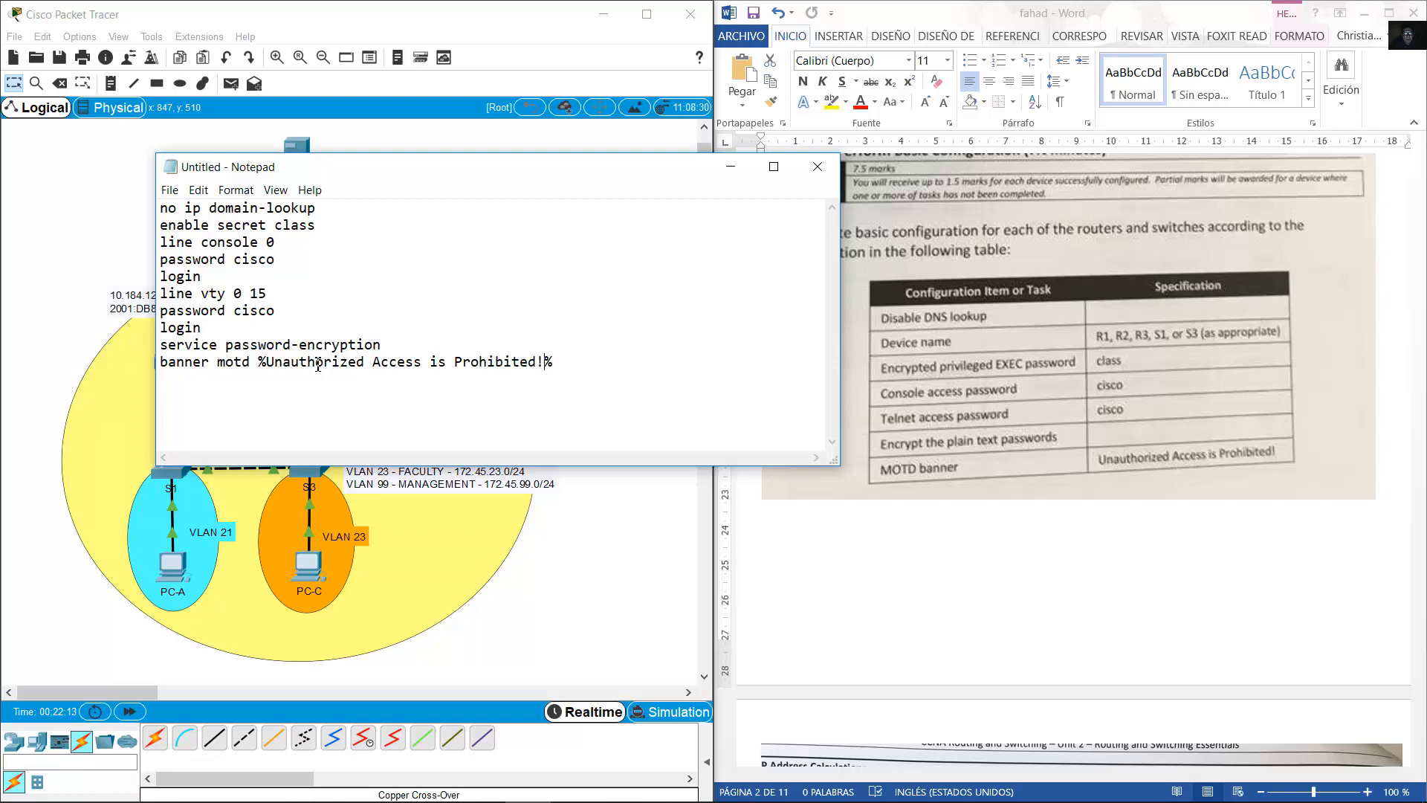
Add a new line after the MOTD banner, select the script, and minimize Notepad.
left_click(572, 370)
key("Return")
left_click_drag(186, 387, 162, 207)
left_click(171, 343)
left_click_drag(182, 380, 165, 194)
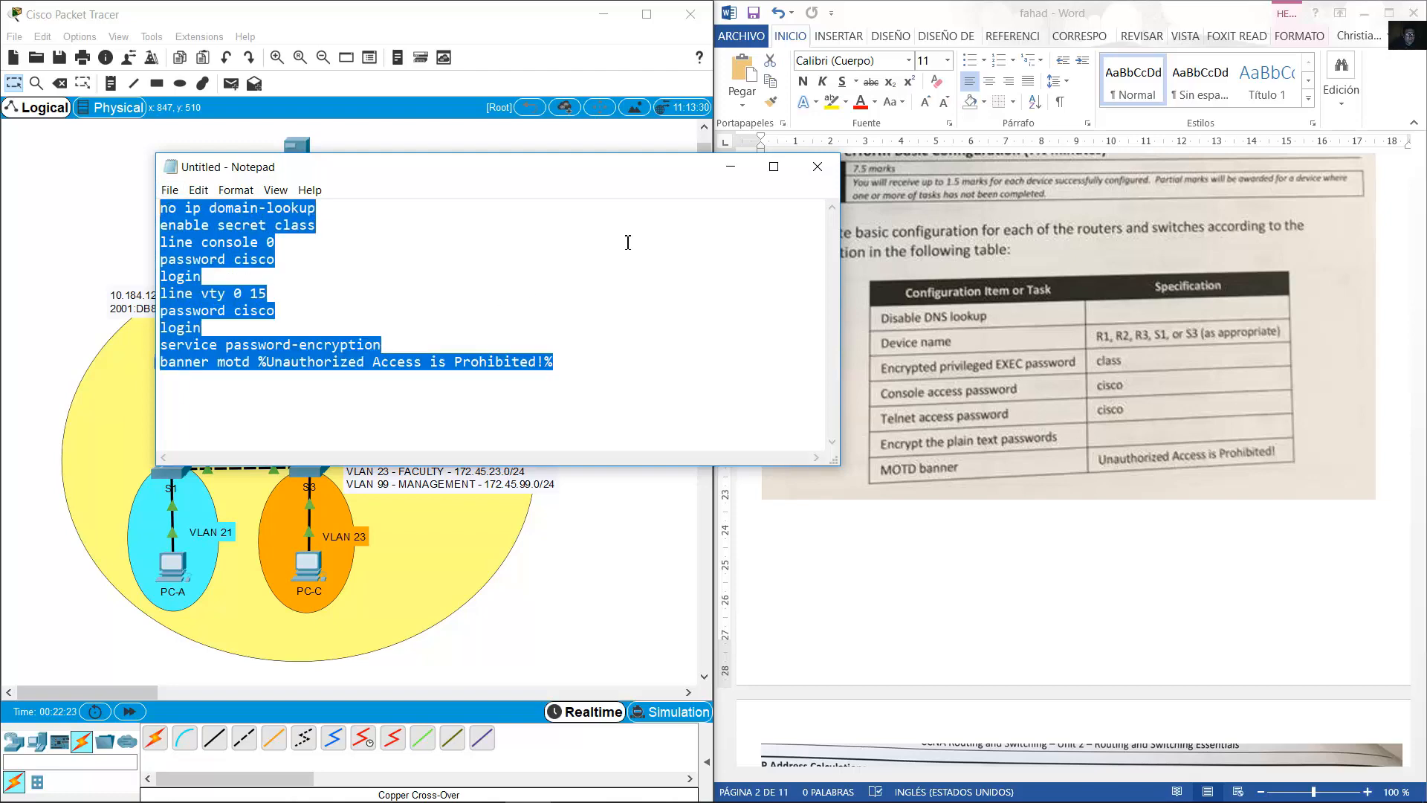
left_click(713, 179)
scroll(1126, 468, "down", 10)
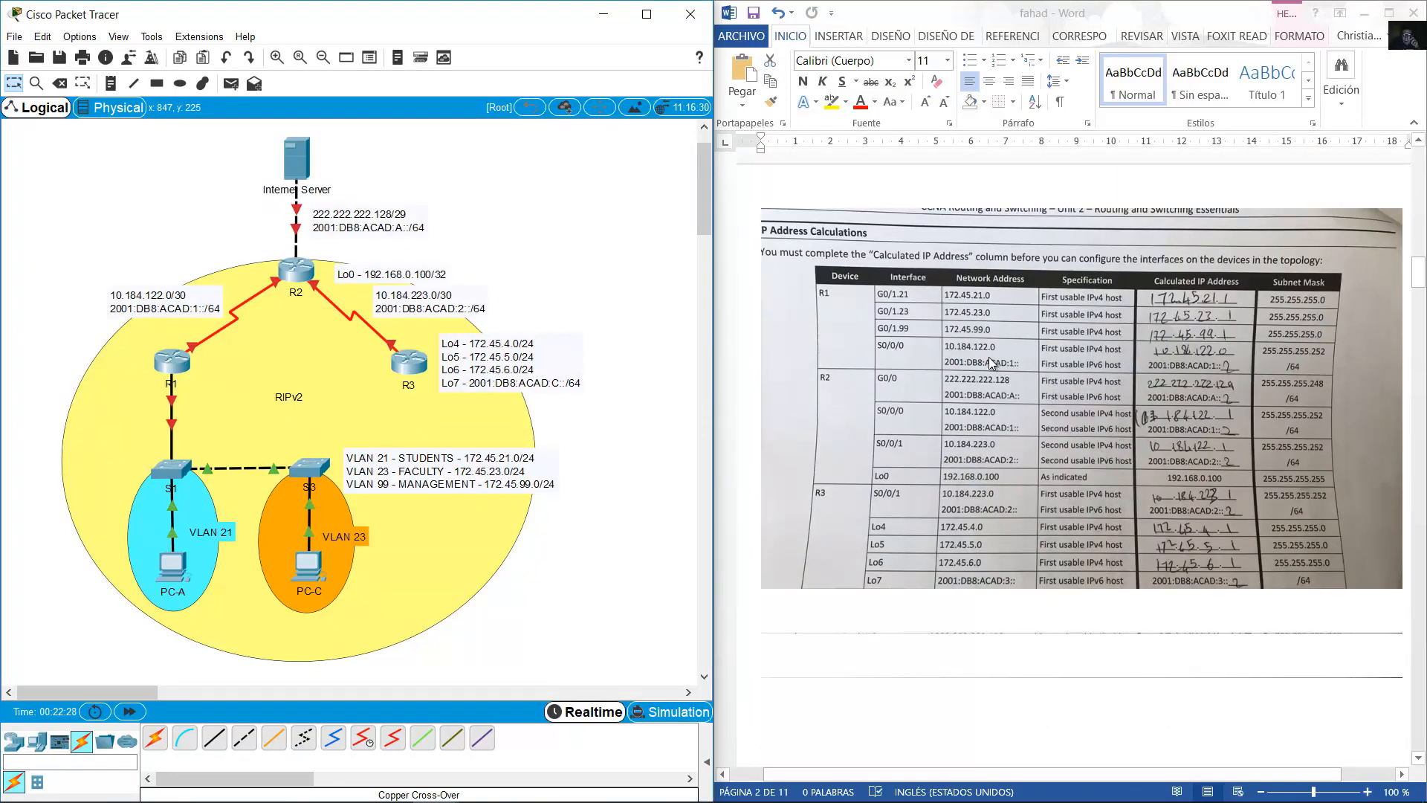
Scroll to the IP Address Calculations table and nudge the VLAN label note into place.
scroll(1091, 489, "down", 5)
scroll(1094, 448, "down", 12)
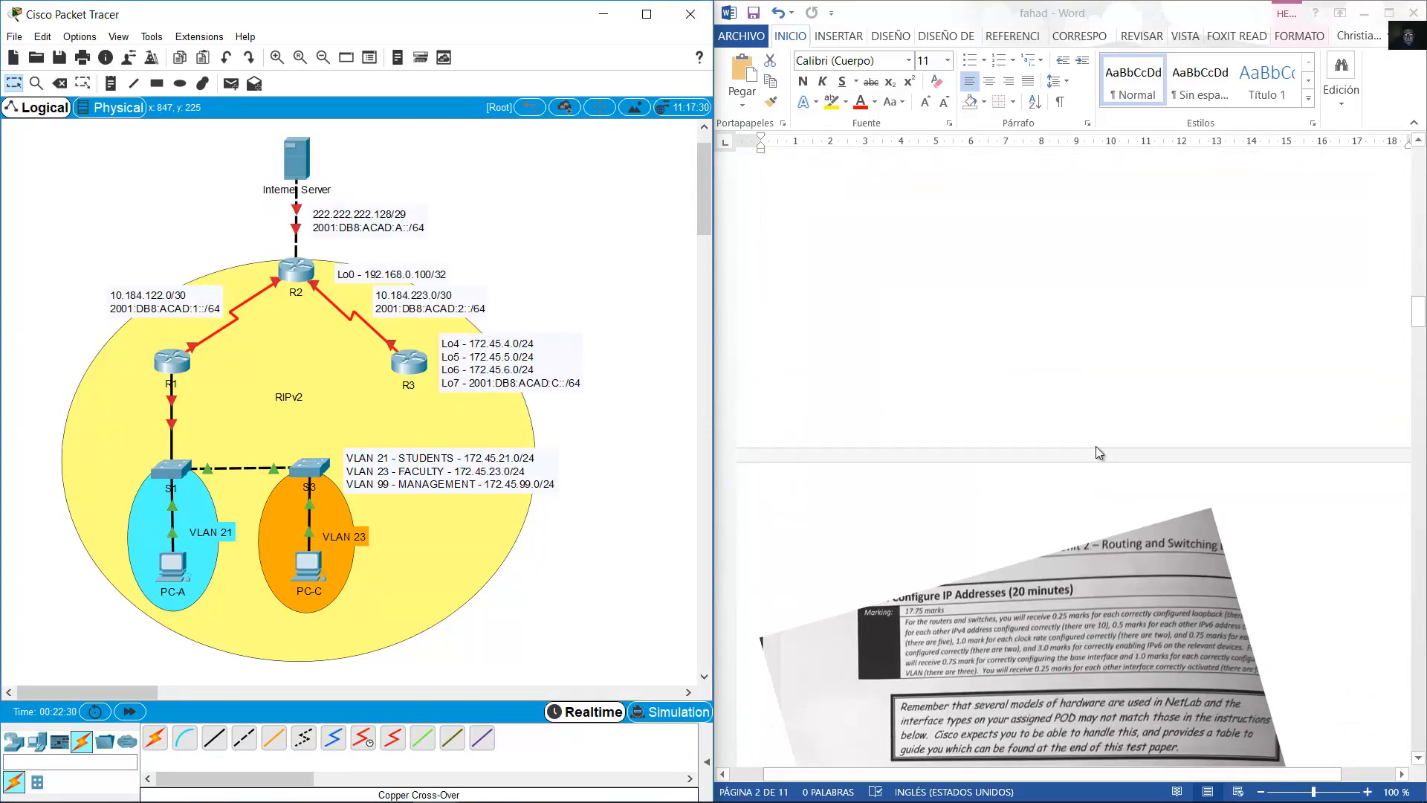
scroll(1097, 446, "up", 18)
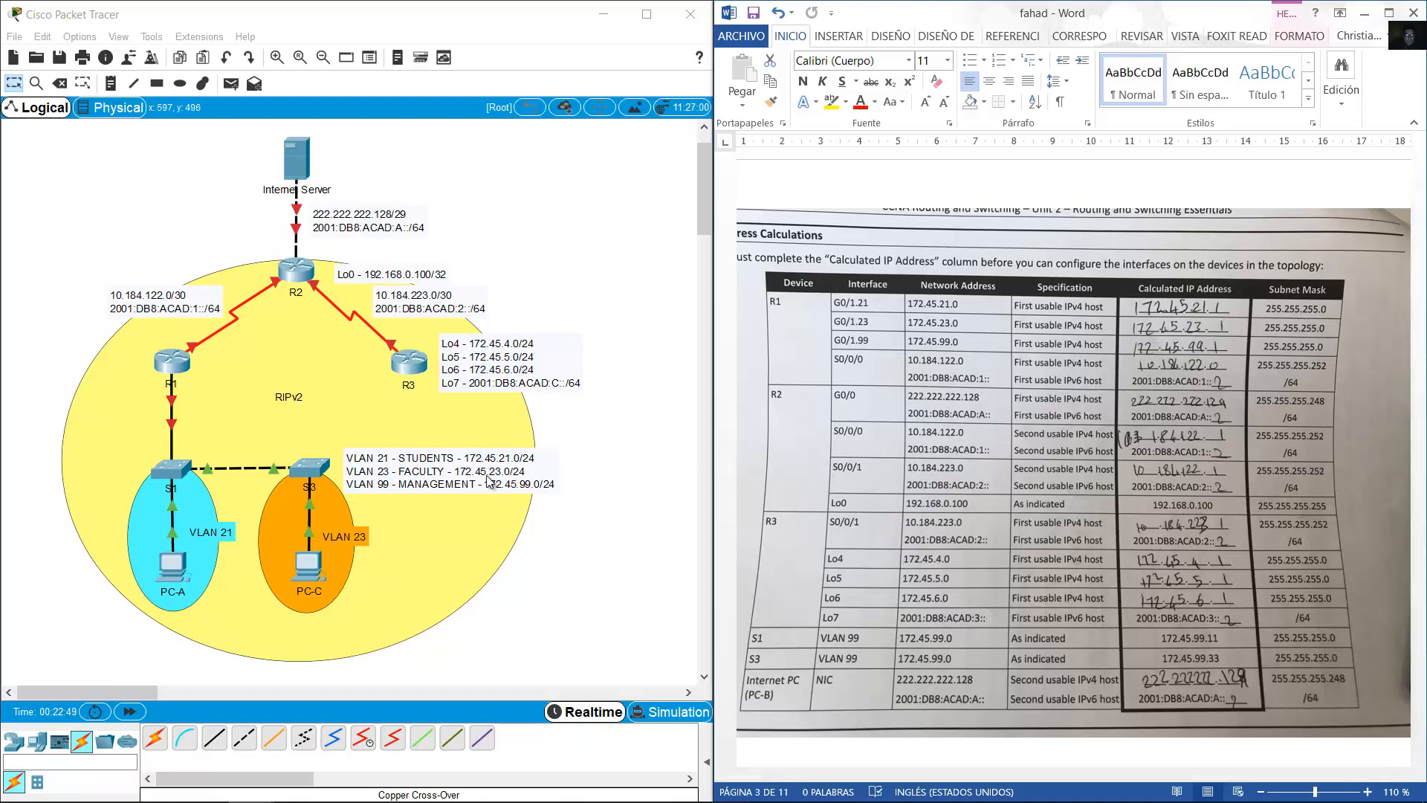
mouse_move(483, 481)
left_mouse_down()
mouse_move(490, 496)
mouse_move(486, 483)
left_mouse_up()
left_click_drag(466, 386, 459, 393)
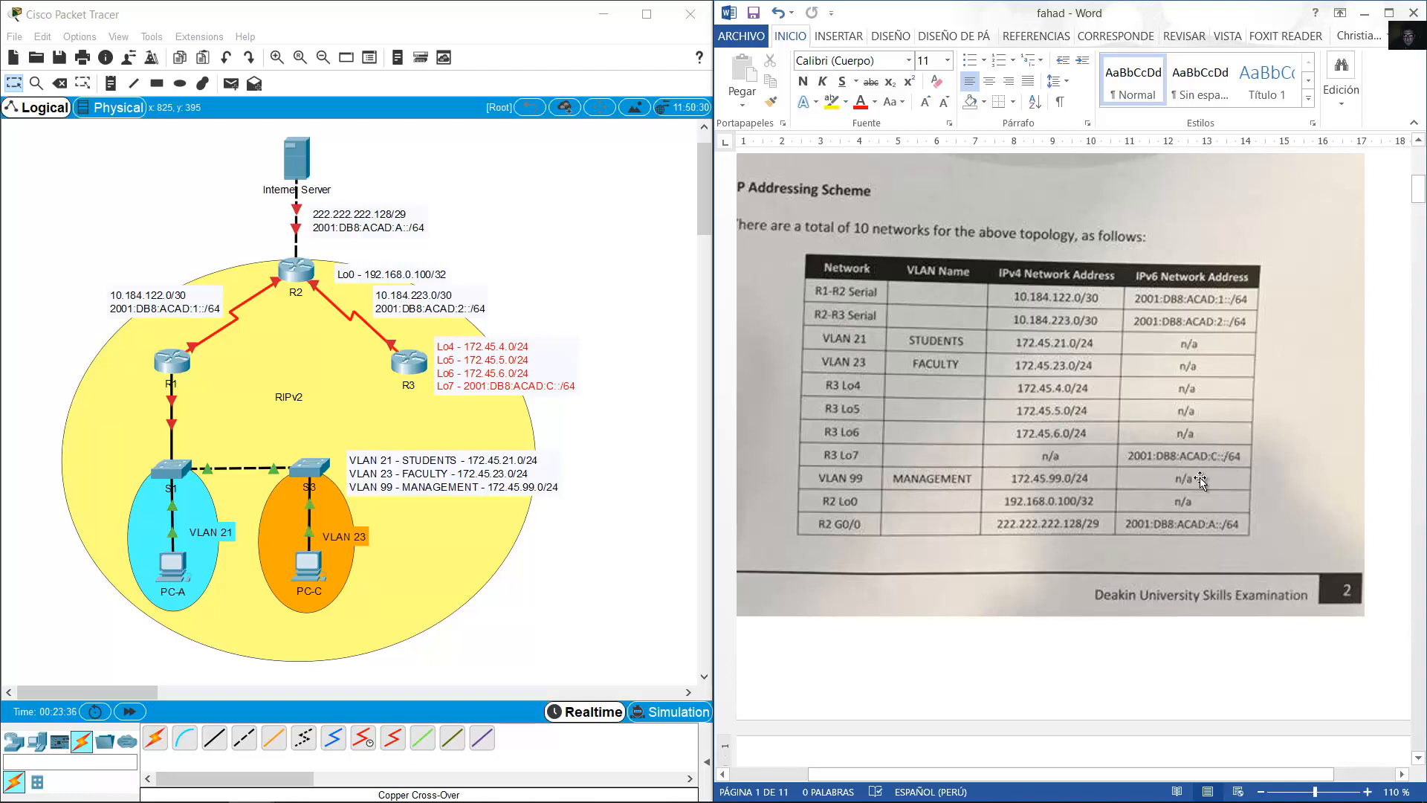
scroll(1260, 446, "down", 15)
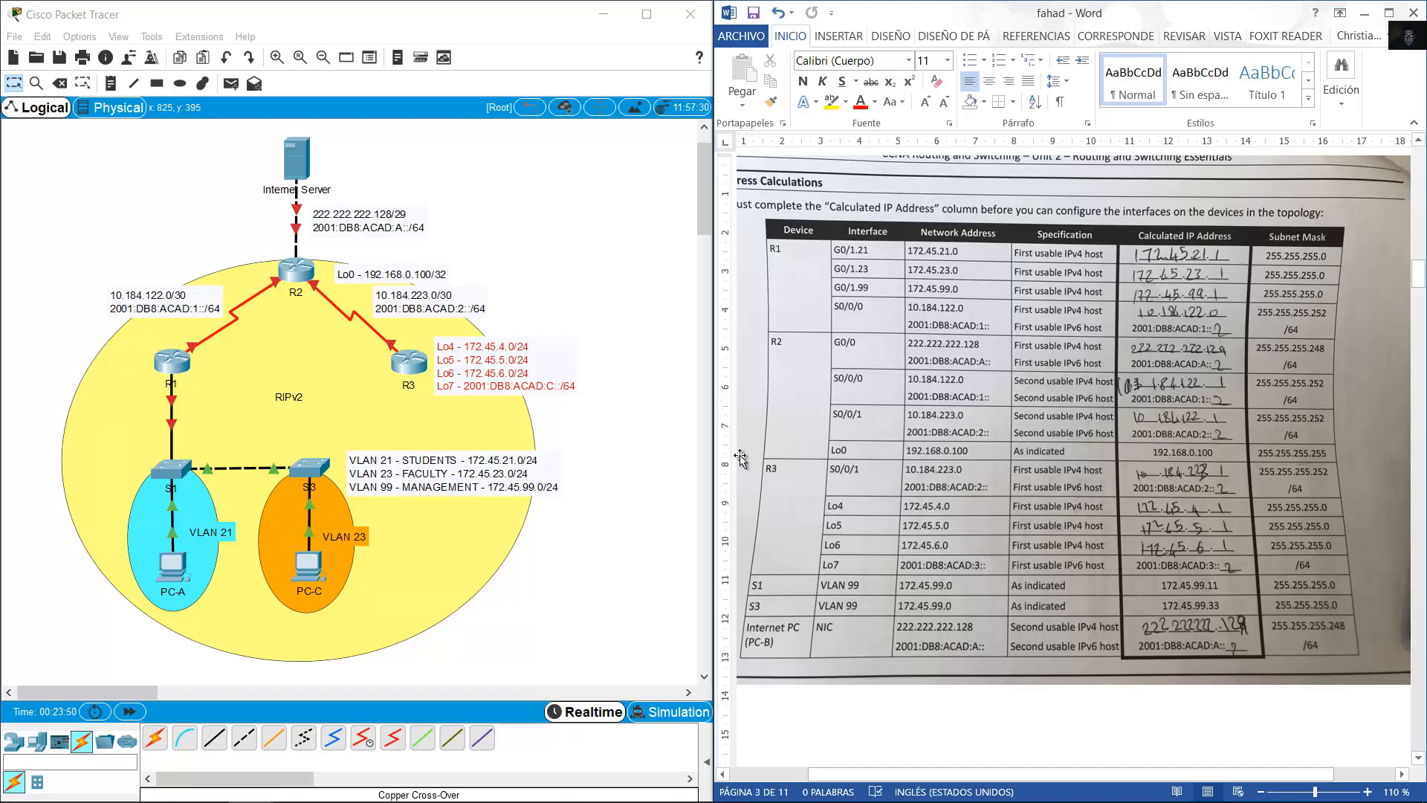
Edit R3's loopback note, replacing the C in the Lo7 prefix with 3.
double_click(543, 390)
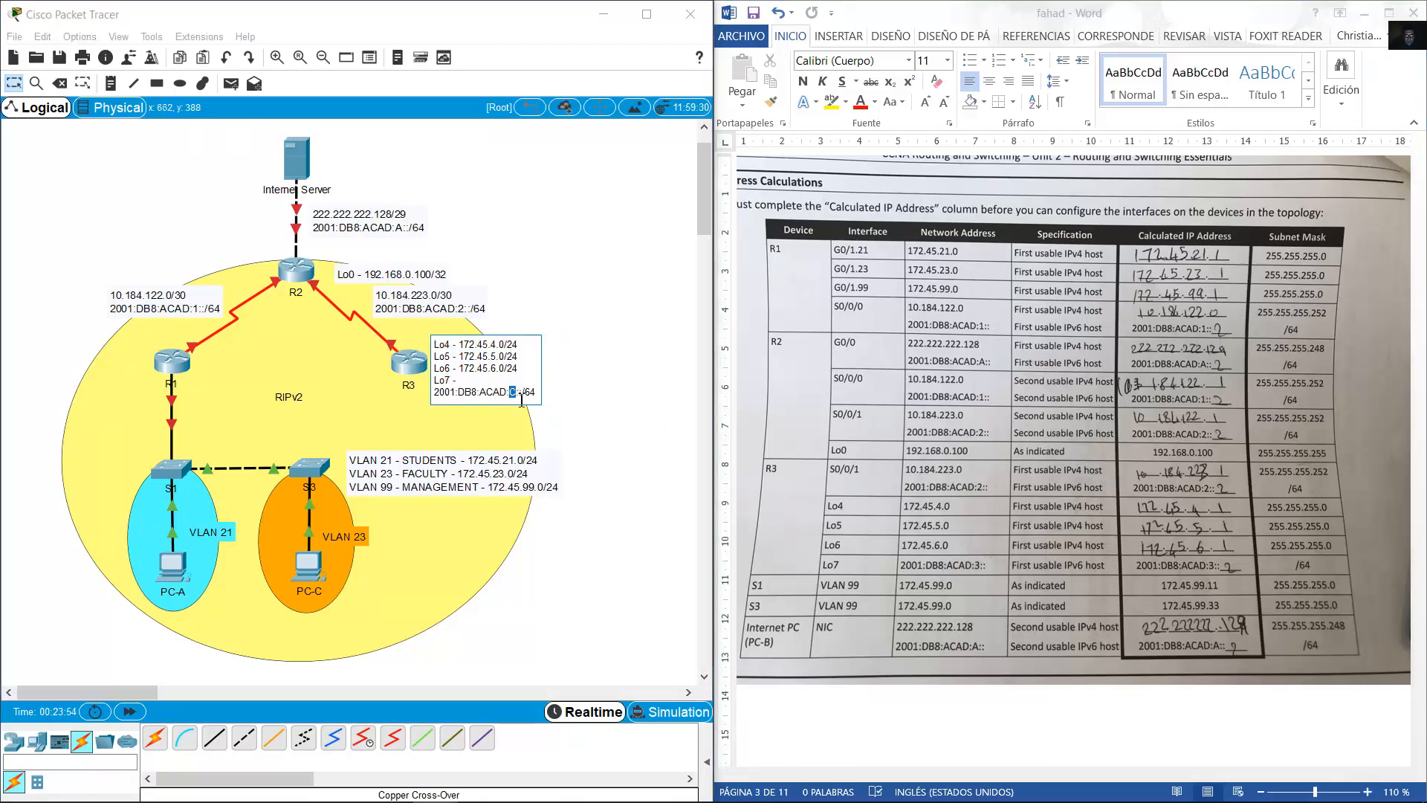
key("BackSpace")
type("3")
left_click(597, 397)
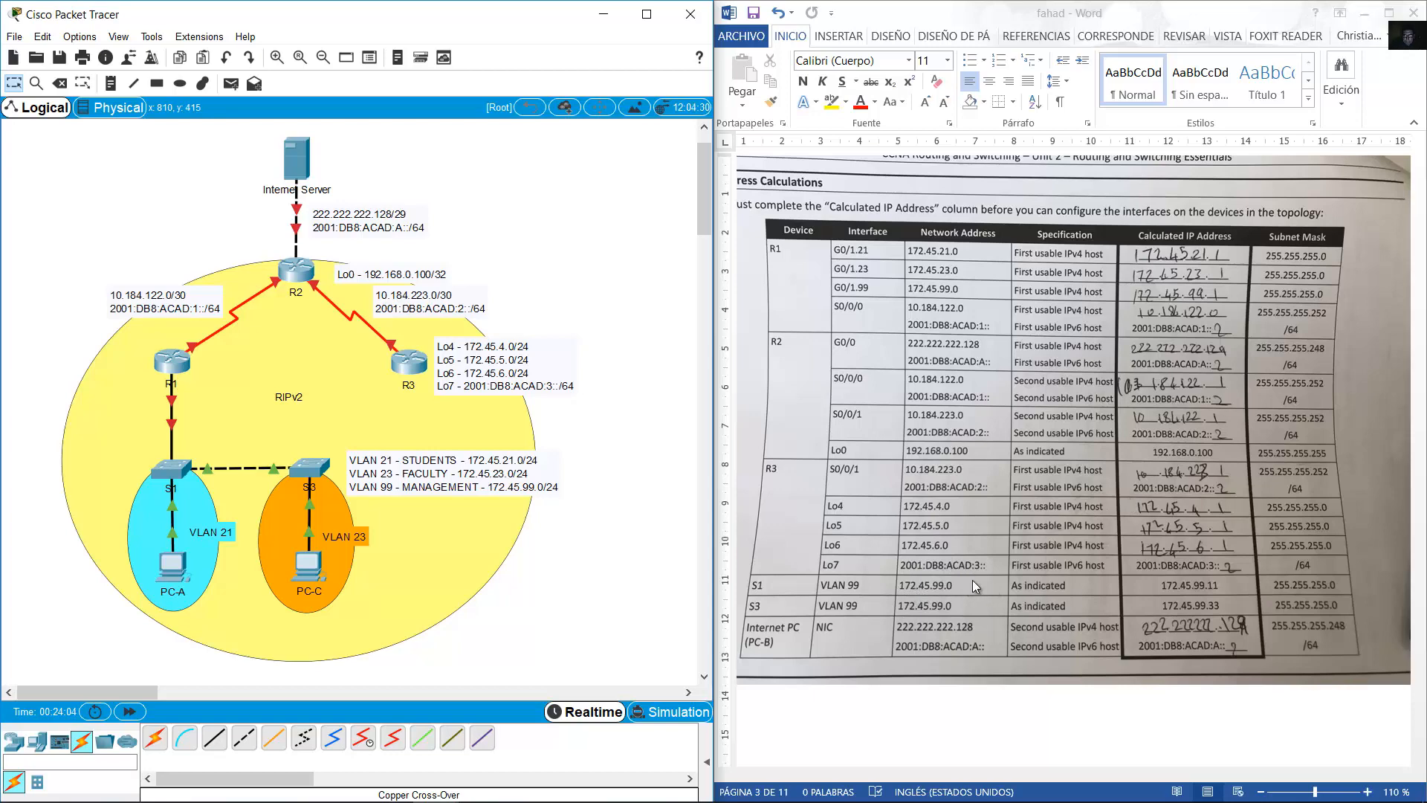
scroll(972, 579, "down", 5)
scroll(978, 582, "up", 5)
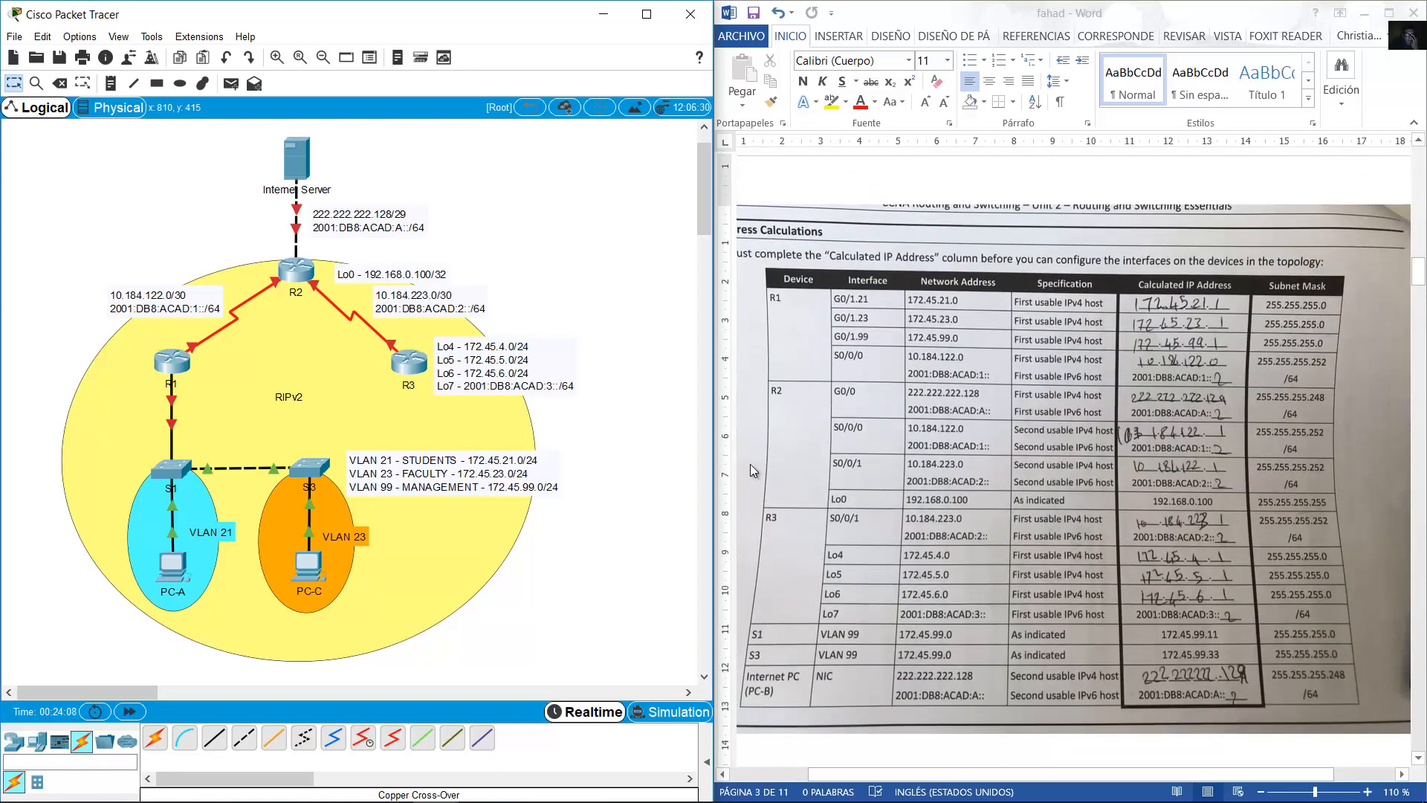
In R1's CLI, decline the setup dialog and set the hostname to R1.
left_click(171, 363)
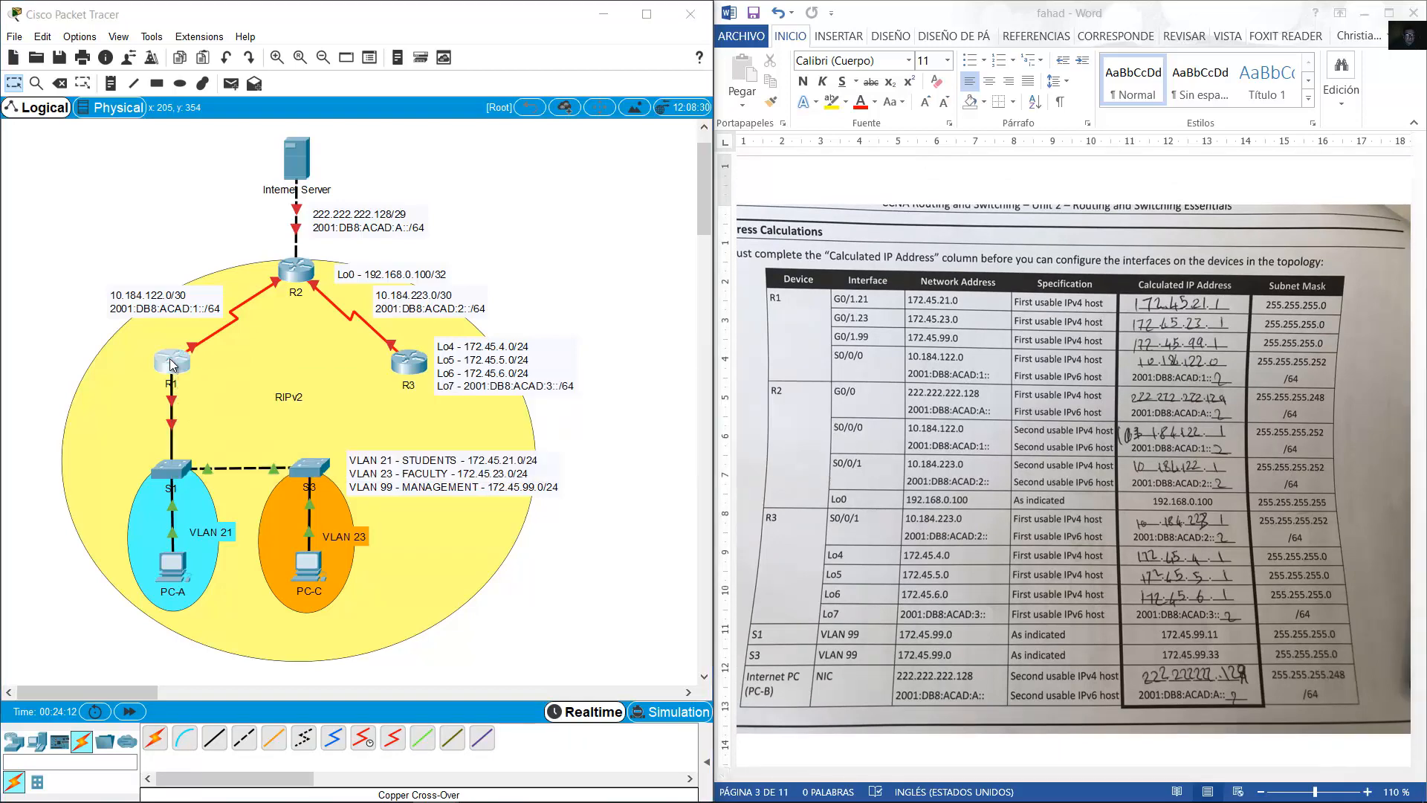
type("n")
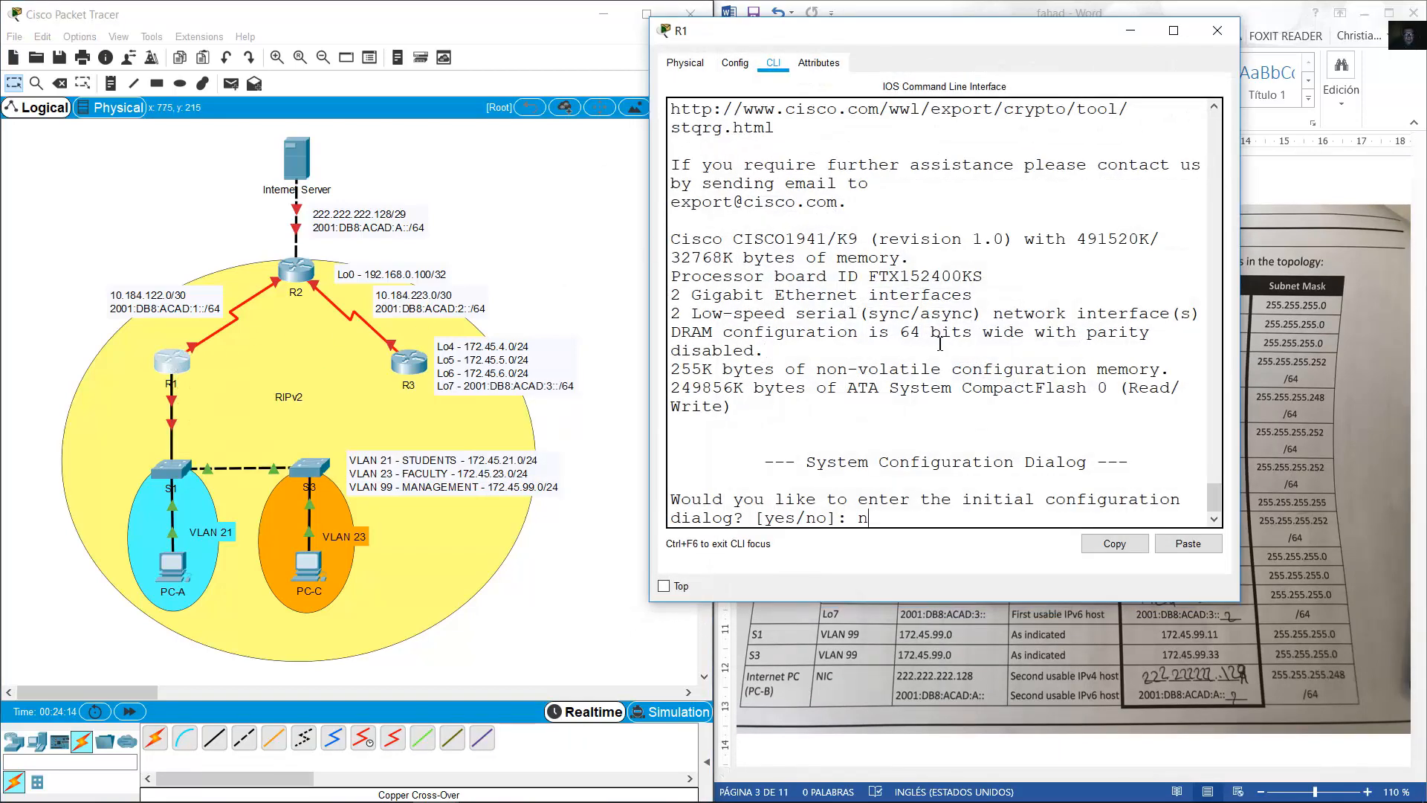
type("o")
key("Return")
key("Return")
type("en")
key("Return")
type("conf ter")
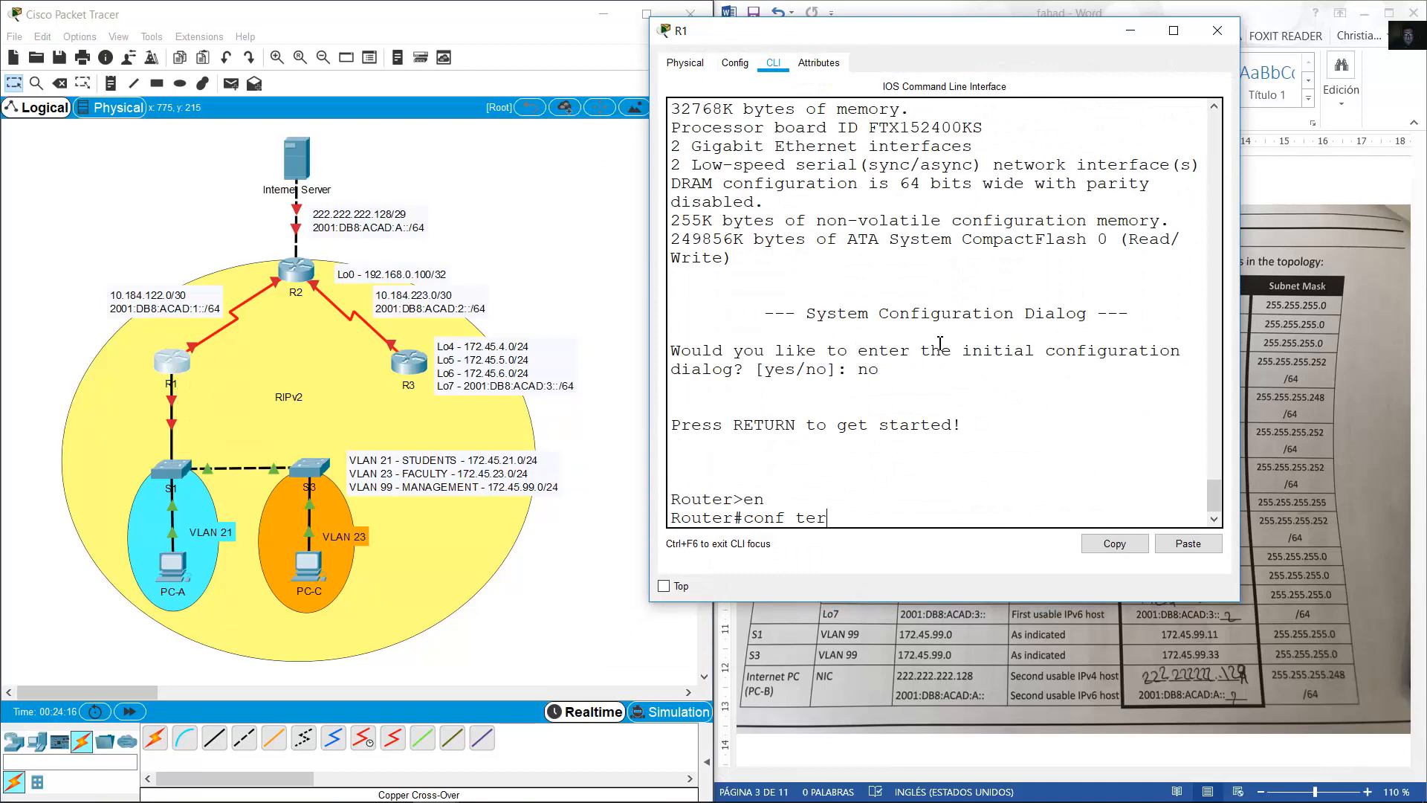
type("m")
key("Return")
type("hostname")
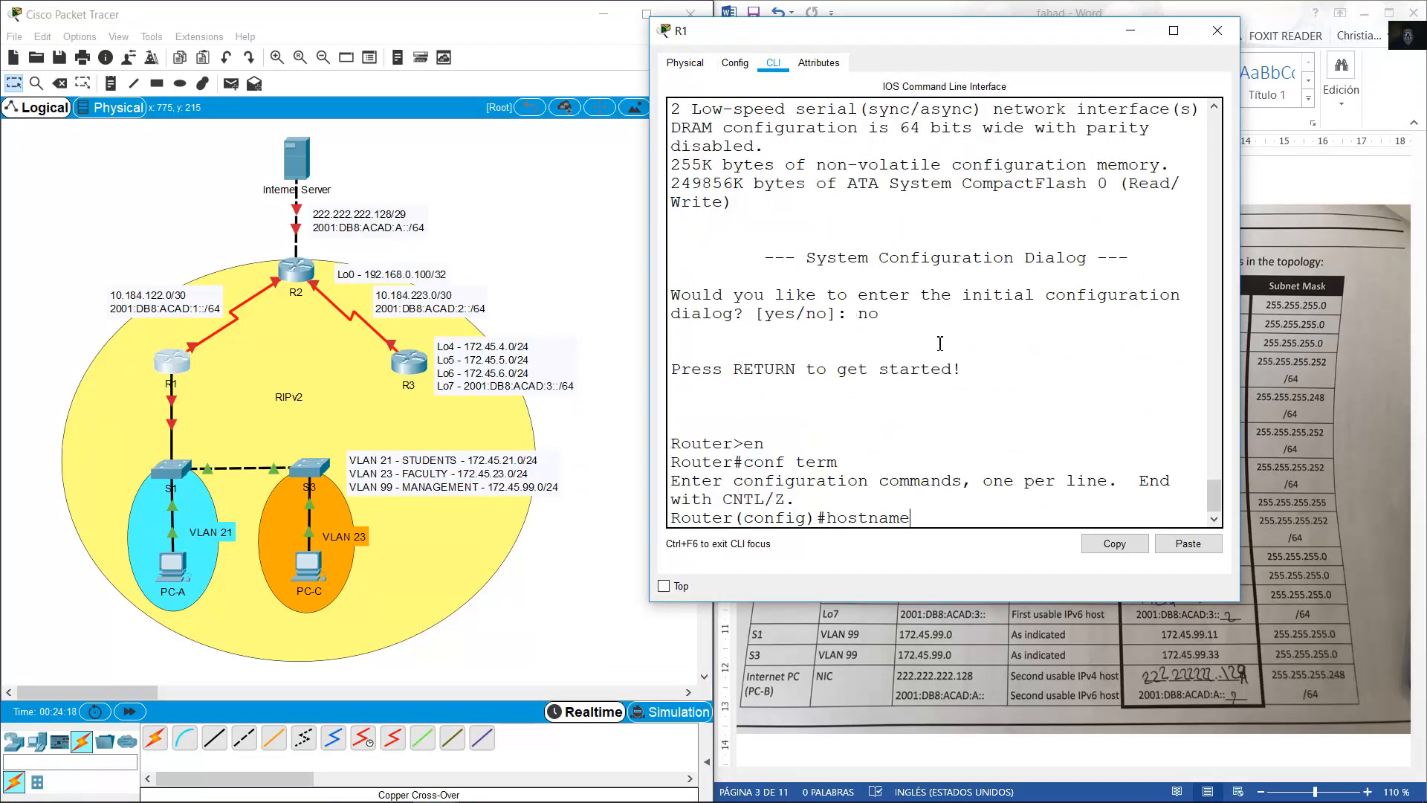
type(" R1")
key("Return")
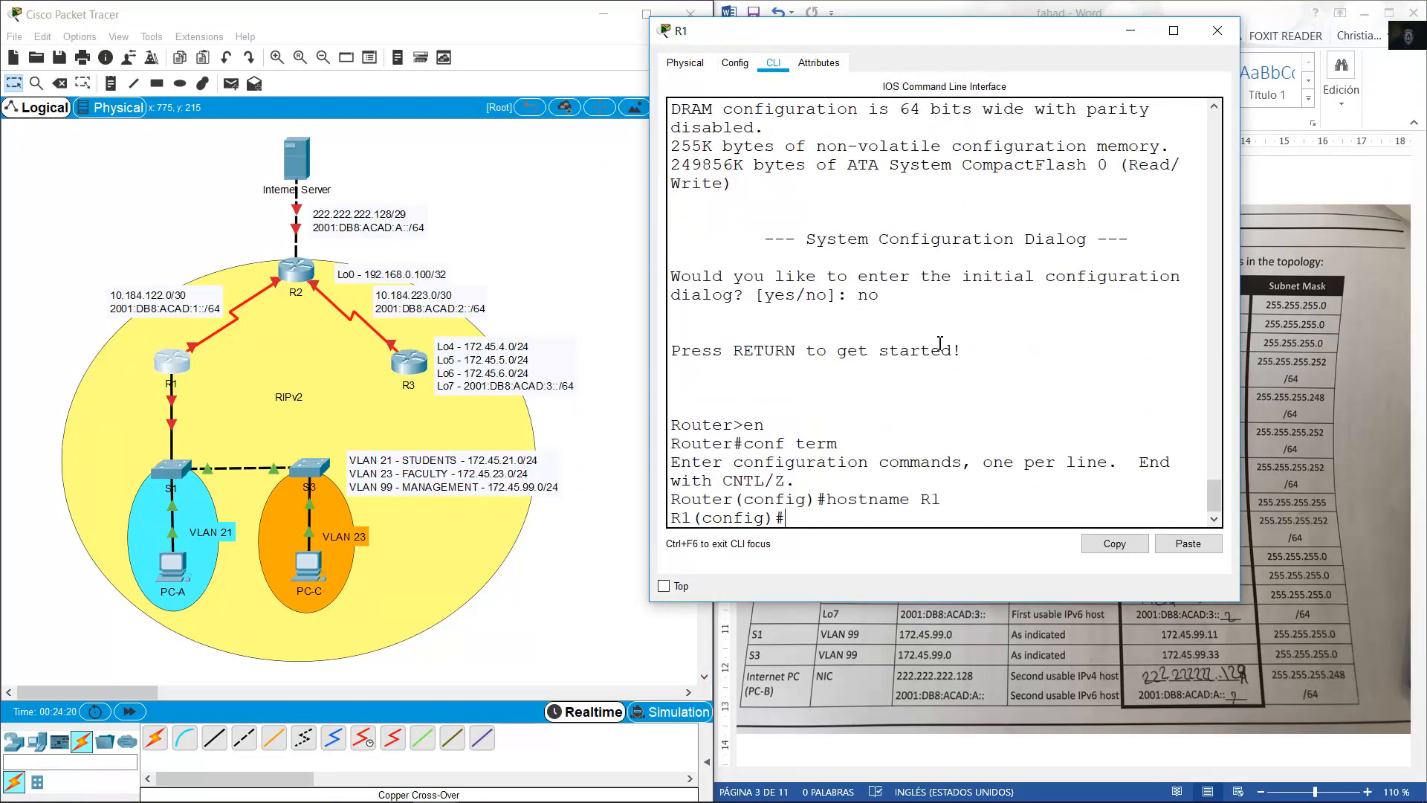
Create subinterface g0/1.21 with description STUDENTS and encapsulation dot1q 21.
left_click(1359, 165)
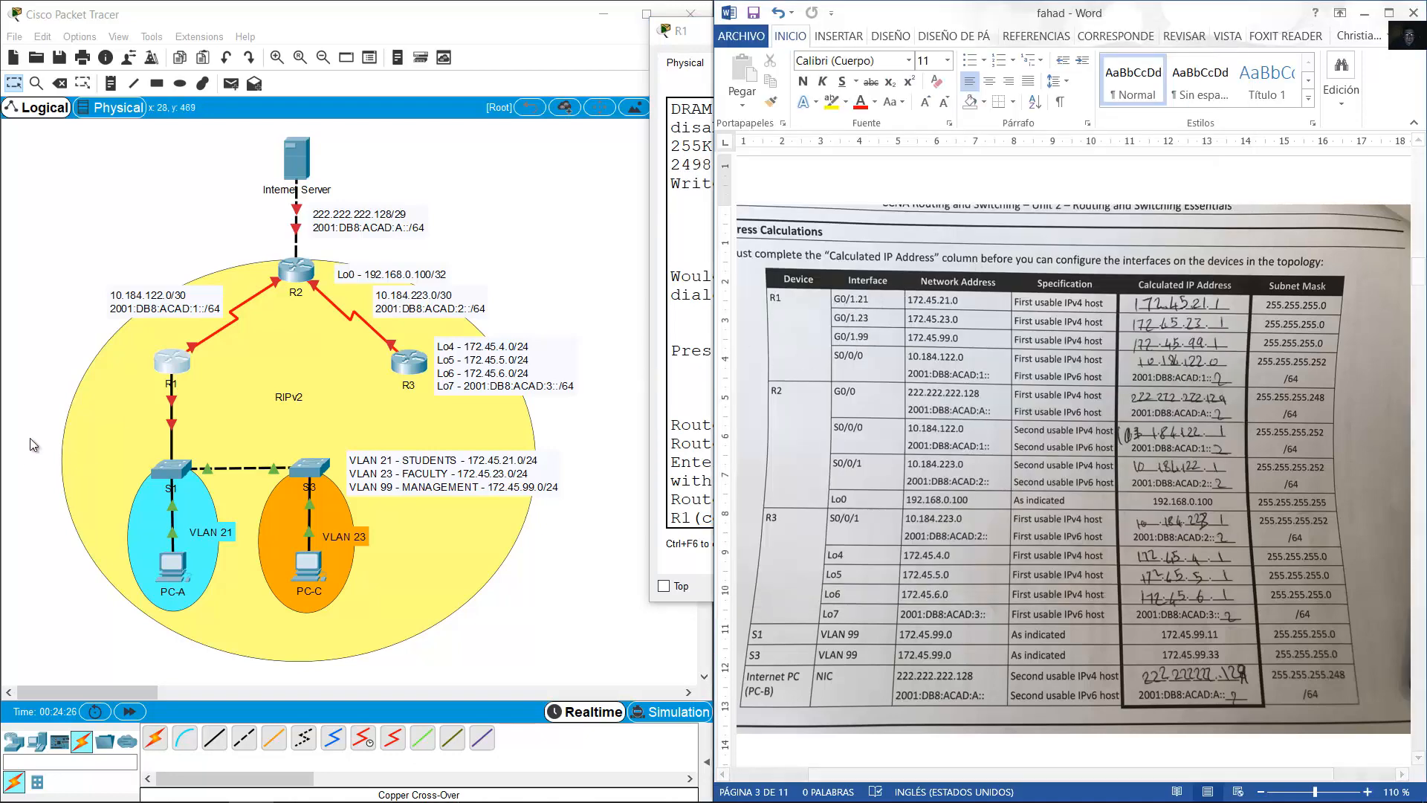
left_click(135, 403)
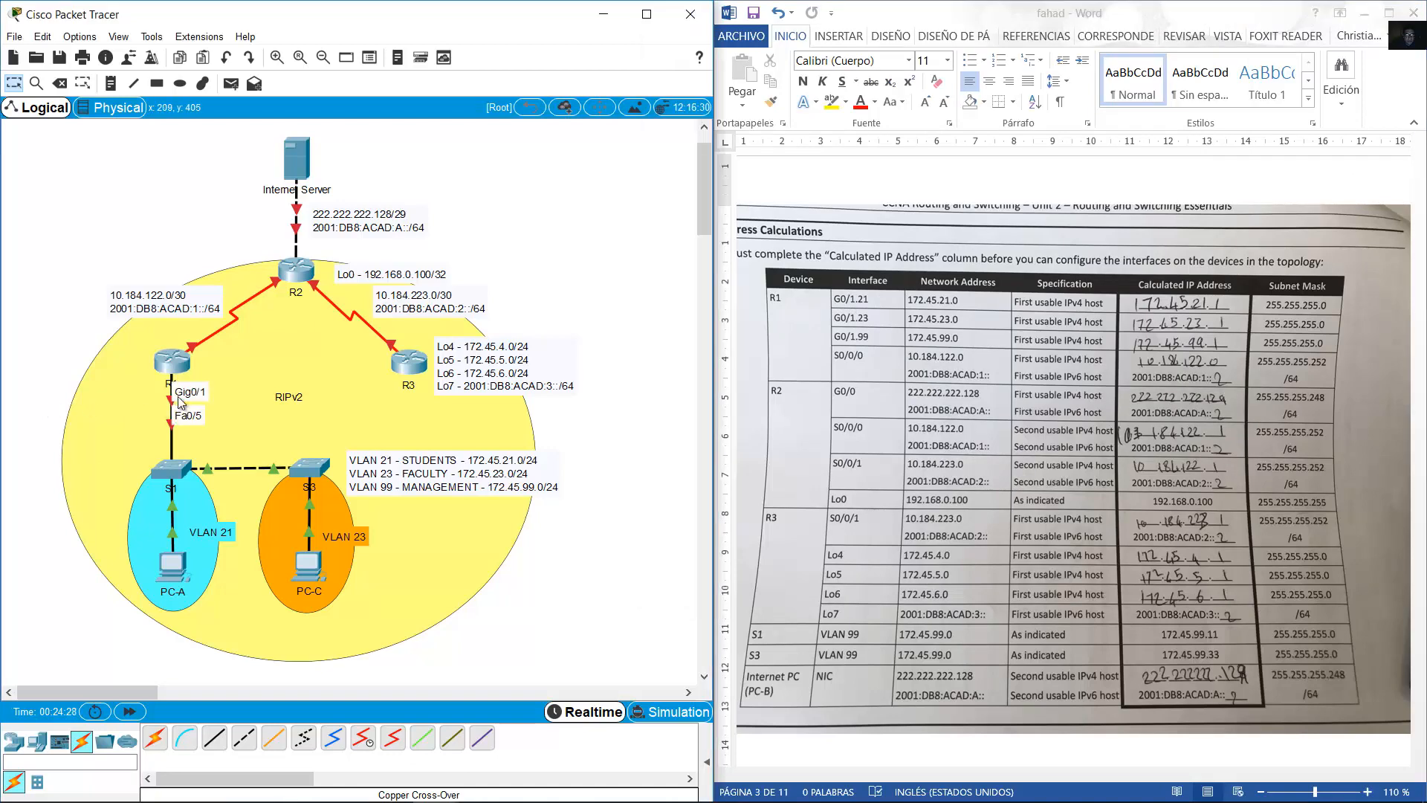
left_click(172, 362)
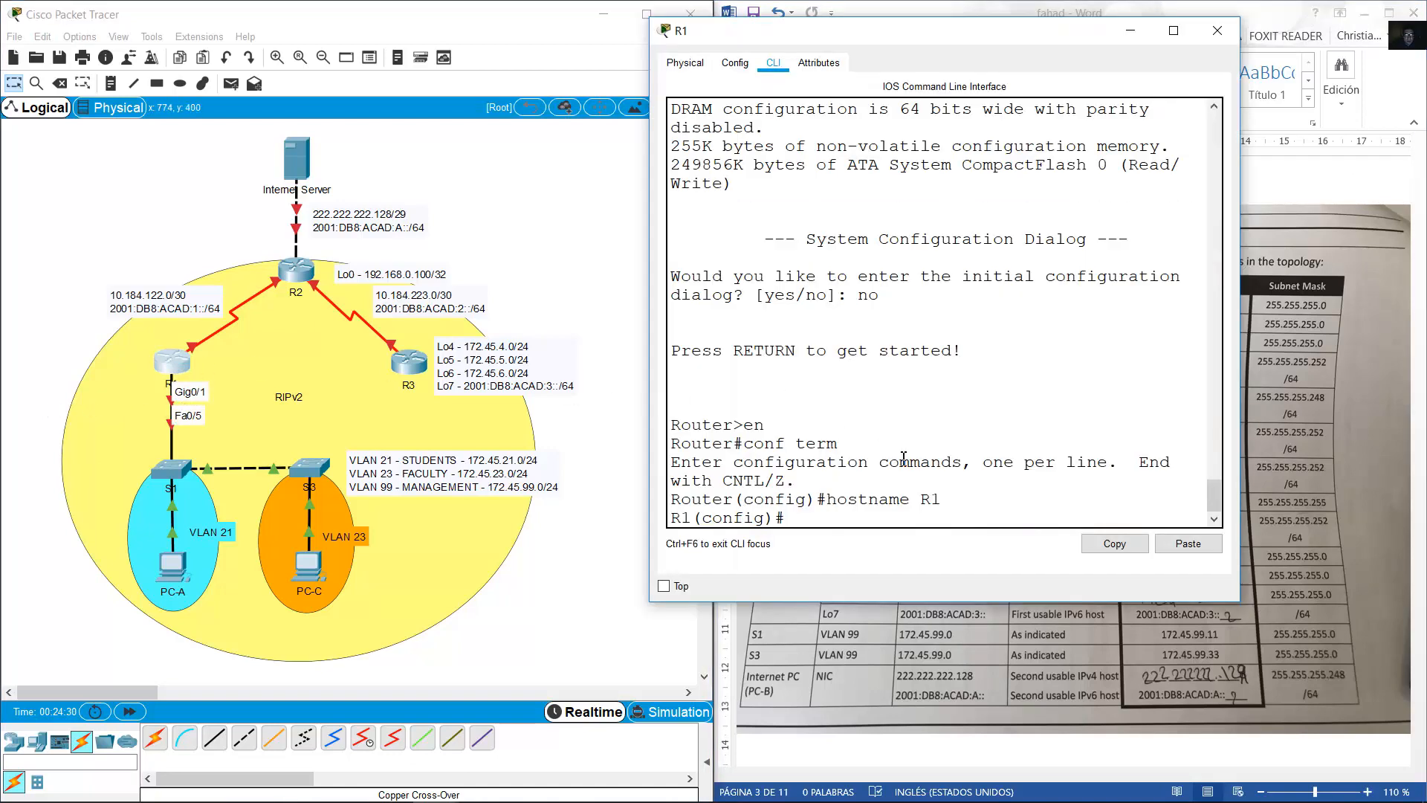
type("int g0/1.21")
key("Return")
type("description")
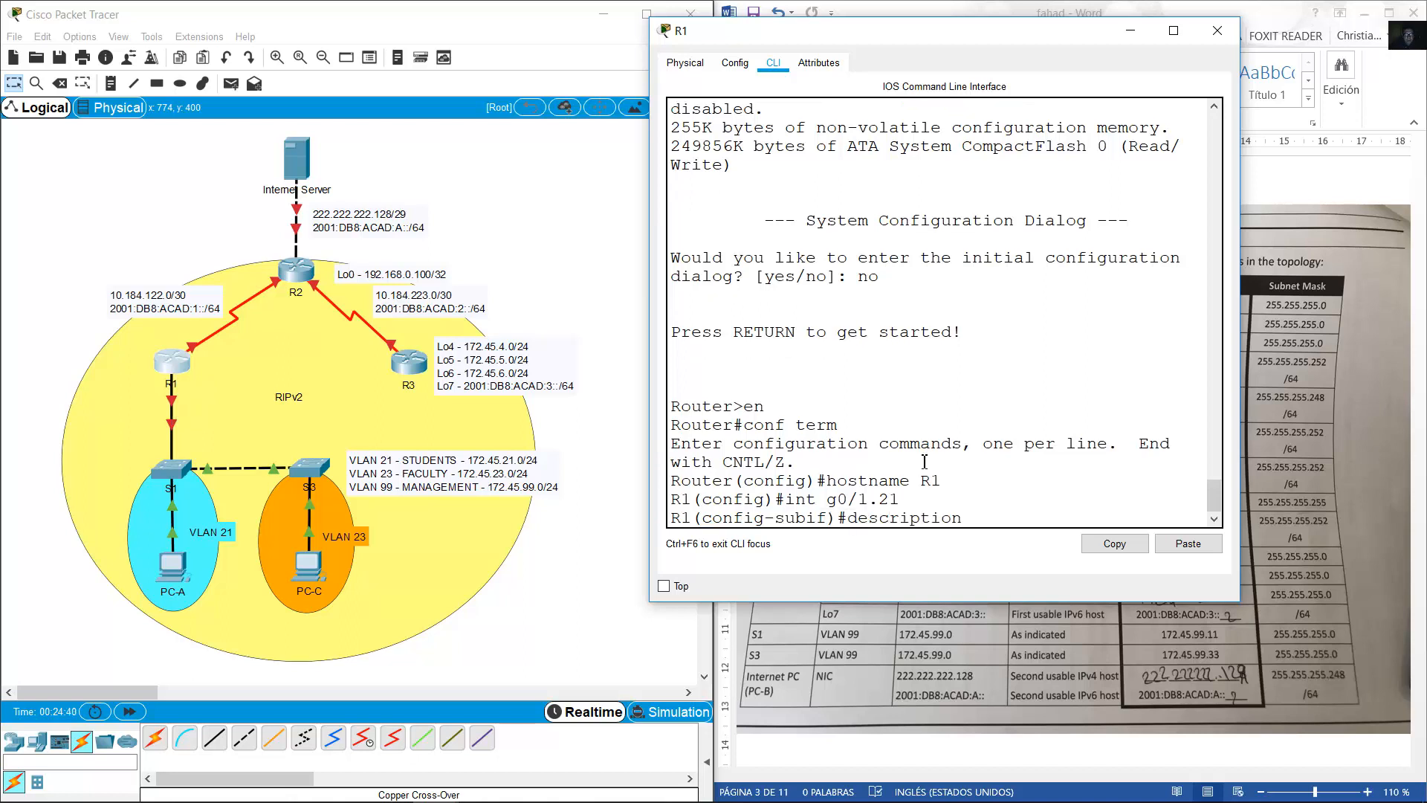
type(" STUDENTS")
key("Return")
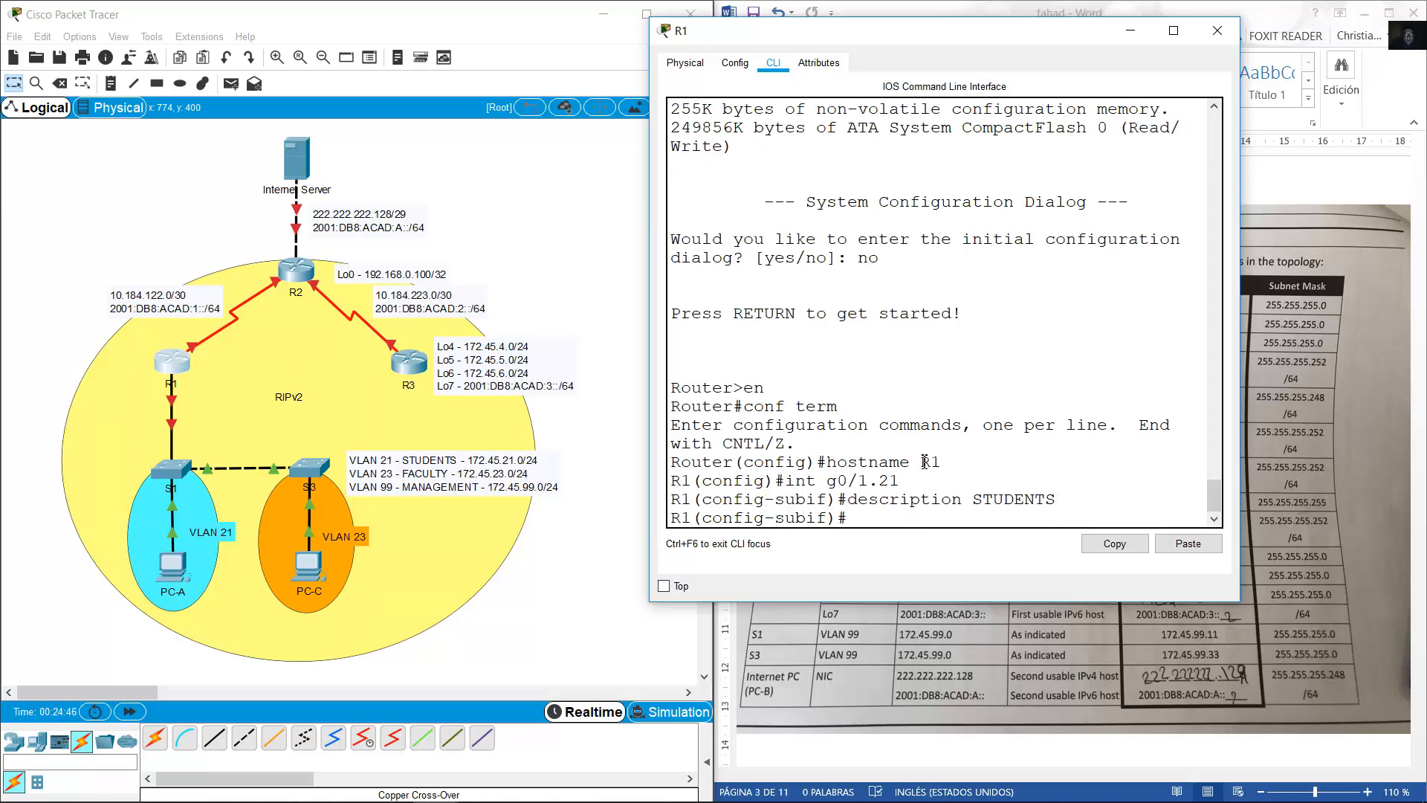
type("encapsulation dot1q")
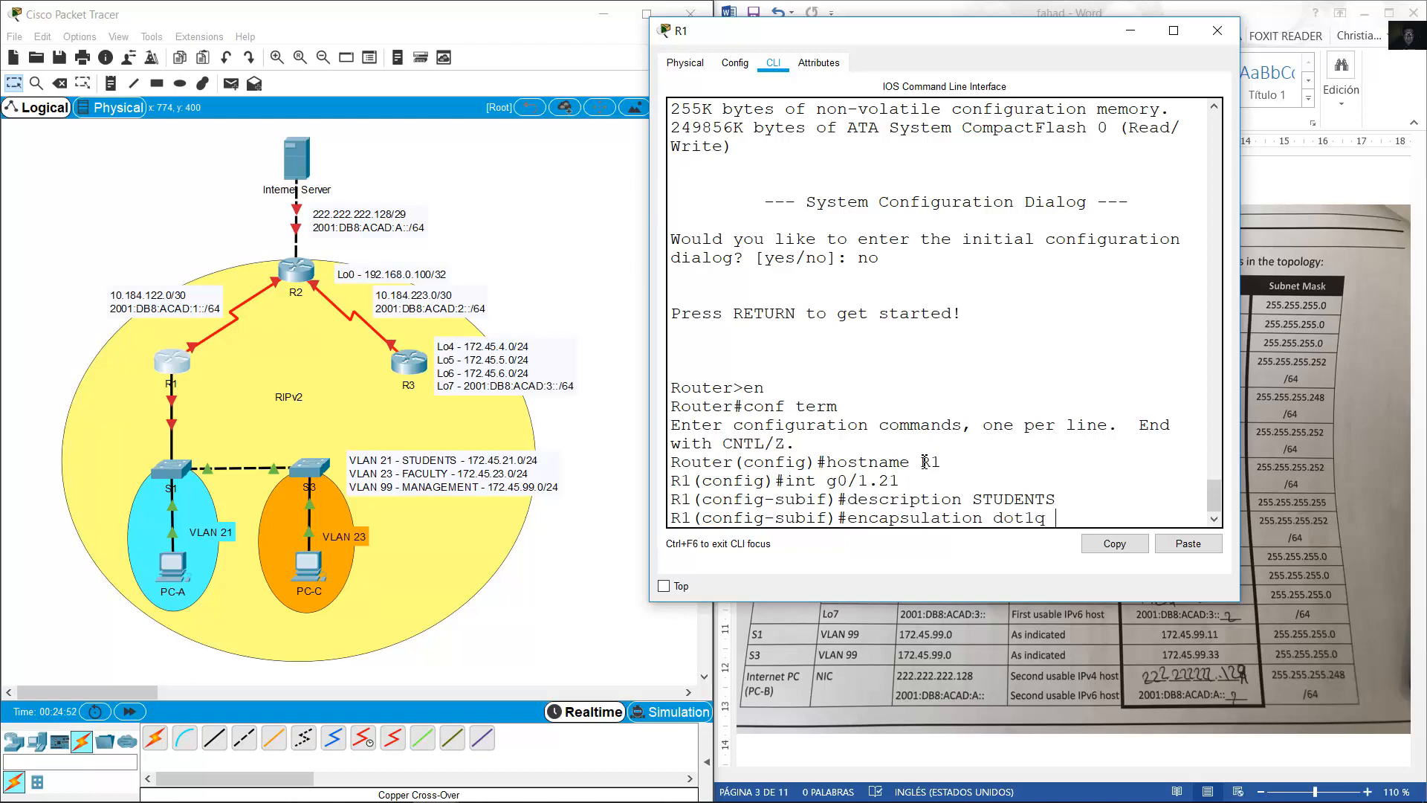
type(" 21")
key("Return")
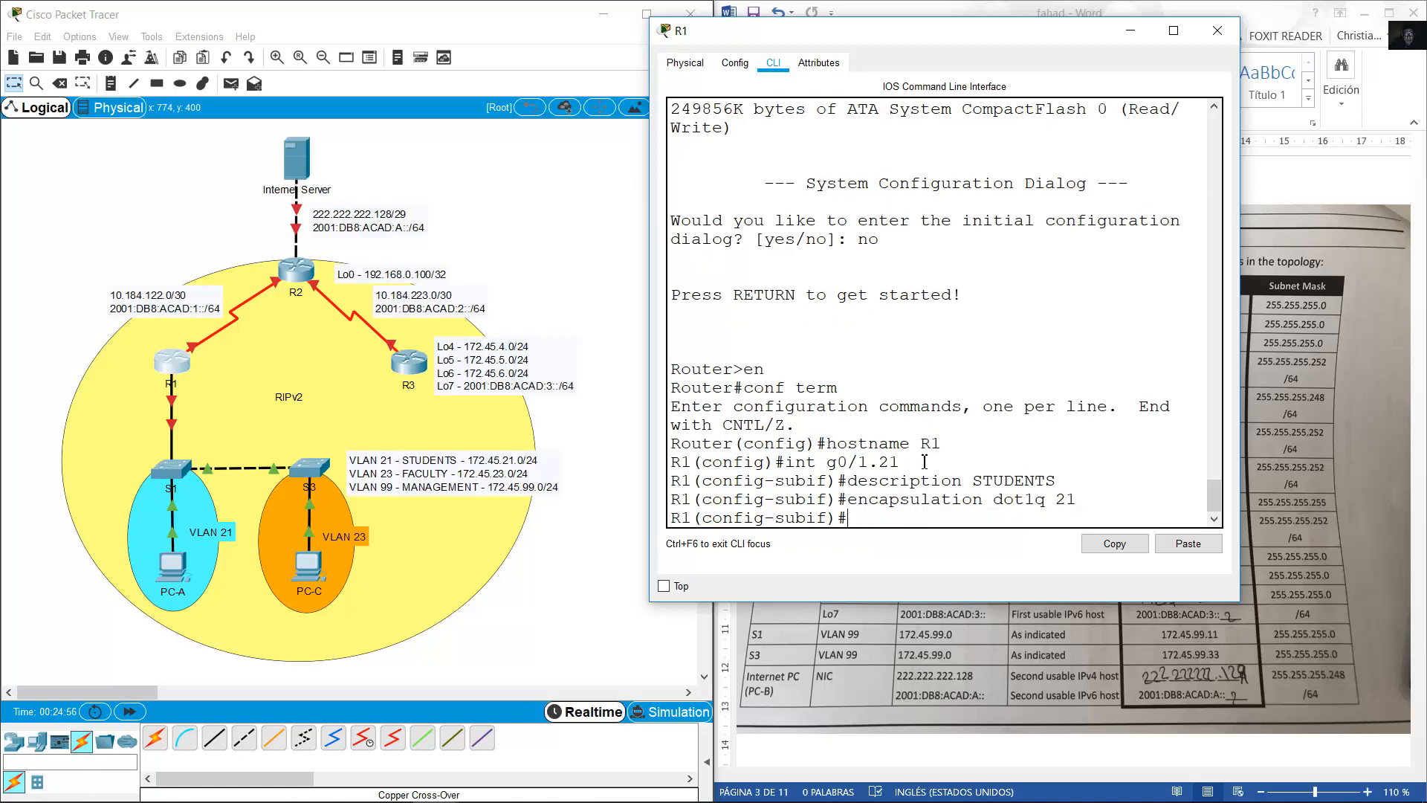
Start the ip address command and check the address table for the VLAN 21 address.
type("ip address")
left_click_drag(1240, 477, 1400, 479)
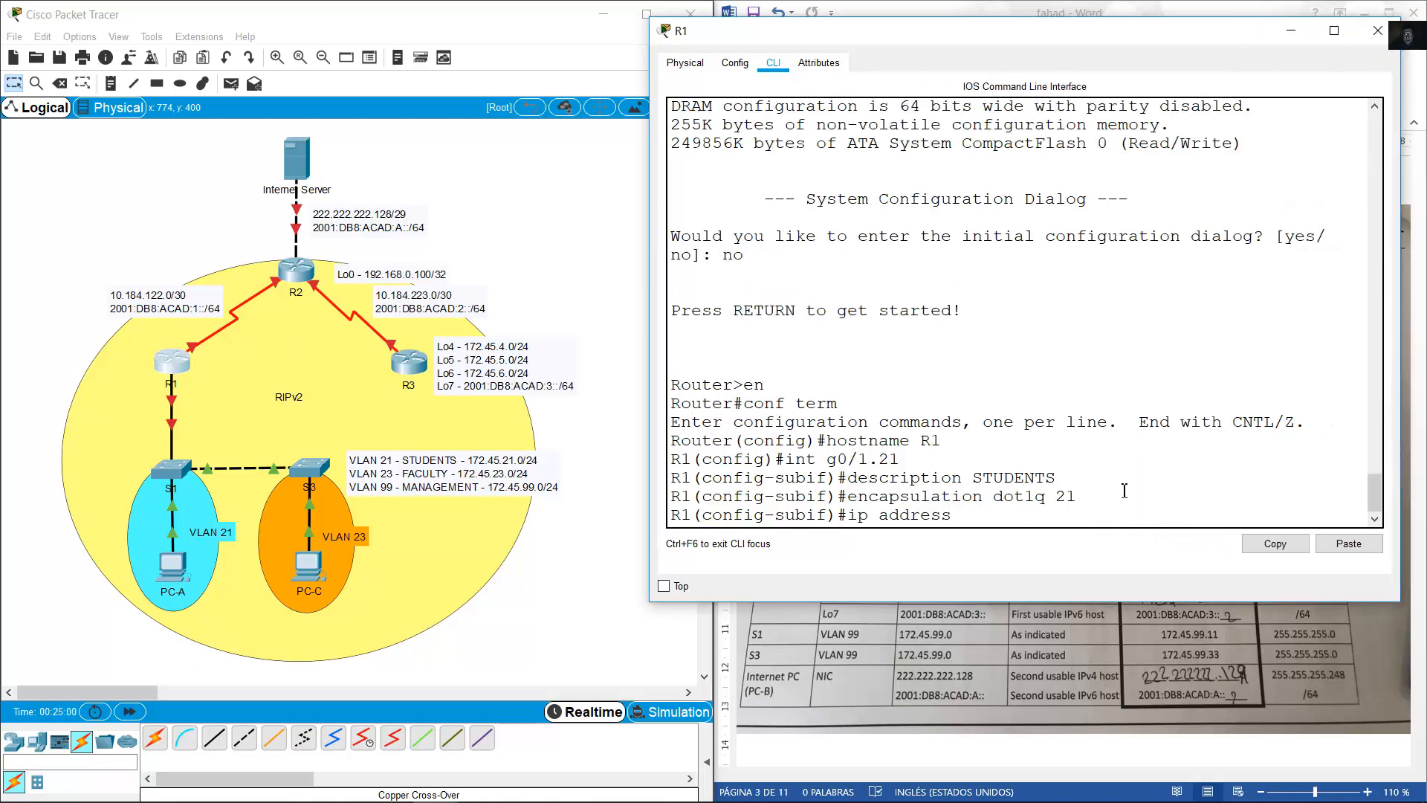
left_click(431, 457)
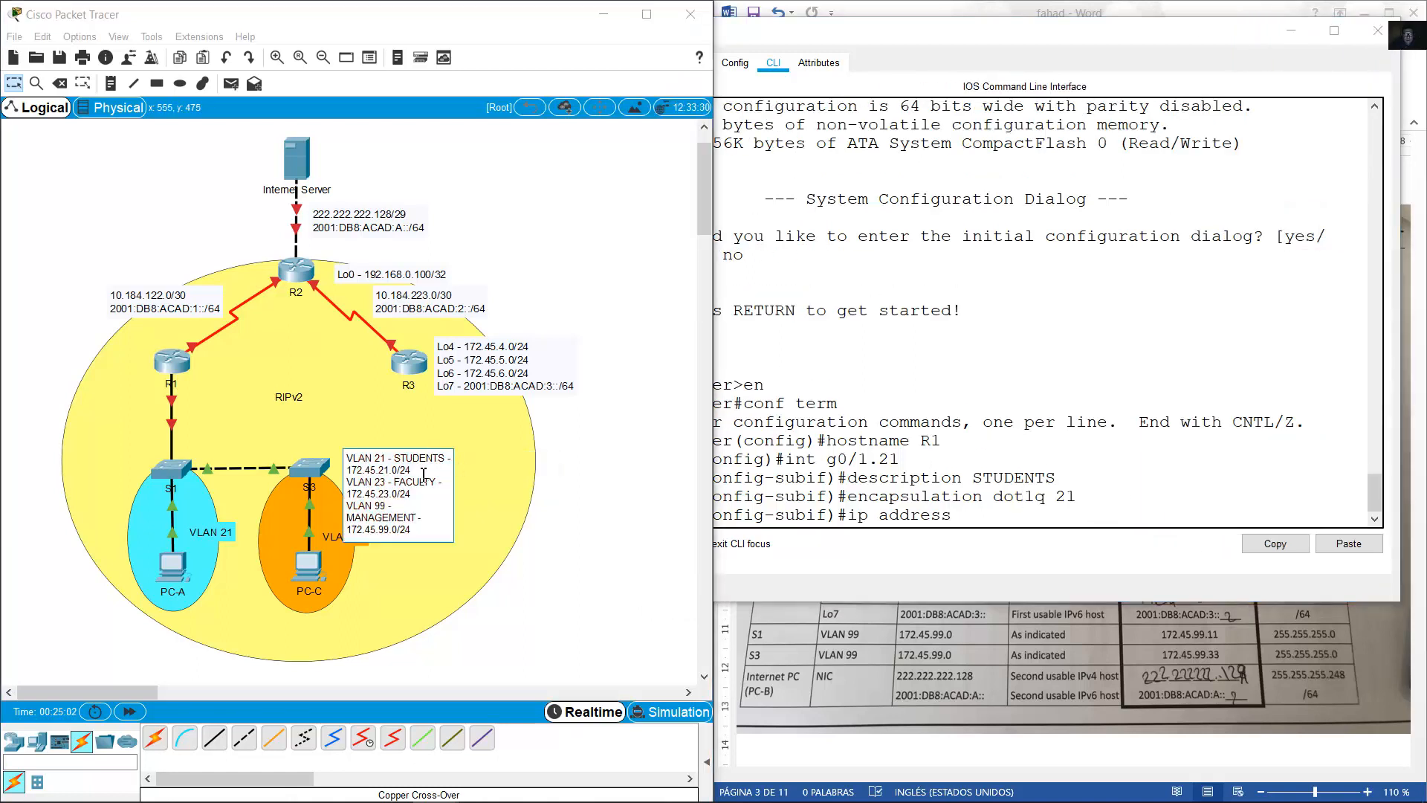
left_click(1094, 632)
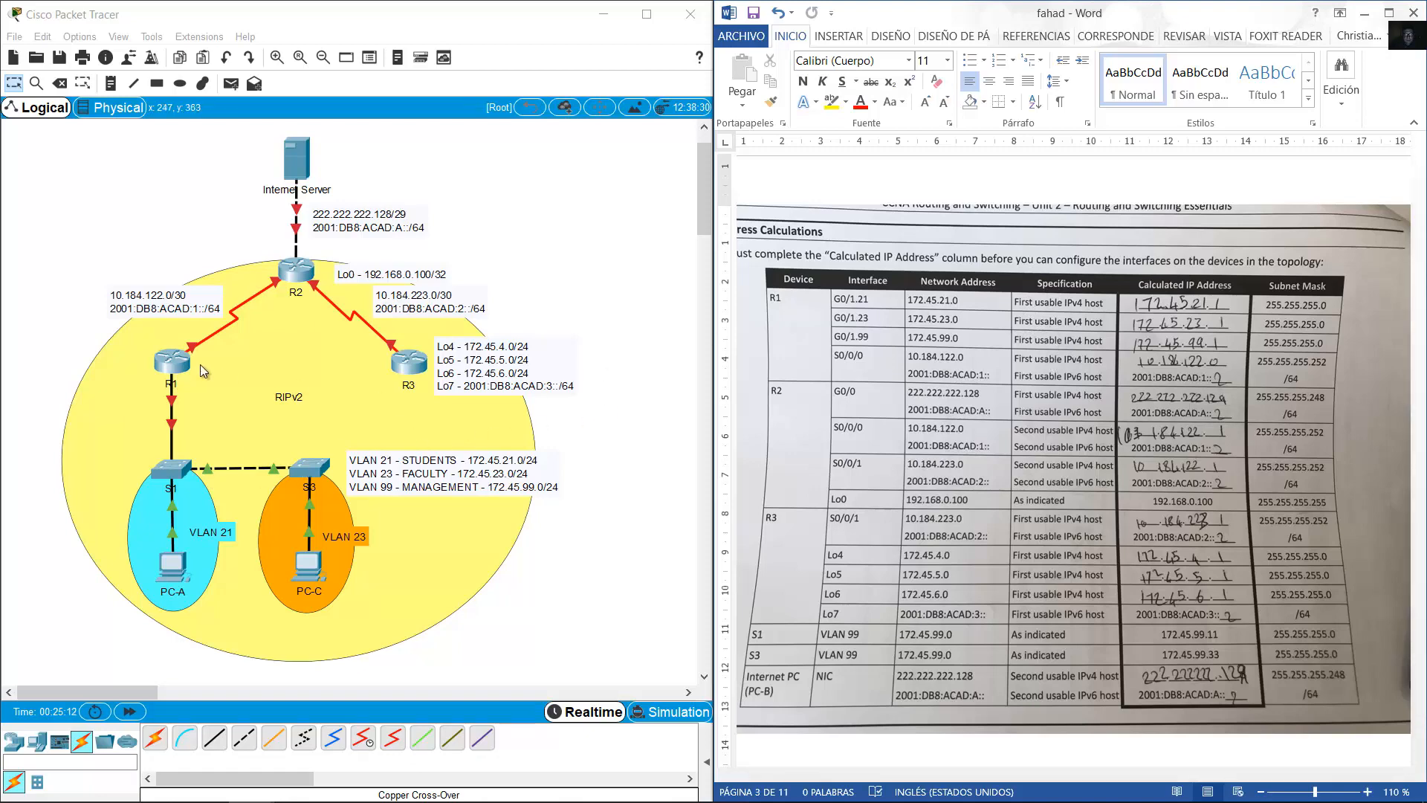
left_click(178, 362)
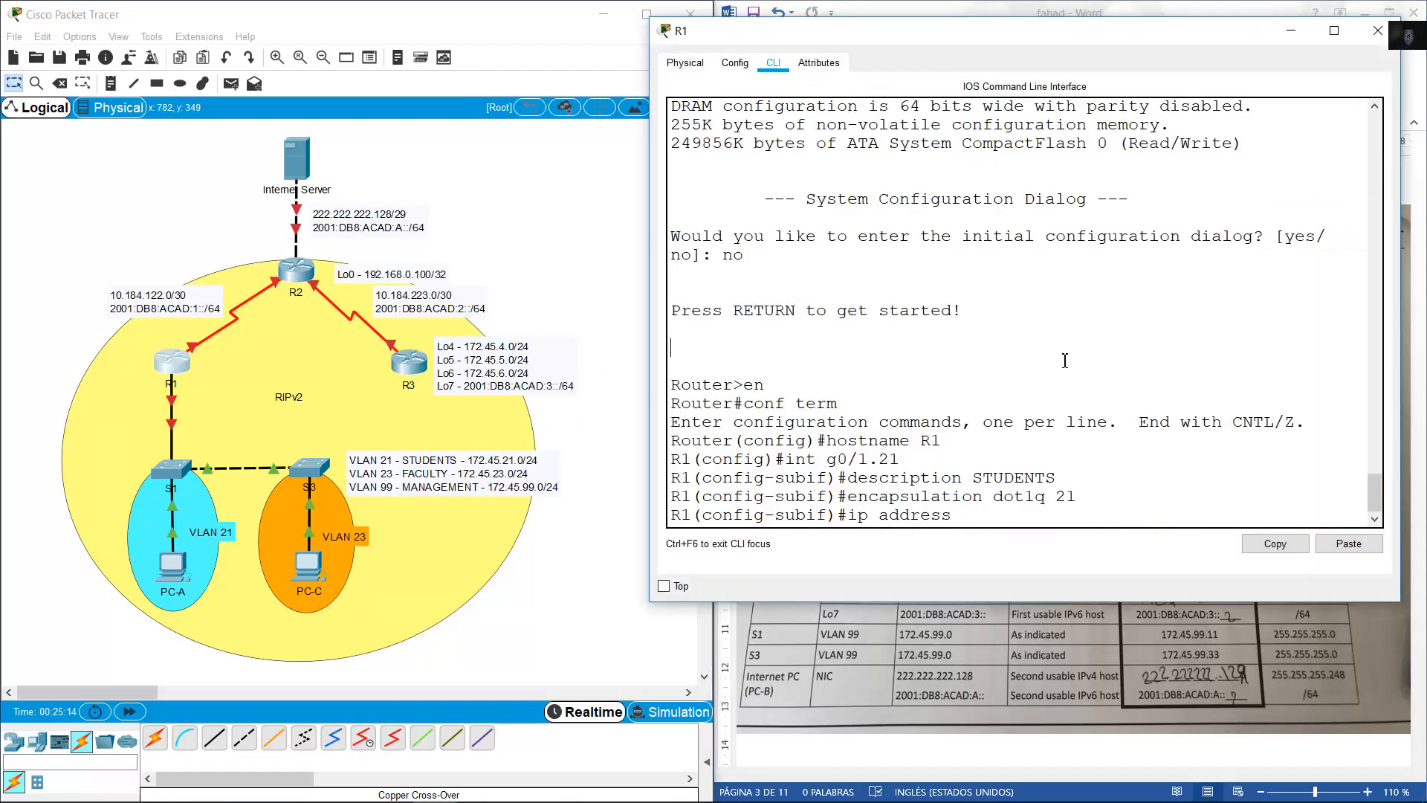
Assign 172.45.21.1 255.255.255.0 to g0/1.21 and create subinterface g0/1.23.
type("172.45.21.1 255.255.255.0")
key("Return")
key("Up")
key("Up")
key("Up")
key("Up")
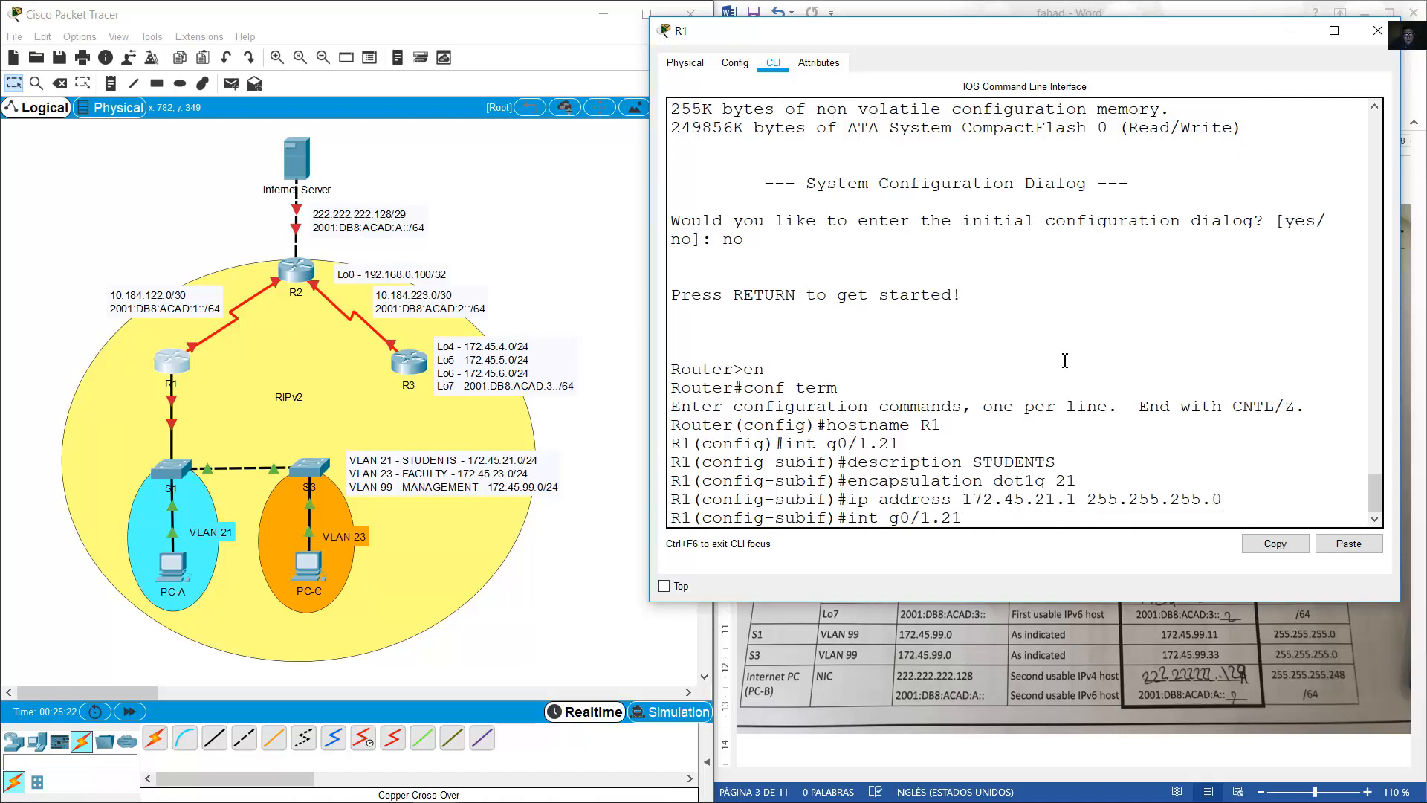
type("3")
key("Return")
Give g0/1.23 description FACULTY, dot1q 23 tagging and address 172.45.23.1.
key("Up")
key("Up")
key("Up")
key("Up")
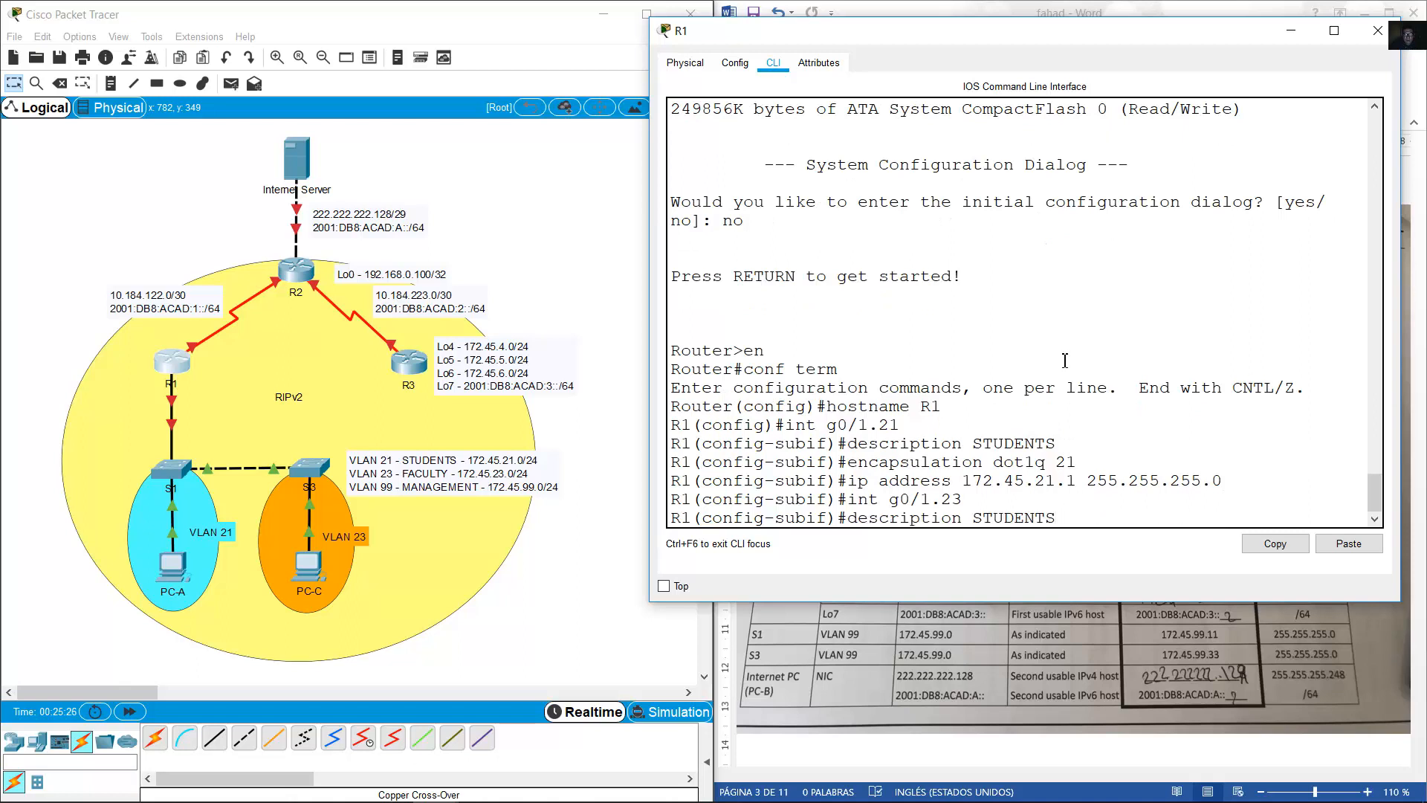
key("BackSpace")
key("BackSpace")
key("BackSpace")
key("BackSpace")
key("BackSpace")
key("BackSpace")
key("BackSpace")
type("FACULTY")
key("Return")
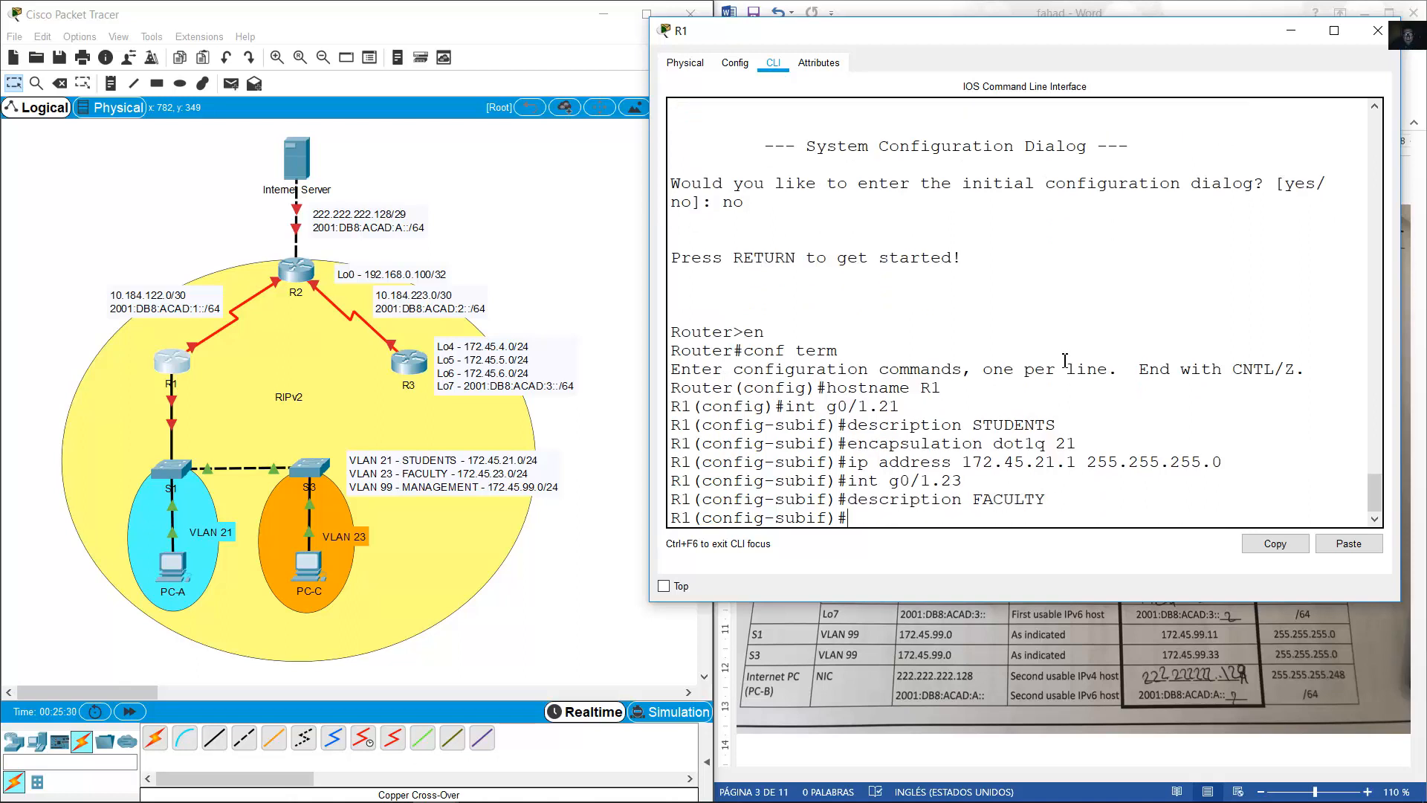
key("Up")
key("Up")
key("Up")
key("Up")
key("BackSpace")
type("3")
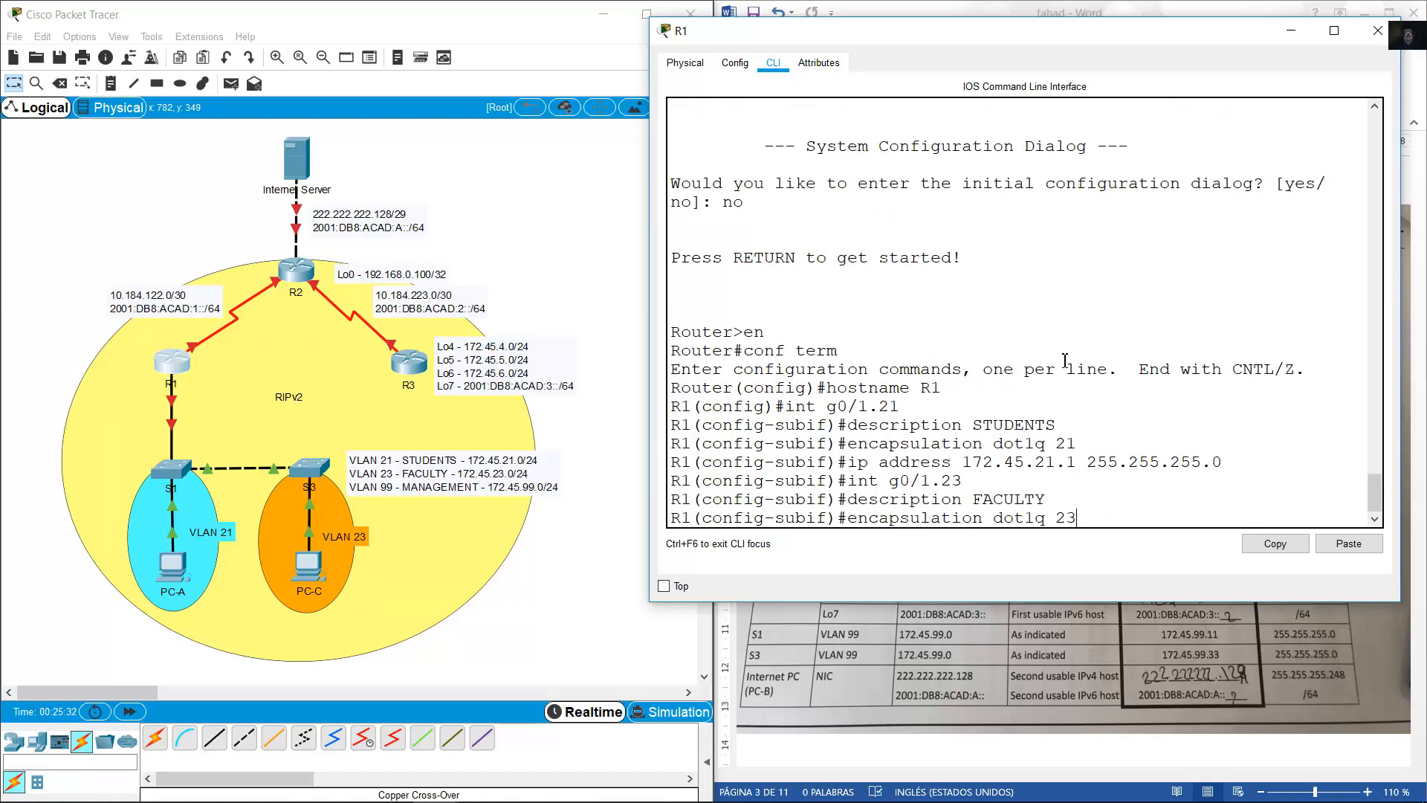
key("Return")
key("Up")
key("Up")
key("Up")
key("Up")
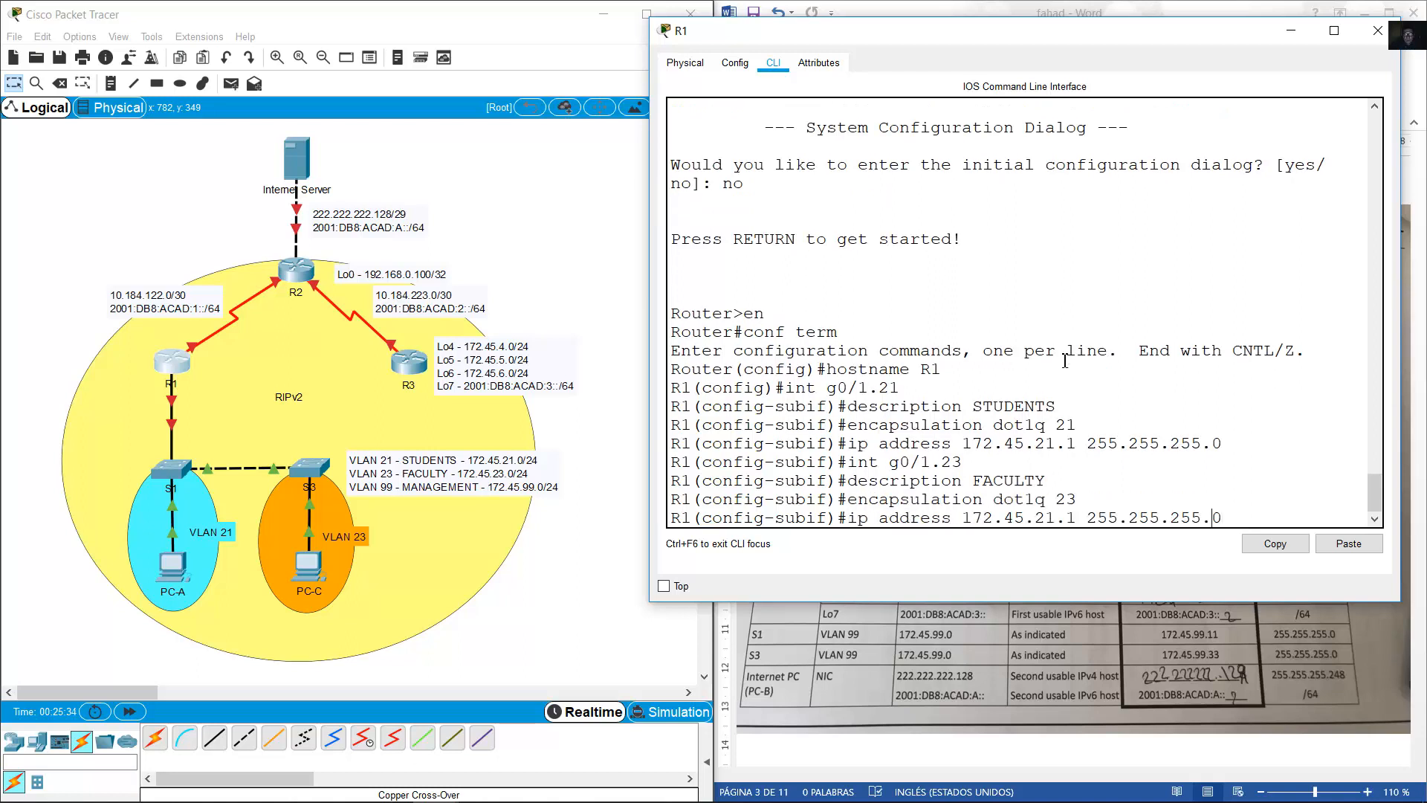
key("Left")
key("Left")
key("Left")
key("Left")
key("Left")
key("Left")
key("Left")
key("Left")
key("Left")
key("Left")
key("Left")
key("Left")
key("Left")
key("Left")
key("Left")
key("Left")
key("Left")
key("Delete")
type("3")
key("Return")
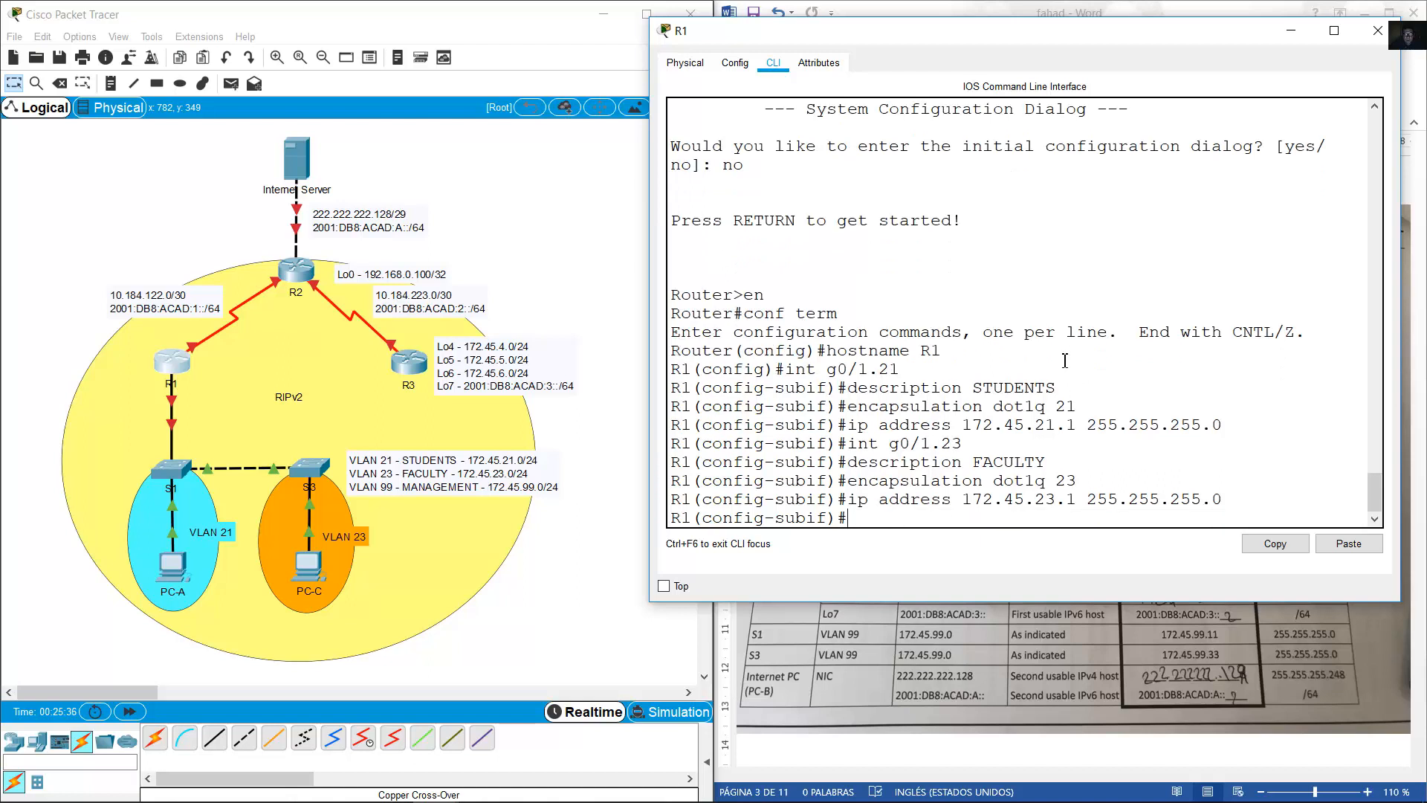
Create subinterface g0/1.99 with description MANAGEMENT.
key("Up")
key("Up")
key("Up")
key("Up")
key("BackSpace")
key("BackSpace")
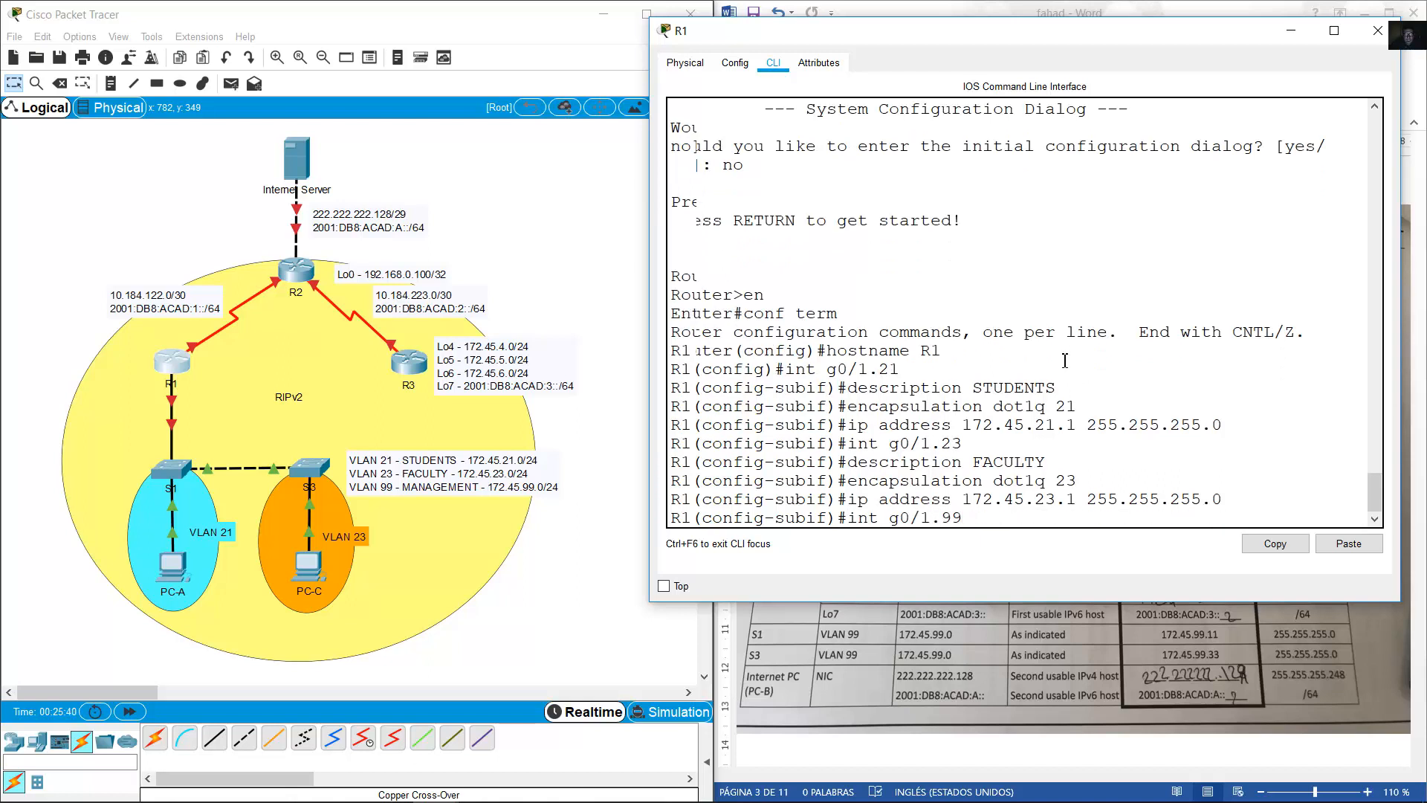
key("Return")
key("Up")
key("Up")
key("Up")
key("Up")
key("BackSpace")
key("BackSpace")
key("BackSpace")
key("BackSpace")
key("BackSpace")
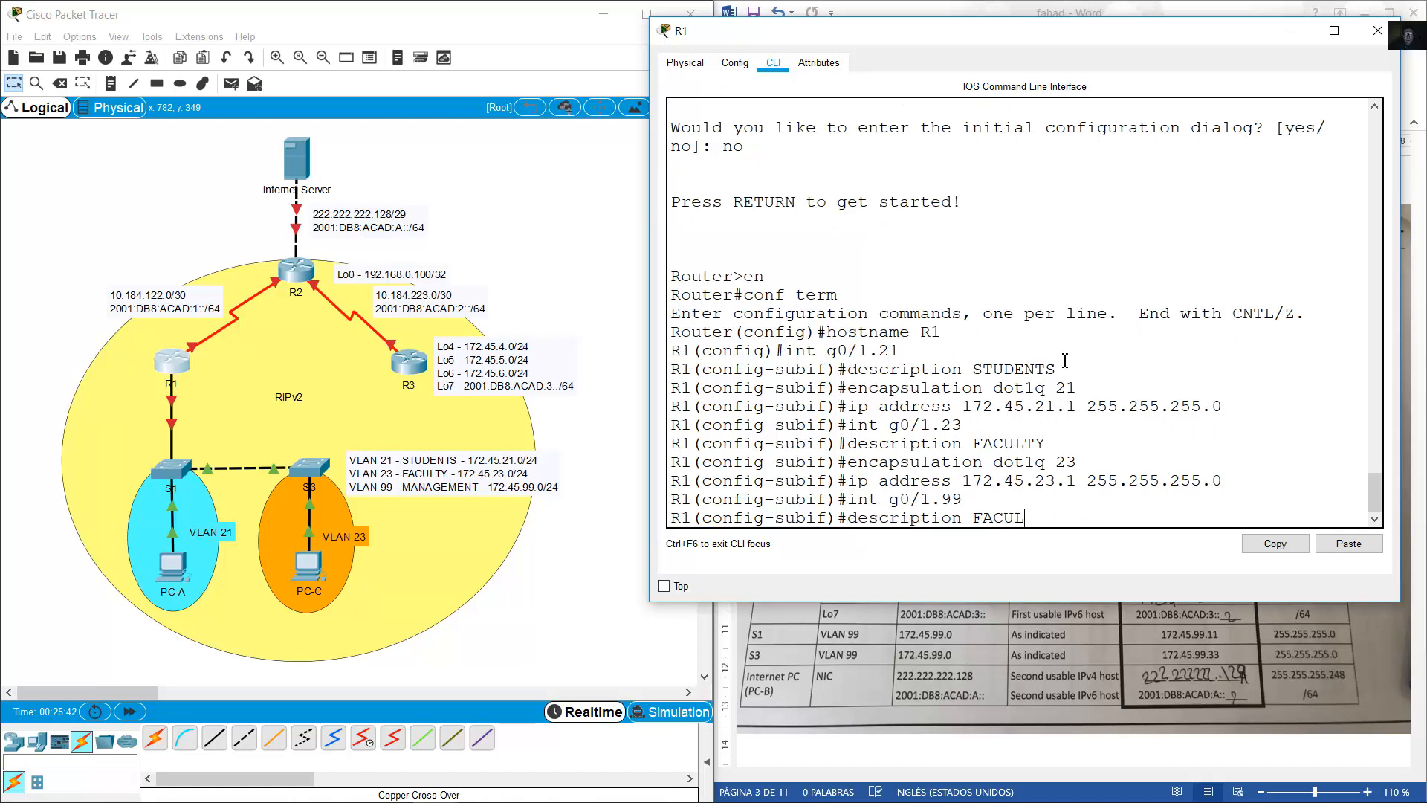
type("MANAGEMENT")
key("Return")
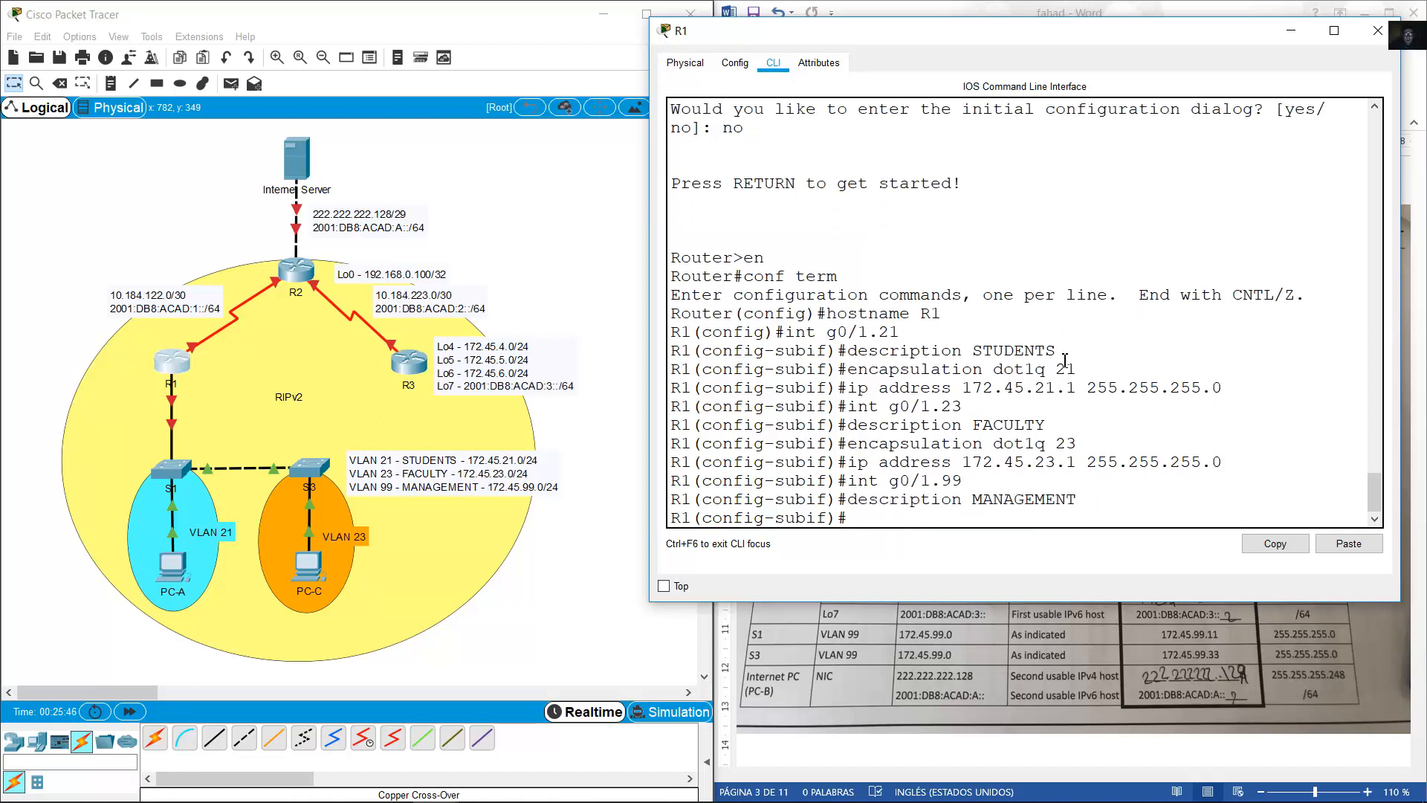
Tag g0/1.99 for VLAN 99 and assign it 172.45.99.1.
key("Up")
key("Up")
key("Up")
key("Up")
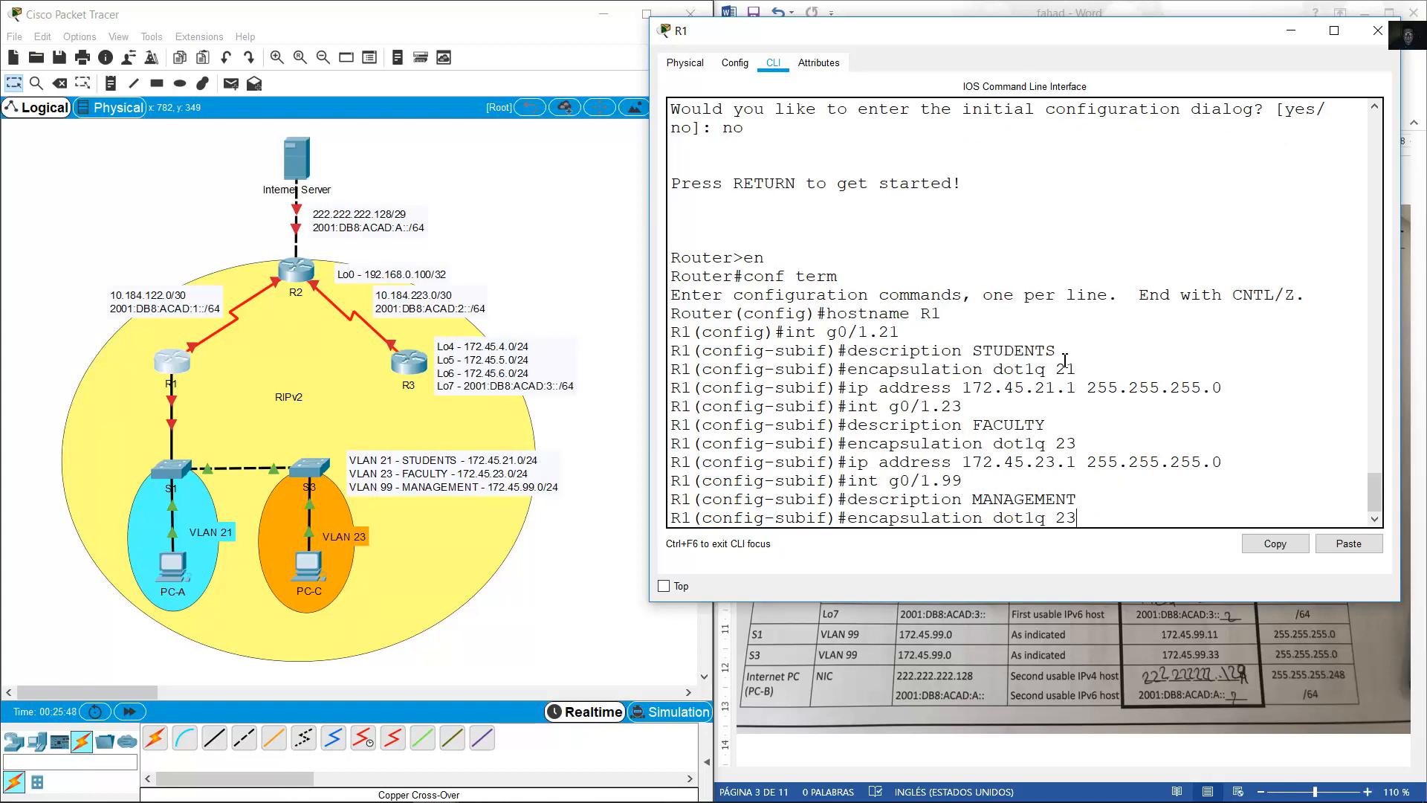
key("BackSpace")
key("BackSpace")
type("99")
key("Return")
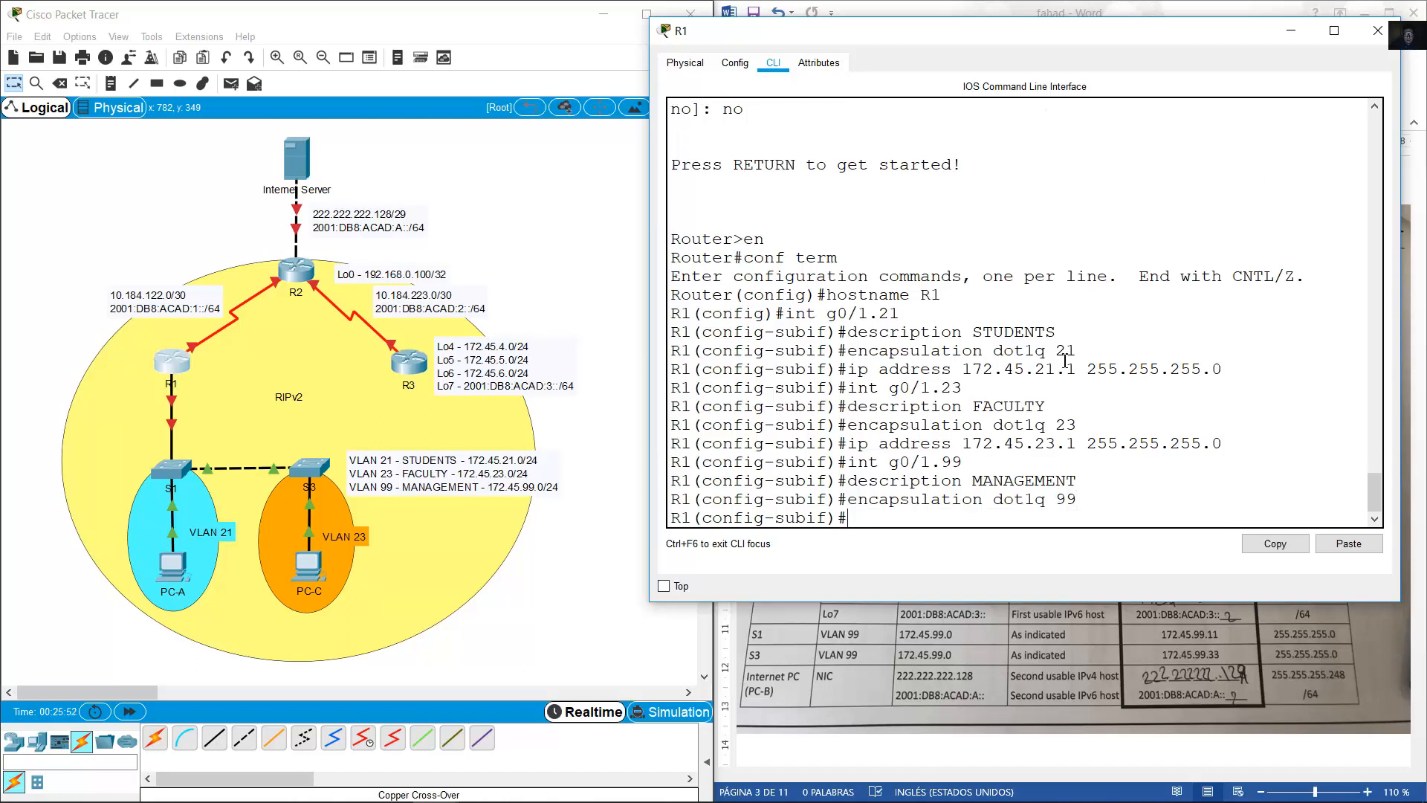
key("Up")
key("Up")
key("Up")
key("Up")
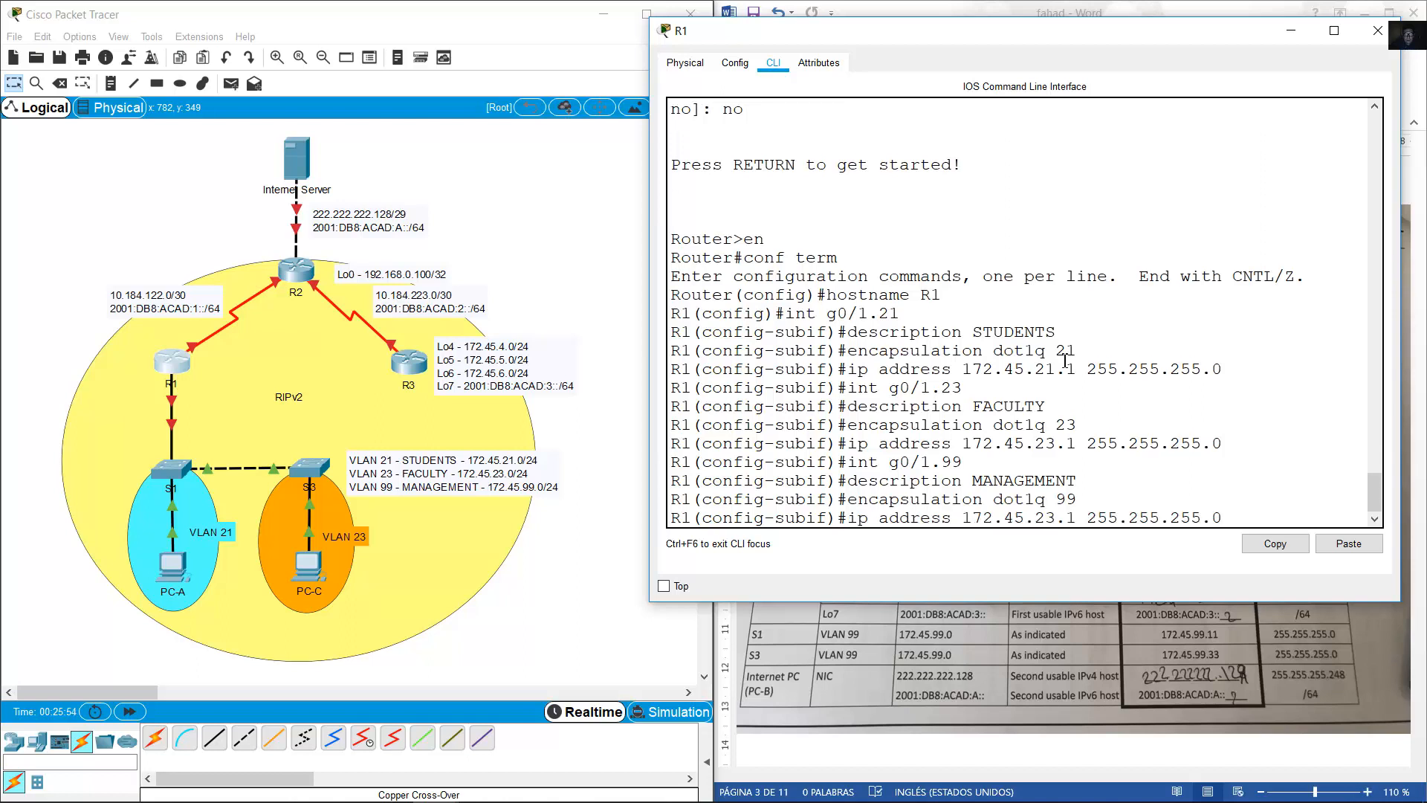
key("Left")
key("Left")
key("Left")
key("Left")
key("Left")
key("Left")
key("Left")
key("Left")
key("Left")
key("Left")
key("Left")
key("Left")
key("Left")
key("Left")
key("Left")
key("Left")
key("BackSpace")
key("BackSpace")
type("99")
key("Return")
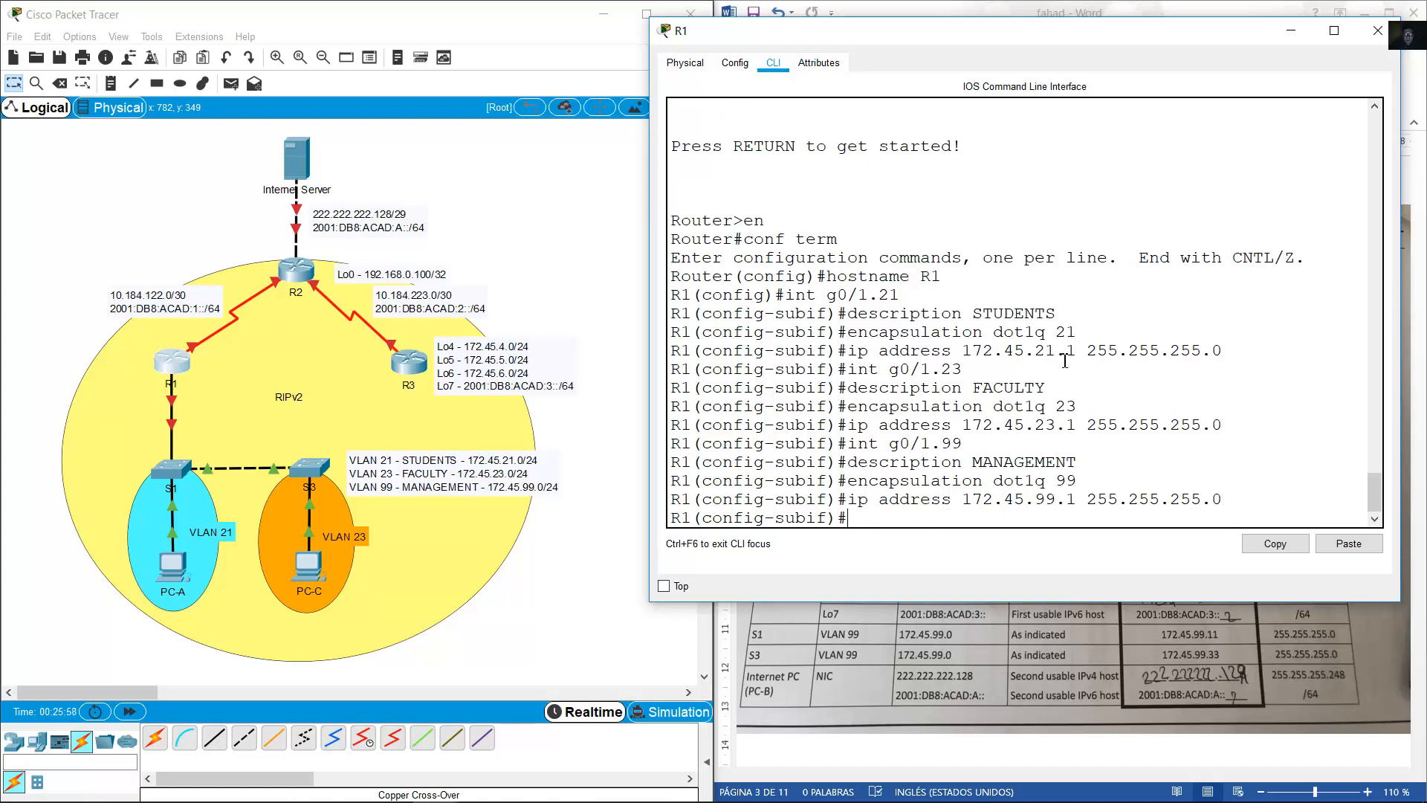
Bring up physical interface g0/1 with no shutdown.
key("Up")
key("Up")
key("Up")
key("Up")
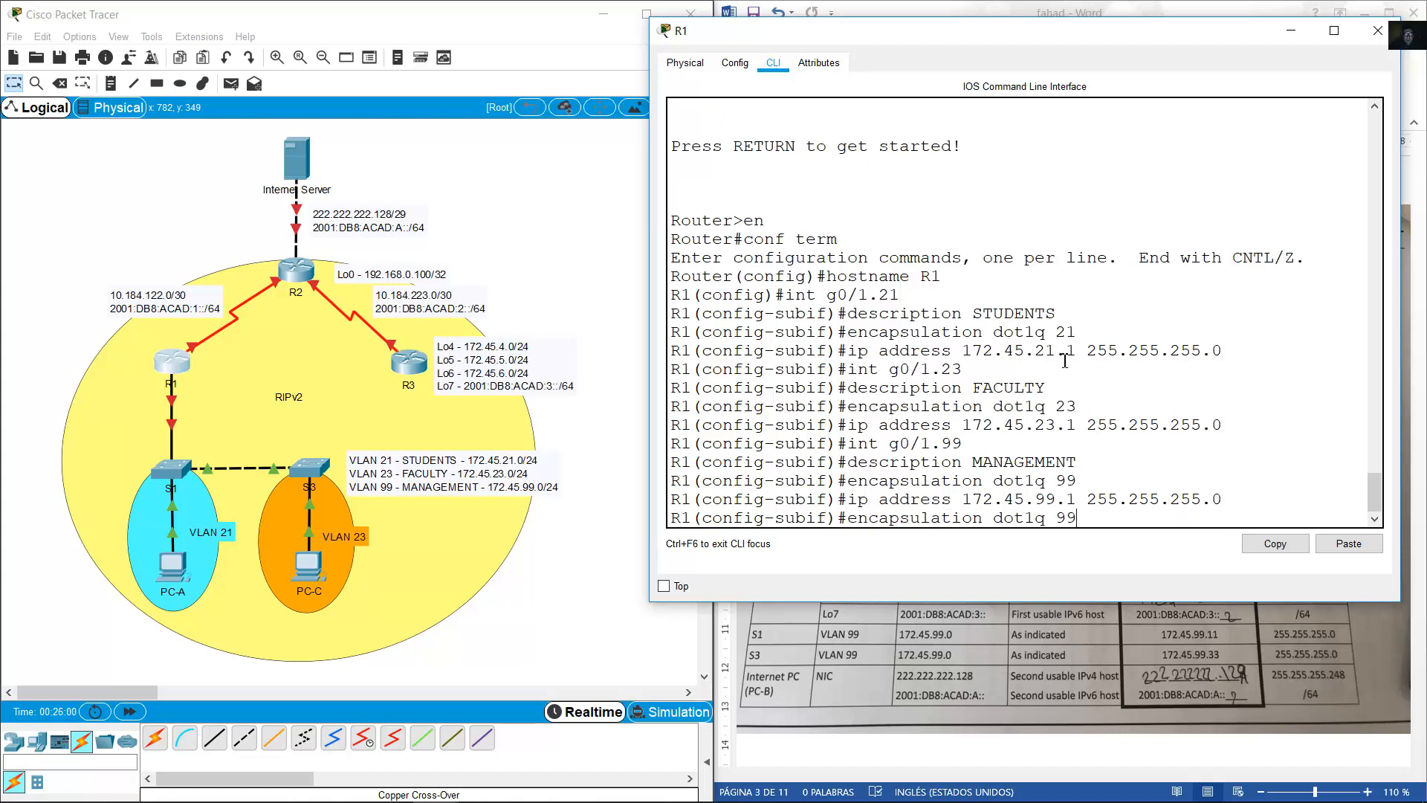
key("BackSpace")
key("BackSpace")
key("BackSpace")
key("Return")
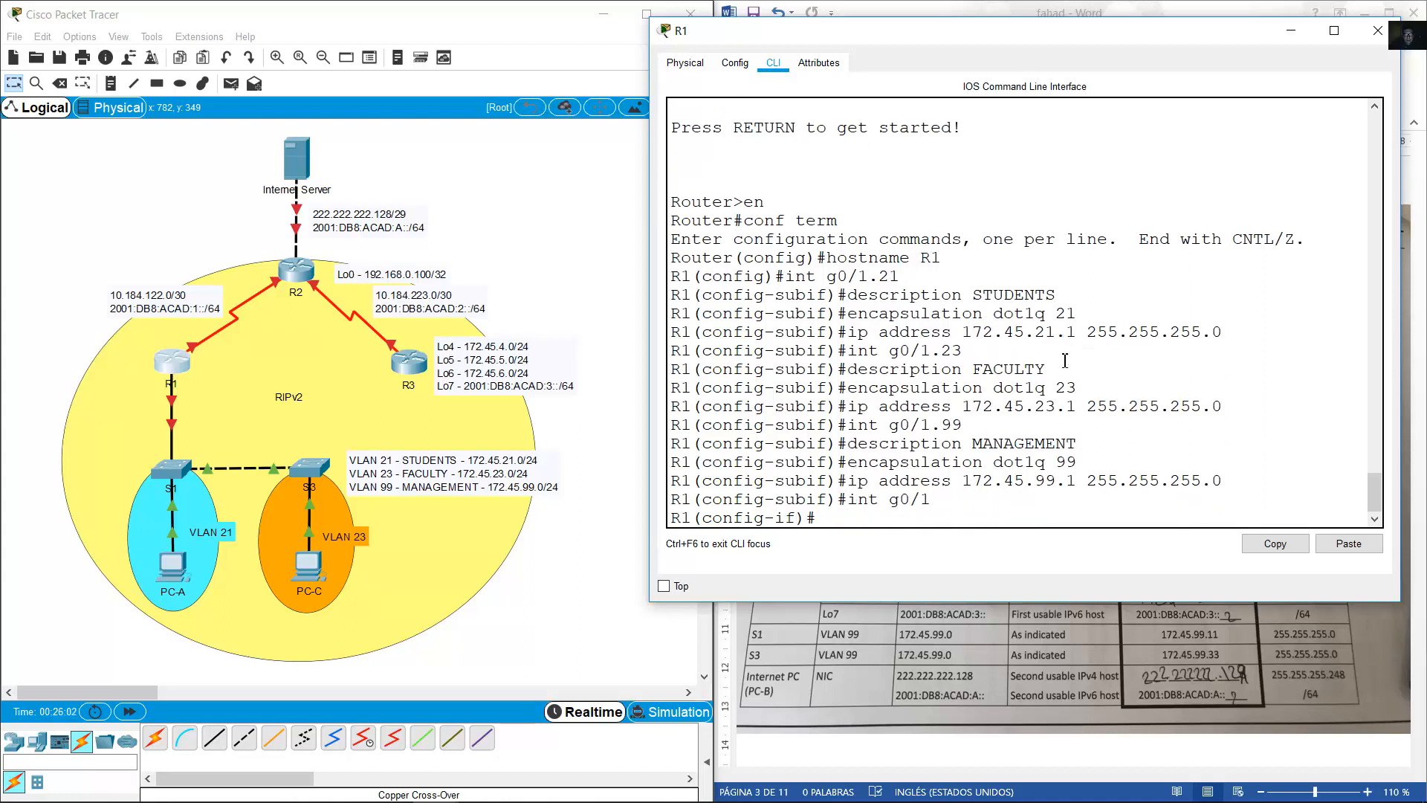
type("no shutdown")
key("Return")
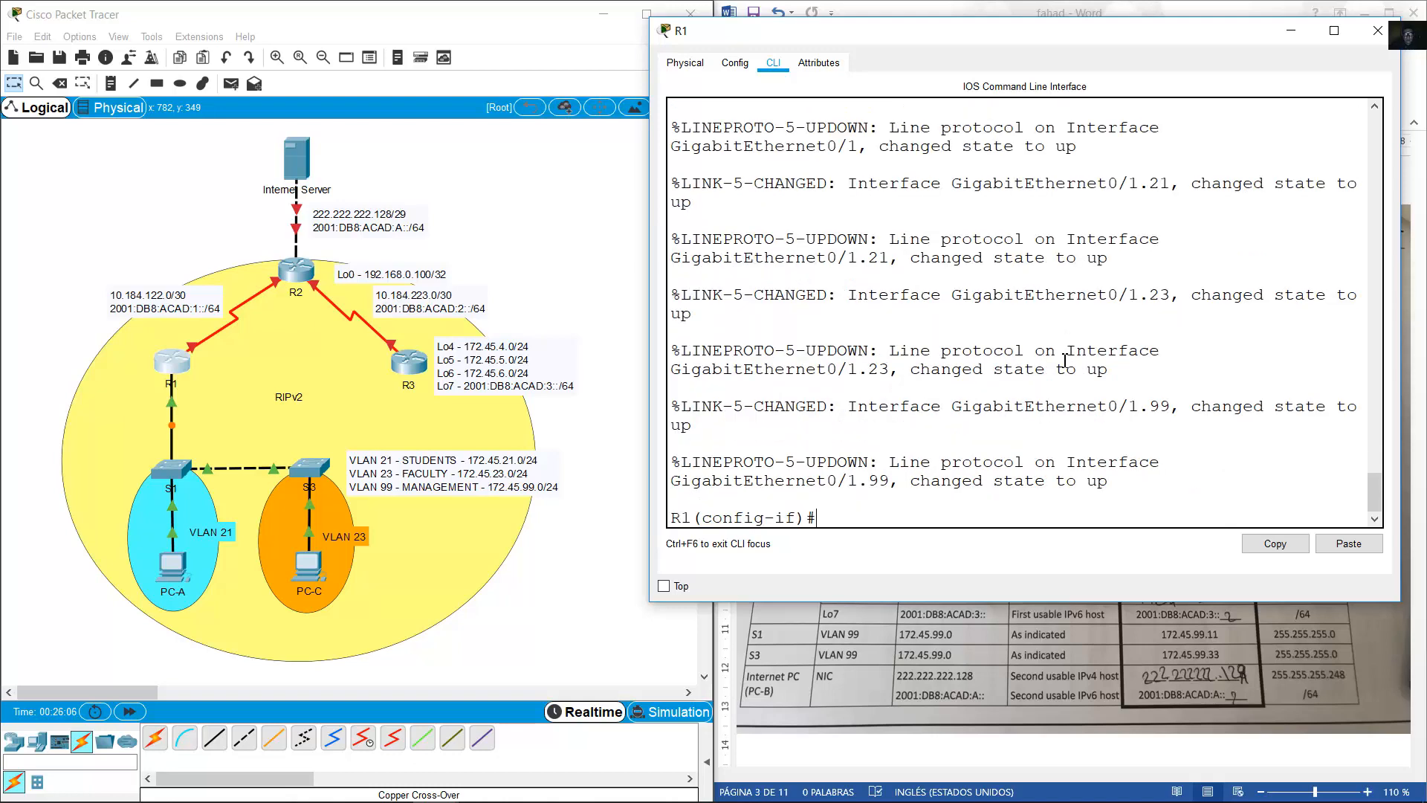
Switch between the topology, R1's command line and the addressing table.
left_click(12, 369)
left_click_drag(38, 355, 208, 457)
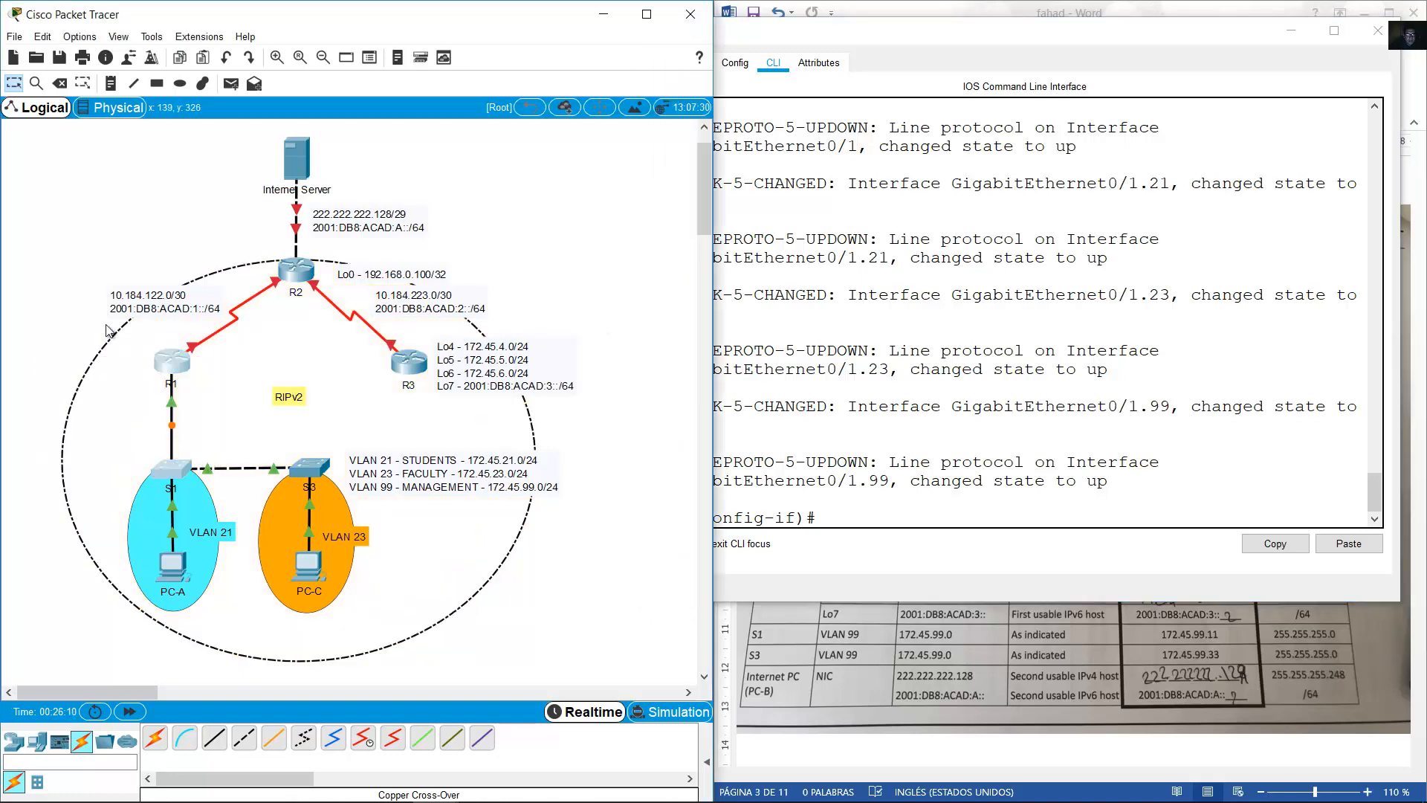
left_click(66, 318)
left_click(910, 334)
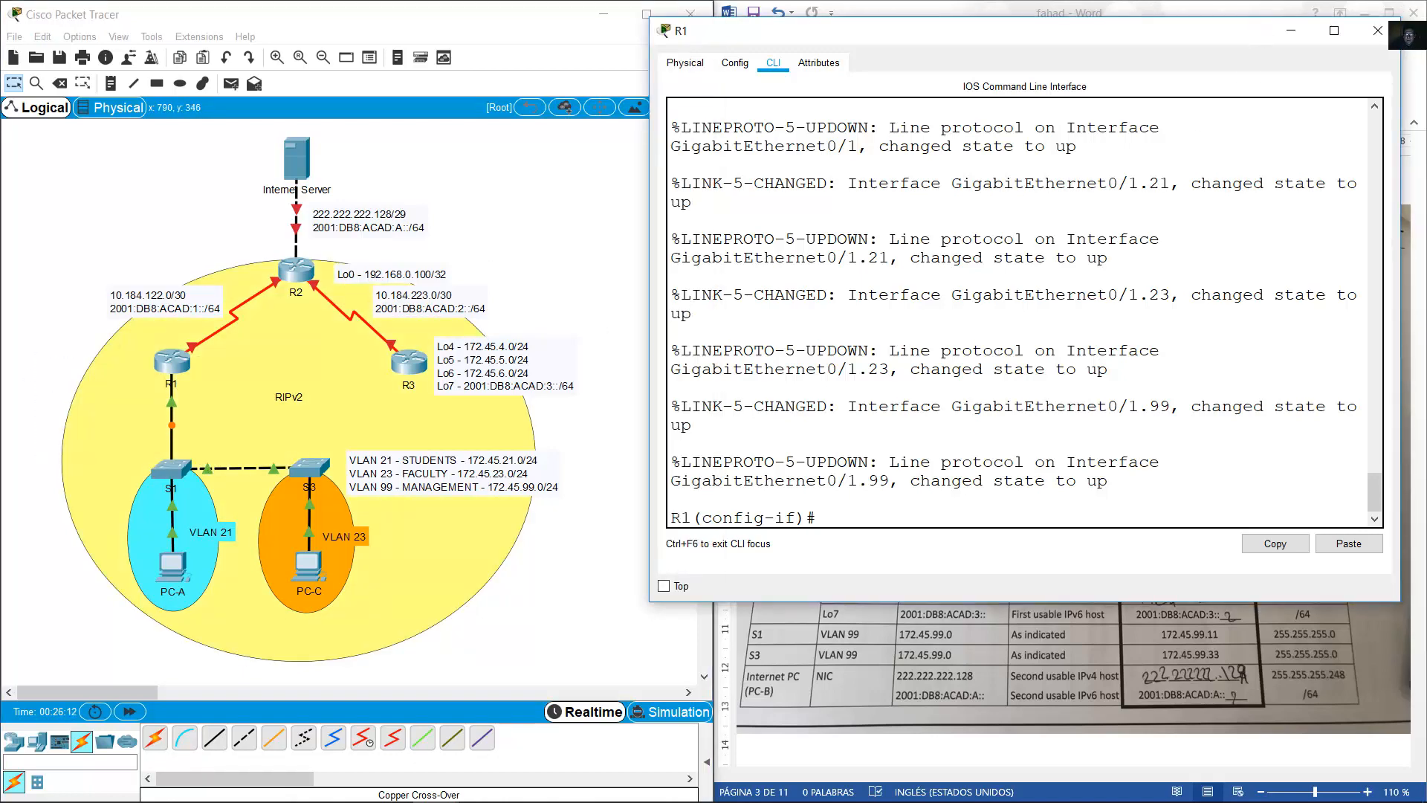
left_click(1218, 9)
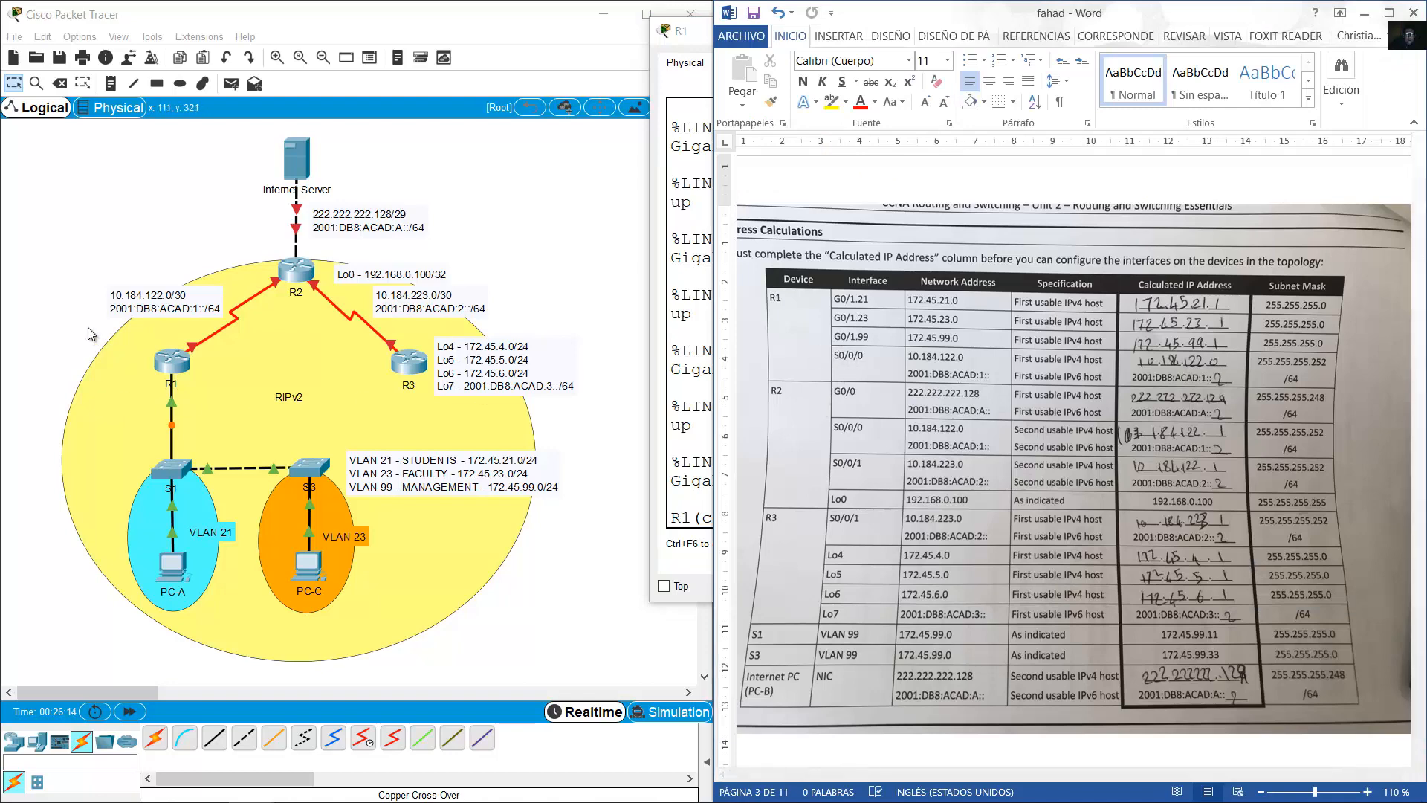
Shift the 10.184.122.0/30 subnet label slightly left and bring R1's CLI back.
left_click(168, 363)
mouse_move(191, 347)
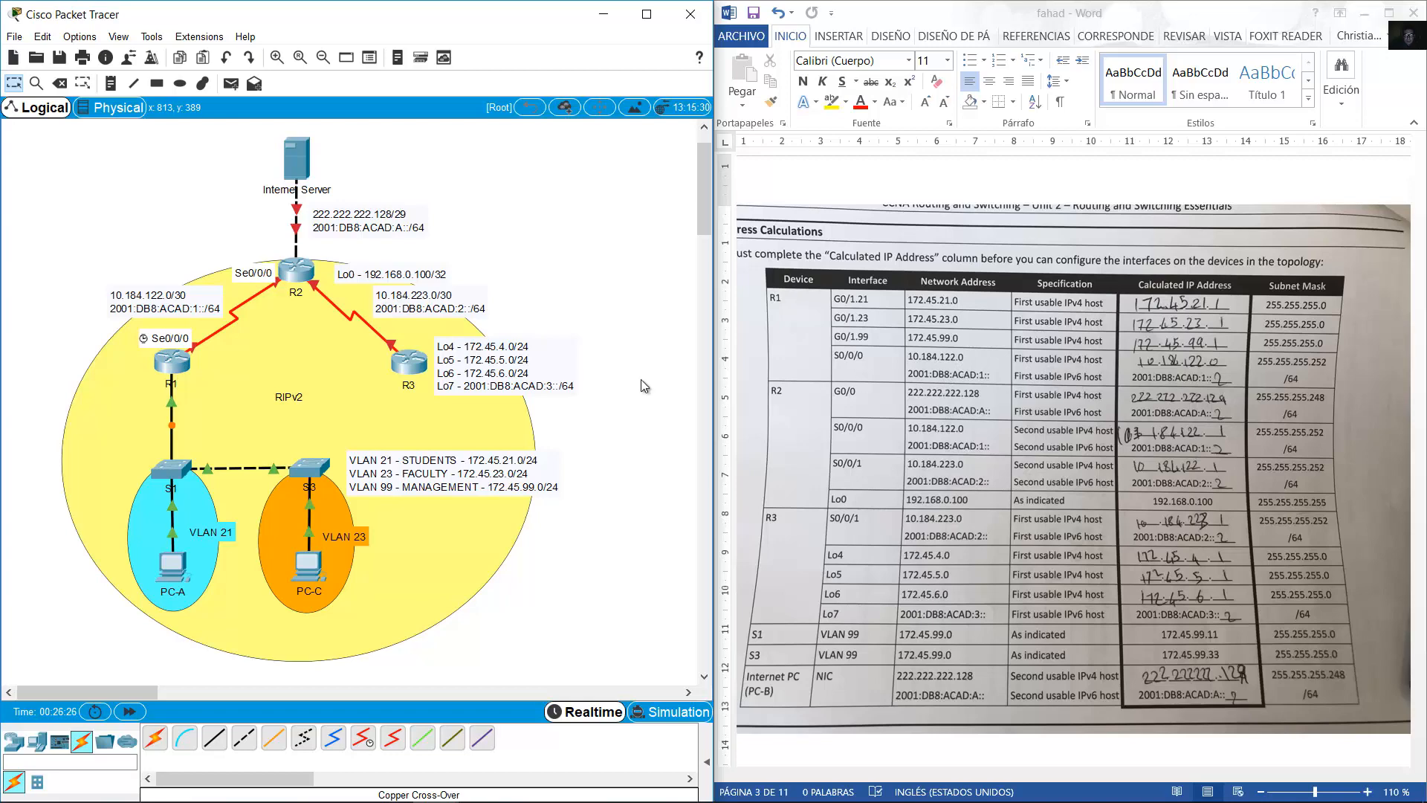
left_click_drag(202, 309, 194, 309)
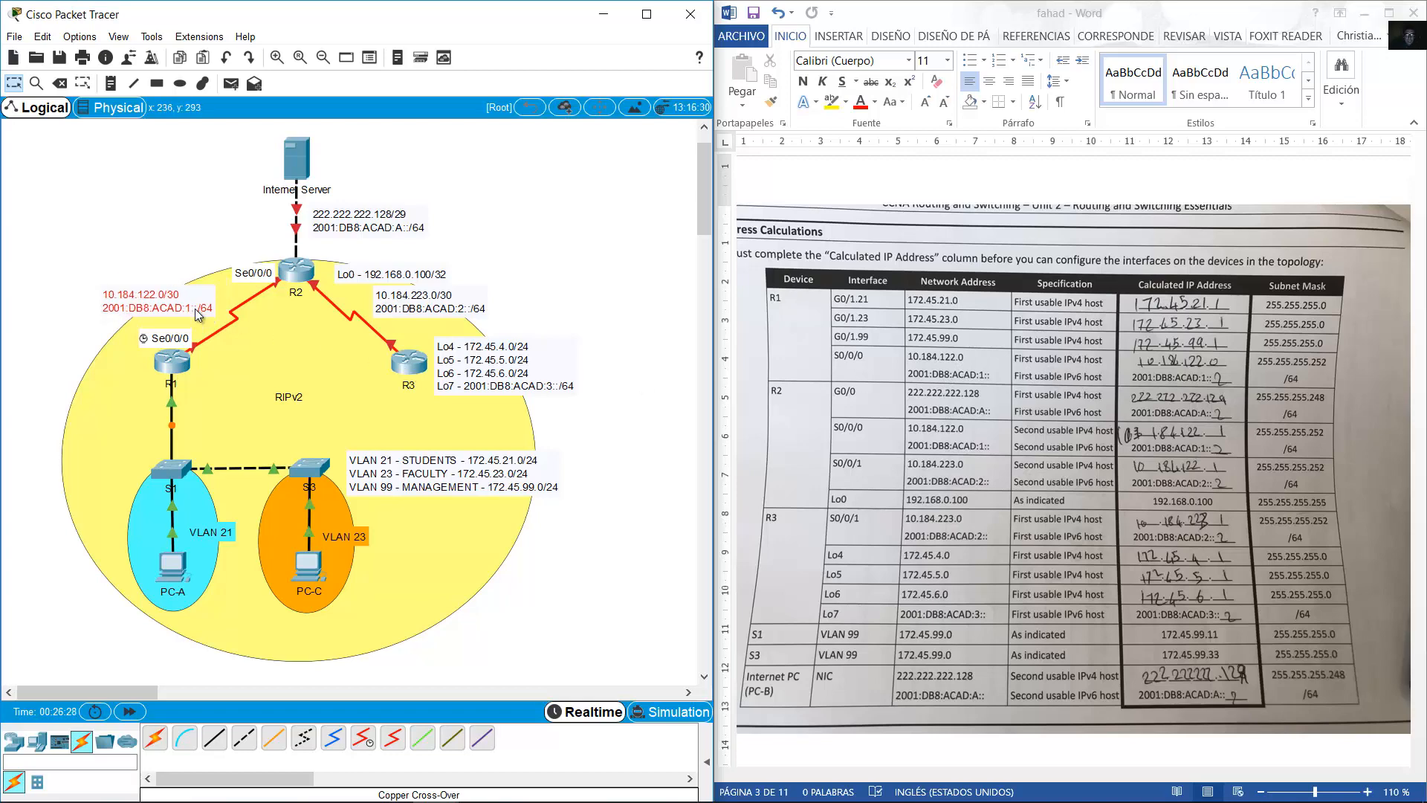
left_click(182, 362)
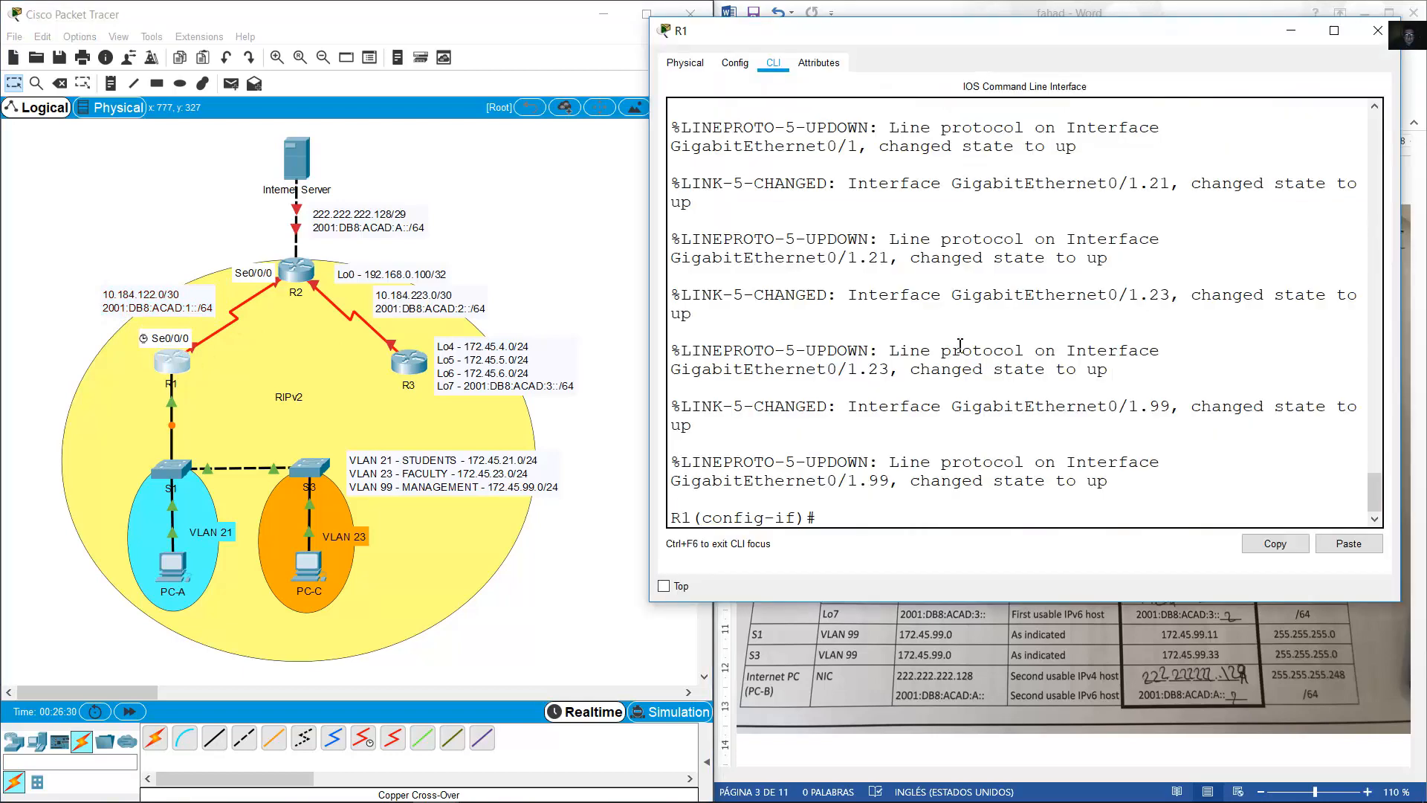
On s0/0/0, set clock rate 128000 and IPv4 address 10.184.122.1 255.255.255.252.
type("int s0/0/0")
key("Return")
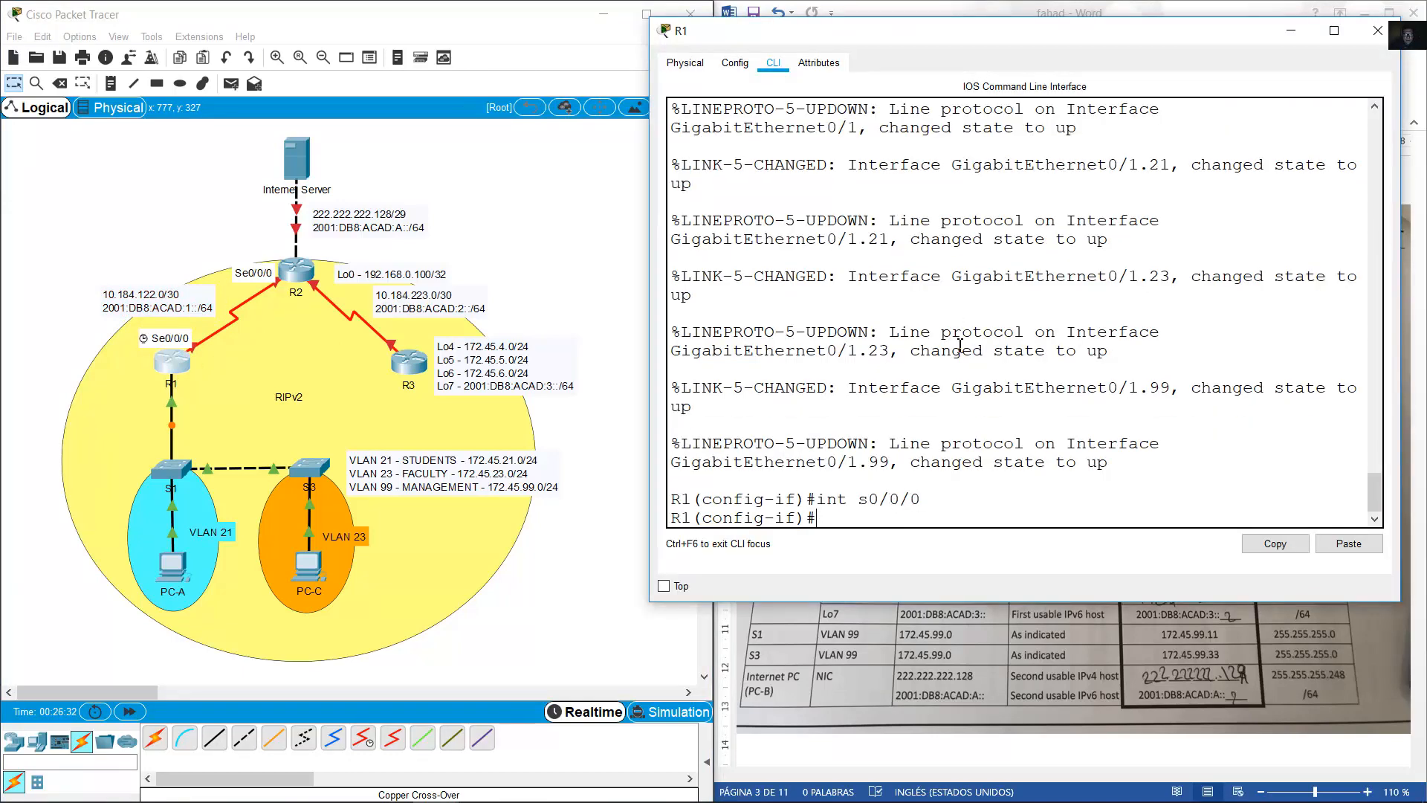
type("clock rate 1280")
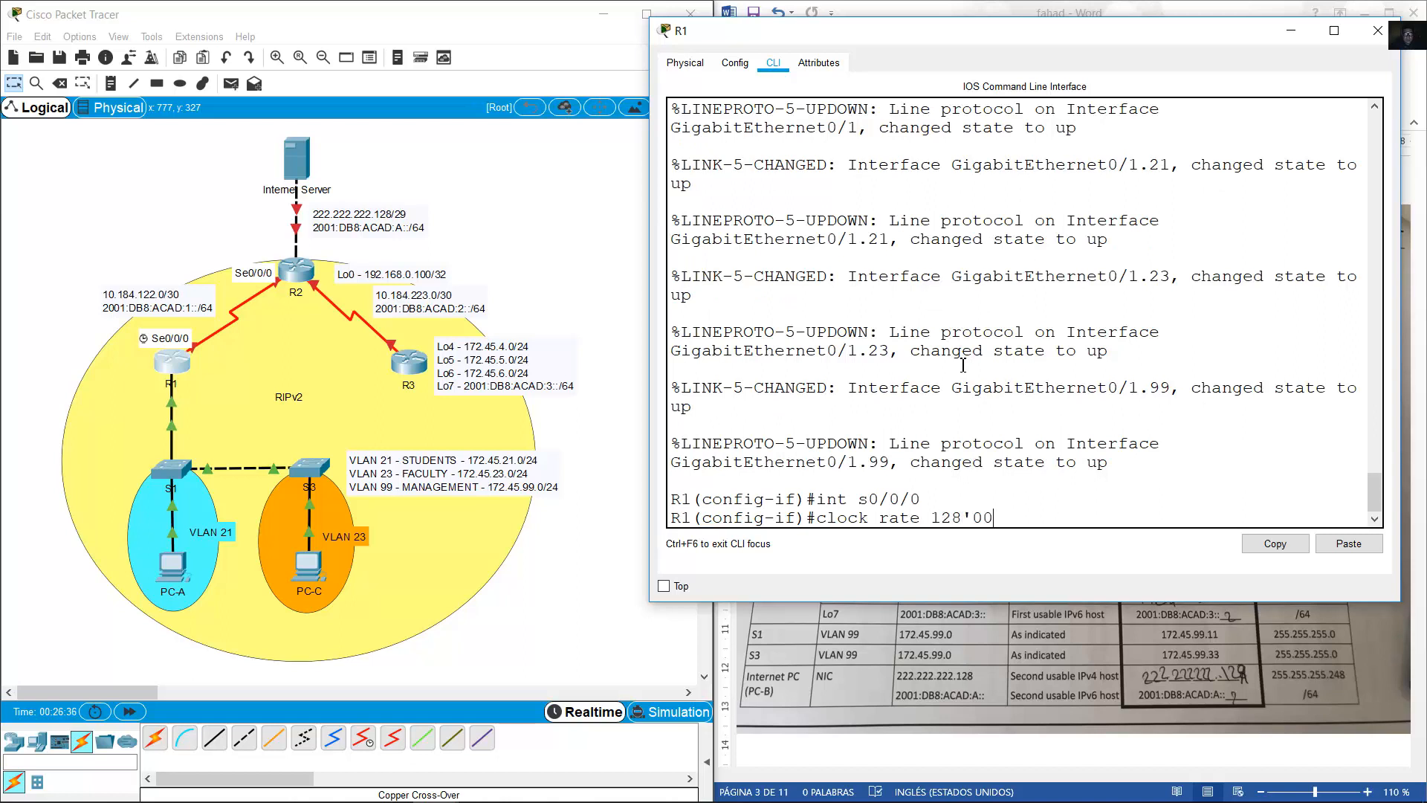
type("00")
key("Return")
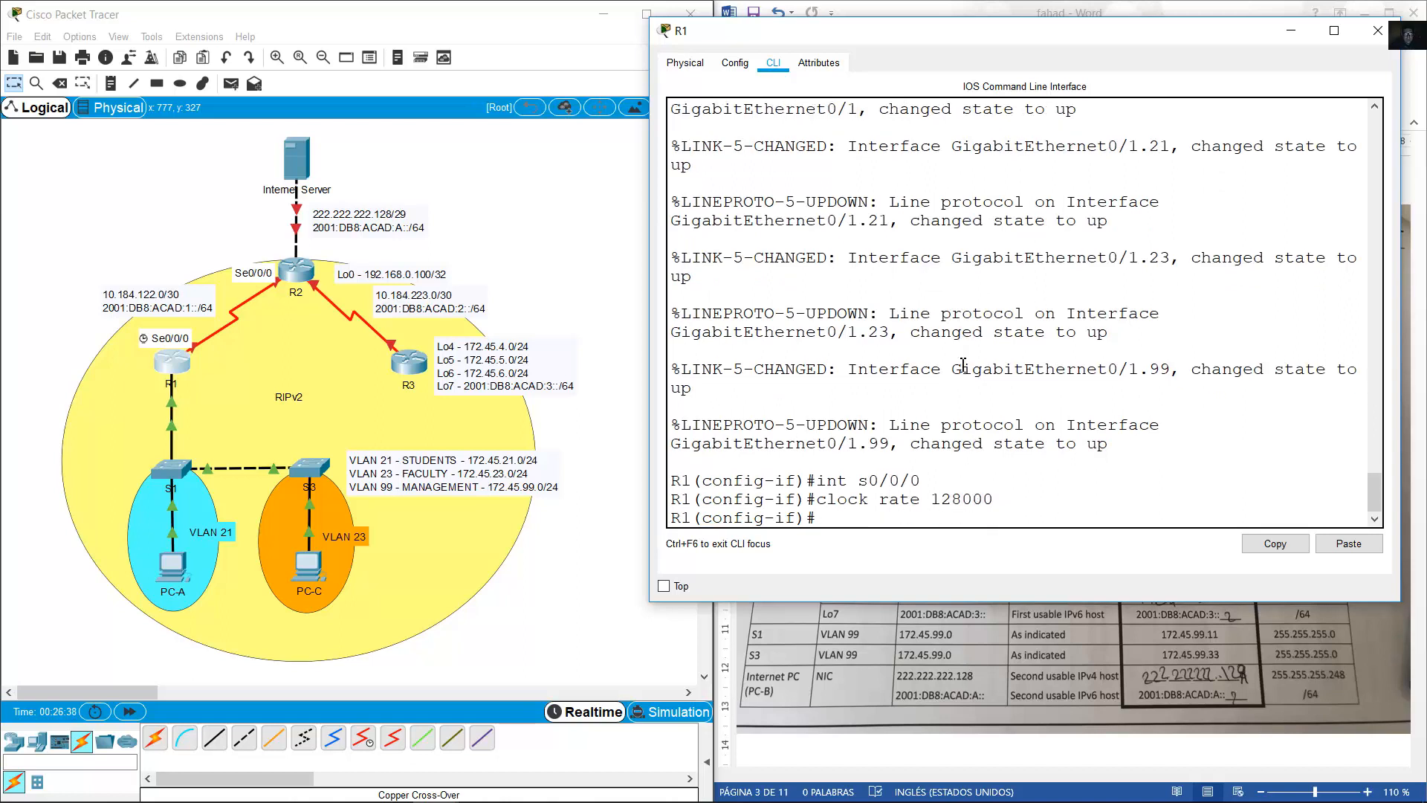
type("ip address 10.184.122.")
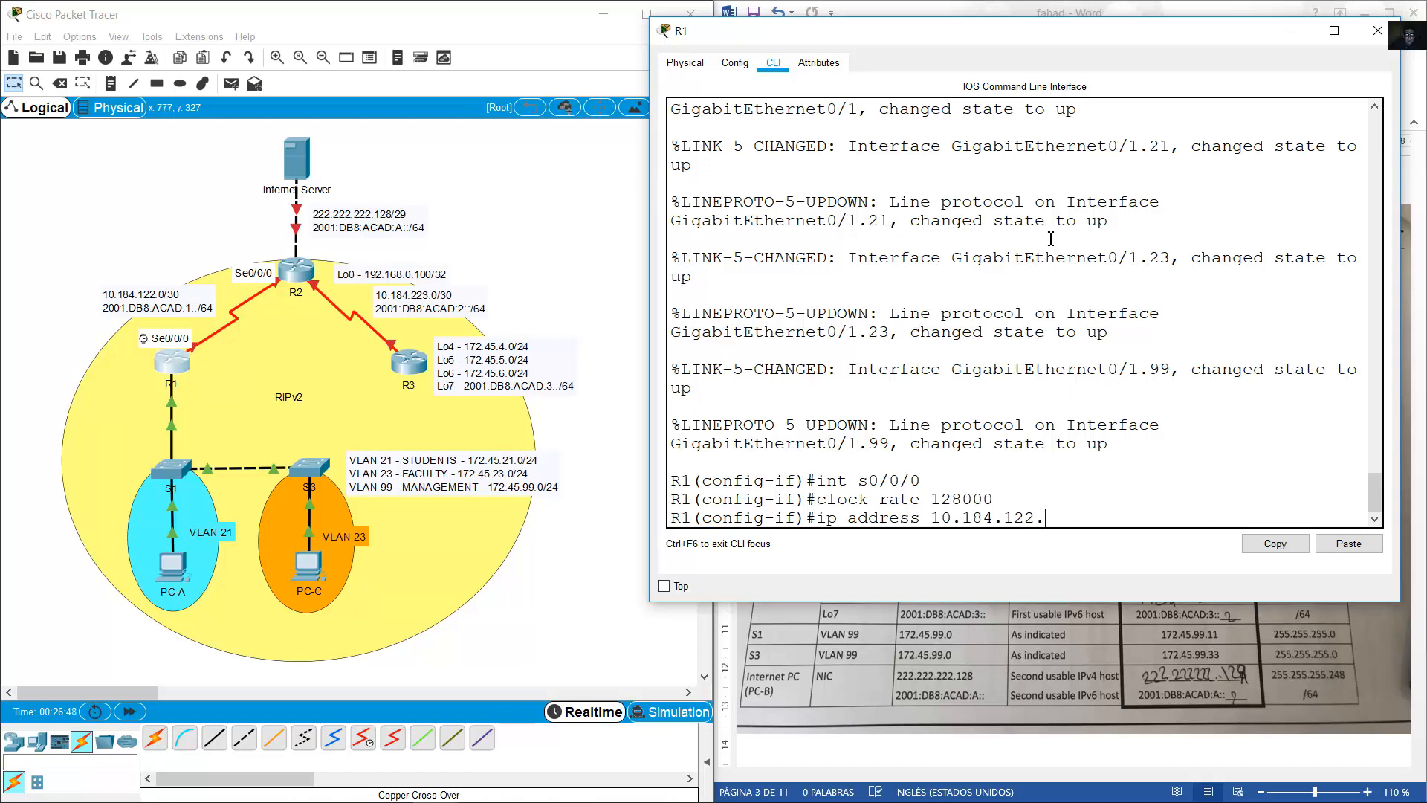
type("1 255.255.255.252")
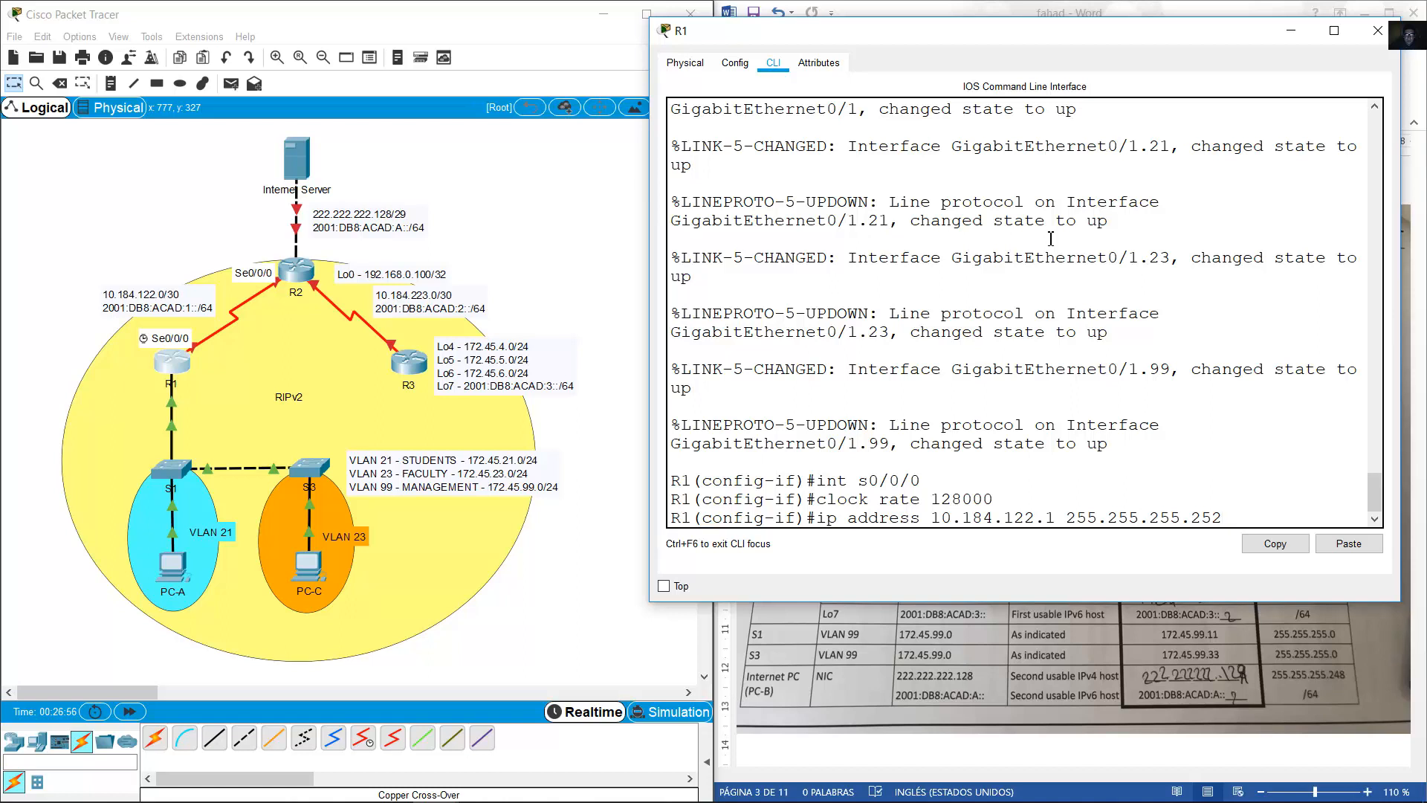
key("Return")
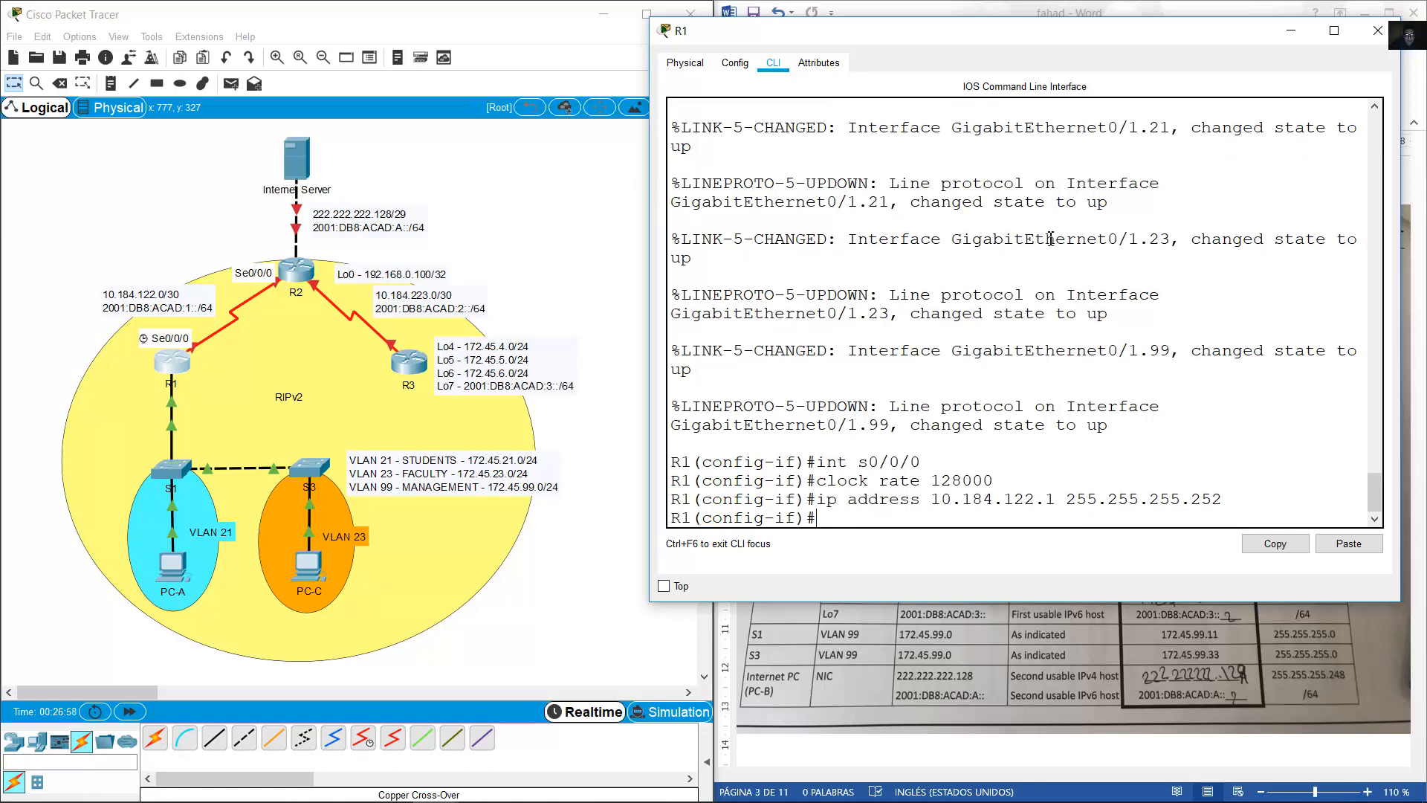
Assign IPv6 address 2001:DB8:ACAD:1::1/64 to Serial0/0/0.
type("ipv6 address 2001")
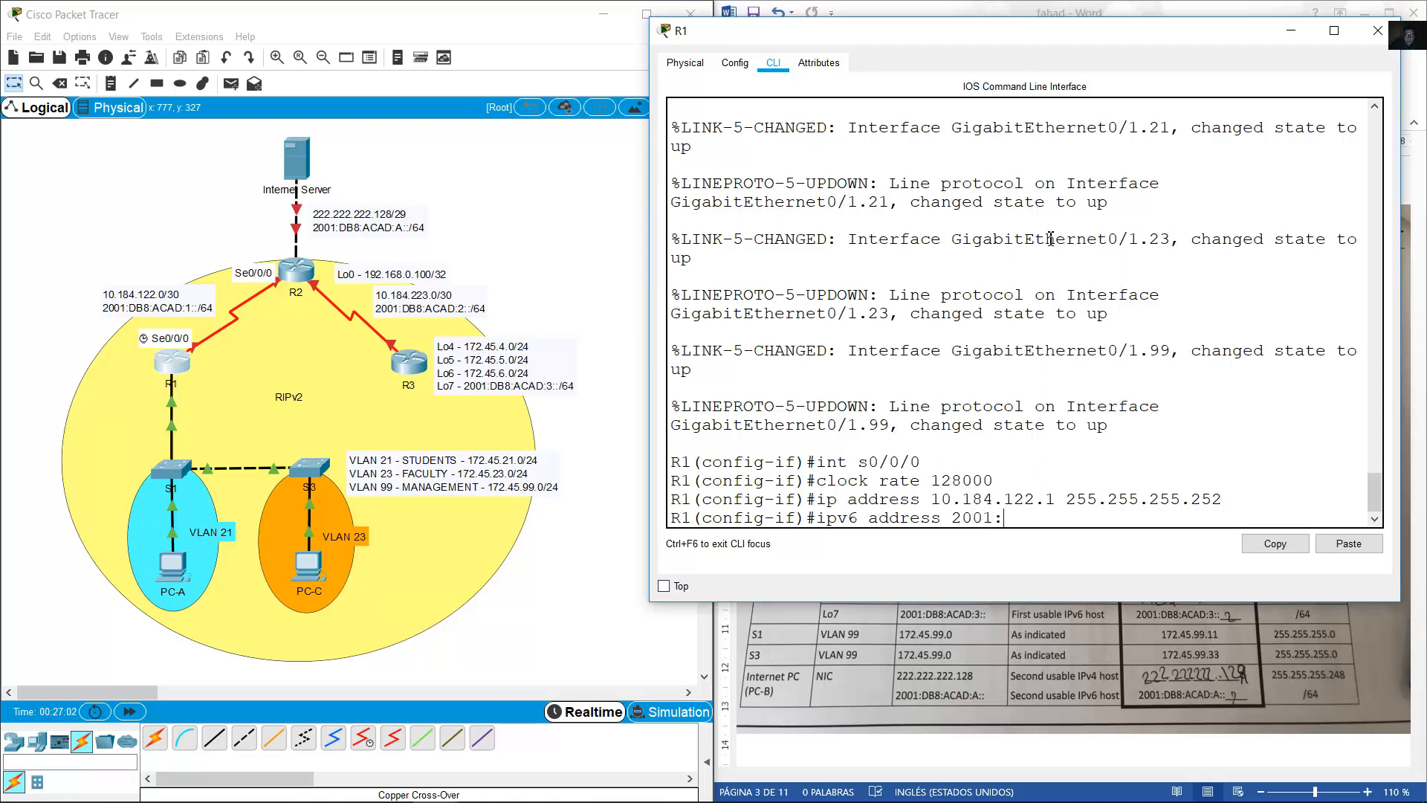
type(":ACAD")
type("DB8:")
type(":")
key("BackSpace")
type("/64")
left_click_drag(1161, 517, 958, 514)
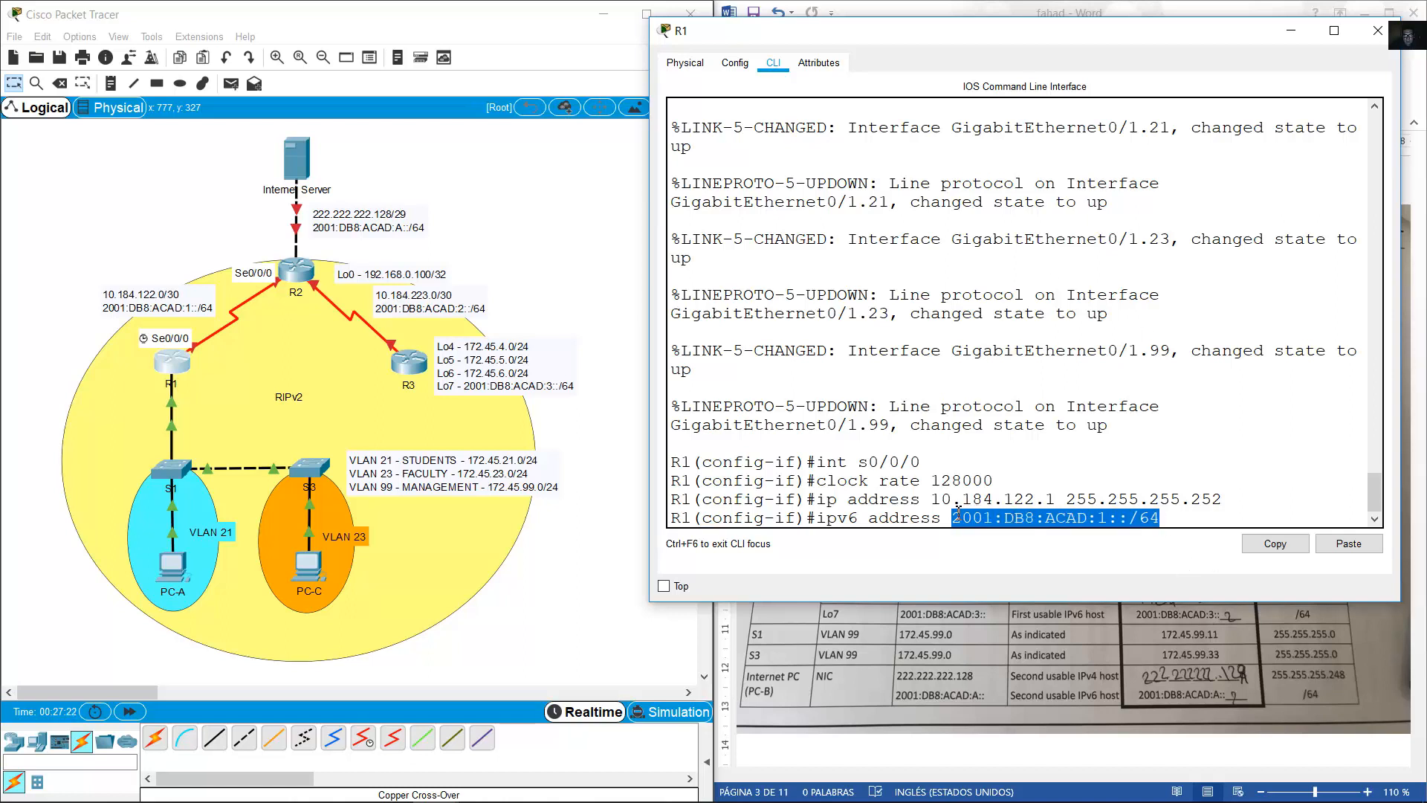
left_click(958, 515)
left_click_drag(956, 515, 1100, 518)
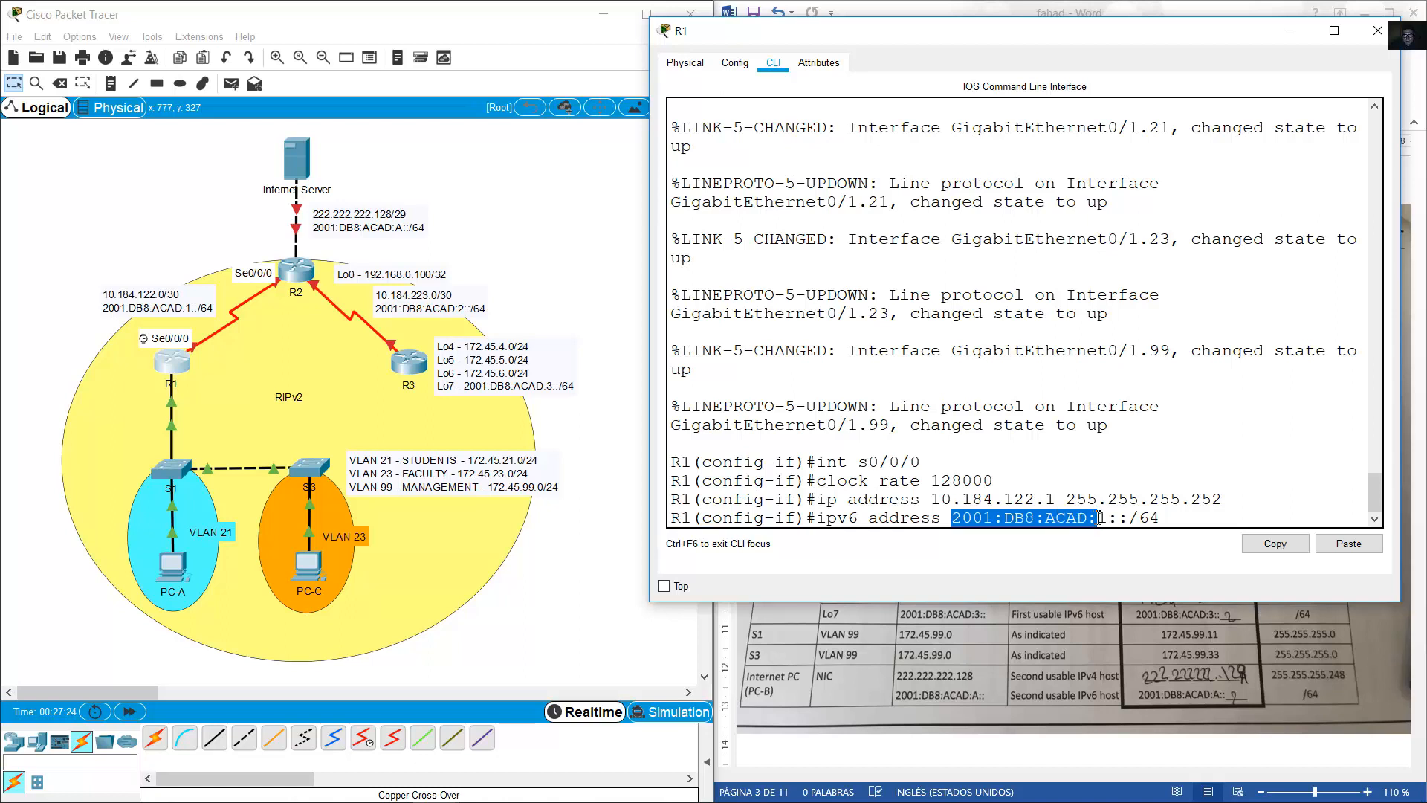
left_click(1275, 544)
left_click(1213, 519)
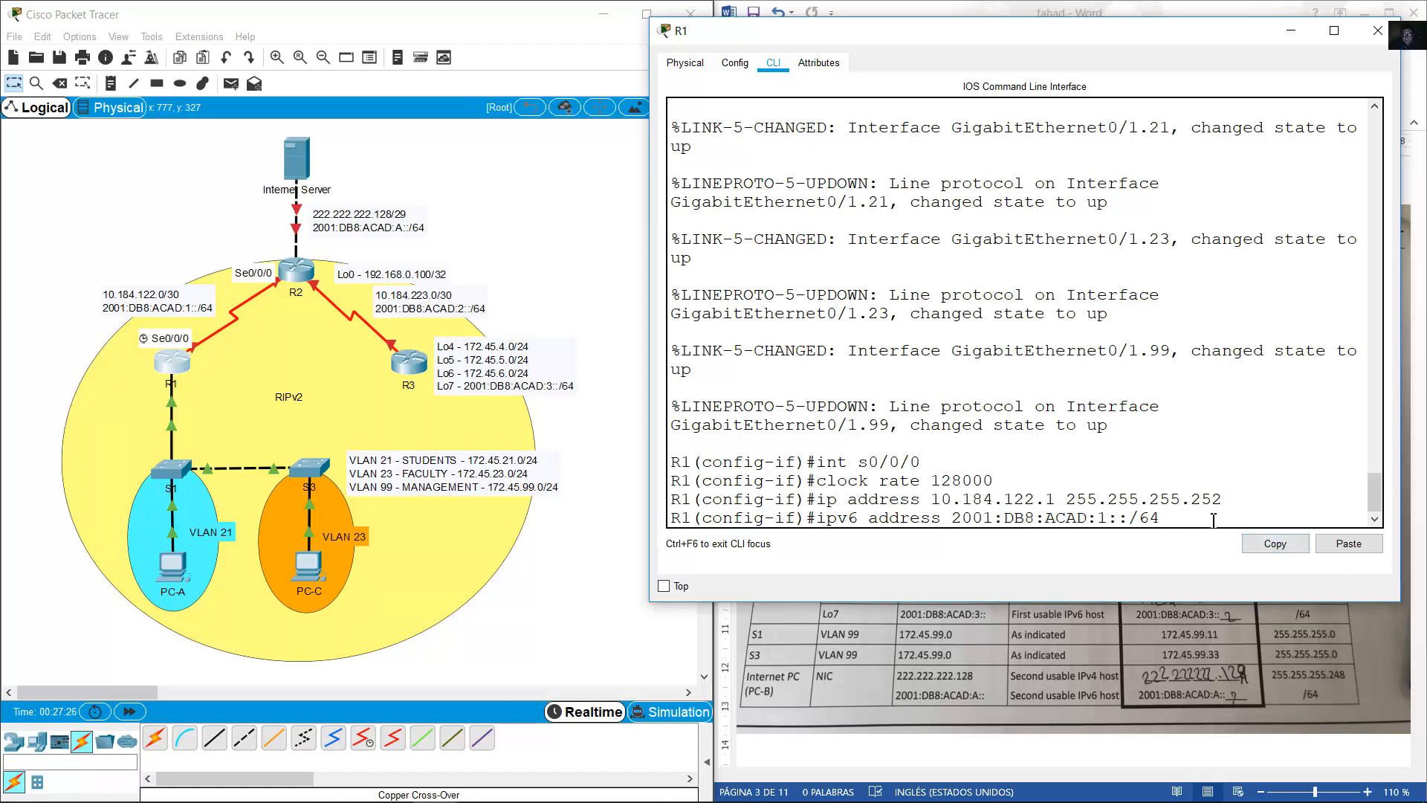
type("1")
key("Right")
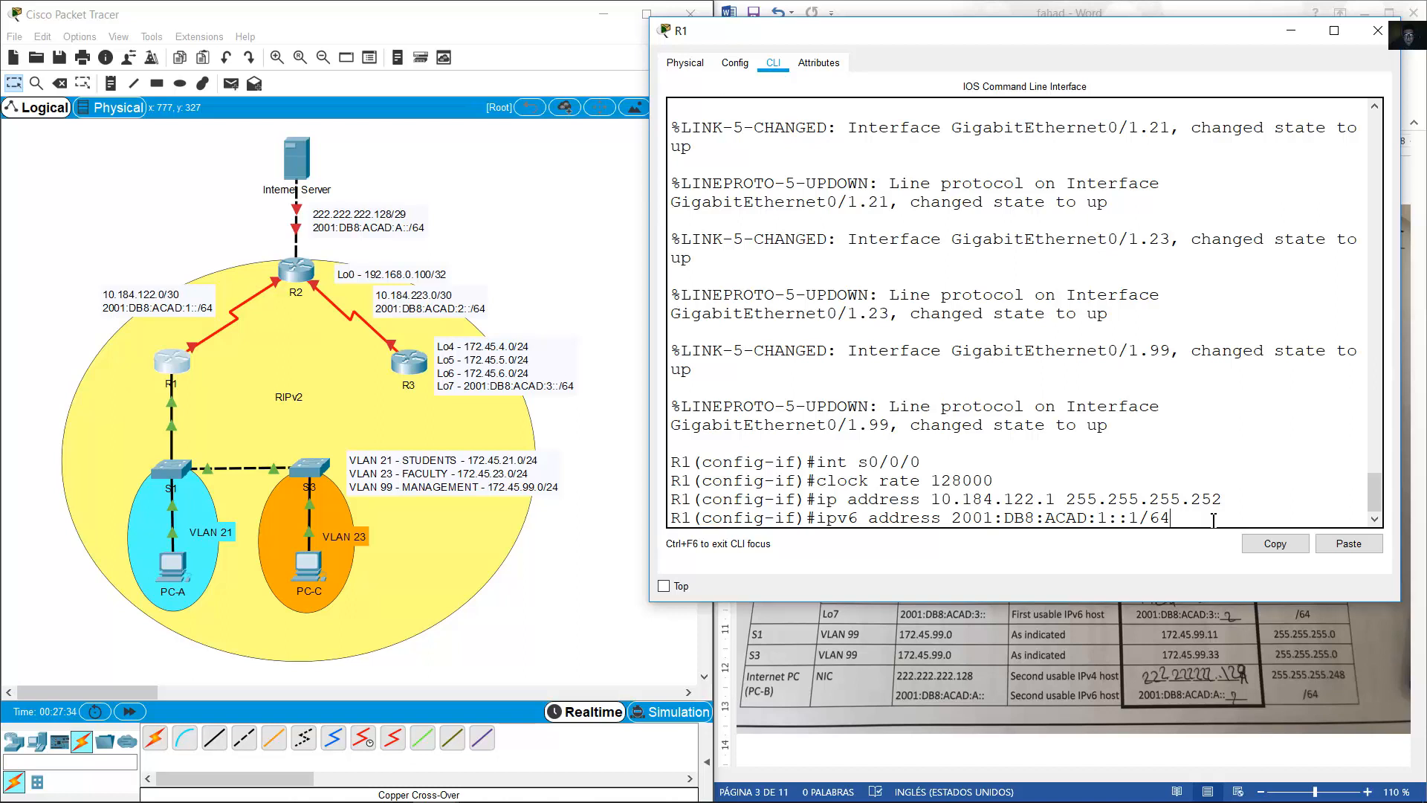
key("Return")
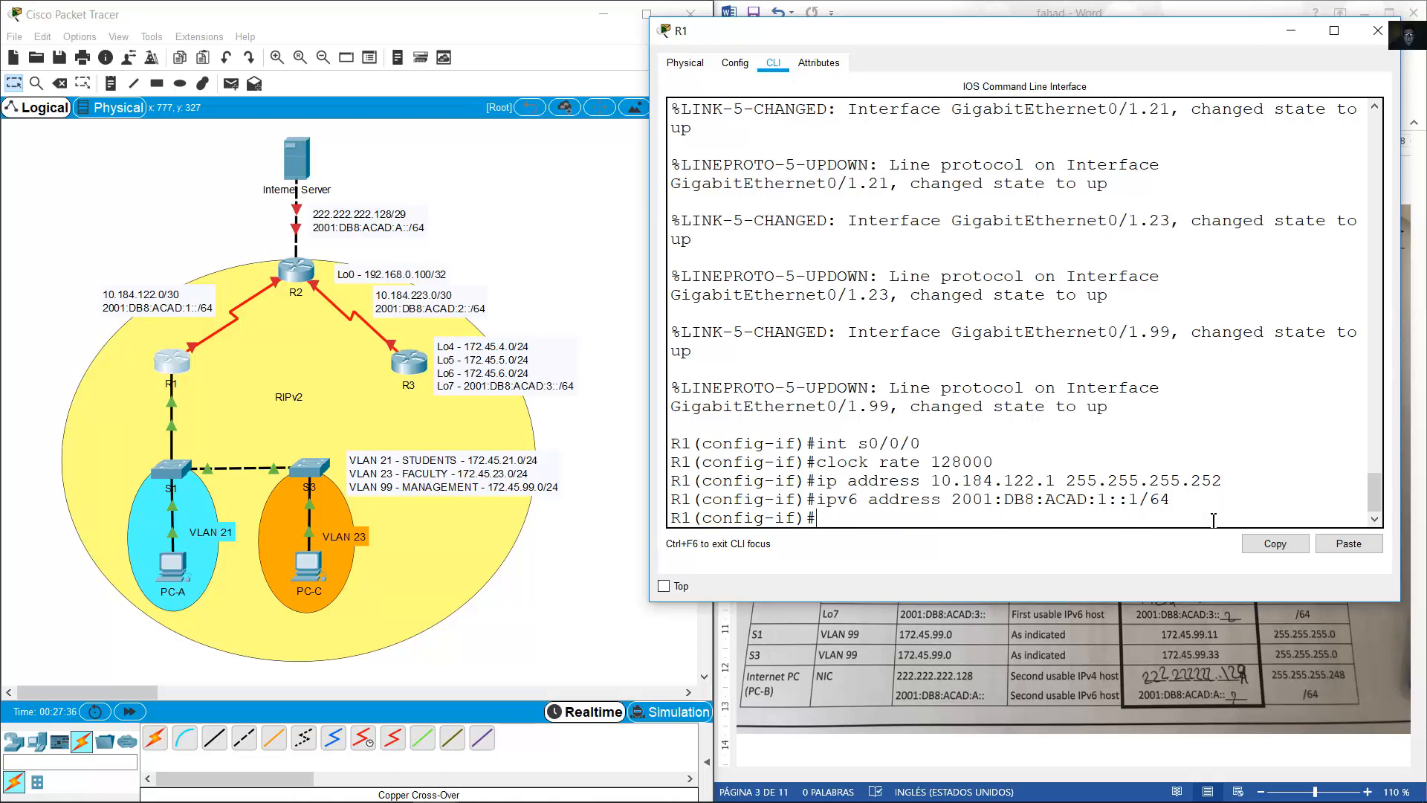
Enable Serial0/0/0 with no shutdown and check the Word address table.
type("no shutdown")
key("Return")
key("Return")
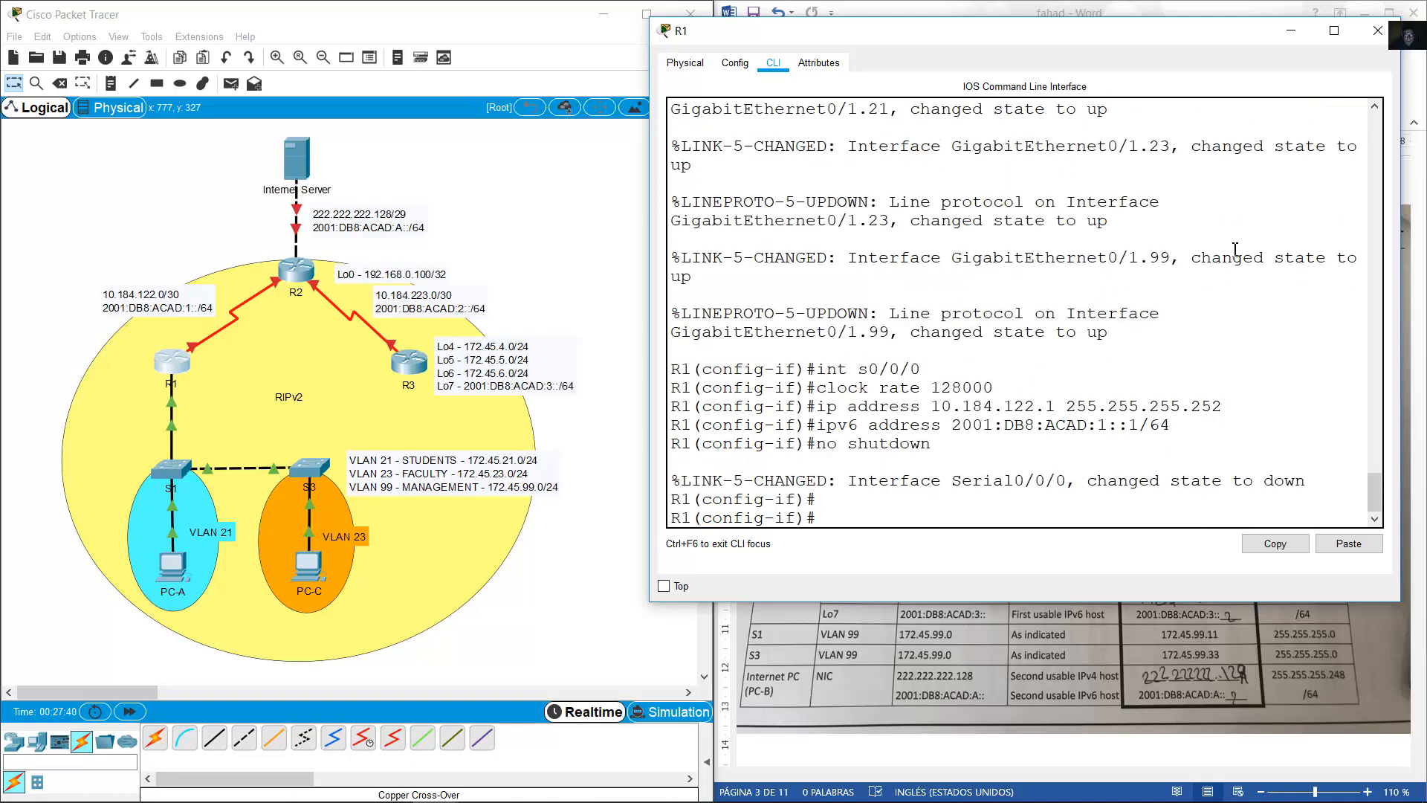
left_click(1290, 33)
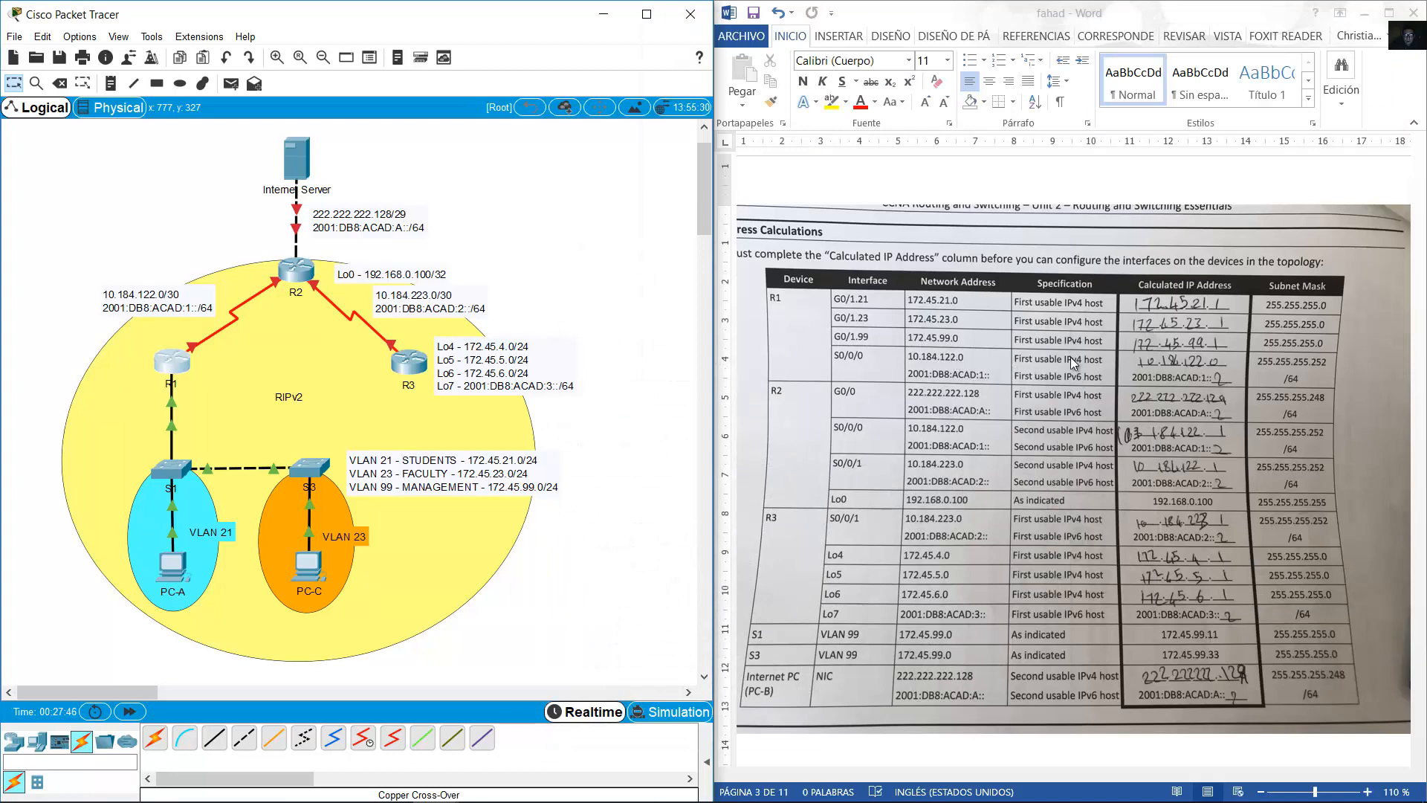
scroll(1024, 348, "down", 1)
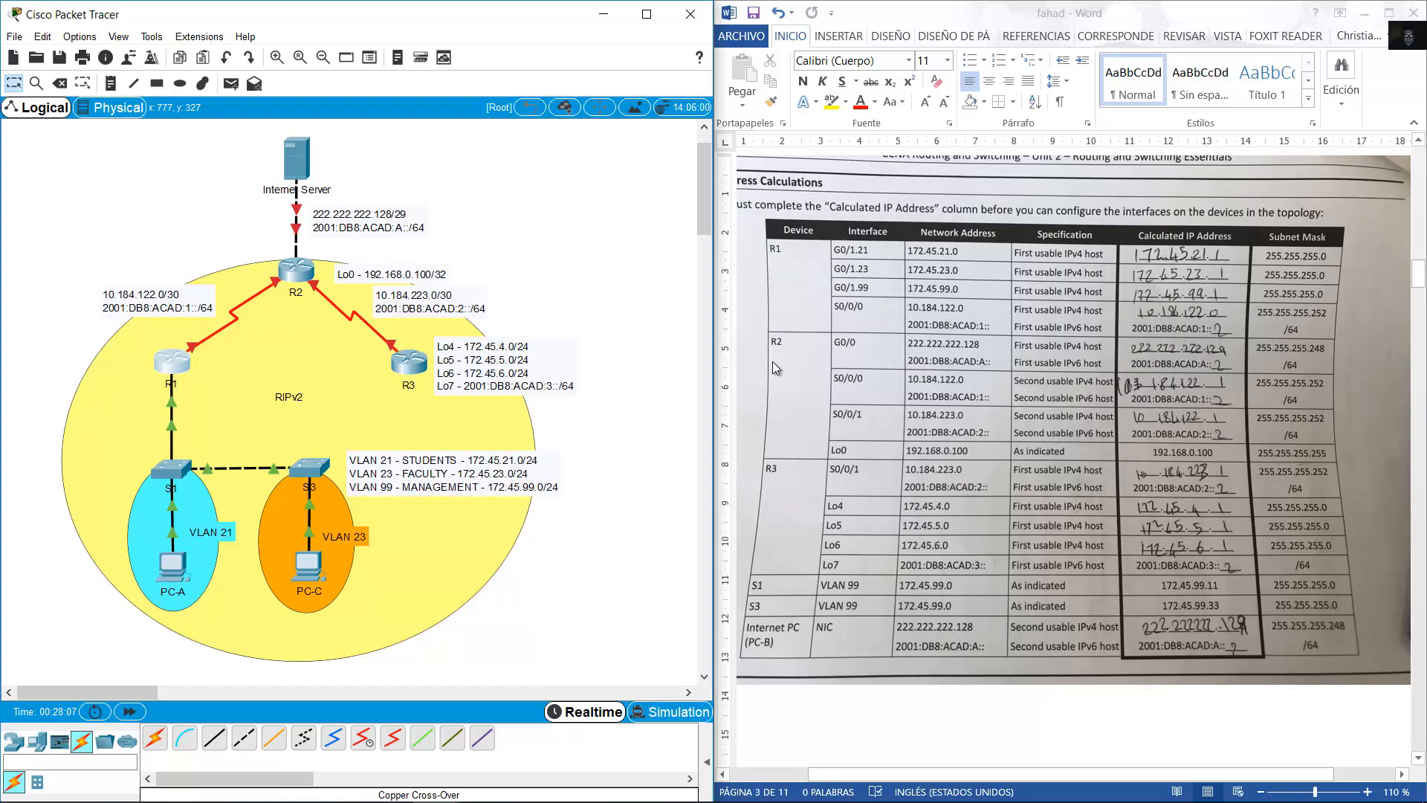
Exit to global configuration on R1, enable ipv6 unicast-routing, and close the console.
left_click(170, 362)
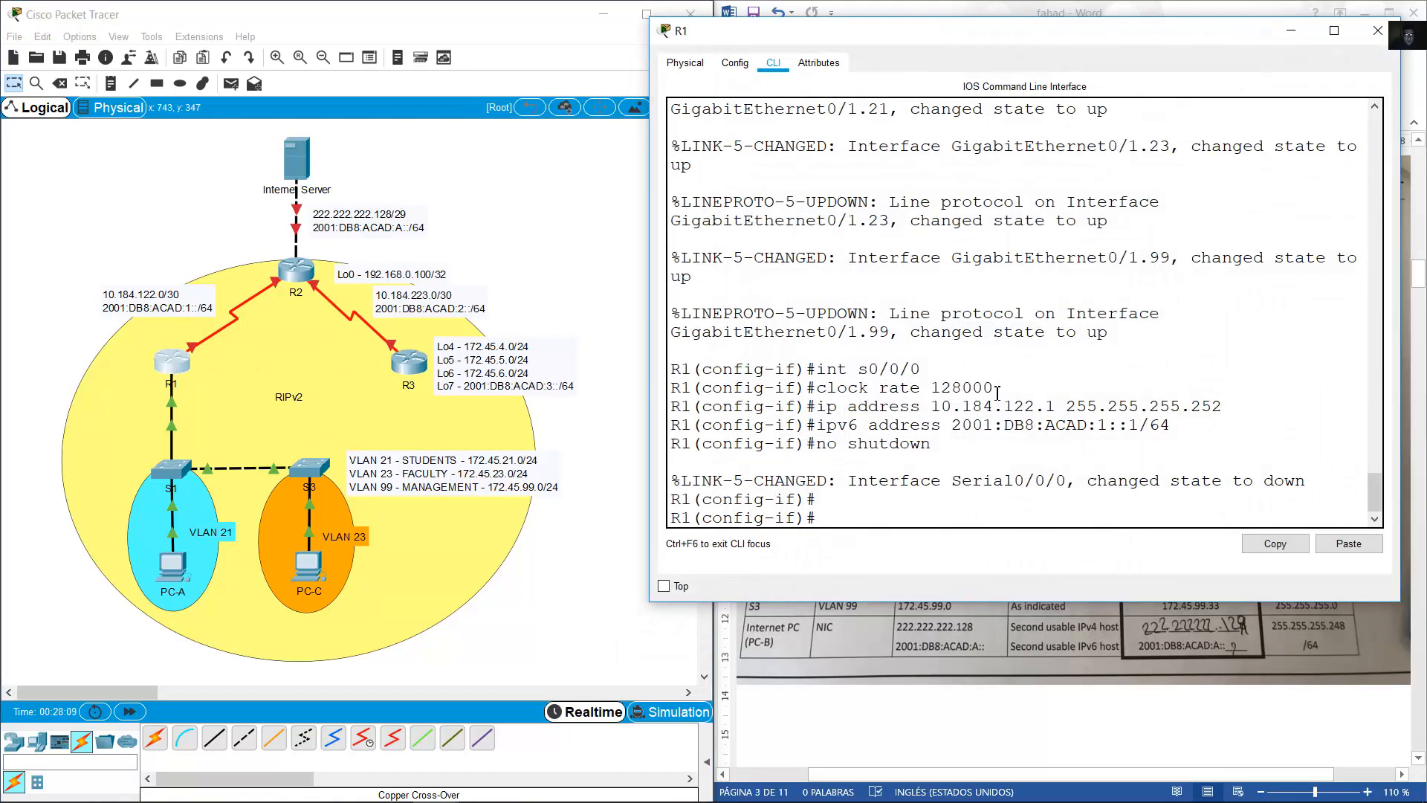
type("exi")
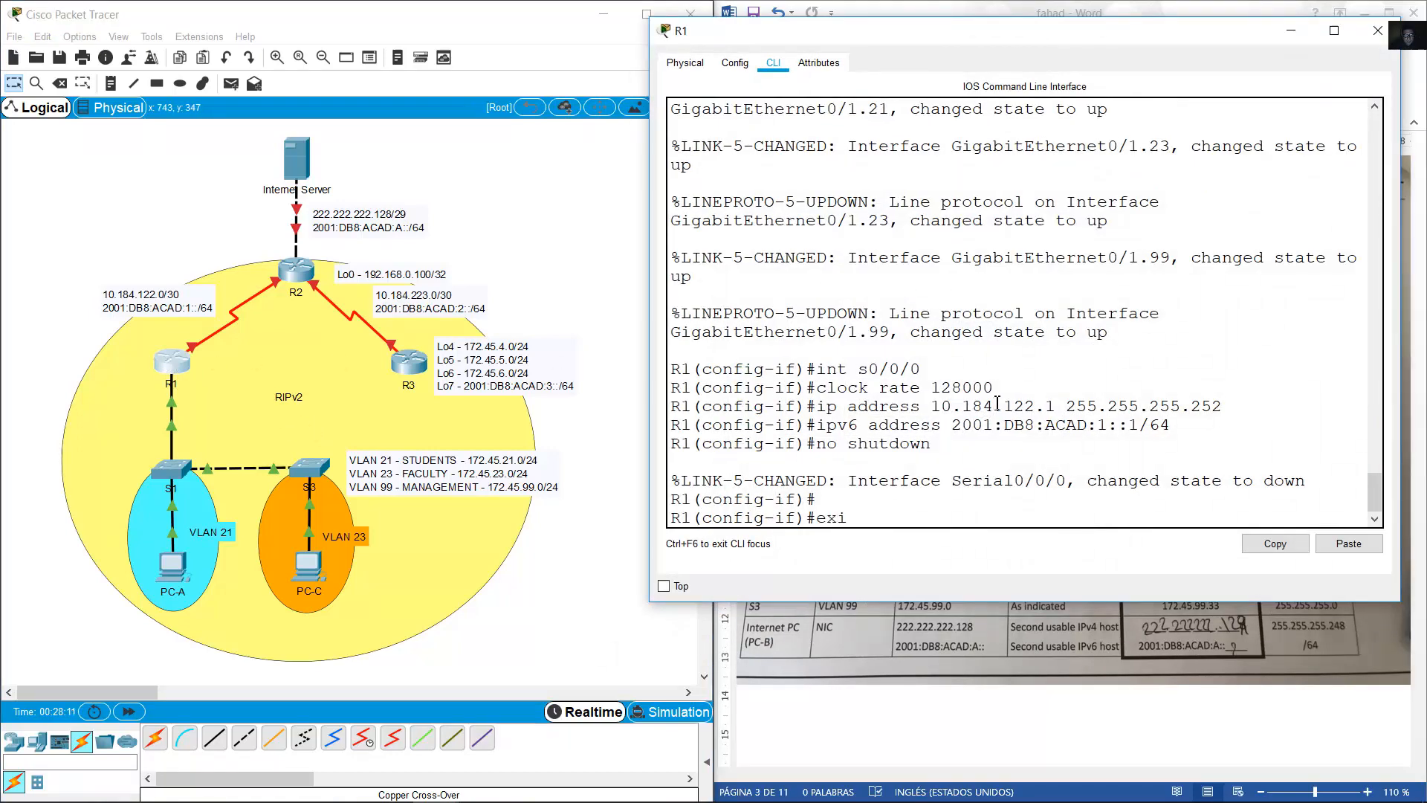
type("t")
key("Return")
type("ipv6")
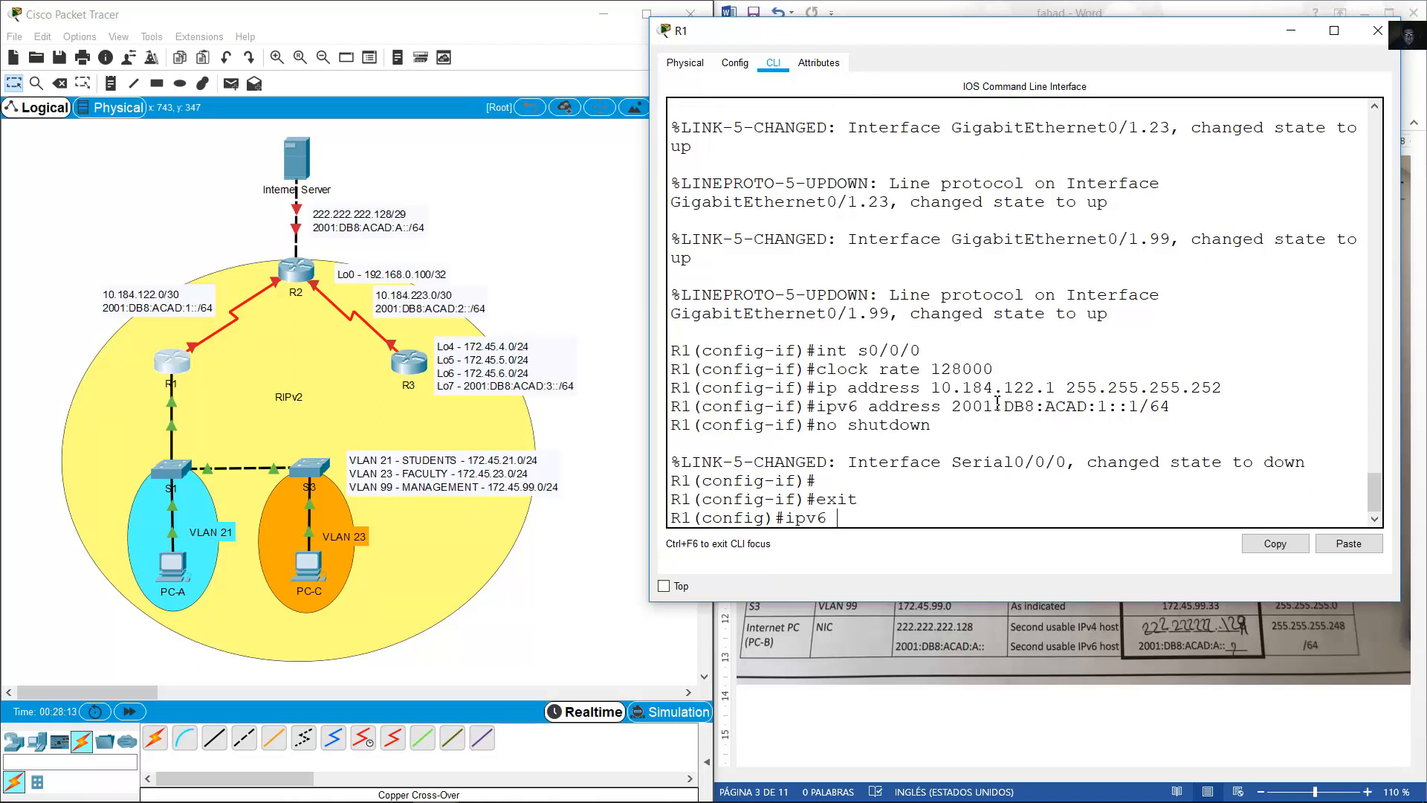
type(" unicast-routing")
key("Return")
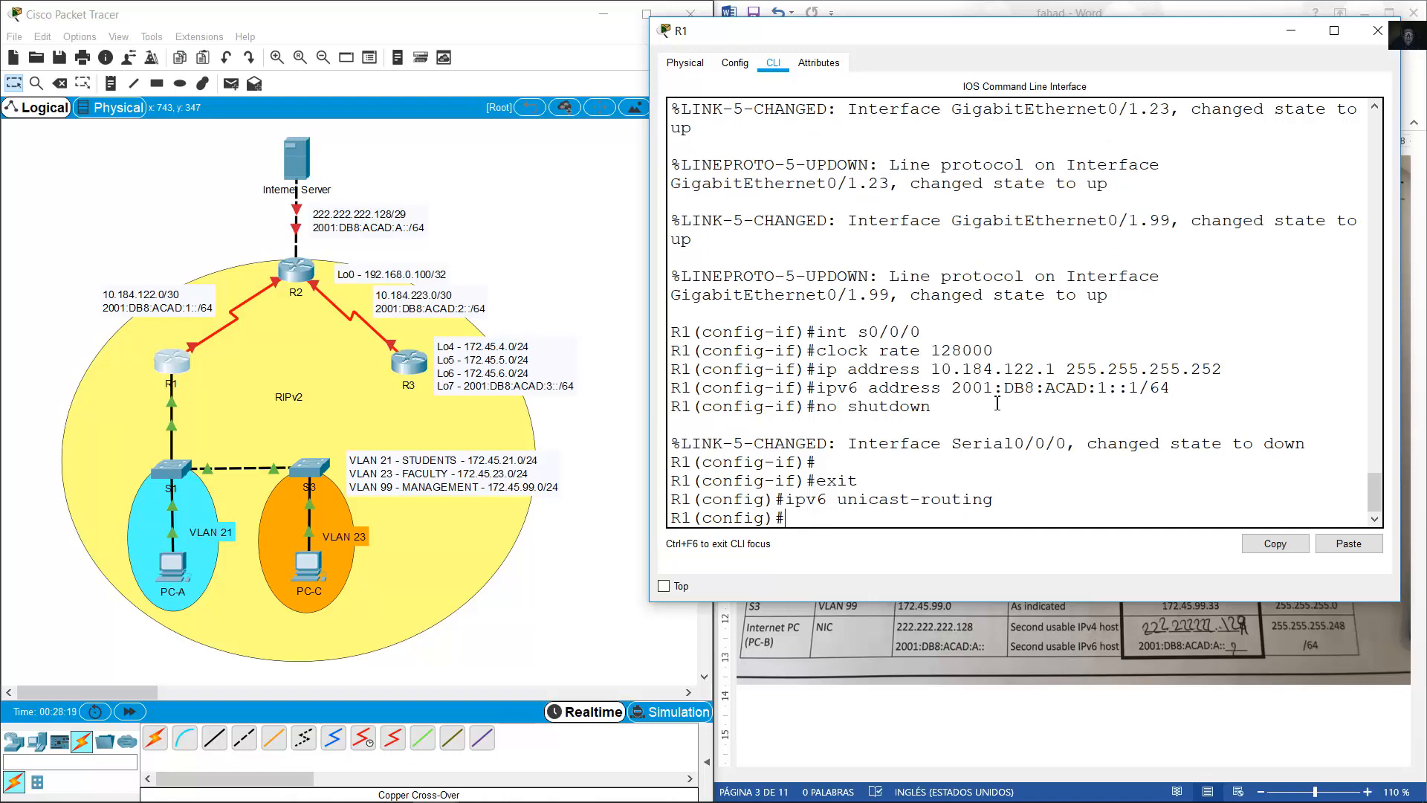
left_click(1290, 30)
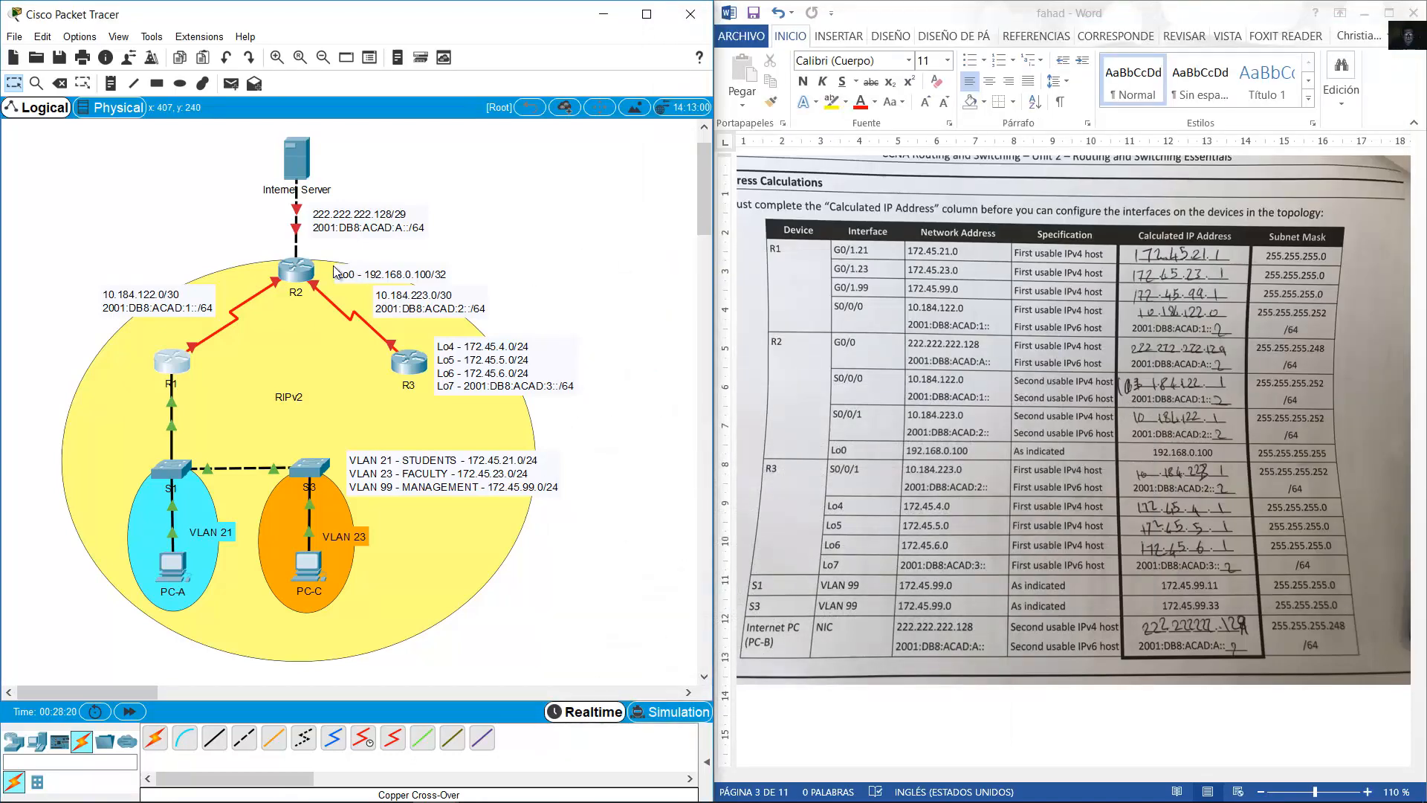
Open R2's console in an enlarged window and decline the initial configuration dialog.
left_click(296, 269)
left_click_drag(614, 172, 644, 109)
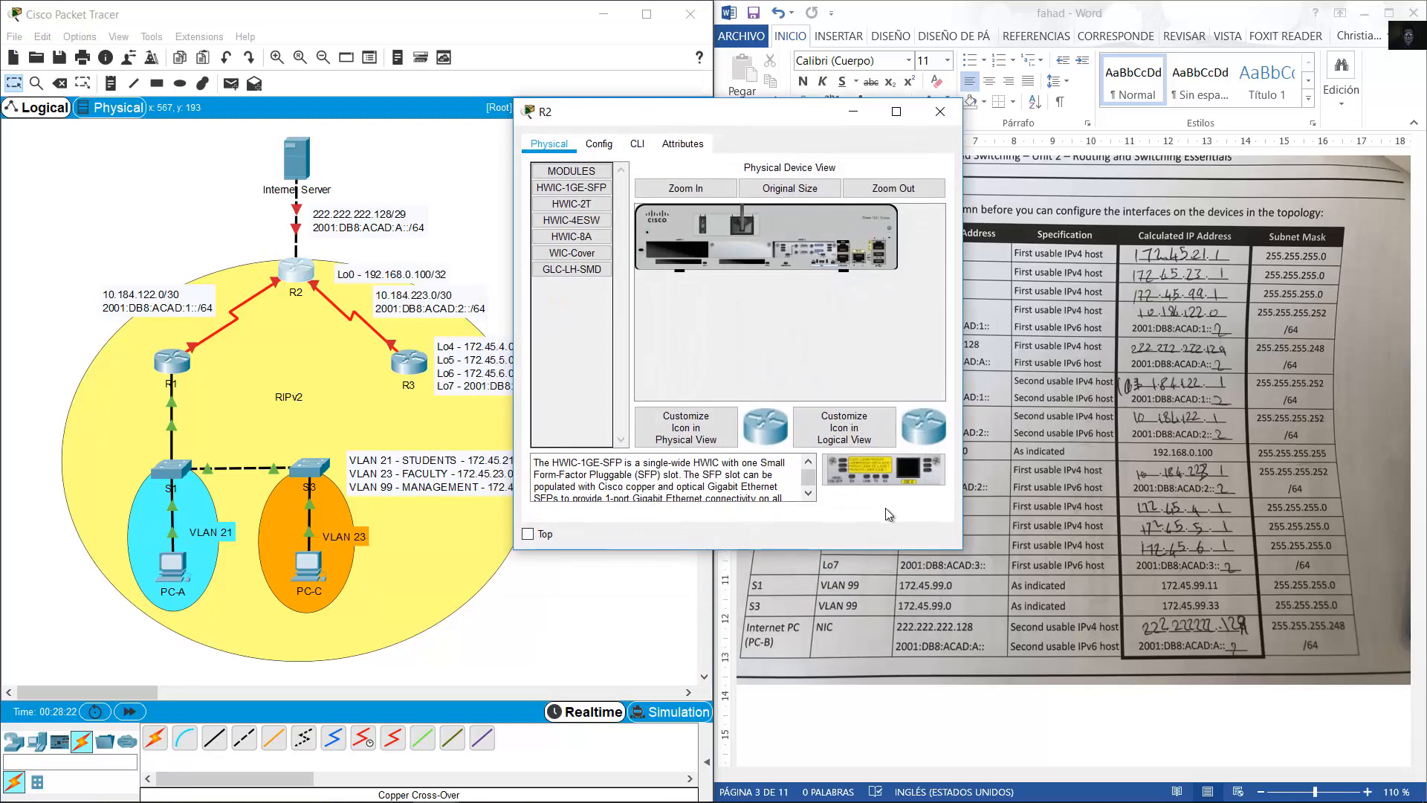
left_click_drag(962, 550, 1267, 740)
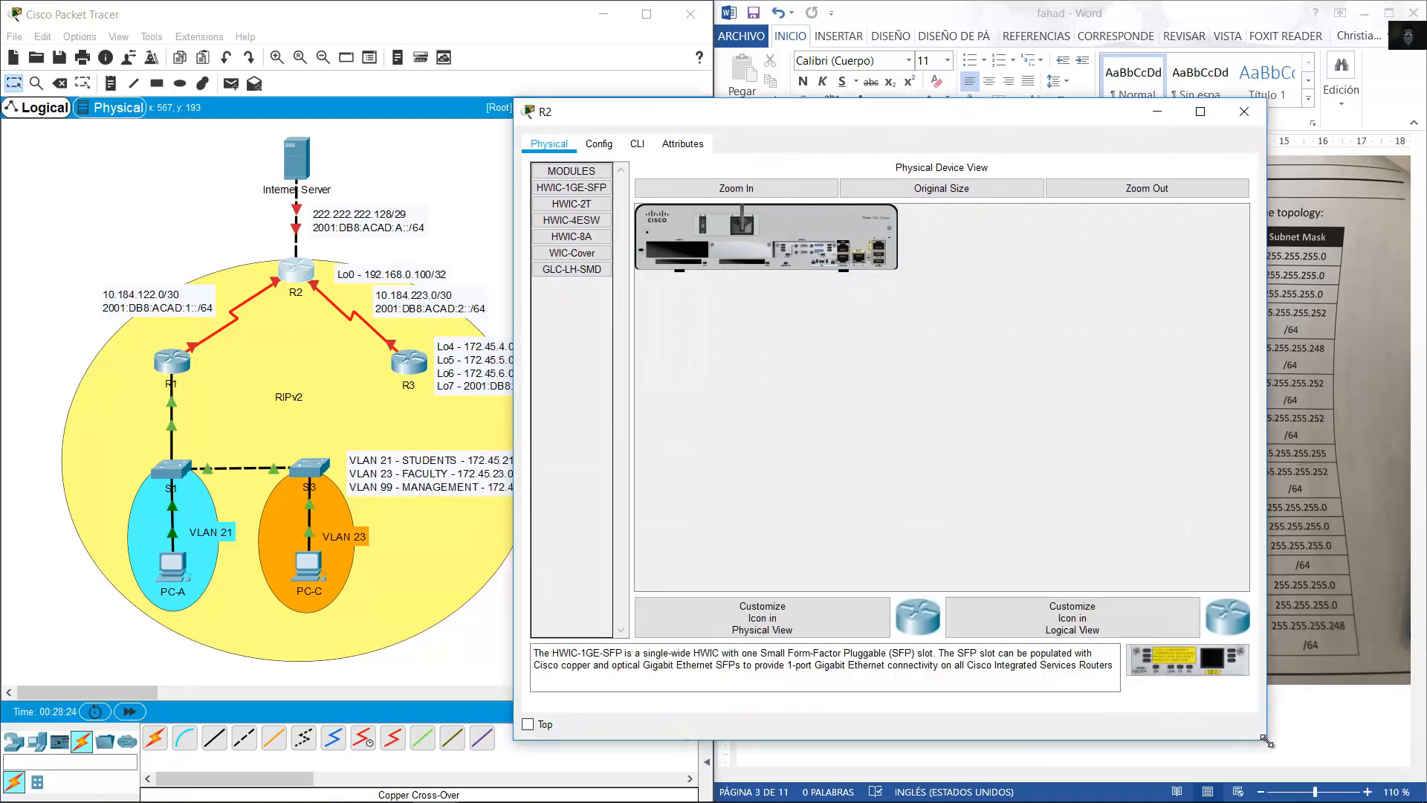
left_click(636, 141)
type("no")
key("Return")
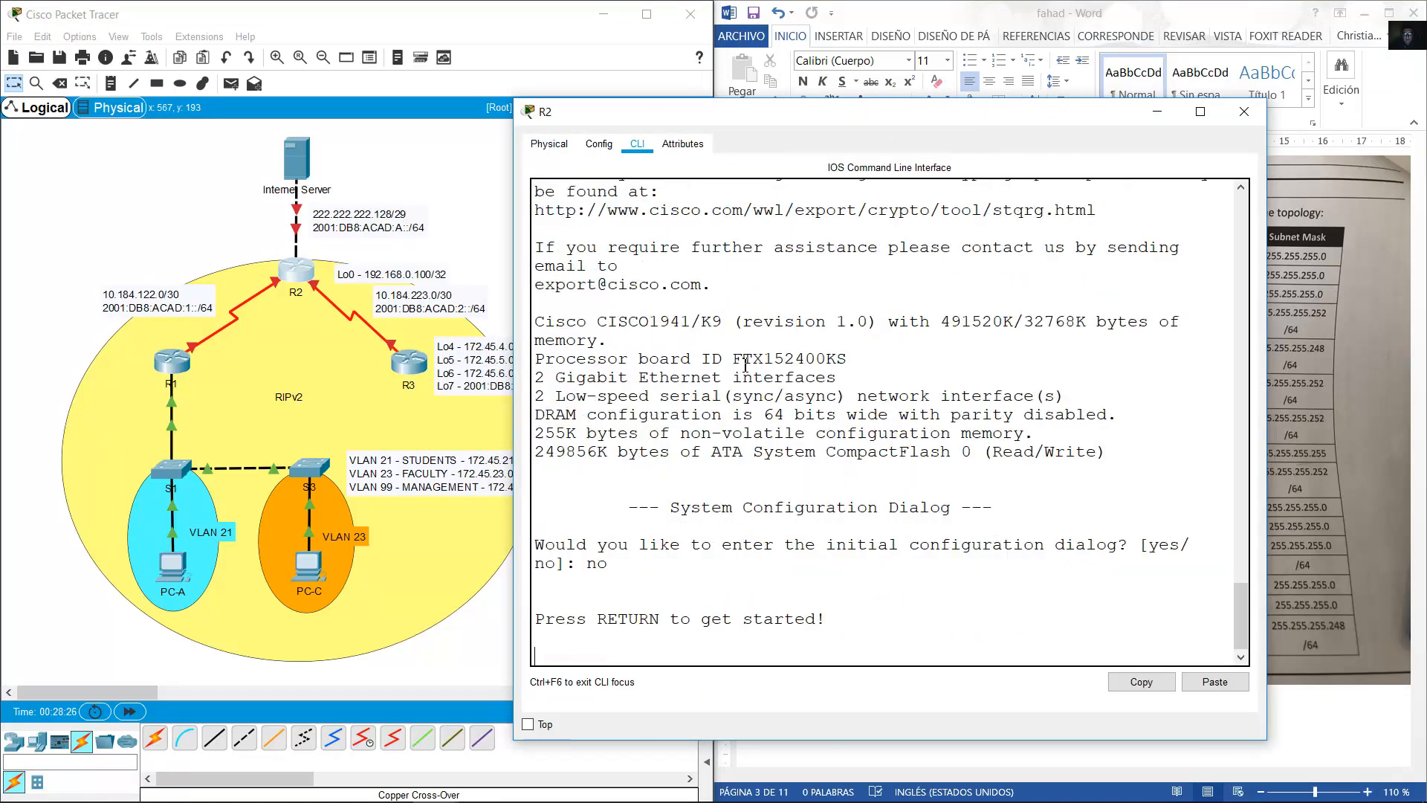
key("Return")
Enter global configuration mode and set the router's hostname to R2.
type("en")
key("Return")
type("conf term")
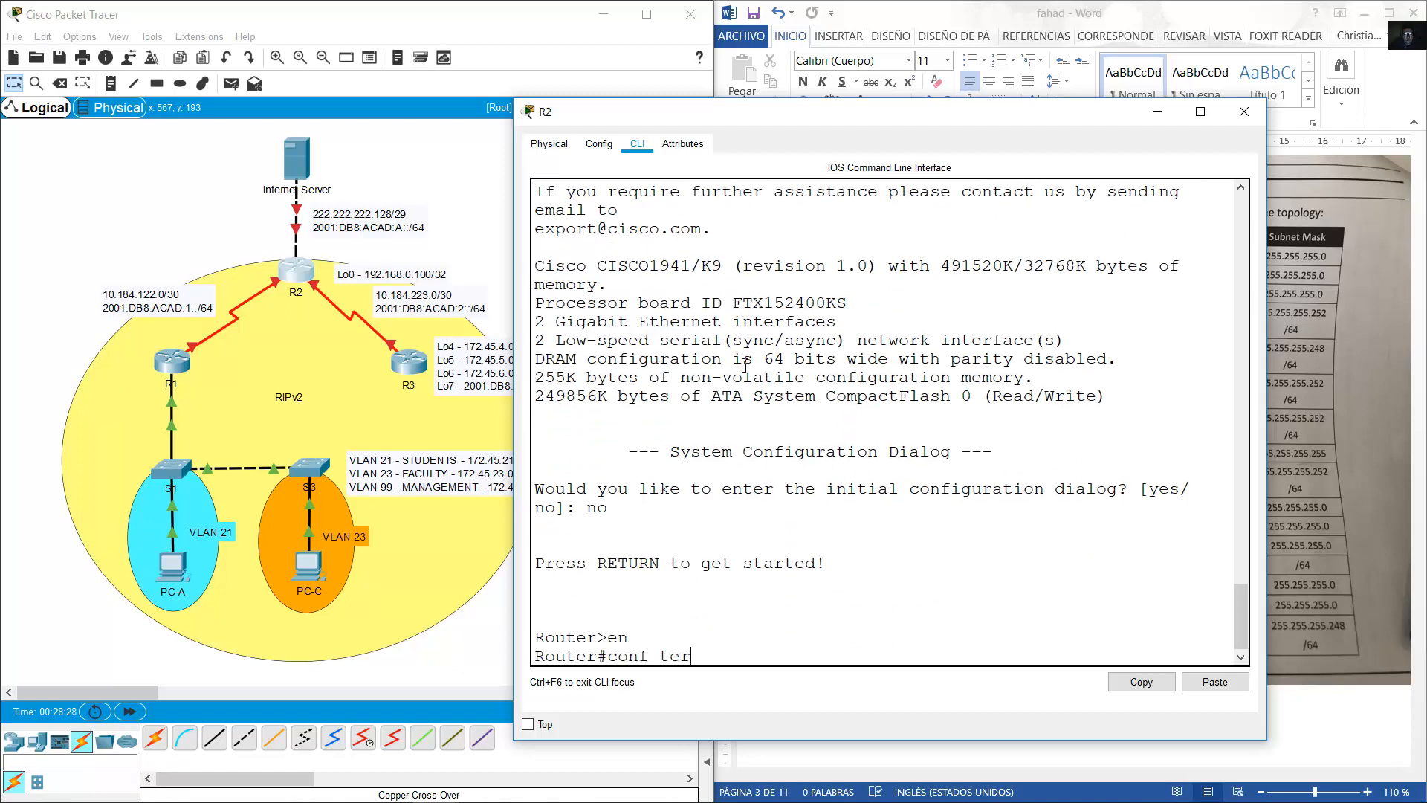
key("Return")
type("rostna,me")
key("BackSpace")
key("BackSpace")
key("BackSpace")
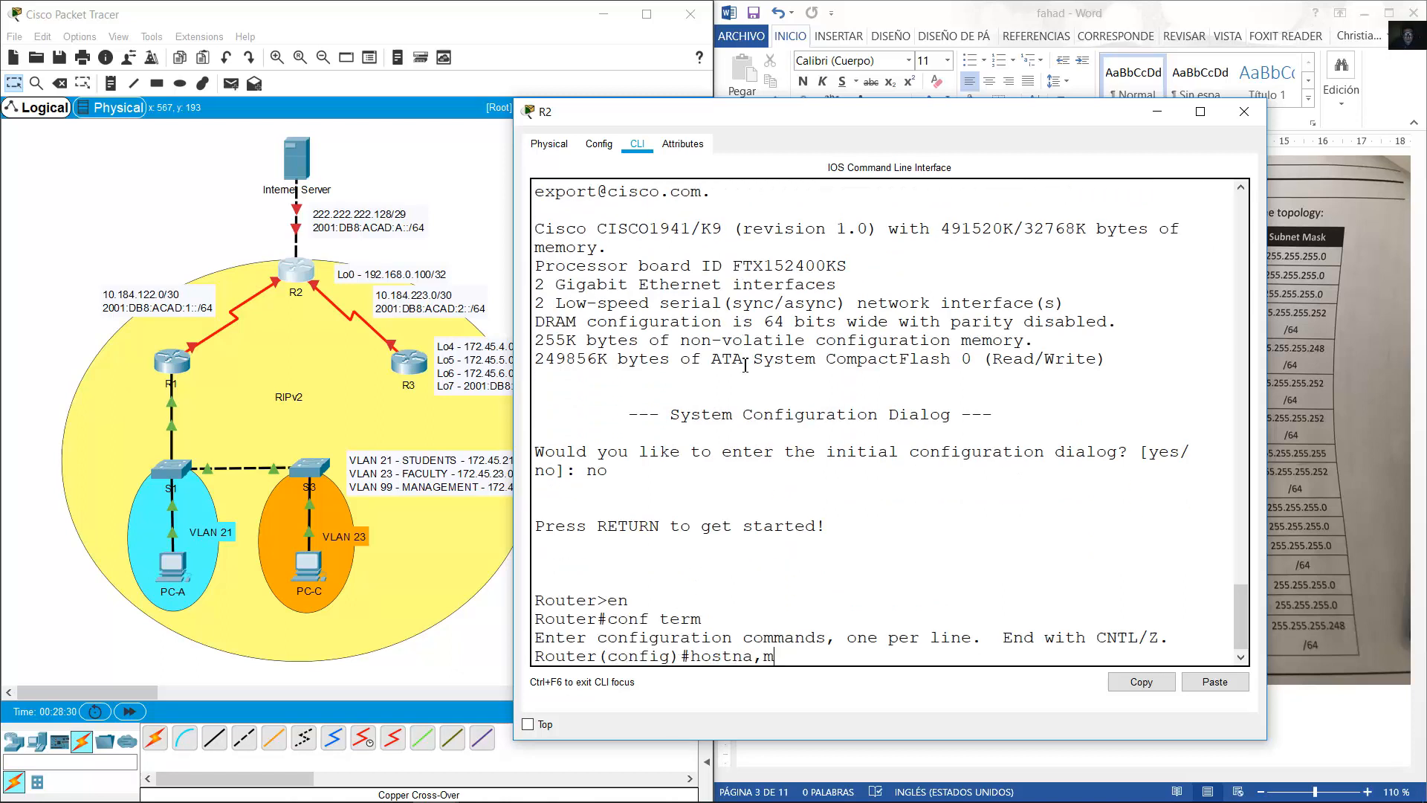
type("me R2")
key("Return")
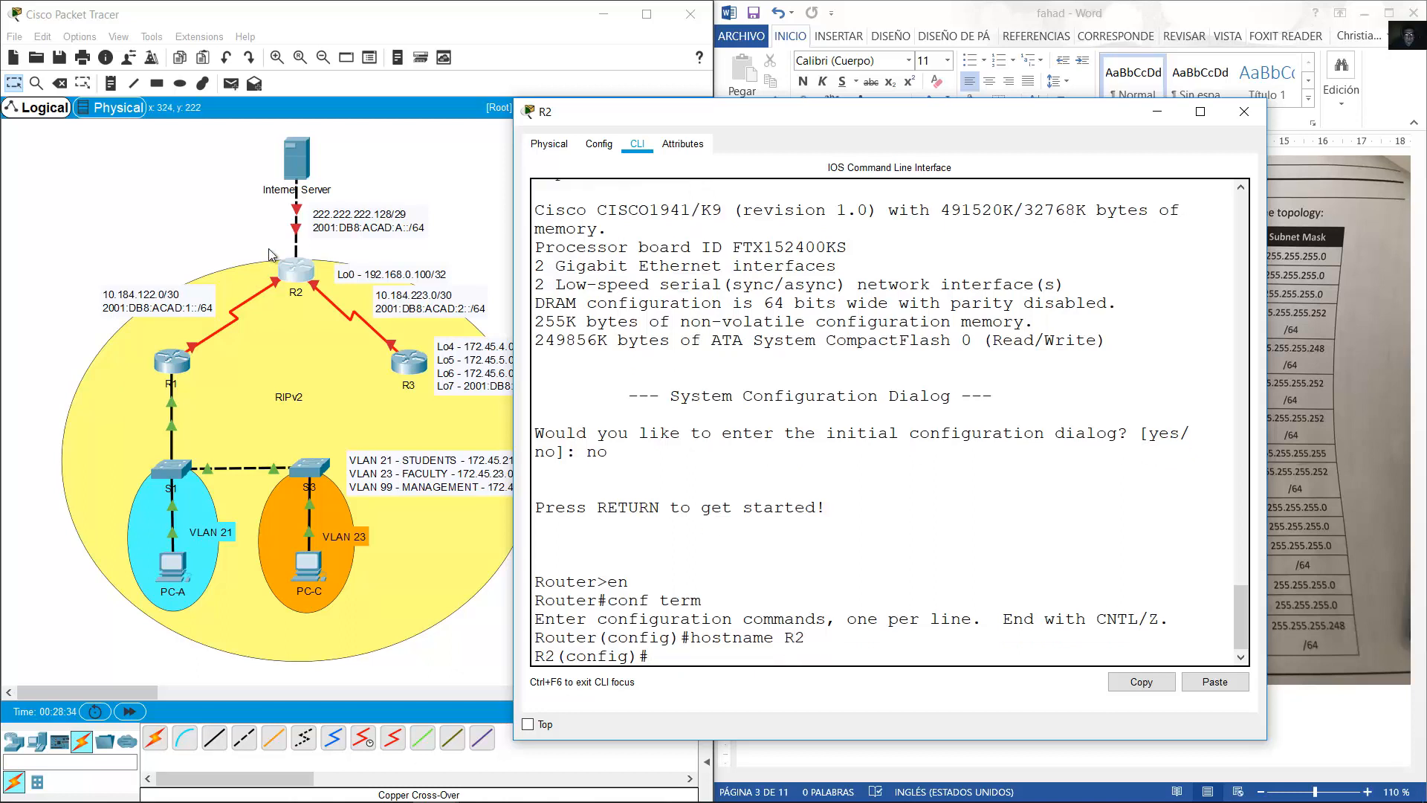
Assign 10.184.122.2 255.255.255.252 to R2's Serial0/0/0.
left_click(275, 286)
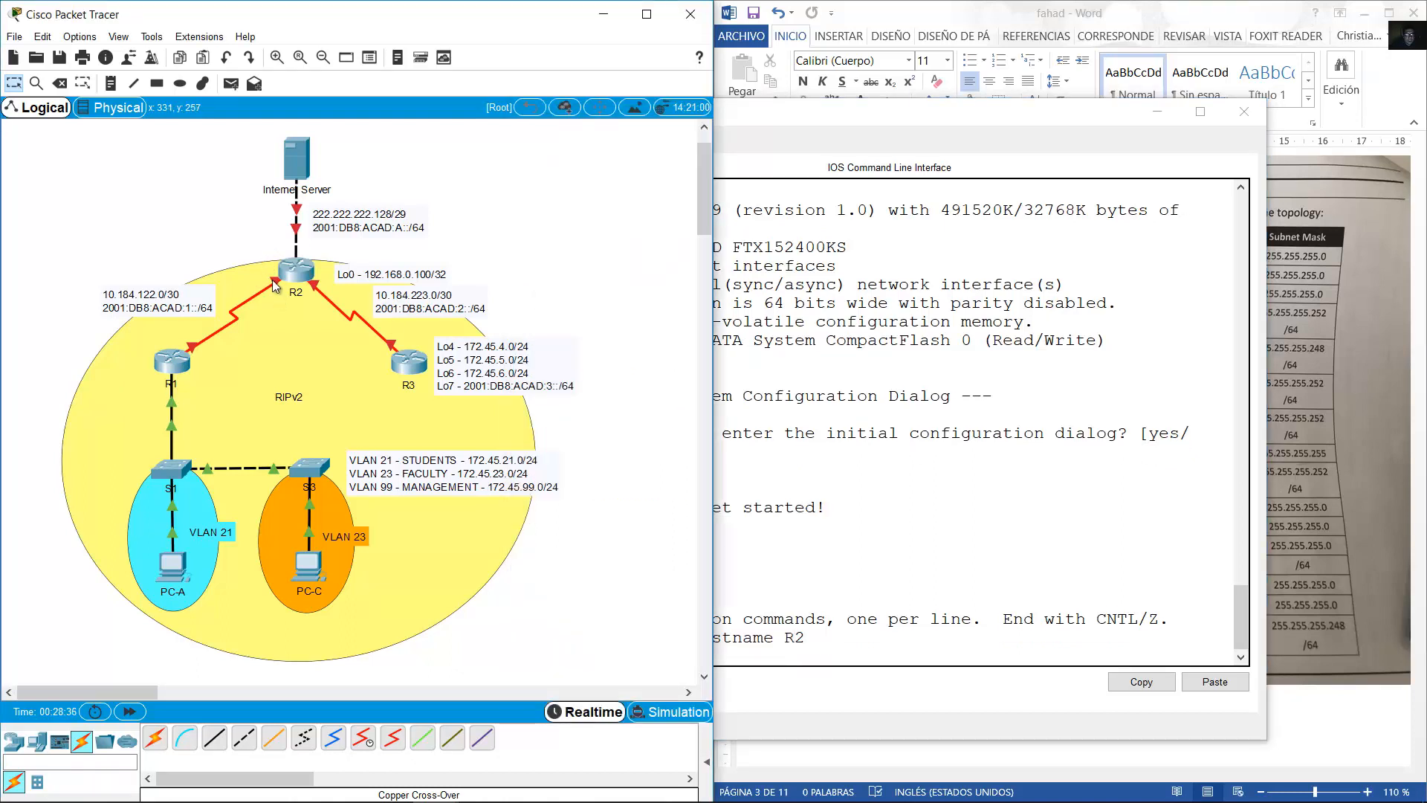
left_click(963, 475)
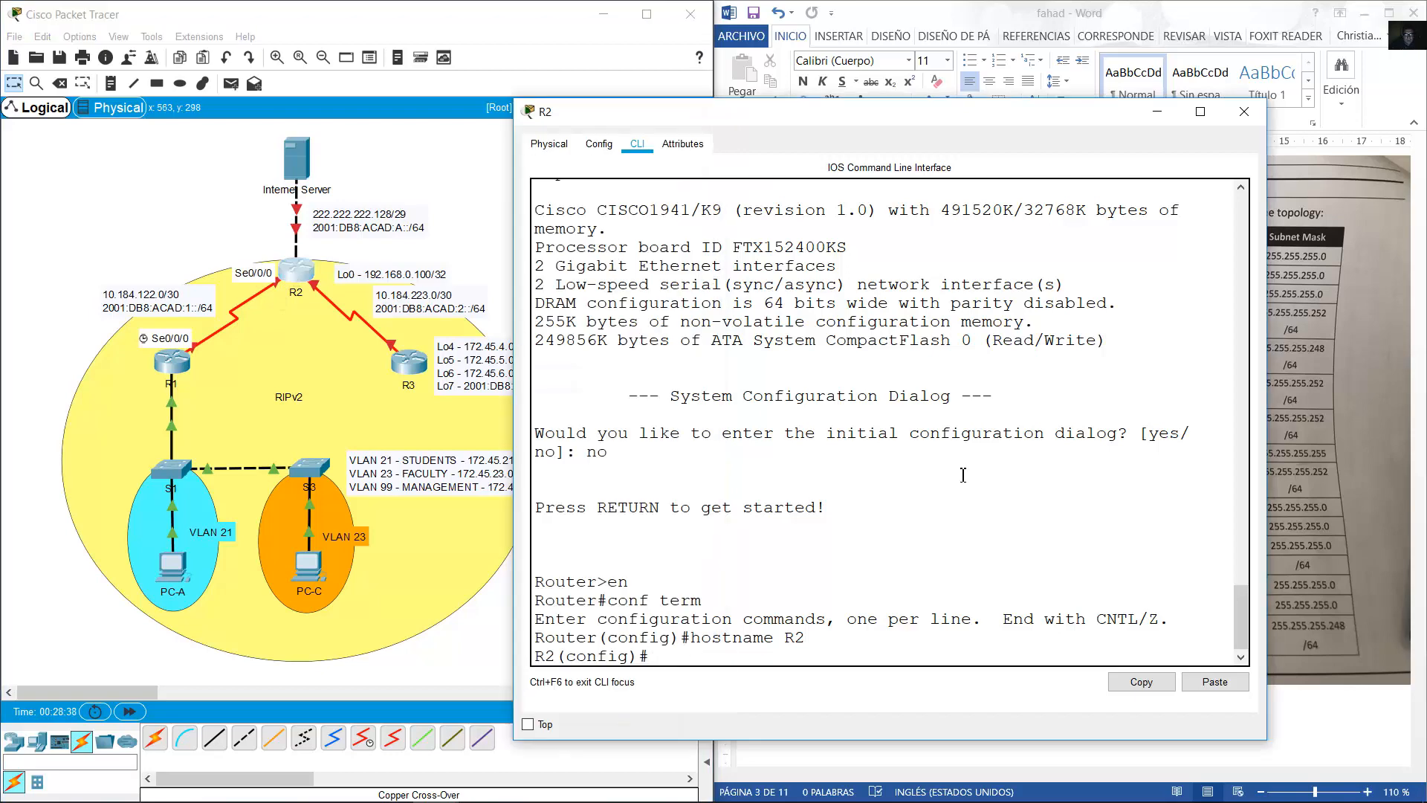
type("int s0/0/0")
key("Return")
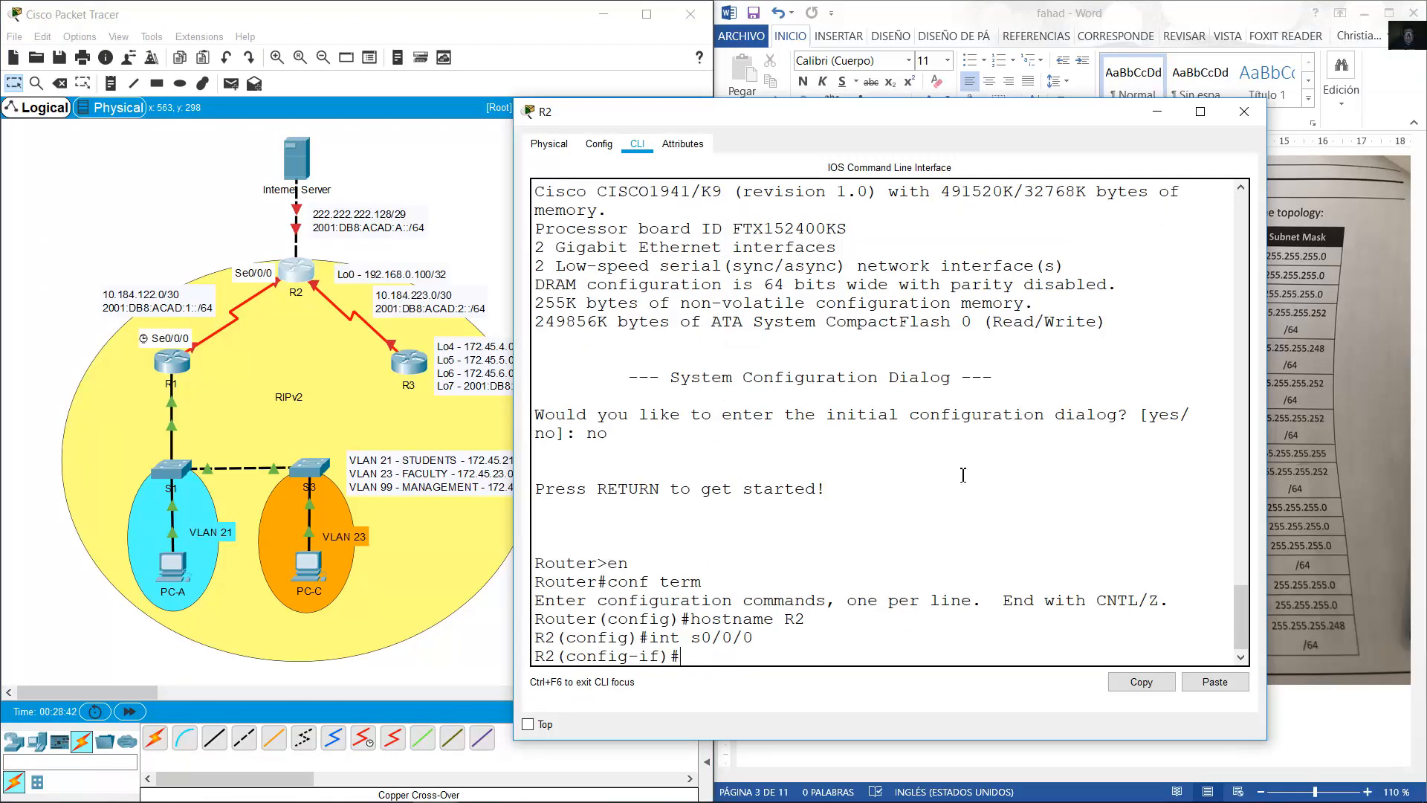
type("ip address 10.184.122.")
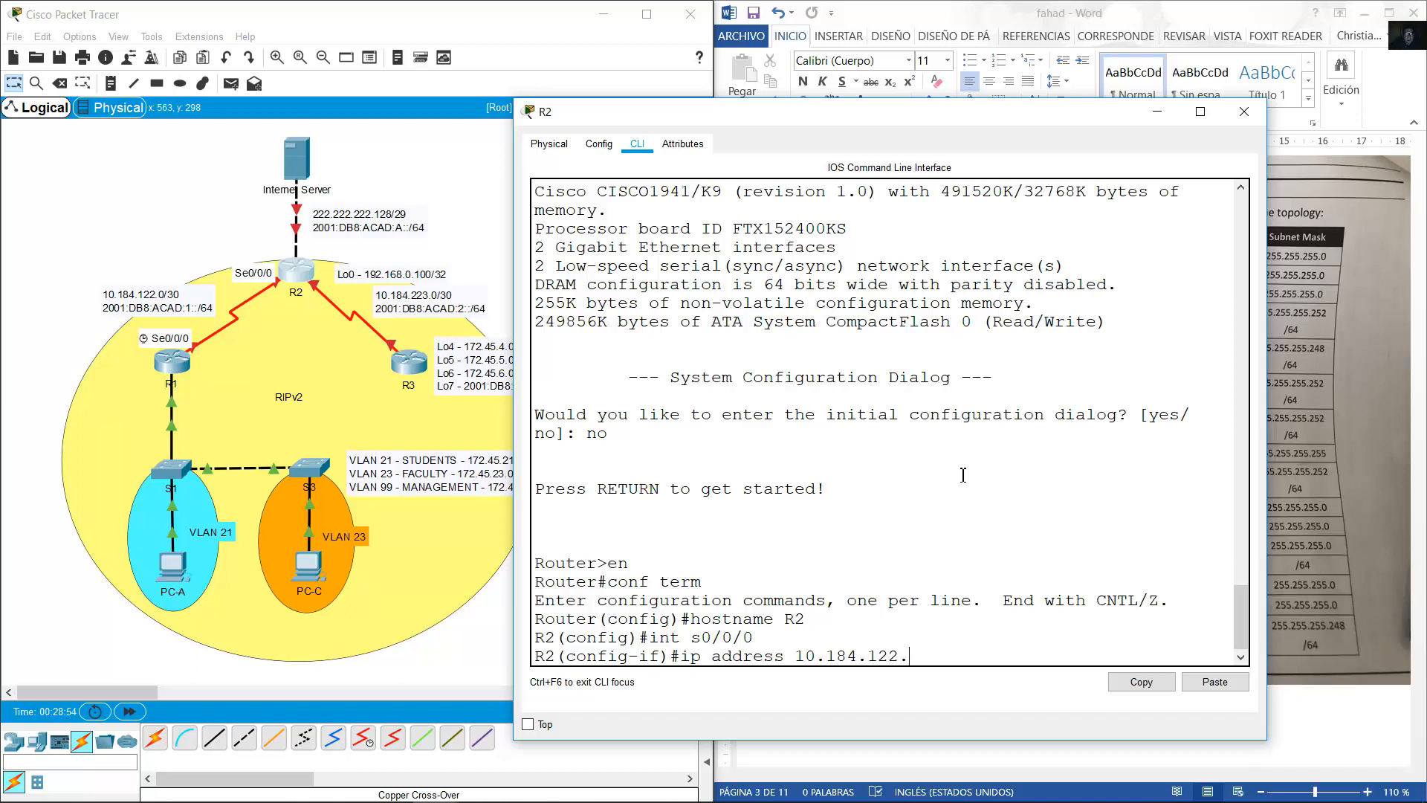
type("2 255.255.255.252")
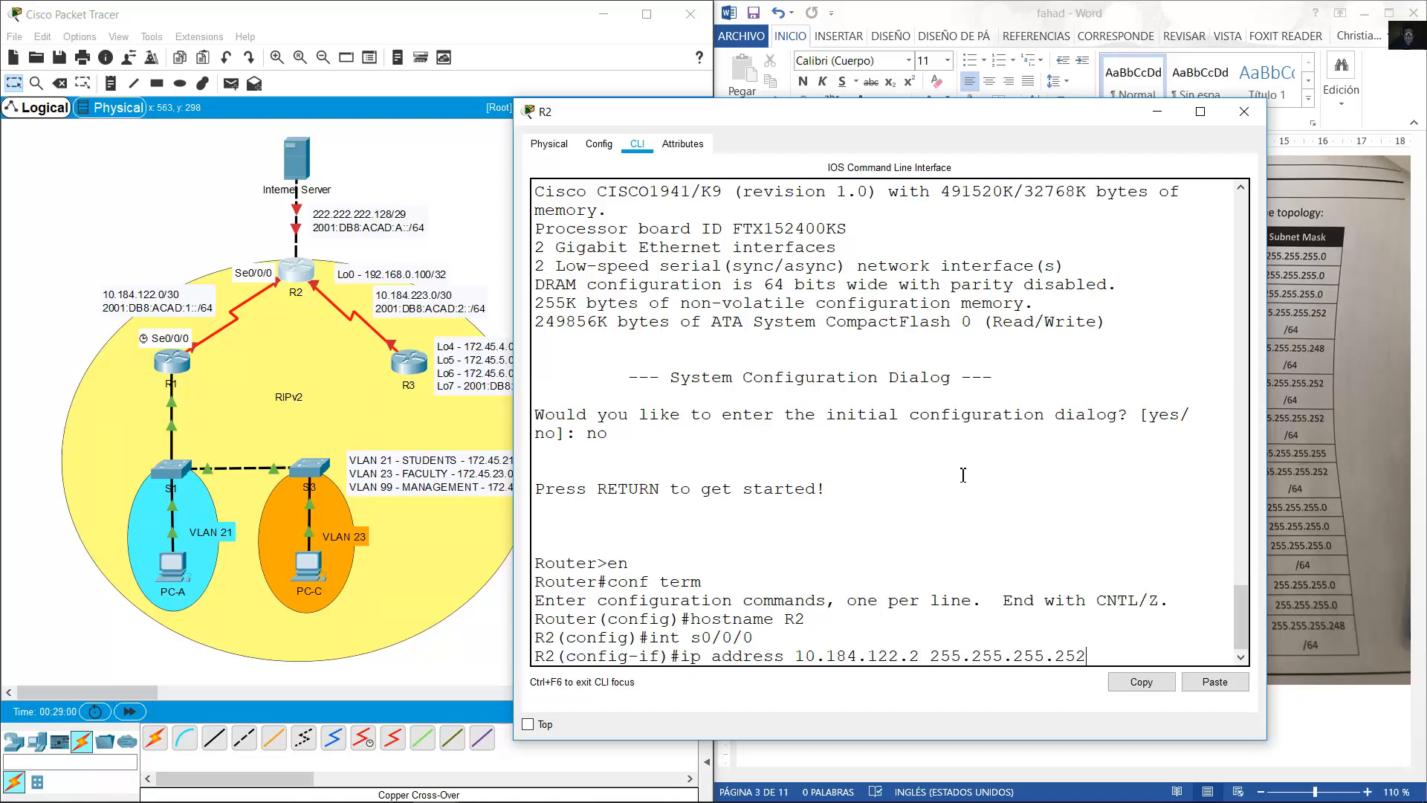
key("Return")
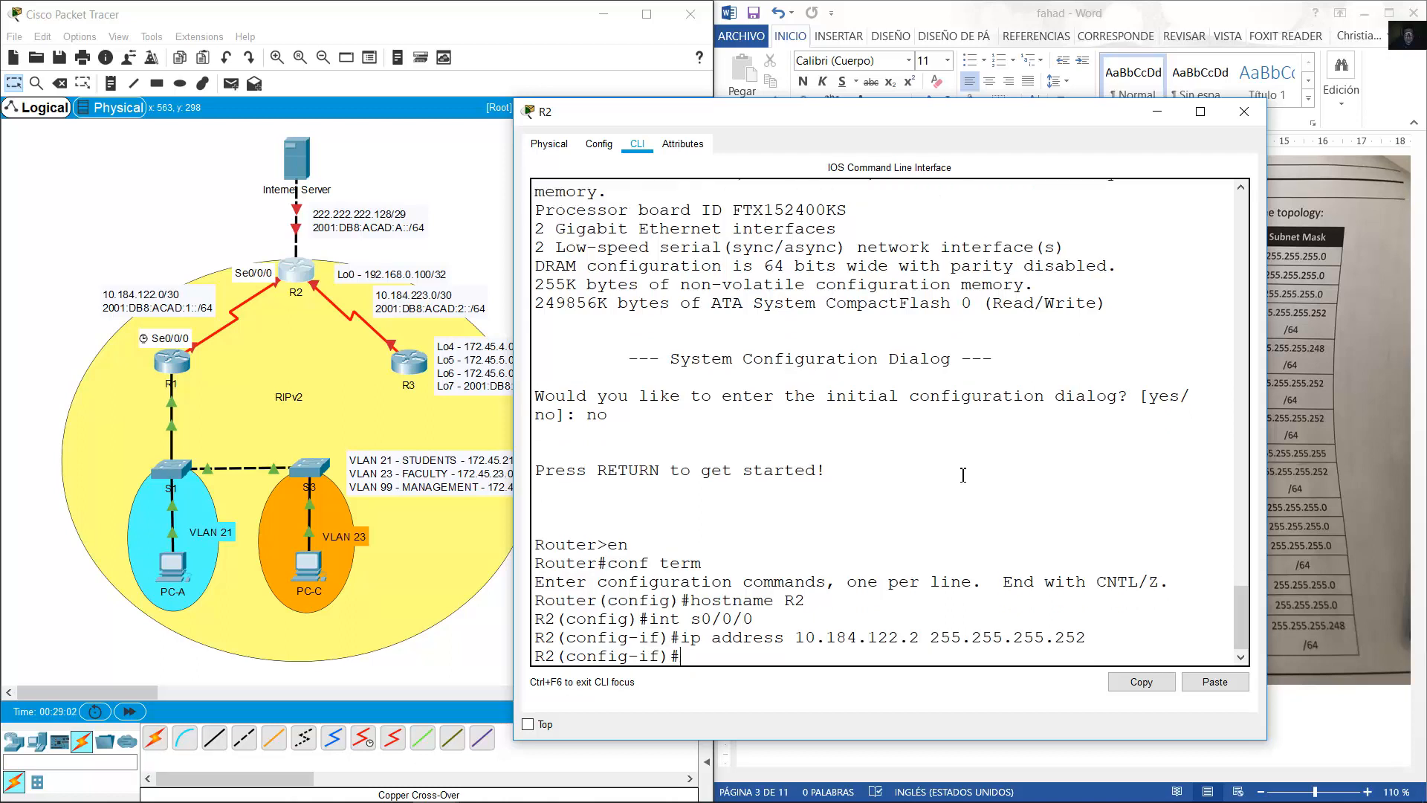
Add IPv6 2001:DB8:ACAD:1::2/64 to Serial0/0/0, enable it and check the link.
type("ipv6 address")
left_click(1215, 681)
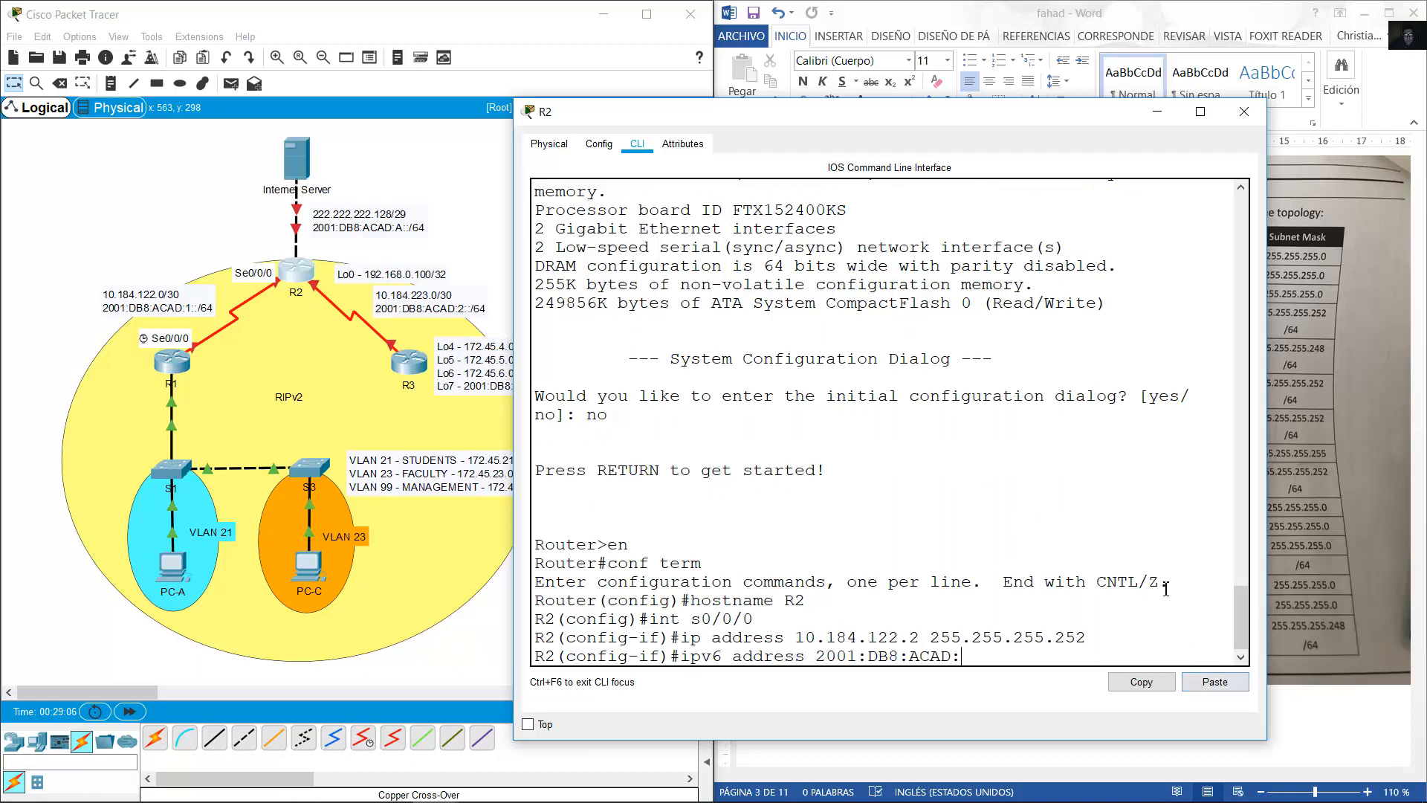
type("1::2/64")
key("Return")
type("no shut")
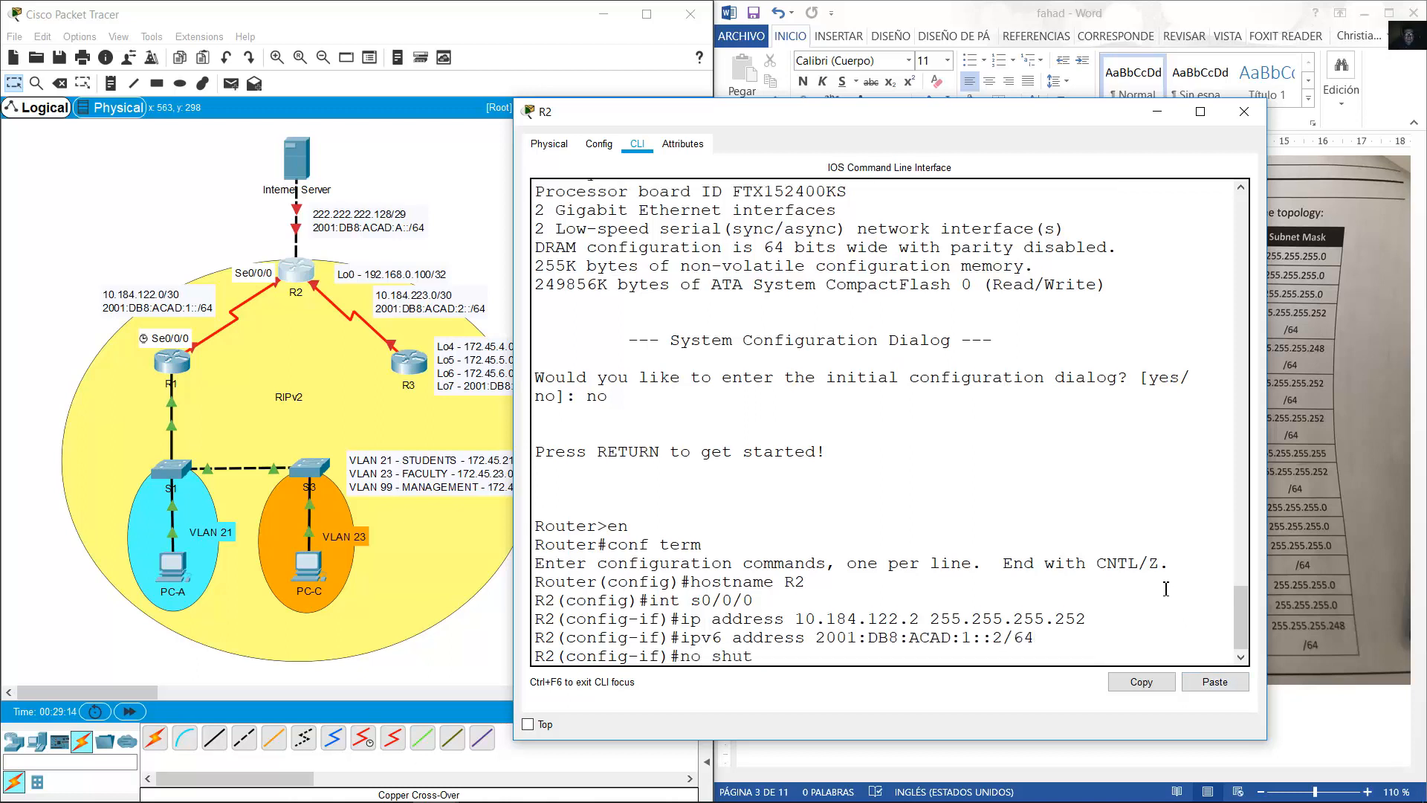
type("down")
key("Return")
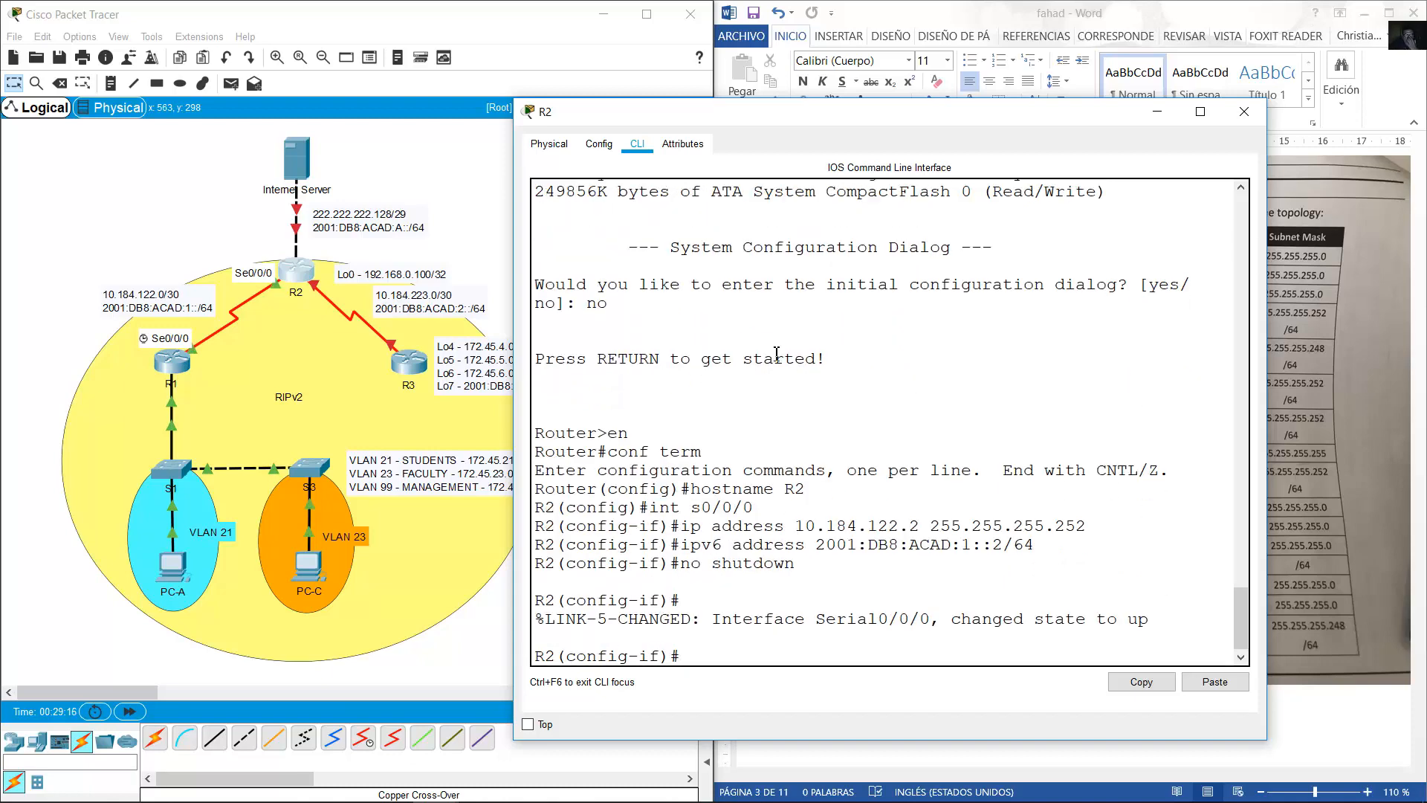
left_click(278, 255)
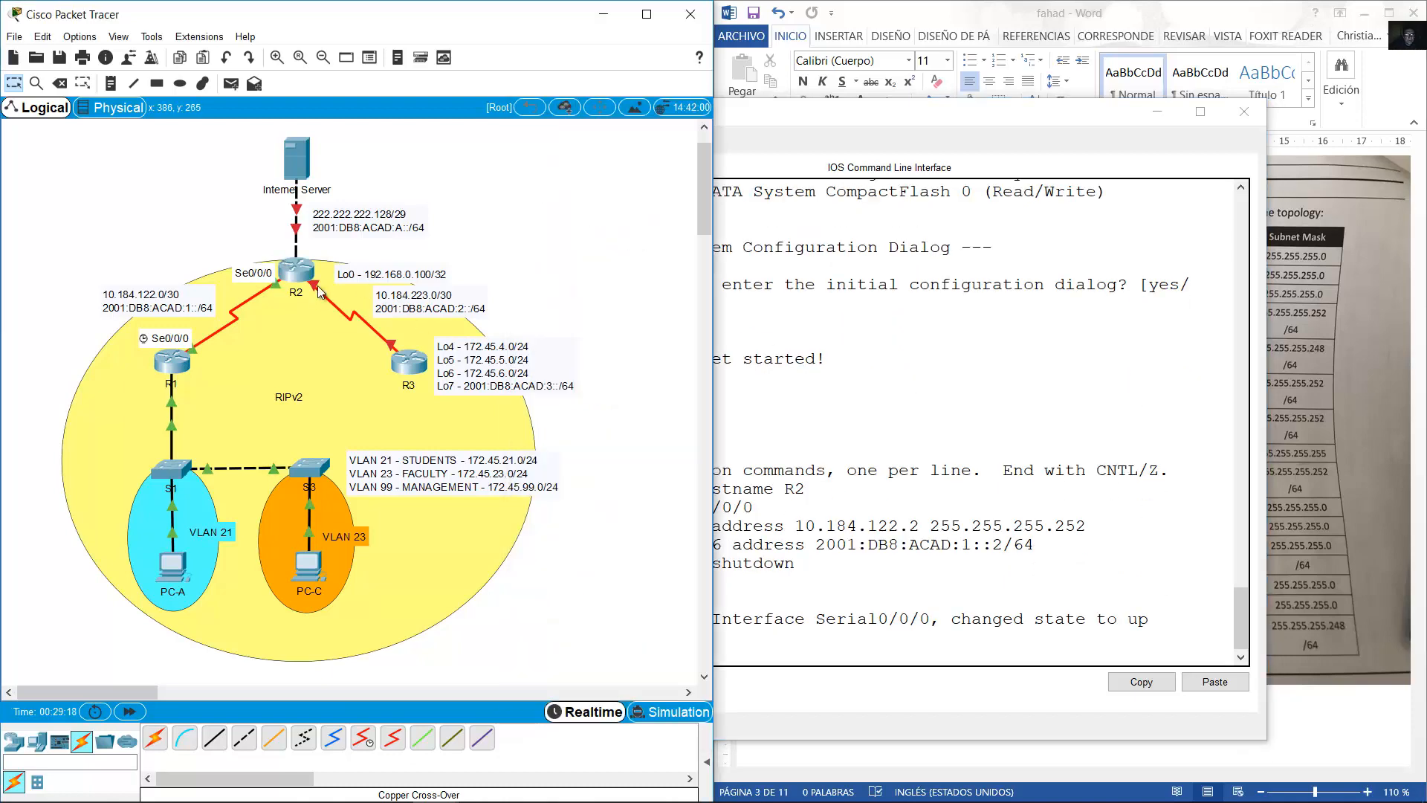
Check the address table and adjust the R2–R3 network label on the topology.
left_click(1035, 452)
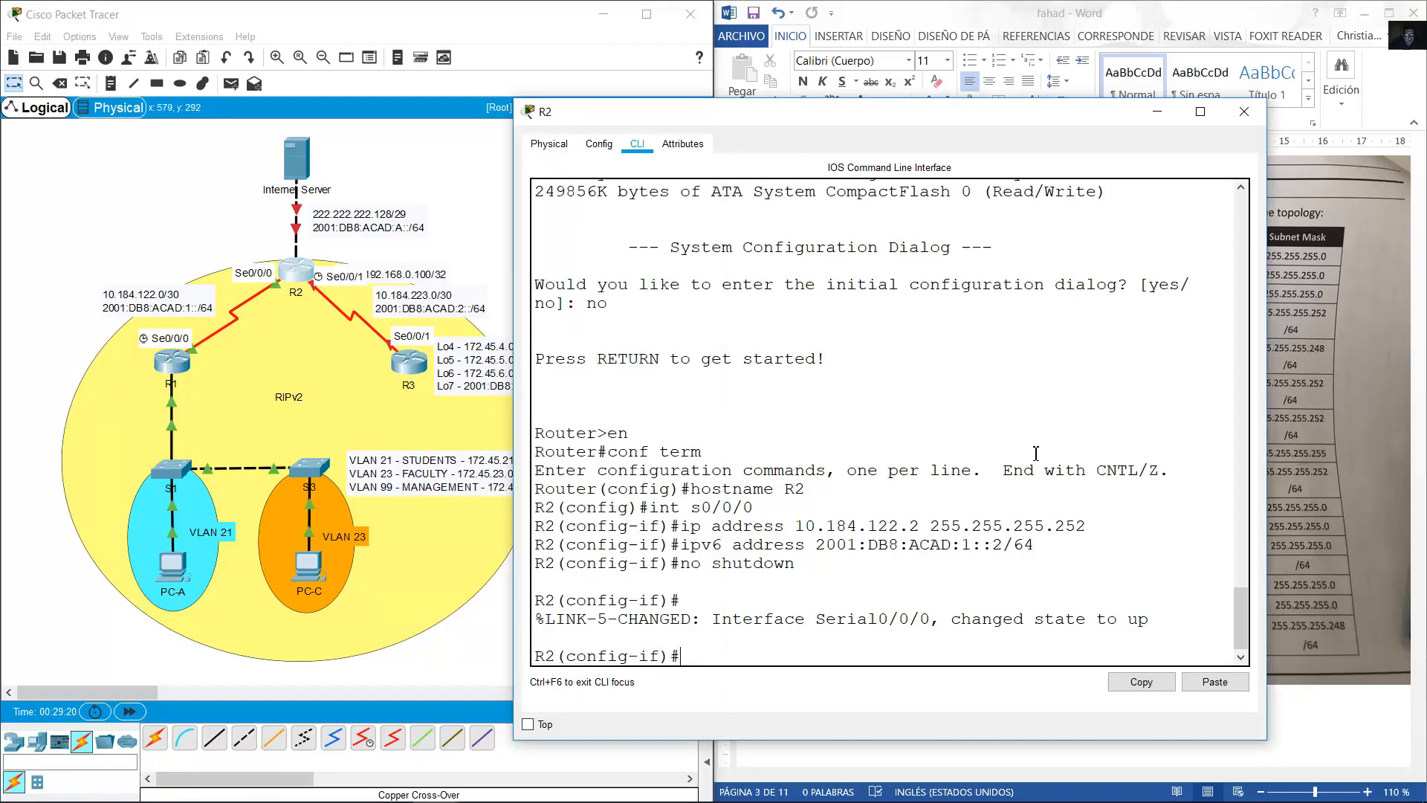
left_click(1045, 24)
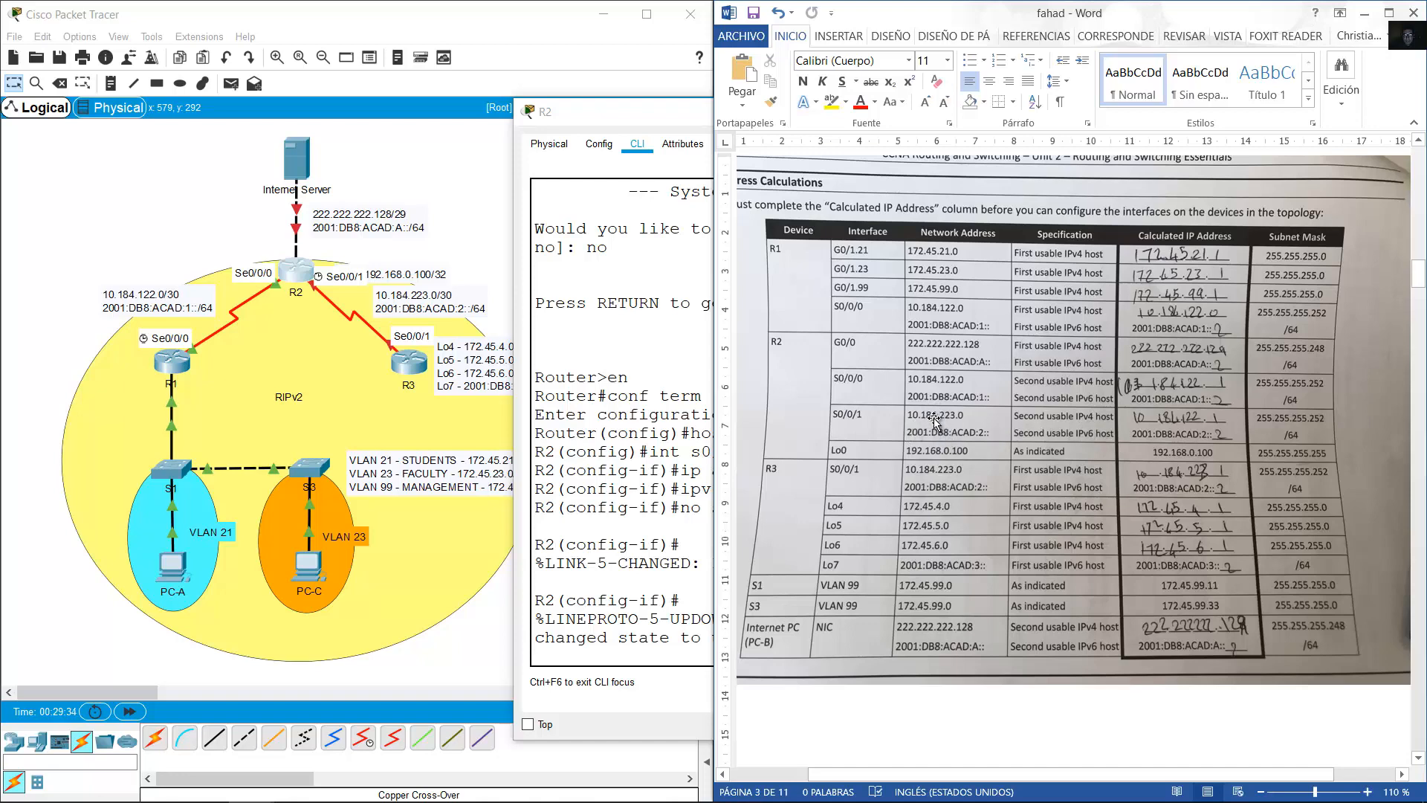
left_click(445, 312)
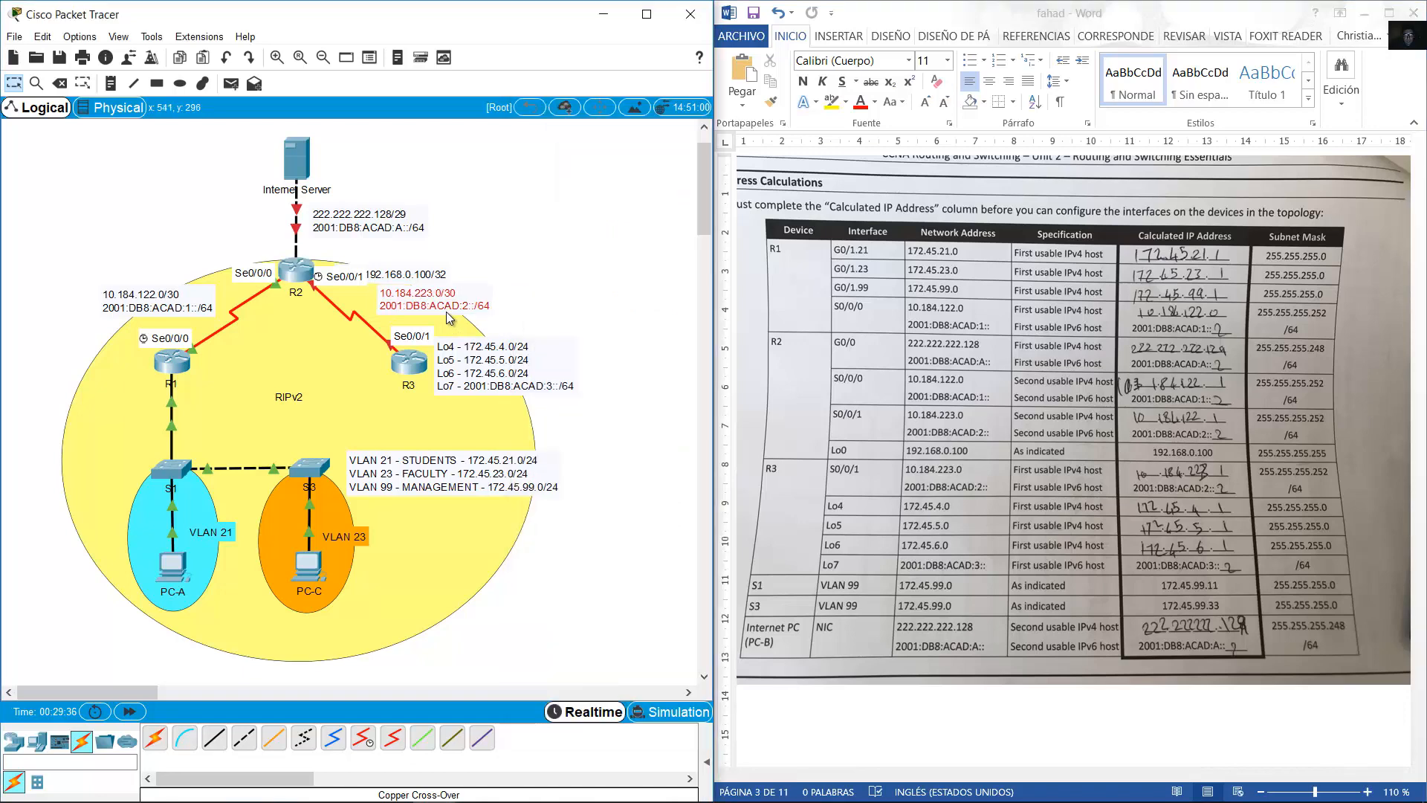
left_click_drag(446, 312, 444, 315)
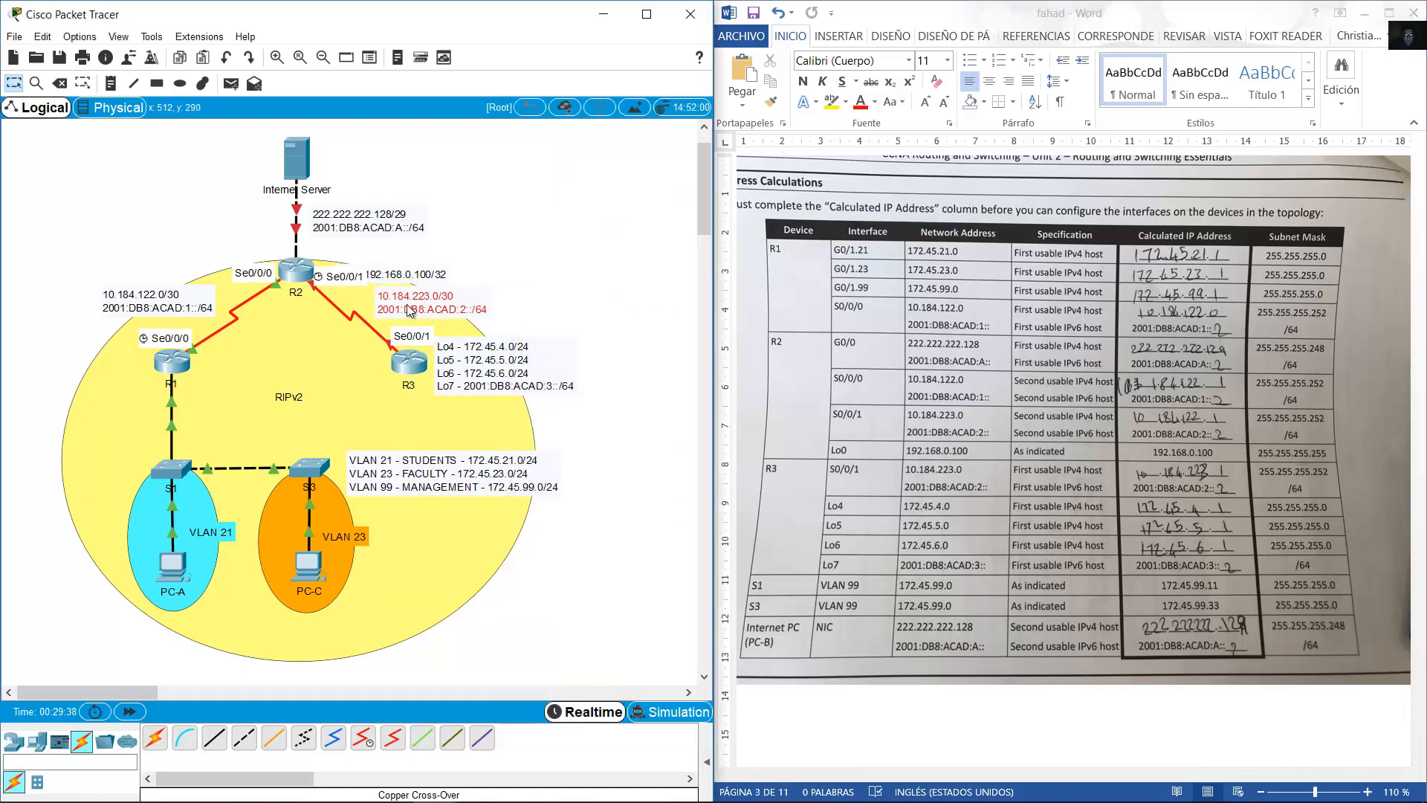
Select R2's Serial0/0/1 and give it 10.184.223.2 255.255.255.252 by editing recalled commands.
left_click(300, 271)
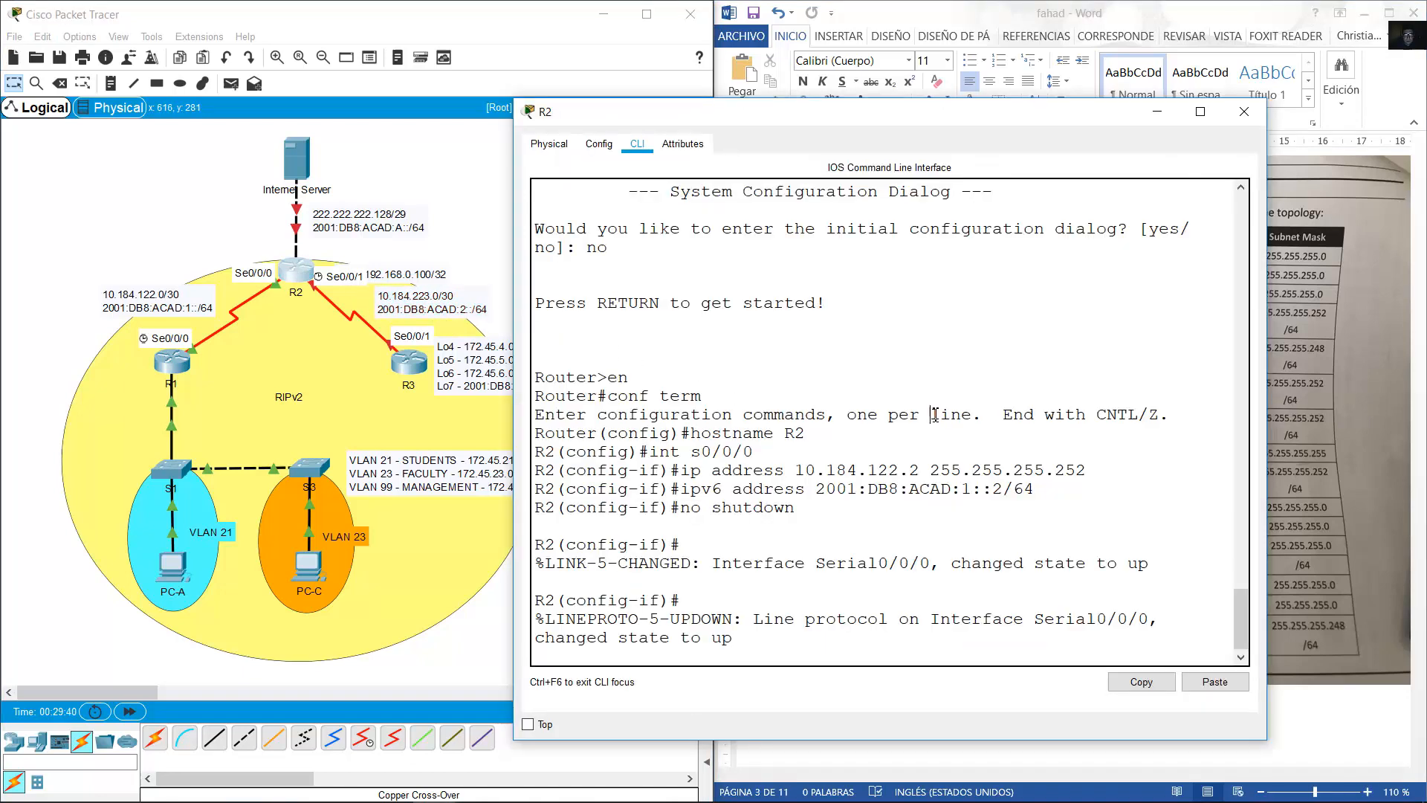
key("Return")
key("Up")
key("Up")
key("Up")
key("Up")
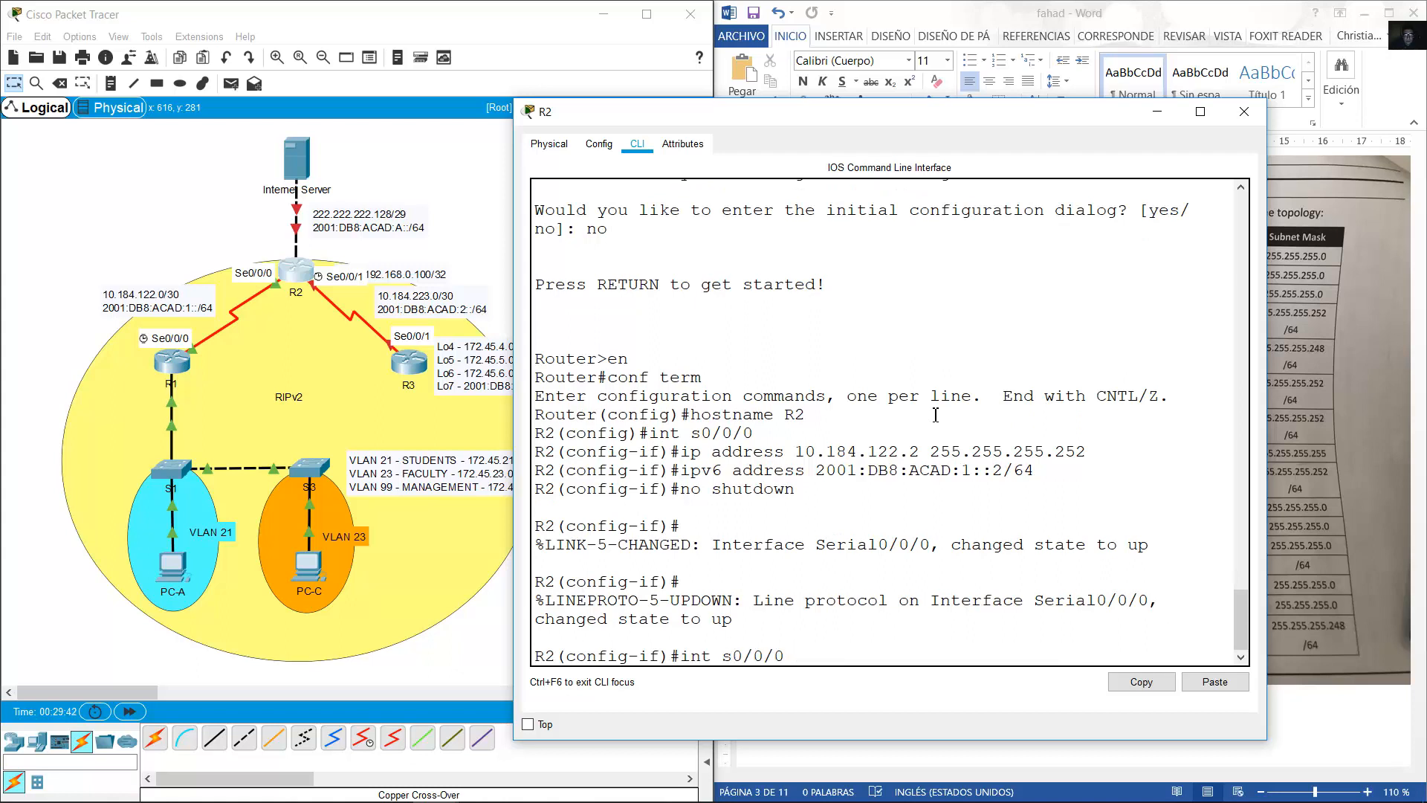
key("BackSpace")
type("1")
key("Return")
key("Up")
key("Up")
key("Up")
key("Up")
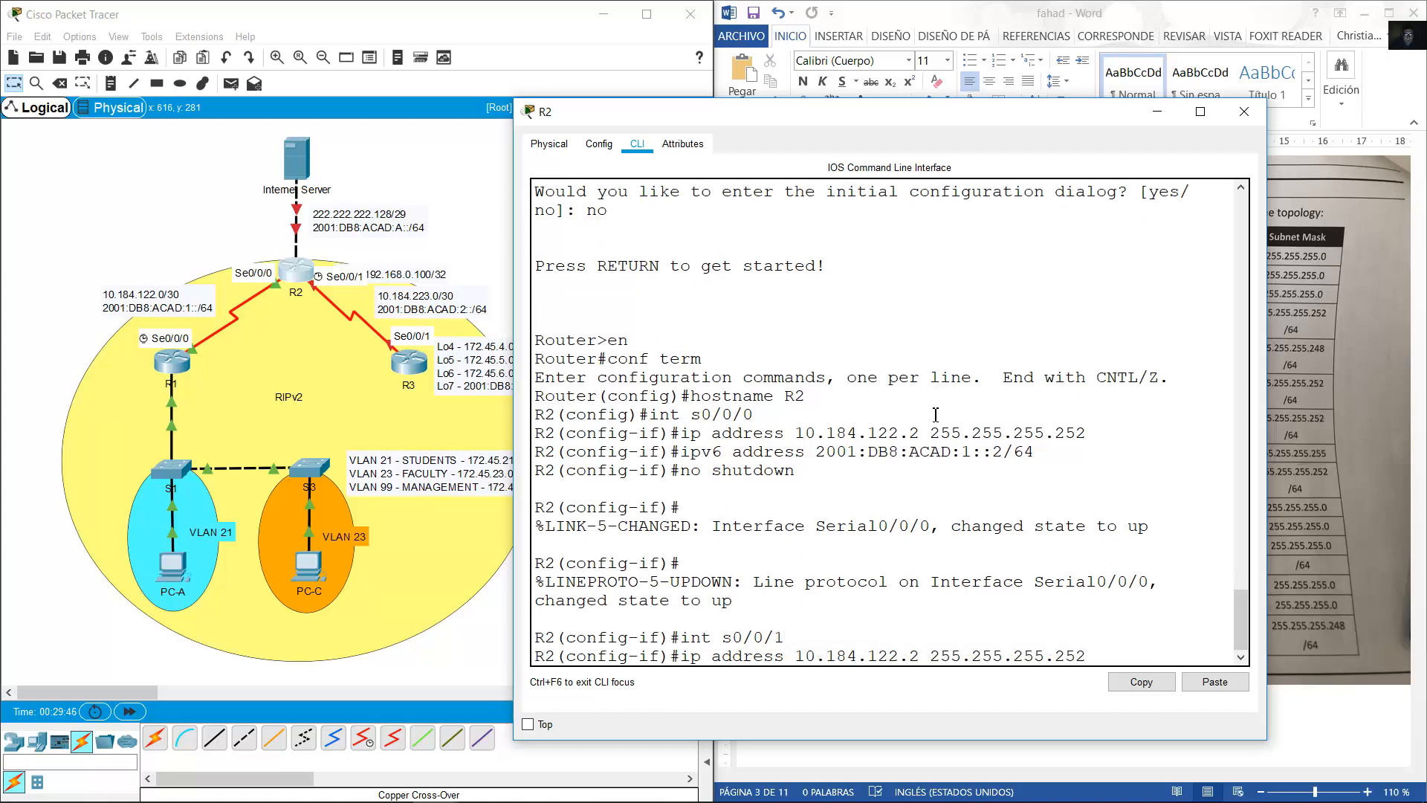
key("BackSpace")
key("BackSpace")
key("BackSpace")
type("223")
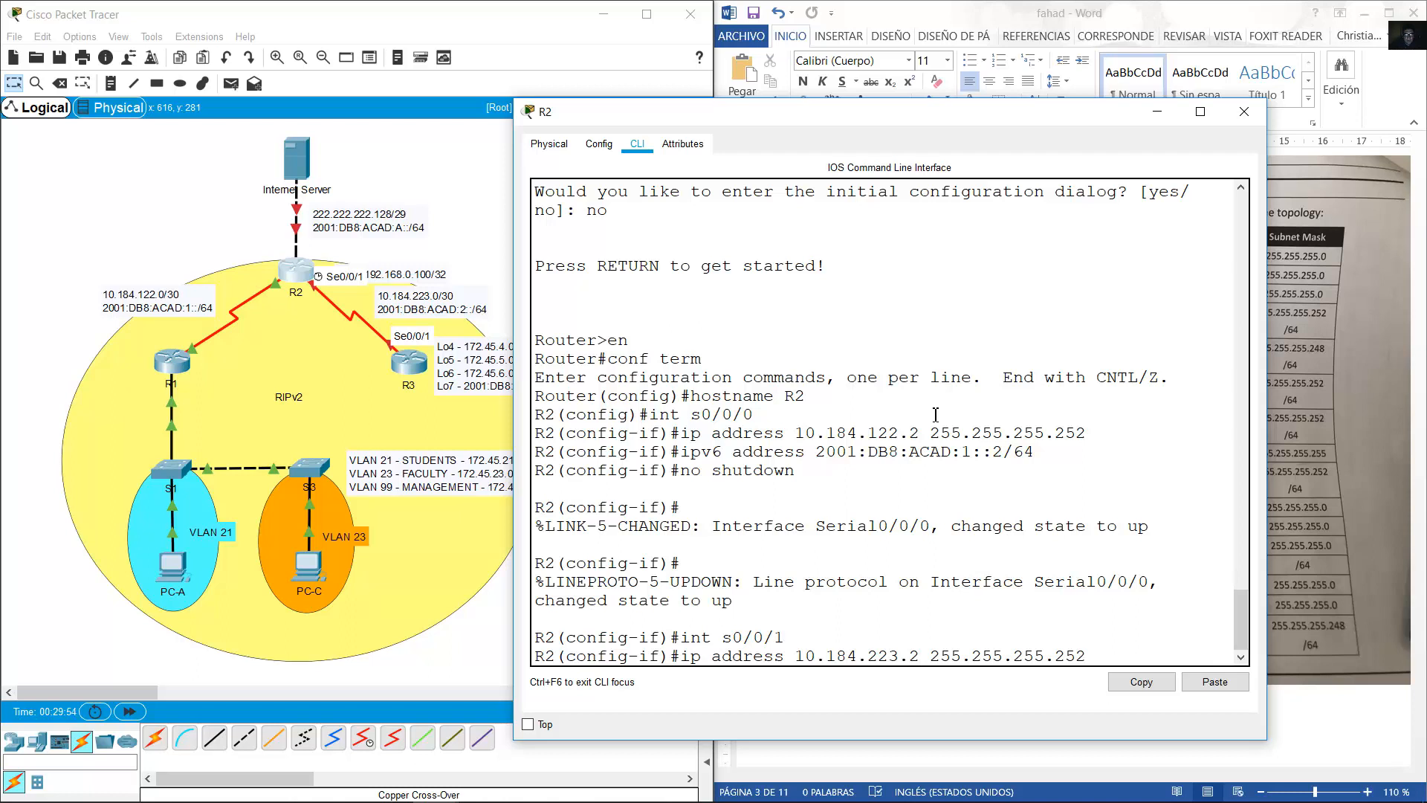
key("Return")
Assign IPv6 2001:DB8:ACAD:2::2/64 to Serial0/0/1.
key("Up")
key("Up")
key("Up")
key("Up")
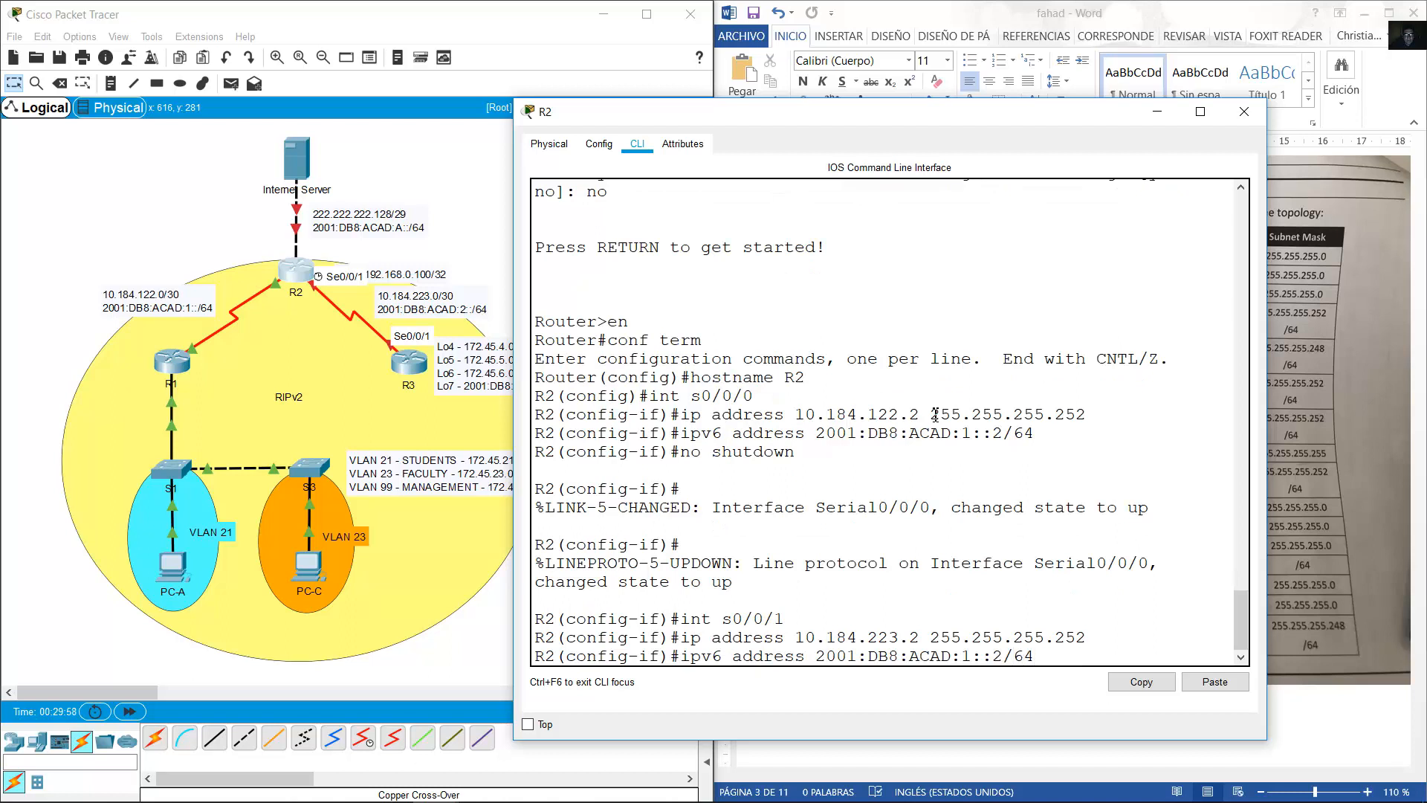
key("BackSpace")
type("2")
key("Right")
key("Right")
key("Right")
key("Return")
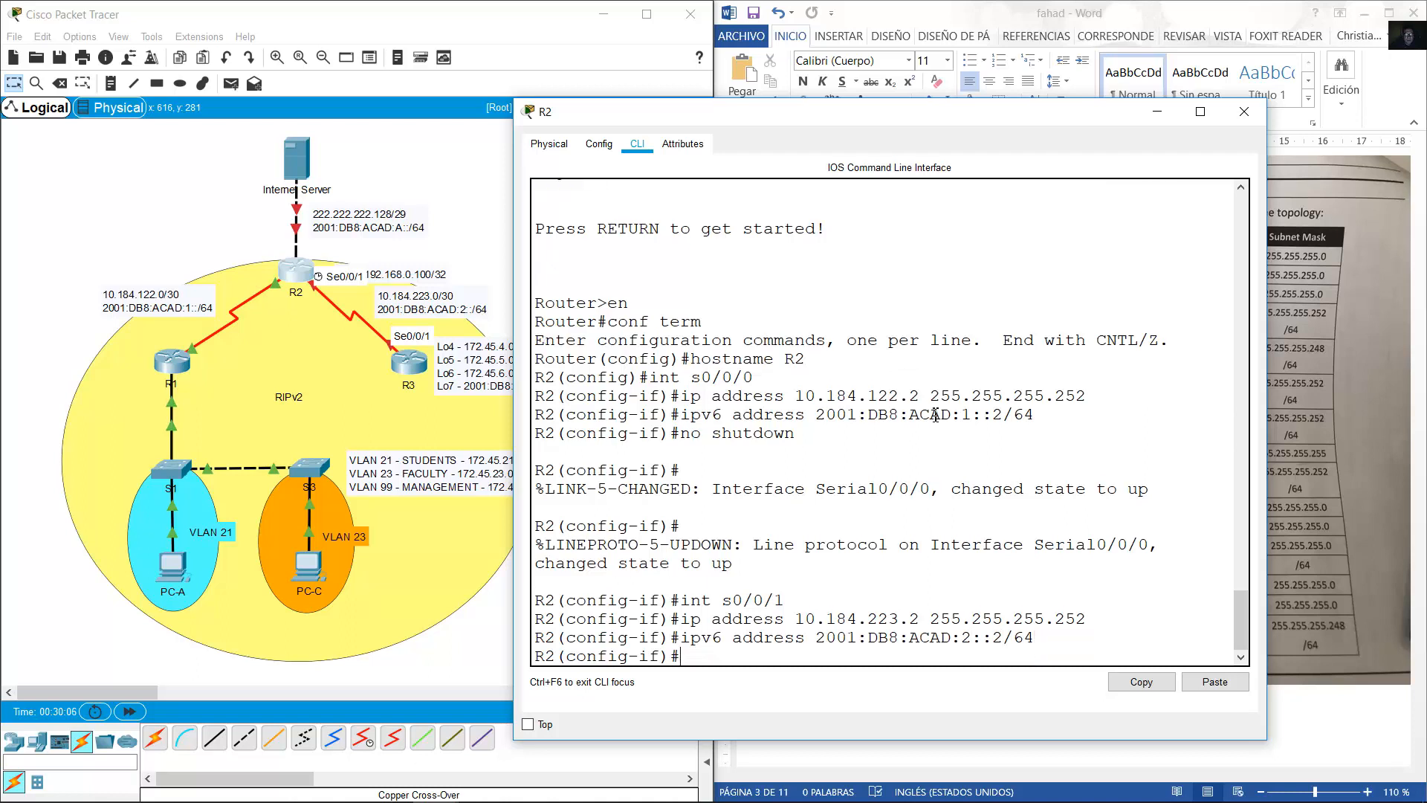
Set clock rate 128000 on Serial0/0/1 and enable the interface.
type("clock rate 128000")
key("Return")
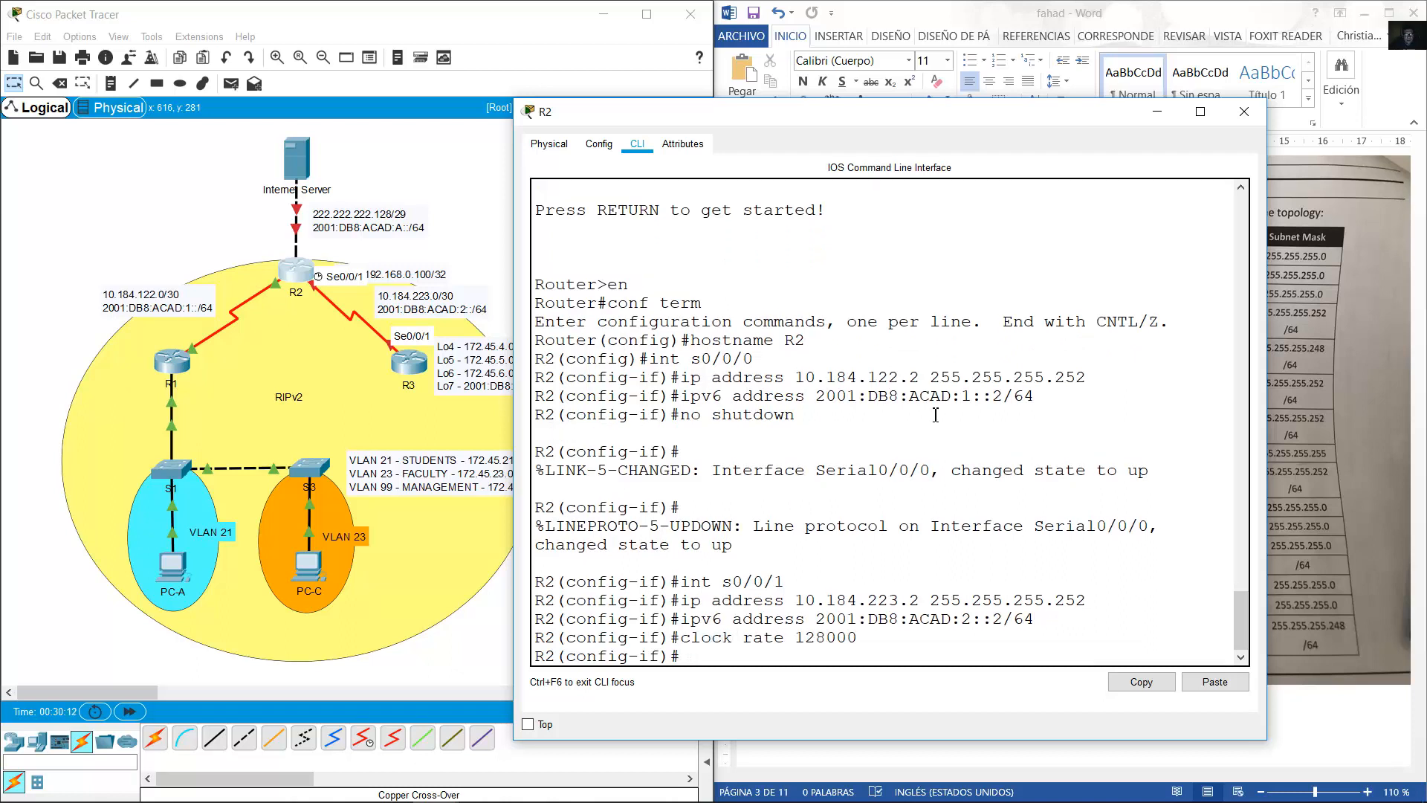
type("no shutdown")
key("Return")
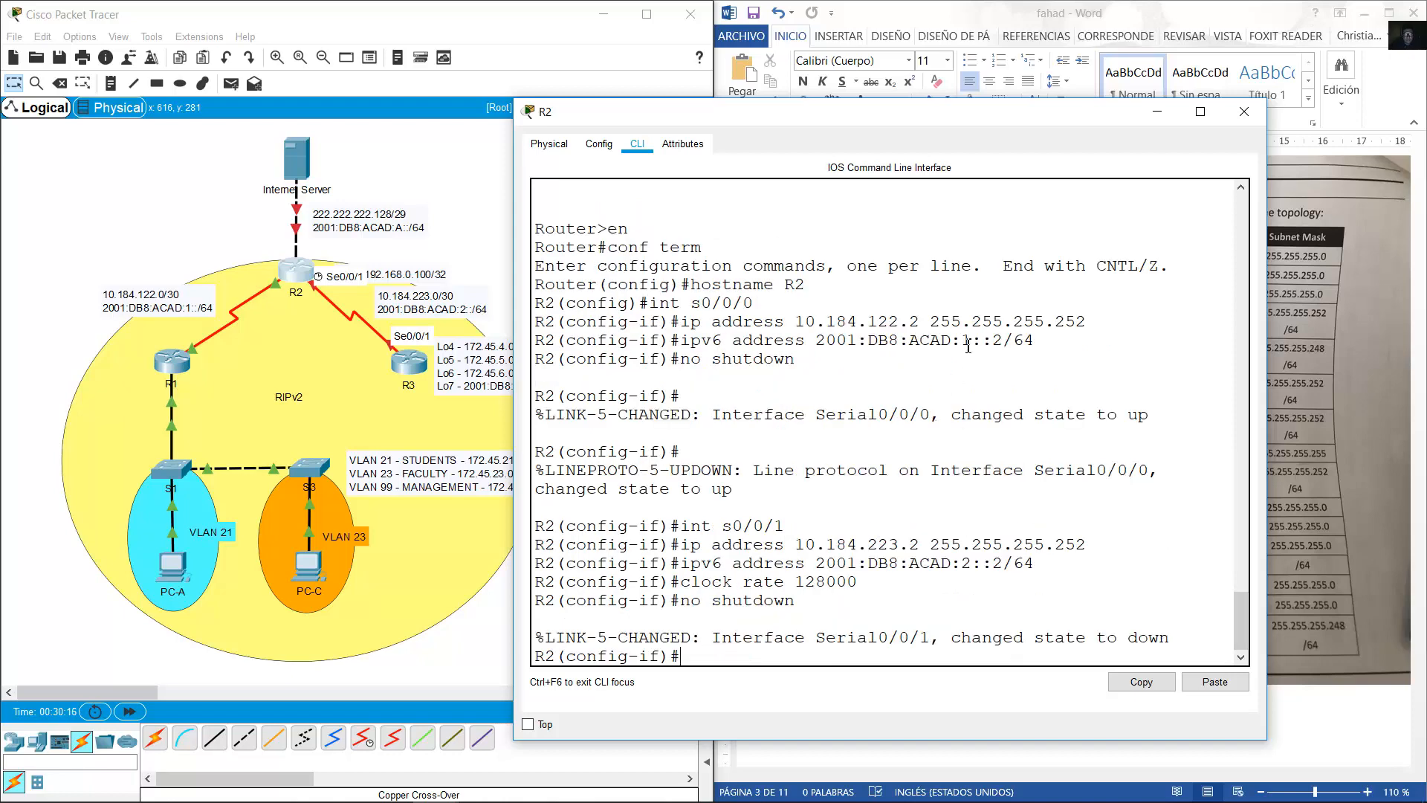
left_click(946, 3)
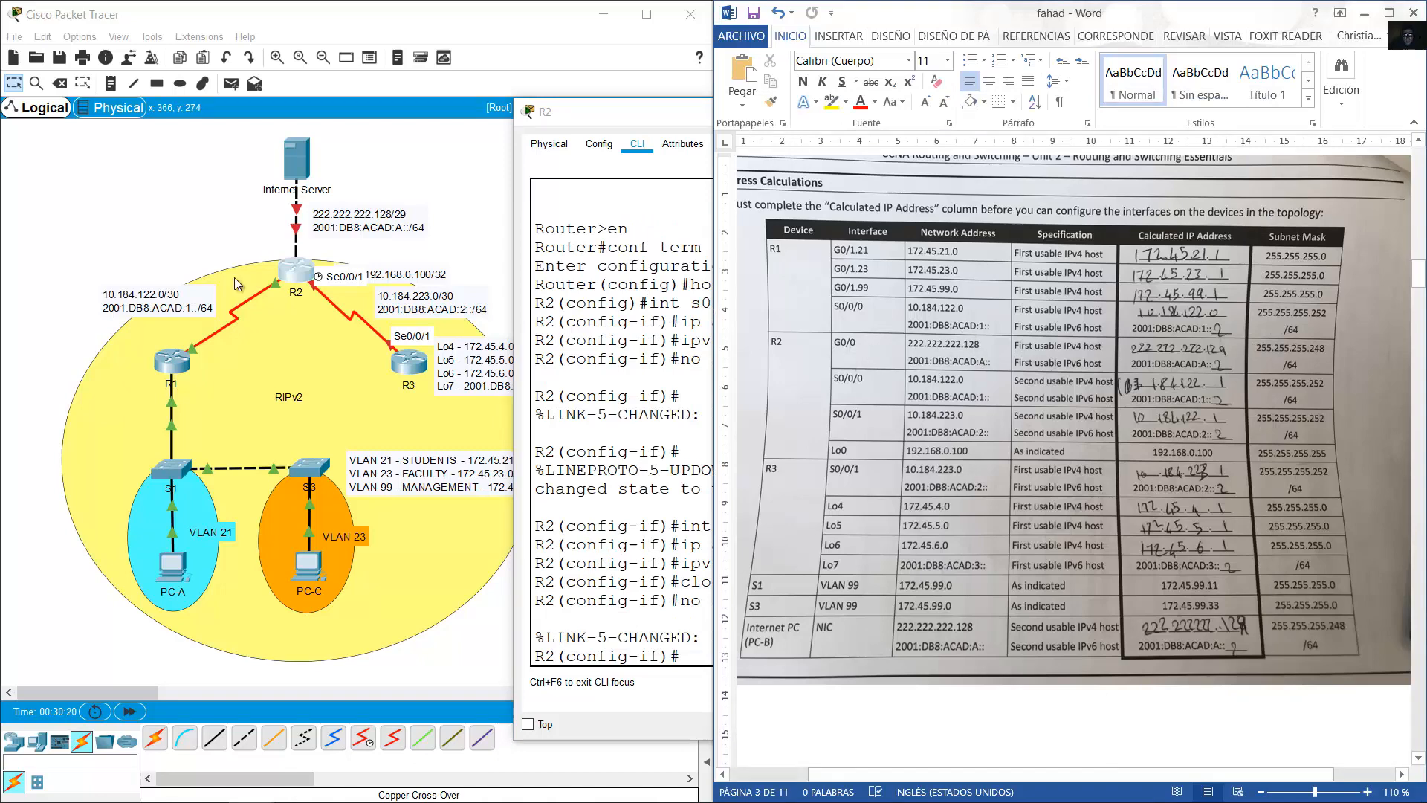
Adjust the 222.222.222.128/29 note and switch R2's configuration to GigabitEthernet0/0.
left_click(217, 171)
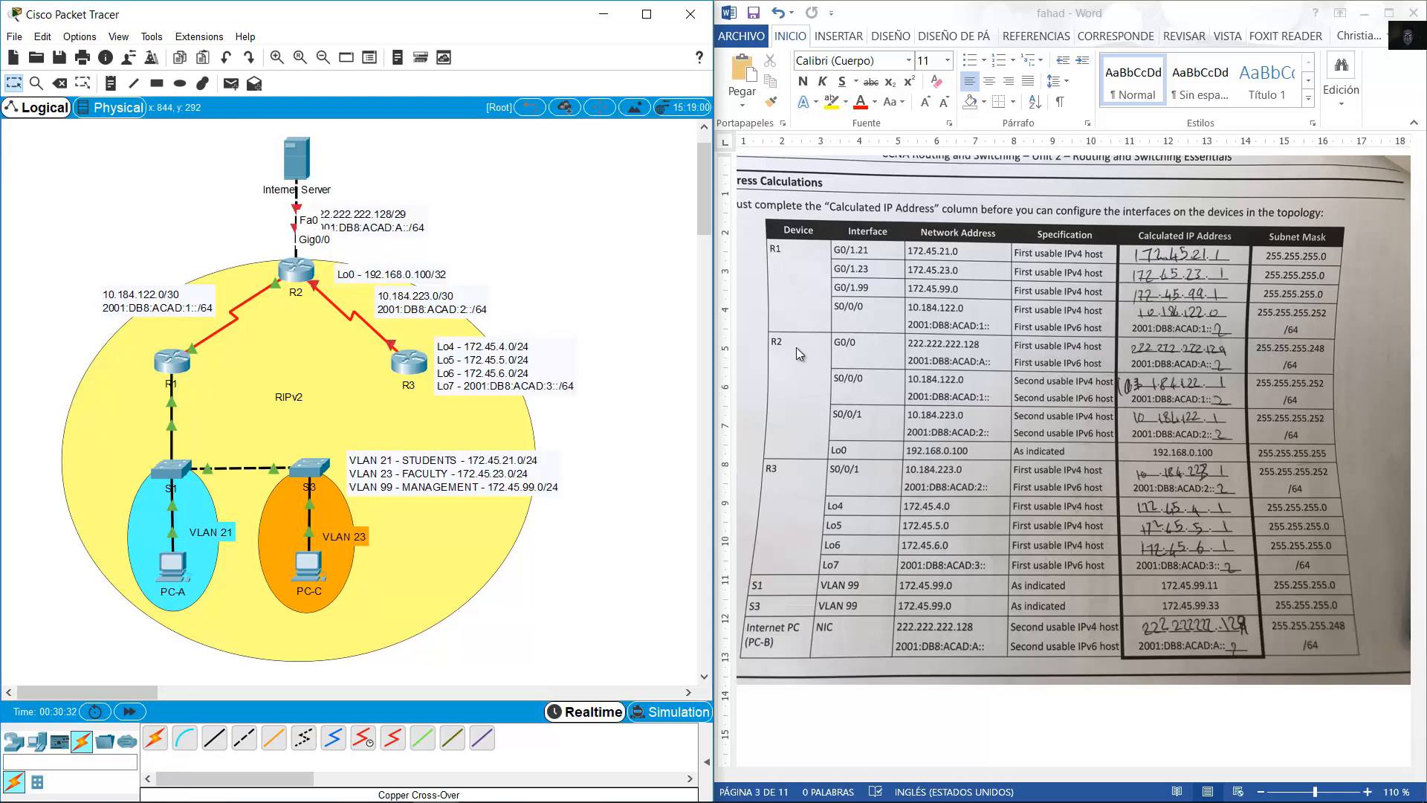
left_click_drag(355, 225, 357, 223)
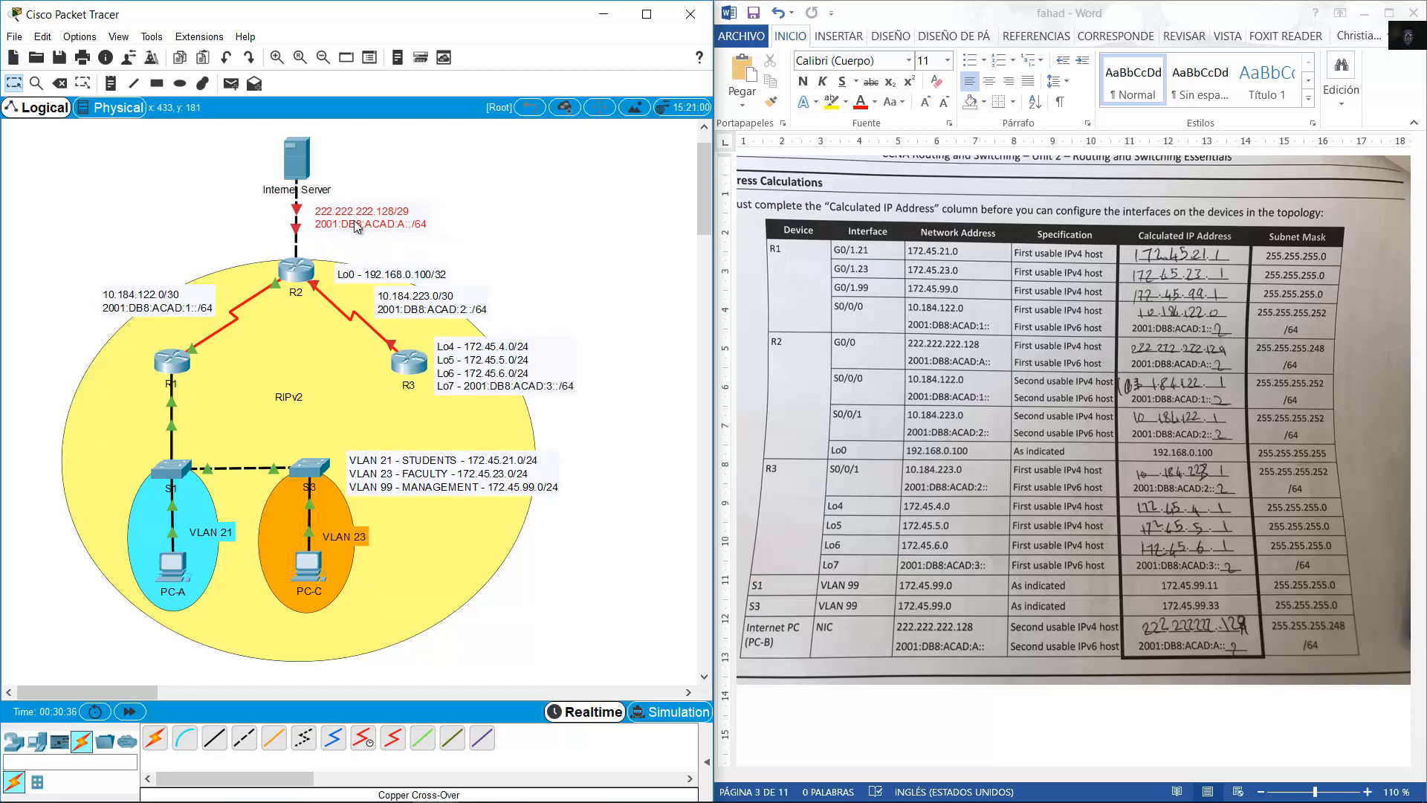
left_click(304, 276)
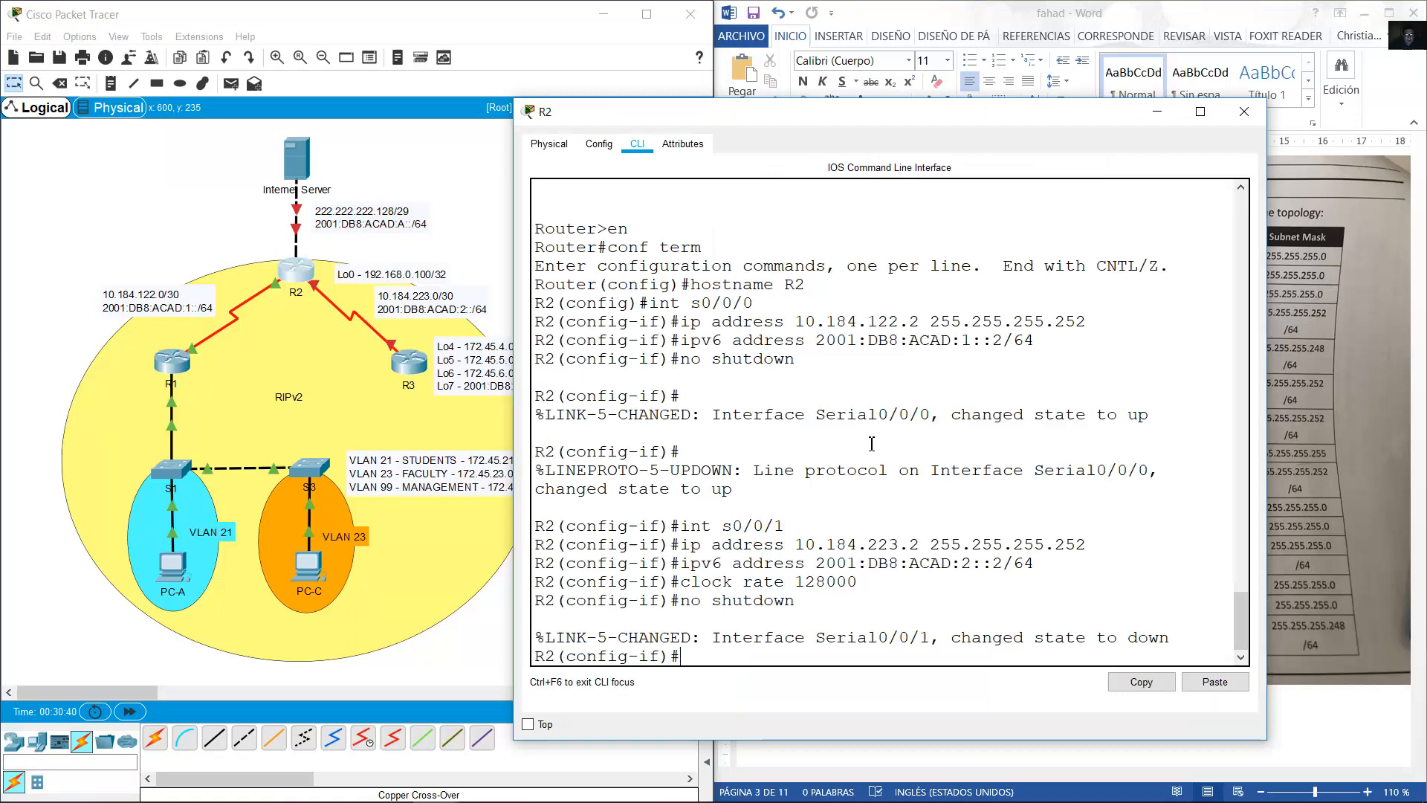
key("Up")
key("Up")
key("Up")
key("Up")
key("Up")
key("BackSpace")
key("Return")
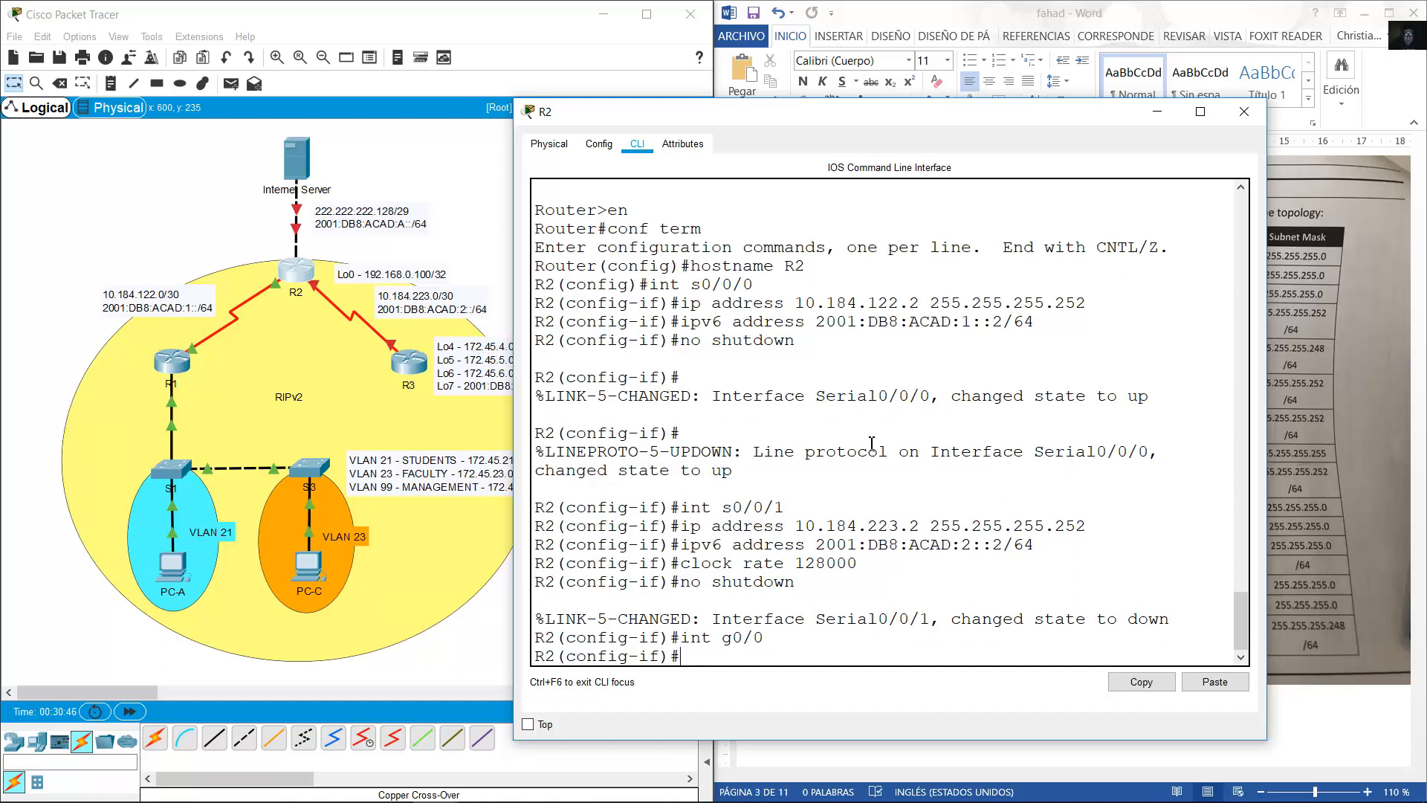
Assign 222.222.222.129 255.255.255.248 and 2001:DB8:ACAD:A::1/64 to G0/0.
type("ip address 222.222")
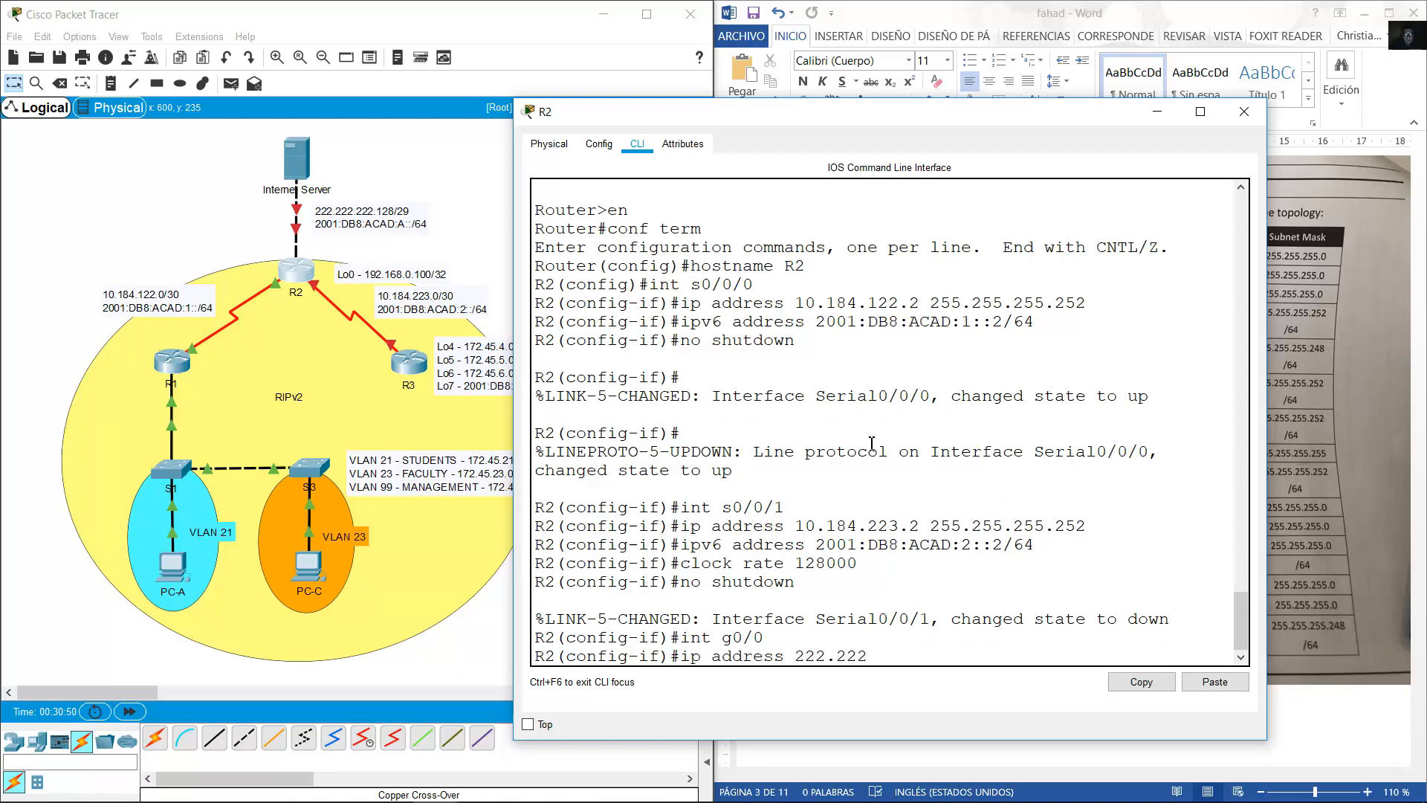
type(".222.129 255.255.255.248")
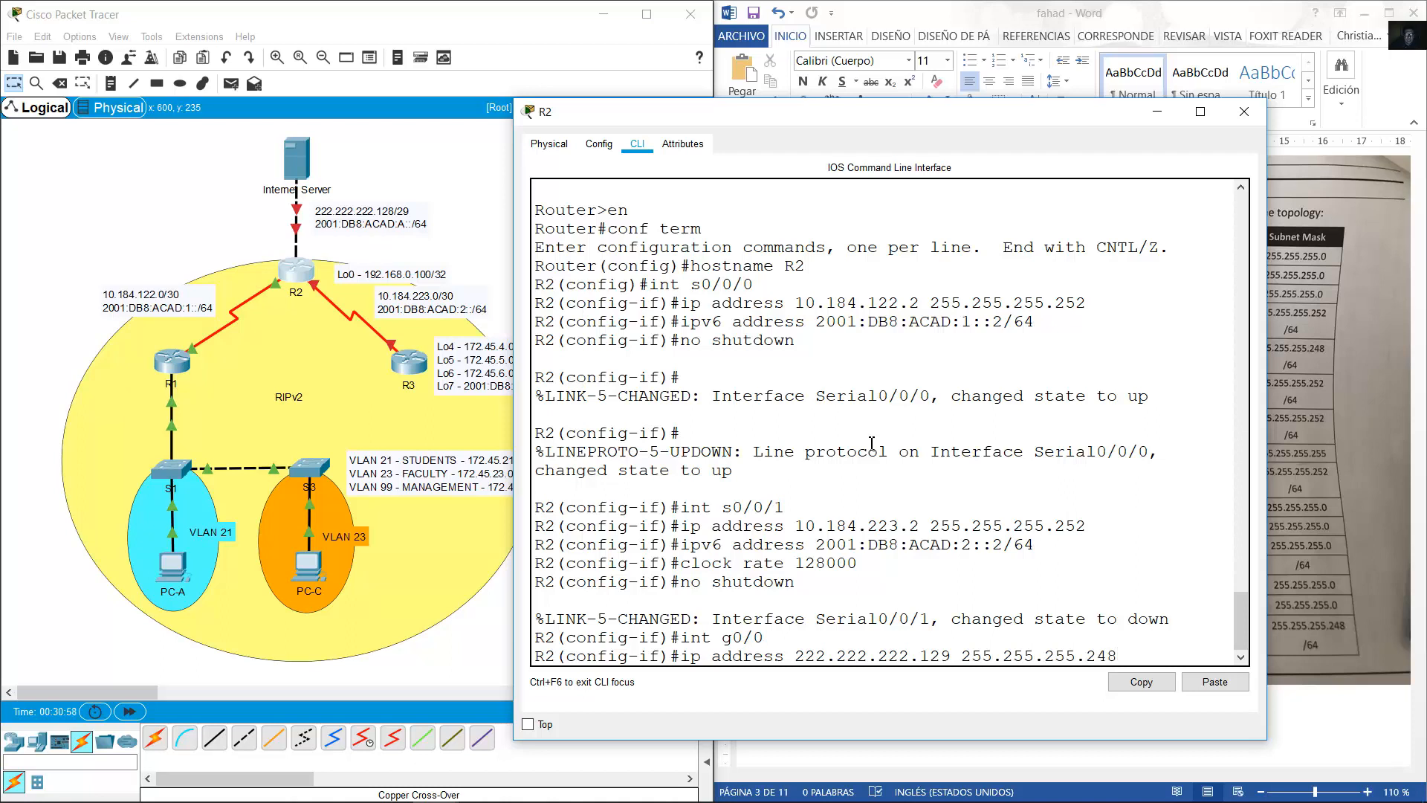
key("Return")
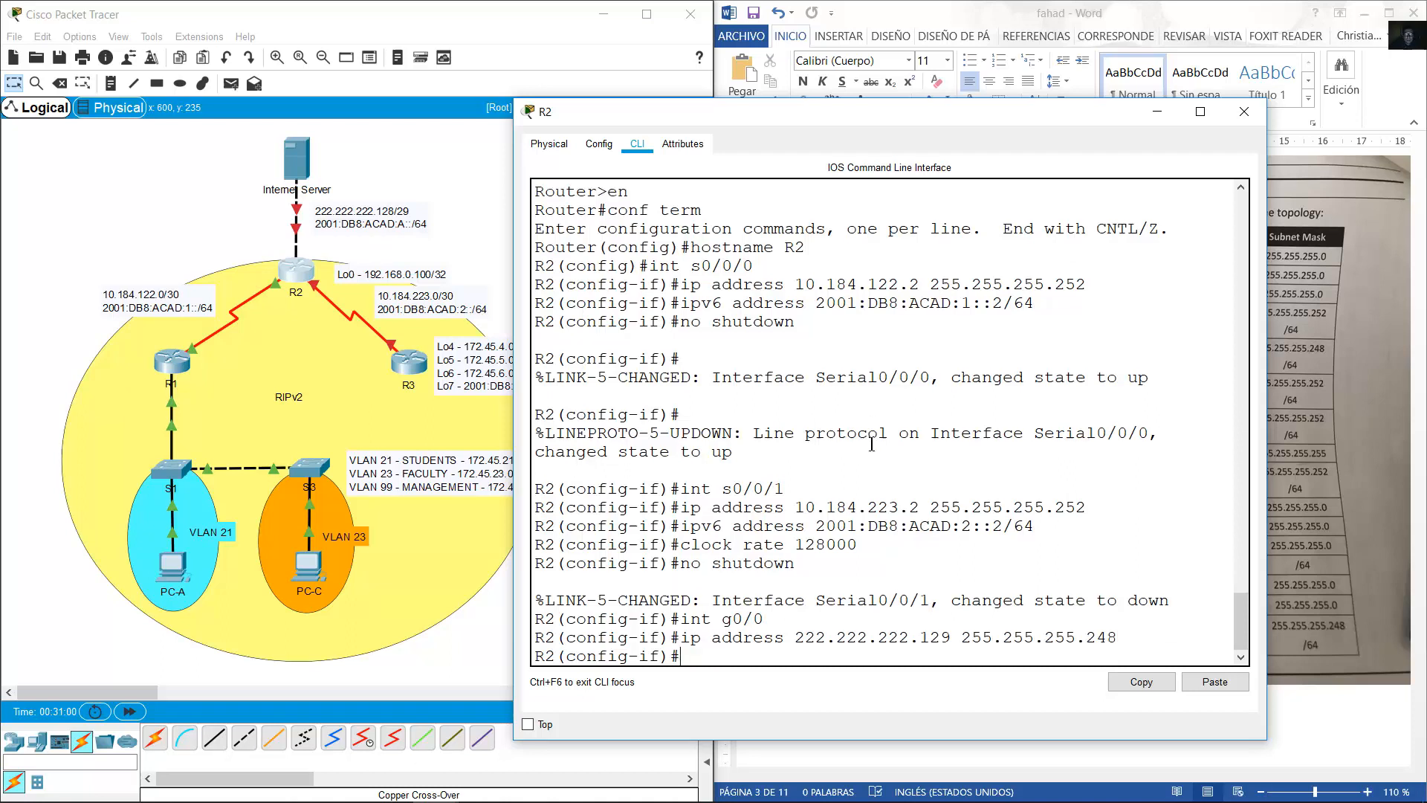
type("ipv6 address")
left_click(1215, 682)
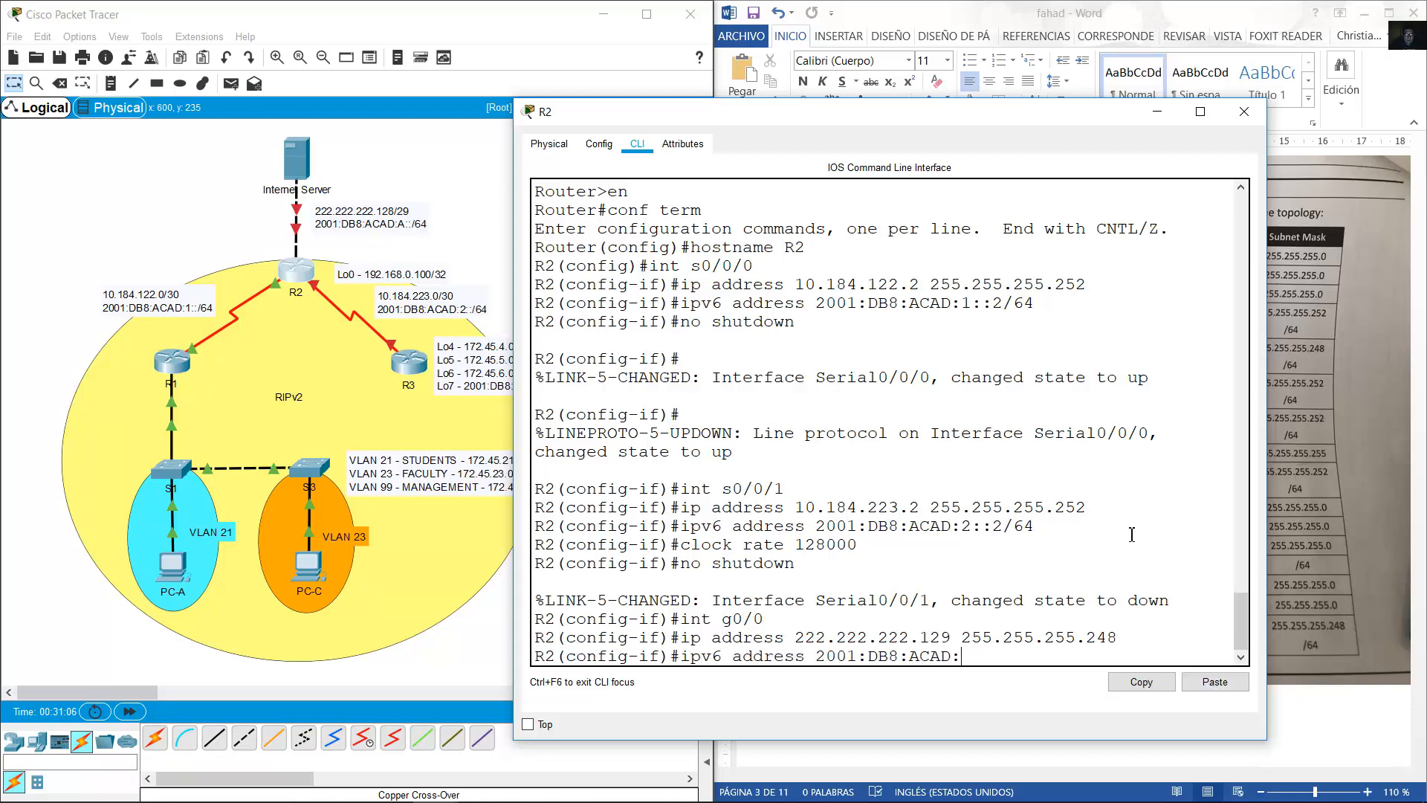
type("A::1/64")
key("Return")
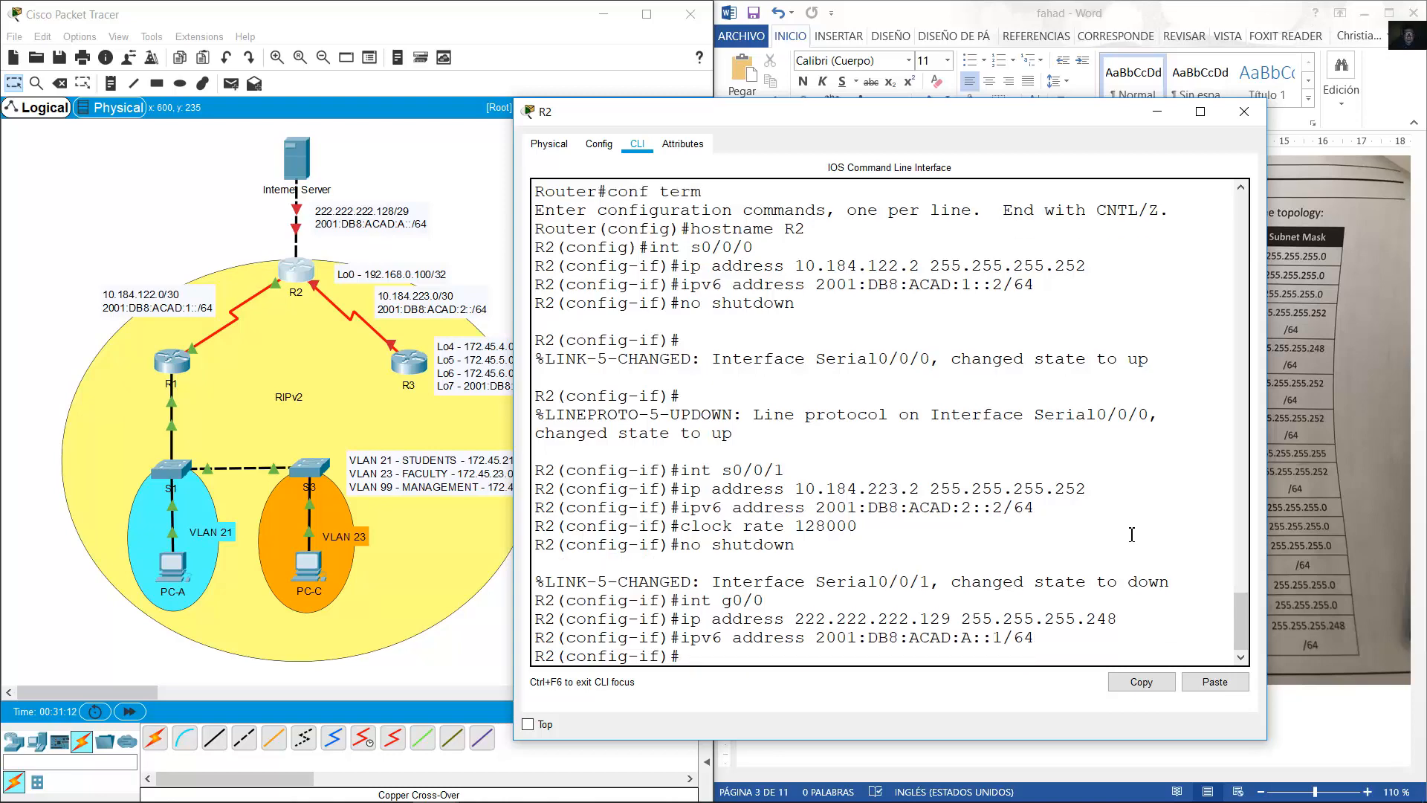
Enable G0/0 and leave interface configuration mode.
type("no shutdown")
key("Return")
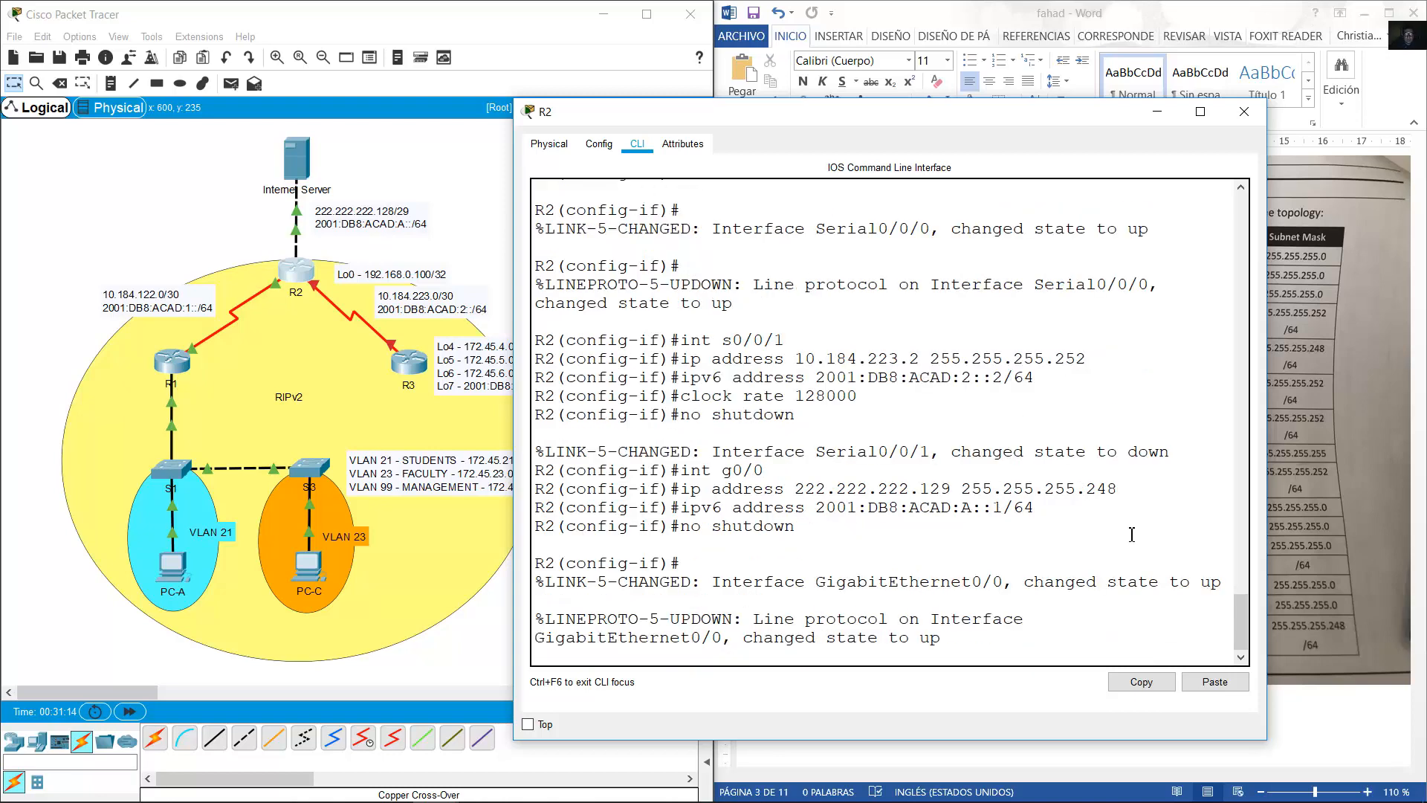
type("exit")
key("Return")
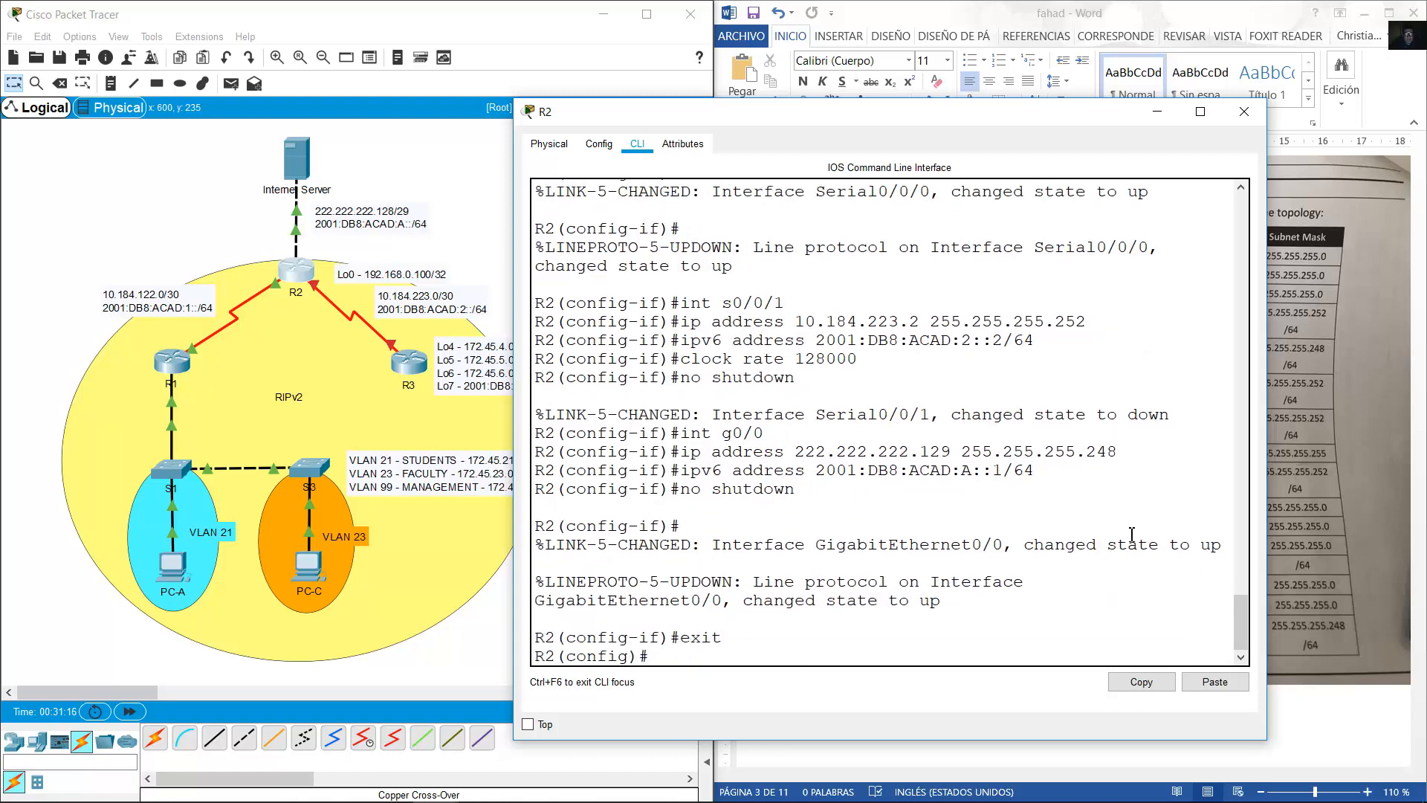
Enable ipv6 unicast-routing on R2 and adjust the Lo0 note on the topology.
type("ipv6 unicast-routing")
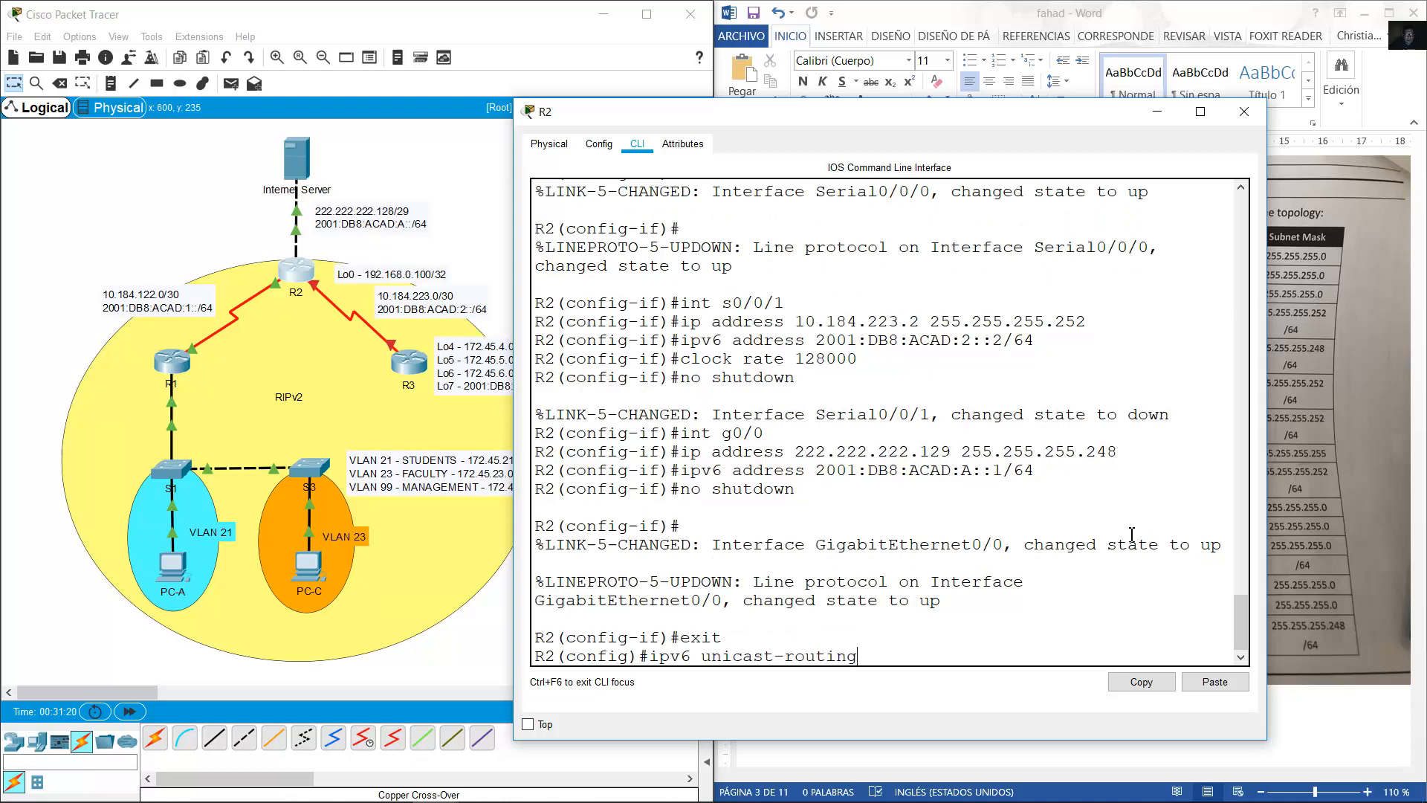
key("Return")
left_click(1064, 23)
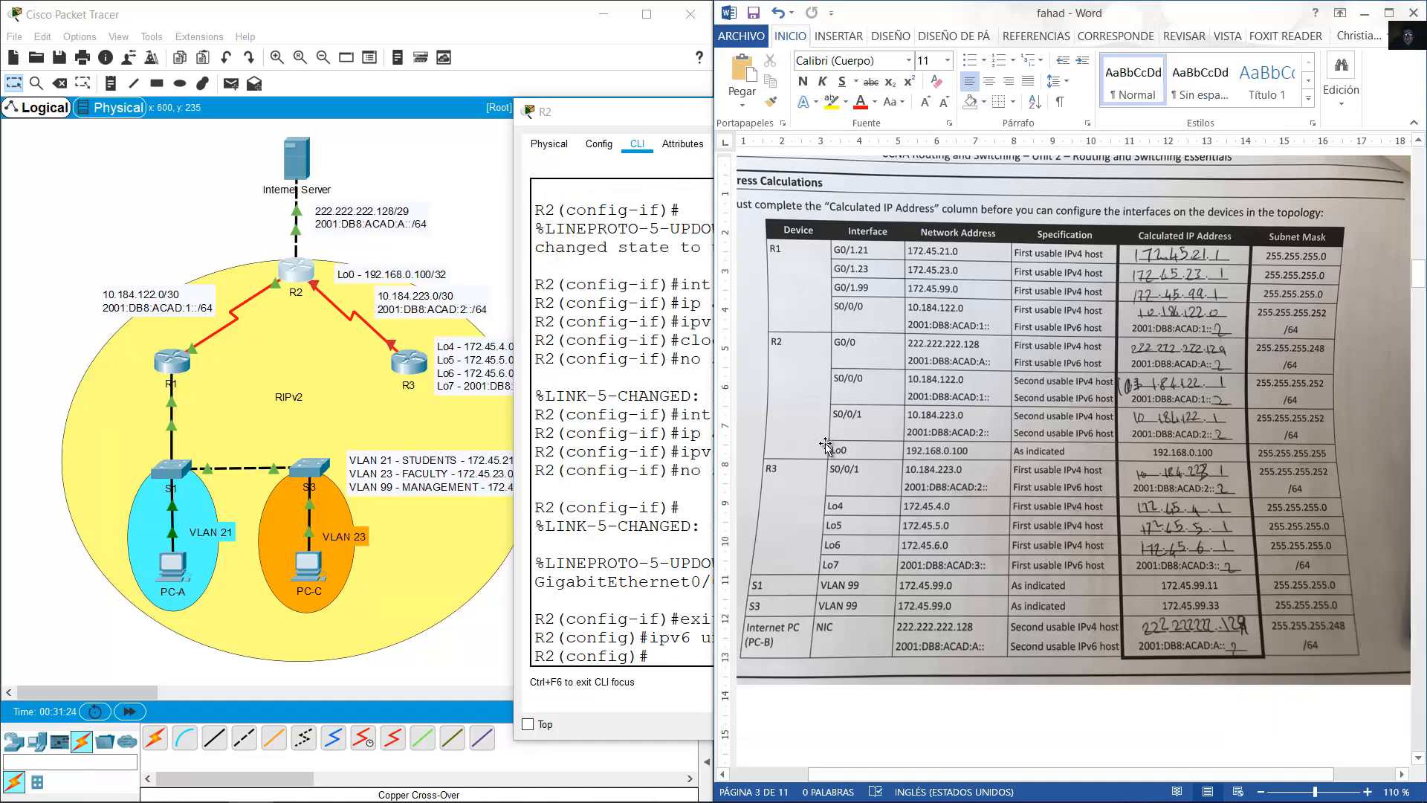
left_click(409, 278)
left_click_drag(398, 274, 401, 272)
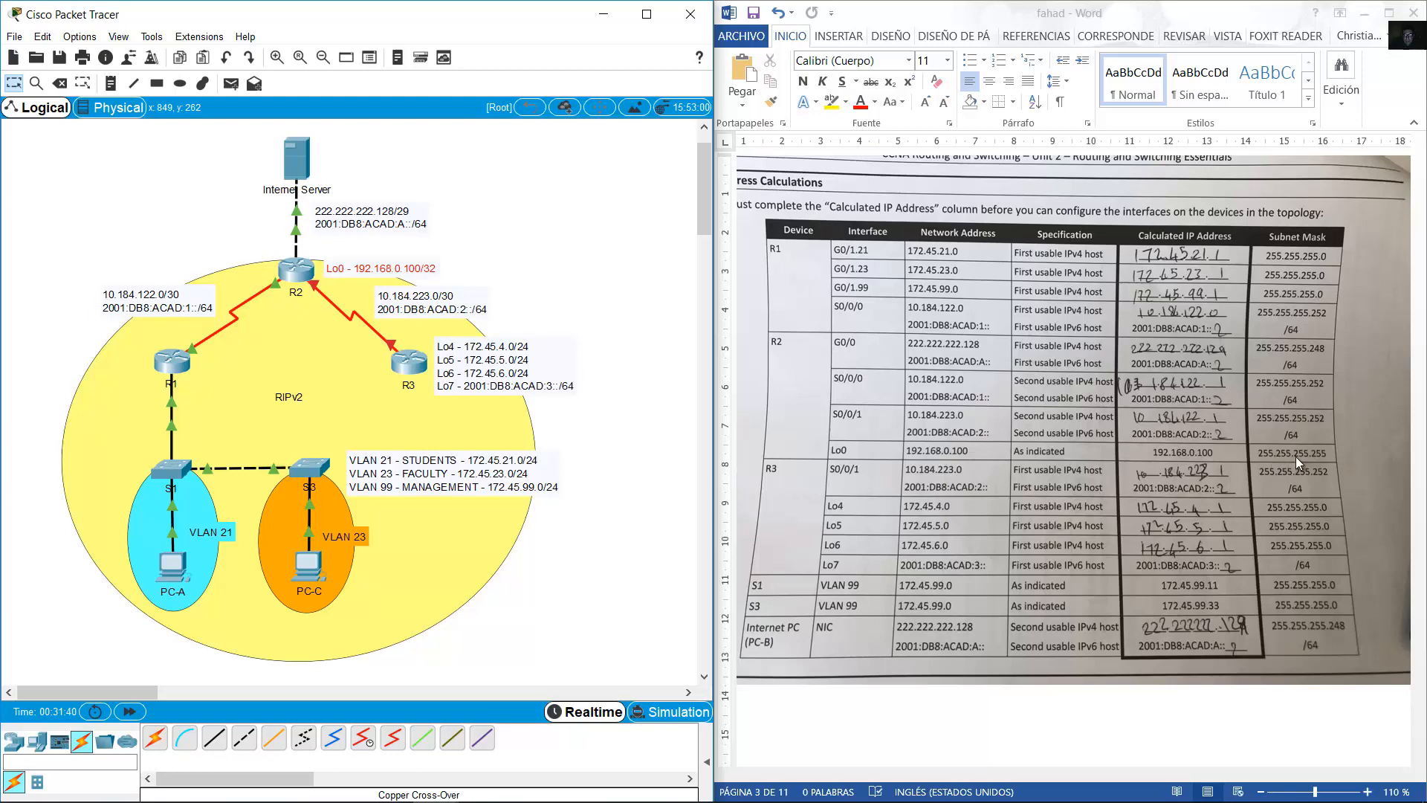
Create Loopback0 on R2 with address 192.168.0.100 255.255.255.255.
left_click(298, 269)
type("int l")
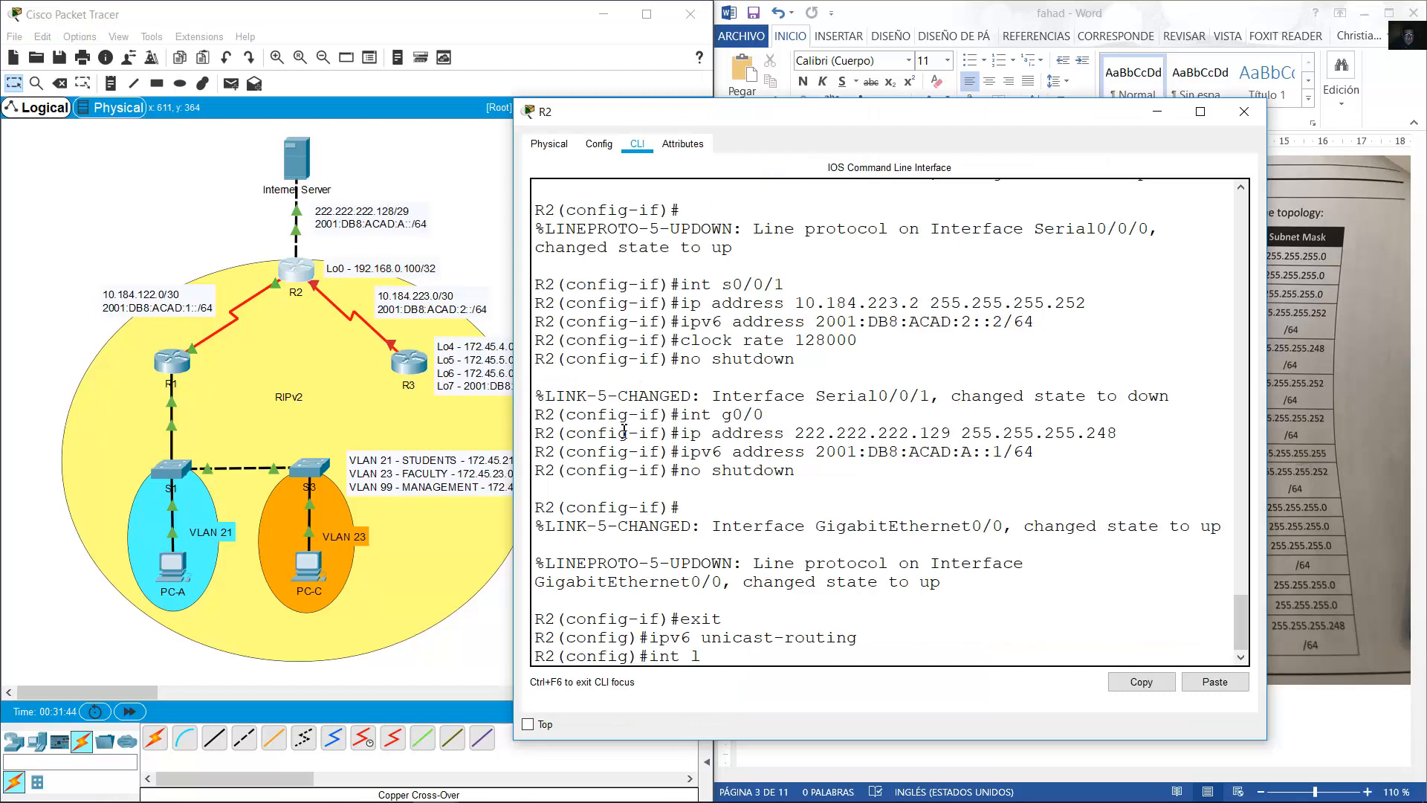
type("oopback 0")
key("Return")
type("ip ad")
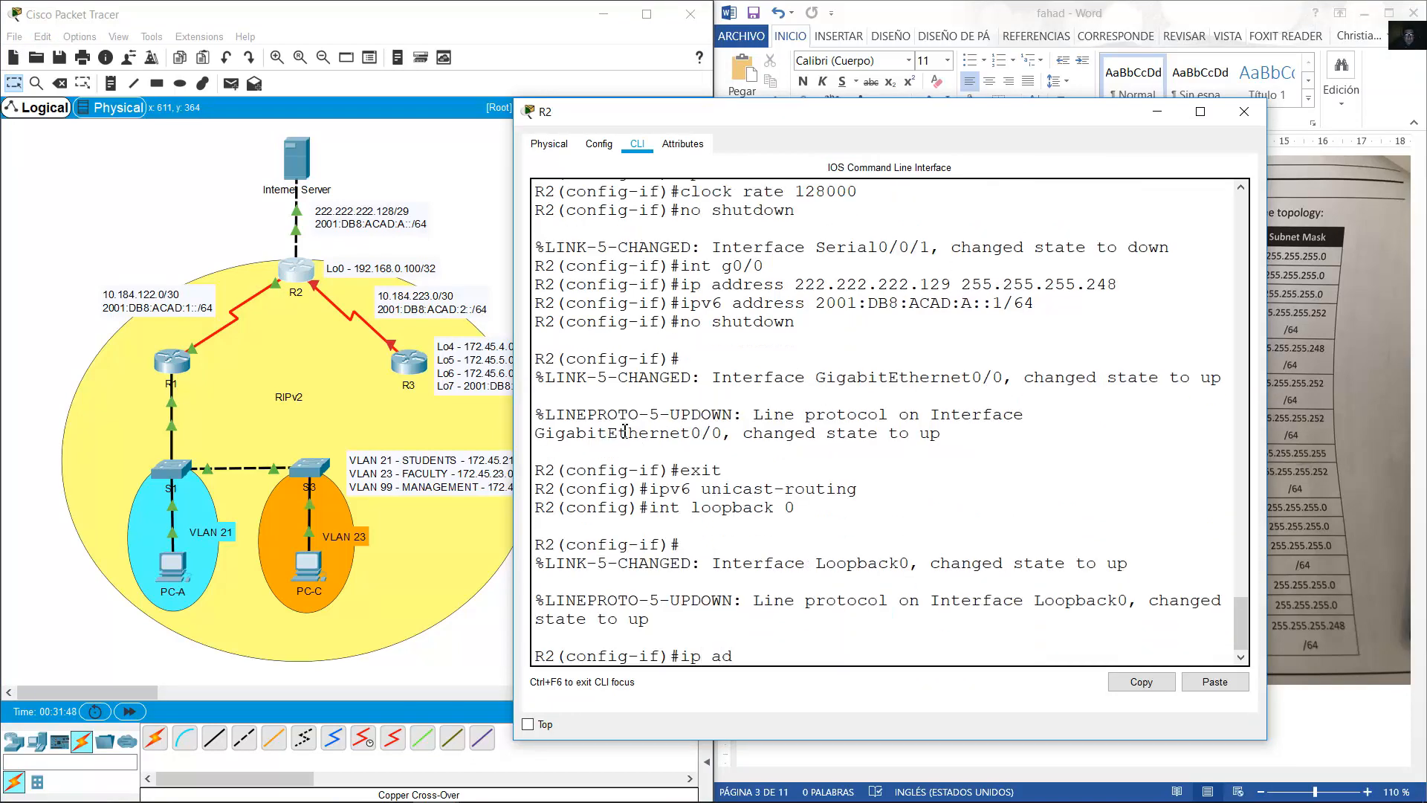
type("dress 192.168.0.100 25")
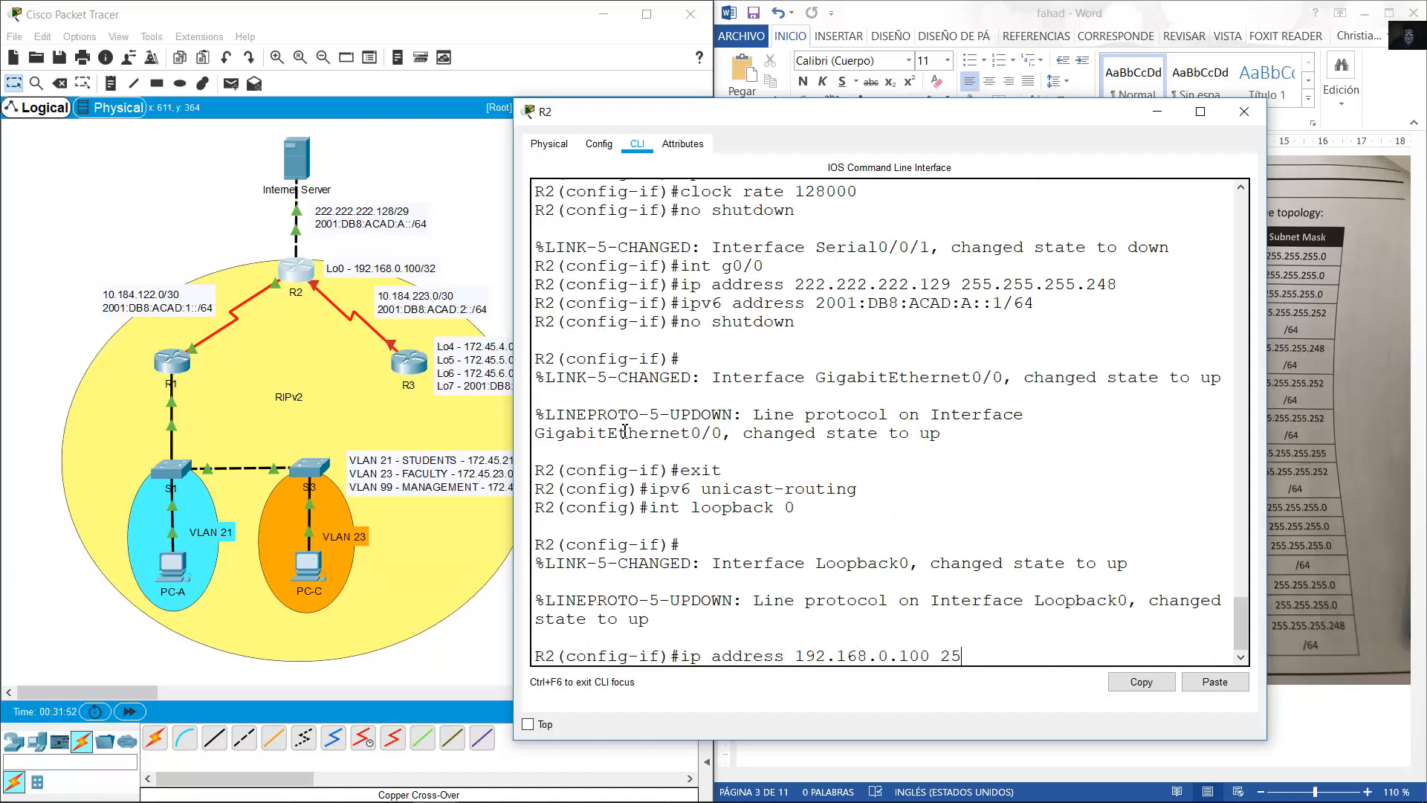
type("5.255.255.255")
key("Return")
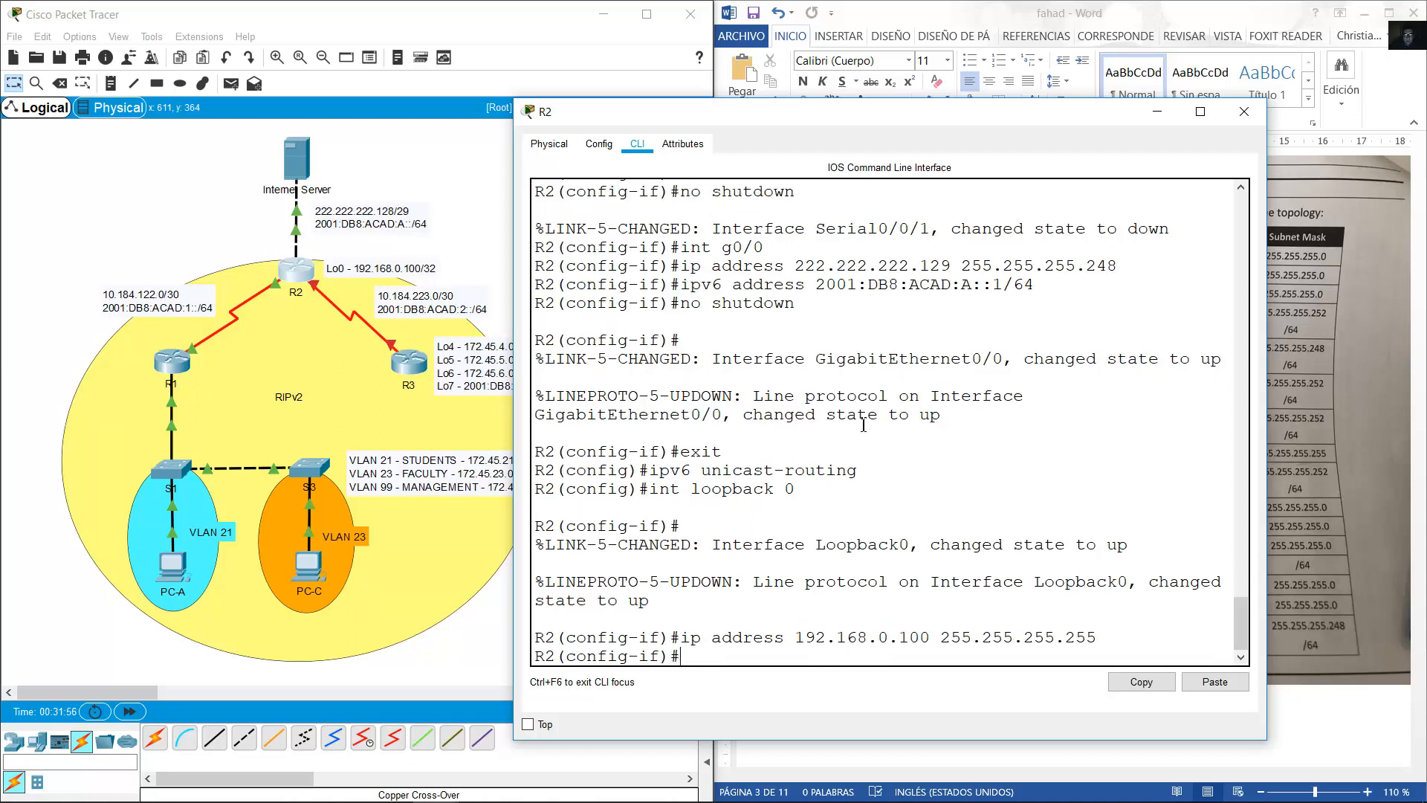
left_click_drag(537, 582, 666, 611)
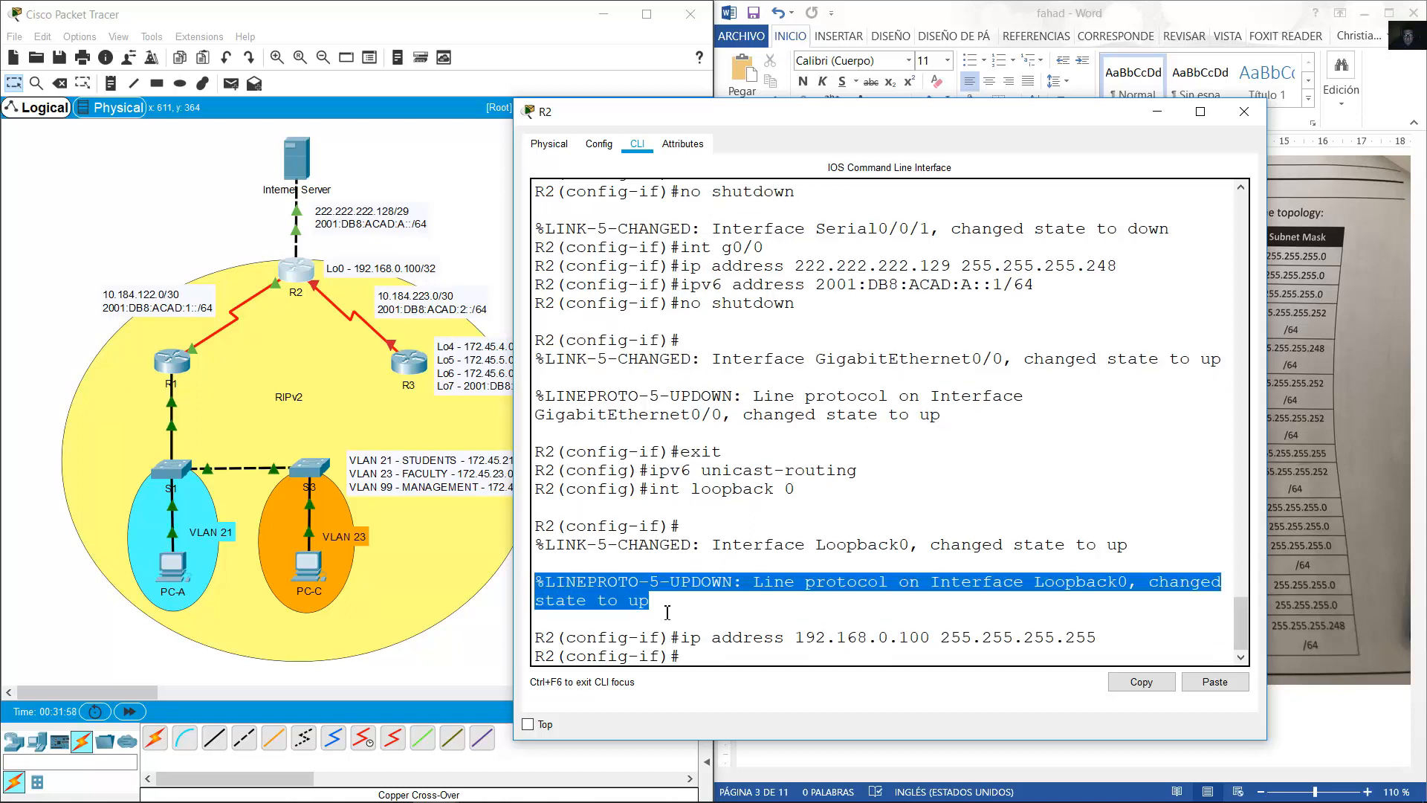
left_click(707, 609)
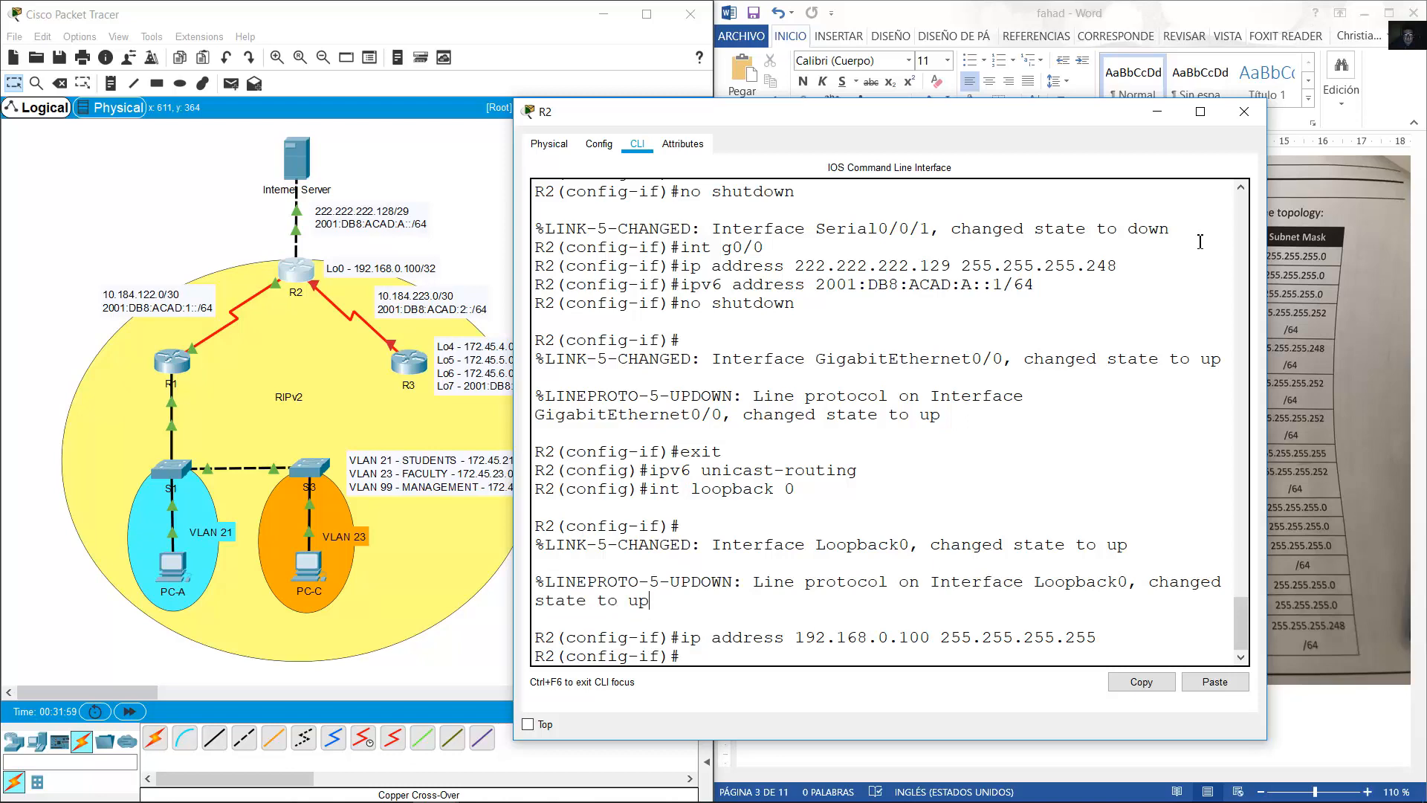
Open R3's device window beside the address table and adjust the 10.184.223.0/30 label.
left_click(1156, 111)
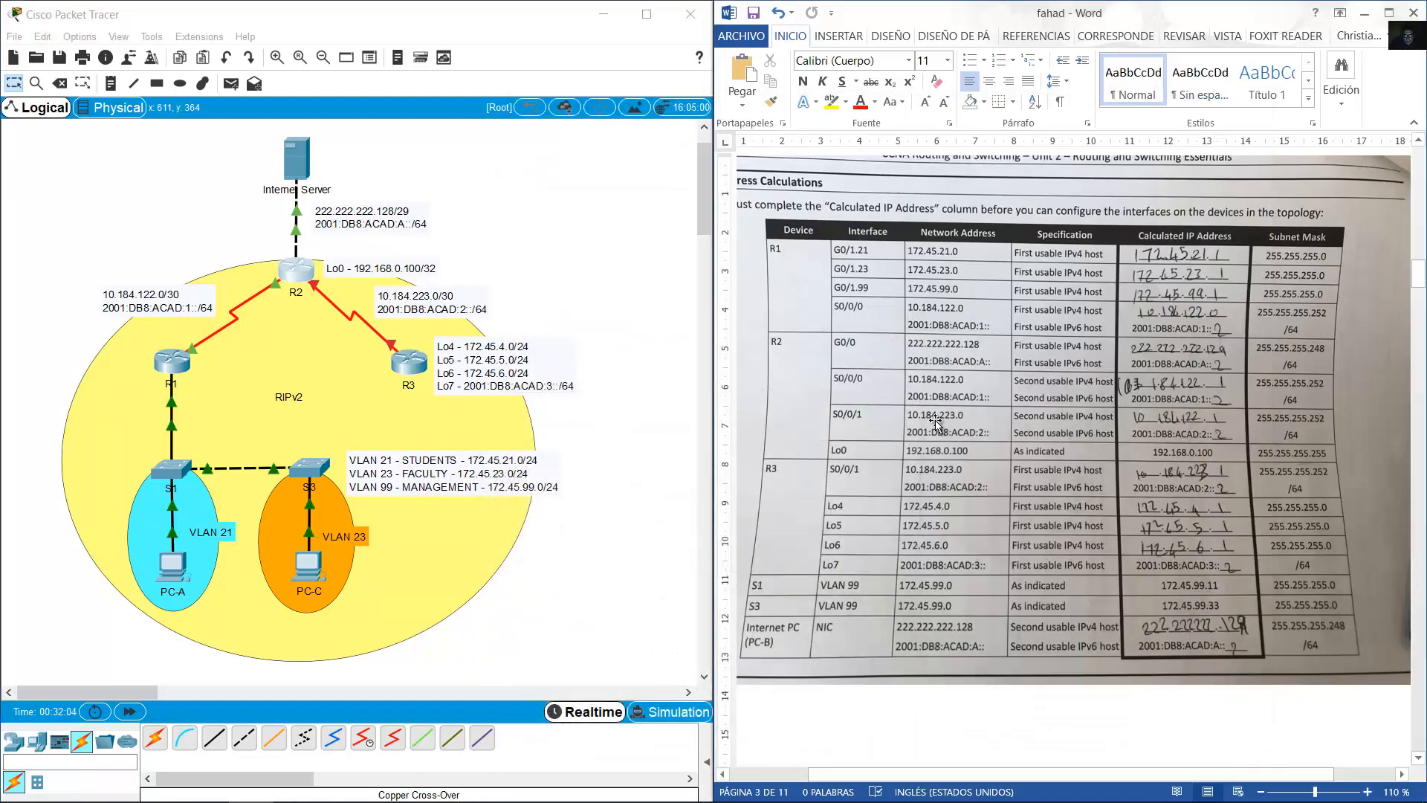
scroll(851, 466, "down", 1)
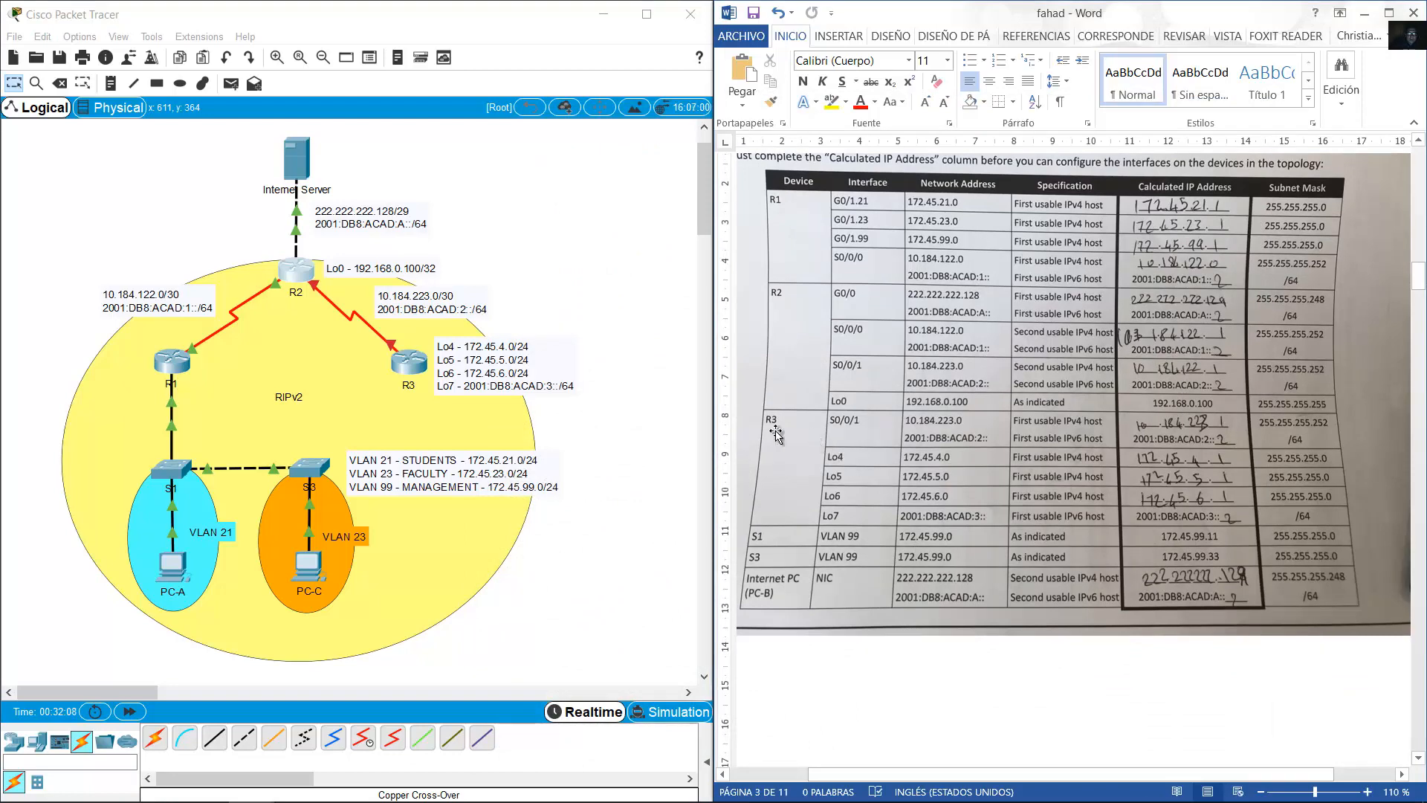
left_click(420, 374)
left_click_drag(655, 180, 792, 57)
left_click(851, 559)
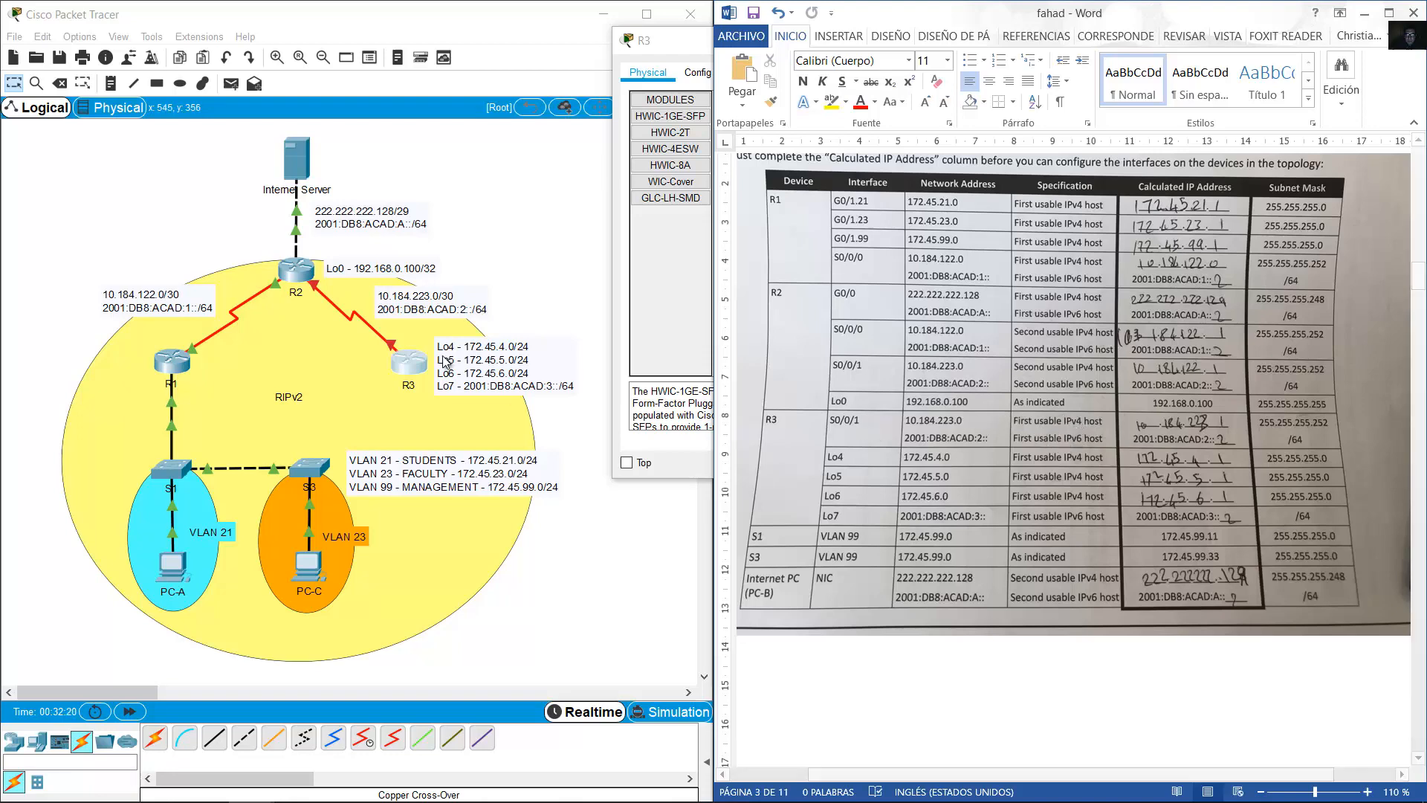
left_click_drag(430, 311, 429, 311)
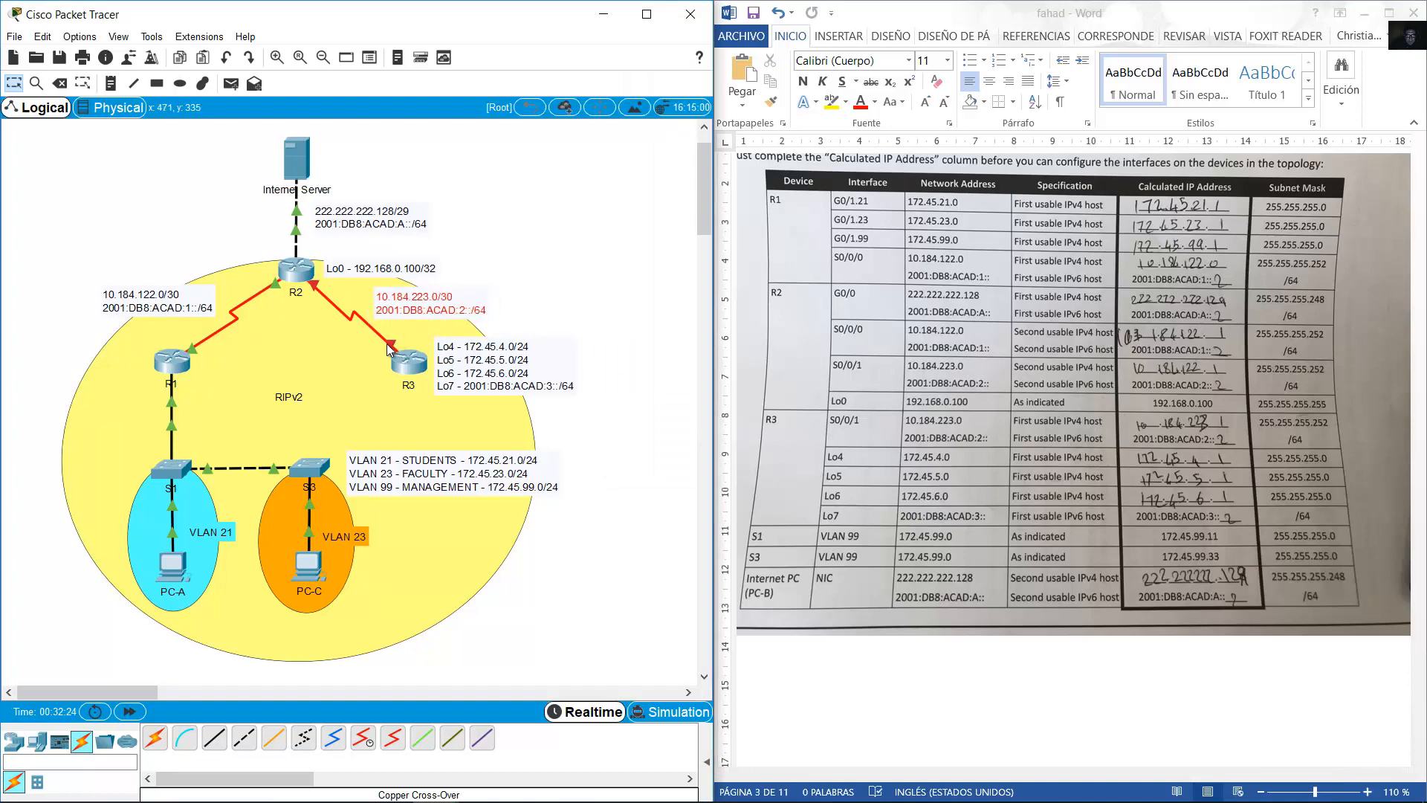
mouse_move(386, 343)
left_click(417, 361)
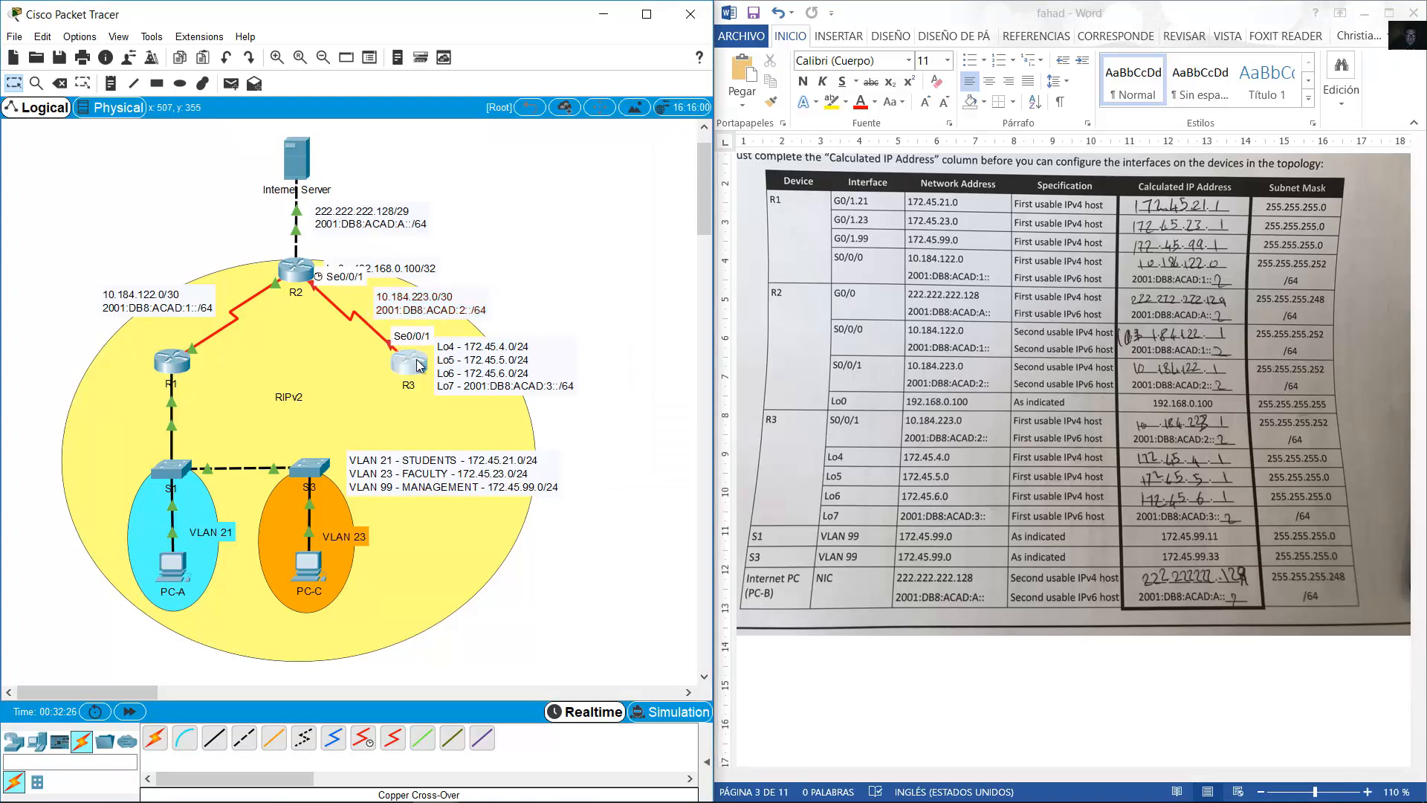
left_click_drag(1162, 484, 1299, 720)
In R3's console, decline initial setup, enter configuration mode and set hostname R3.
left_click(735, 72)
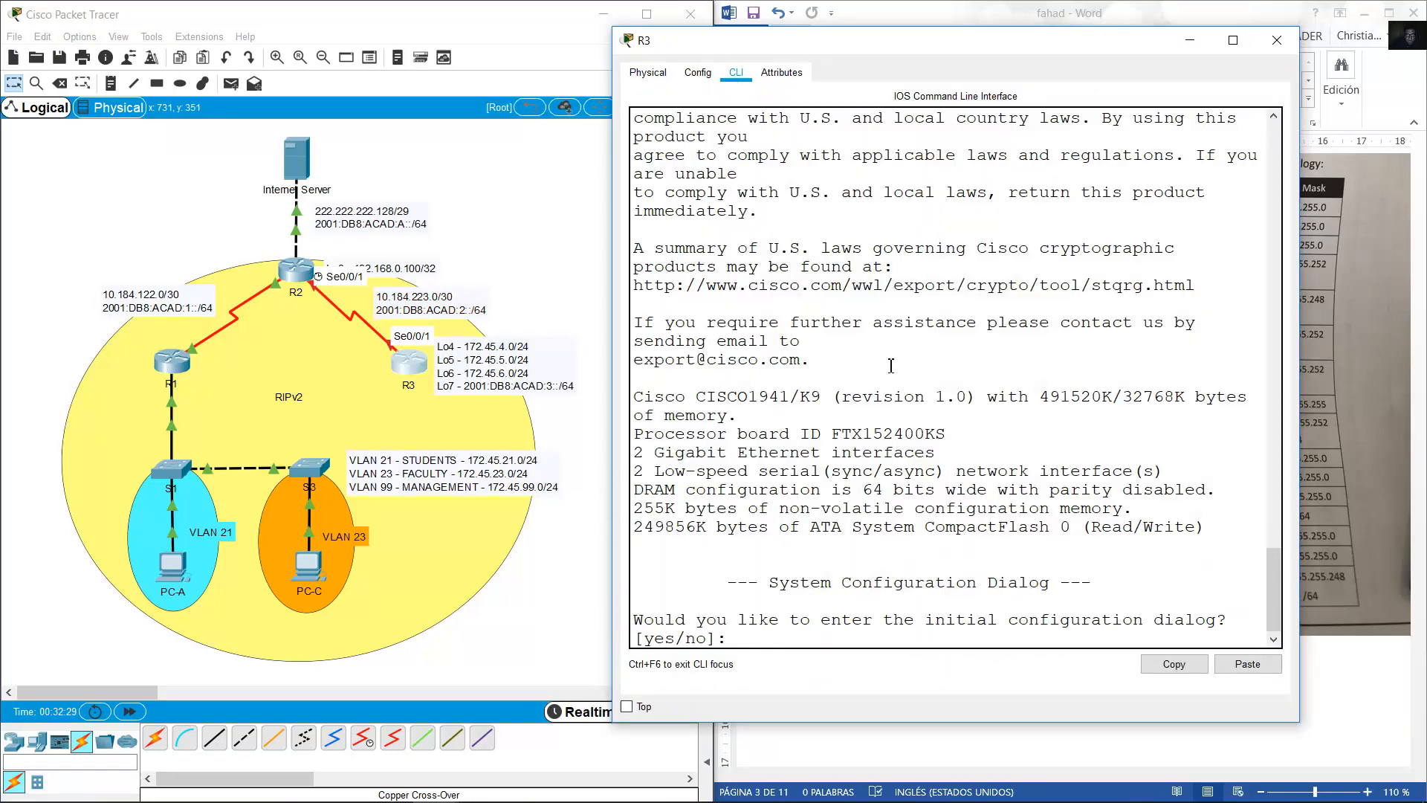
type("no")
key("Return")
key("Return")
type("en")
key("Return")
type("conf")
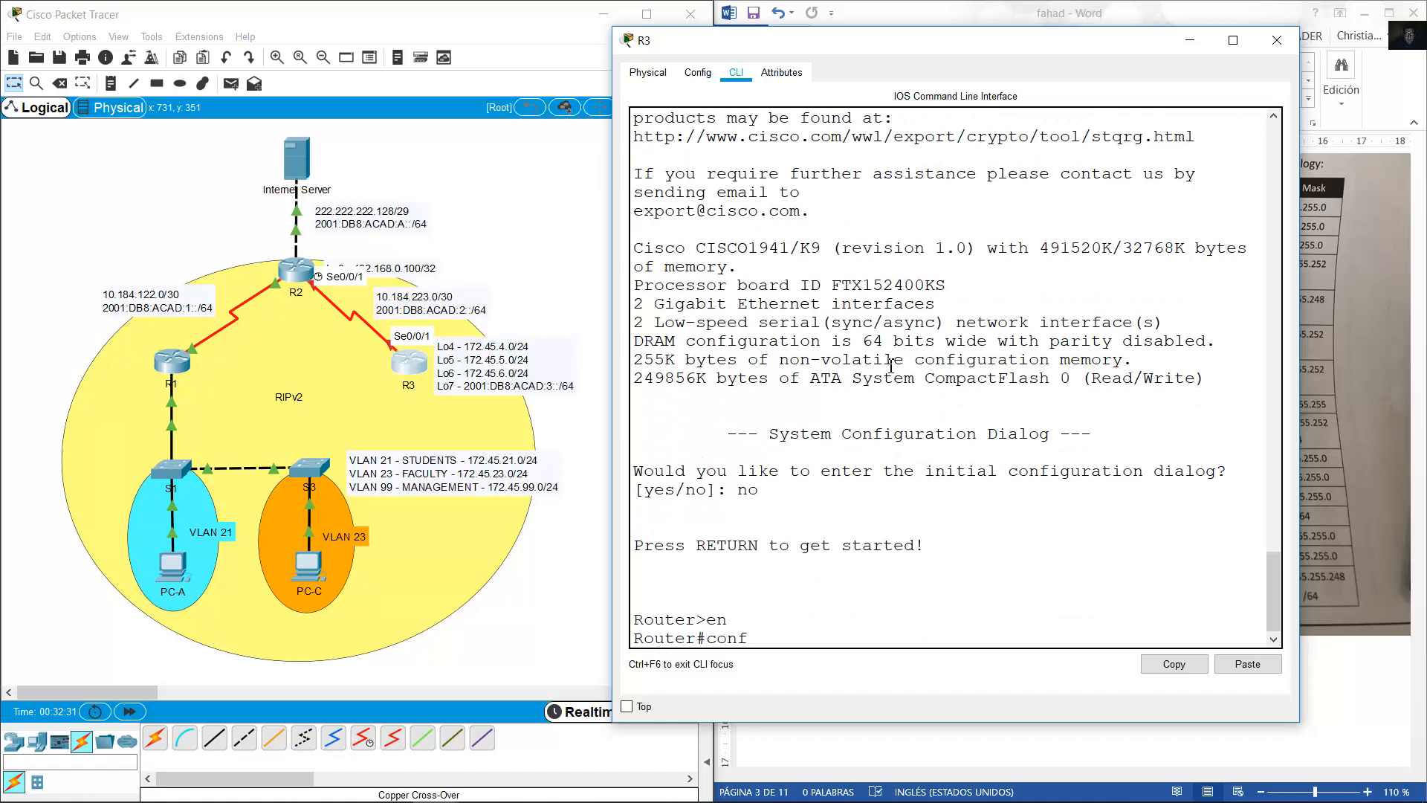
type(" term")
key("Return")
type("hostname ")
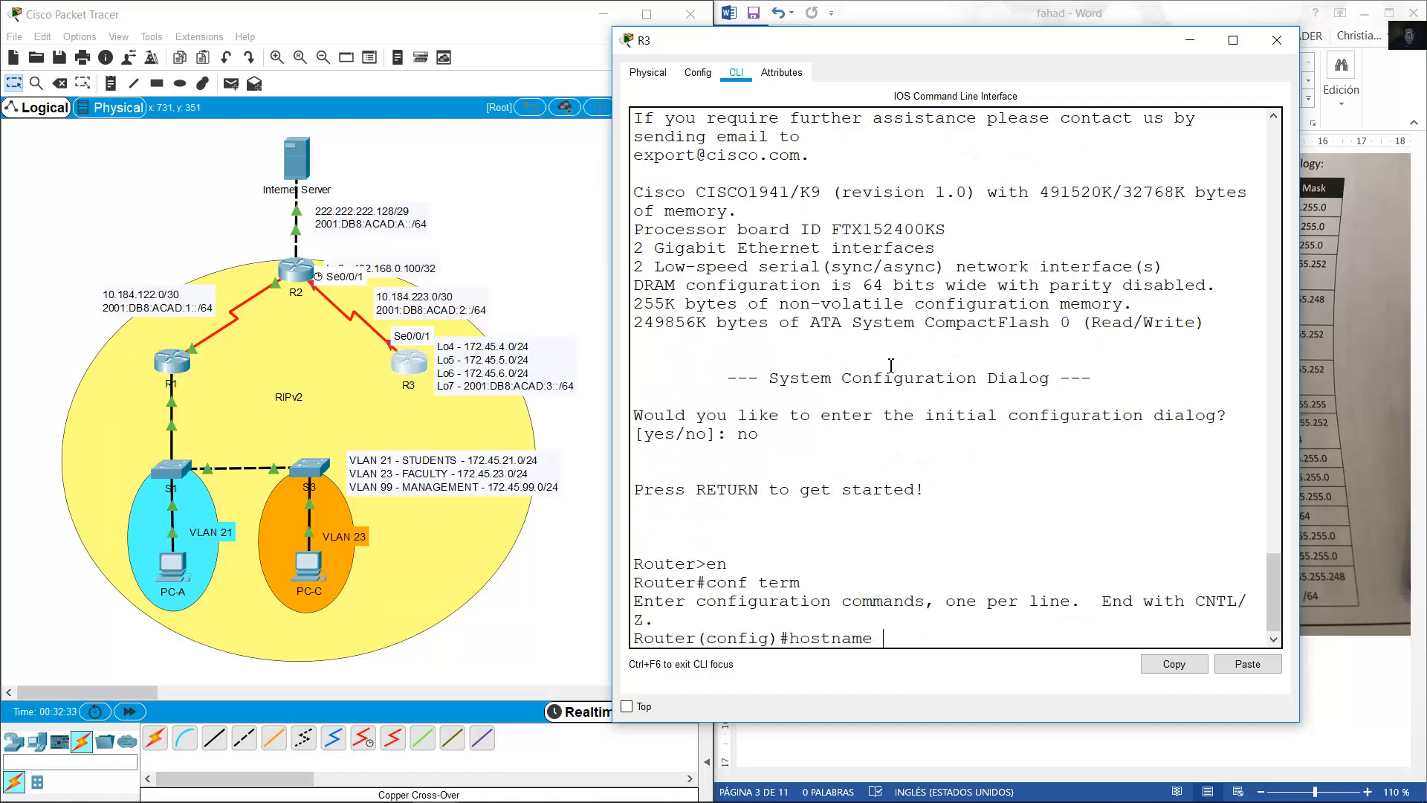
type("R3")
key("Return")
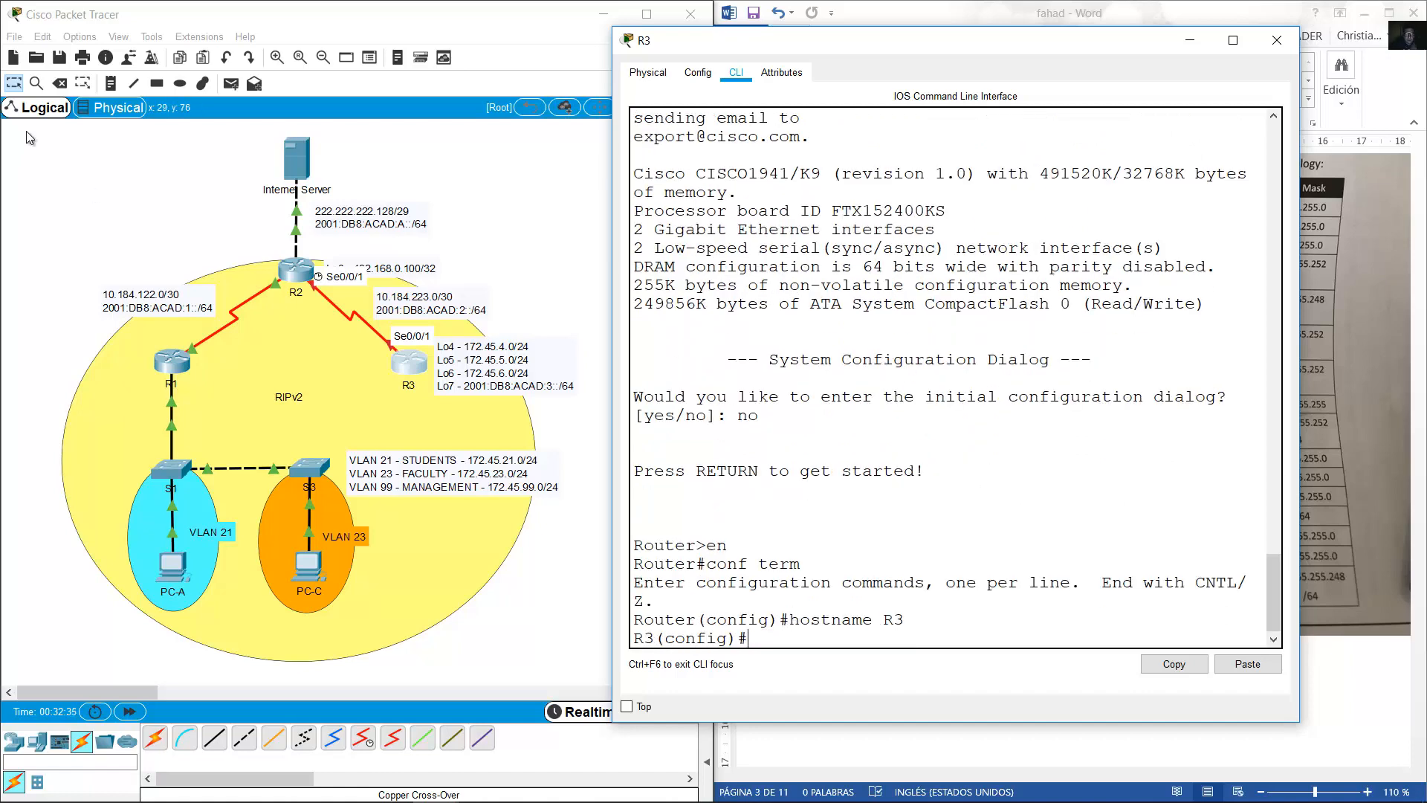
Assign 10.184.223.1 255.255.255.252 to R3's Serial0/0/1.
left_click(293, 277)
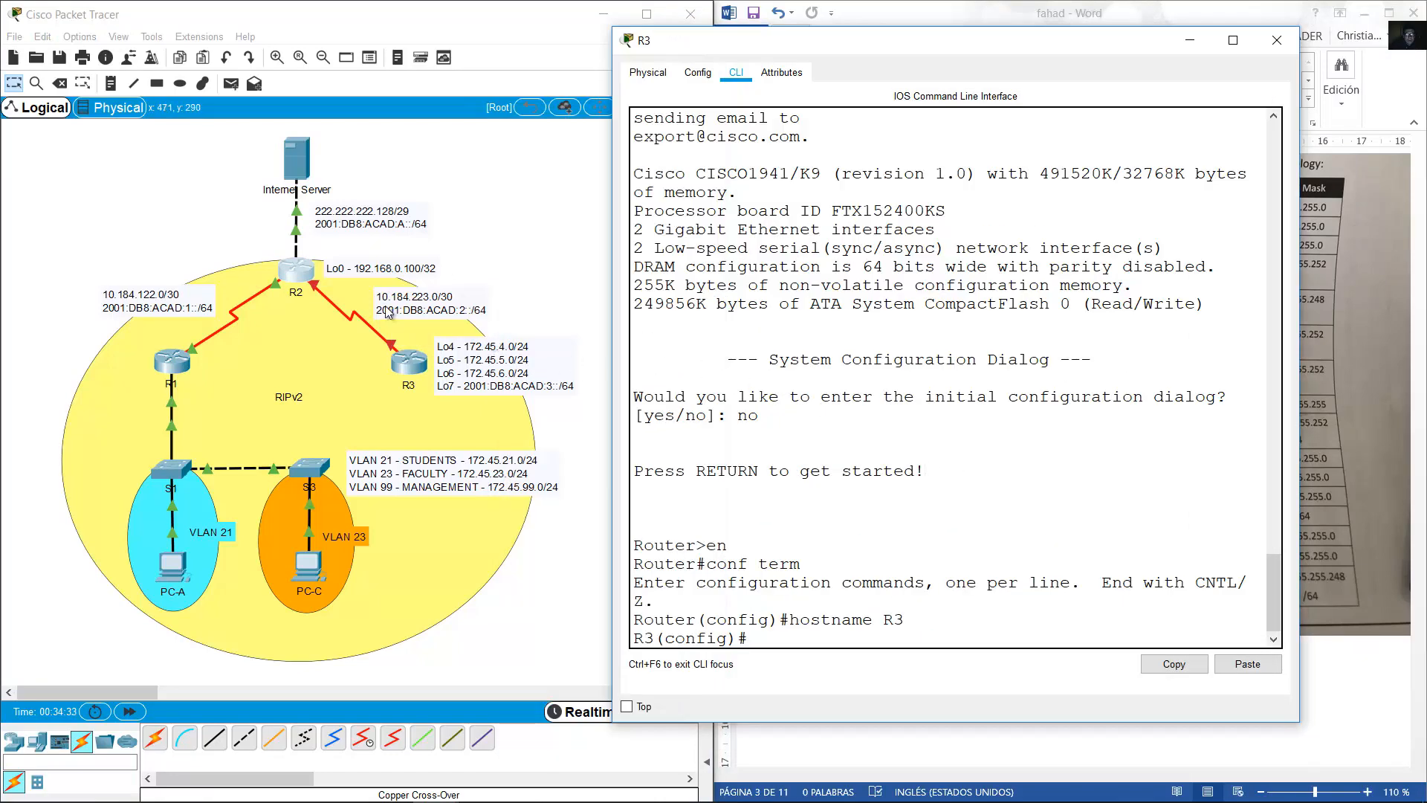
type("int s070")
key("BackSpace")
type("/0/1")
key("Return")
type("i")
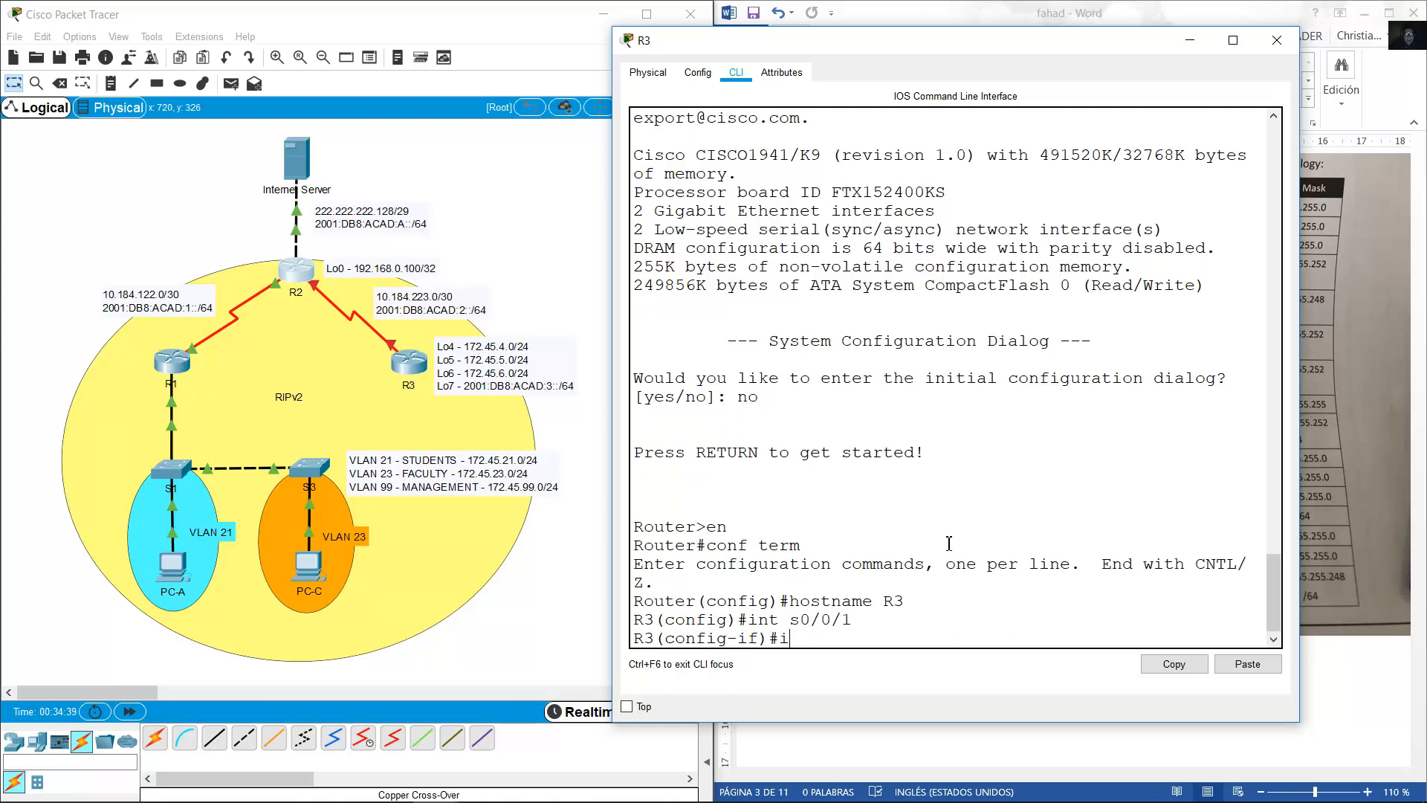
type("p address 10.184.223.")
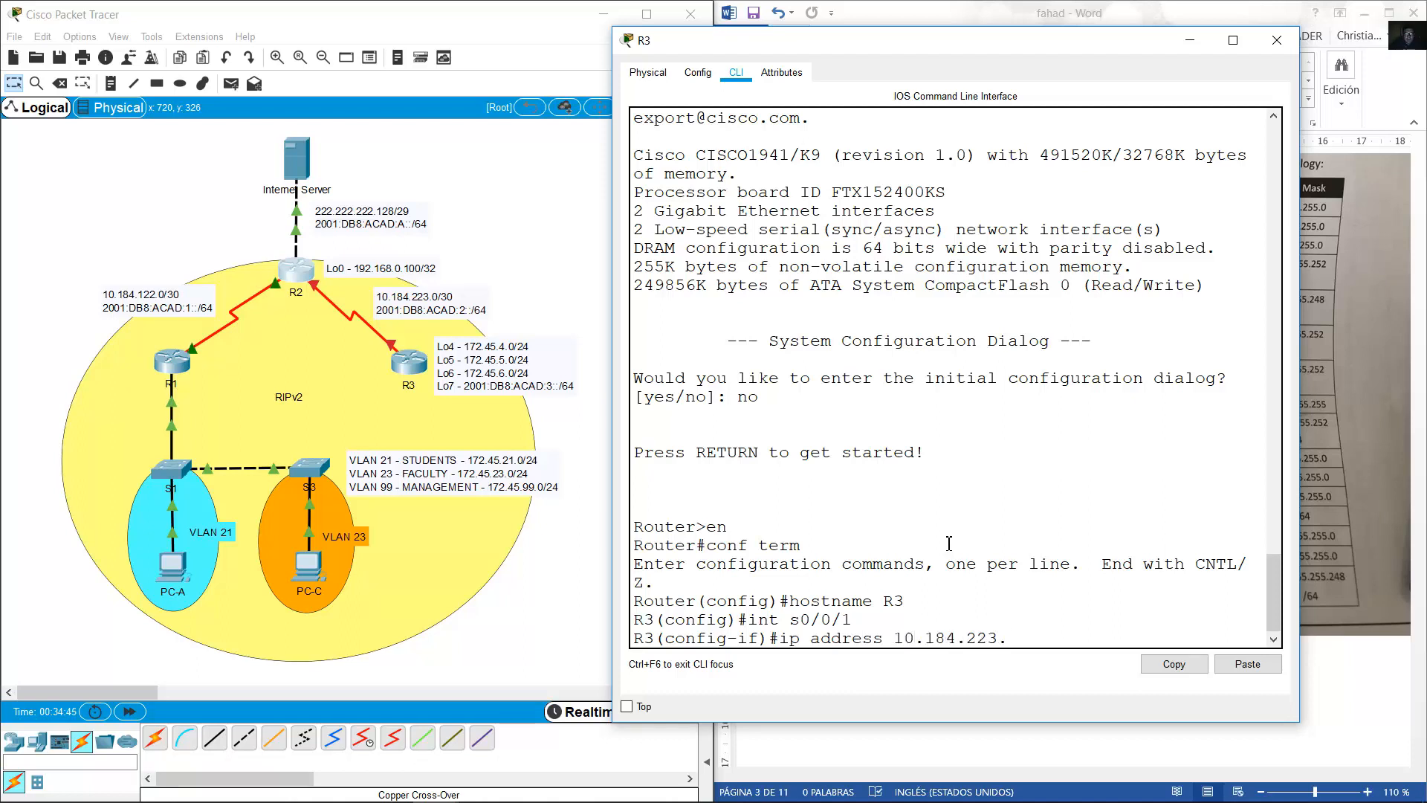
type("1 255.255.255.252")
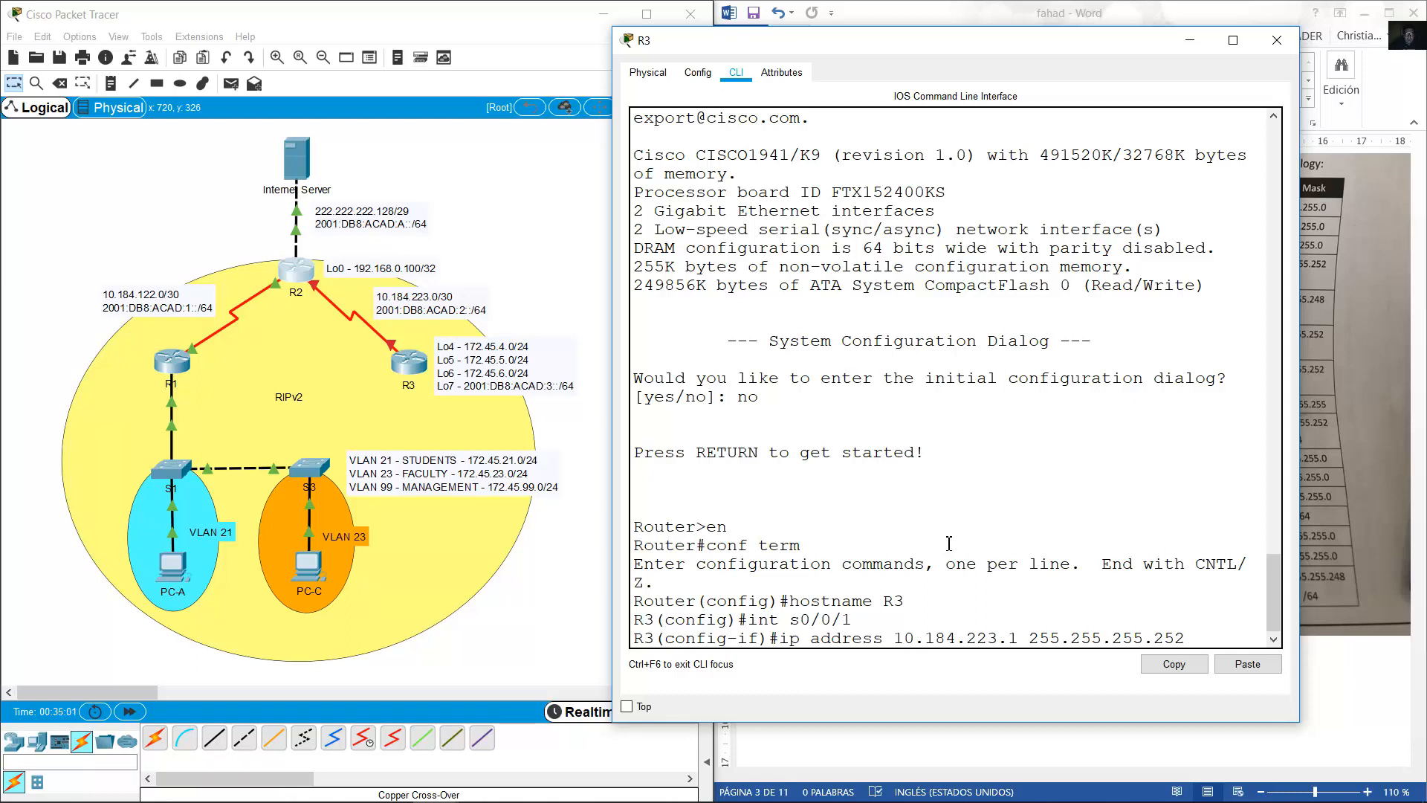
key("Return")
Add IPv6 2001:DB8:ACAD:2::1/64 to Serial0/0/1 and enable the interface.
type("ipv6 address")
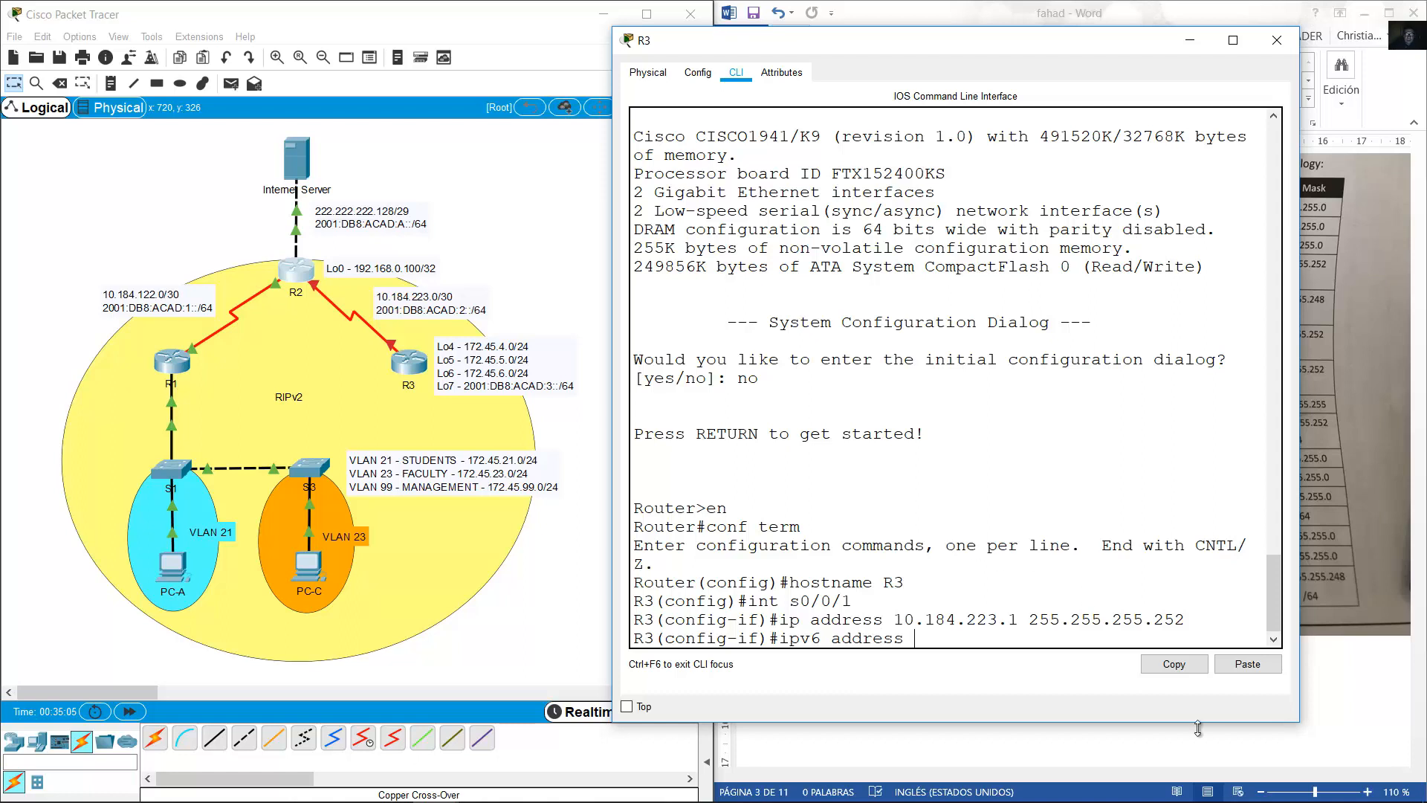
left_click(1242, 663)
type("2::1/6")
type("4")
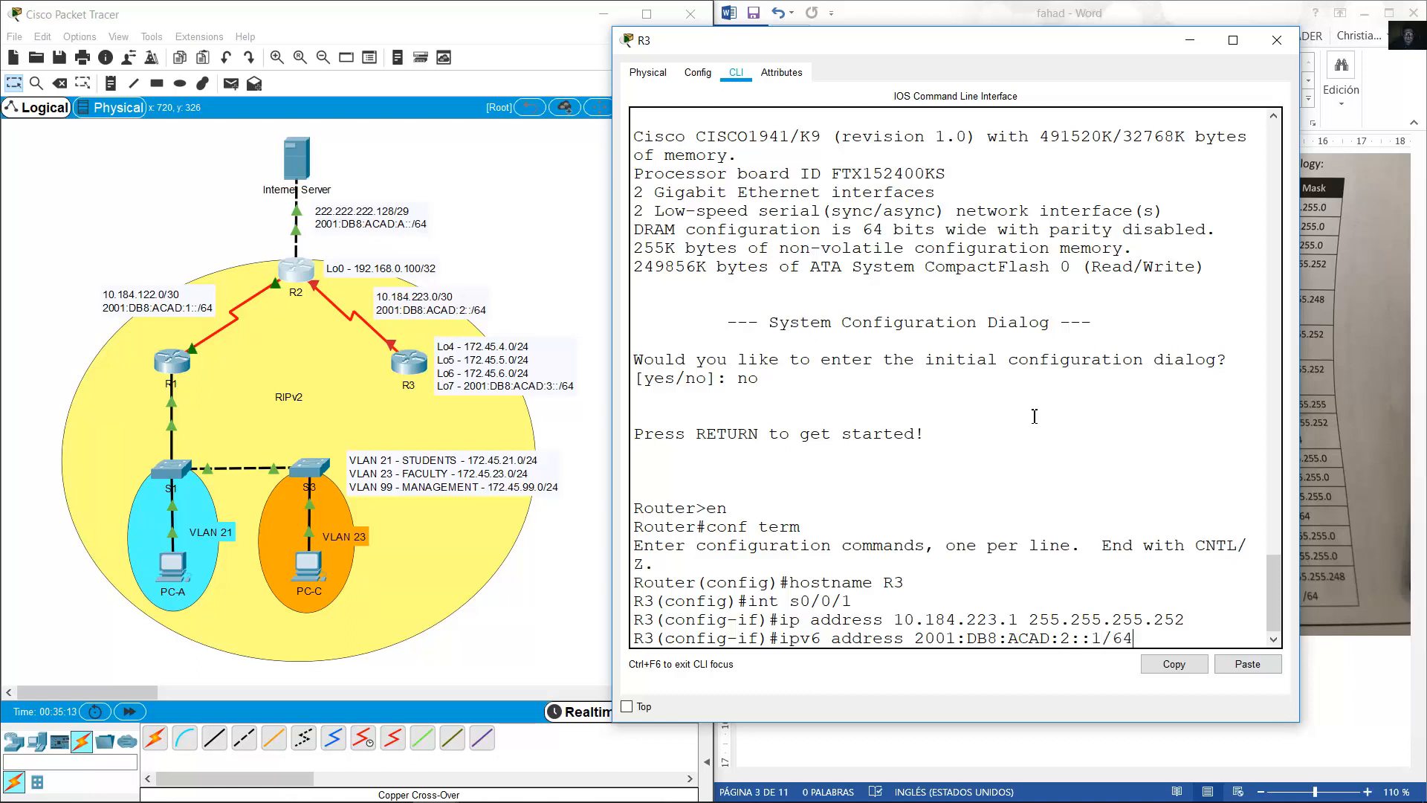
key("Return")
type("no shutdown")
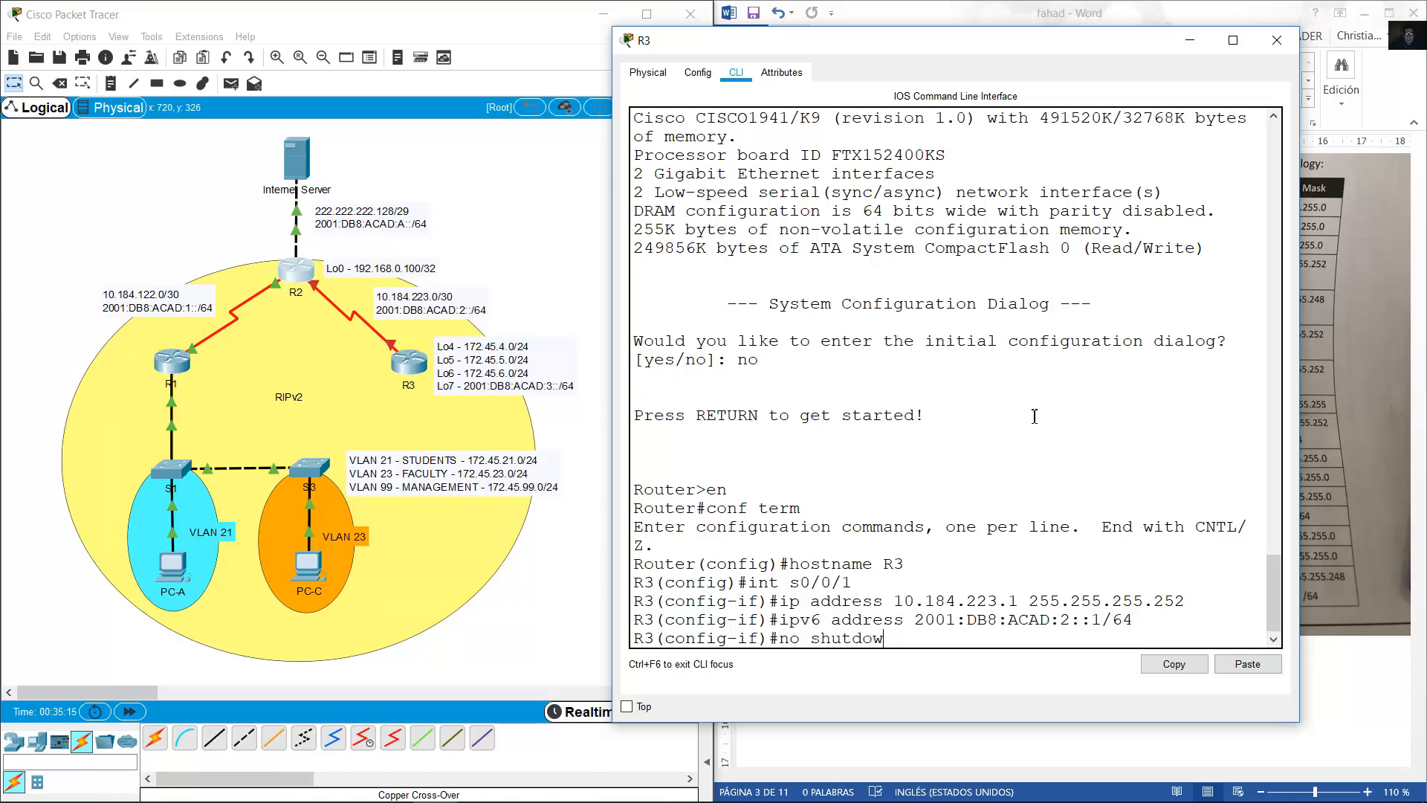
key("Return")
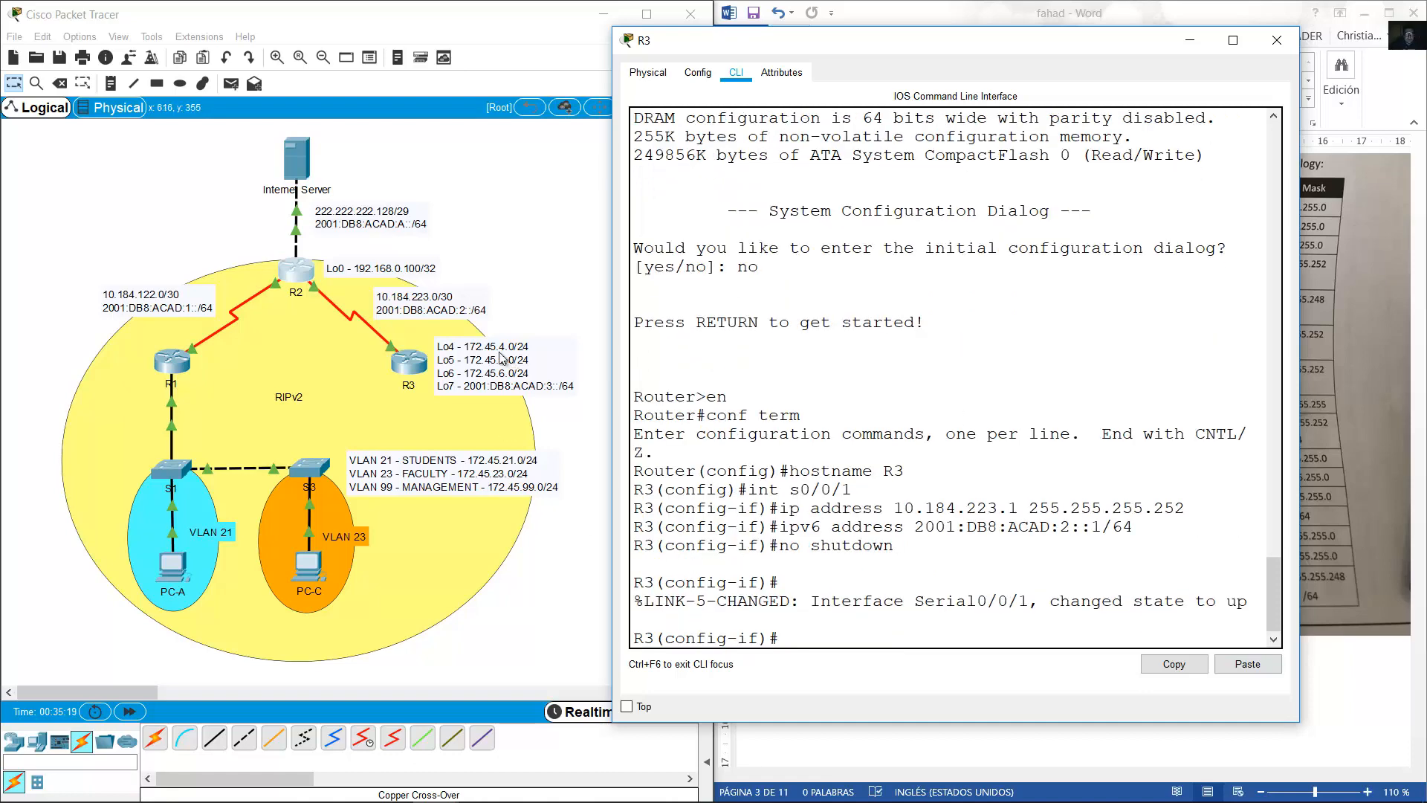
left_click(929, 6)
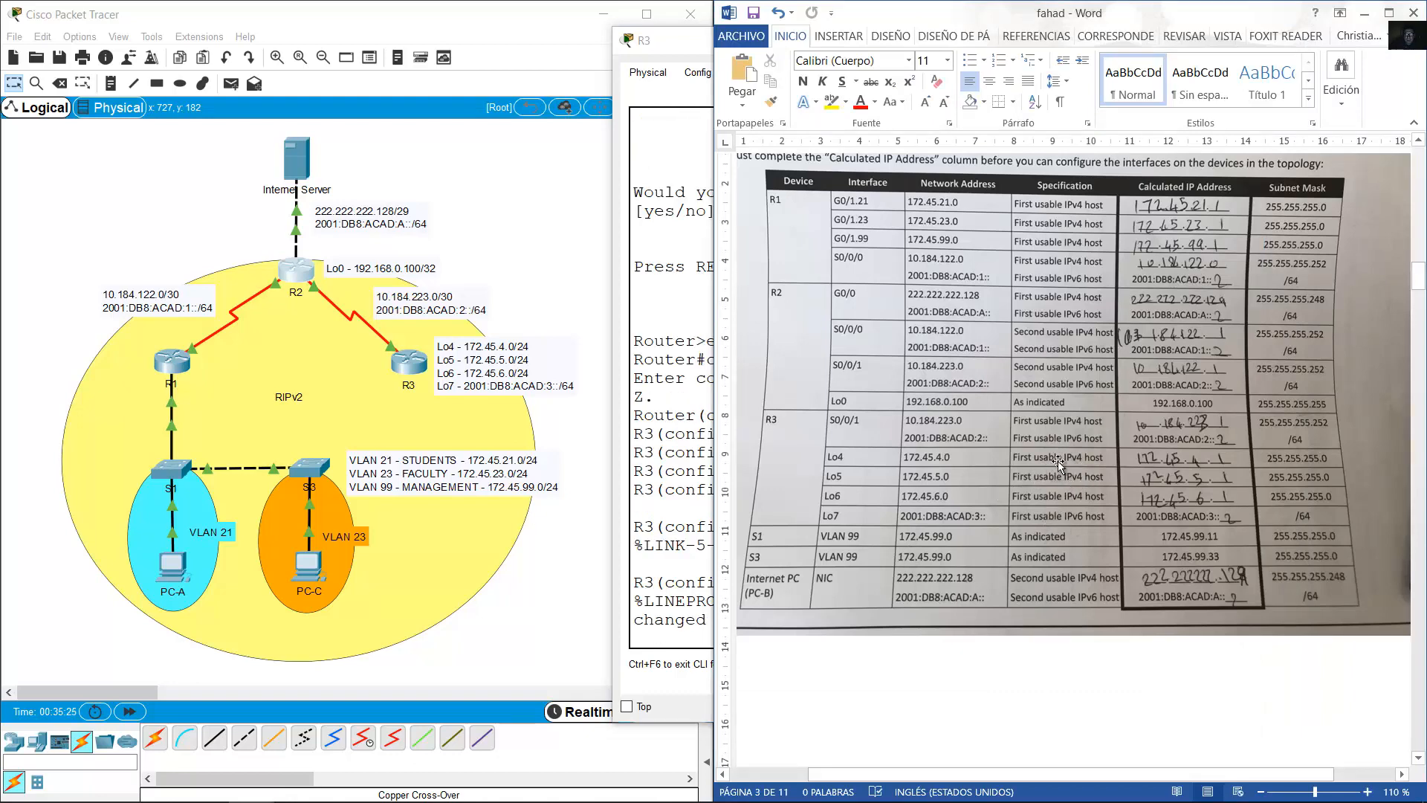
On R3, create Loopback4 with IP address 172.45.4.1 255.255.255.0.
left_click(697, 368)
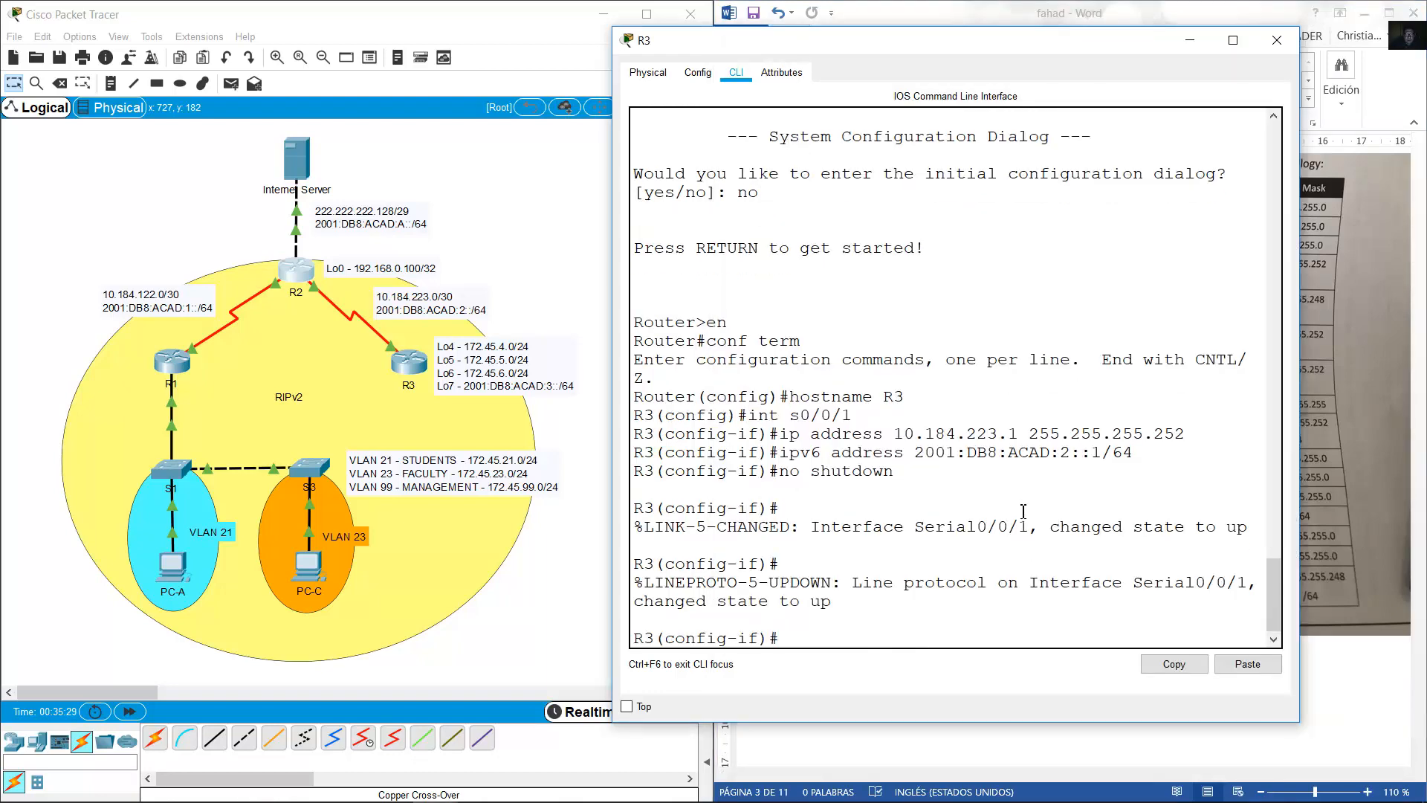
type("int loopback 4")
key("Return")
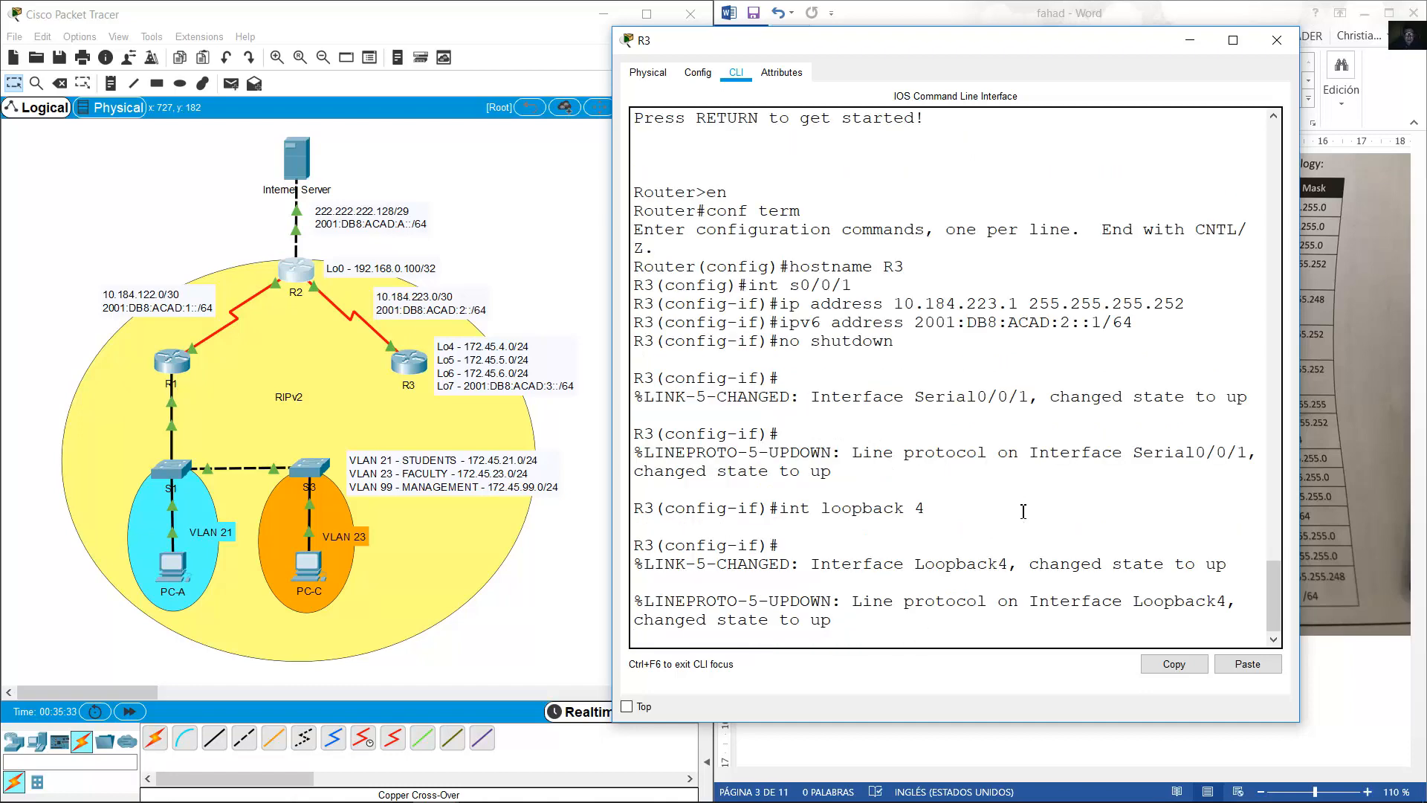
type("ip address 172.45.")
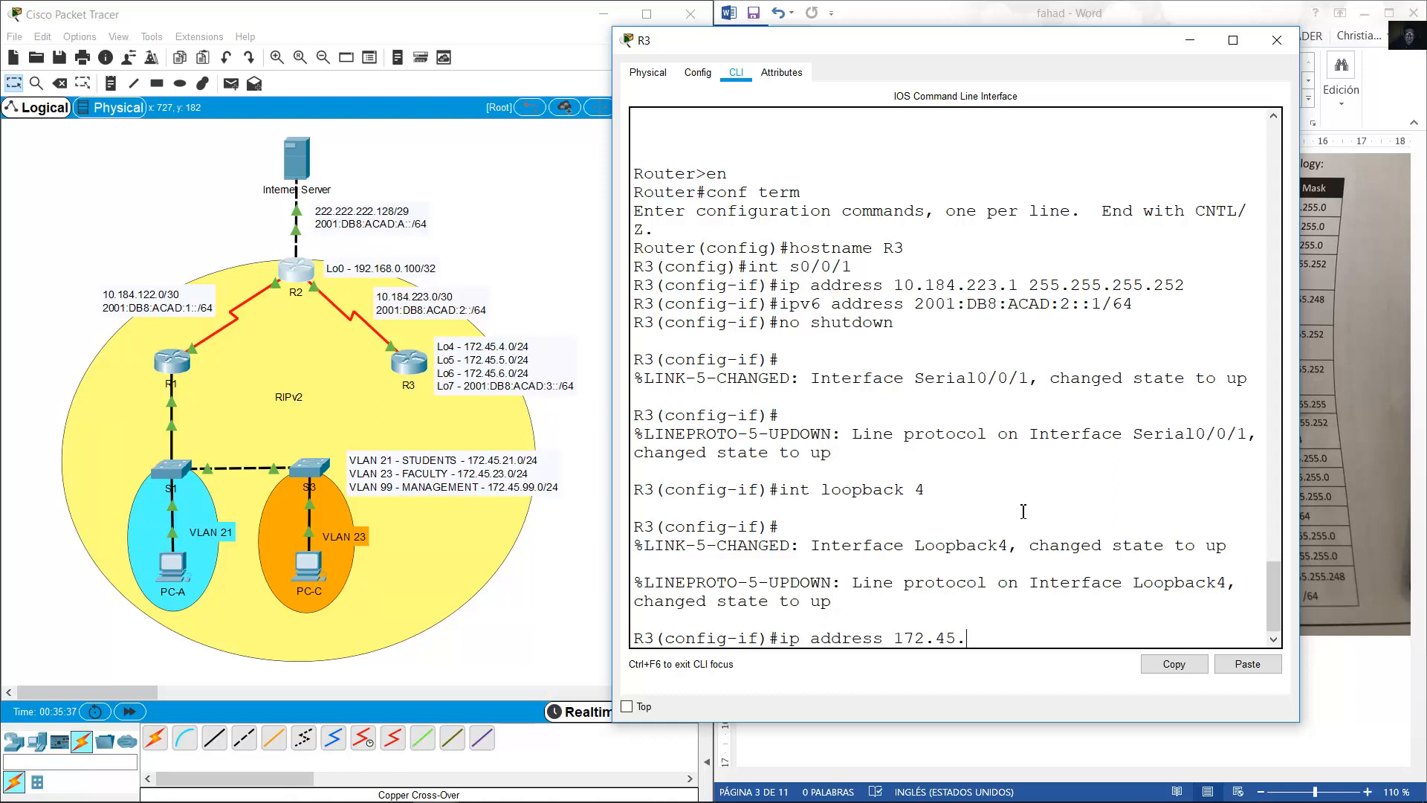
type("4.01 255.255.255.0")
key("Return")
Add Loopback5 at 172.45.5.1/24 and Loopback6 at 172.45.6.1/24 by reusing command history.
key("Up")
key("Up")
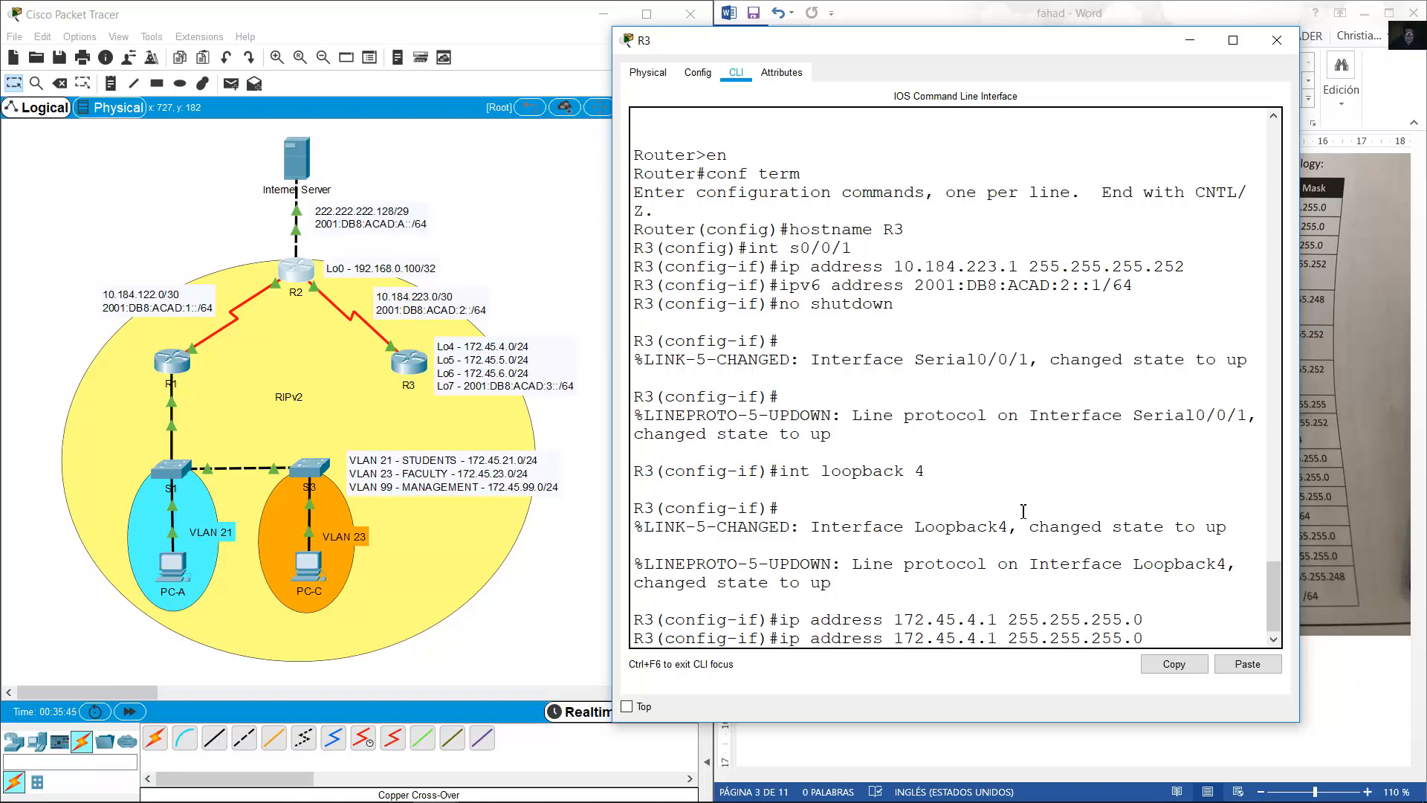
type("5")
key("Return")
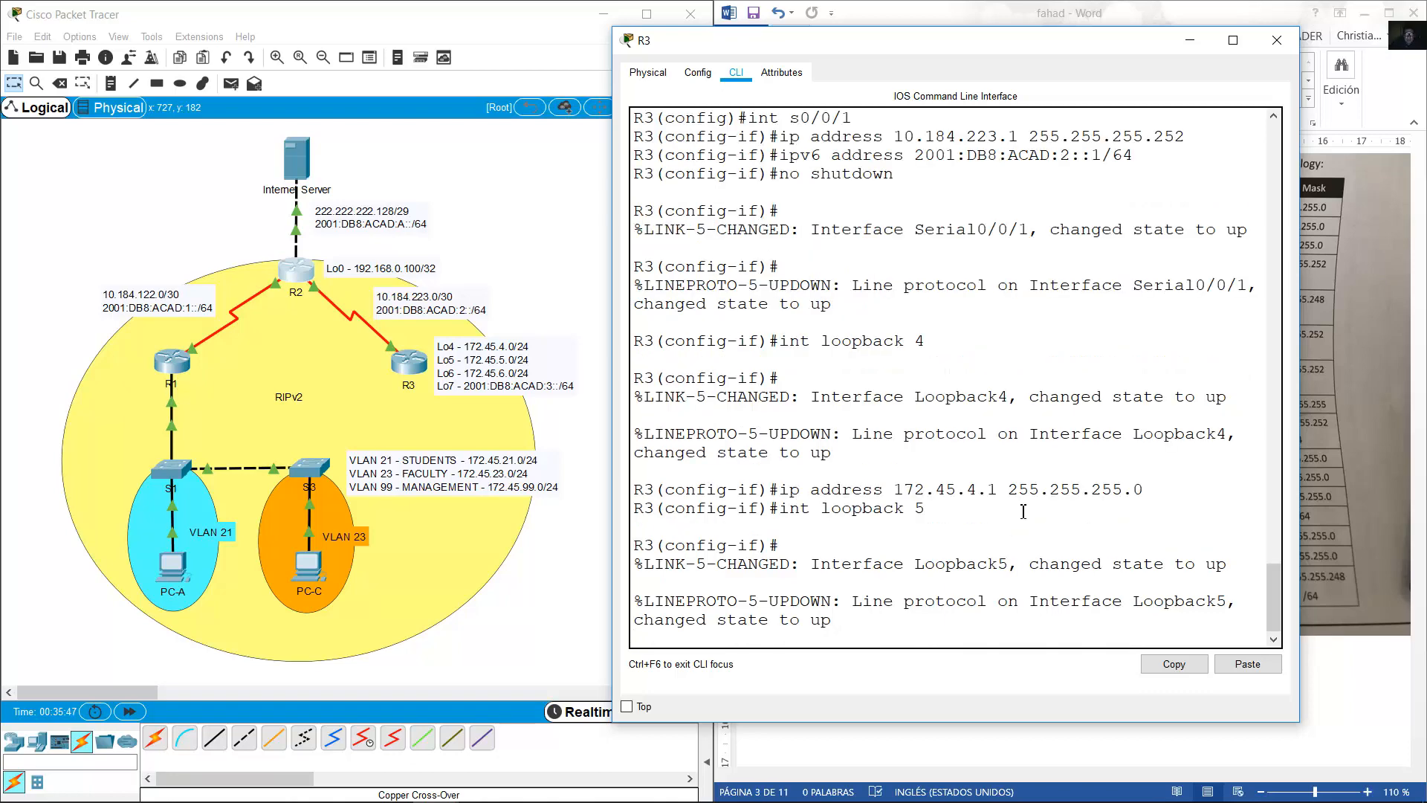
key("Up")
key("Up")
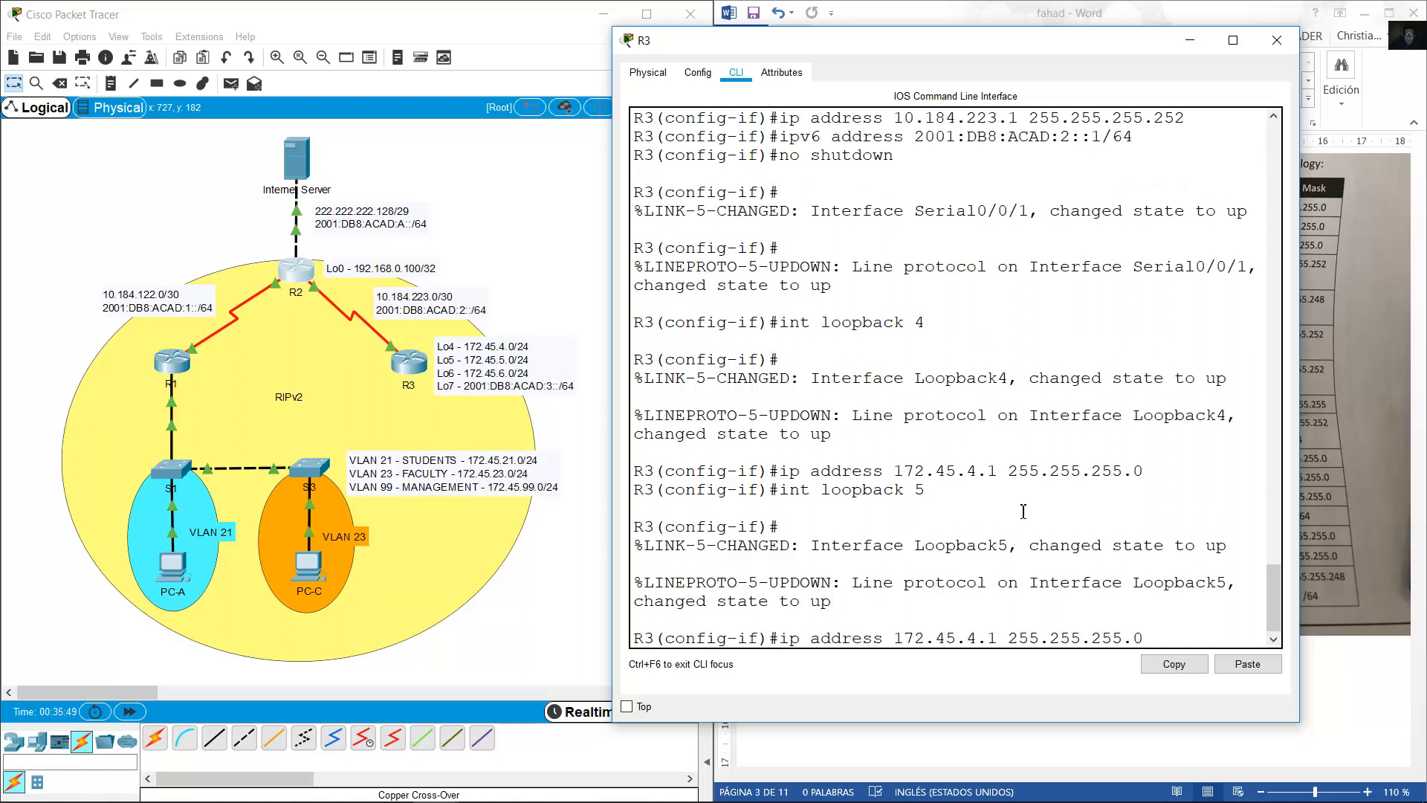
key("Return")
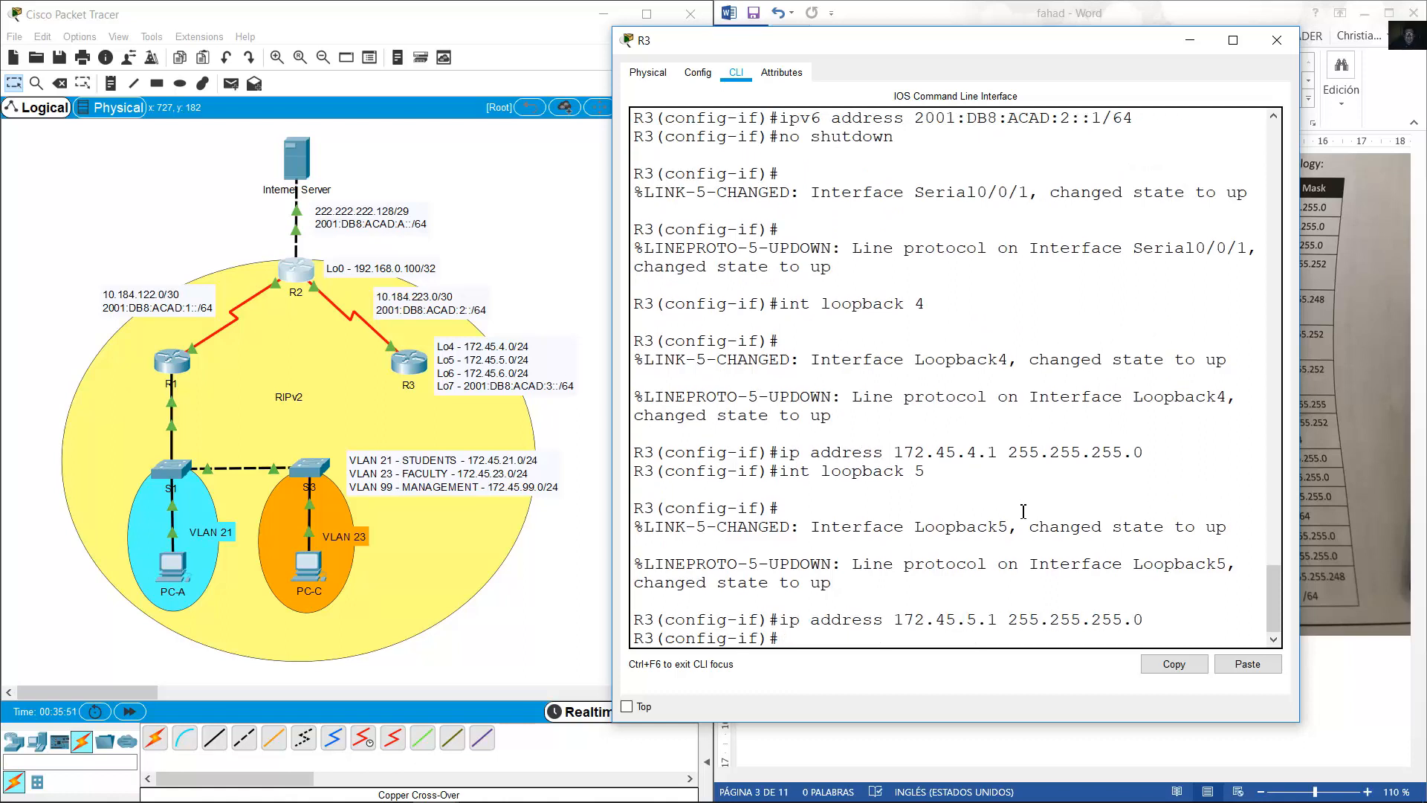
key("Up")
key("Up")
type("6")
key("Return")
key("Up")
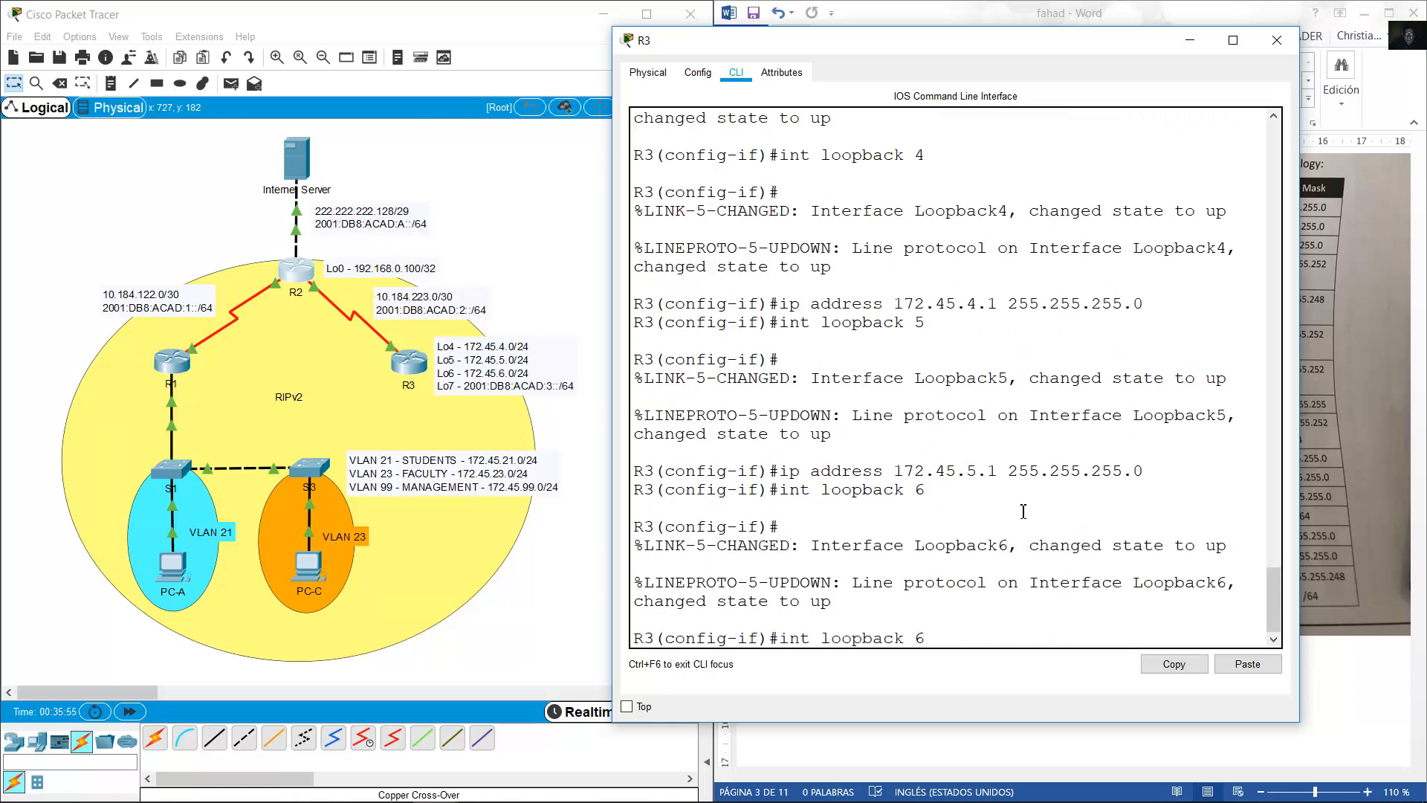
key("Up")
key("Left")
key("Left")
key("Left")
key("Left")
key("Left")
key("Left")
key("Left")
key("Left")
key("Left")
key("Left")
key("Left")
key("Left")
key("Left")
key("Left")
key("Left")
key("Left")
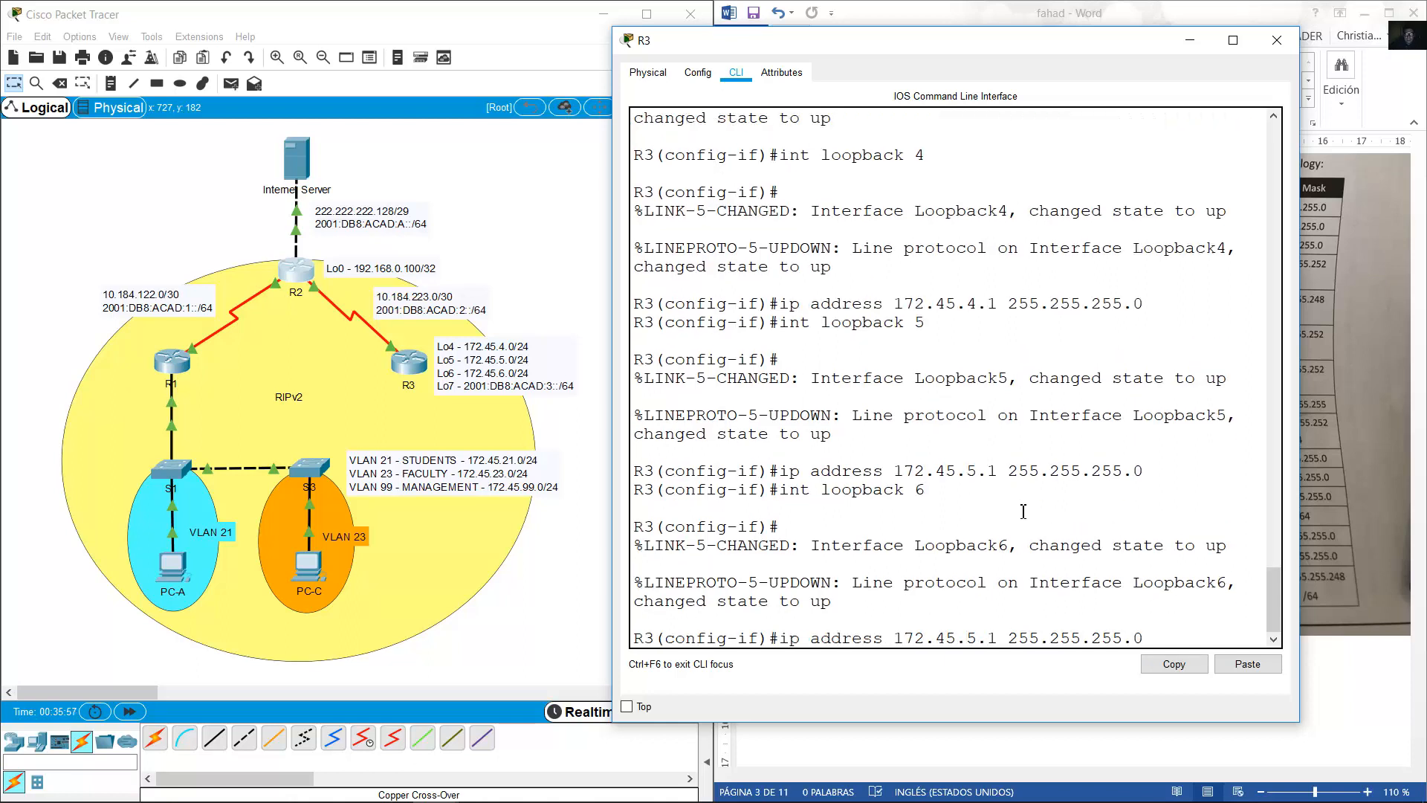
key("BackSpace")
type("6")
key("Return")
Create Loopback7 and assign it IPv6 address 2001:DB8:ACAD:3::1/64.
key("Up")
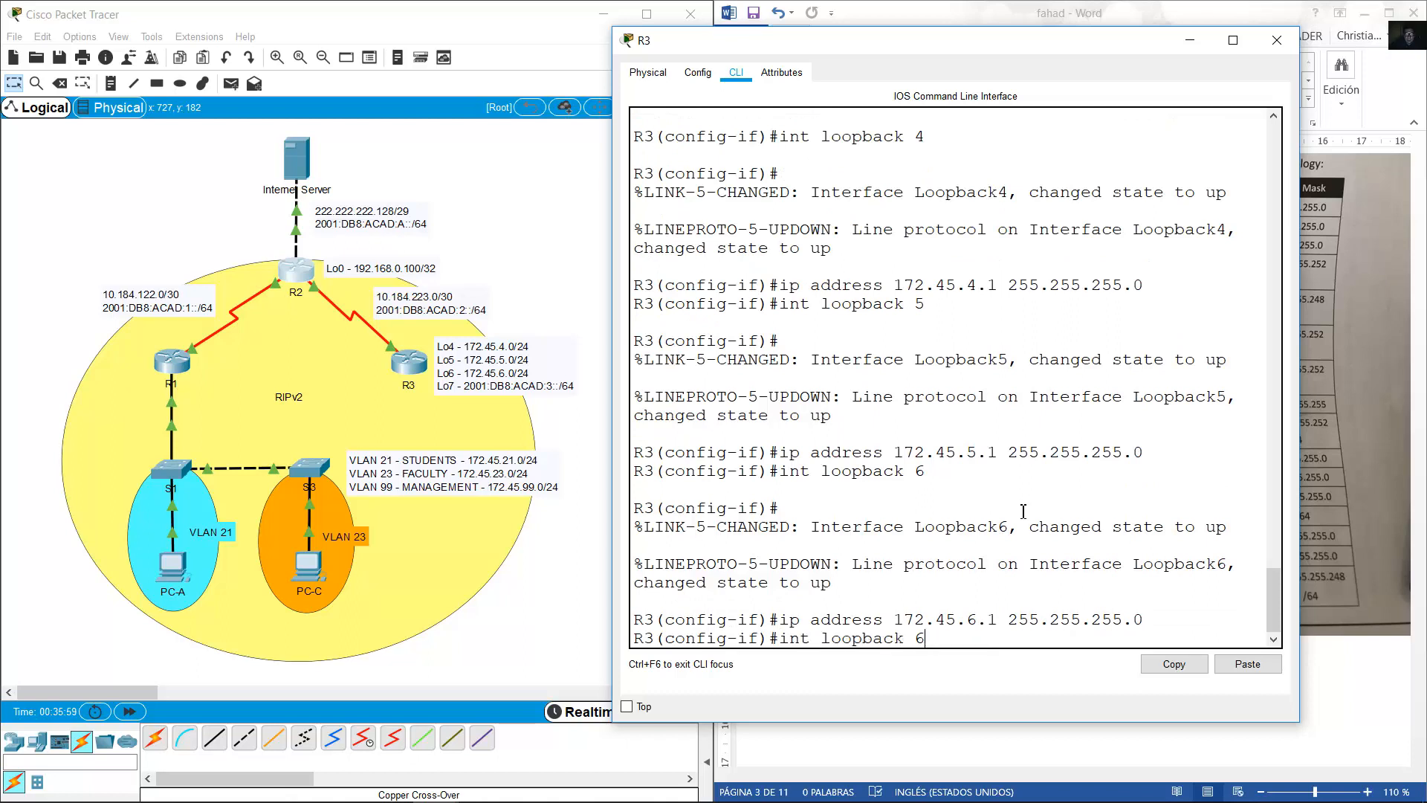
key("Up")
key("Down")
key("BackSpace")
type("7")
key("Return")
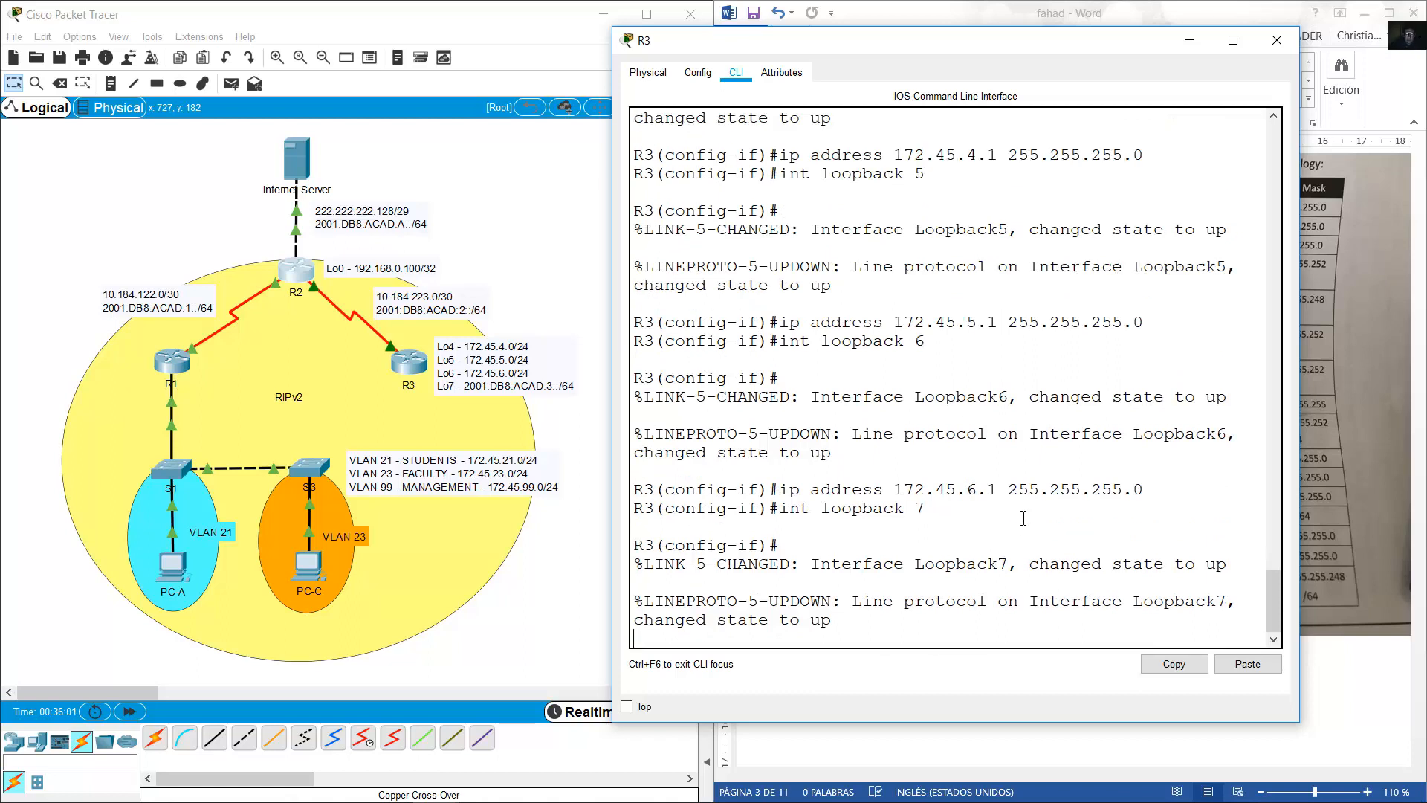
type("ipv6 address")
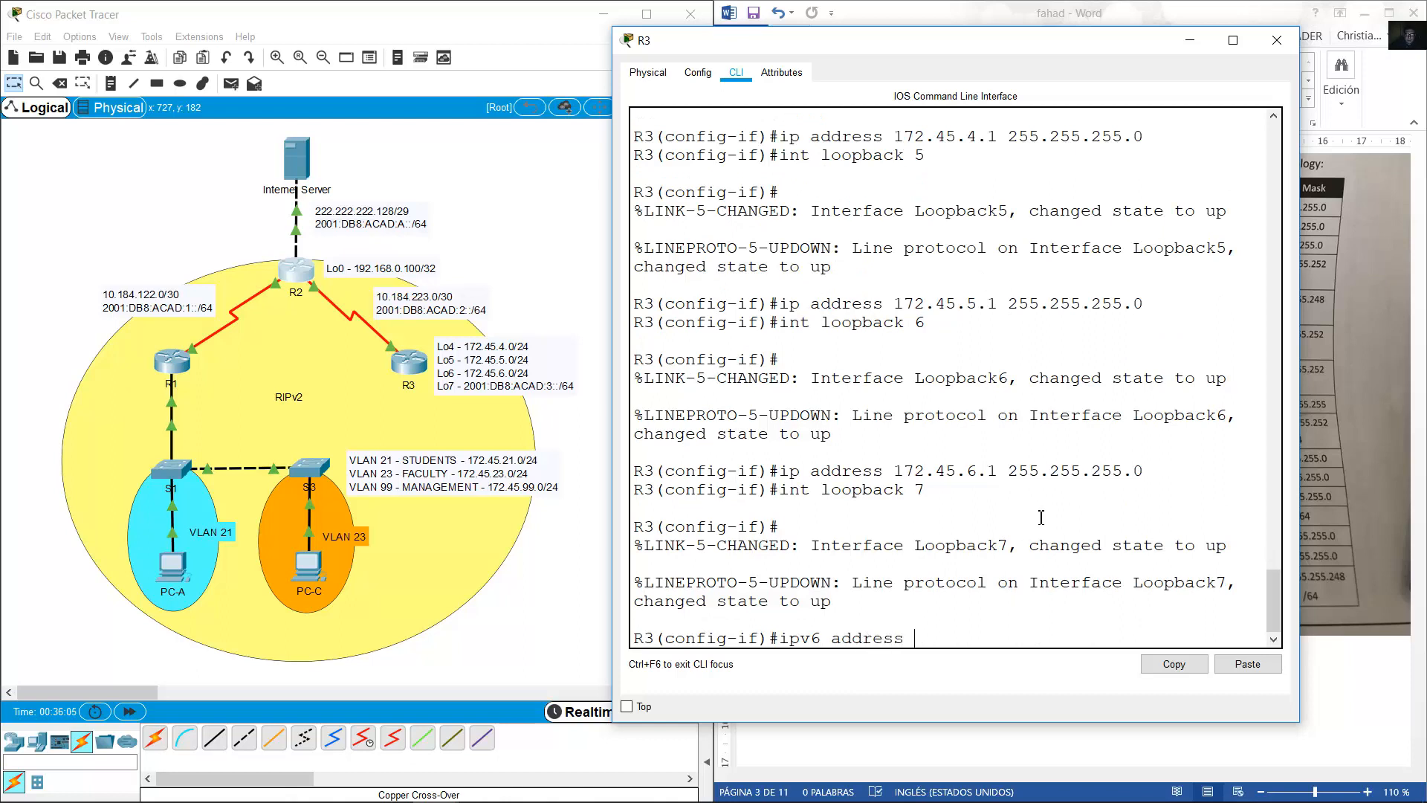
left_click(1241, 667)
type("3::1")
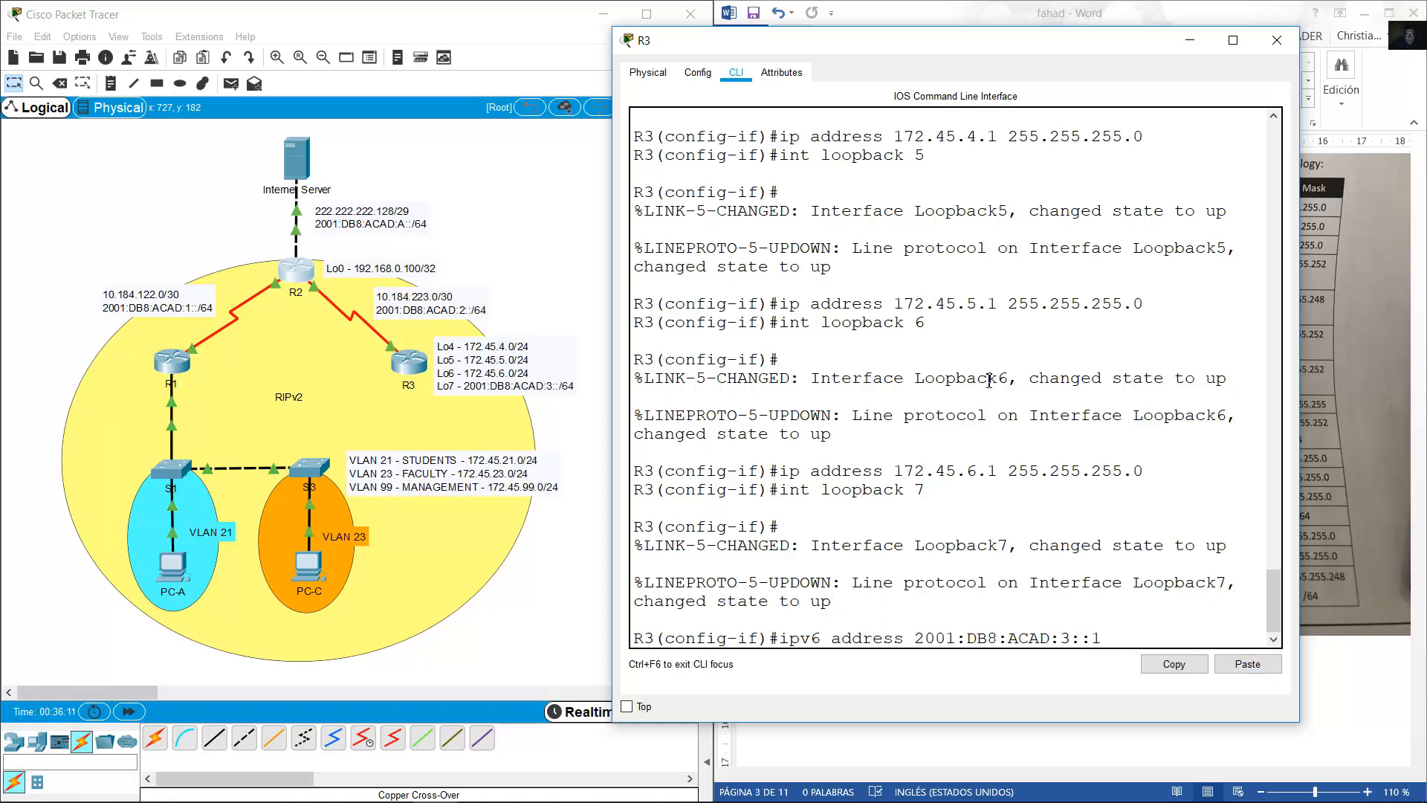
type("/64")
key("Return")
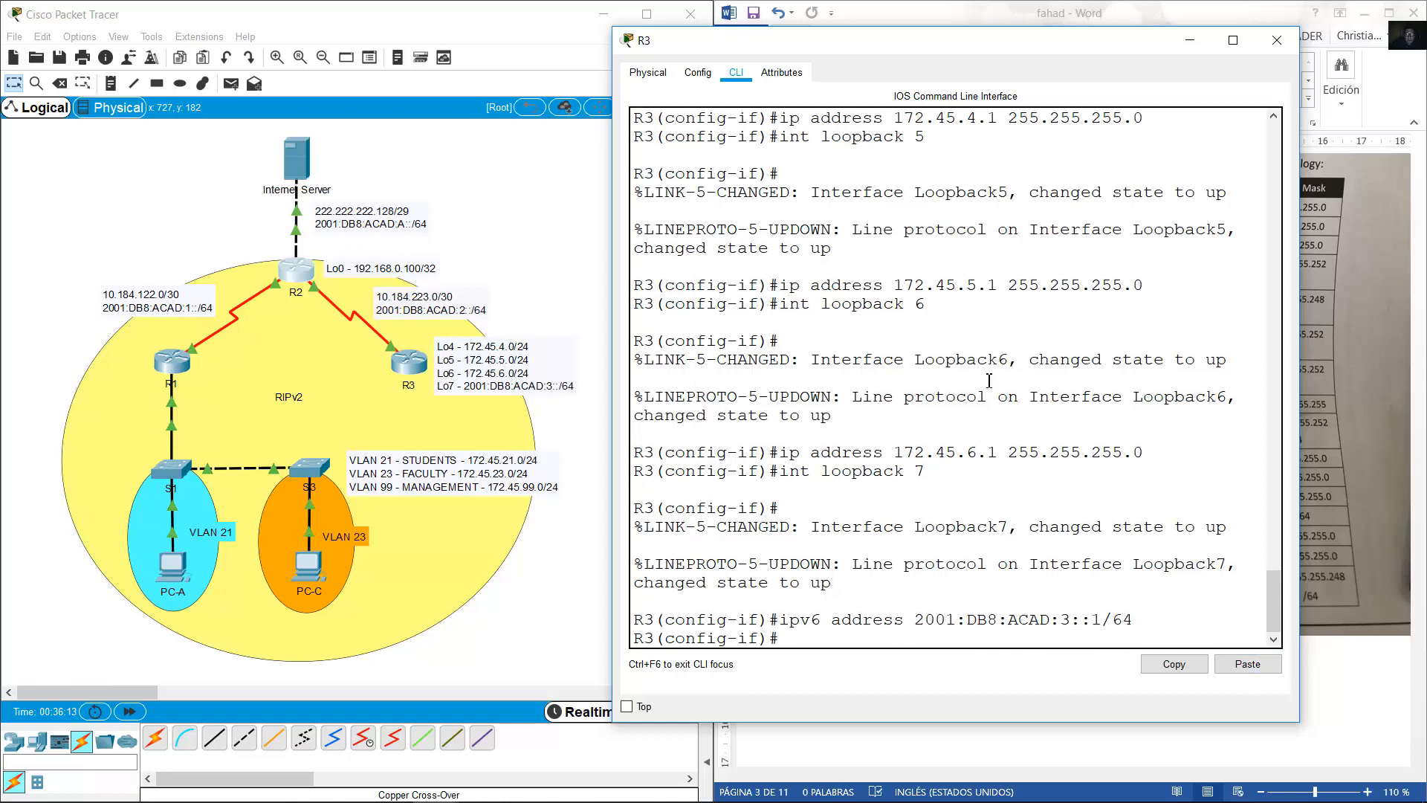
left_click_drag(852, 591, 635, 564)
left_click(871, 638)
Exit the interface and enable ipv6 unicast-routing on R3.
type("exit")
key("Return")
type("ipv6 unicast")
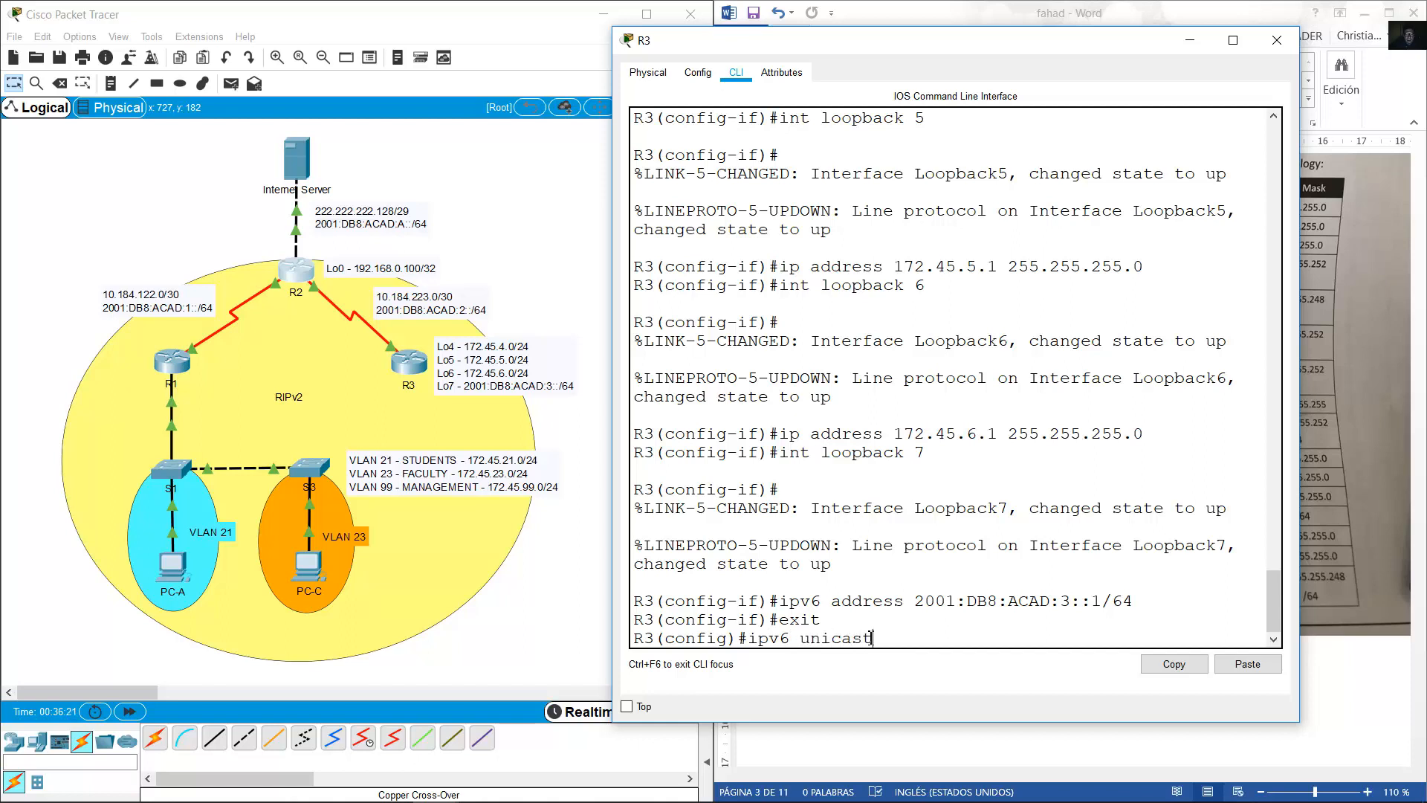
type("-routing")
key("Return")
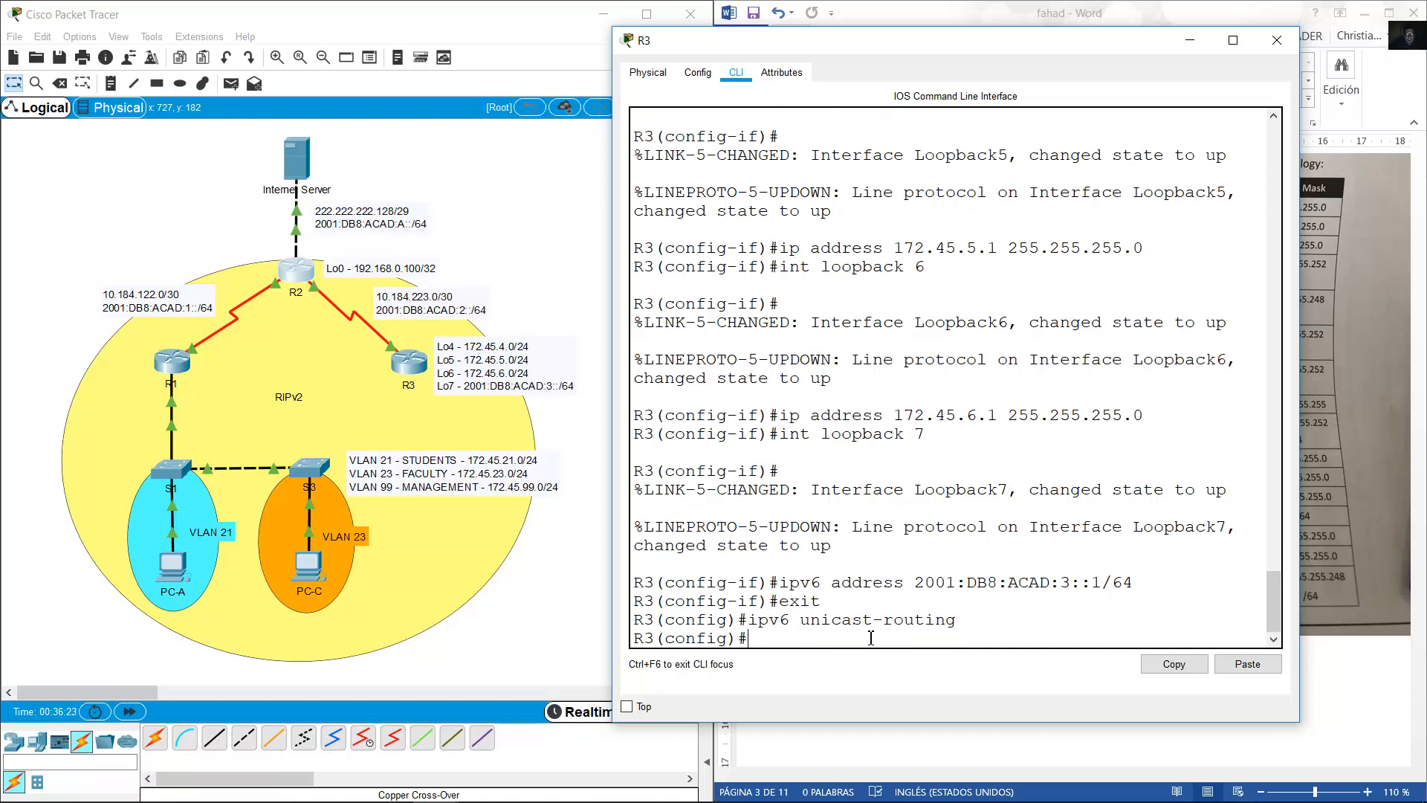
Minimize R3's window and open switch S1's command line.
left_click(1189, 40)
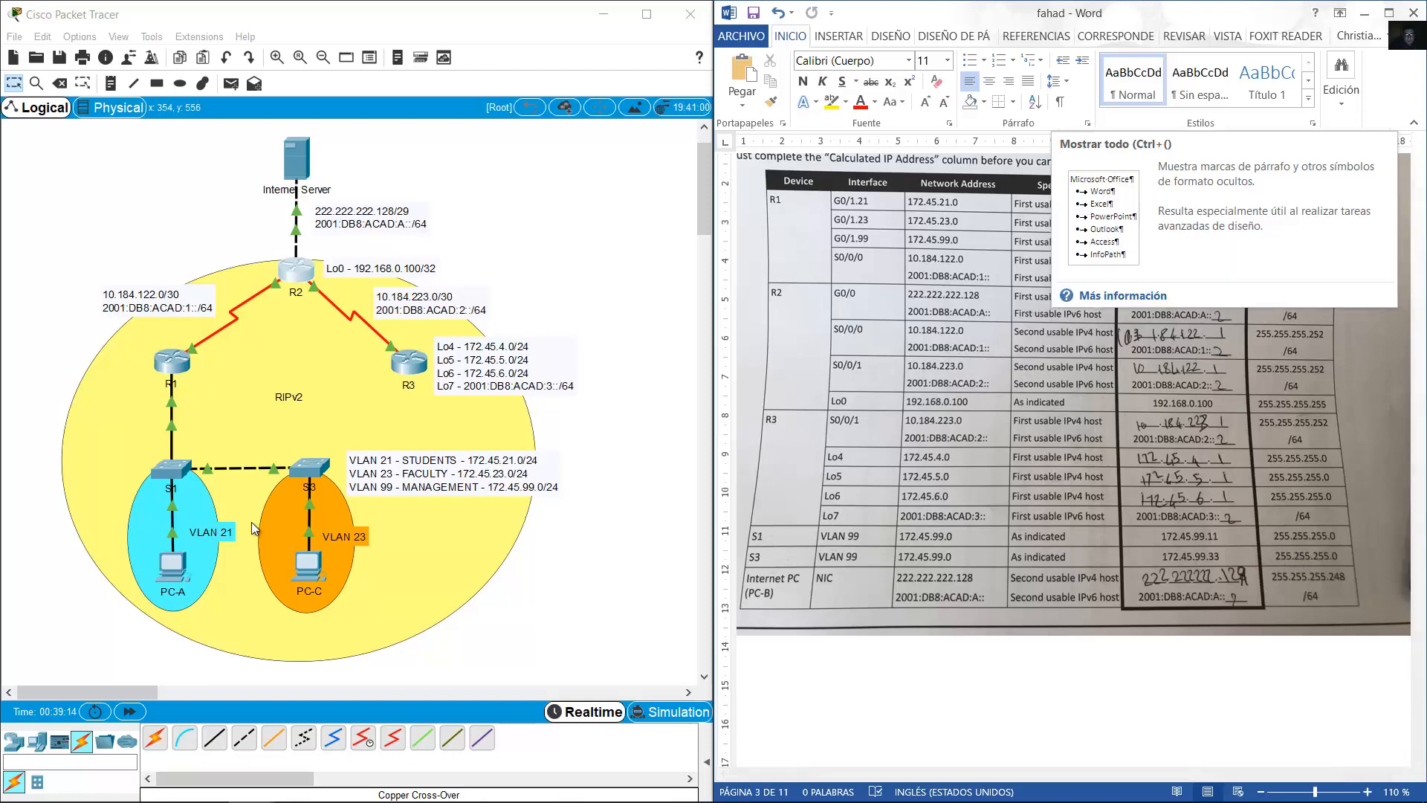
left_click(162, 480)
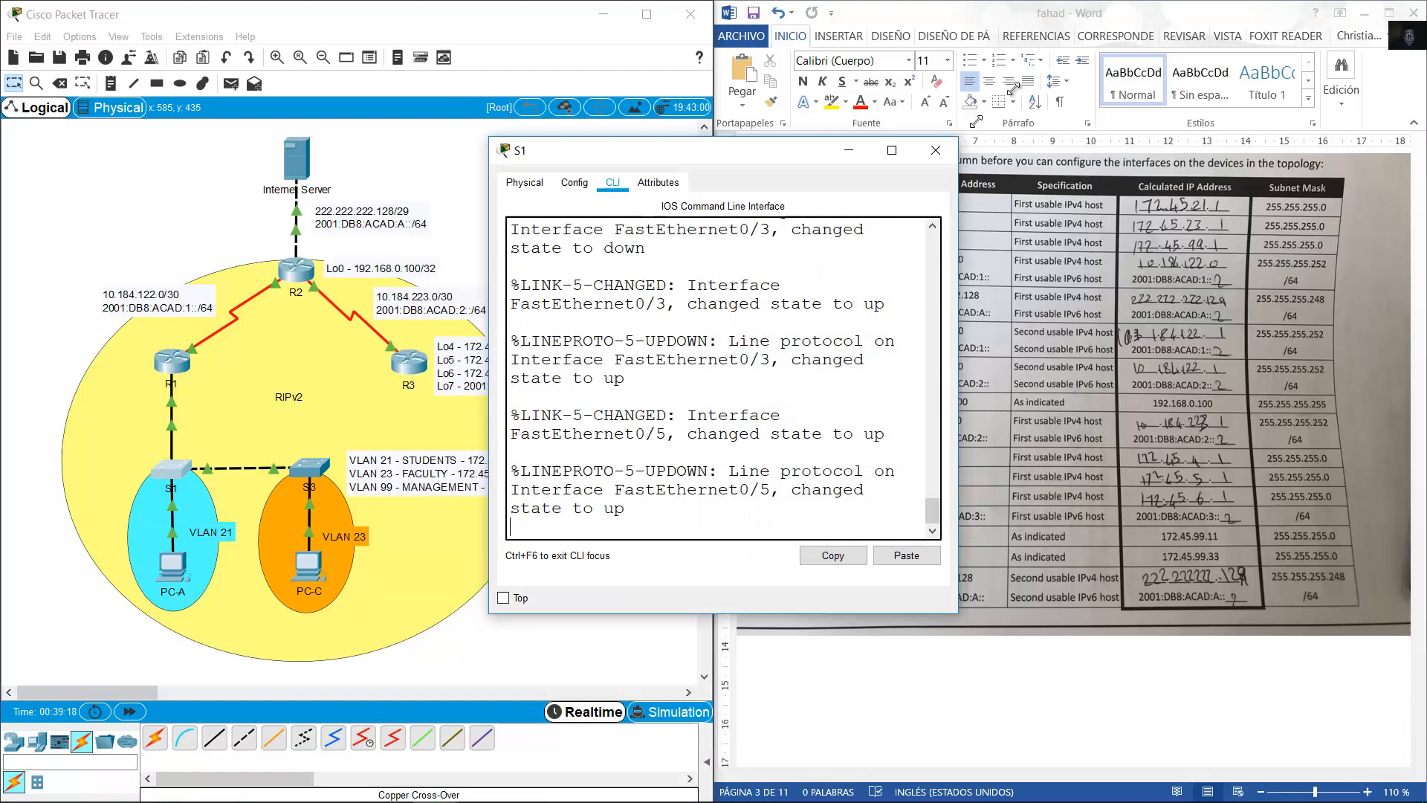
Enter global configuration on the switch and set its hostname to S1.
key("Return")
type("en")
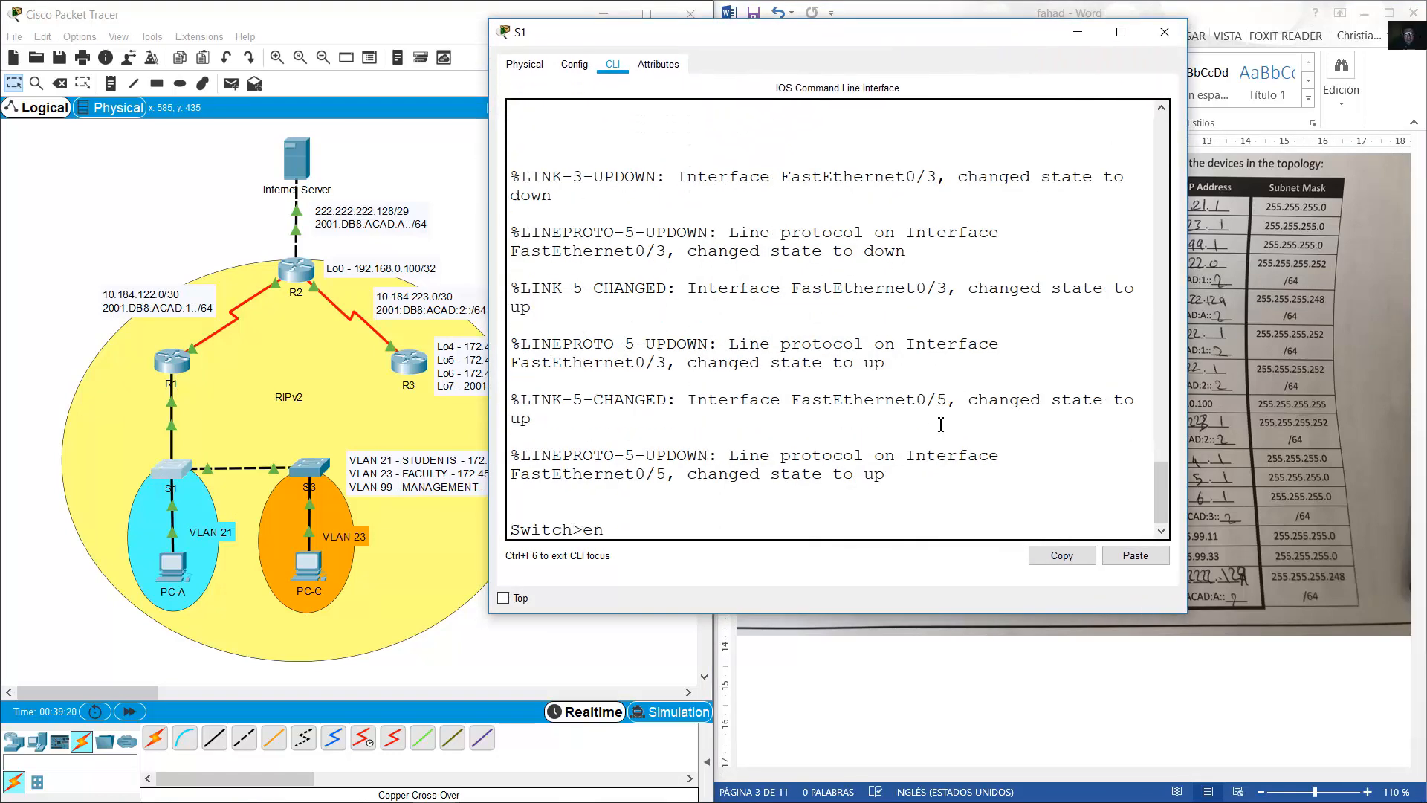
key("Return")
type("conf term")
key("Return")
type("hostnam")
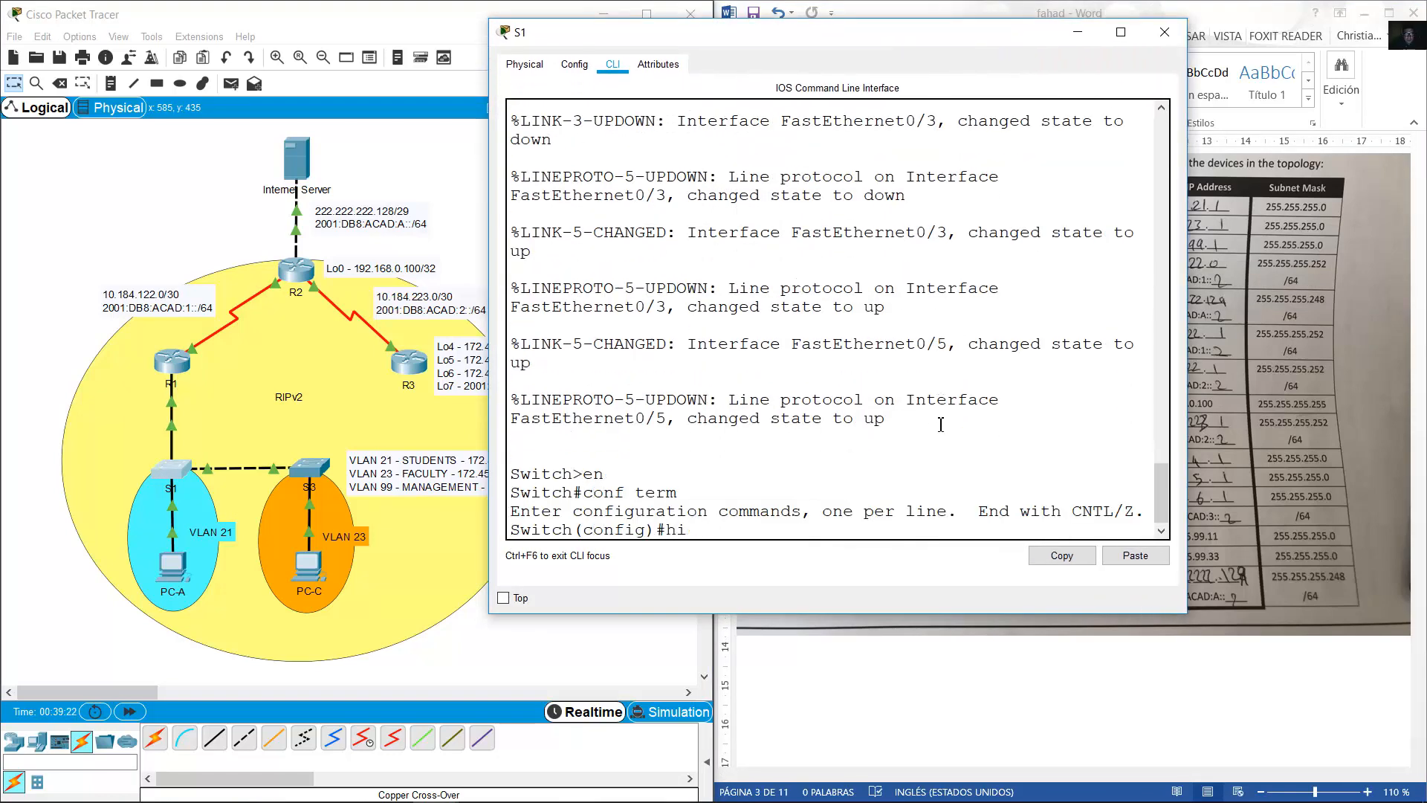
type("e S1")
key("Return")
Give interface VLAN 99 address 172.45.99.11 255.255.255.0 and bring it up with no shutdown.
type("int vlan 99")
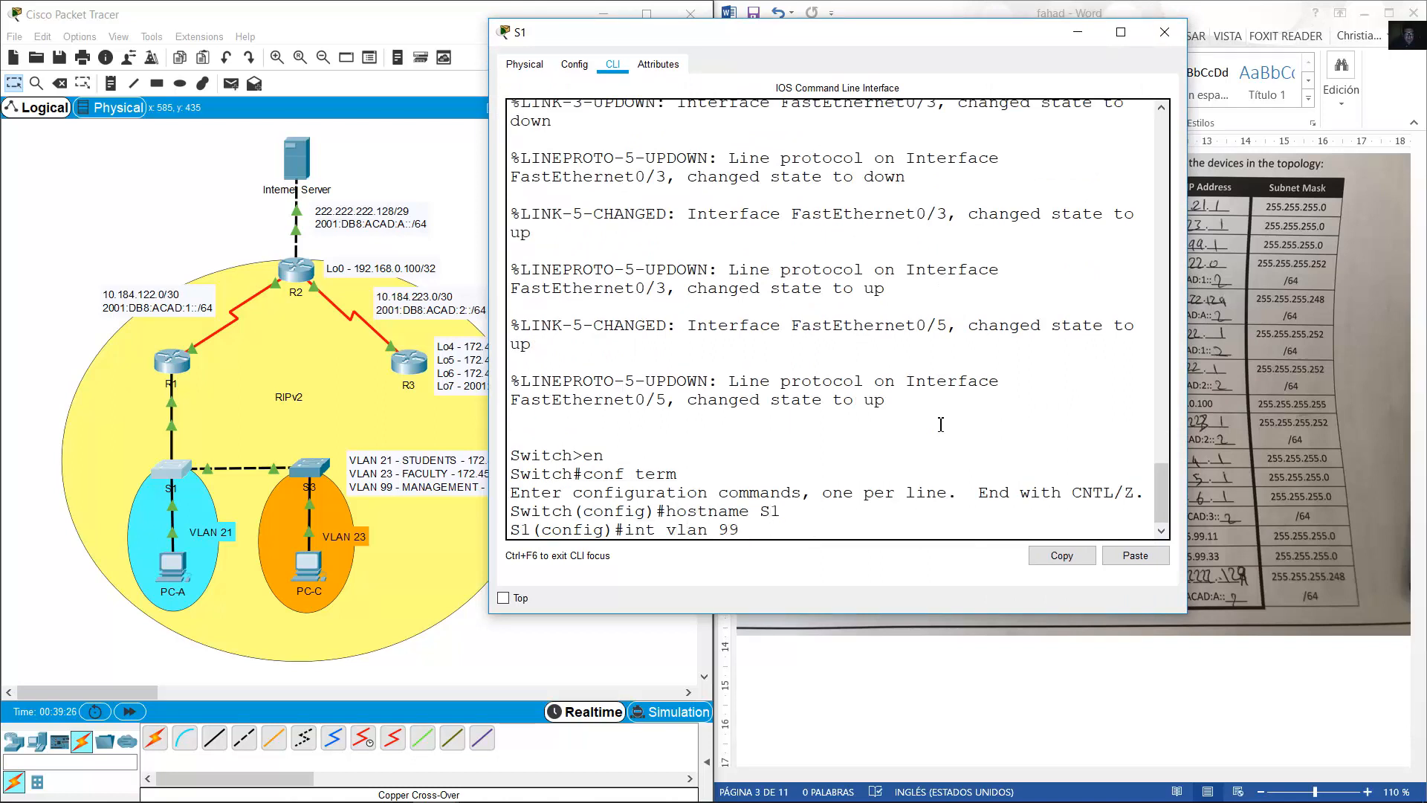
key("Return")
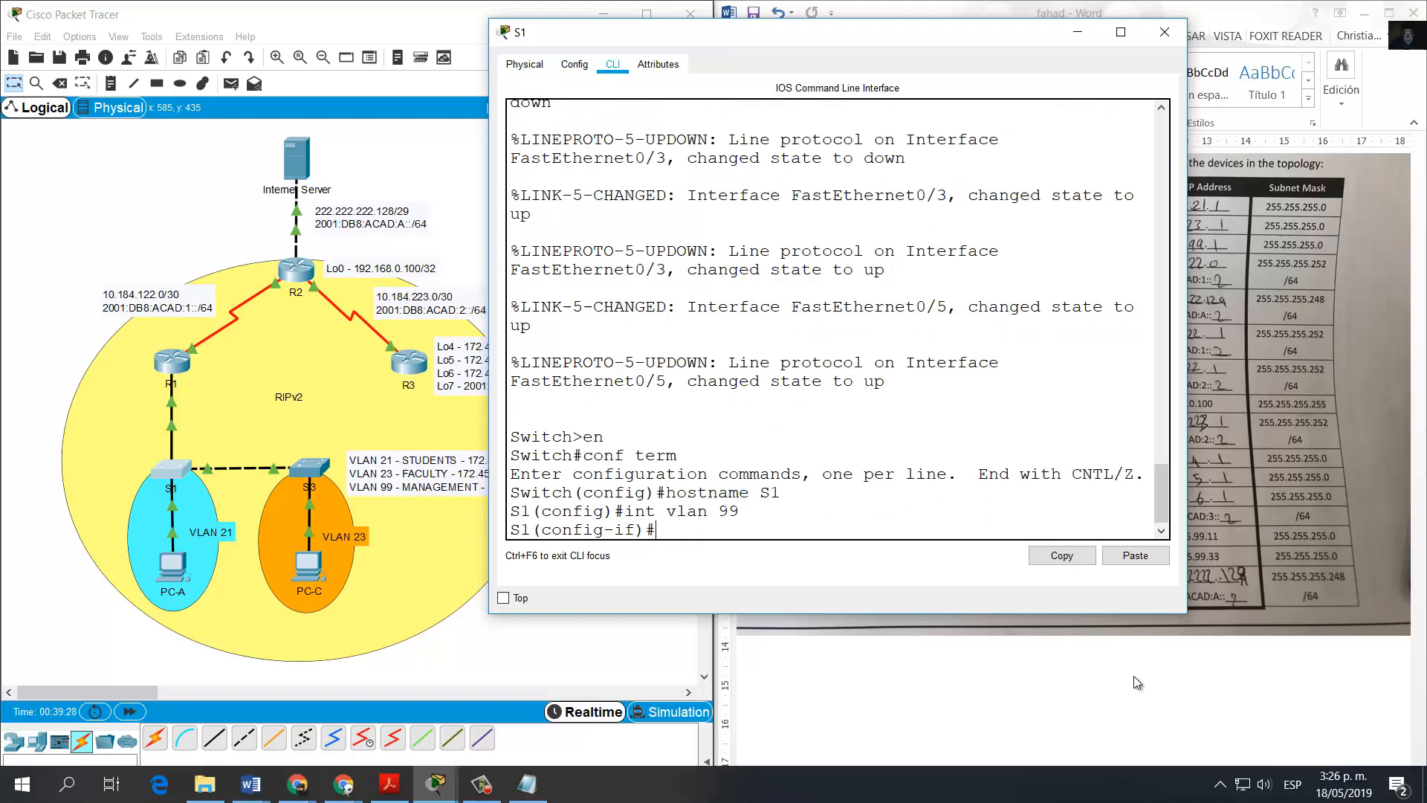
left_click(1139, 682)
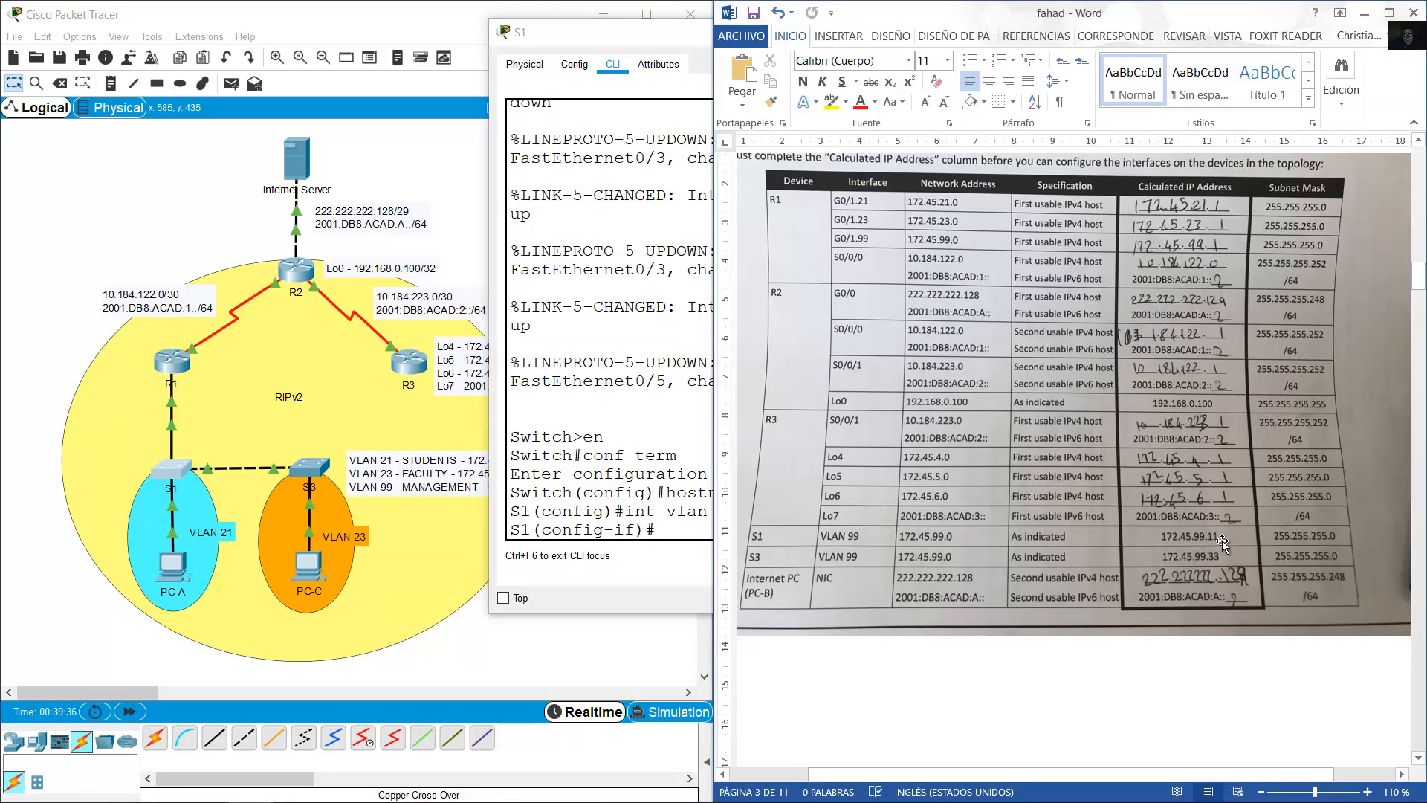
left_click(676, 511)
type("ip add")
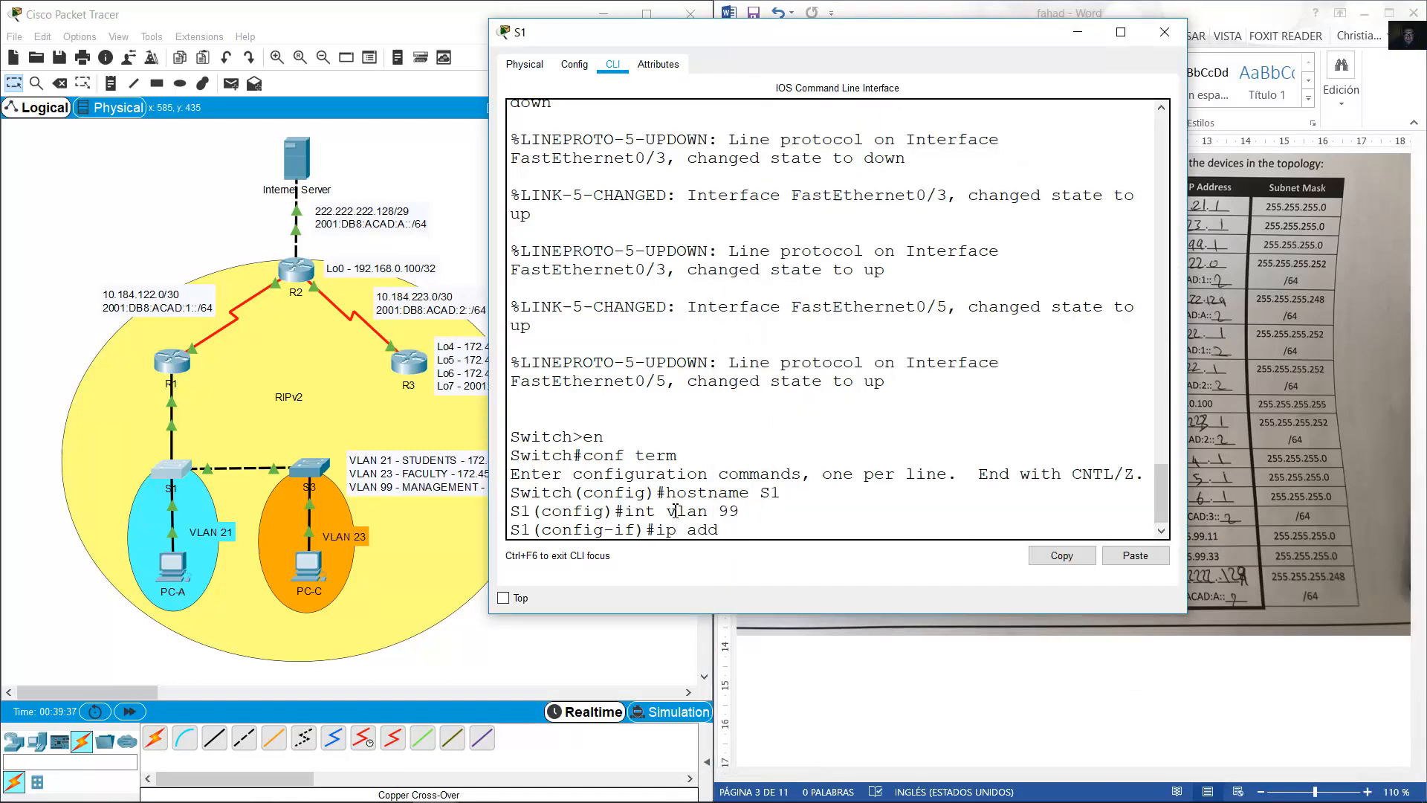
type("ress 172.45.99.11 255.255.255.0")
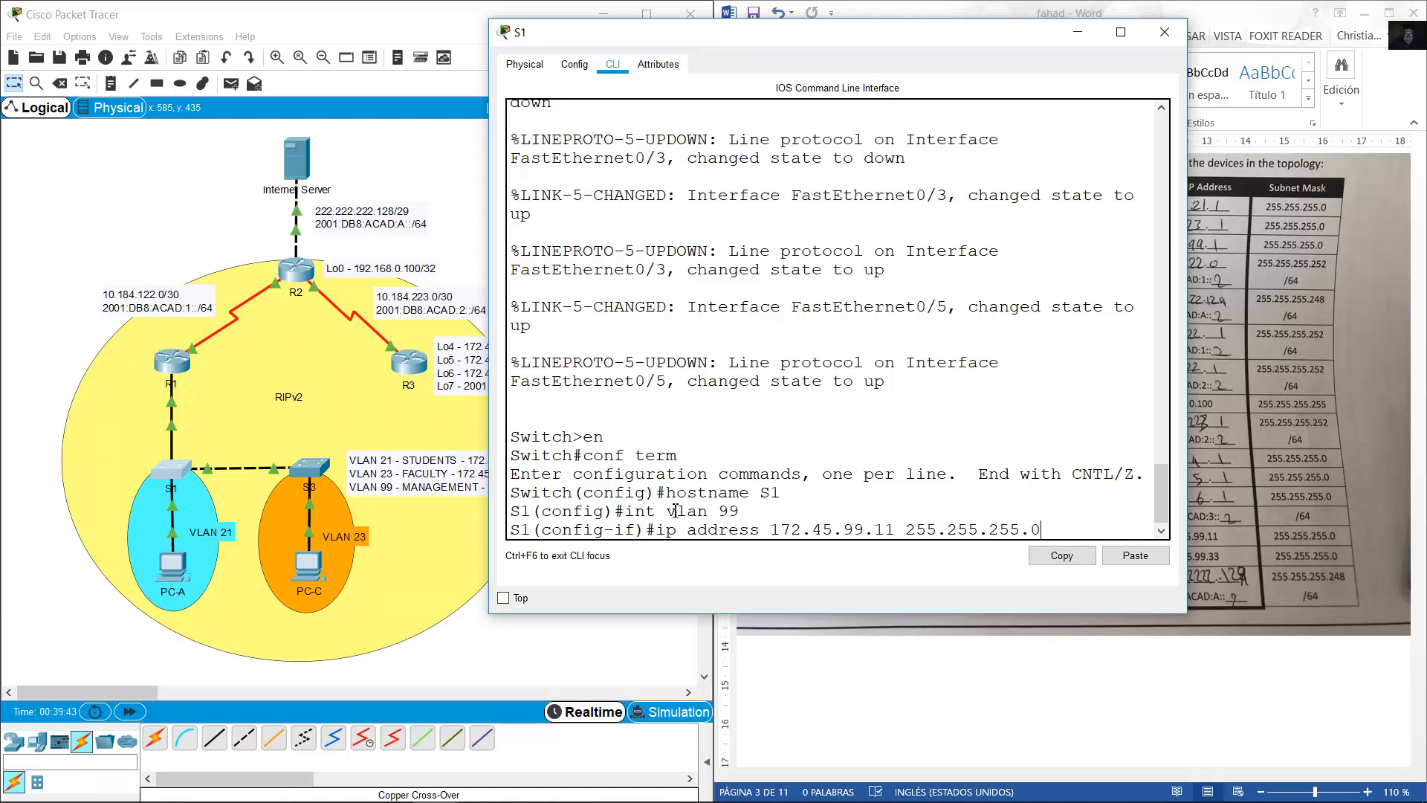
key("Return")
type("no shutdown")
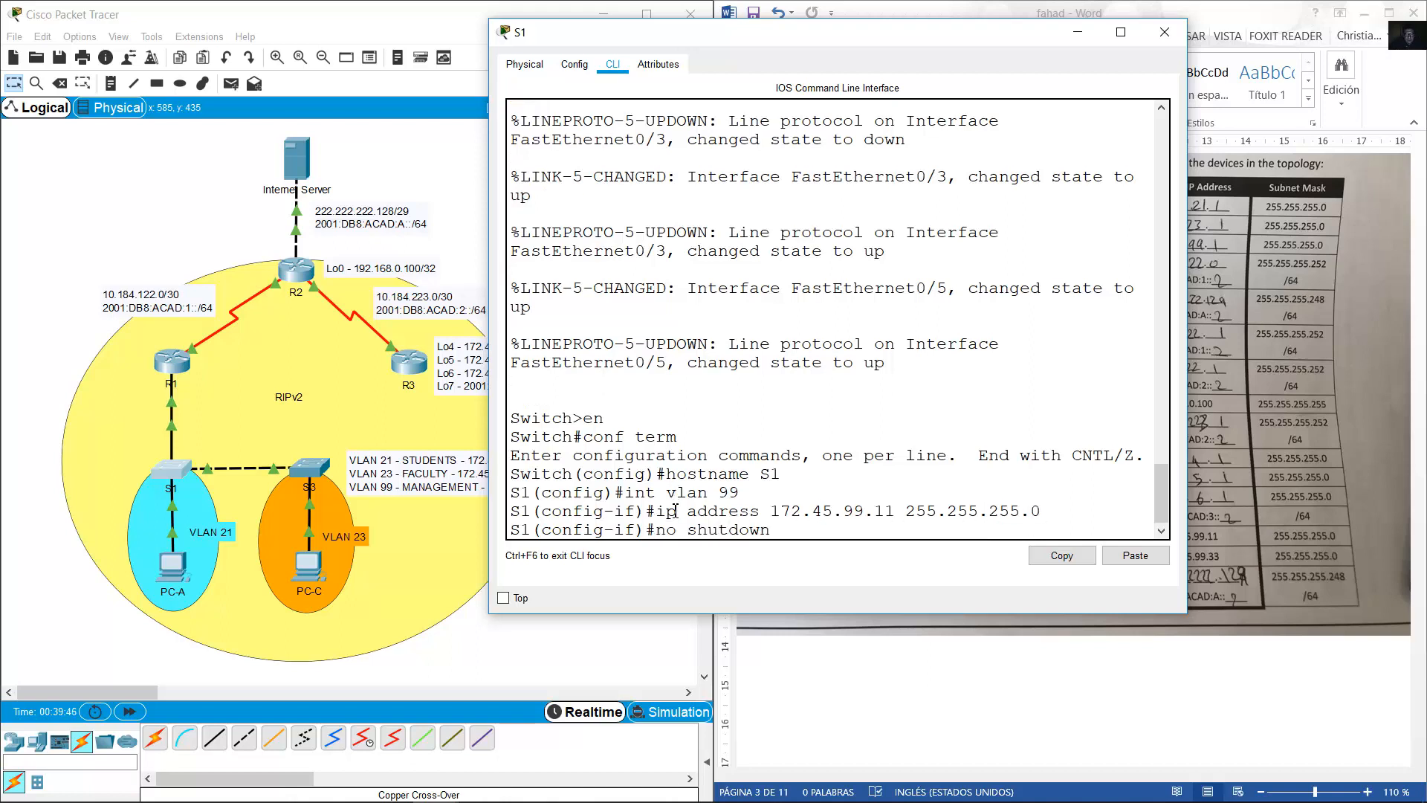
key("Return")
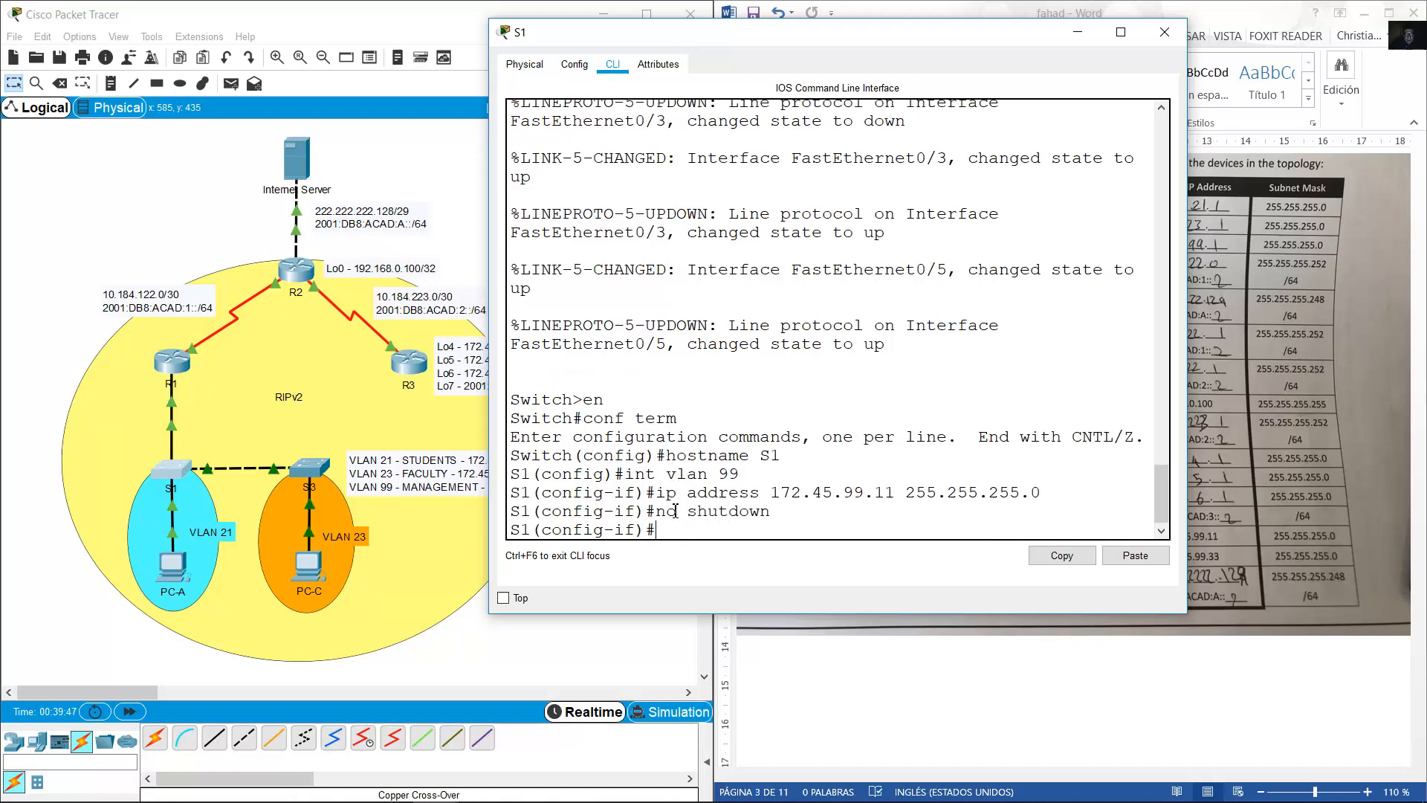
type("exit")
key("Return")
Set S1's default gateway to 172.45.99.1 and close the S1 console.
type("ip default")
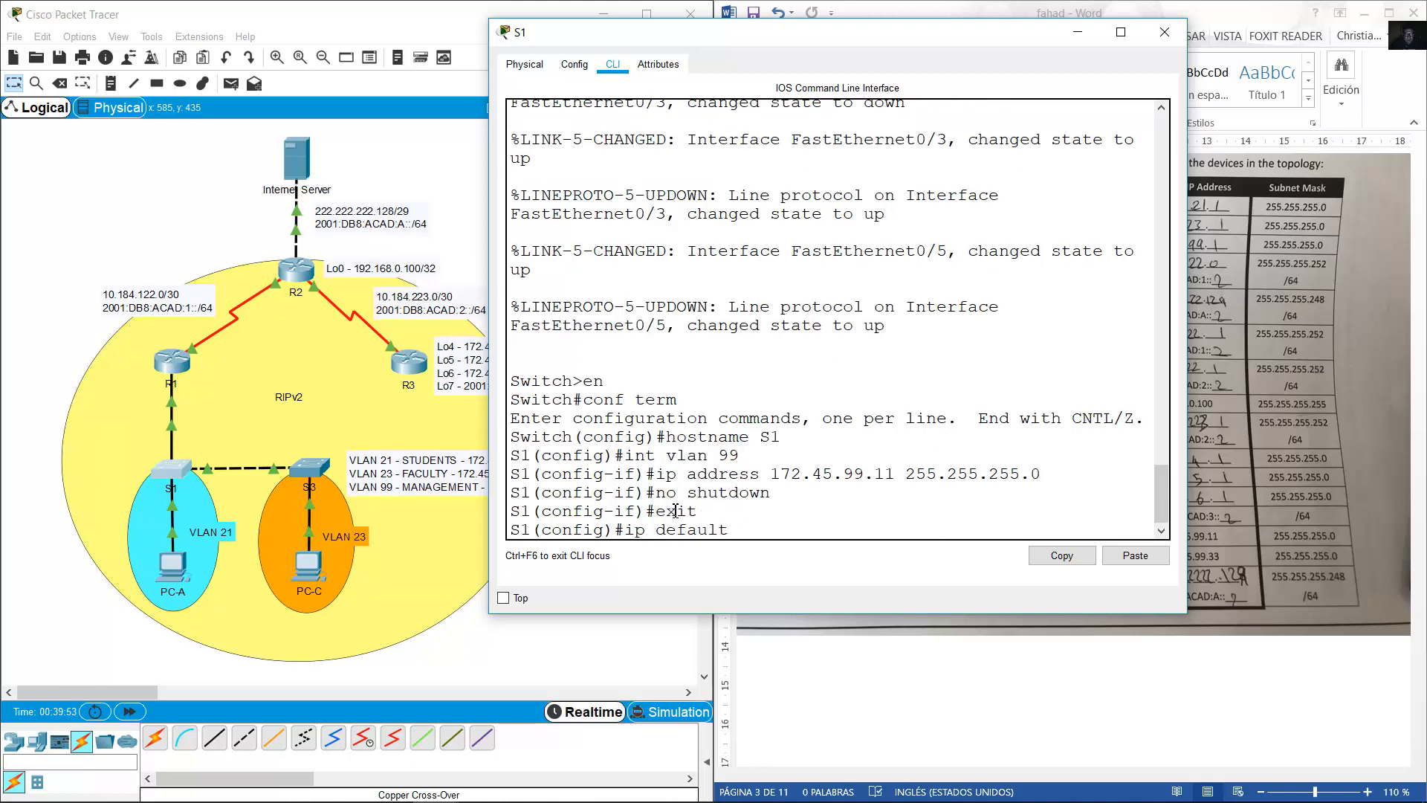
type("-gateway 172.145.99.1")
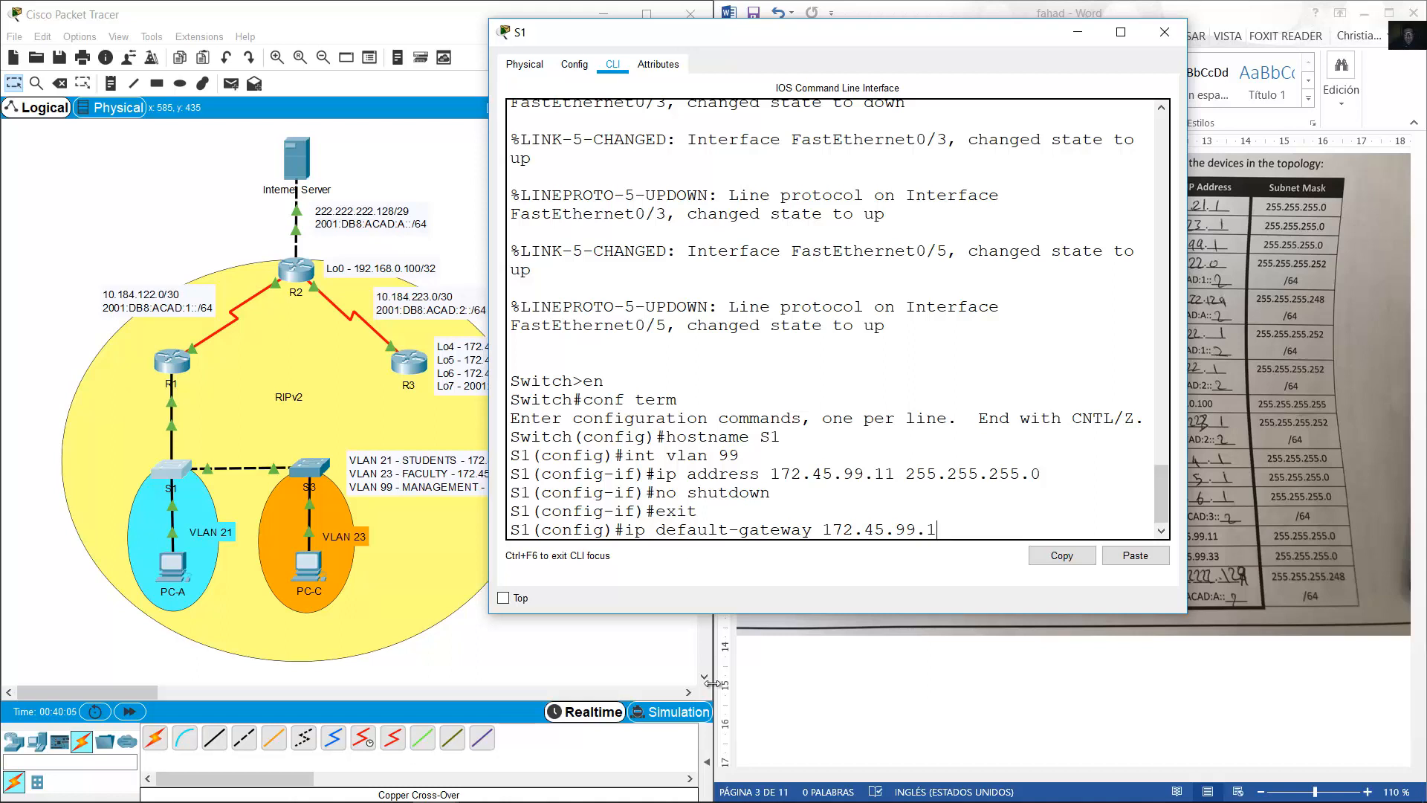
mouse_move(906, 529)
left_mouse_down()
mouse_move(941, 529)
mouse_move(895, 529)
left_mouse_up()
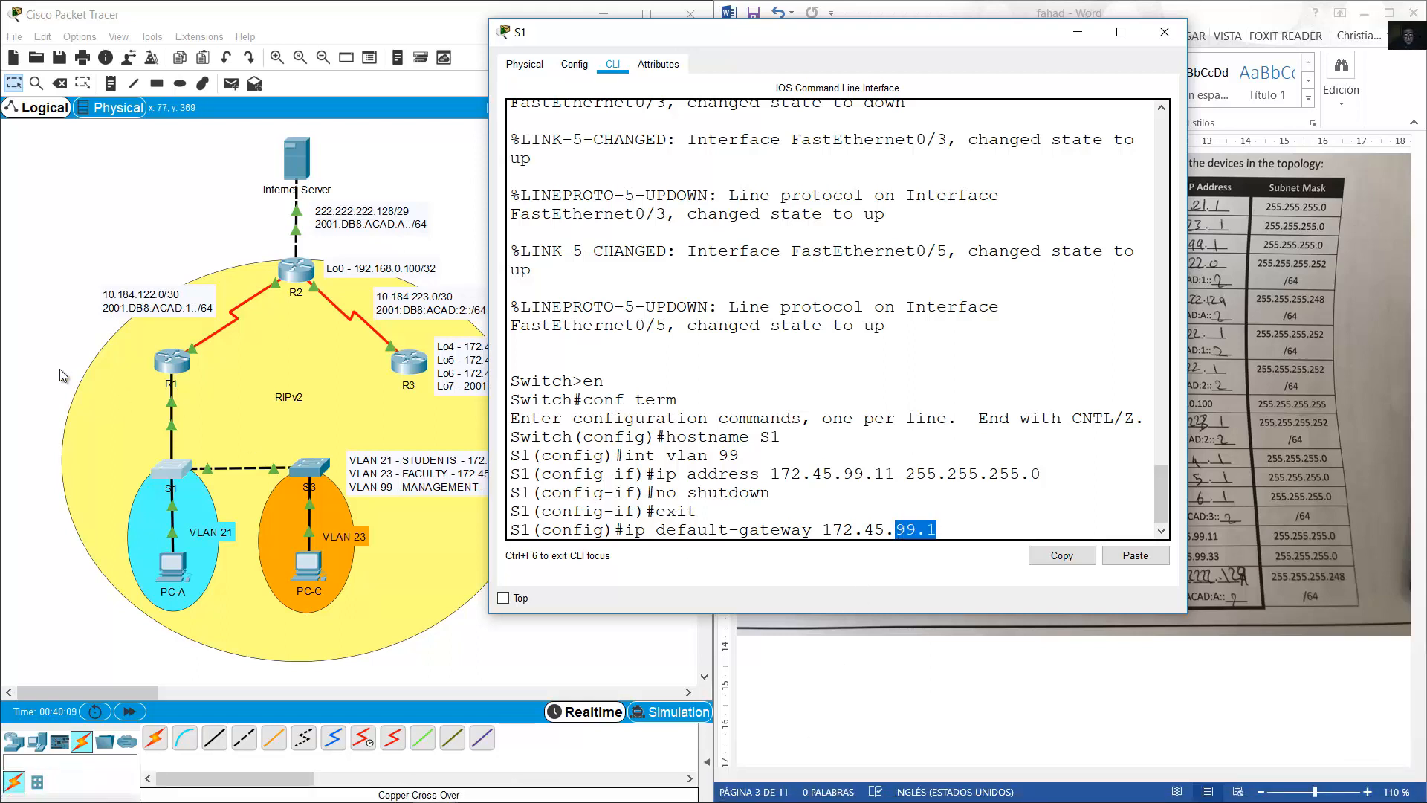
left_click(47, 349)
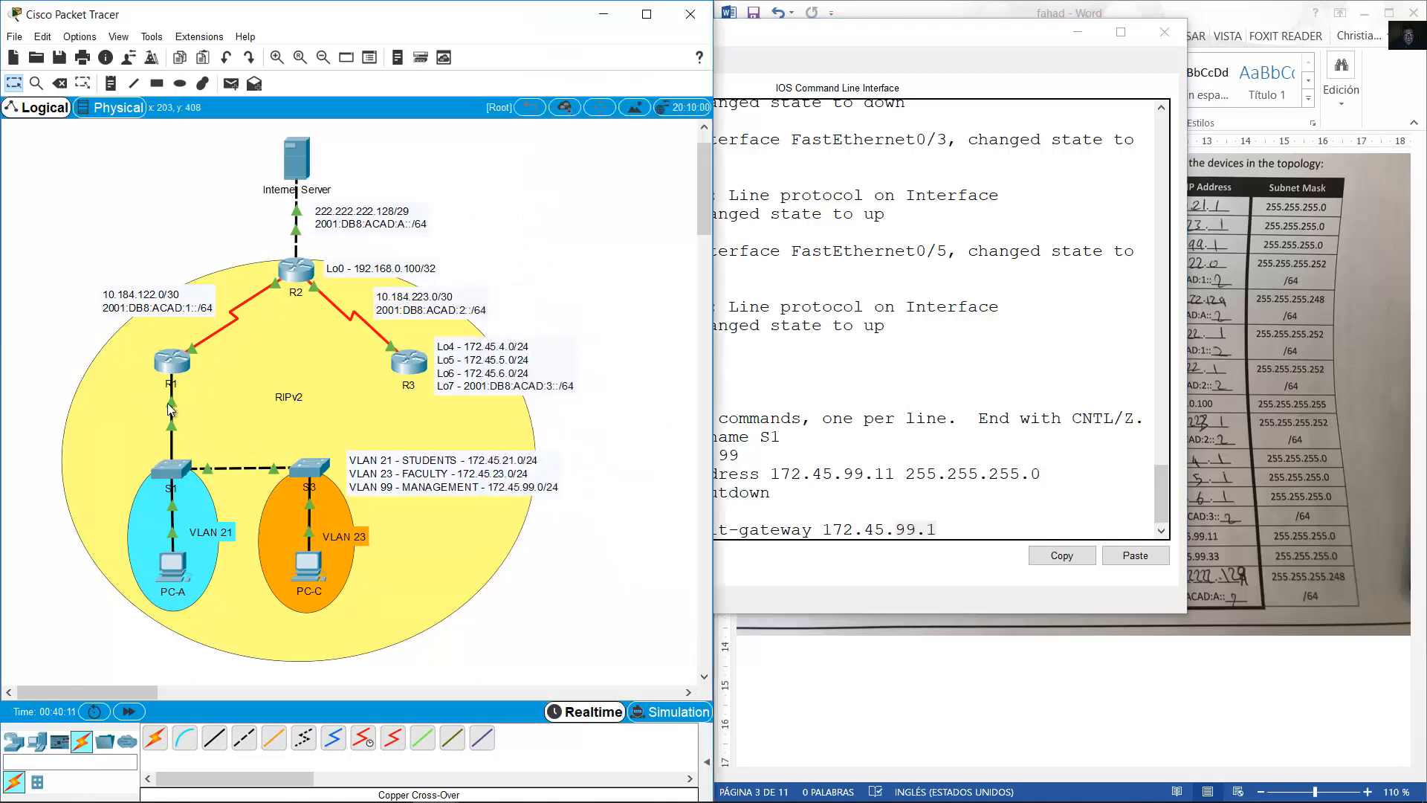
mouse_move(168, 403)
left_click(1040, 535)
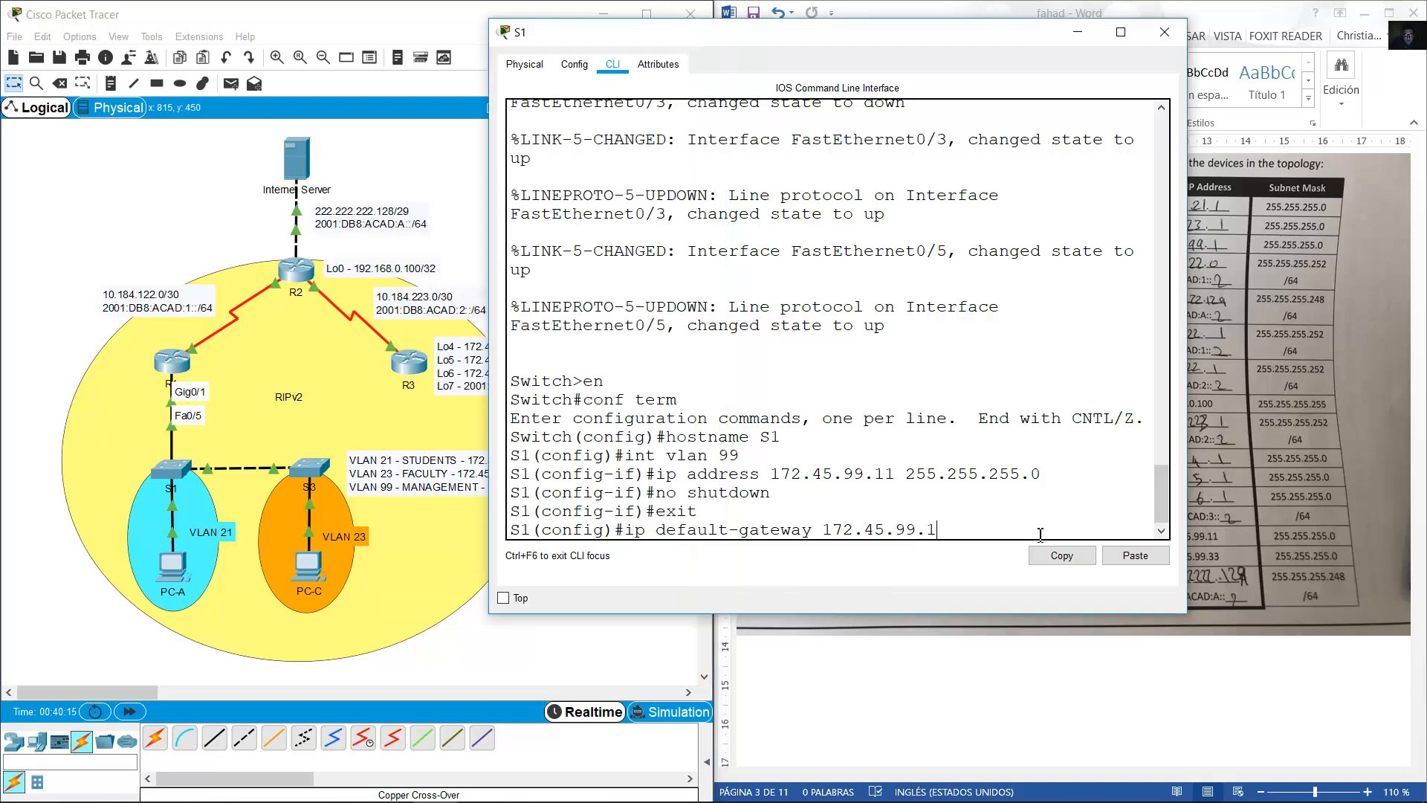
key("Return")
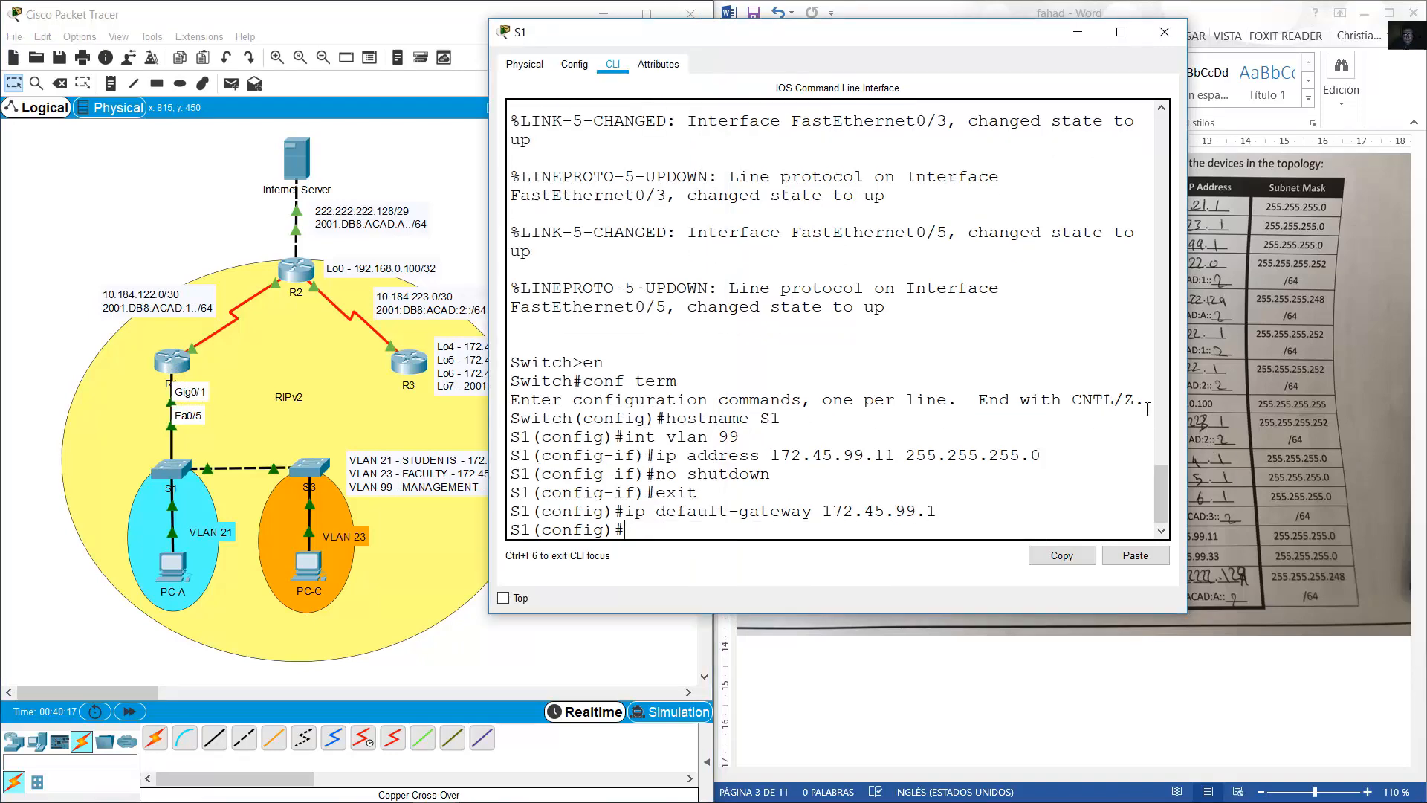
left_click_drag(977, 533, 749, 399)
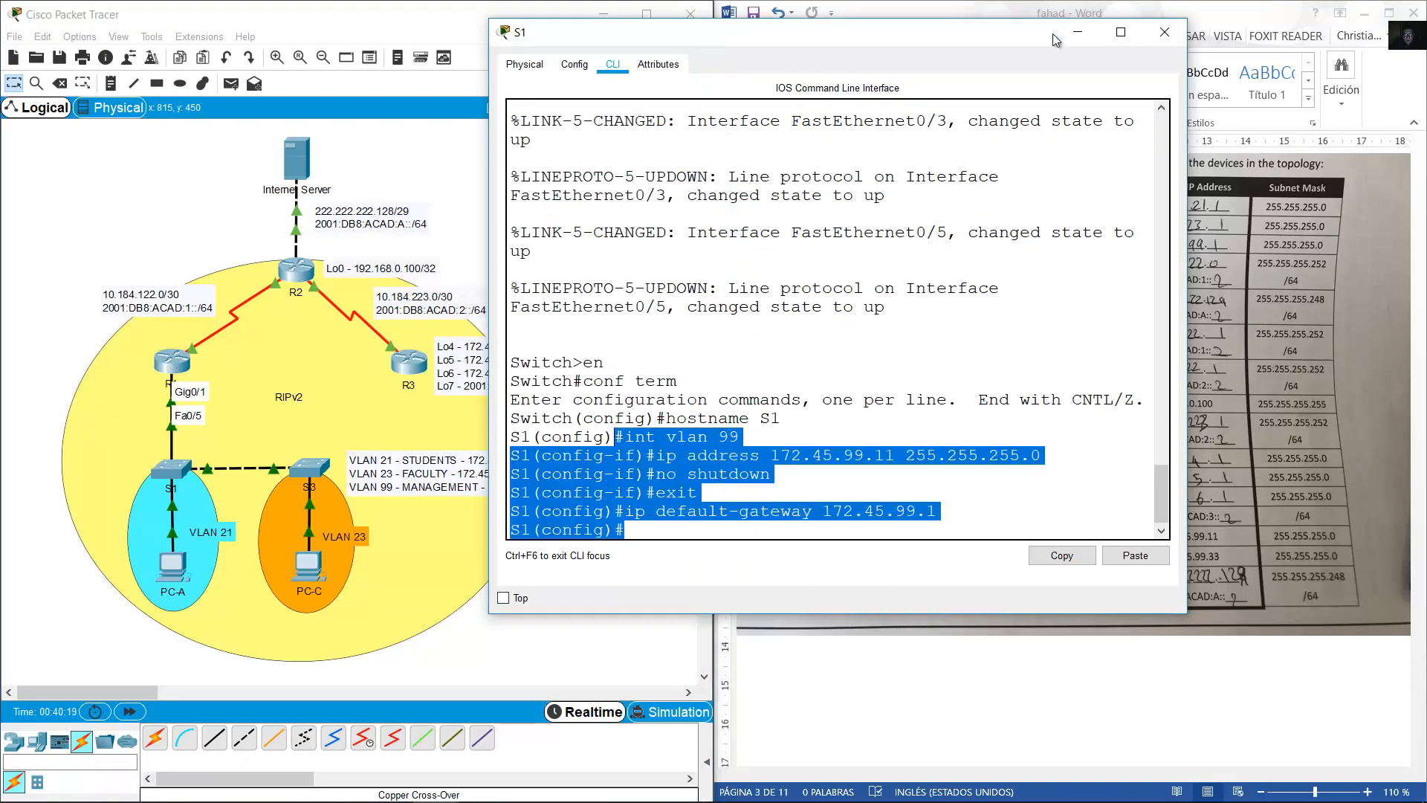
left_click(1077, 32)
Open switch S3's console, enter global configuration and set hostname S3.
left_click(326, 477)
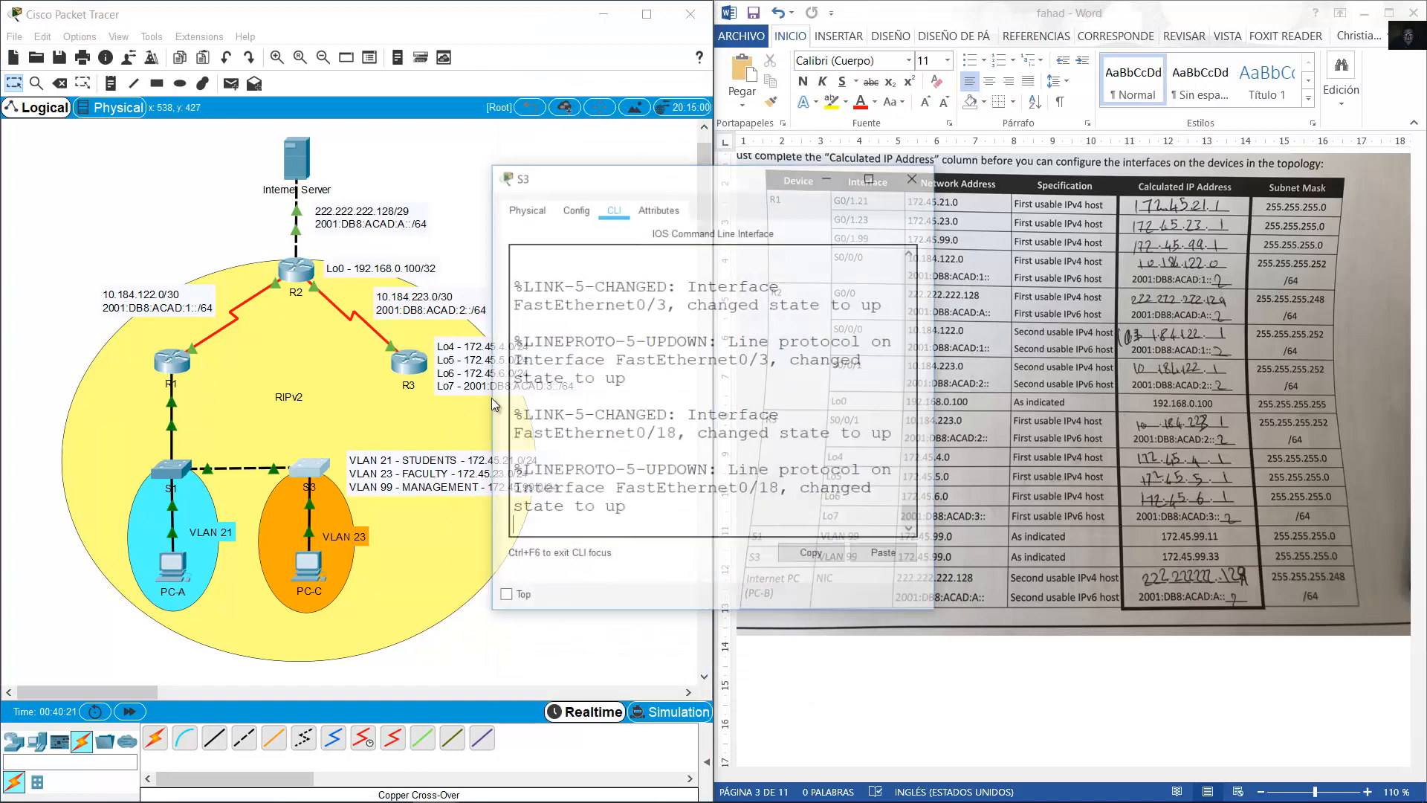
left_click_drag(774, 186, 540, 124)
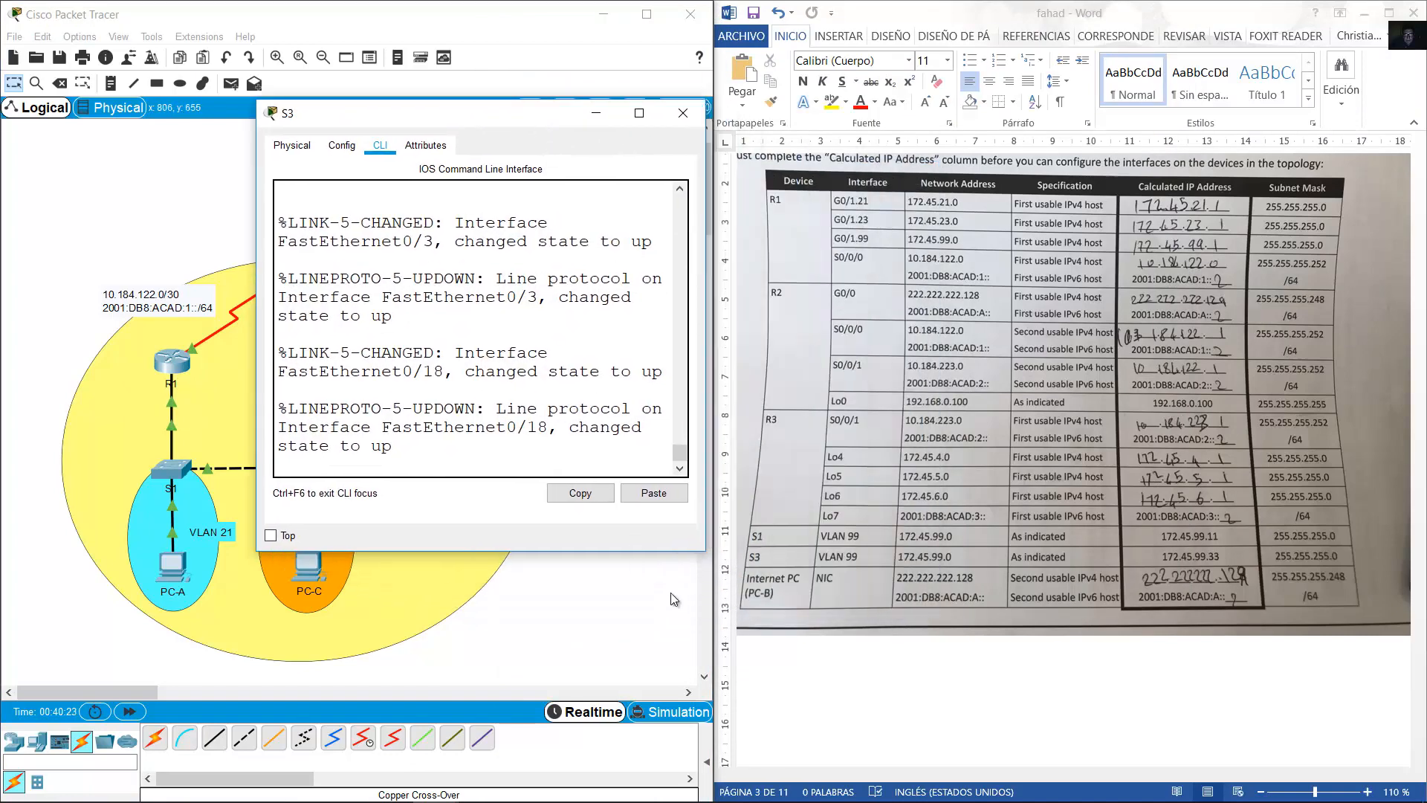
left_click_drag(706, 551, 879, 699)
key("Return")
type("en")
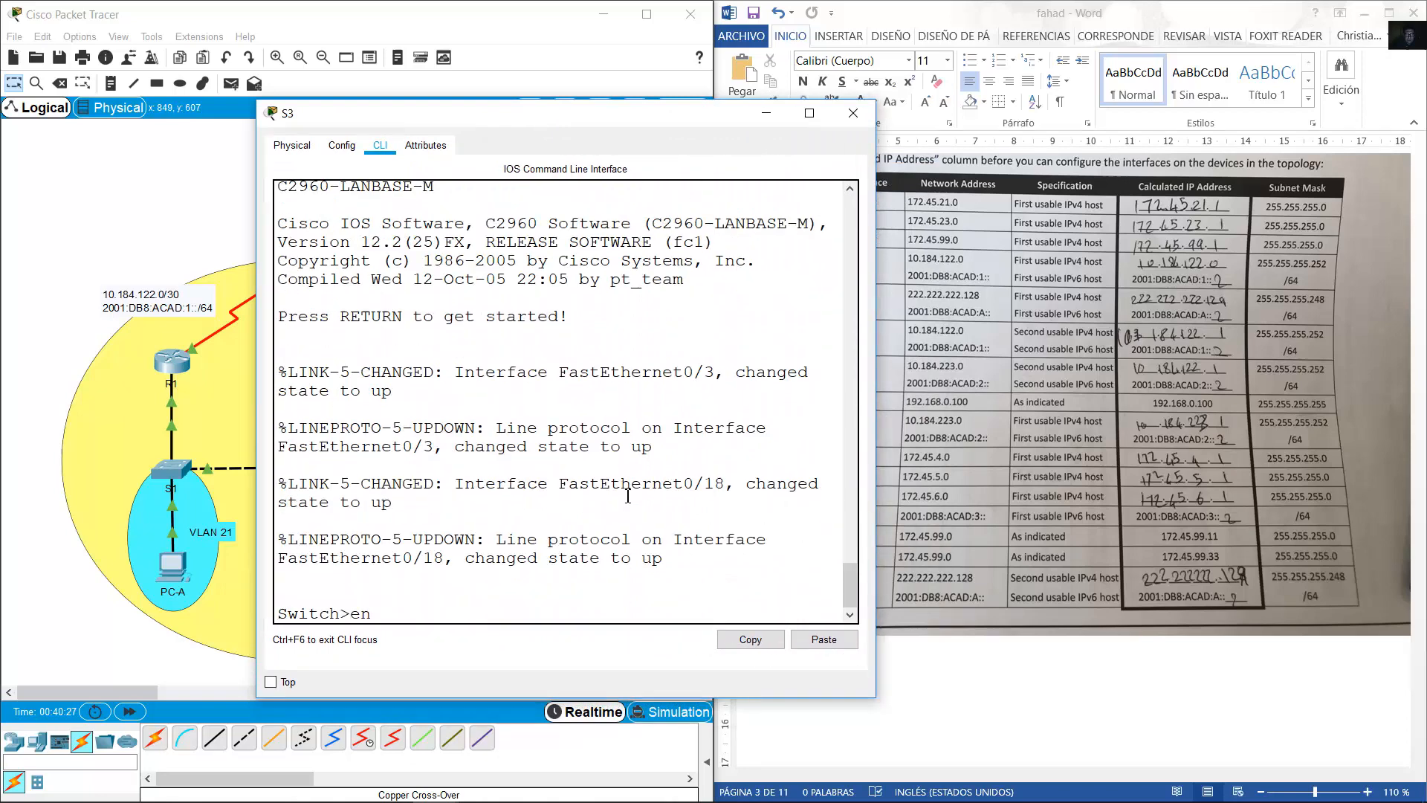
key("Return")
type("conf term")
key("Return")
type("host")
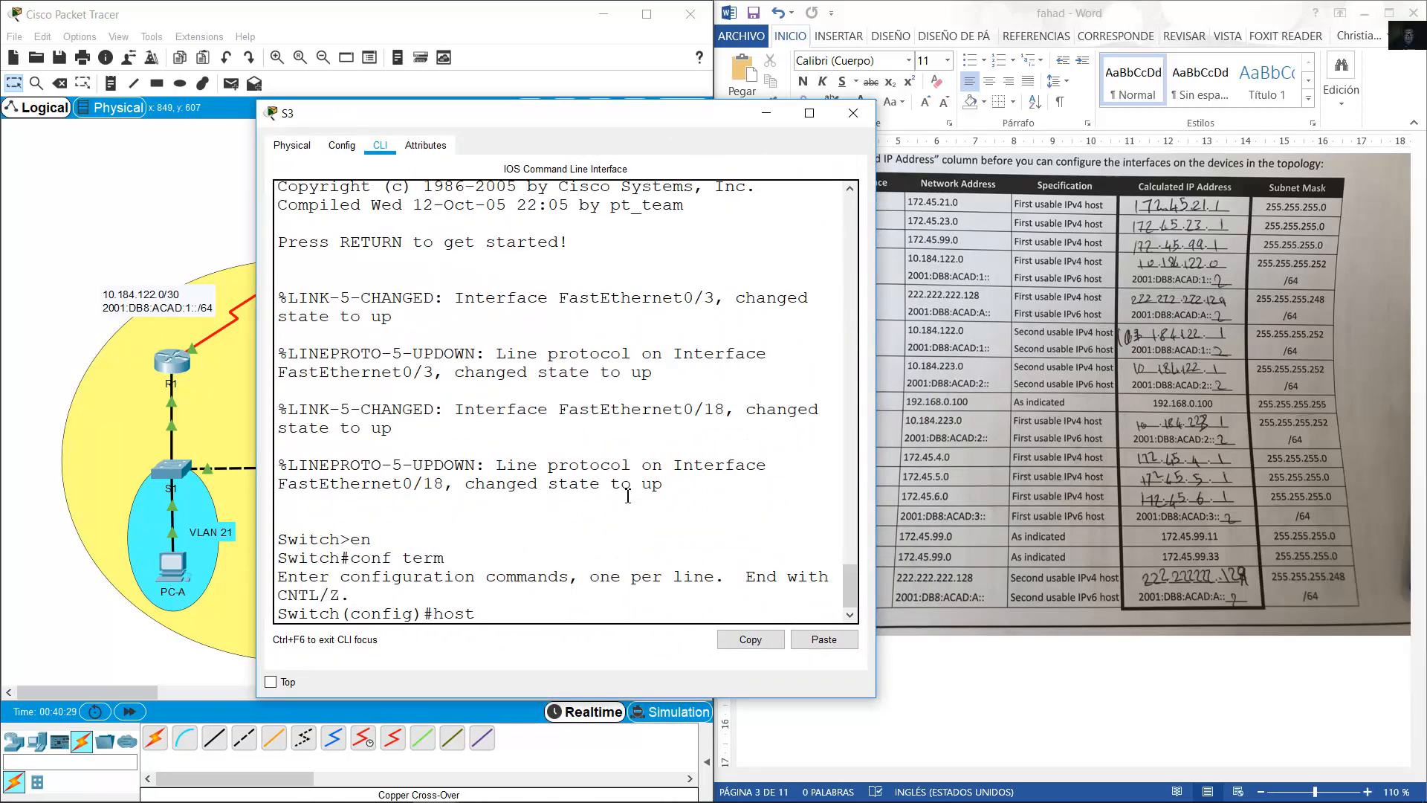
type("name S3")
key("Return")
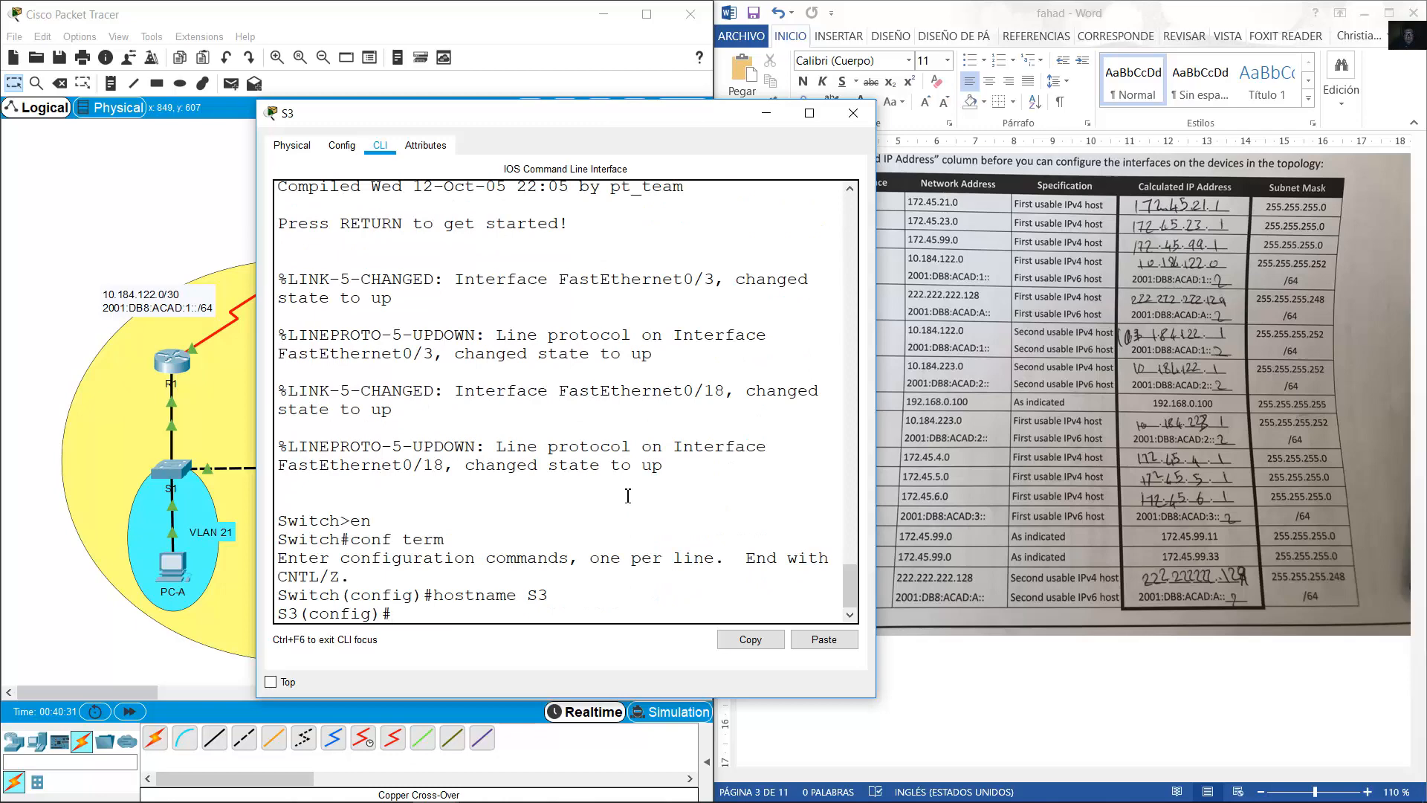
Give VLAN 99 address 172.45.99.33/24, enable it, set gateway 172.45.99.1, and close S3's window.
type("int vlan 99")
key("Return")
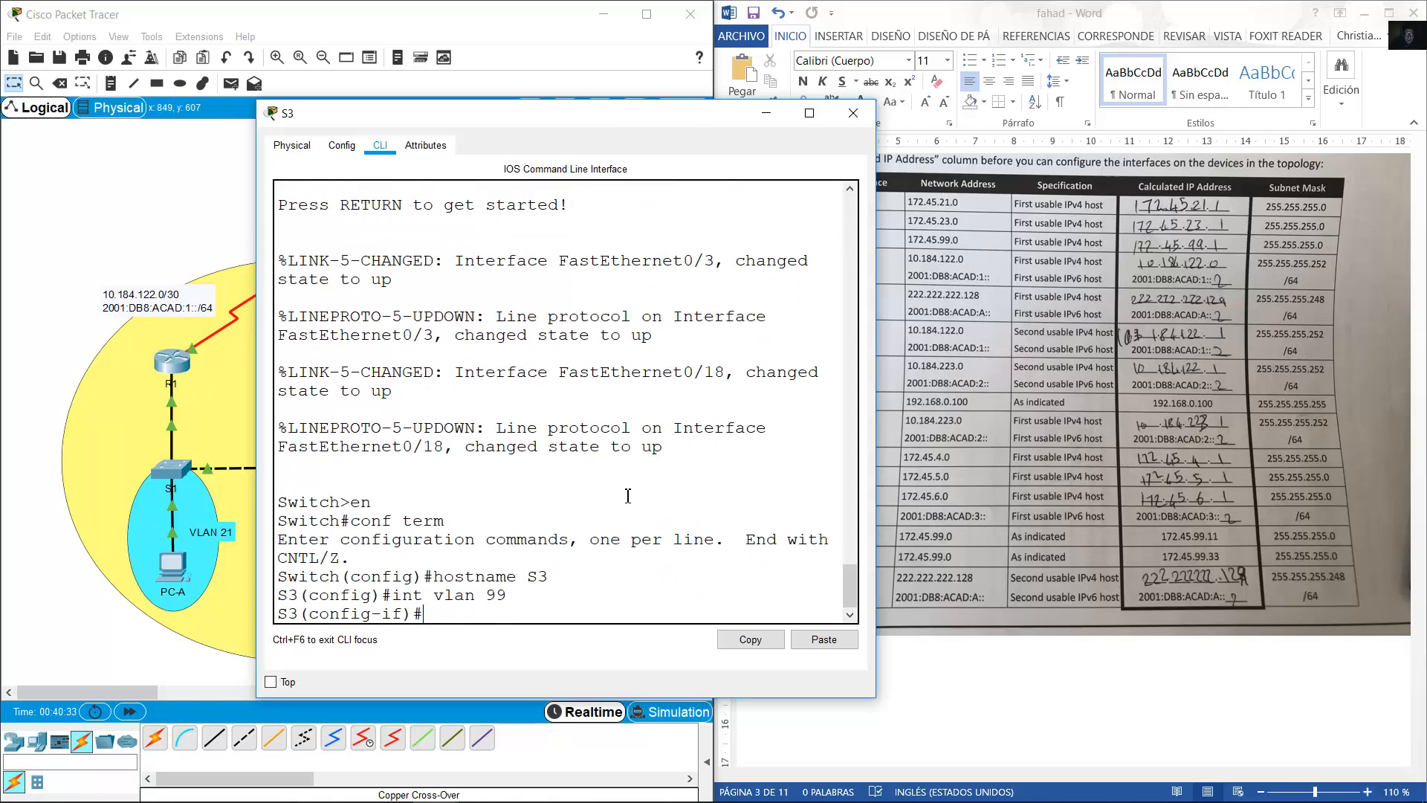
type("ip address 172.45.99.")
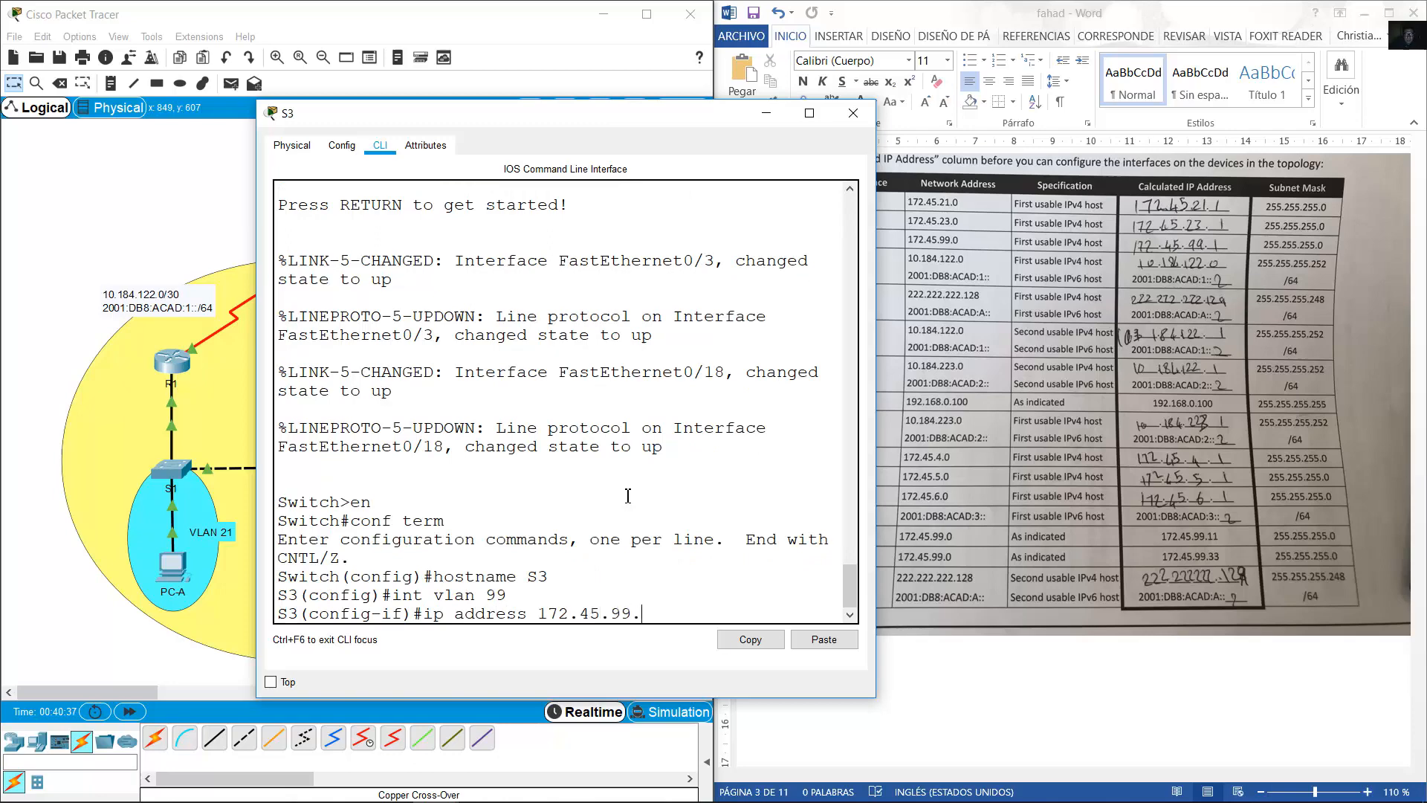
type("33 255.255.255.0")
key("Return")
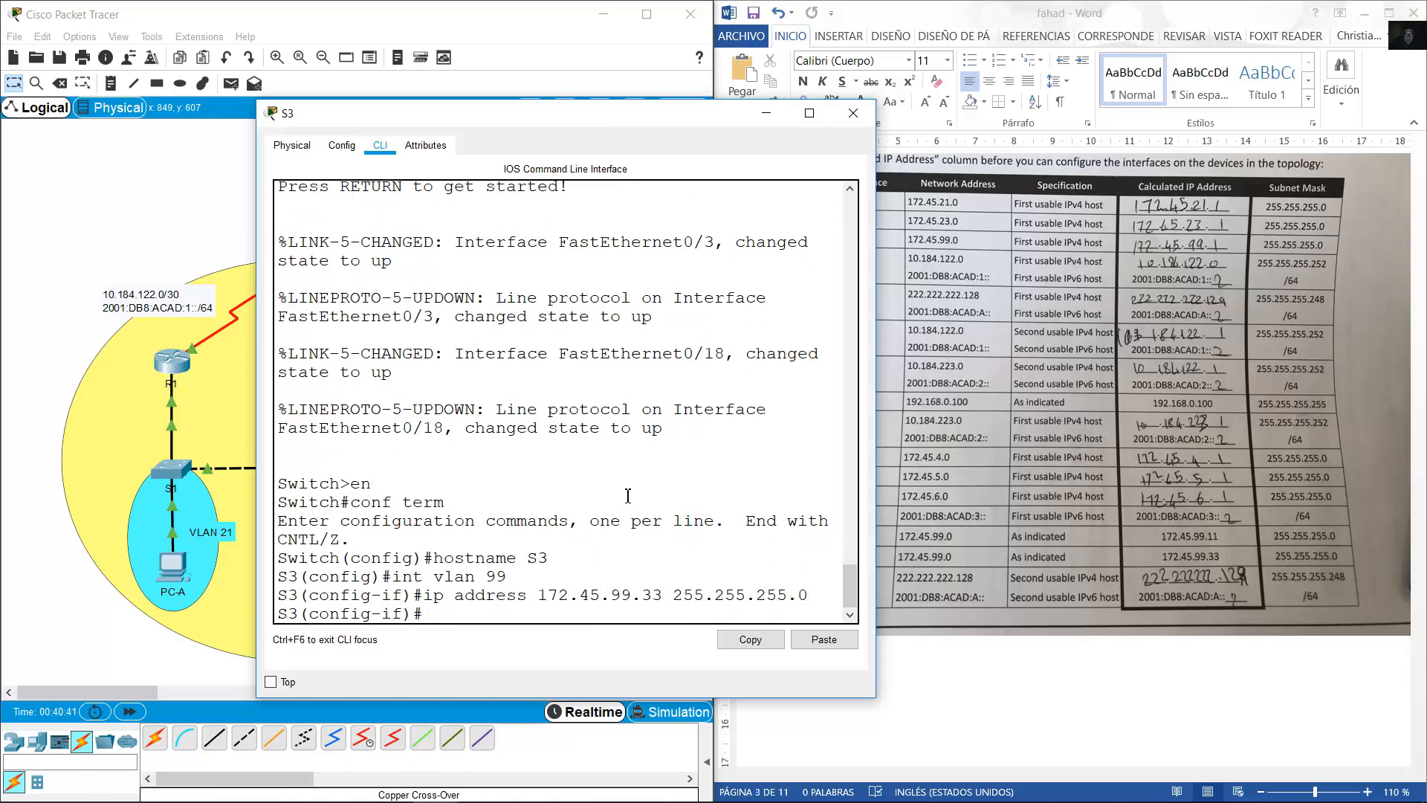
type("no shutdown")
key("Return")
type("exit")
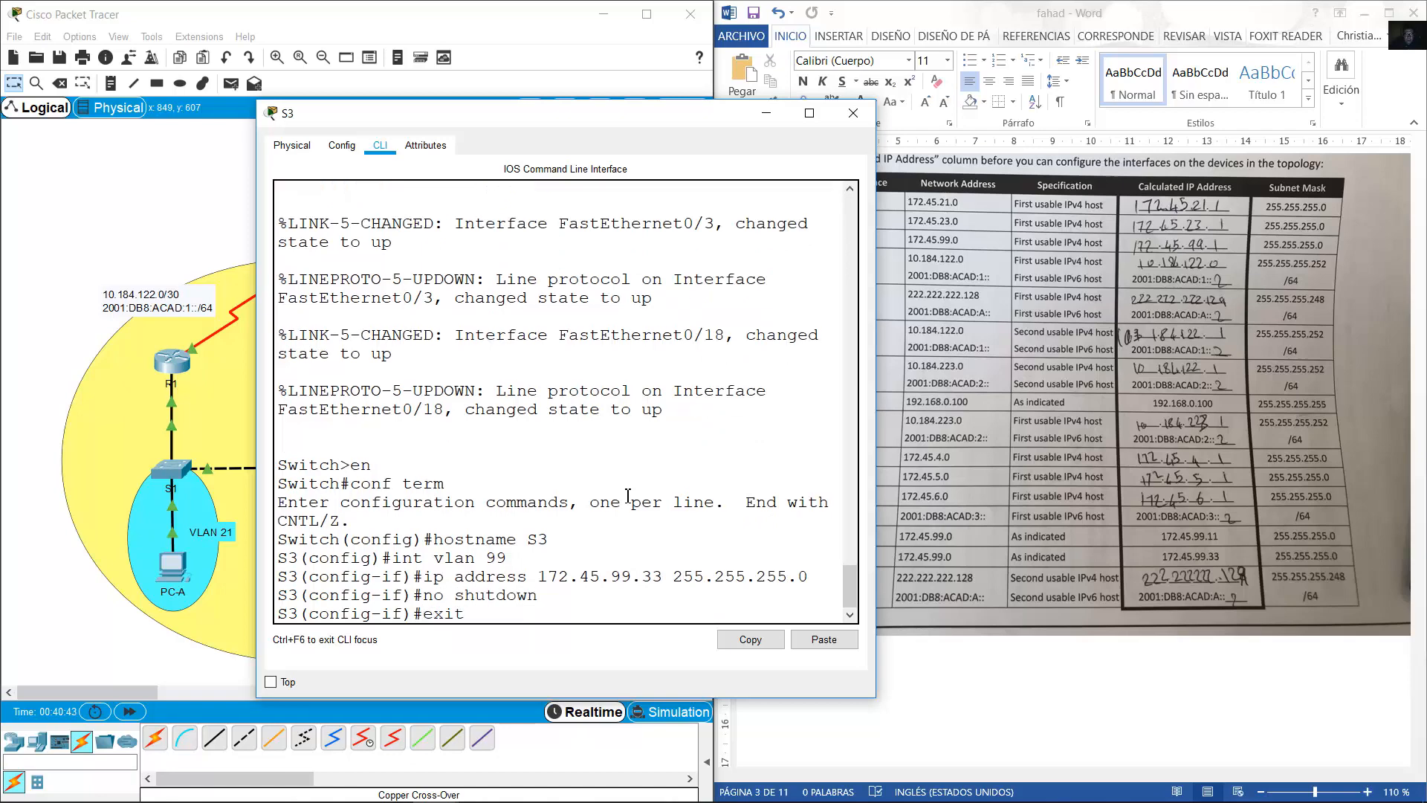
key("Return")
type("ip default-ga")
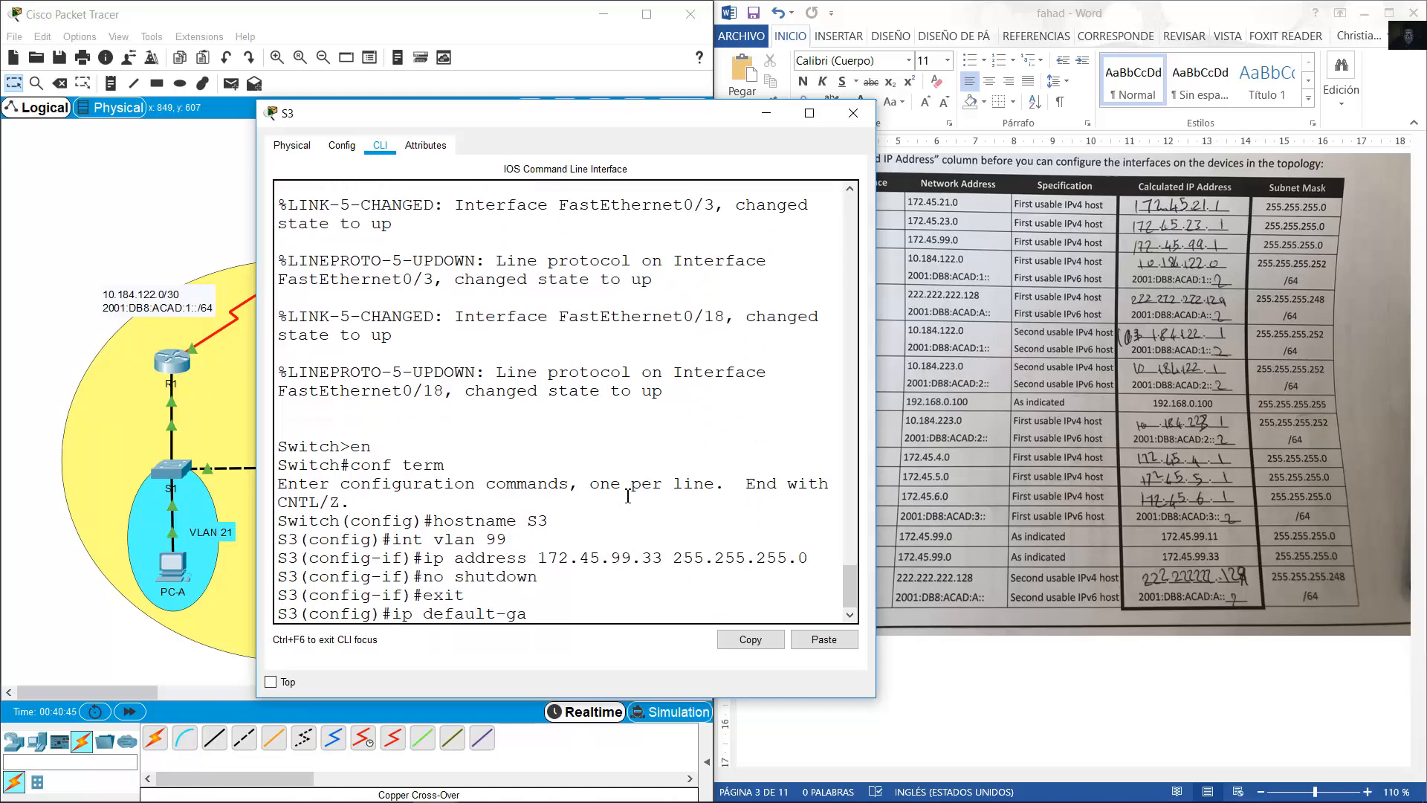
type("tewau")
type("172.45.99.1")
key("Return")
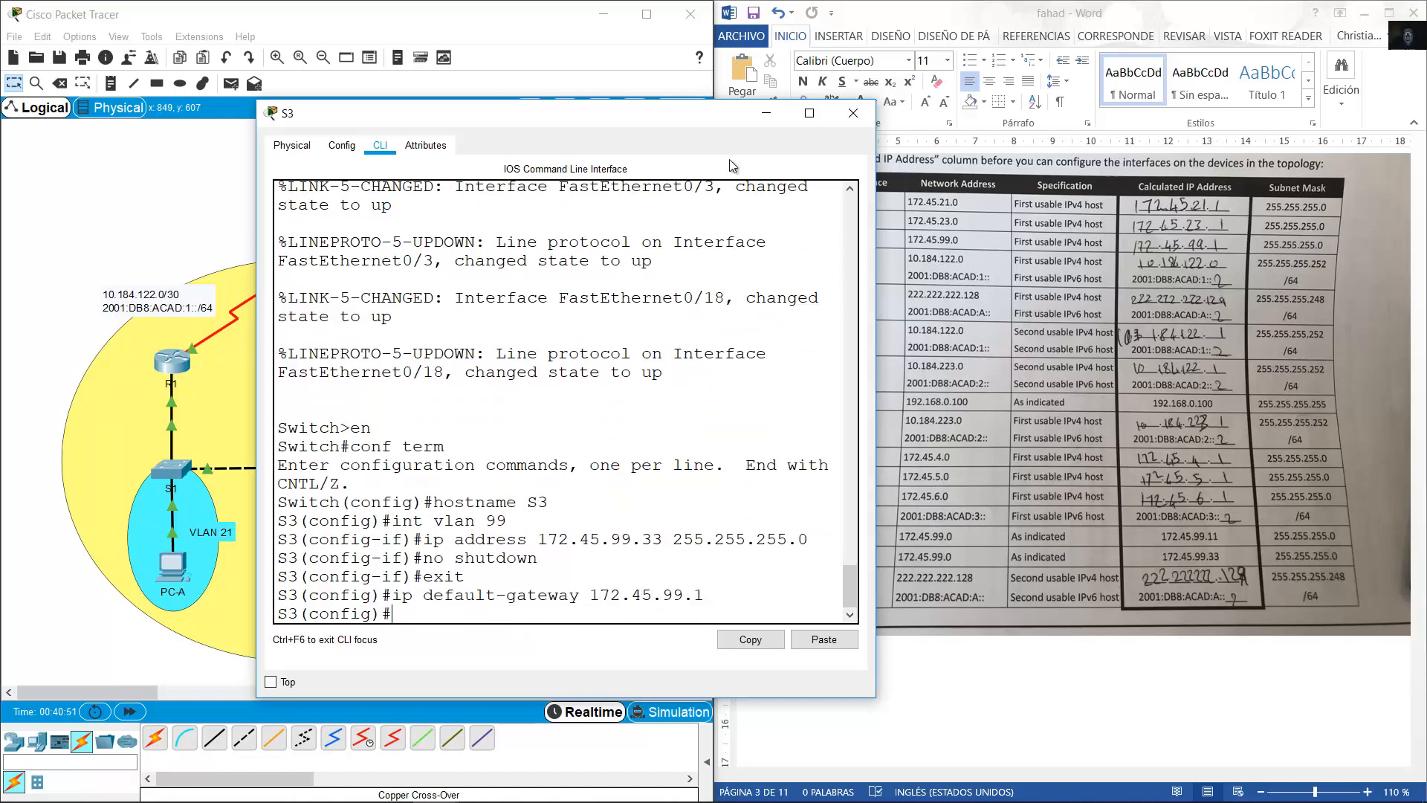
left_click(766, 113)
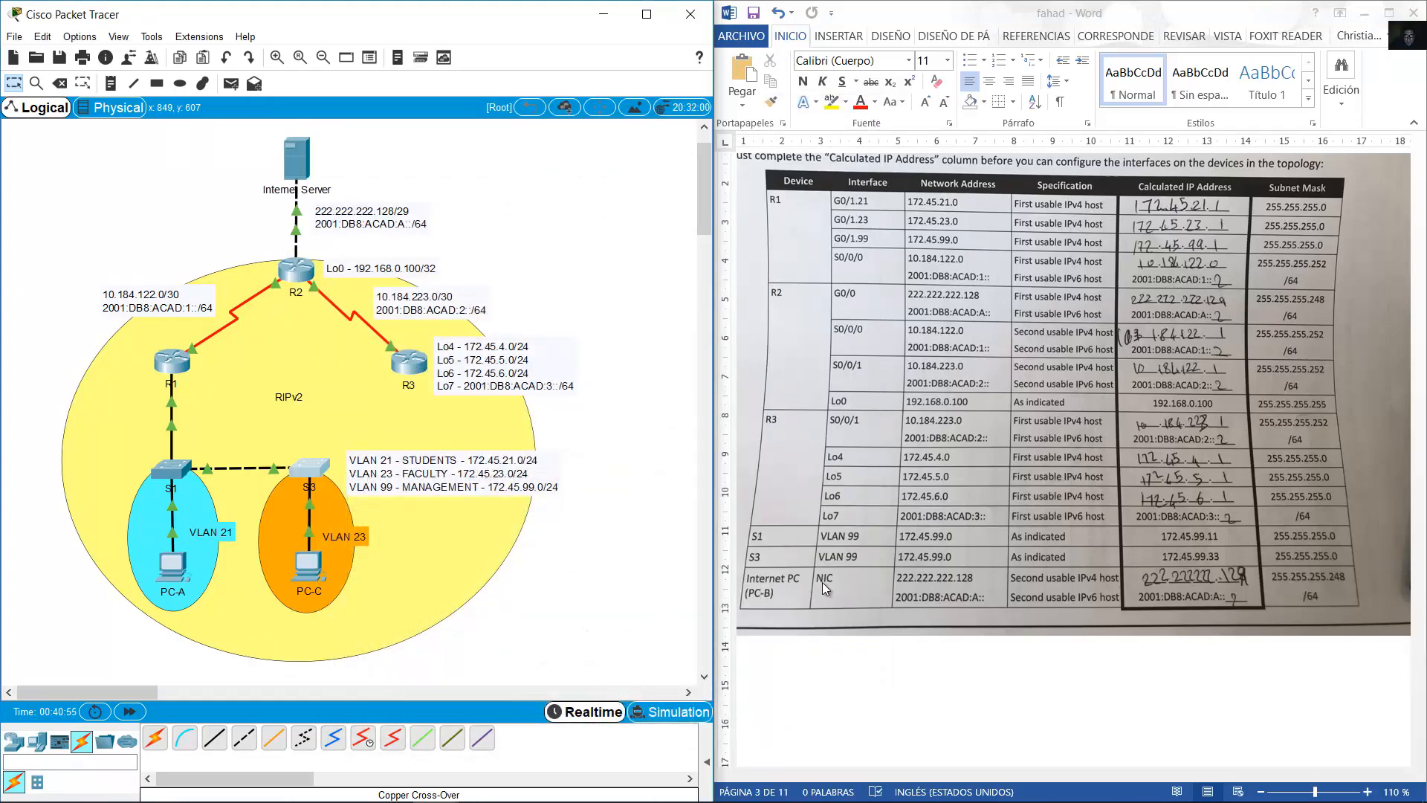
Open the Internet Server's Desktop IP Configuration and start entering 222 as the IPv4 address.
left_click(297, 159)
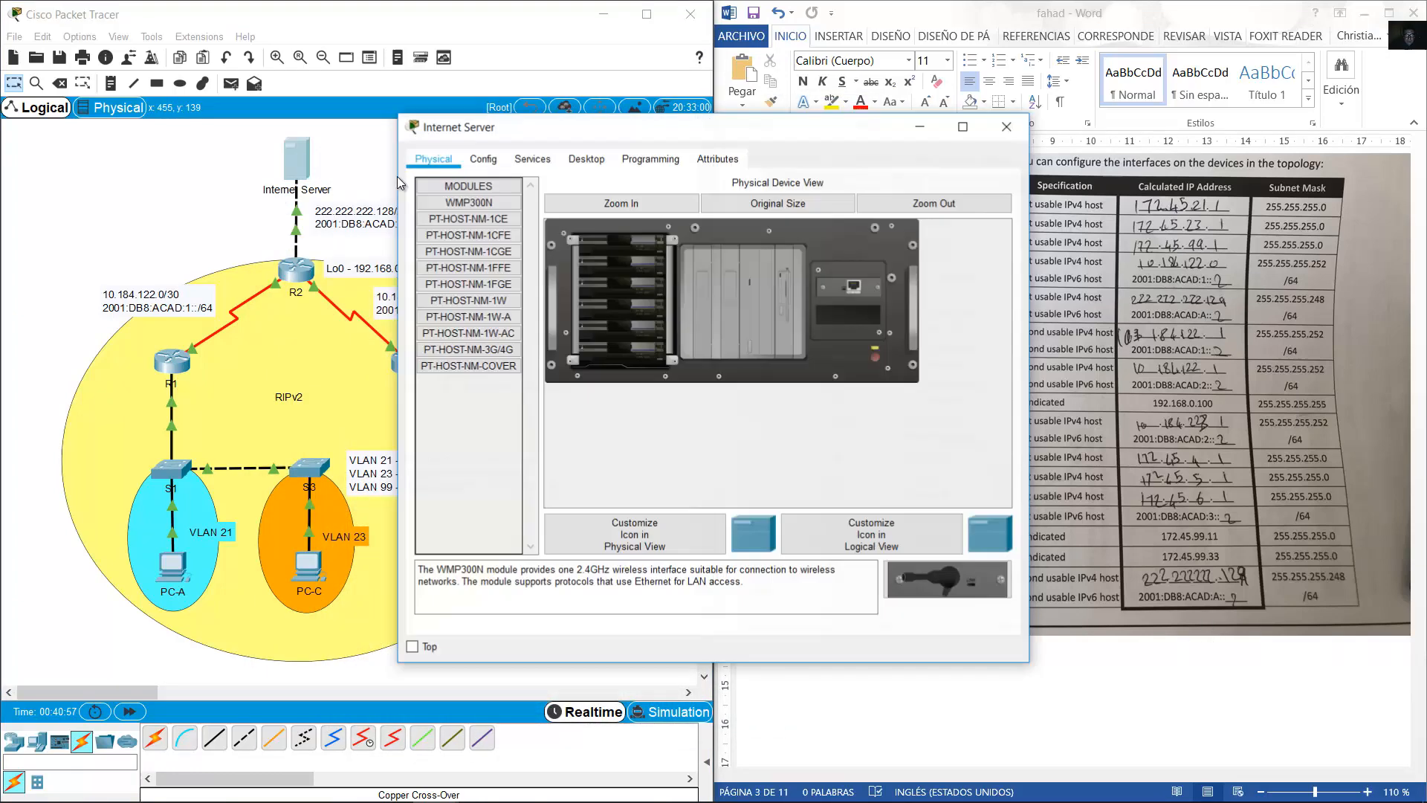
left_click(586, 158)
left_click(466, 207)
left_click_drag(520, 127, 185, 102)
left_click(311, 222)
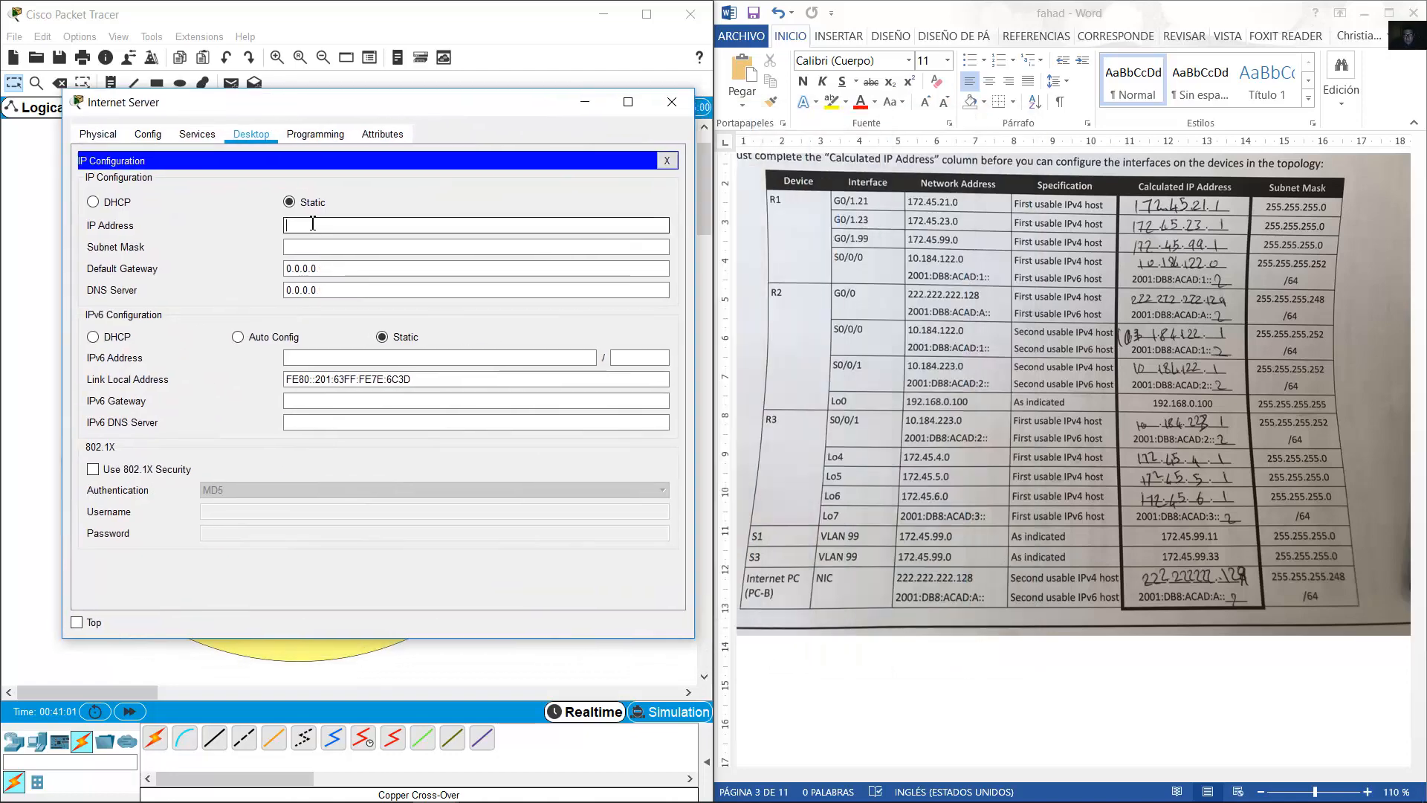
type("222.222.222.")
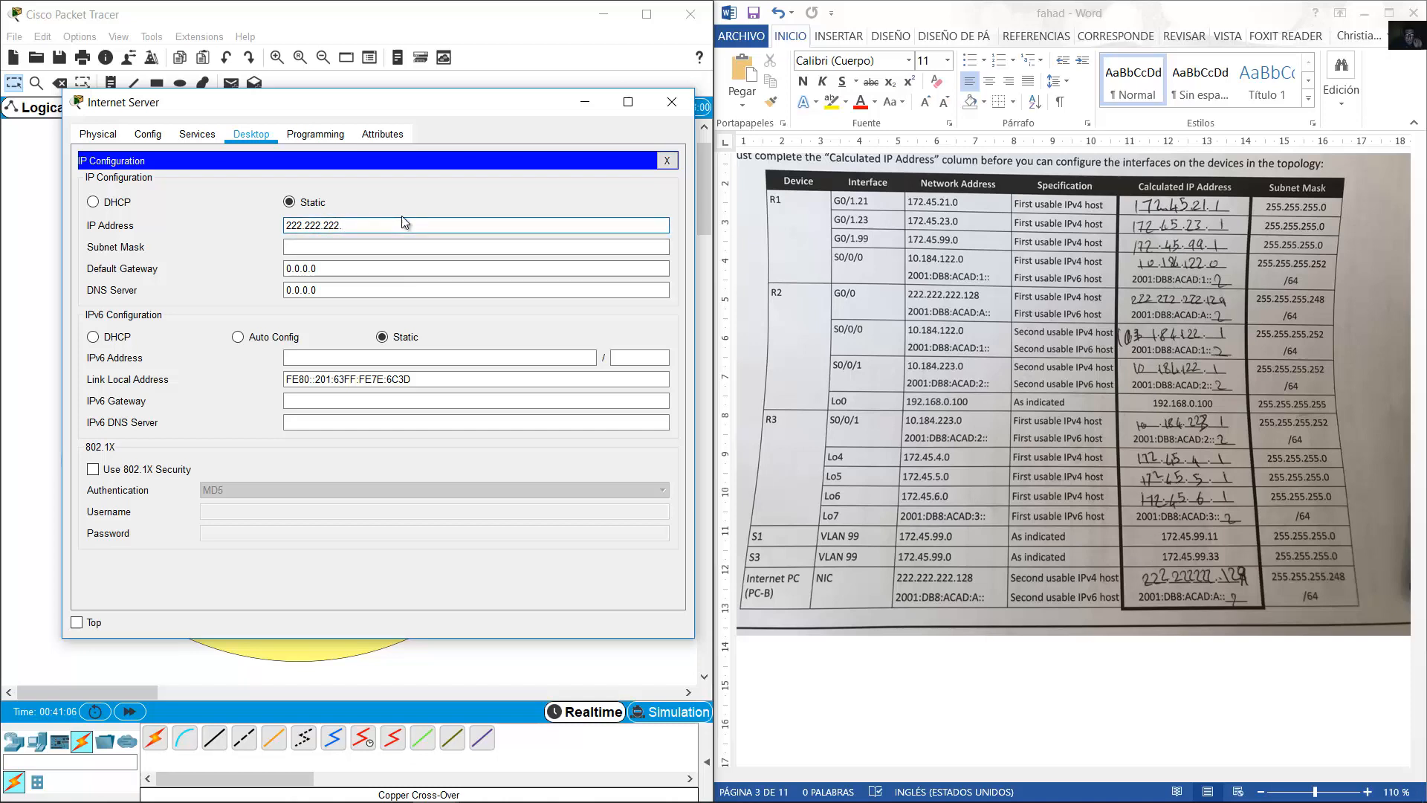
type("2")
key("BackSpace")
Dismiss the invalid IP address error and reopen the Internet Server's settings.
left_click_drag(432, 108, 470, 301)
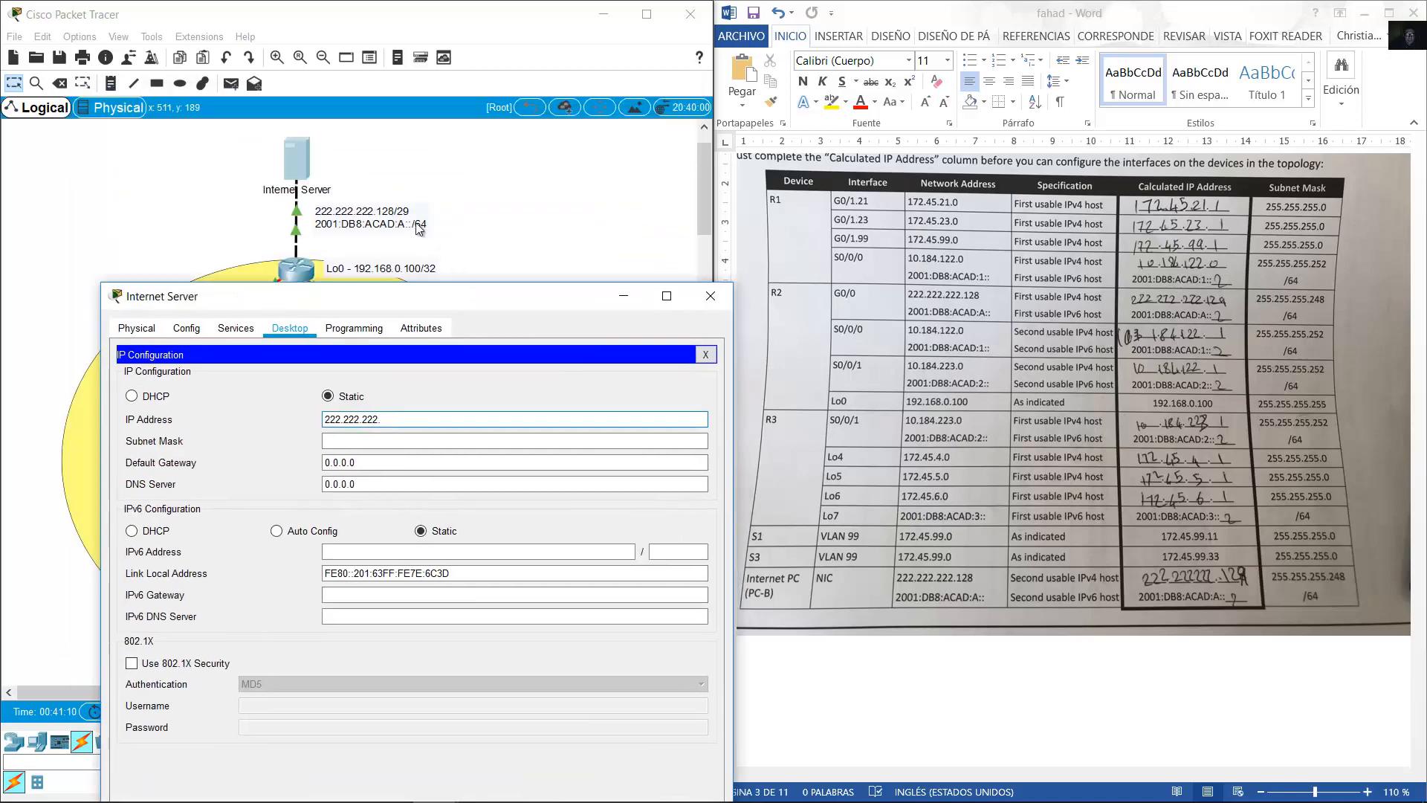
left_click(394, 213)
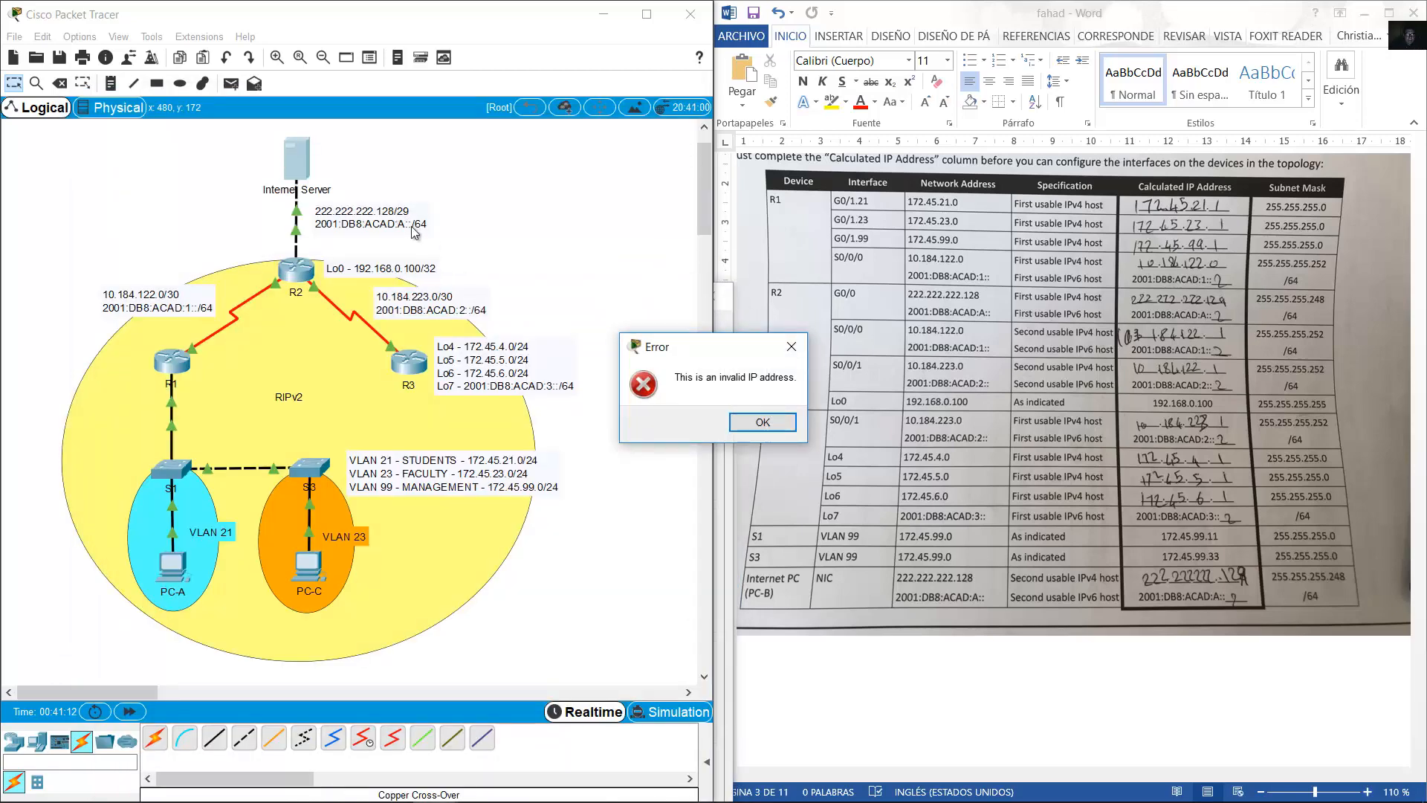
left_click(765, 429)
double_click(406, 223)
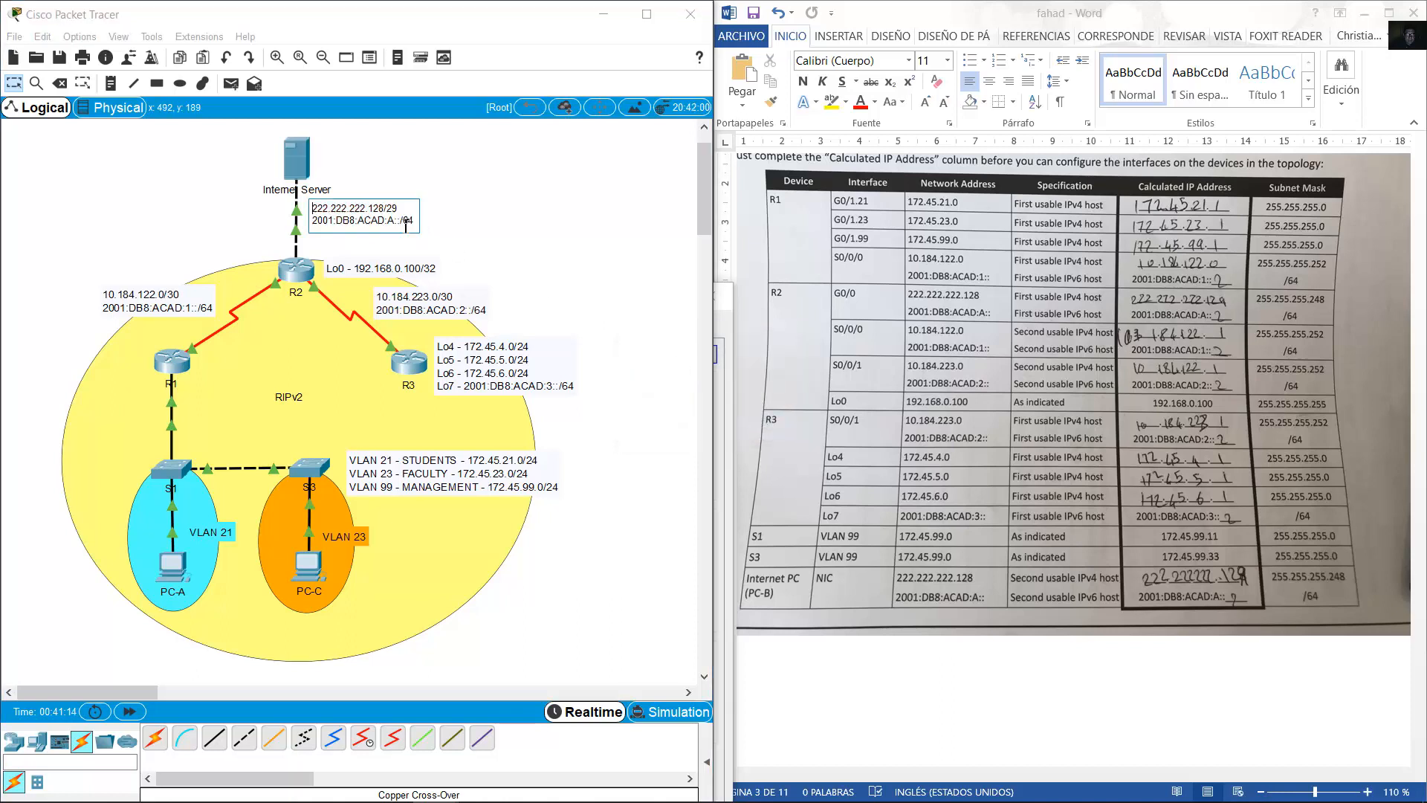
left_click(450, 242)
mouse_move(372, 216)
left_mouse_down()
mouse_move(396, 216)
mouse_move(374, 215)
left_mouse_up()
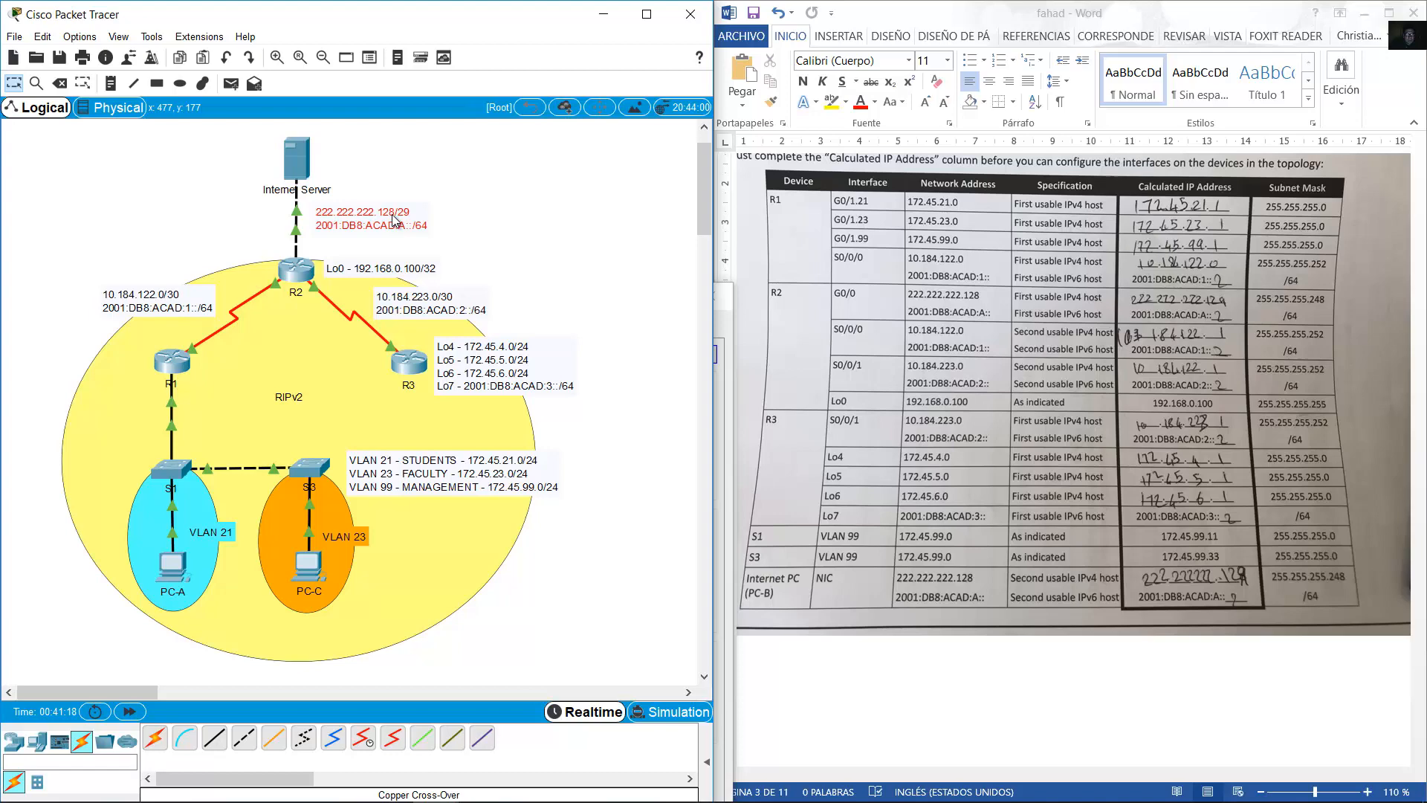
left_click(297, 158)
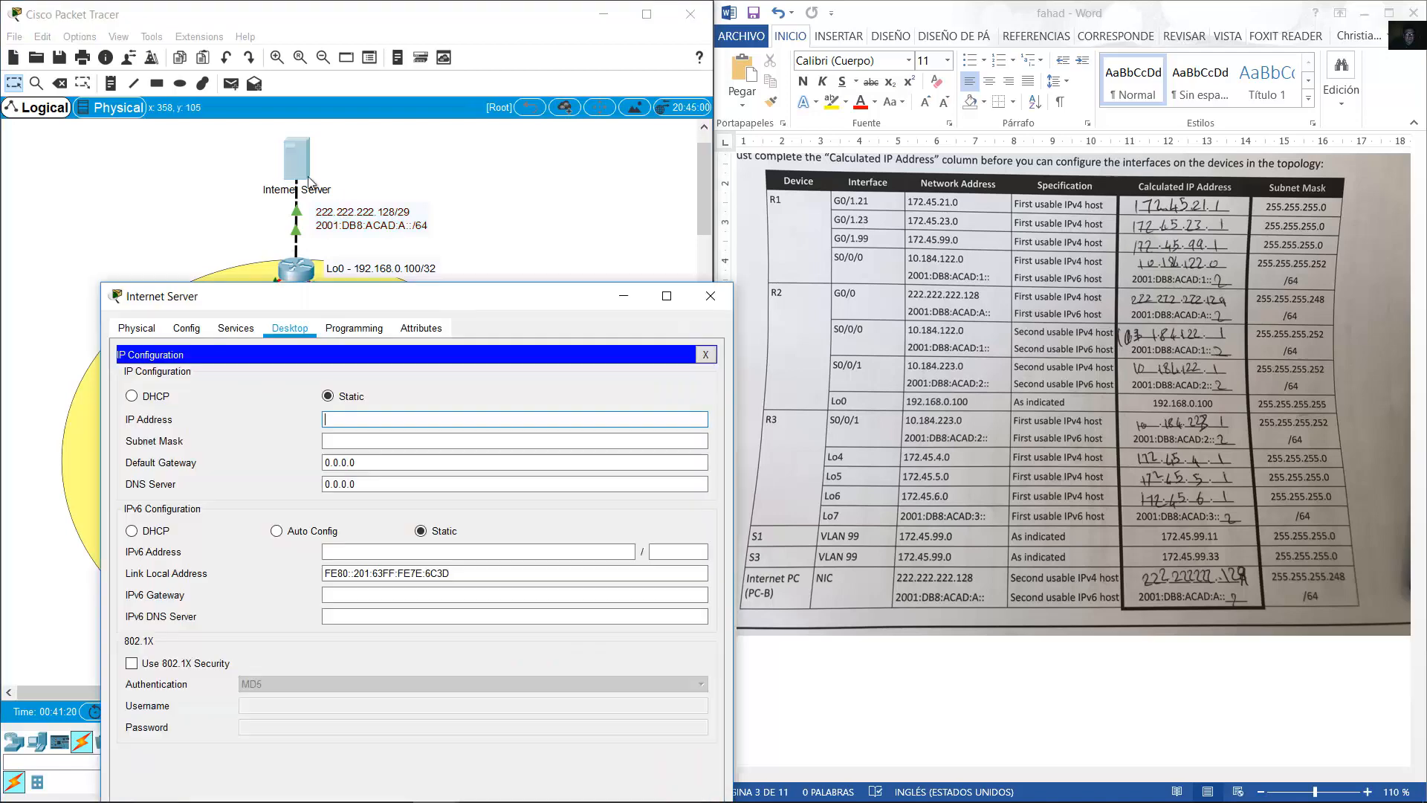
Set the server's IPv4 address 222.222.222.130, mask 255.255.255.248, gateway 222.222.222.129.
left_click(415, 420)
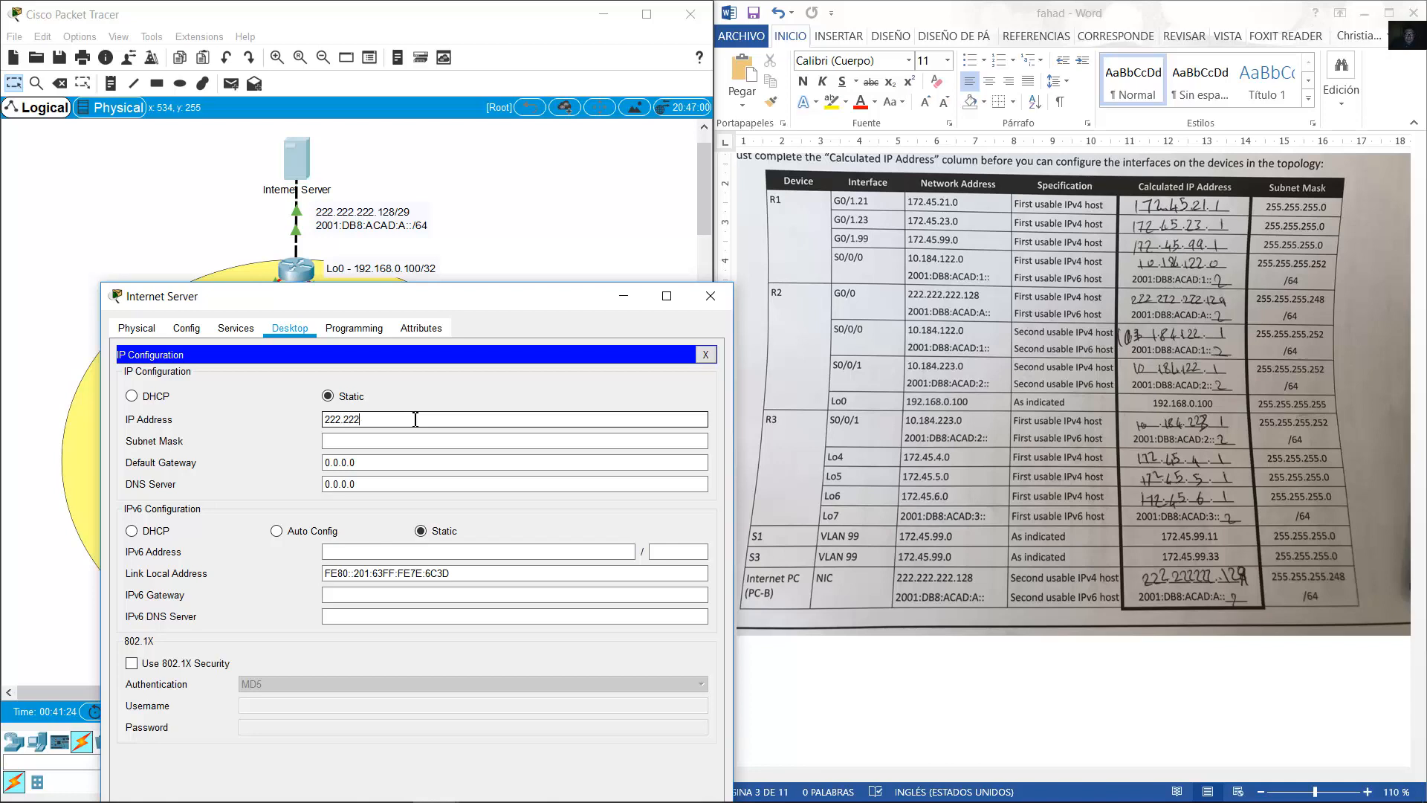
type("222.222.222.130")
key("Tab")
key("Right")
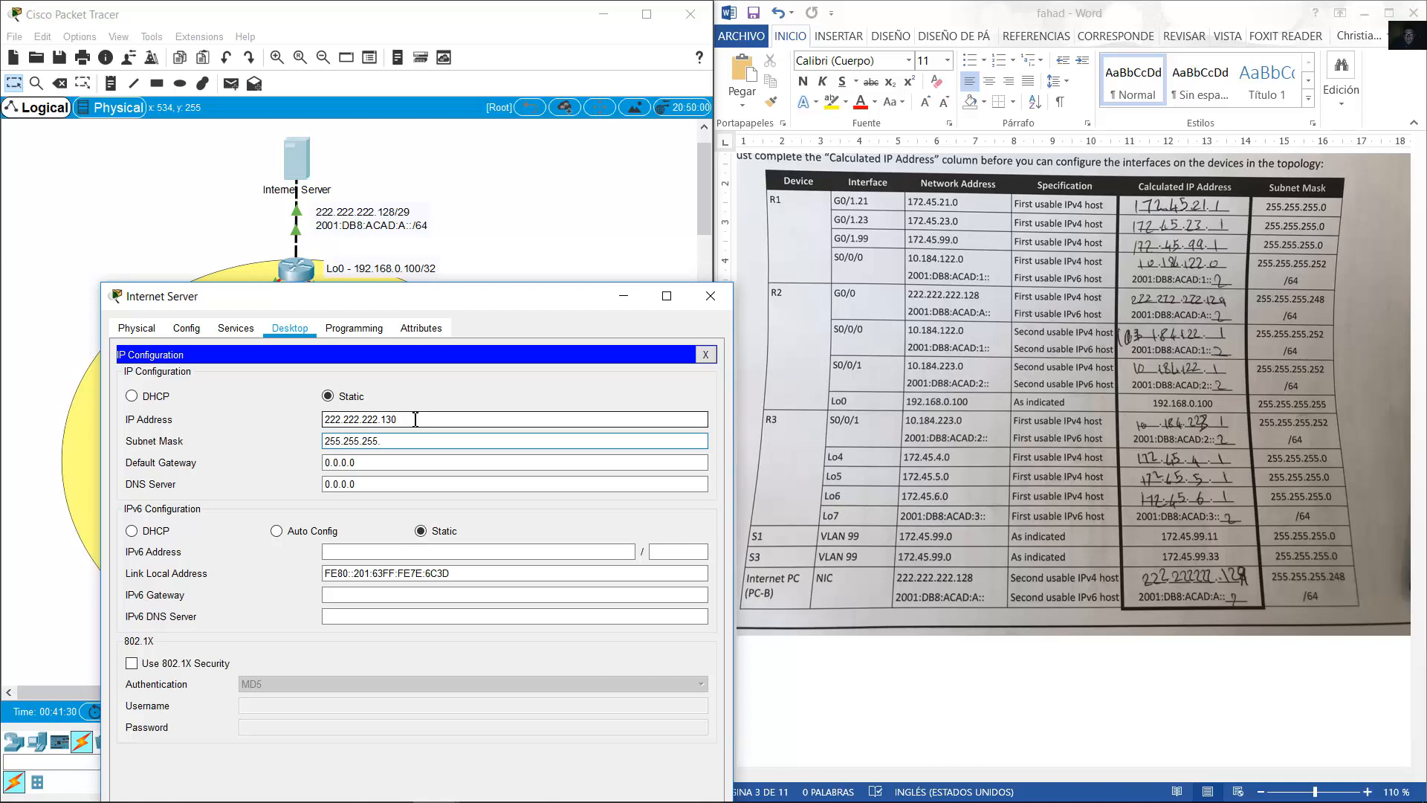
key("Tab")
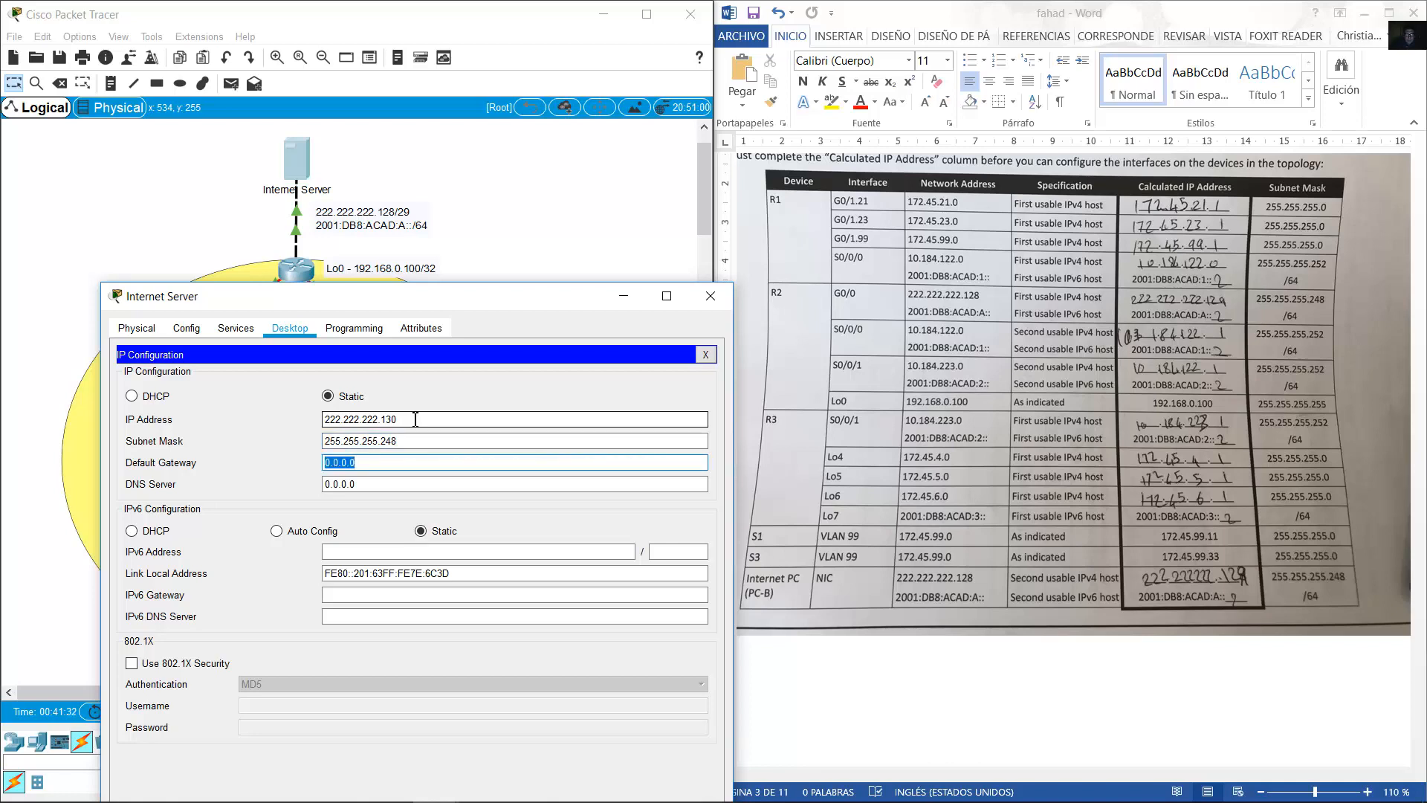
left_click(405, 423)
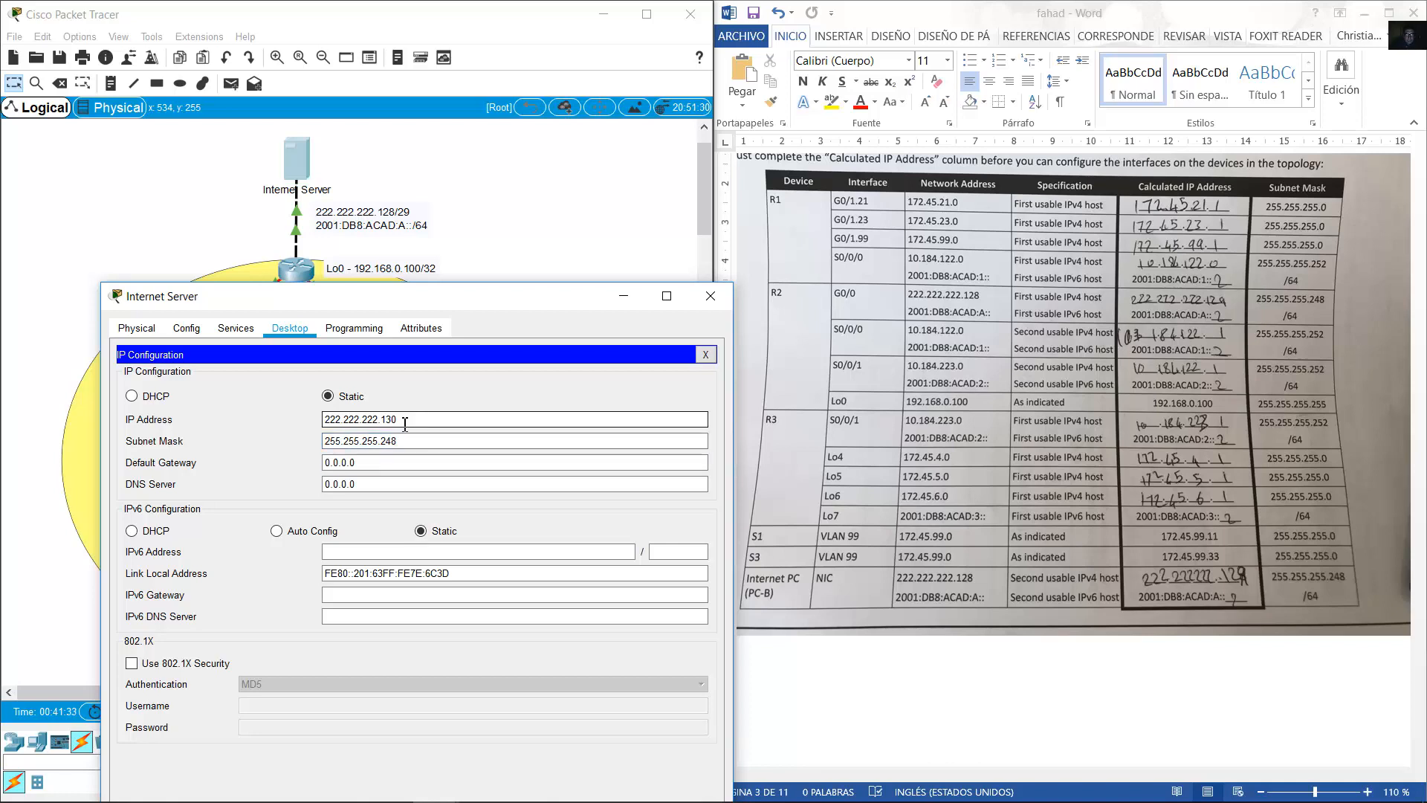
triple_click(360, 420)
key("ctrl+c")
triple_click(369, 462)
key("ctrl+v")
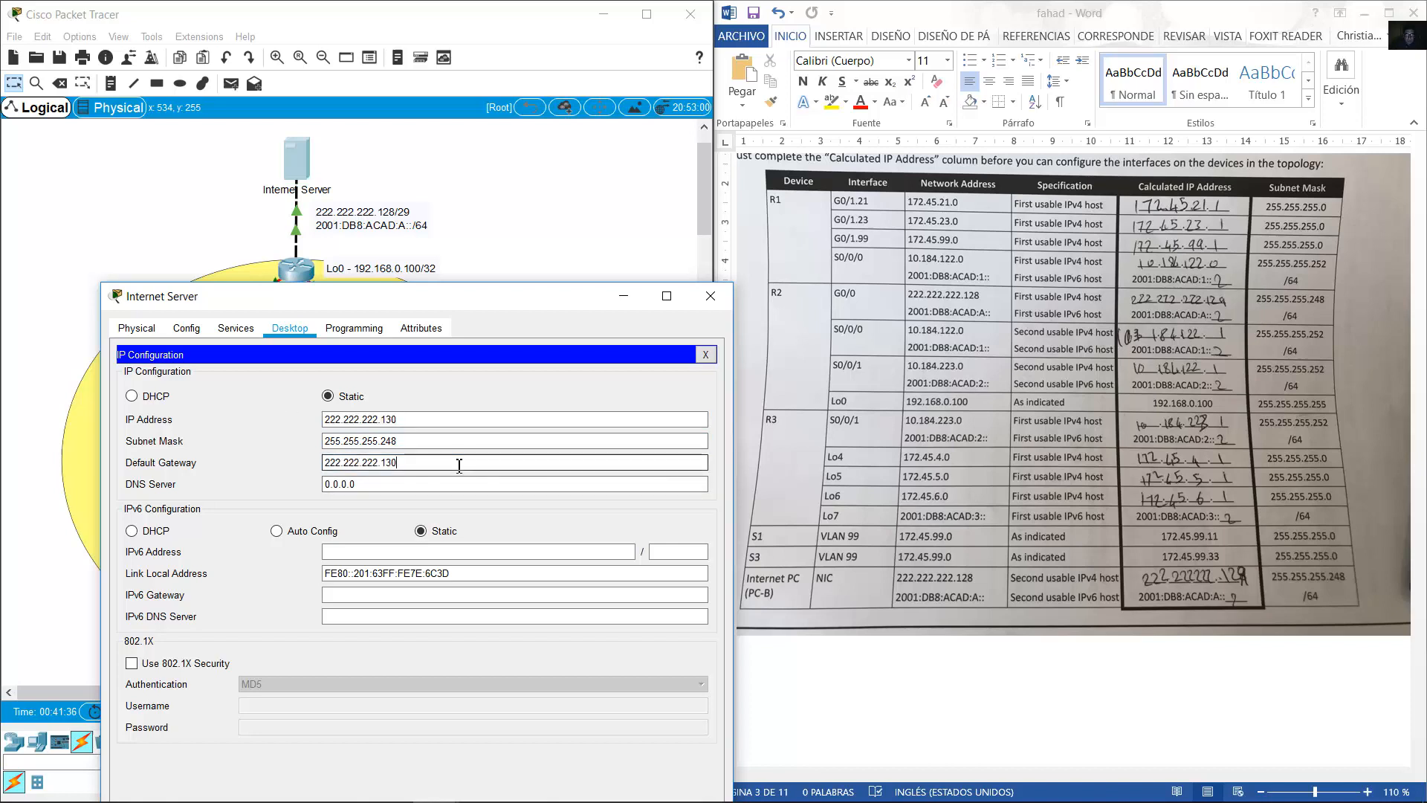
key("BackSpace")
left_click(491, 237)
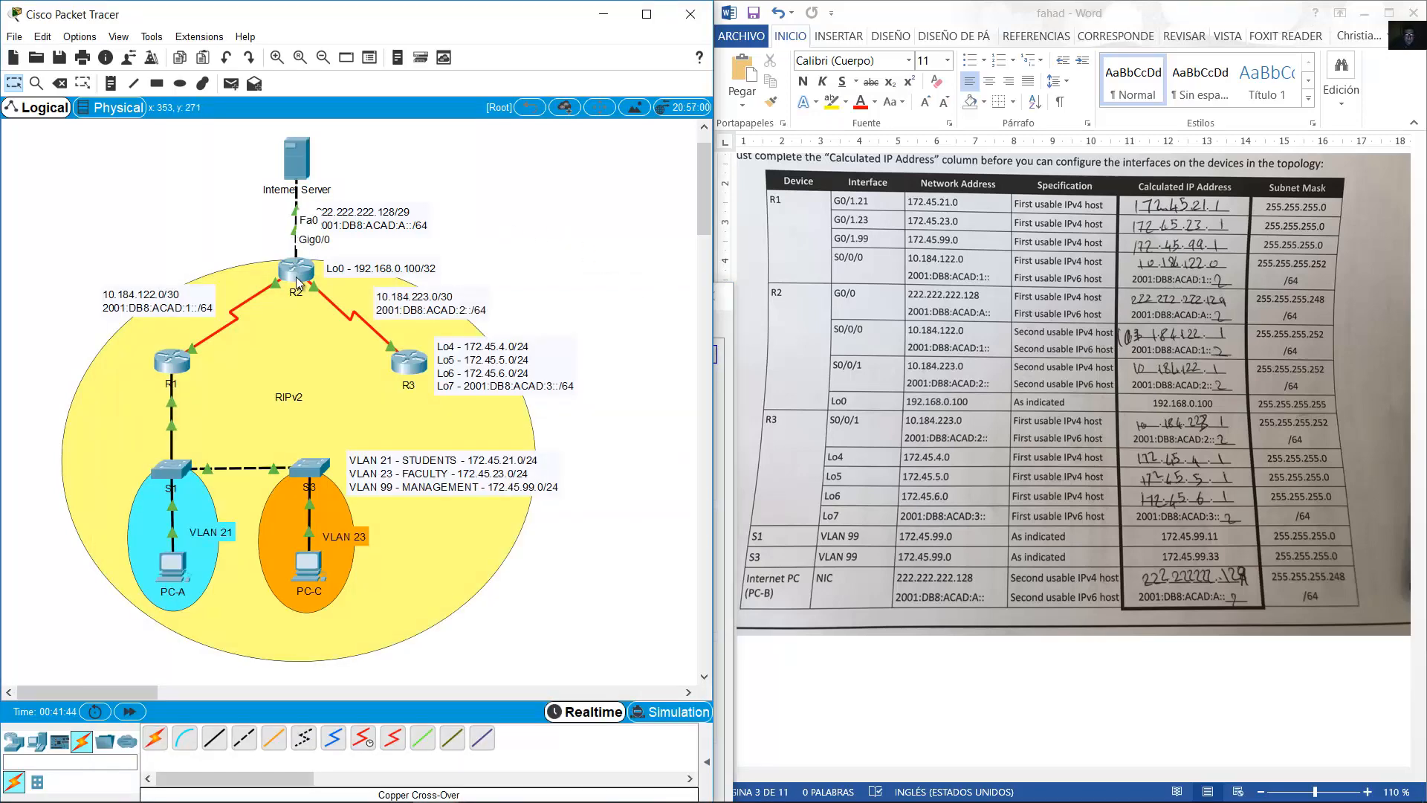
left_click(296, 171)
left_click(528, 464)
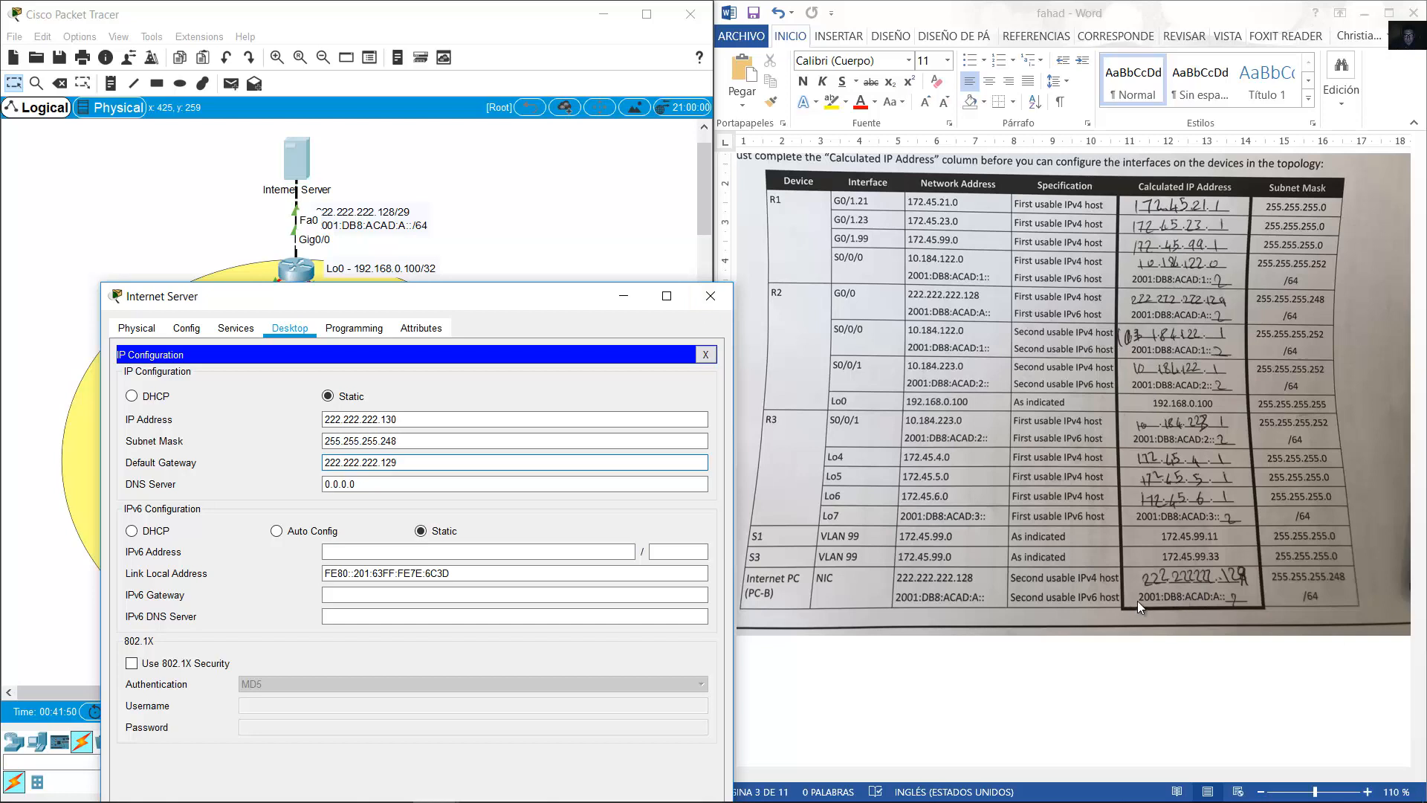
Start the server's IPv6 address with 2001:DB8:ACAD.
left_click(428, 551)
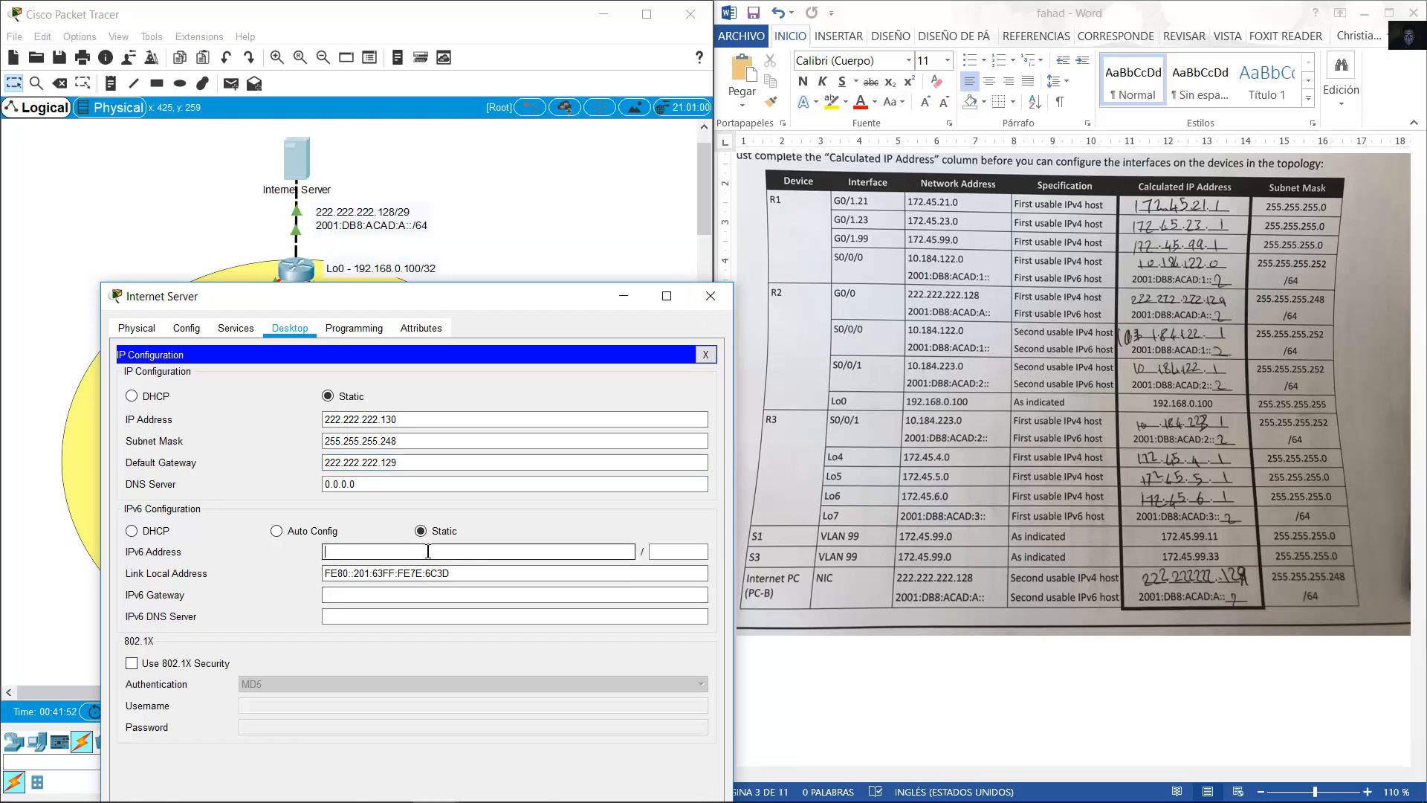
key("ctrl+v")
left_click_drag(324, 552, 417, 555)
key("BackSpace")
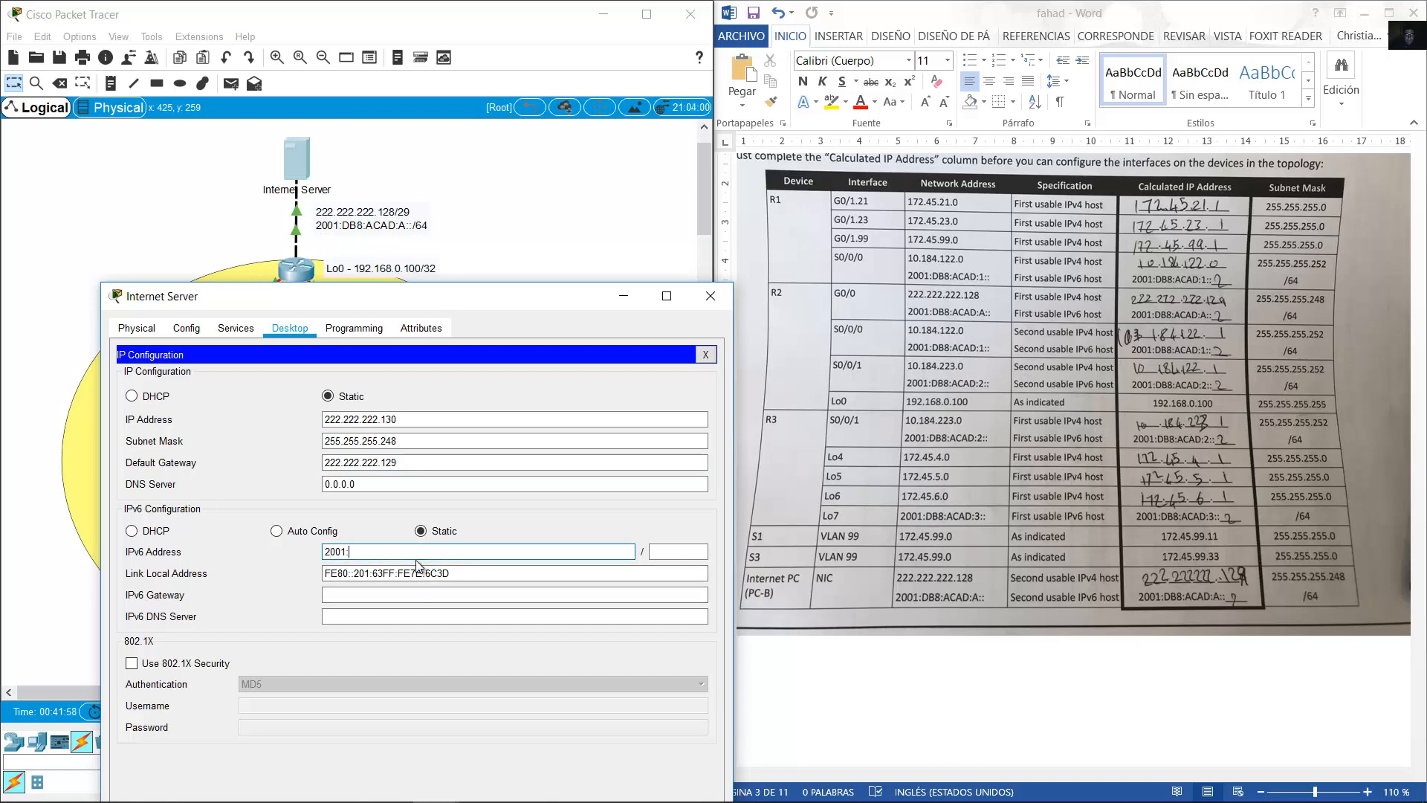
type("2001:DB8:ACAD:A::2")
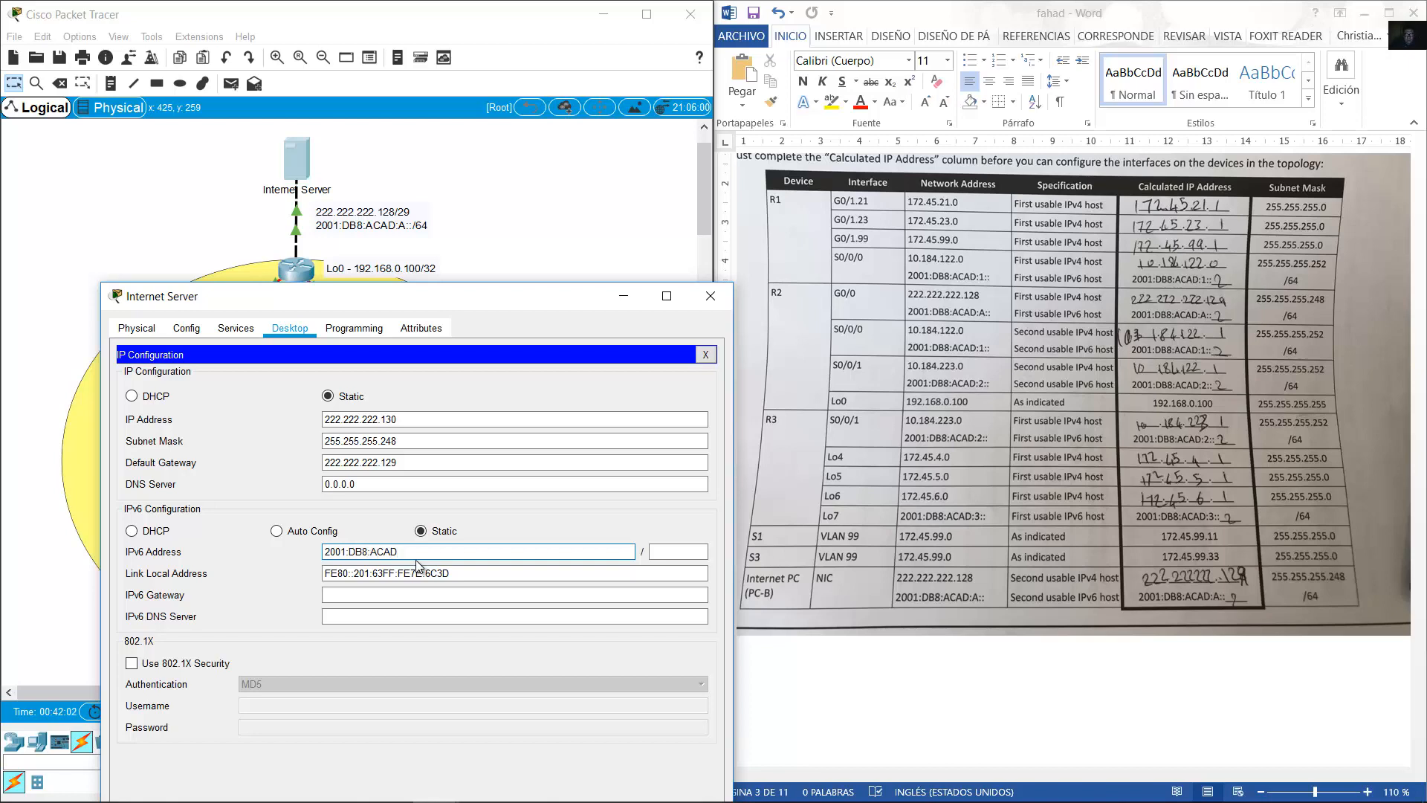
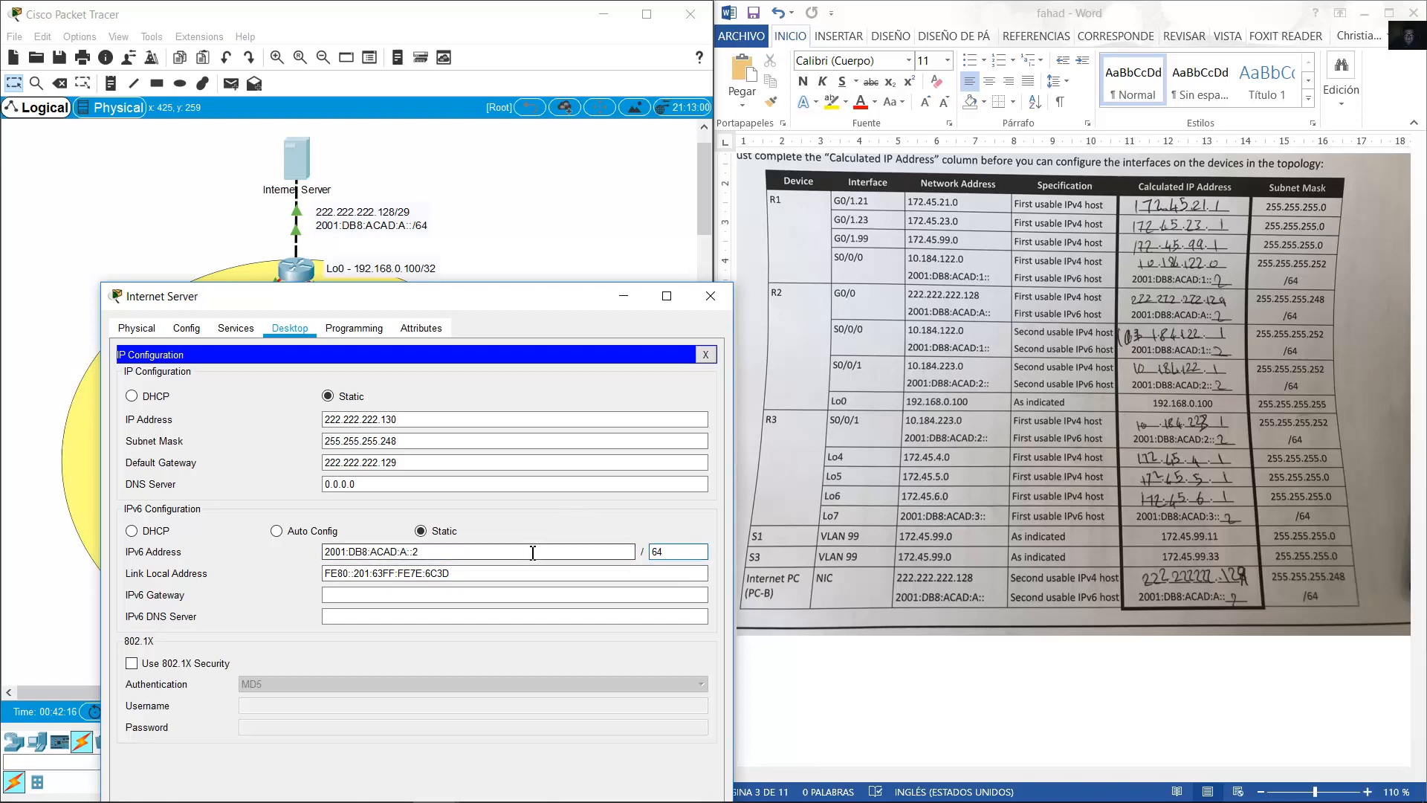
Copy the server's IPv6 address into IPv6 Gateway as 2001:DB8:ACAD:A::1, then close the server window.
left_click(441, 599)
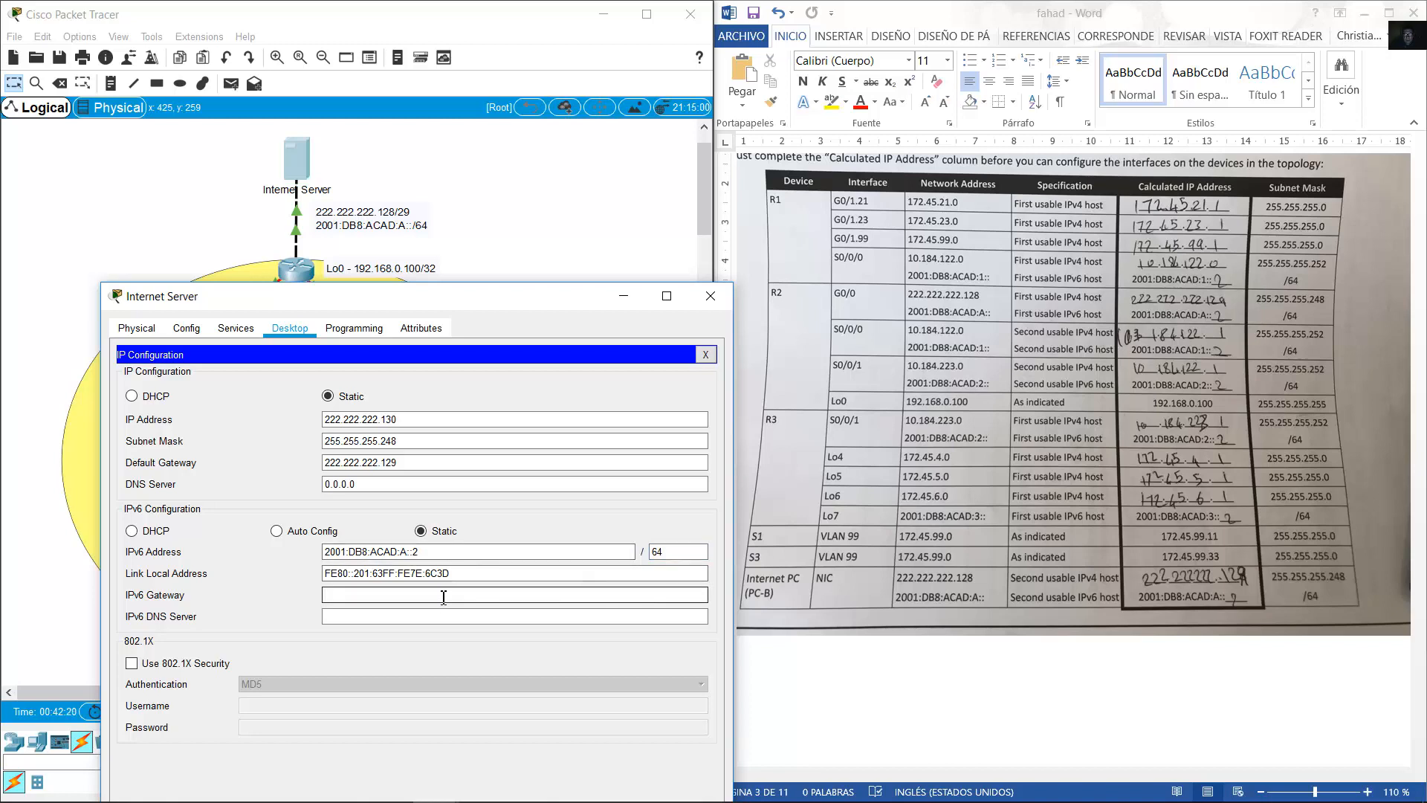
left_click_drag(425, 550, 293, 542)
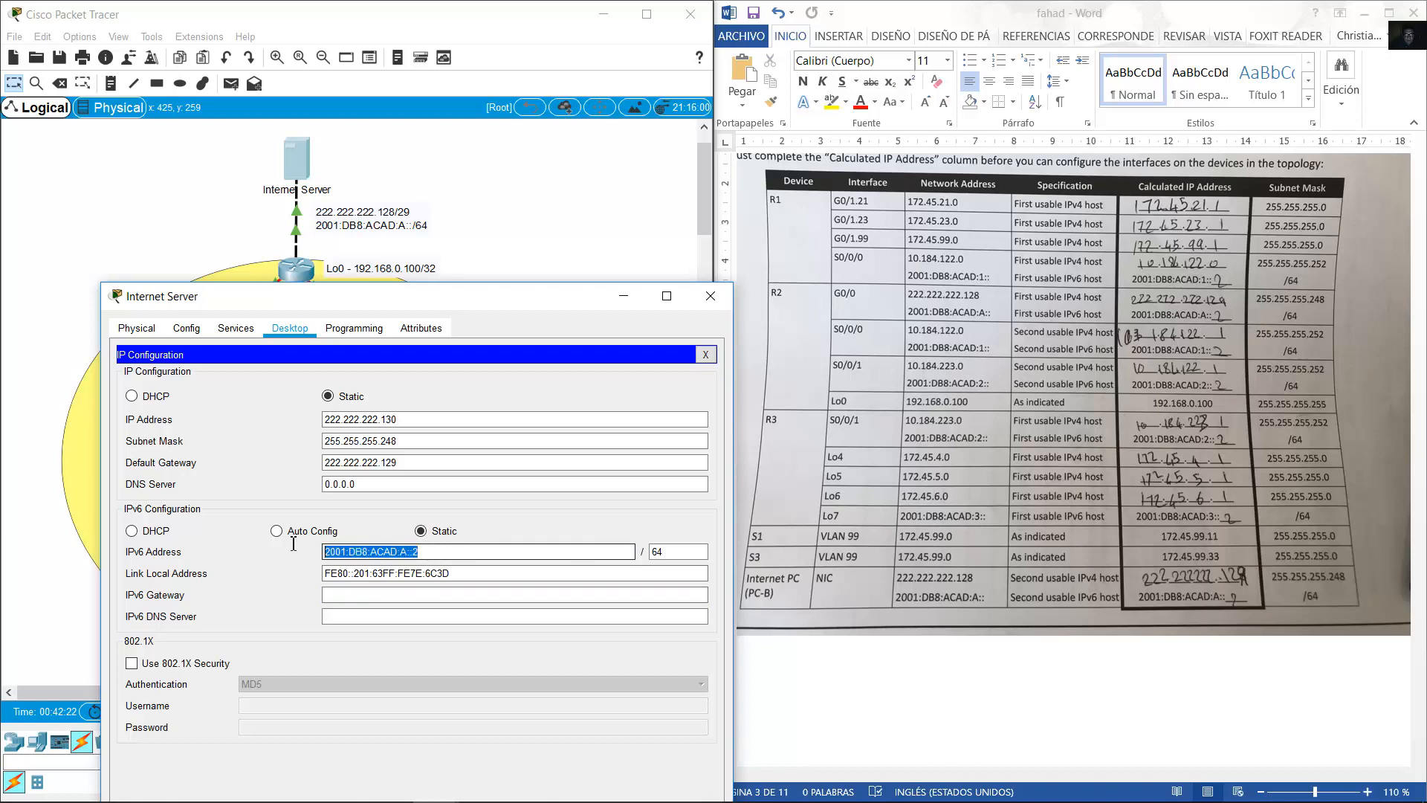
key("ctrl+c")
left_click(450, 596)
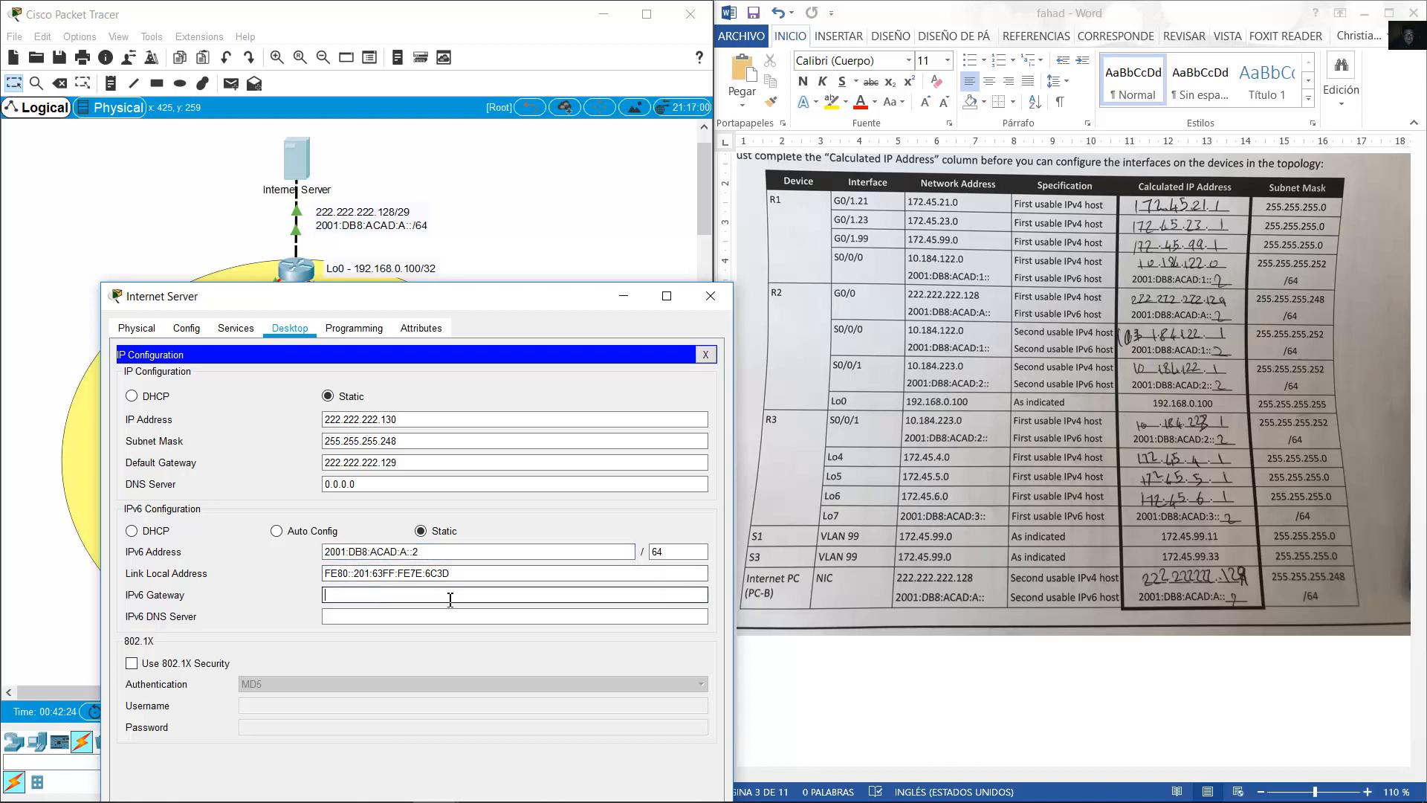
key("ctrl+v")
left_click(710, 295)
Scroll the Word exam document down to the Part 4 Configure Routing table on page 6.
left_click(1047, 388)
scroll(1096, 406, "down", 10)
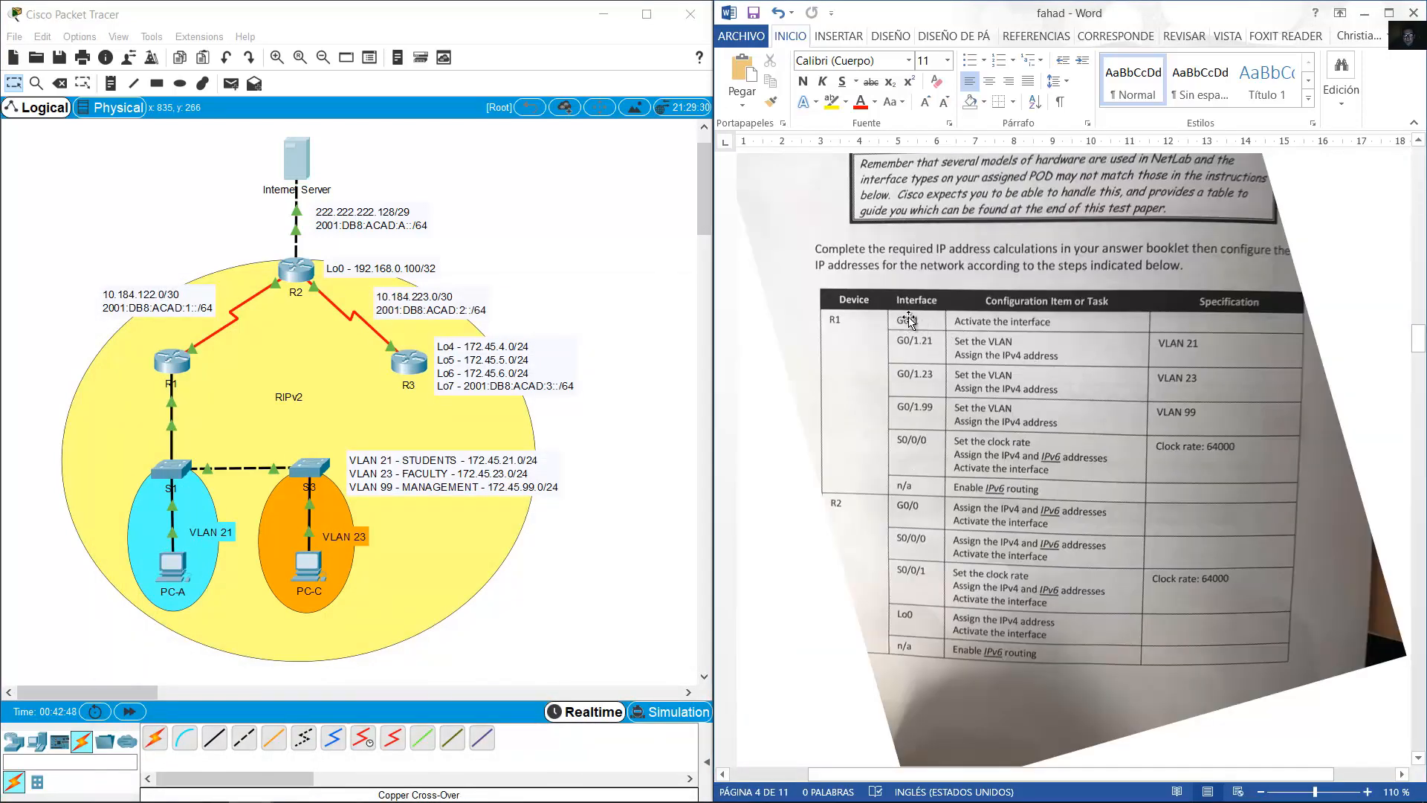
scroll(908, 319, "down", 1)
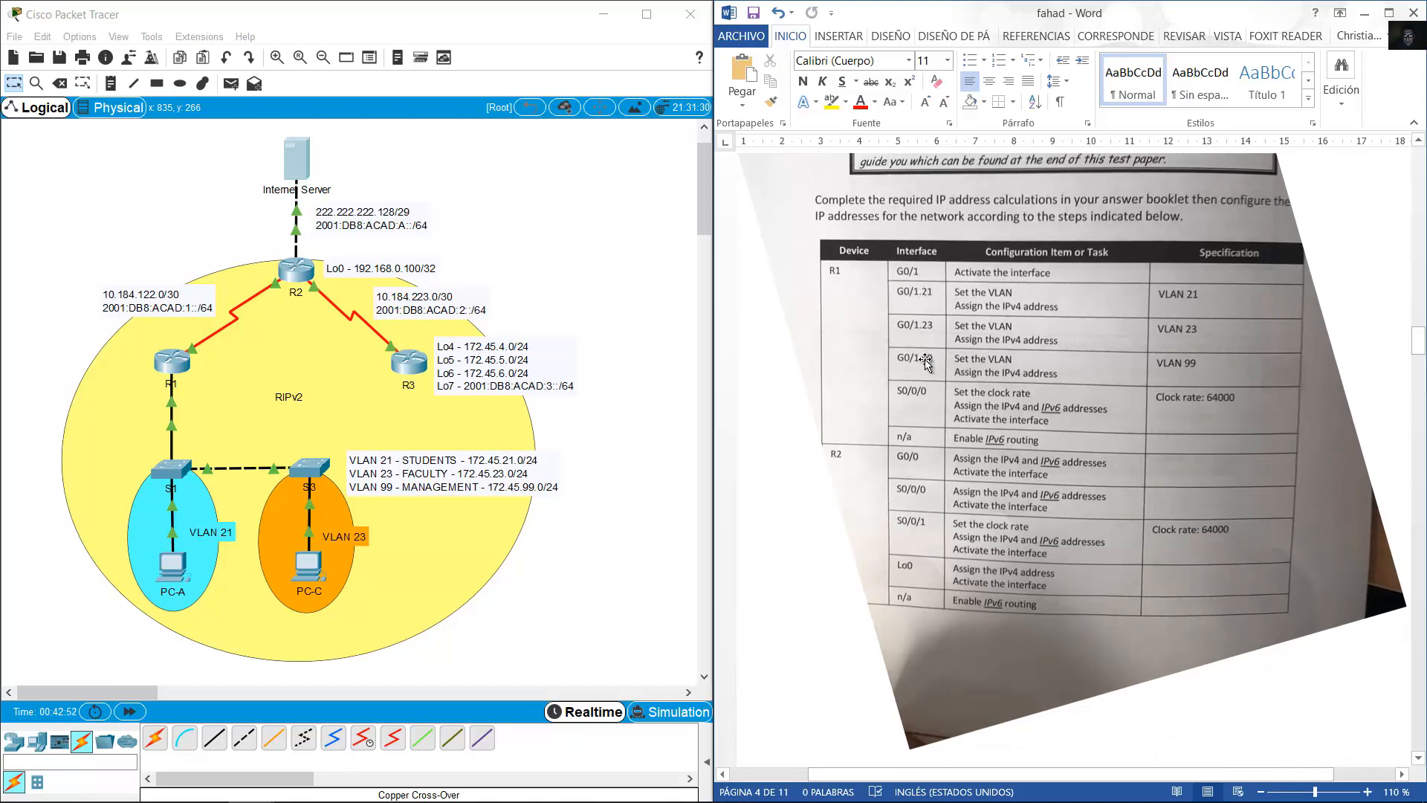
scroll(925, 362, "down", 2)
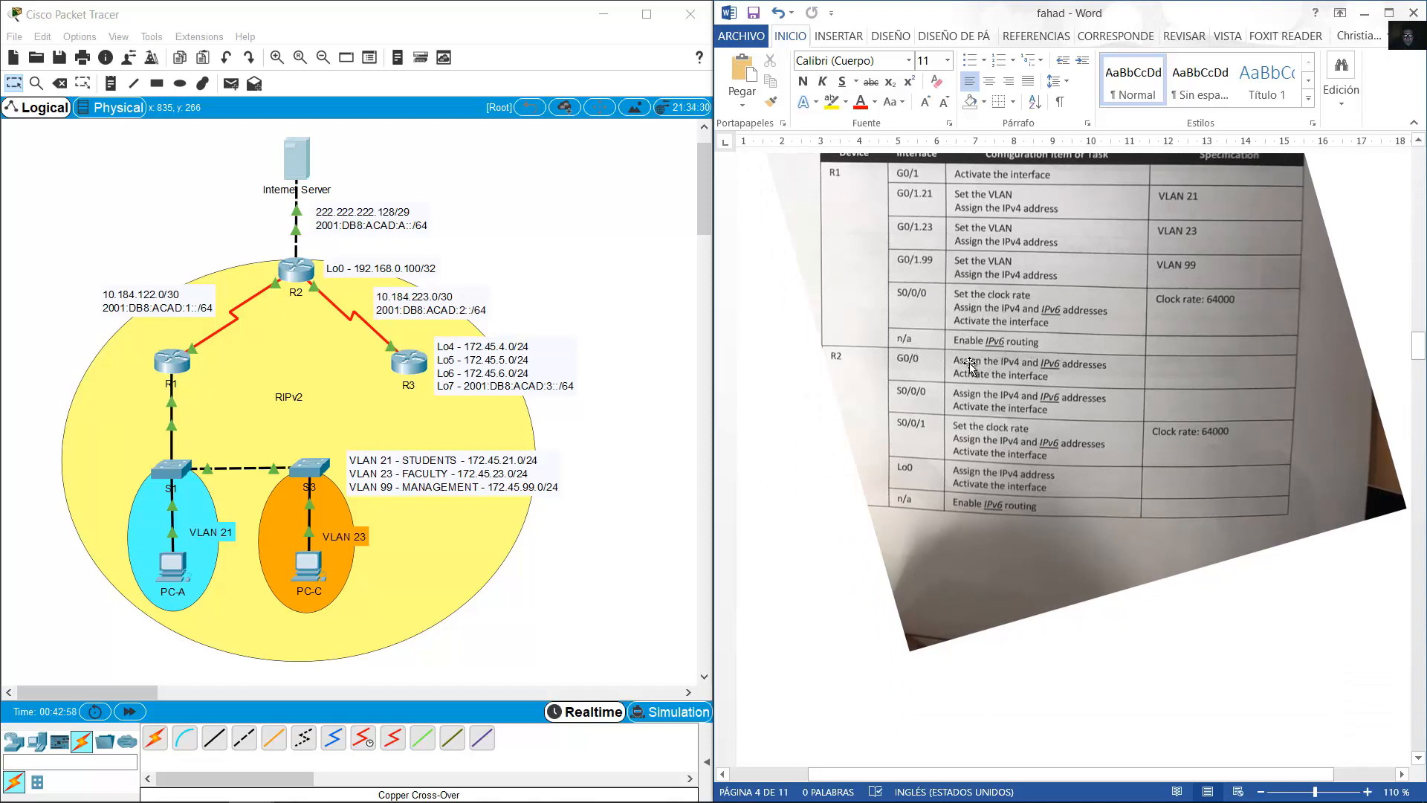
scroll(970, 365, "down", 15)
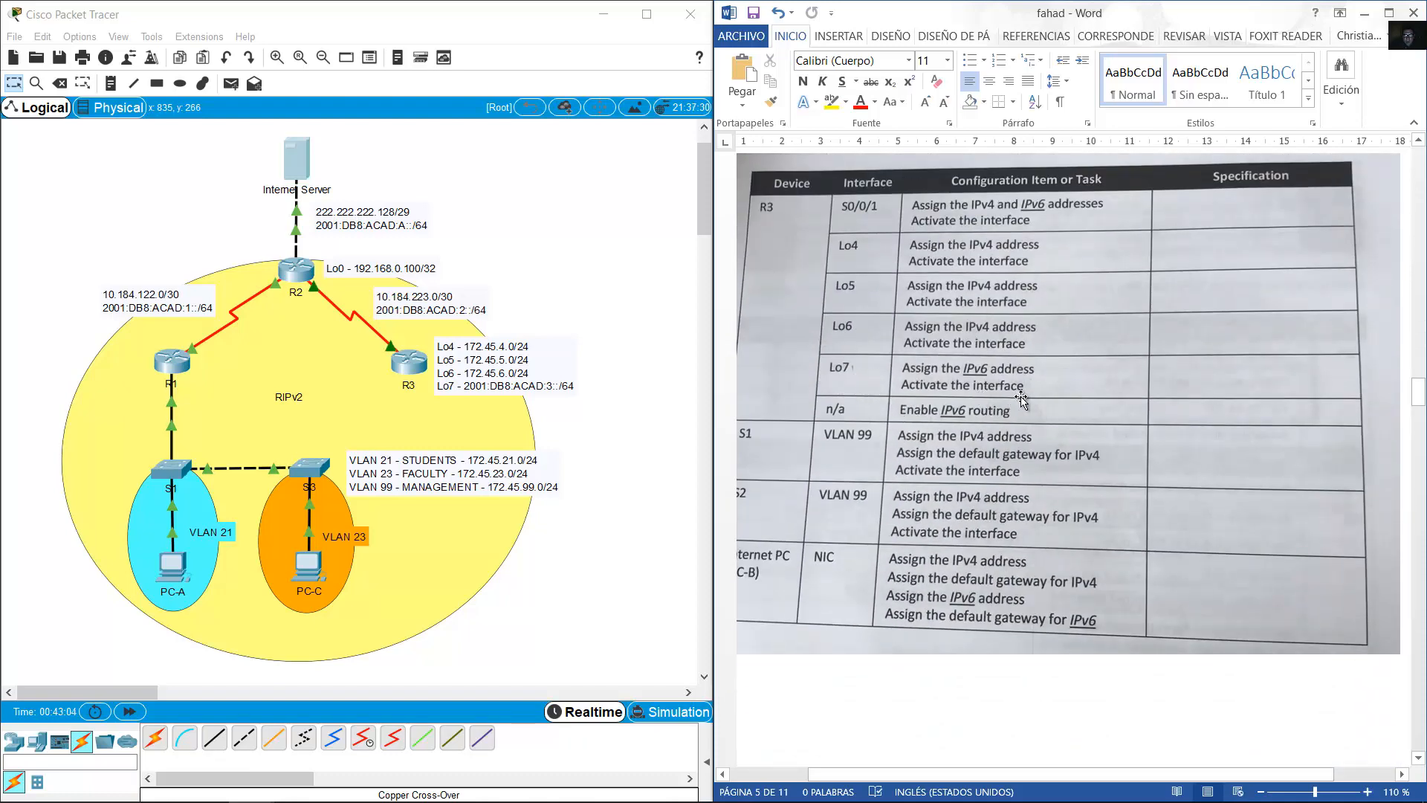
scroll(1021, 400, "down", 3)
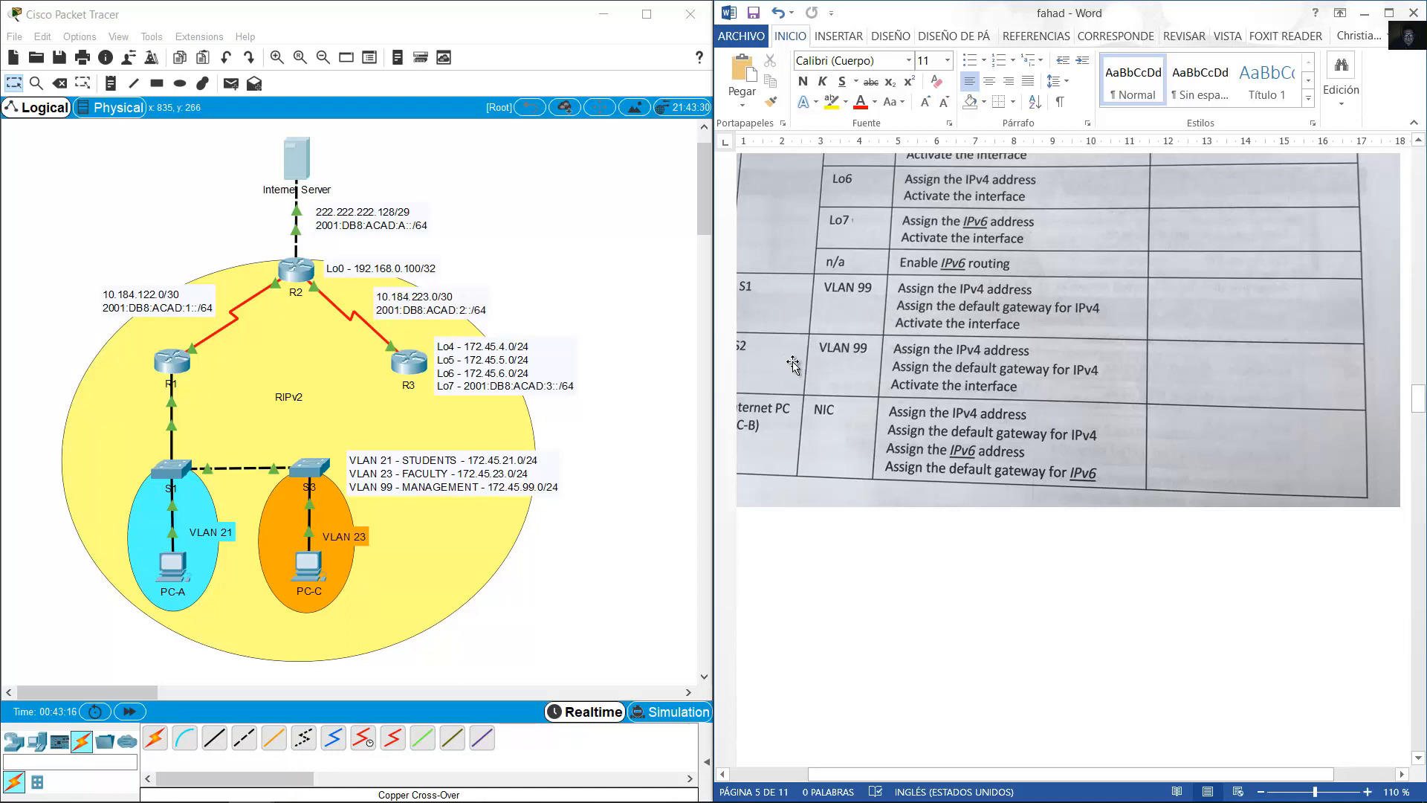
scroll(929, 333, "down", 2)
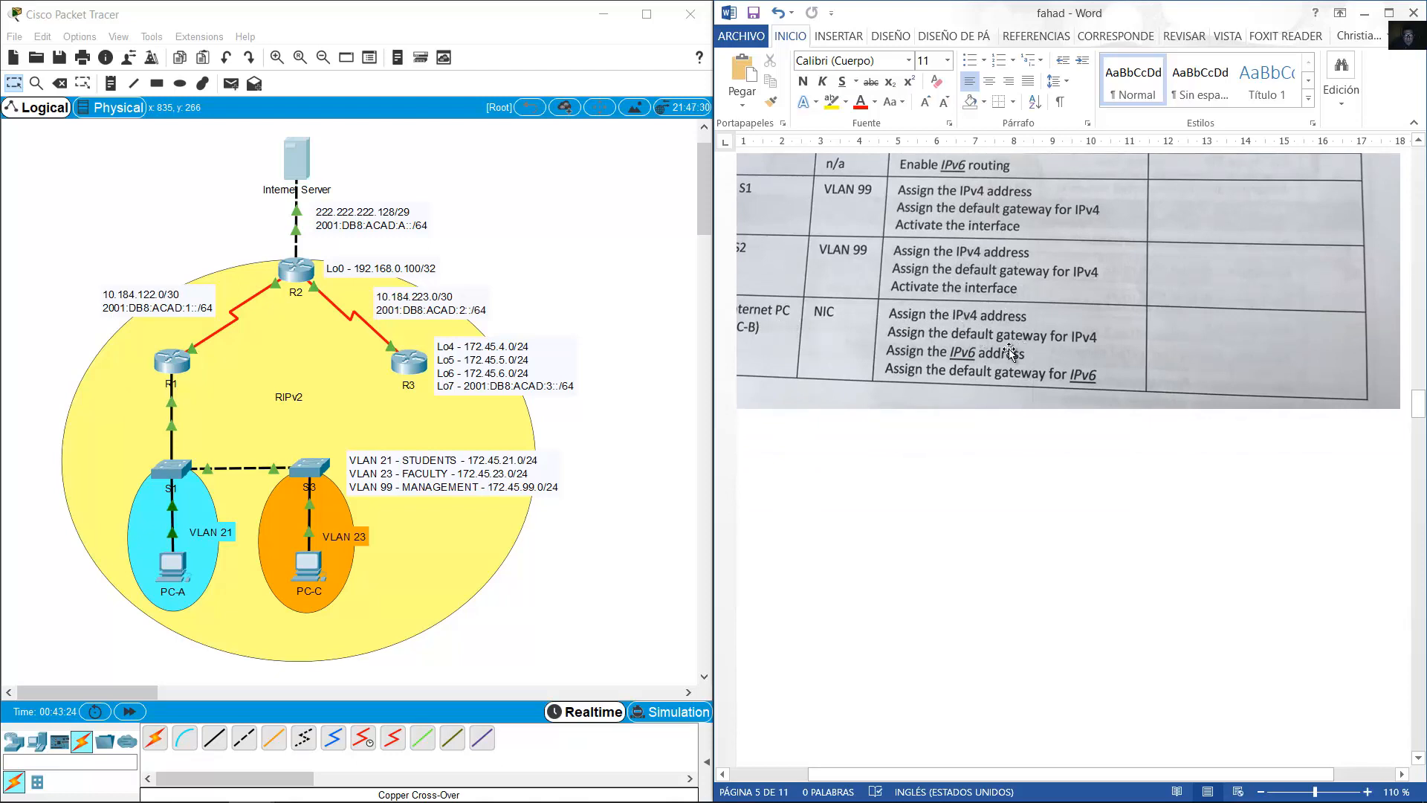
scroll(974, 349, "down", 5)
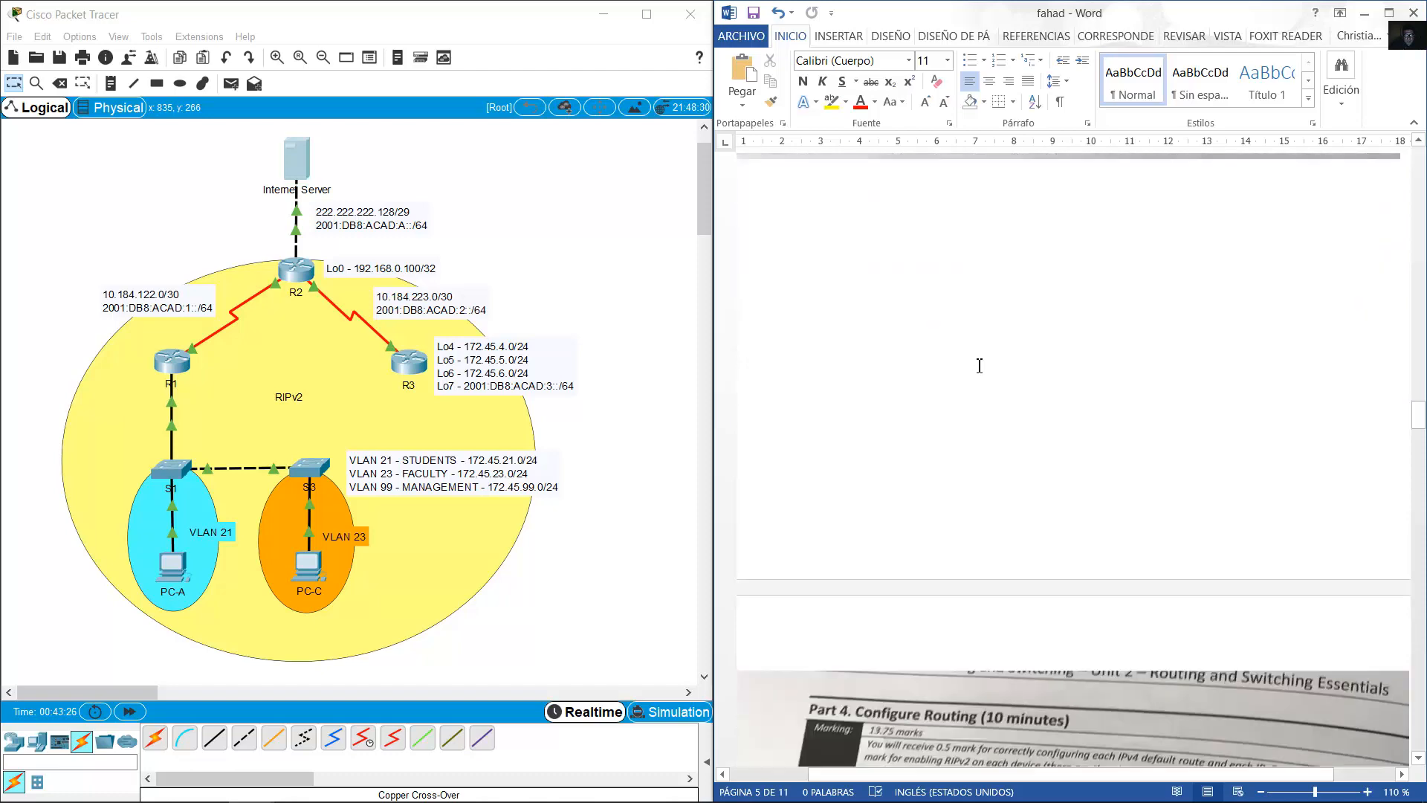
scroll(972, 343, "up", 3)
scroll(966, 335, "down", 8)
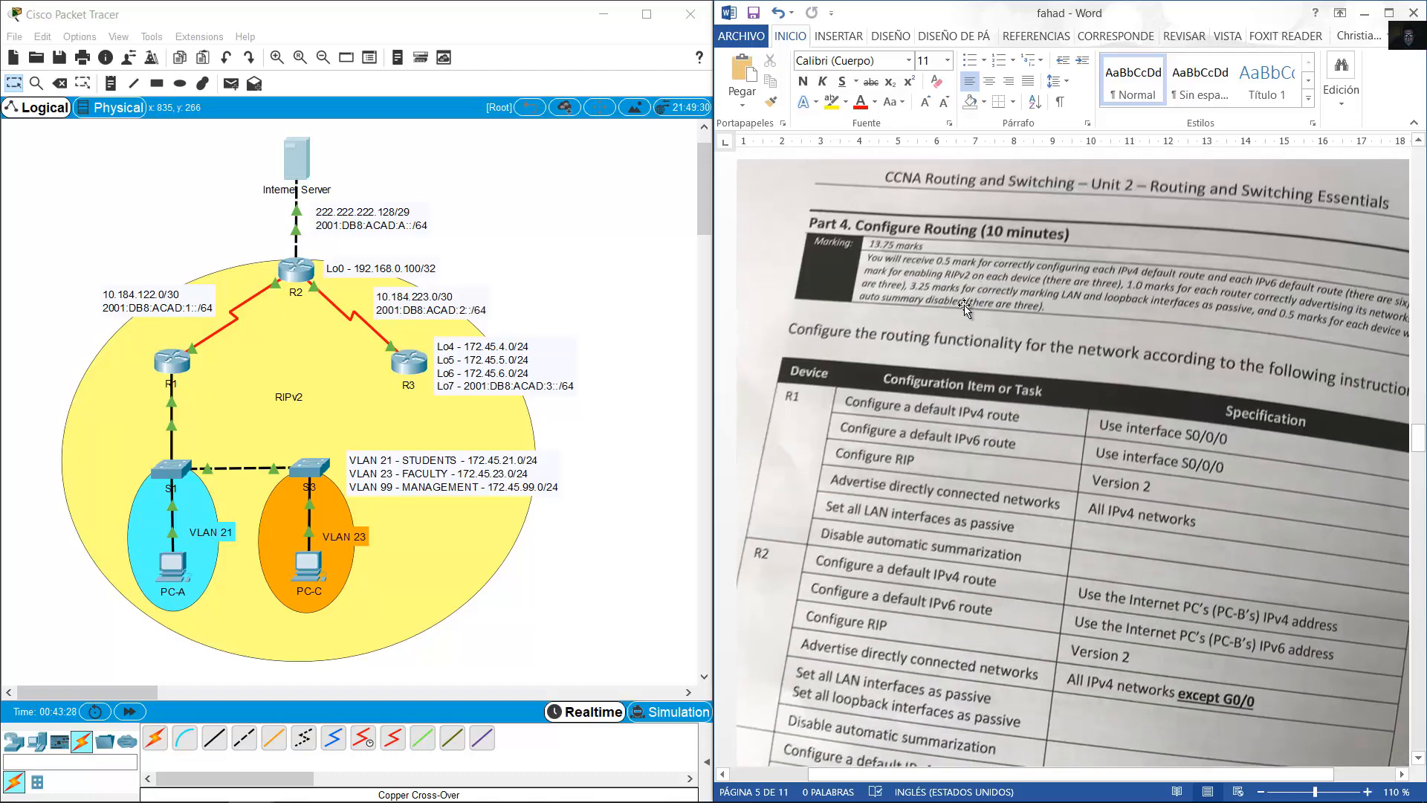
scroll(963, 322, "down", 5)
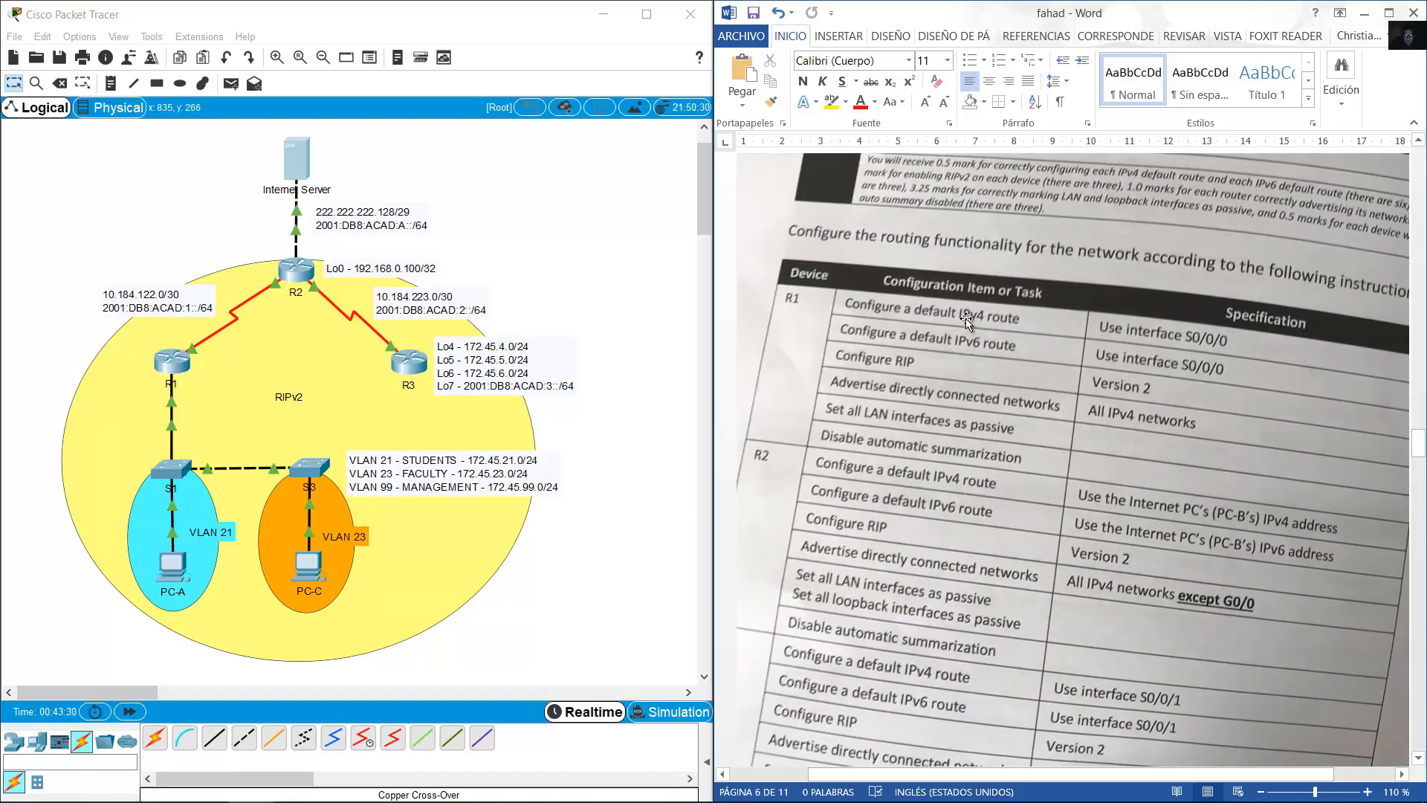
scroll(965, 319, "up", 1)
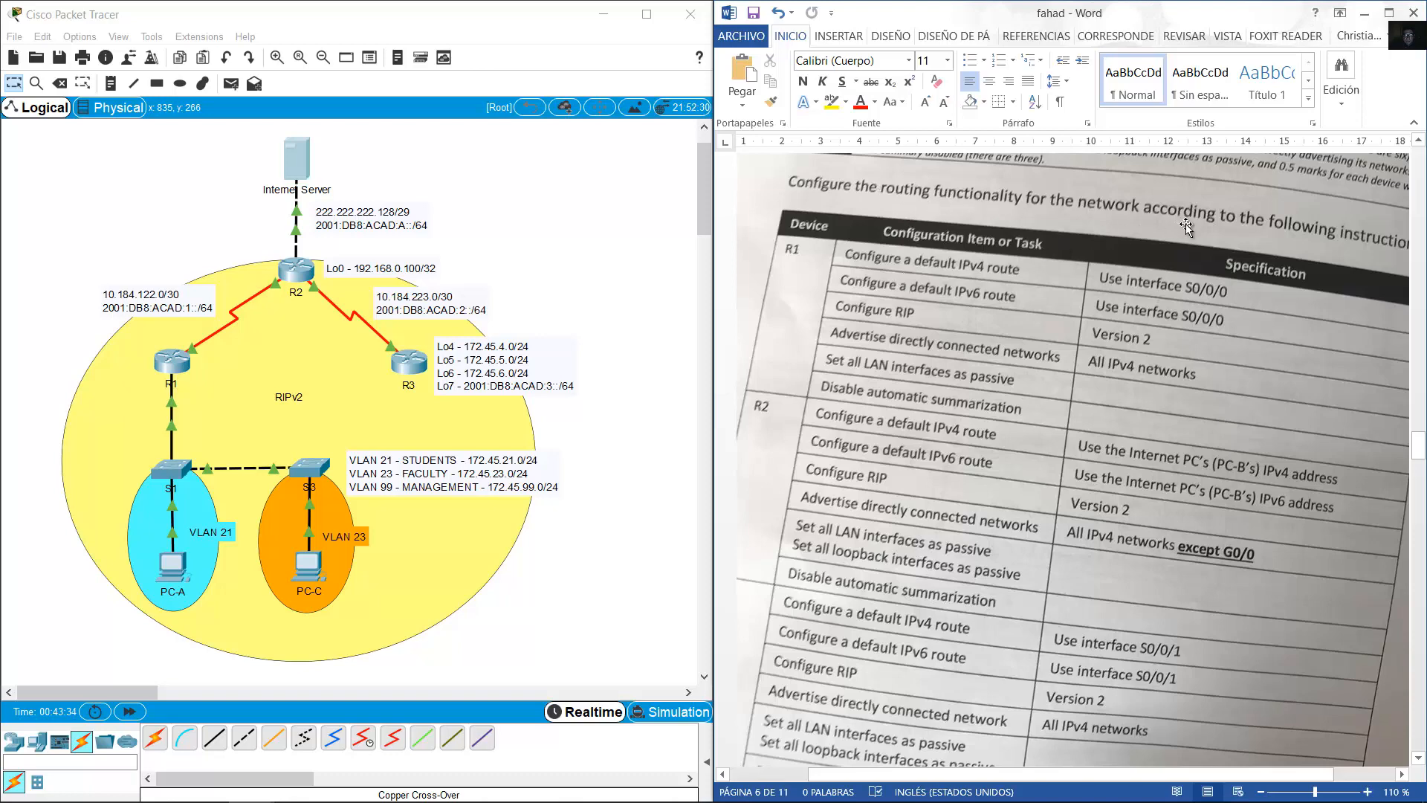
scroll(1185, 225, "down", 1)
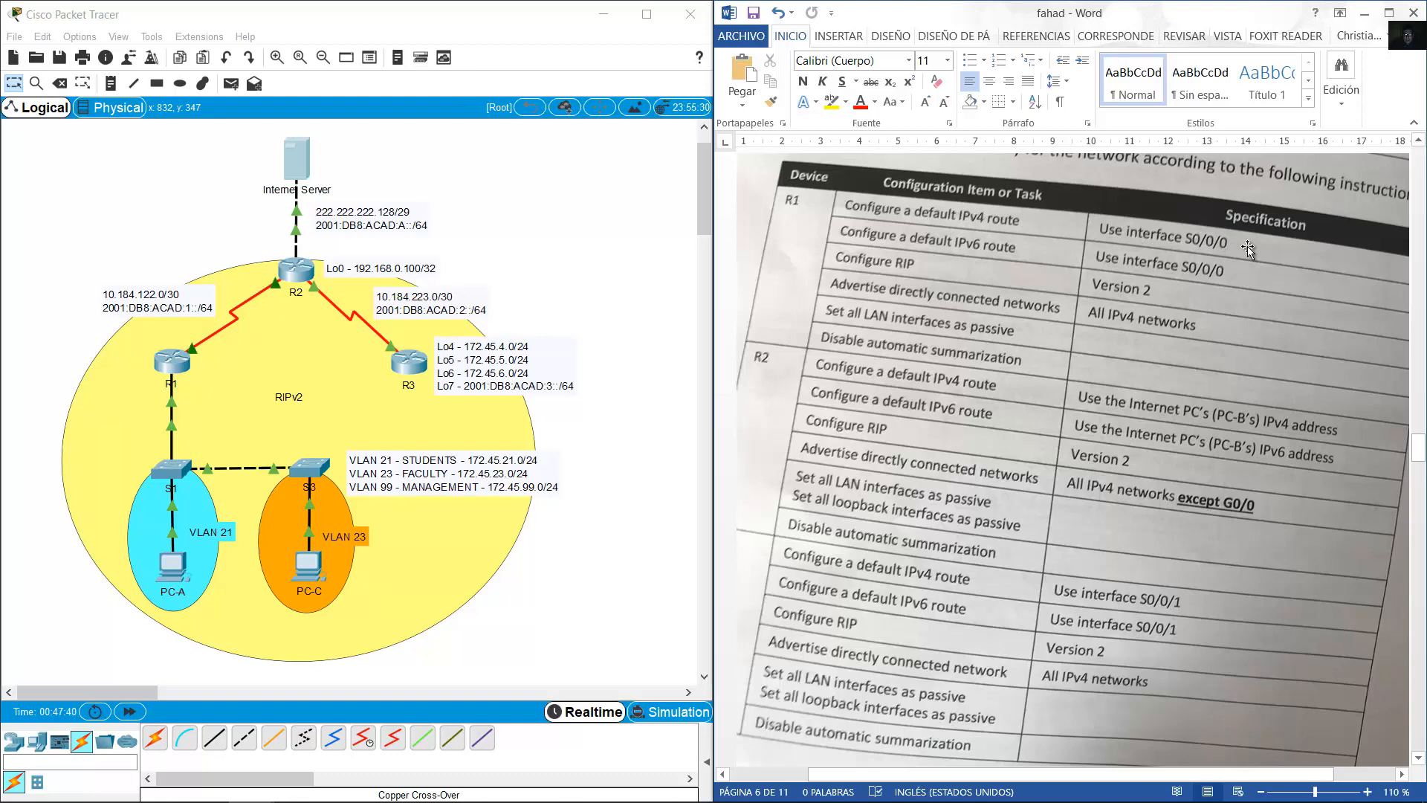
On R1's CLI, enter global configuration and add default IPv4 route 0.0.0.0 0.0.0.0 out S0/0/0.
left_click(172, 358)
left_click_drag(1074, 35, 436, 70)
key("Return")
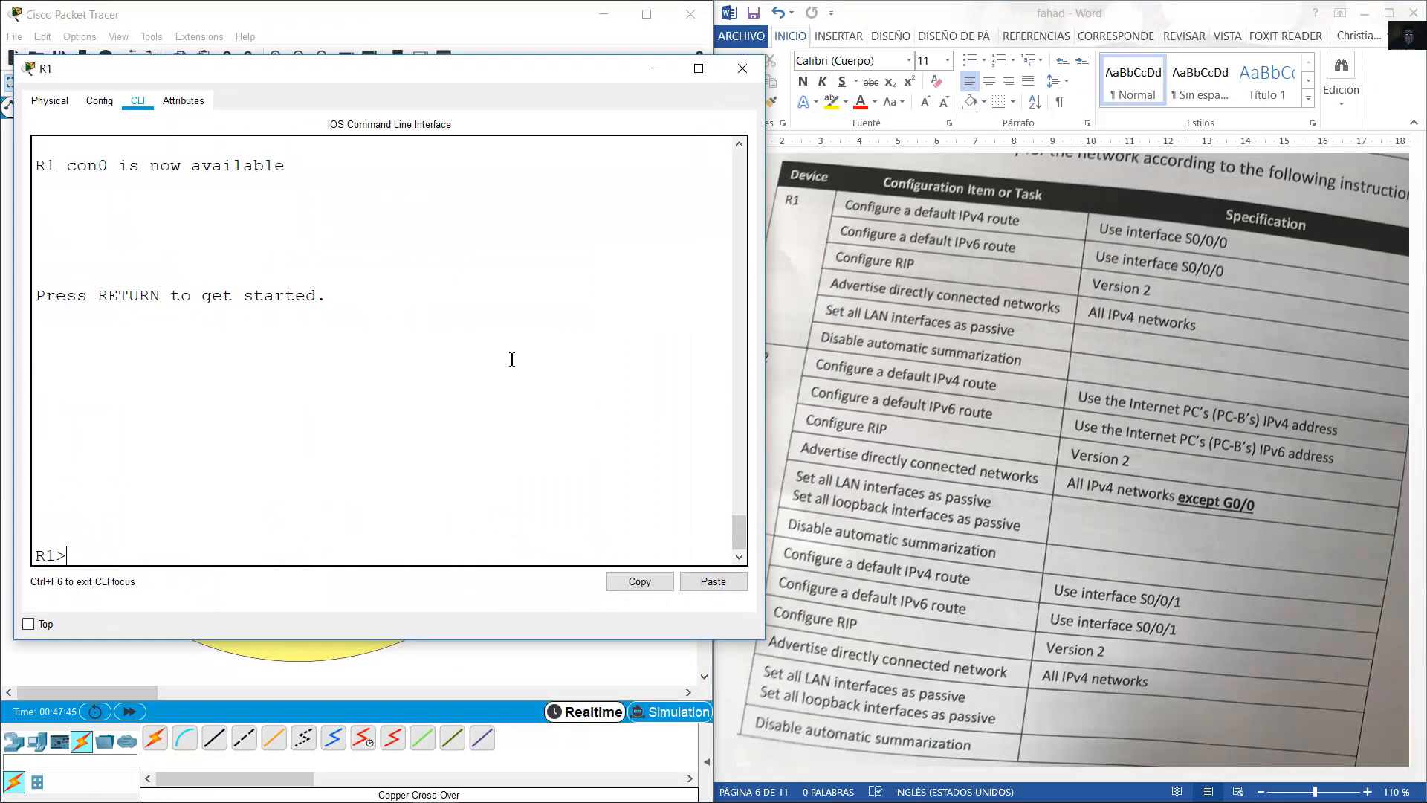
scroll(515, 358, "up", 6)
scroll(522, 362, "down", 6)
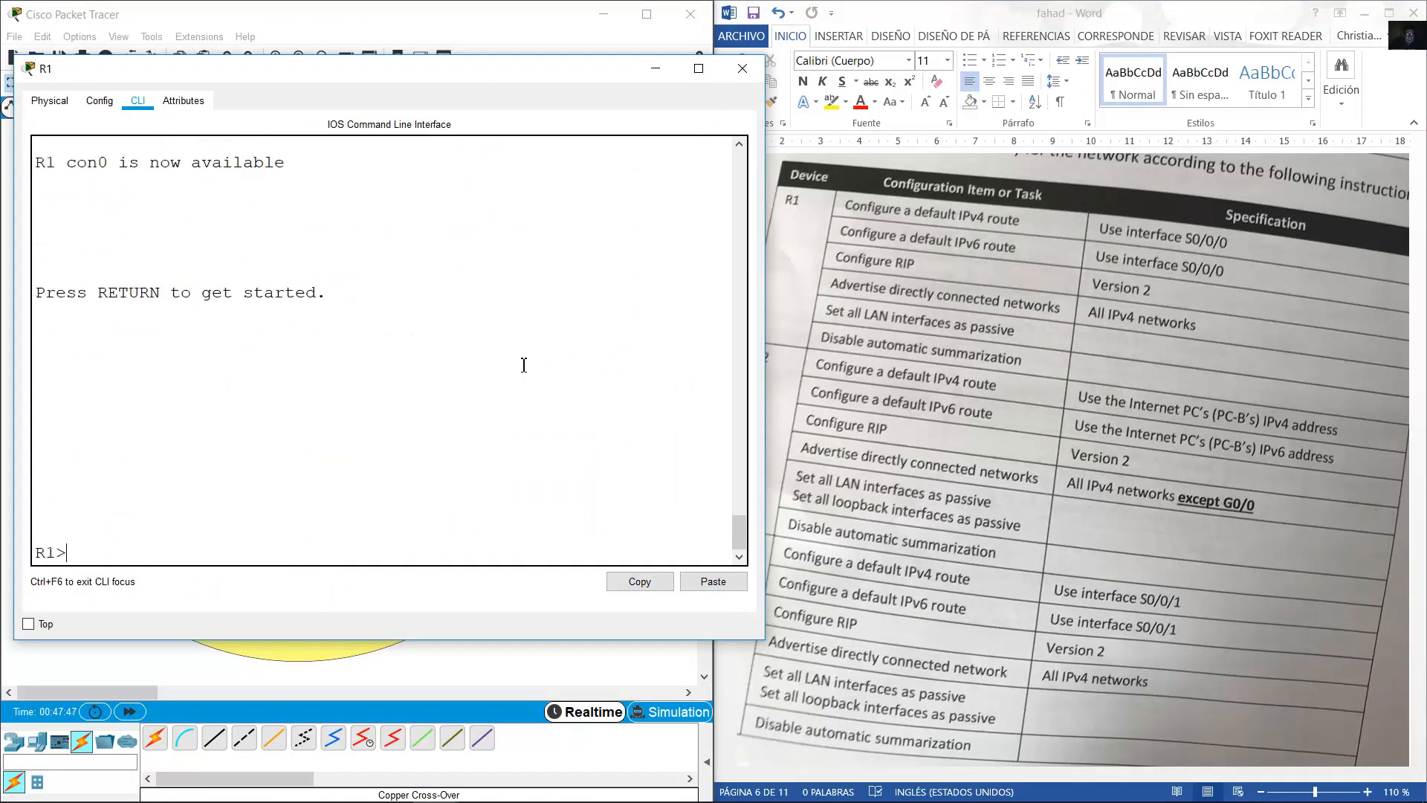
type("enable")
key("Return")
type("con")
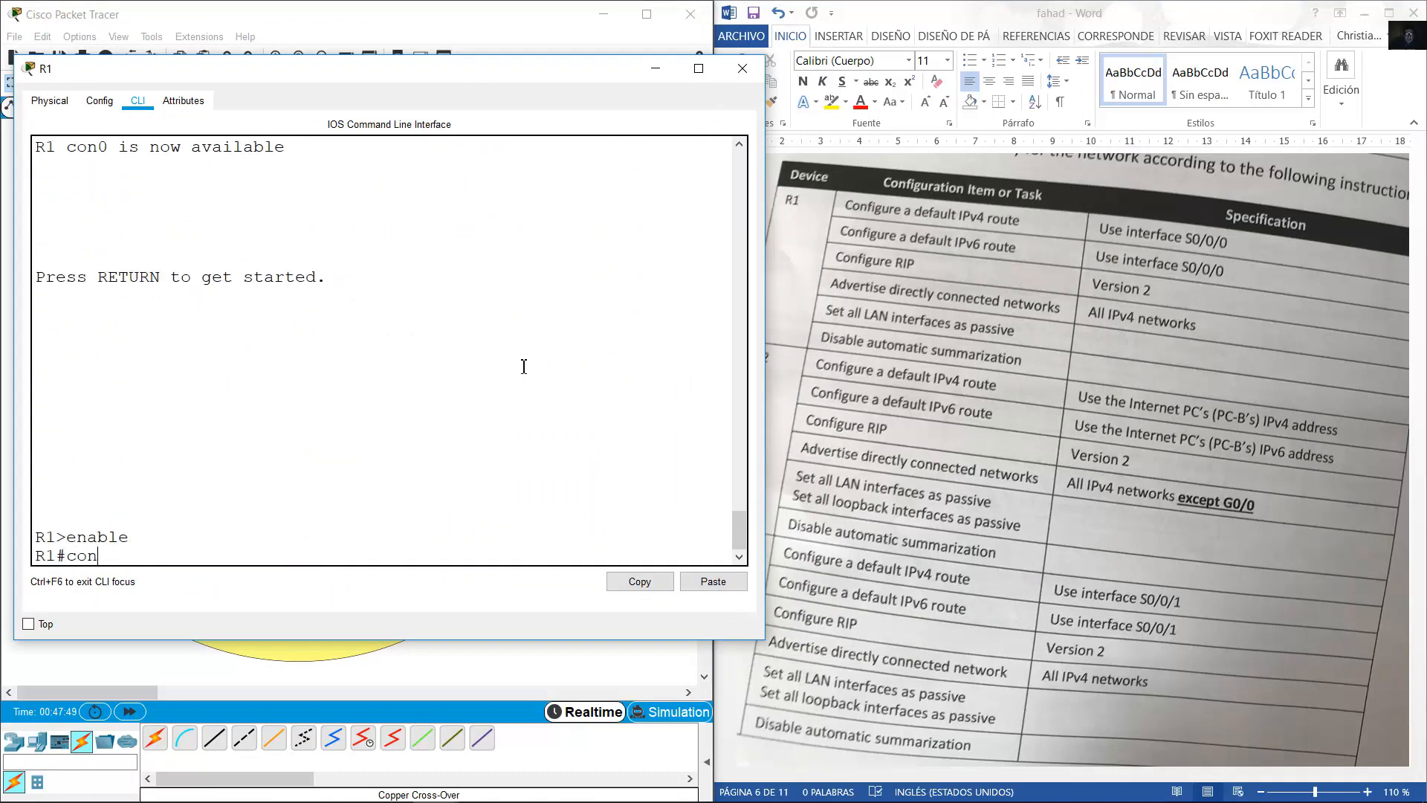
type("f term")
key("Return")
type("ip route ")
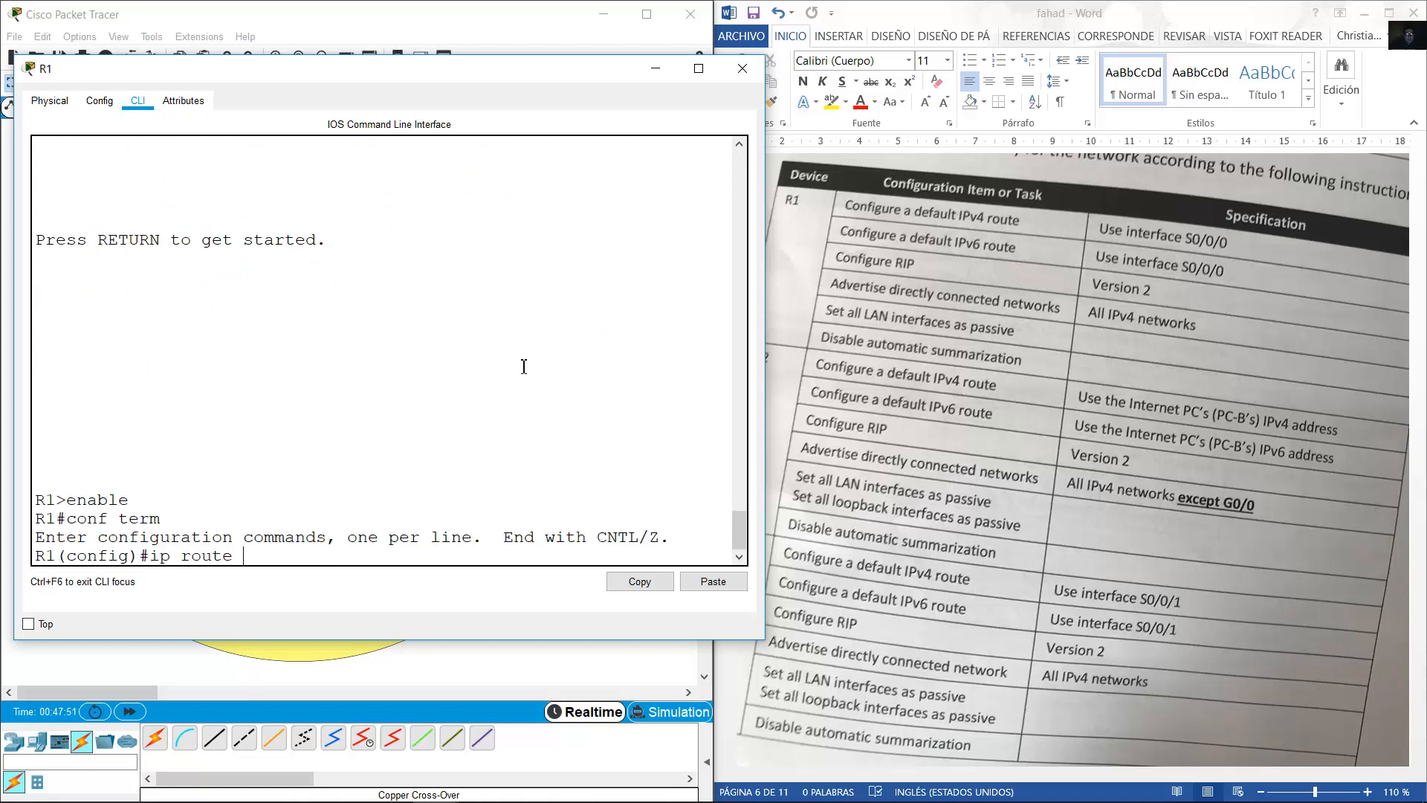
type("0.0.0.0 0.0.0.0 s0/0/0")
key("Return")
Add R1's default IPv6 route ::/0 out S0/0/0.
left_click(385, 6)
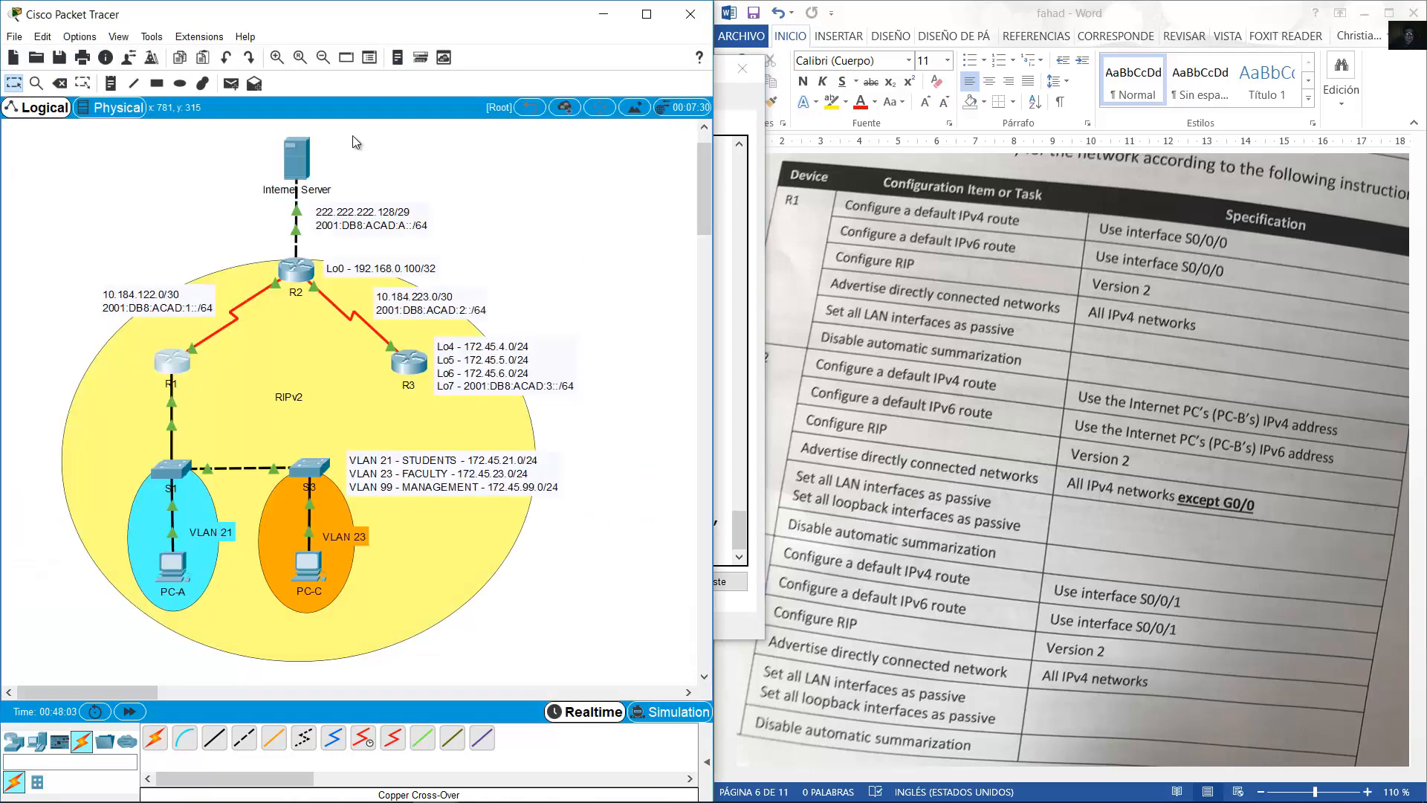
left_click(185, 357)
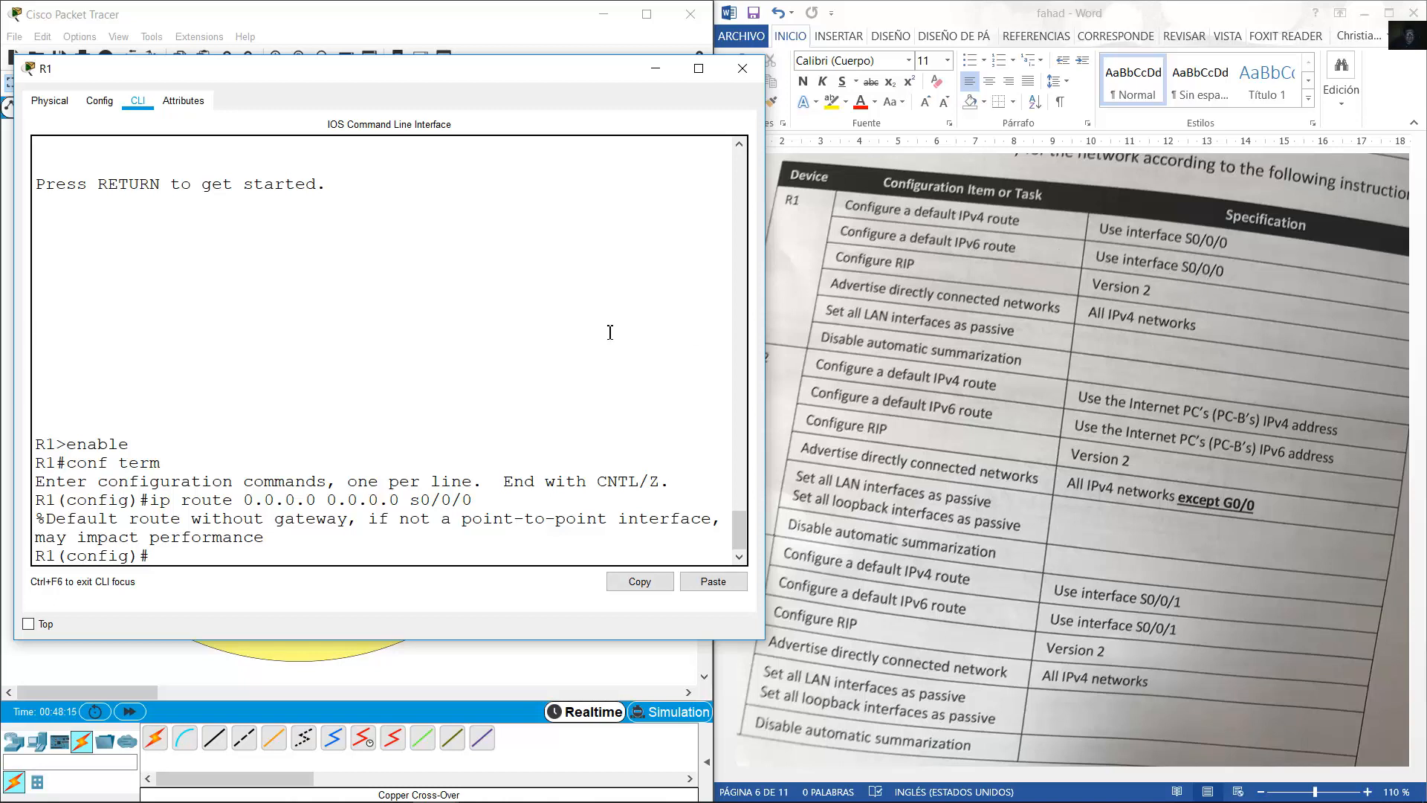
key("Up")
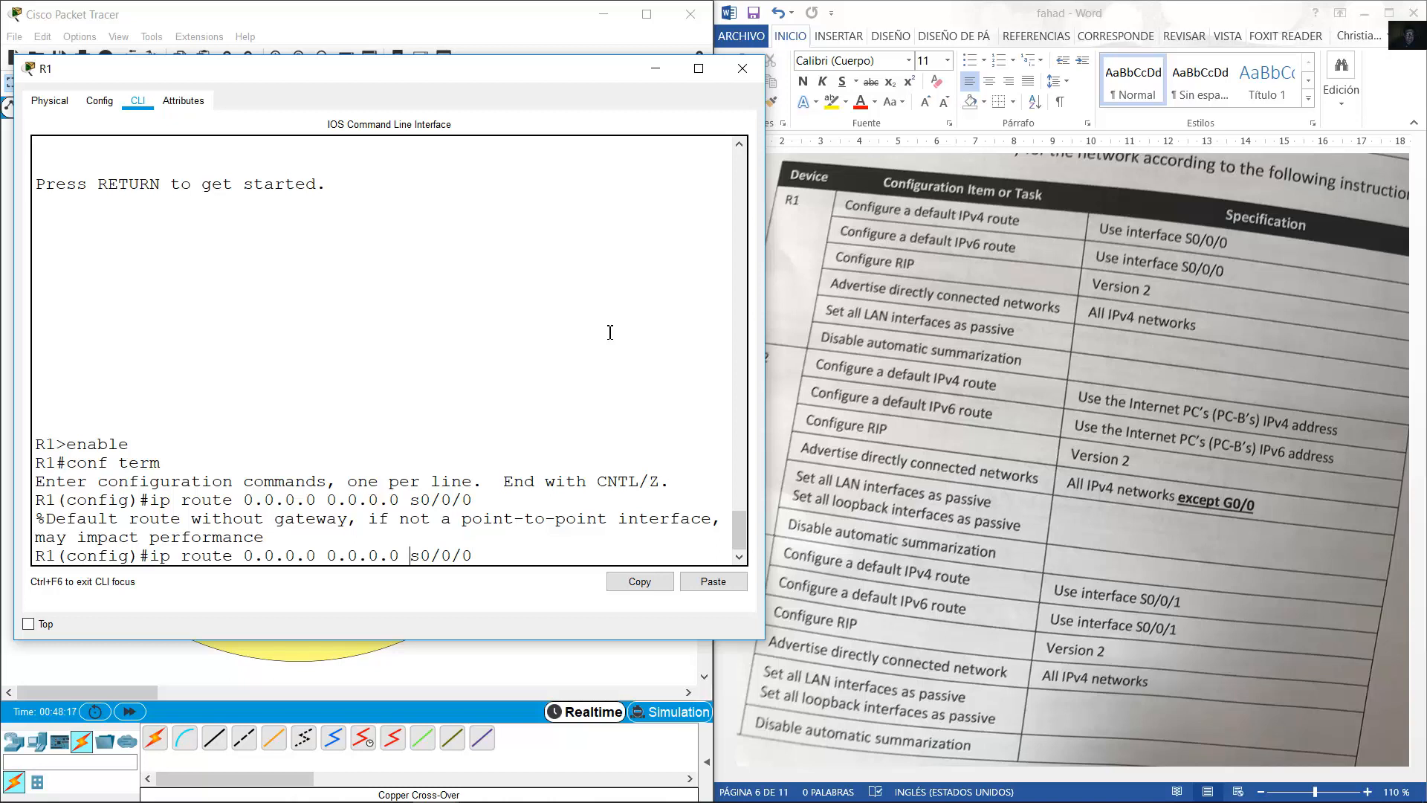
key("BackSpace")
key("BackSpace")
key("BackSpace")
key("BackSpace")
key("BackSpace")
key("BackSpace")
key("BackSpace")
key("BackSpace")
key("BackSpace")
key("BackSpace")
key("BackSpace")
key("BackSpace")
key("BackSpace")
key("BackSpace")
key("BackSpace")
key("BackSpace")
key("BackSpace")
key("BackSpace")
key("BackSpace")
key("BackSpace")
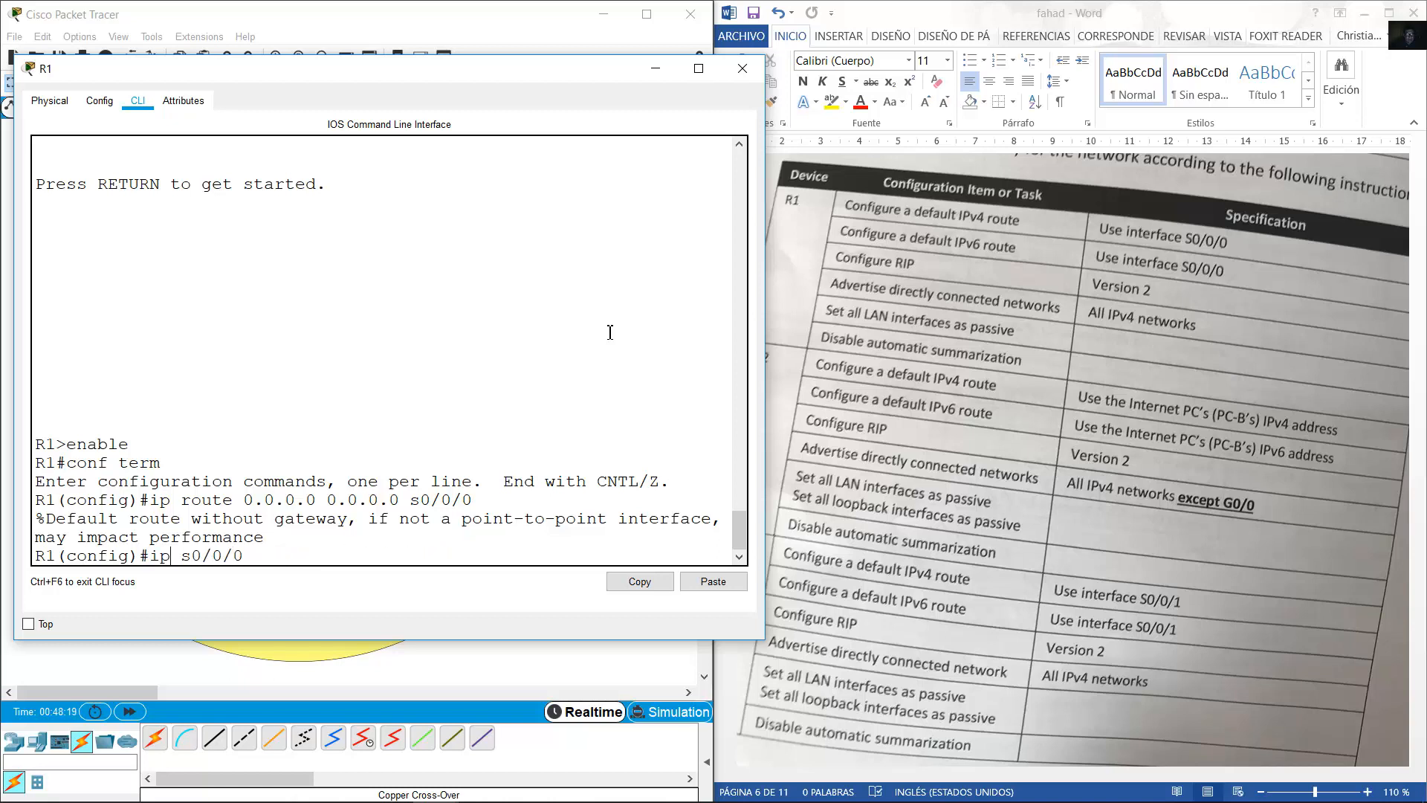
type("v6 route ::/0")
key("Return")
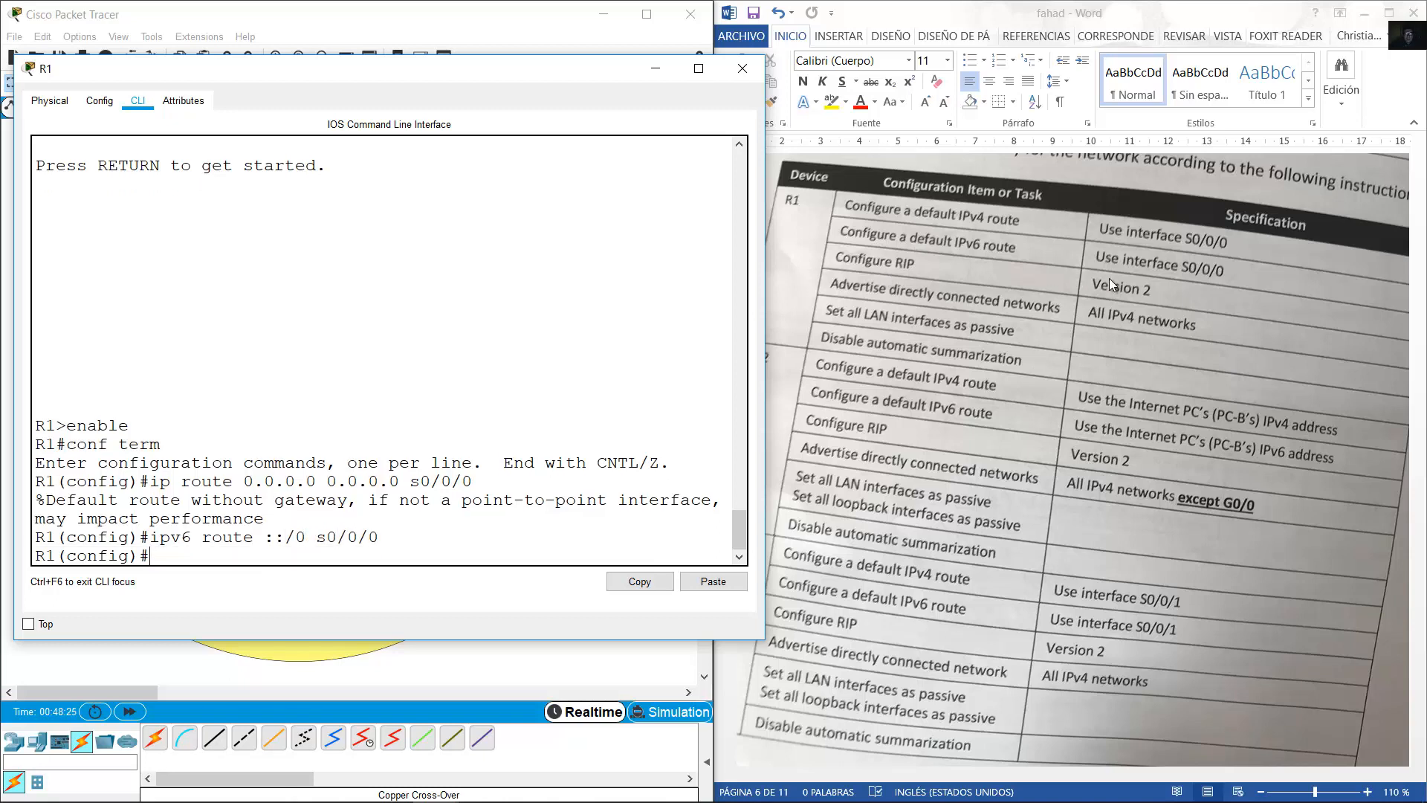
Enable RIP version 2 on R1 with no auto-summary, then begin a show ip route connected command.
type("router rip")
key("Return")
type("version")
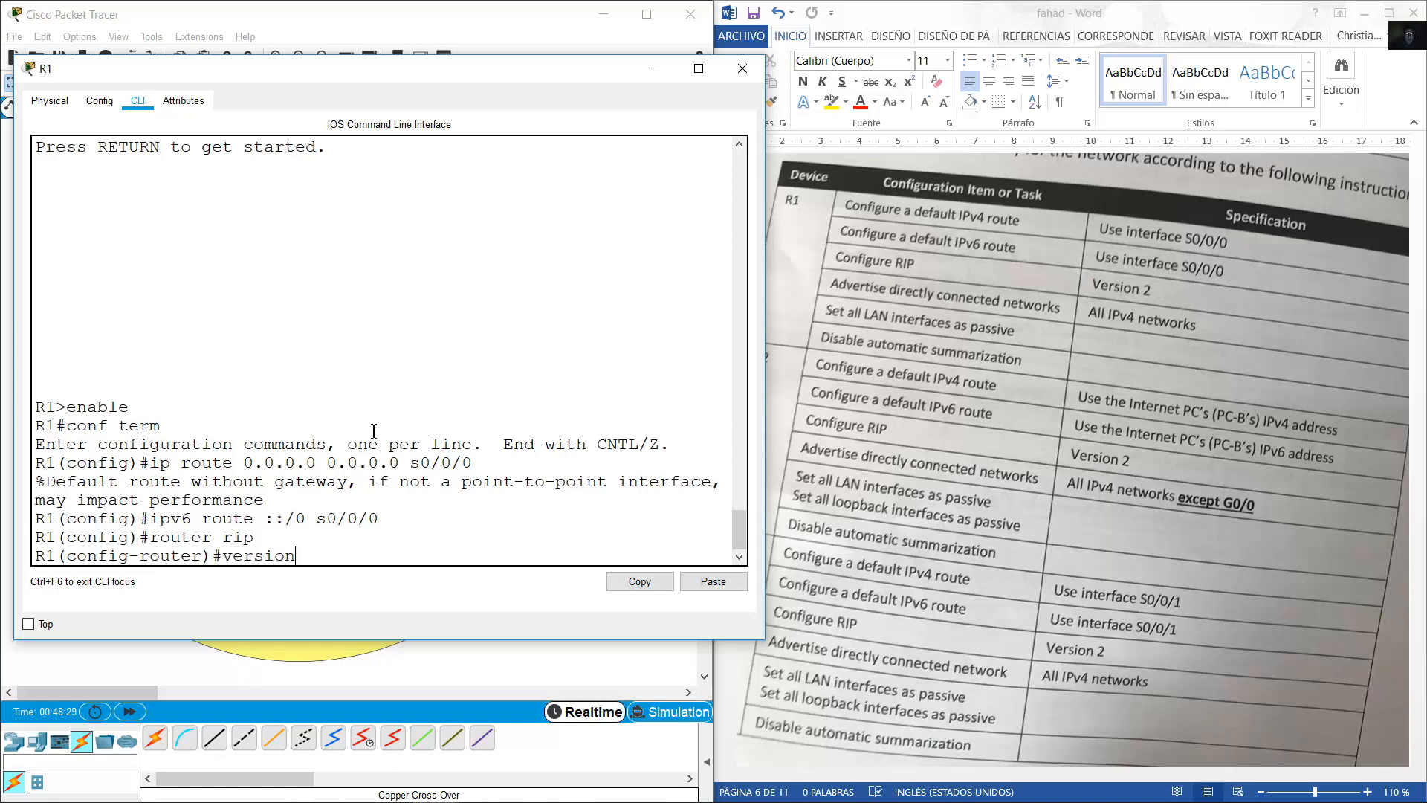
type(" 2")
key("Return")
type("no auto-s")
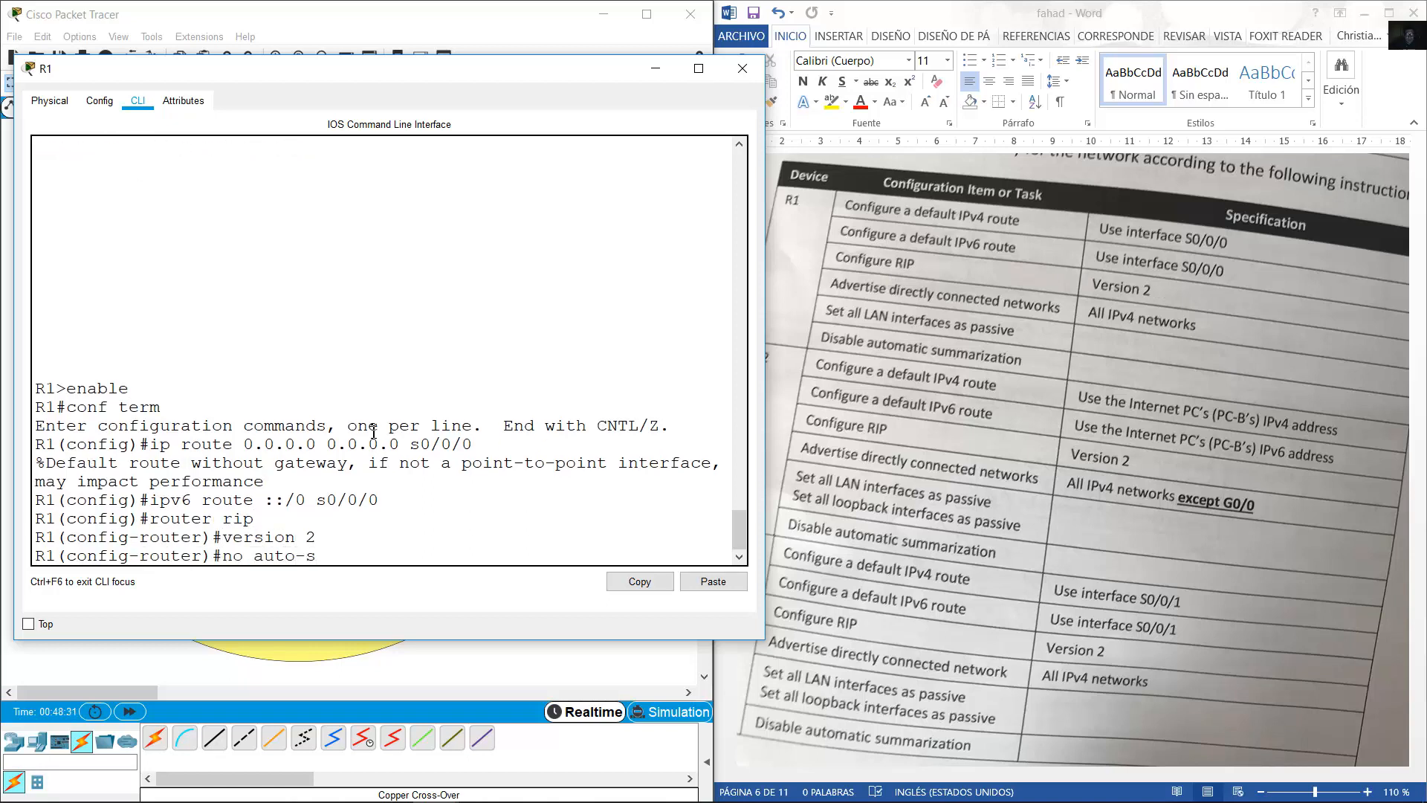
type("ummary")
key("Return")
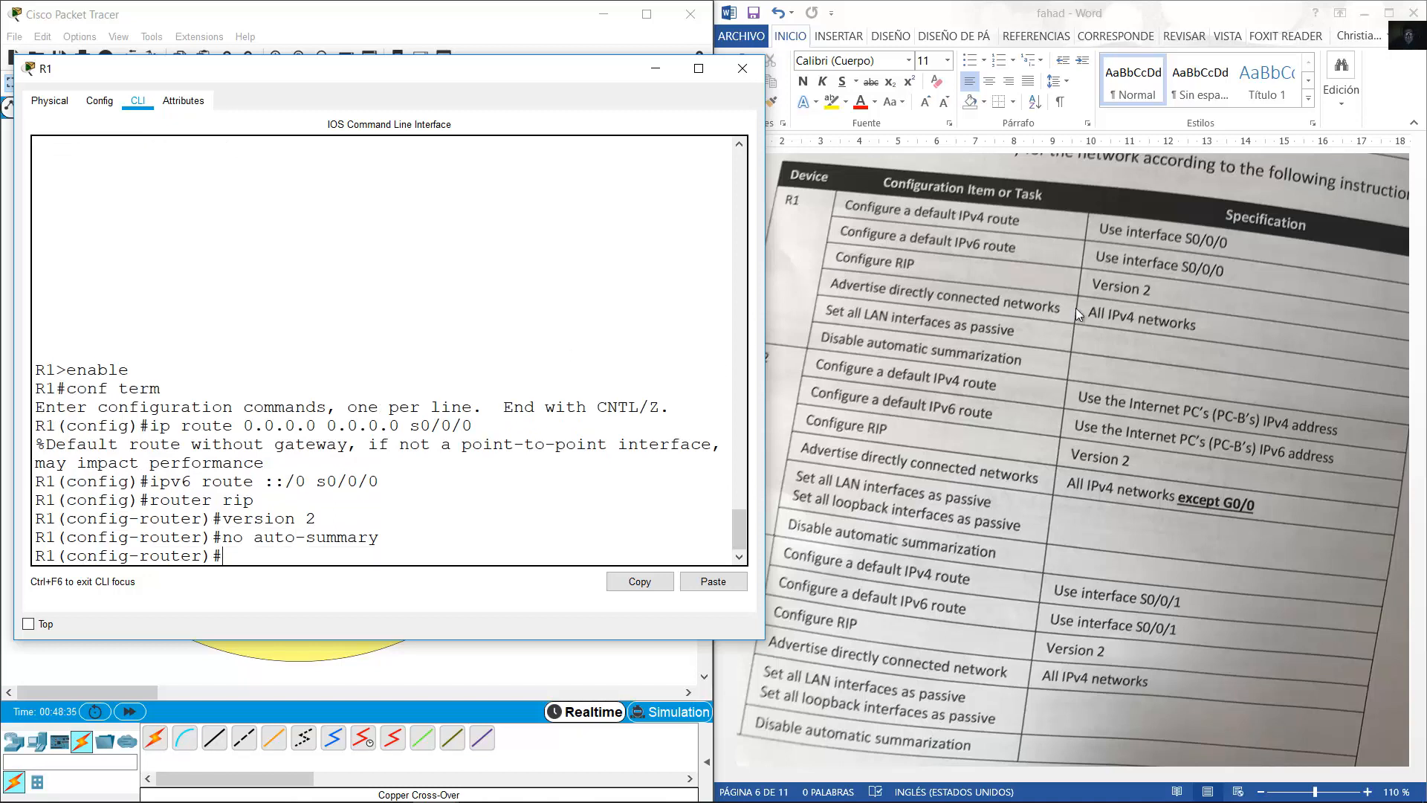
type("do show ip route conne")
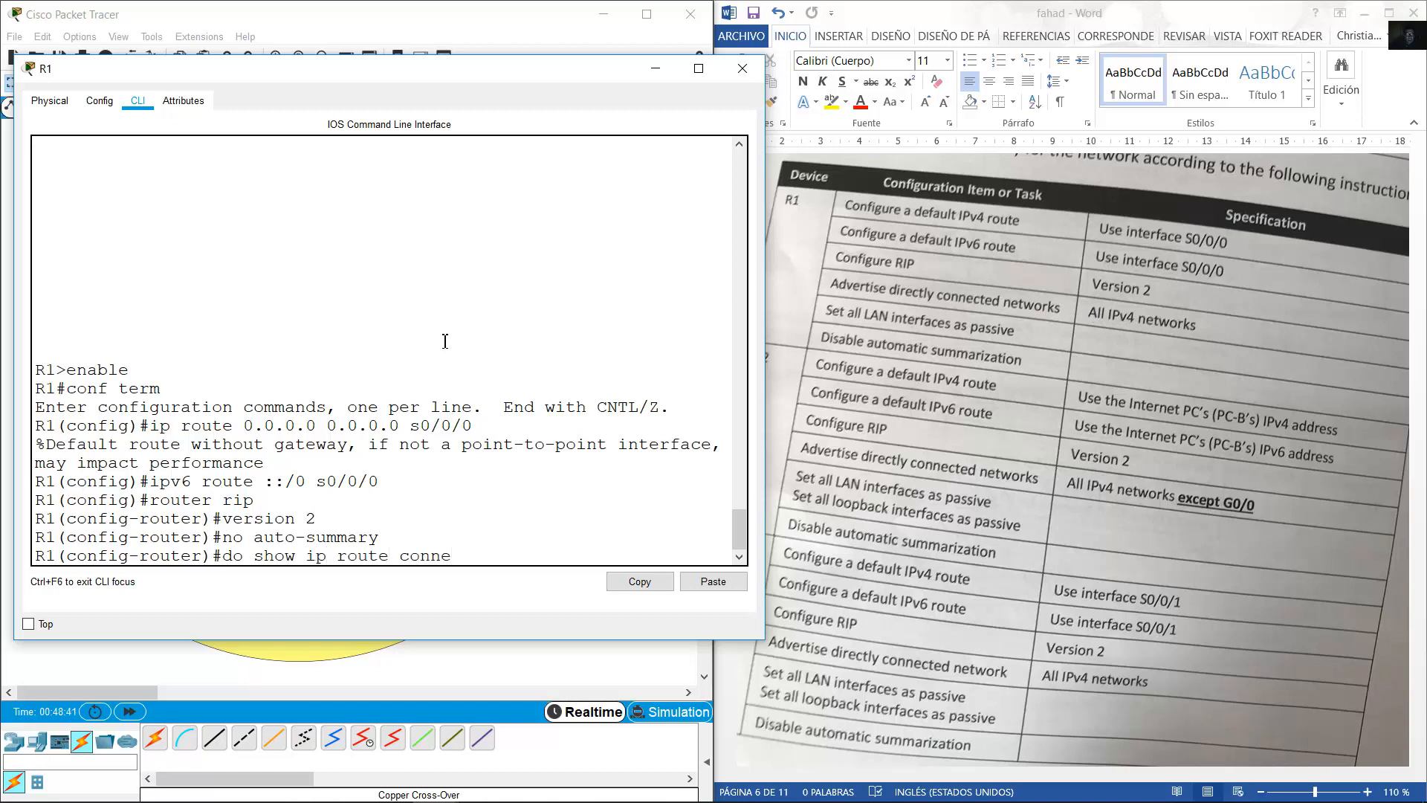
type("cted netw")
List R1's directly connected networks with do show ip route connected.
key("BackSpace")
key("BackSpace")
key("Return")
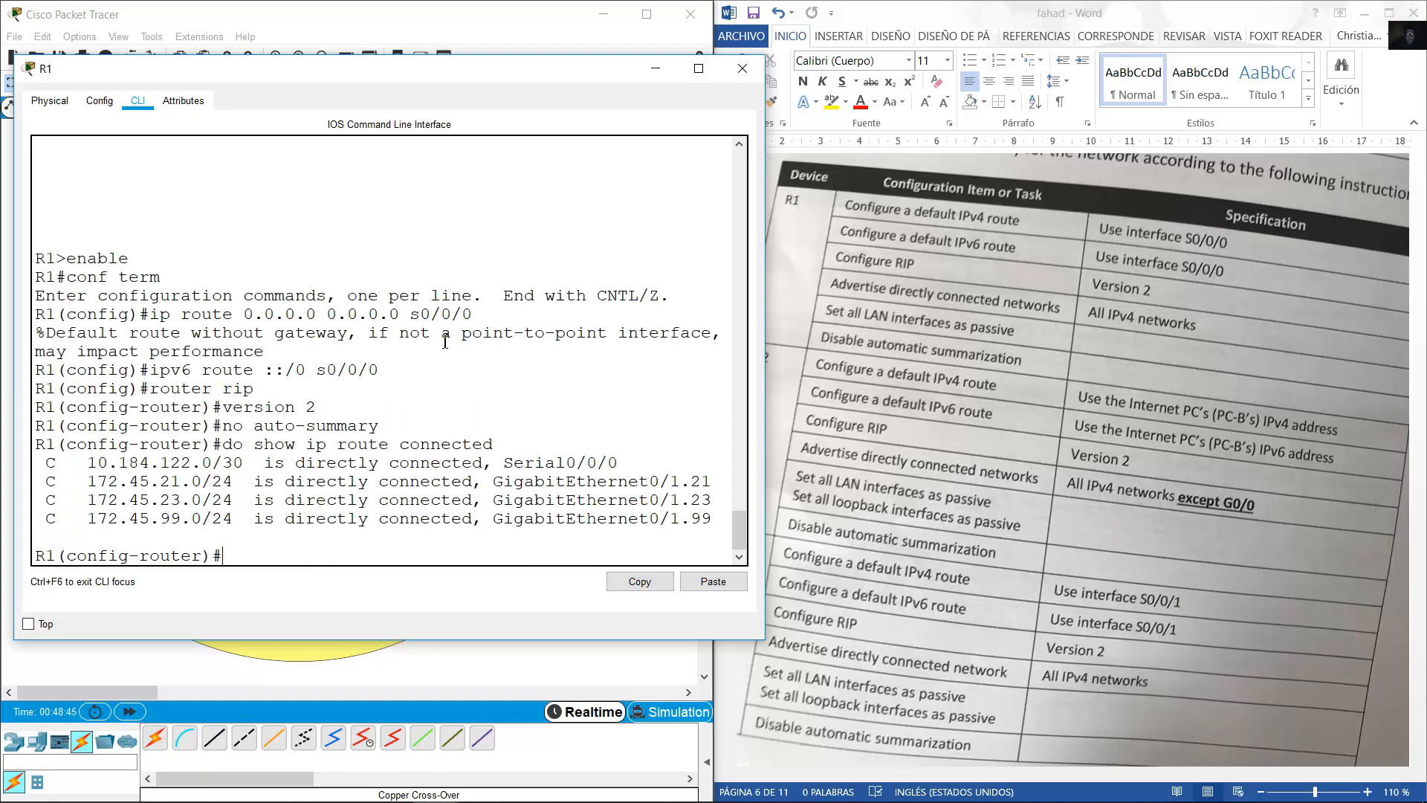
left_click_drag(57, 464, 712, 524)
left_click(652, 523)
left_click_drag(47, 457, 570, 544)
Advertise networks 10.184.122.0, 172.45.21.0, 172.45.23.0 and 172.45.99.0 in R1's RIP.
type("network 10.184.122")
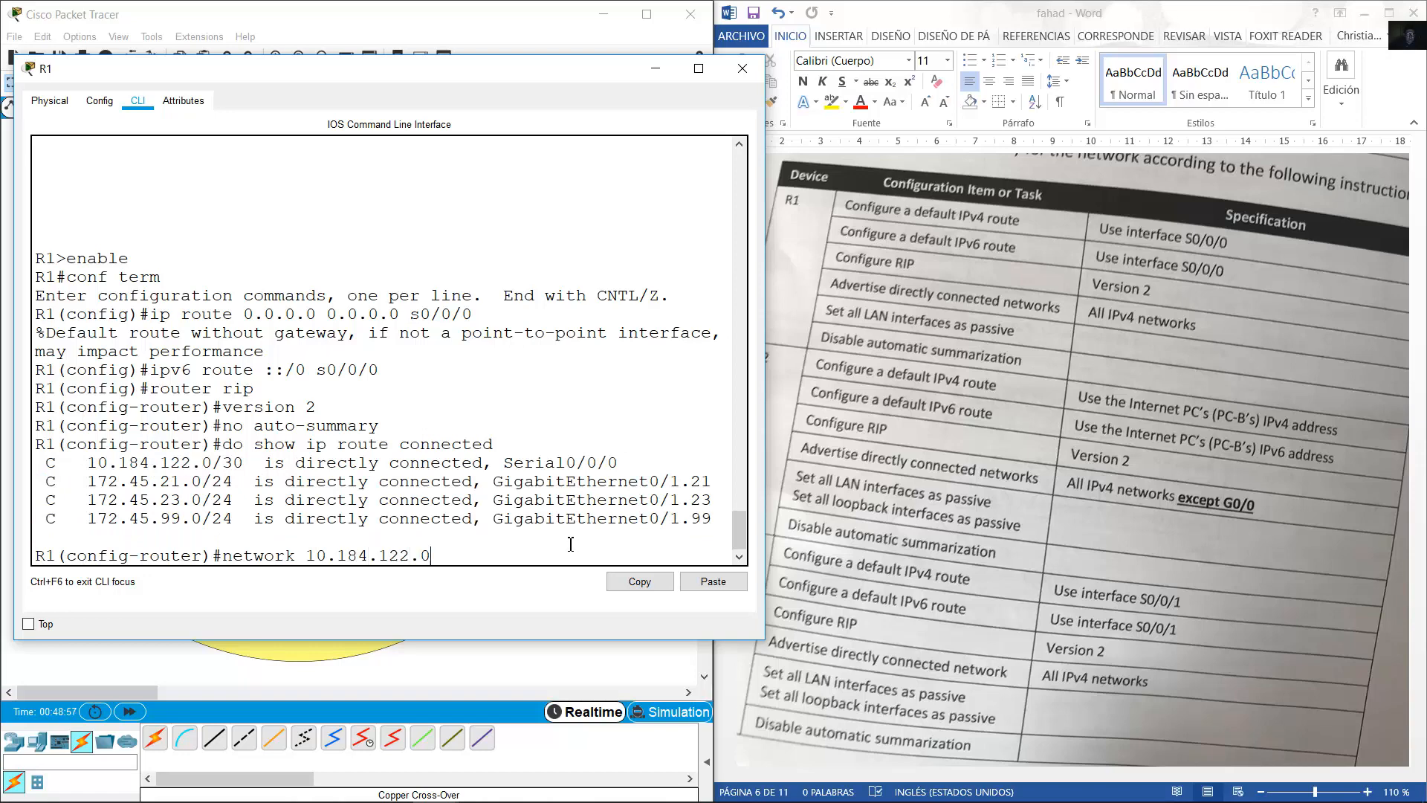
type(".0")
key("Return")
key("Up")
key("BackSpace")
key("BackSpace")
key("BackSpace")
key("BackSpace")
key("BackSpace")
key("BackSpace")
key("BackSpace")
key("BackSpace")
key("BackSpace")
key("BackSpace")
key("BackSpace")
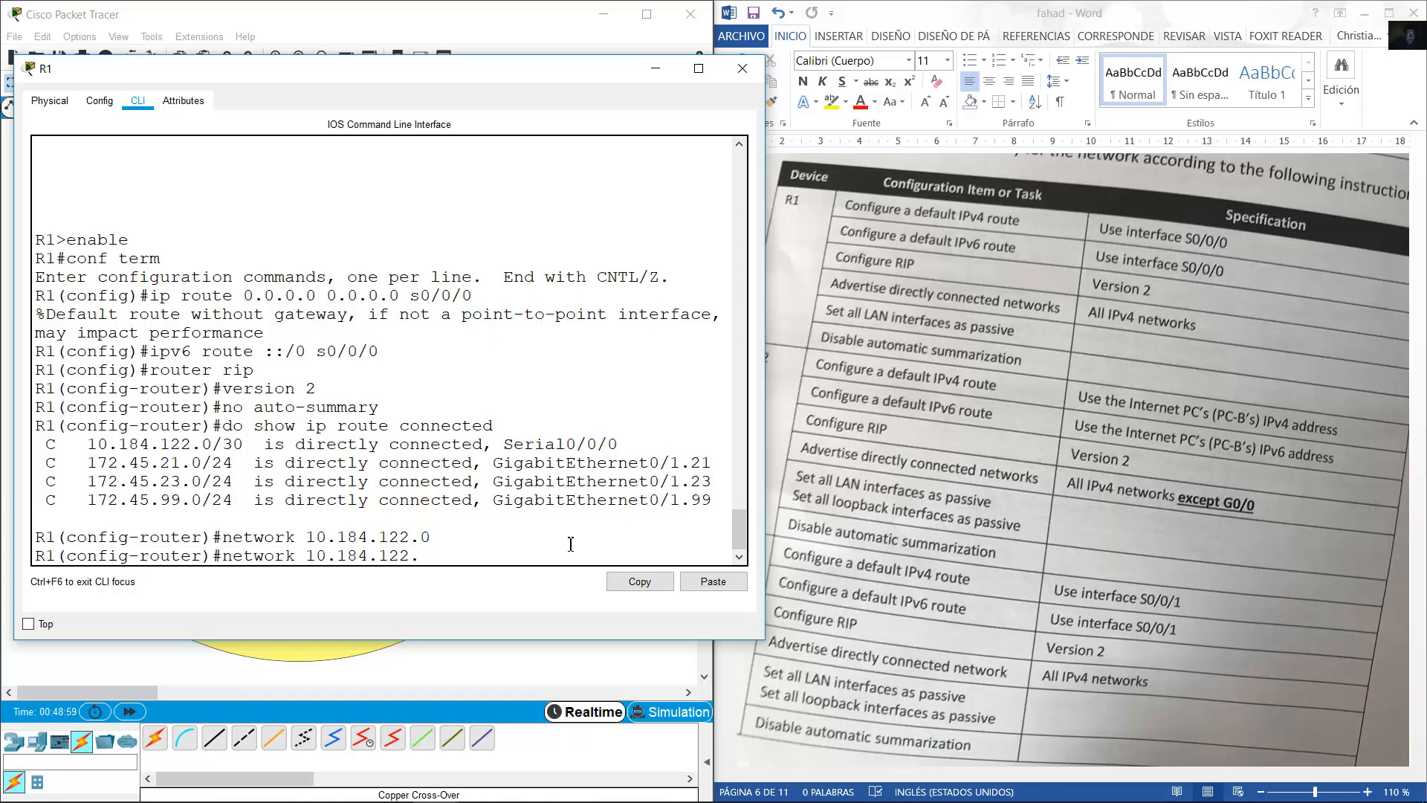
type("72.45.21.0")
key("Return")
key("Up")
key("Left")
key("BackSpace")
key("BackSpace")
type("3.")
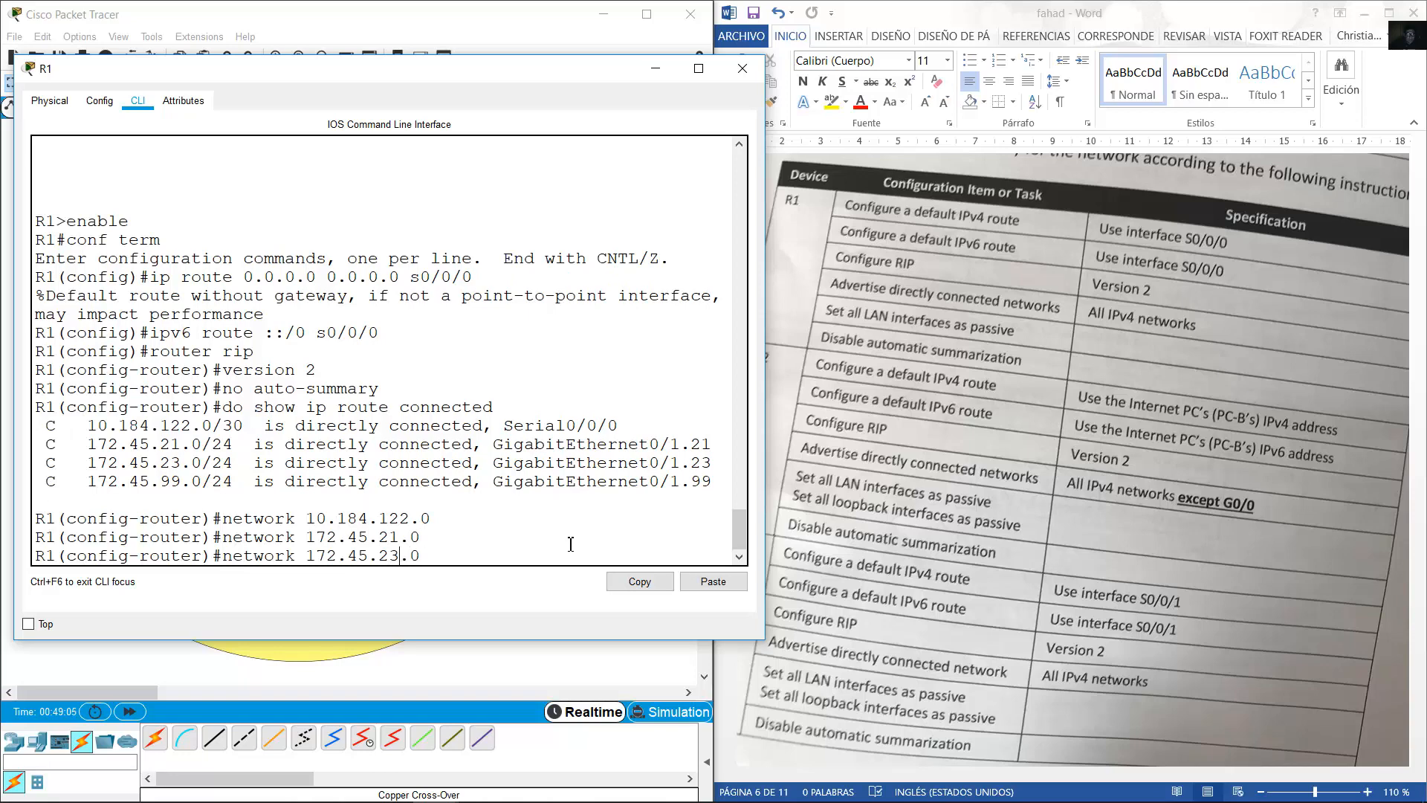
key("Return")
key("Up")
key("Left")
key("BackSpace")
key("BackSpace")
key("BackSpace")
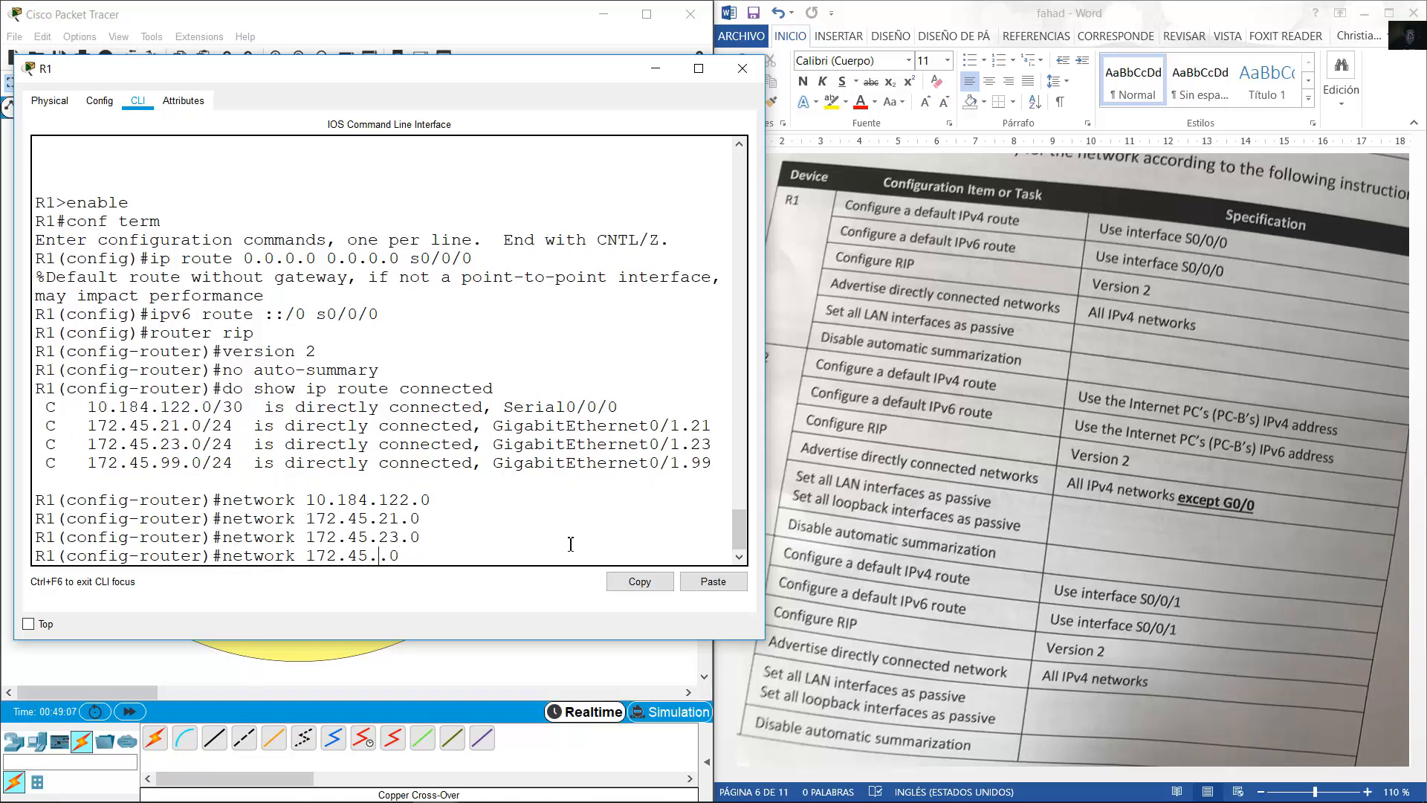
type("99.")
key("Return")
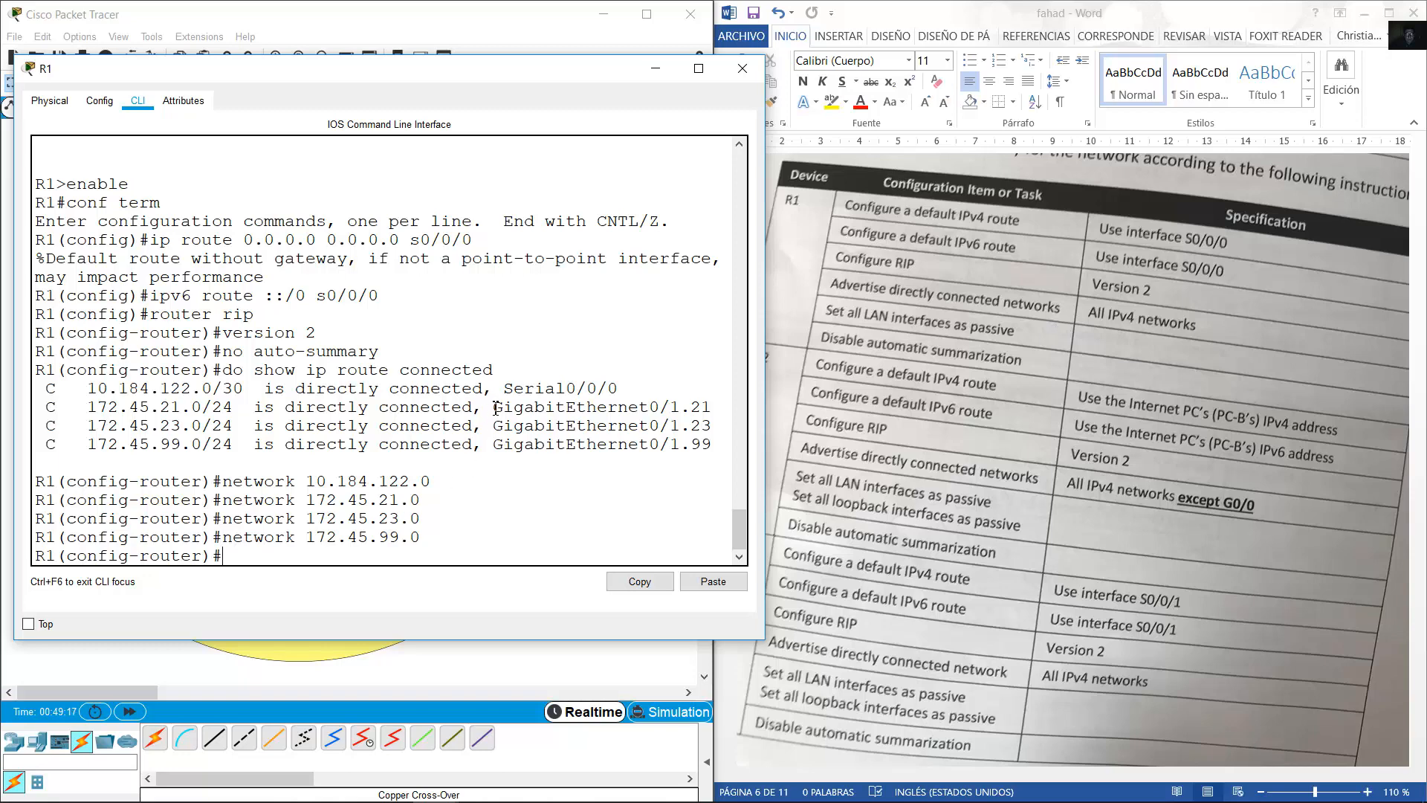
Make R1's subinterfaces g0/1.21, g0/1.23 and g0/1.99 passive in RIP.
left_click_drag(493, 406, 726, 443)
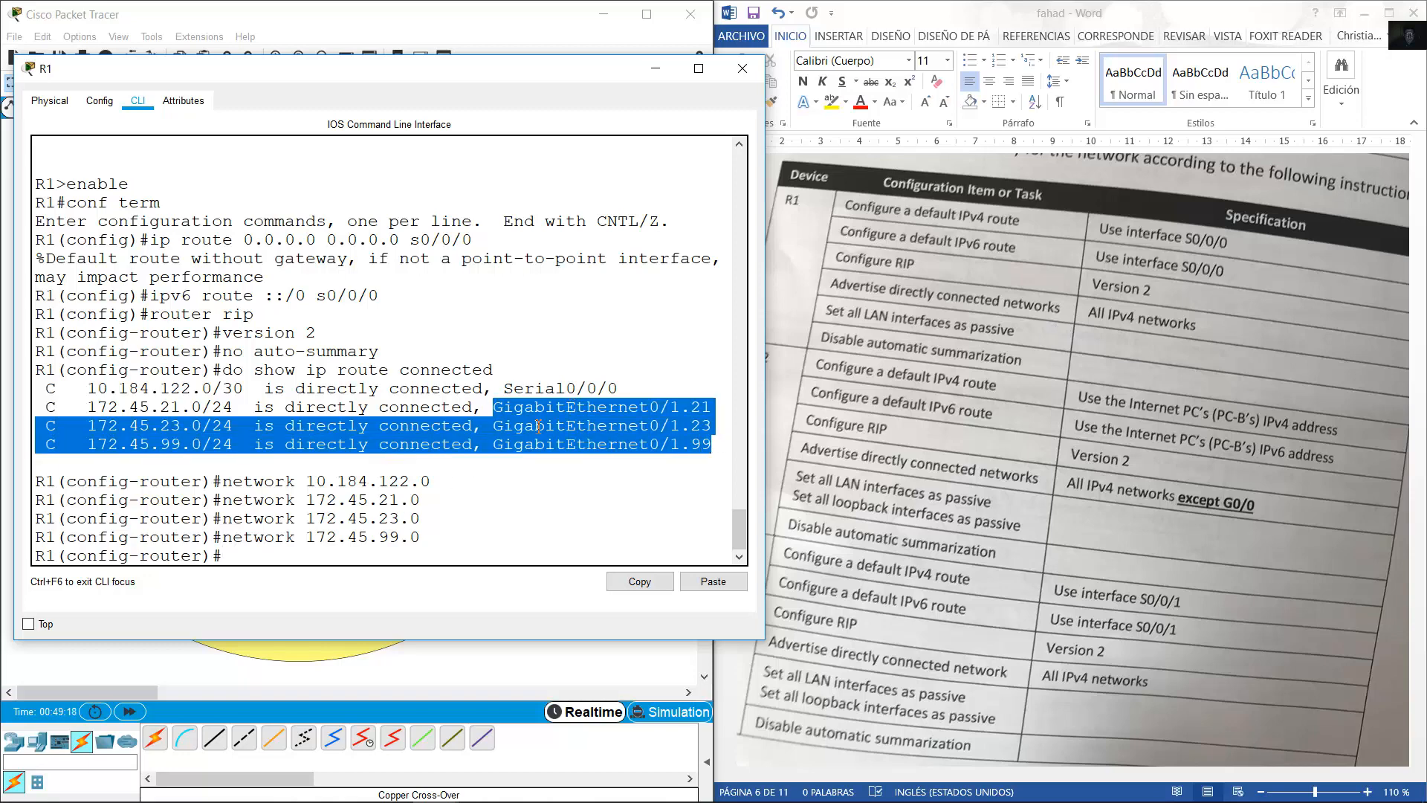
left_click(488, 530)
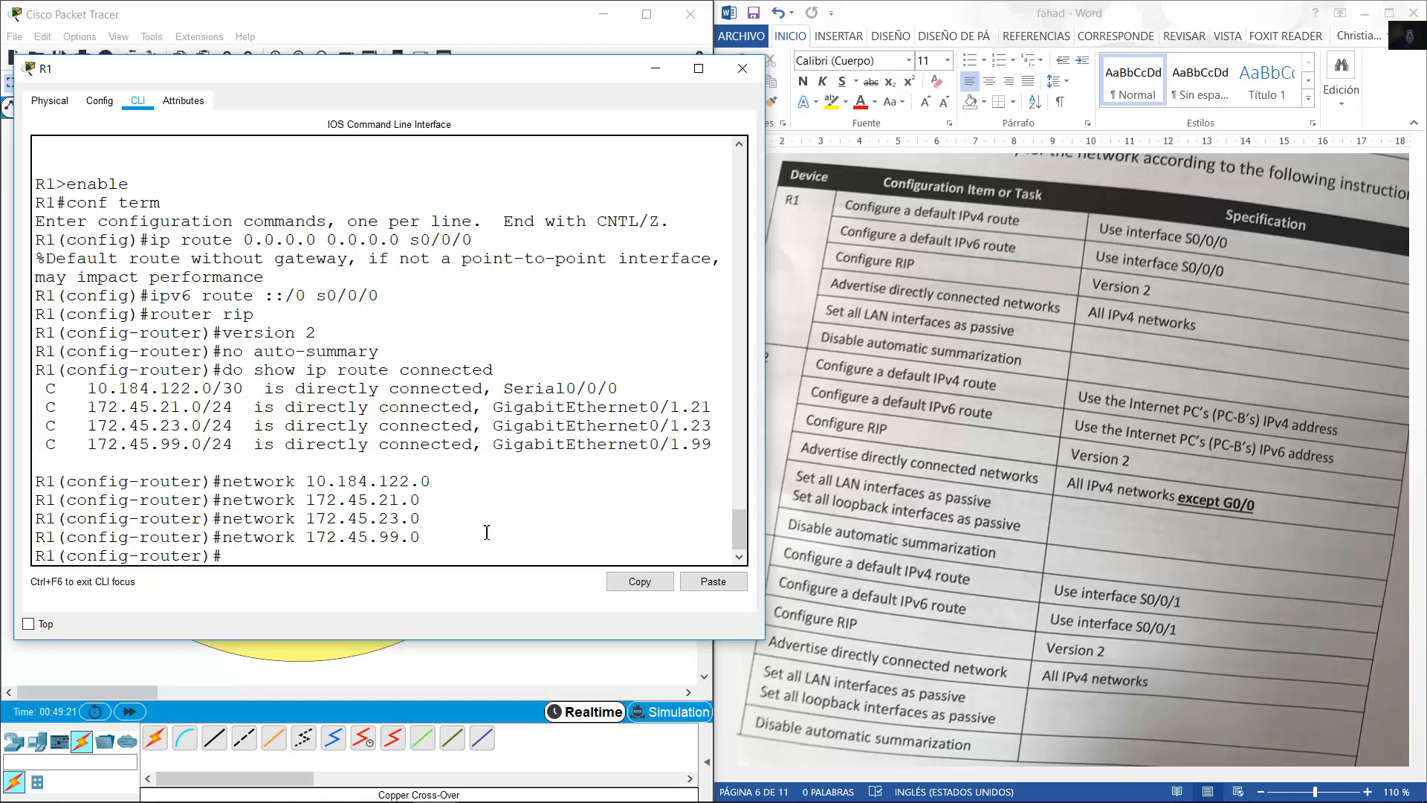
type("passive-interface g0/0")
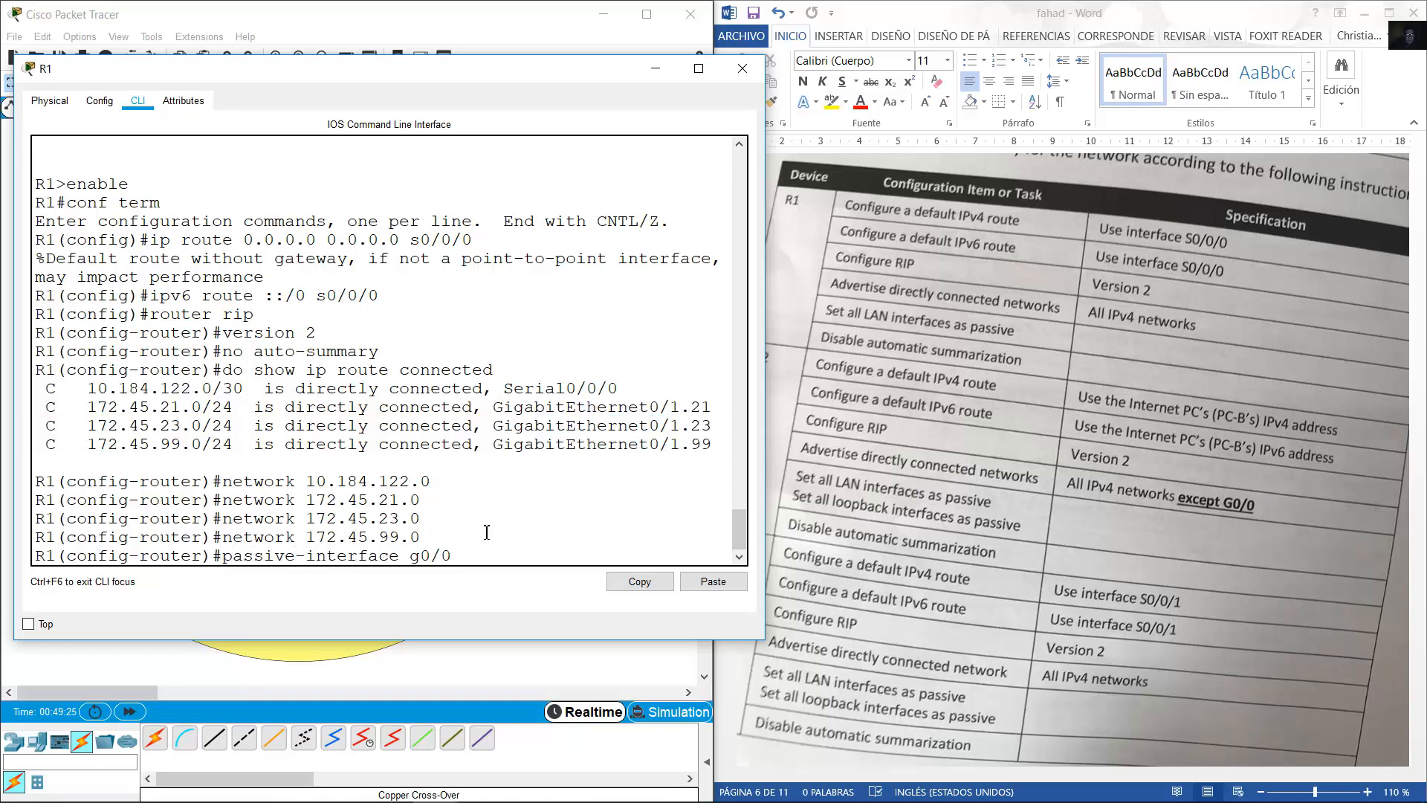
key("BackSpace")
type("1.21")
key("Return")
key("Up")
key("BackSpace")
type("3")
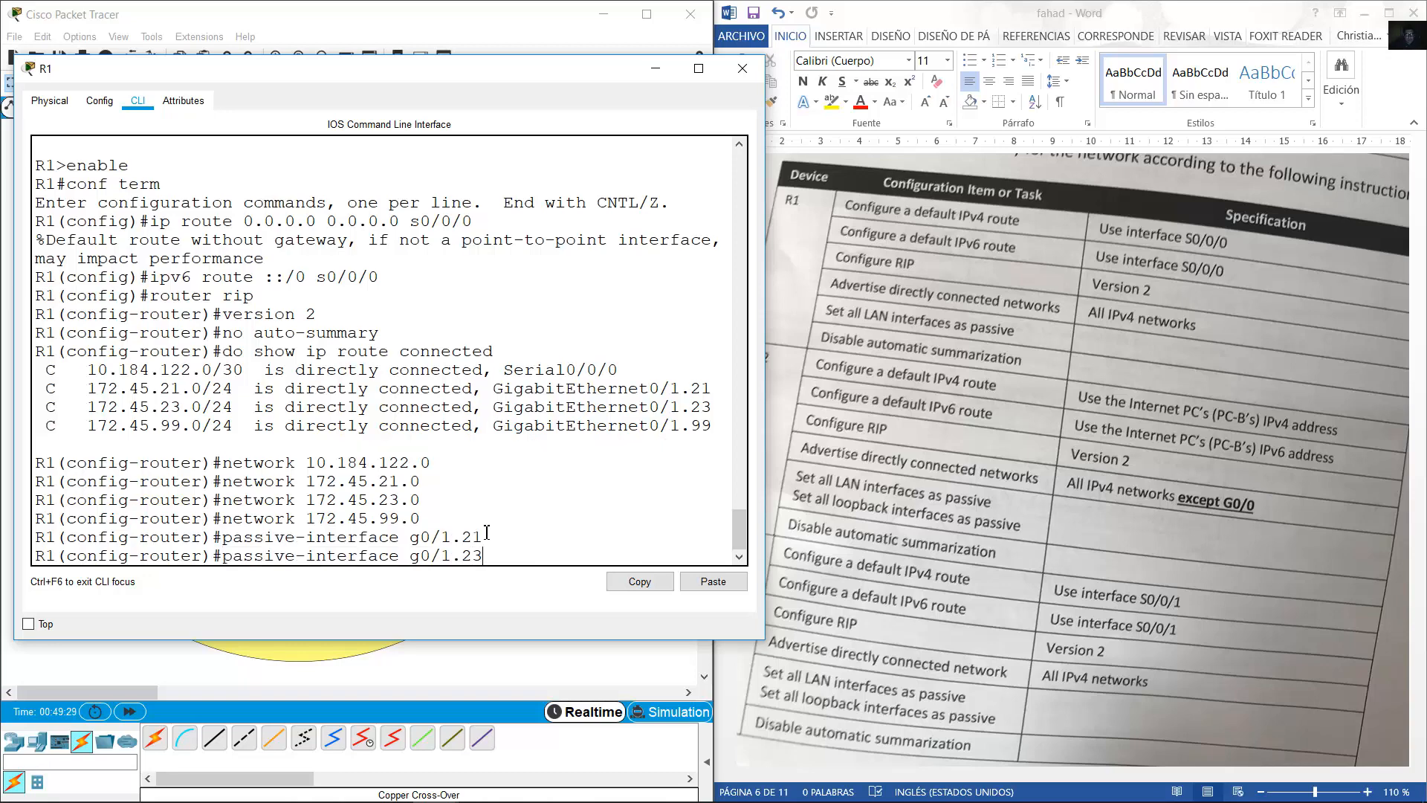
key("Return")
key("Up")
key("BackSpace")
key("BackSpace")
type("99")
key("Return")
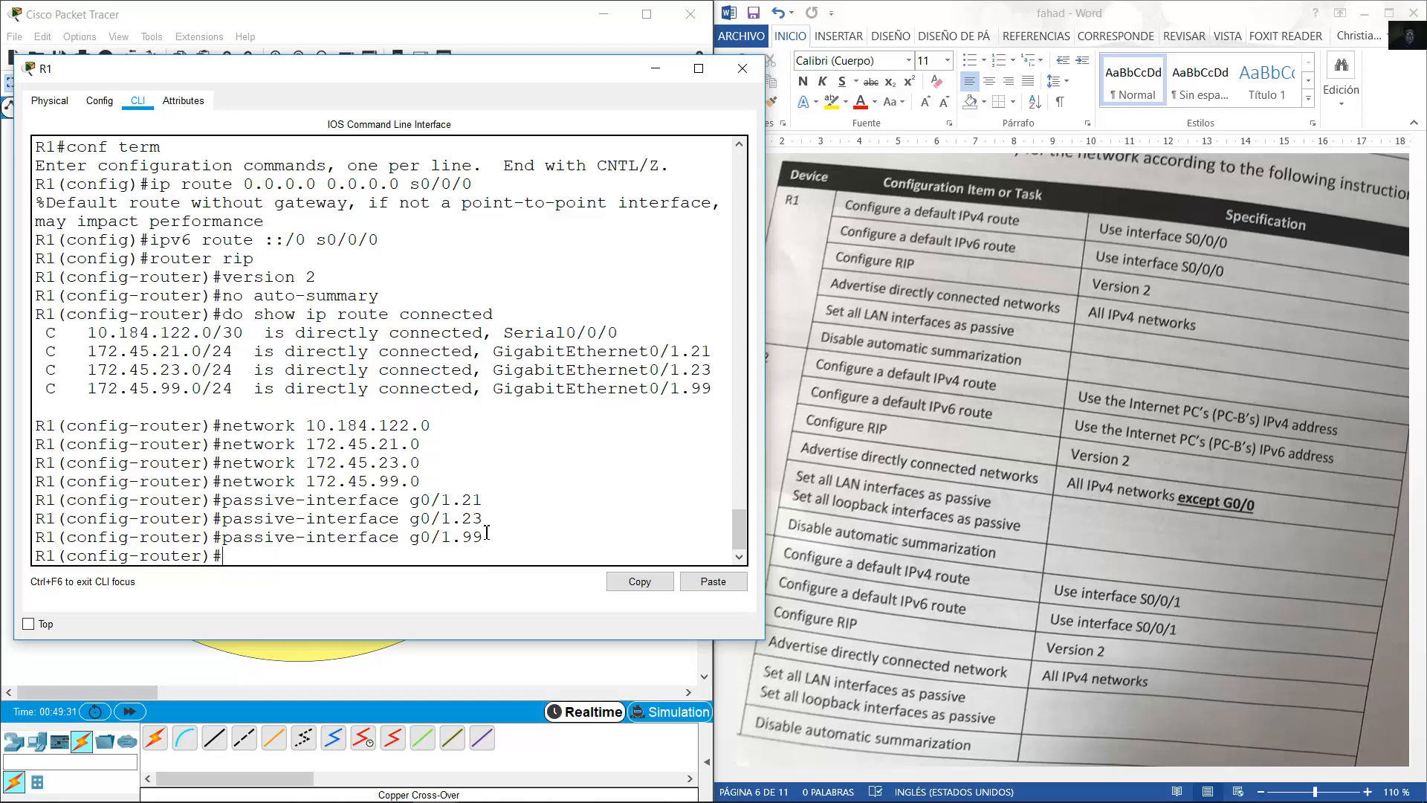
left_click_drag(404, 501, 503, 538)
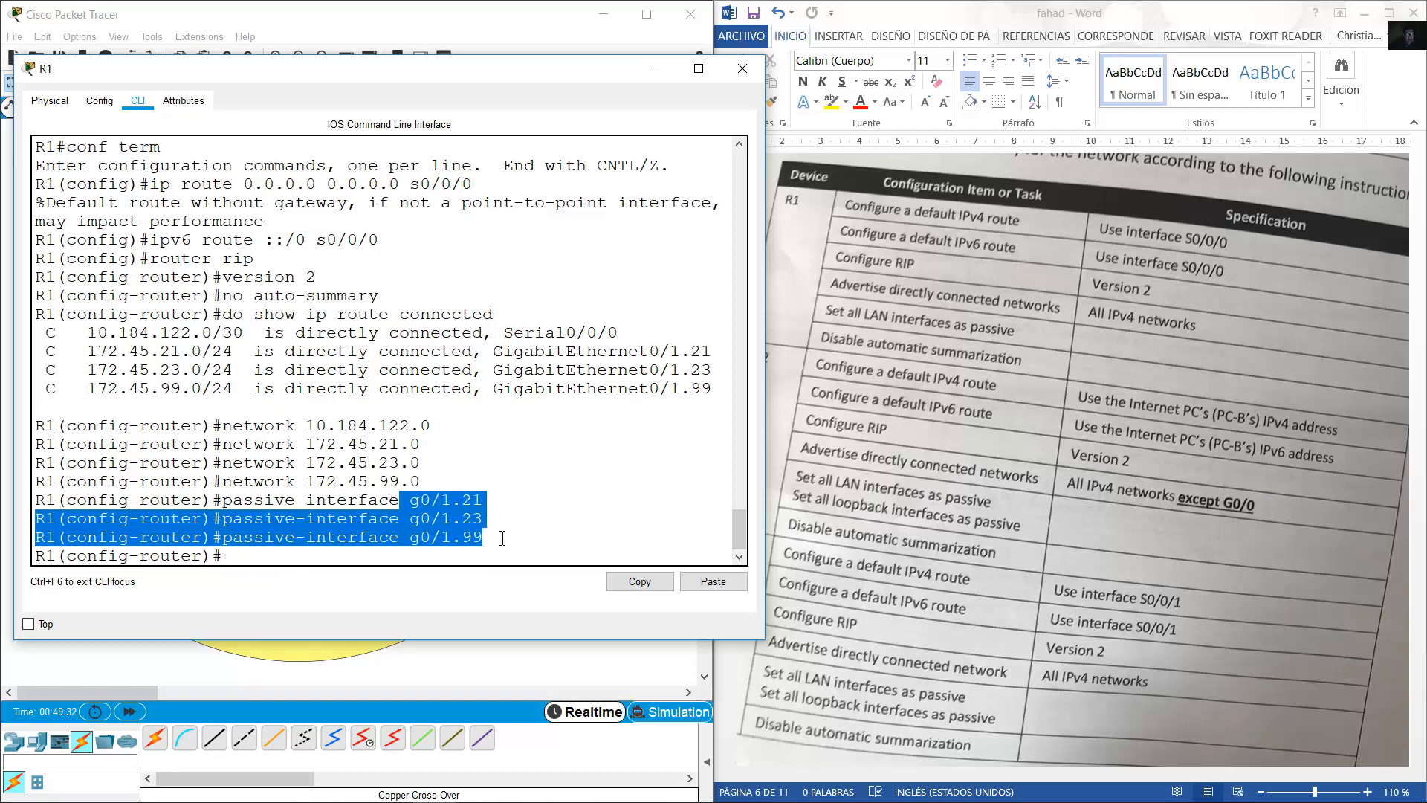
Review R1's no auto-summary line, close R1's window and bring up R2's console.
left_click(394, 12)
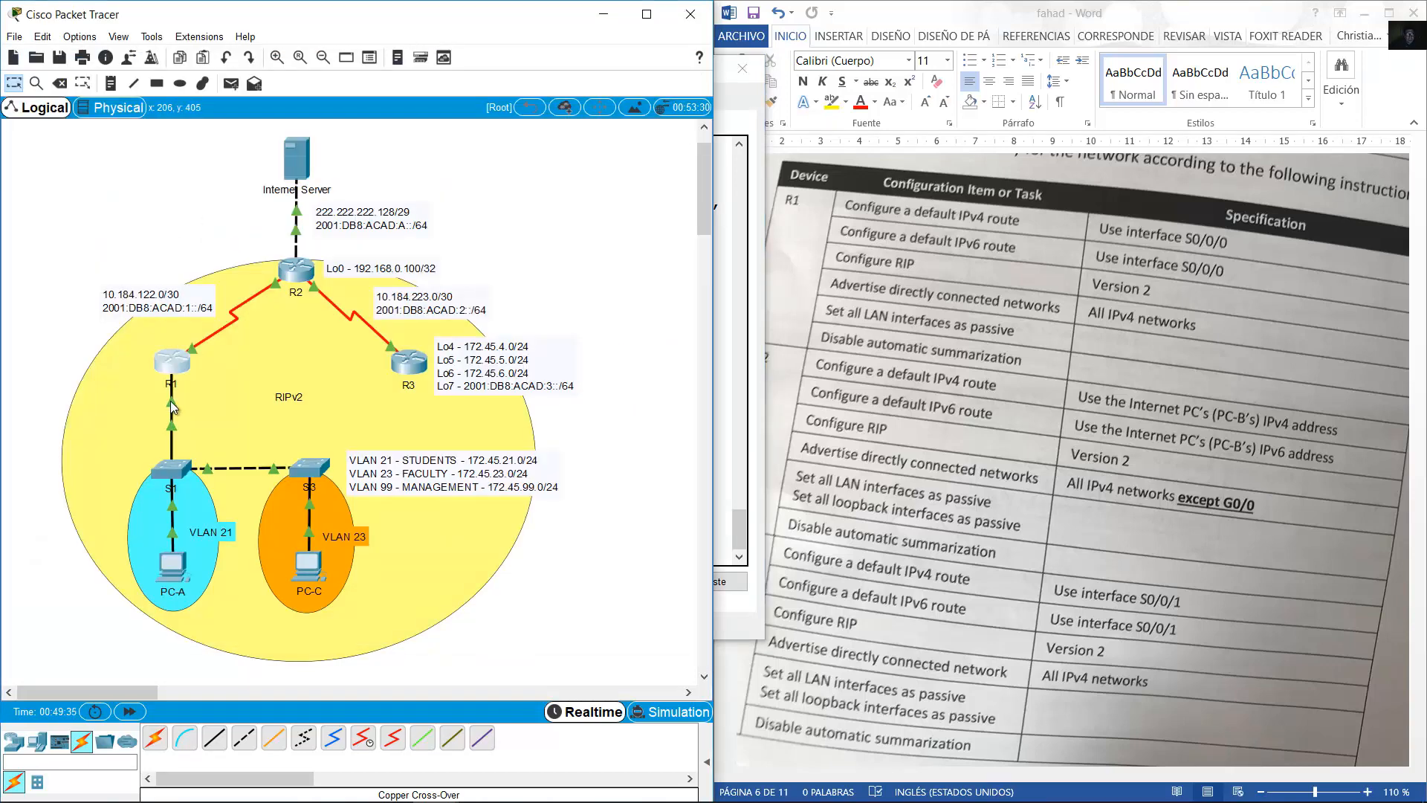
left_click(170, 358)
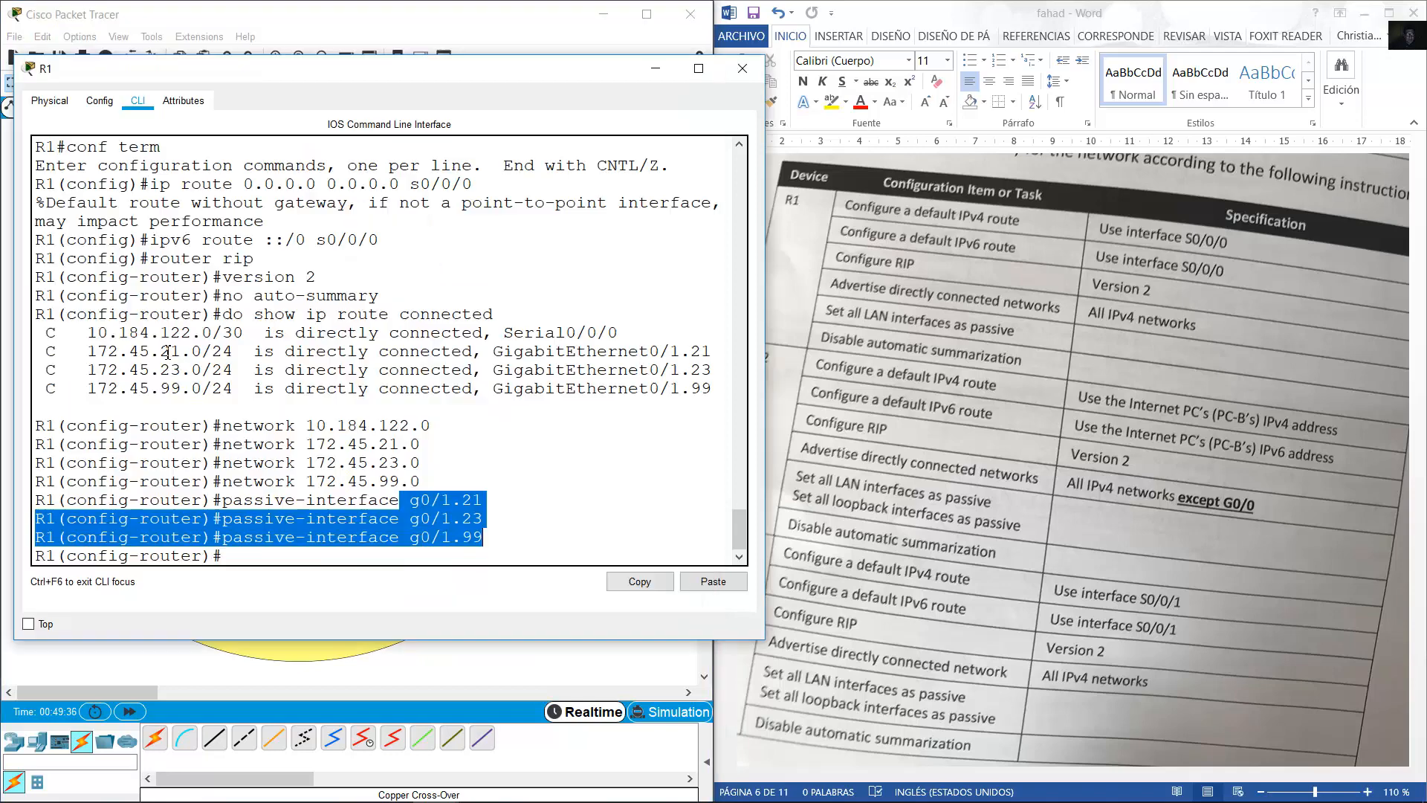
left_click(479, 421)
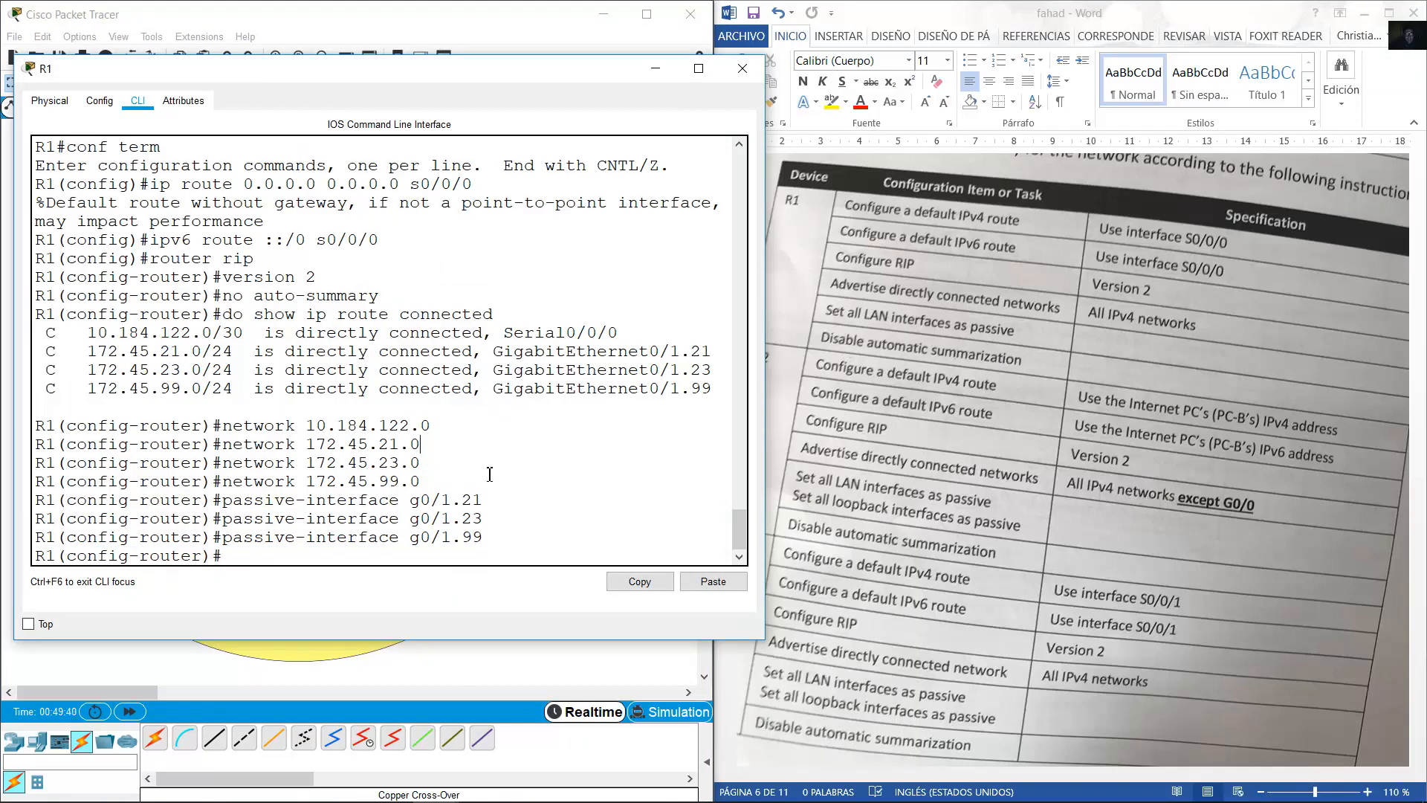
left_click_drag(389, 297, 213, 296)
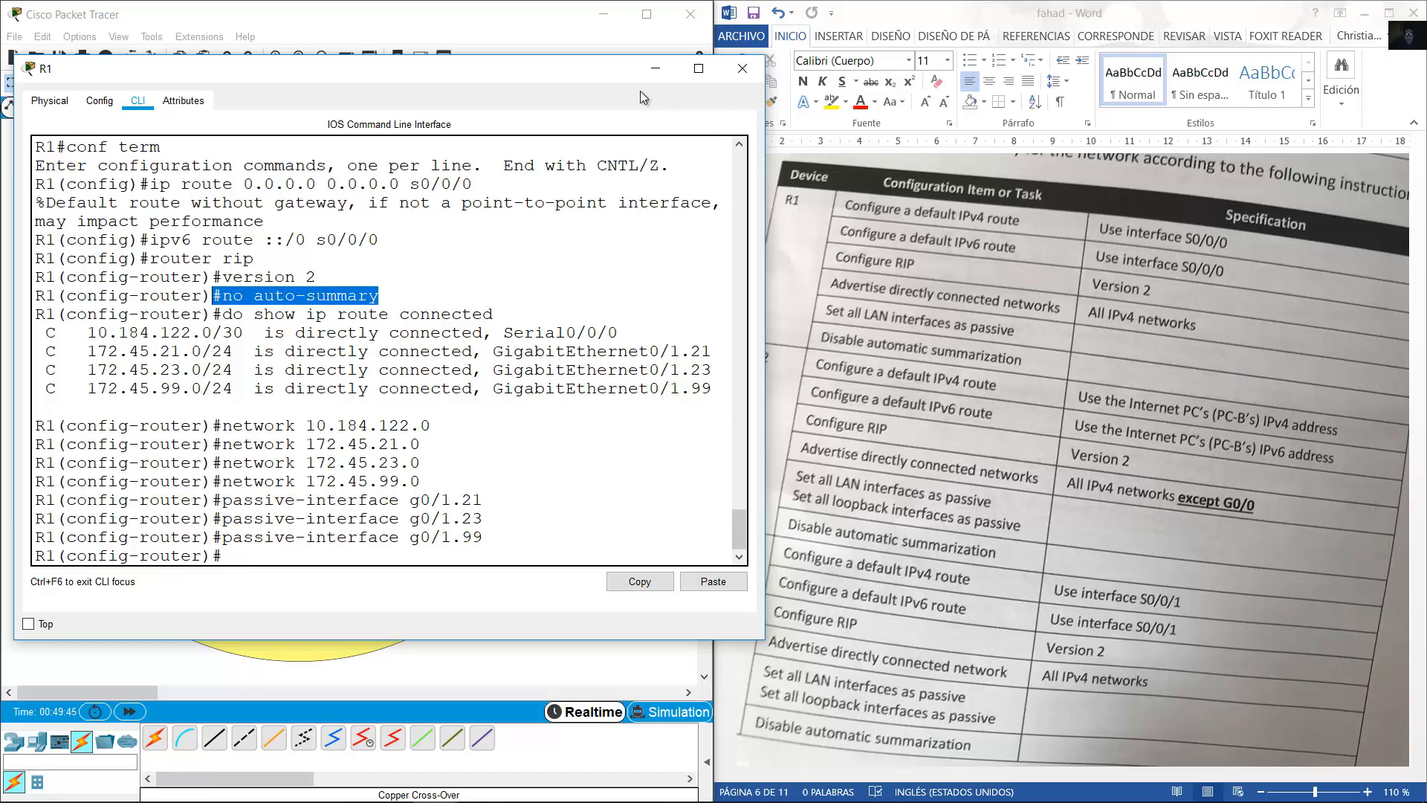
left_click(729, 190)
left_click(296, 272)
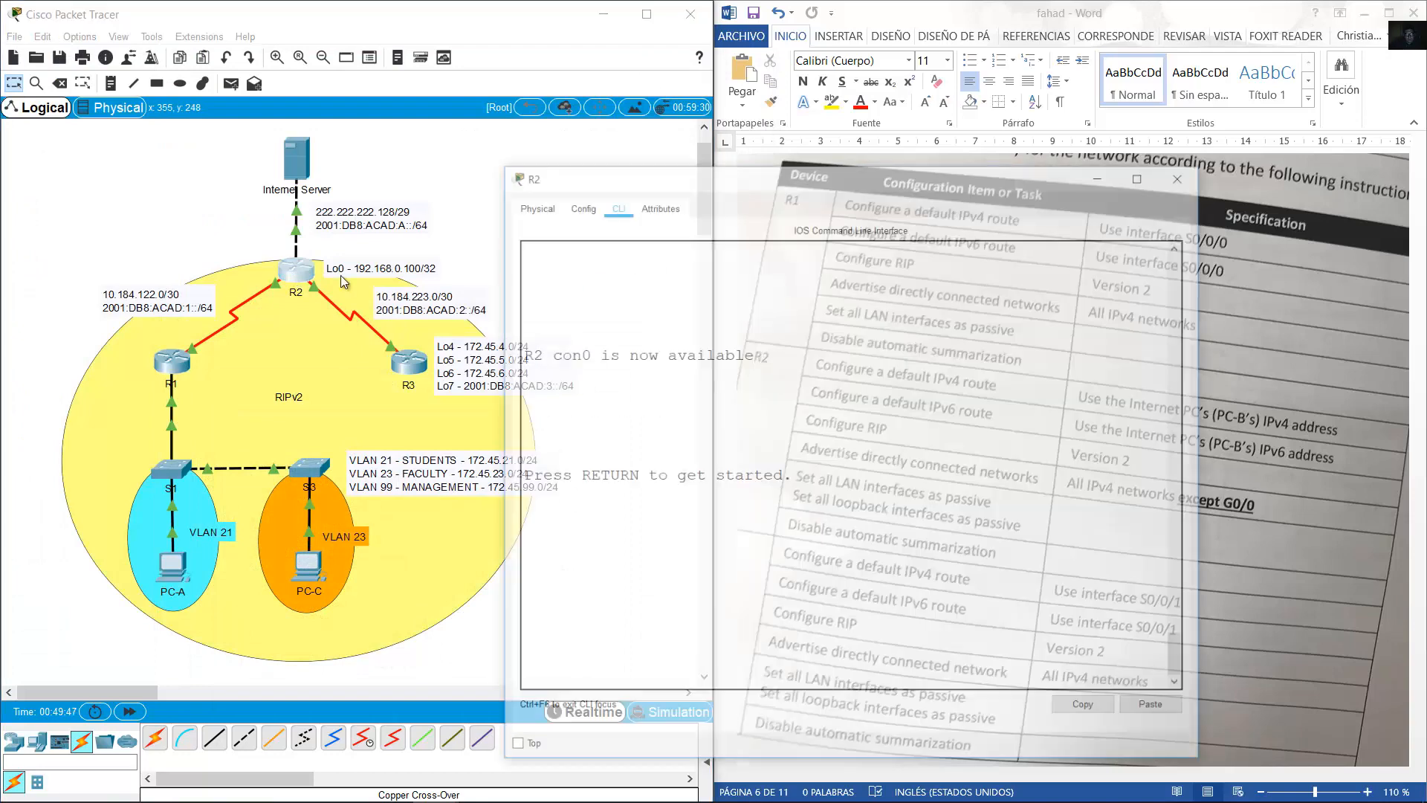
On R2's CLI, enter privileged mode with en and global configuration with conf term.
left_click_drag(654, 112, 171, 109)
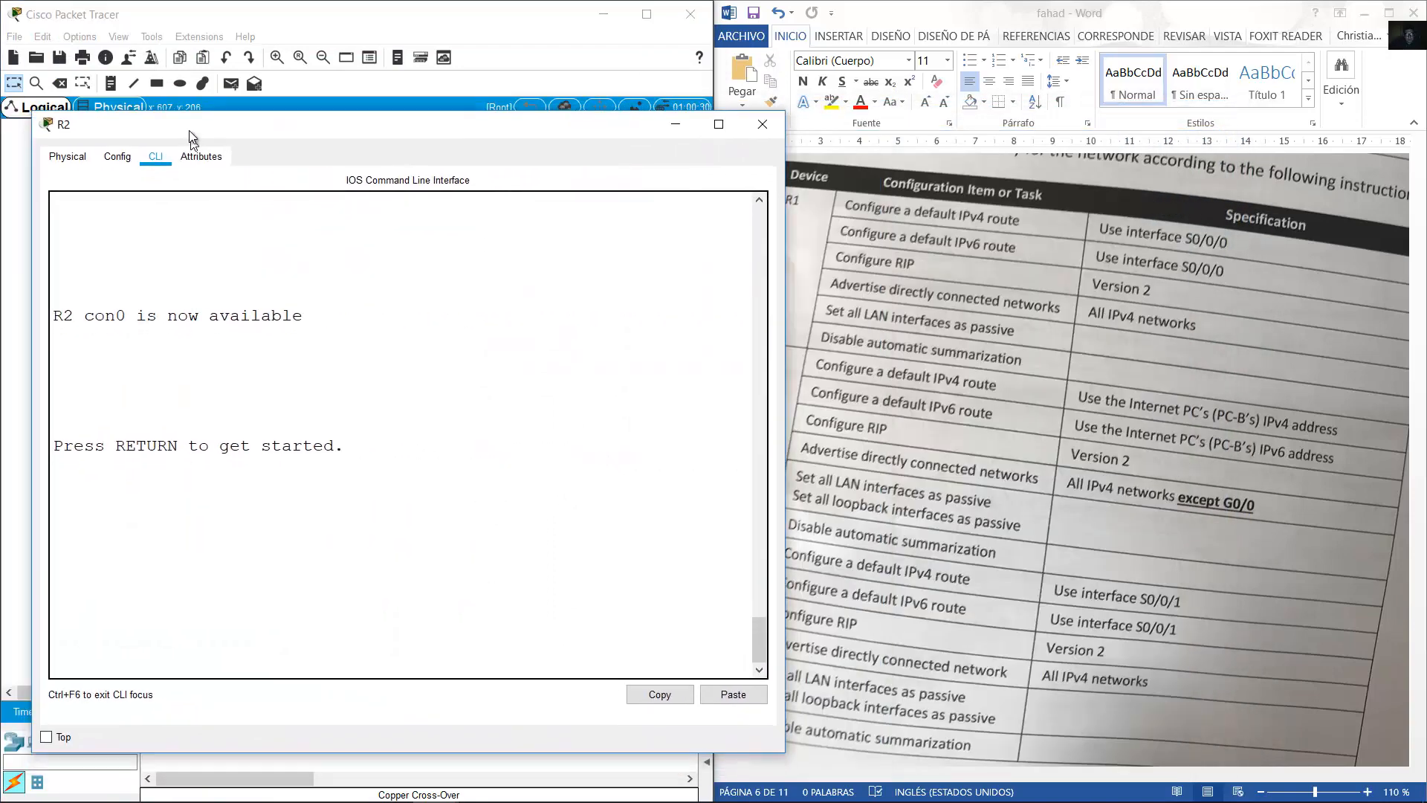
key("Return")
type("en")
key("Return")
type("c")
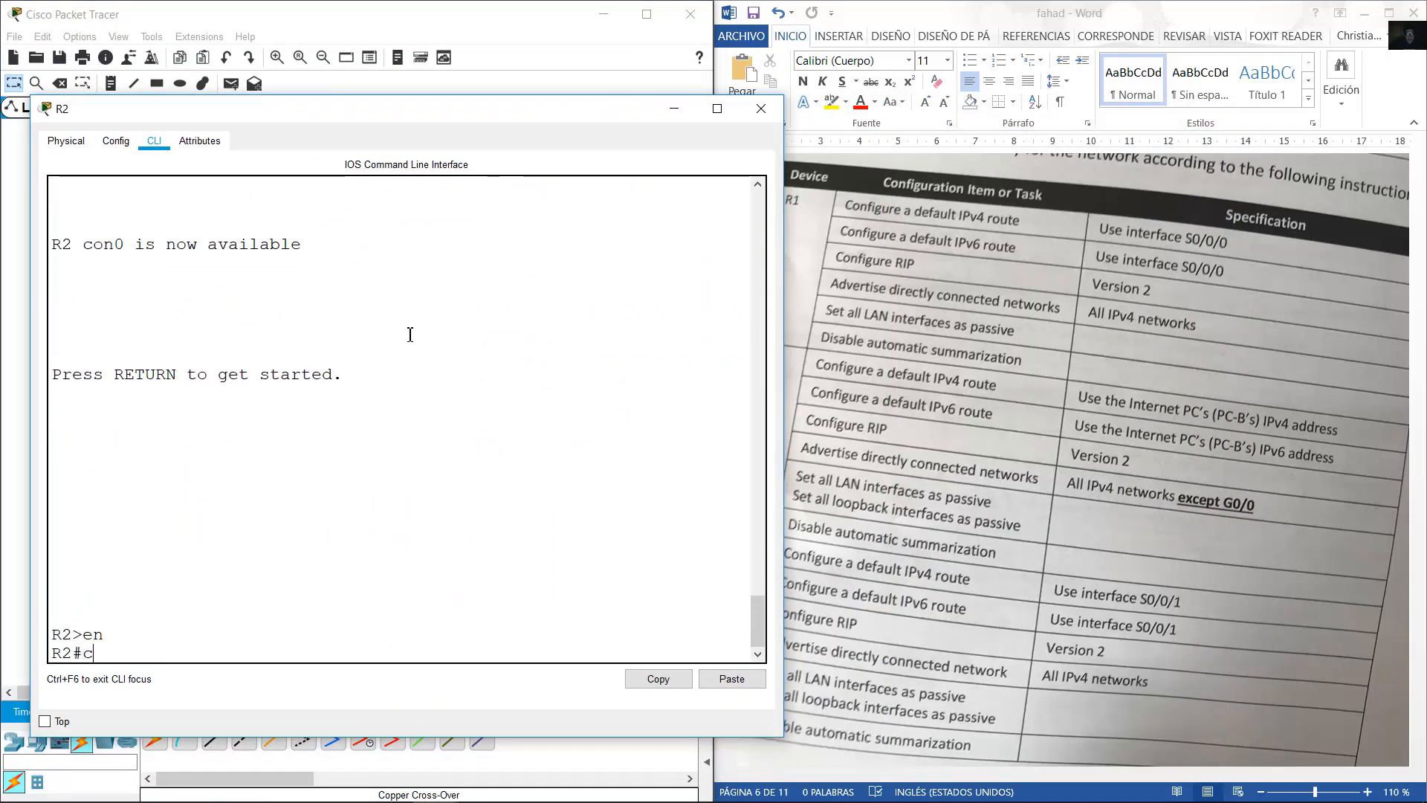
type("onf term")
key("Return")
Add R2's default IPv4 route 0.0.0.0 0.0.0.0 via next hop 222.222.222.130.
left_click(954, 378)
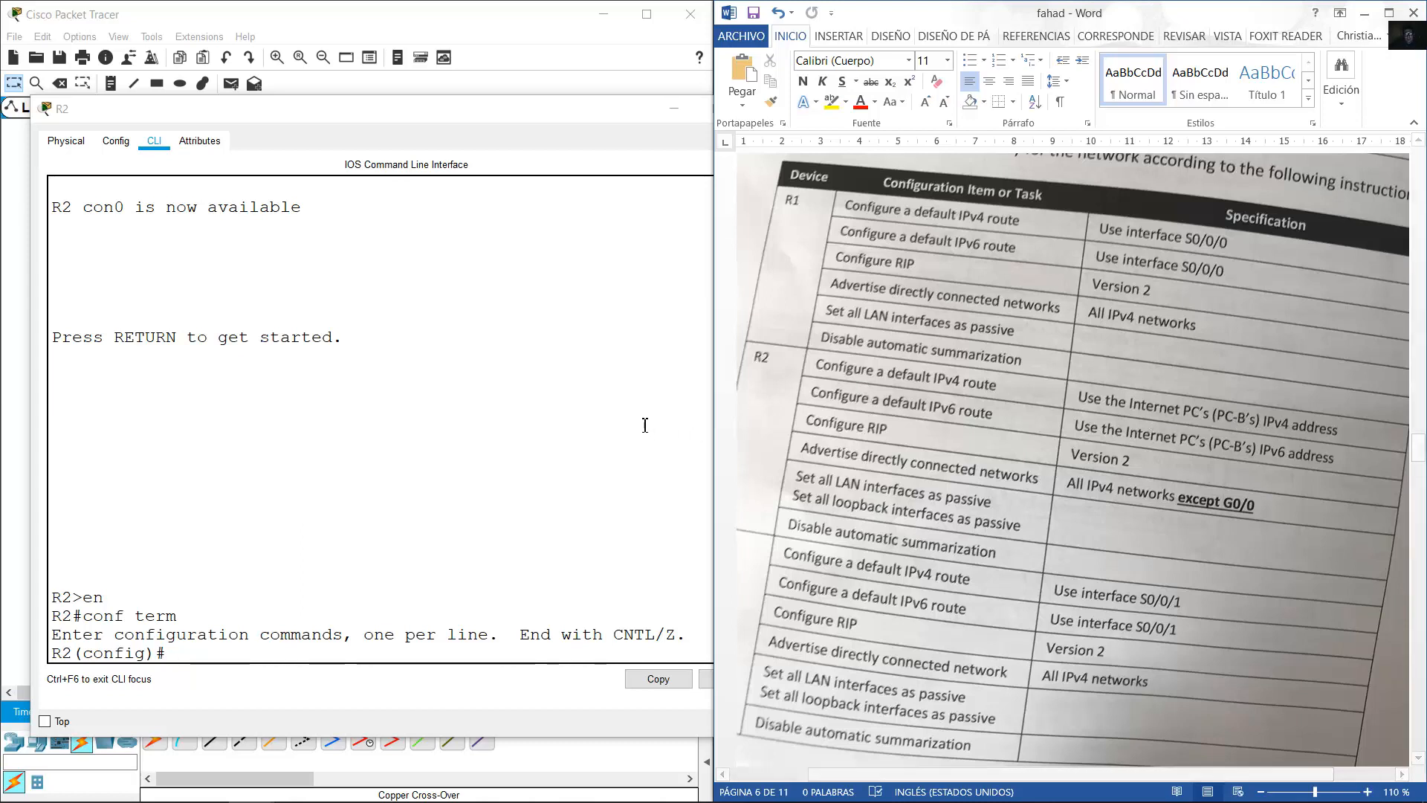
left_click(566, 441)
type("ip ro")
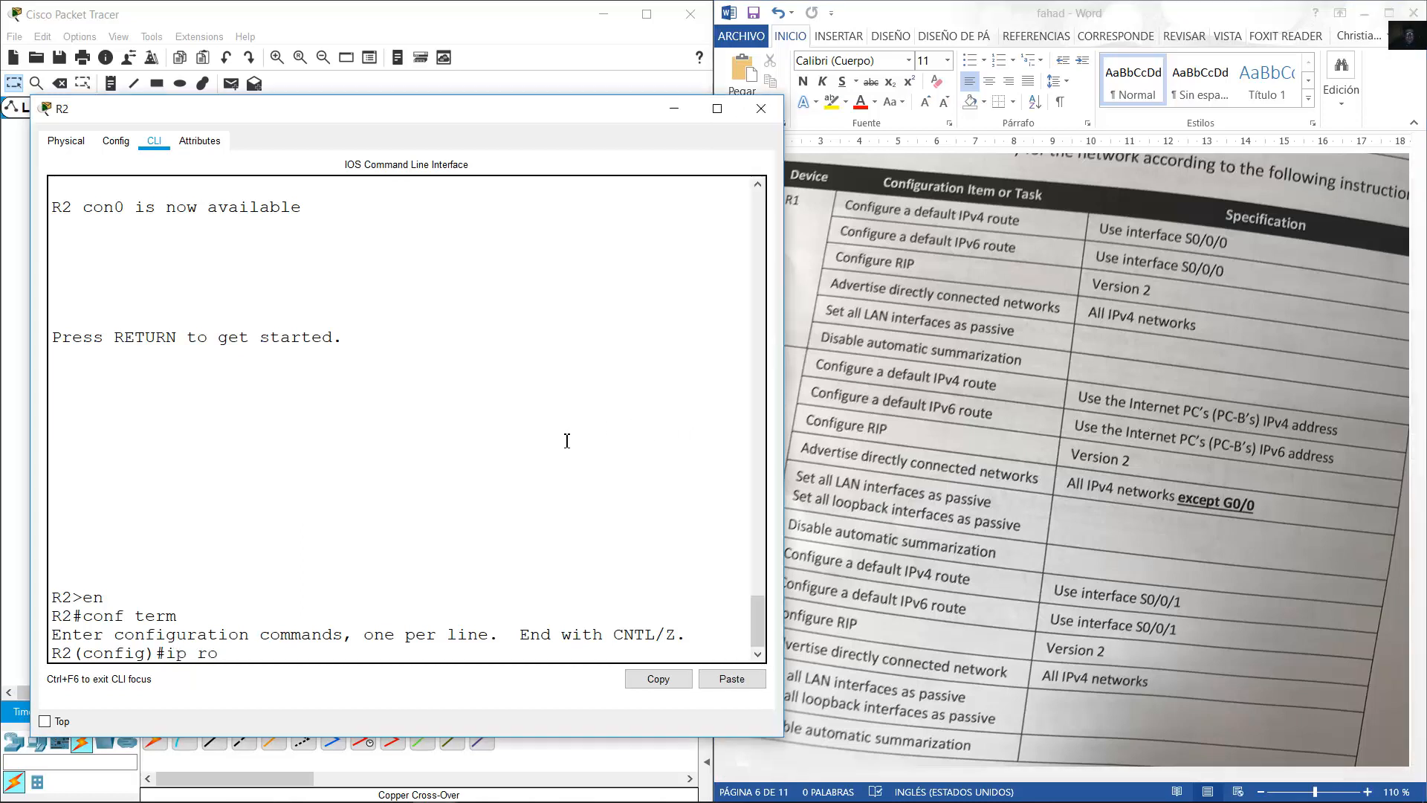
type("ute 0.0.0.0 0.0.0.0")
left_click(442, 19)
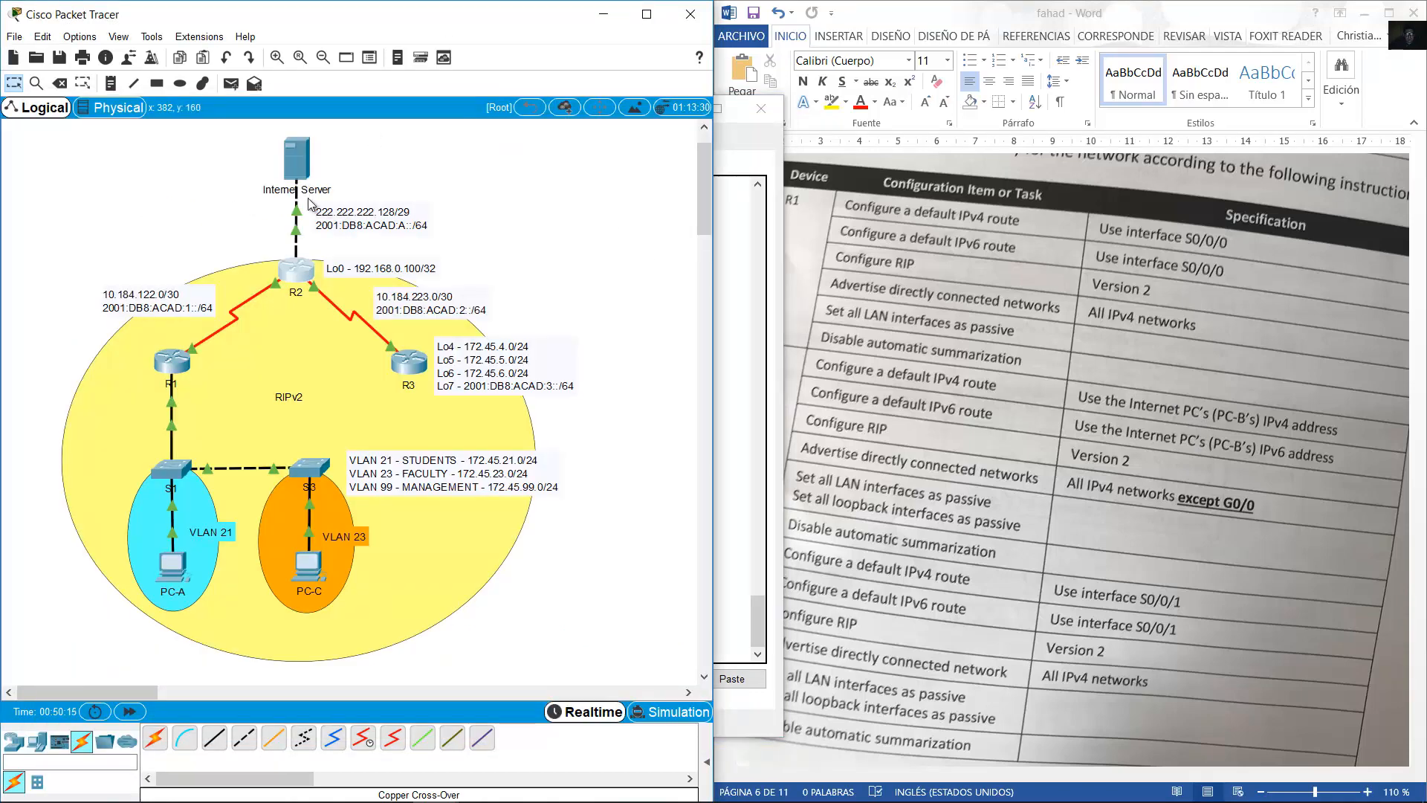
mouse_move(362, 213)
left_mouse_down()
mouse_move(349, 215)
mouse_move(365, 214)
left_mouse_up()
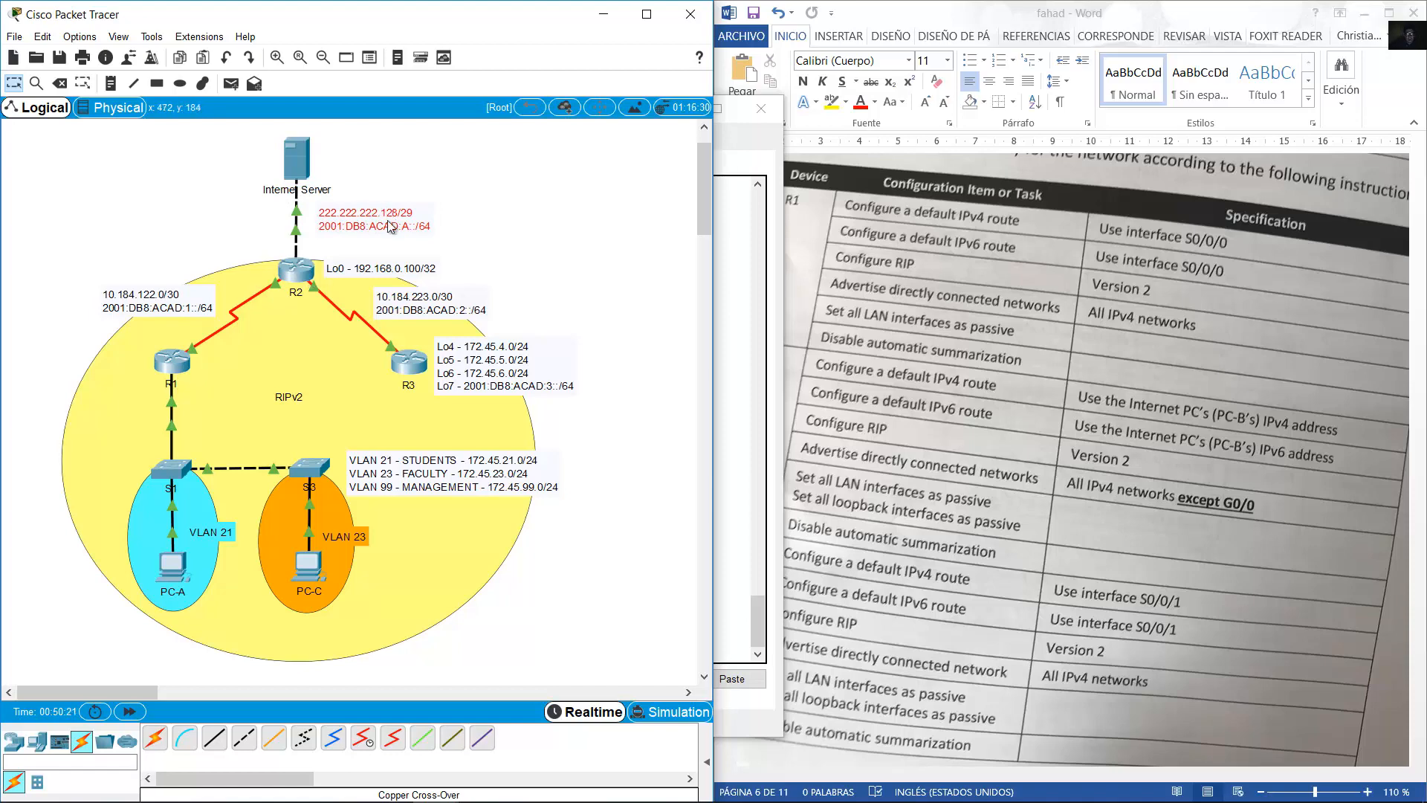
left_click(306, 271)
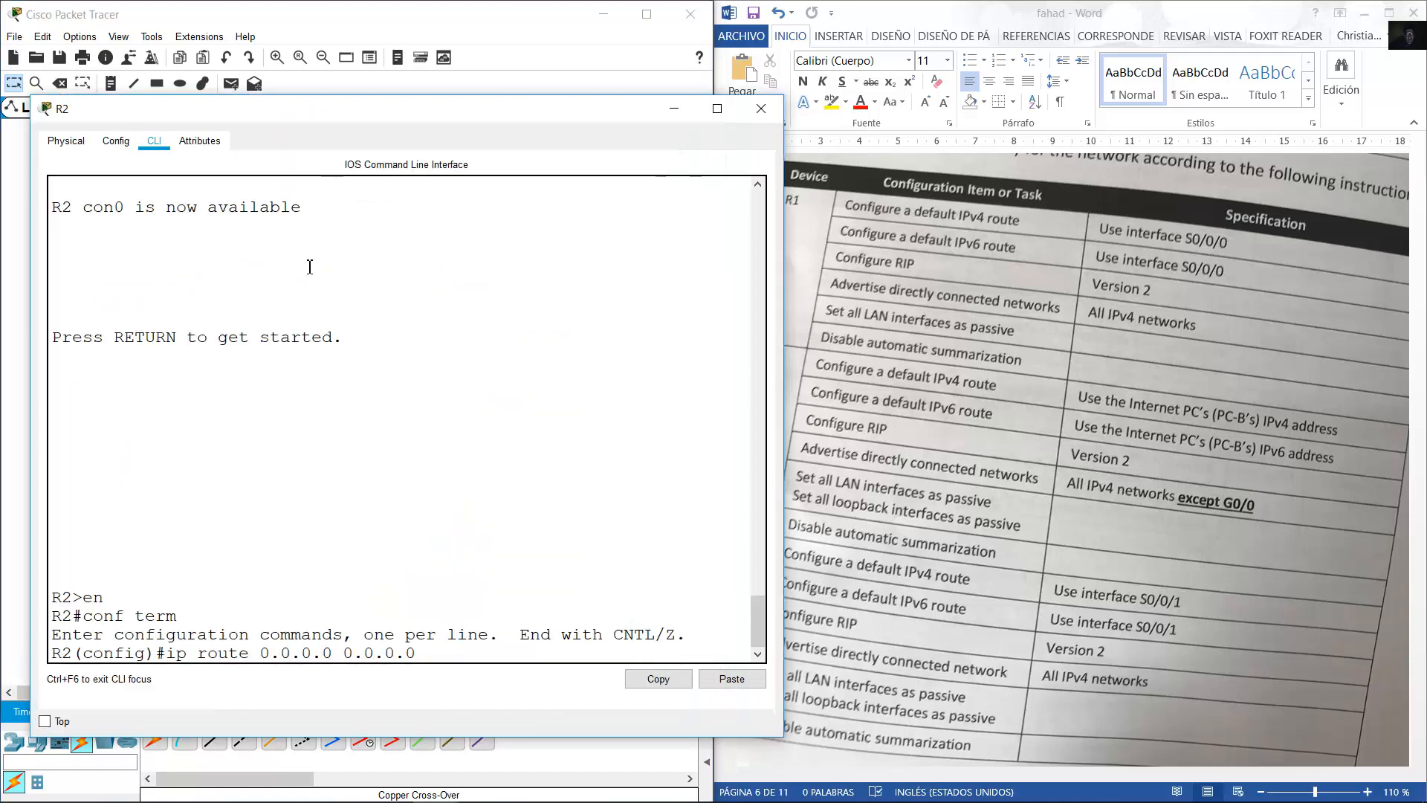
type("22.22.")
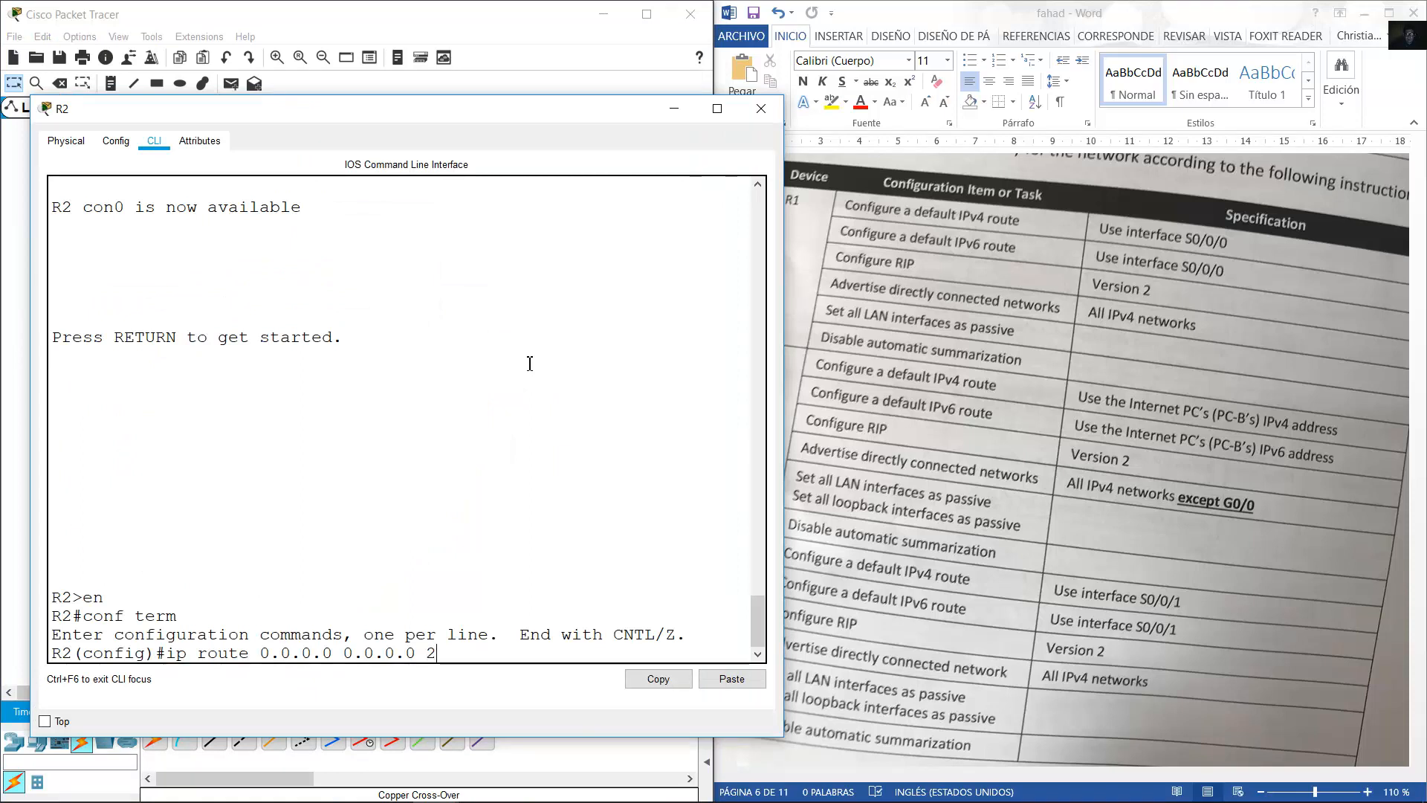
key("BackSpace")
key("BackSpace")
key("BackSpace")
key("BackSpace")
type("2.222.222.13")
left_click_drag(482, 116, 490, 258)
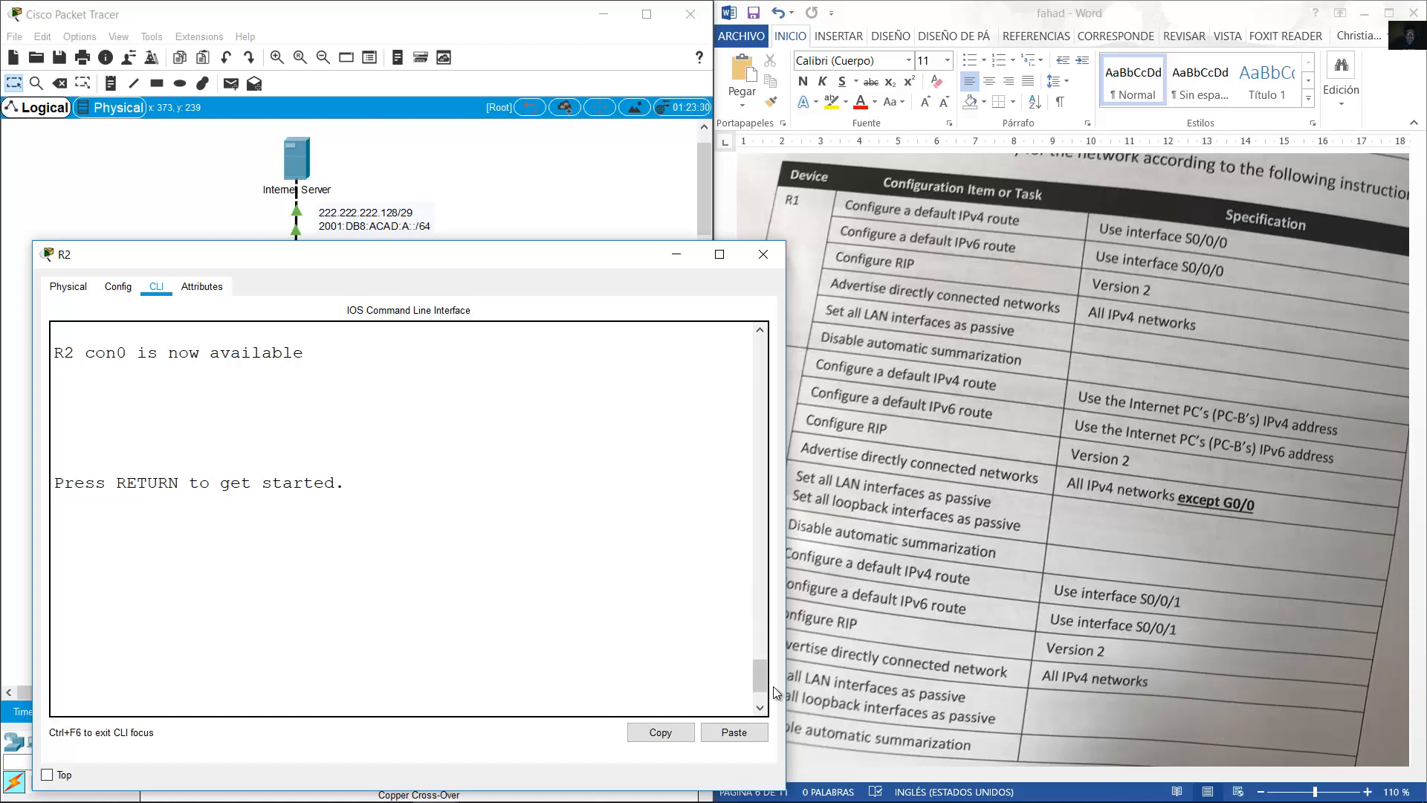
left_click_drag(761, 679, 761, 690)
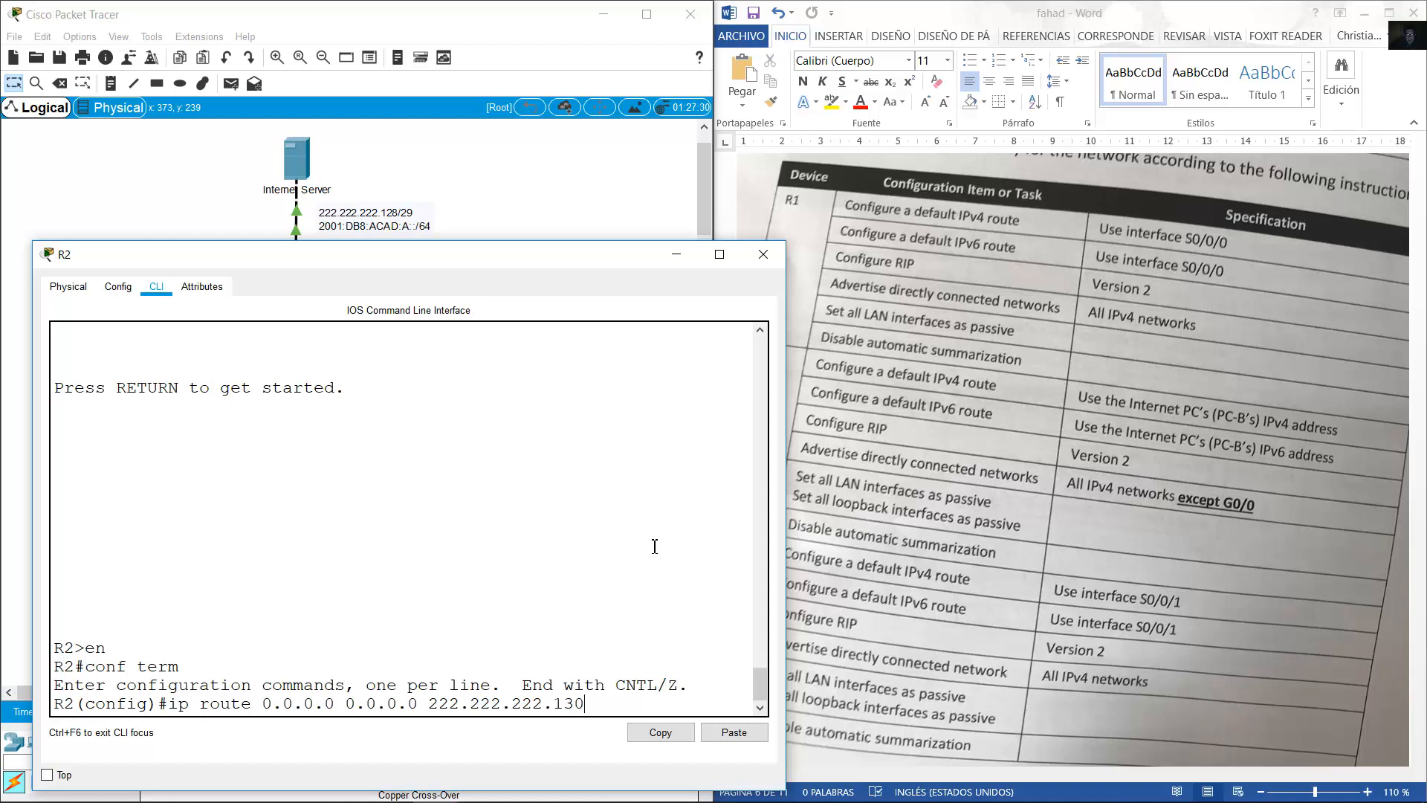
key("Return")
Begin R2's IPv6 default route by editing the recalled command to 'ipv6 route ::/0'.
key("Up")
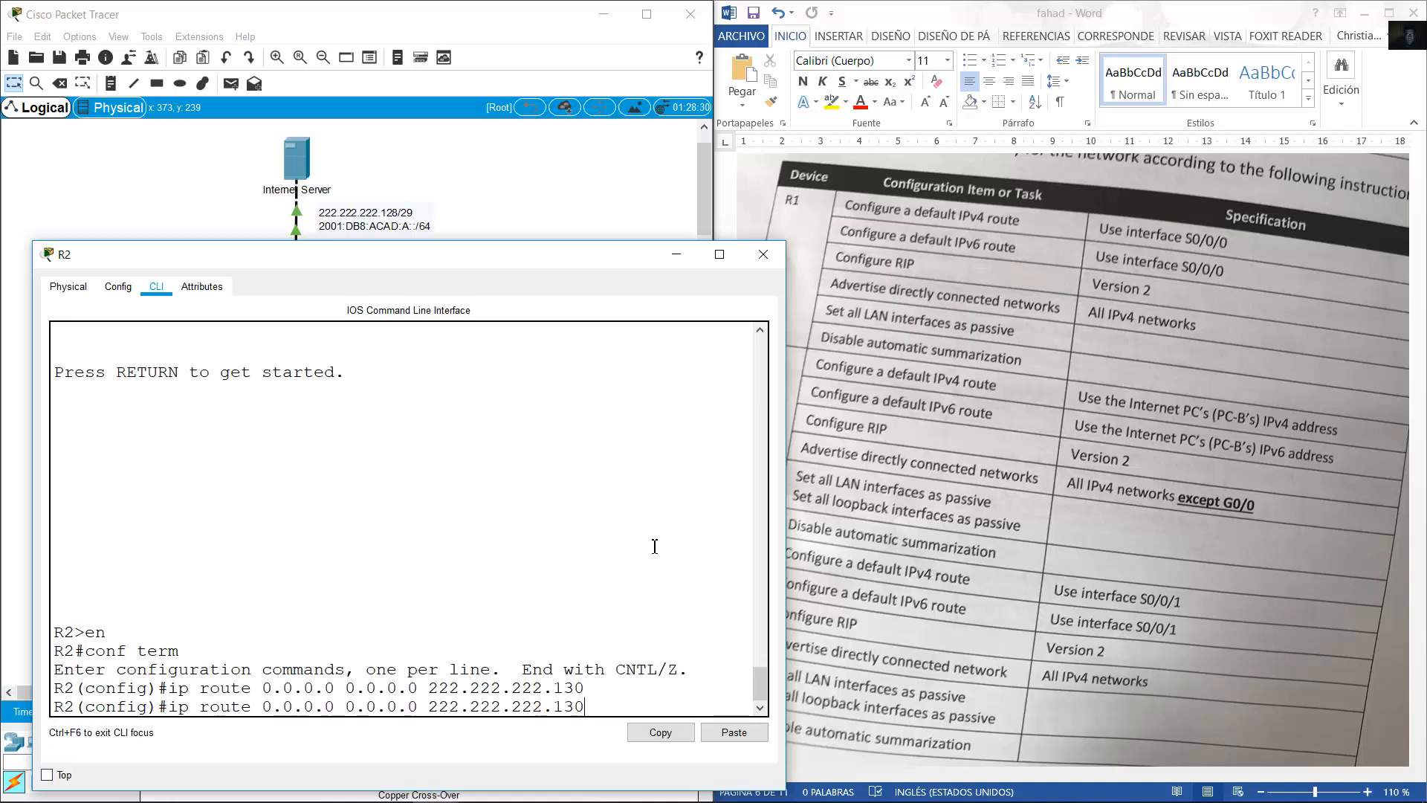
key("BackSpace")
key("BackSpace")
key("BackSpace")
key("BackSpace")
key("BackSpace")
key("BackSpace")
key("BackSpace")
key("BackSpace")
key("BackSpace")
key("BackSpace")
key("BackSpace")
key("BackSpace")
key("BackSpace")
key("BackSpace")
key("BackSpace")
key("BackSpace")
key("BackSpace")
key("BackSpace")
key("BackSpace")
key("BackSpace")
key("BackSpace")
key("BackSpace")
key("BackSpace")
key("BackSpace")
key("BackSpace")
key("BackSpace")
key("BackSpace")
key("BackSpace")
key("BackSpace")
key("BackSpace")
key("BackSpace")
key("BackSpace")
key("BackSpace")
key("BackSpace")
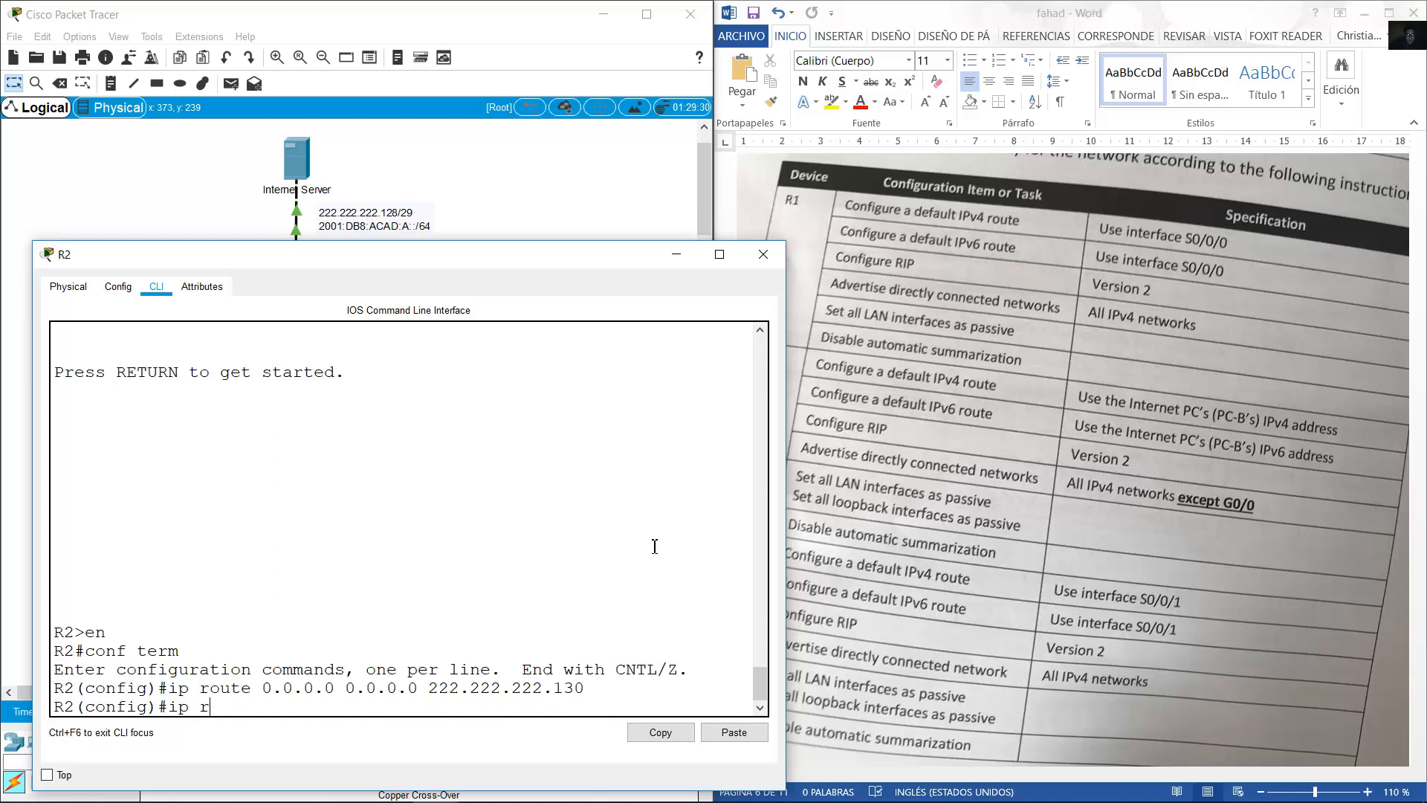
key("BackSpace")
key("BackSpace")
type("v6 route ::/0")
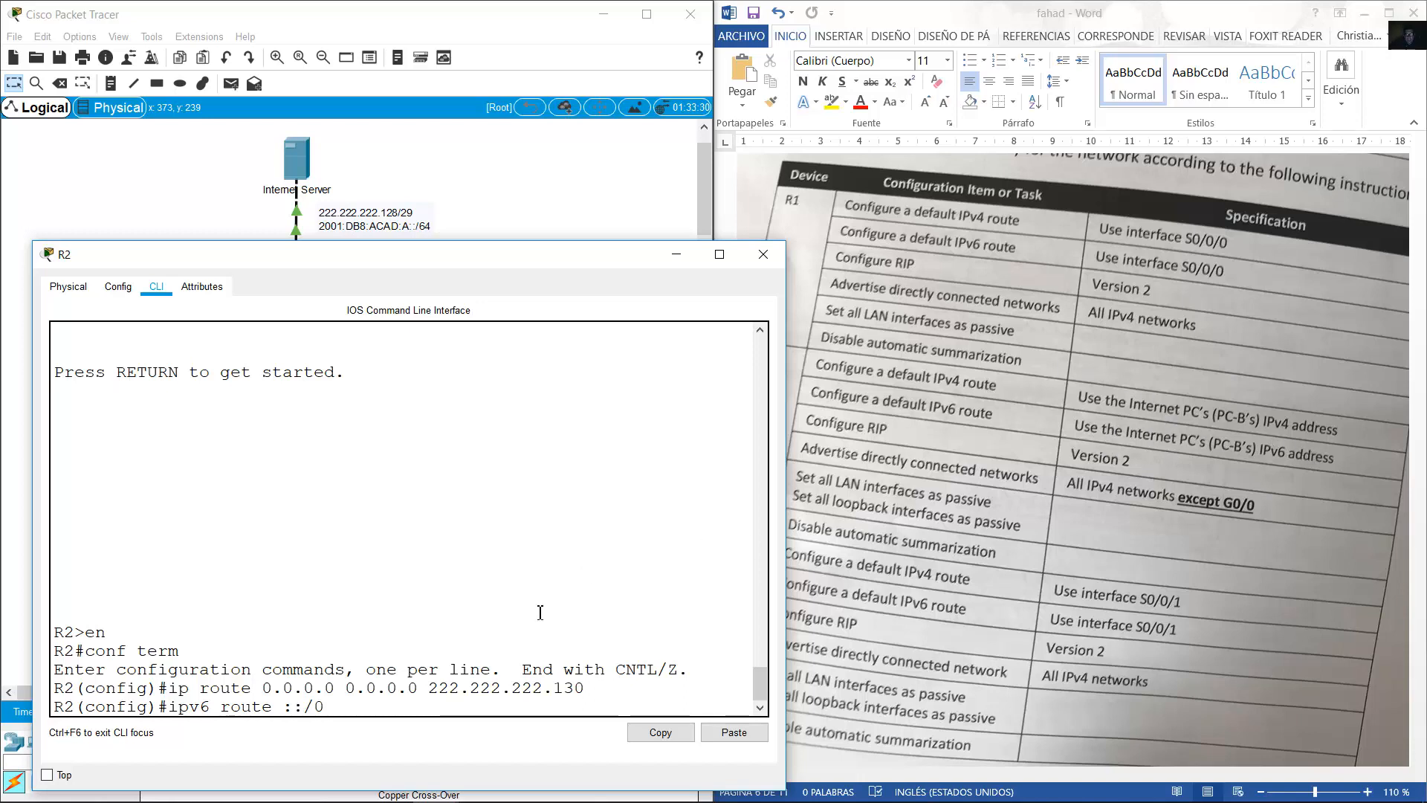
Copy the Internet Server's IPv6 address 2001:DB8:ACAD:A::2 as next hop for R2's ::/0 route.
left_click(297, 156)
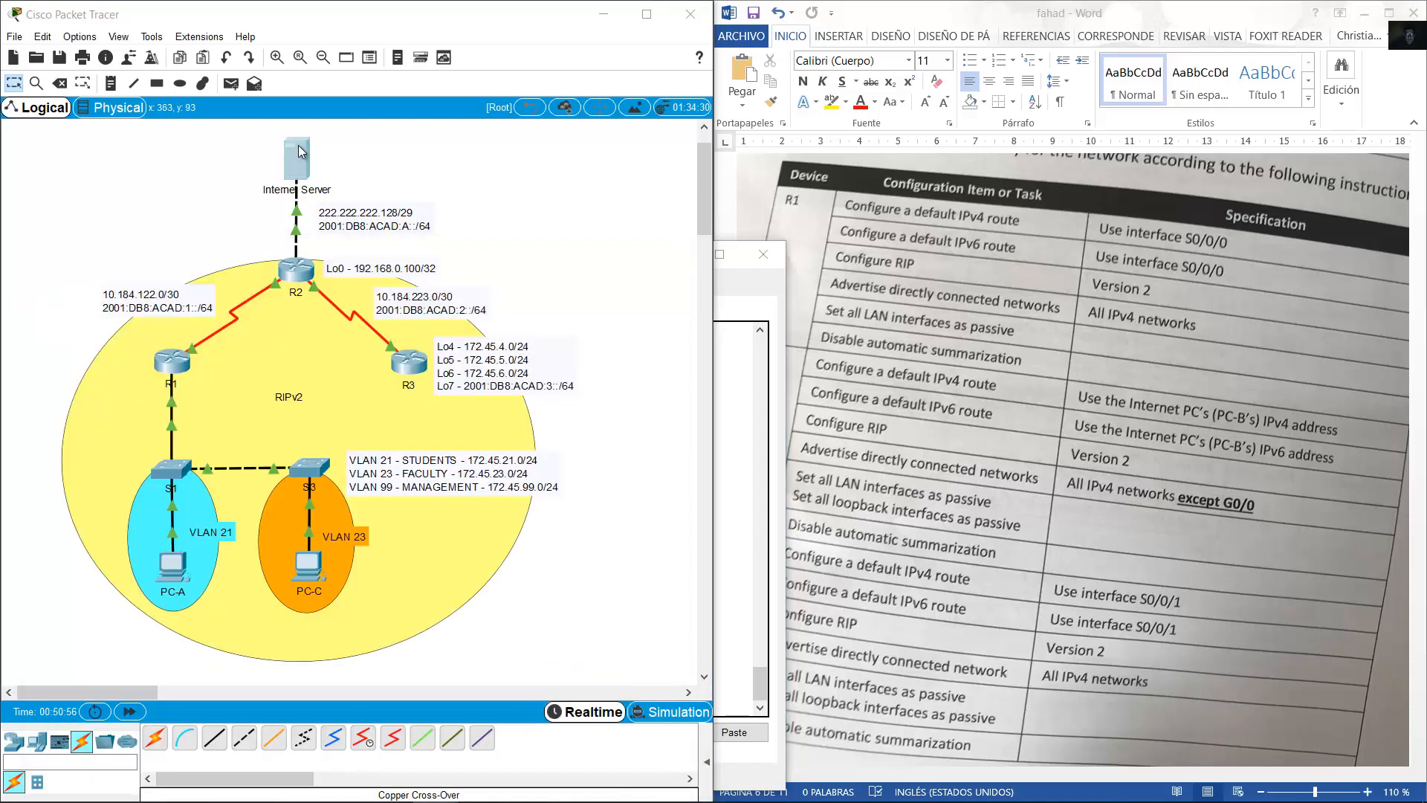
left_click(472, 219)
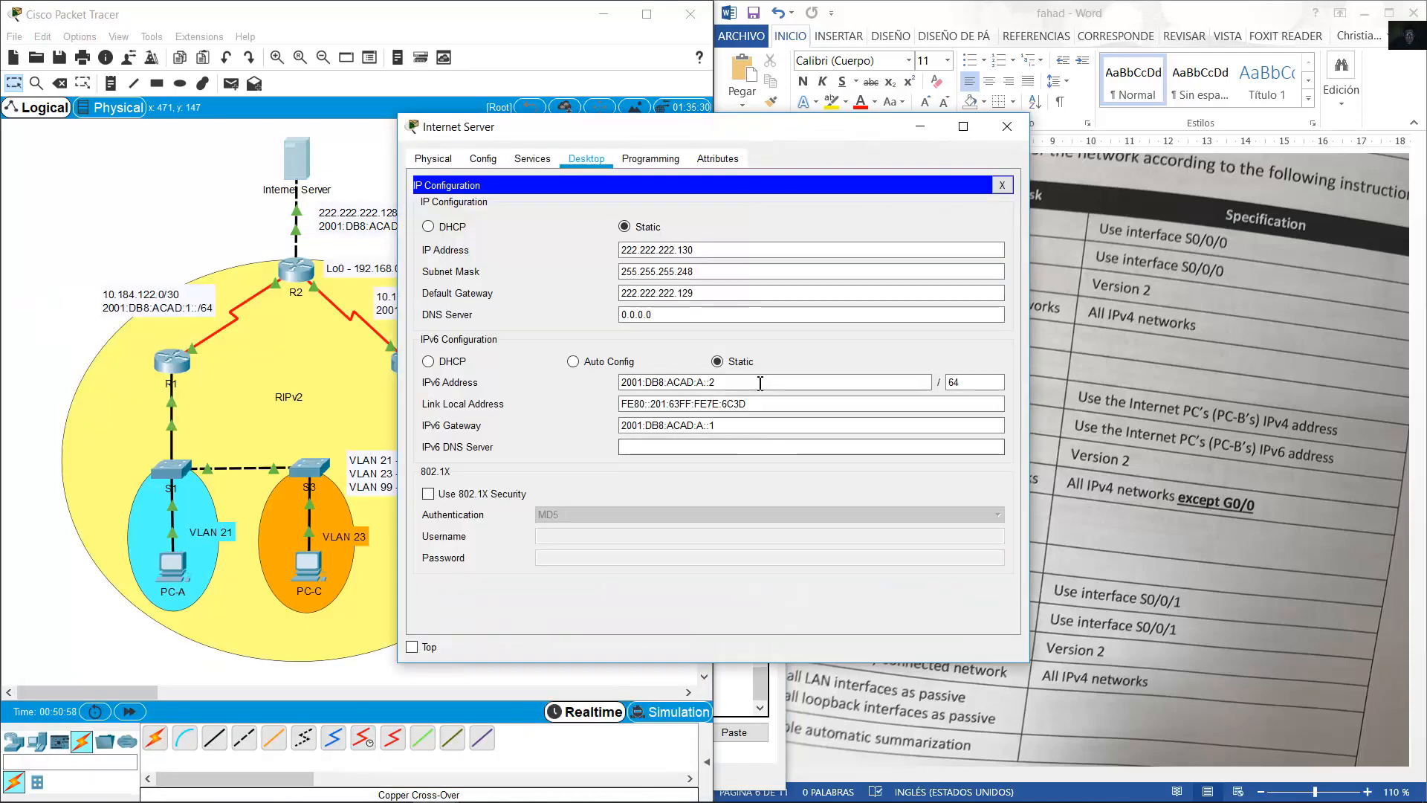
left_click_drag(844, 382, 557, 392)
key("ctrl+c")
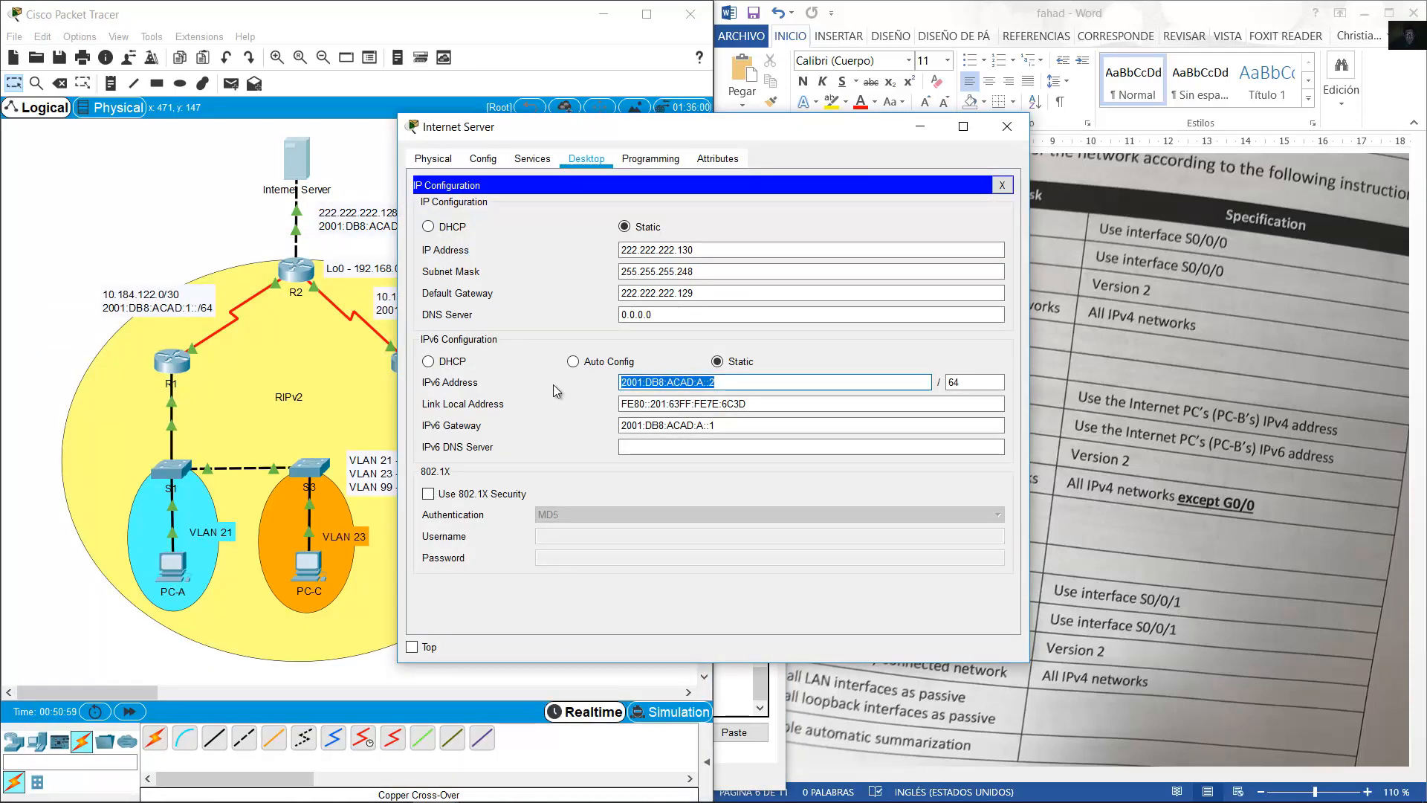
left_click(1007, 127)
left_click(293, 279)
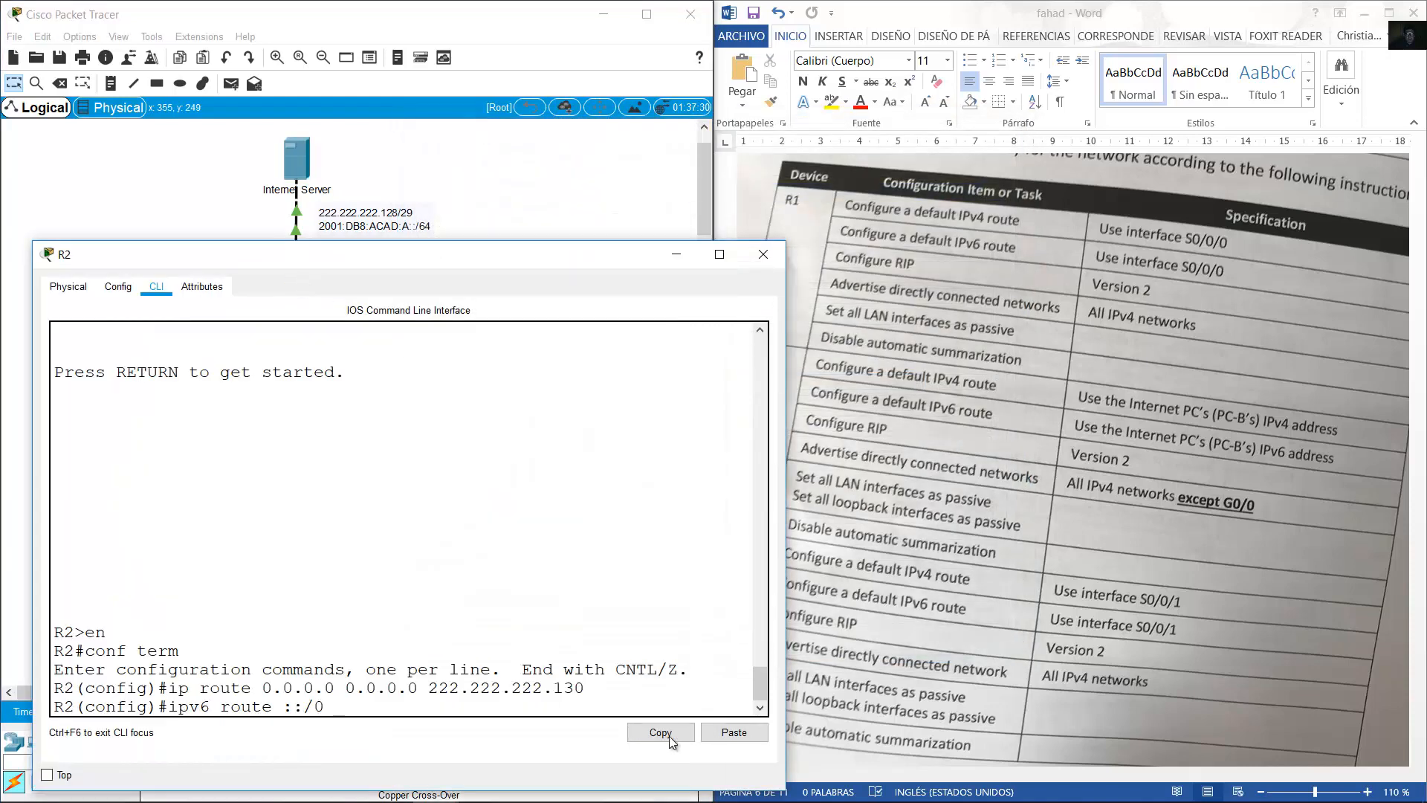
left_click(733, 732)
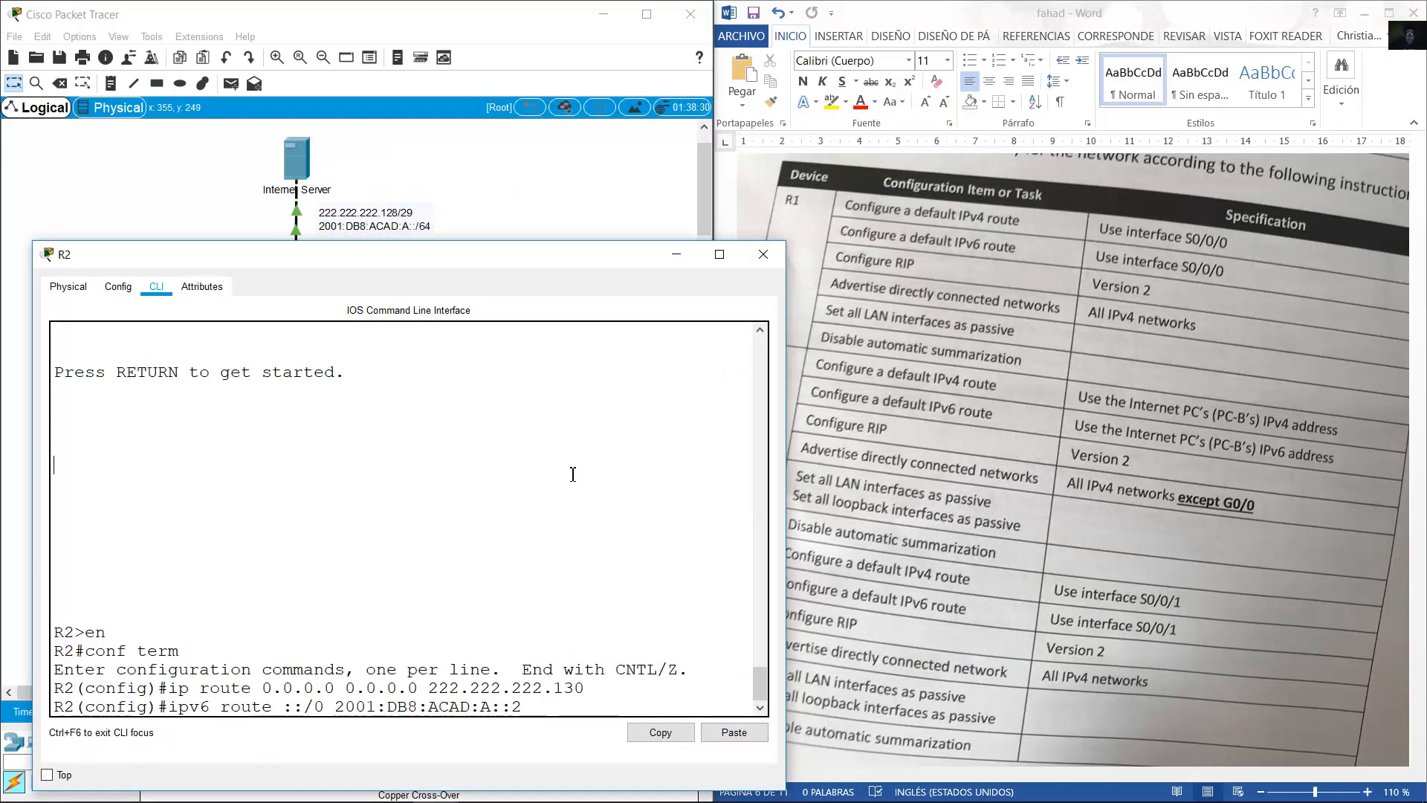
key("Return")
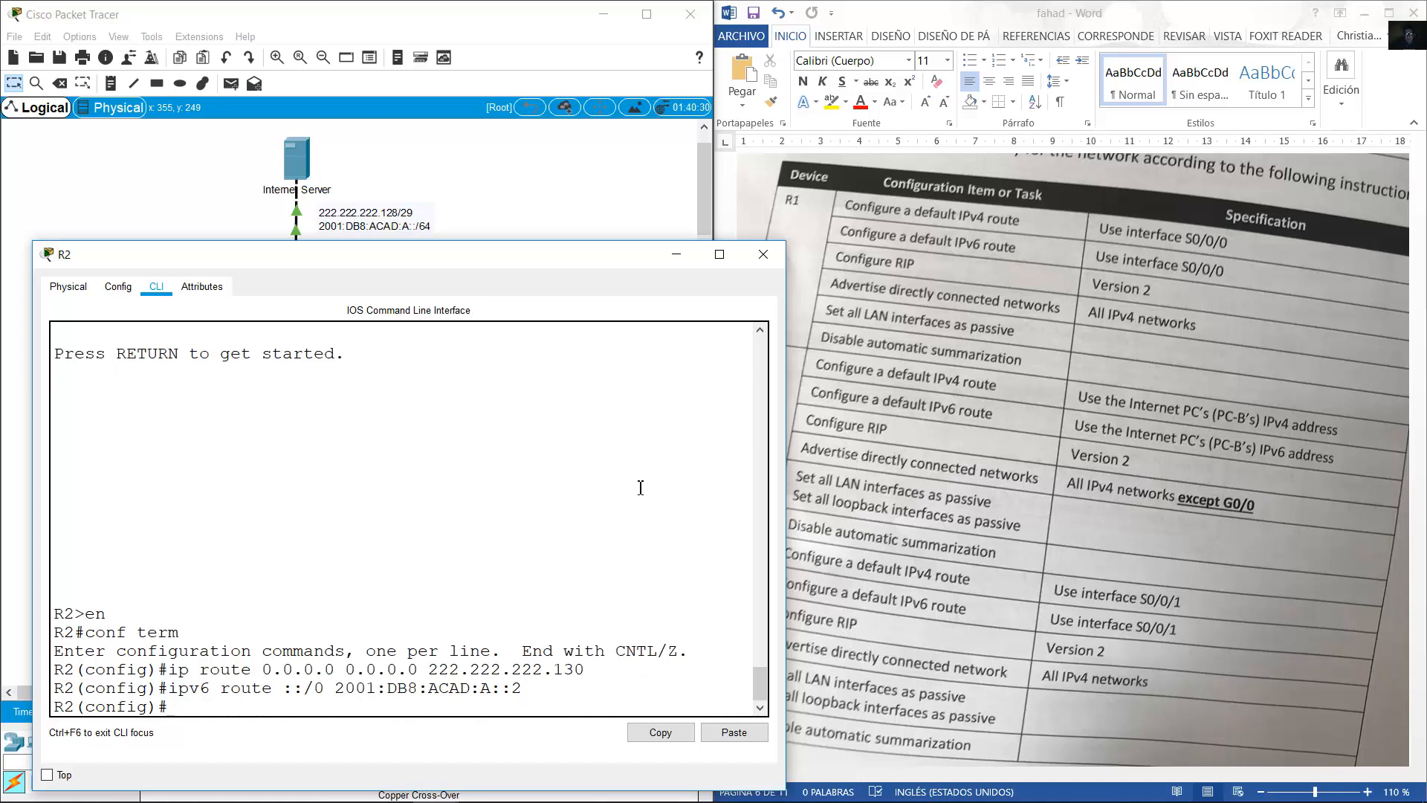
Enable RIP version 2 on R2 with no auto-summary.
type("router rip")
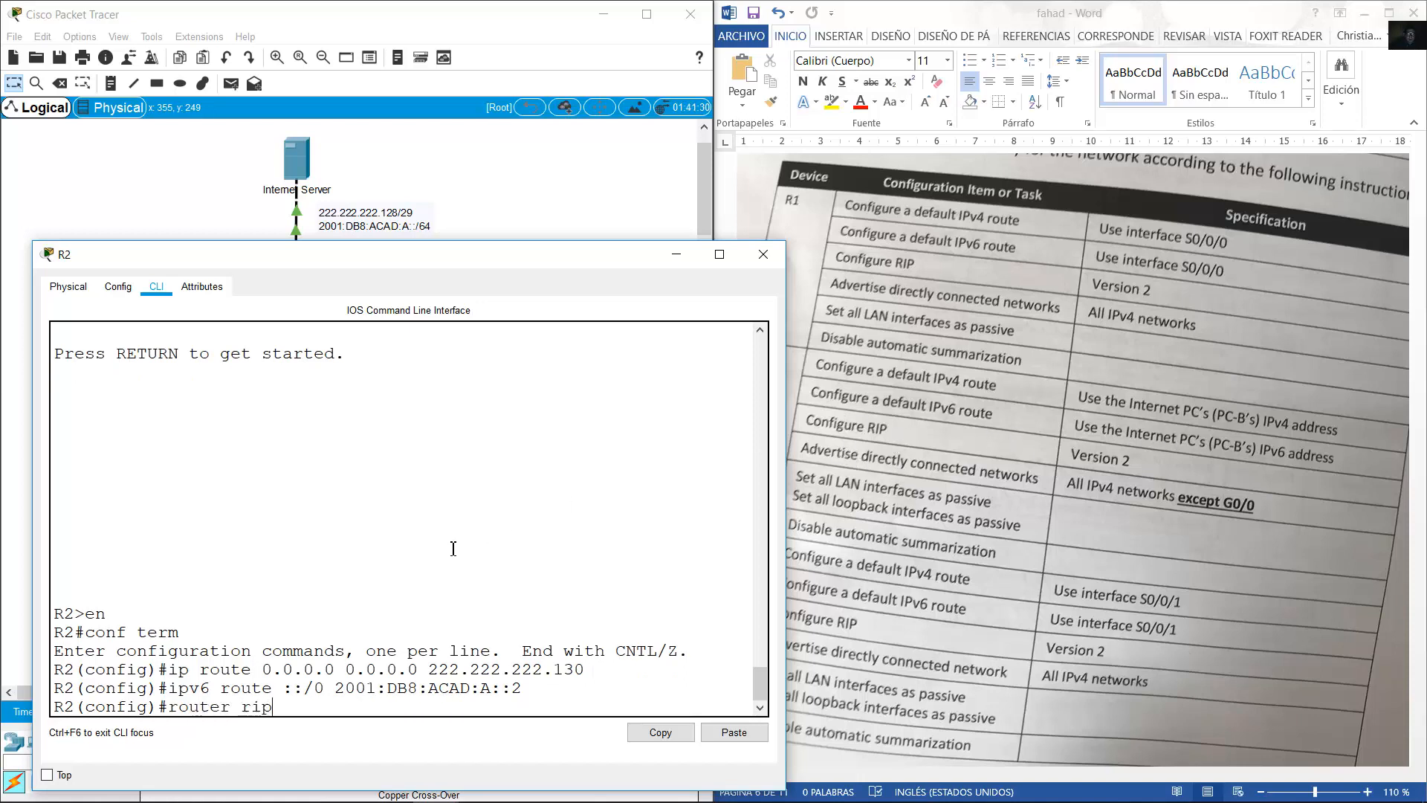
key("Return")
type("version 2")
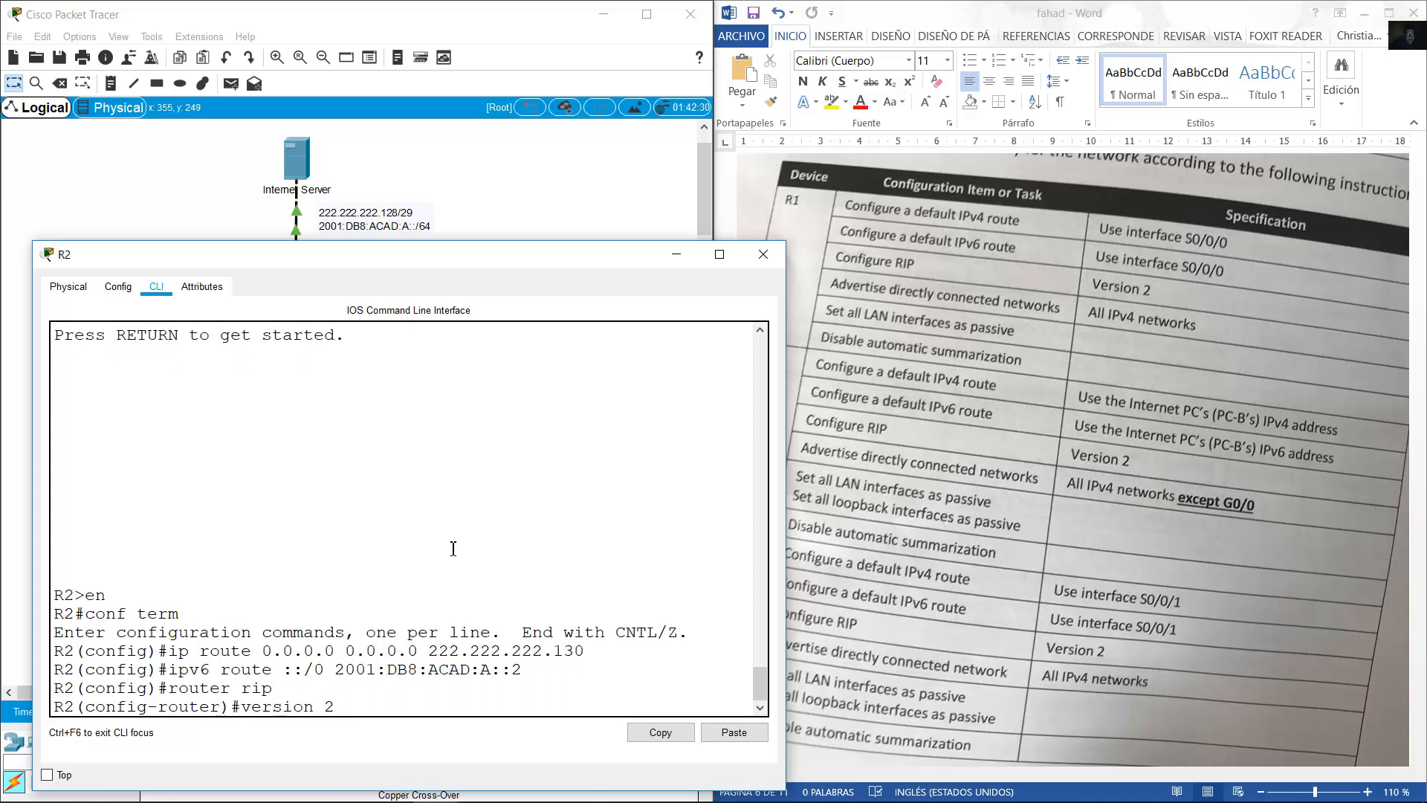
key("Return")
type("no auto-summary")
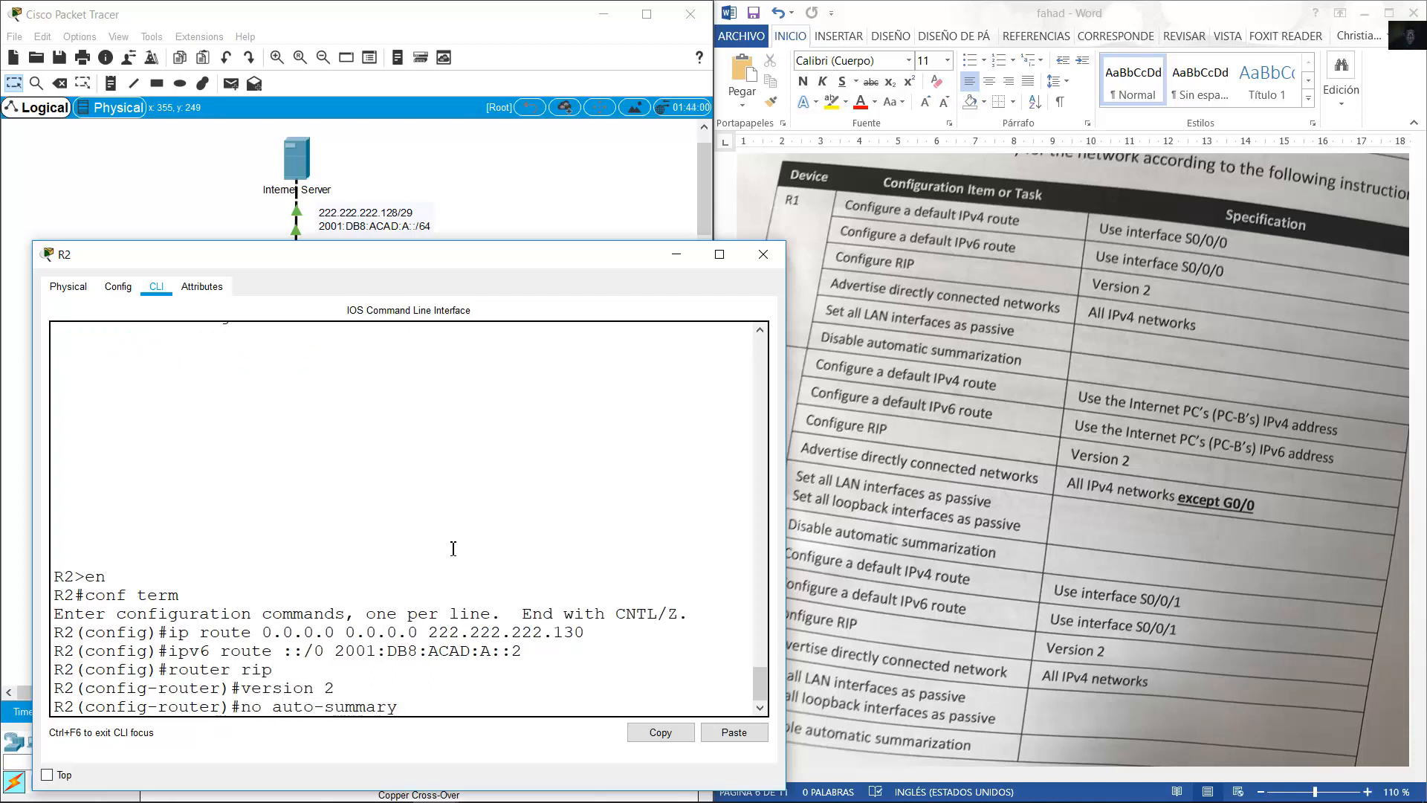
key("Return")
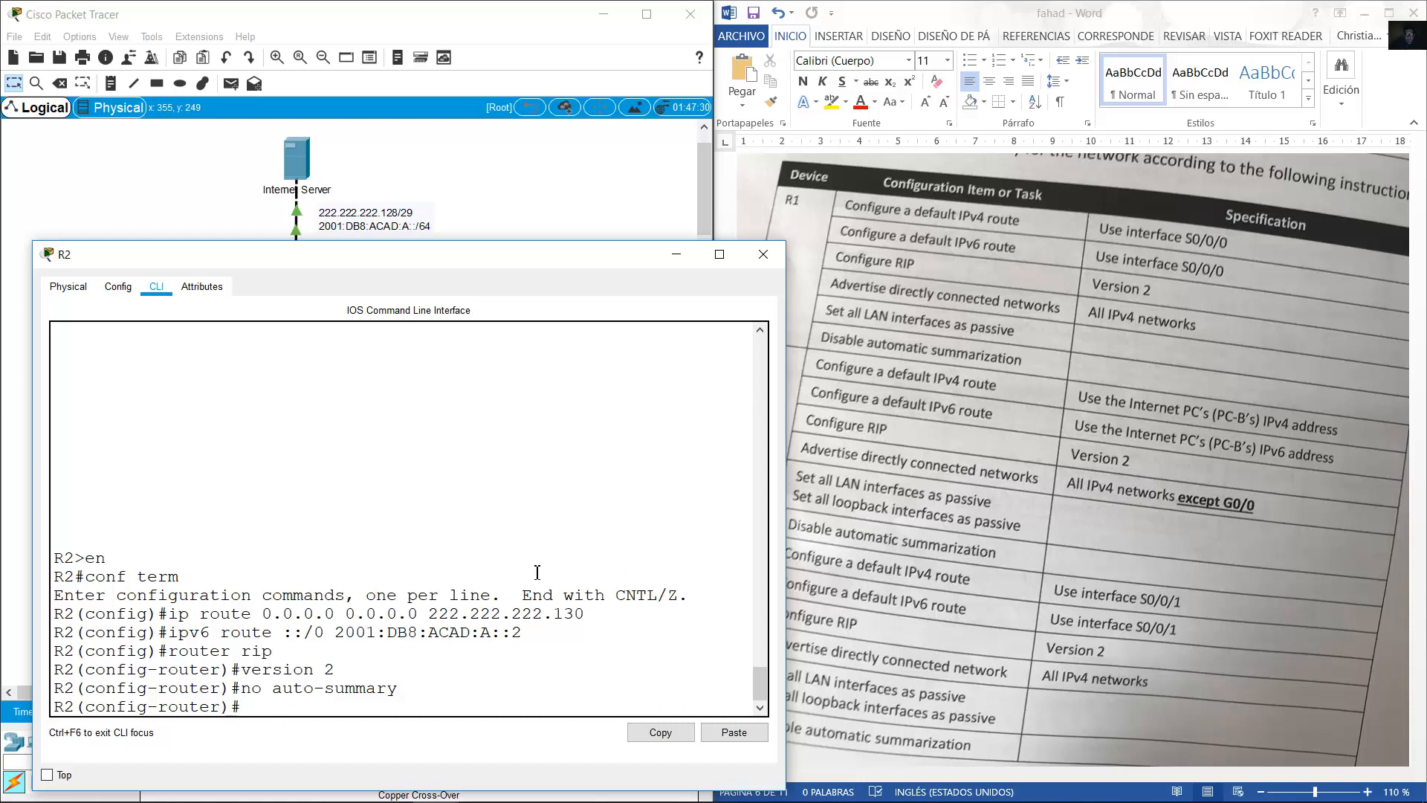
List R2's connected routes, including the serial, loopback and 222.222.222.128/29 GigabitEthernet0/0 networks.
type("do show ip")
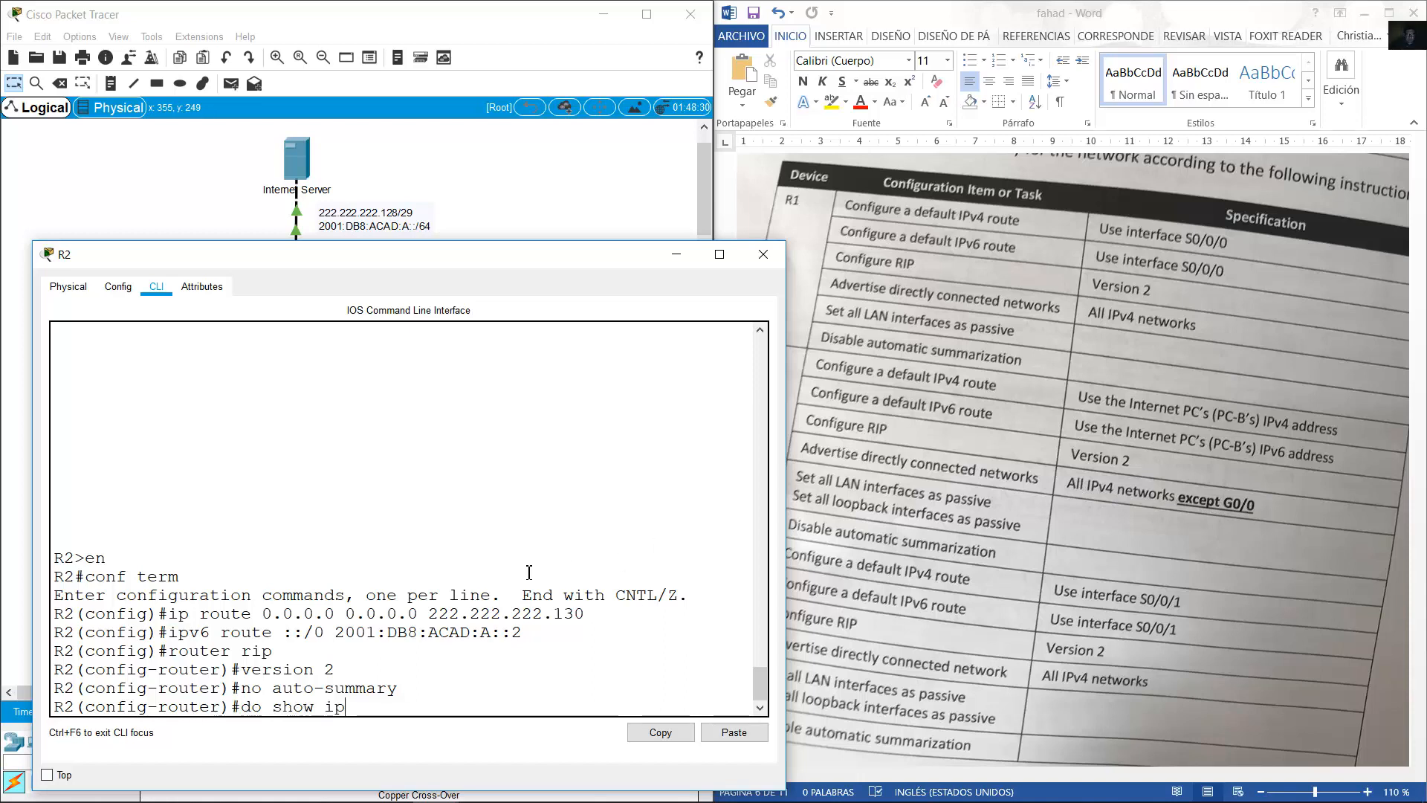
type(" route connect")
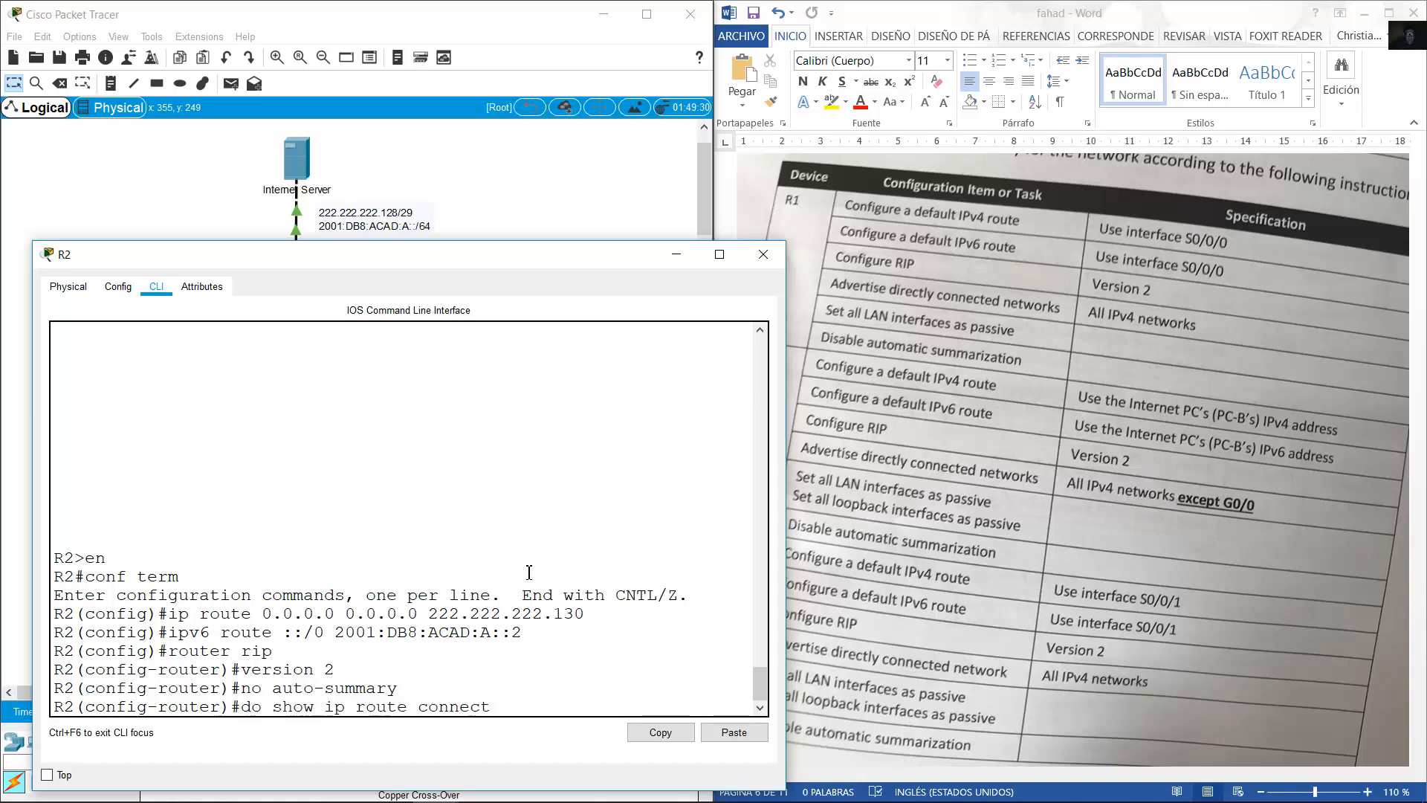
type("ed")
key("Return")
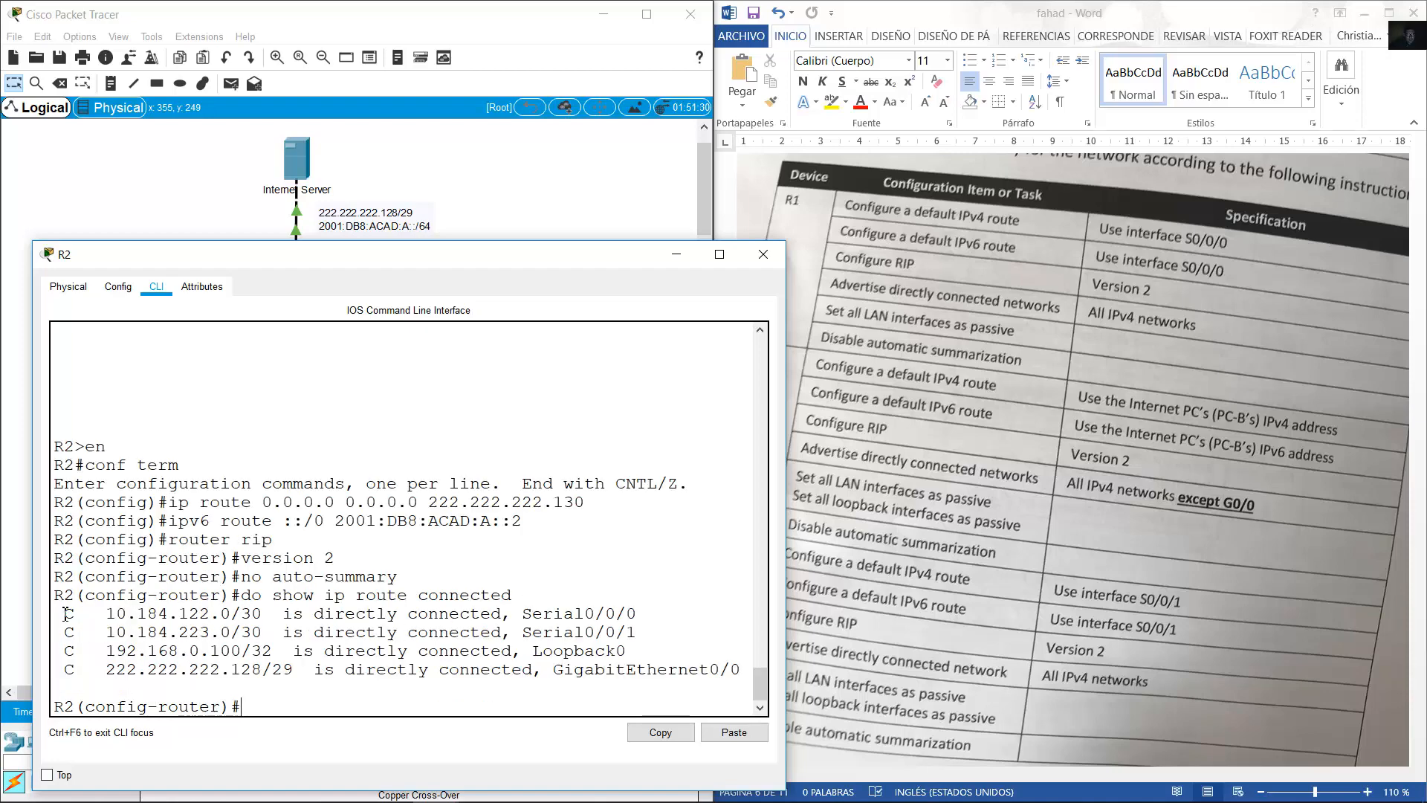
left_click_drag(63, 614, 676, 654)
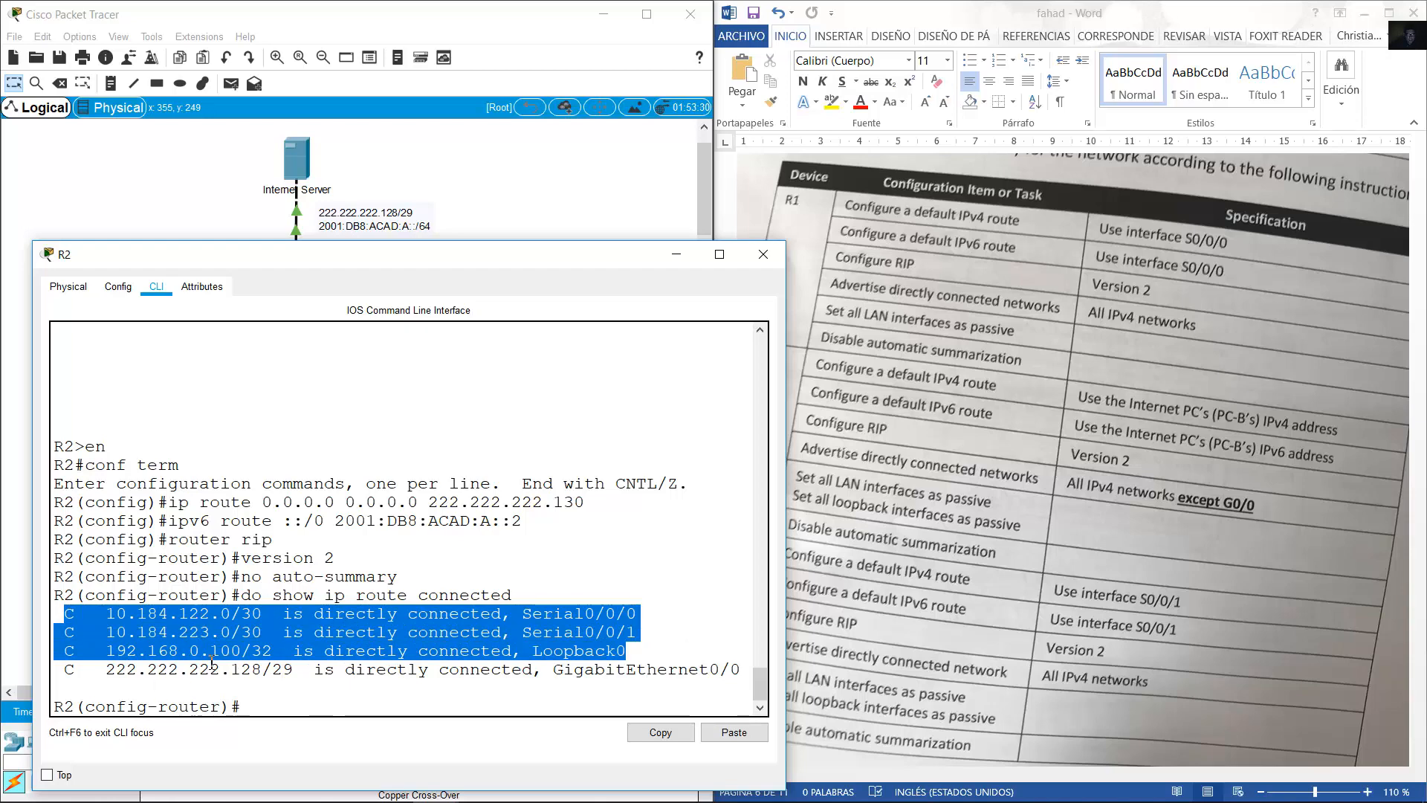
left_click(212, 637)
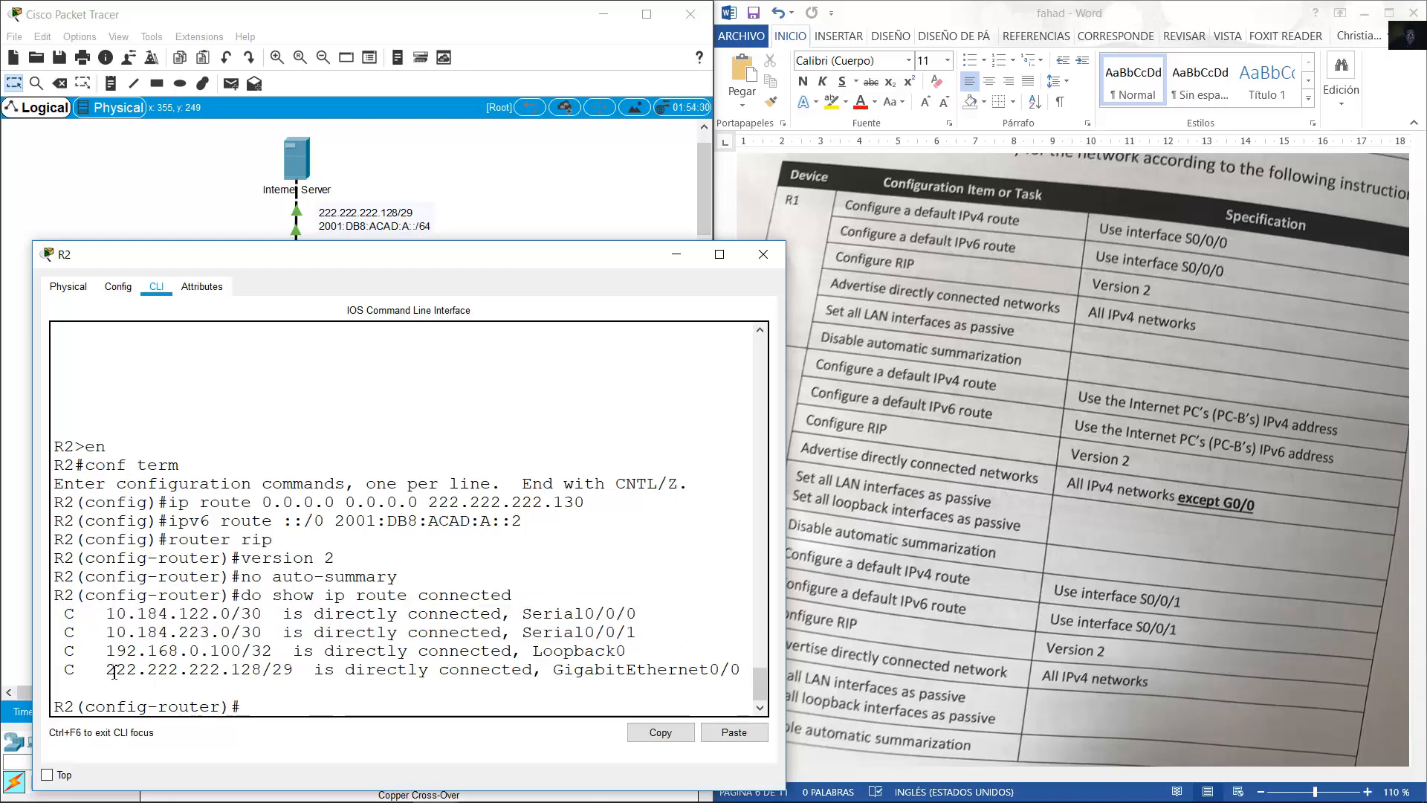
left_click_drag(106, 669, 742, 670)
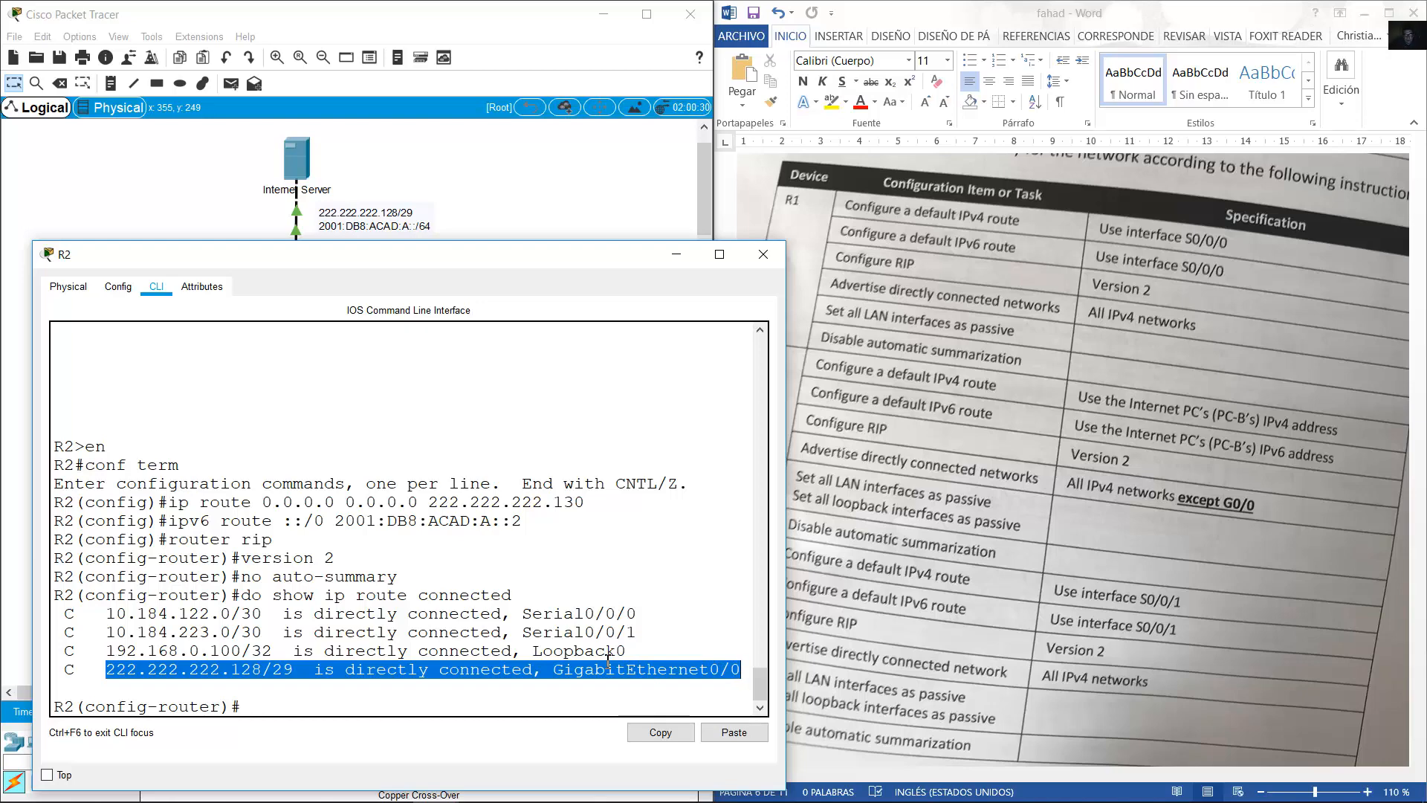
left_click(286, 678)
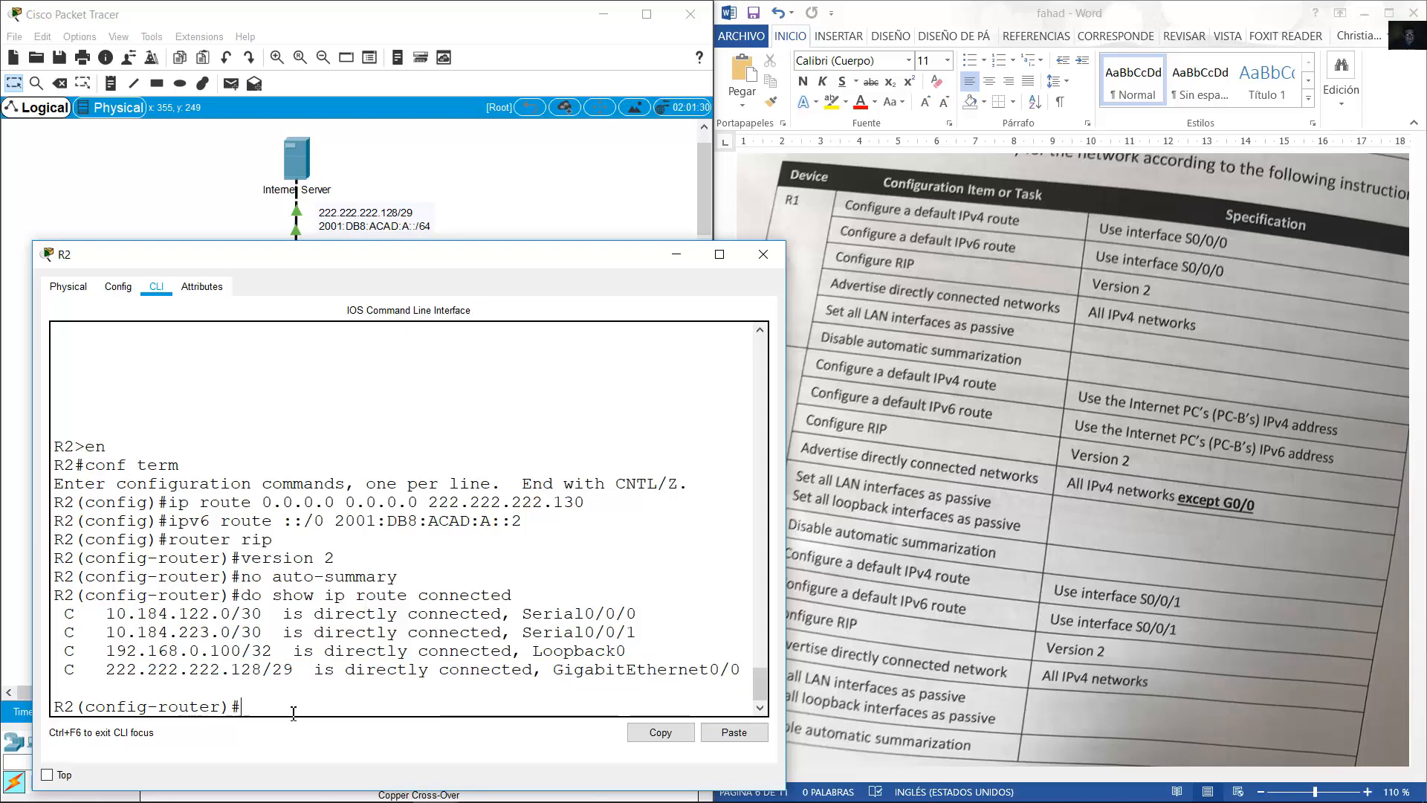
Advertise networks 10.184.122.0, 10.184.223.0 and 192.168.0.100 in R2's RIP configuration.
type("network 10.184.")
type("122.0")
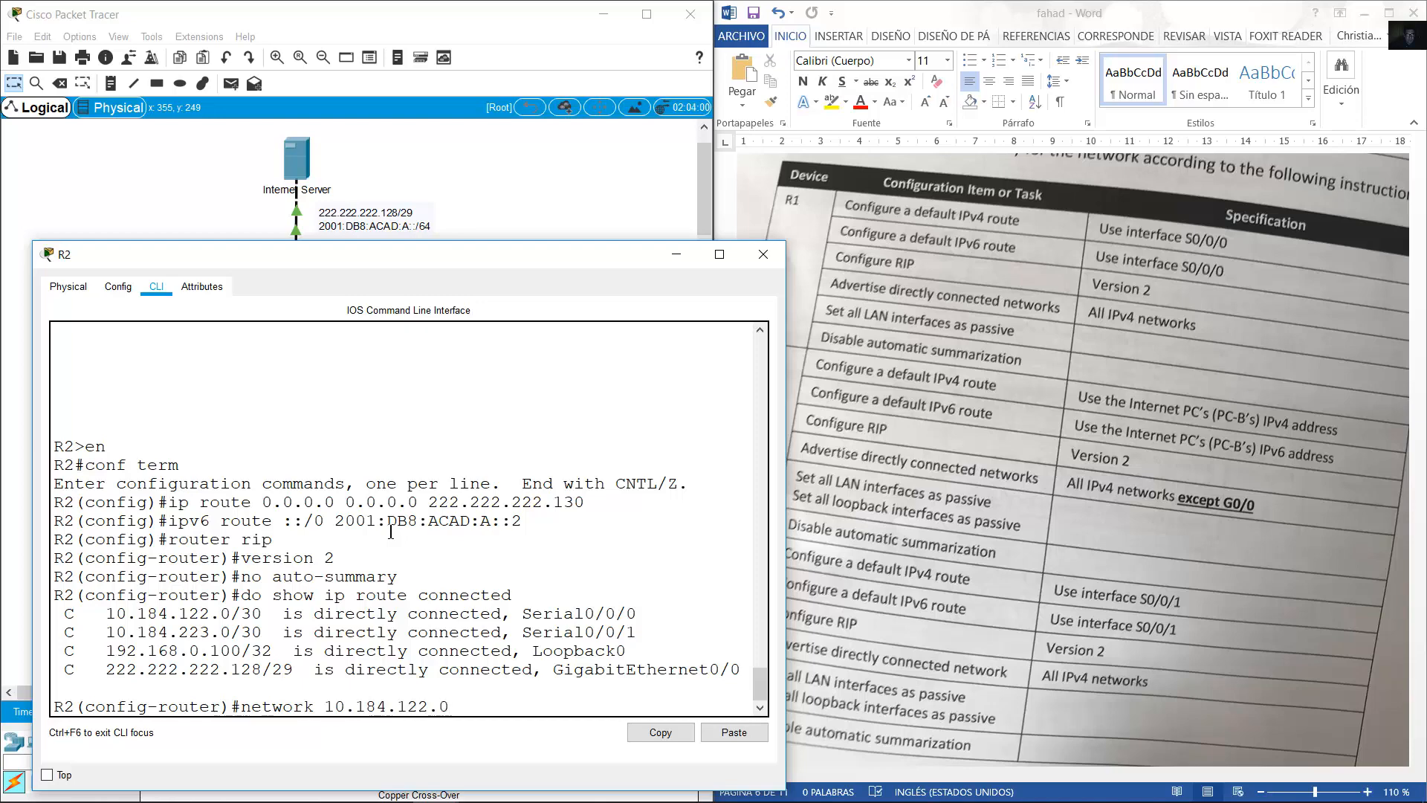
key("Return")
key("Up")
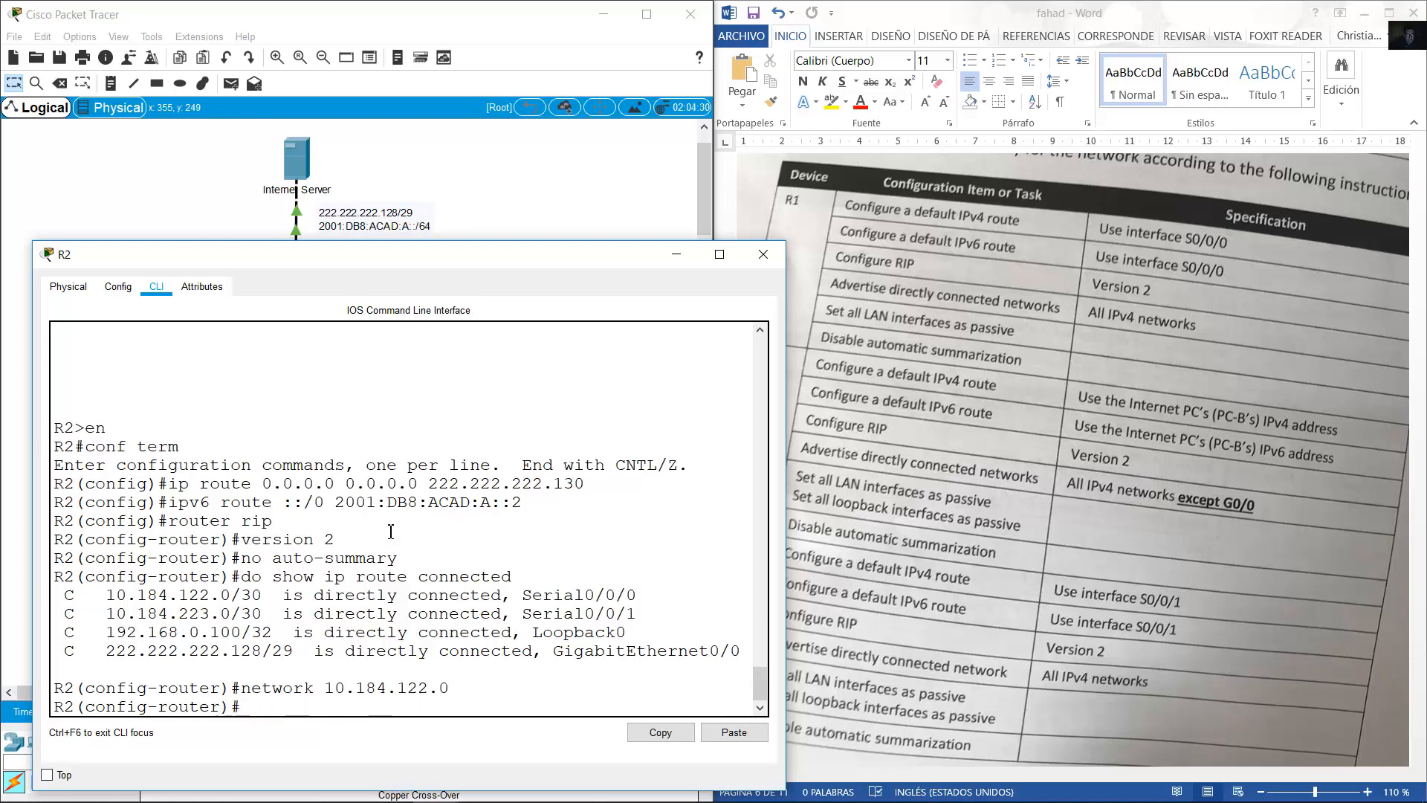
key("Left")
key("Left")
key("BackSpace")
key("BackSpace")
key("BackSpace")
type("223")
key("Return")
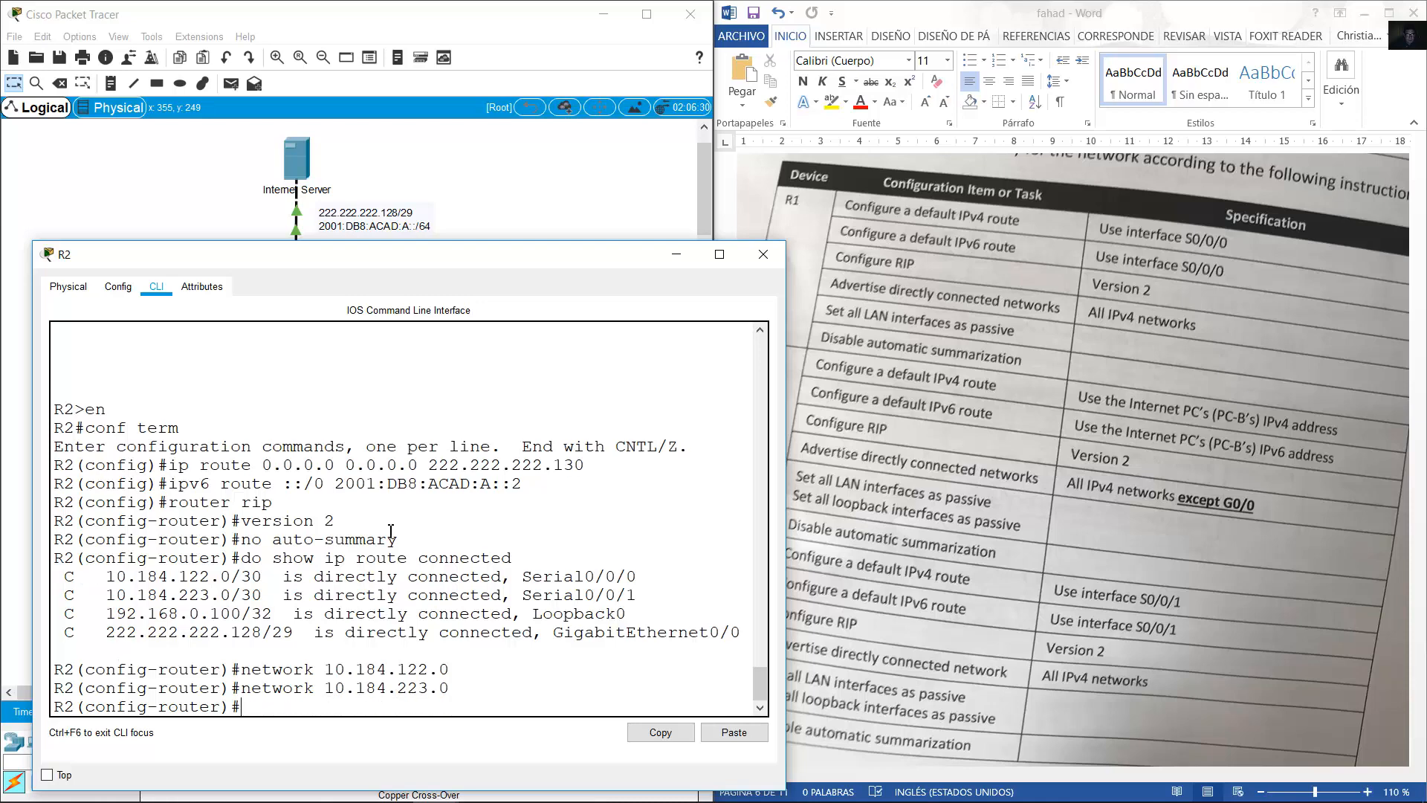
key("Up")
key("BackSpace")
key("BackSpace")
key("BackSpace")
key("BackSpace")
key("BackSpace")
key("BackSpace")
key("BackSpace")
key("BackSpace")
key("BackSpace")
key("BackSpace")
key("BackSpace")
type("92.165.0.100")
key("Left")
key("Left")
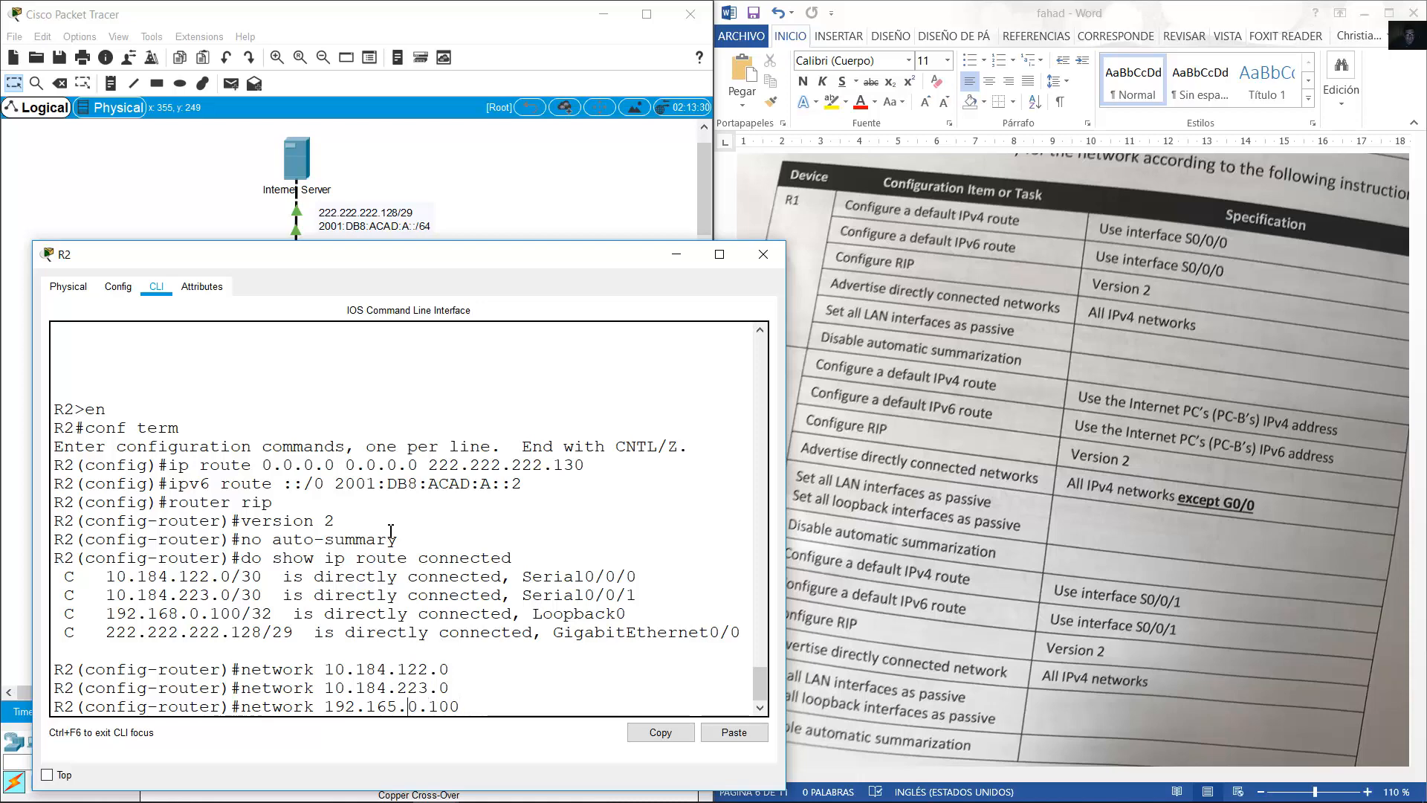
key("BackSpace")
type("8")
key("Return")
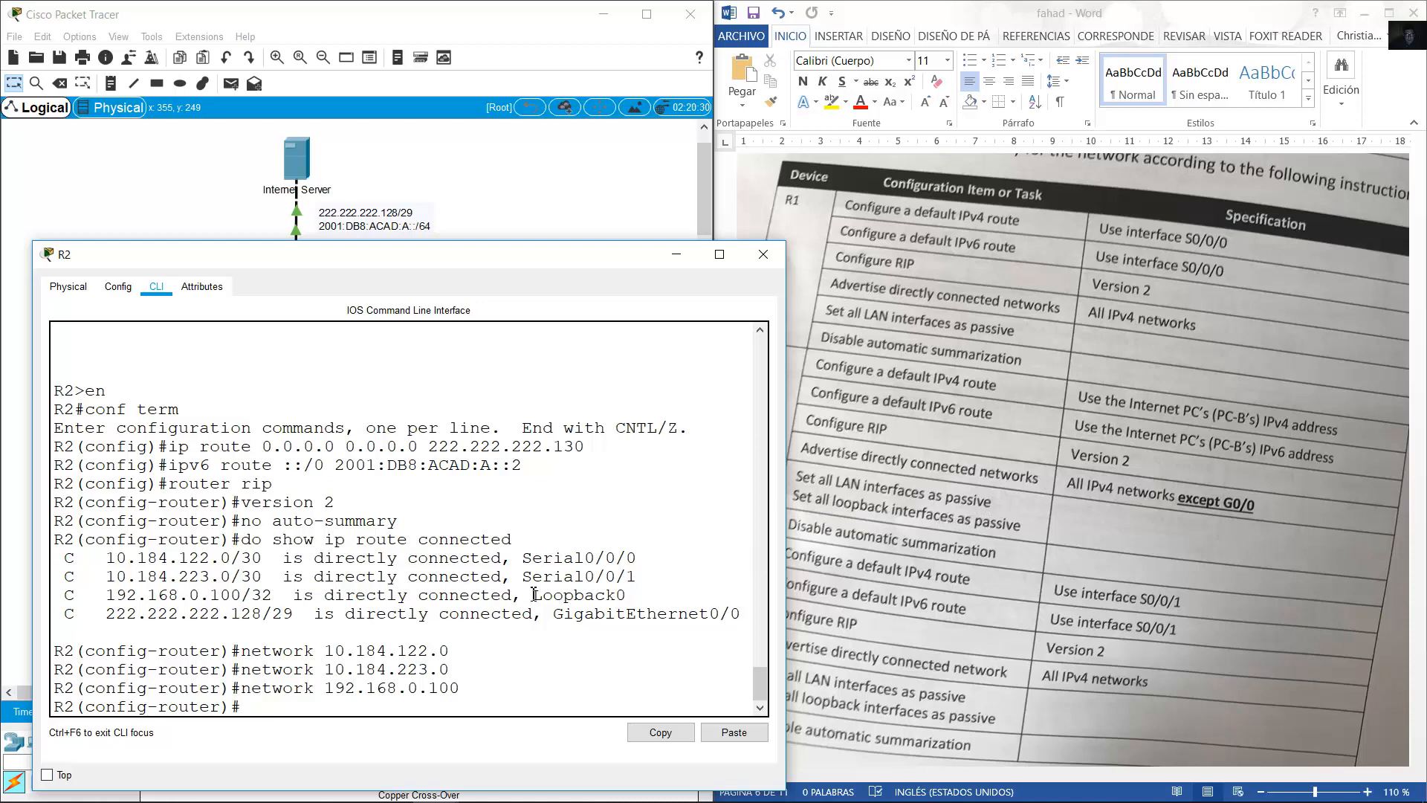
Make Loopback0 and GigabitEthernet0/0 passive interfaces in R2's RIP.
left_click_drag(527, 594, 641, 603)
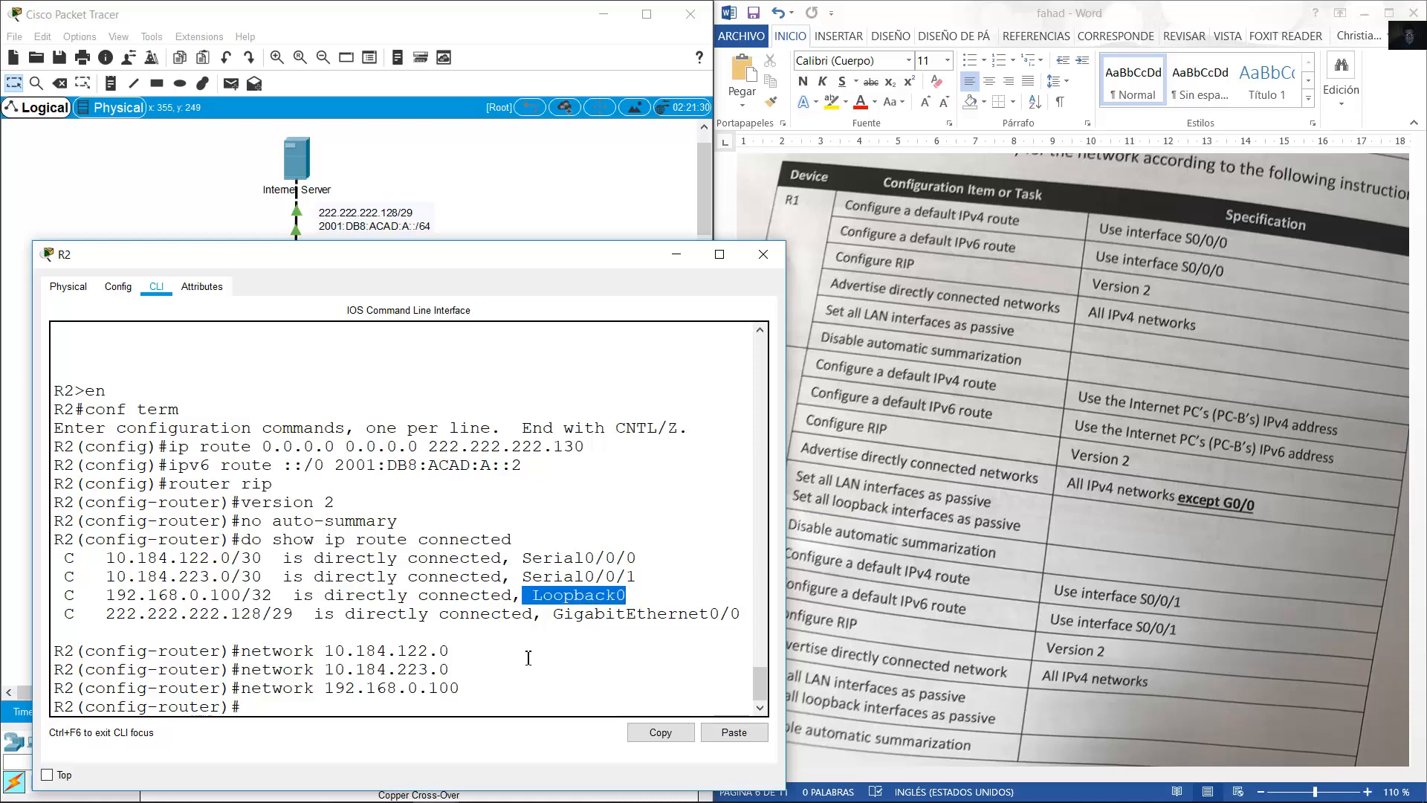
left_click_drag(551, 619, 739, 617)
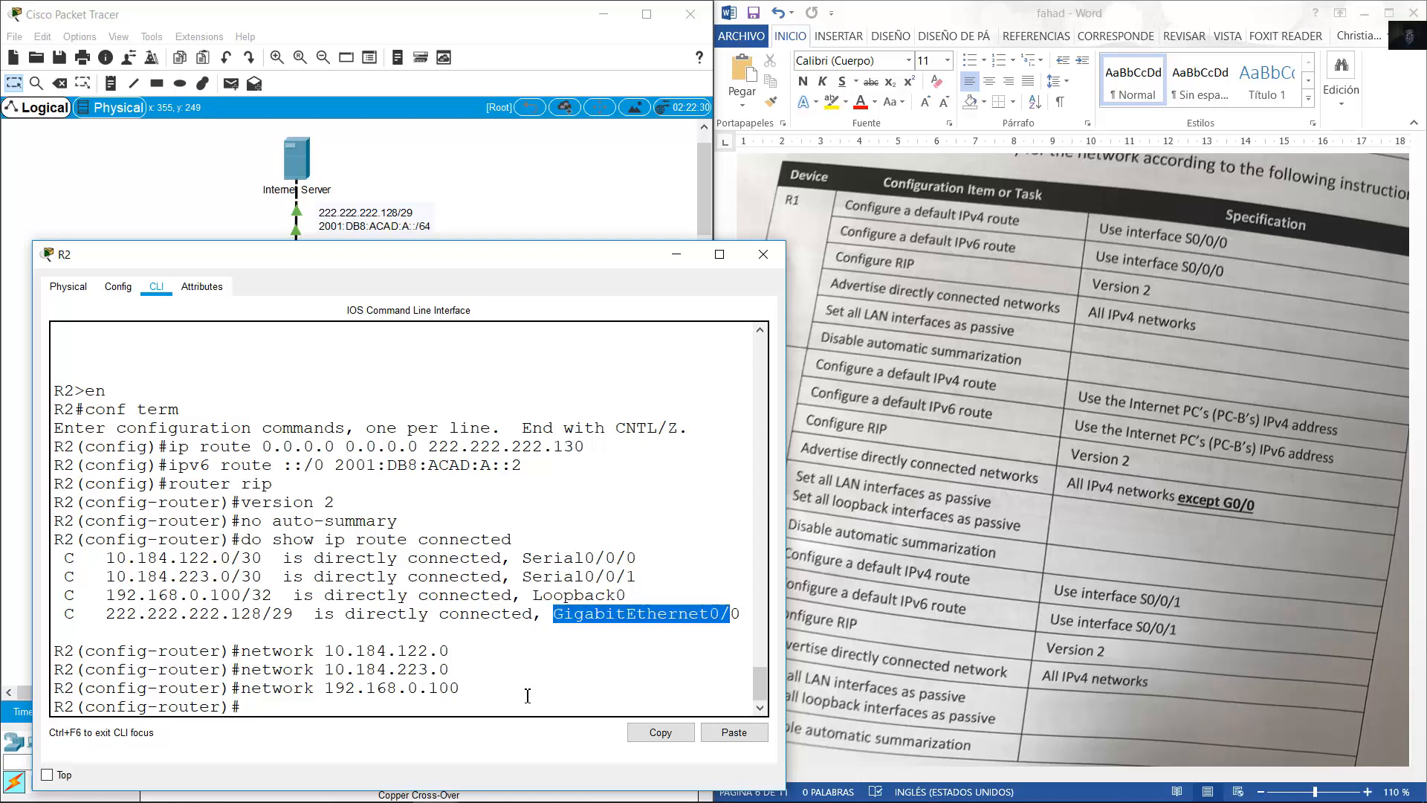
left_click(497, 707)
type("passi")
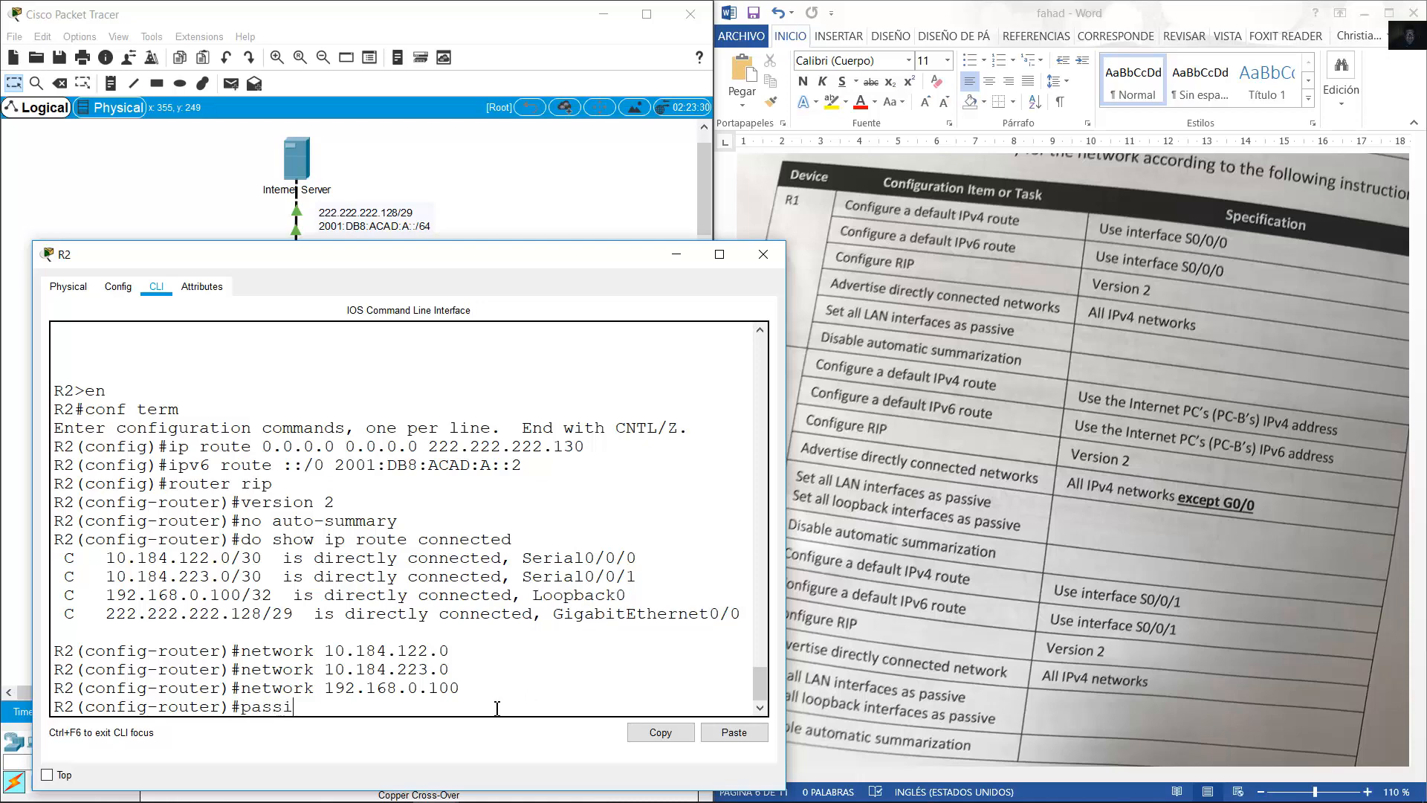
type("ve-interface loopback 0")
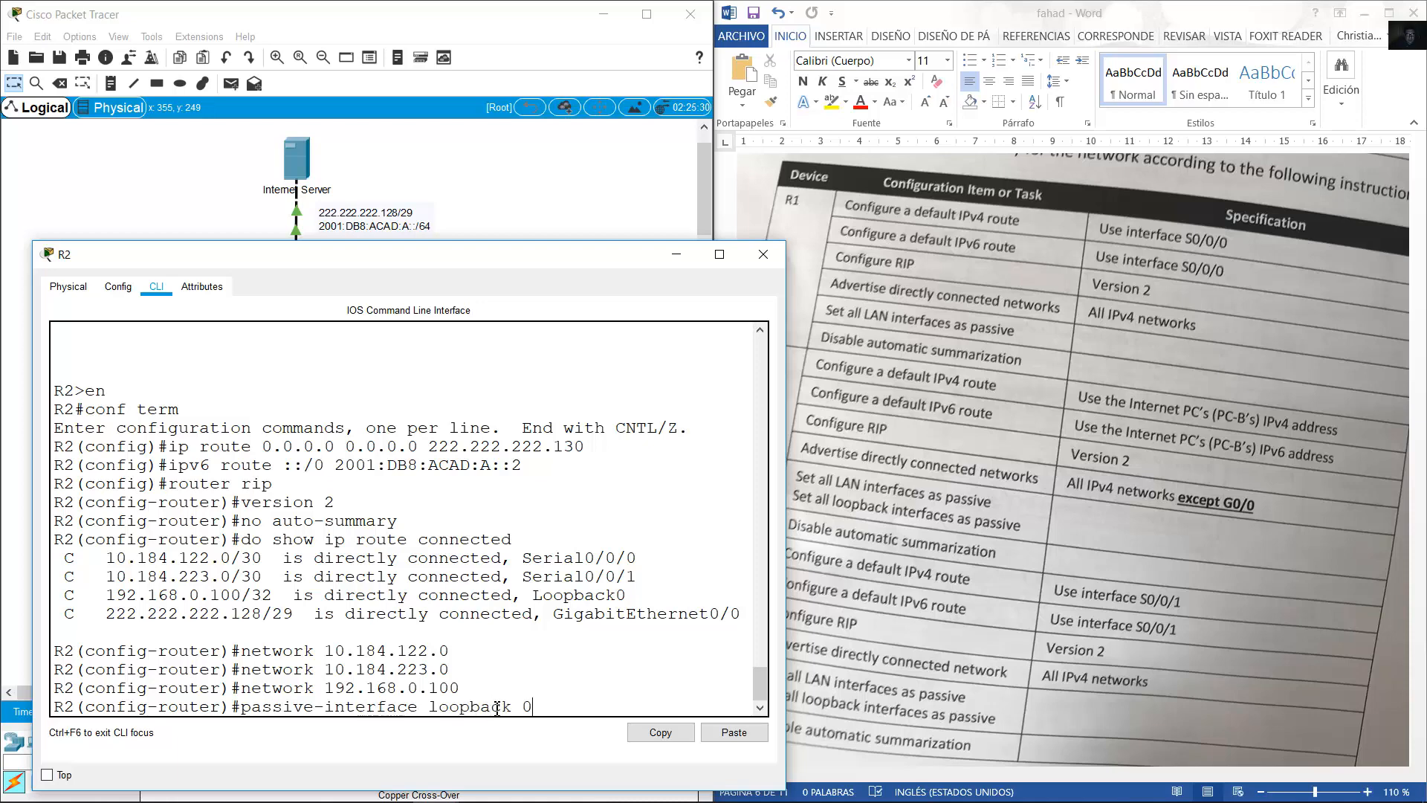
key("Return")
key("Up")
key("BackSpace")
key("BackSpace")
key("BackSpace")
key("BackSpace")
key("BackSpace")
key("BackSpace")
key("BackSpace")
key("BackSpace")
key("BackSpace")
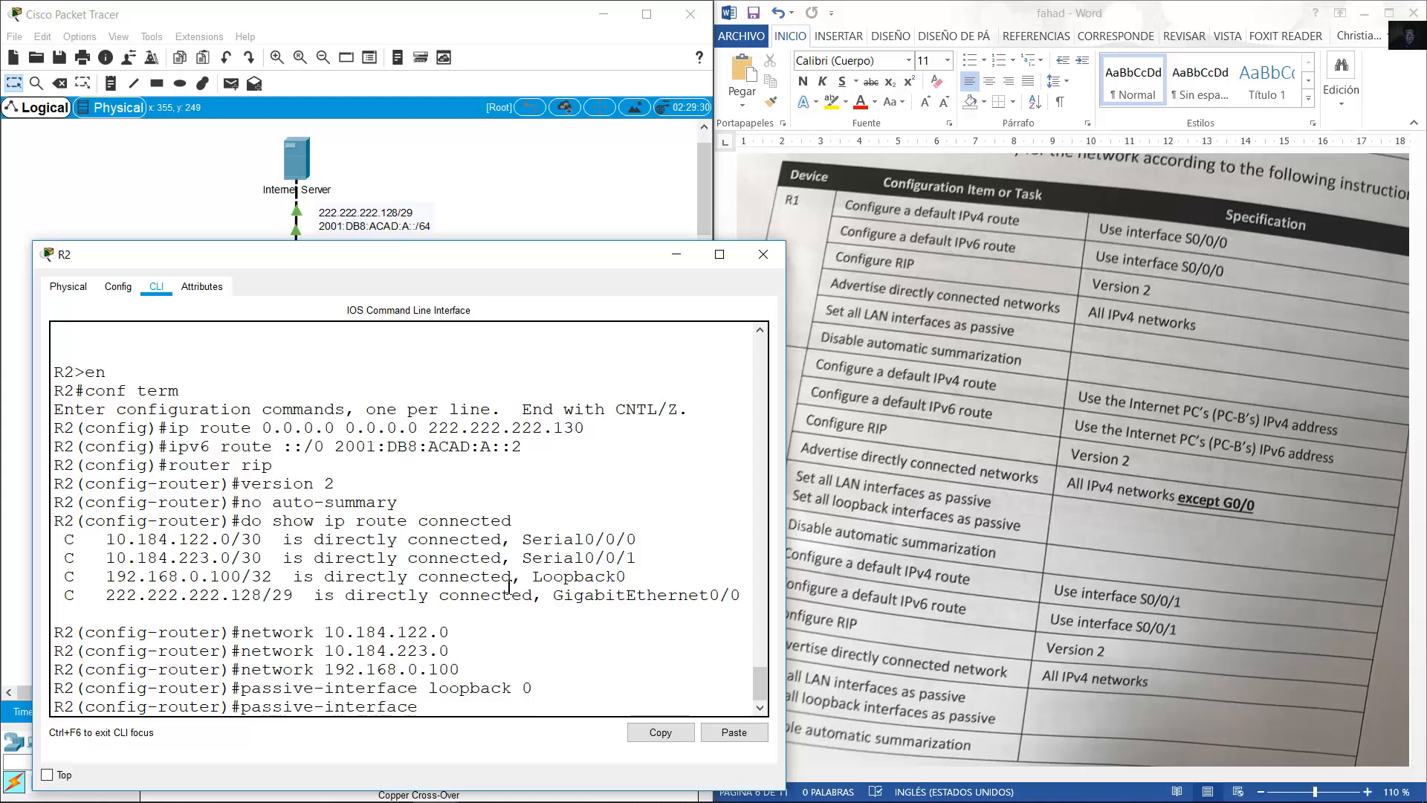
type("g0/0")
key("Return")
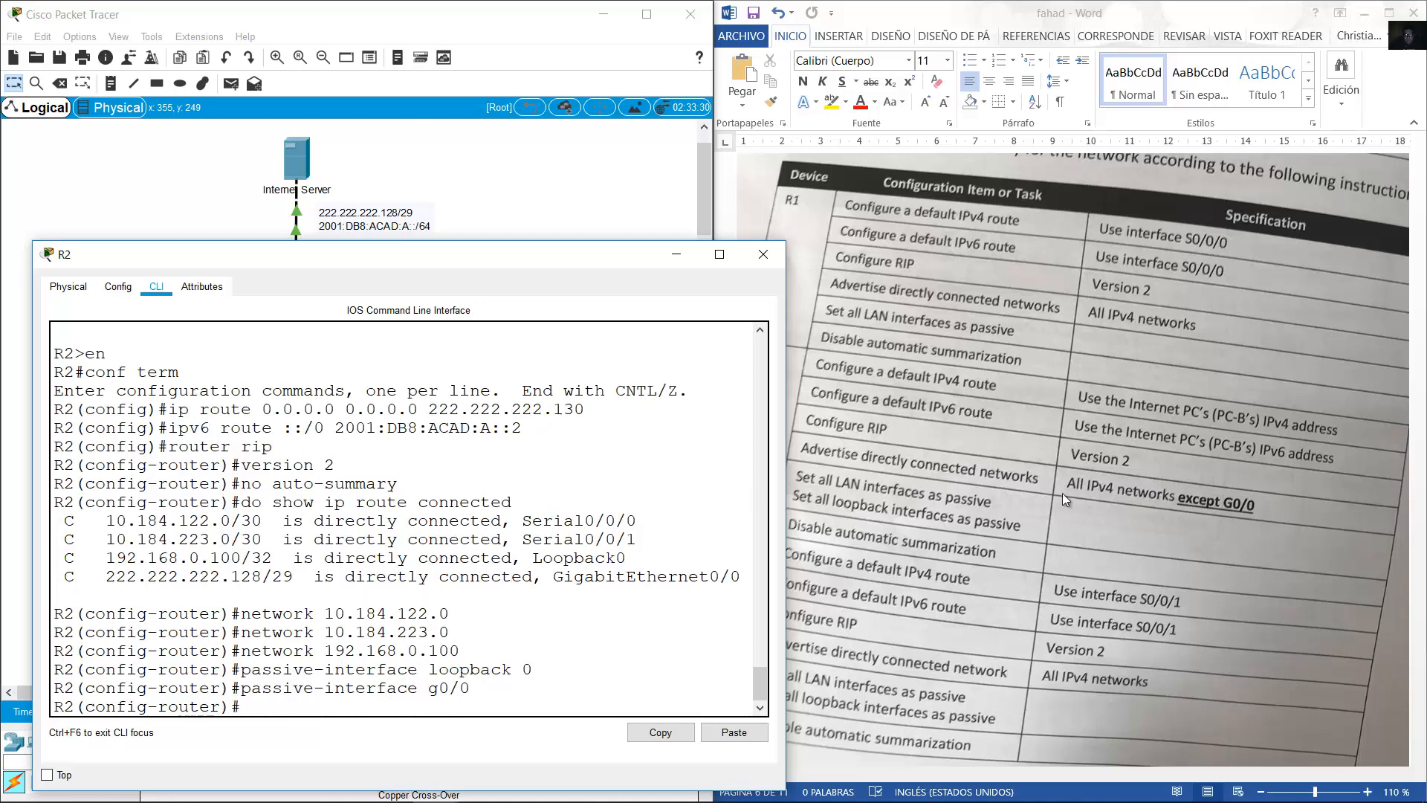
Highlight R2's no auto-summary line in the task document, then open router R3's console.
left_click(939, 493)
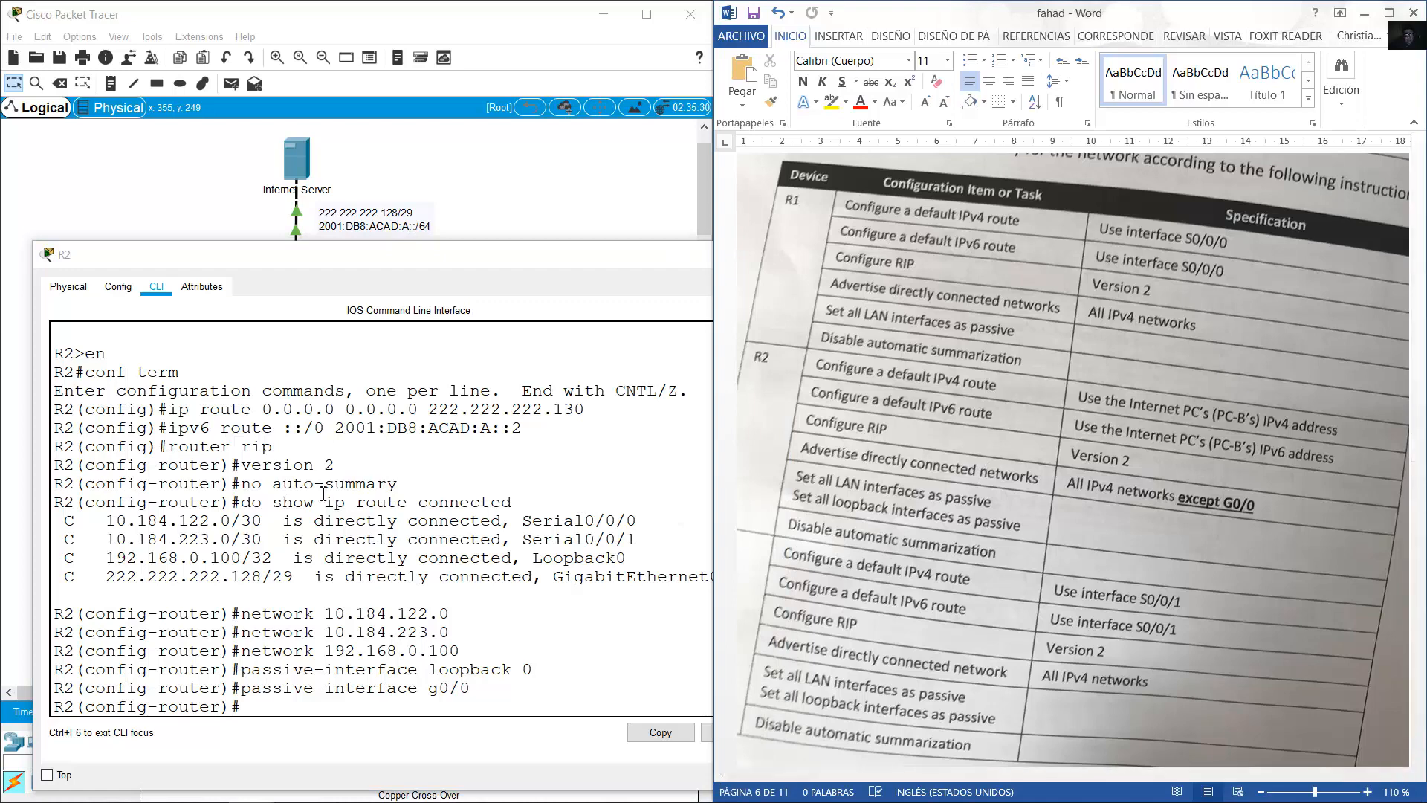
left_click_drag(399, 484, 221, 485)
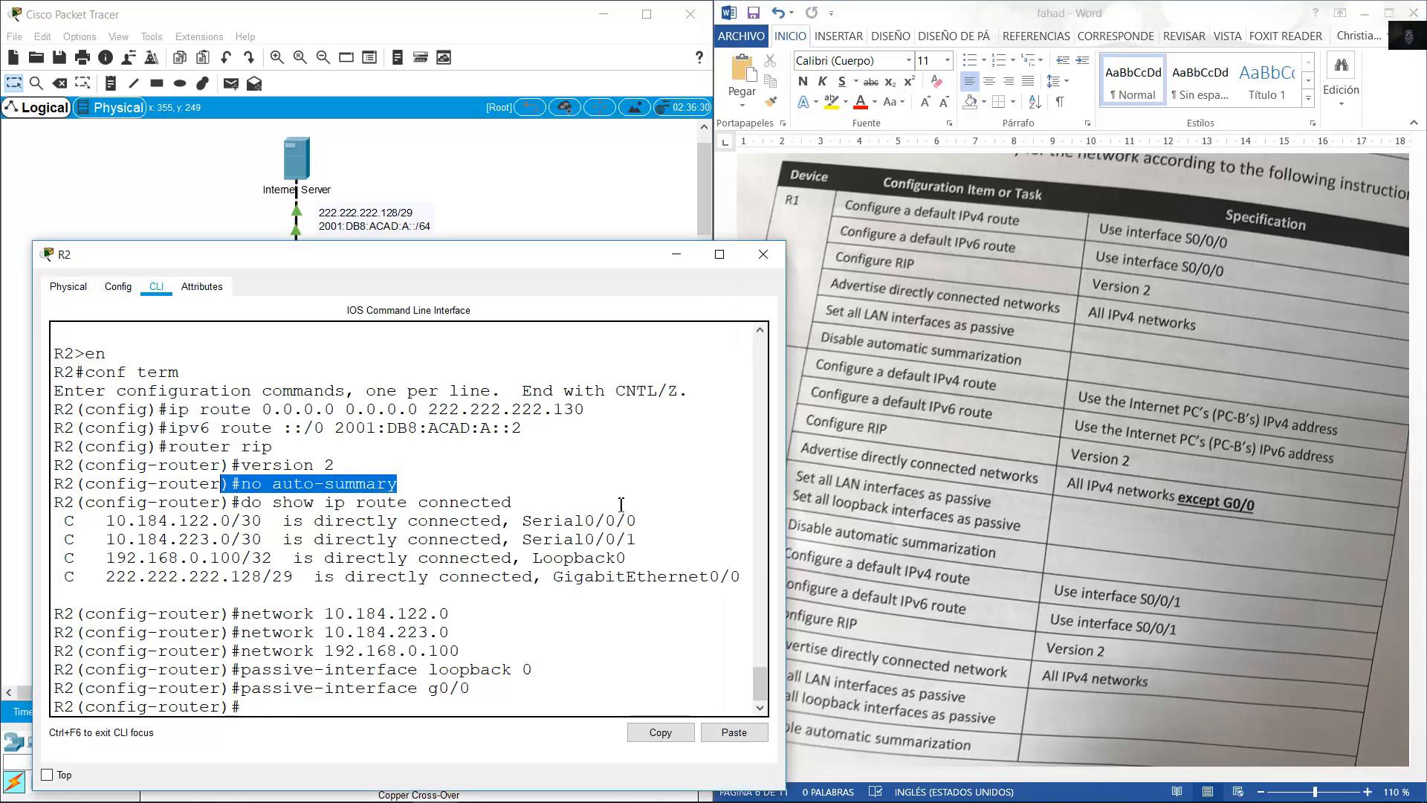
left_click(820, 522)
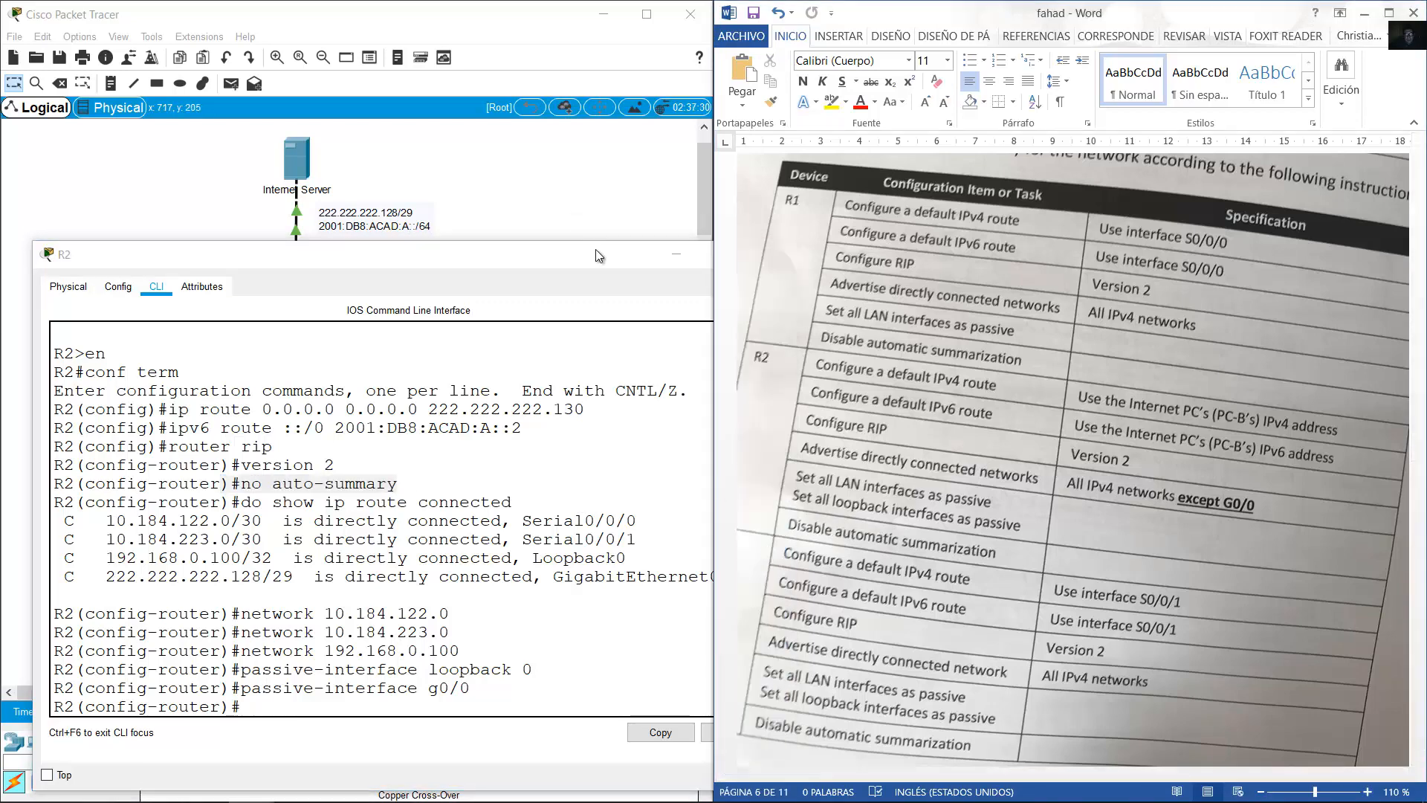
left_click(595, 221)
left_click(413, 363)
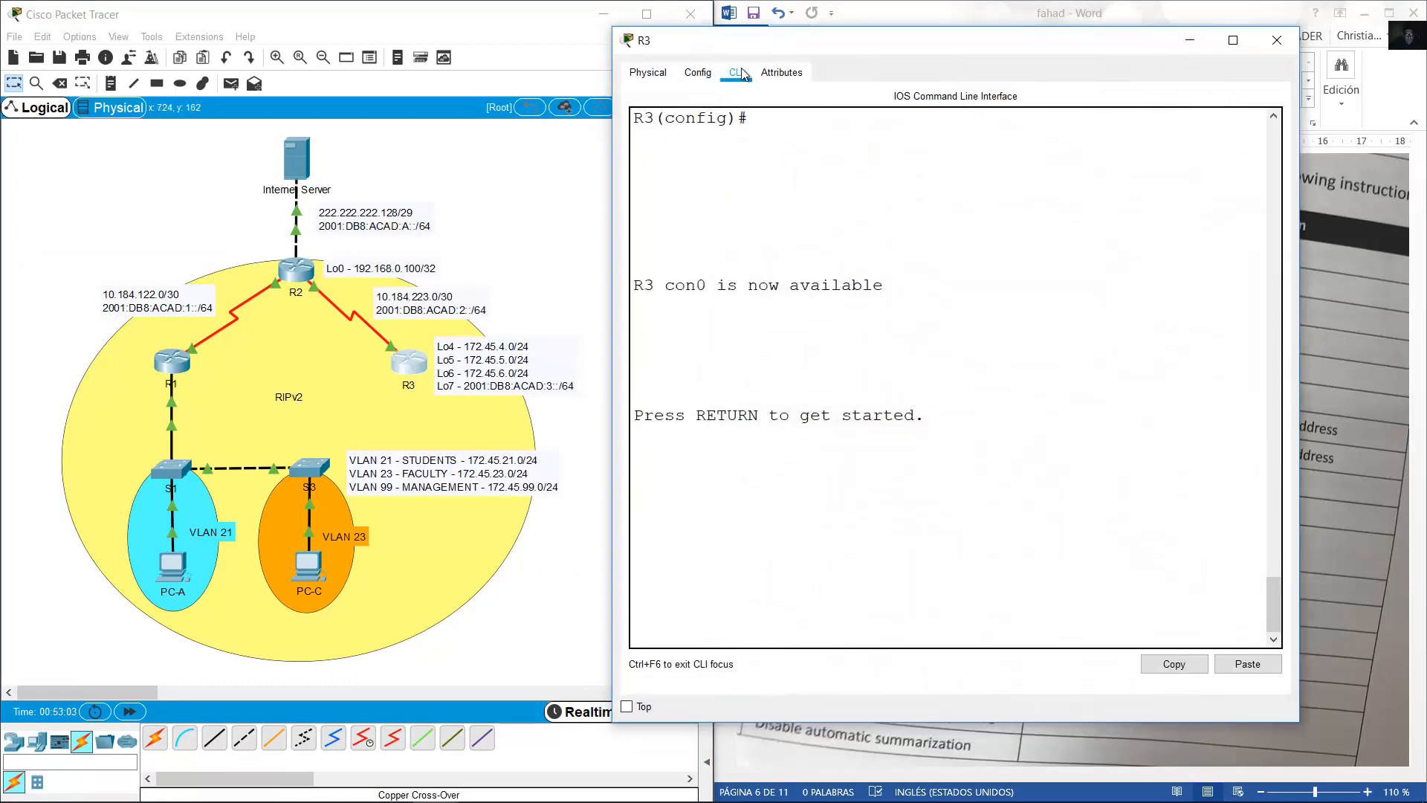
Bring R3's console into global configuration mode with enable and conf term.
left_click_drag(743, 41, 154, 81)
left_click(296, 302)
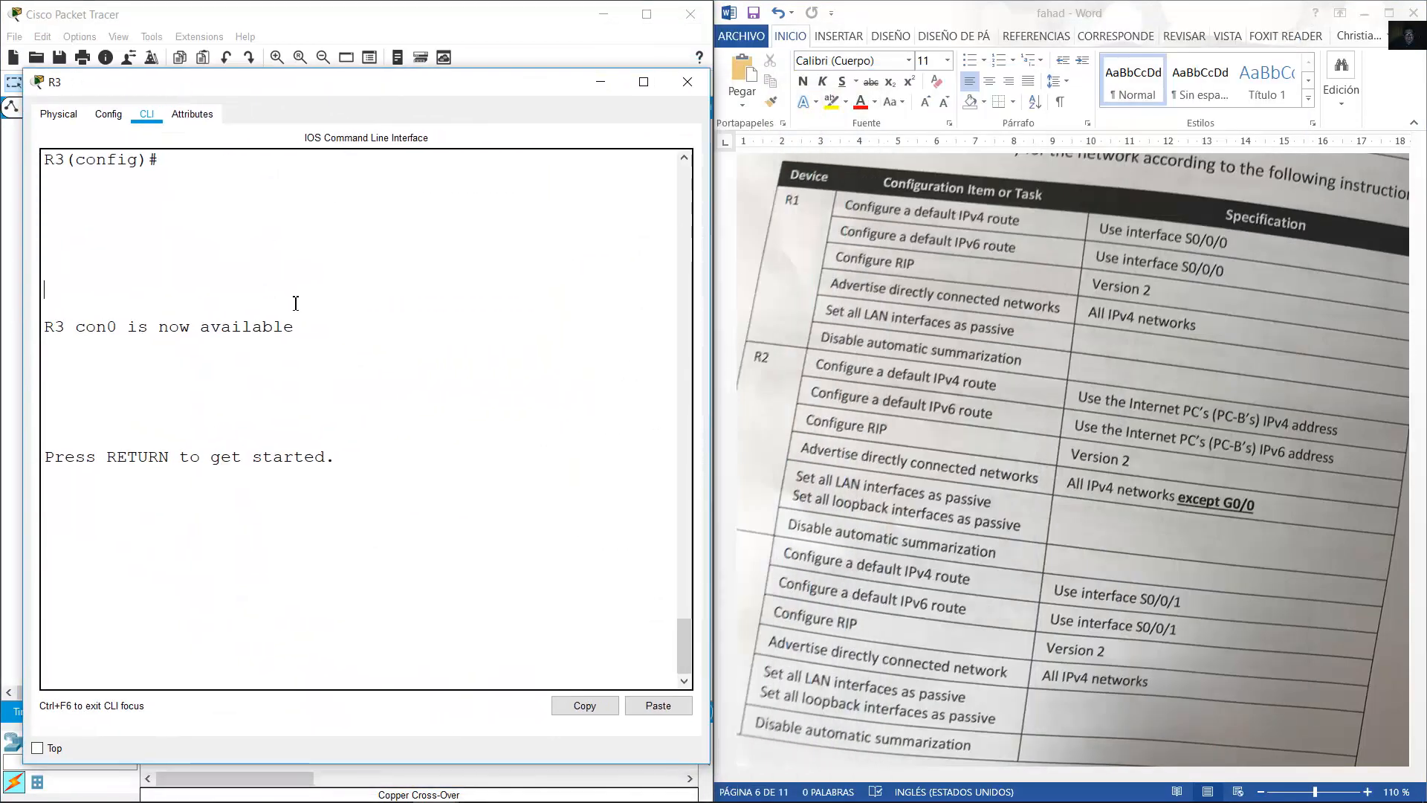
key("Return")
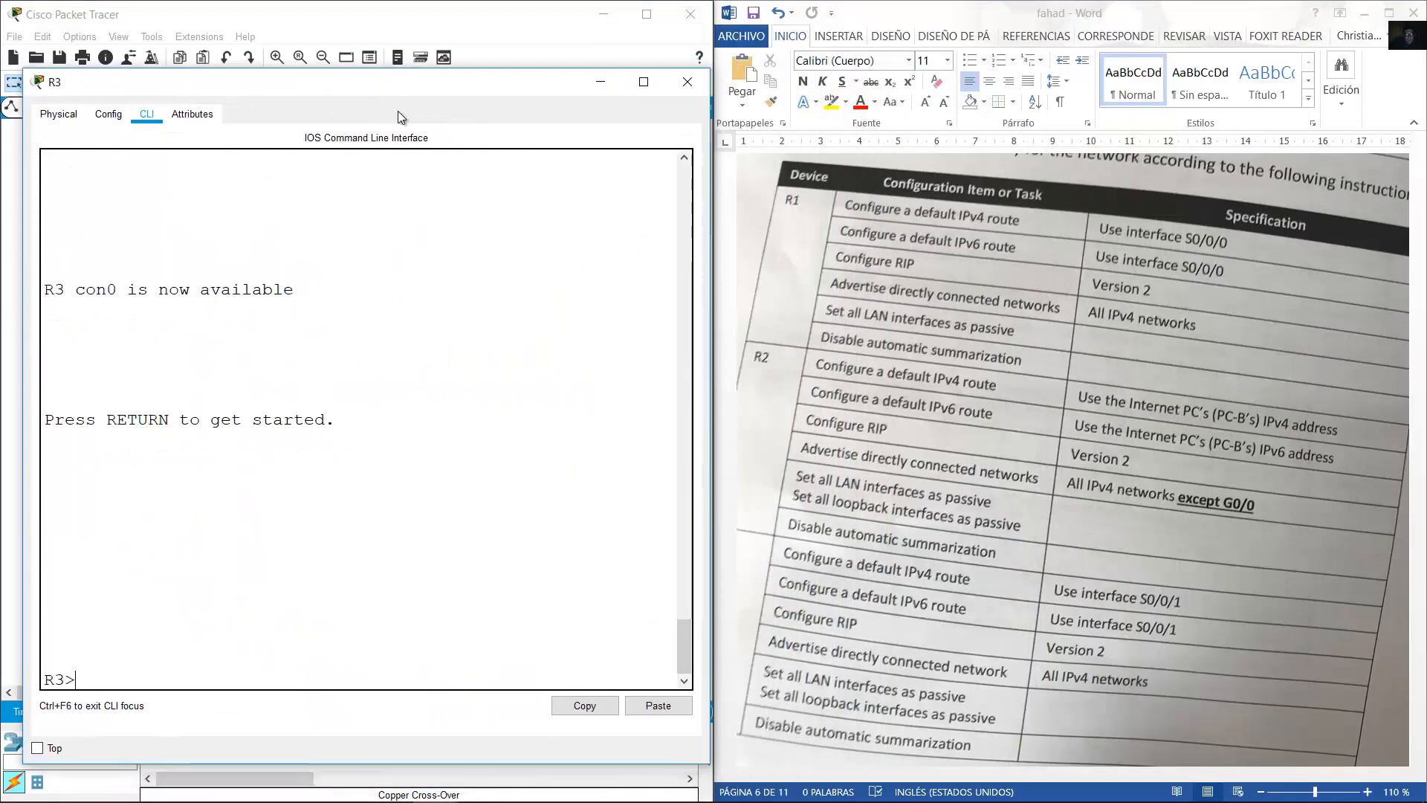
type("enable")
key("Return")
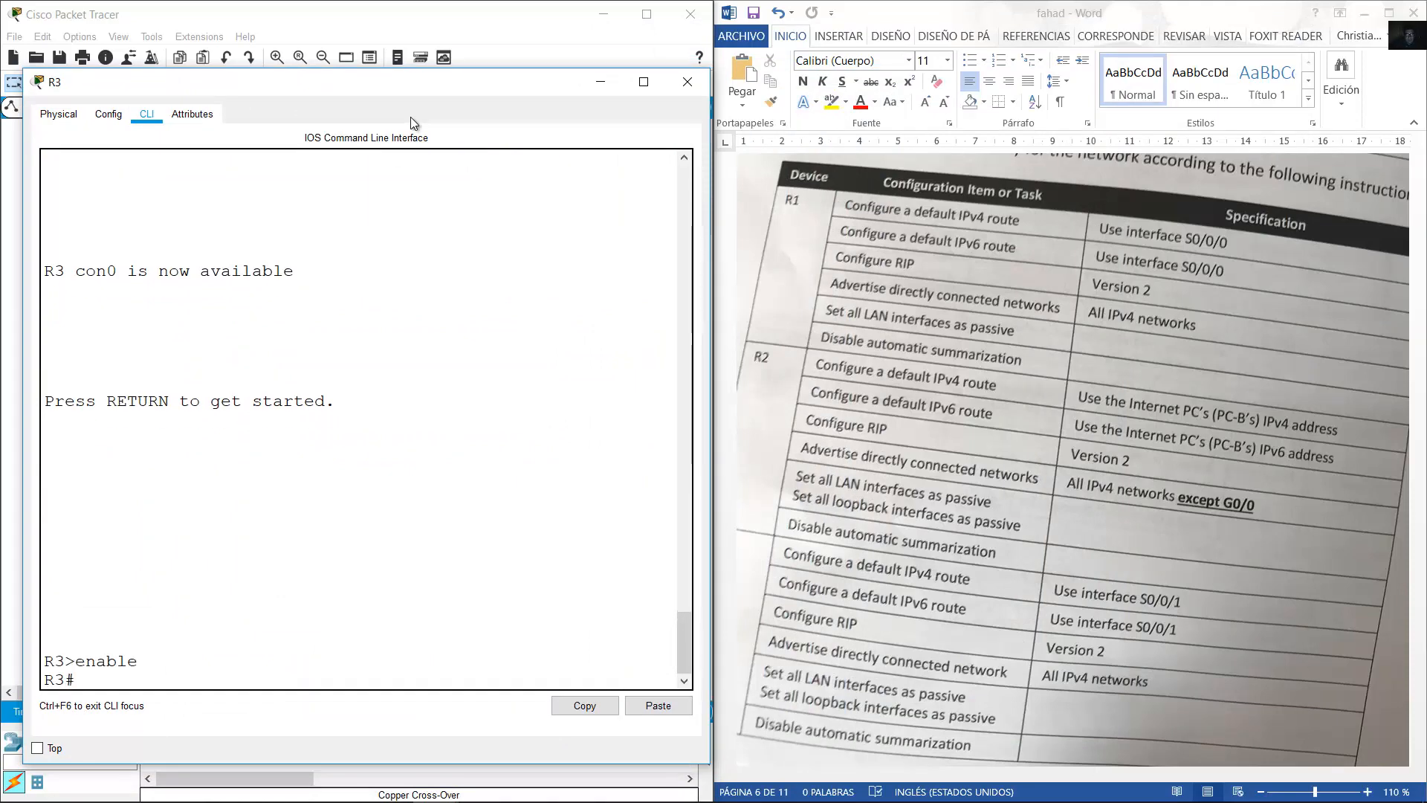
type("conf term")
key("Return")
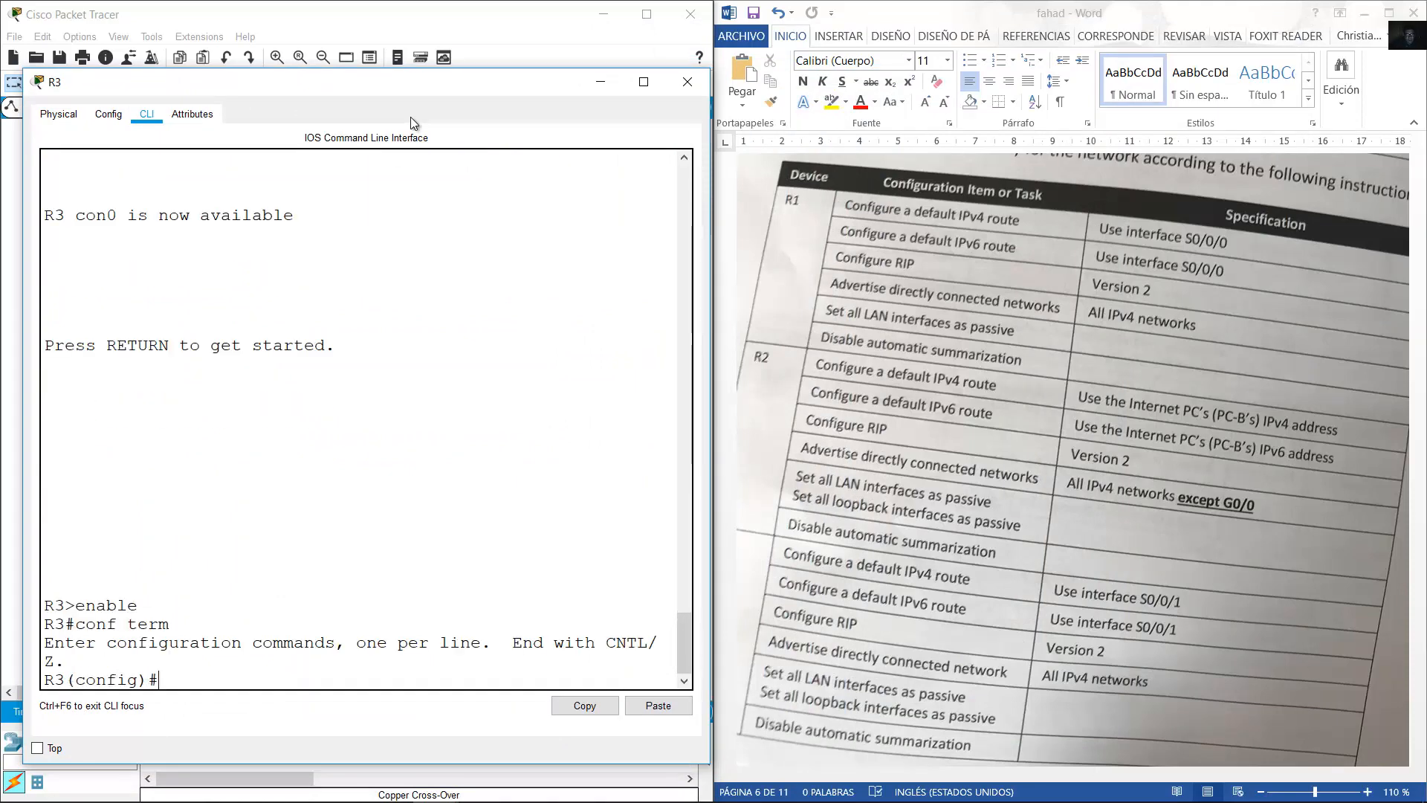
Add the default IPv4 route 0.0.0.0 0.0.0.0 out S0/0/1 on R3.
left_click(529, 4)
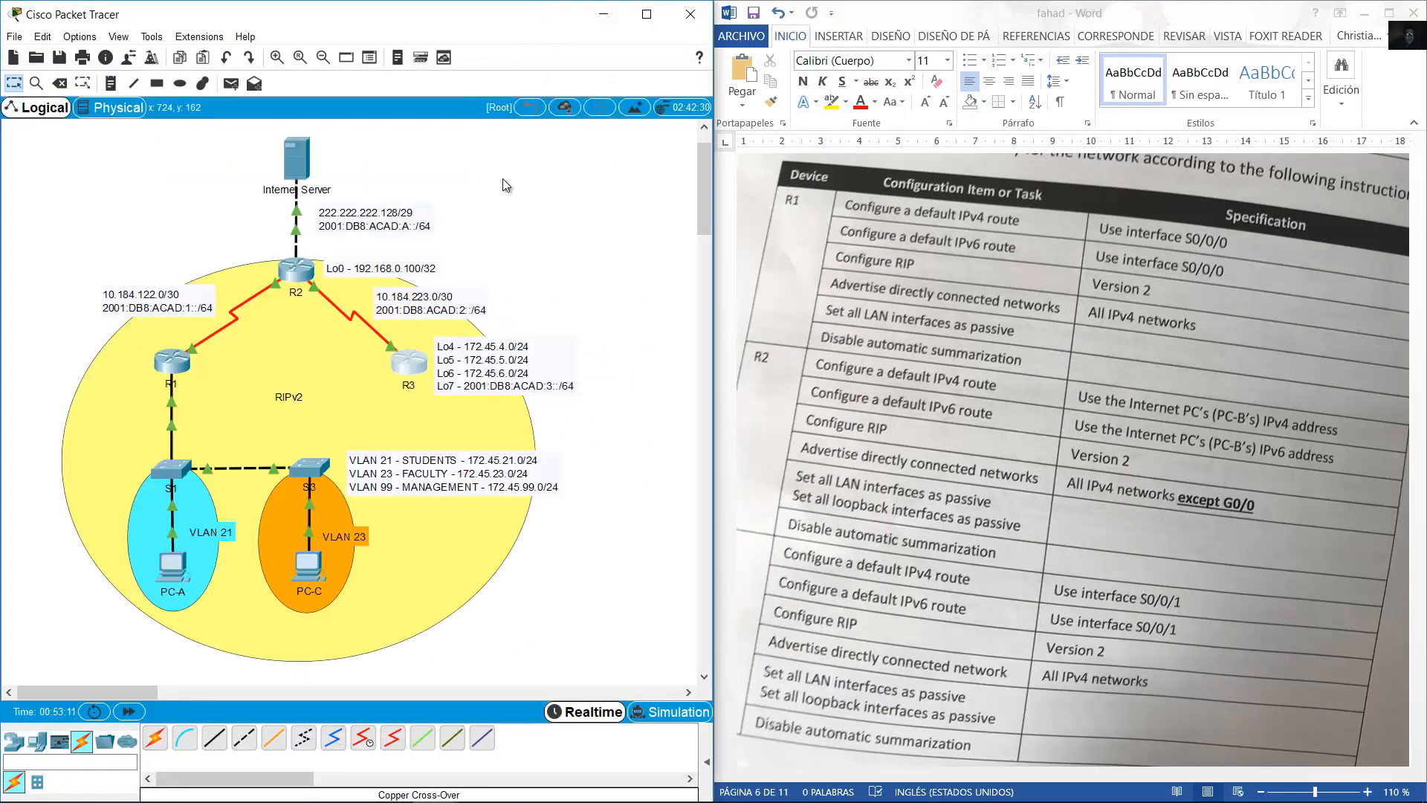
left_click(415, 370)
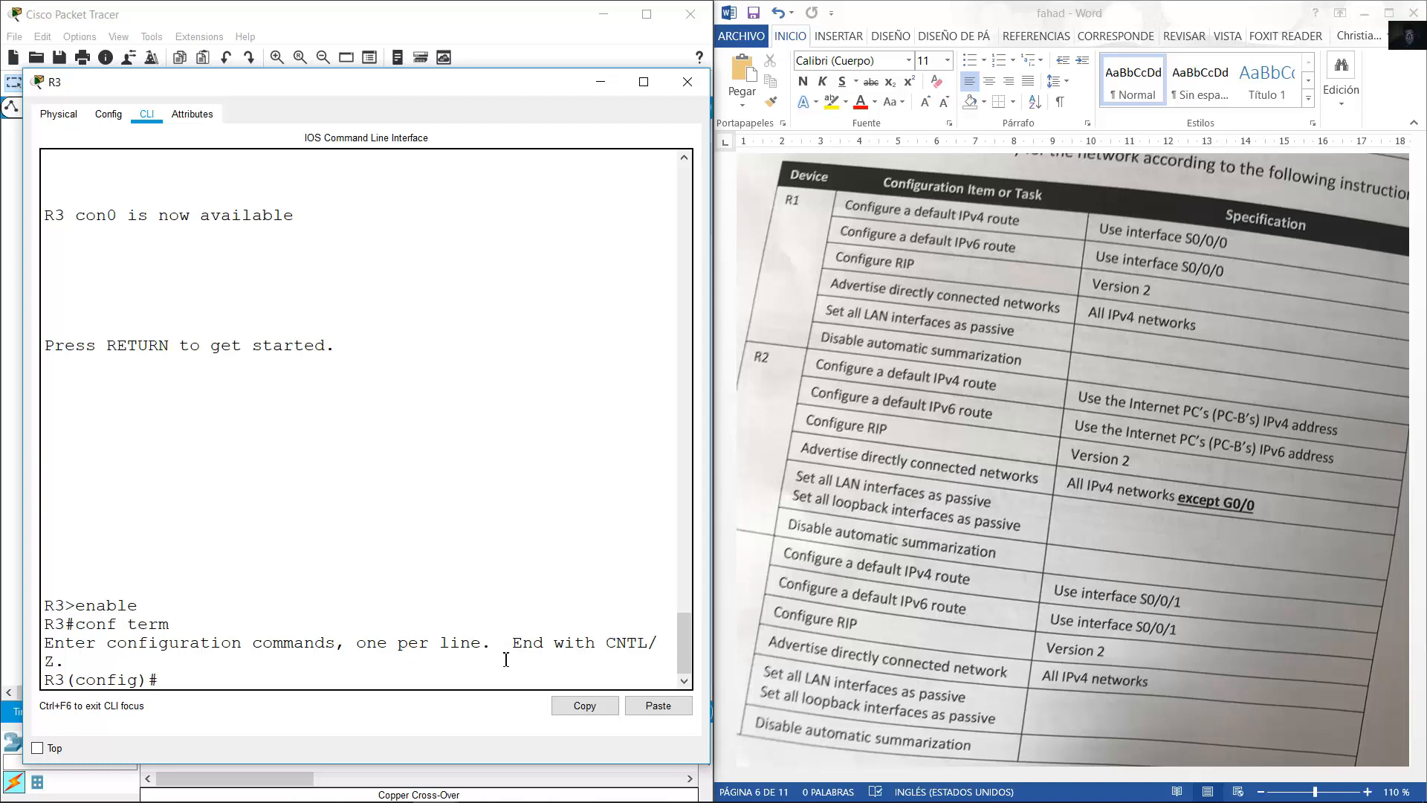
type("ip route 0.0.0.0 0.0.0.0 s0/0/1")
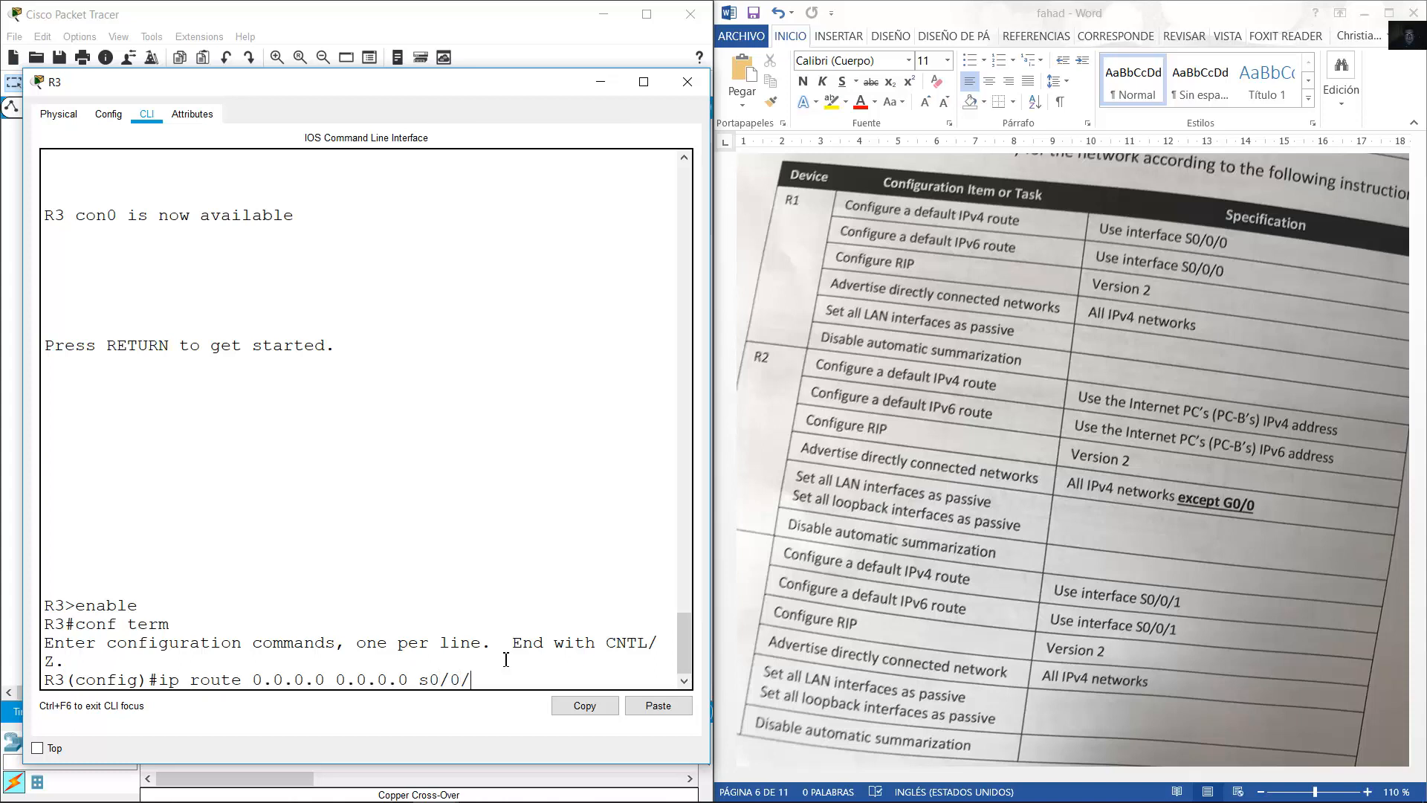
key("Return")
Add the default IPv6 route ::/0 out S0/0/1 on R3.
key("Up")
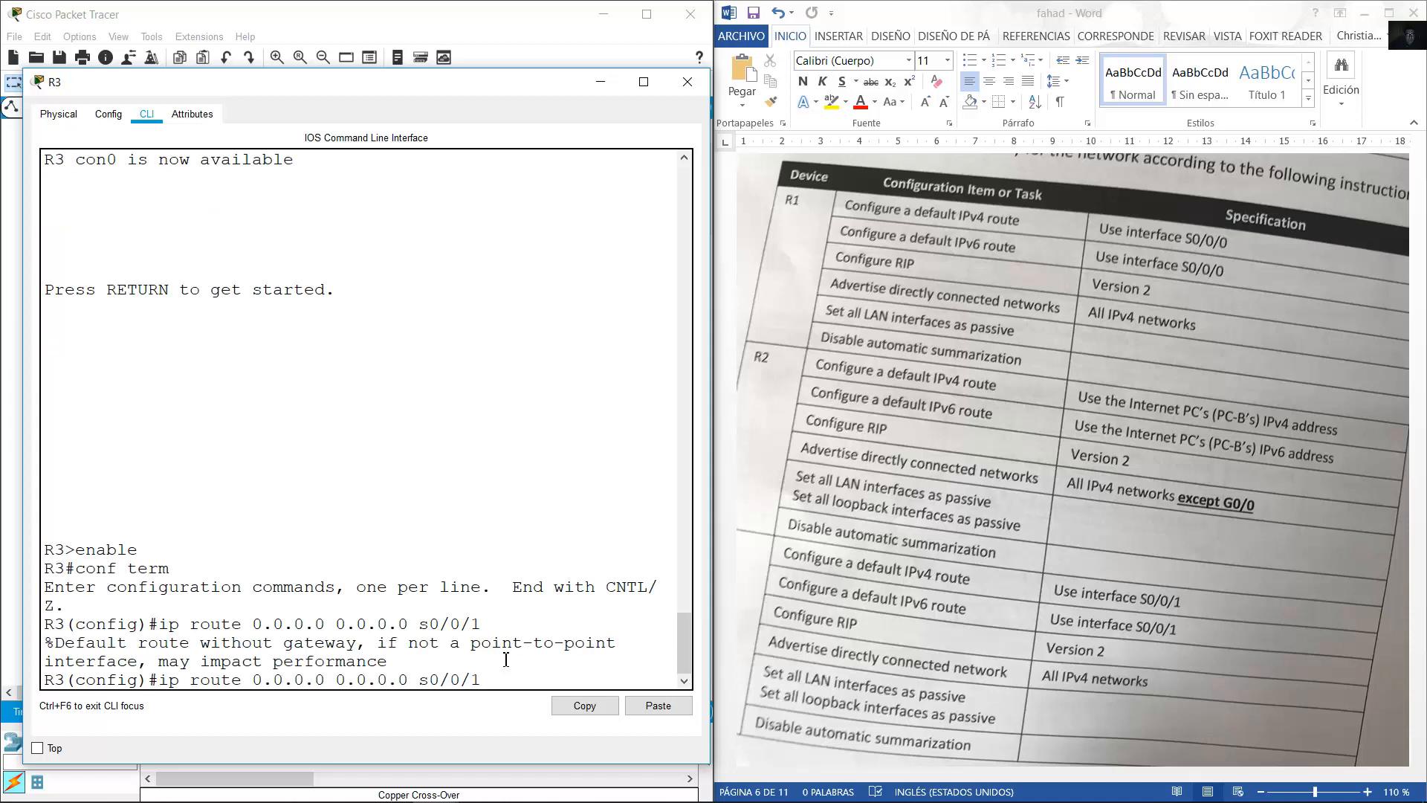
key("Left")
key("Left")
key("Left")
key("Left")
key("Left")
key("Left")
key("Left")
key("Left")
key("BackSpace")
key("BackSpace")
key("BackSpace")
key("BackSpace")
key("BackSpace")
key("BackSpace")
key("BackSpace")
key("BackSpace")
key("BackSpace")
key("BackSpace")
key("BackSpace")
key("BackSpace")
key("BackSpace")
key("BackSpace")
type(";")
key("BackSpace")
type("::/")
type("v6")
key("Return")
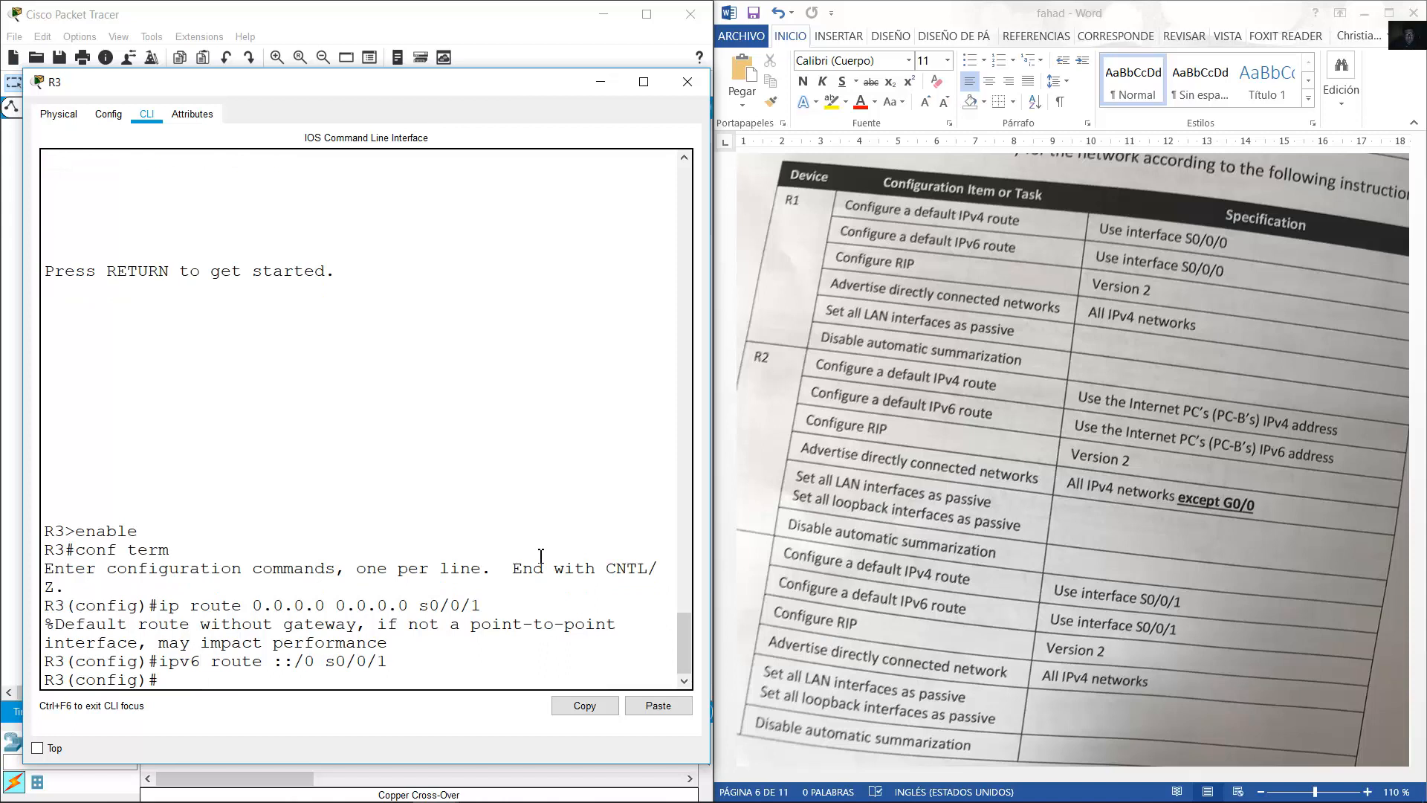
Enable RIP version 2 on R3 with no auto-summary.
type("router rip")
key("BackSpace")
key("BackSpace")
type("ip")
key("Return")
type("version 2")
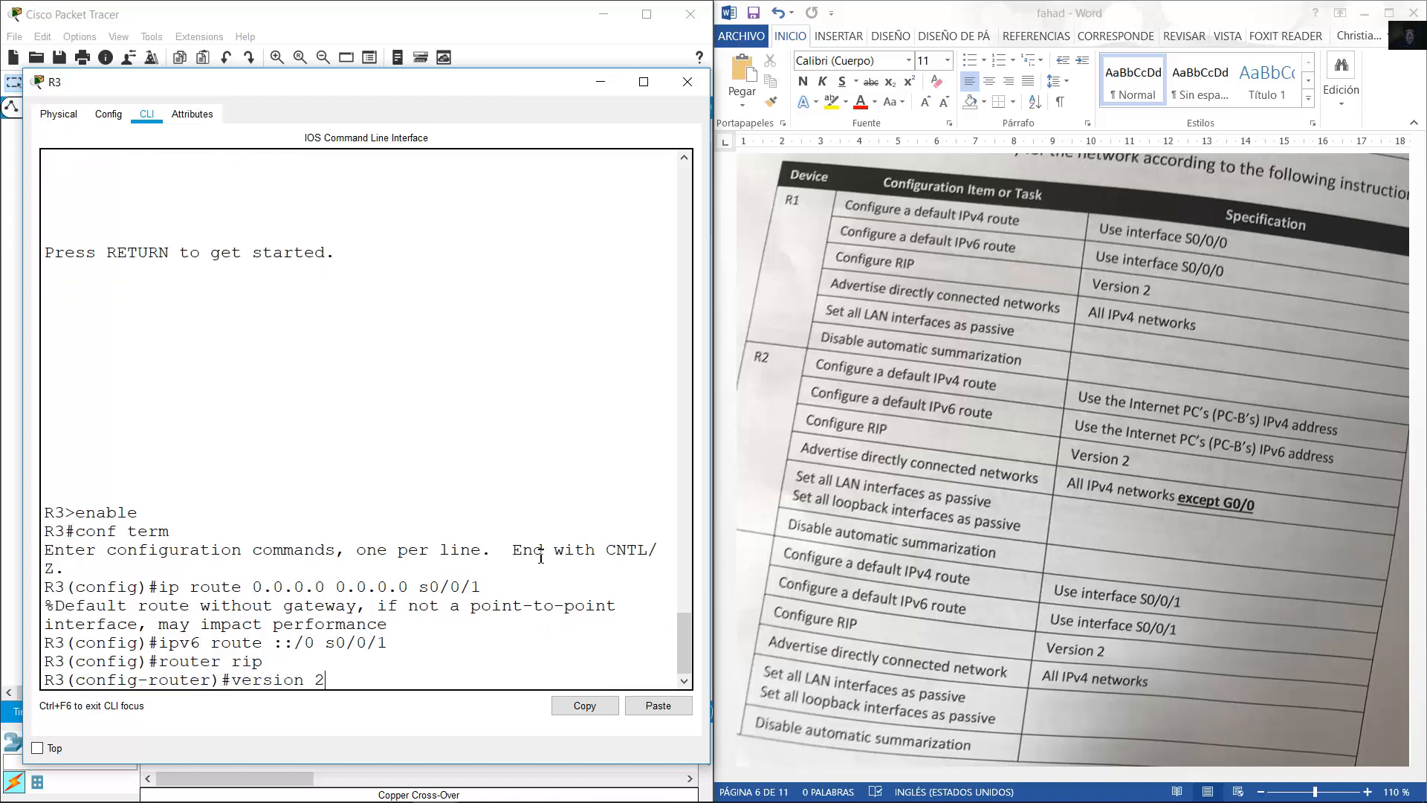
key("Return")
type("no aut-")
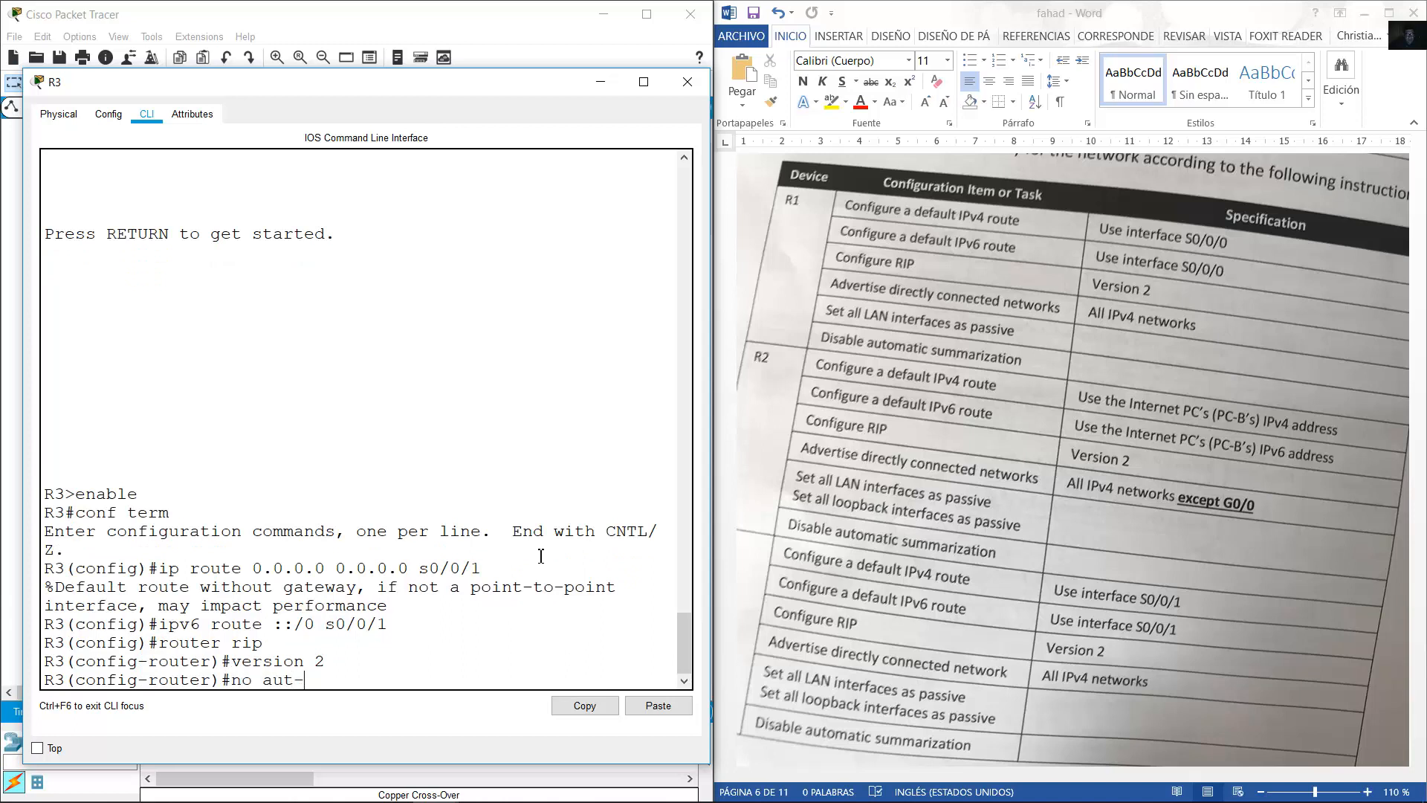
key("BackSpace")
type("o-summary")
key("Return")
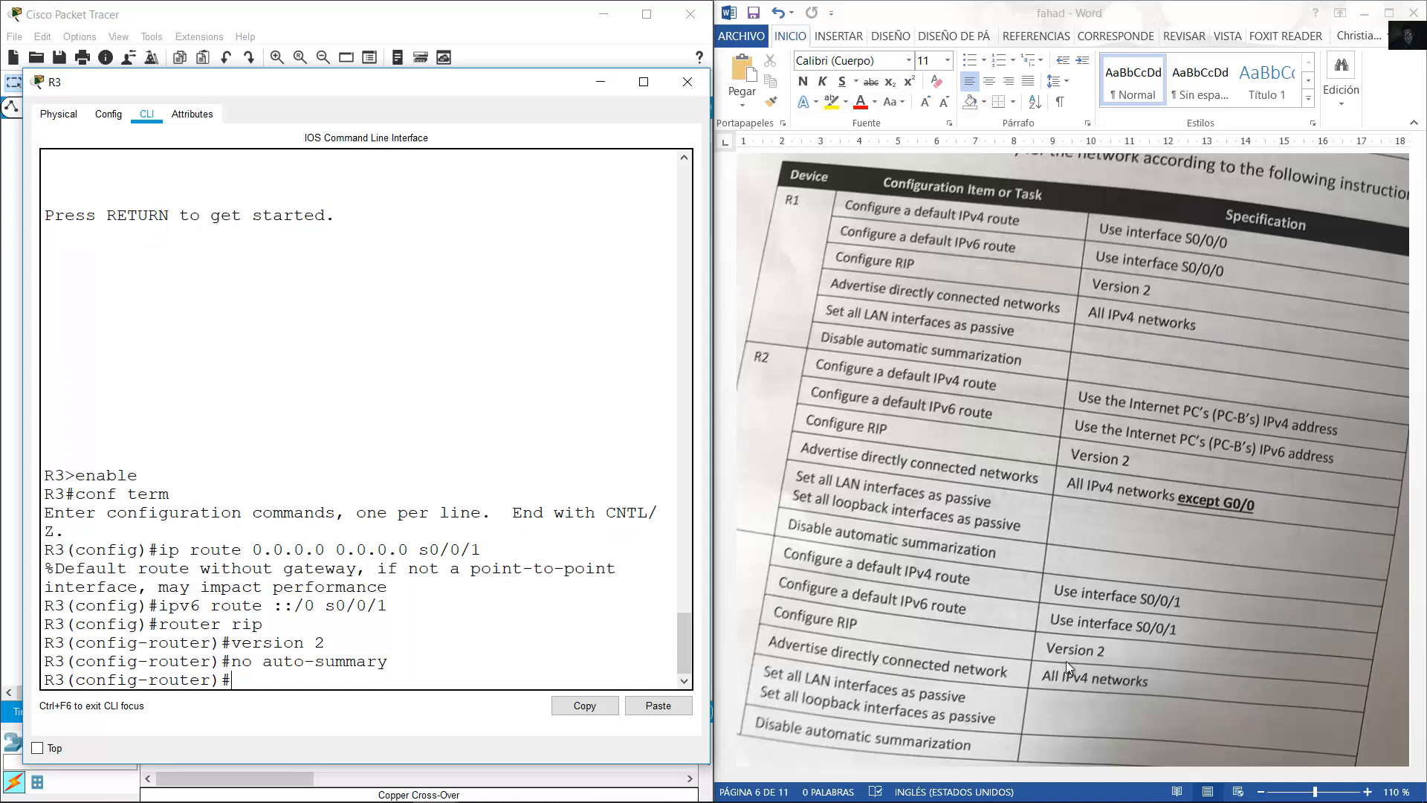
List R3's directly connected networks with do show ip route connected.
type("do show ip route conne")
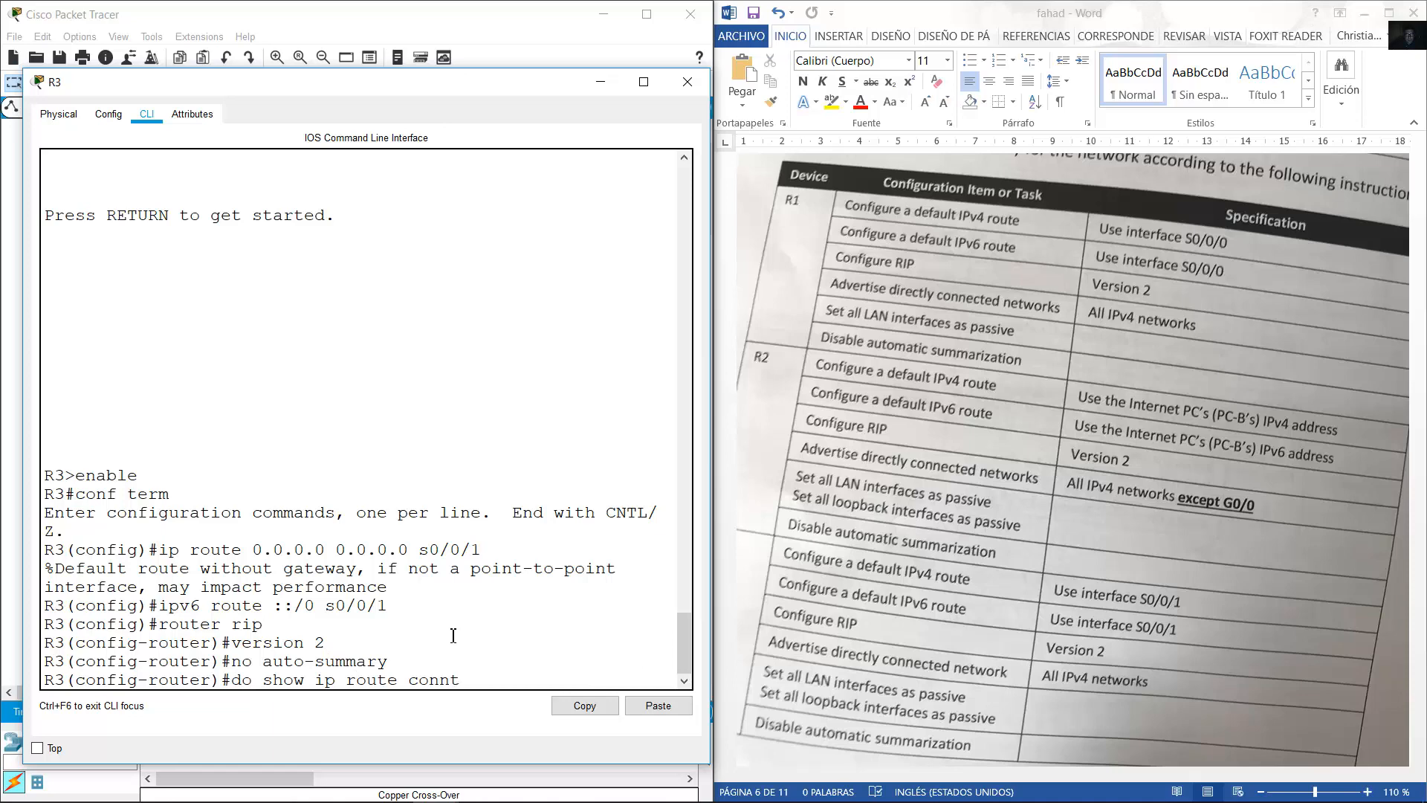
type("cted")
key("Return")
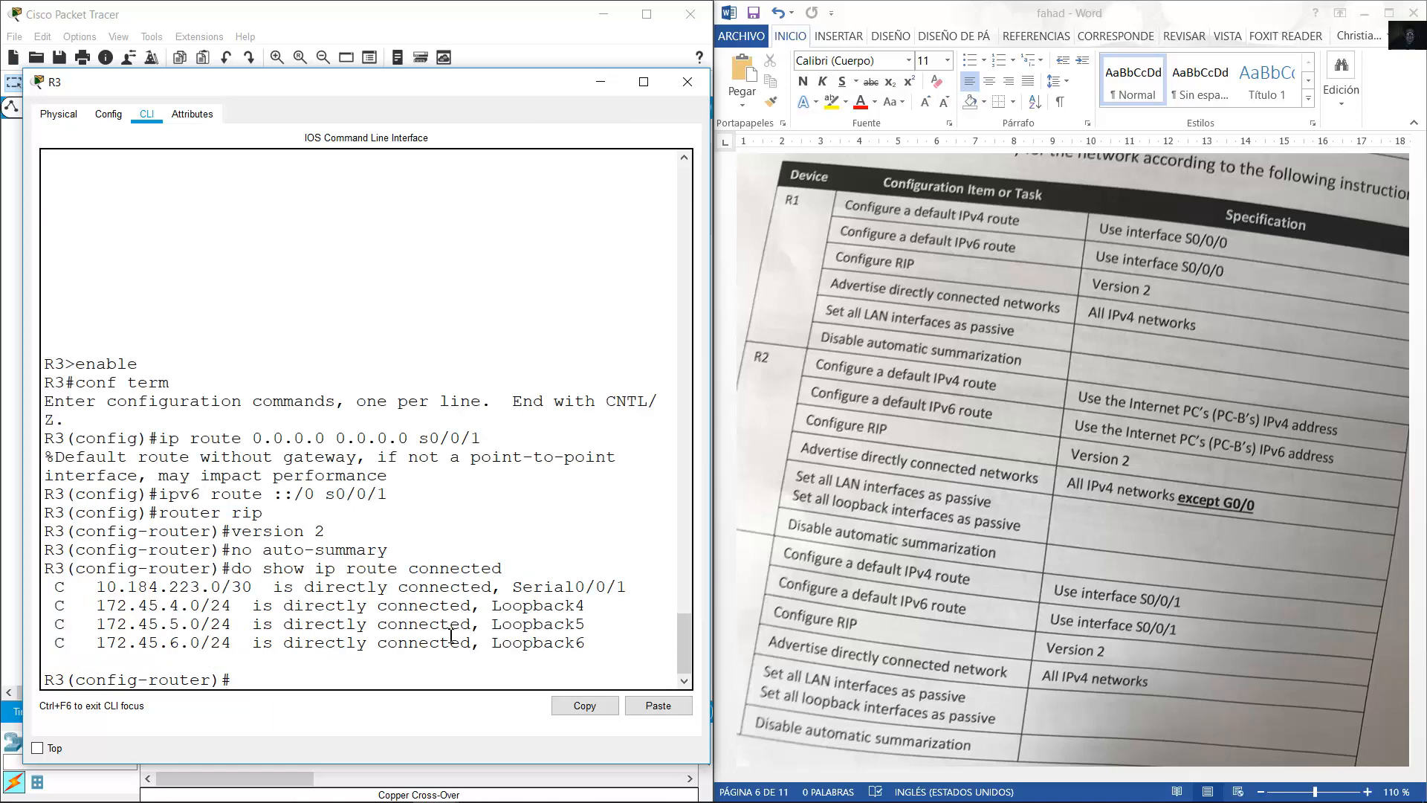
left_click_drag(98, 588, 614, 642)
left_click(614, 642)
Advertise 10.184.223.0, 172.45.4.0, 172.45.5.0 and 172.45.6.0 in R3's RIP.
type("network 10.184.223.0")
key("Return")
key("Up")
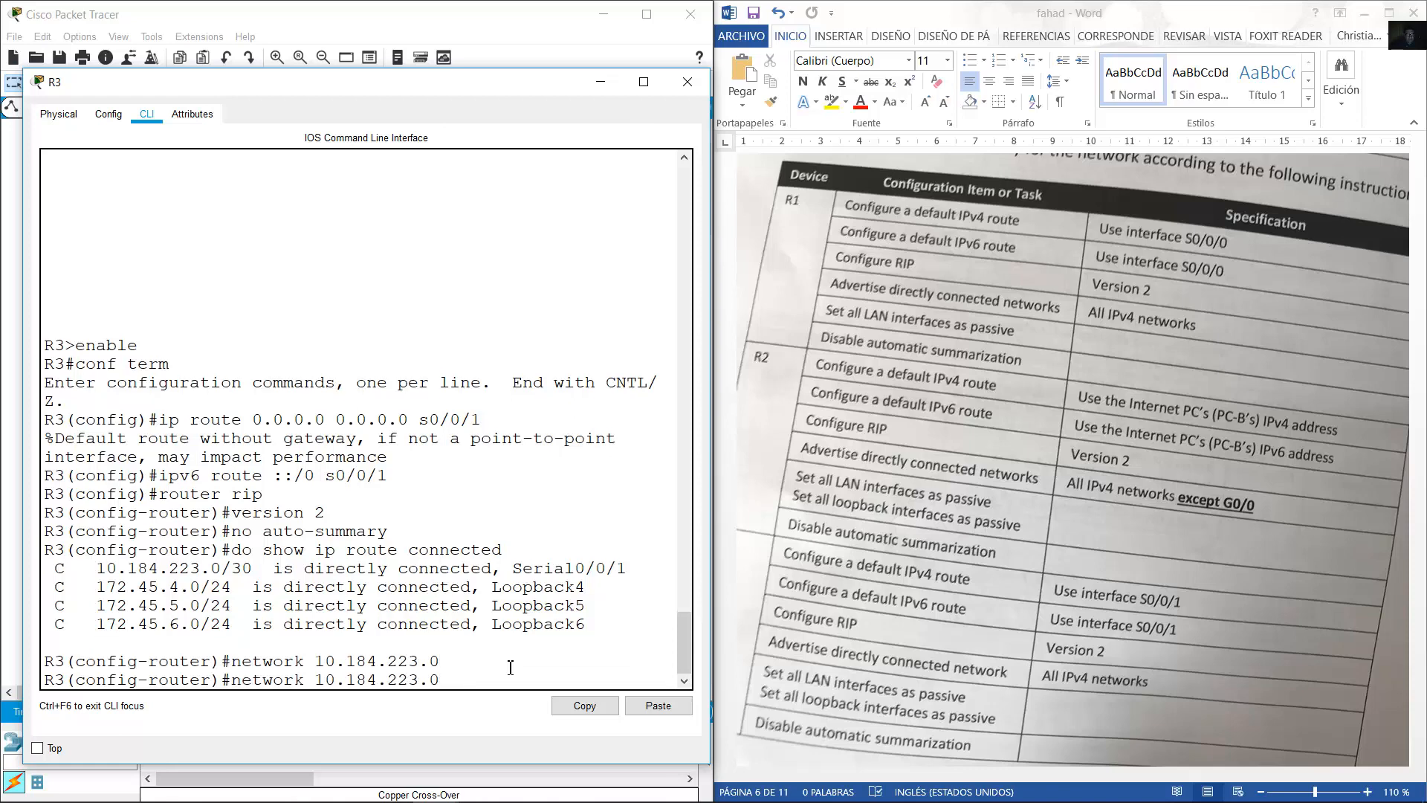
key("BackSpace")
key("BackSpace")
key("BackSpace")
key("BackSpace")
key("BackSpace")
key("BackSpace")
key("BackSpace")
key("BackSpace")
key("BackSpace")
key("BackSpace")
key("BackSpace")
key("BackSpace")
type("172.45.4.0")
key("Return")
key("Up")
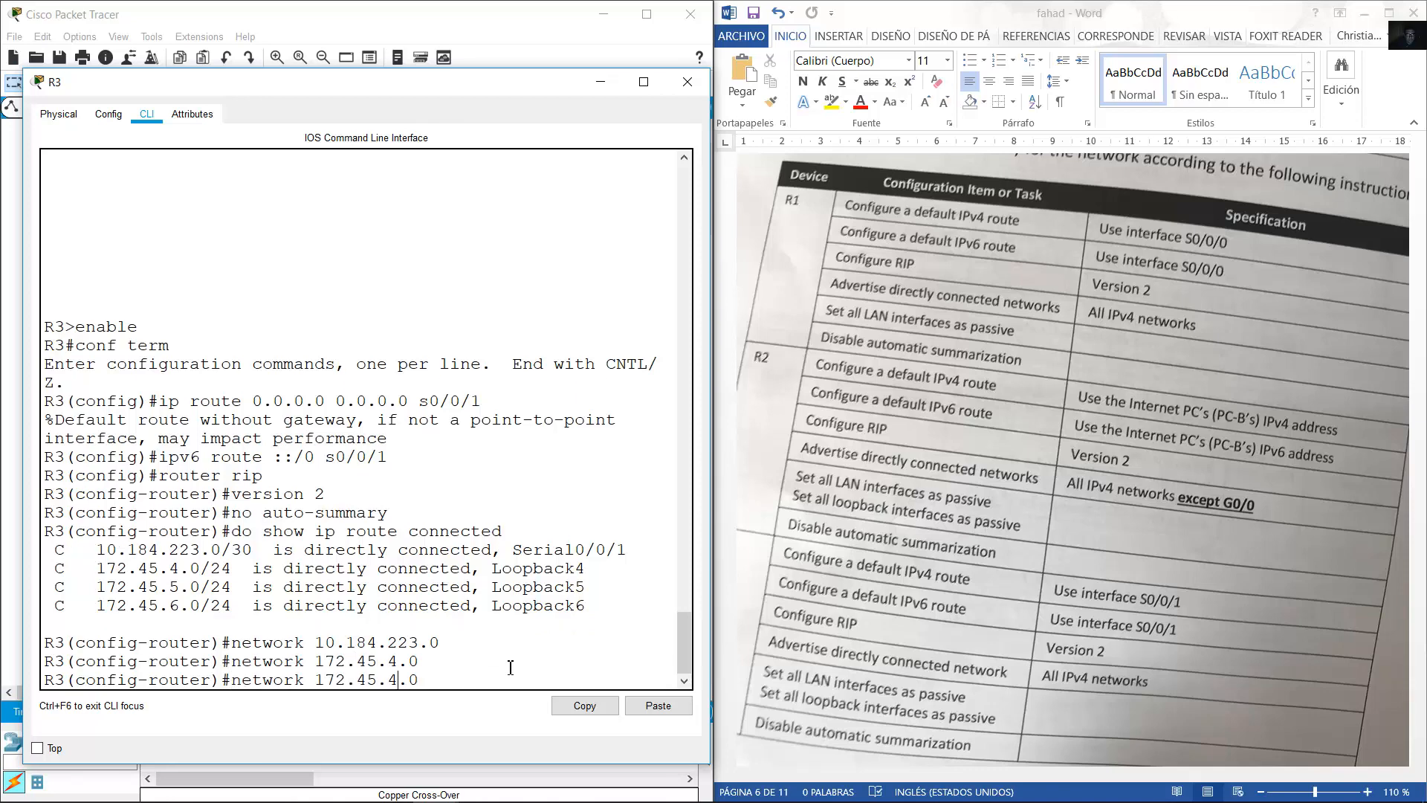
key("BackSpace")
key("BackSpace")
key("BackSpace")
type("5.0")
key("Return")
key("Up")
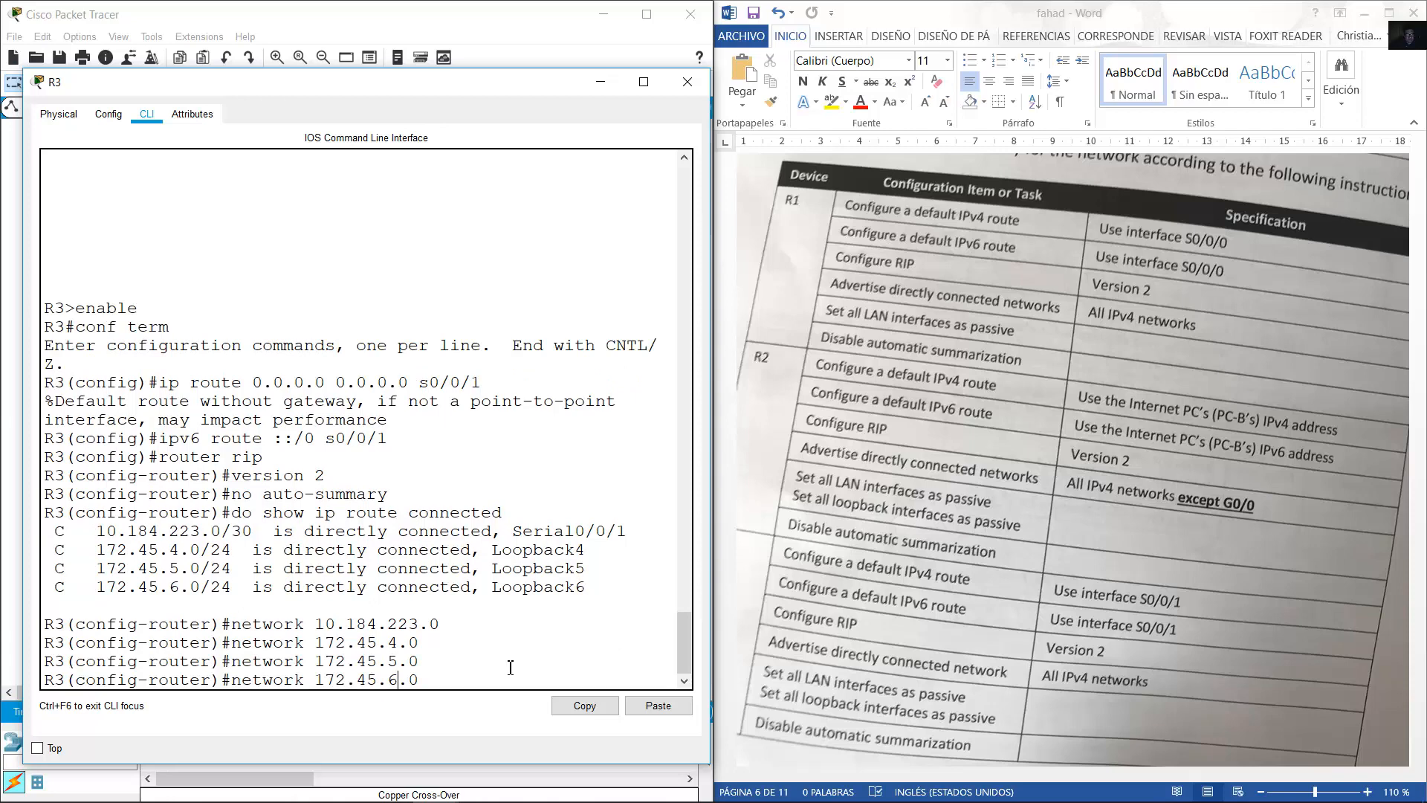
key("Return")
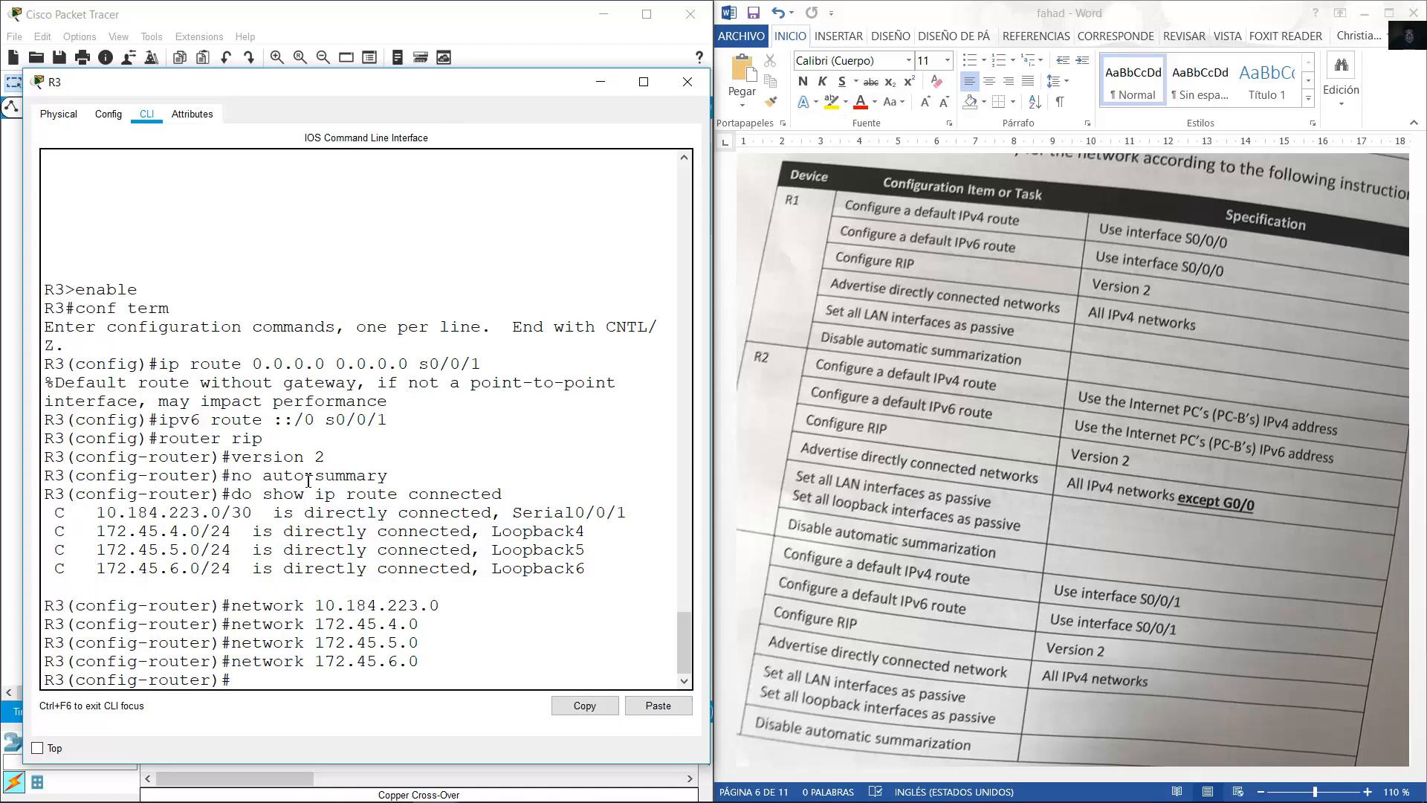
left_click_drag(389, 477, 232, 479)
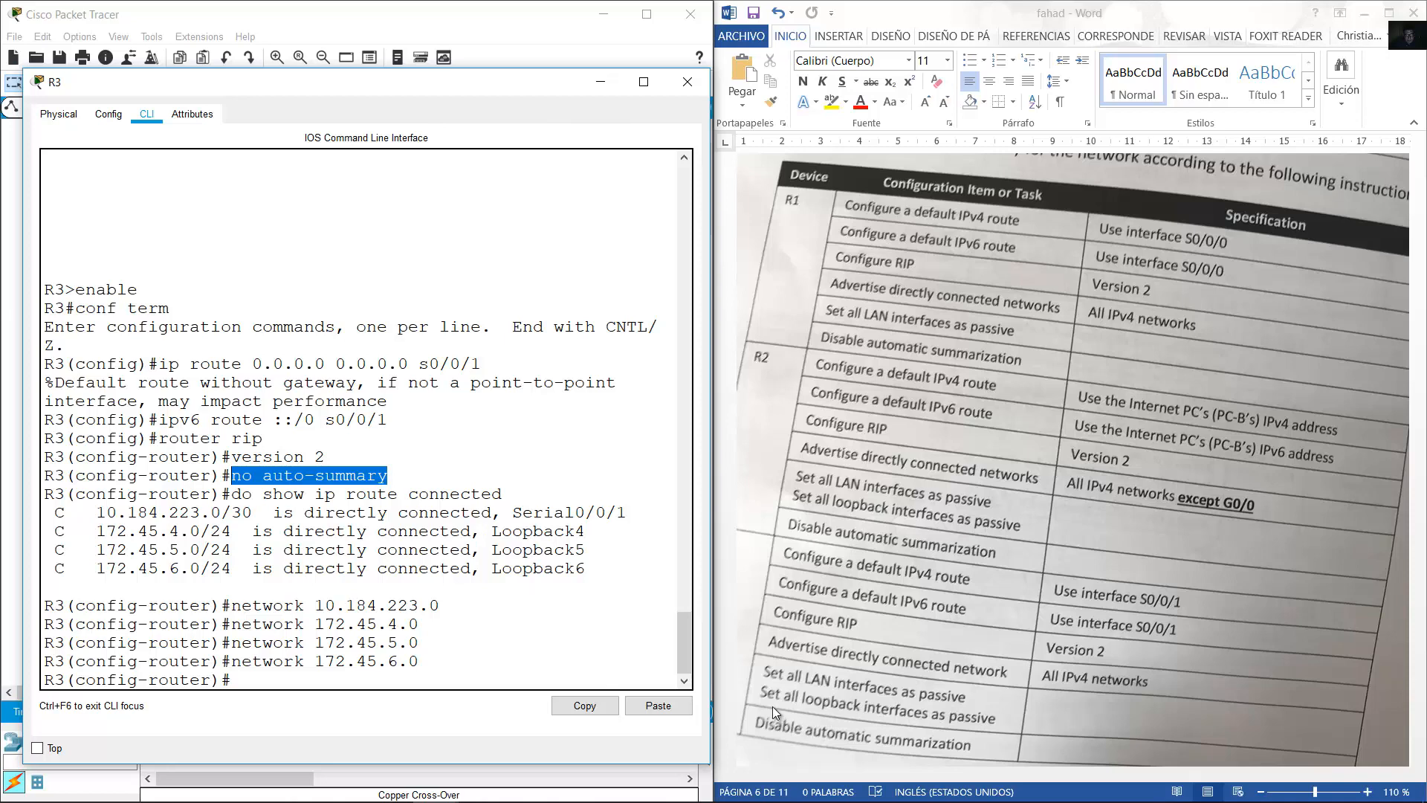
Make Loopback 4 passive in RIP, fixing the misspelled passive-interface command.
left_click(585, 658)
left_click_drag(592, 568, 76, 531)
left_click(468, 631)
type("p")
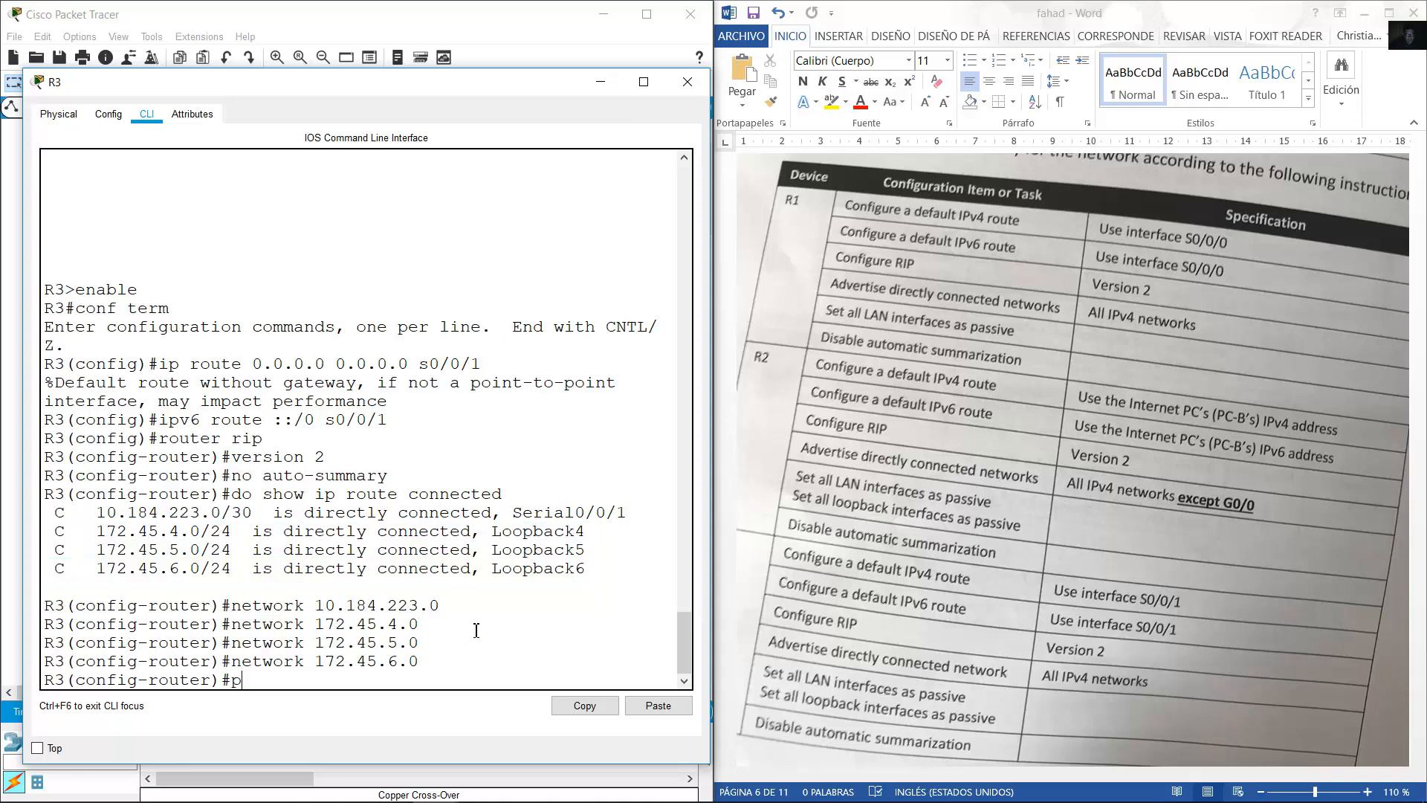
type("assive-interfave lo 4")
key("Return")
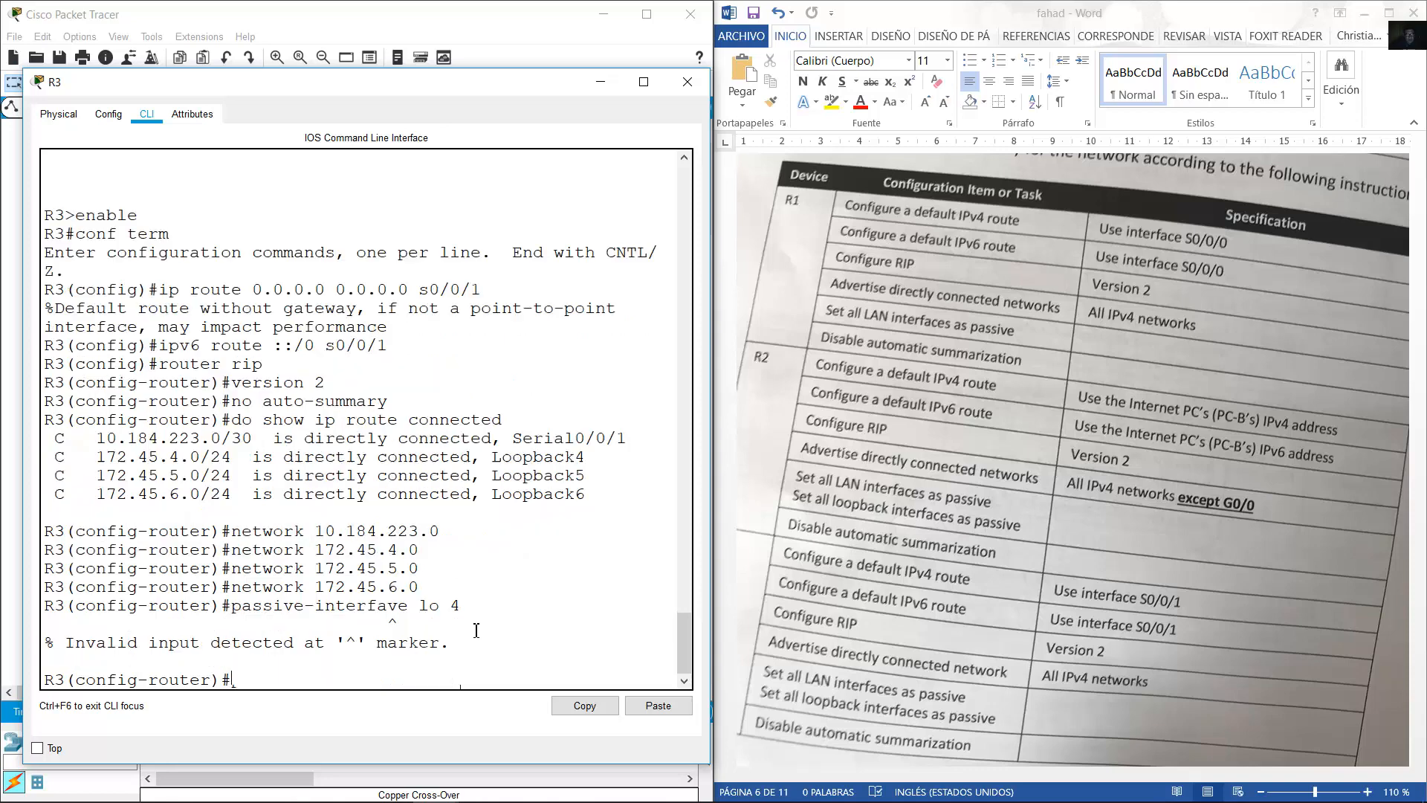
key("Up")
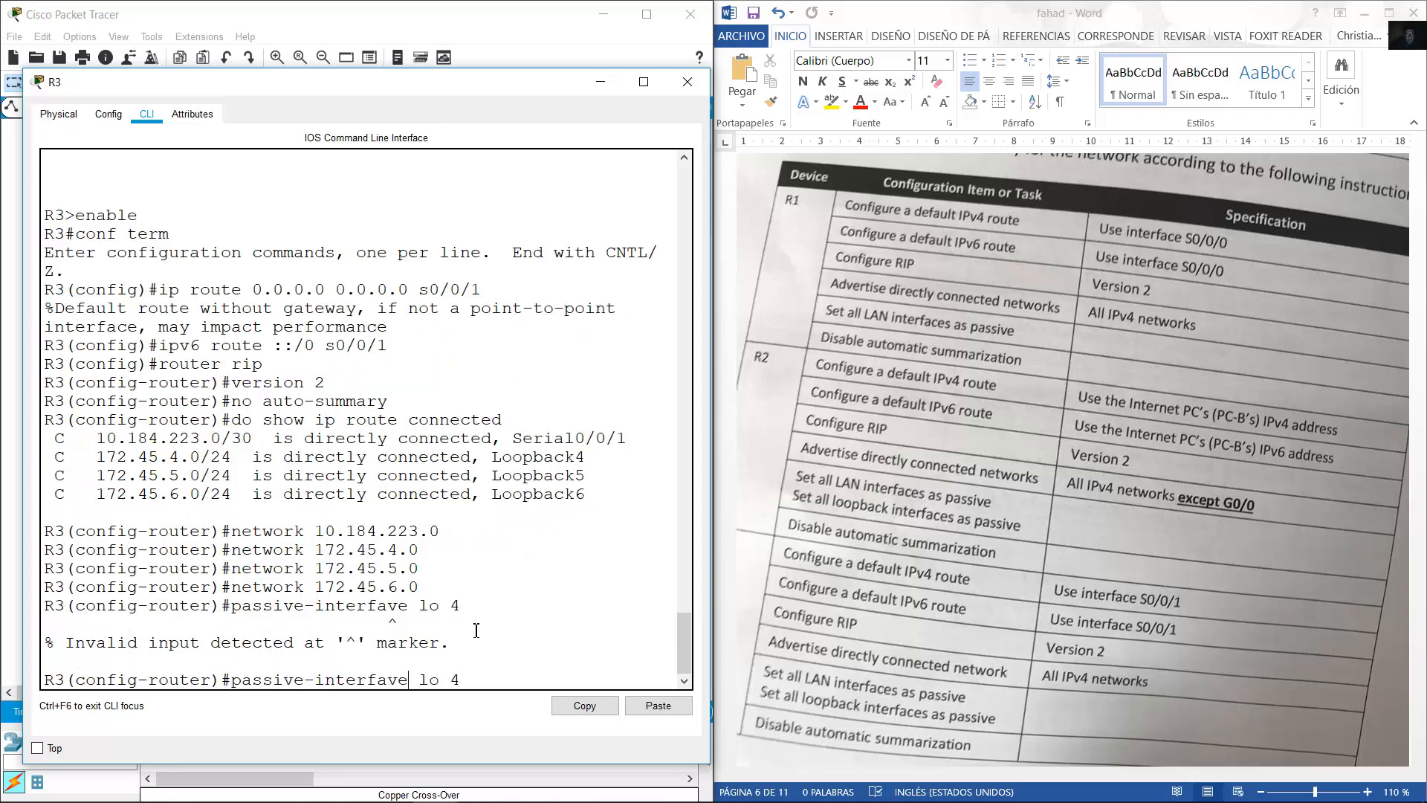
key("BackSpace")
key("BackSpace")
type("ce")
key("Return")
Make Loopback 5 and Loopback 6 passive in RIP as well.
key("Up")
key("BackSpace")
type("5")
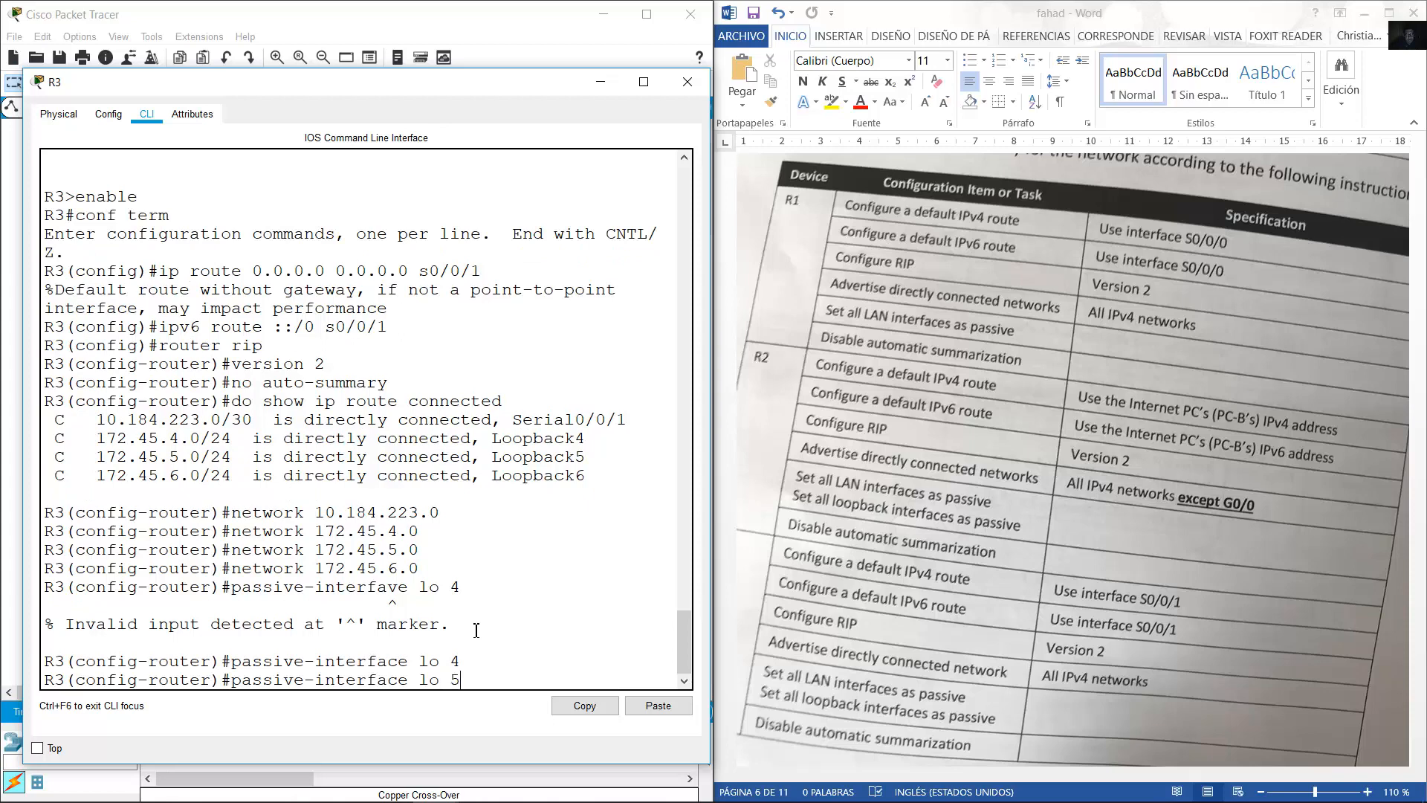
key("Return")
key("Up")
key("BackSpace")
type("6")
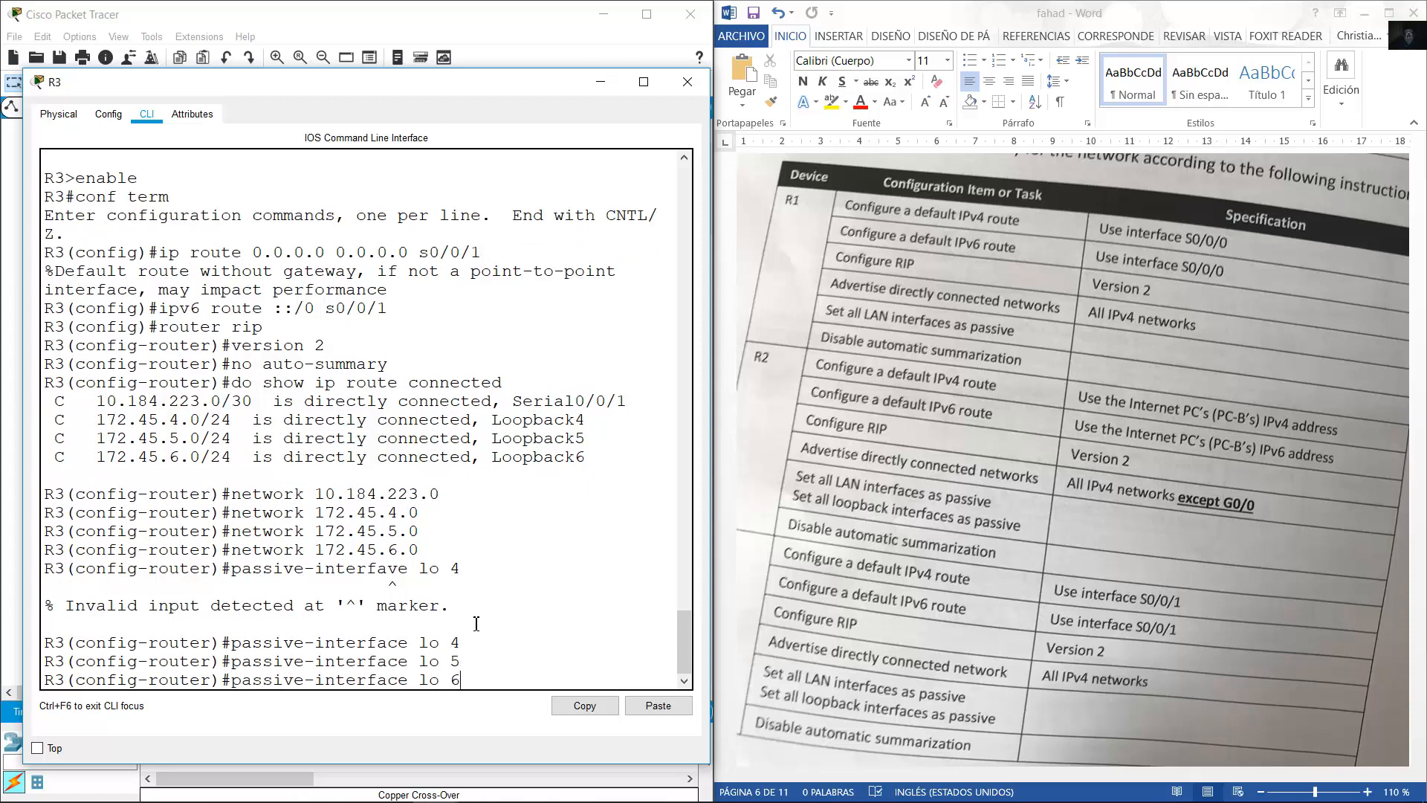
key("Return")
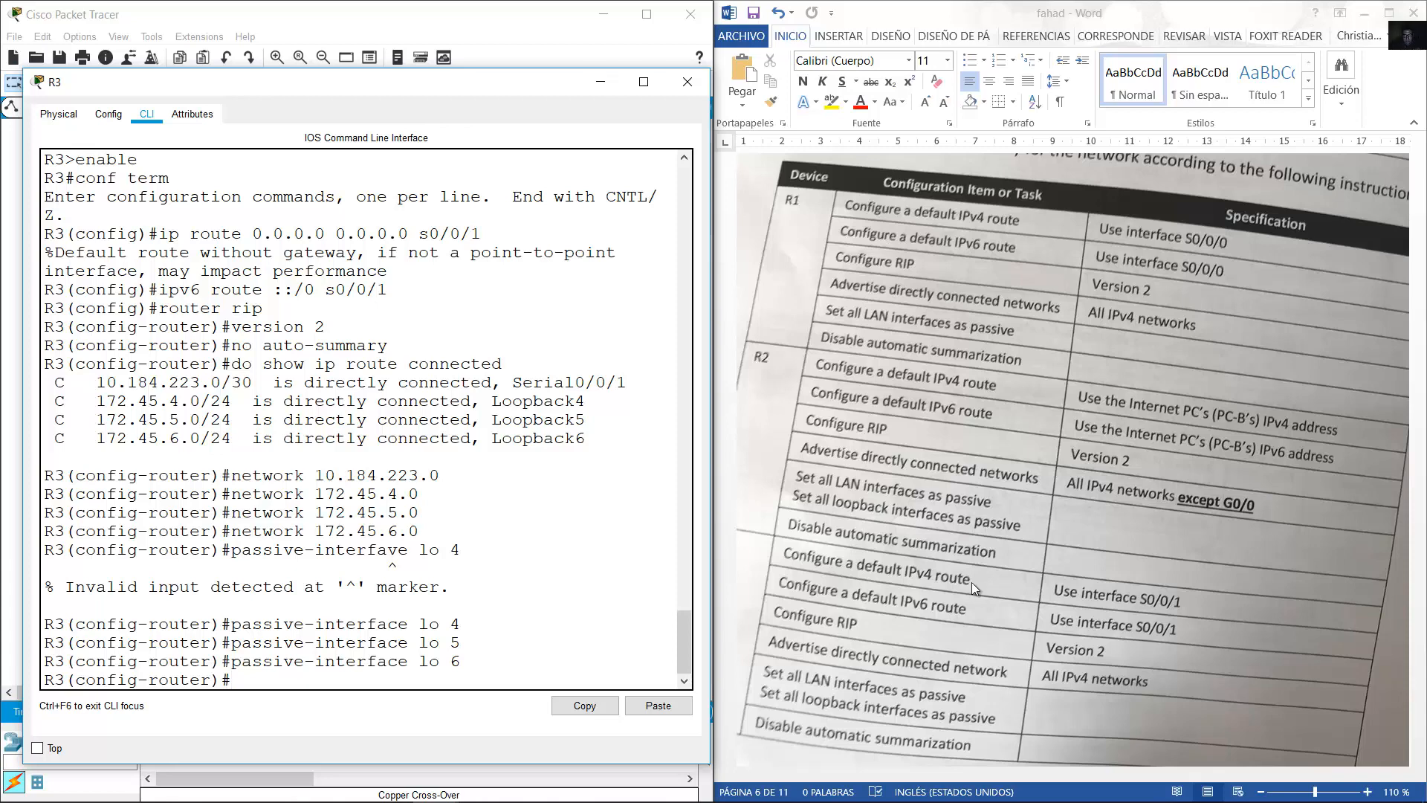
Open switch S1's command-line console from the topology.
scroll(1043, 573, "down", 15)
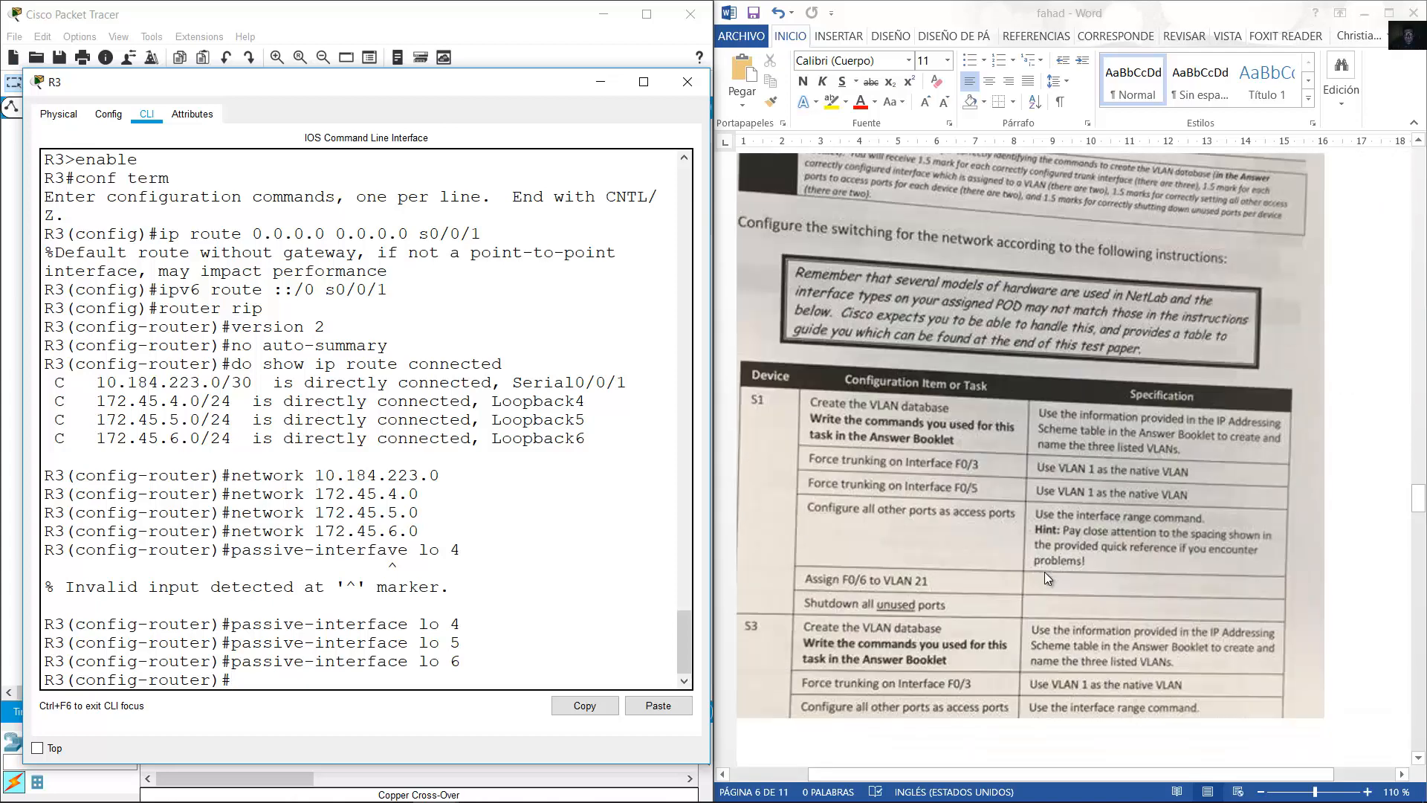
scroll(1045, 572, "down", 3)
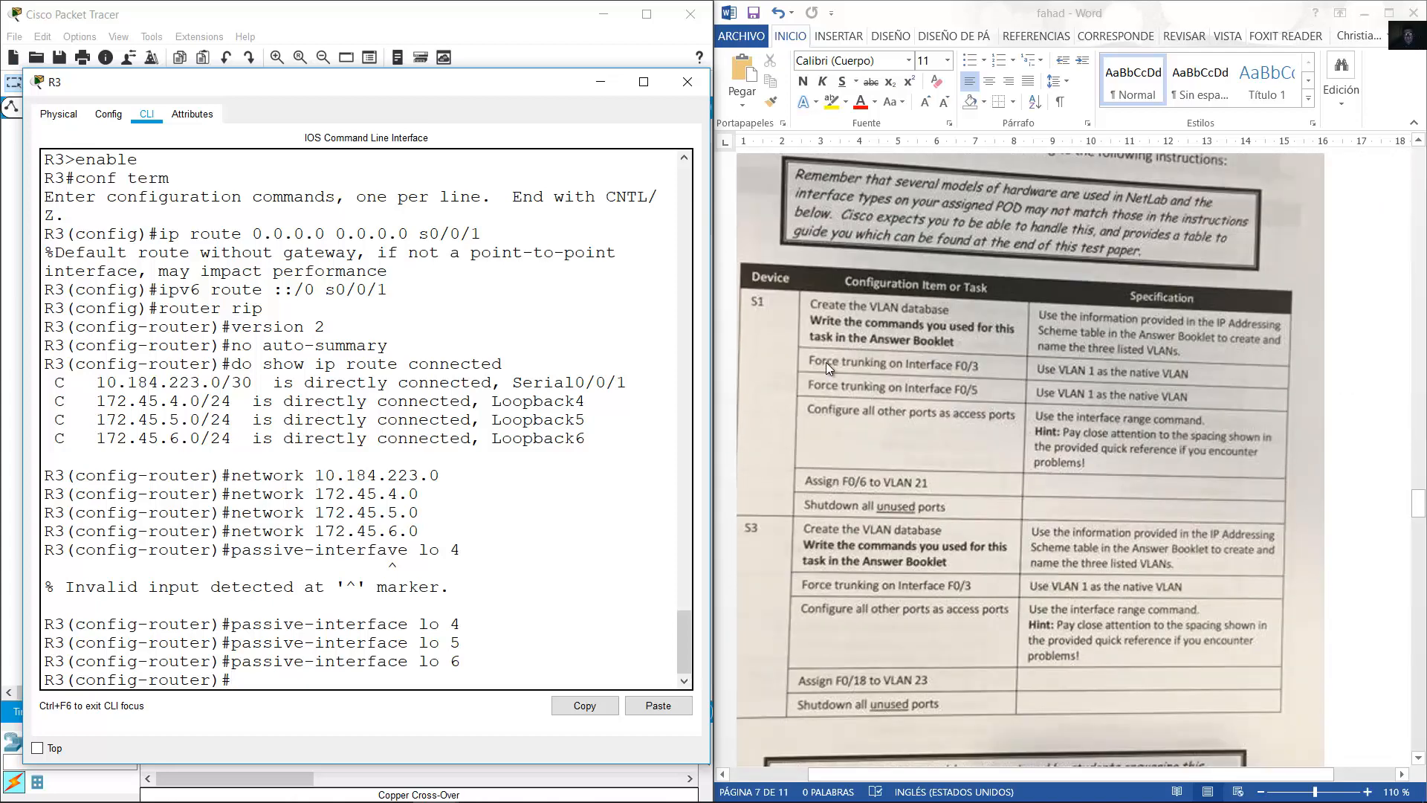
scroll(872, 354, "up", 1)
scroll(875, 354, "down", 3)
scroll(875, 353, "up", 1)
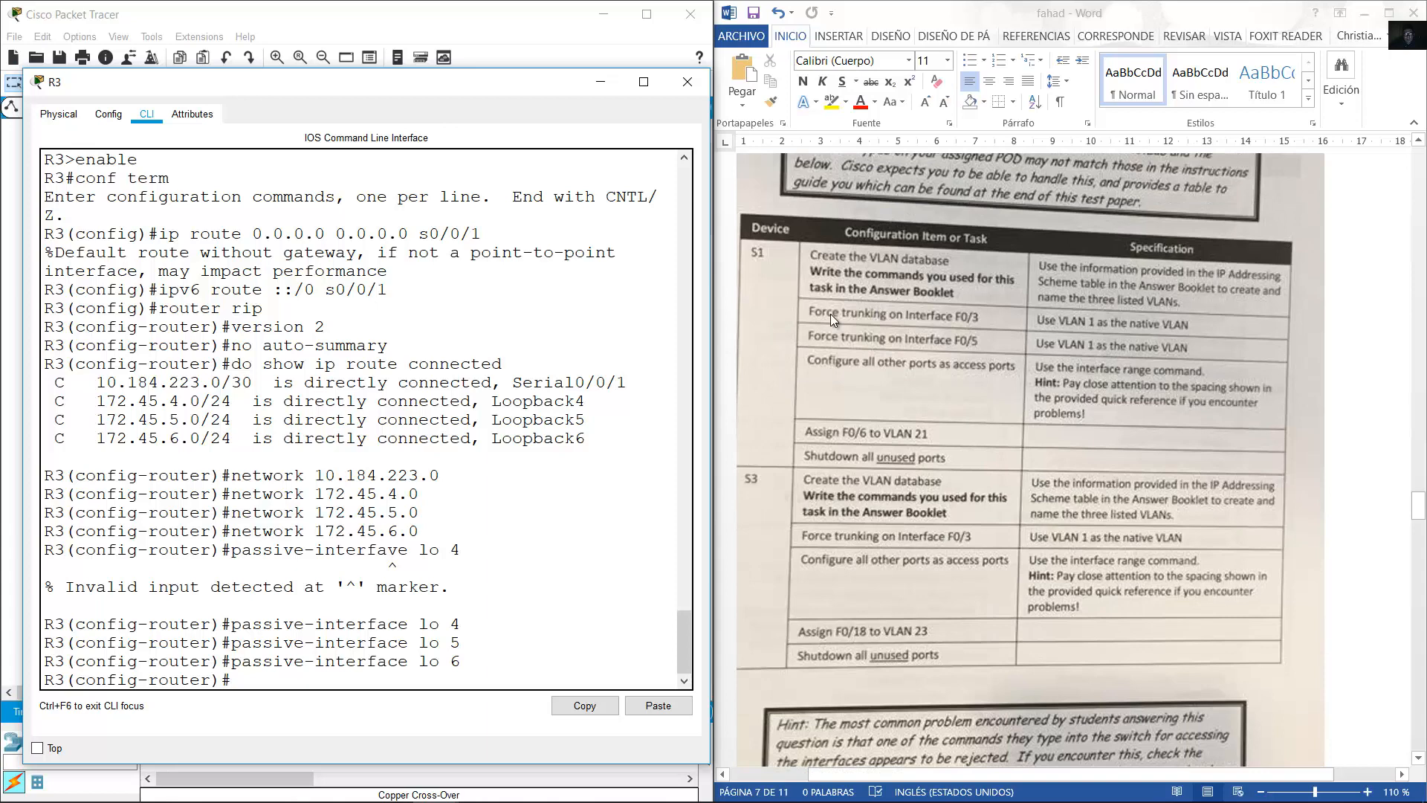
left_click(479, 35)
left_click(172, 471)
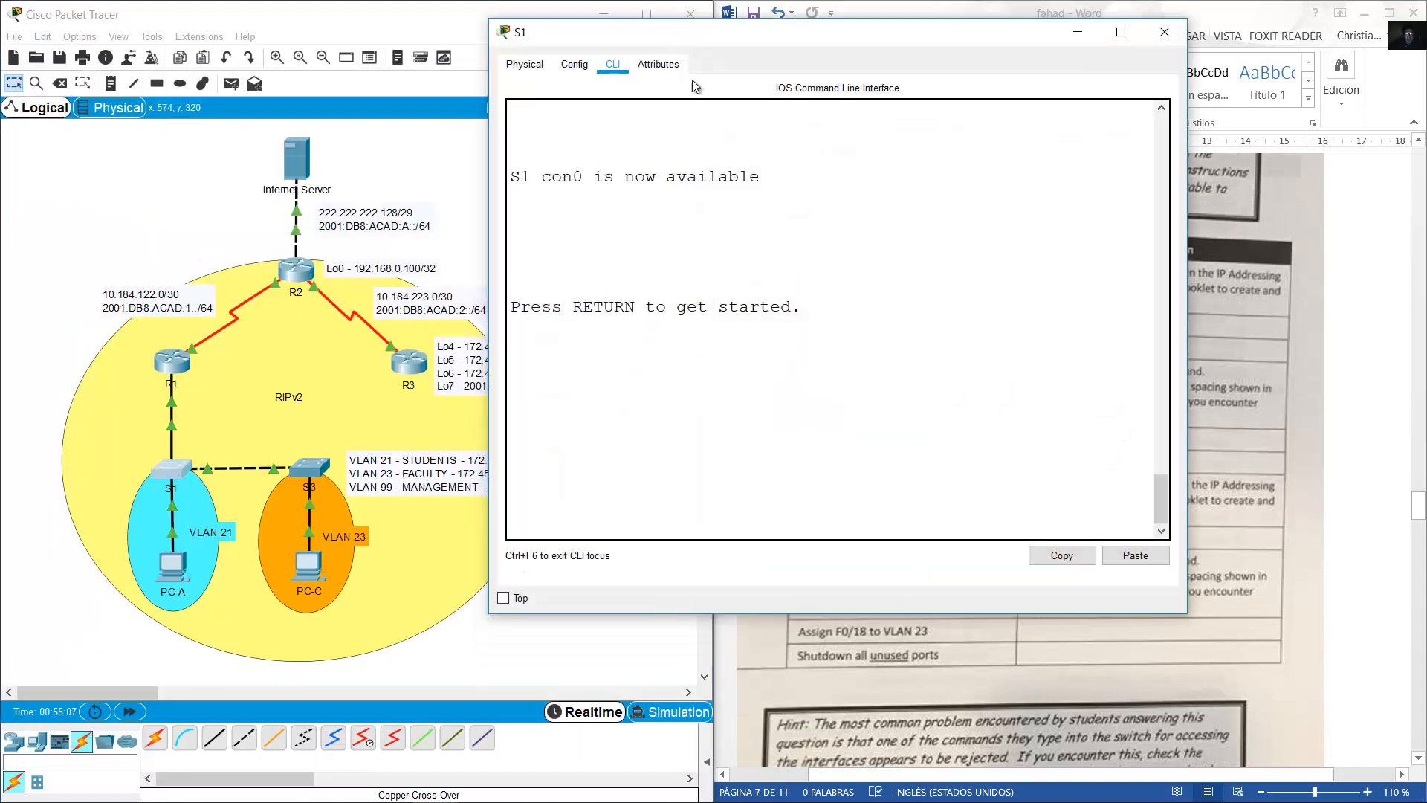
Put S1 into global configuration mode with en and conf term.
left_click_drag(707, 42, 271, 126)
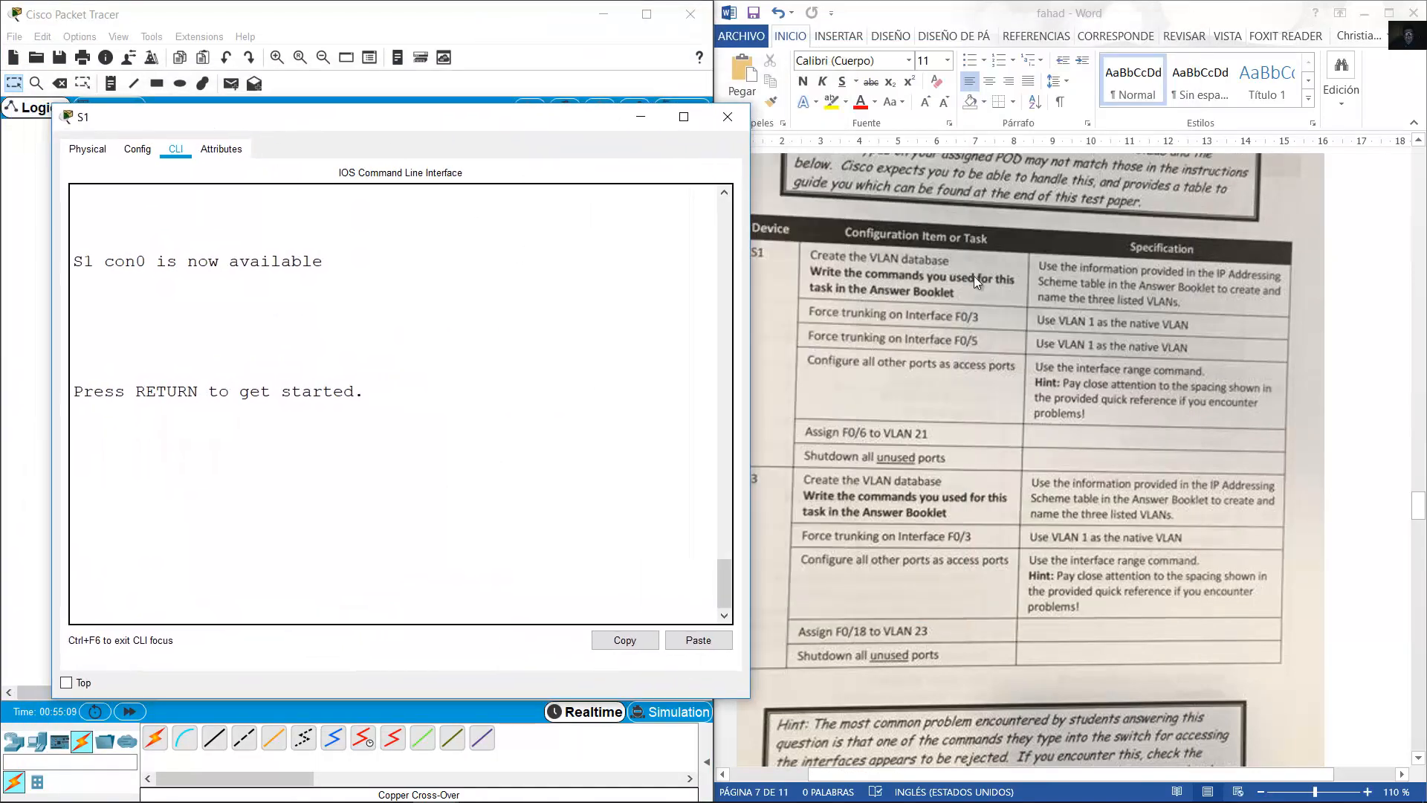
left_click(449, 462)
key("Return")
type("en")
key("Return")
type("co")
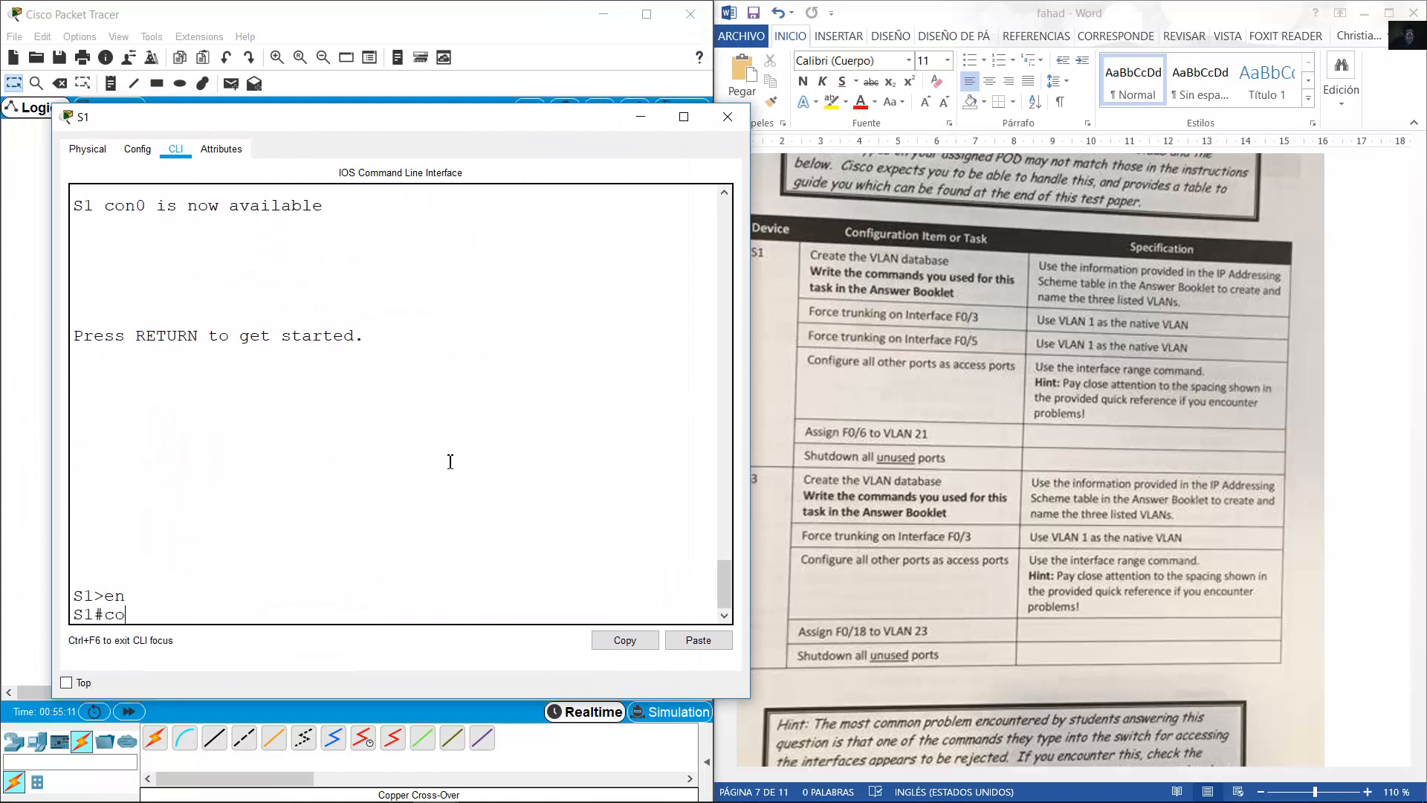
type("nf term")
key("Return")
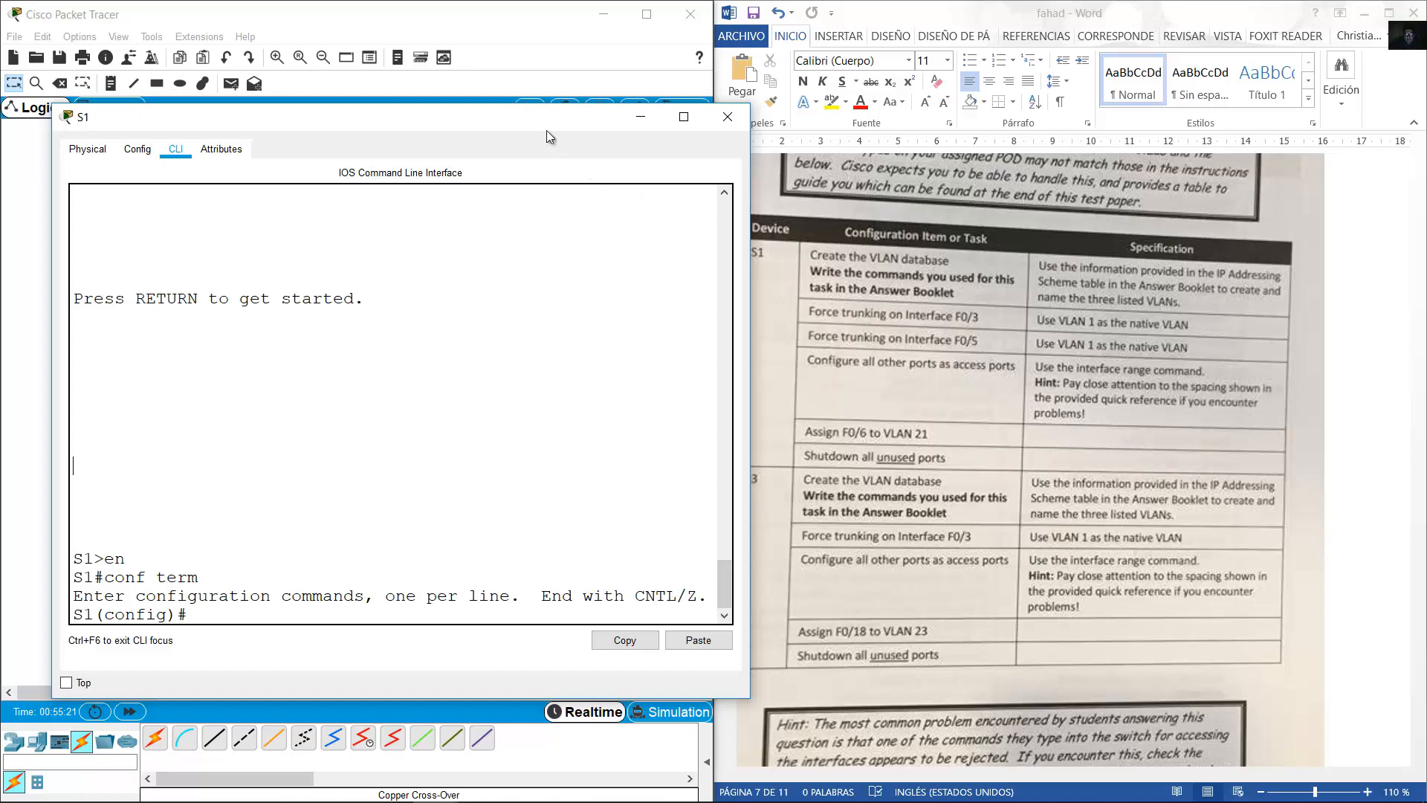
Reveal the topology and select the VLAN 21 text in its VLAN note.
left_click_drag(541, 118, 1049, 120)
double_click(350, 460)
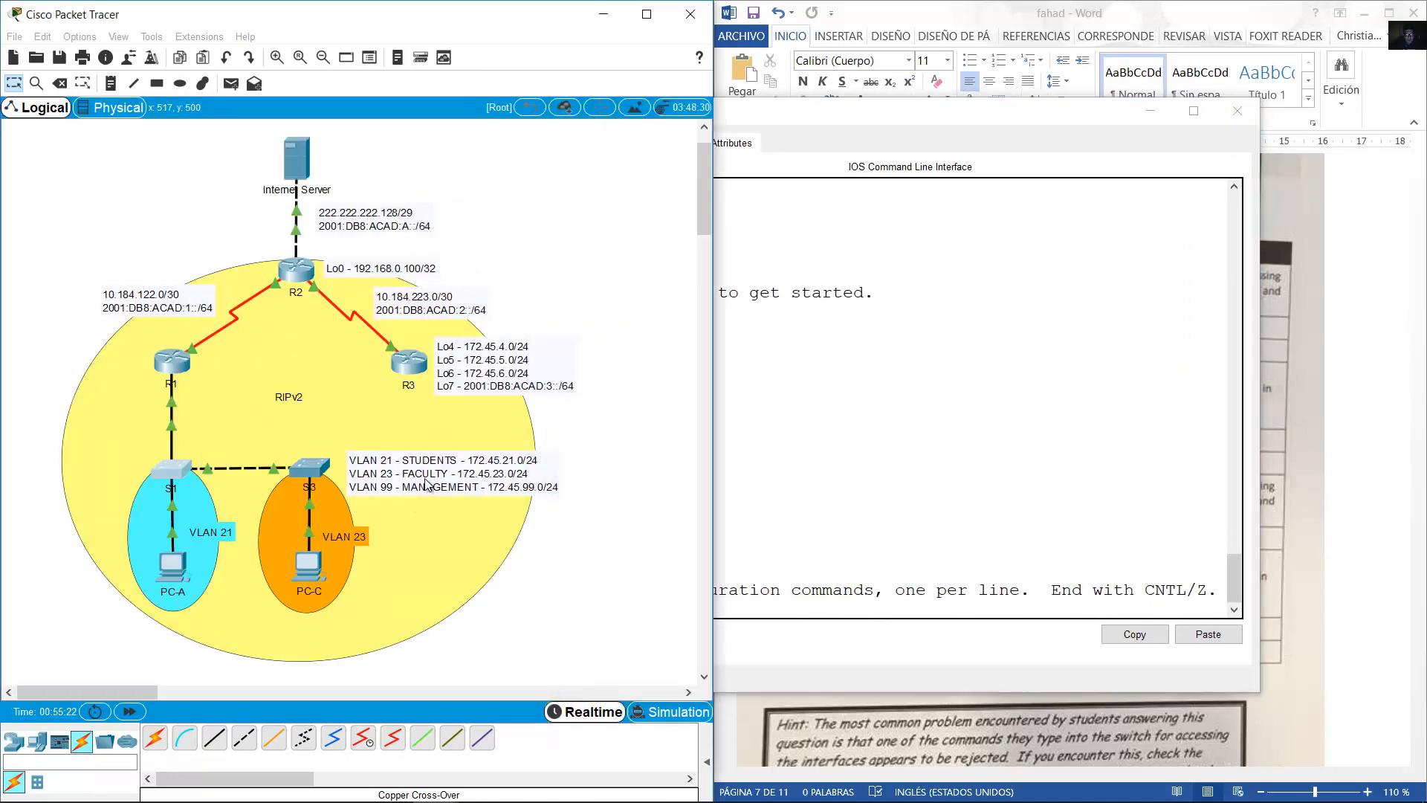
left_click_drag(350, 458, 397, 483)
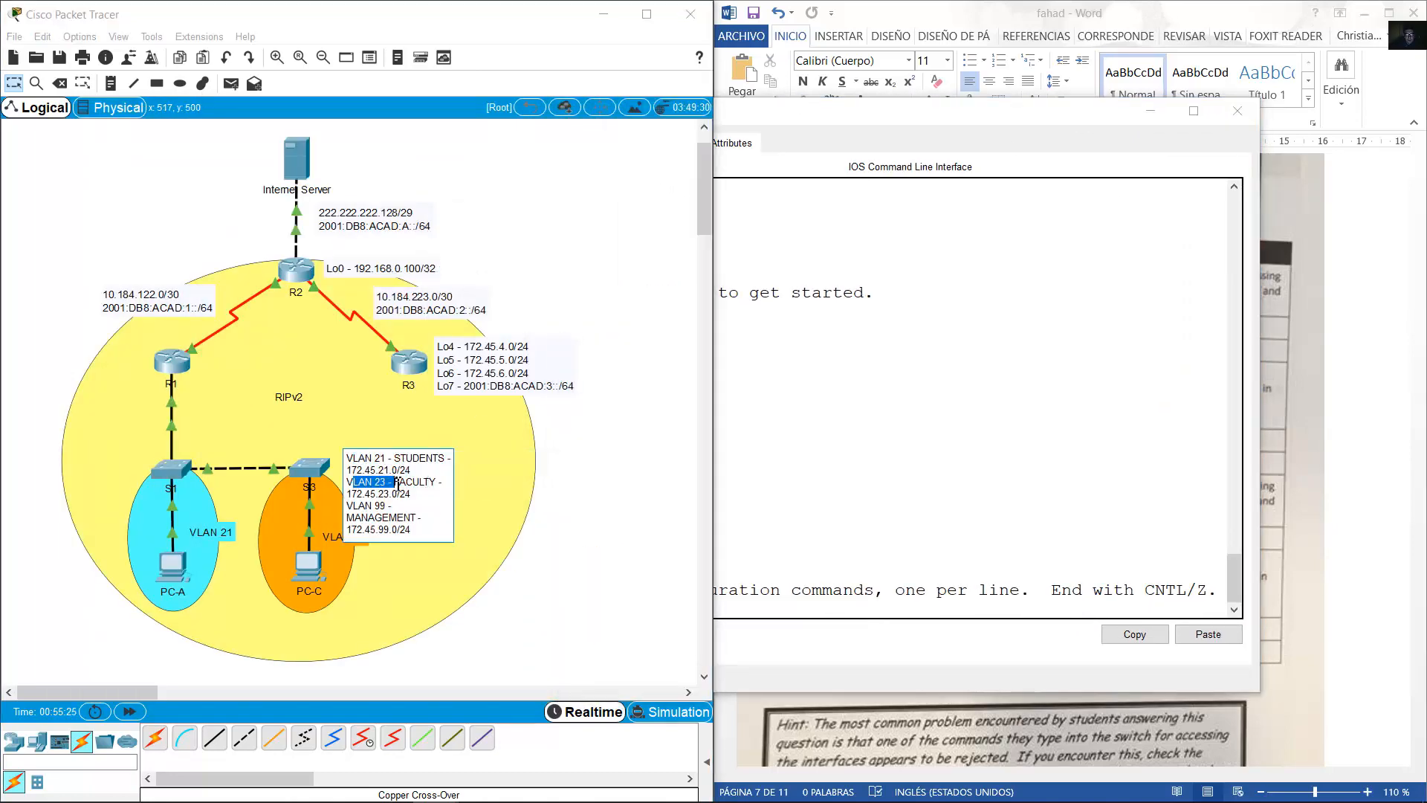
Create VLAN 21 named STUDENTS on S1.
left_click(763, 513)
type("vlan 21")
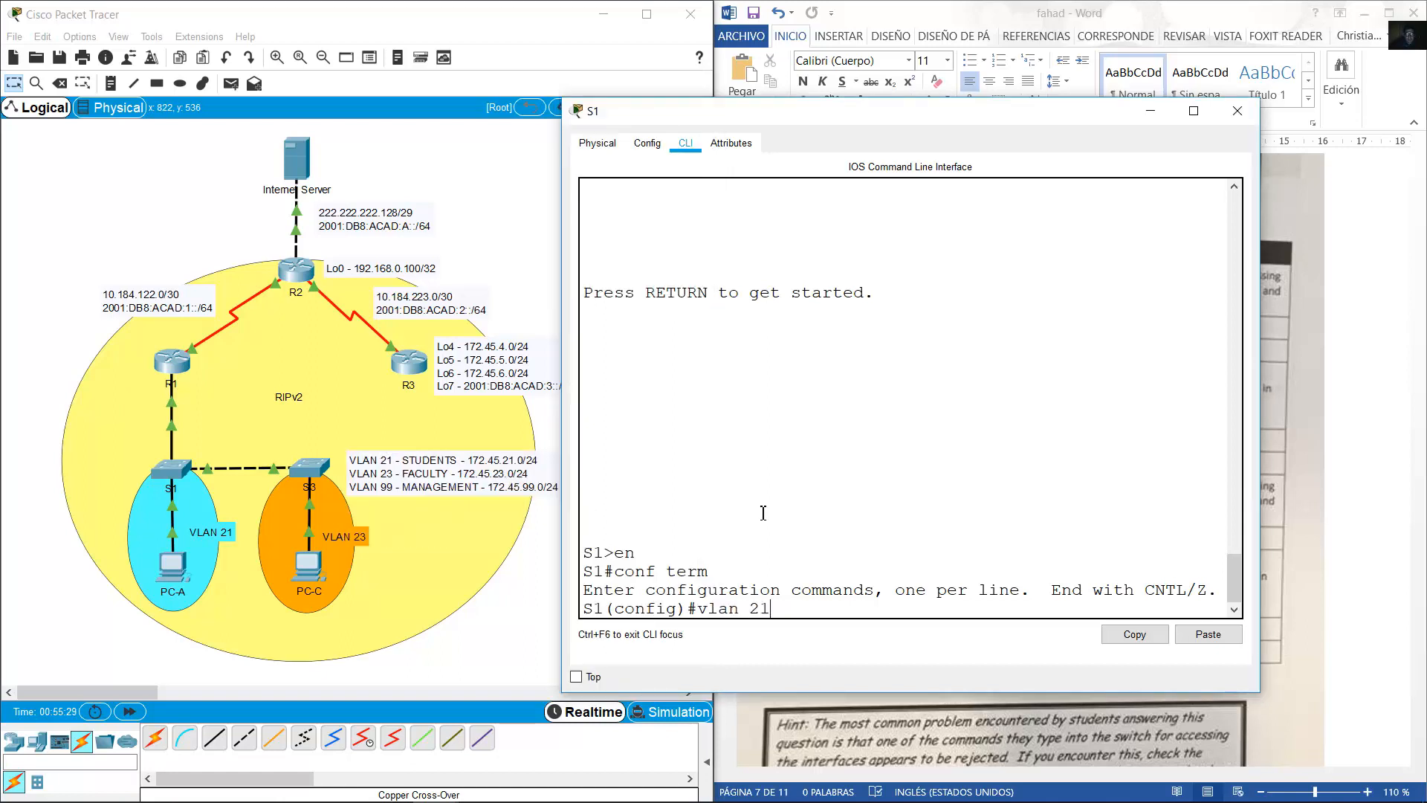
key("Return")
type("name STUDENTS")
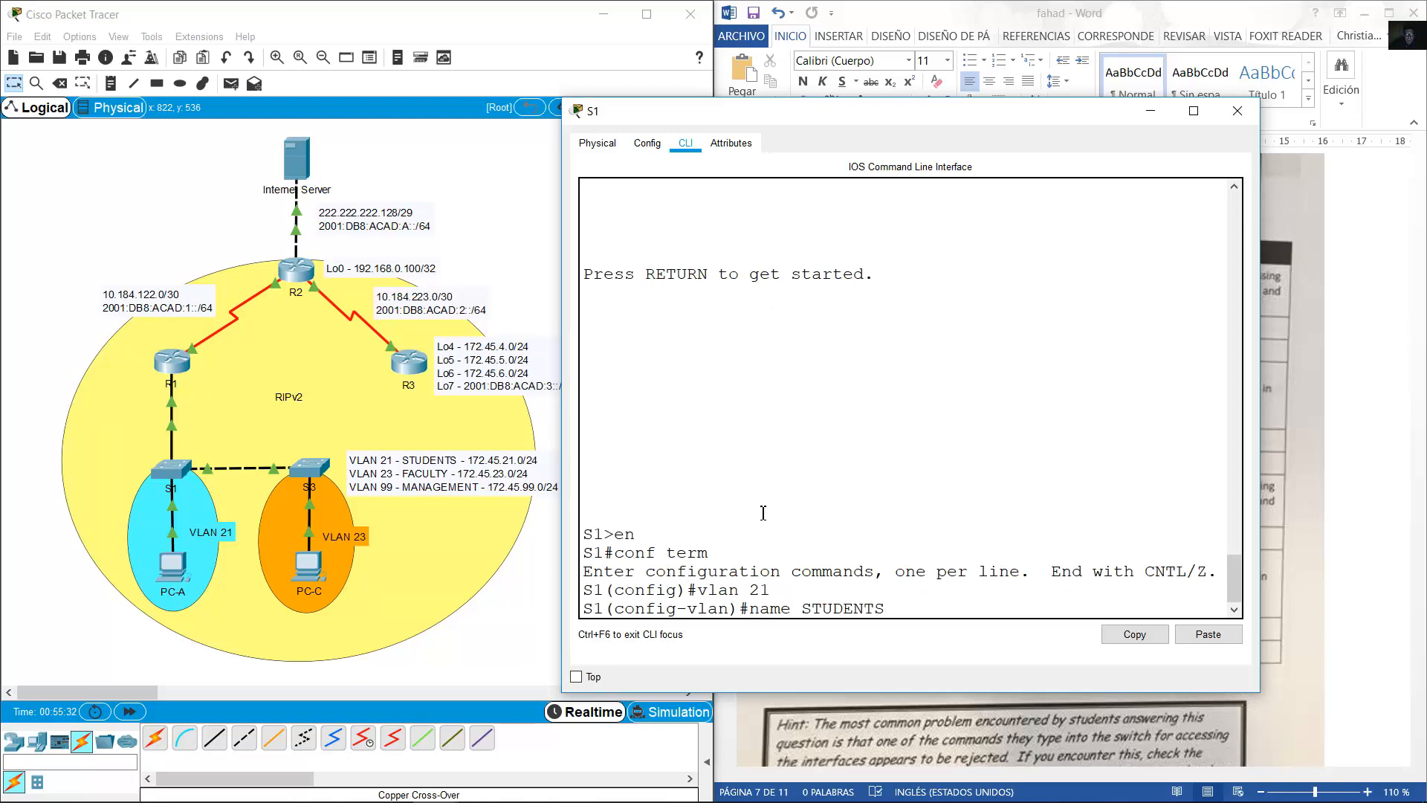
key("Return")
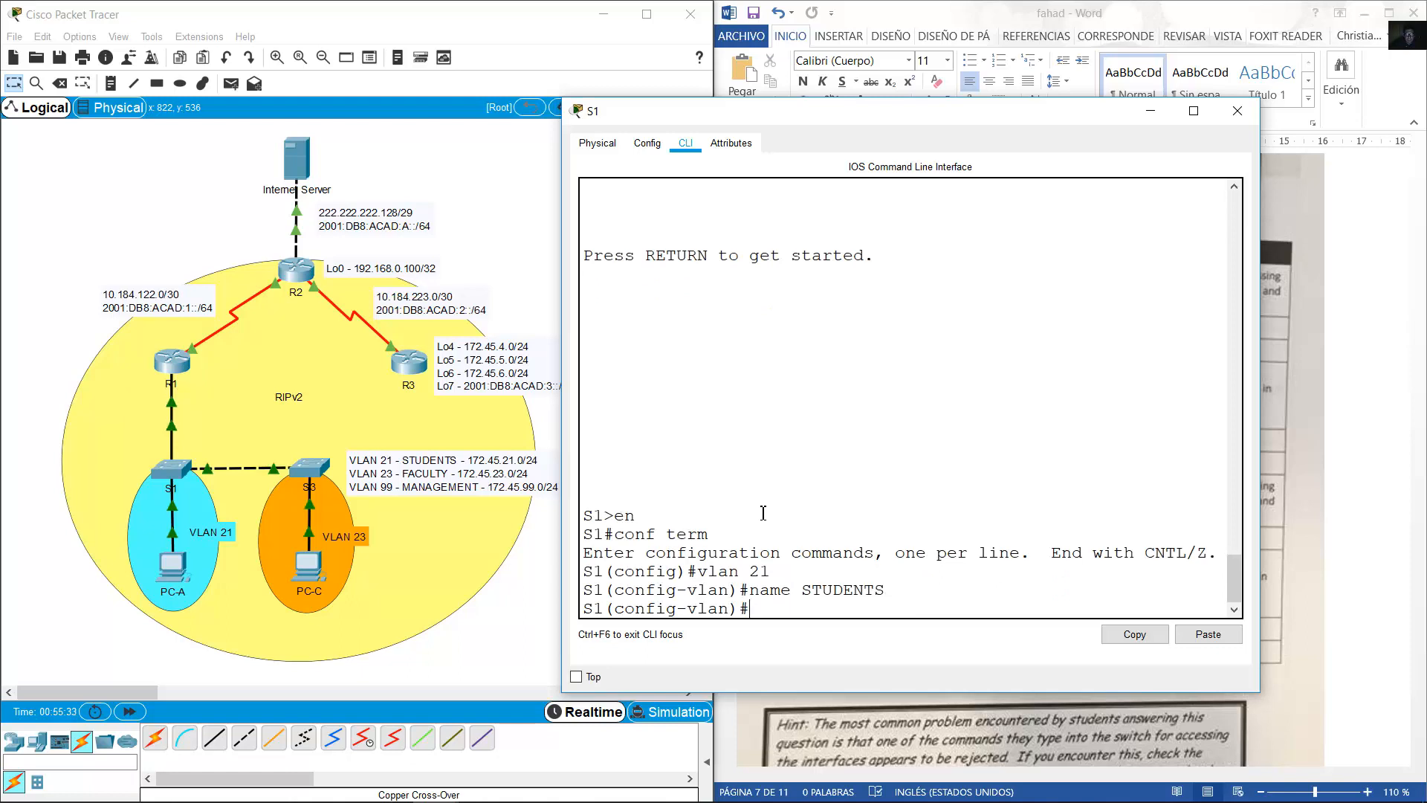
Create VLAN 23 named FACULTY on S1.
type("vlan 21")
key("BackSpace")
type("3")
key("Return")
key("Up")
key("Up")
key("BackSpace")
key("BackSpace")
key("BackSpace")
key("BackSpace")
key("BackSpace")
key("BackSpace")
key("BackSpace")
key("BackSpace")
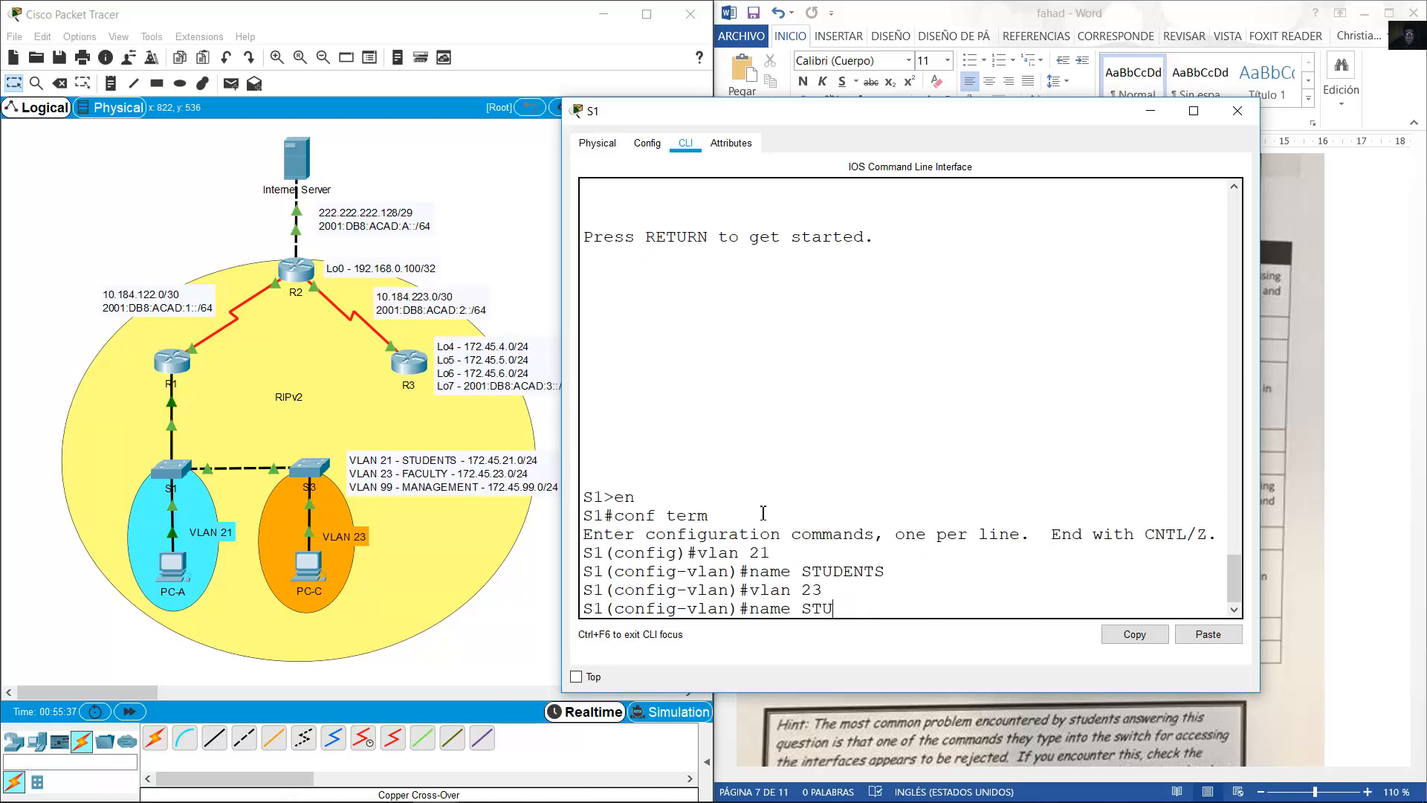
type("FACULTY")
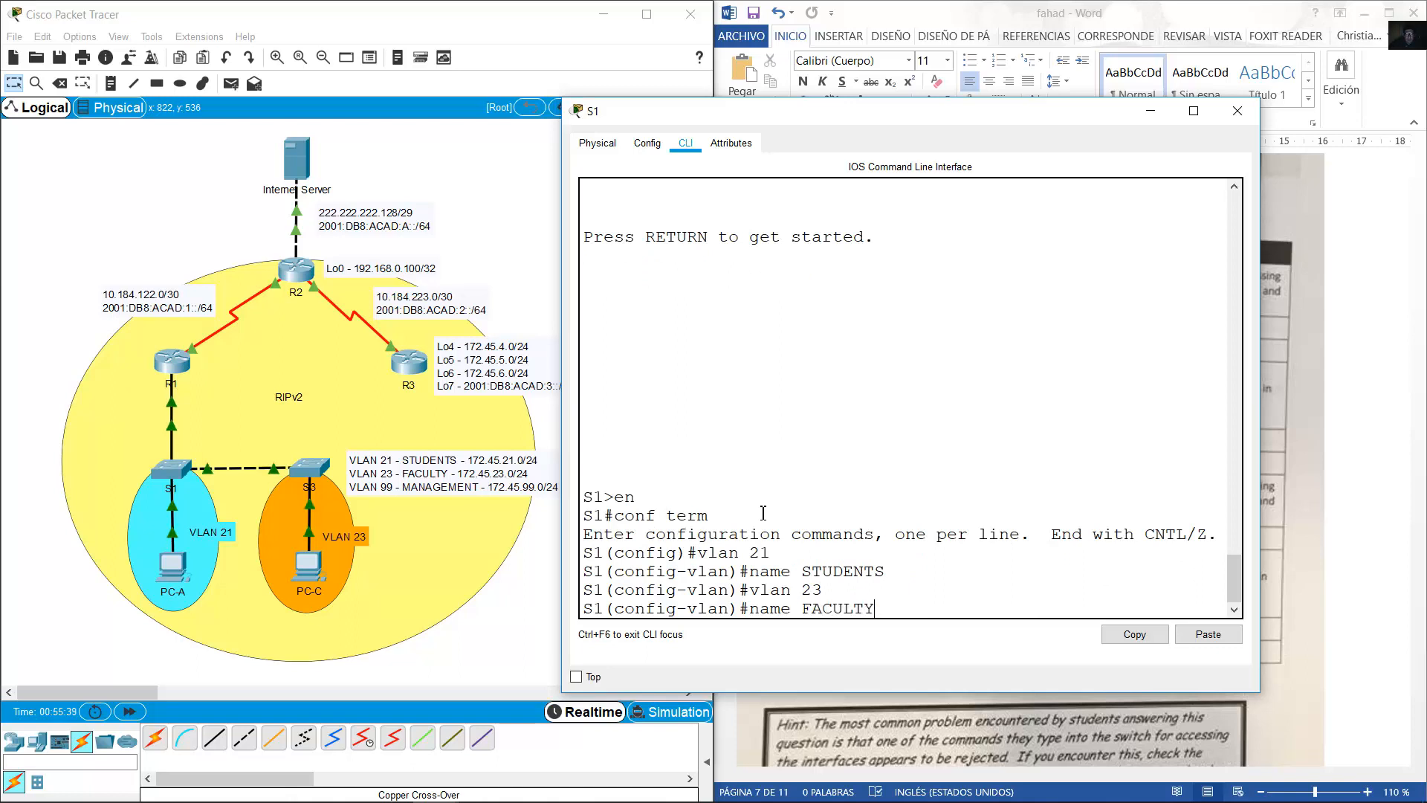
key("Return")
Create VLAN 99 named MANAGEMENT, then minimize the S1 console.
key("Up")
key("Up")
key("BackSpace")
key("BackSpace")
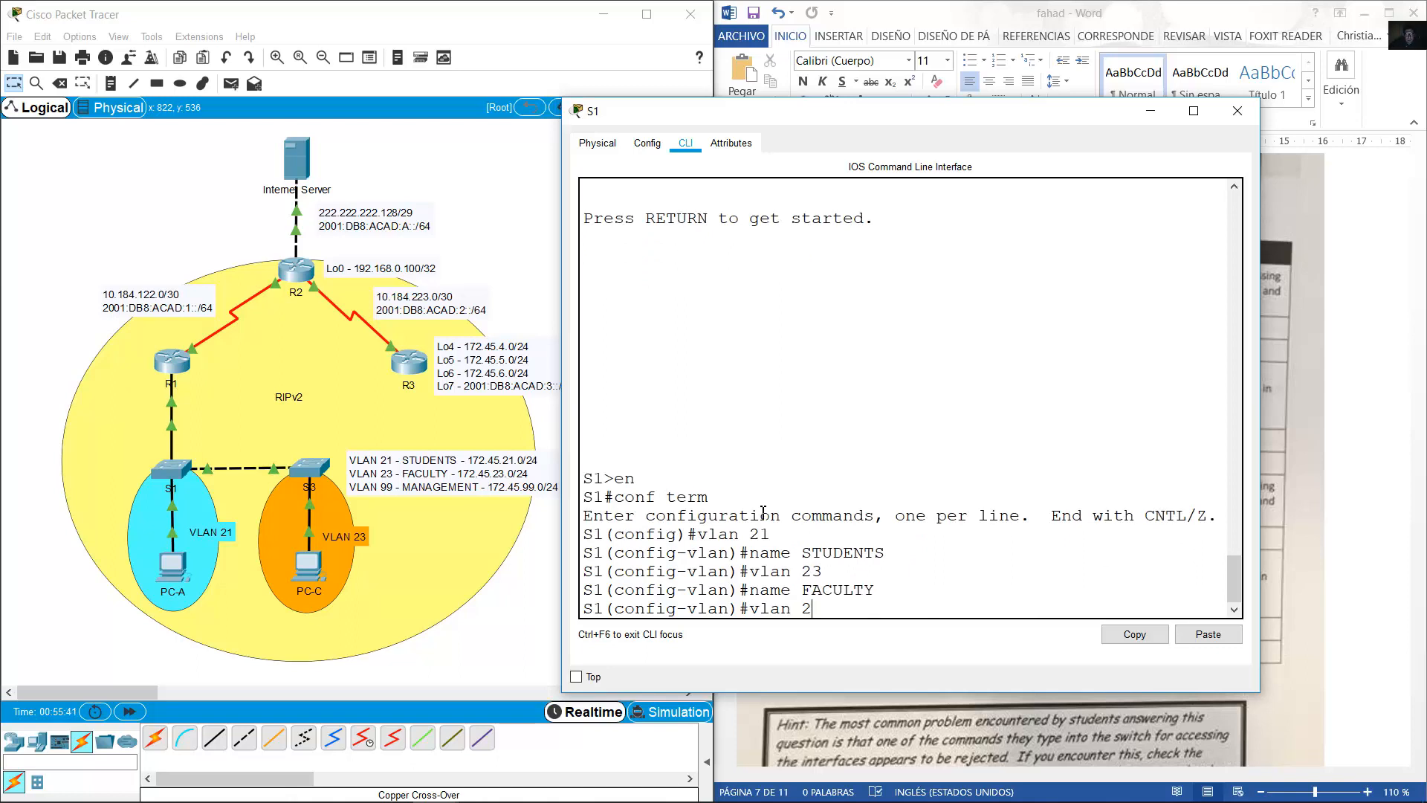
type("99")
key("Return")
key("Return")
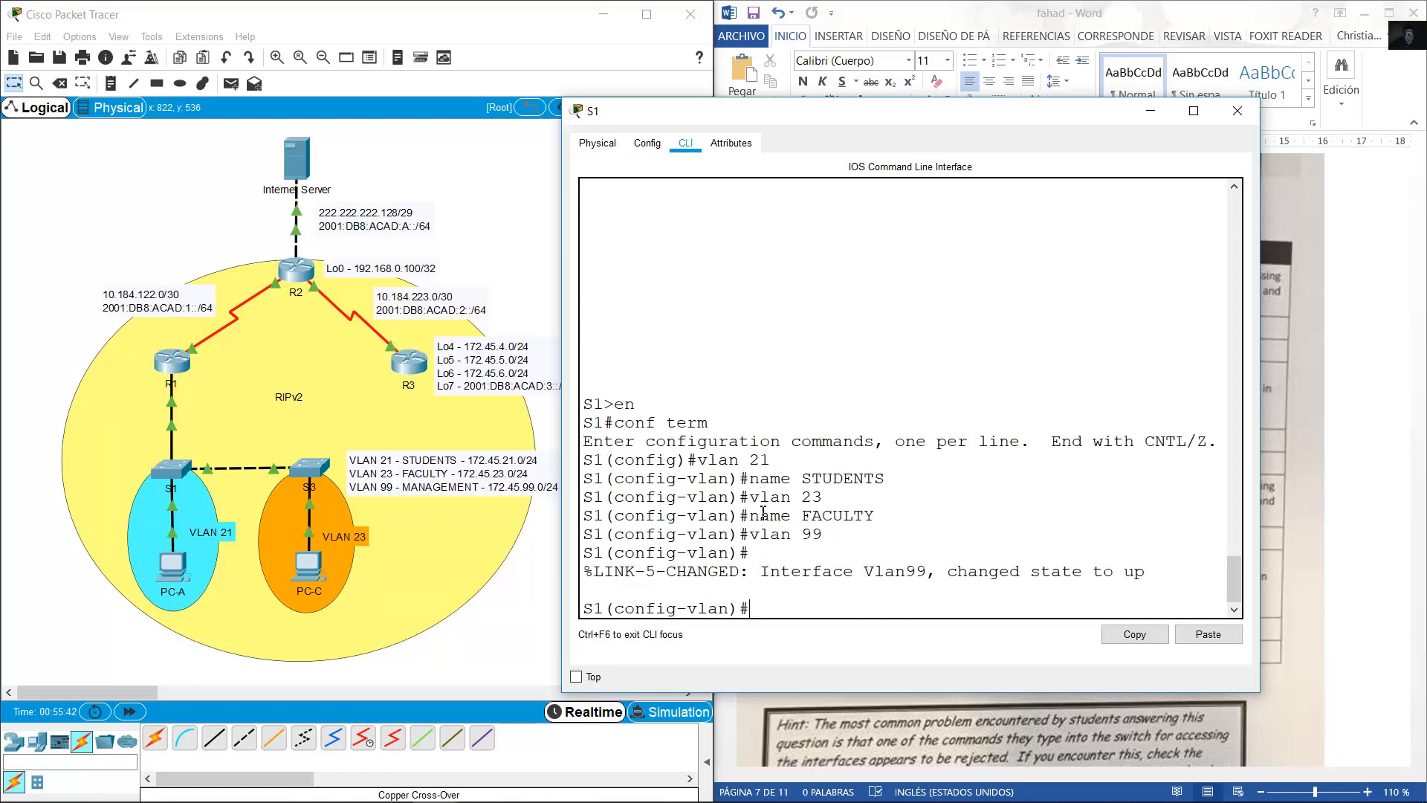
key("Up")
key("Up")
key("BackSpace")
key("BackSpace")
key("BackSpace")
key("BackSpace")
key("BackSpace")
key("BackSpace")
key("BackSpace")
type("MANAGEMENT")
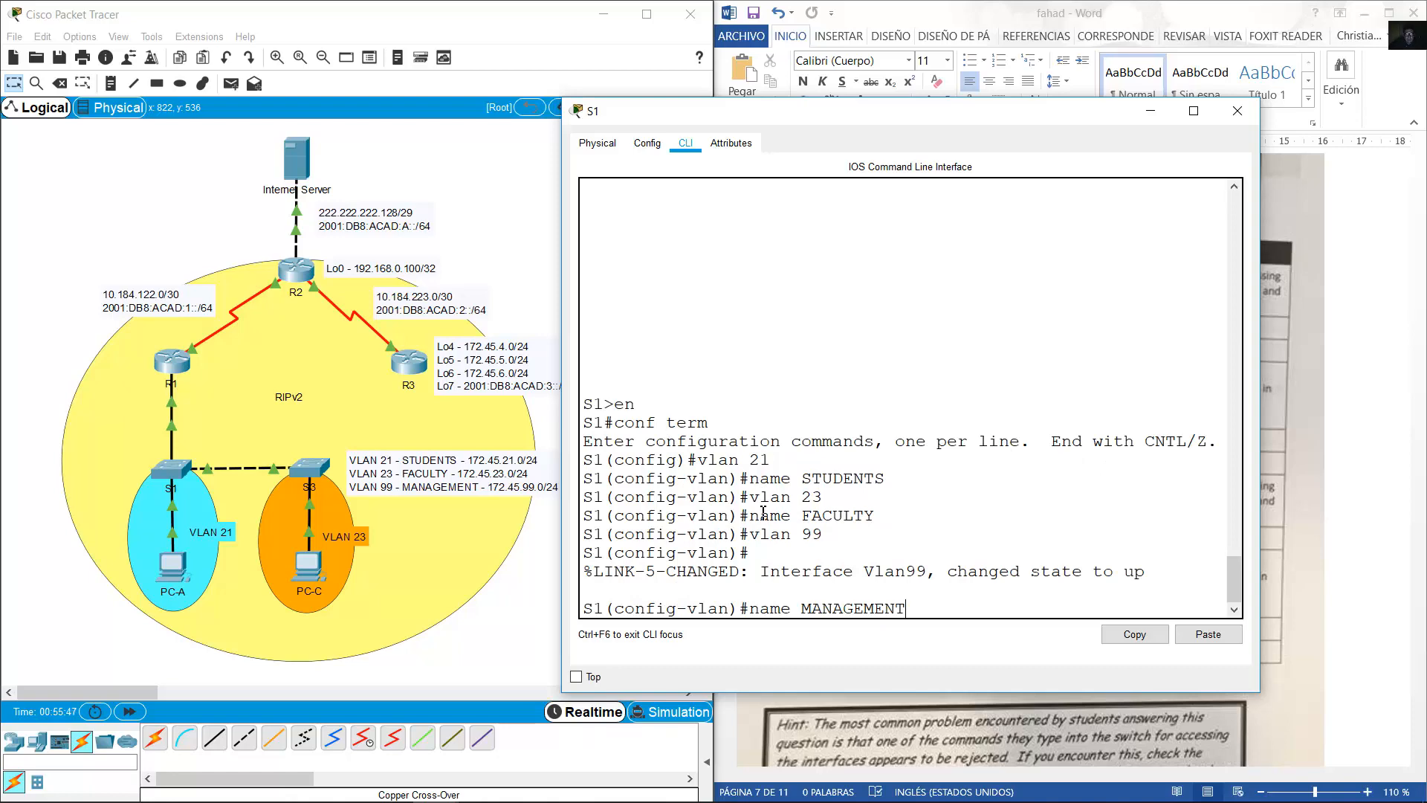
key("Return")
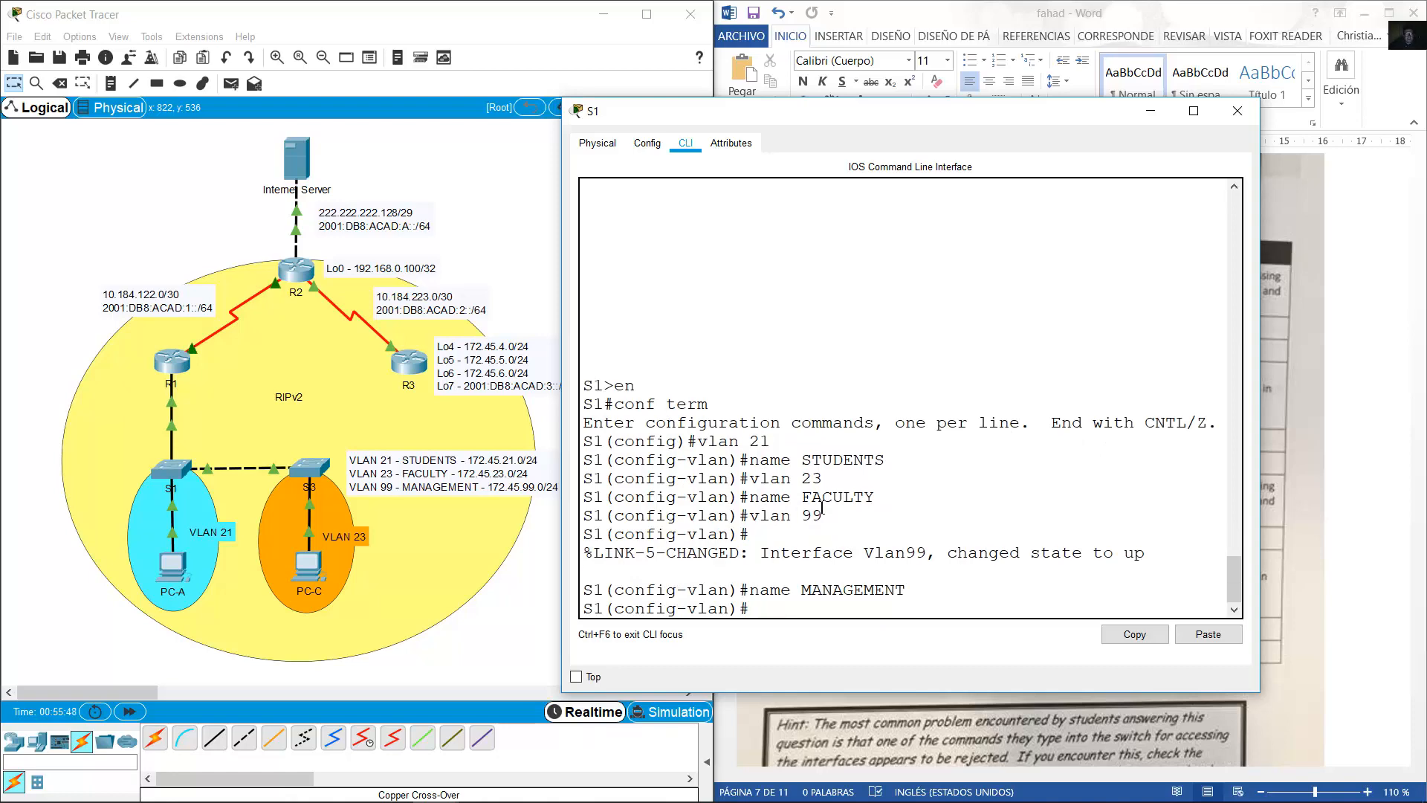
left_click(1144, 113)
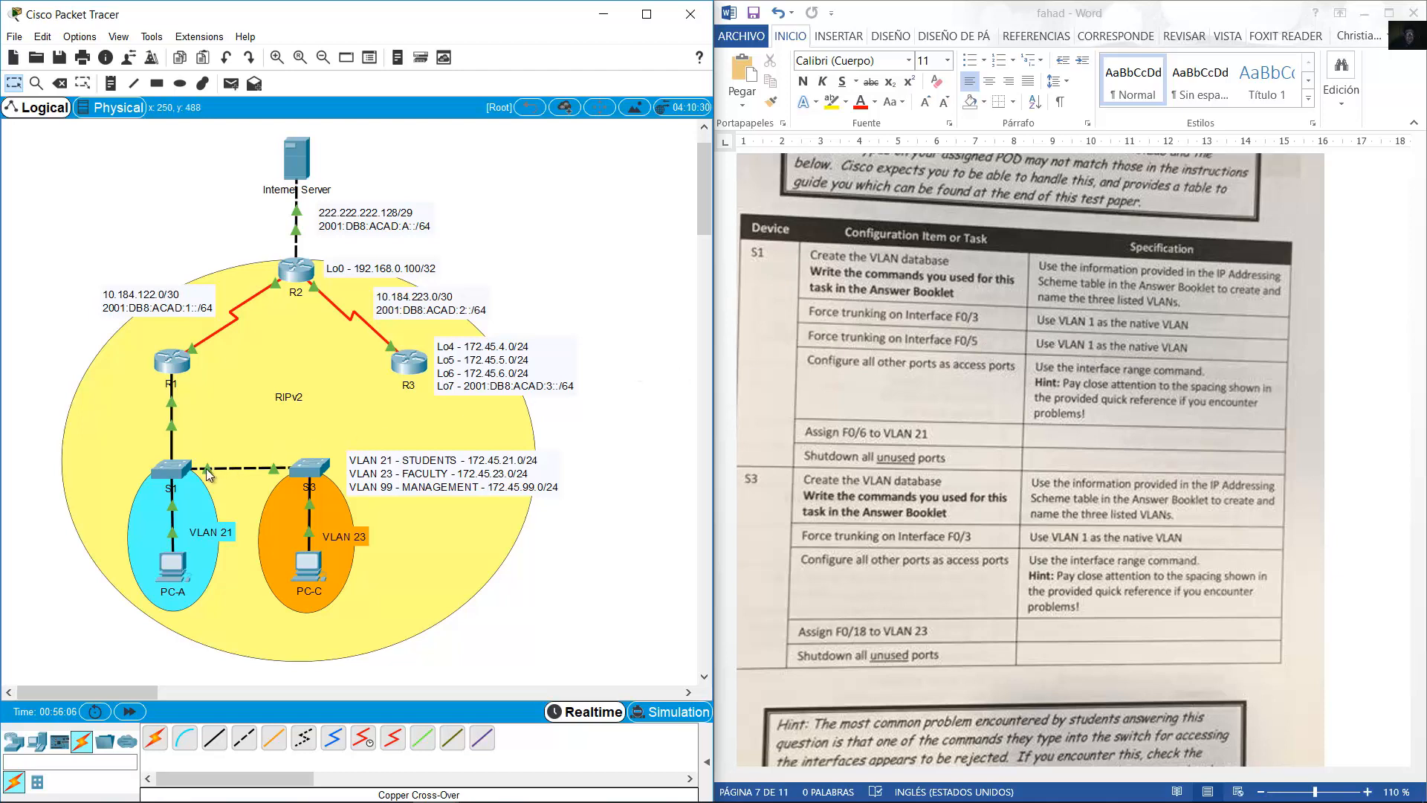
mouse_move(207, 468)
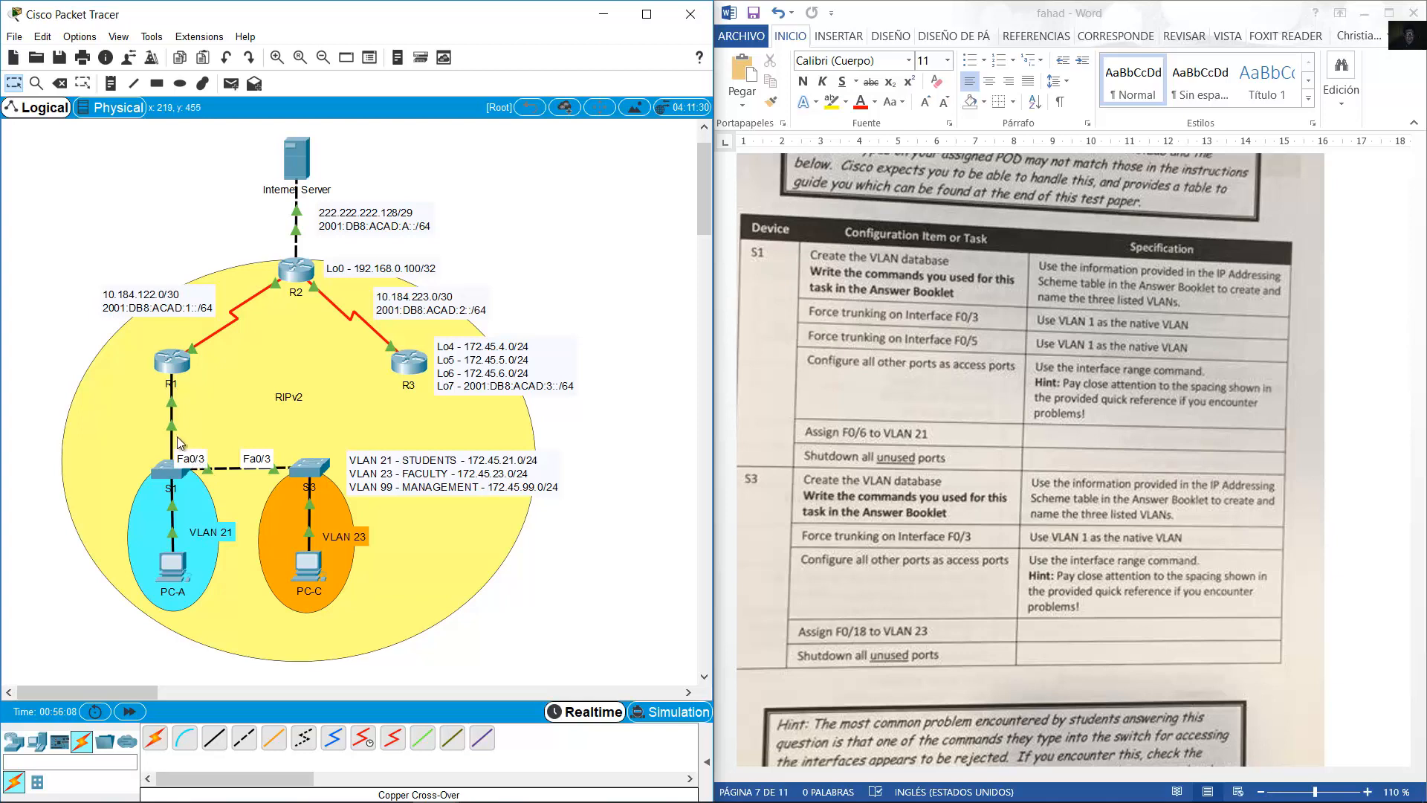
mouse_move(174, 436)
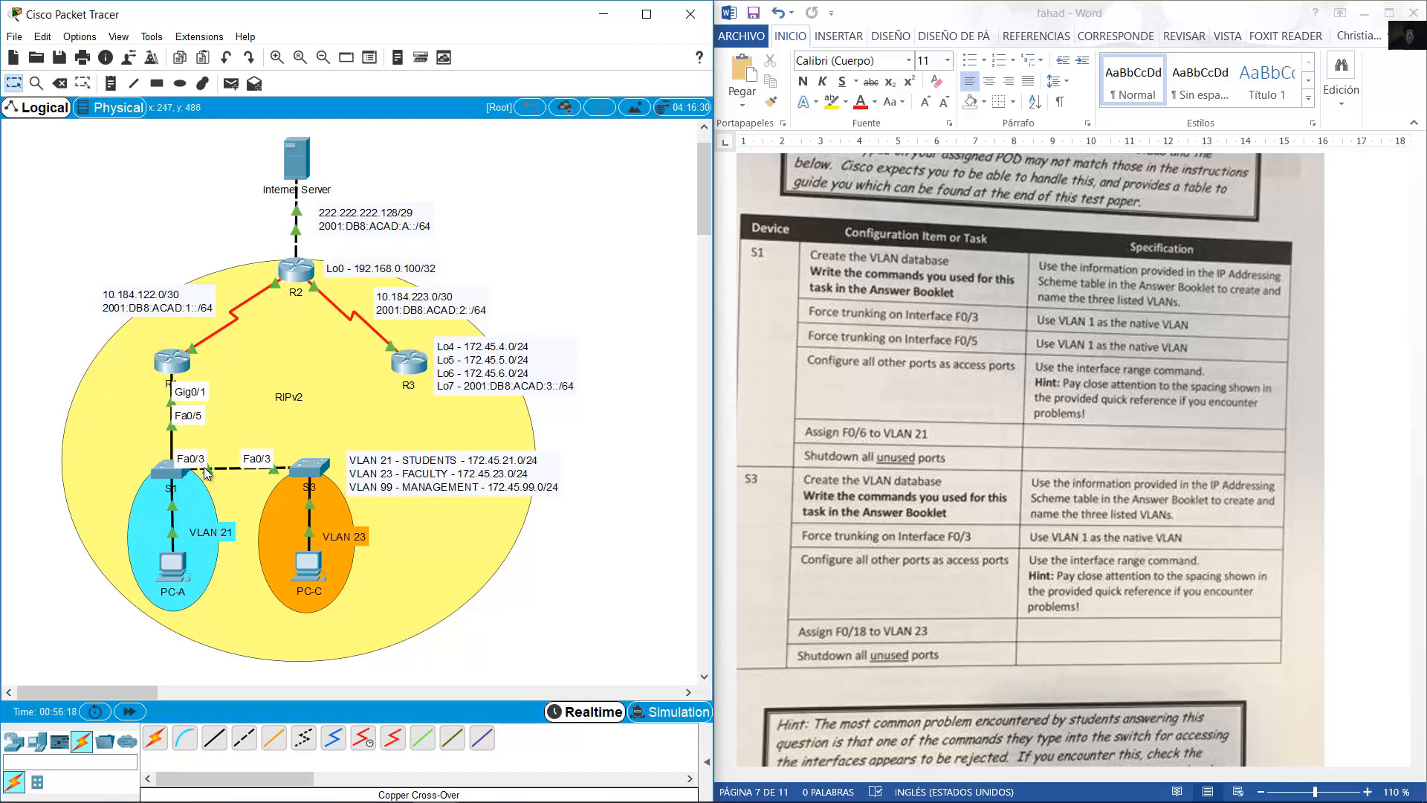
left_click(168, 472)
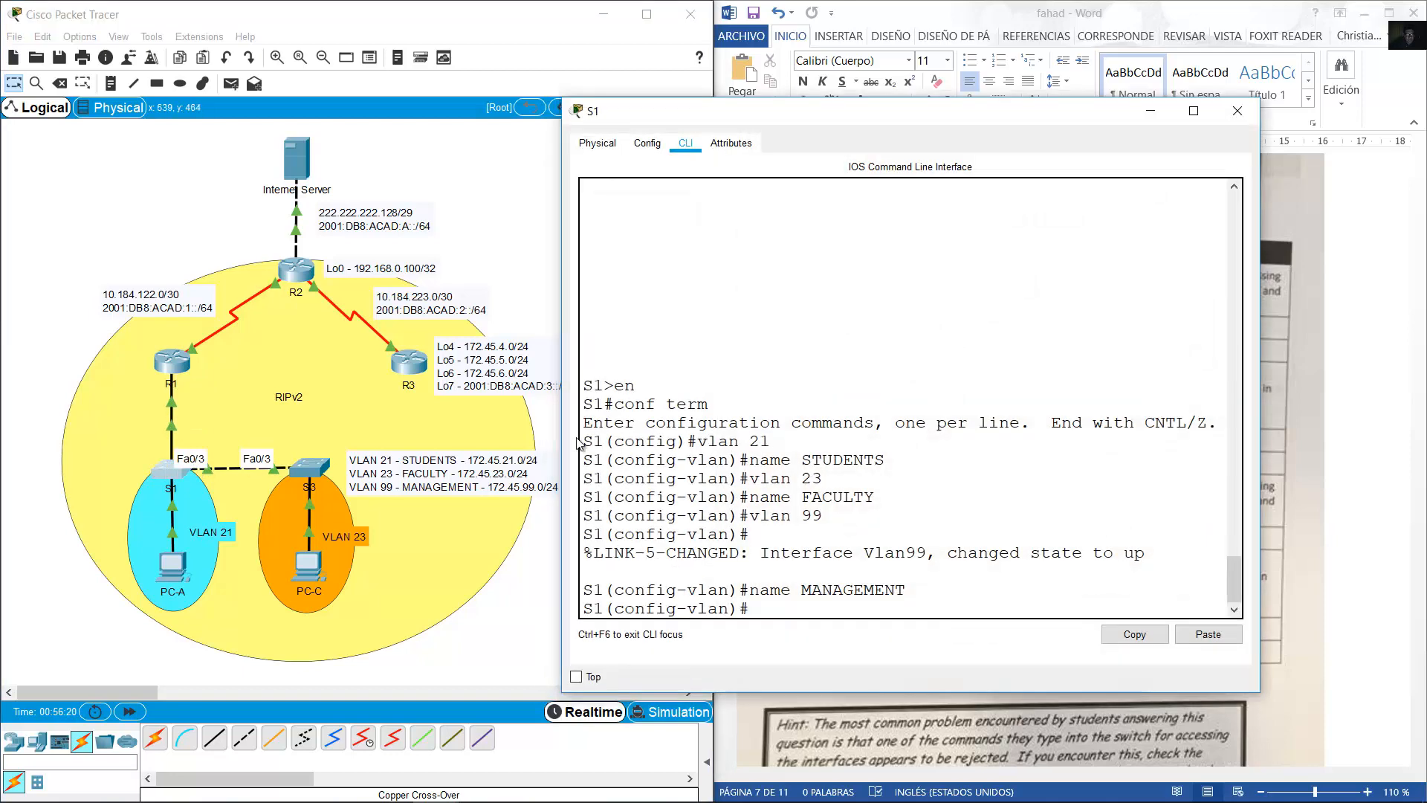
Select ports F0/3 and F0/5 together on S1 and set them to trunk mode.
type("int")
key("BackSpace")
key("BackSpace")
key("BackSpace")
key("BackSpace")
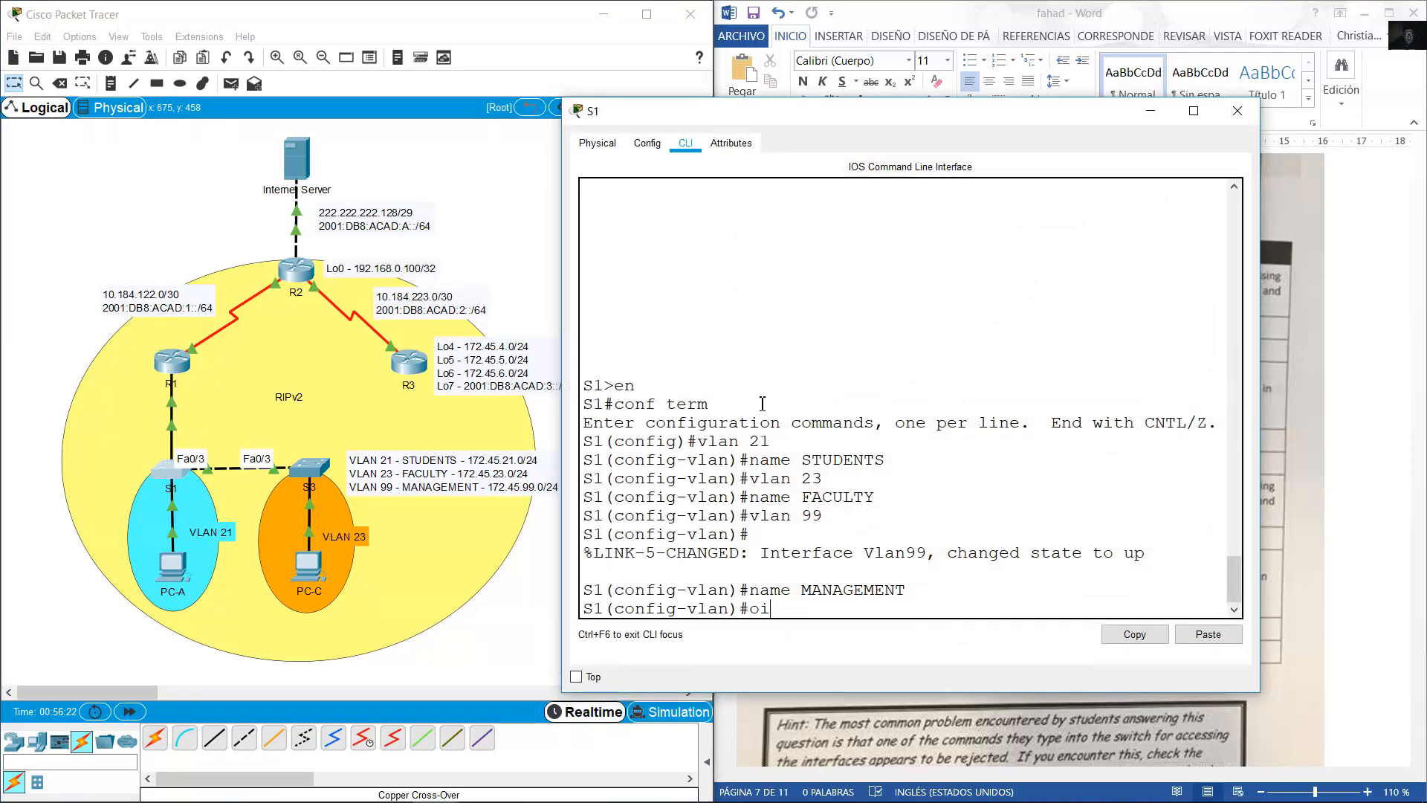
type("int range f0/3,f0/")
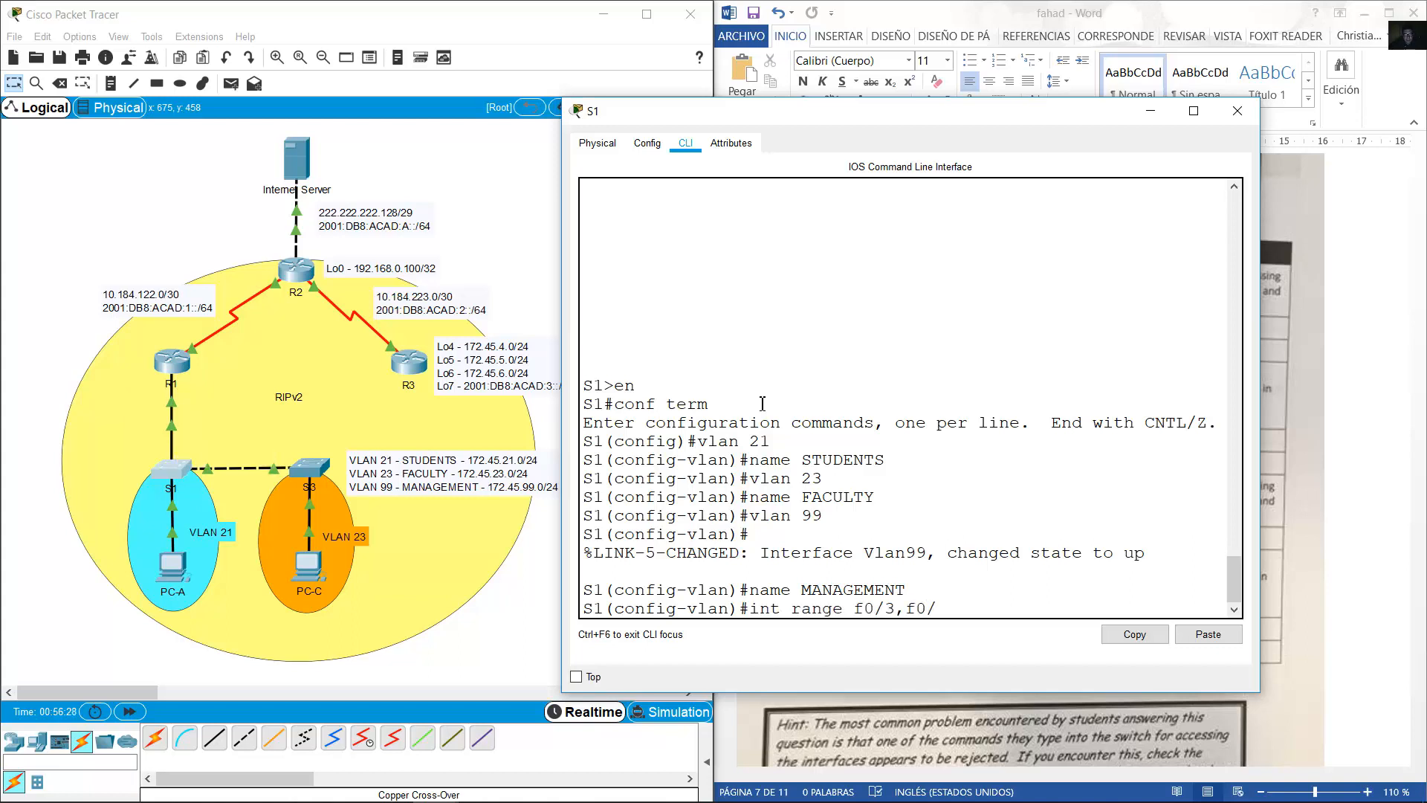
type("5")
key("Return")
type("sw")
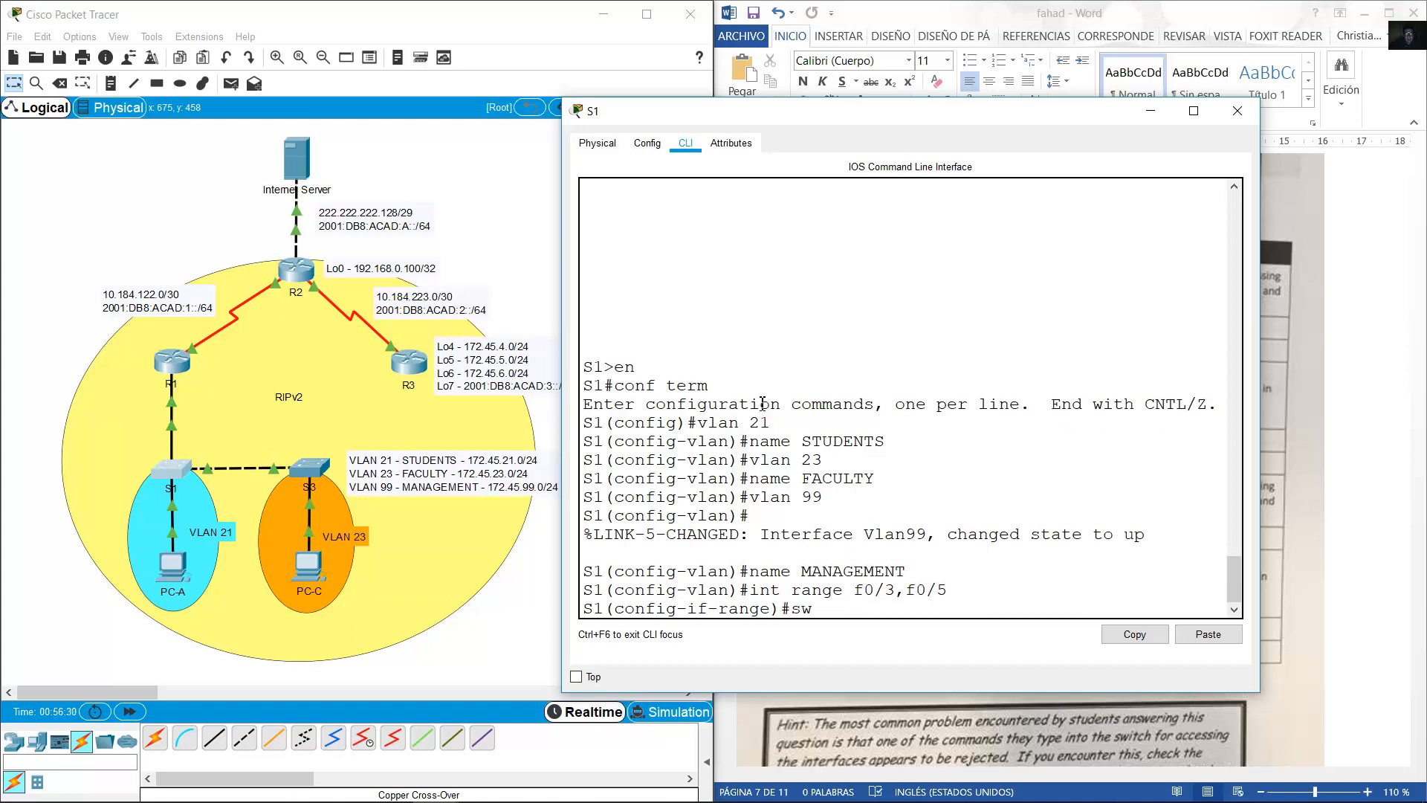
type("itchport mode trunk")
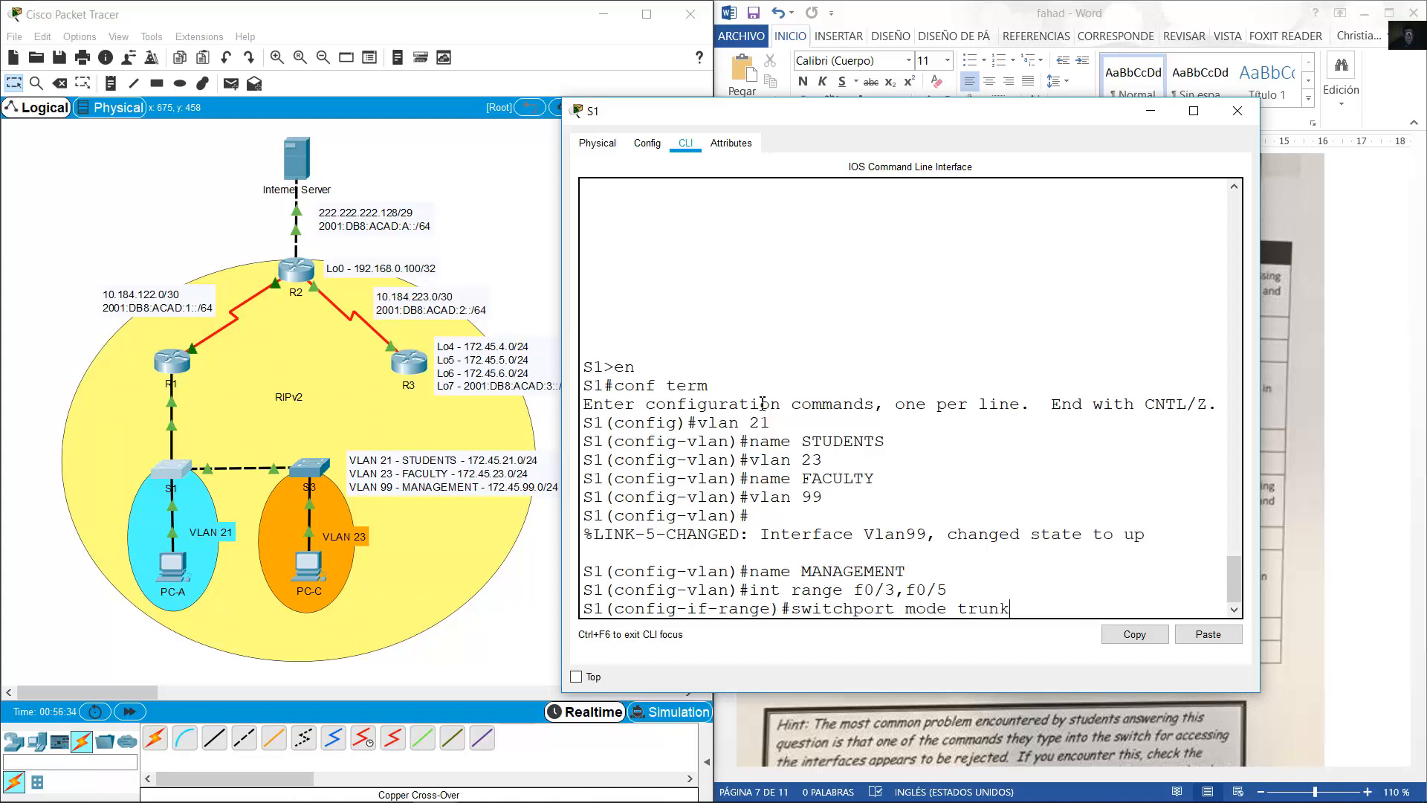
key("Return")
key("Return")
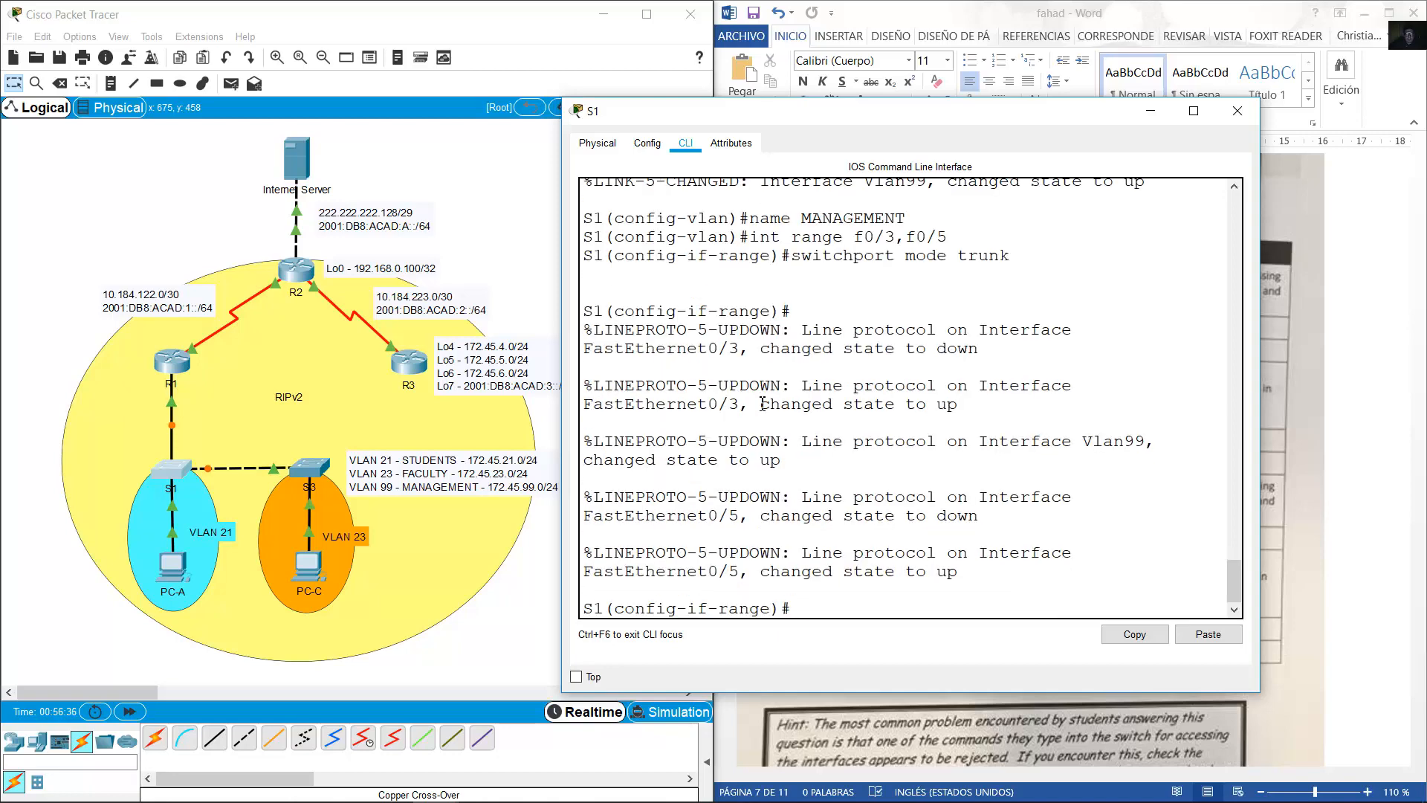
Apply 'switchport trunk native vlan 1' to the F0/3,F0/5 trunk ports.
left_click_drag(749, 236, 1014, 260)
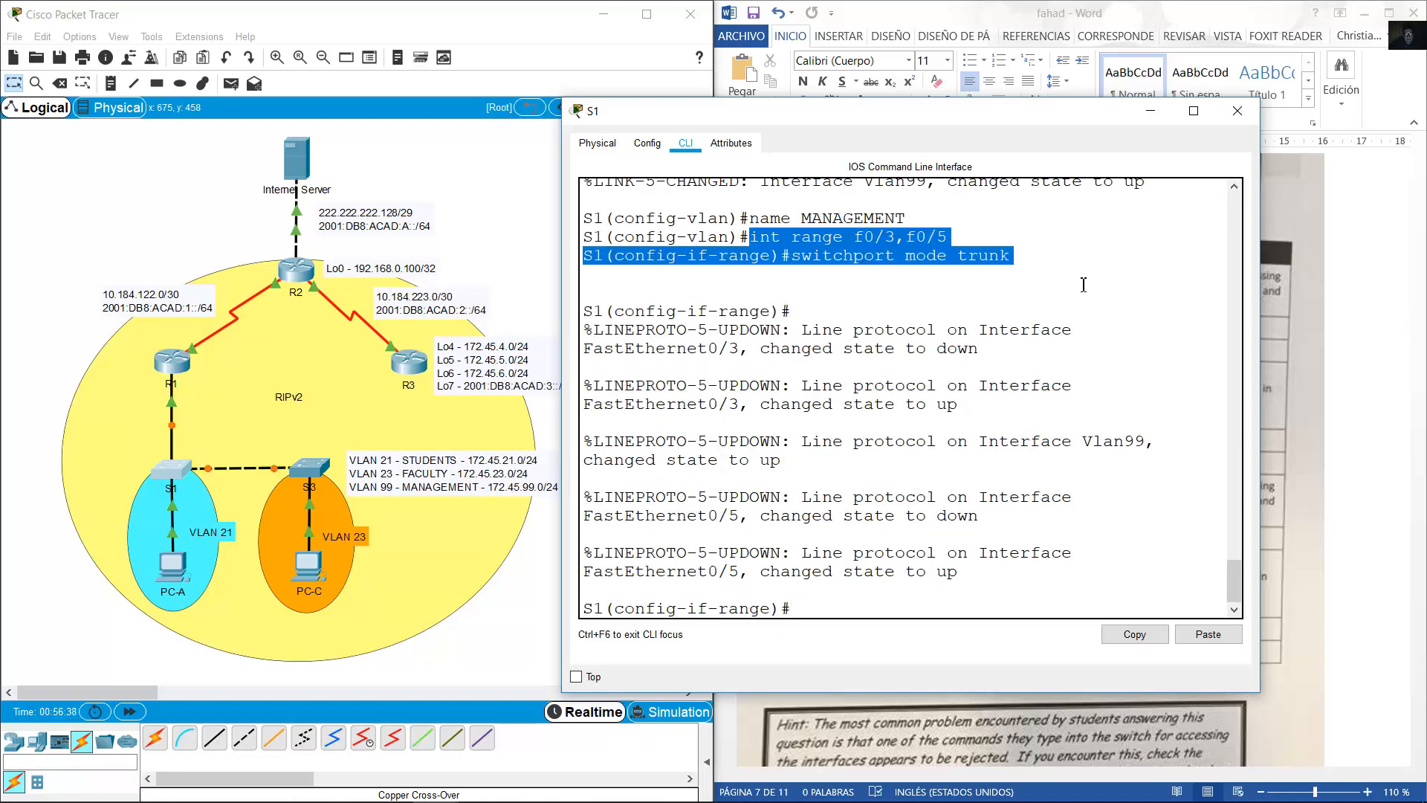
left_click(981, 592)
key("Up")
key("Left")
key("Left")
key("Left")
key("Left")
key("Left")
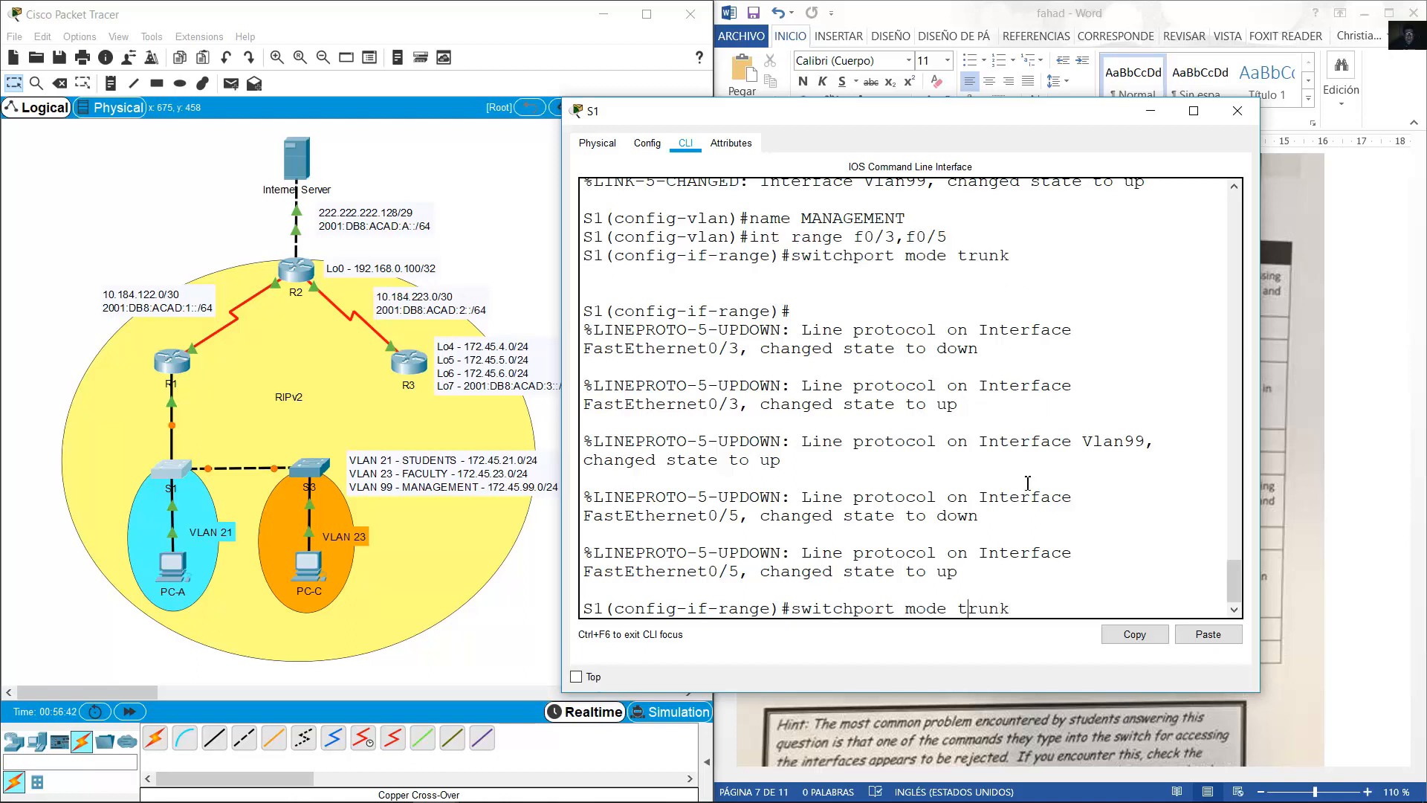
key("BackSpace")
key("BackSpace")
key("BackSpace")
key("BackSpace")
key("BackSpace")
type("native vlan 1")
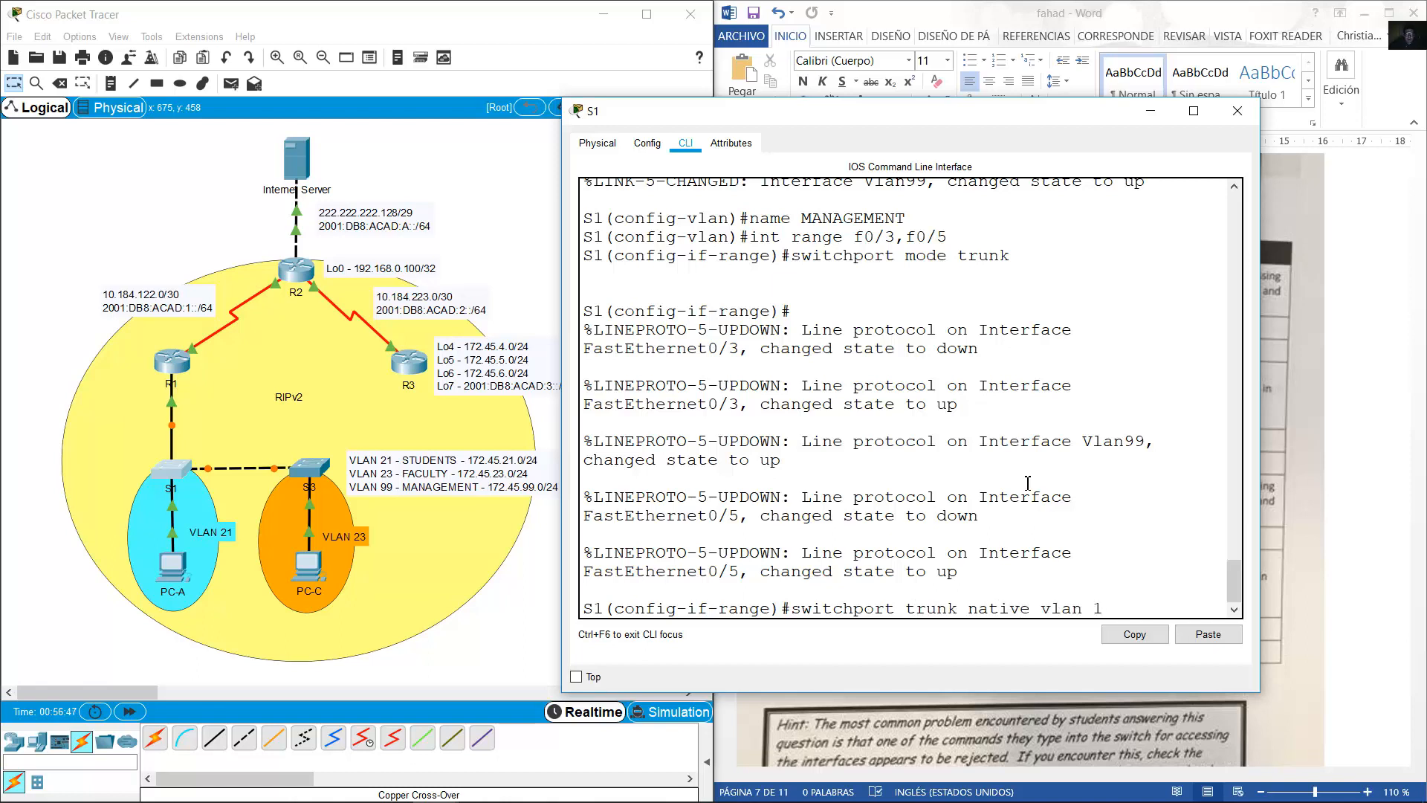
key("Return")
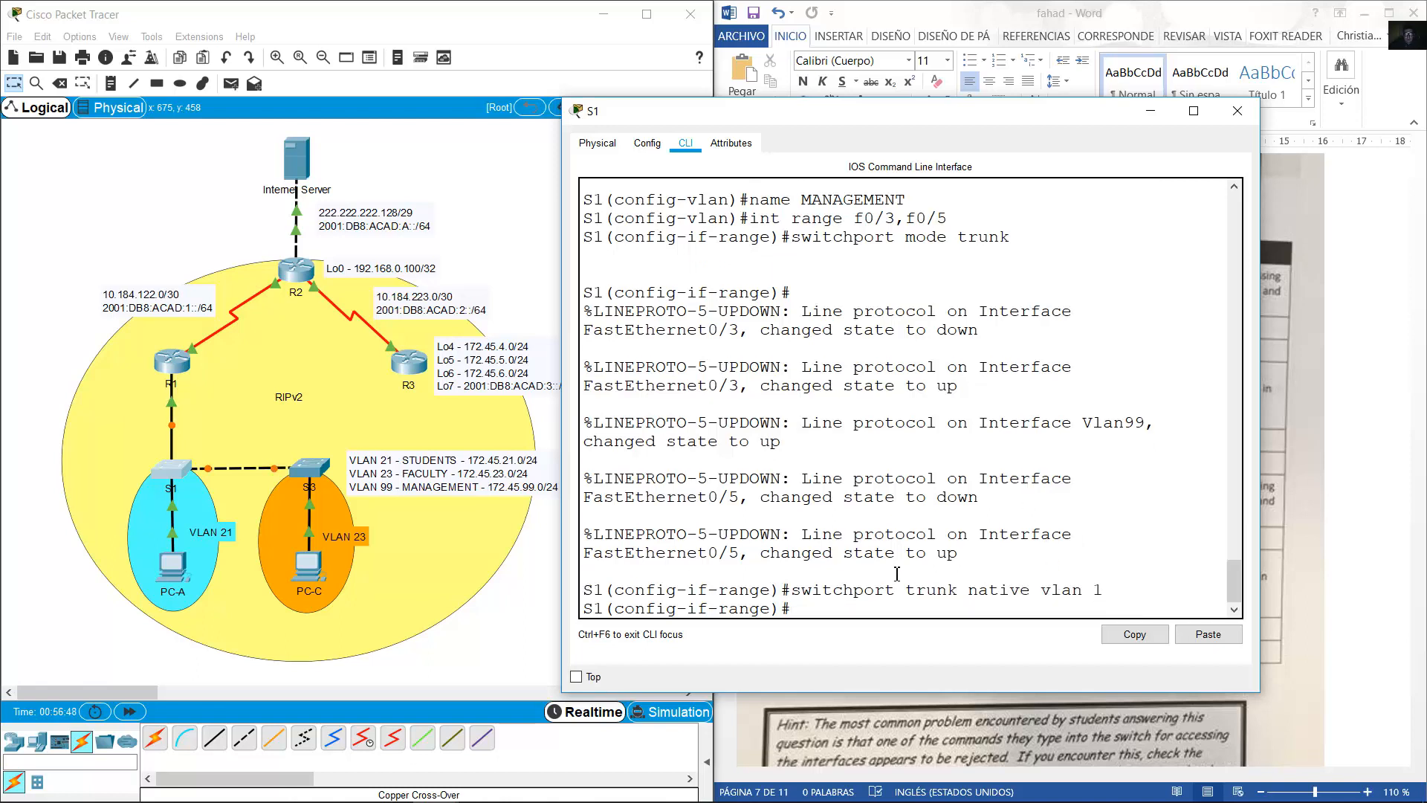
Highlight the native VLAN command in the CLI and bring Word's task table into view.
left_click_drag(792, 592, 1114, 585)
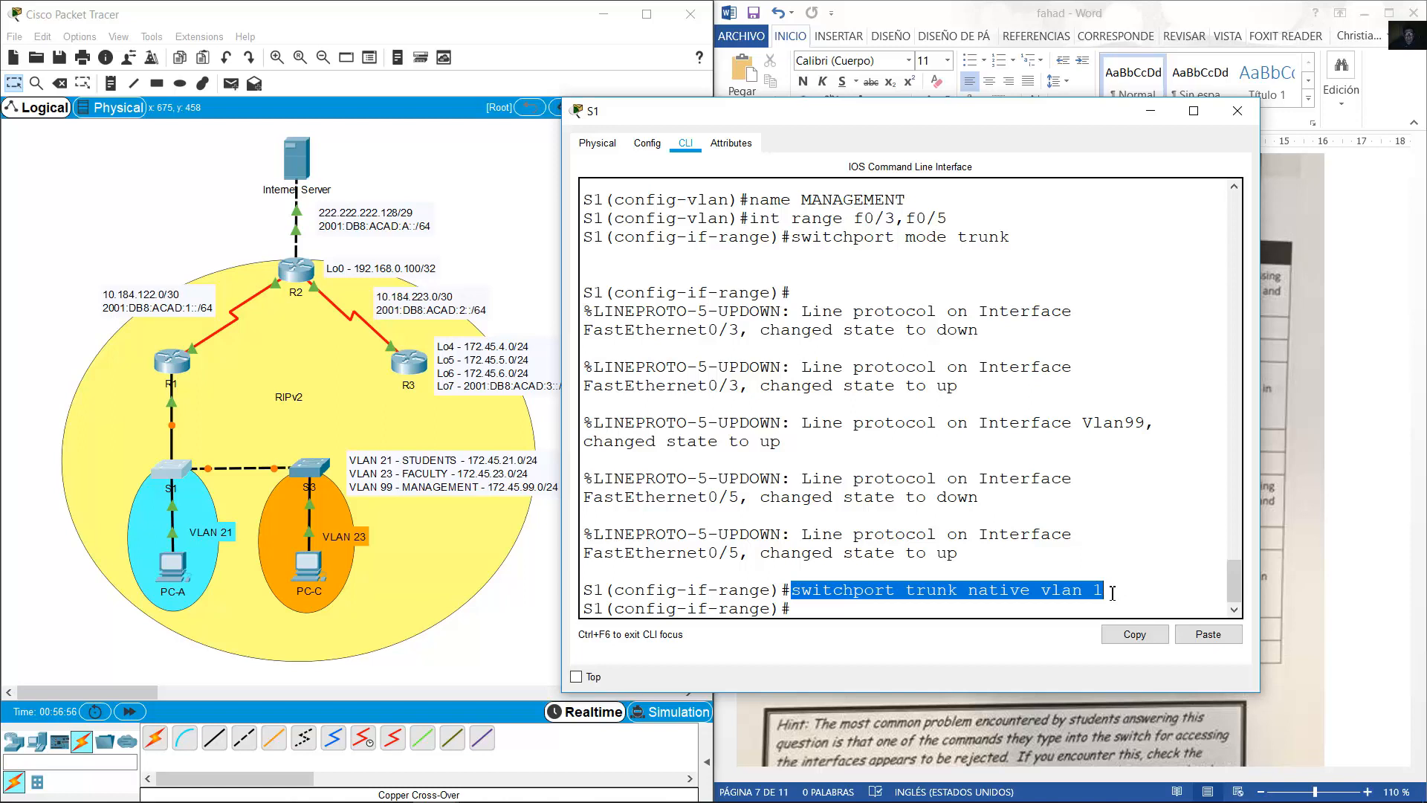
left_click(1043, 608)
left_click_drag(1105, 587, 790, 599)
left_click(1149, 113)
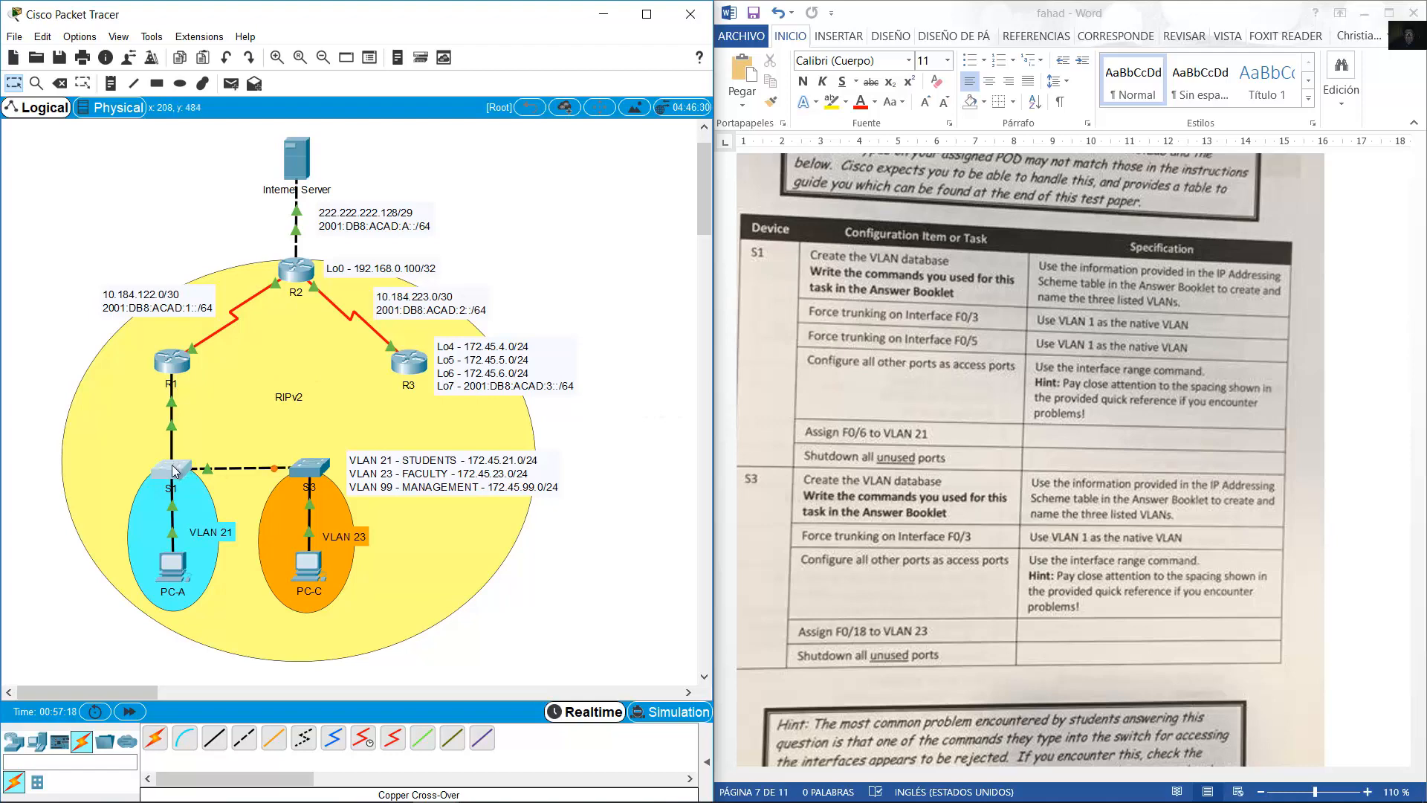
Return to S1's CLI and exit to global configuration mode.
key("alt+Tab")
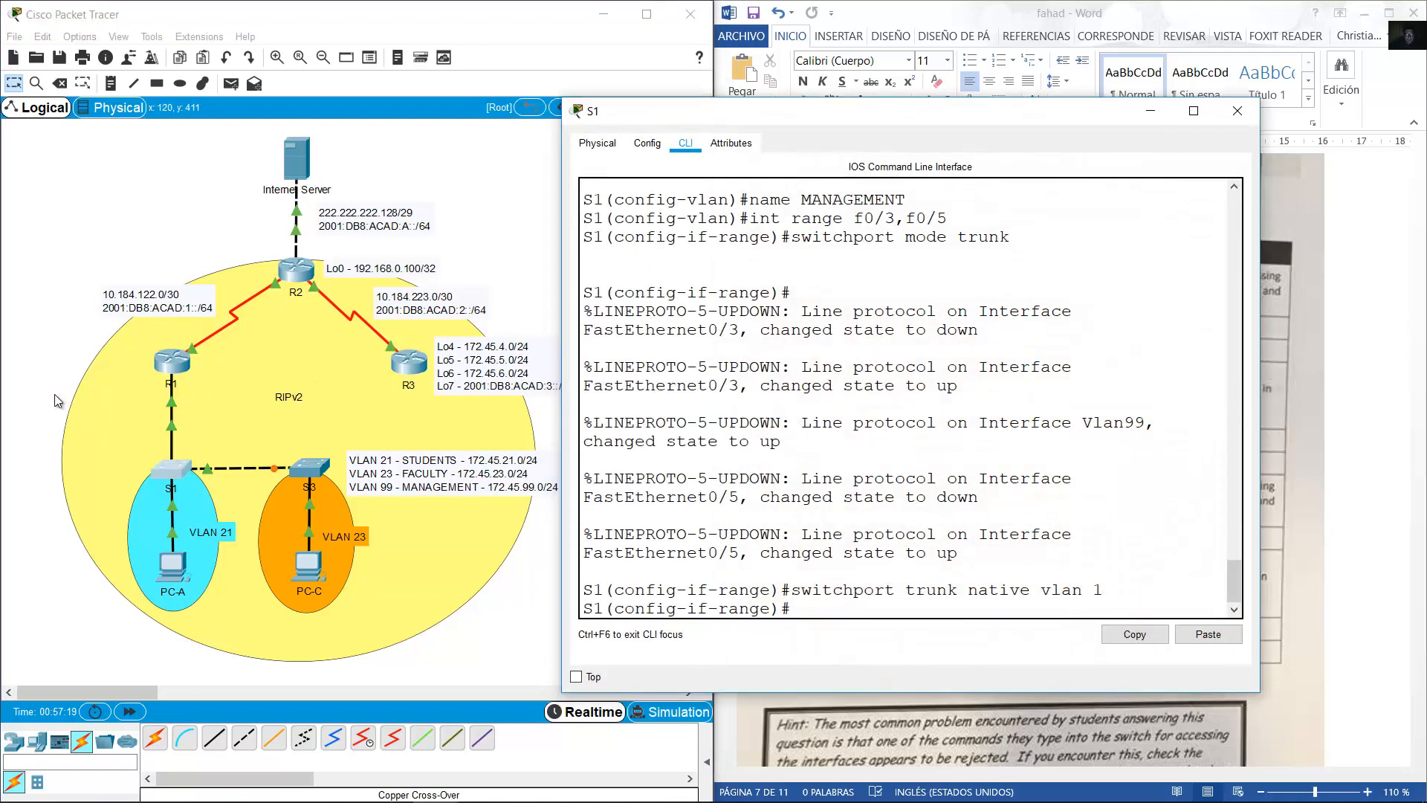
left_click(124, 406)
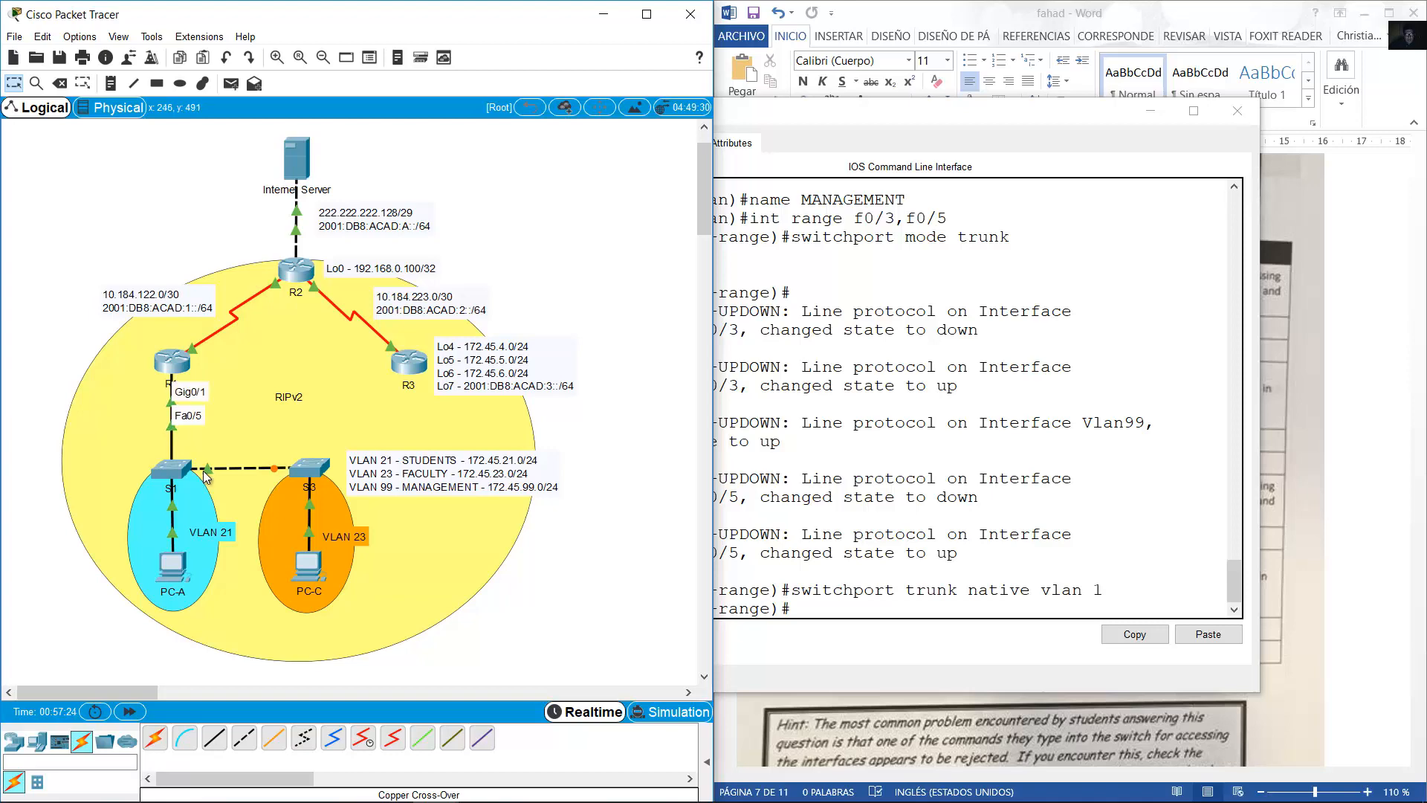
left_click(1018, 536)
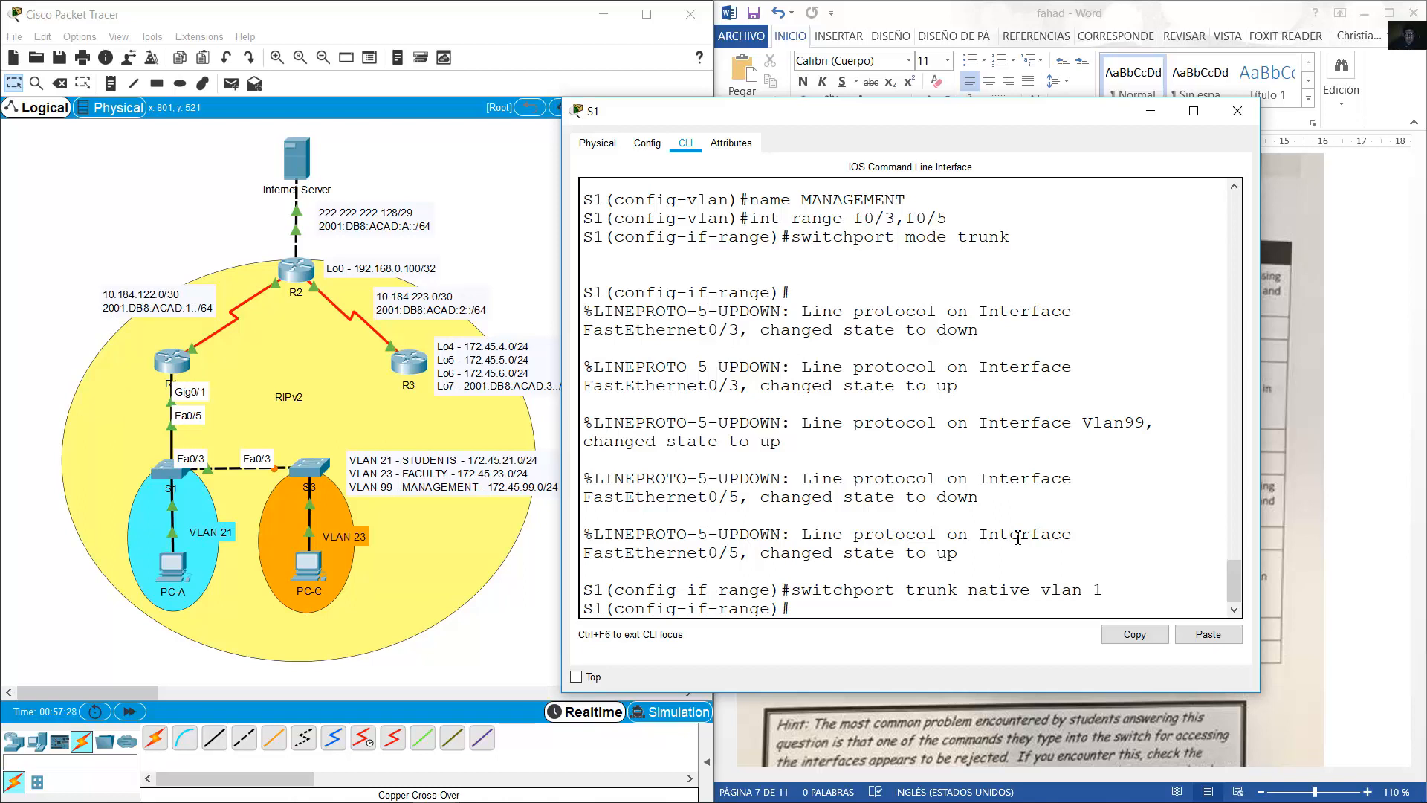
type("exit")
key("Return")
Select the interface range f0/1-2, f0/4, f0/6-24, g0/1-2 on S1.
type("int range")
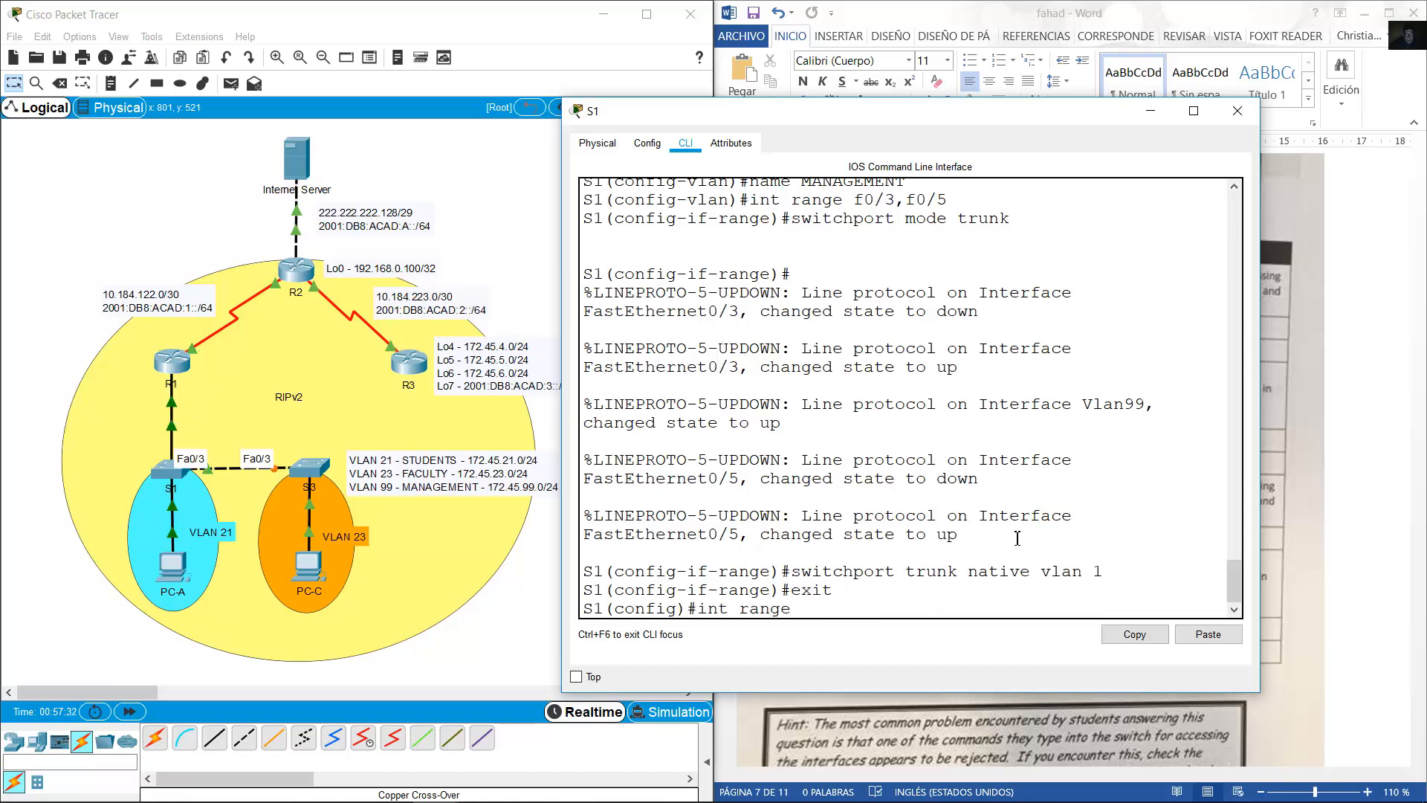
type(" f0/1-")
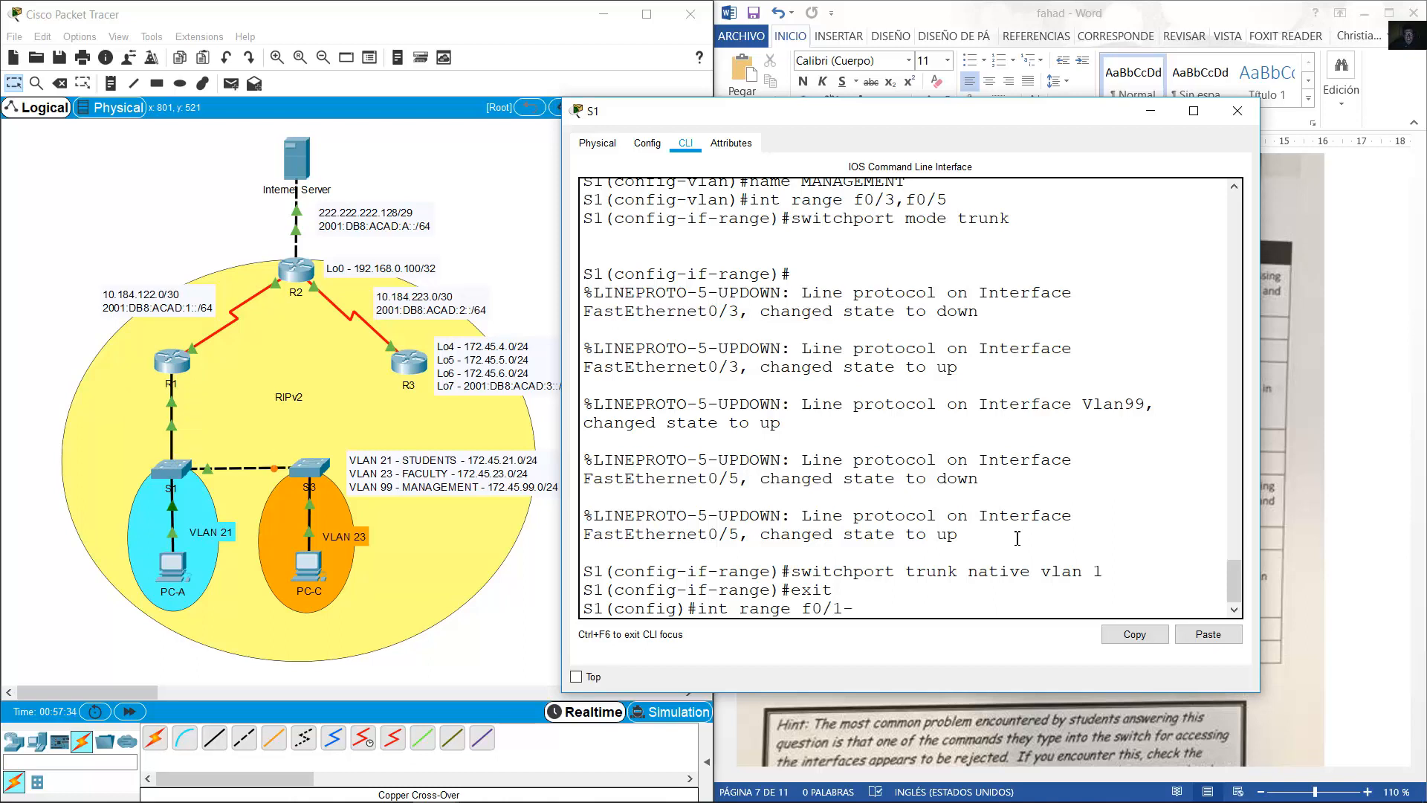
type("2,")
type("f0")
type("/4,")
type("F0&")
type("/")
type("6-24")
type(", g0")
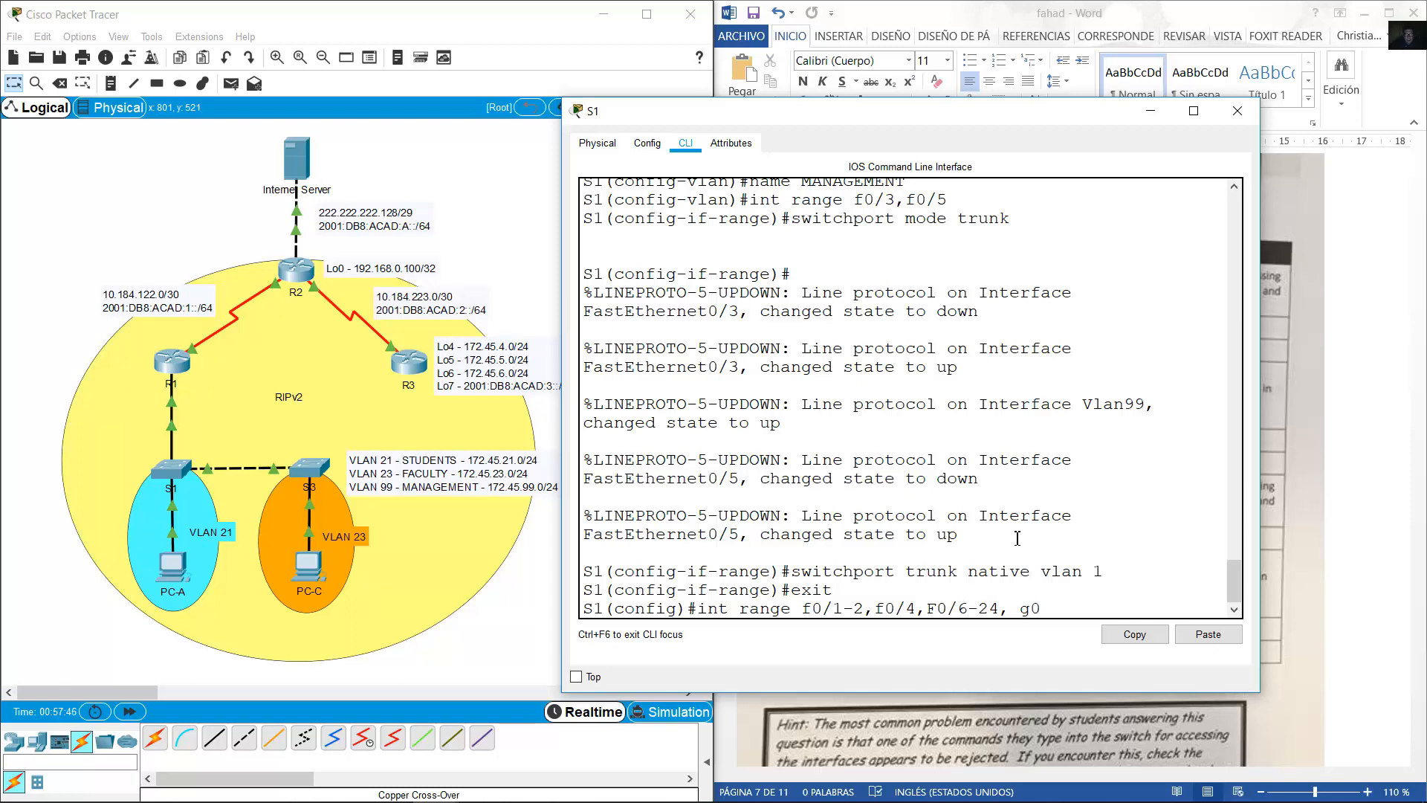
type("1/")
key("BackSpace")
key("BackSpace")
type("/1-")
key("Left")
key("Left")
key("Left")
key("BackSpace")
key("BackSpace")
type("f")
key("Left")
key("Left")
key("Left")
key("Left")
key("Left")
key("Left")
key("Left")
key("Left")
key("Left")
key("Left")
key("Left")
key("Left")
key("Left")
key("Left")
key("Left")
key("Left")
key("Return")
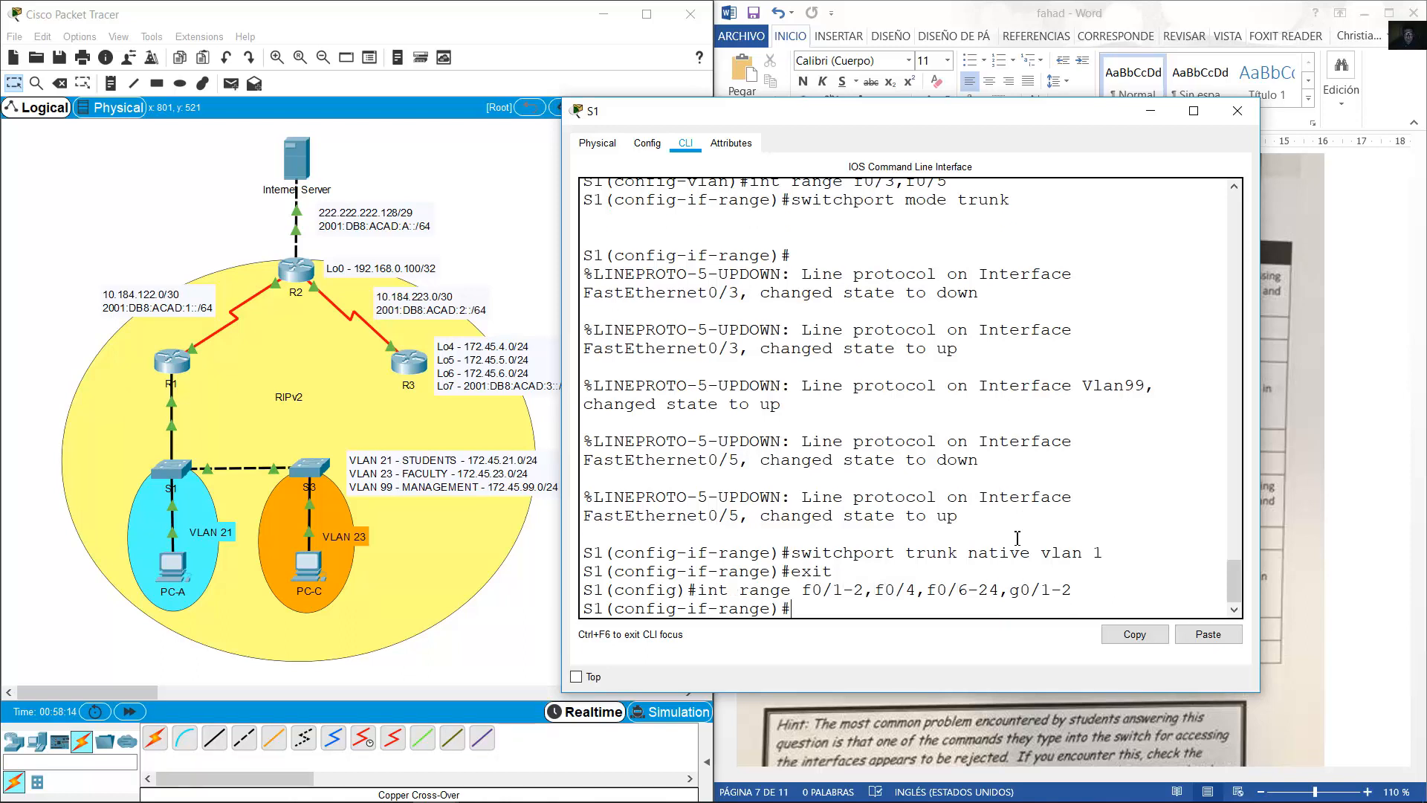
Set the selected ports to 'switchport mode access'.
type("sw")
key("Up")
key("Up")
key("Up")
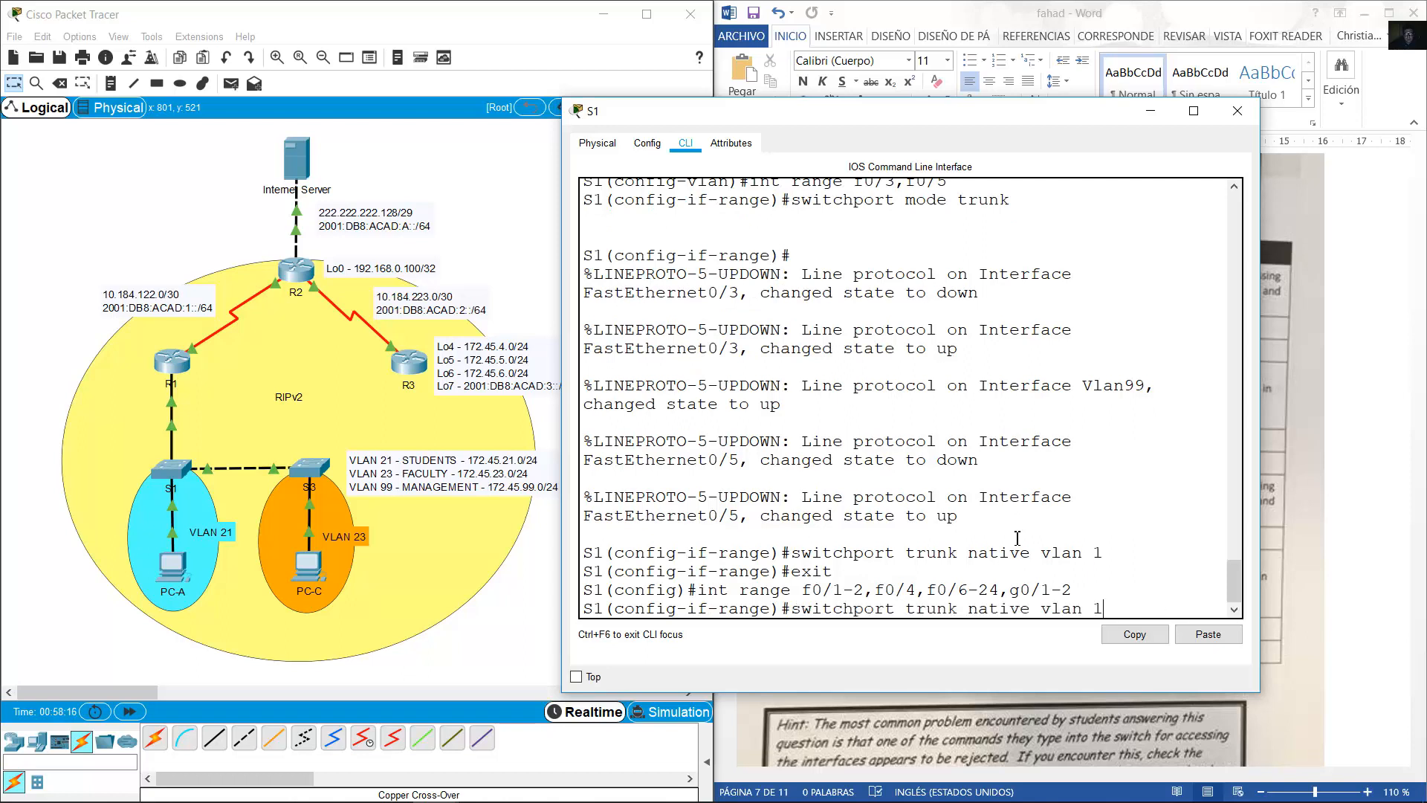
key("BackSpace")
key("BackSpace")
key("BackSpace")
key("BackSpace")
key("BackSpace")
type("access")
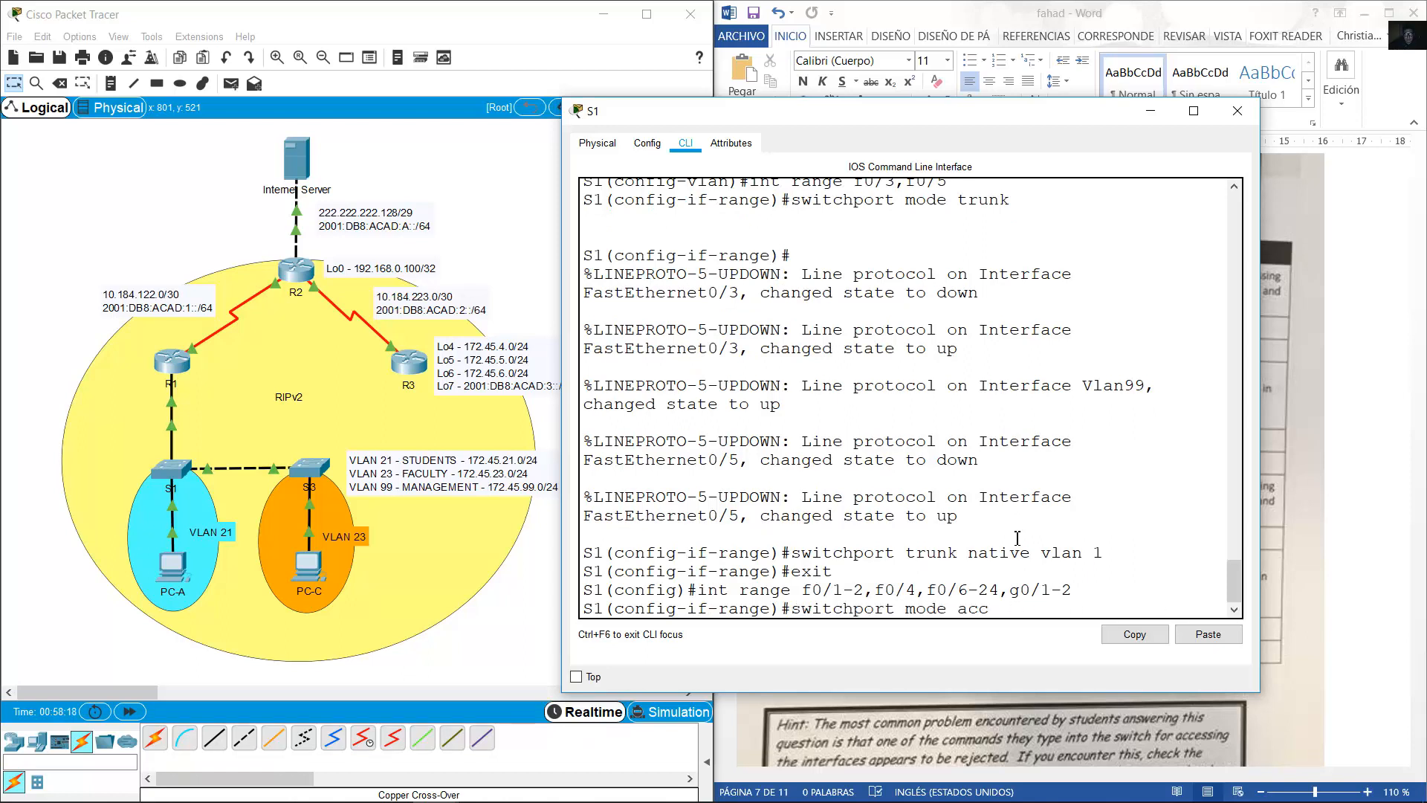
key("Return")
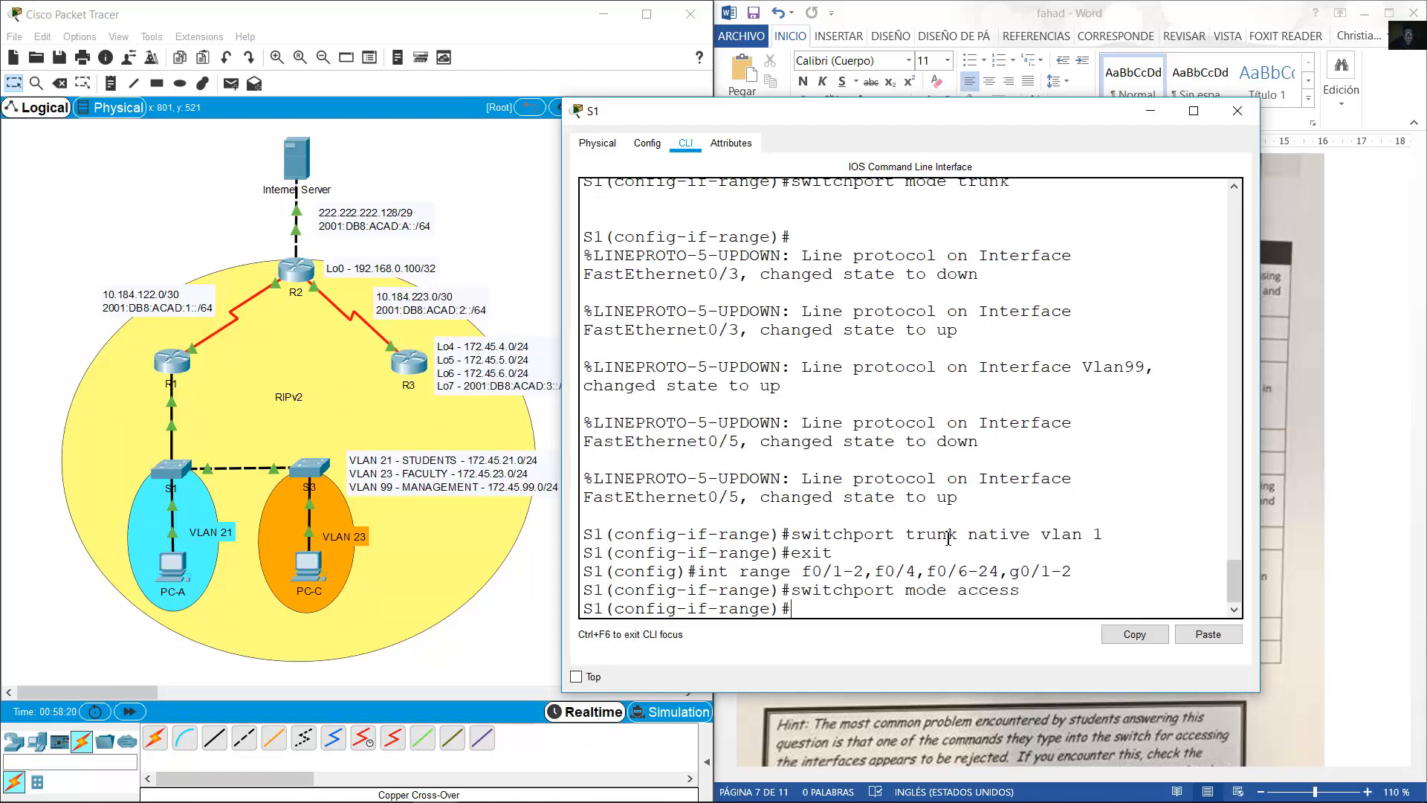
Check the task table, then reopen switch S1's CLI from the topology.
left_click(1345, 297)
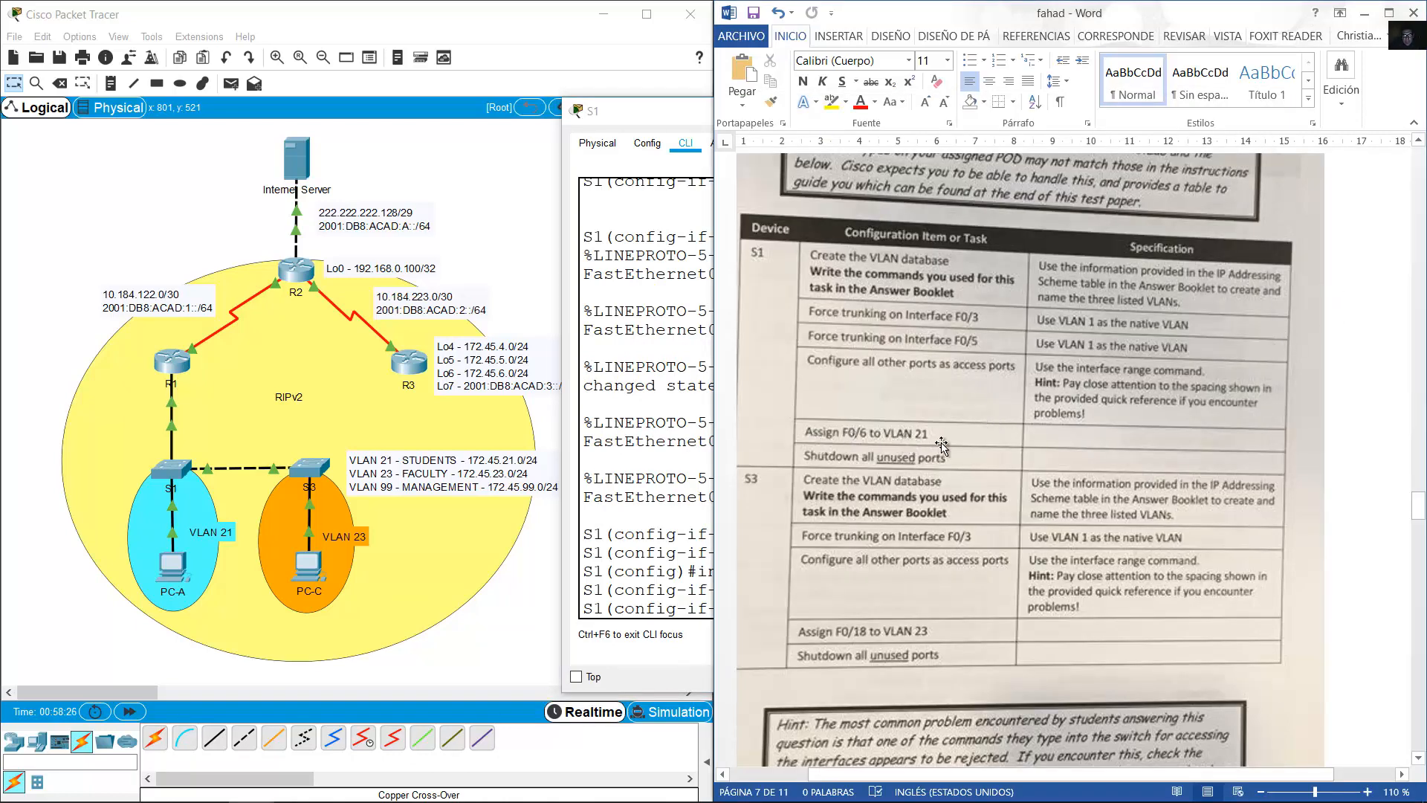
left_click(160, 511)
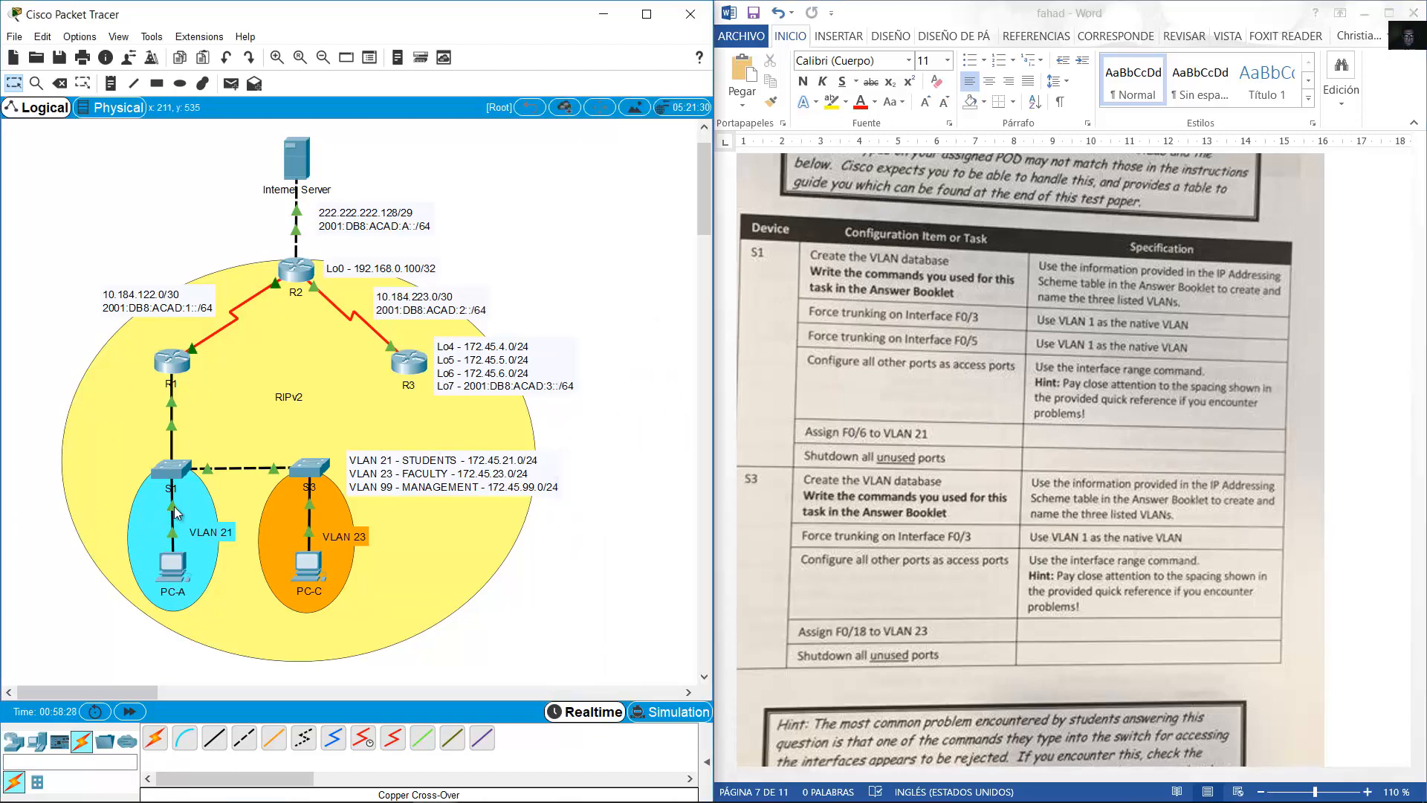
mouse_move(175, 510)
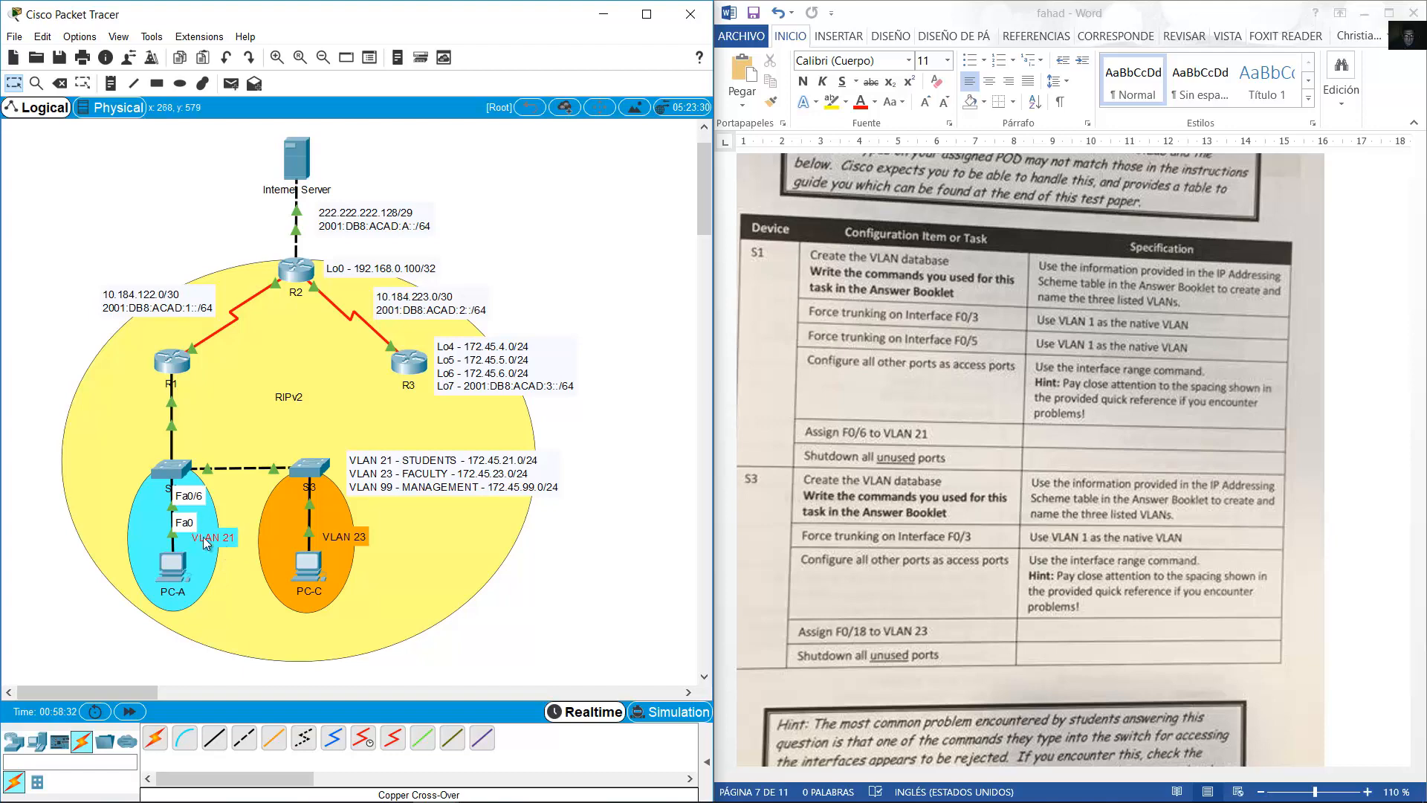
left_click(170, 468)
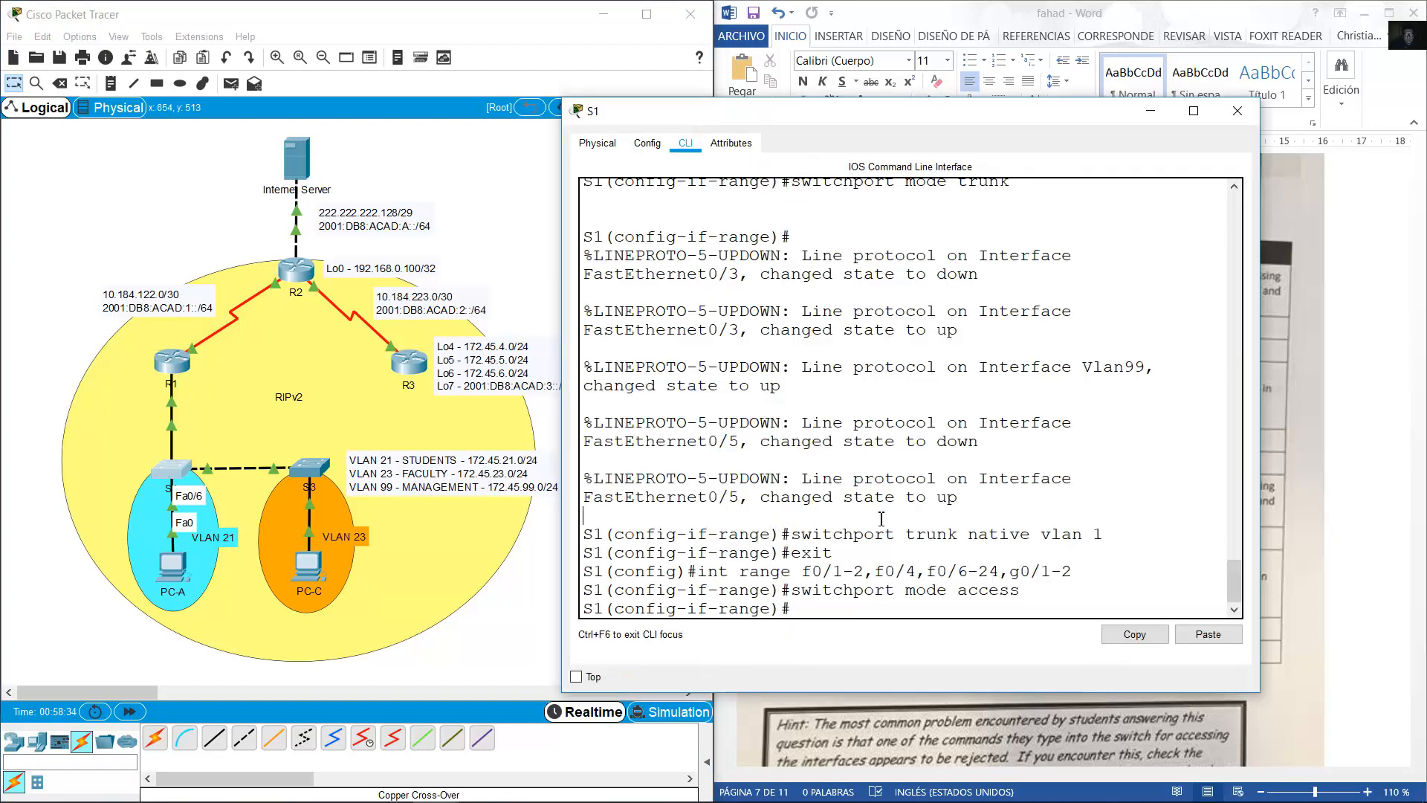
Enter interface F0/6 and assign it to access VLAN 21.
type("int f0")
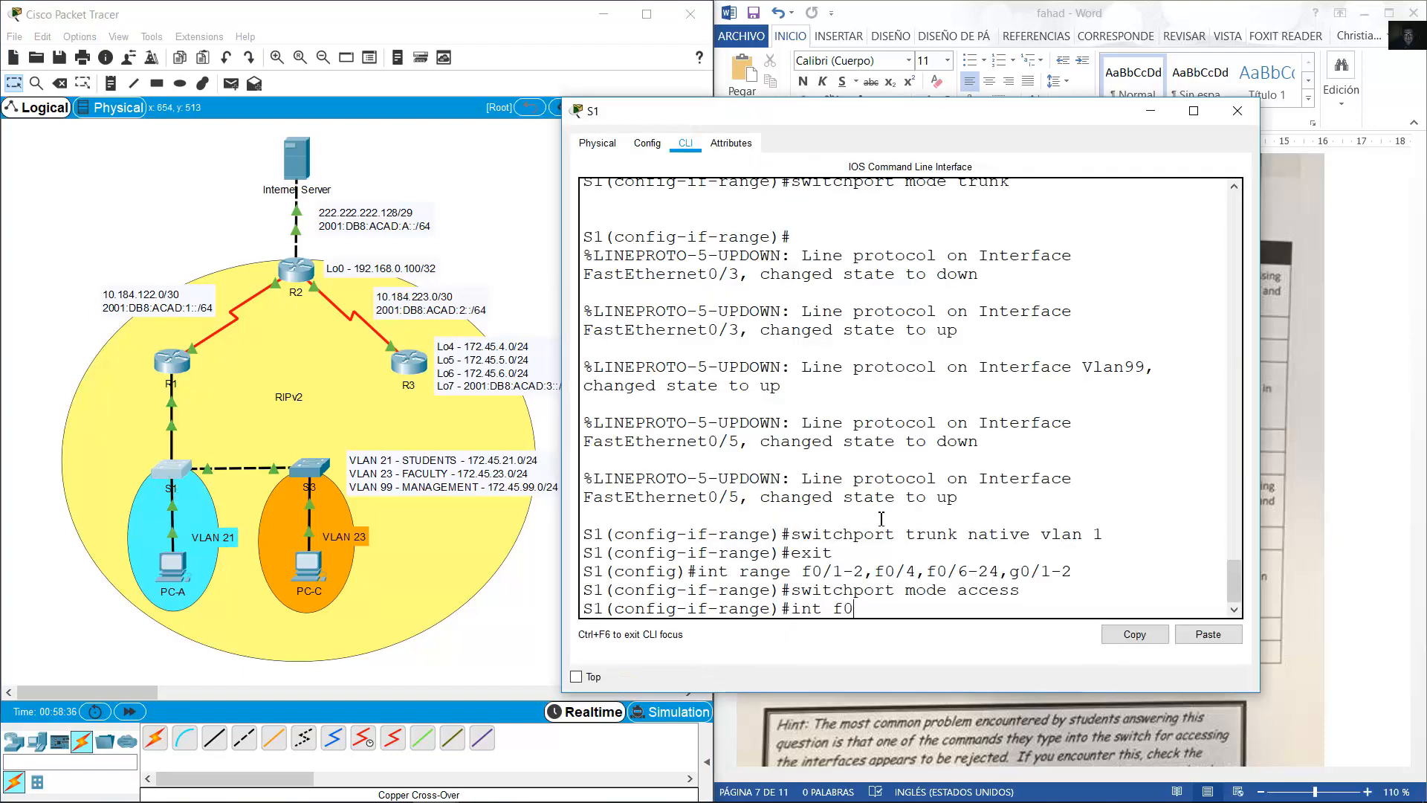
type("/6")
key("Return")
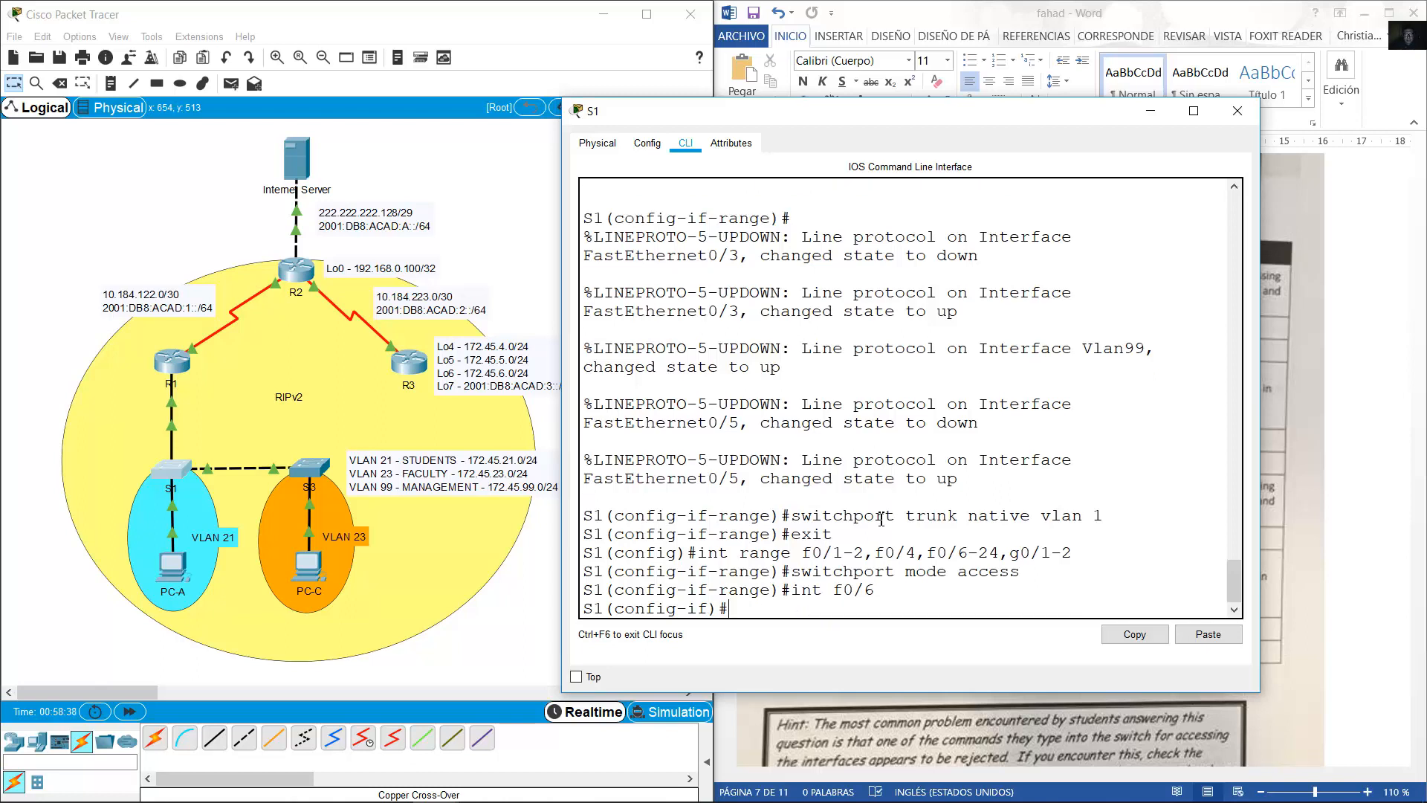
key("Up")
key("Up")
key("BackSpace")
key("BackSpace")
key("BackSpace")
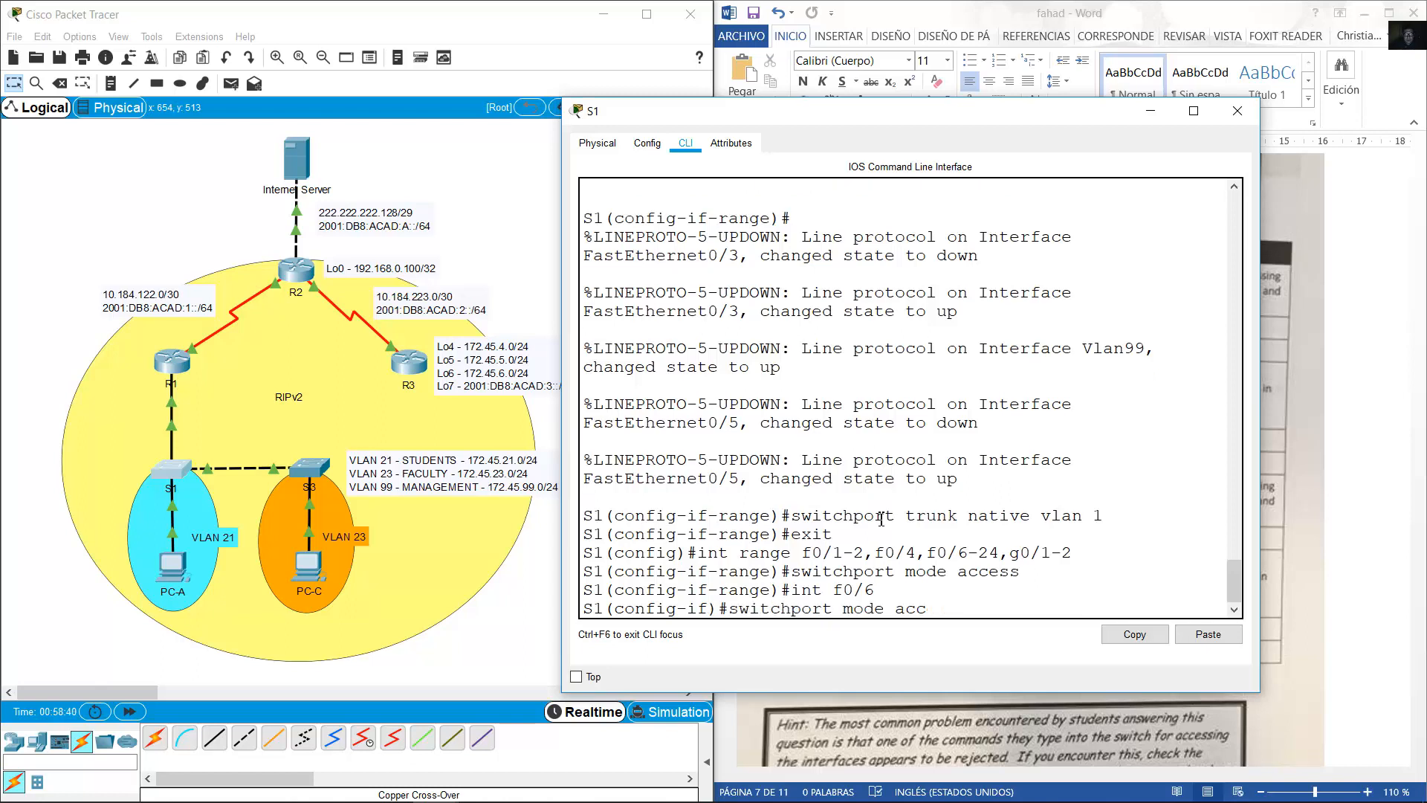
key("BackSpace")
key("BackSpace")
key("BackSpace")
key("BackSpace")
key("BackSpace")
key("BackSpace")
key("BackSpace")
key("BackSpace")
type("access vlan")
key("Return")
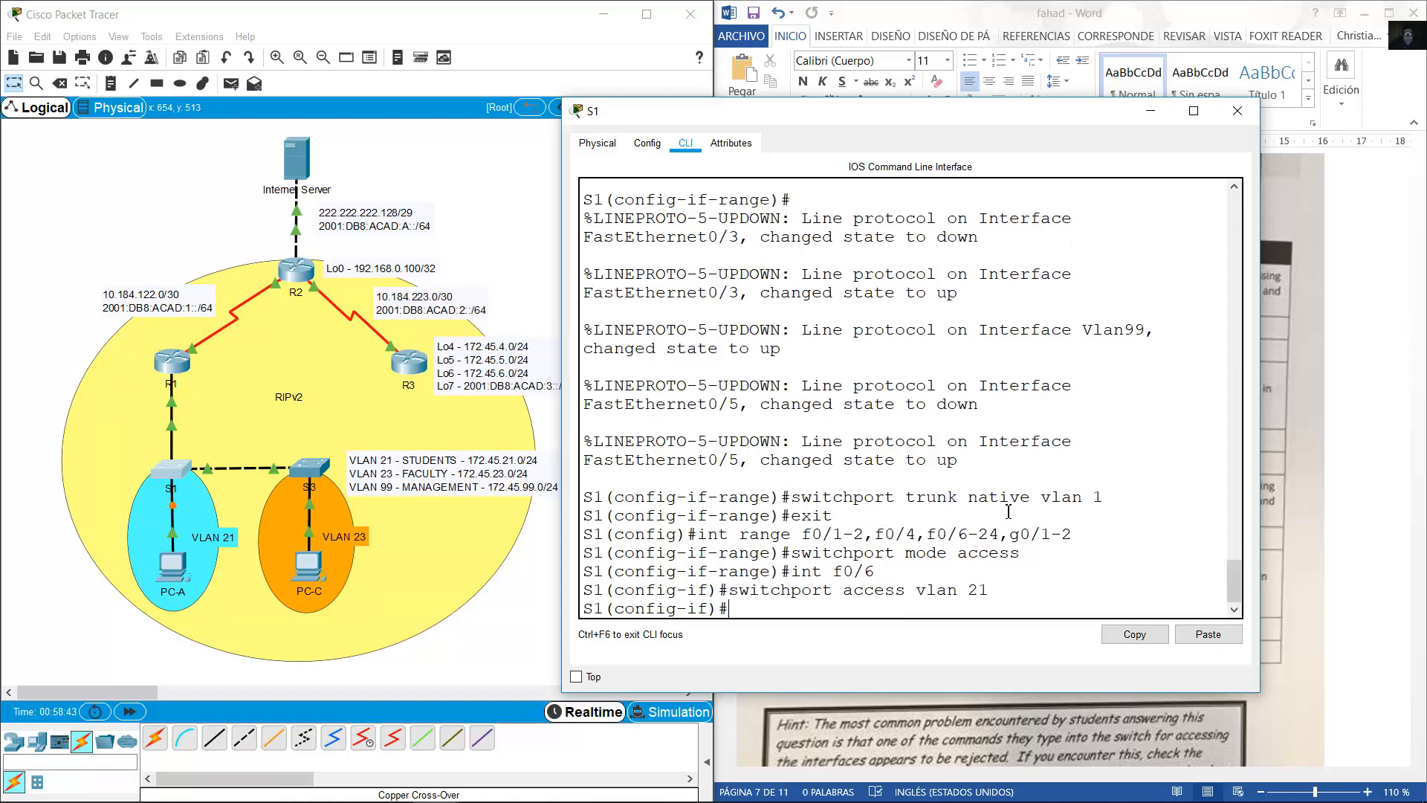
Review Word's task table and return to the Packet Tracer topology.
left_click(1384, 417)
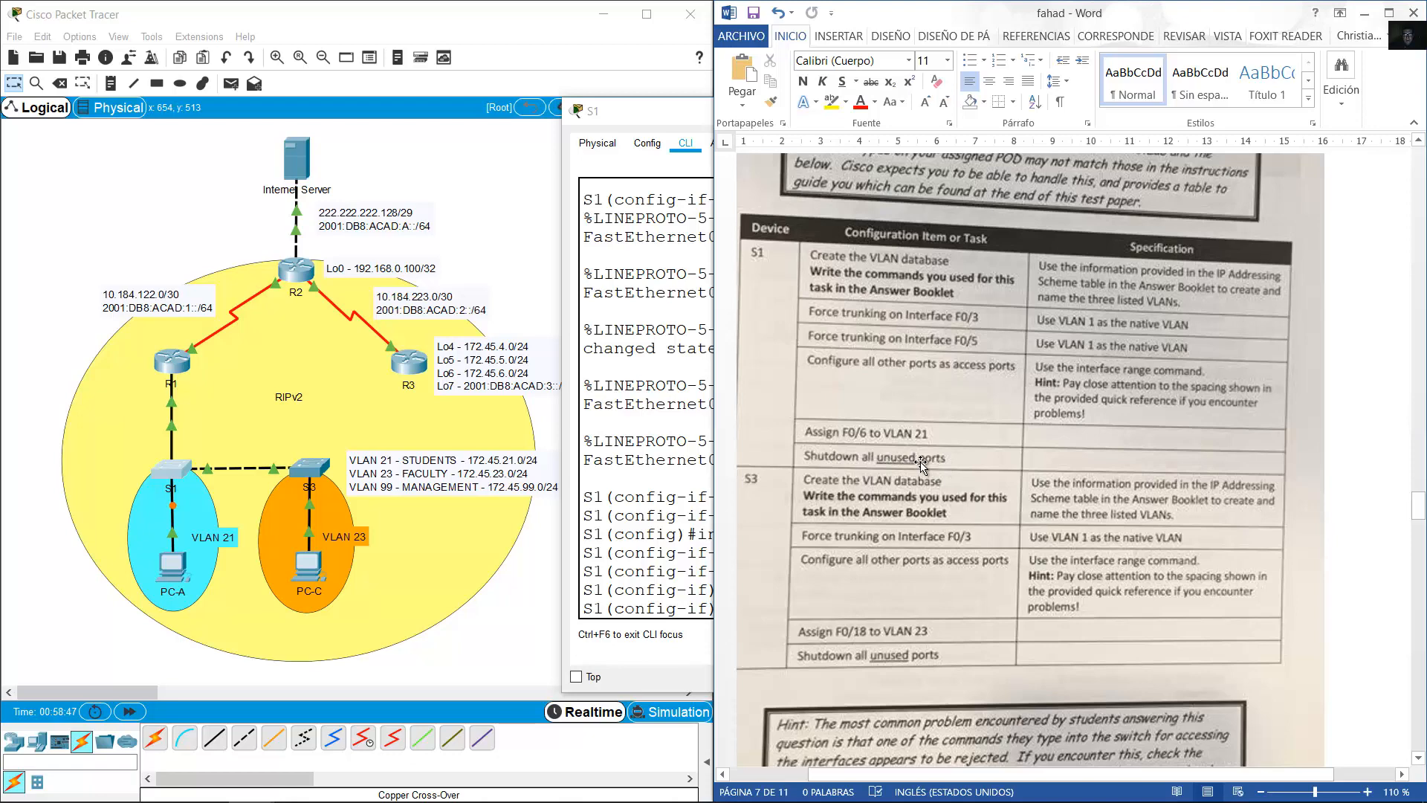
left_click(72, 359)
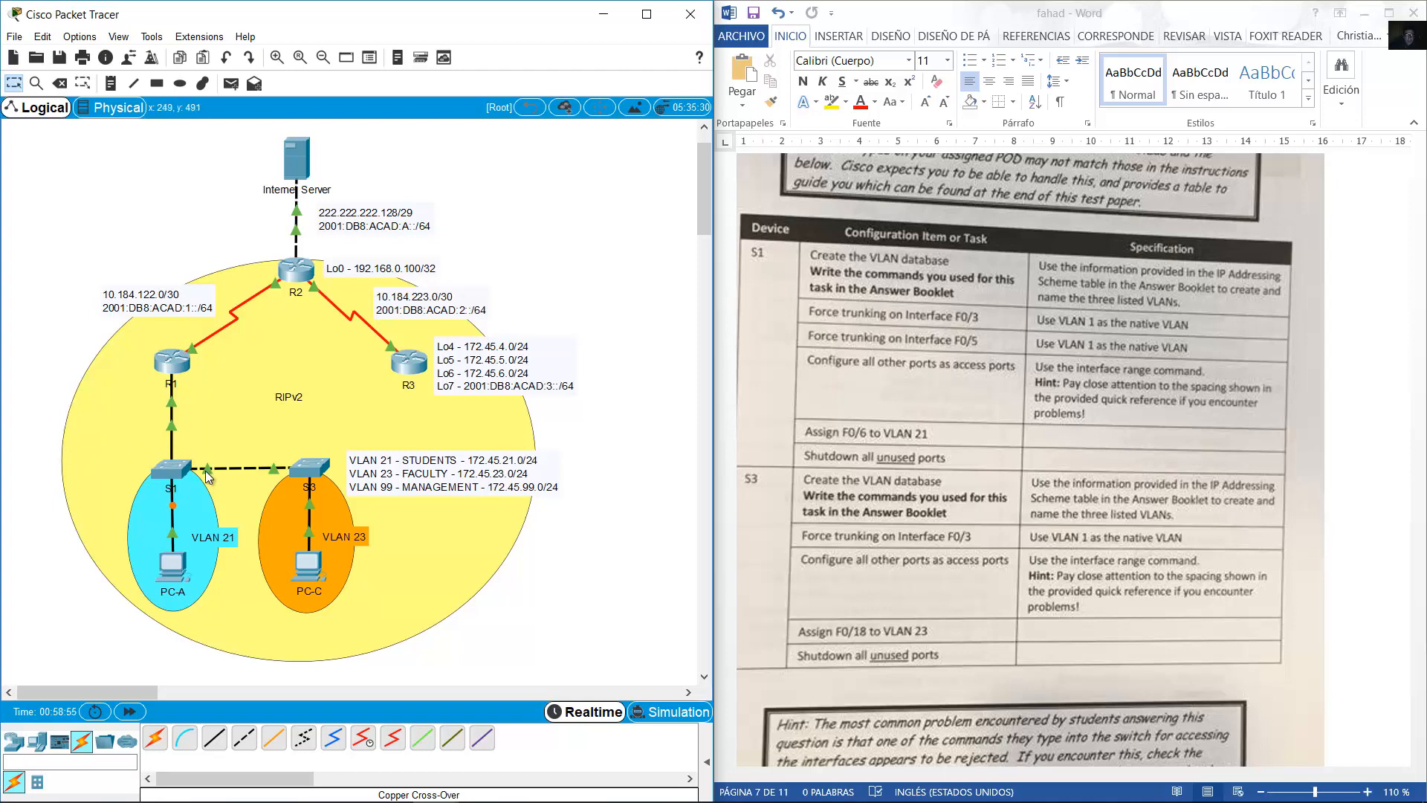
mouse_move(205, 470)
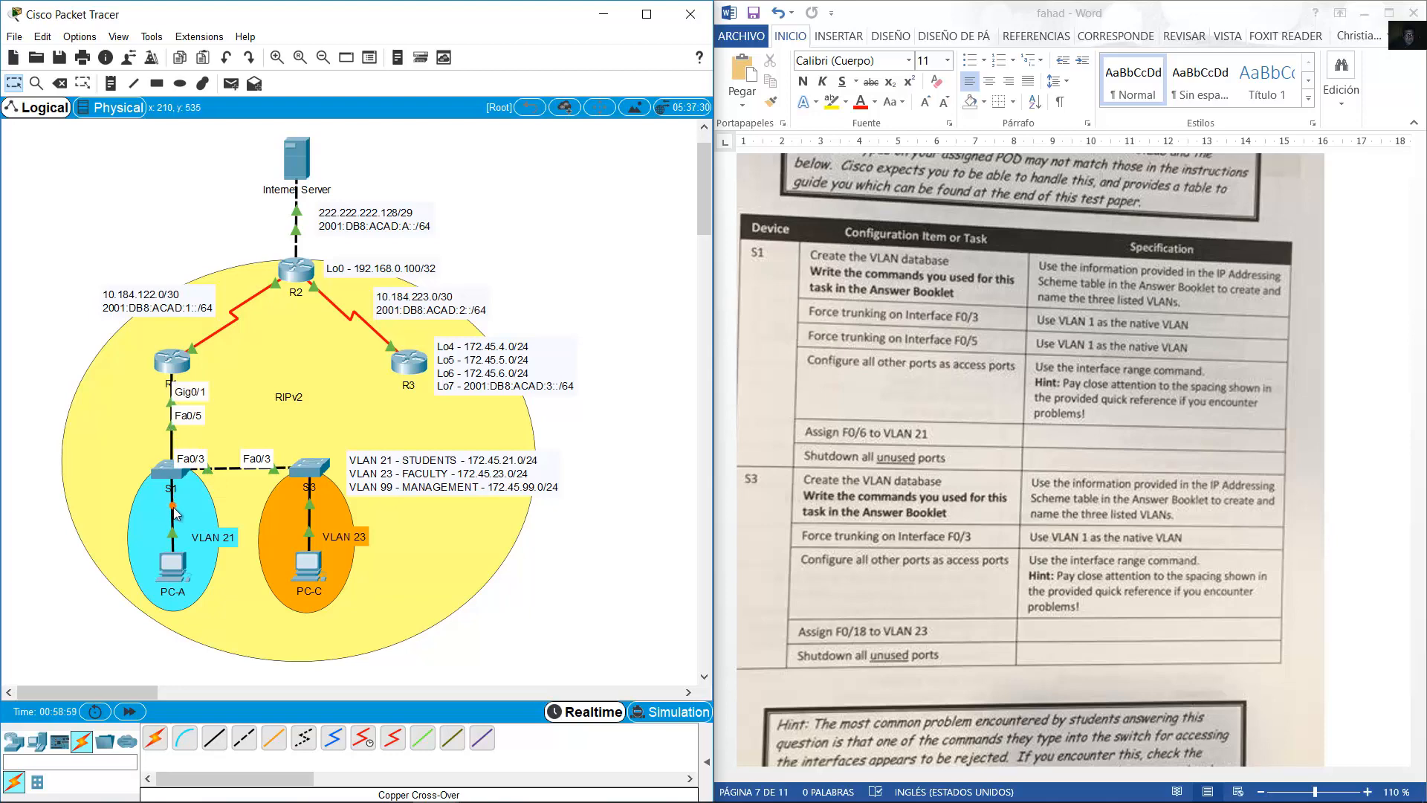
Recall S1's interface range command and change f0/6-24 to f0/7-24 to exclude F0/6.
left_click(170, 470)
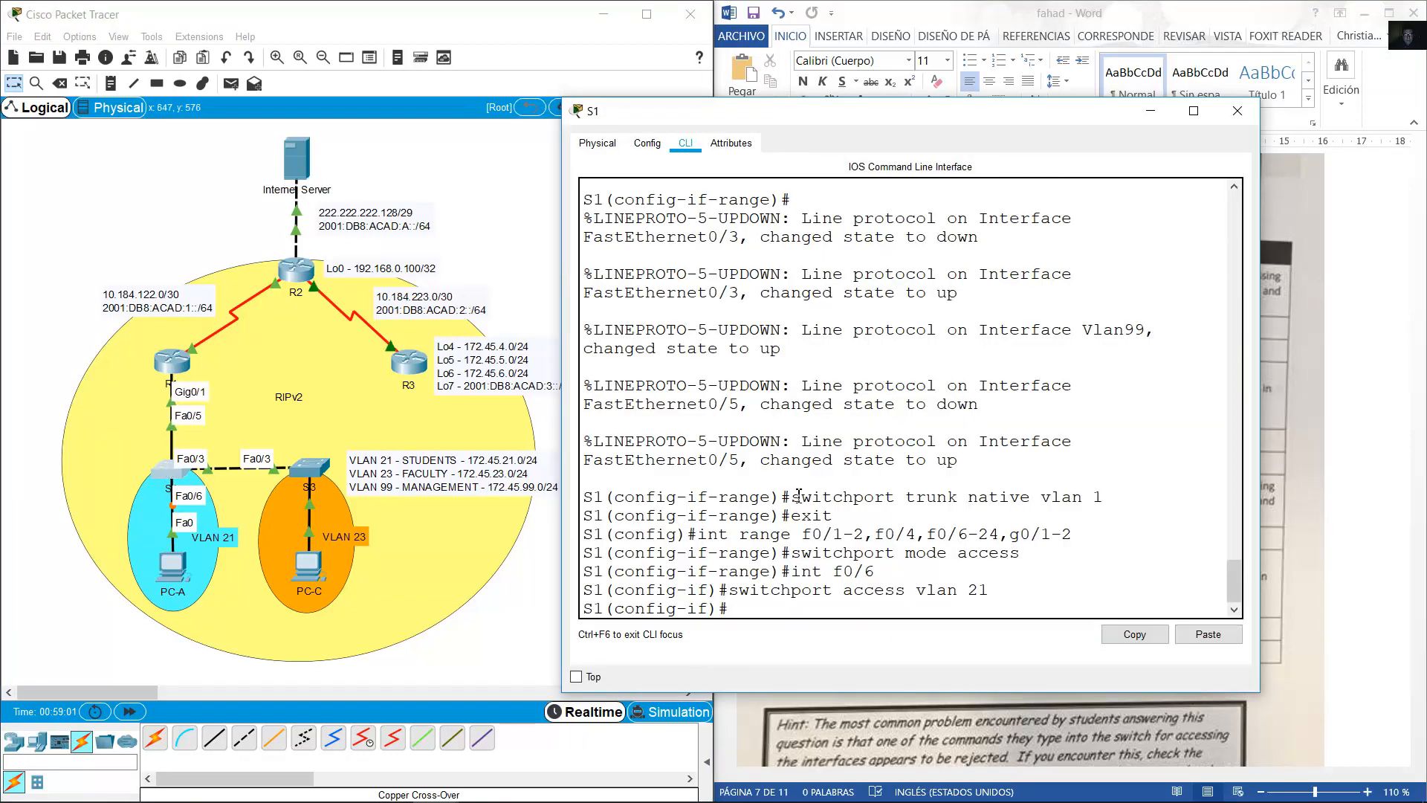
key("Up")
key("Up")
key("Up")
key("Up")
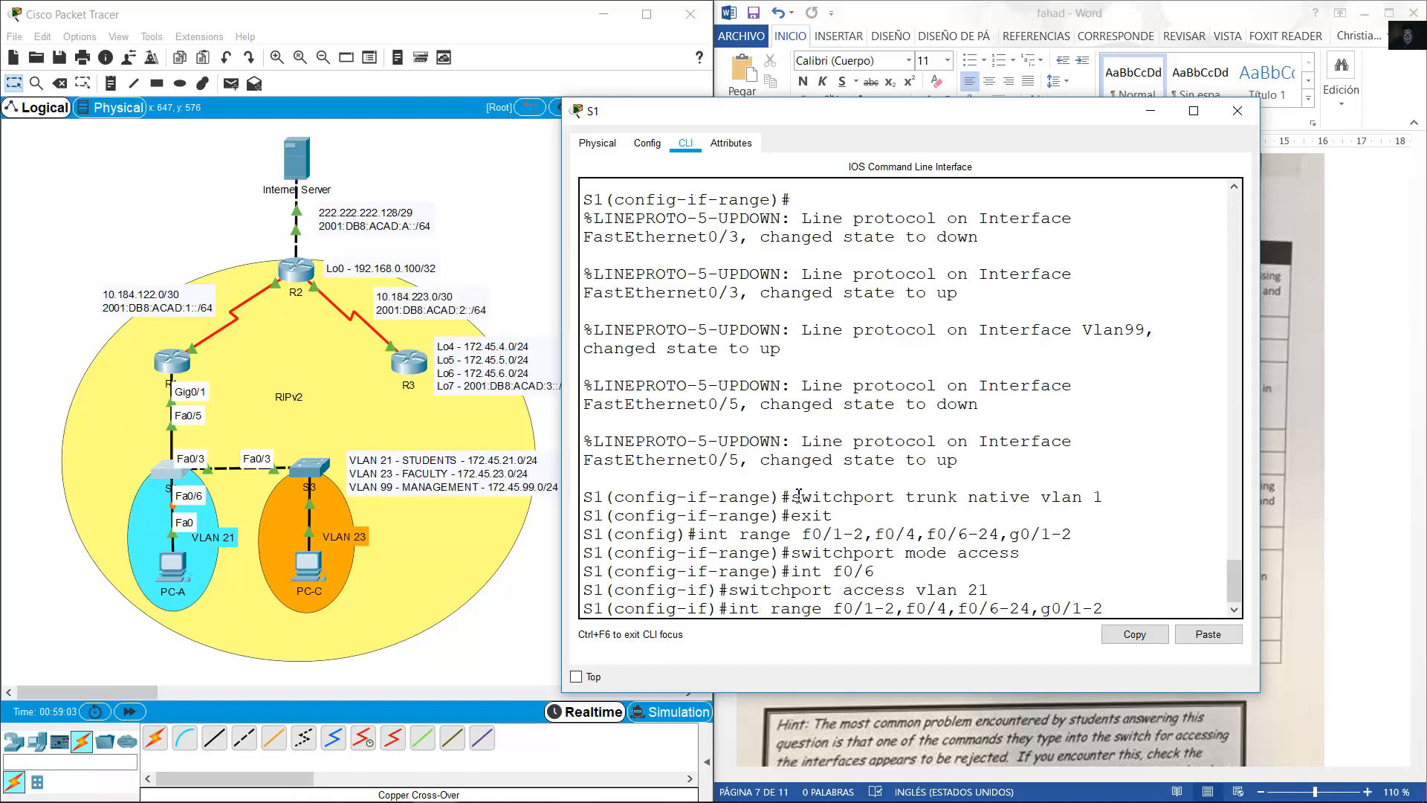
key("Left")
key("Left")
key("Left")
key("Left")
key("Left")
key("Left")
key("Left")
key("Left")
key("Left")
key("Left")
key("Left")
key("Left")
key("Left")
key("Left")
key("Left")
key("Left")
key("Left")
key("Left")
key("Left")
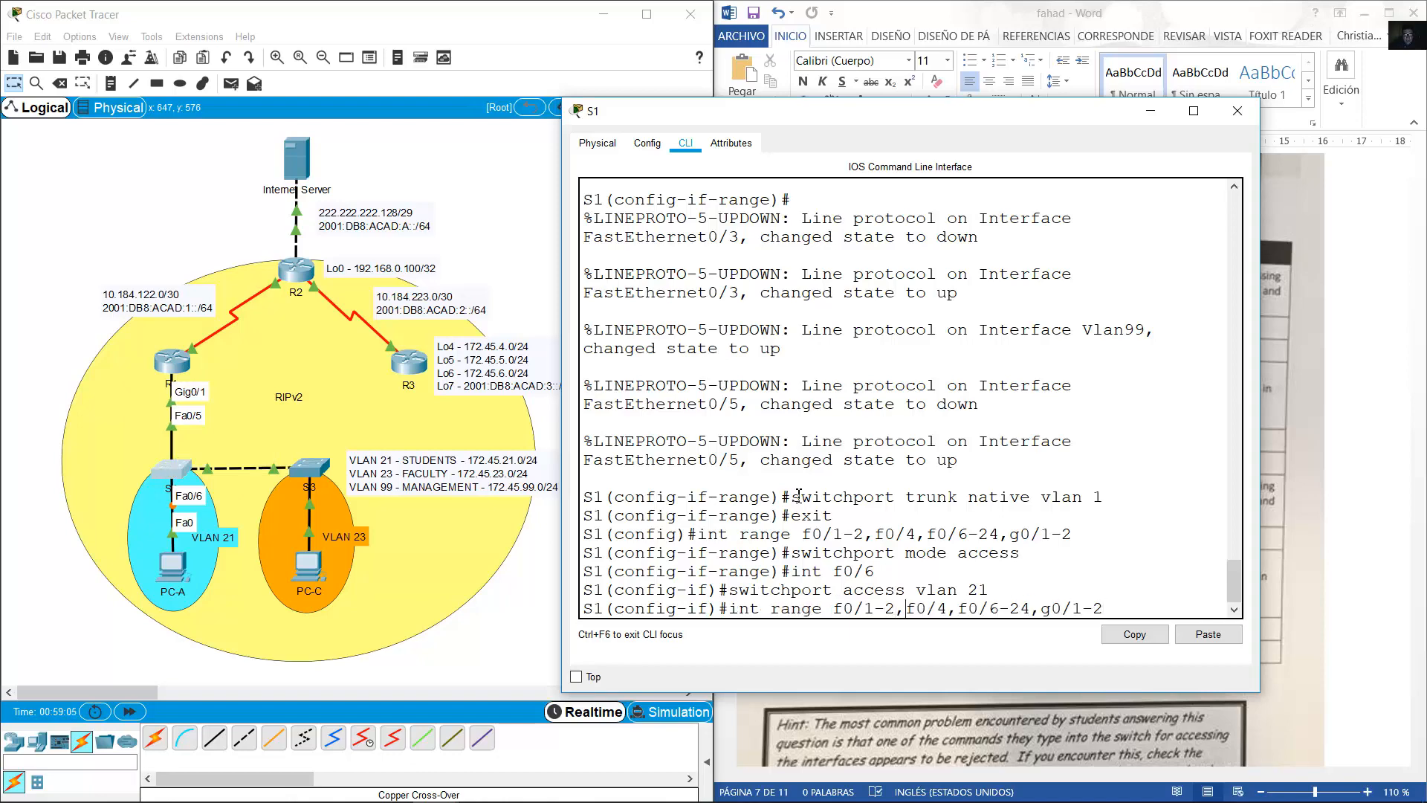
key("Right")
key("Right")
key("Right")
key("BackSpace")
type("7")
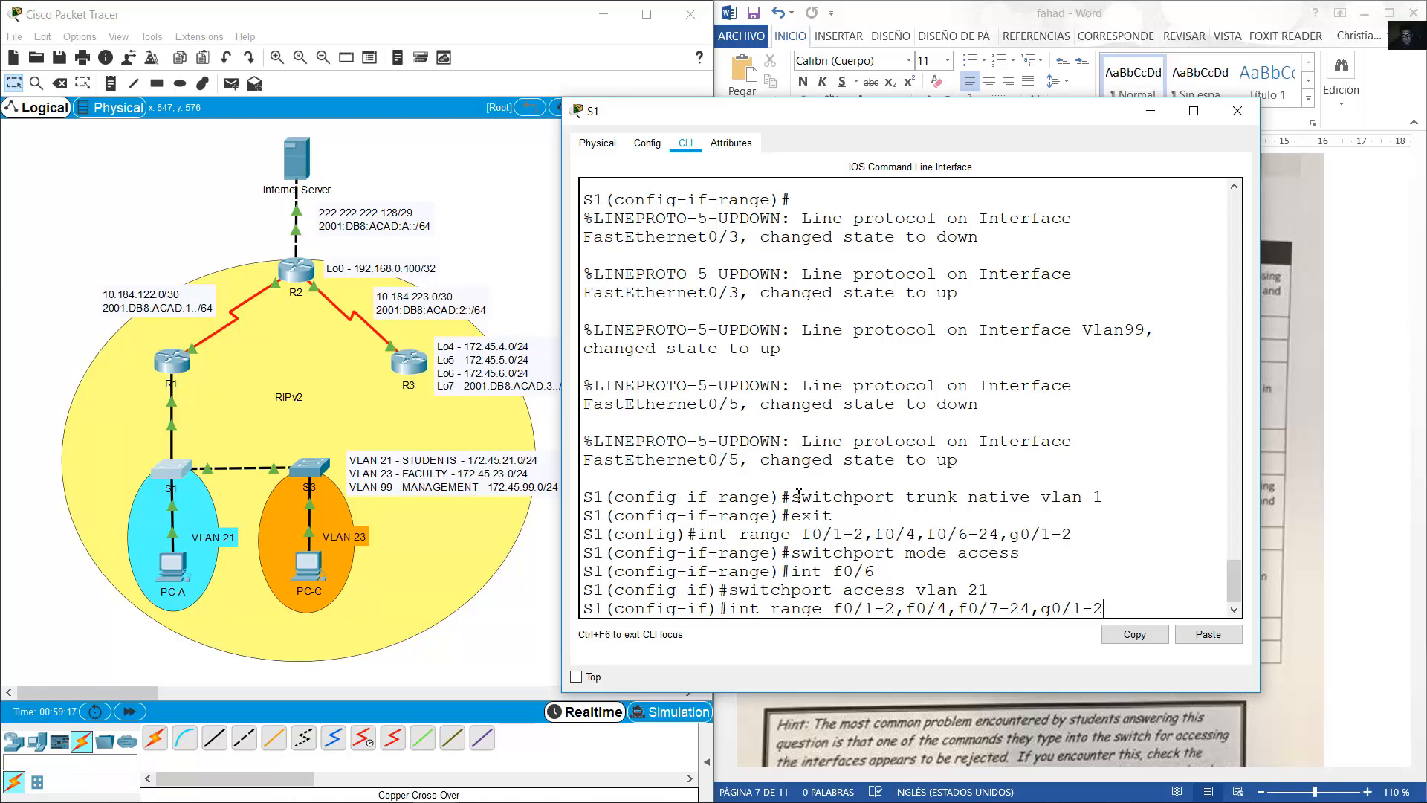
Apply shutdown to S1's port range f0/1-2, f0/4, f0/7-24 and g0/1-2.
key("Return")
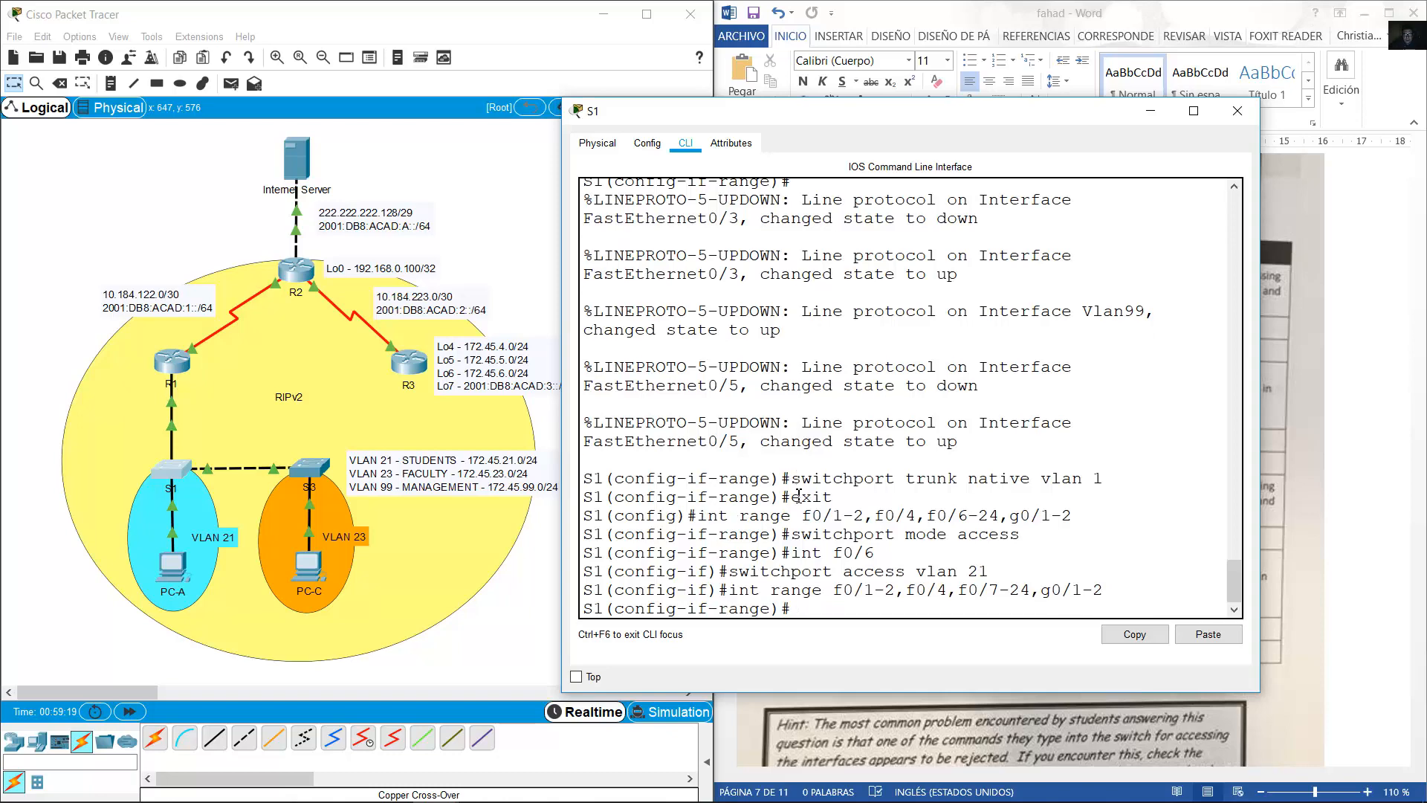
type("shutdown")
key("Return")
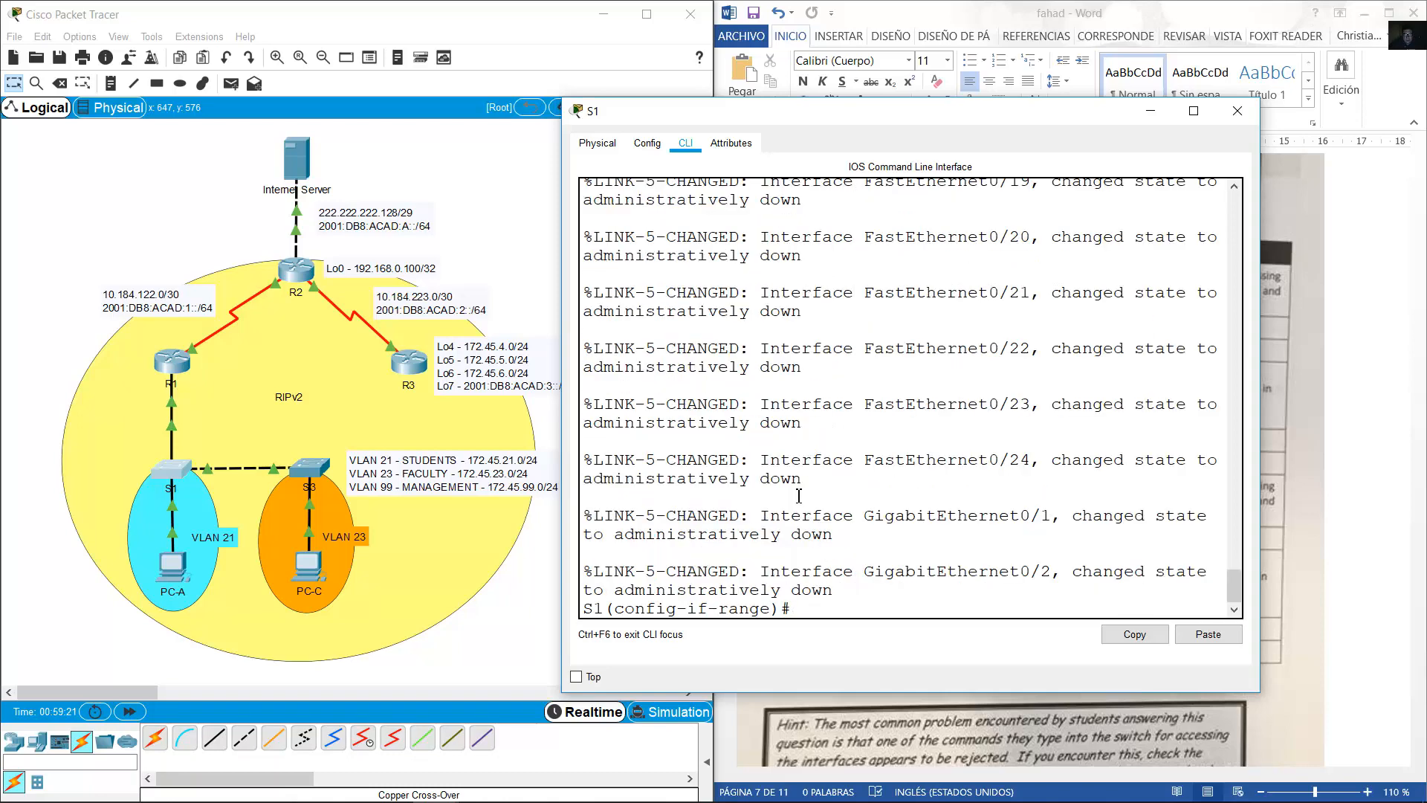
key("Return")
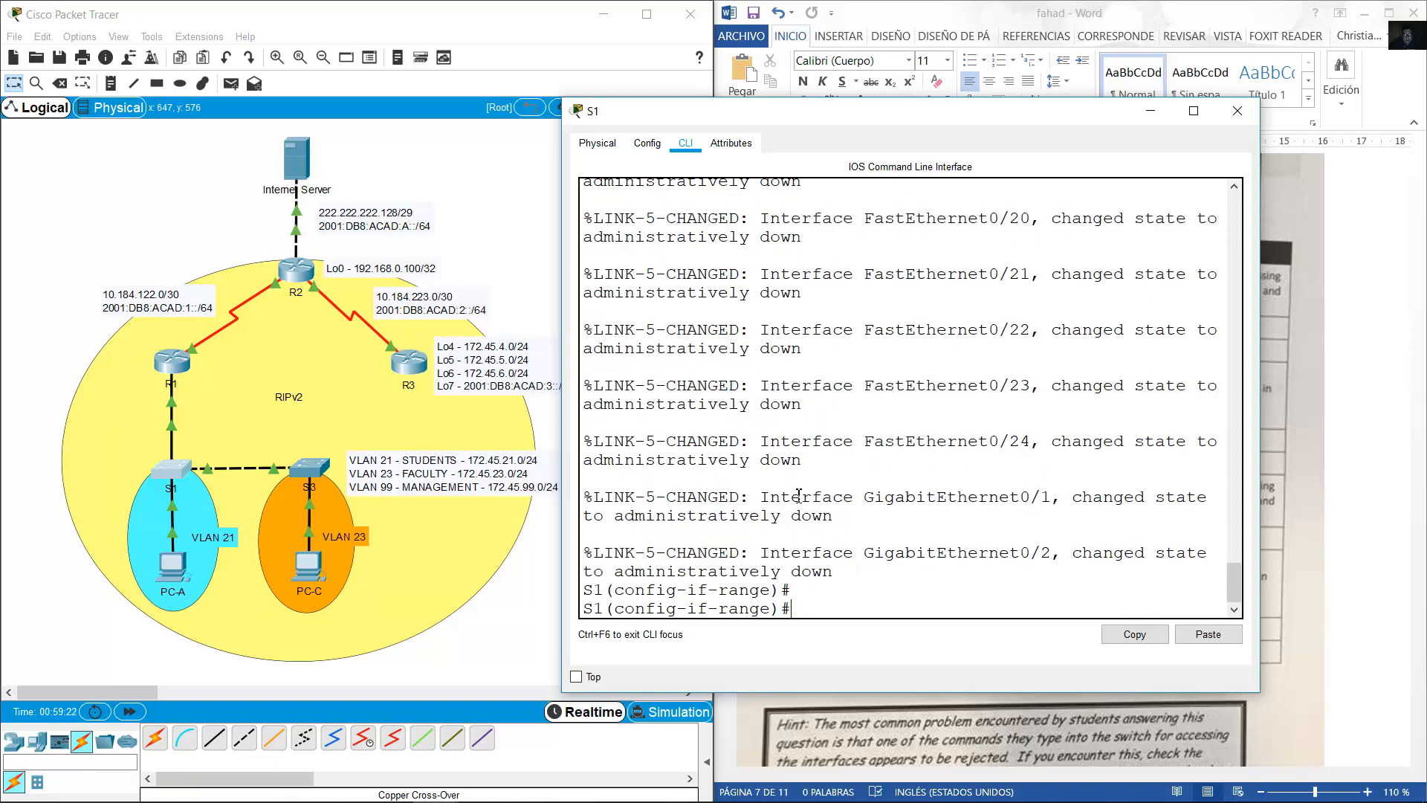
Put away S1's window, open switch S3's configuration window and arrange the topology view.
left_click(1151, 112)
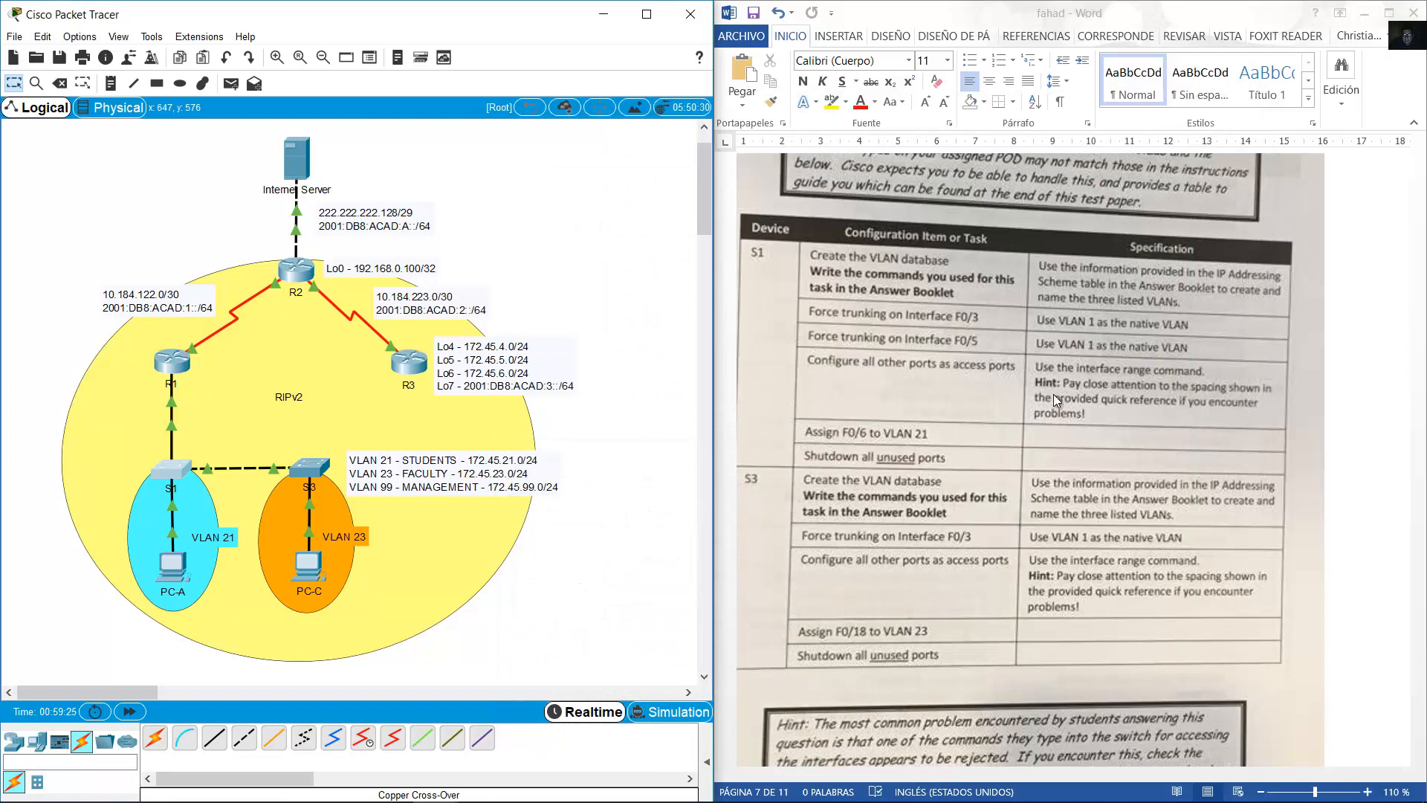
scroll(1054, 394, "down", 1)
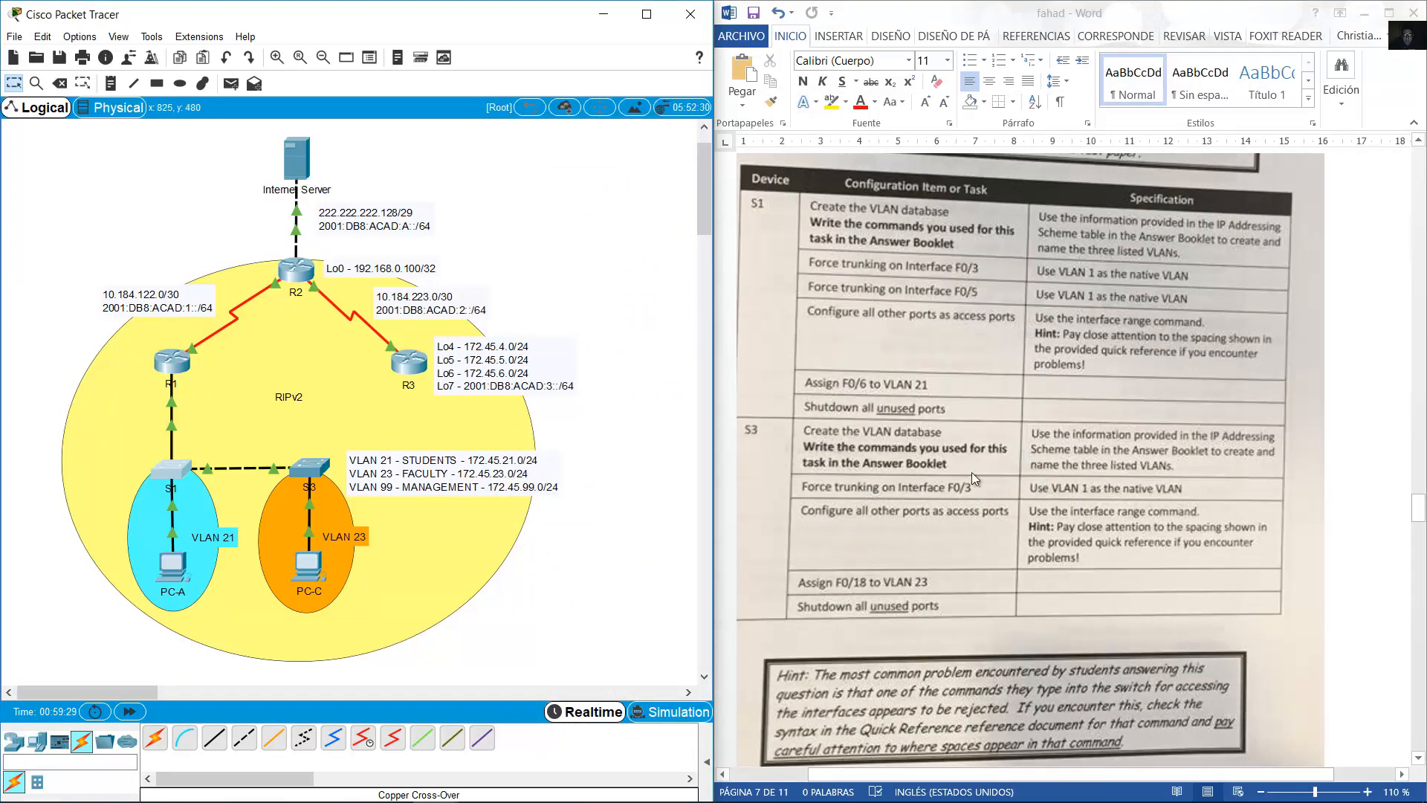
left_click(309, 468)
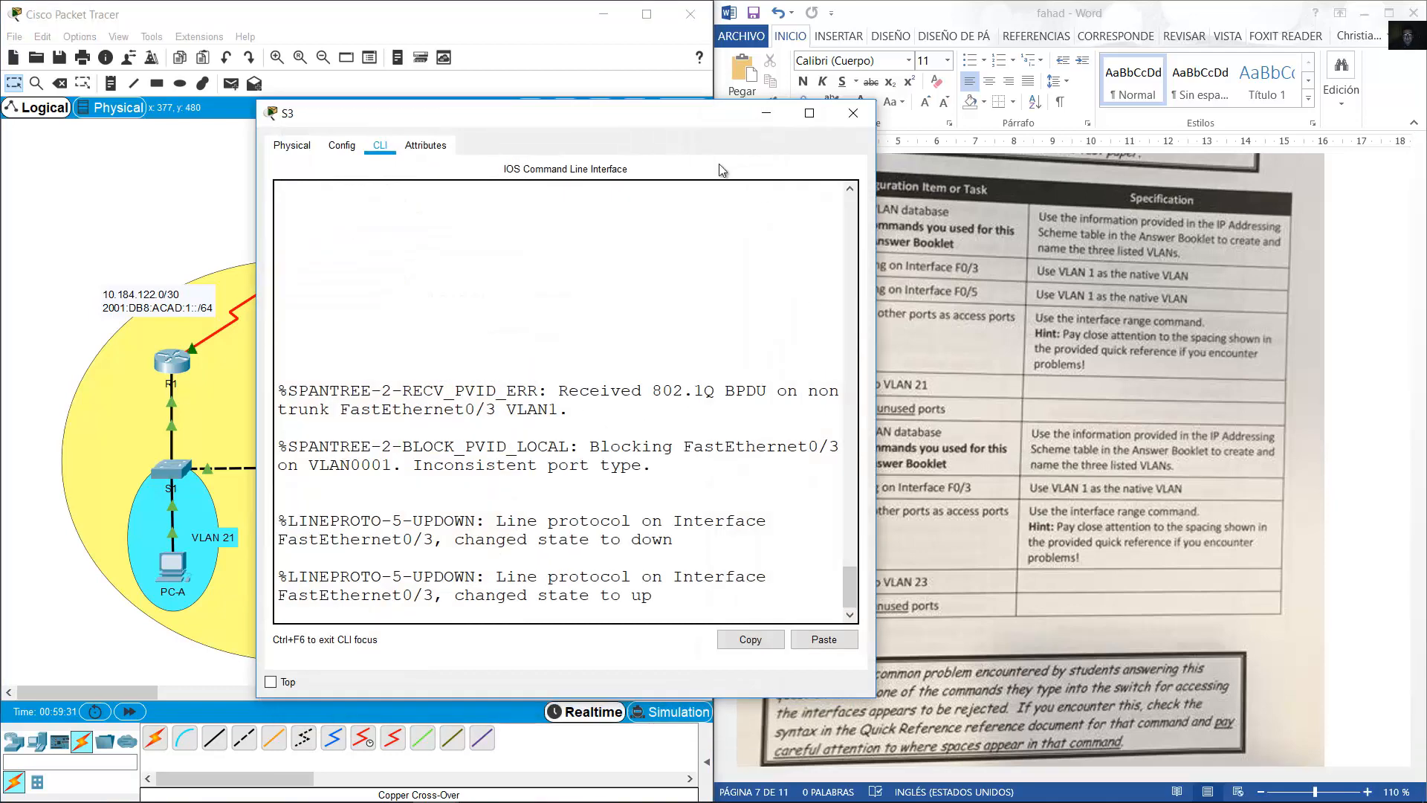
left_click_drag(645, 123, 1018, 118)
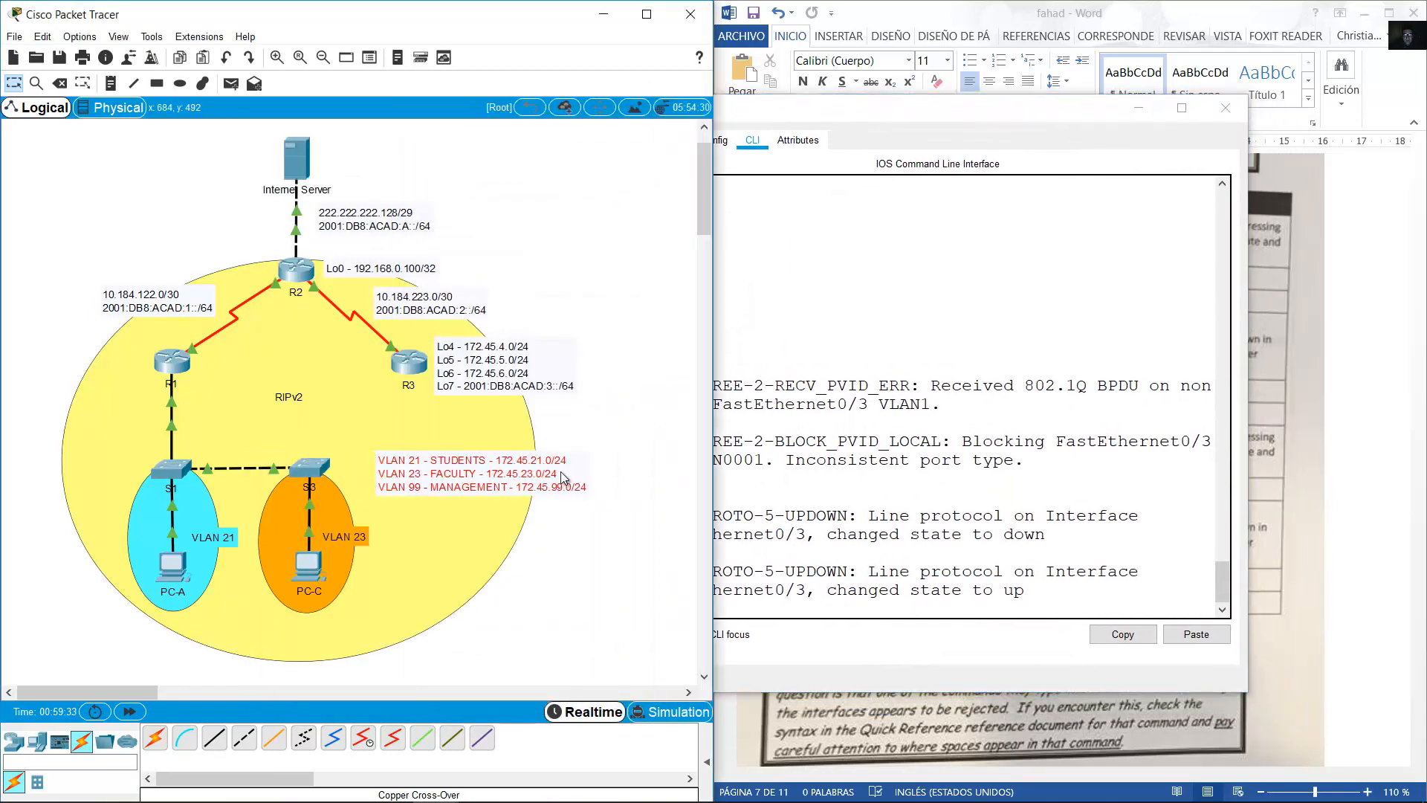
left_click_drag(550, 470, 539, 471)
left_click(963, 481)
Enter privileged mode and global configuration mode on S3.
key("Return")
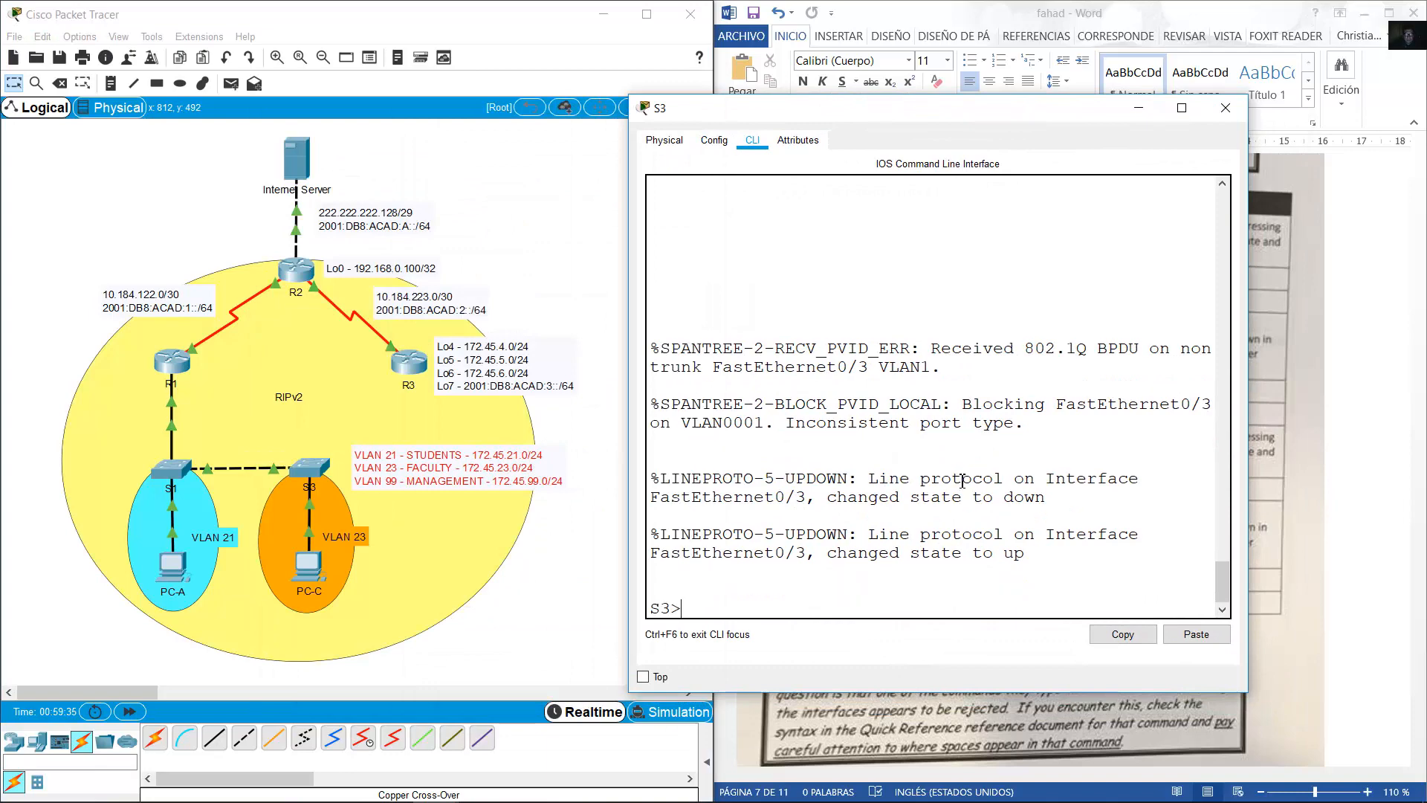
type("een")
key("BackSpace")
key("BackSpace")
type("n")
key("Return")
type("conf term")
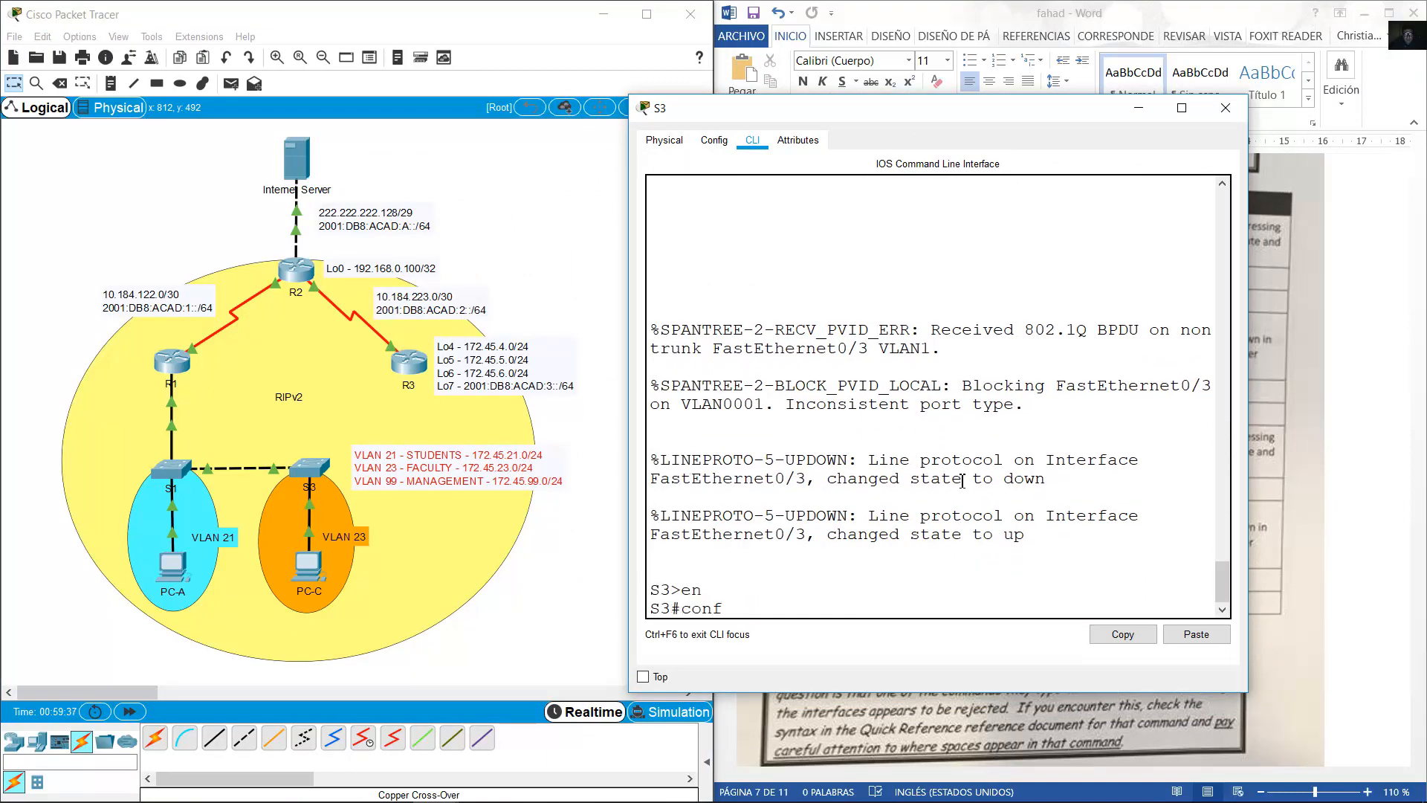
key("Return")
Create VLAN 21 named STUDENTS and VLAN 23 named FACULTY on S3.
type("vlan 21")
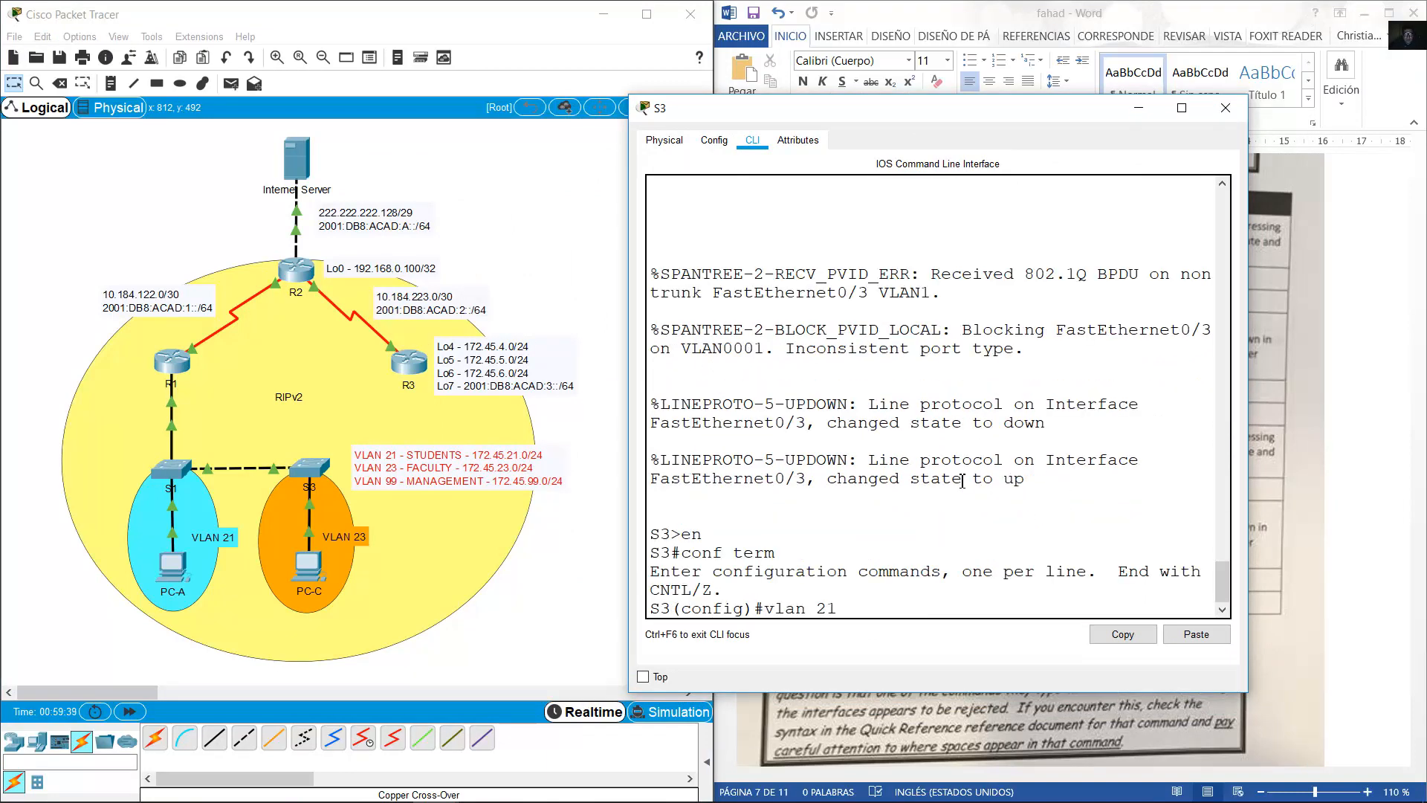
key("Return")
type("name s")
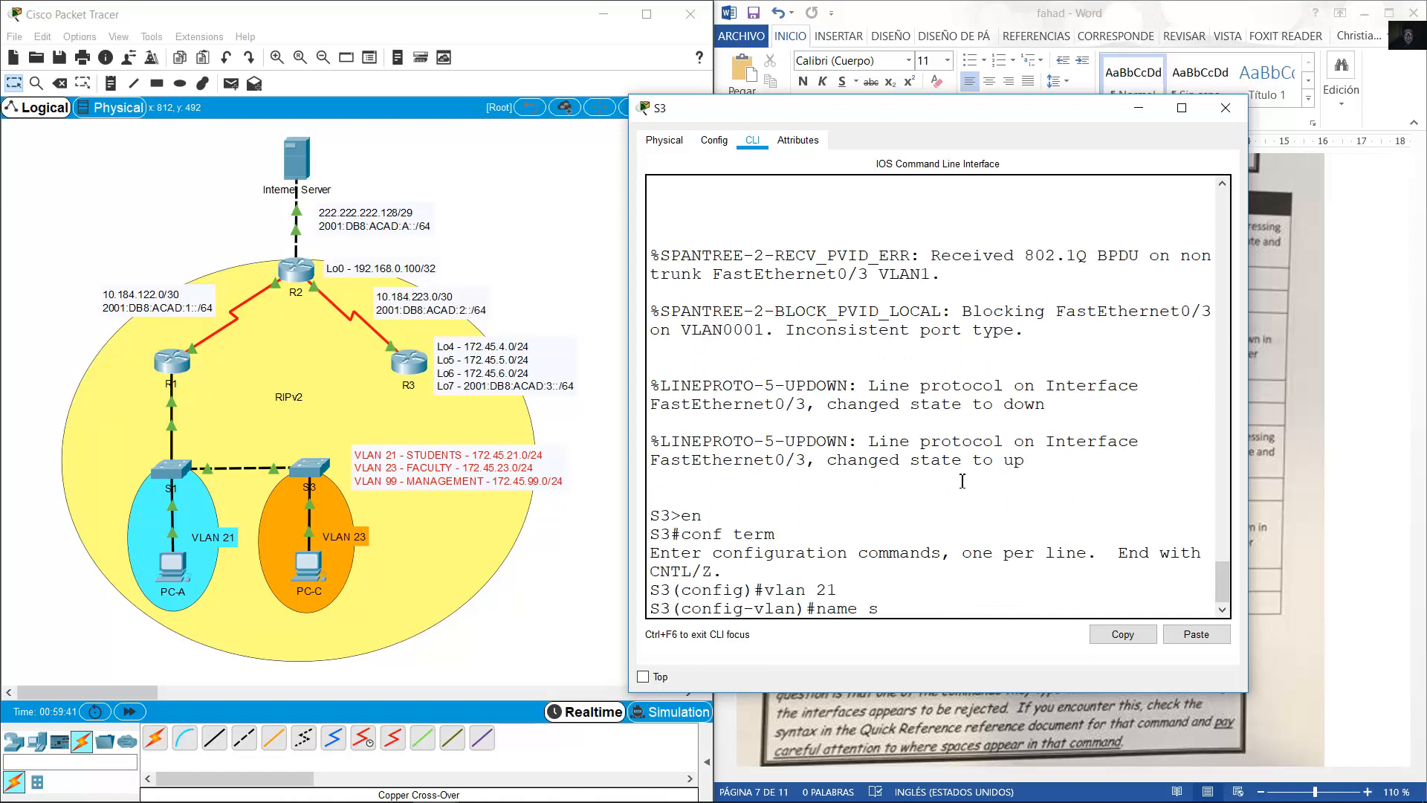
type("STUDENTS")
key("Return")
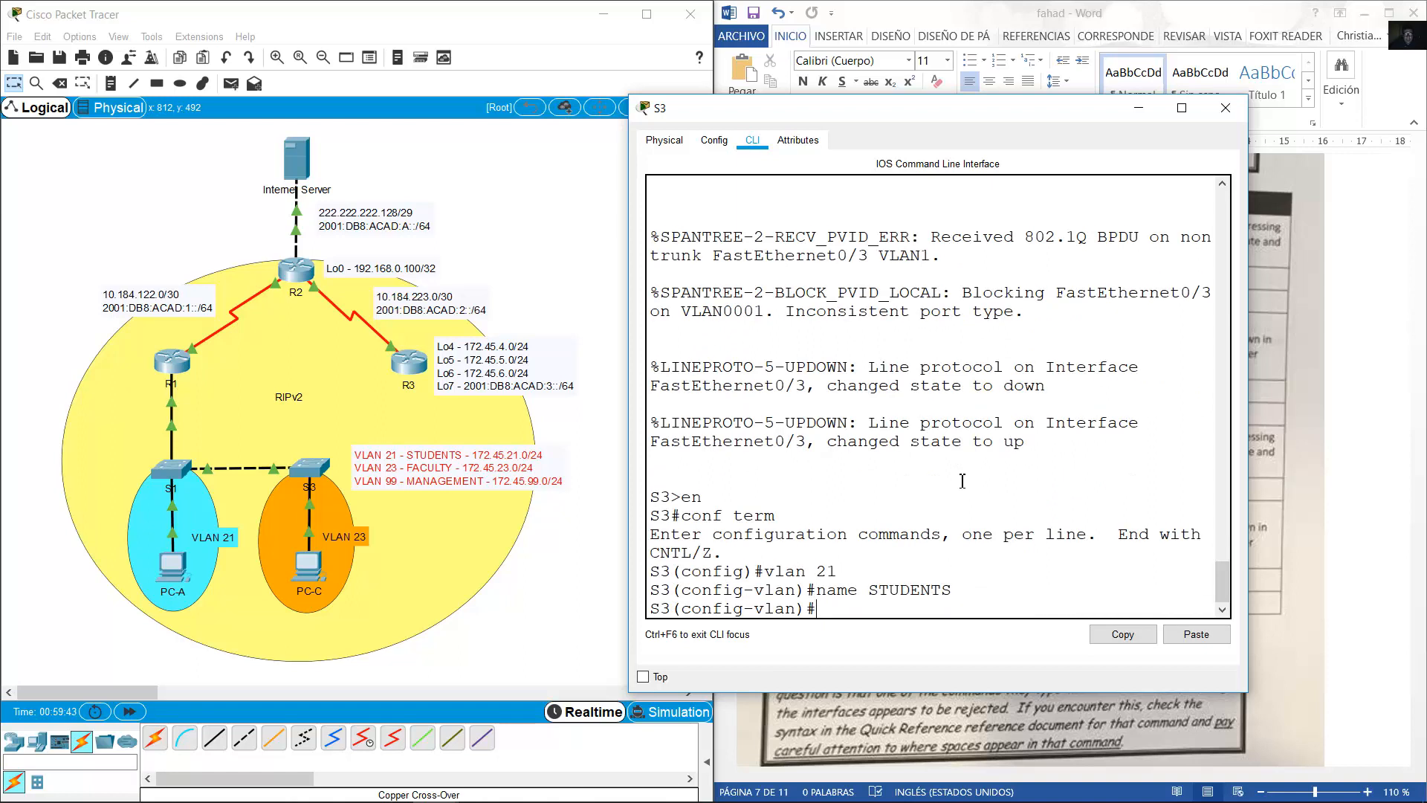
key("Up")
key("Up")
key("BackSpace")
type("3")
key("Return")
key("Up")
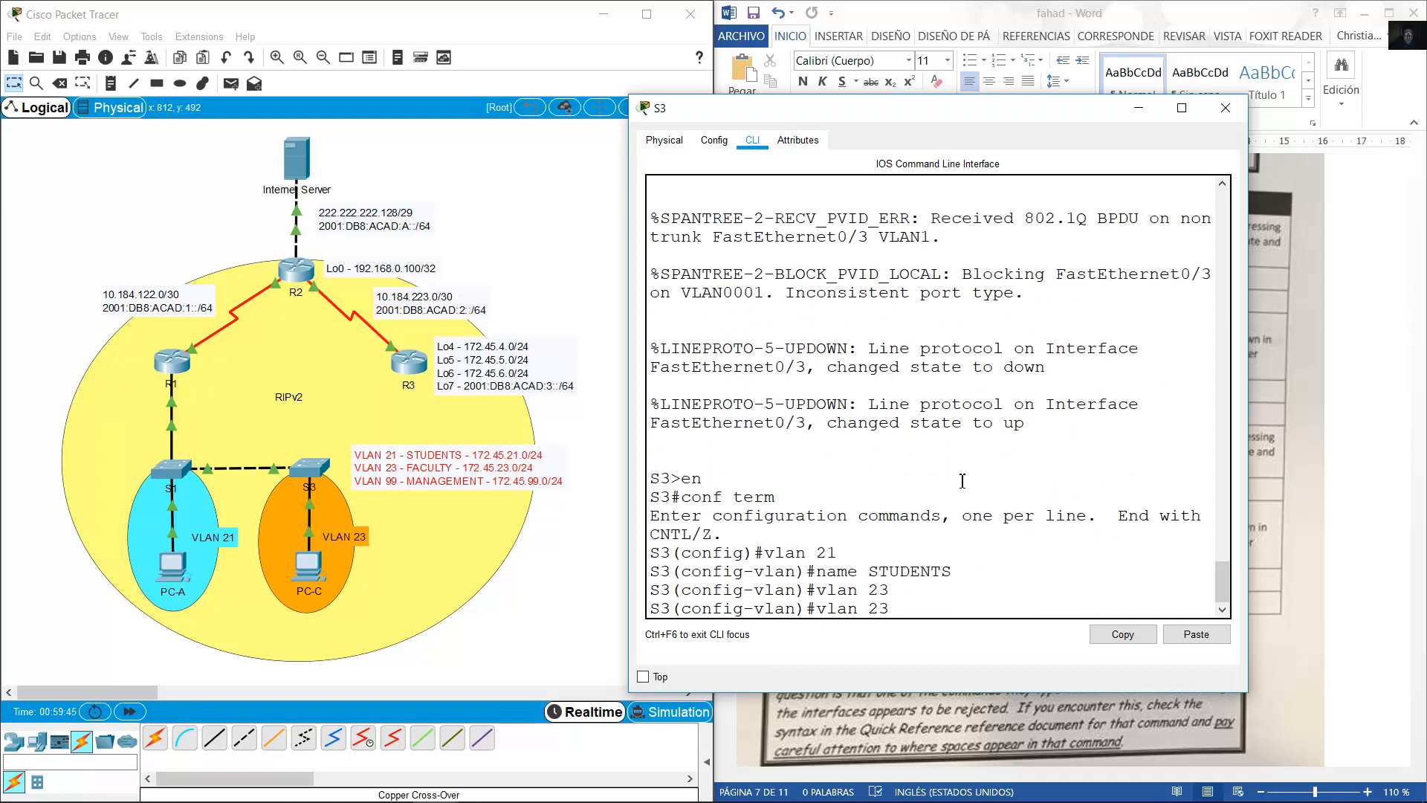
Create VLAN 99 named MANAGEMENT, then exit VLAN configuration mode.
key("Up")
key("BackSpace")
key("BackSpace")
key("BackSpace")
key("BackSpace")
key("BackSpace")
type("FACULTY")
key("Return")
key("Up")
key("Up")
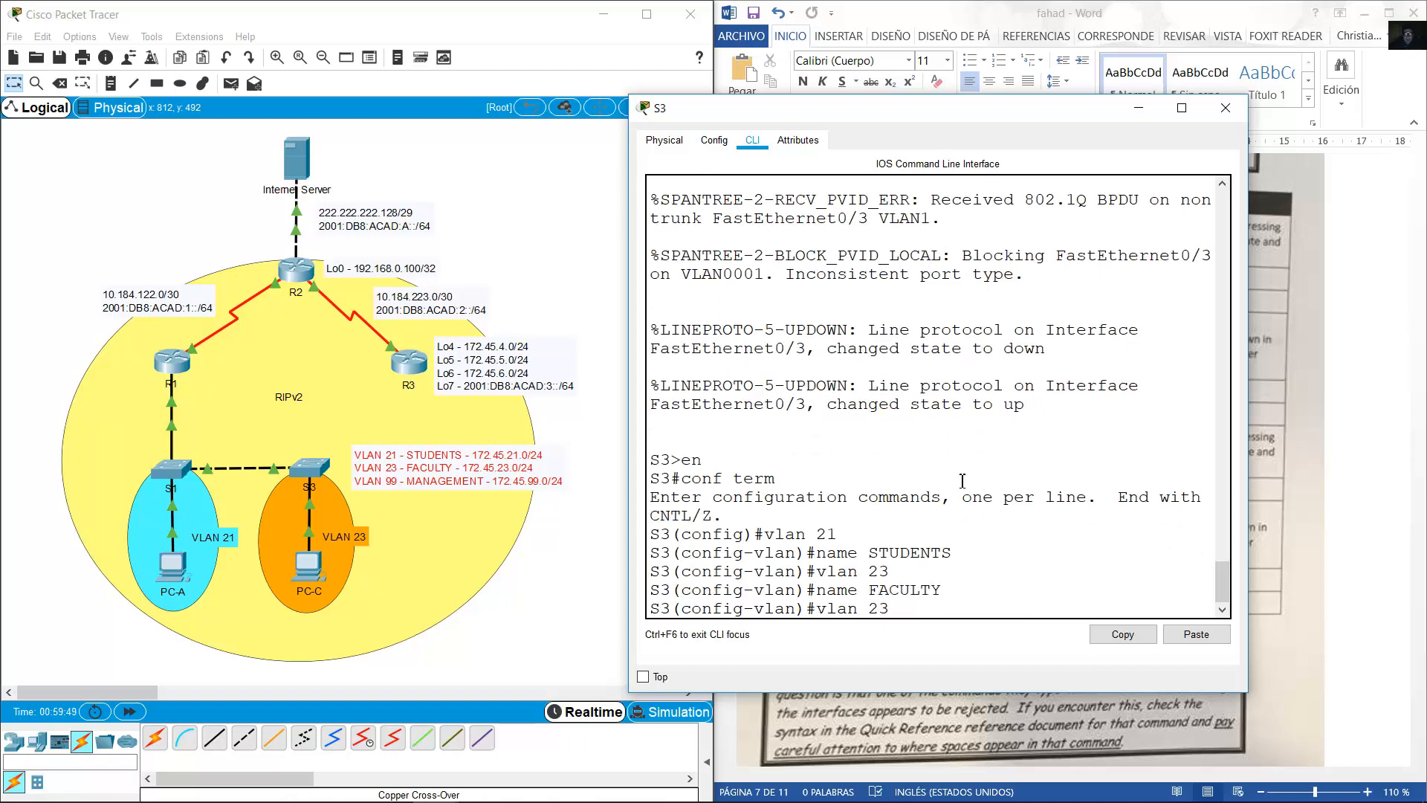
type("99")
key("Return")
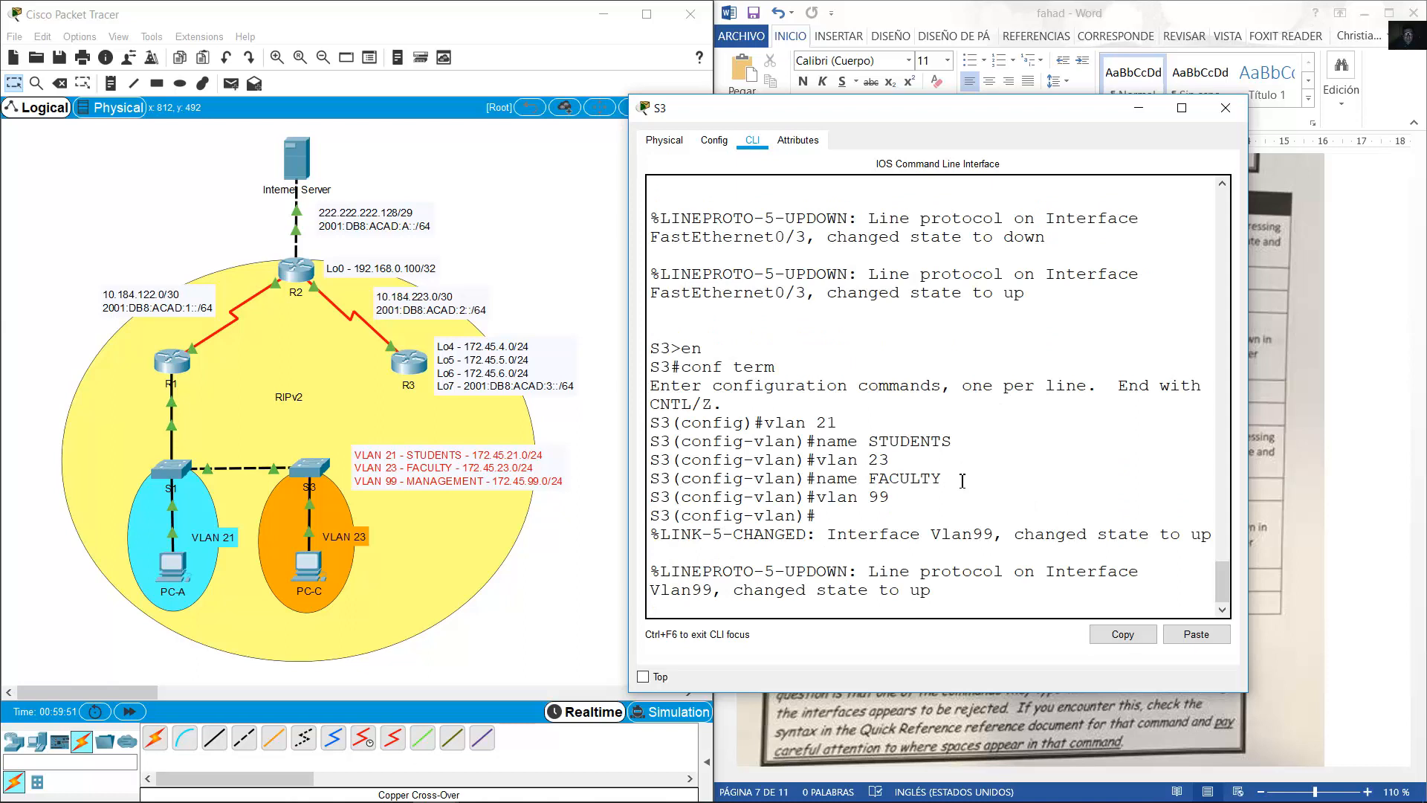
key("Up")
key("Up")
key("BackSpace")
key("BackSpace")
key("BackSpace")
key("BackSpace")
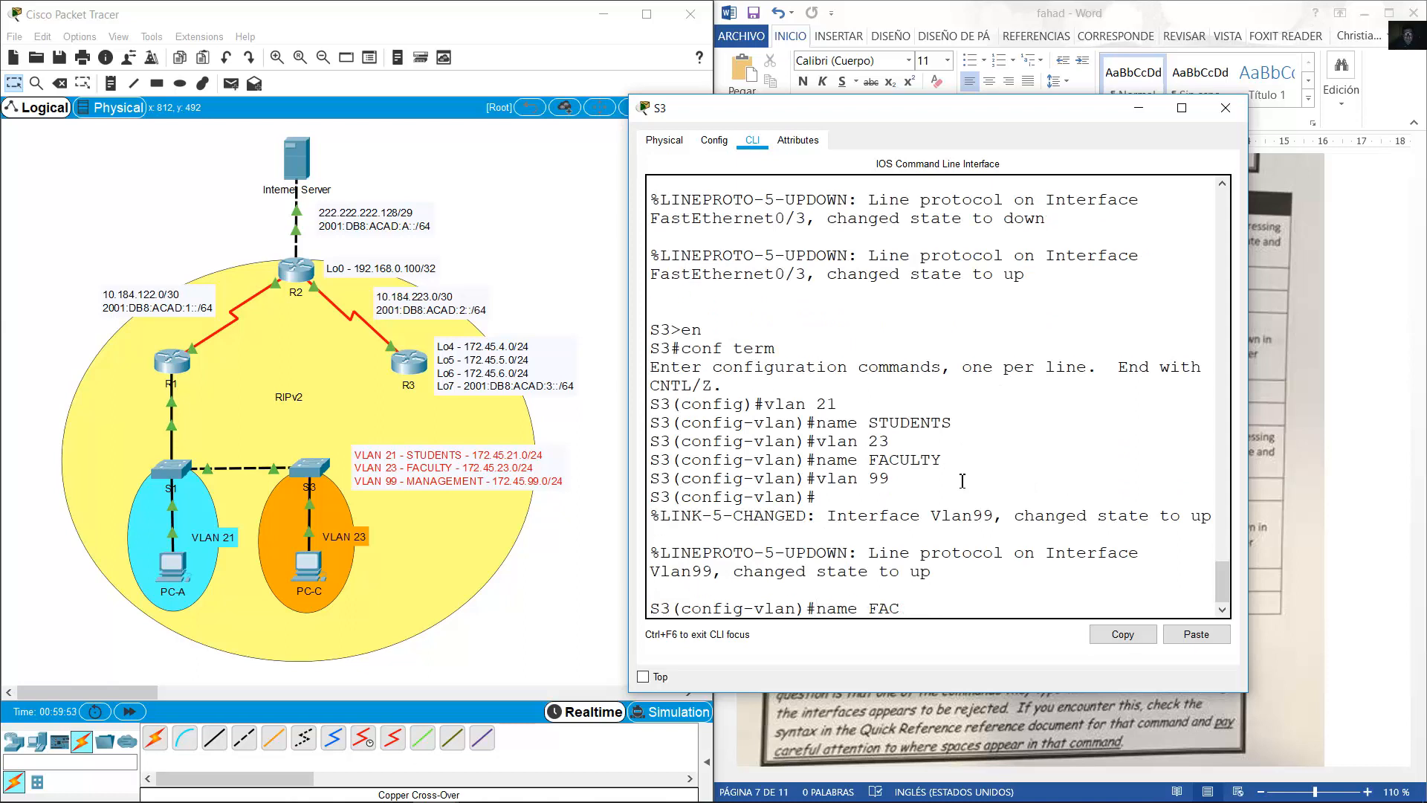
key("BackSpace")
key("BackSpace")
key("BackSpace")
type("MANAGEMENT")
key("Return")
type("e")
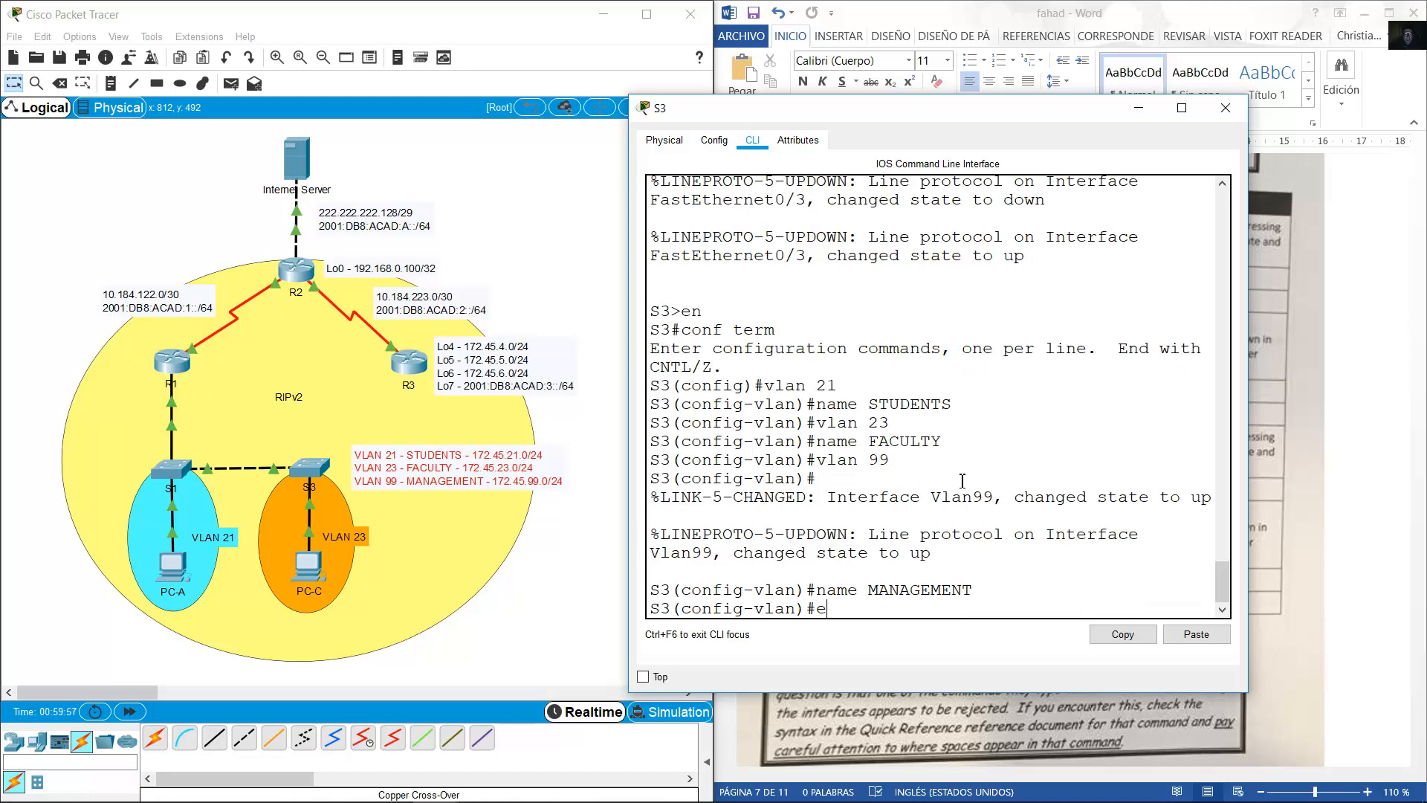
type("xit")
key("Return")
Review the task table in Word and return to S3's command window.
left_click(1353, 449)
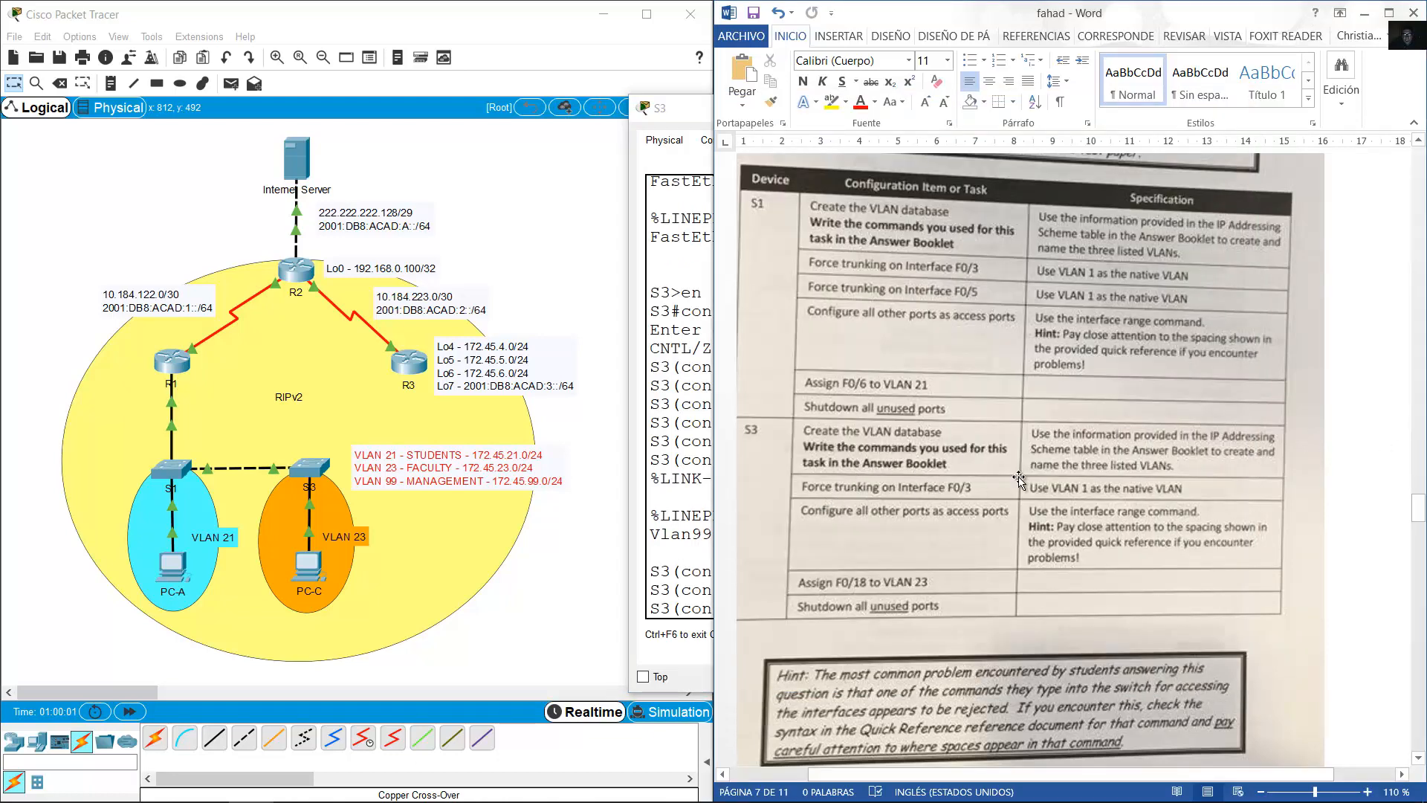
left_click(466, 434)
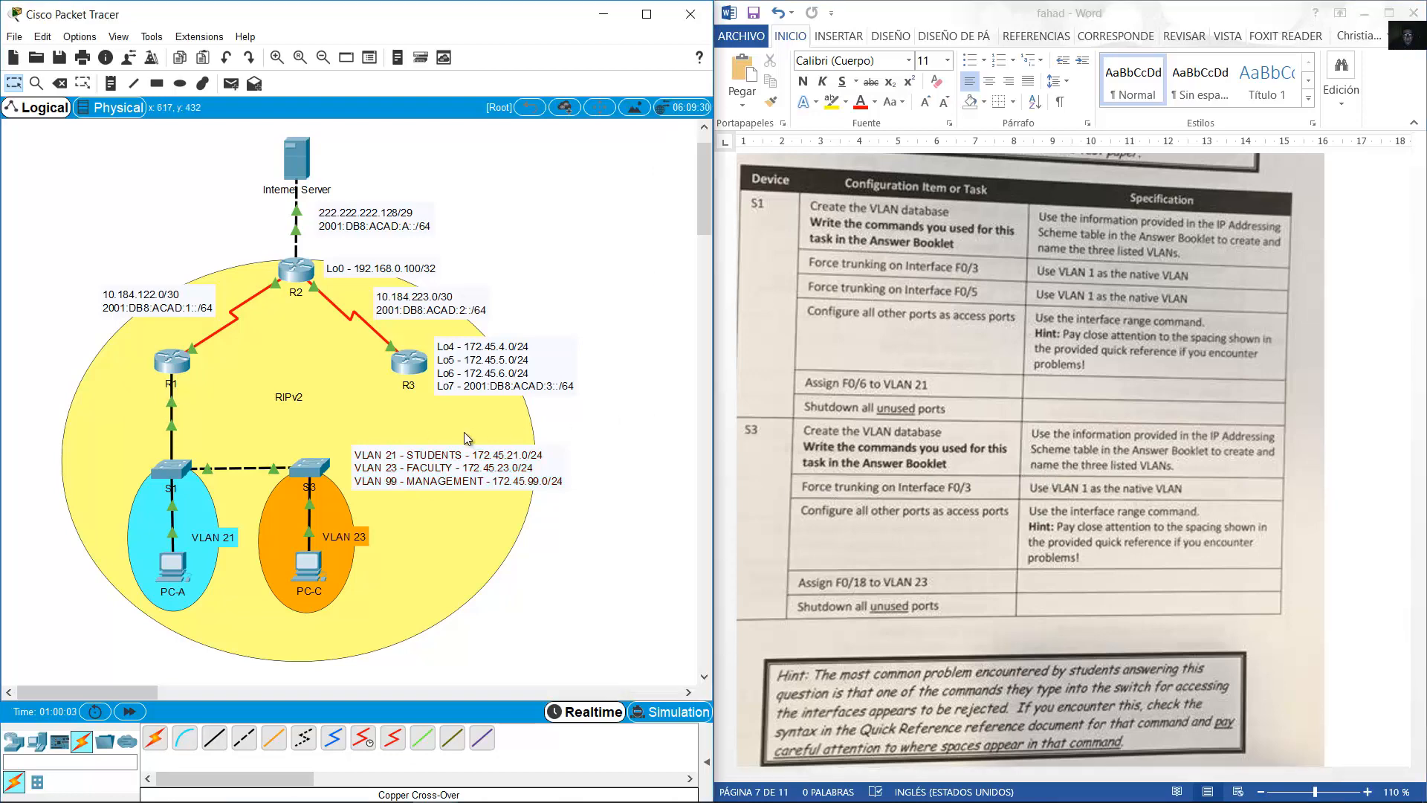
mouse_move(274, 470)
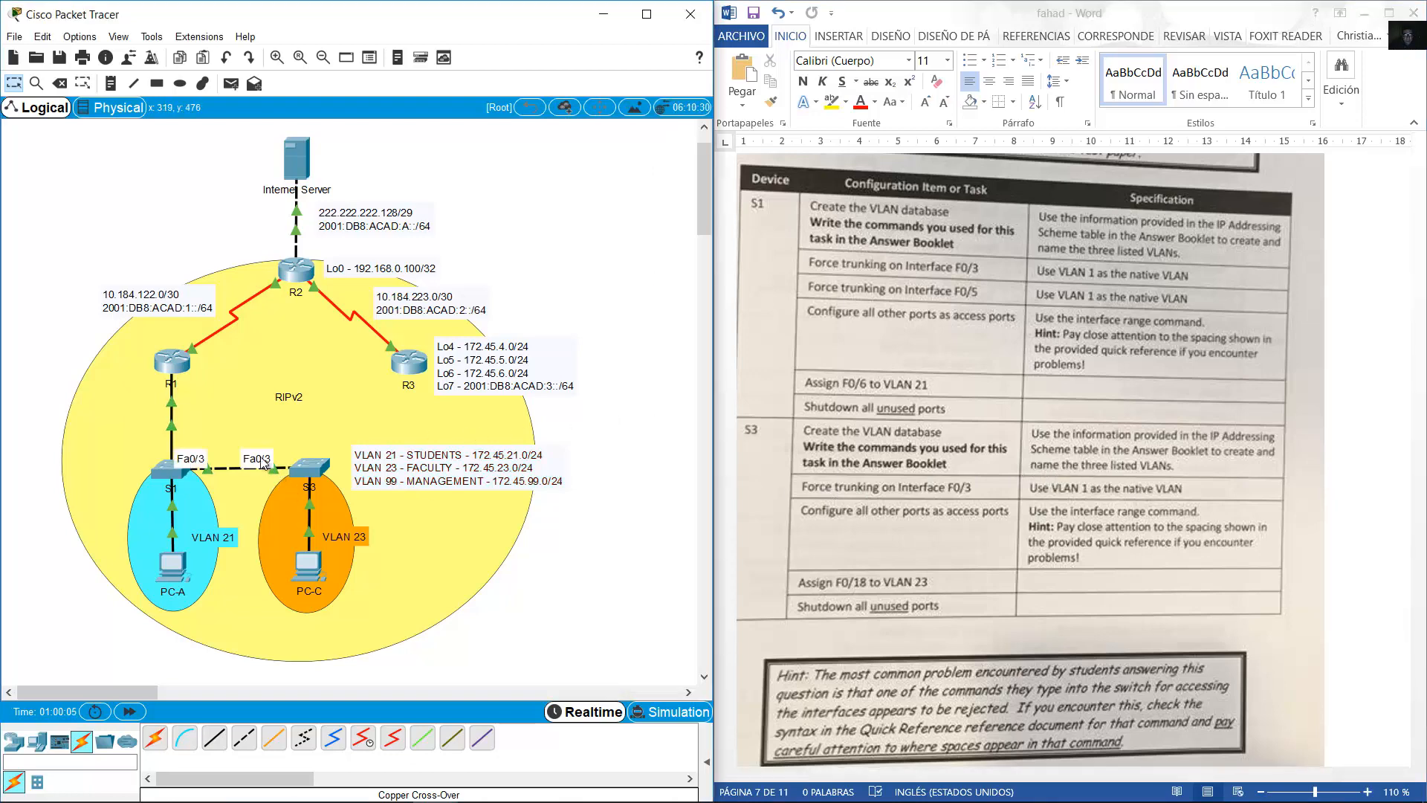
left_click(309, 467)
On S3's F0/3, set switchport mode trunk and trunk native VLAN 1, checking the task table.
type("int")
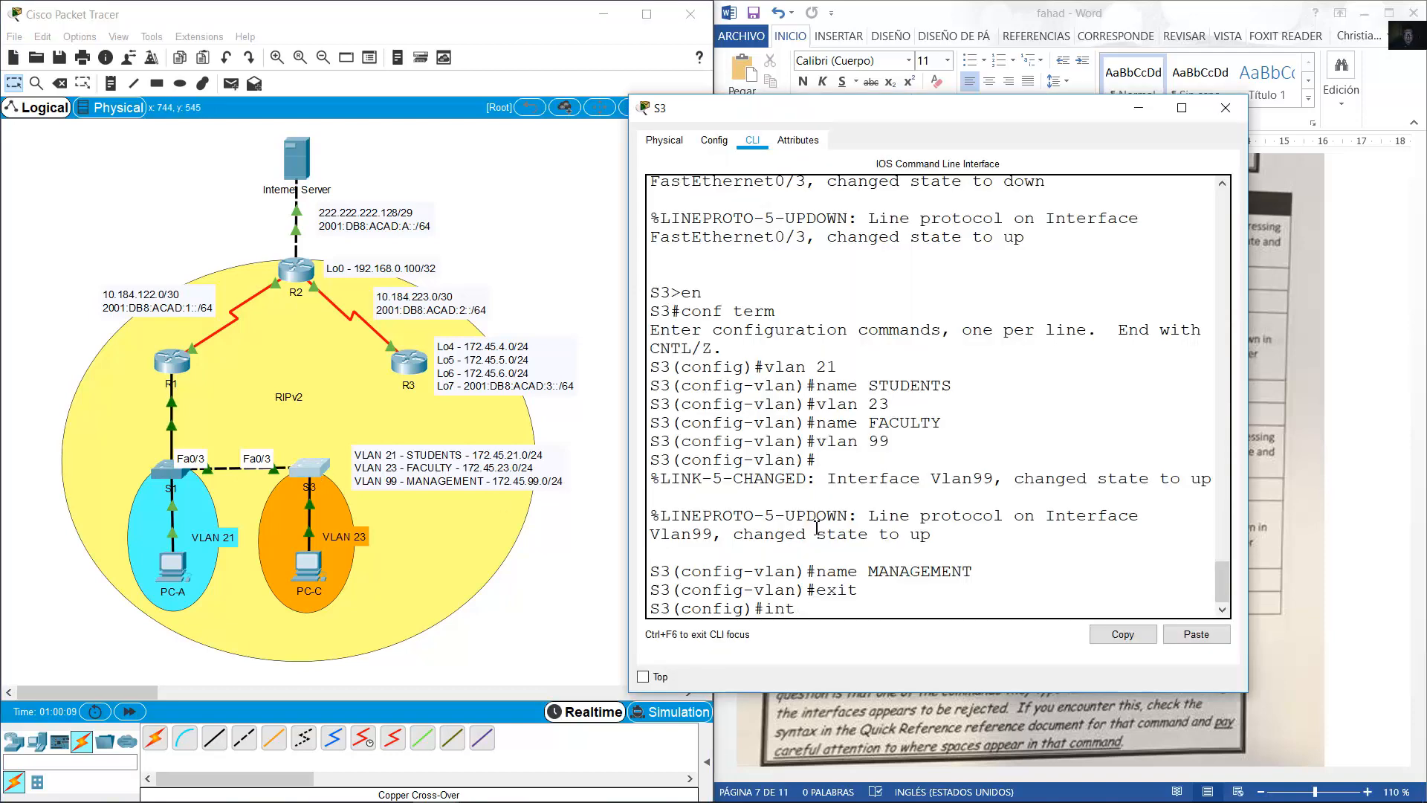
type(" f0/3")
key("Return")
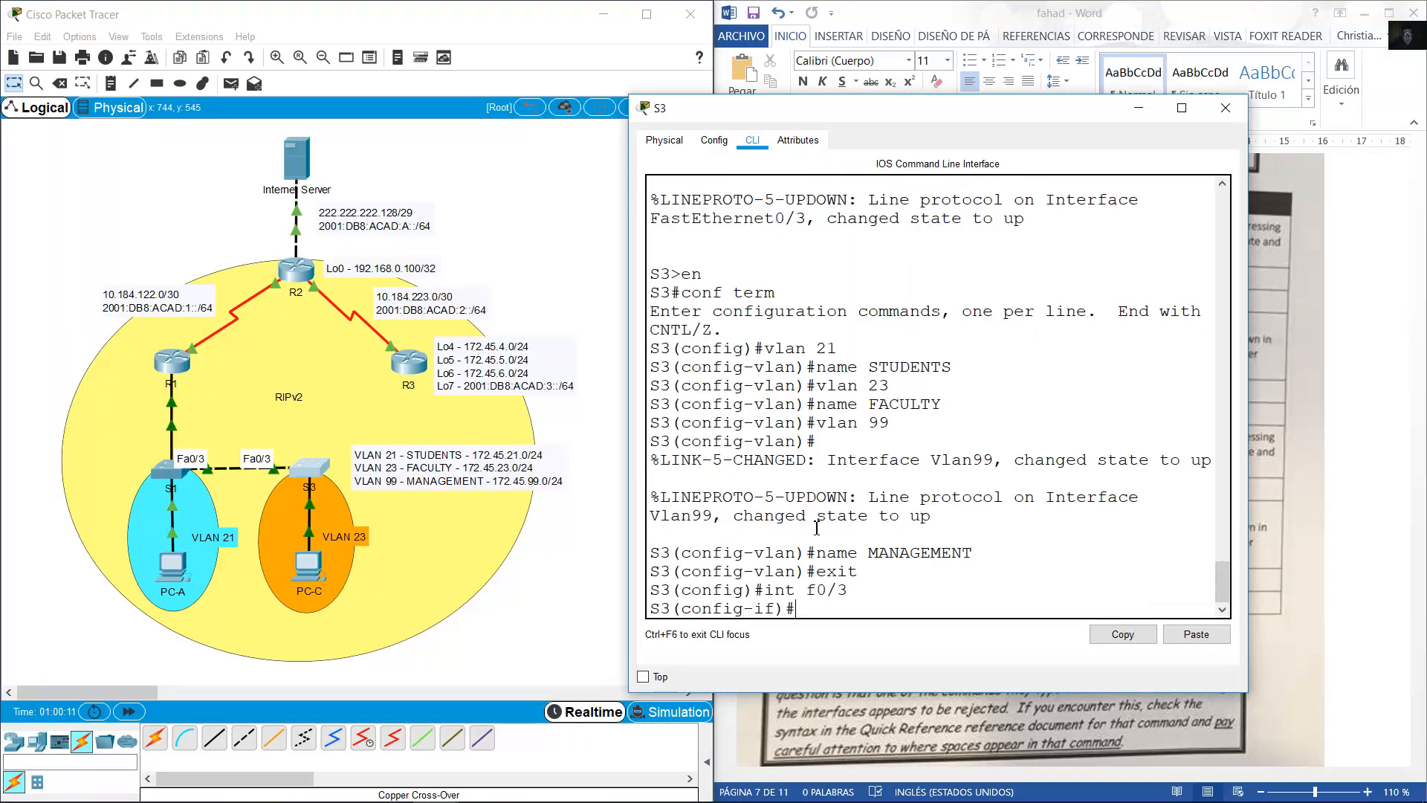
type("switch")
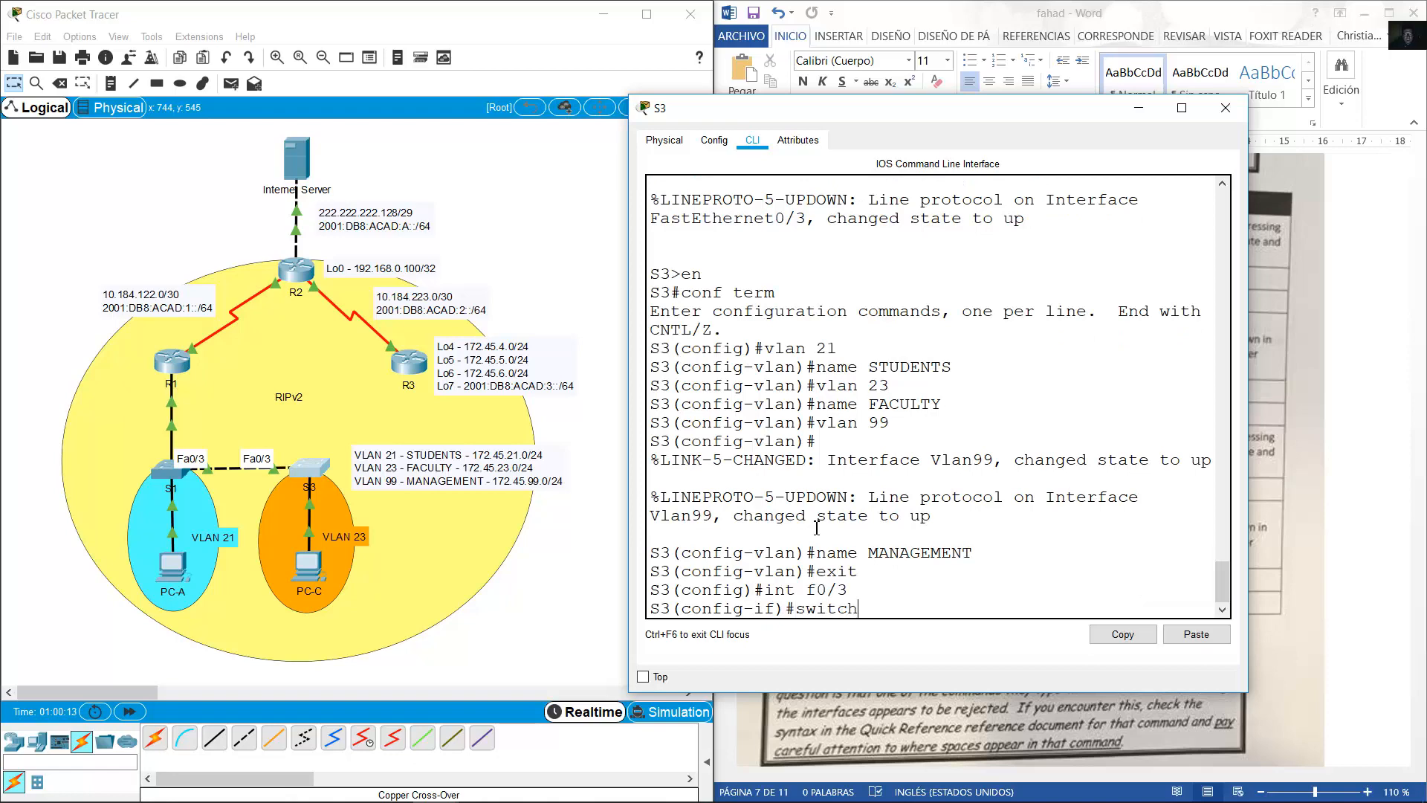
type("port mode trun")
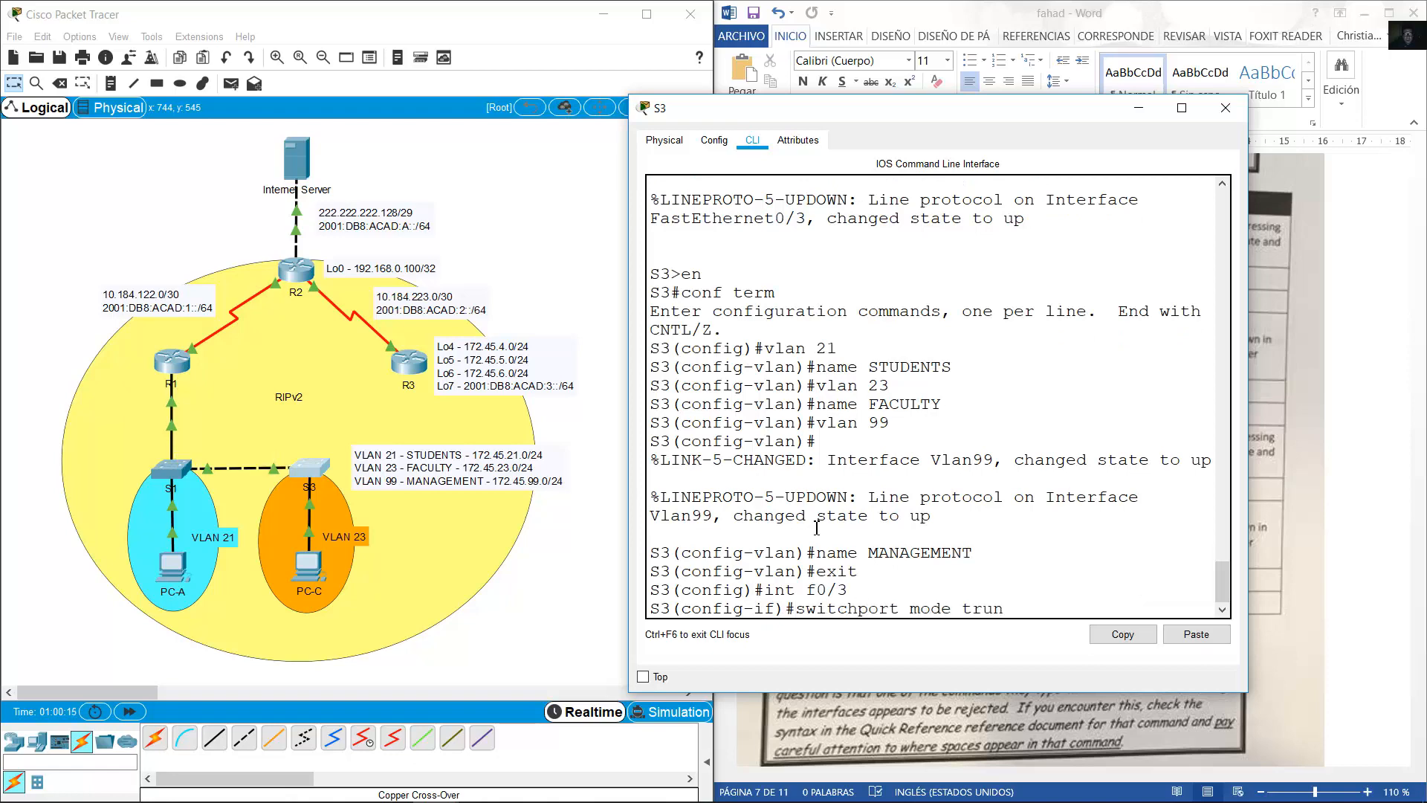
type("k")
key("Return")
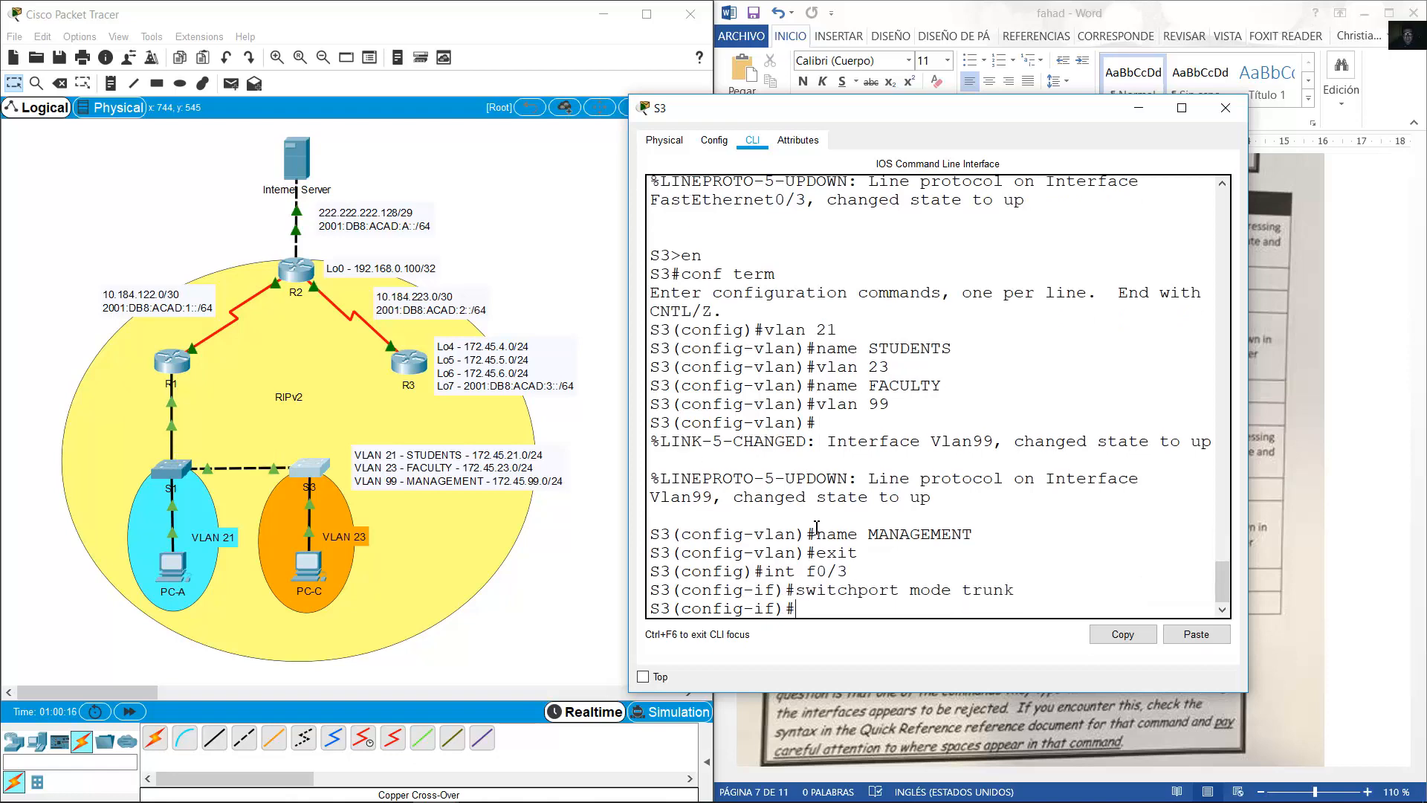
left_click(1388, 564)
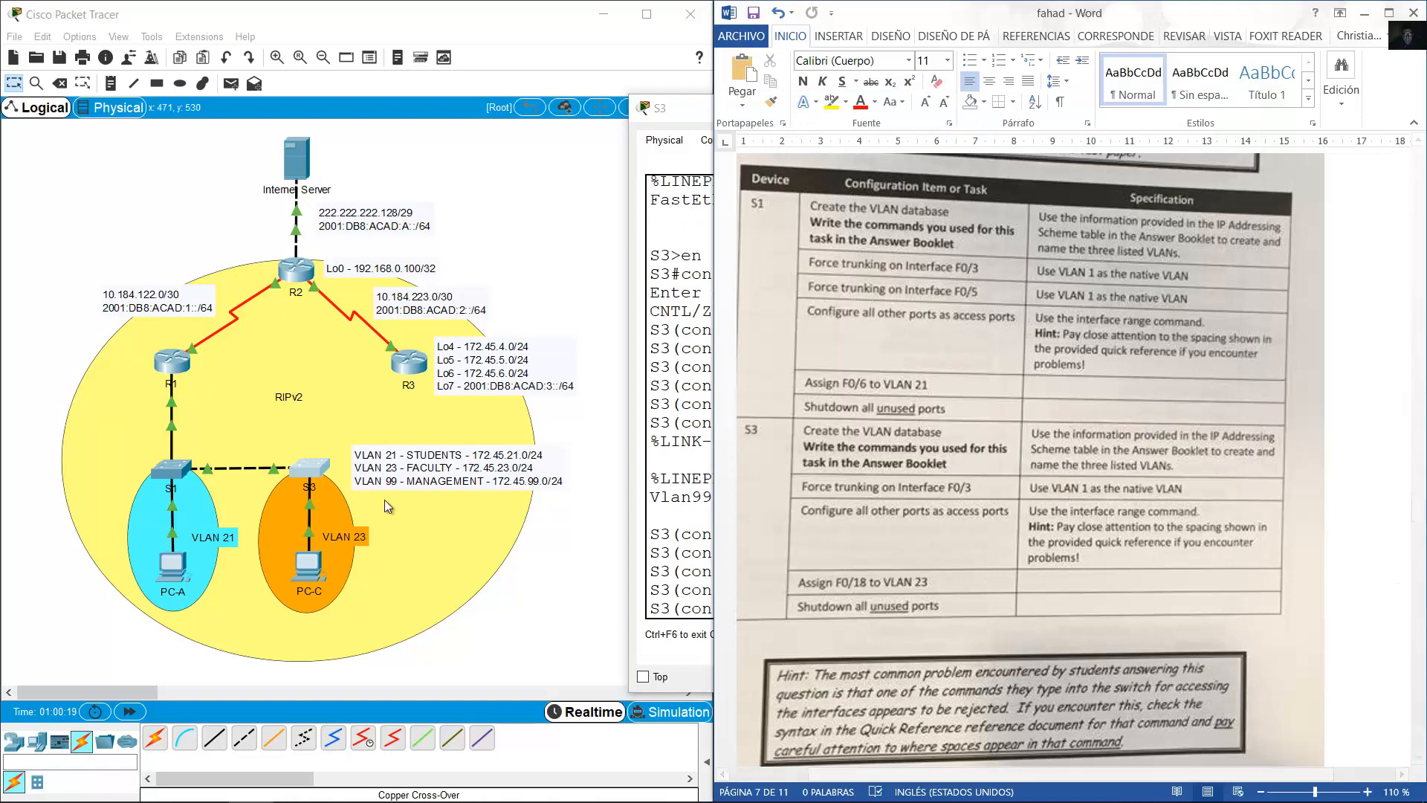
left_click(316, 483)
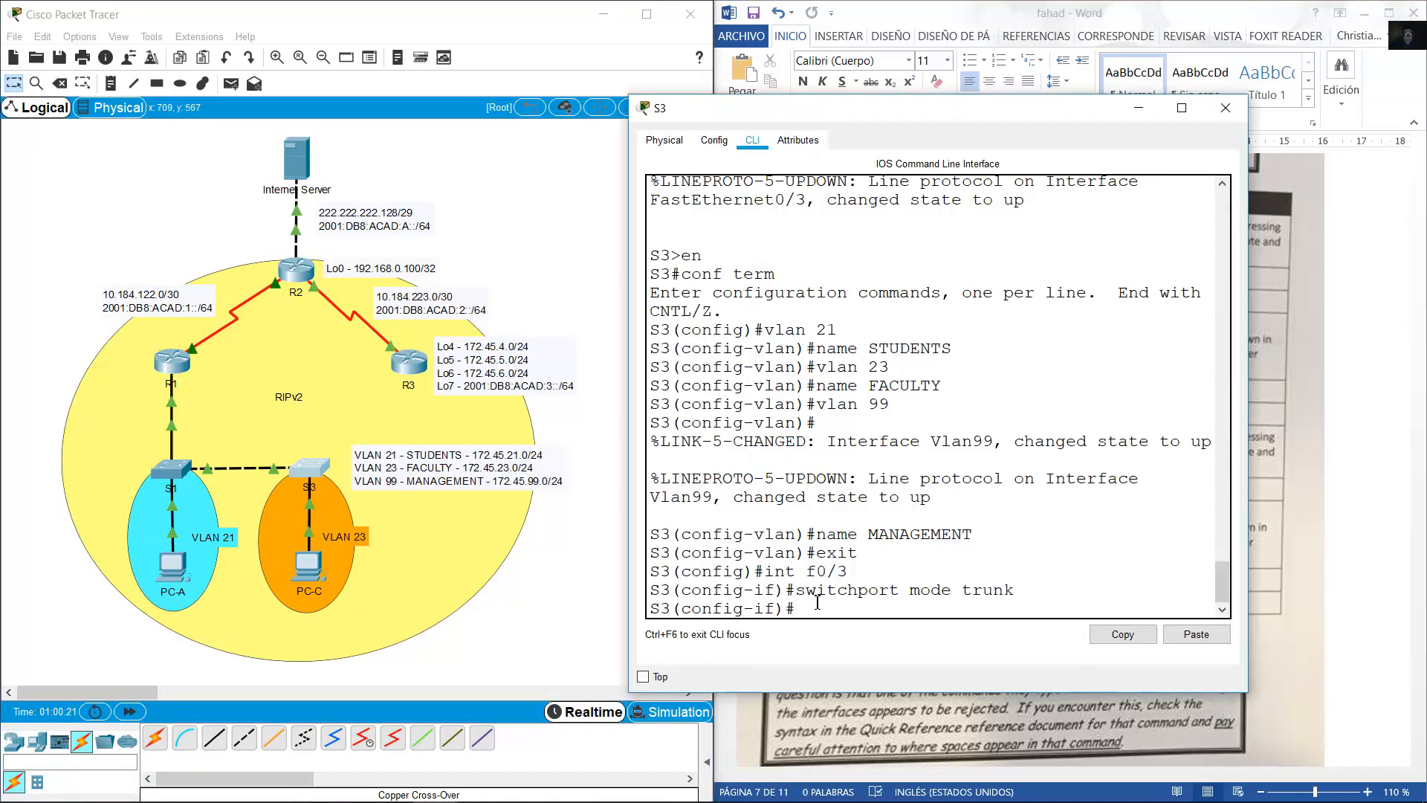
key("Up")
key("BackSpace")
key("BackSpace")
key("BackSpace")
key("BackSpace")
key("BackSpace")
type("native vlan 1")
key("Return")
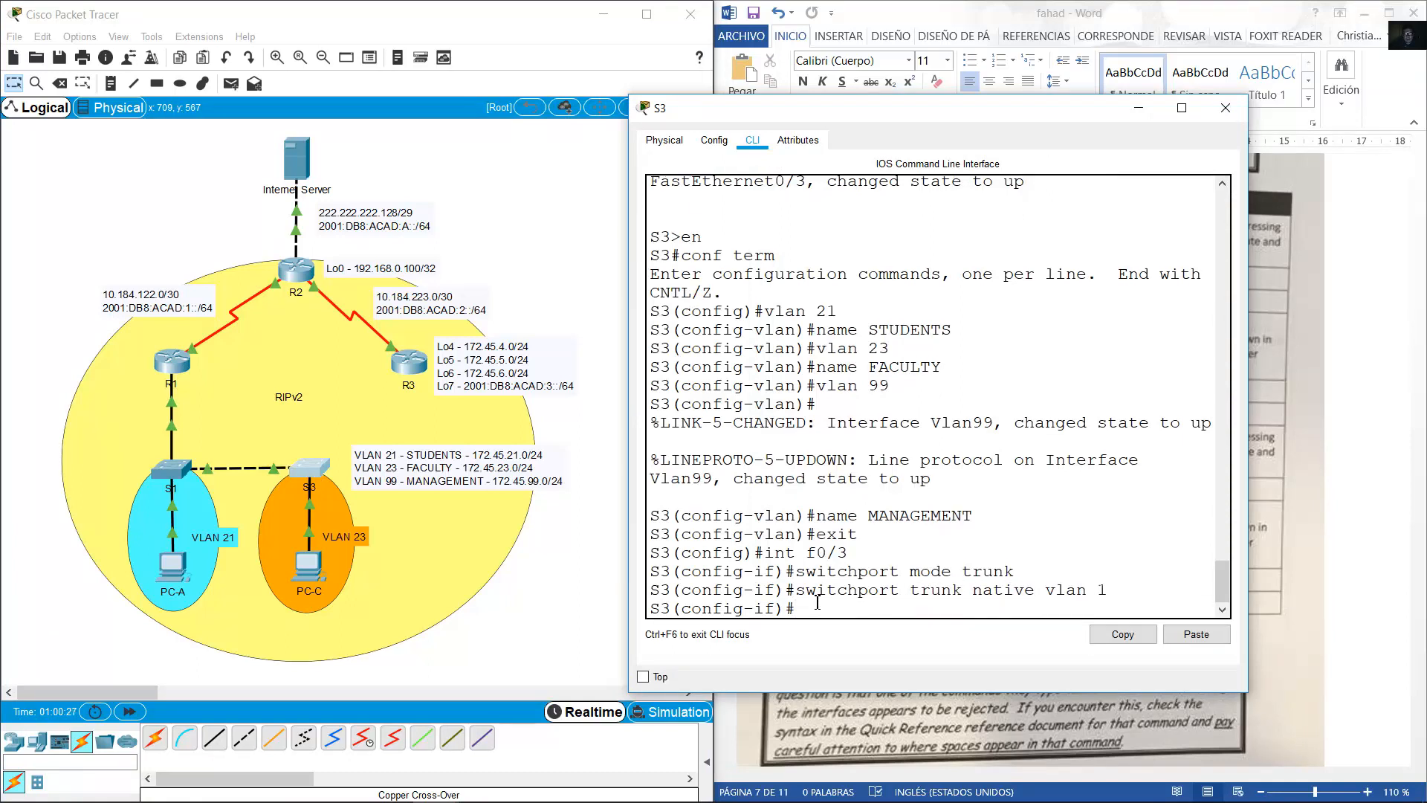
left_click(1252, 468)
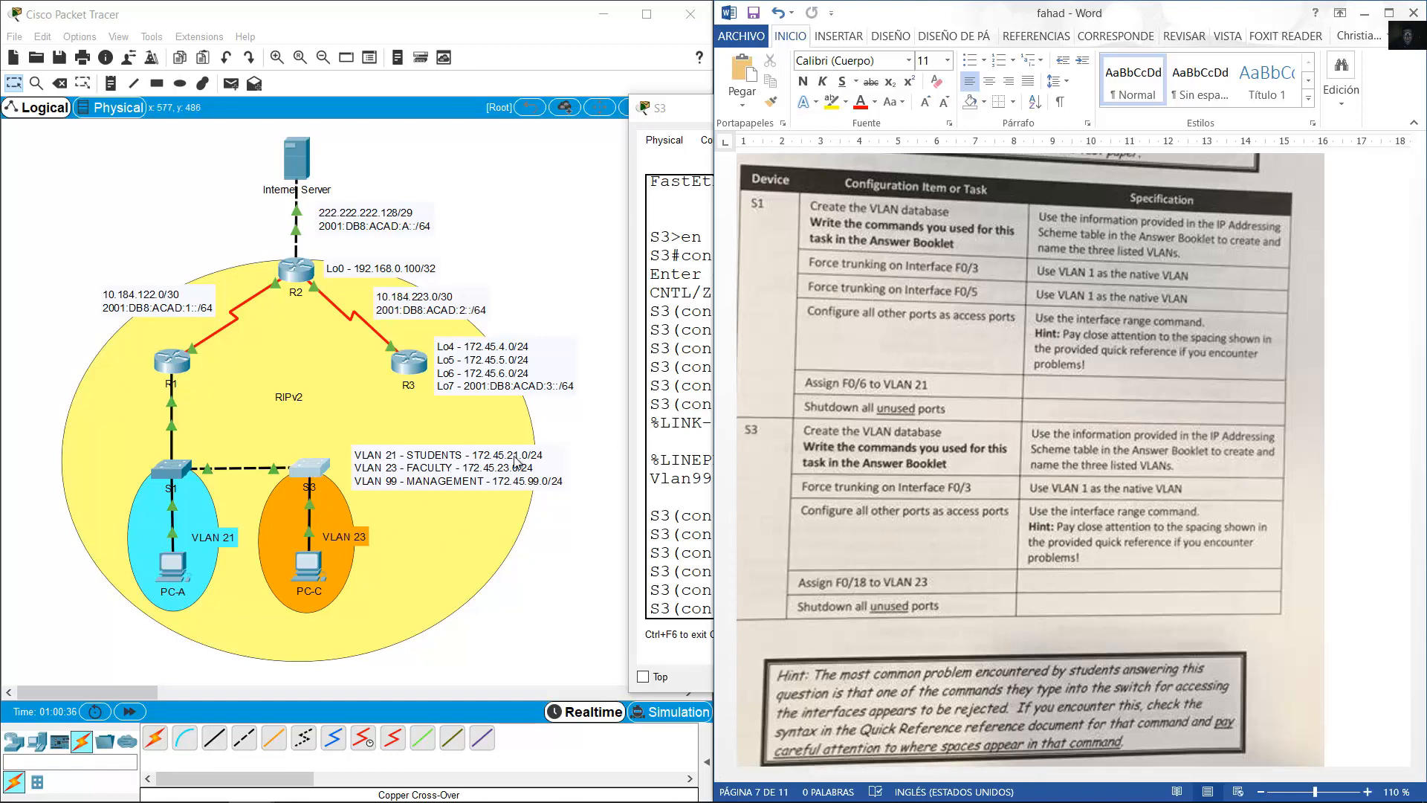
left_click(310, 466)
Leave F0/3 and set range f0/1-2, f0/4-24, g0/1-2 to switchport mode access.
type("exit")
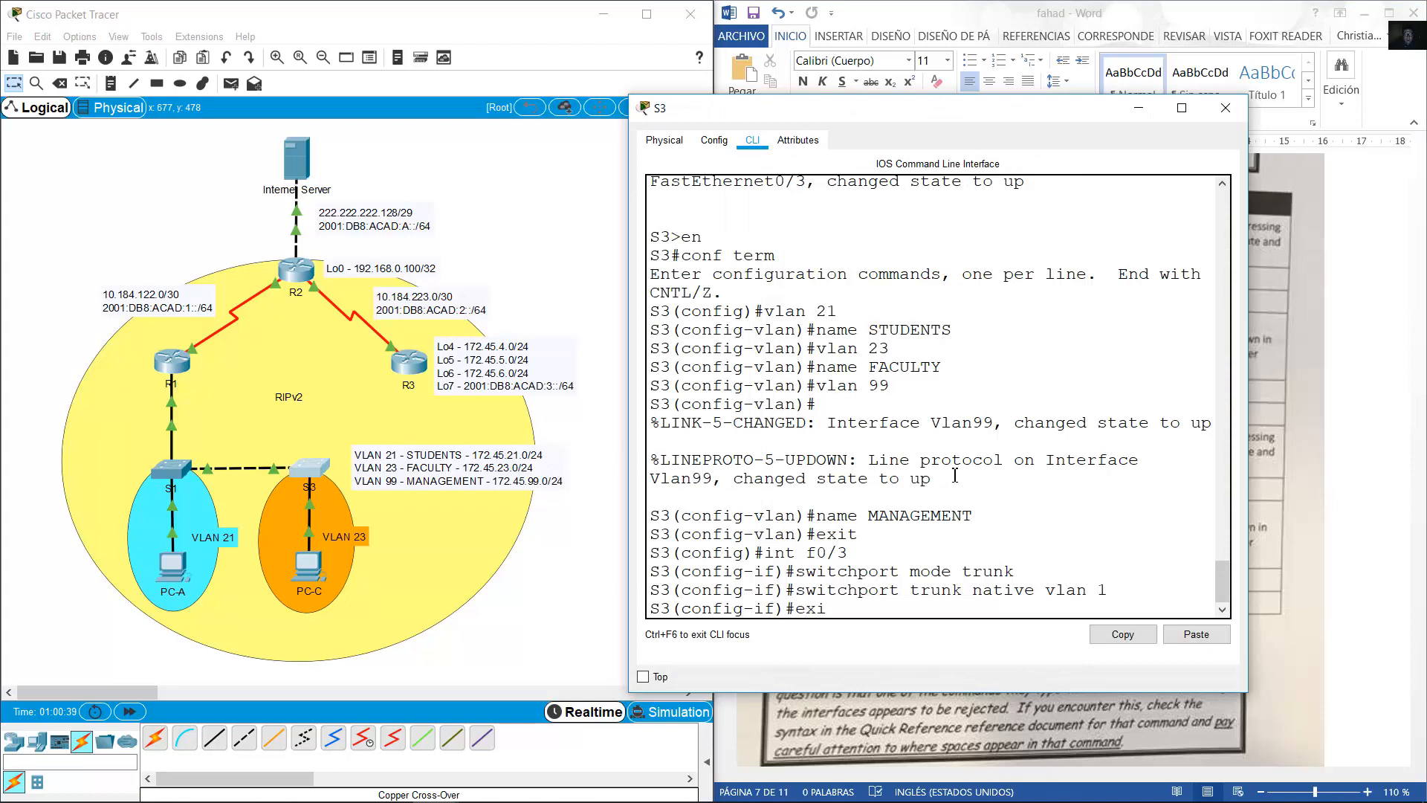
key("Return")
type("int range")
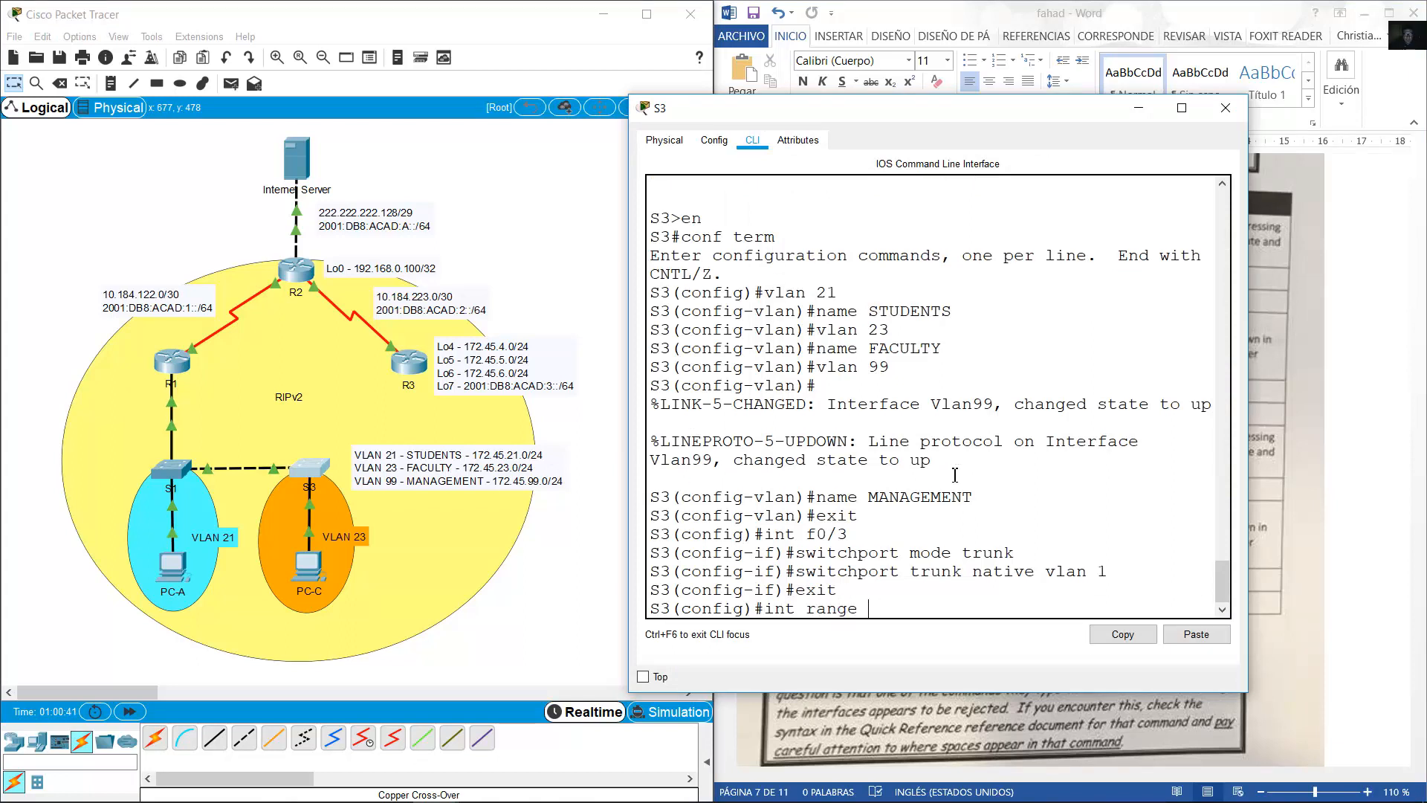
type(" f0/1-2,f0/4-24,g0/1-2")
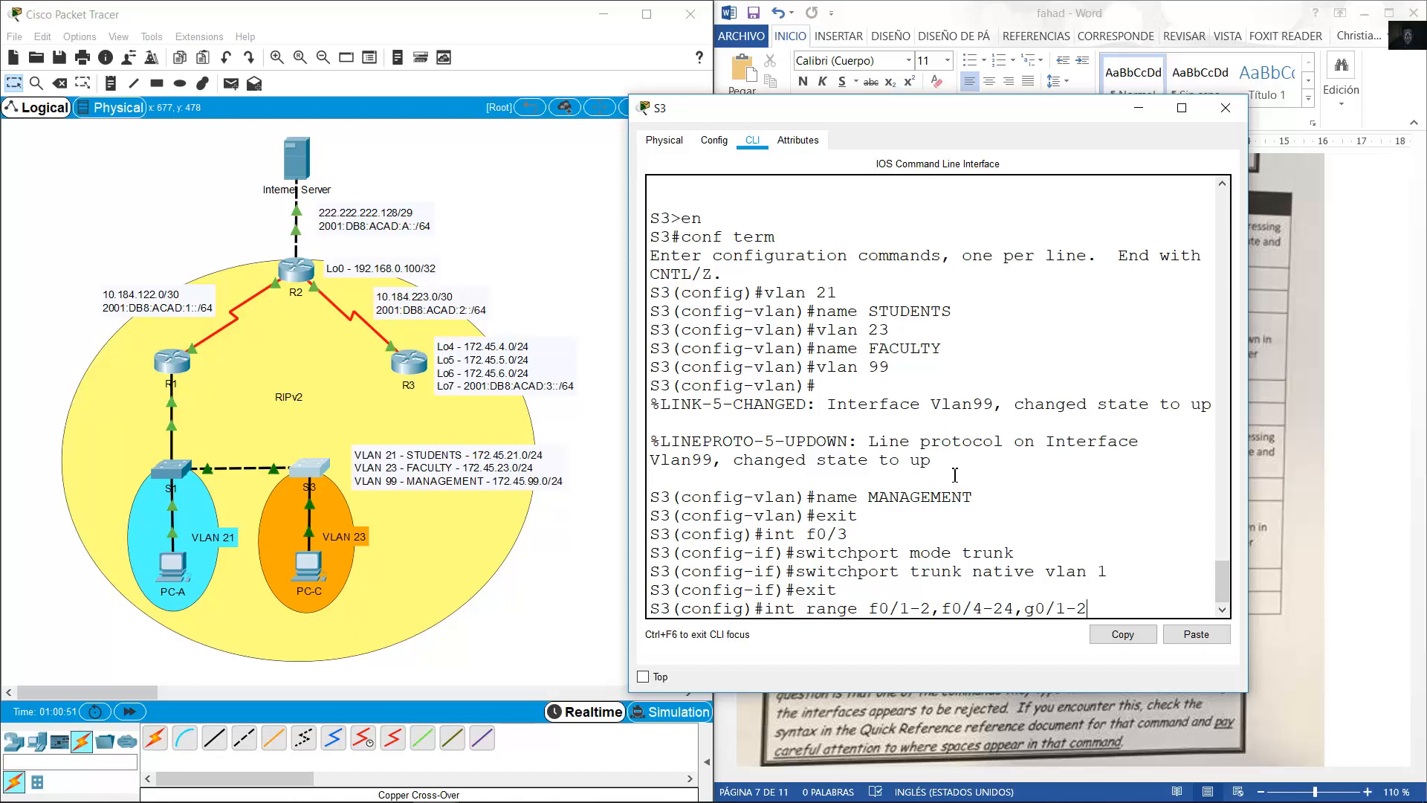
key("Return")
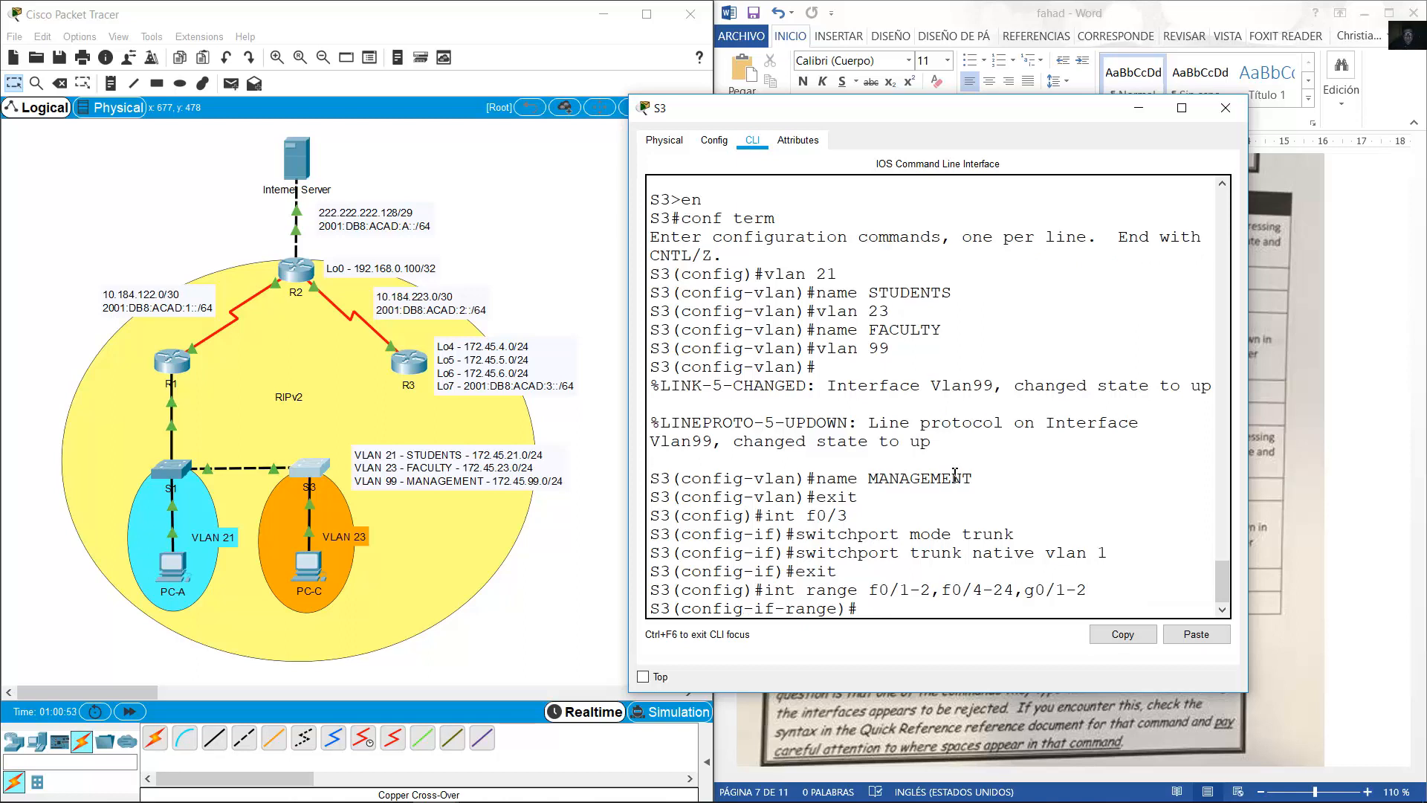
type("switchport mode access")
key("Return")
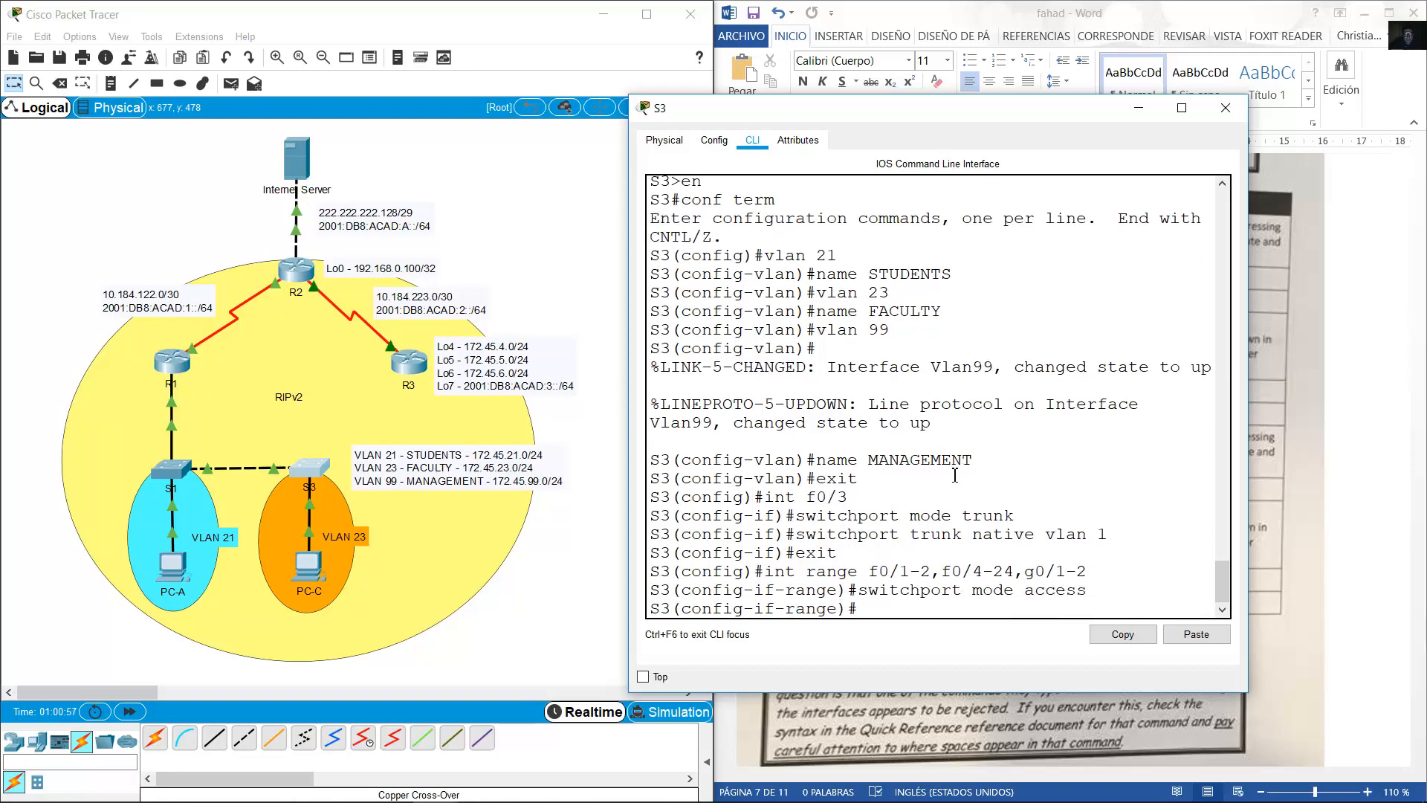
Review the task document, move the VLAN 23 label beside PC-C, and reopen S3's CLI.
left_click(1374, 501)
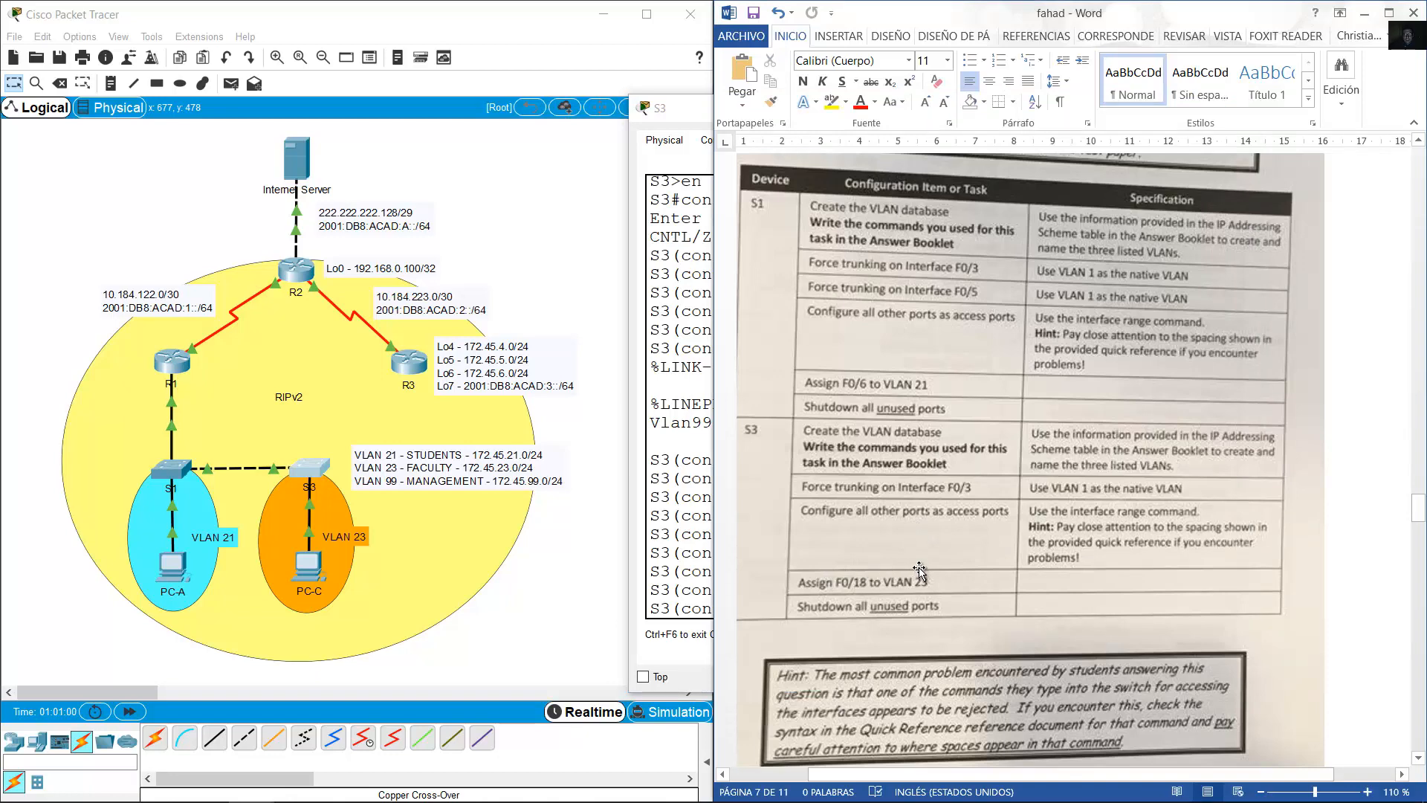
left_click(441, 550)
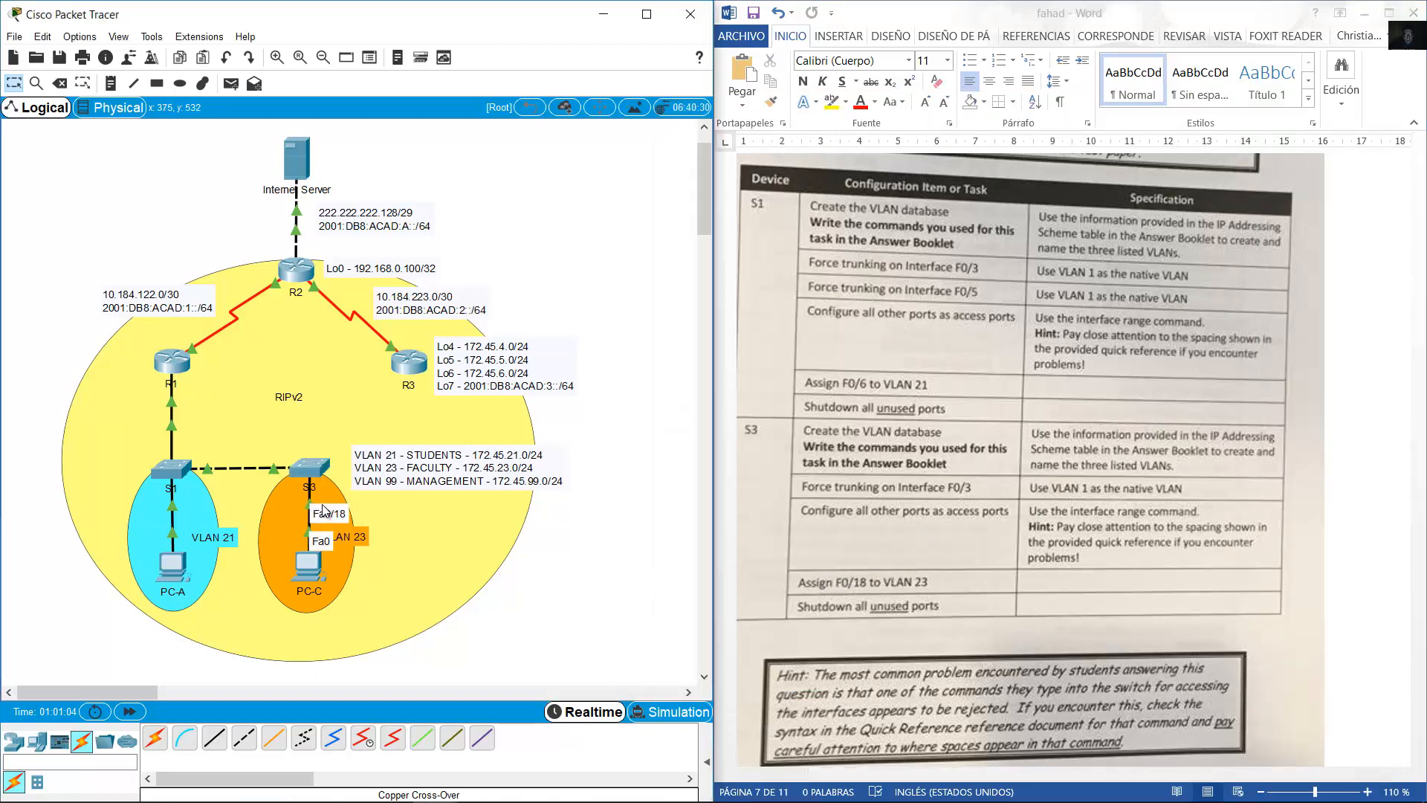
left_click_drag(366, 542, 411, 546)
left_click(321, 465)
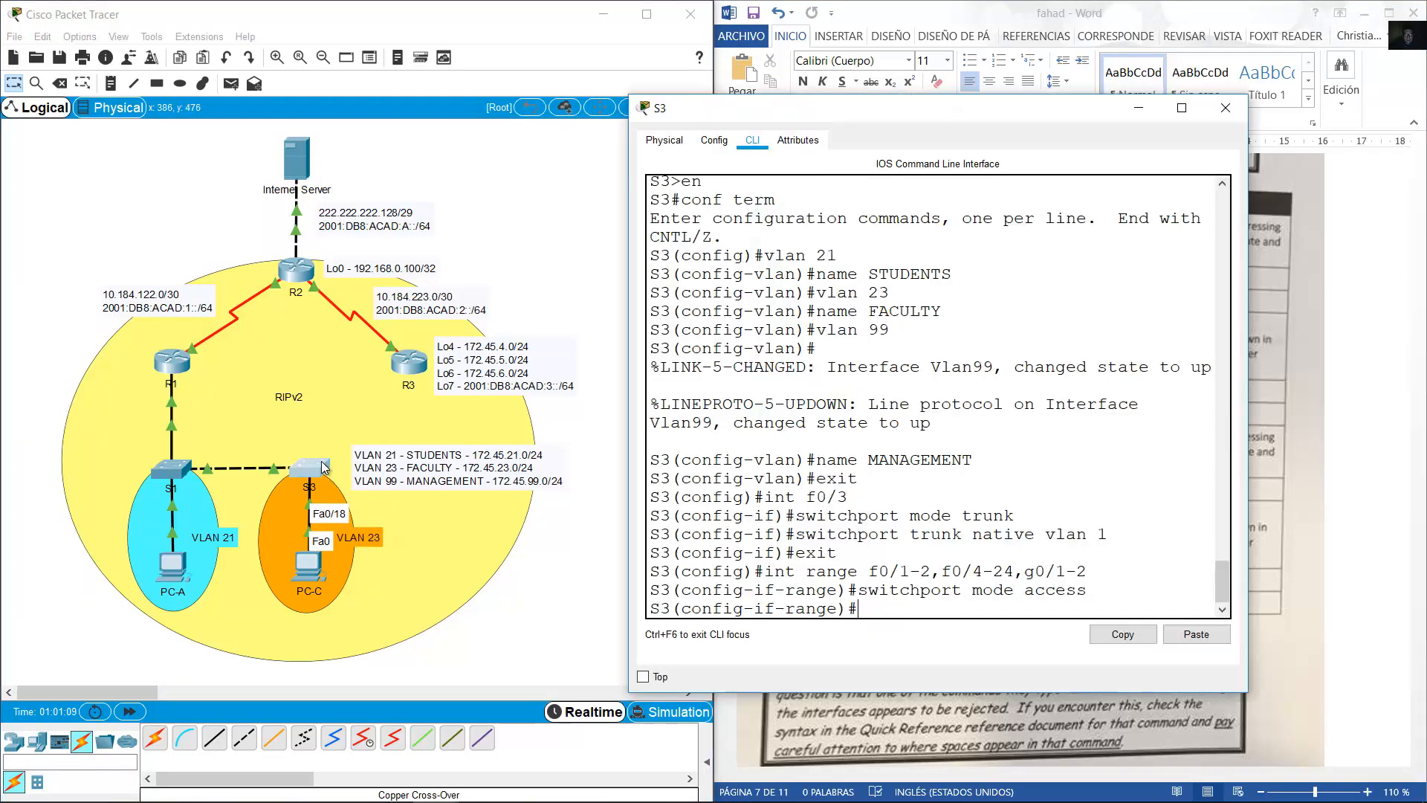
Enter interface f0/18 on S3 and apply switchport access vlan 23.
type("int f0/18")
key("Return")
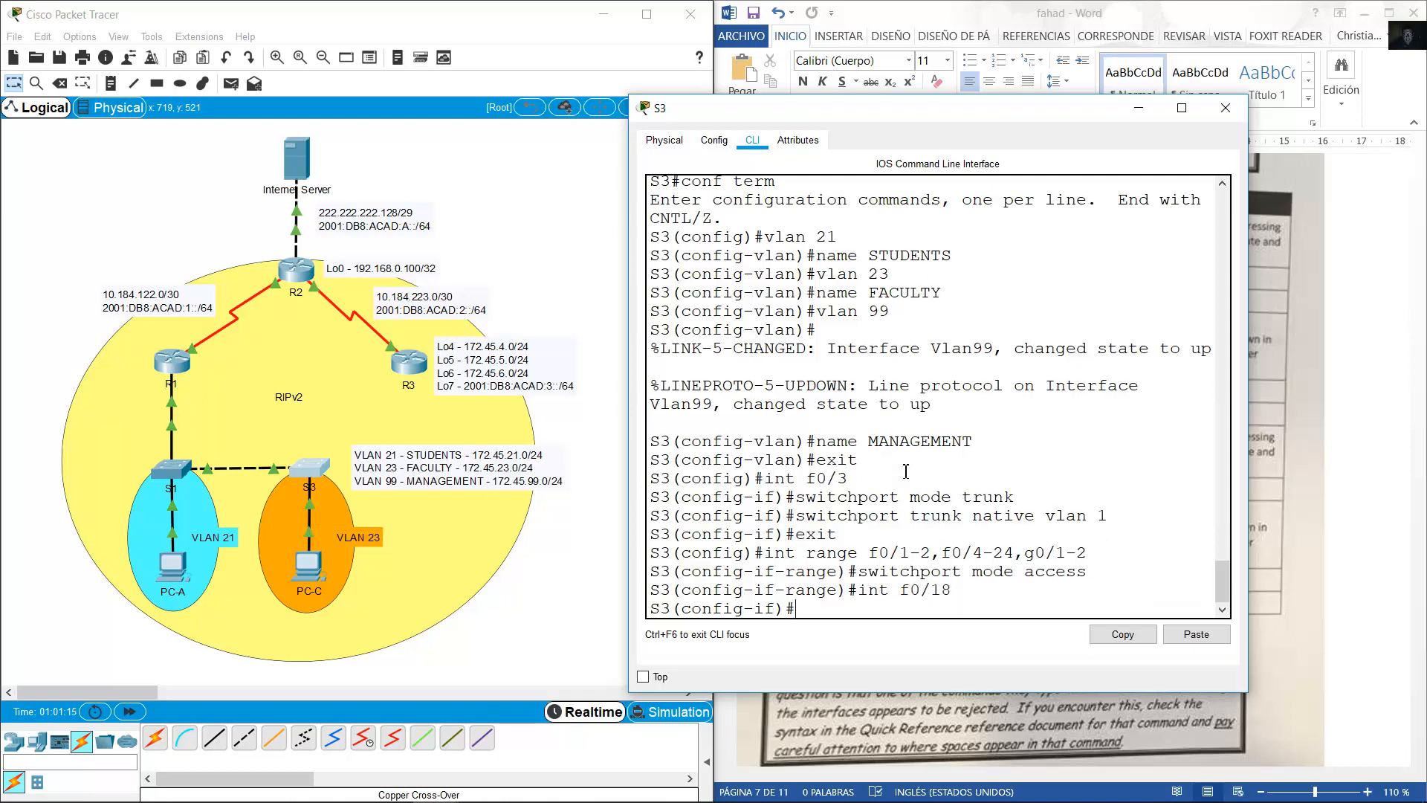
type("switchport mode access")
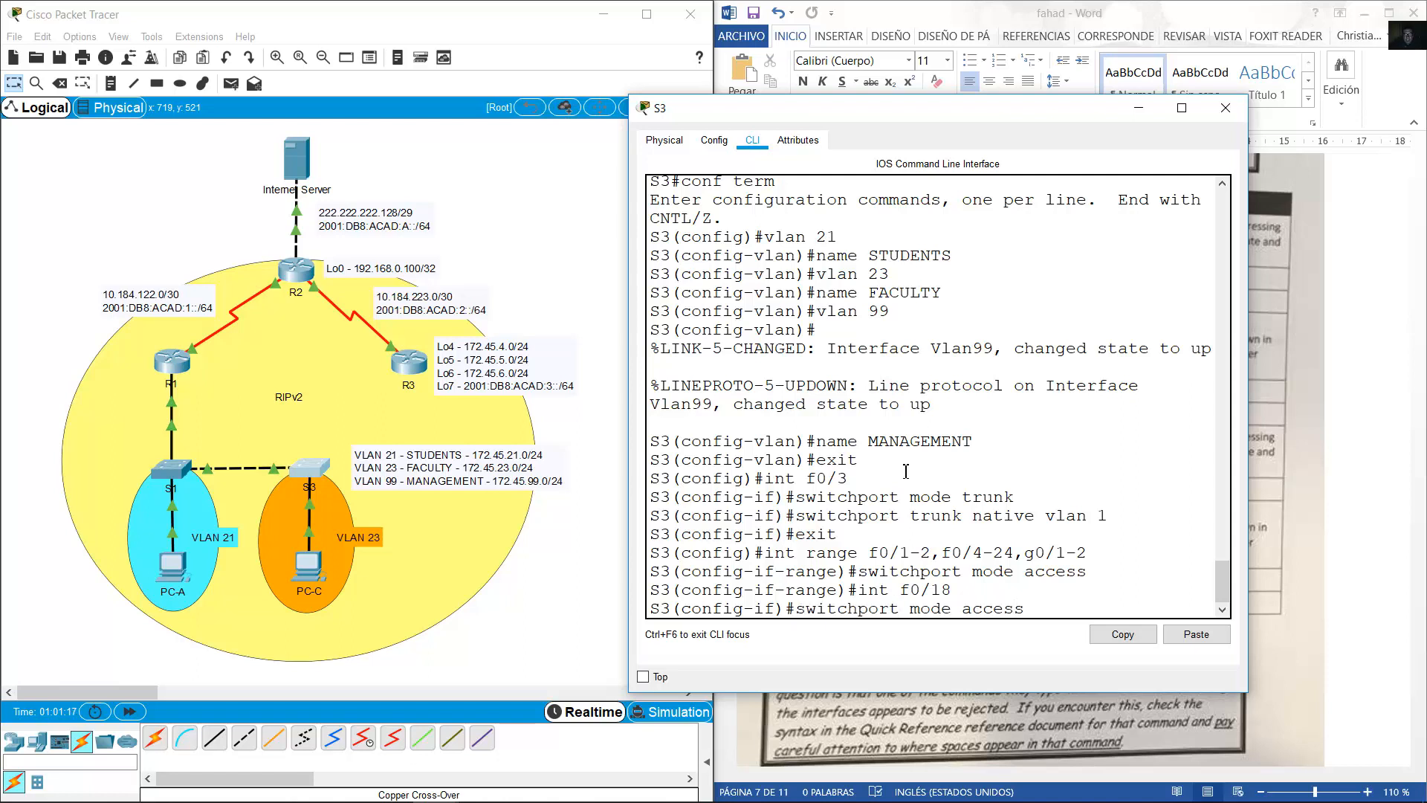
key("Left")
key("Left")
key("Left")
key("Left")
key("Left")
key("Left")
key("BackSpace")
key("BackSpace")
key("BackSpace")
key("BackSpace")
key("BackSpace")
key("Right")
key("Right")
key("Right")
key("Right")
type("vlan 23")
key("Return")
Check the task instructions, reopen S3's CLI and exit the Fa0/18 interface.
left_click(1292, 398)
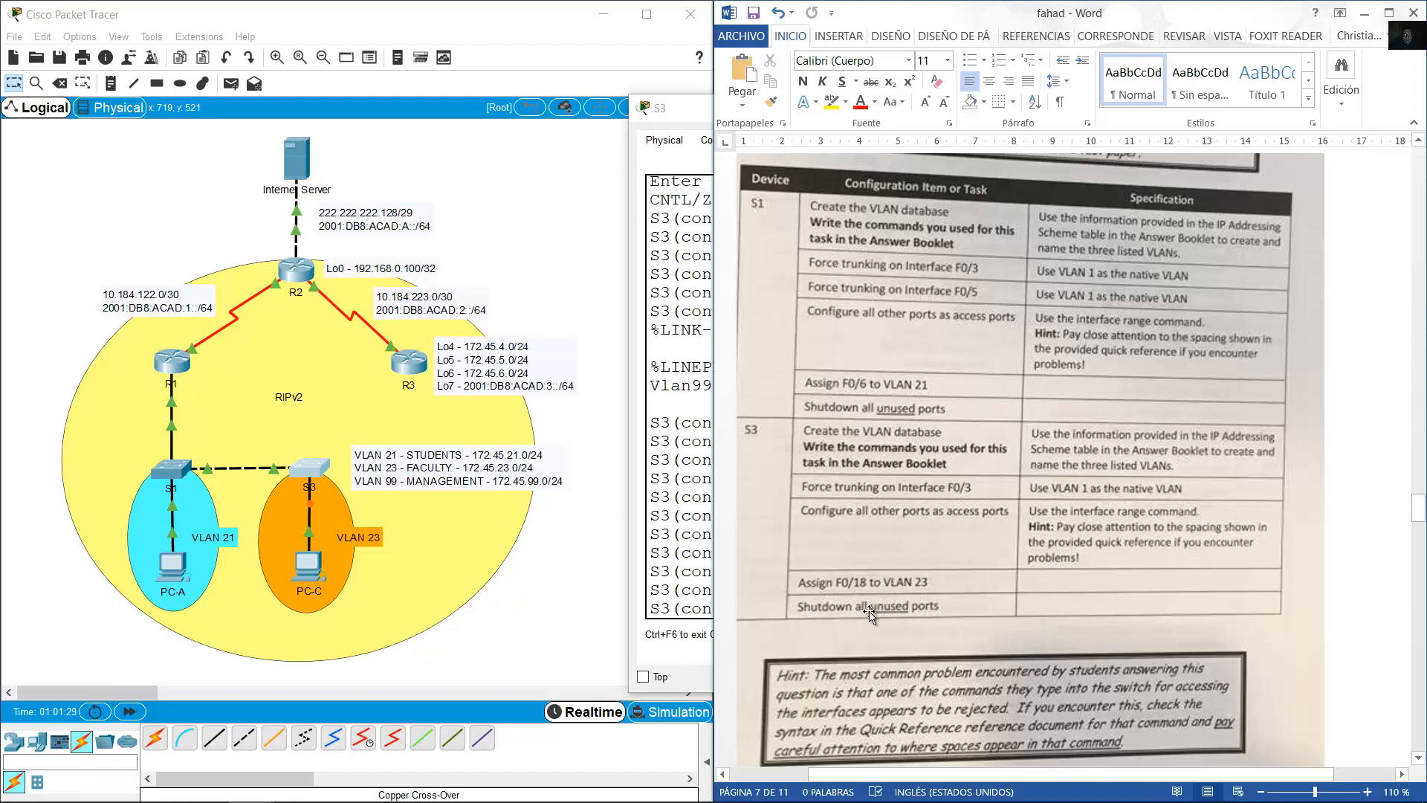
left_click(550, 577)
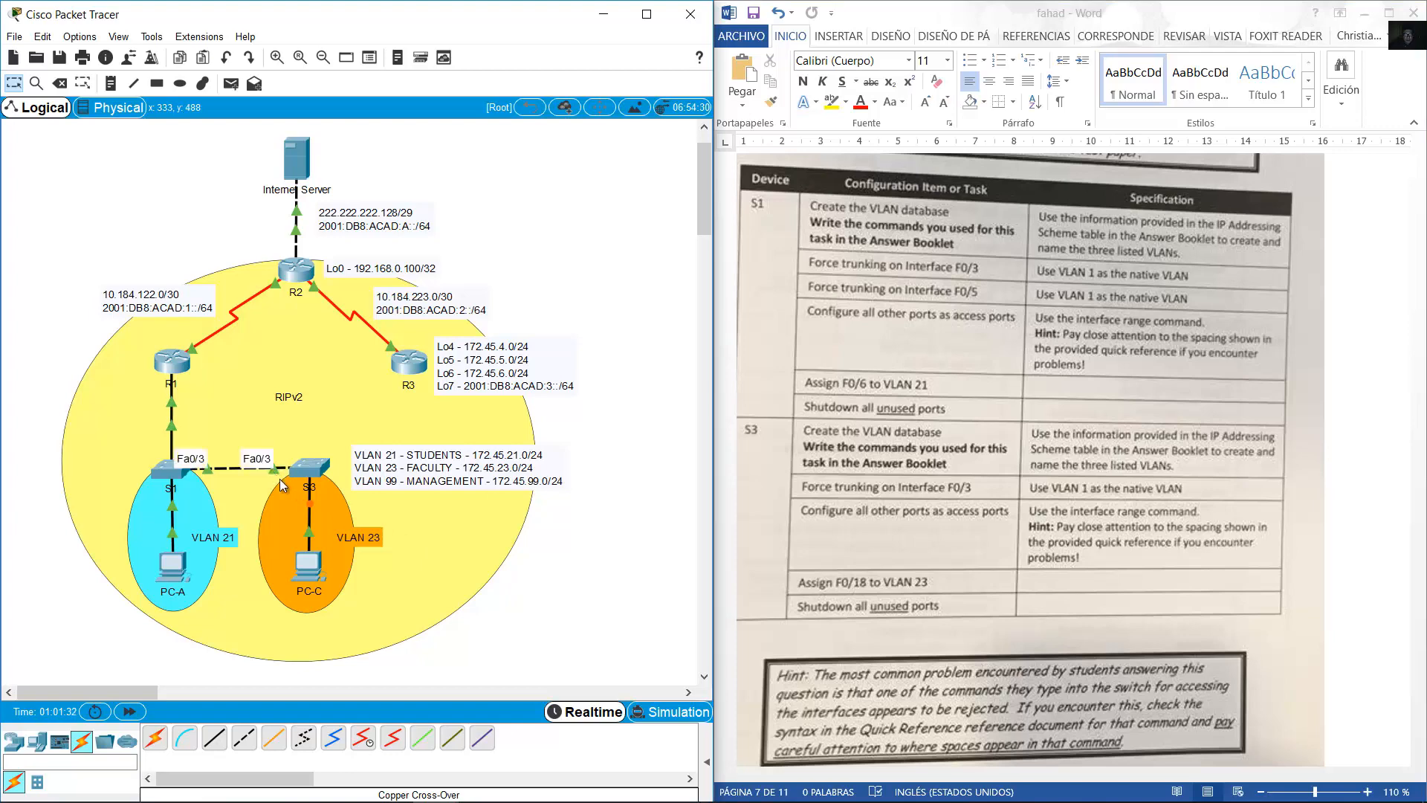
left_click(321, 466)
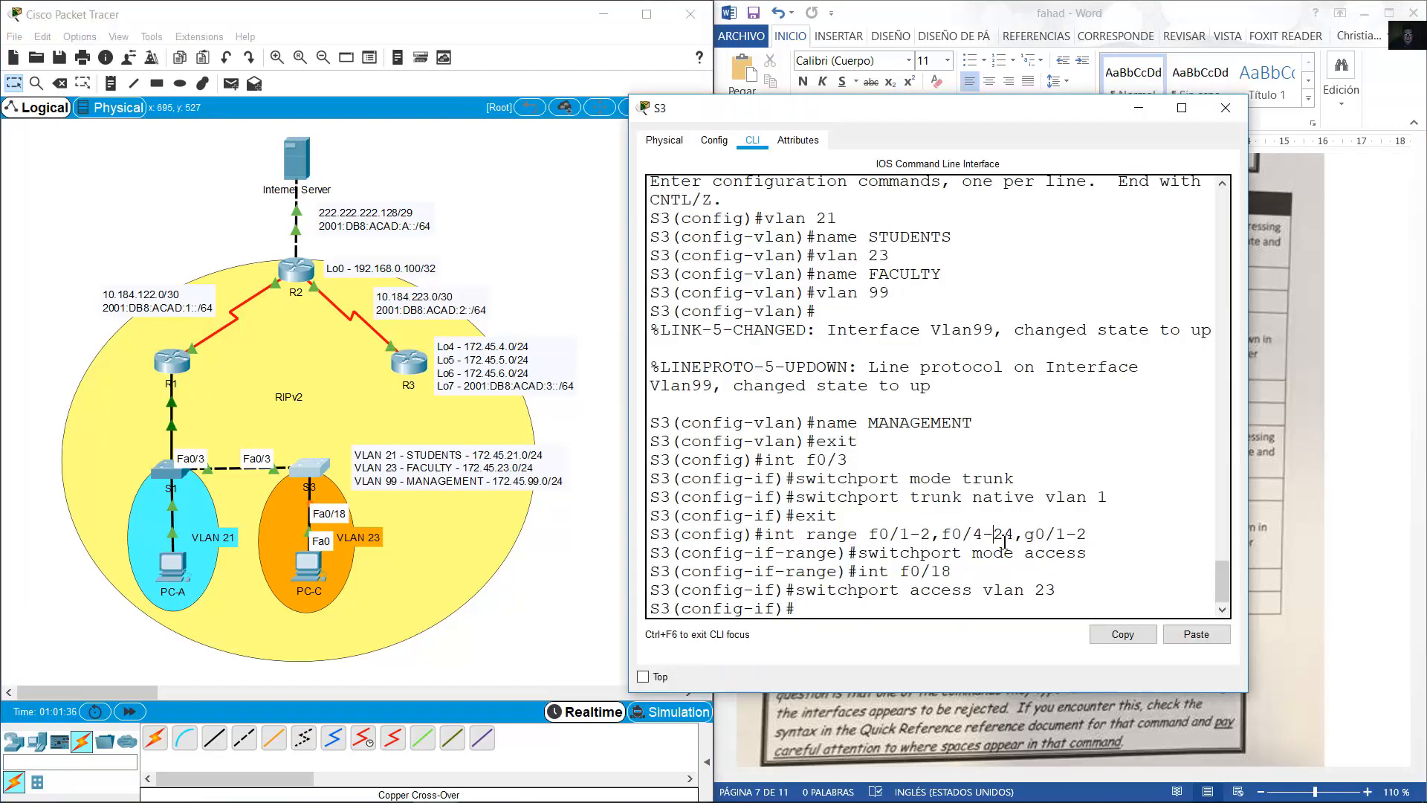
type("exit")
key("Return")
Edit the recalled range to f0/1-2, f0/4-17, f0/19-24, g0/1-2 and shut those ports down.
key("Up")
key("Up")
key("Up")
key("Up")
key("Up")
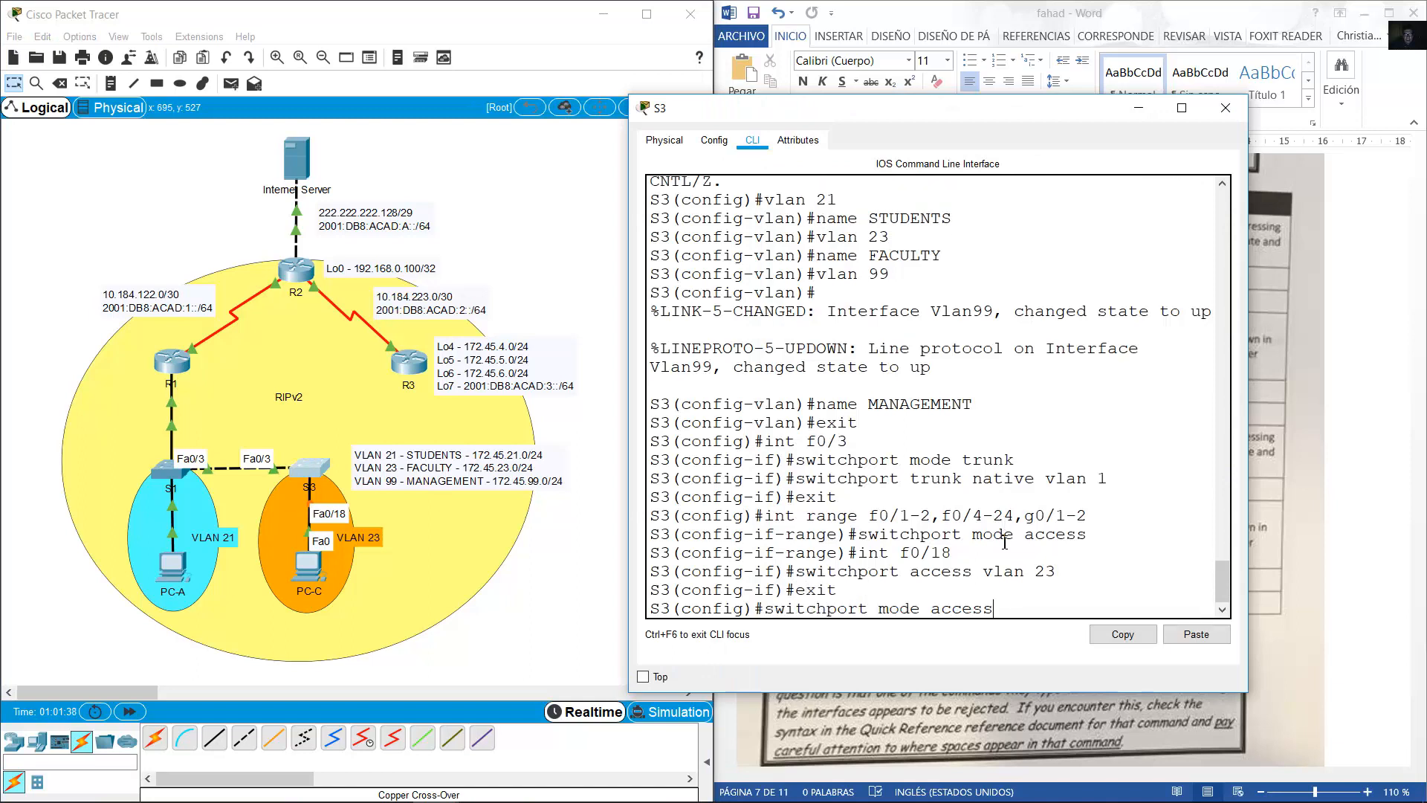
key("Left")
key("Left")
key("Left")
key("Left")
key("Left")
key("Left")
key("Left")
key("Left")
key("Left")
key("Left")
key("Left")
key("Left")
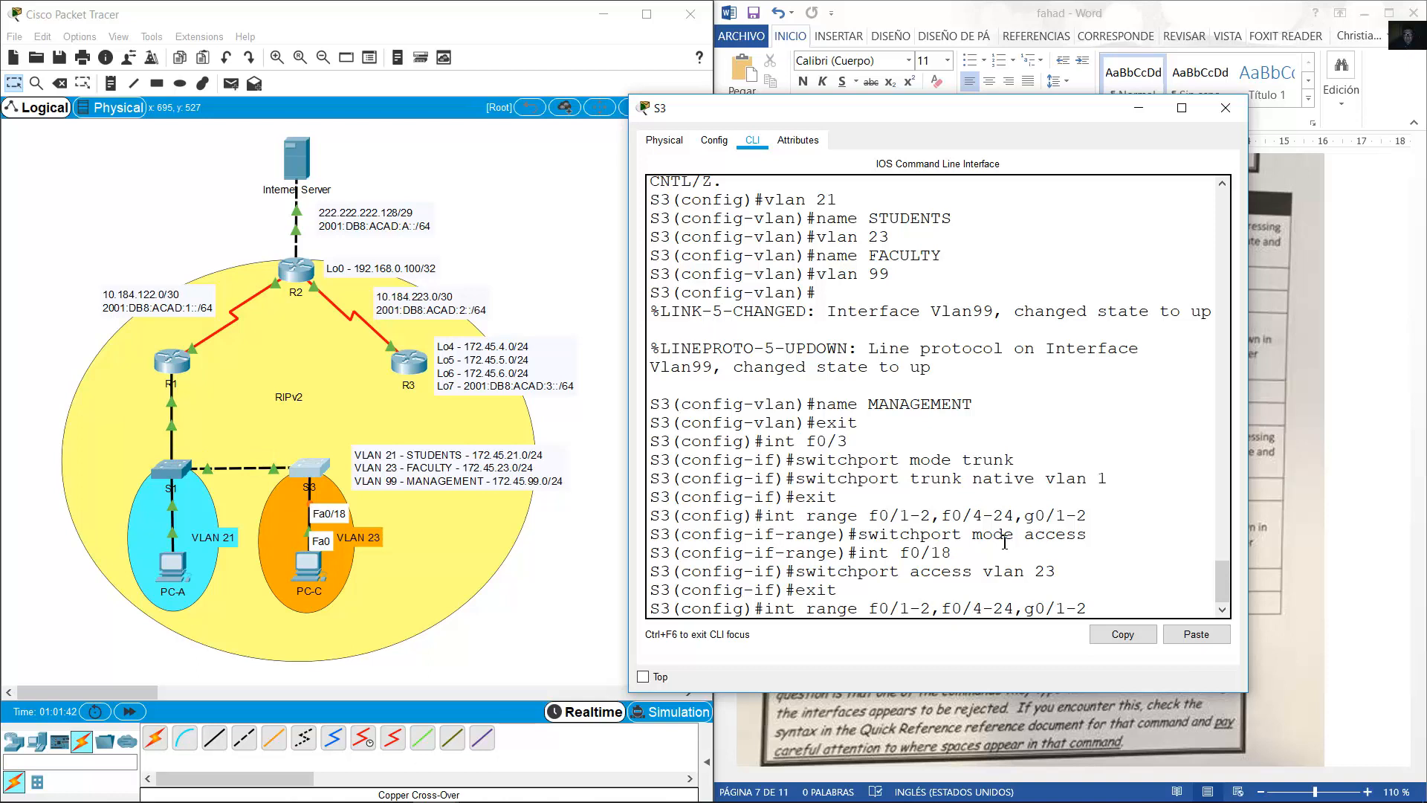
type("-")
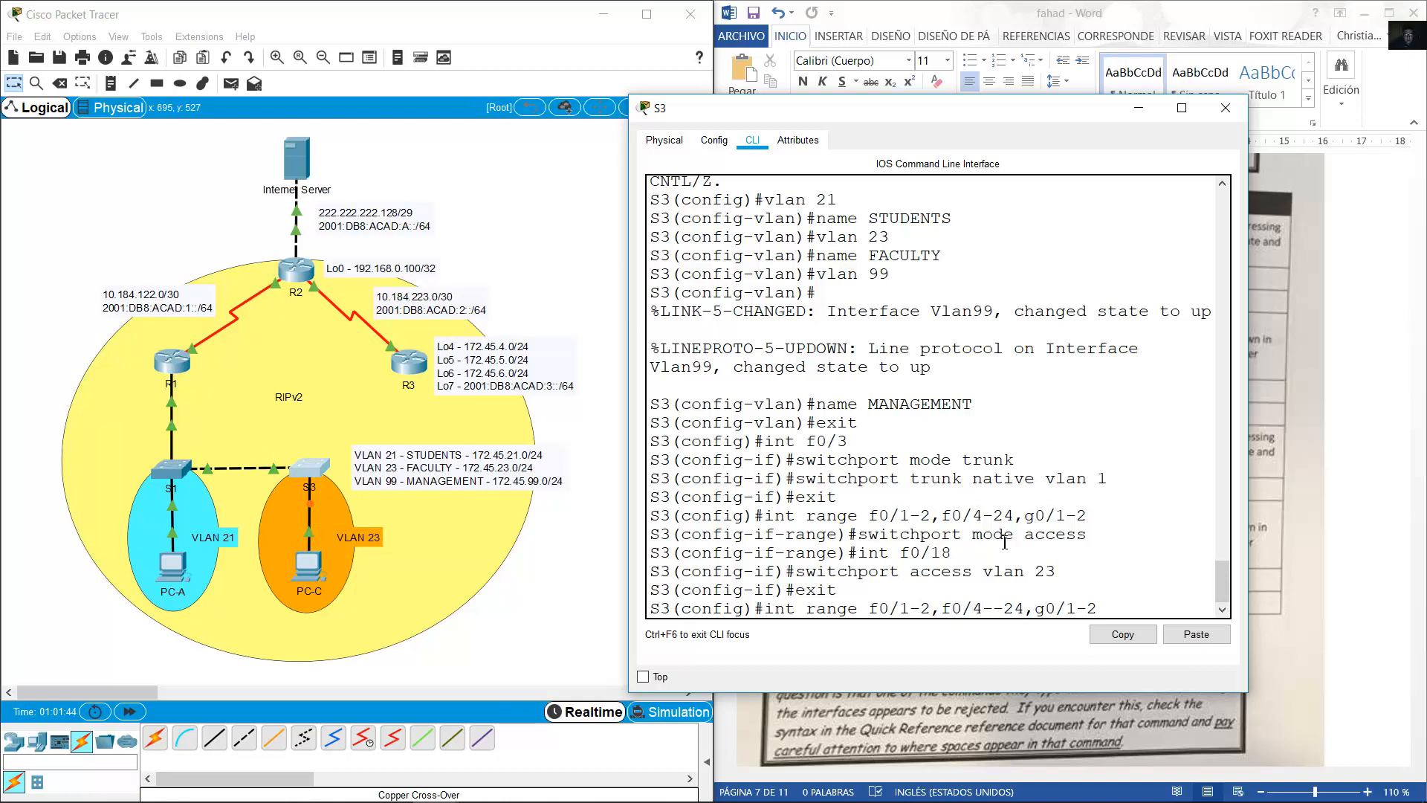
type("17,f0/19")
key("Return")
type("shutdown")
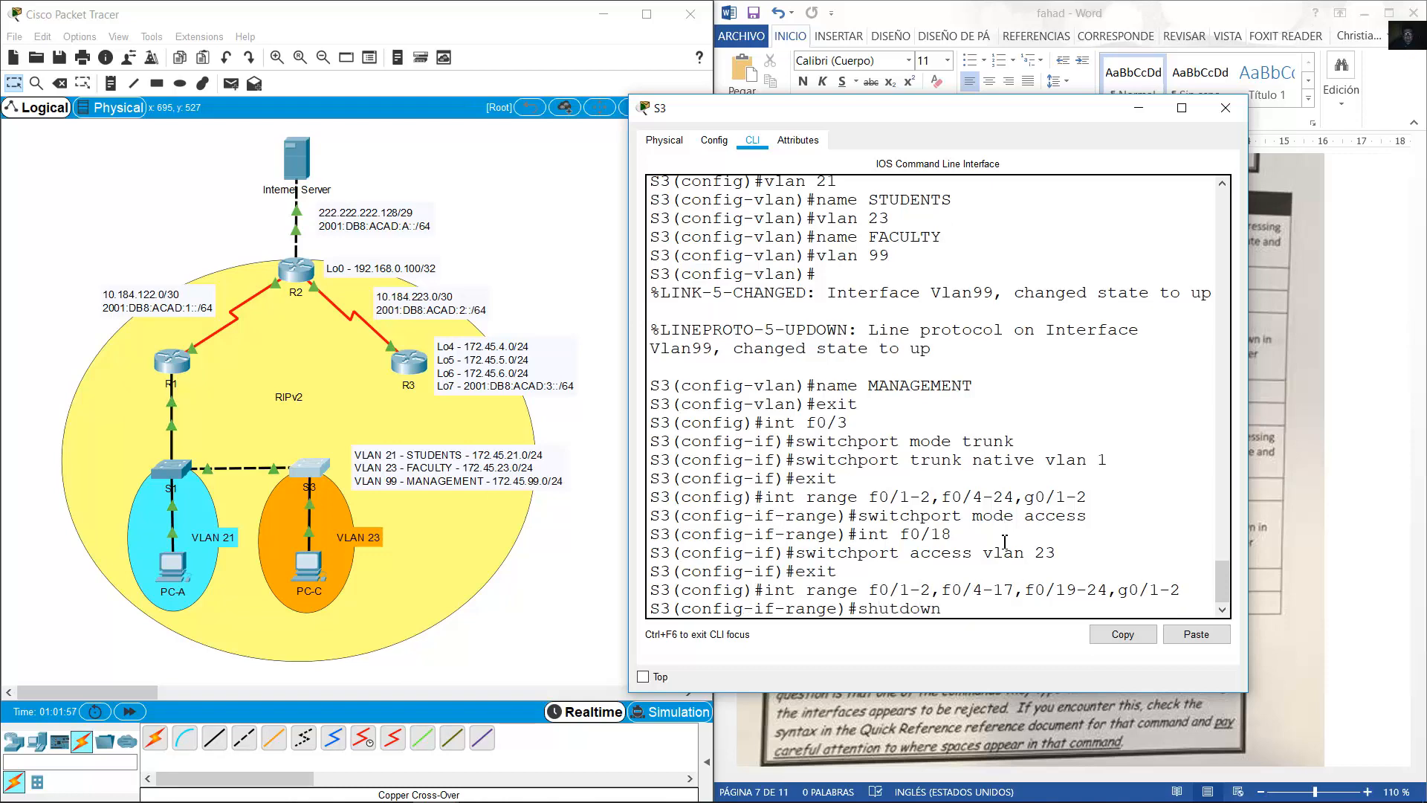
key("Return")
key("Return")
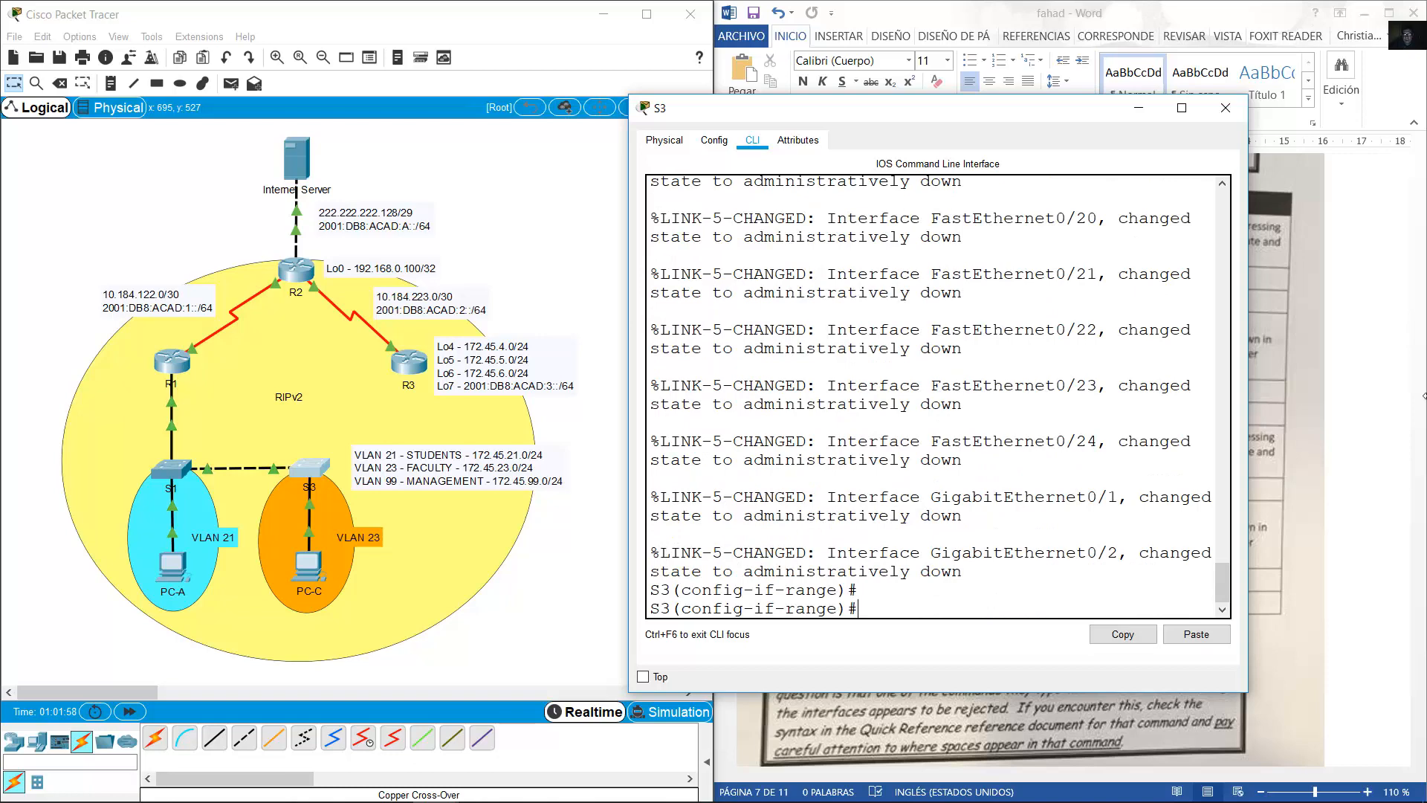
Scroll the Word instructions down to Part 6, Configure DHCP and NAT.
left_click(1344, 434)
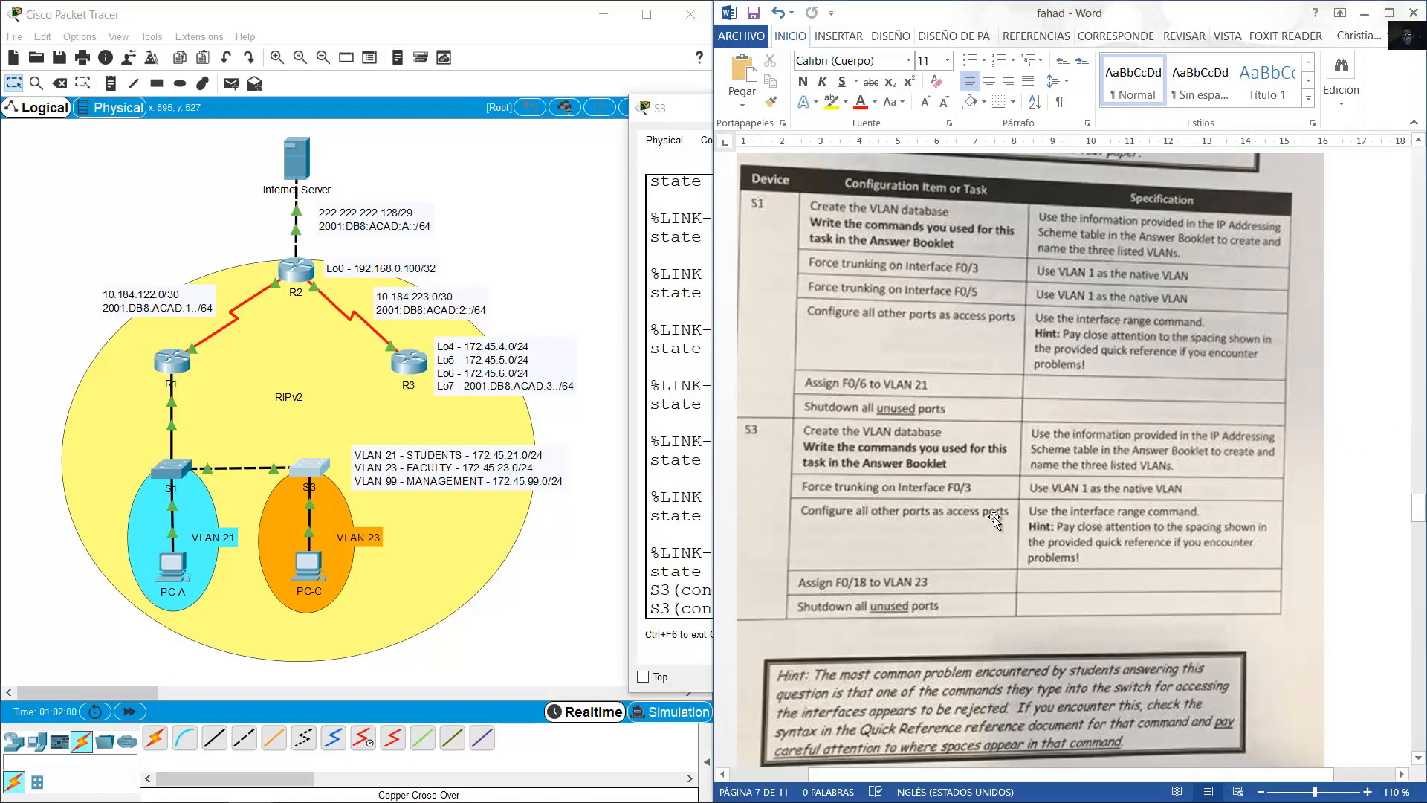
scroll(1018, 478, "down", 10)
scroll(1018, 478, "down", 3)
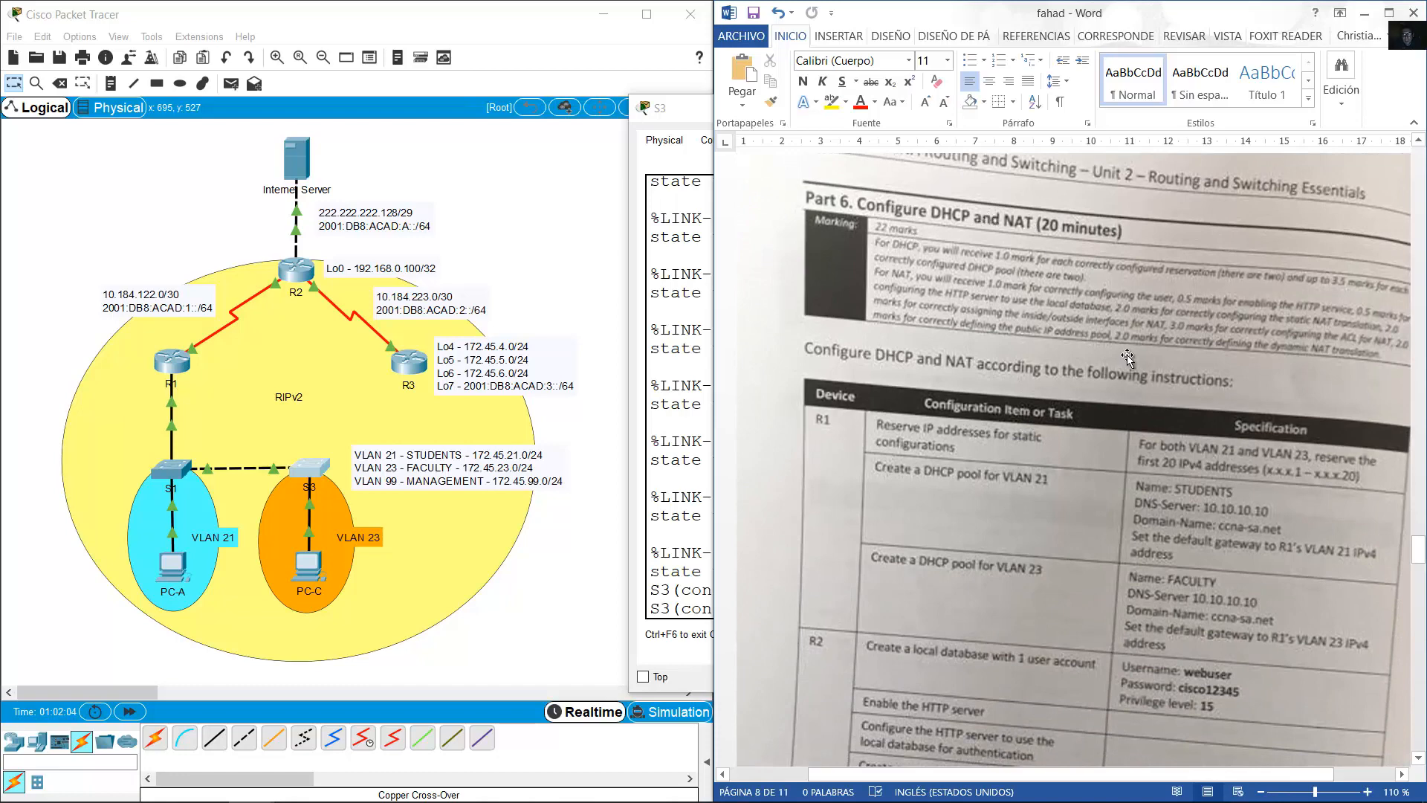
scroll(971, 312, "down", 4)
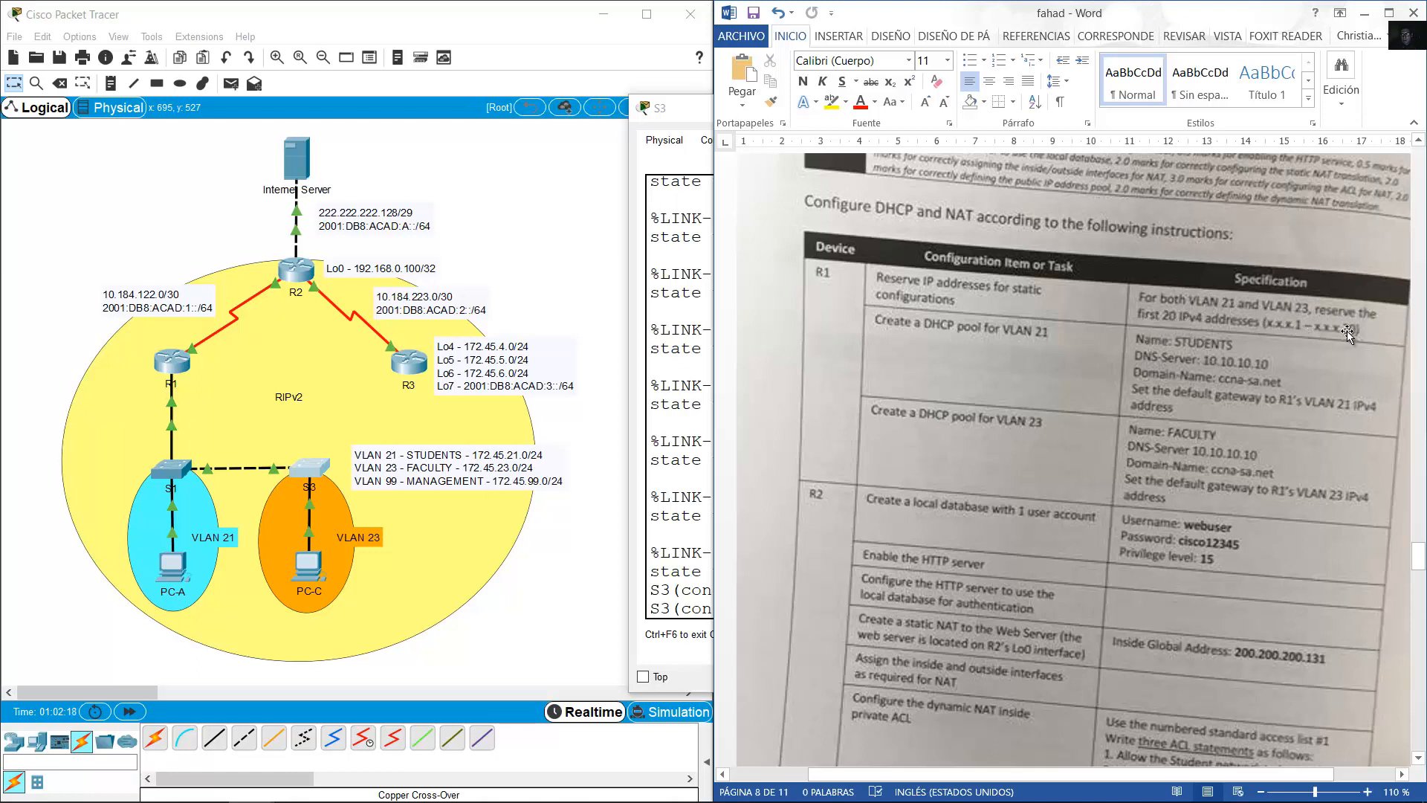
Edit the topology's VLAN note, selecting its VLAN 21 and VLAN 23 lines.
left_click(539, 312)
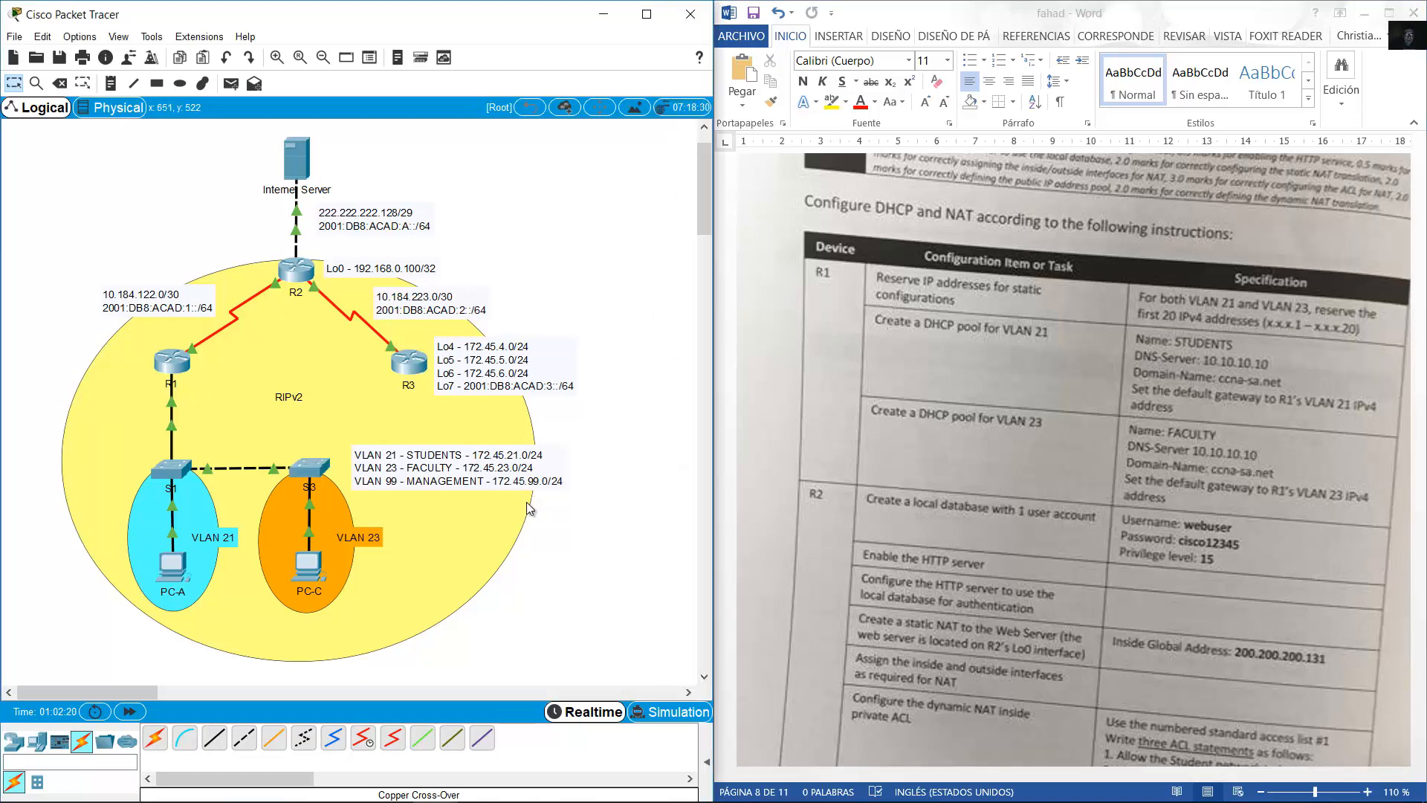
double_click(476, 459)
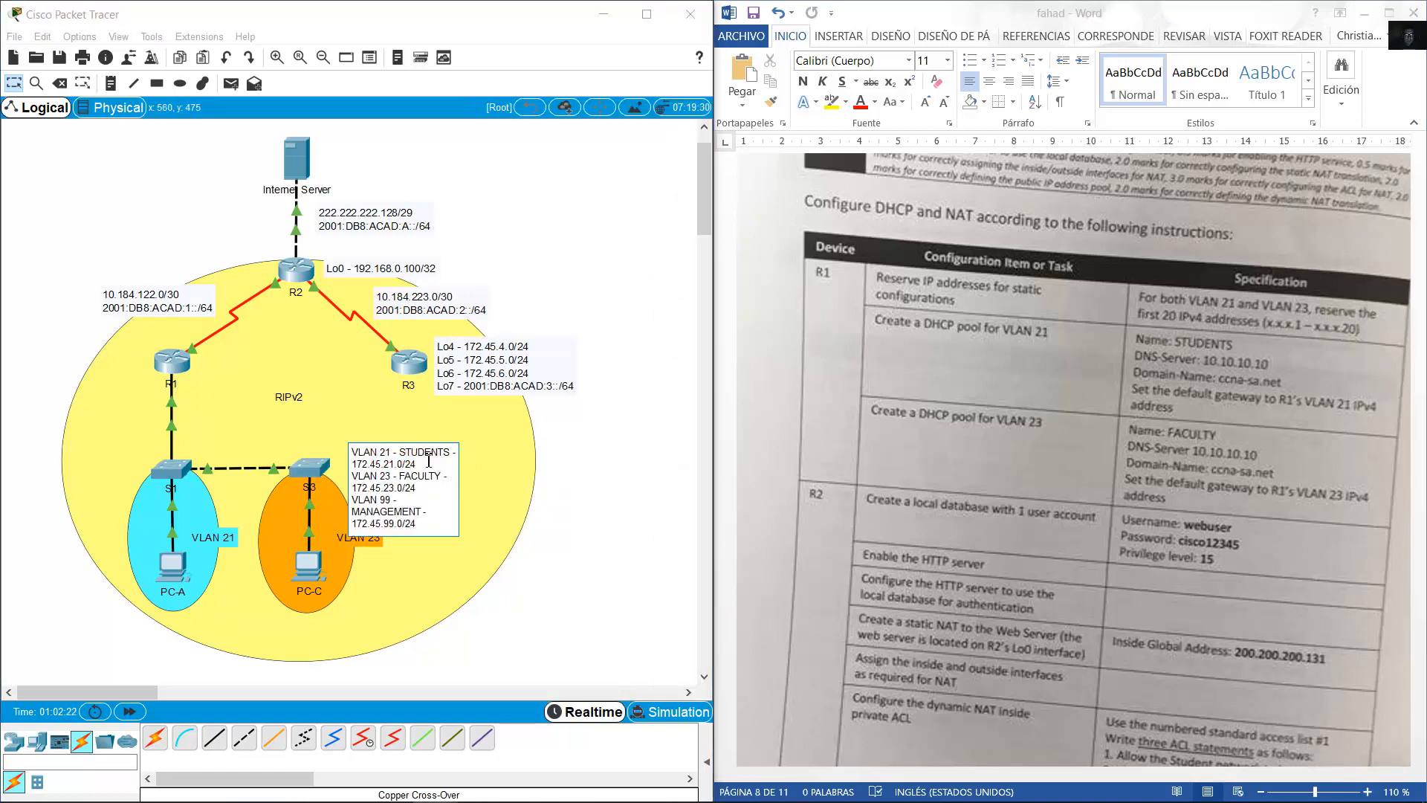
left_click_drag(429, 461, 354, 453)
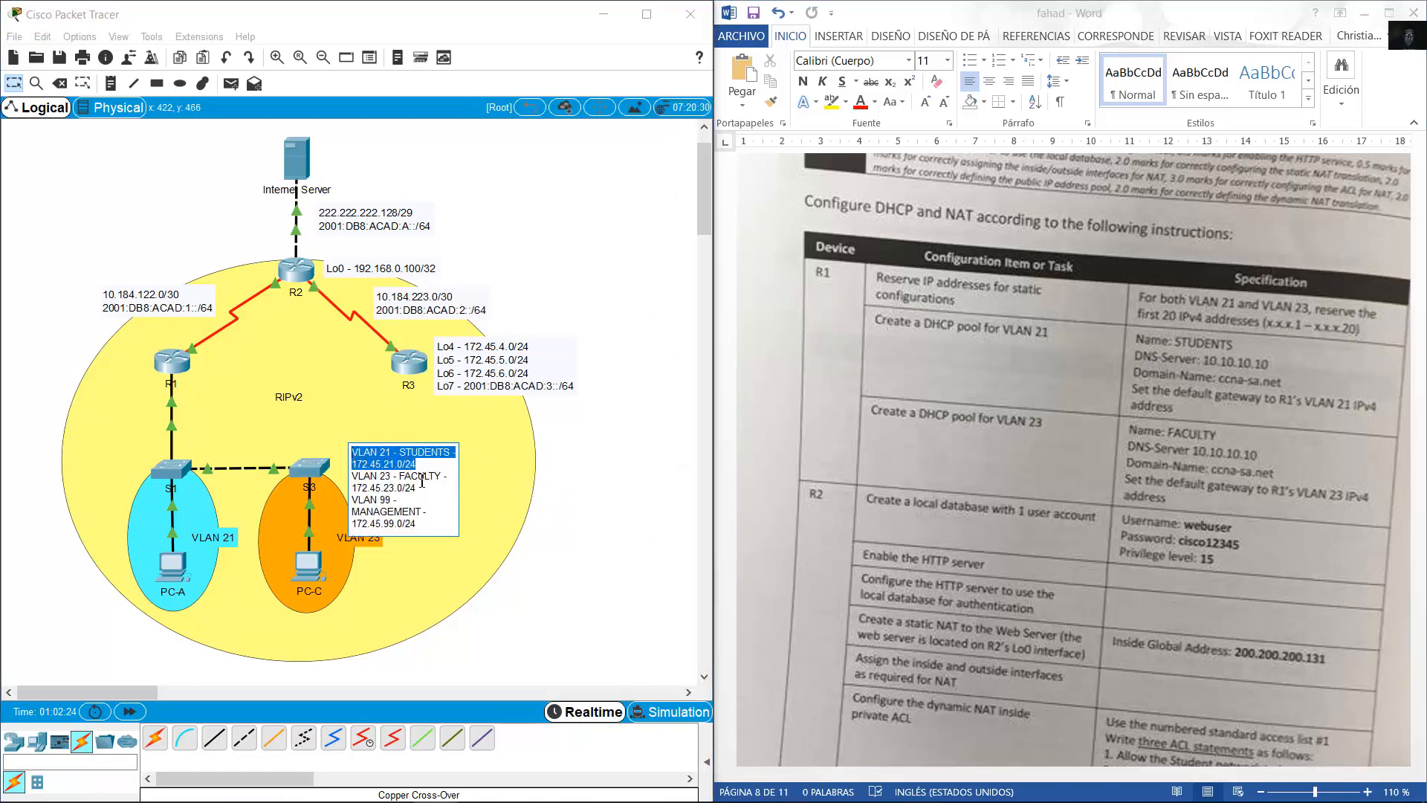
left_click_drag(428, 489, 344, 476)
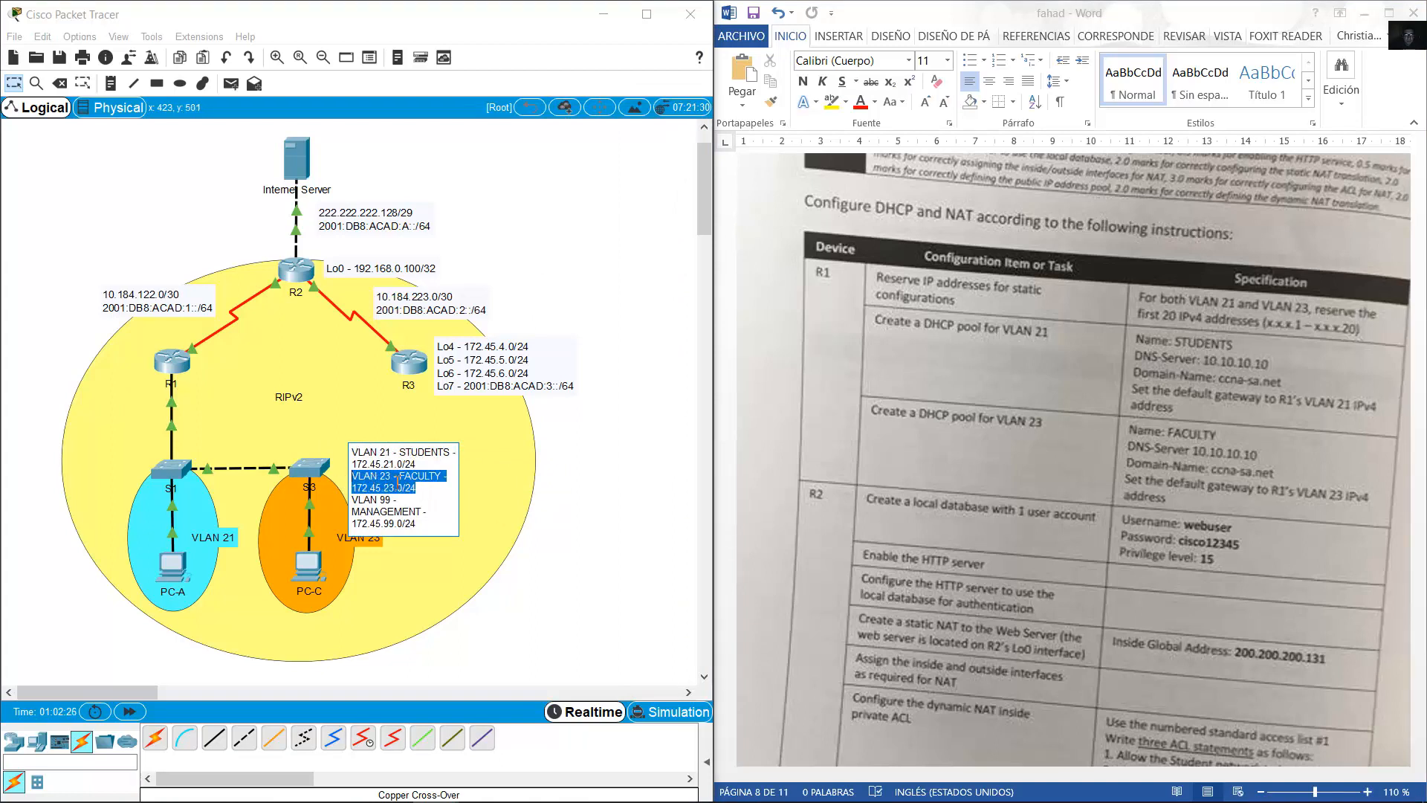
left_click_drag(435, 490, 349, 451)
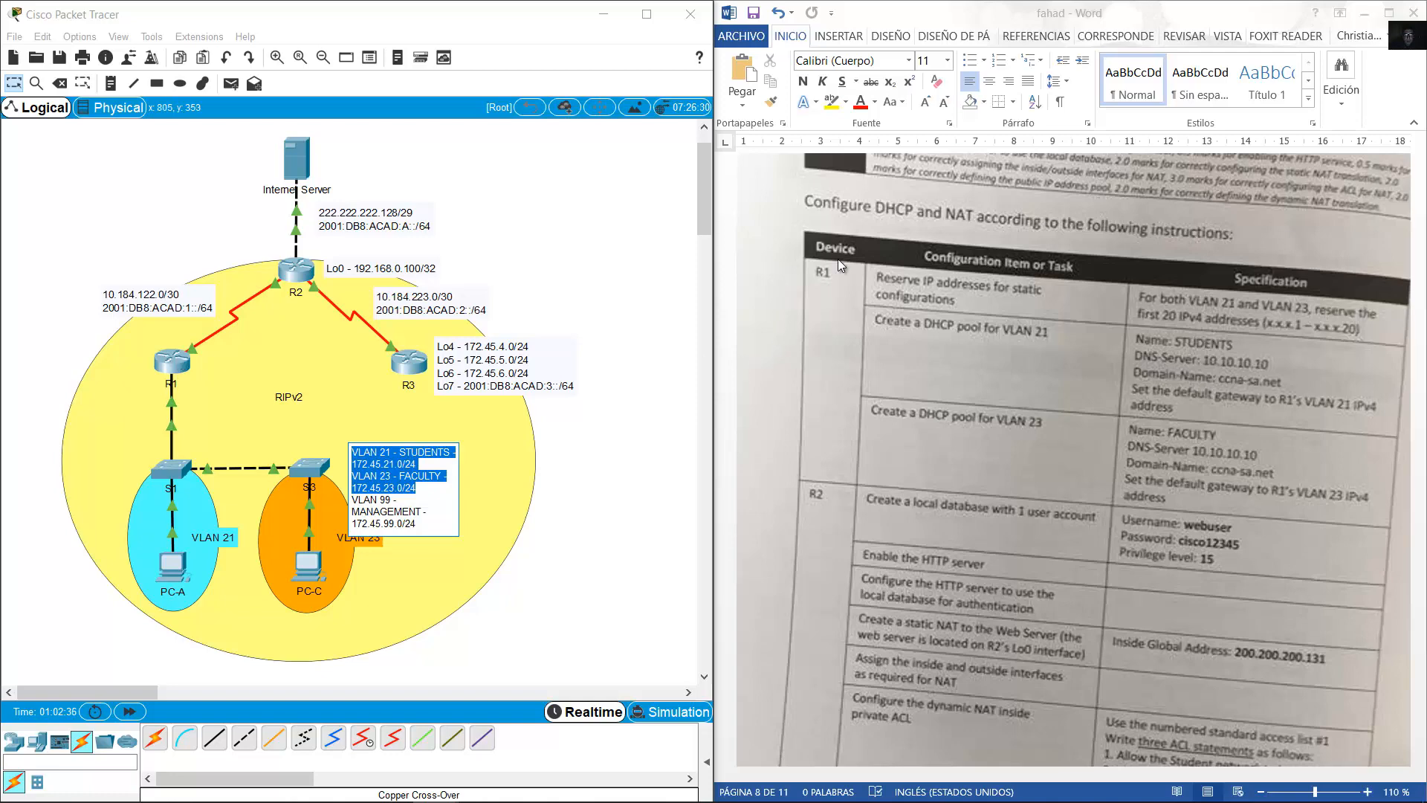
Open R1's CLI and reach global configuration mode, recovering from a misspelled enable.
left_click(182, 359)
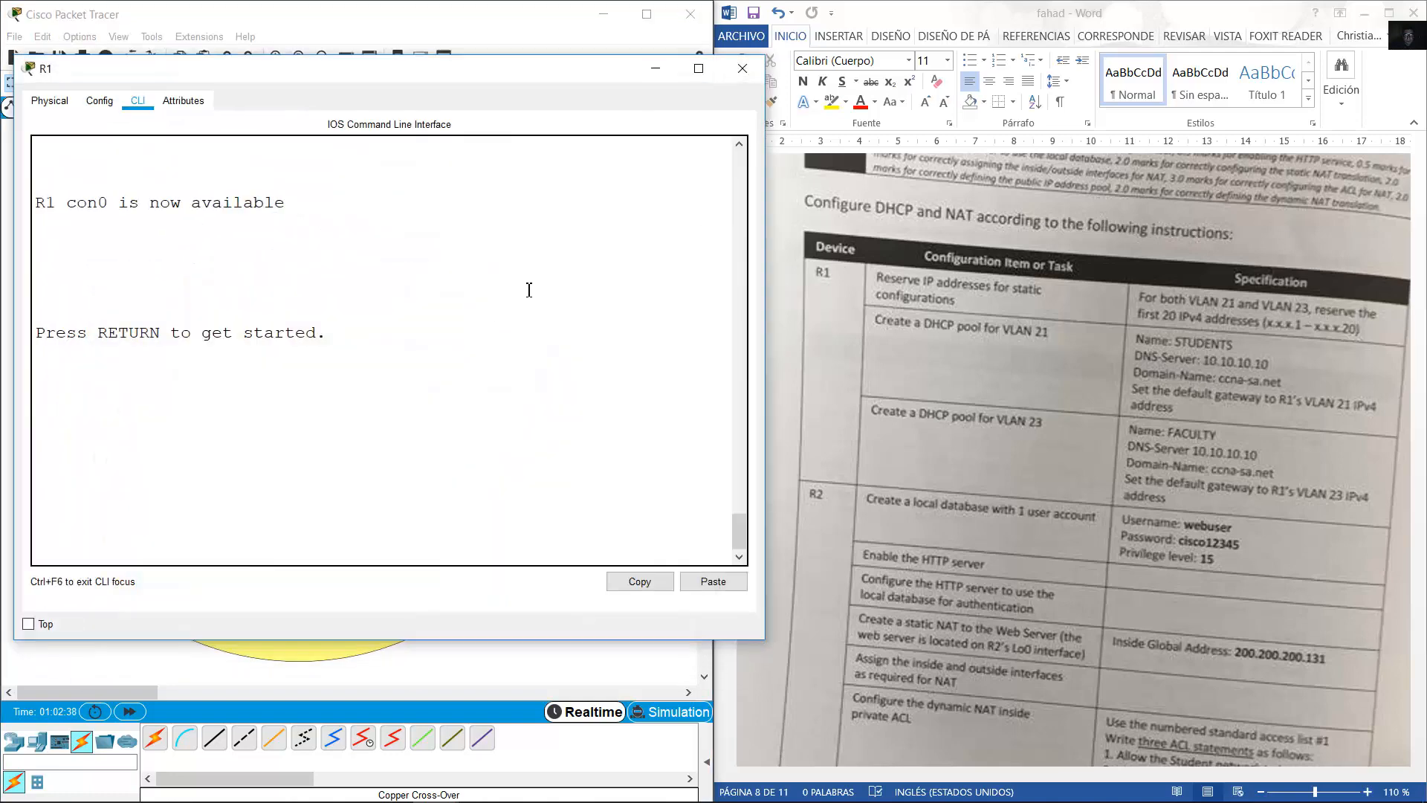
left_click_drag(349, 15, 936, 36)
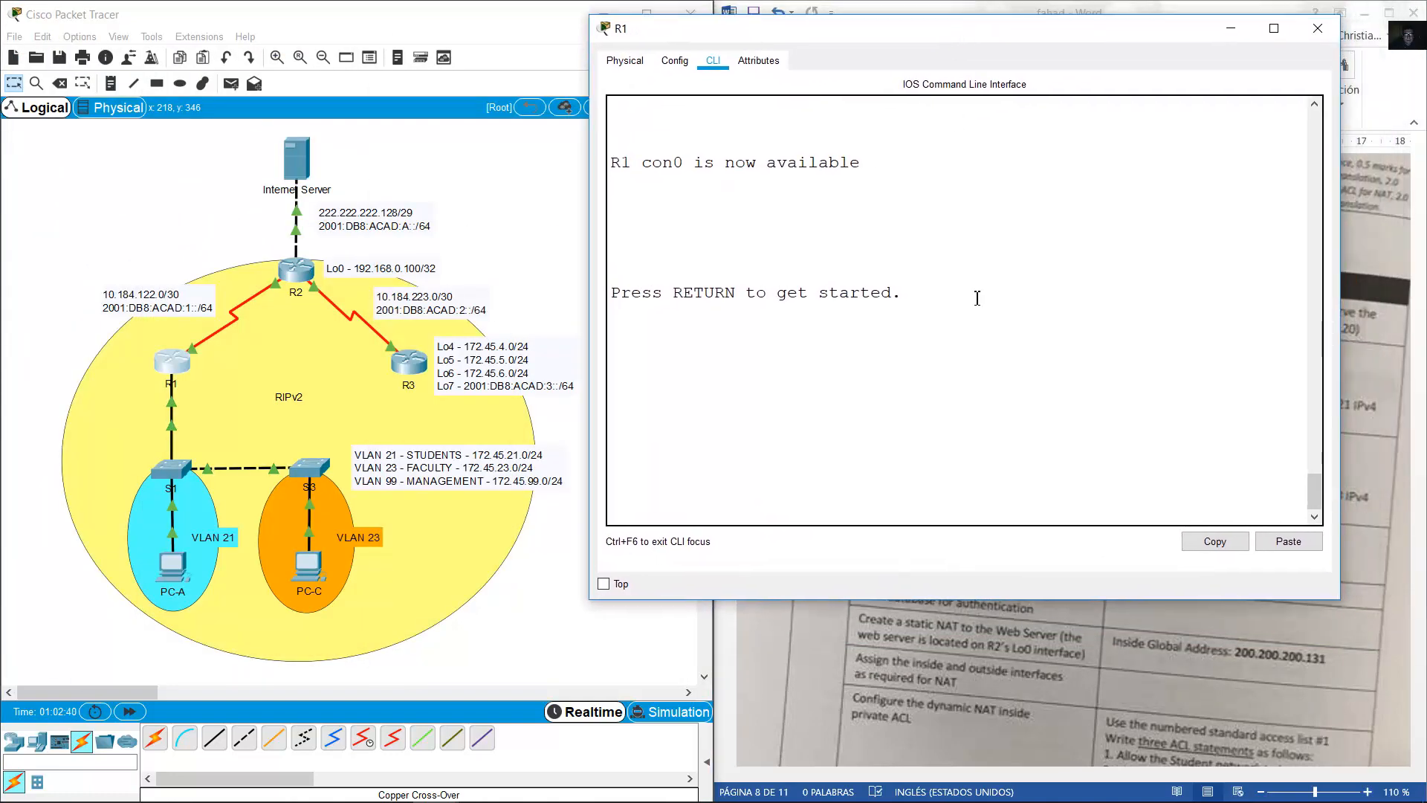
key("Return")
type("conf term")
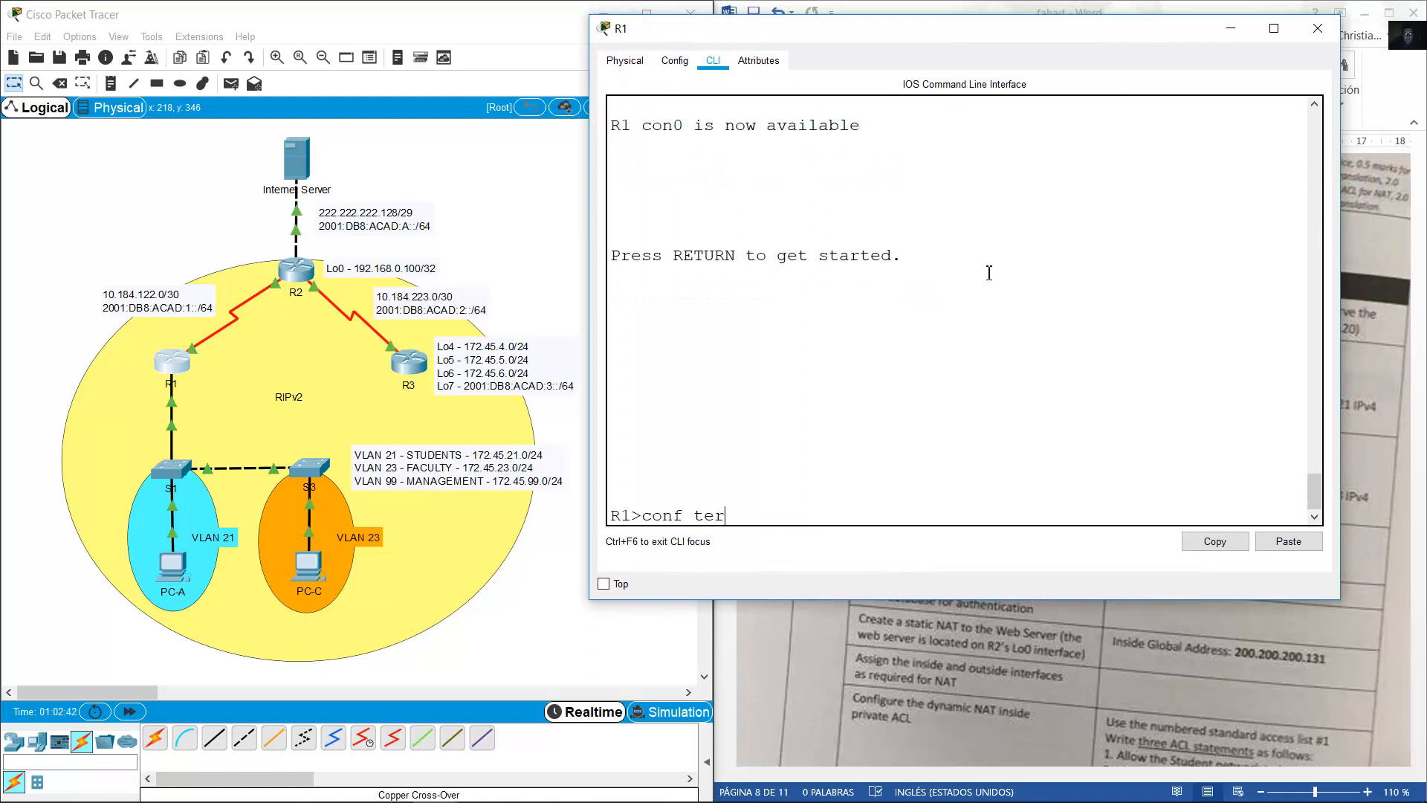
key("Return")
type("enbale")
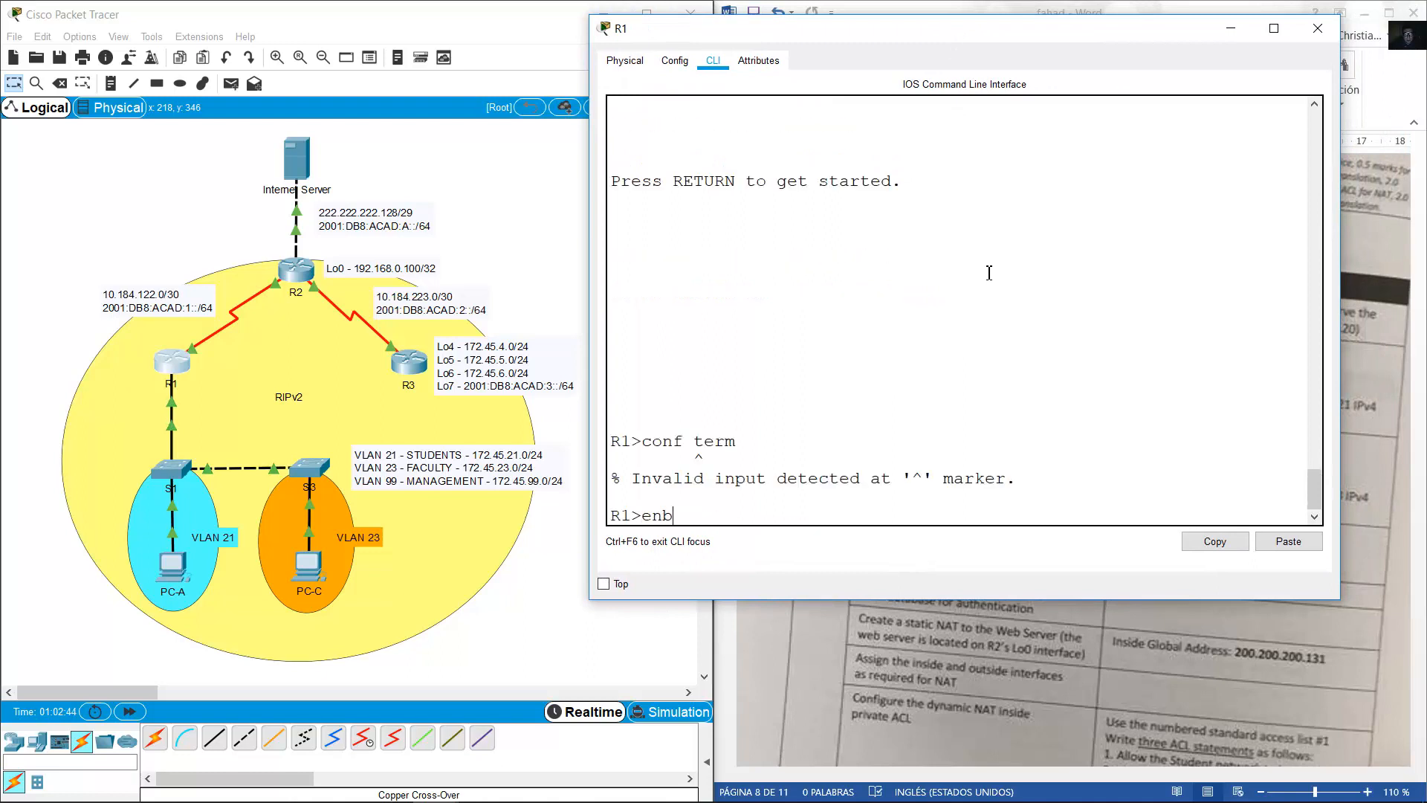
key("Return")
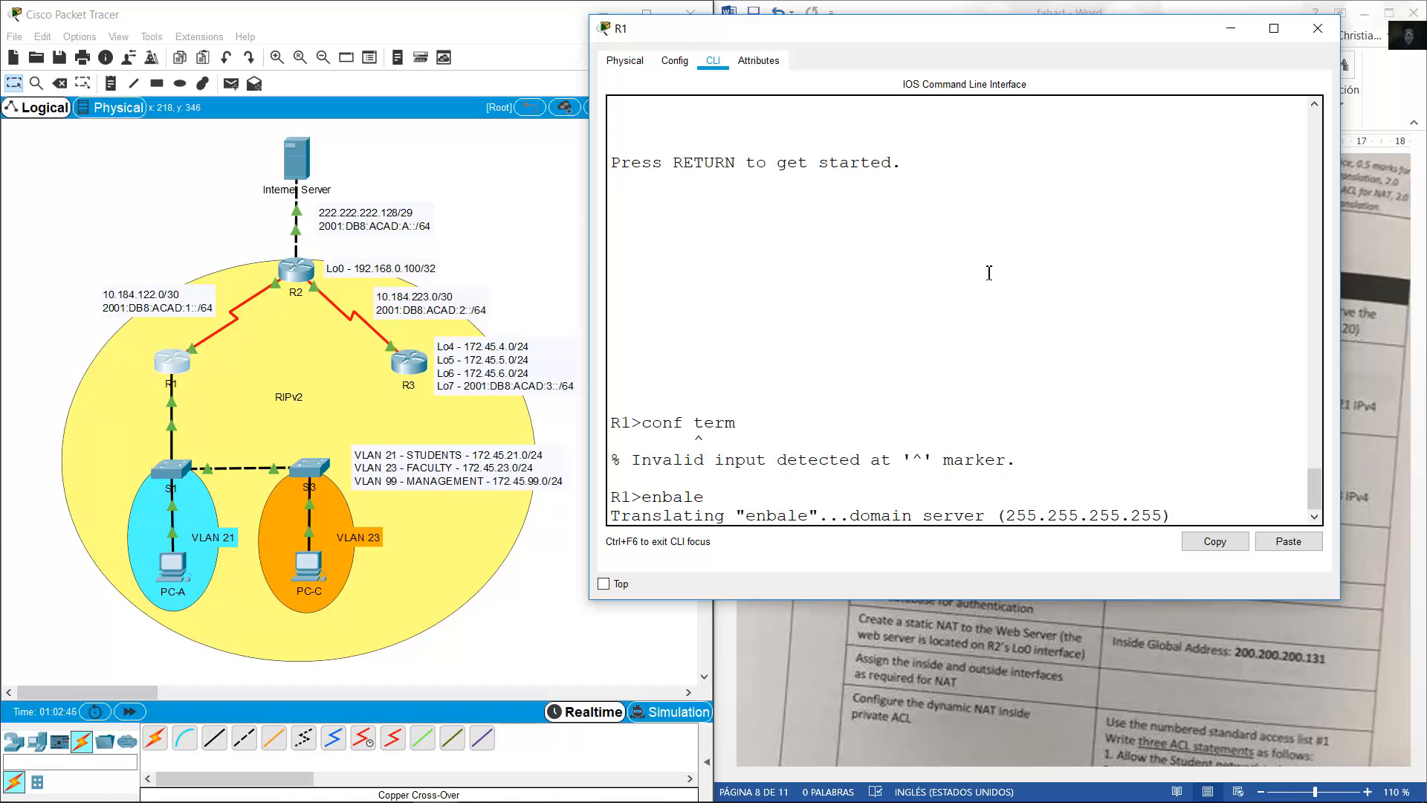
key("ctrl+shift+6")
type("4en")
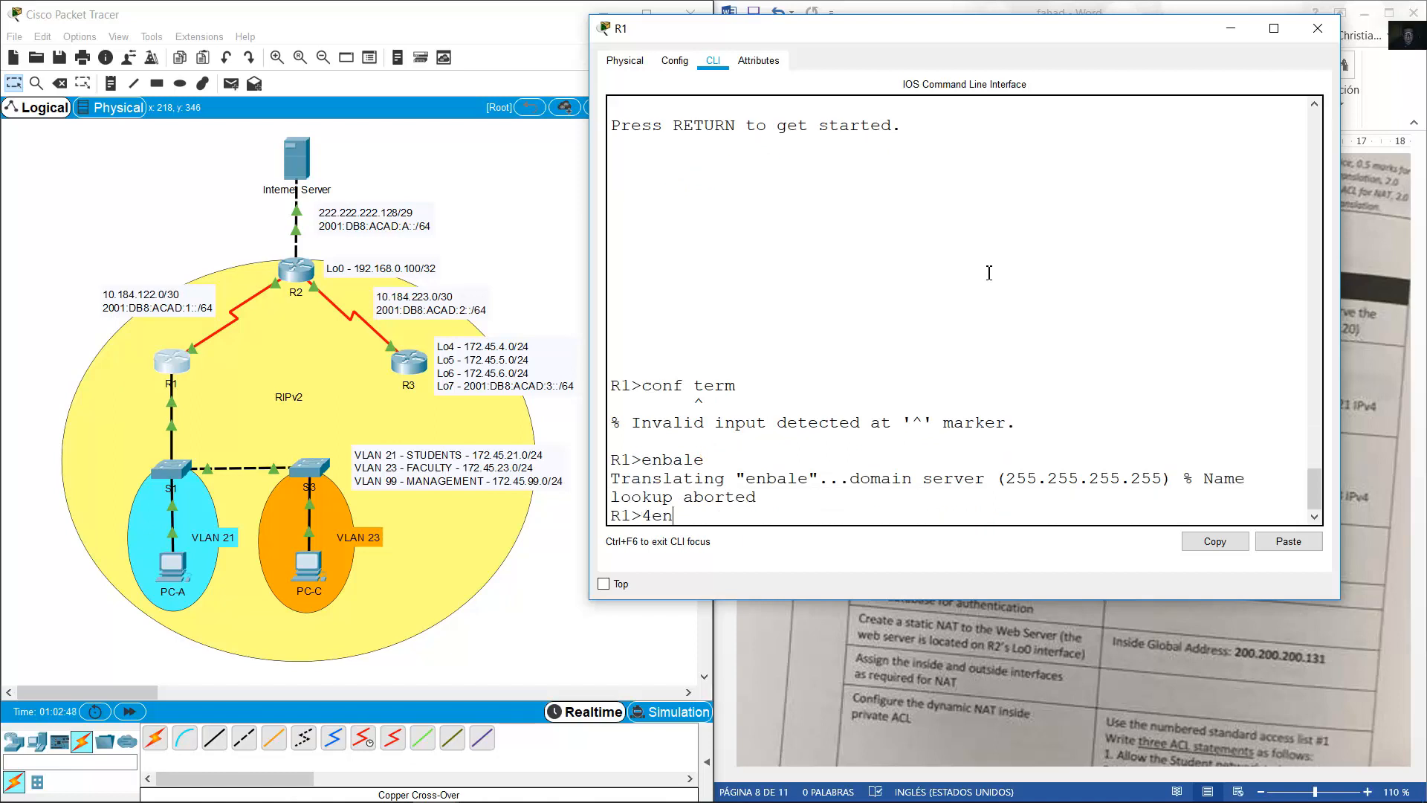
key("BackSpace")
key("BackSpace")
type("enable")
key("Return")
type("co")
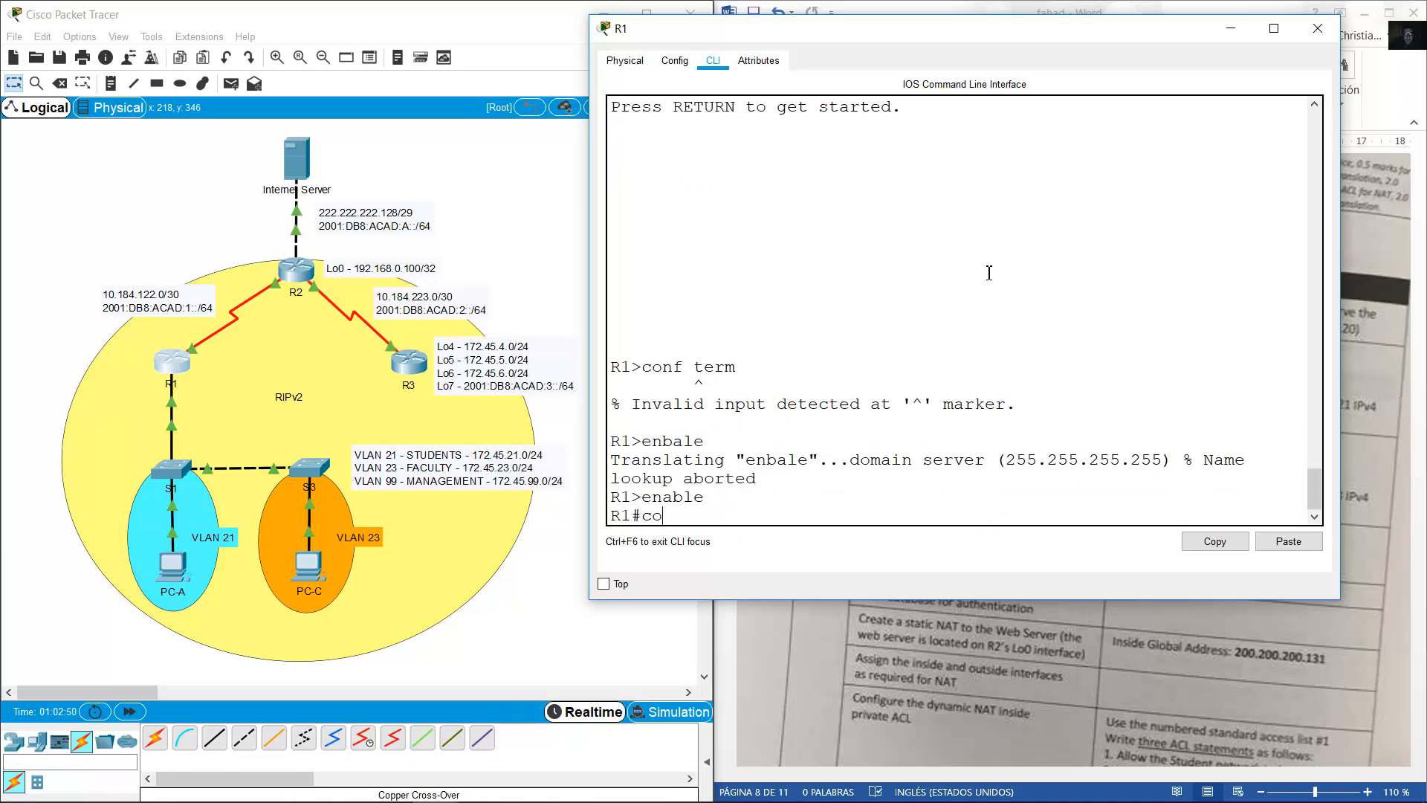
type("nf term")
key("Return")
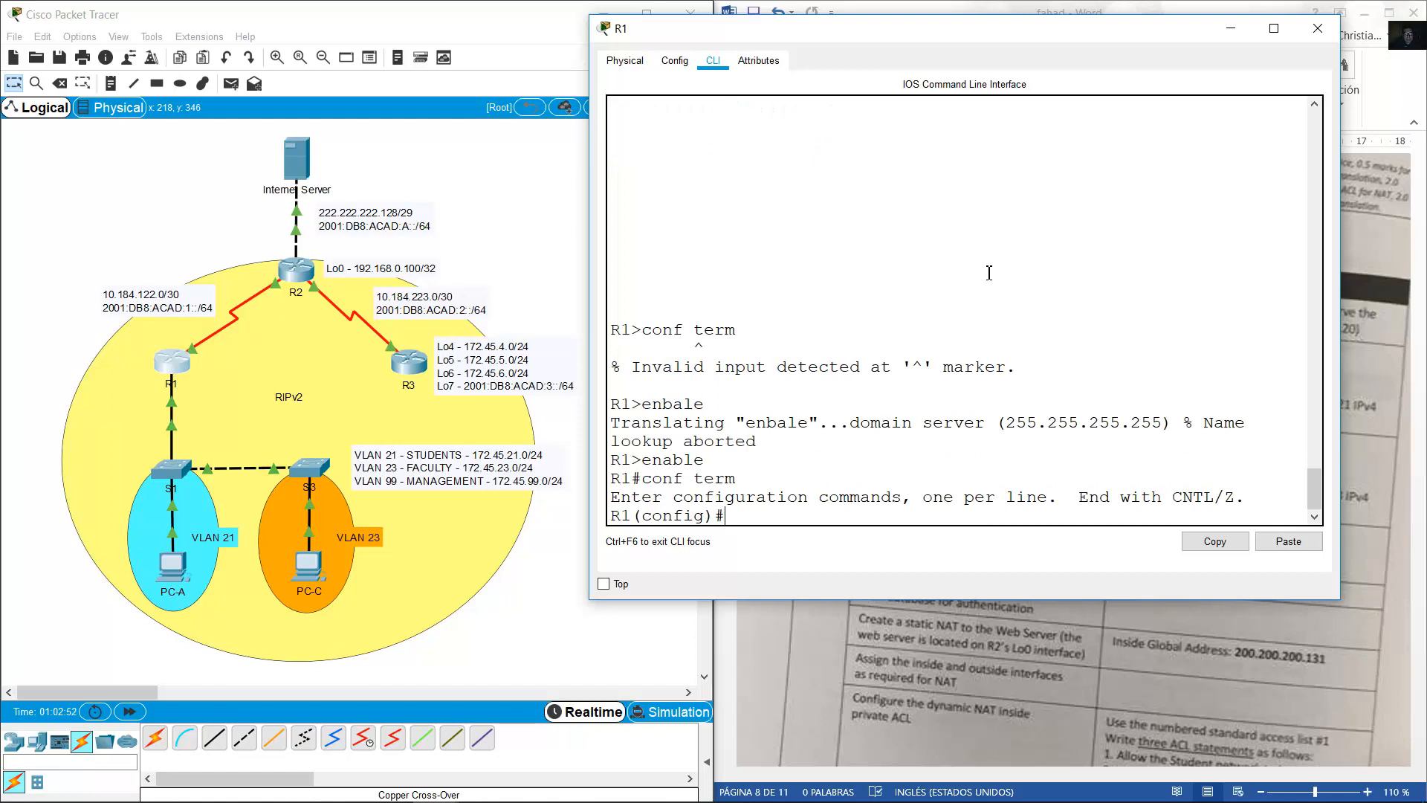
Exclude 172.45.21.1–172.45.21.20 and 172.45.23.1–172.45.23.20 from DHCP on R1.
type("ip dhcp excluded-add")
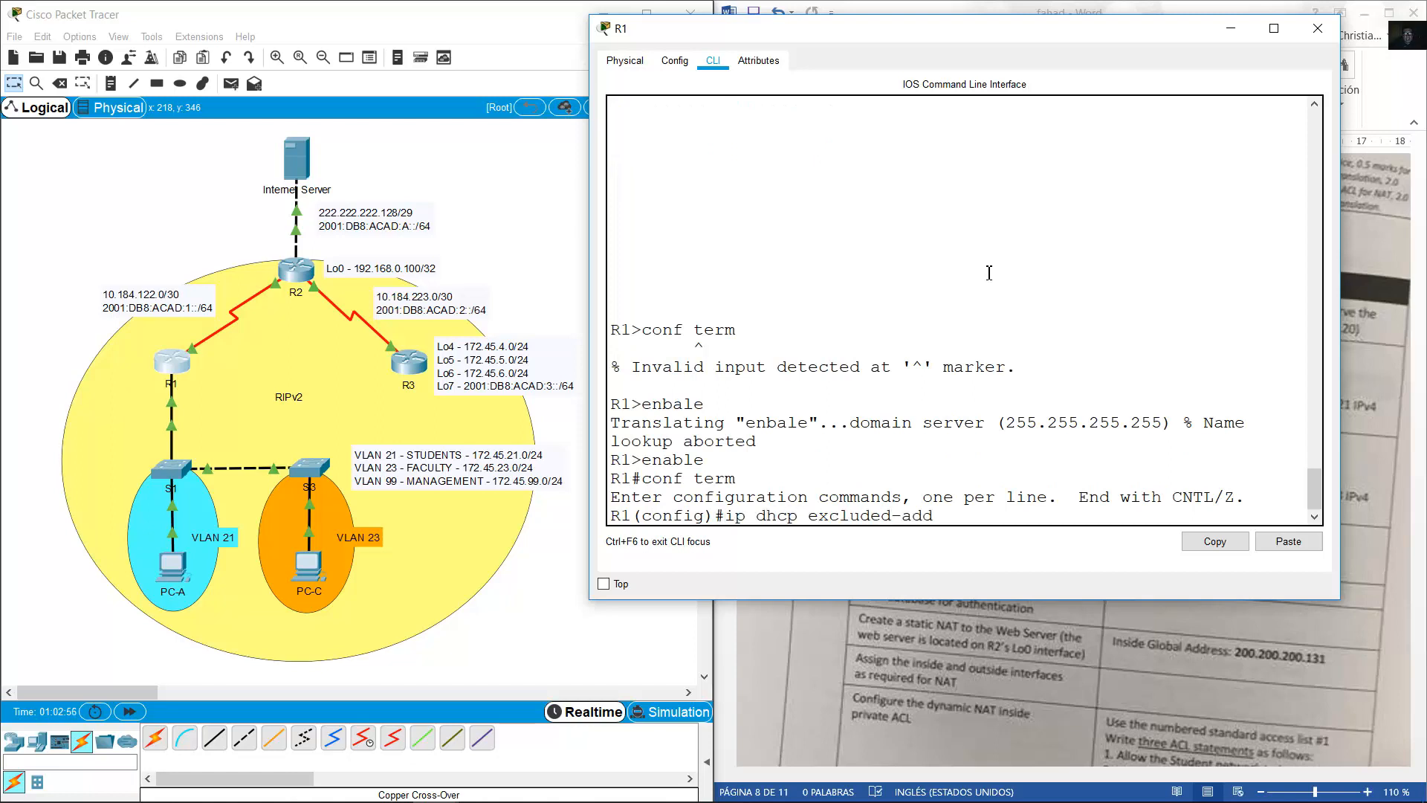
type("ress 172.45.21.1 172.45.21.20")
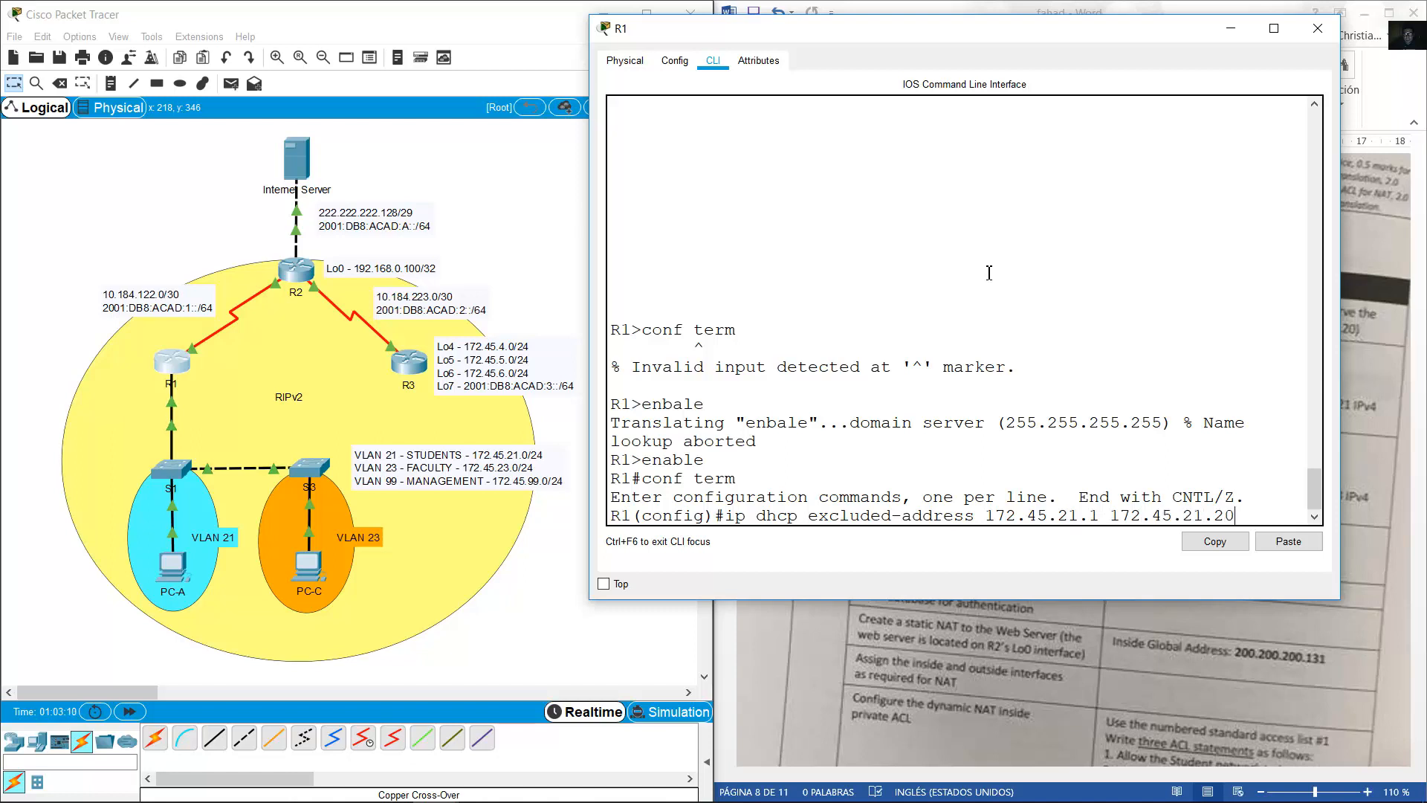
key("Return")
key("Up")
key("Left")
key("Left")
key("Left")
key("Left")
key("Left")
key("Left")
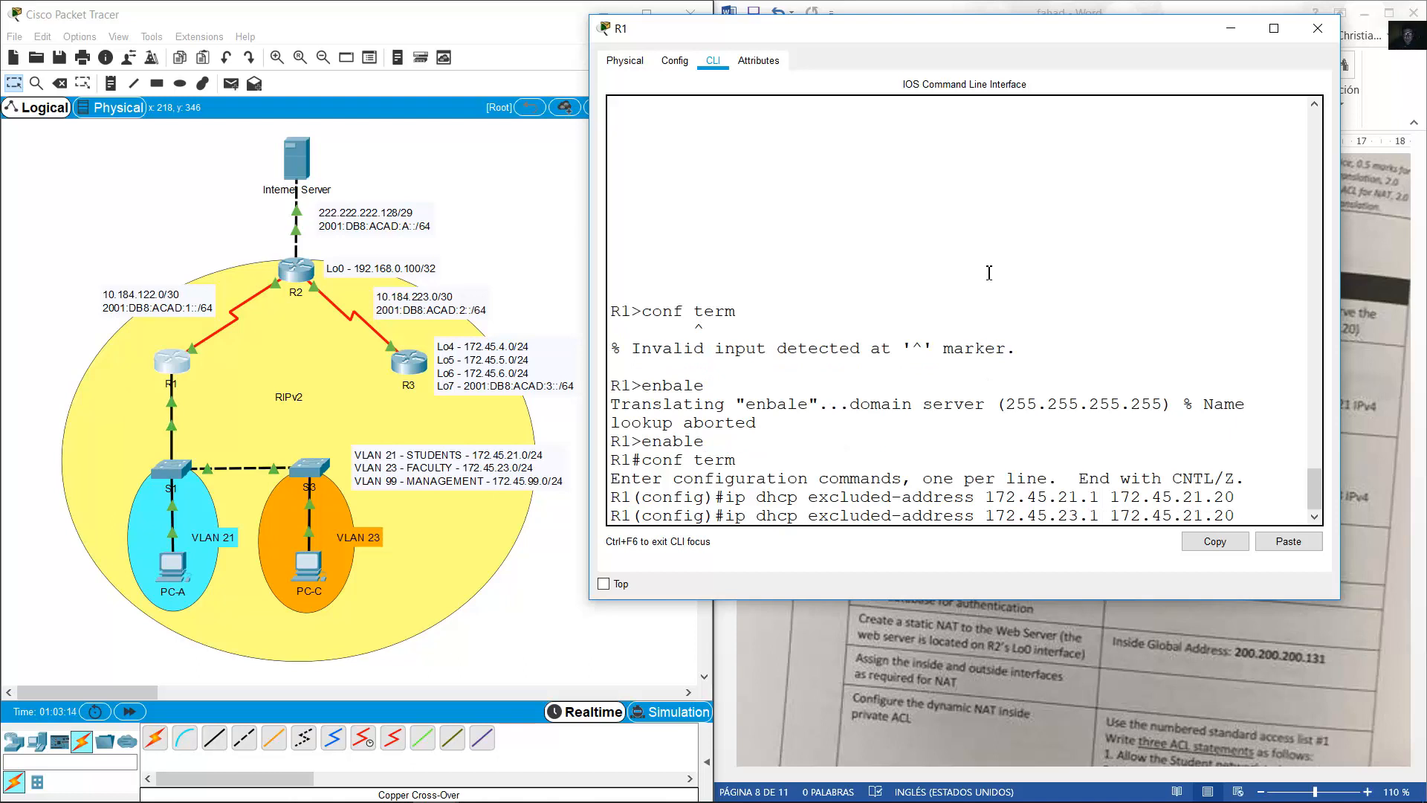
key("Right")
key("Right")
key("Right")
key("Right")
key("Right")
key("Right")
key("Right")
key("Right")
key("Right")
key("Right")
key("Right")
key("BackSpace")
type("3")
key("Return")
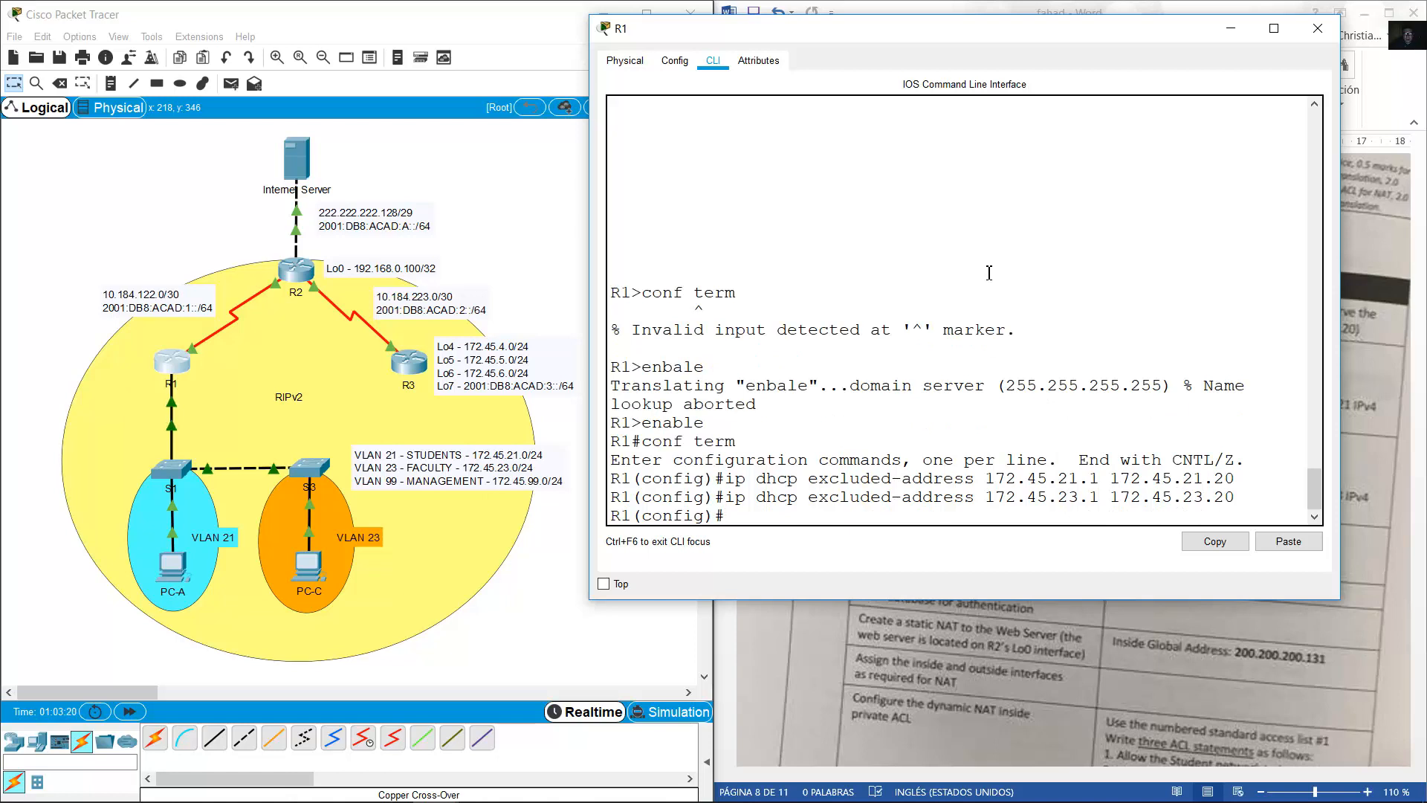
type("ip dhcp pool VLAN21")
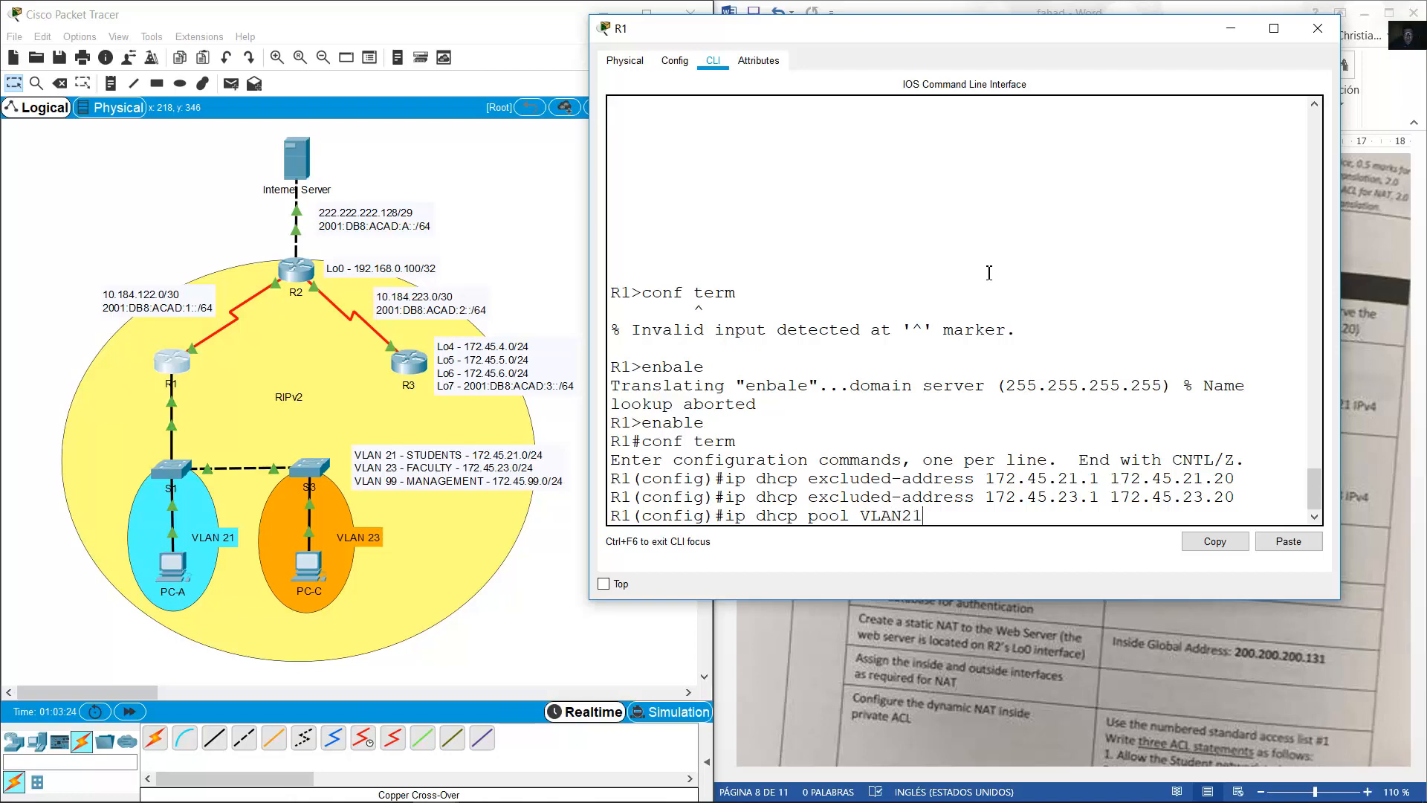
Check the instructions and create R1's DHCP pool named STUDENTS.
left_click(1201, 10)
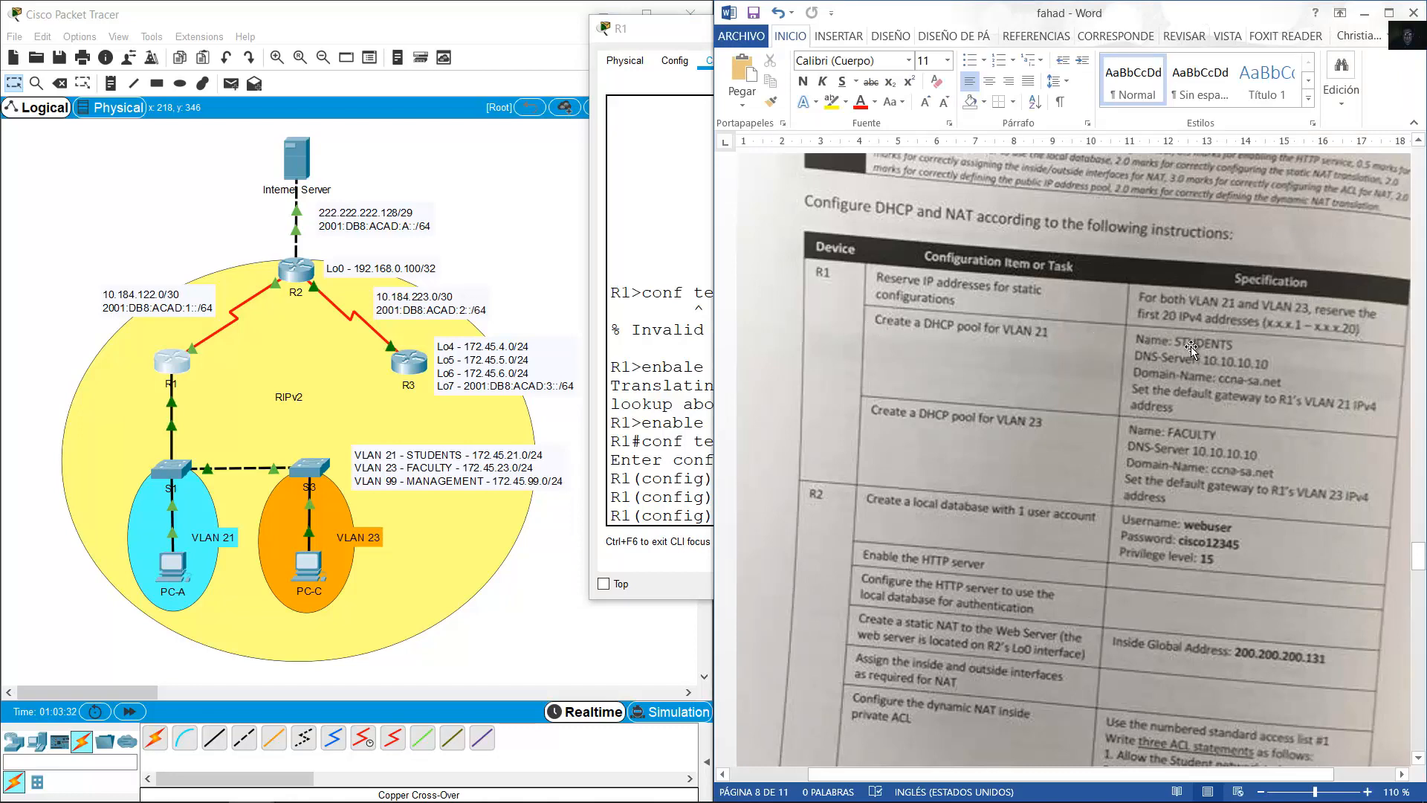
left_click(702, 446)
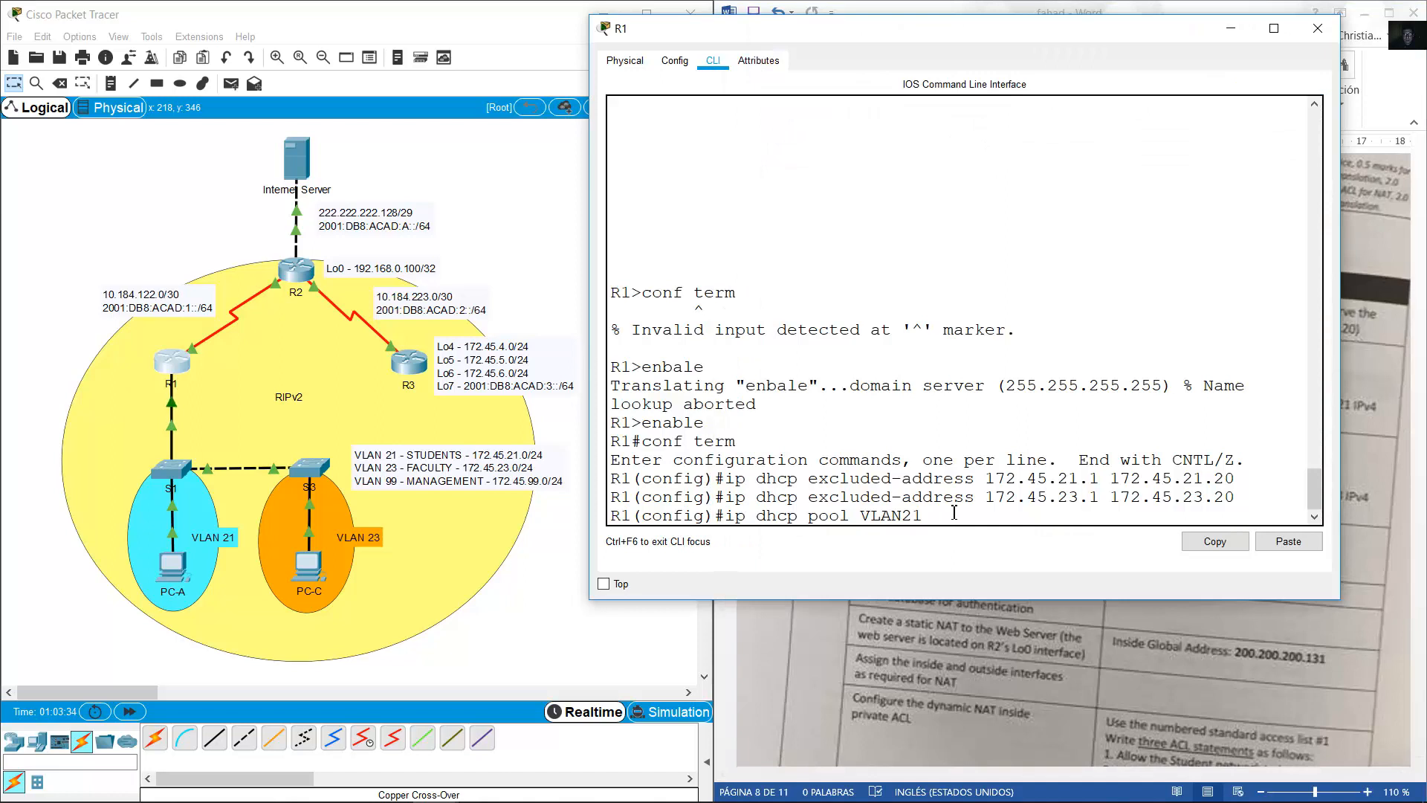
key("BackSpace")
key("BackSpace")
key("BackSpace")
key("BackSpace")
key("BackSpace")
key("BackSpace")
type("STUDENTS")
key("Return")
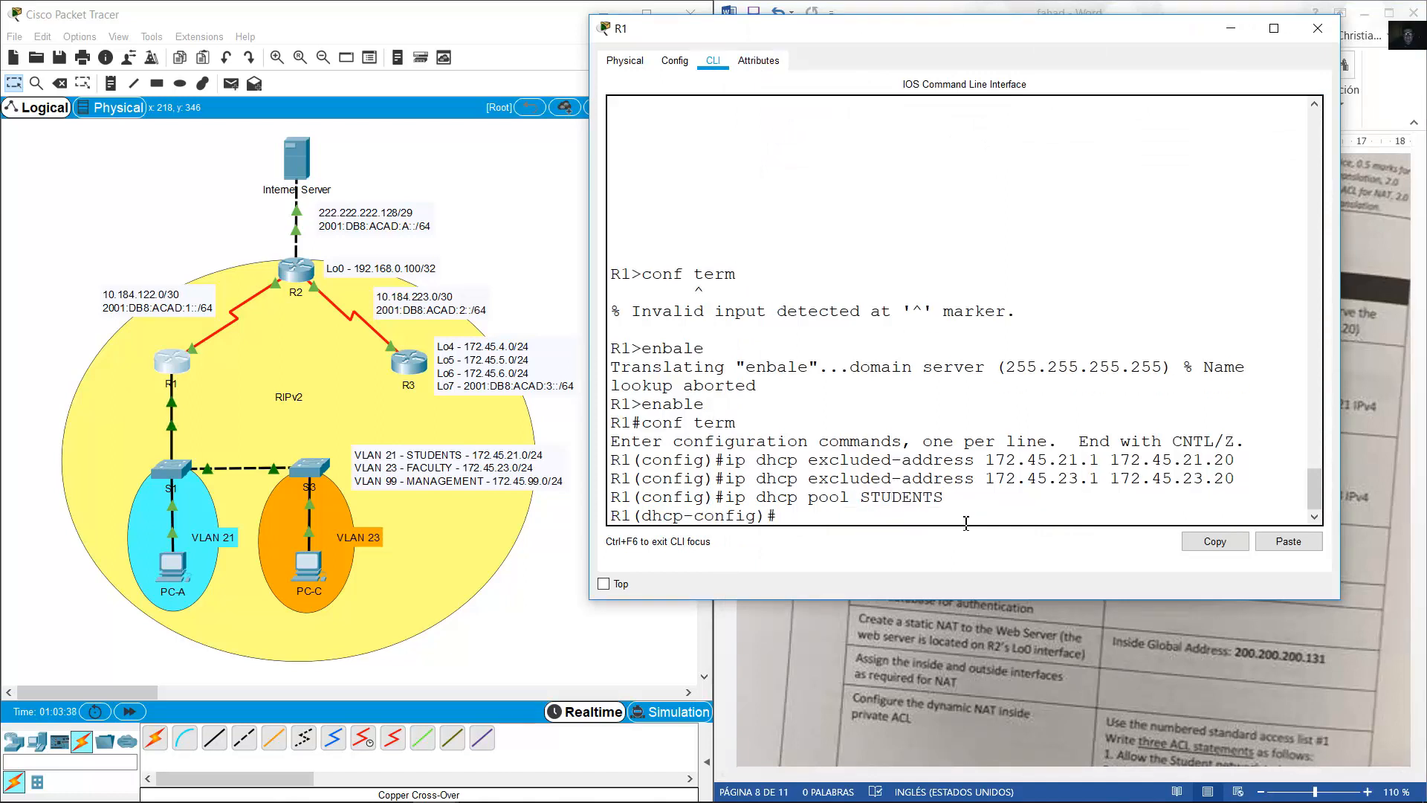
Give the STUDENTS pool network 172.45.21.0 255.255.255.0 and begin default-router 172.45.21.1.
key("alt+Tab")
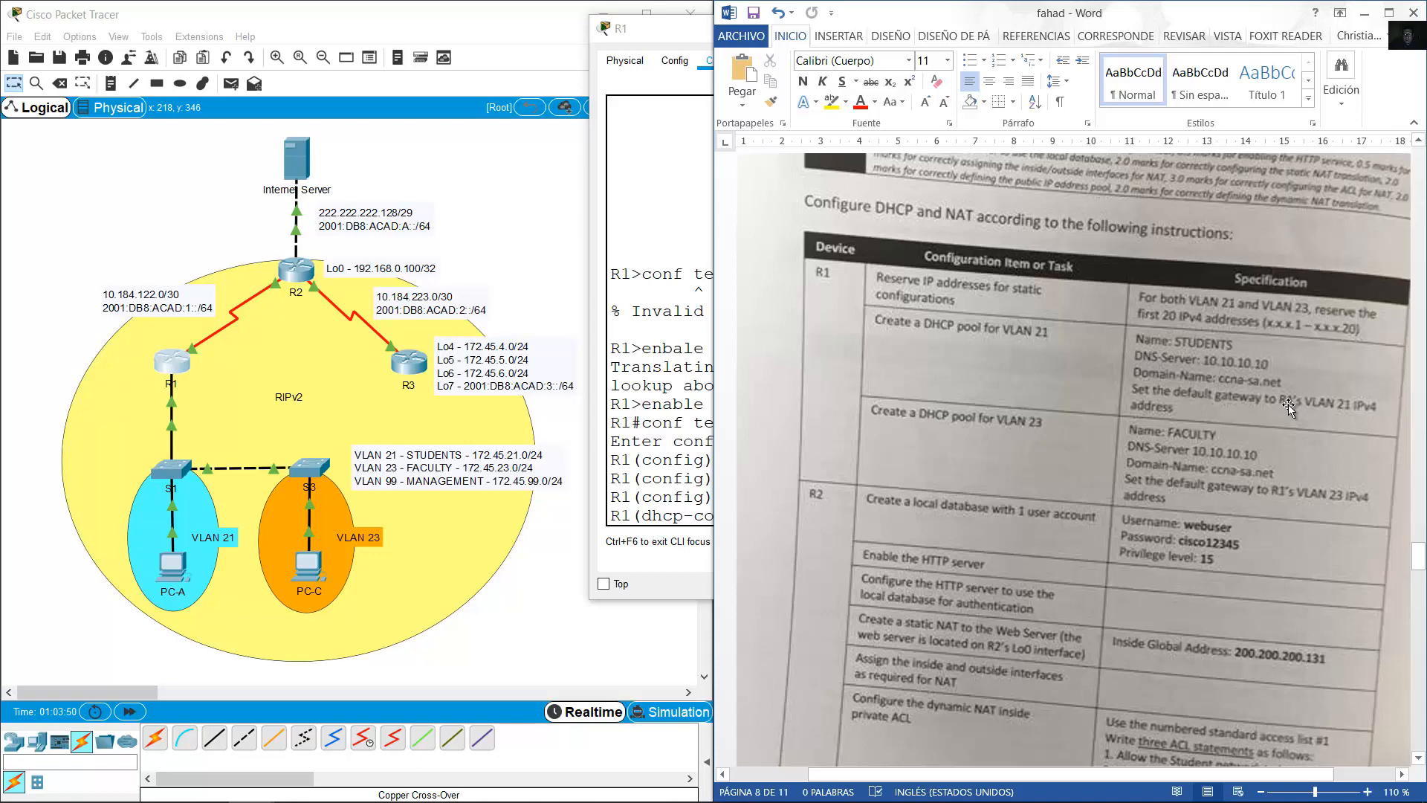
key("alt+Tab")
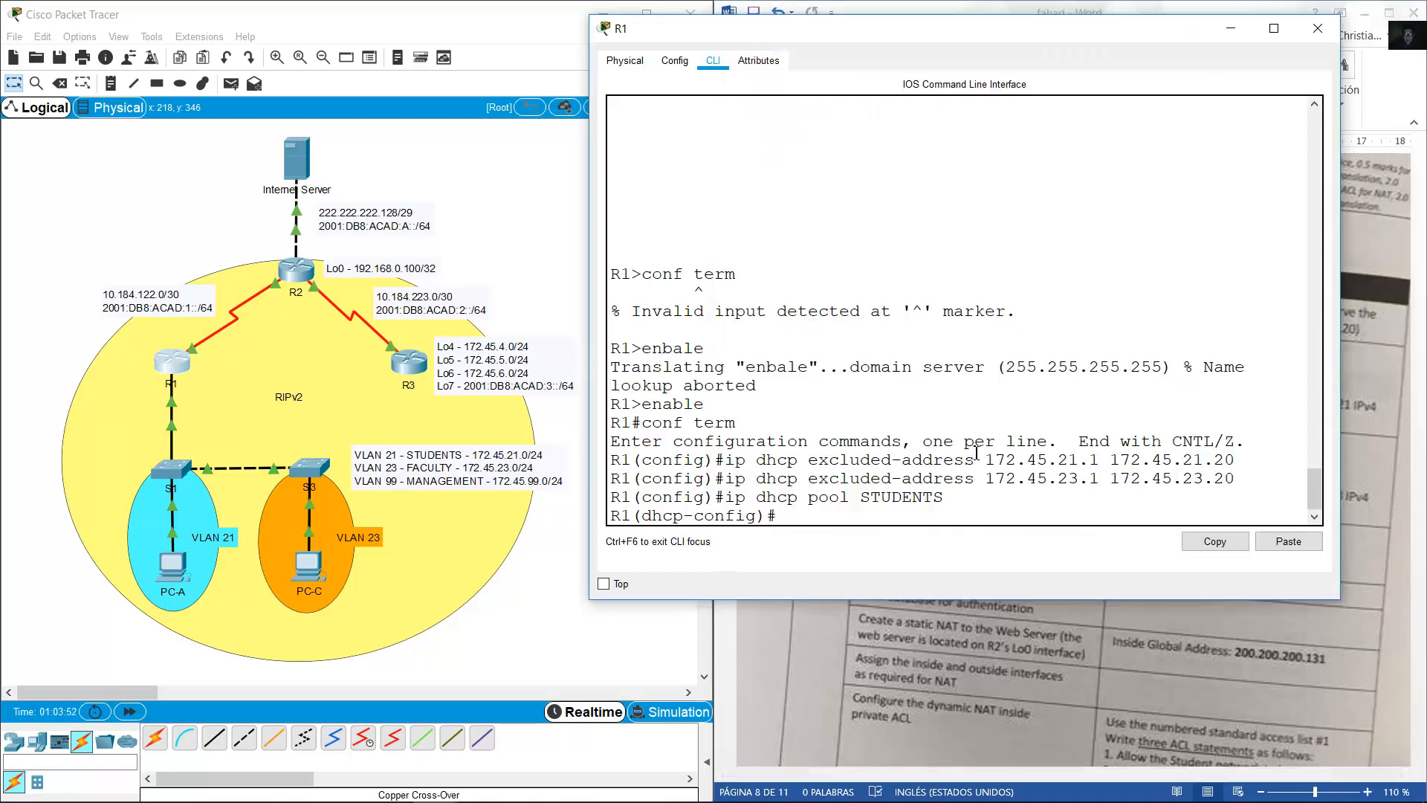
type("network 172.45.21.0 255.255.255.0")
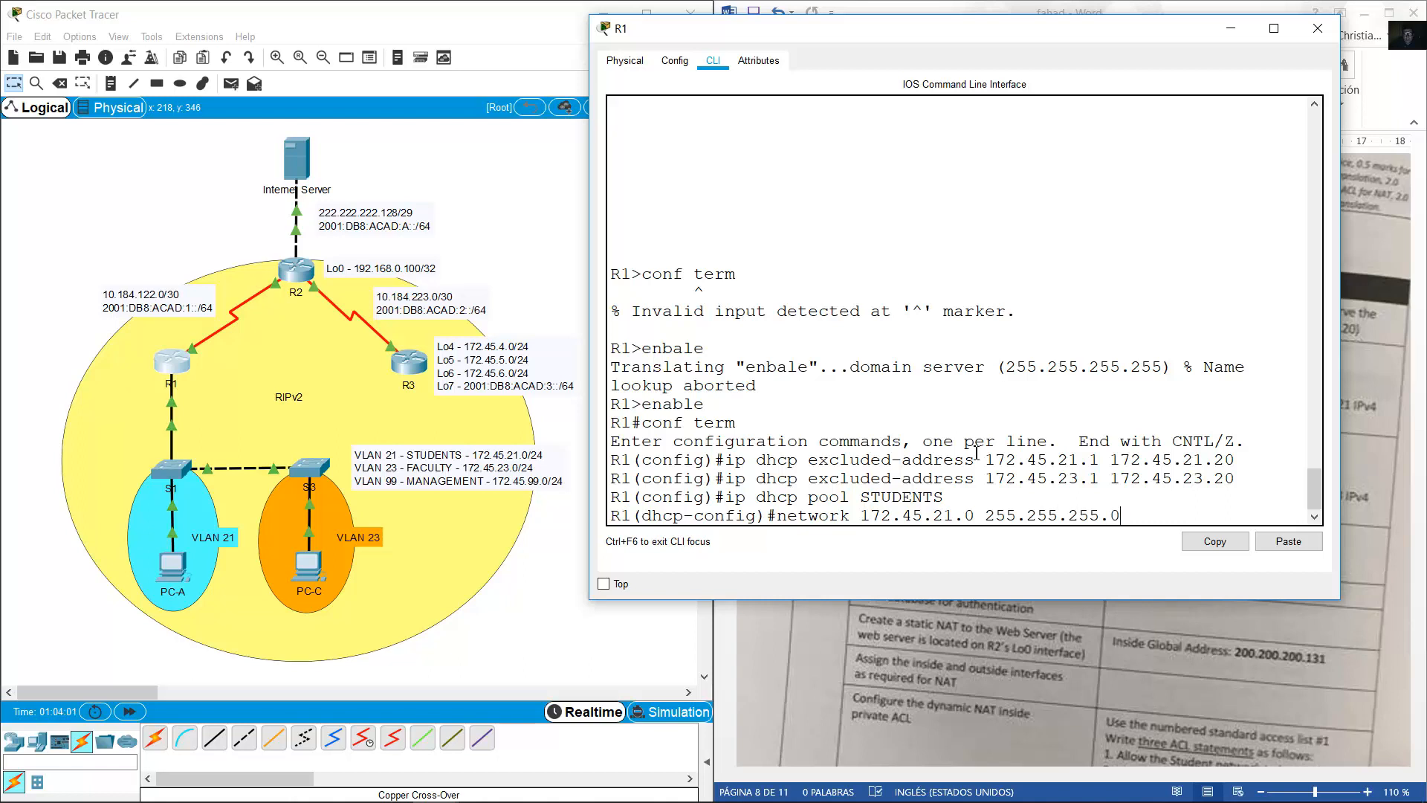
key("Return")
type("defa")
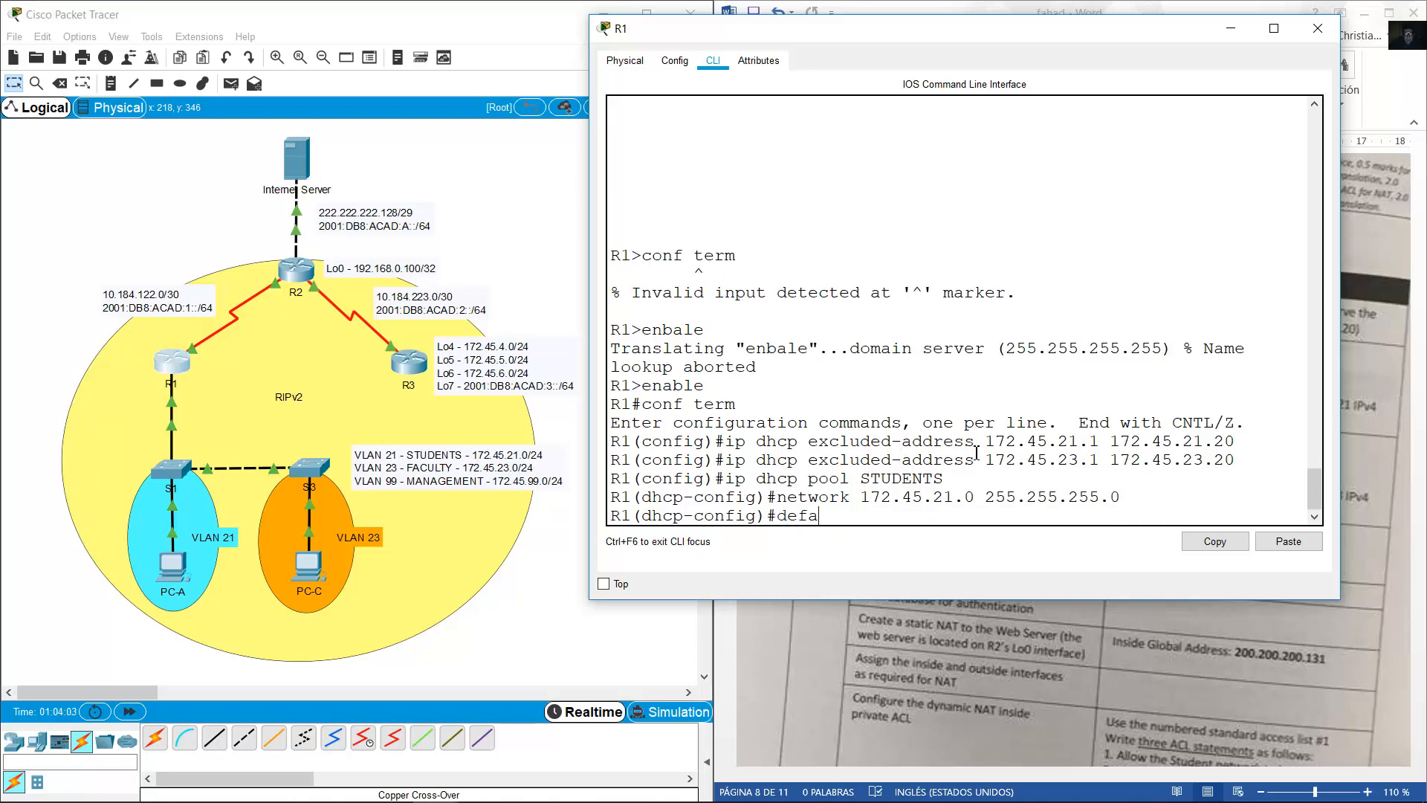
type("ult-router 172.45.21.1")
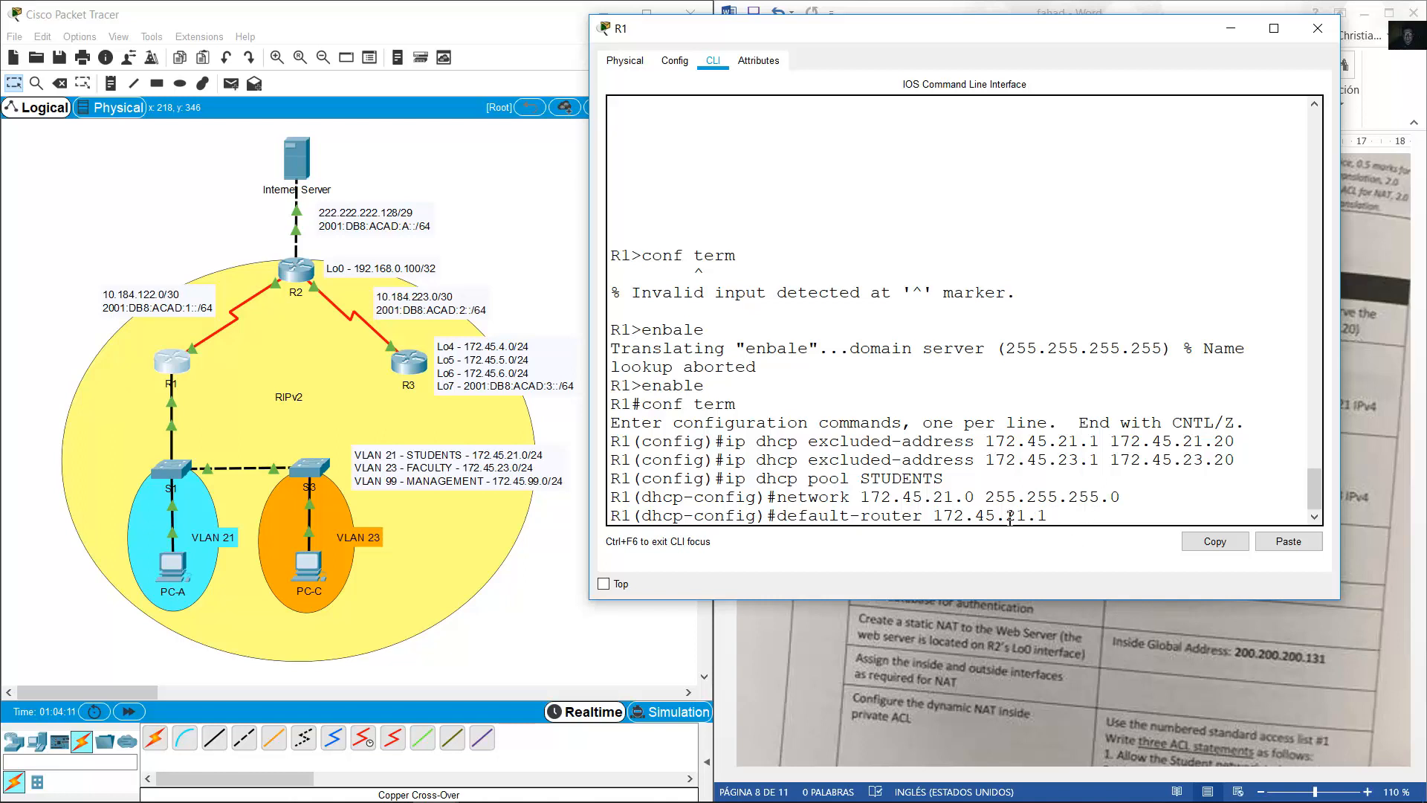
left_click_drag(998, 518, 932, 518)
left_click(1056, 518)
left_click(1076, 517)
Set the STUDENTS pool gateway to 172.45.21.1 and DNS server to 10.10.10.10.
key("Return")
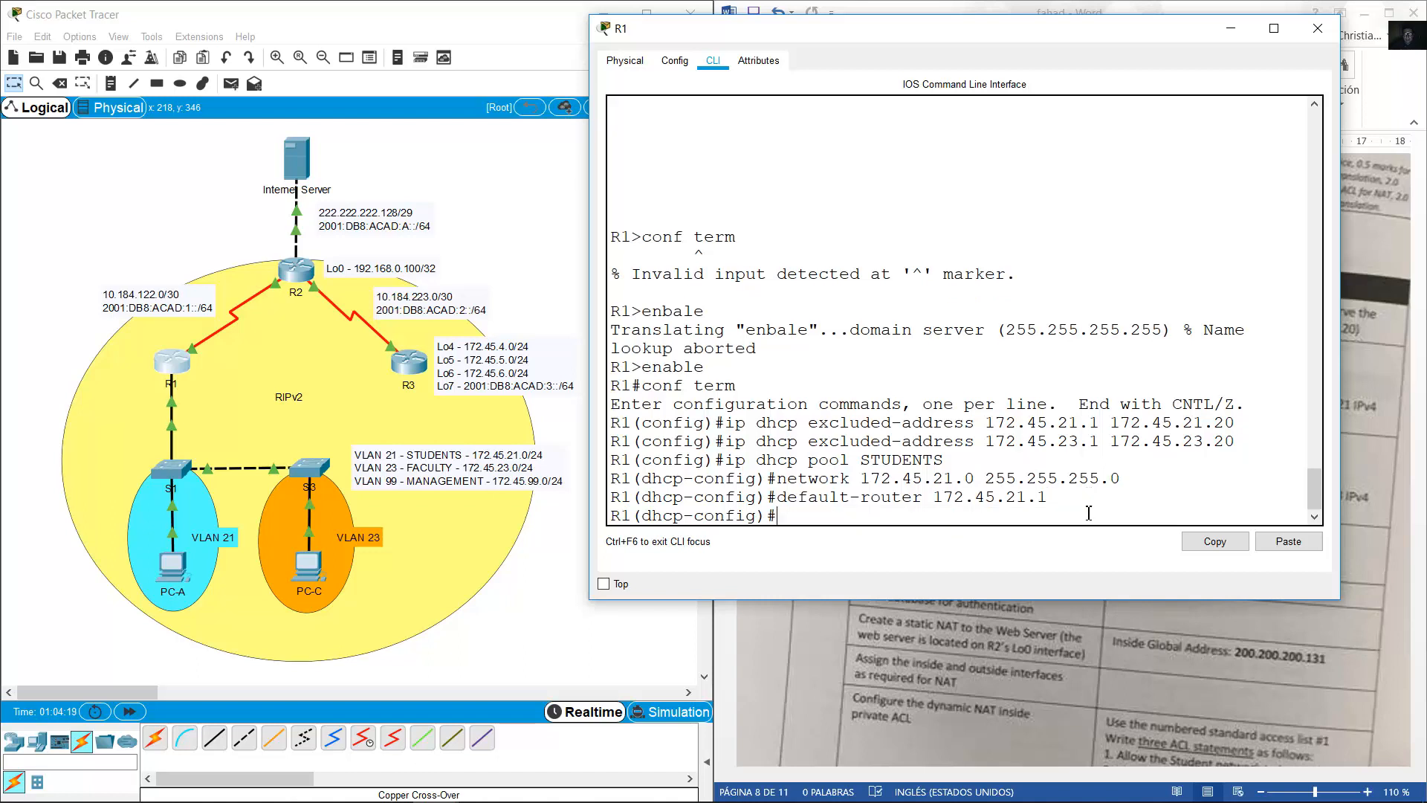
type("dns-server 10.10.10.10")
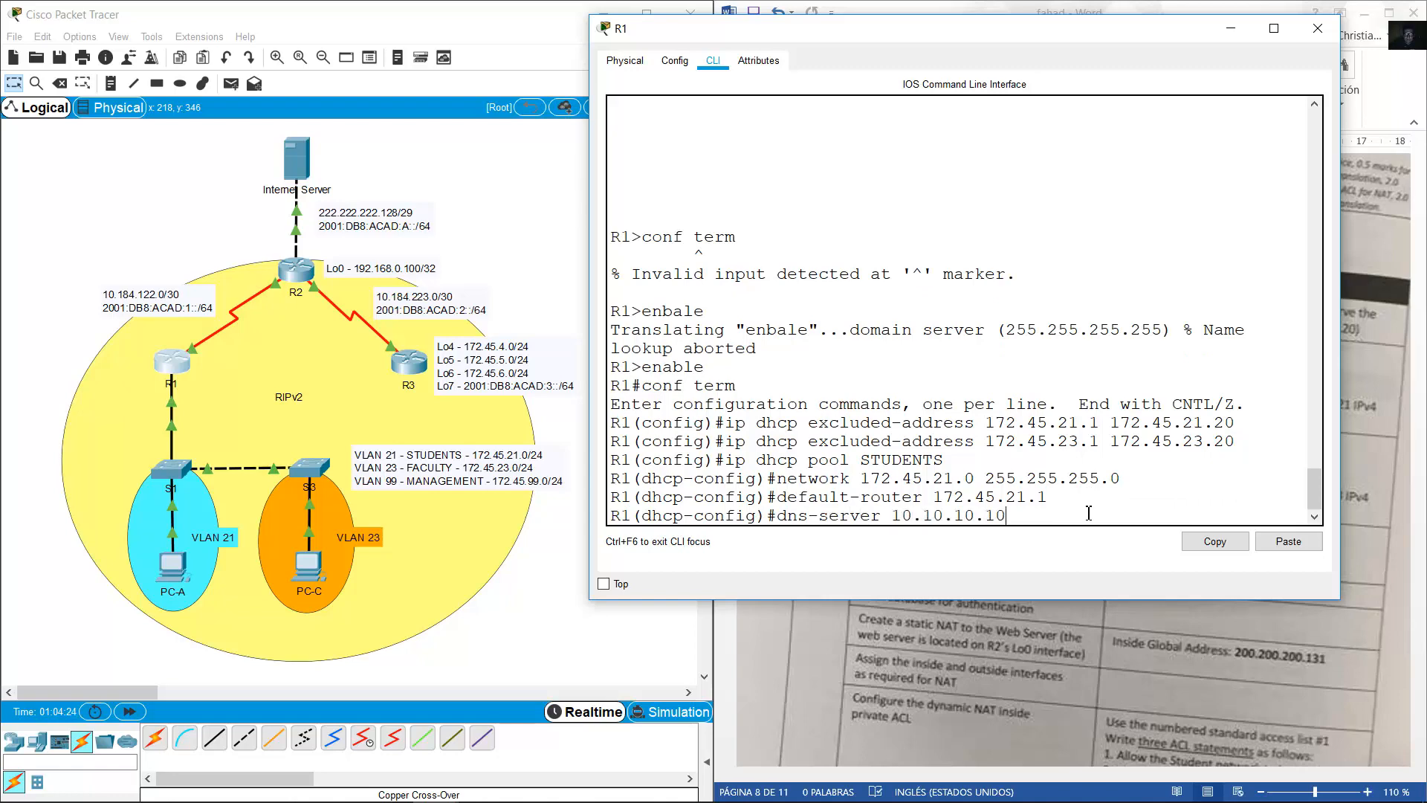
key("Return")
List the pool options with ? and set the domain name ccna-sa.net.
left_click(1050, 722)
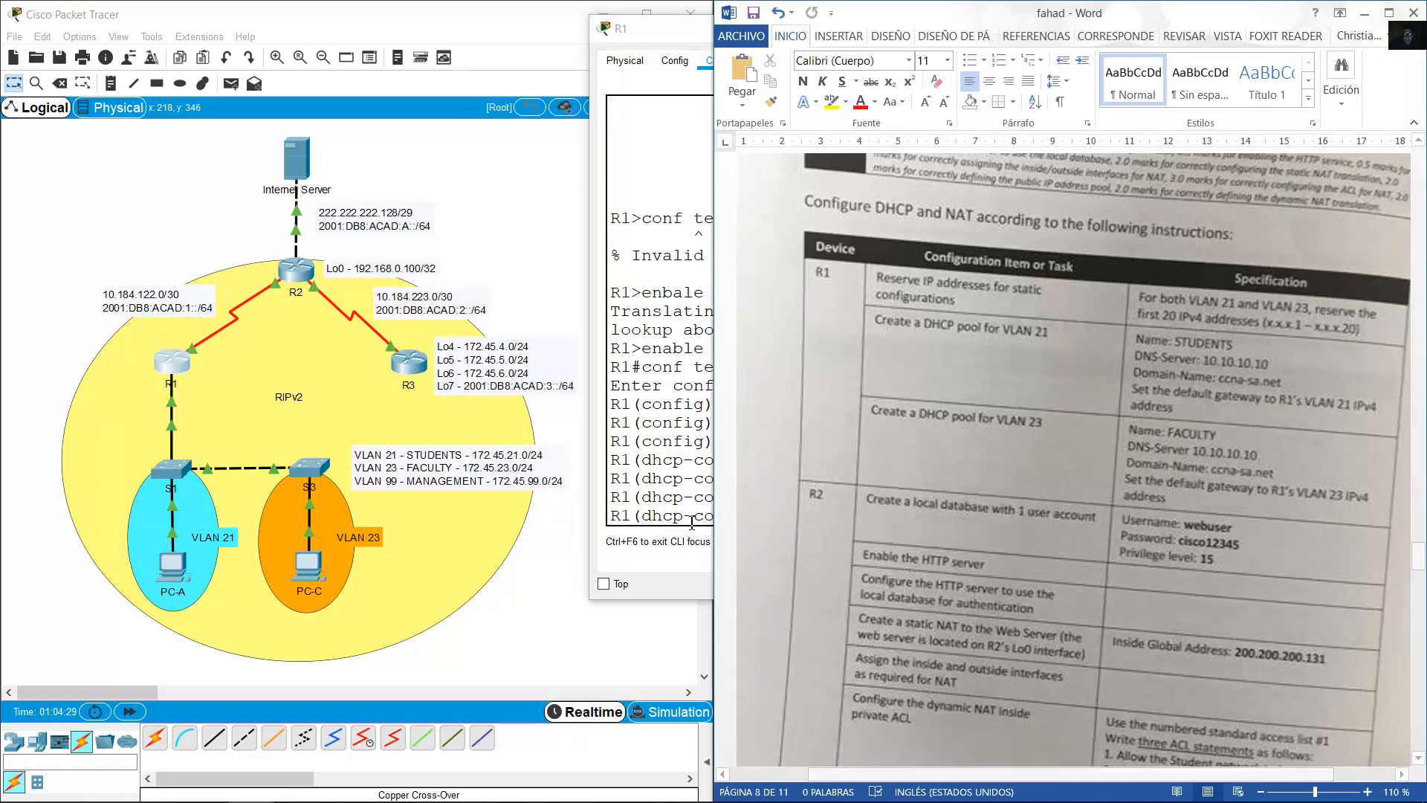
left_click(685, 500)
type("domain")
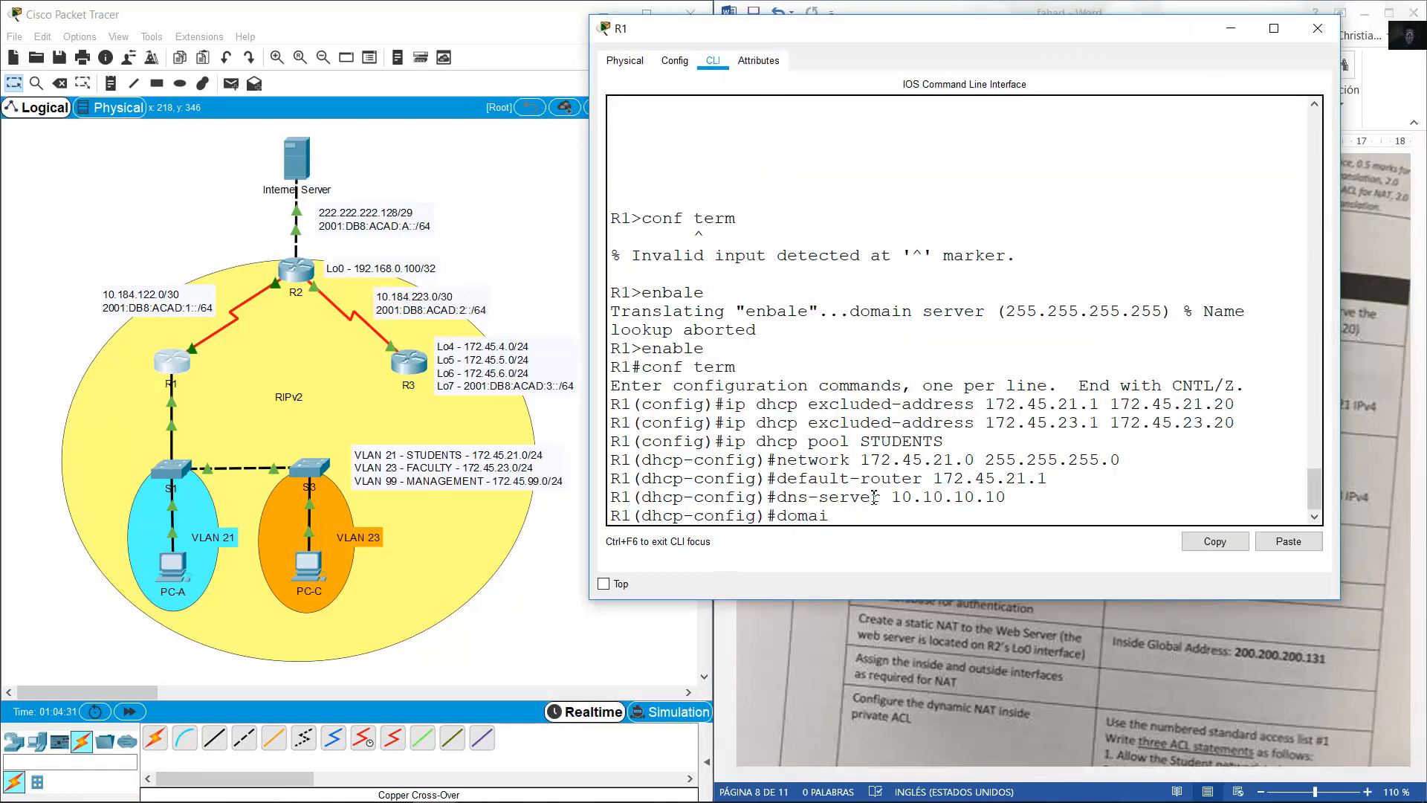
key("BackSpace")
key("BackSpace")
key("BackSpace")
key("BackSpace")
key("BackSpace")
key("BackSpace")
type("?")
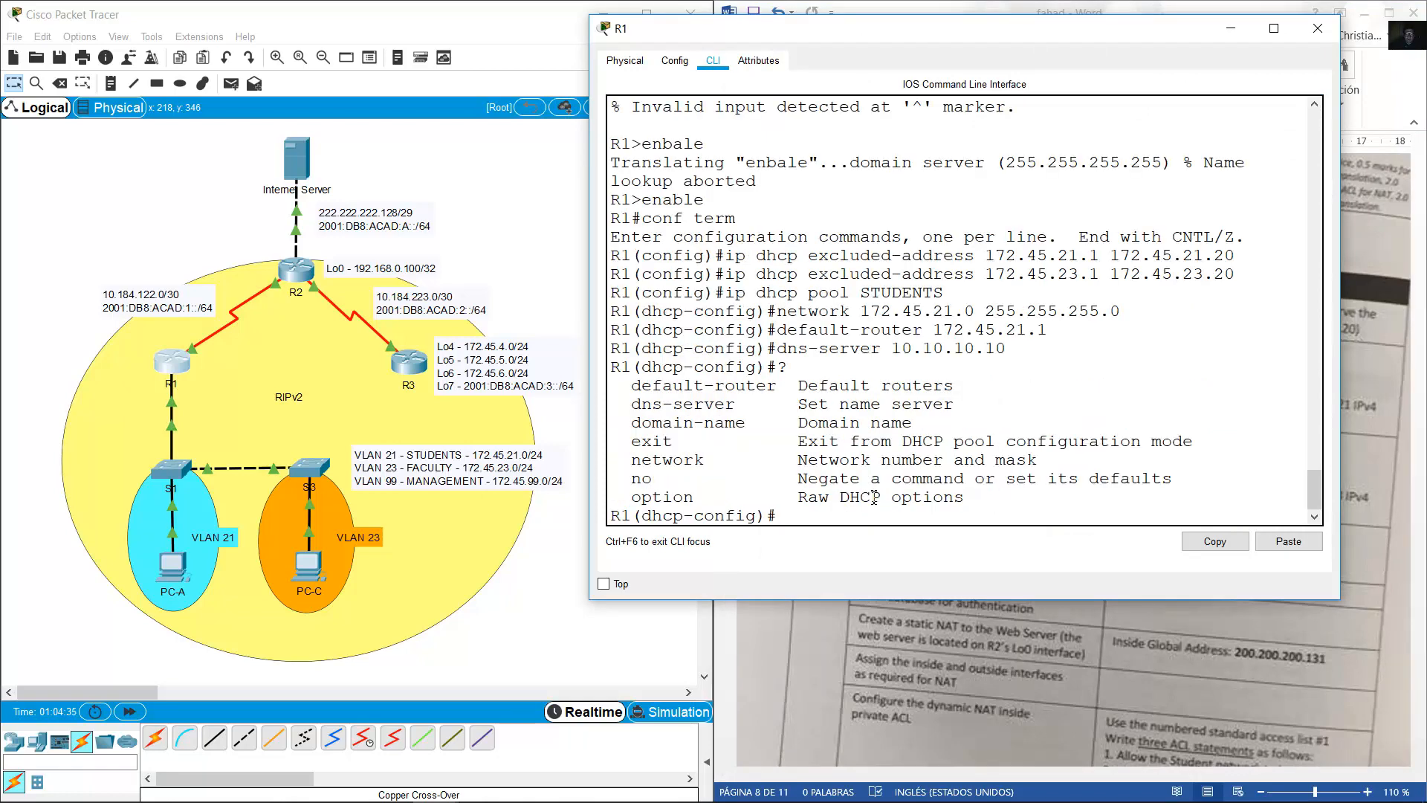
left_click_drag(641, 424, 802, 431)
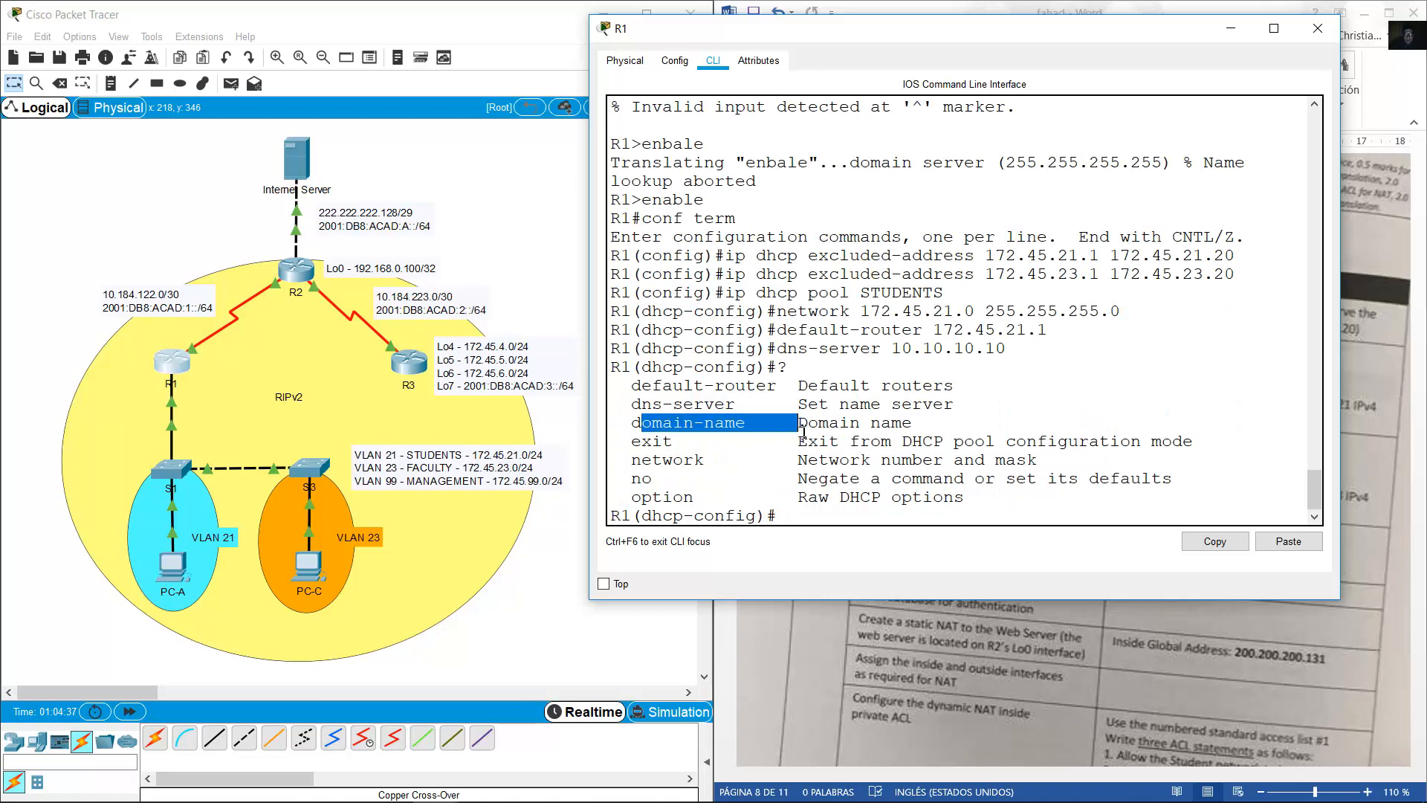
left_click(859, 515)
type("domai")
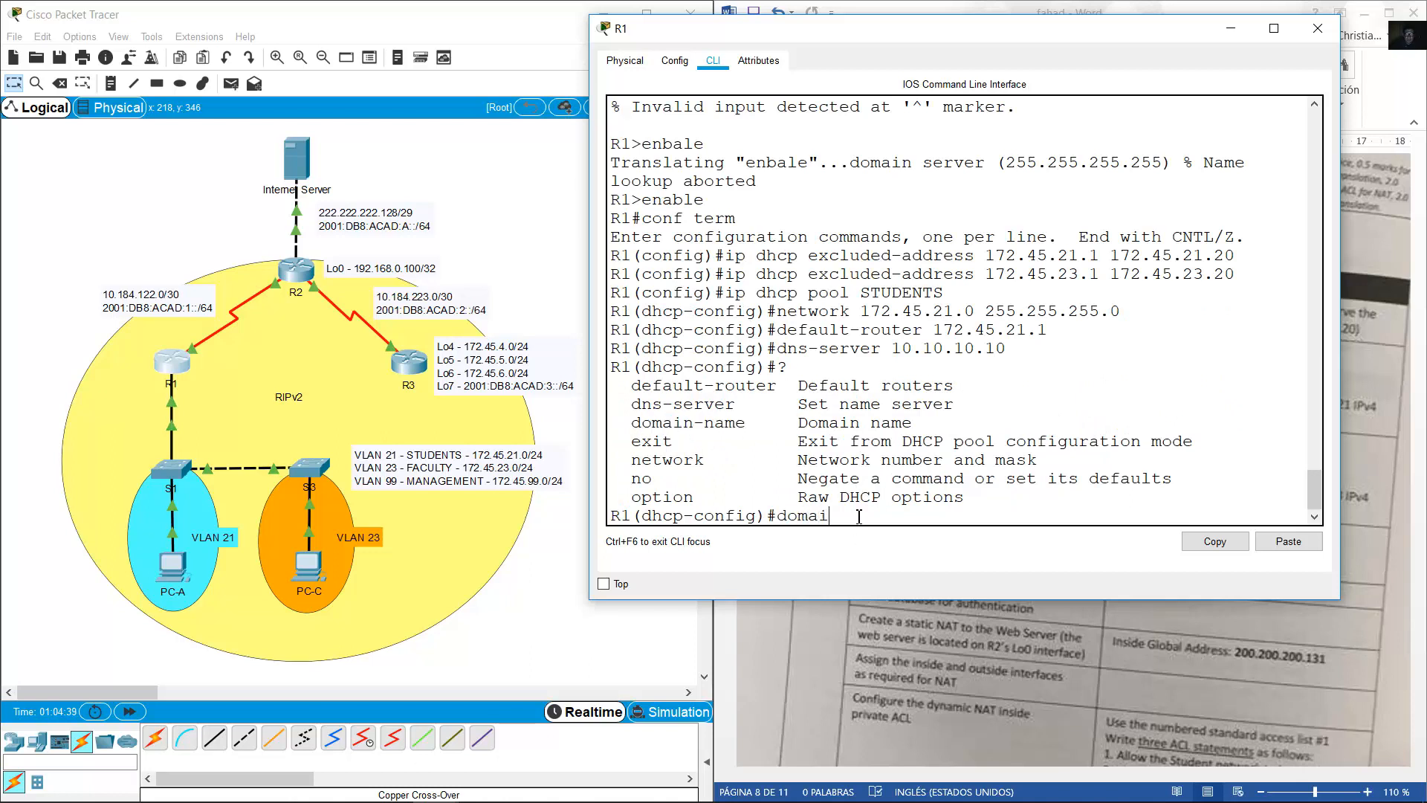
type("n-name ccna-sa.net")
key("Return")
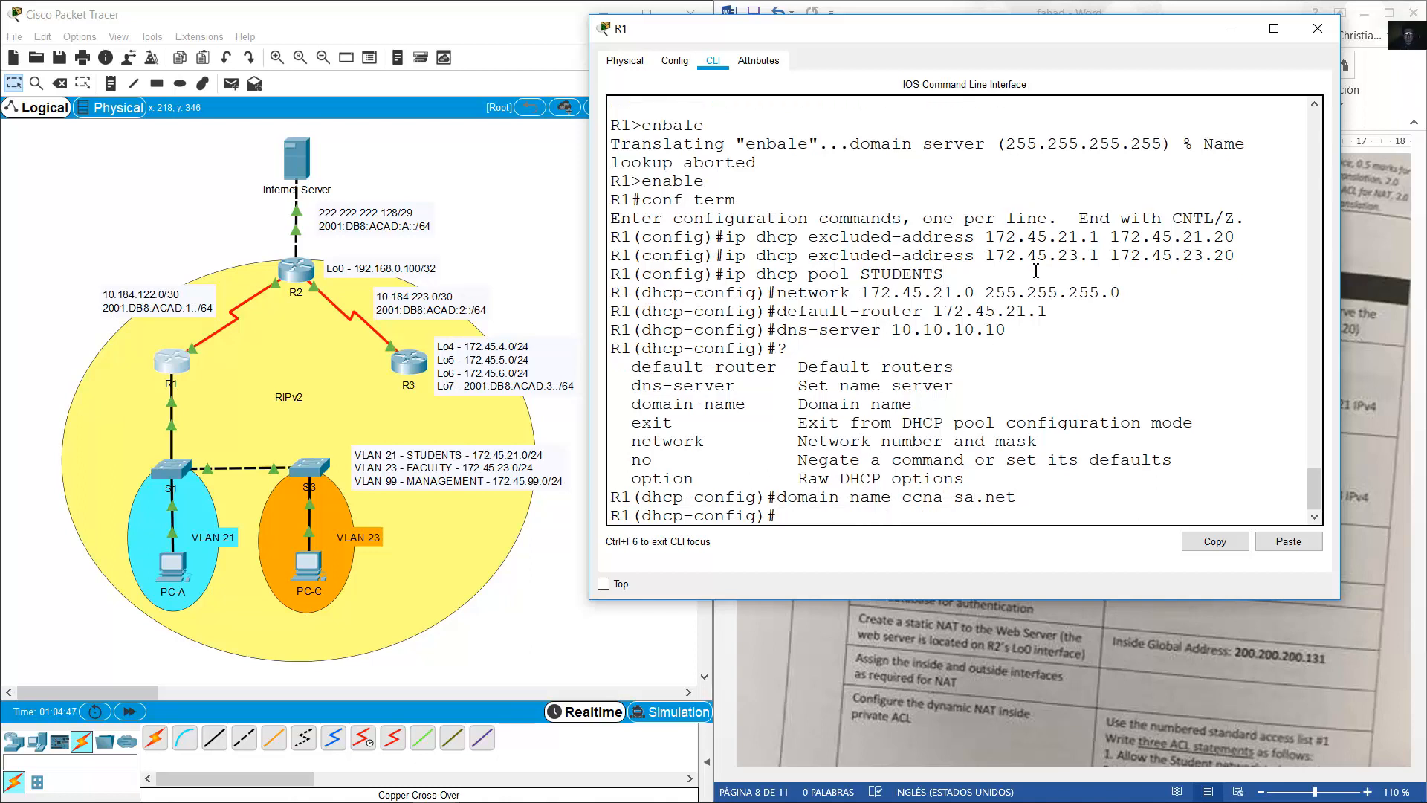
left_click(1134, 711)
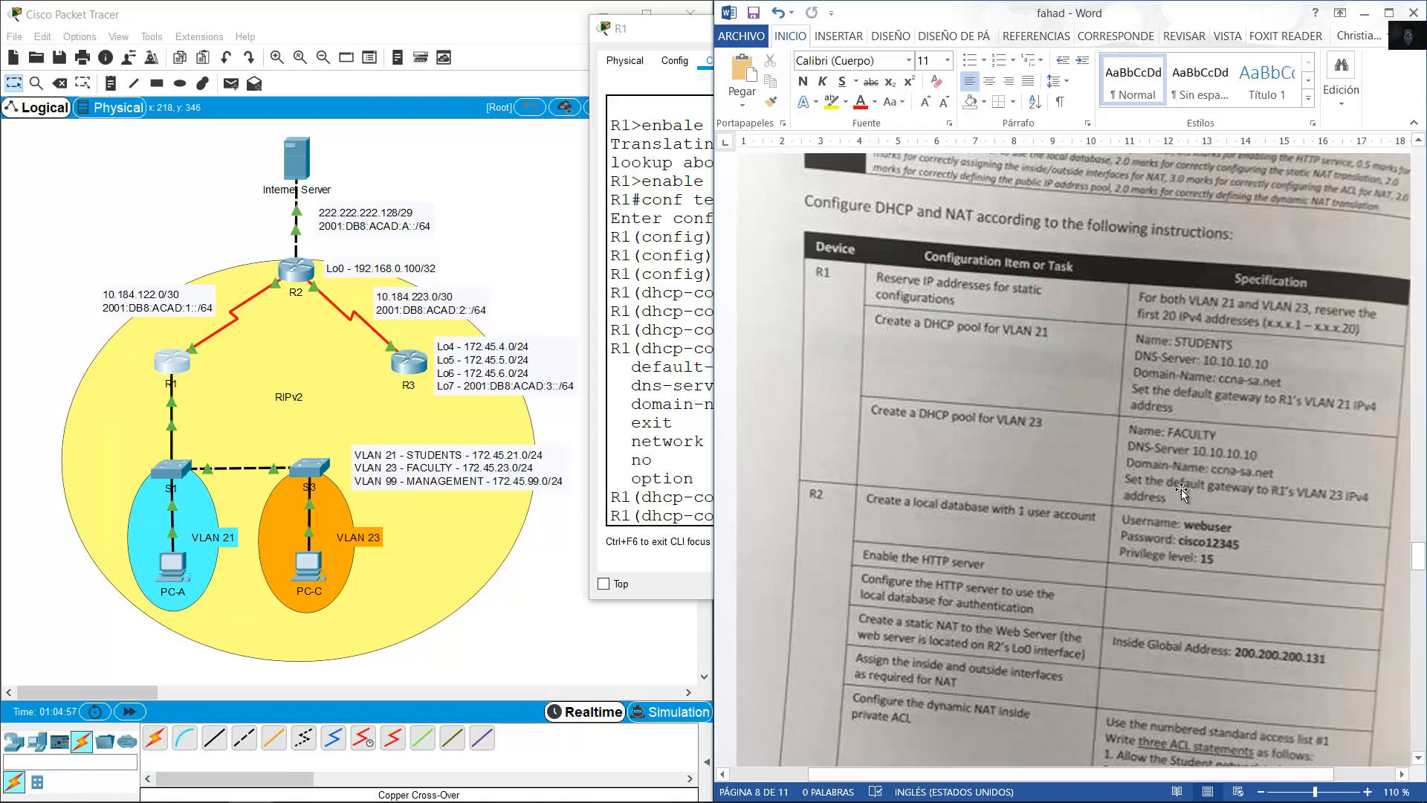
Create R1's FACULTY DHCP pool with network 172.45.23.0/24 by editing recalled commands.
key("alt+Tab")
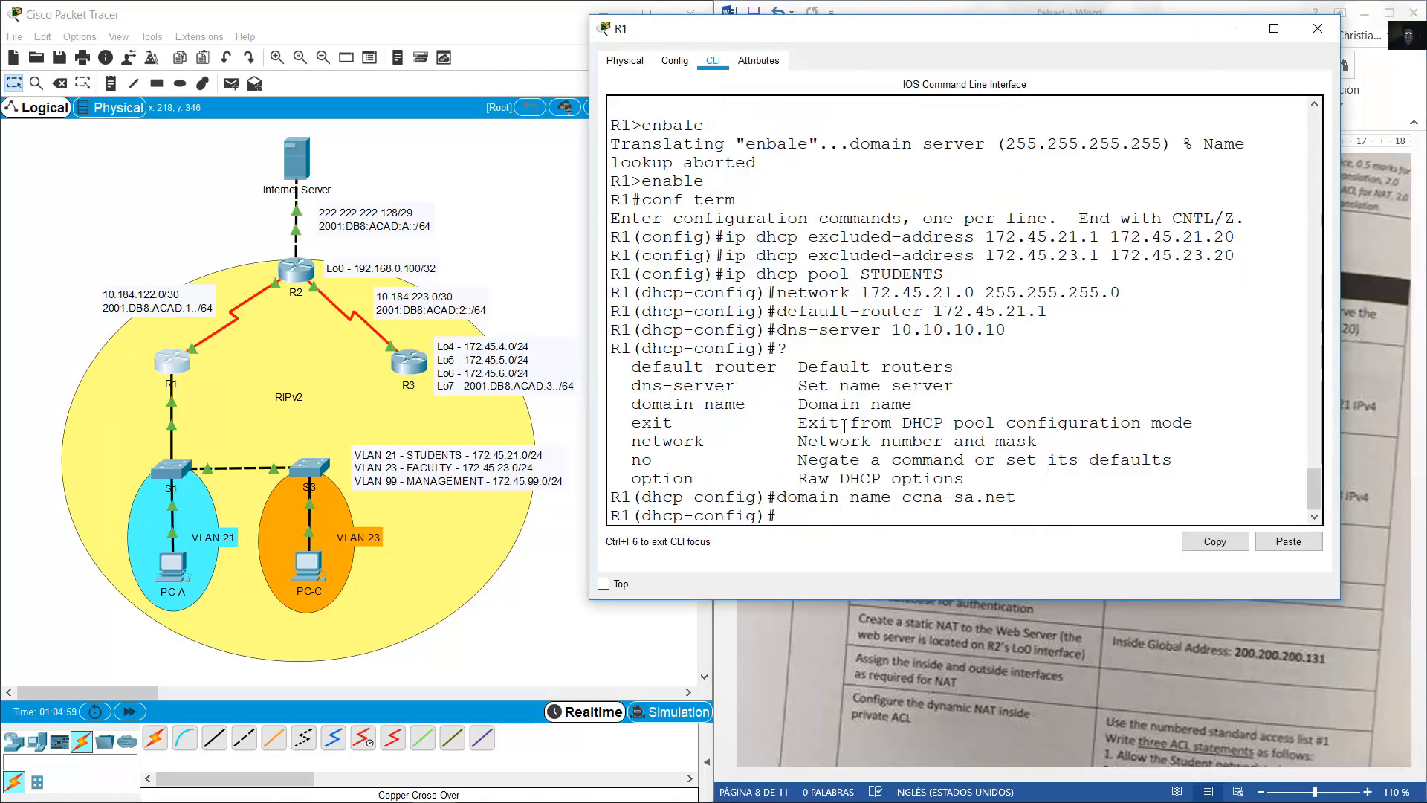
key("Up")
key("Up")
key("Up")
key("Up")
key("Up")
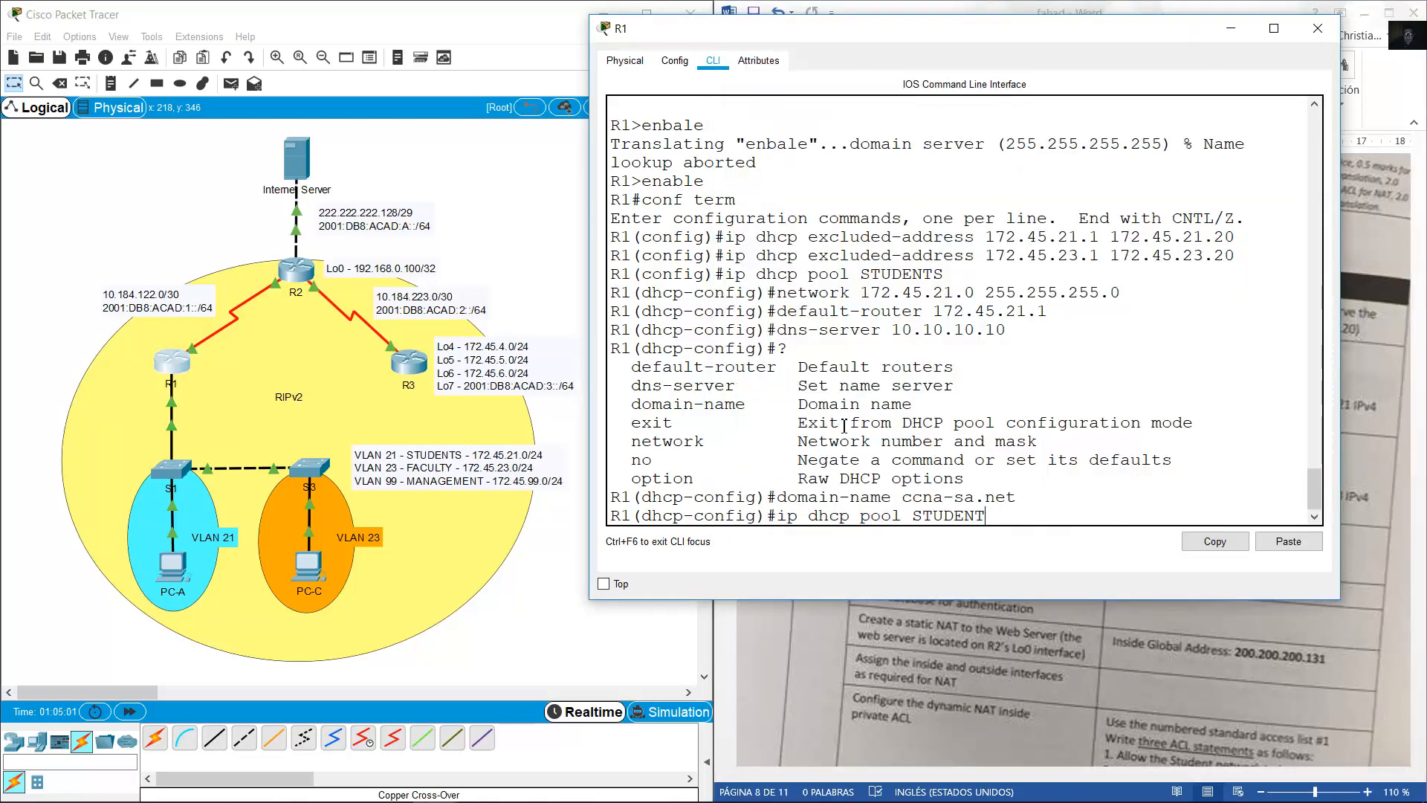
key("BackSpace")
key("BackSpace")
key("BackSpace")
key("BackSpace")
key("BackSpace")
key("BackSpace")
type("FACULTY")
key("Return")
key("Up")
key("Up")
key("Up")
key("Up")
key("Up")
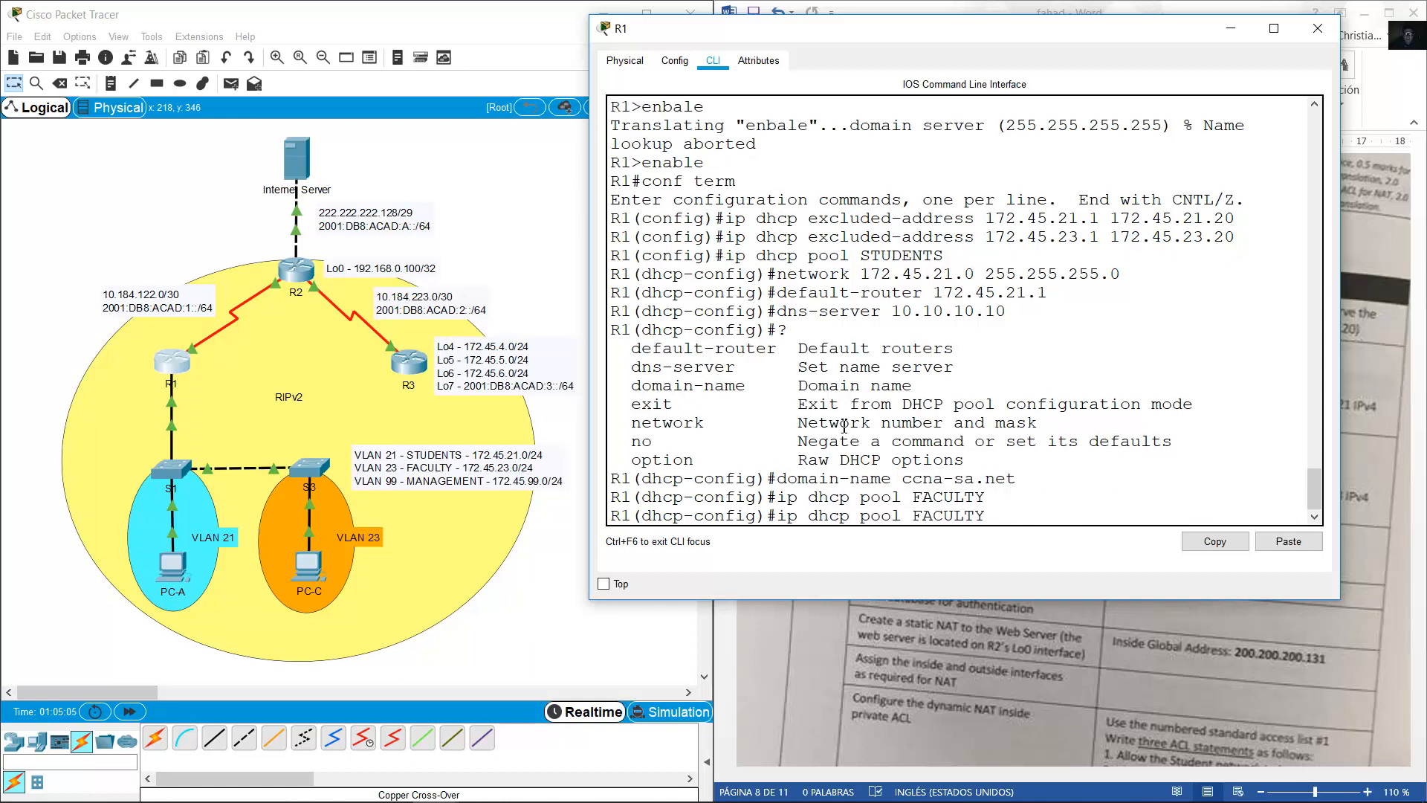
key("Up")
key("Down")
key("Left")
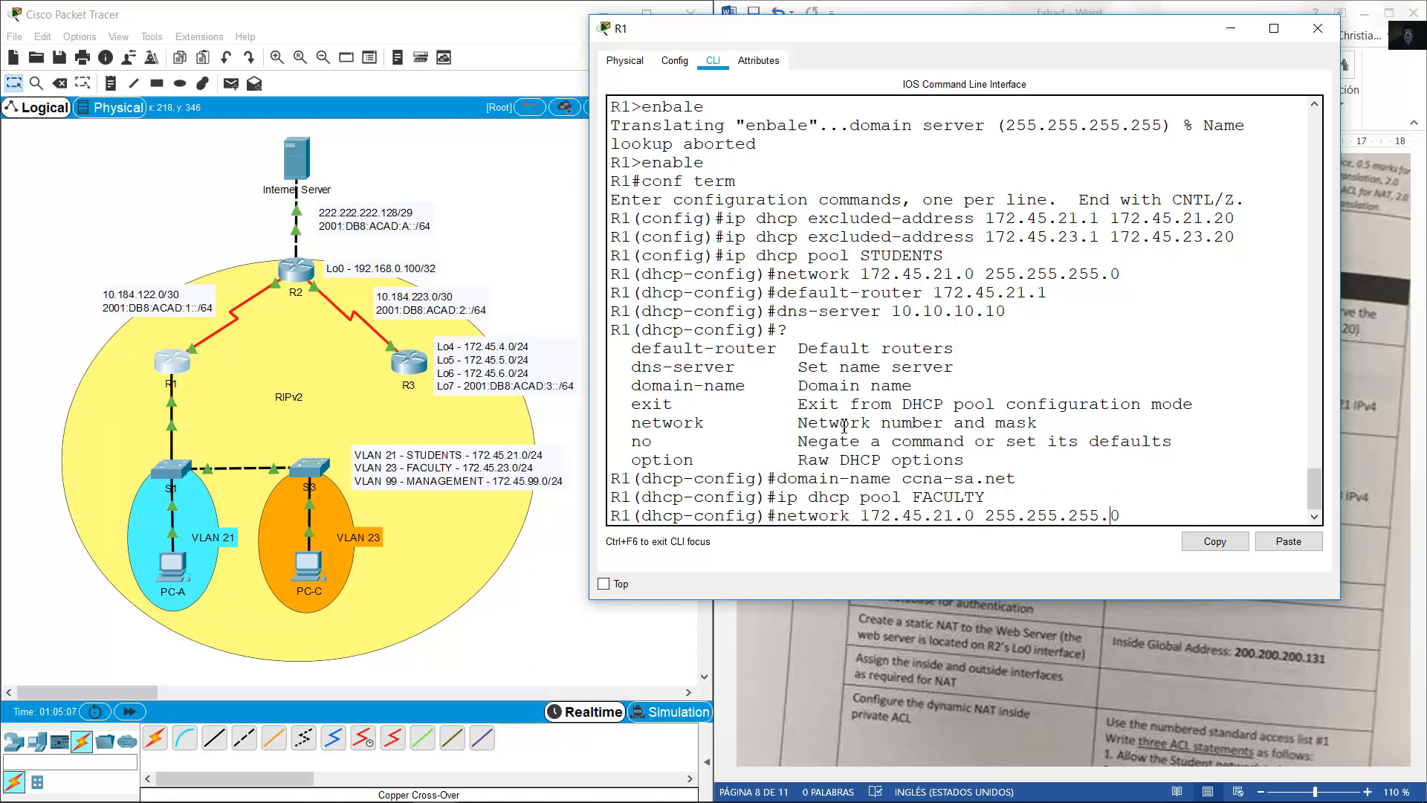
key("Left")
key("Left")
key("Left")
key("Left")
type("3")
key("Return")
Give the FACULTY pool gateway 172.45.23.1, DNS 10.10.10.10 and domain ccna-sa.net.
key("Up")
key("Up")
key("Up")
key("Up")
key("Up")
key("Left")
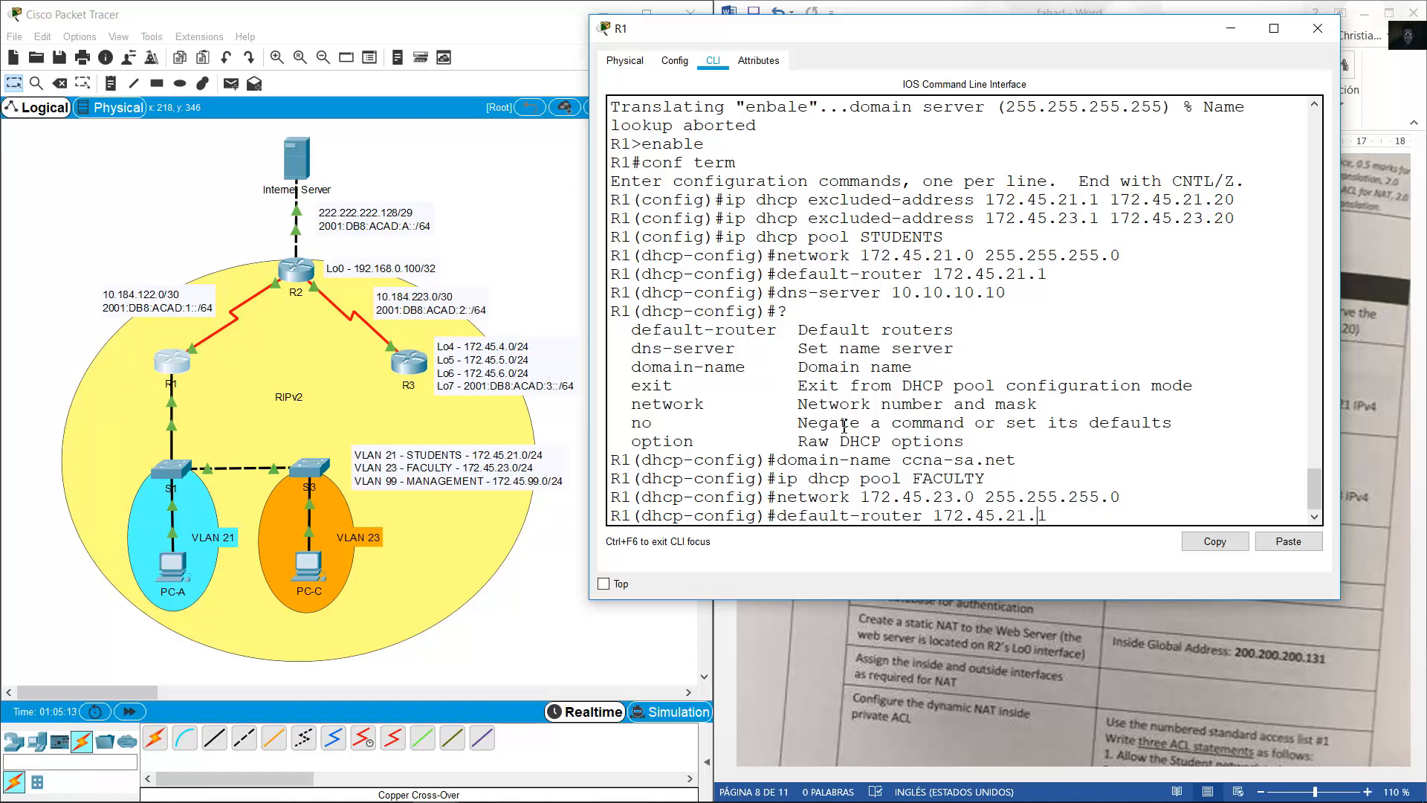
key("BackSpace")
type("3")
key("Return")
key("Up")
key("Up")
key("Up")
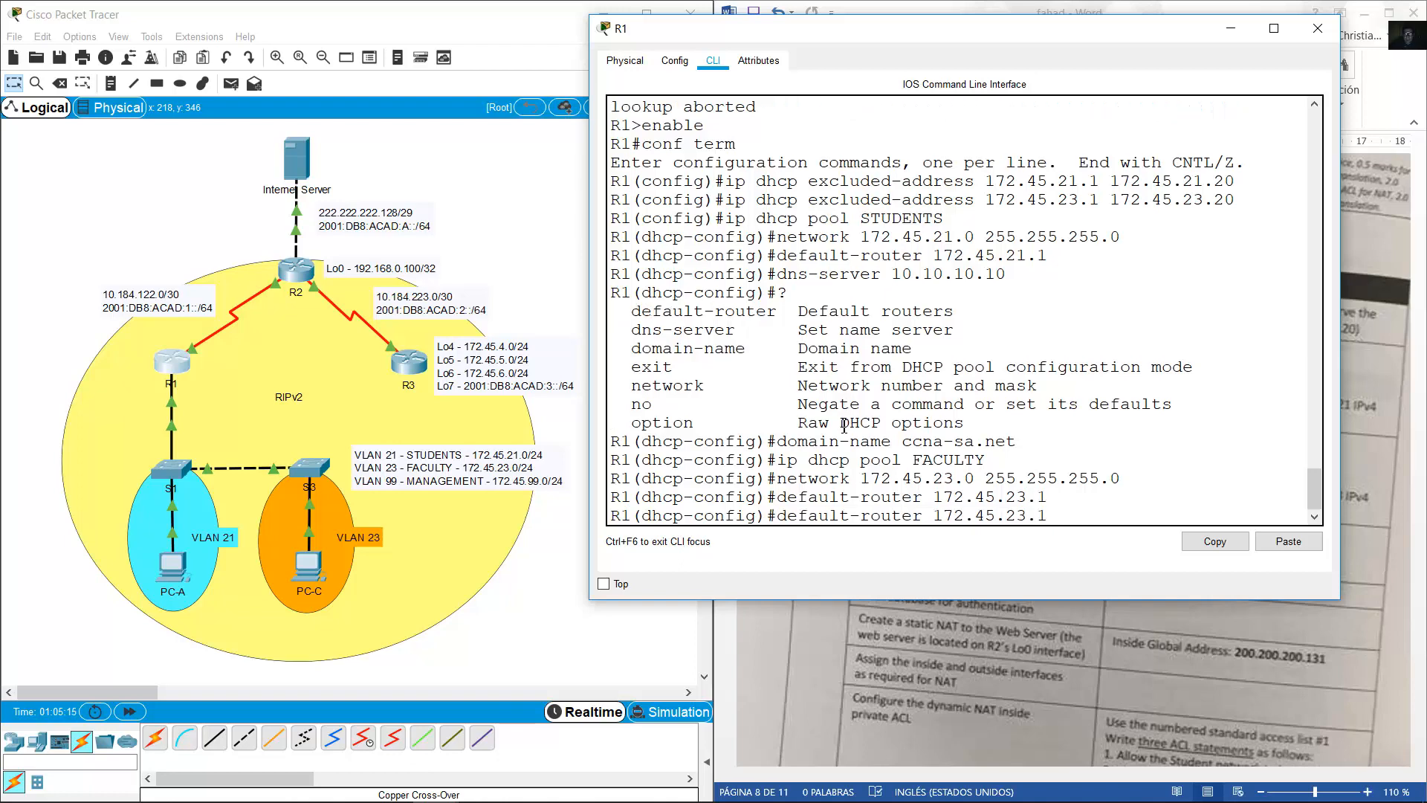
key("Up")
key("Up")
key("Return")
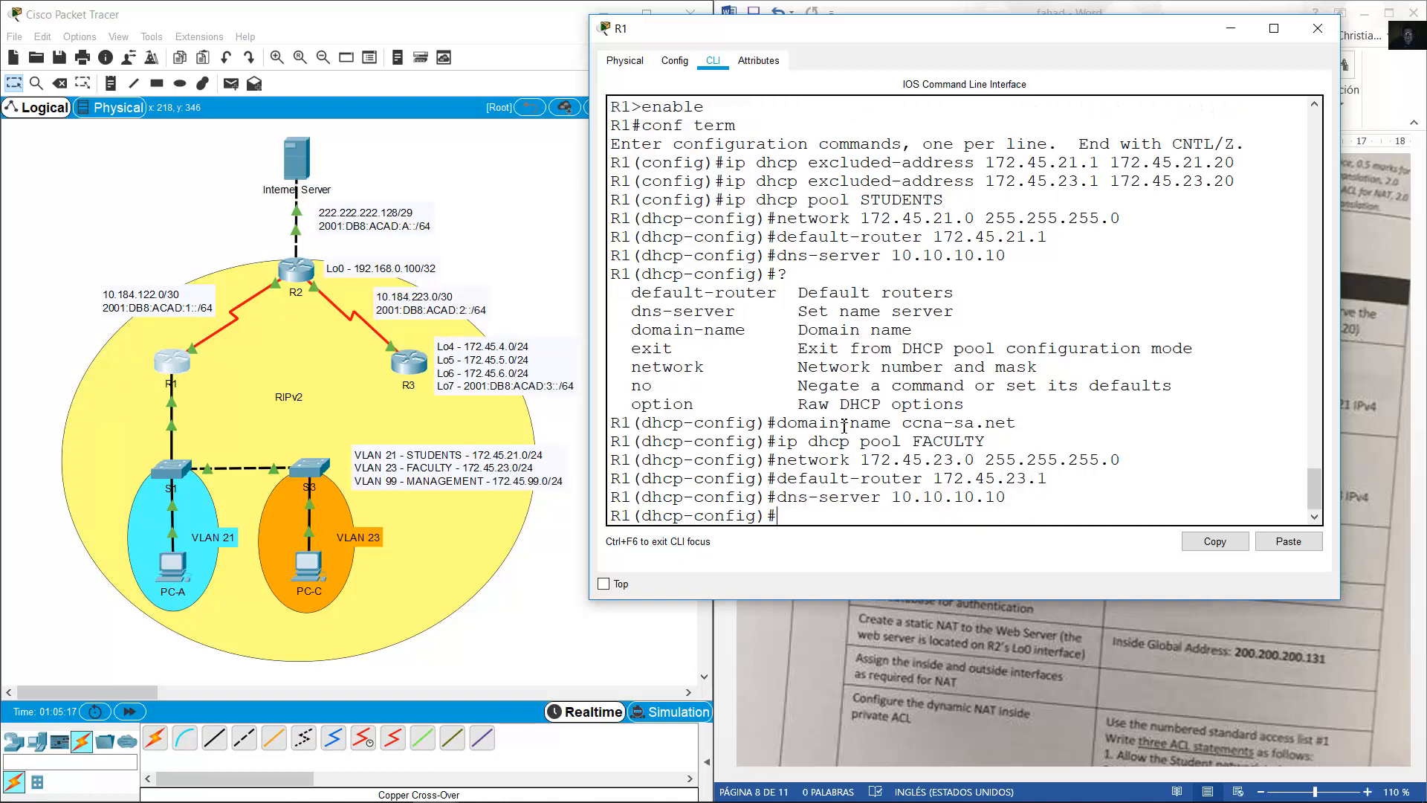
key("Up")
key("Up")
key("Up")
key("Up")
key("Up")
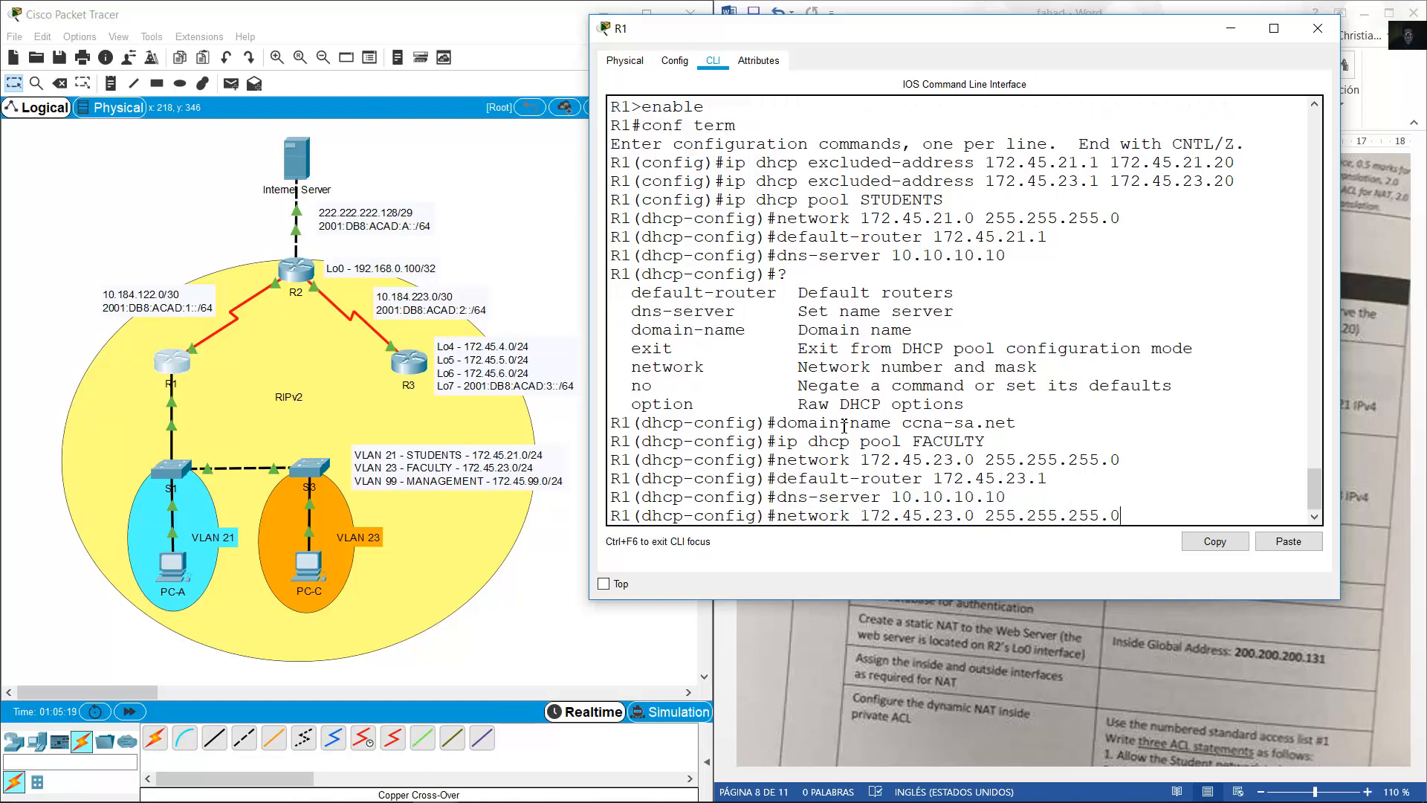
key("Return")
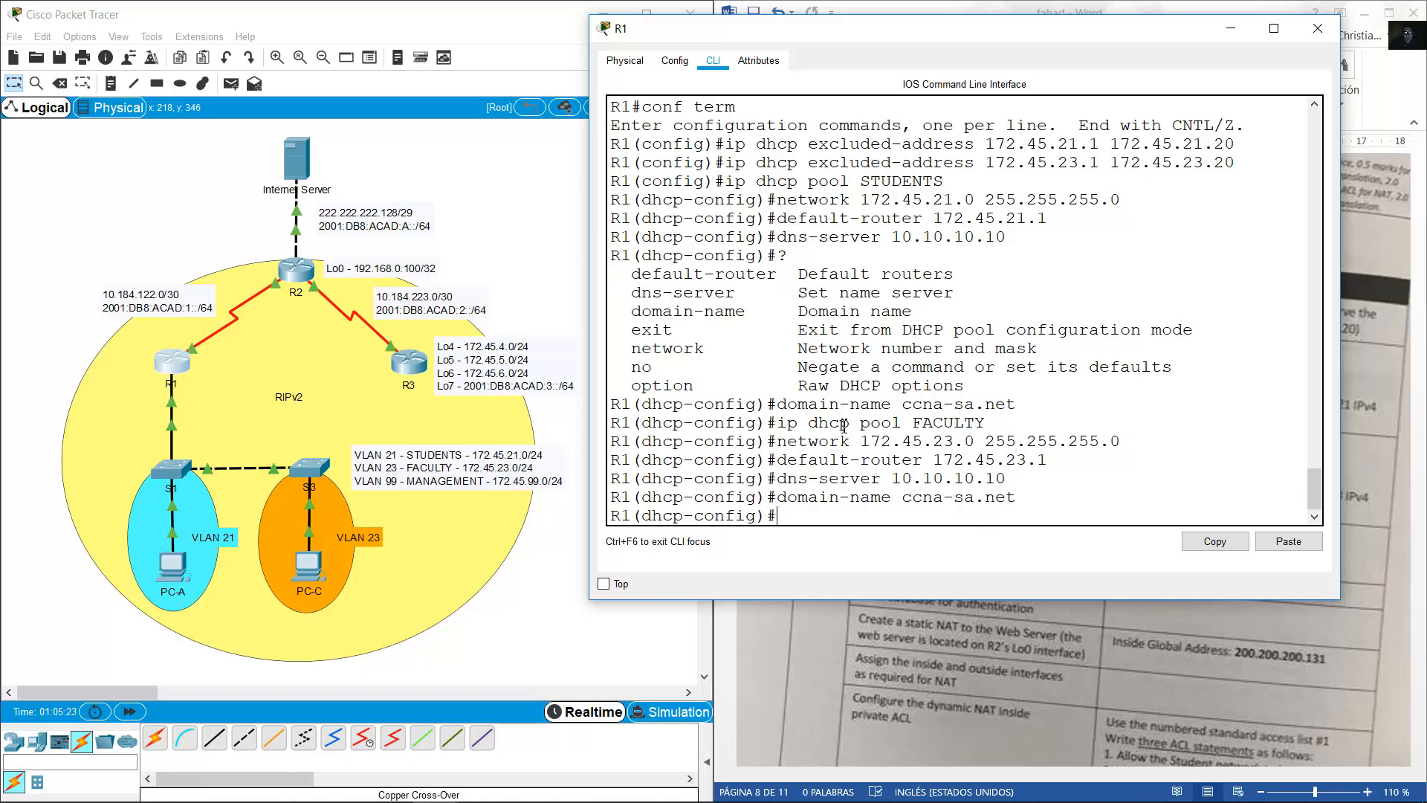
Open R2's console and enter global configuration mode with en and conf term.
left_click(916, 640)
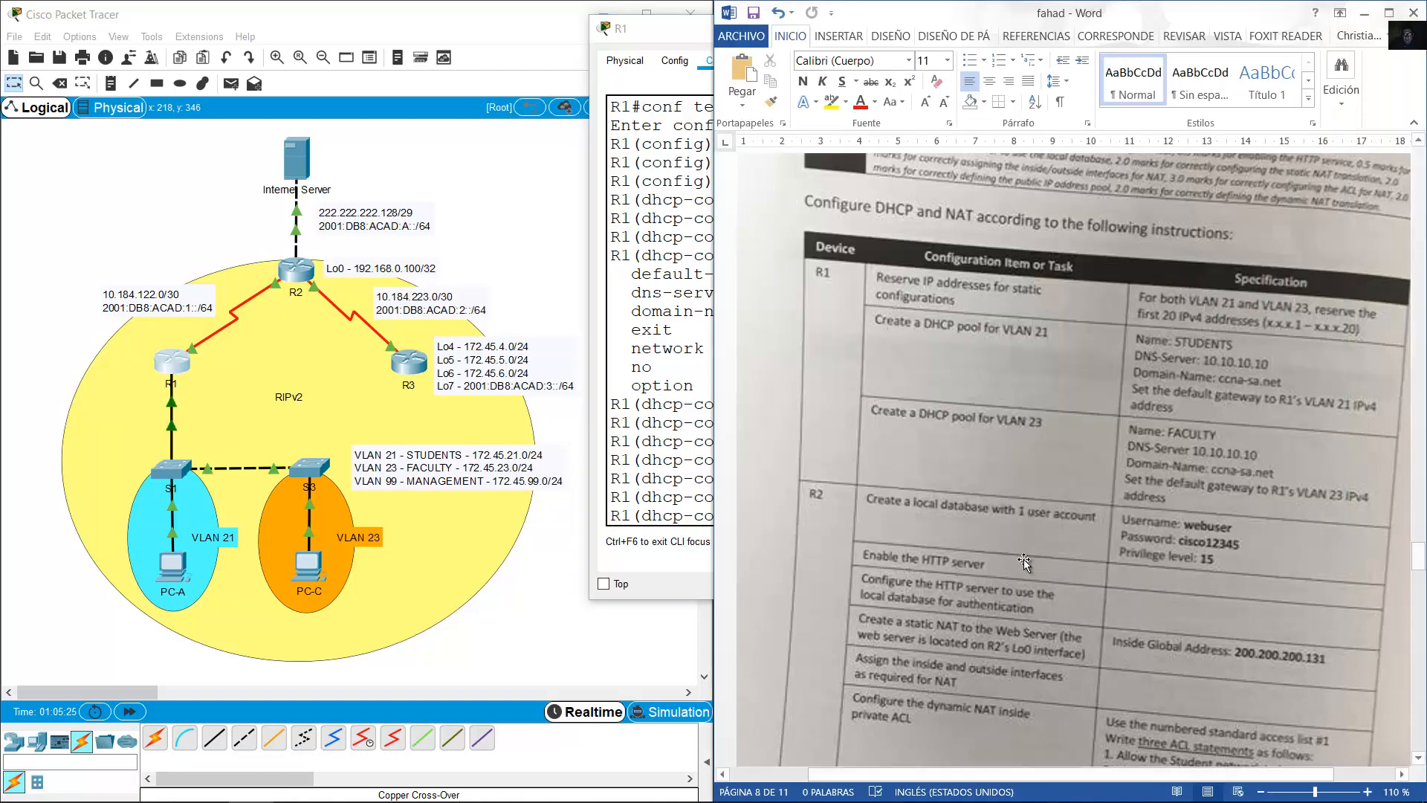
scroll(1023, 559, "down", 3)
scroll(1028, 523, "down", 1)
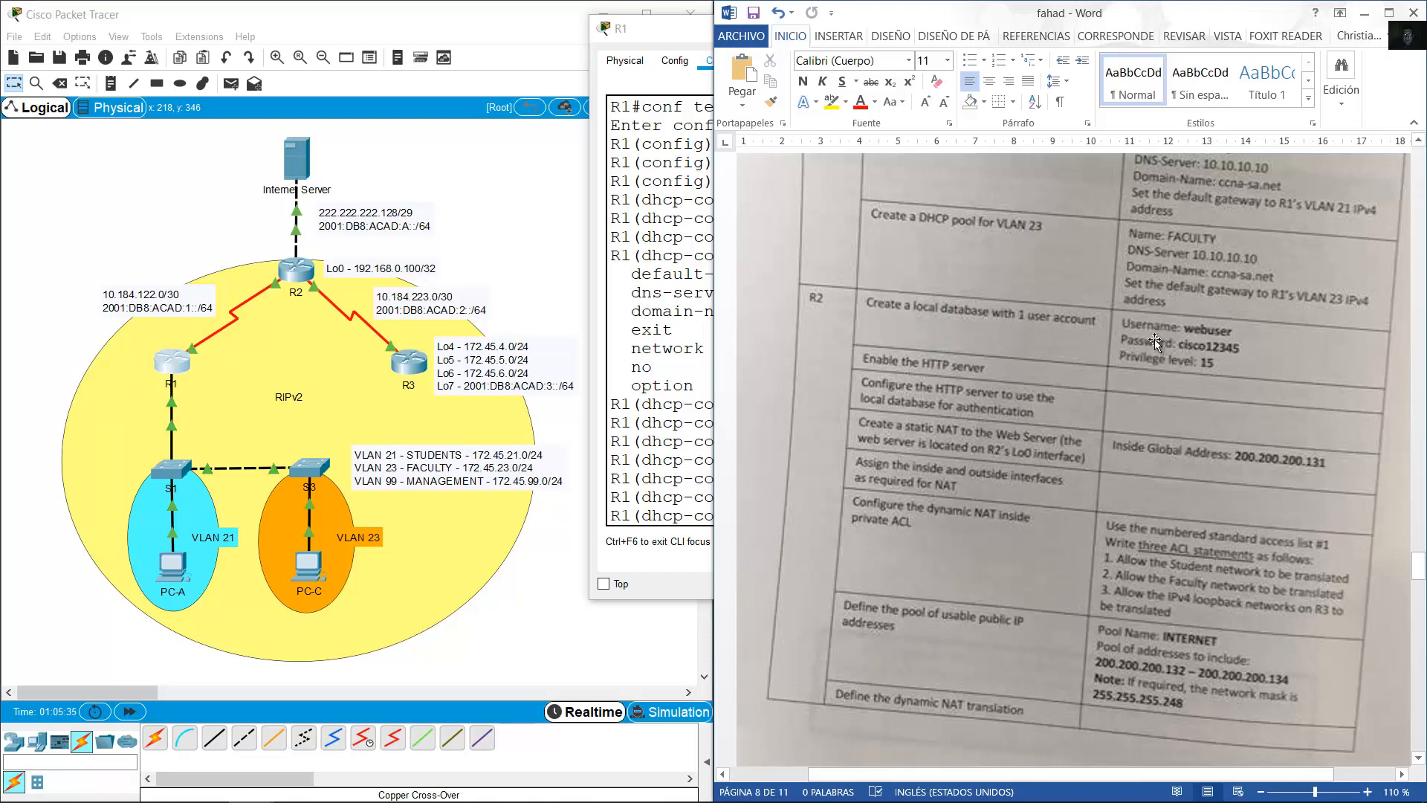
left_click(286, 275)
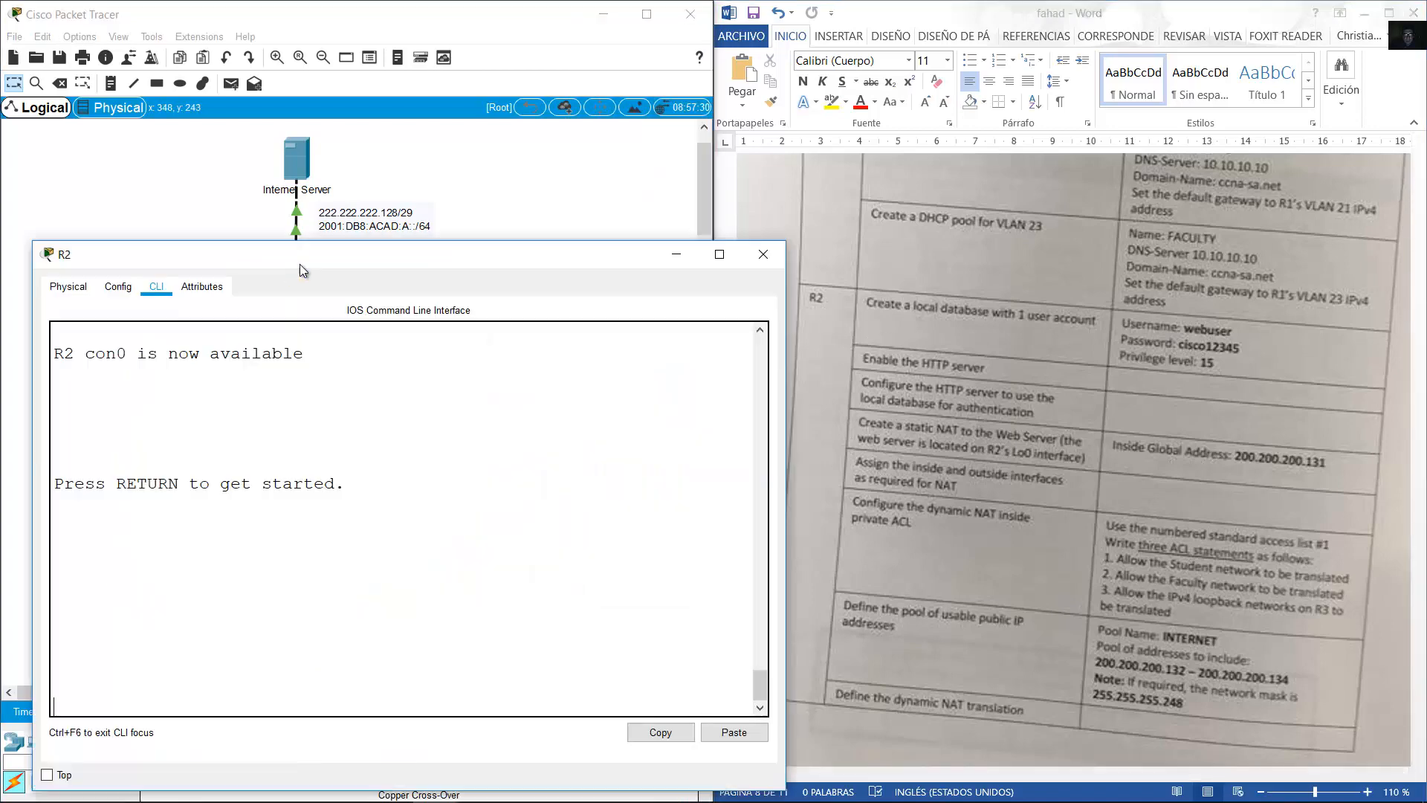
left_click_drag(543, 252, 548, 175)
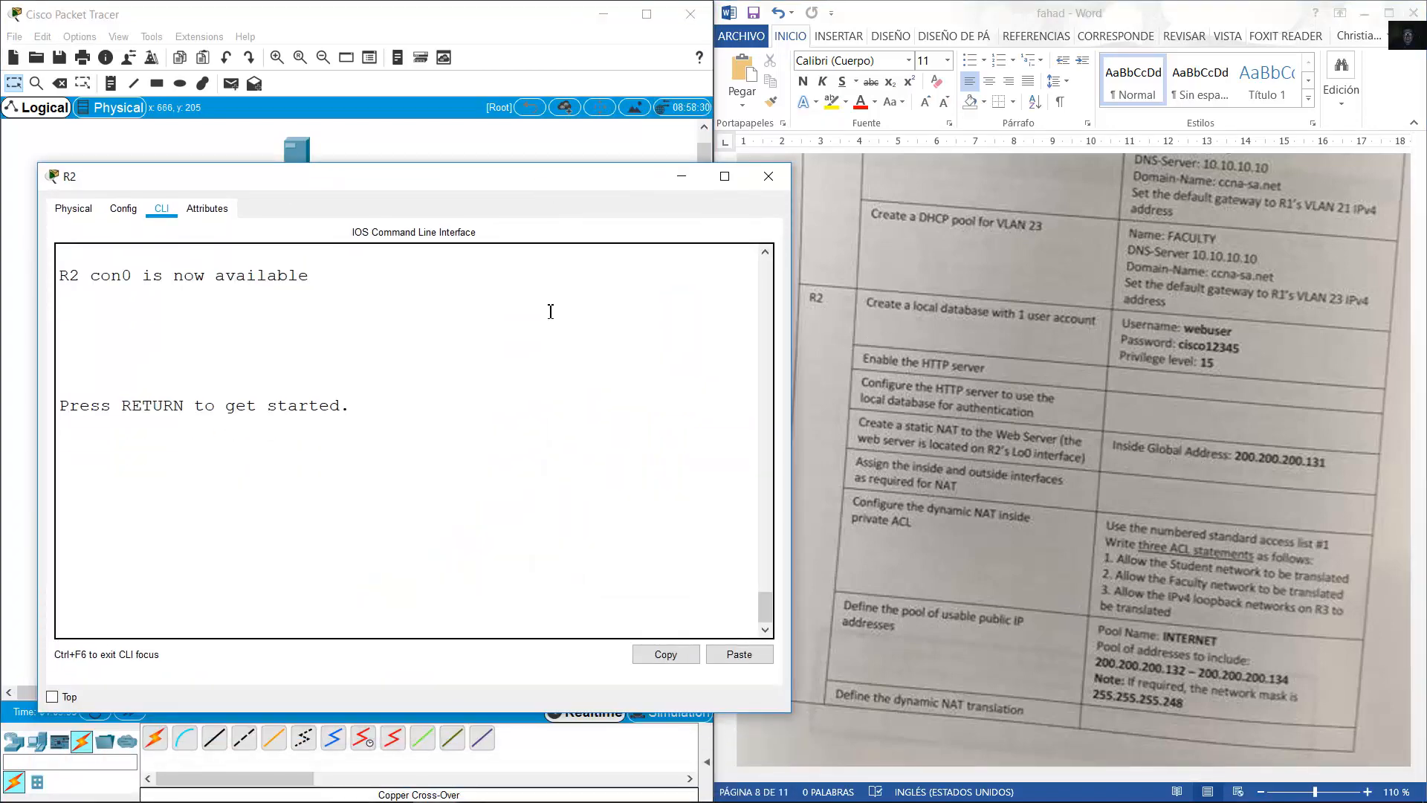
key("Return")
type("en")
key("Return")
type("conf t")
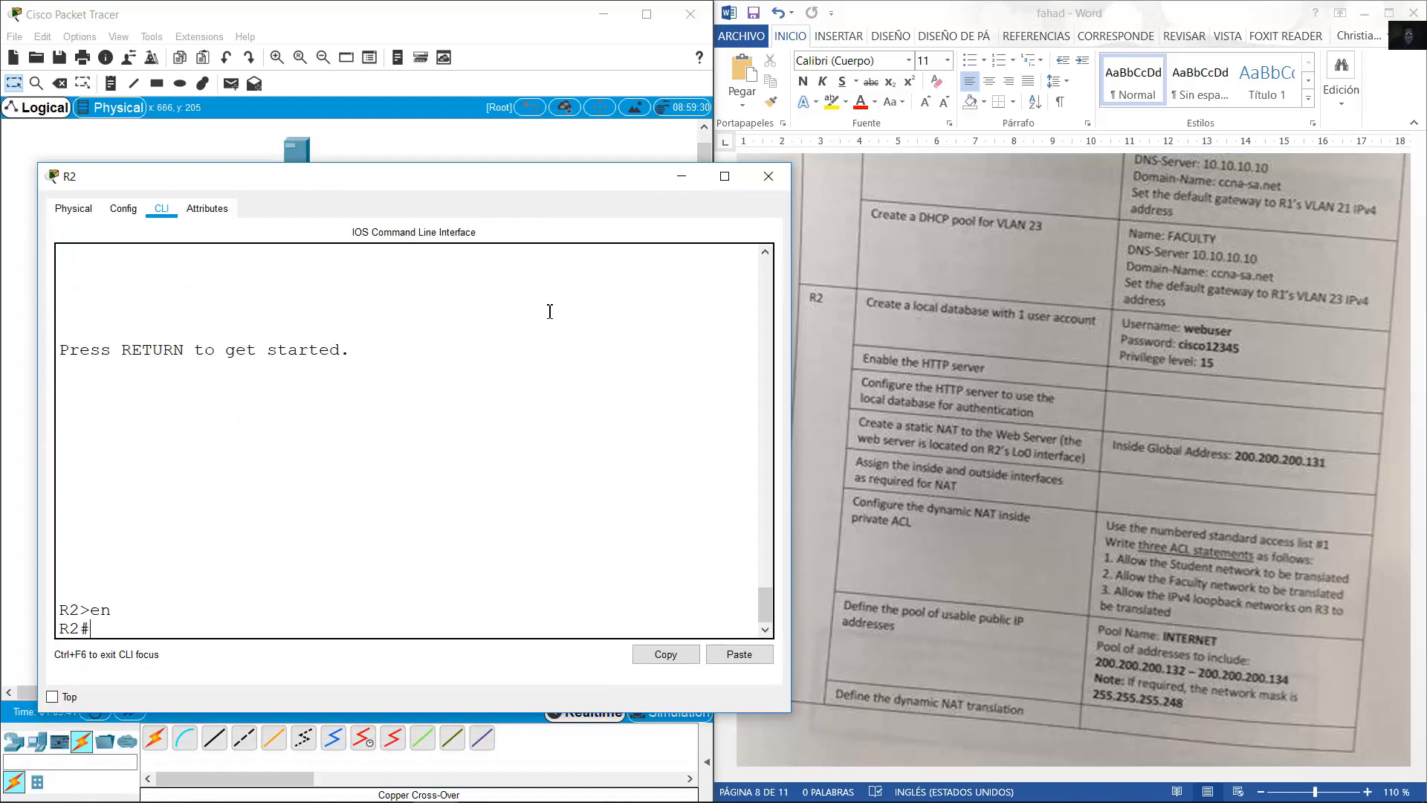
type("erm")
key("Return")
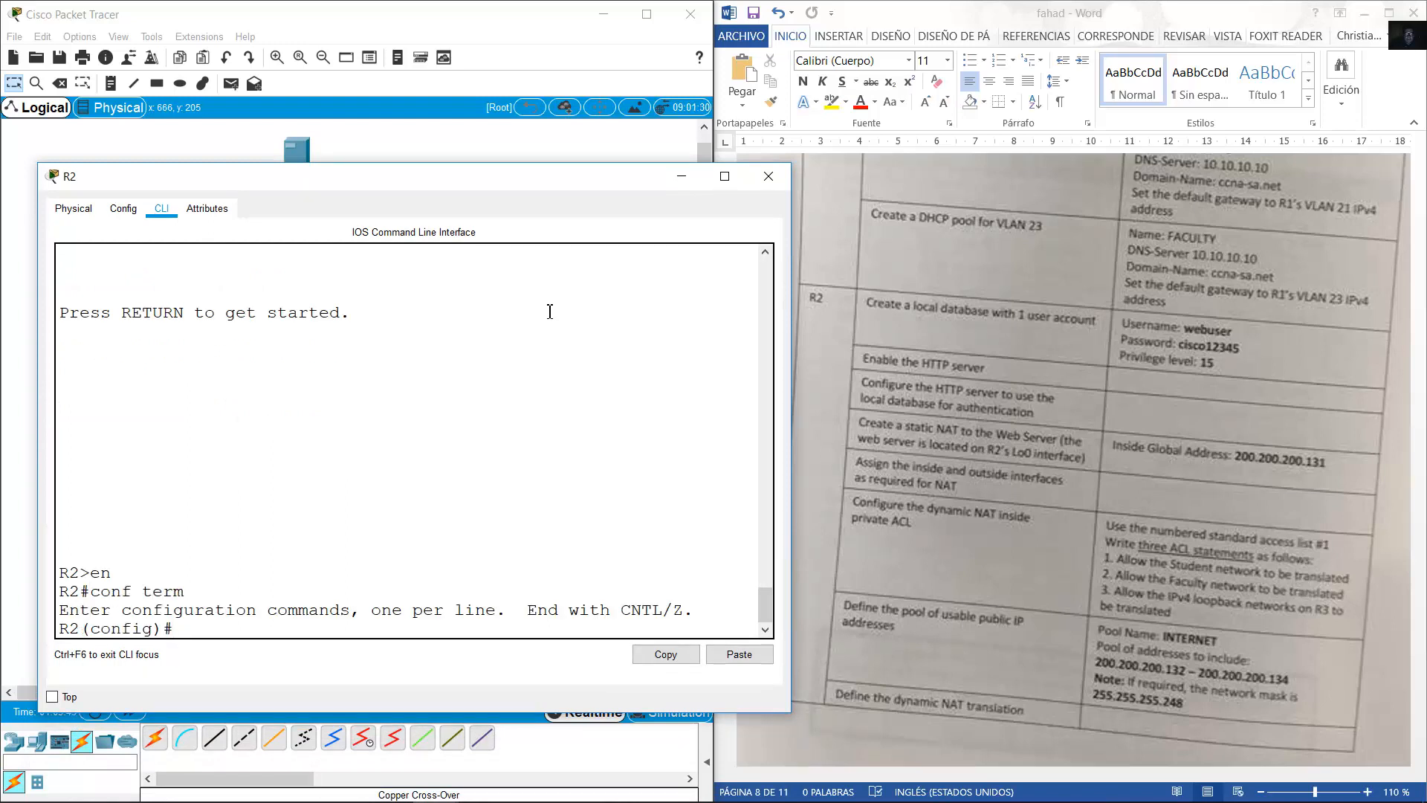
Create local user webuser with privilege 15 and its password on R2.
type("username webuser privile")
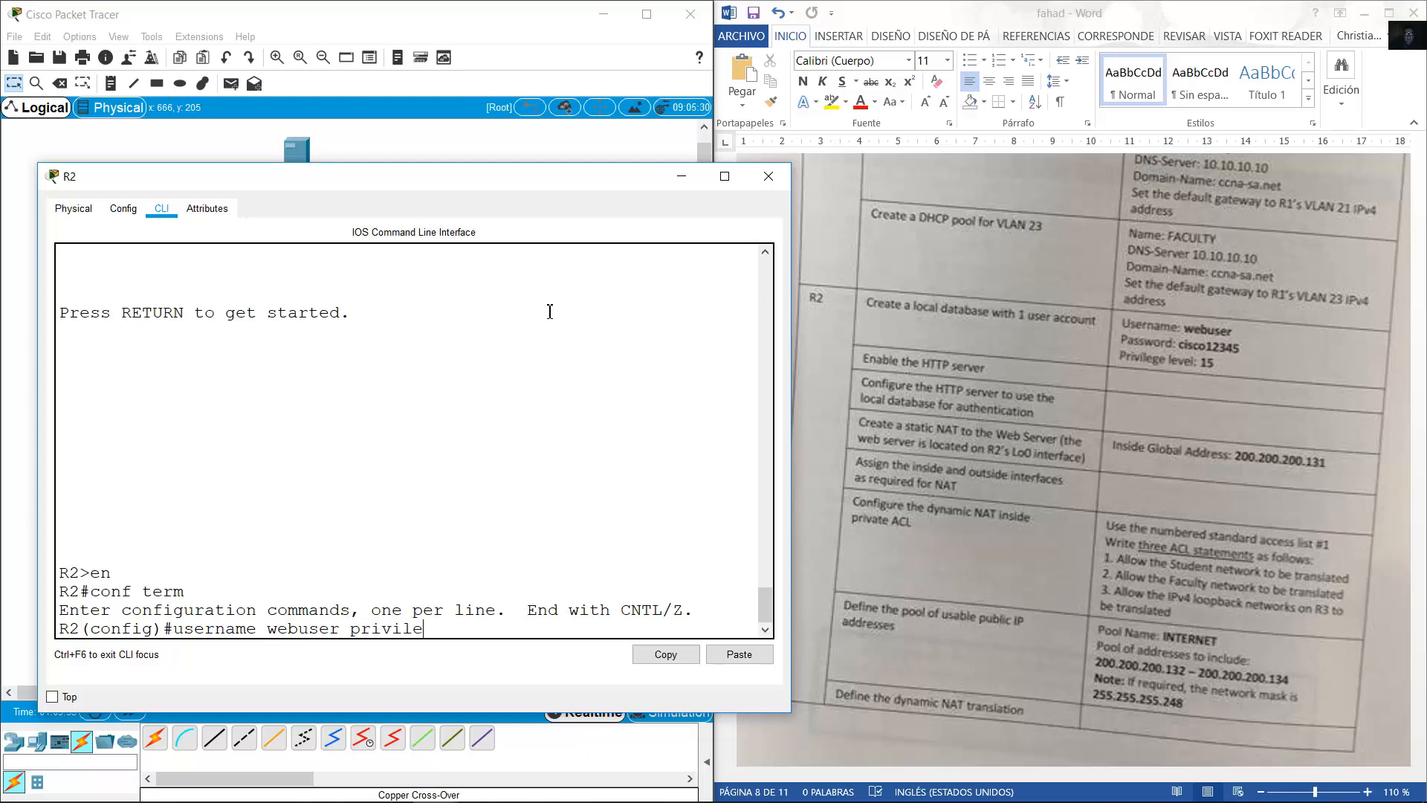
type("ge 15 password cisco12345")
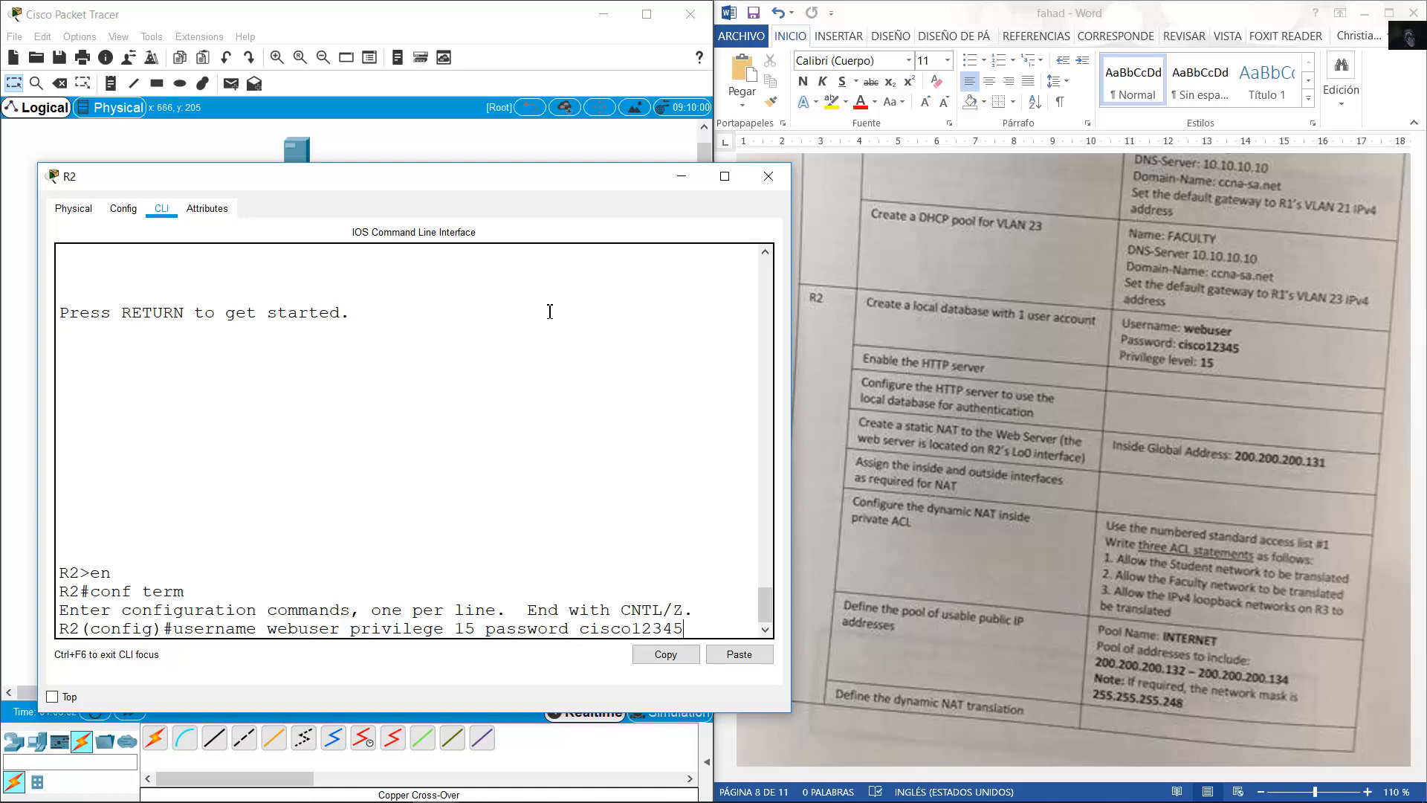
key("Return")
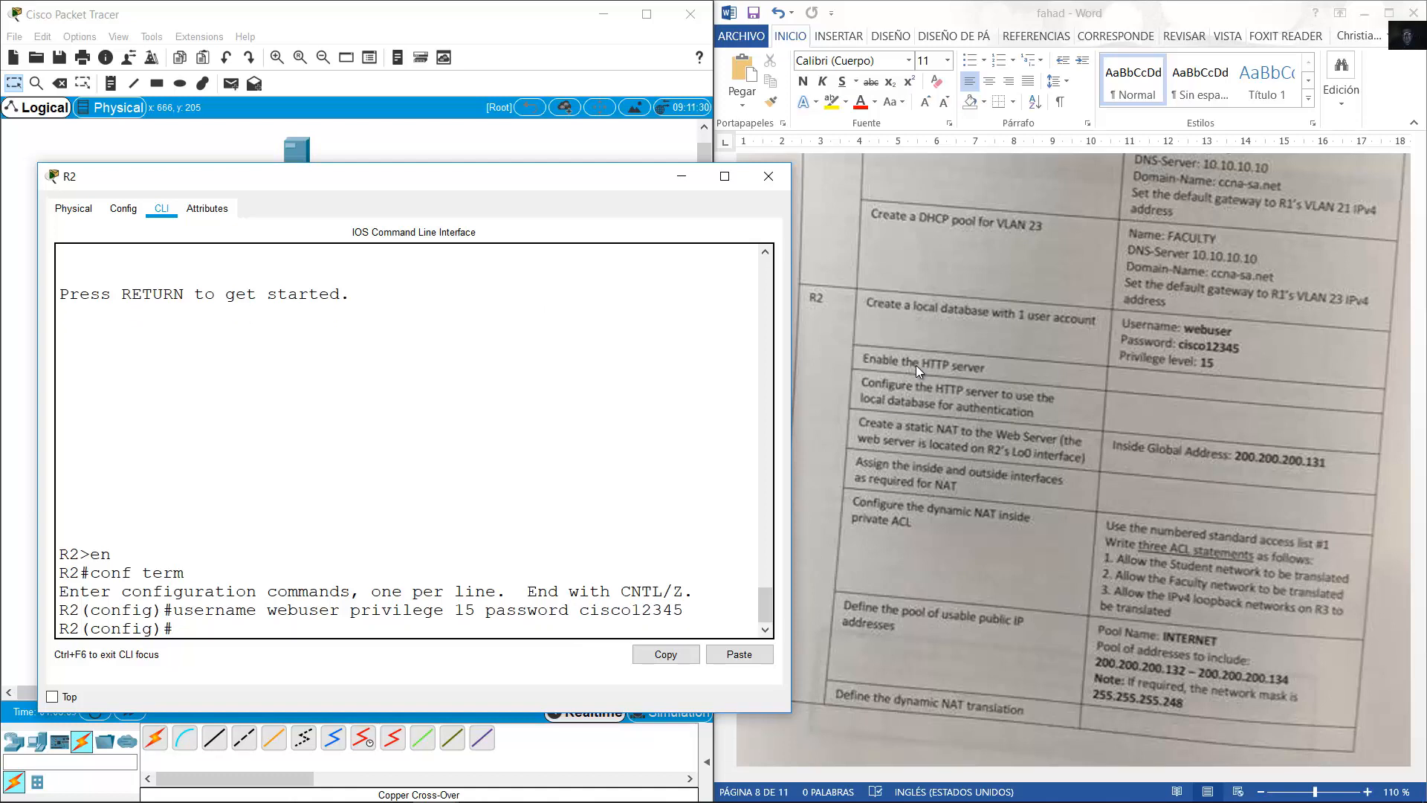
type("ip http server")
Run ip http server on R2 and note the invalid input error.
key("Return")
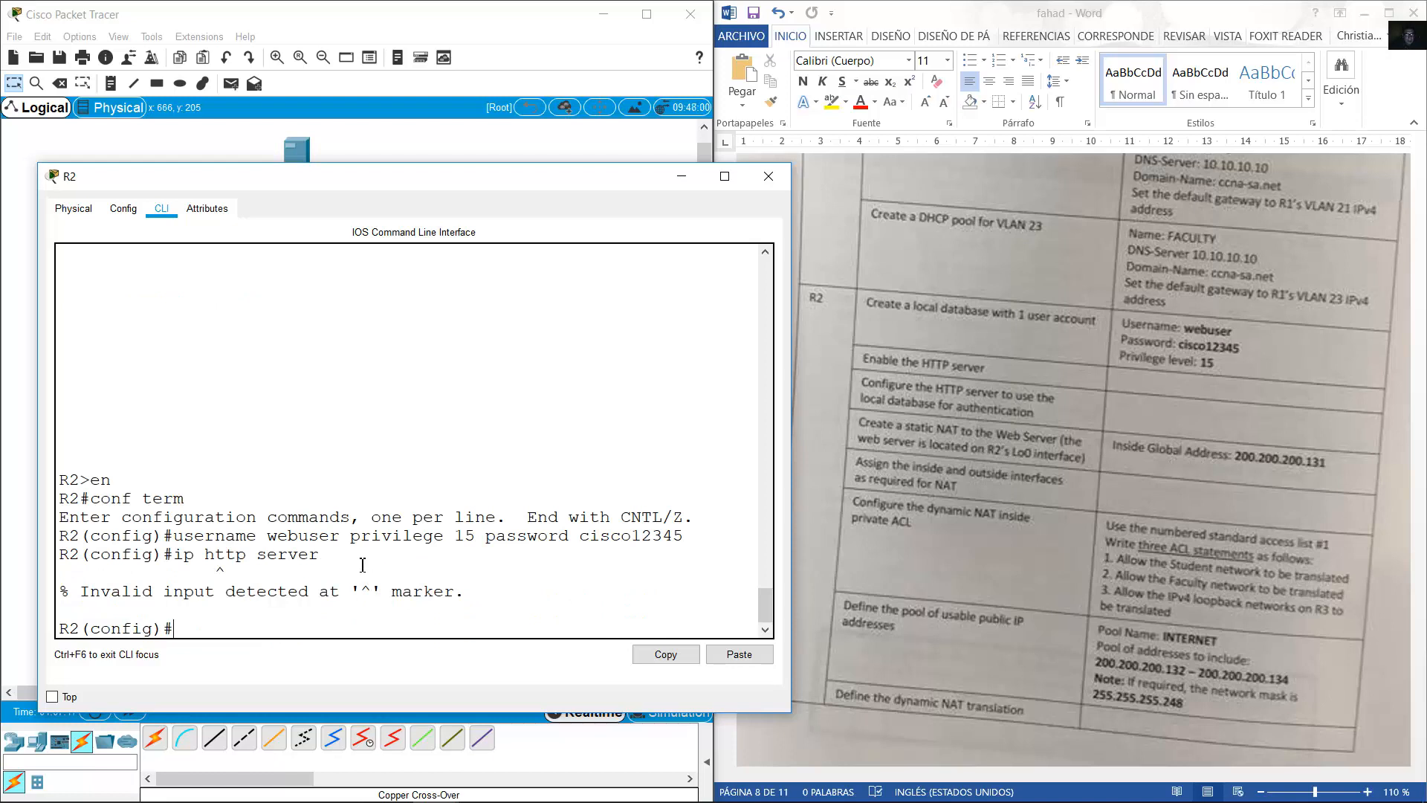
left_click_drag(173, 554, 322, 557)
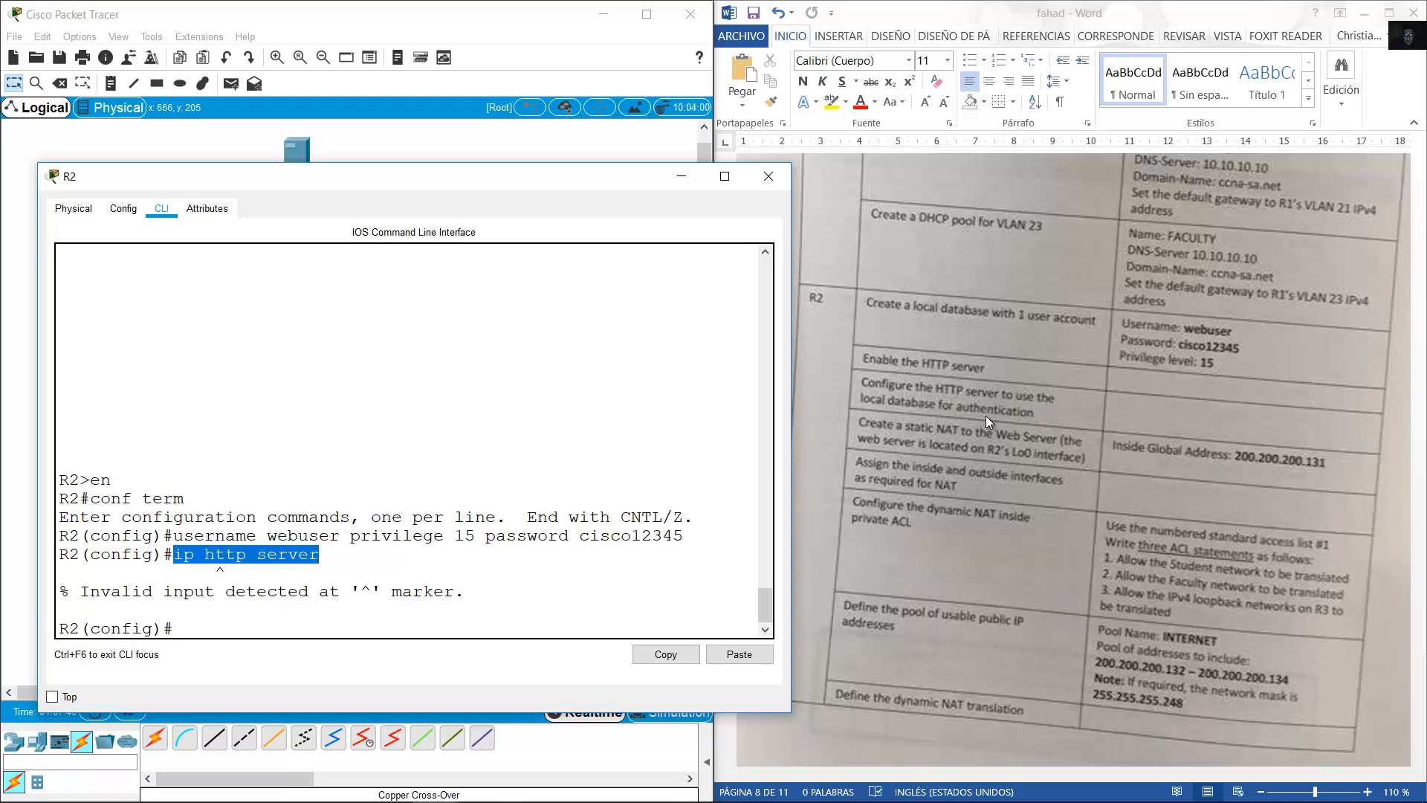
left_click(435, 514)
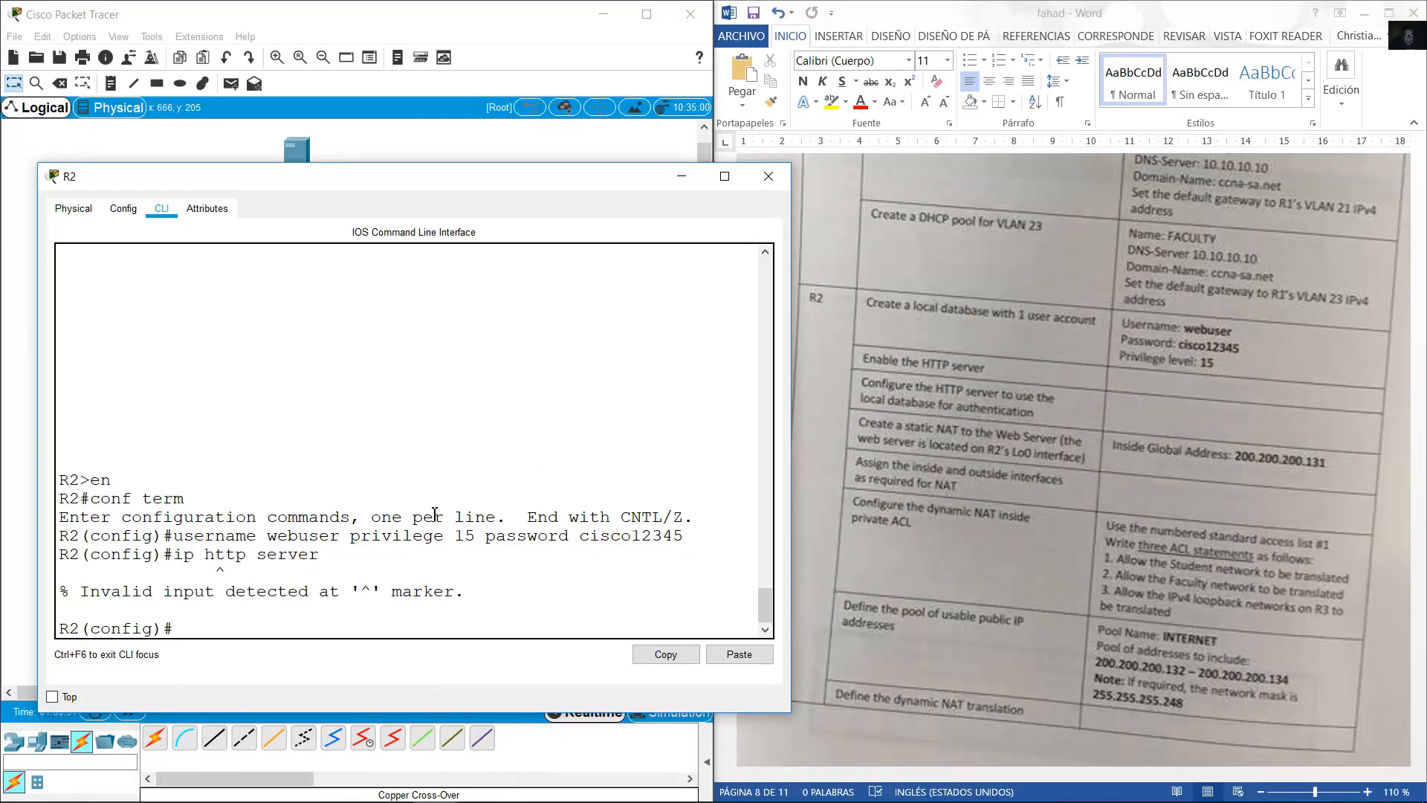
Try ip http authentication local, which is also rejected as invalid input.
key("Up")
key("BackSpace")
key("BackSpace")
key("BackSpace")
key("BackSpace")
key("BackSpace")
key("BackSpace")
type("authentication l")
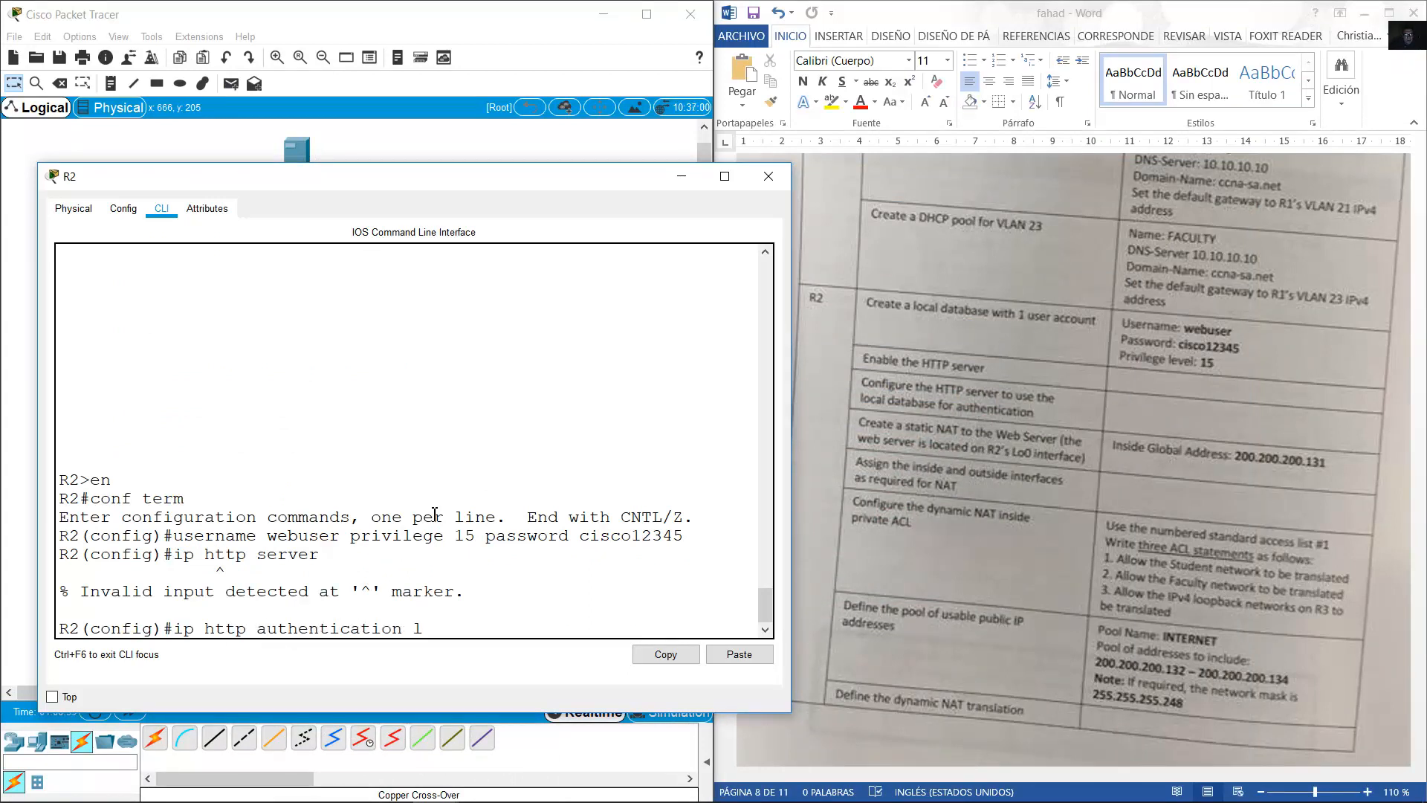
type("ocal")
key("Return")
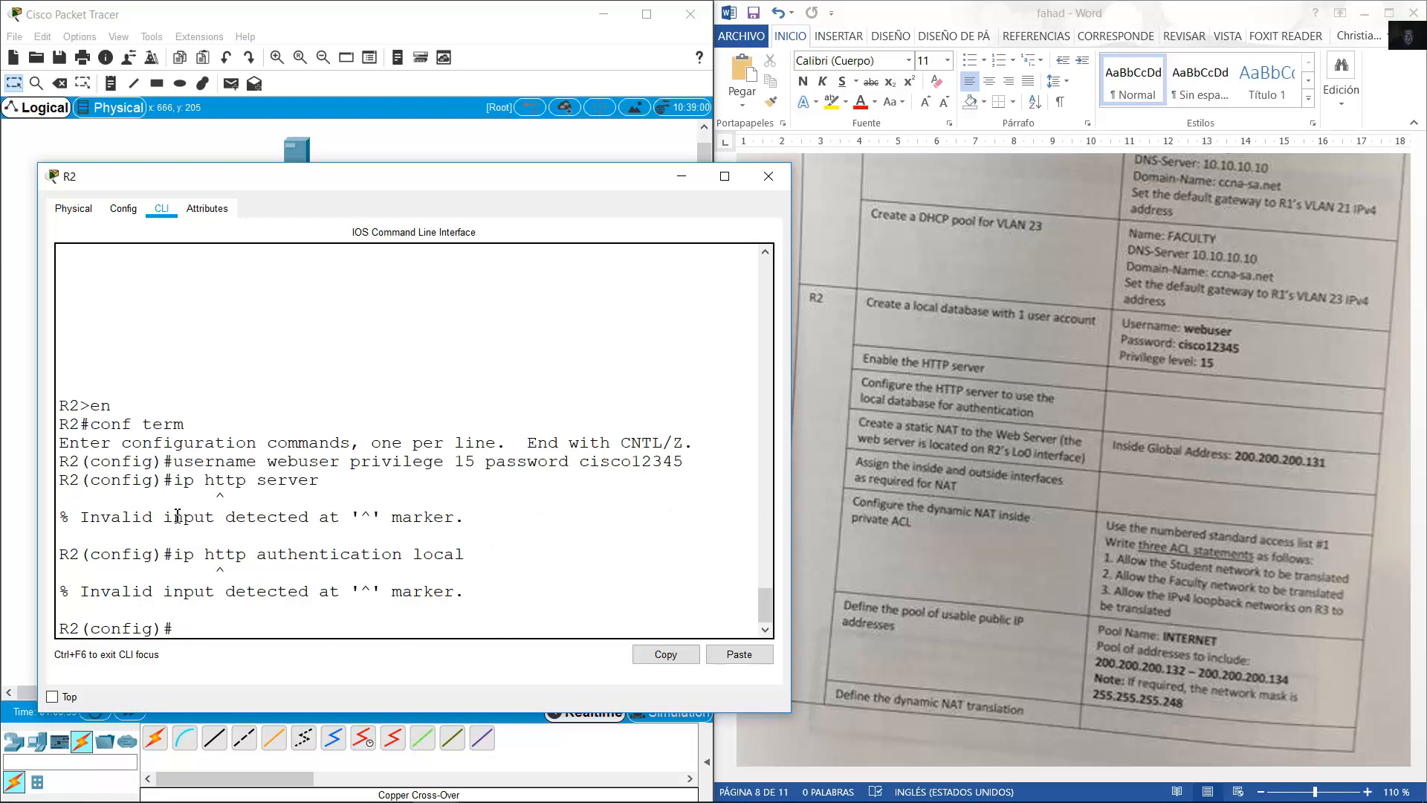
left_click_drag(174, 556, 471, 556)
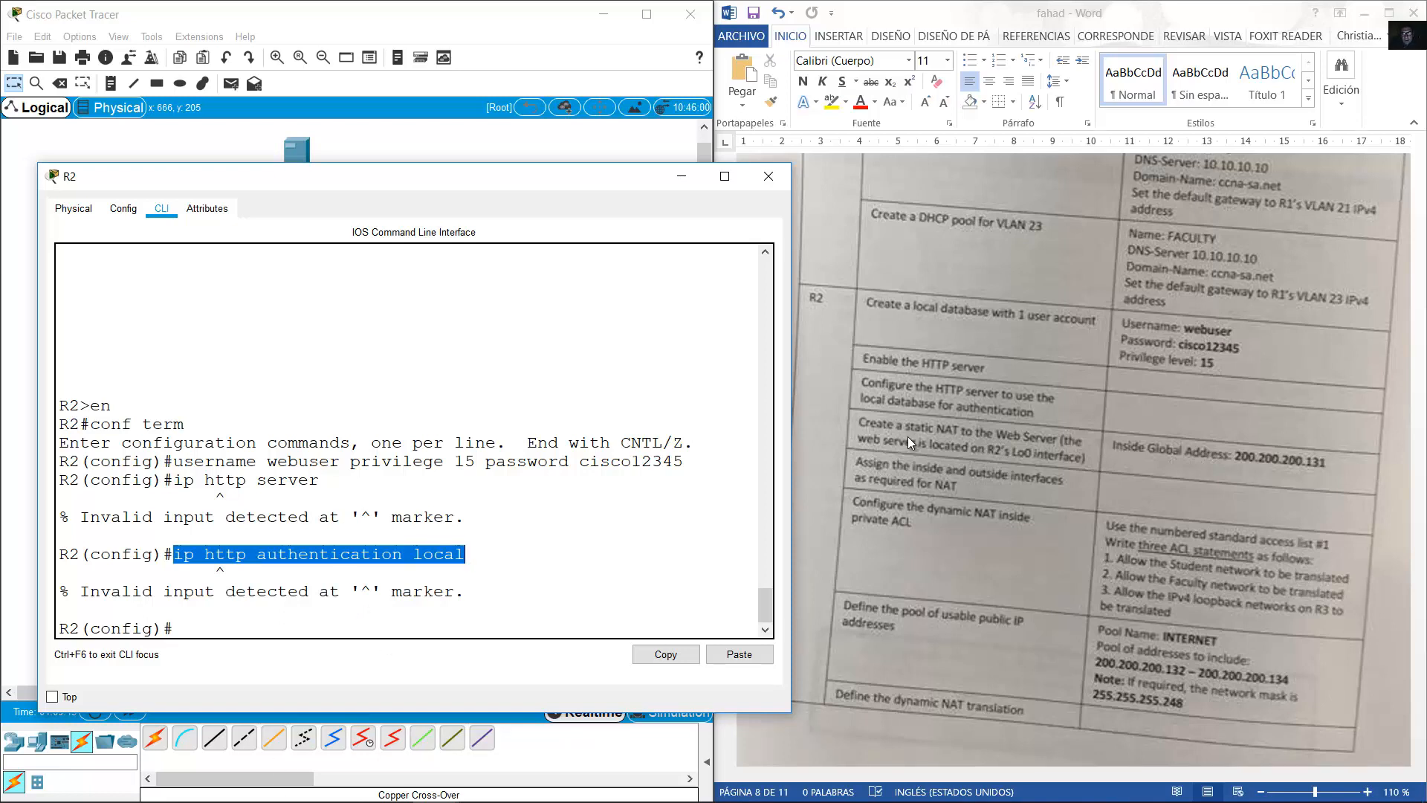
left_click(681, 485)
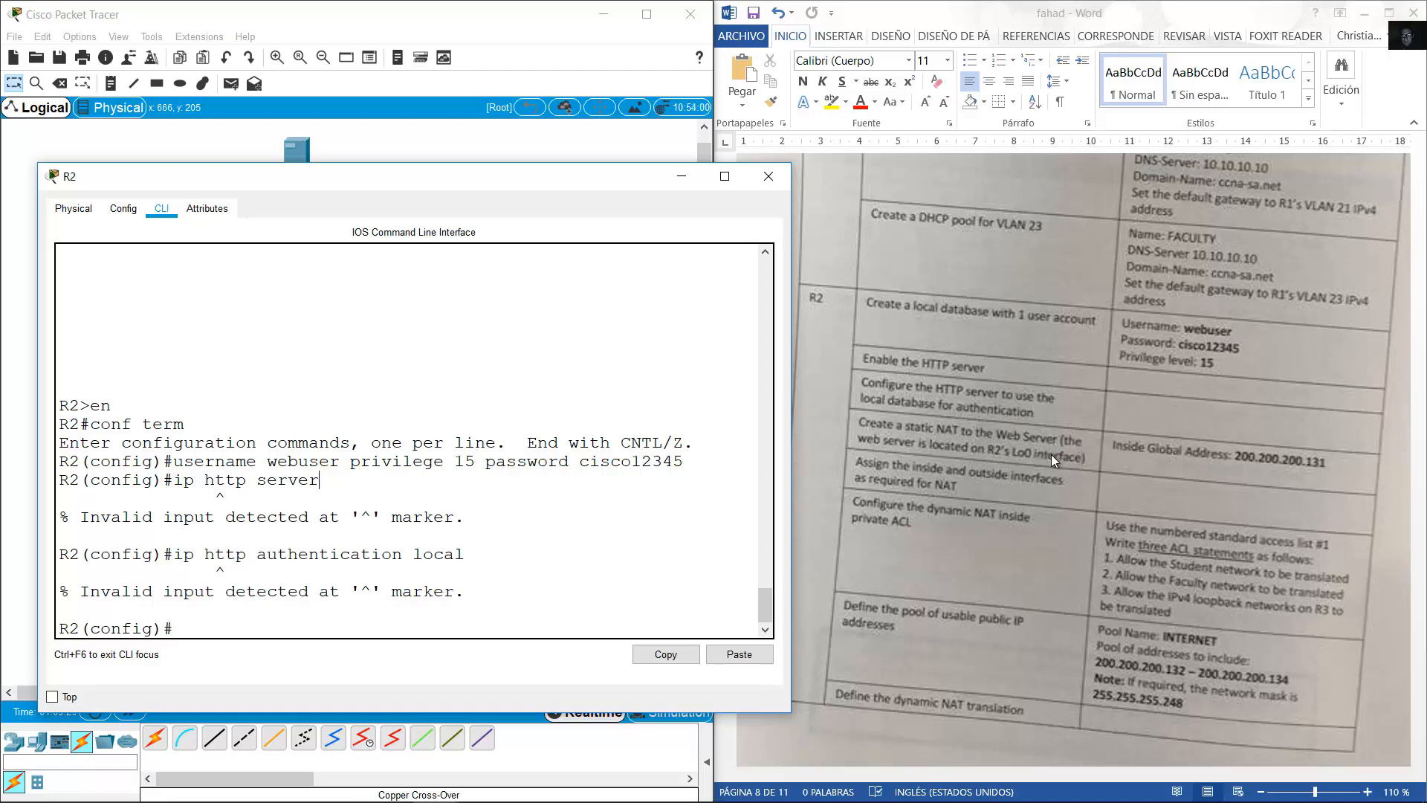
left_click(497, 141)
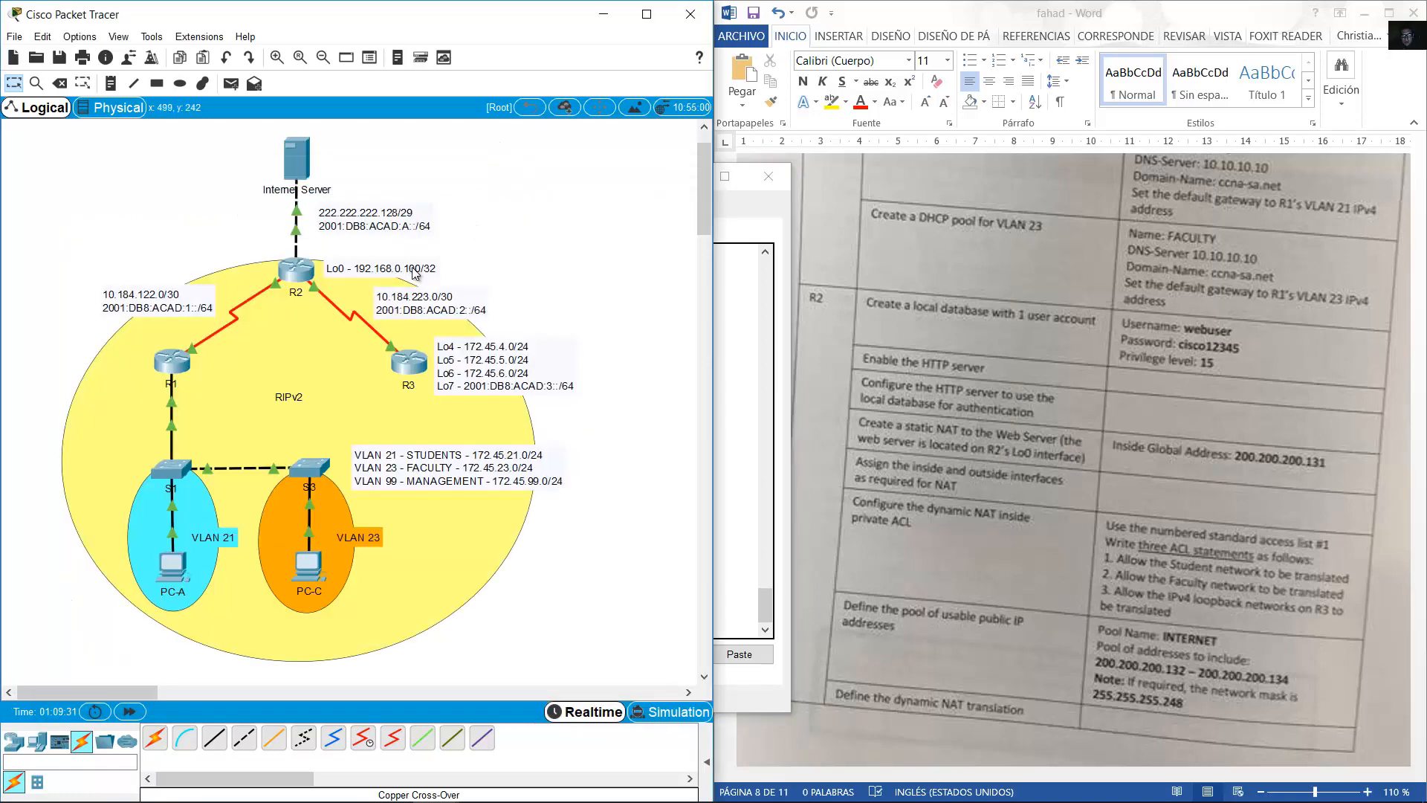
Check R2's Lo0 label and begin the ip nat inside source static command.
left_click_drag(413, 273, 407, 271)
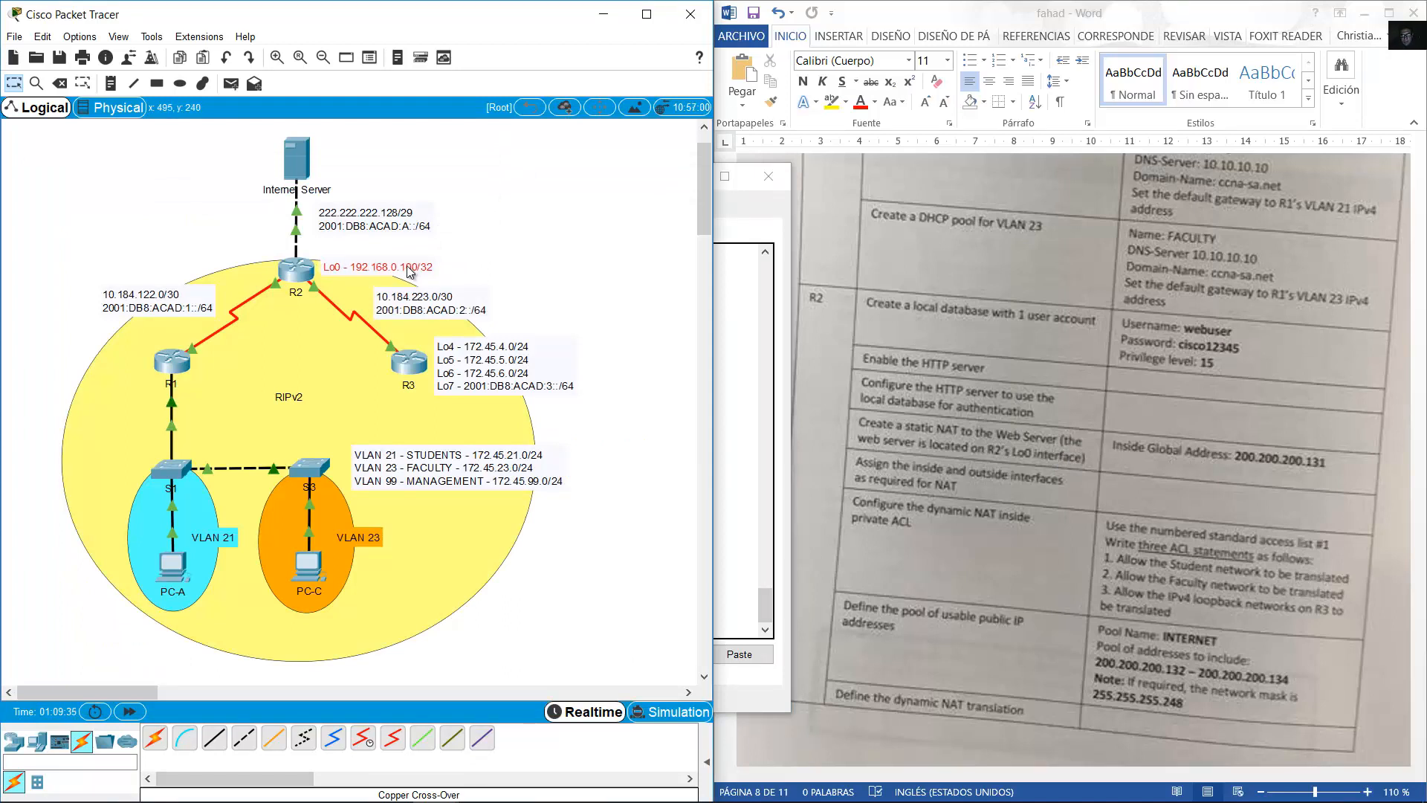
left_click_drag(408, 272, 398, 274)
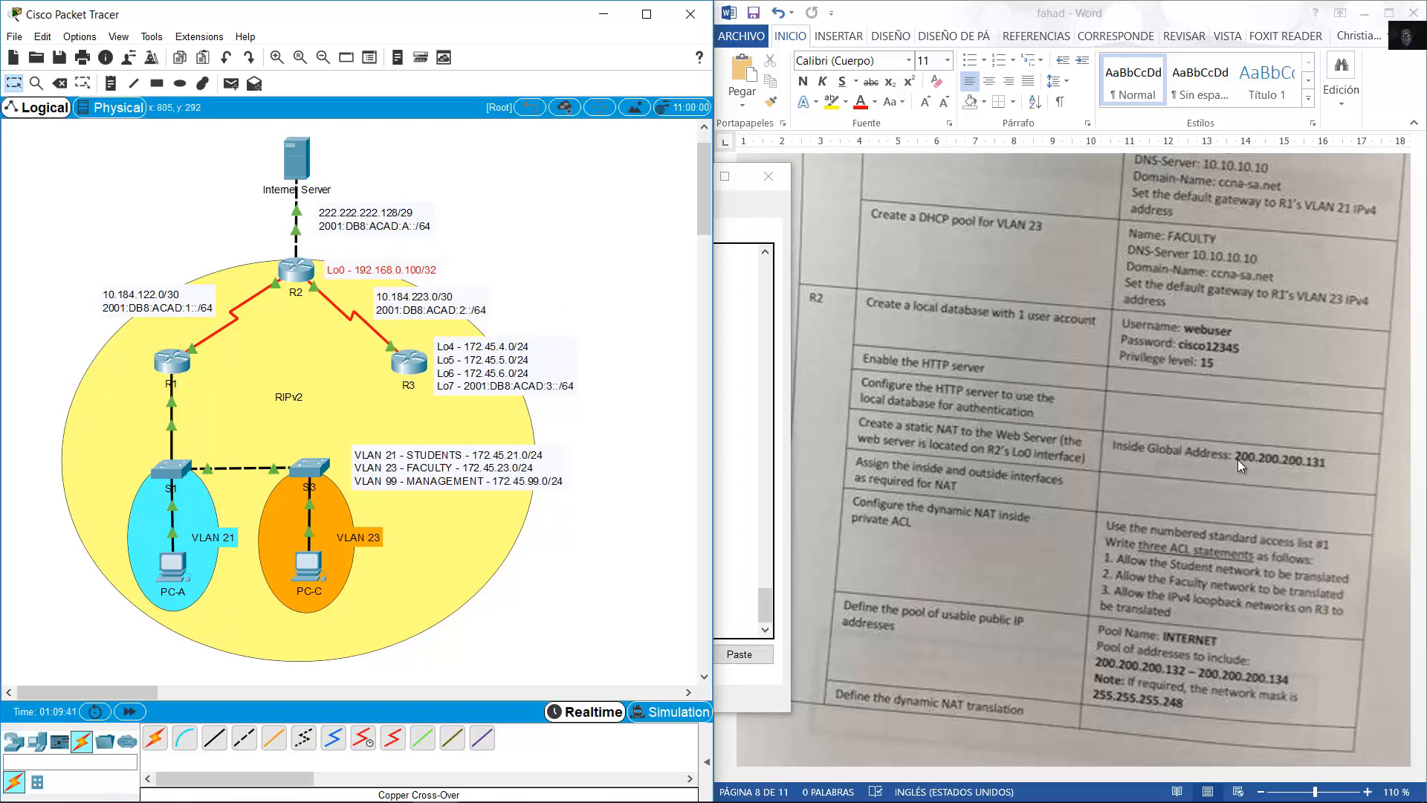
left_click(302, 272)
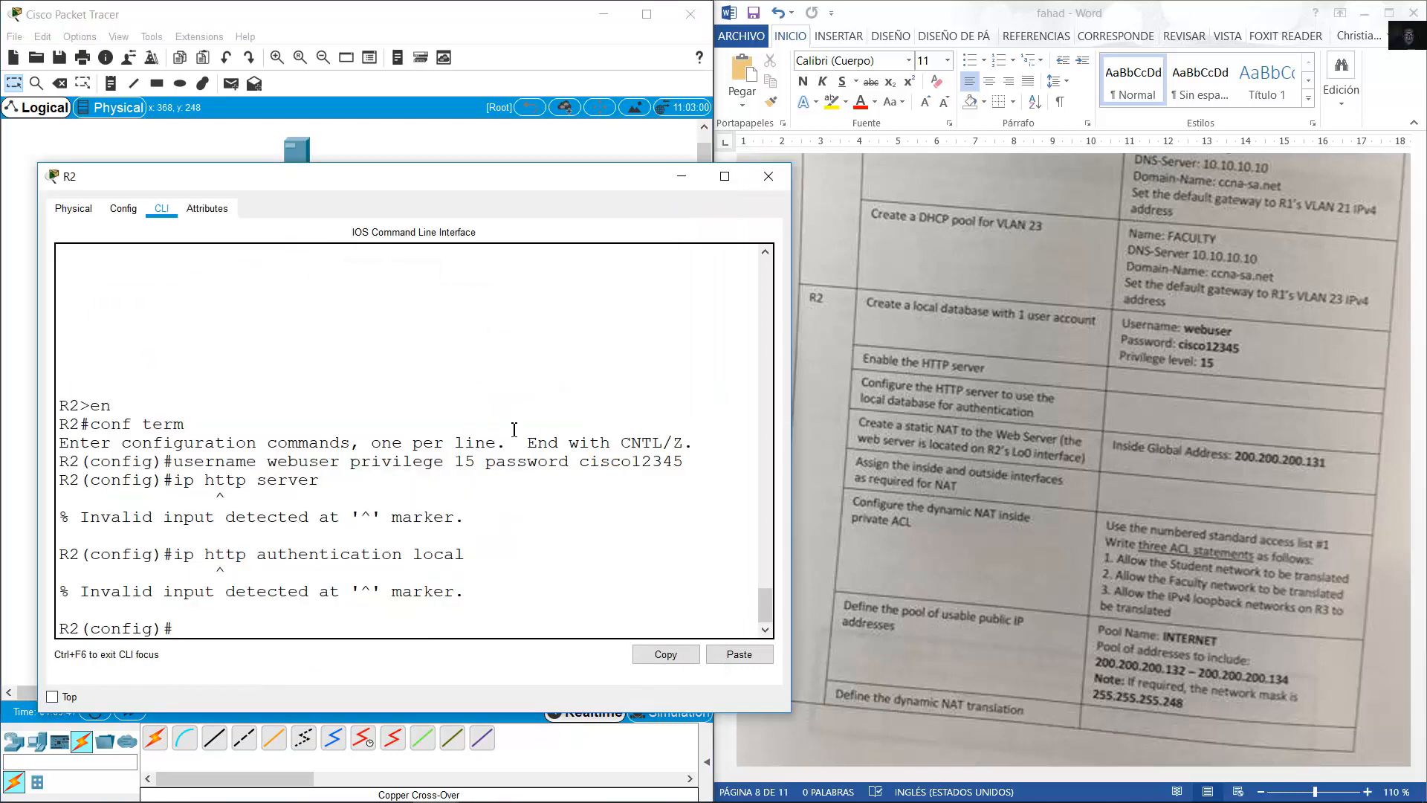
type("ip nat inside source static")
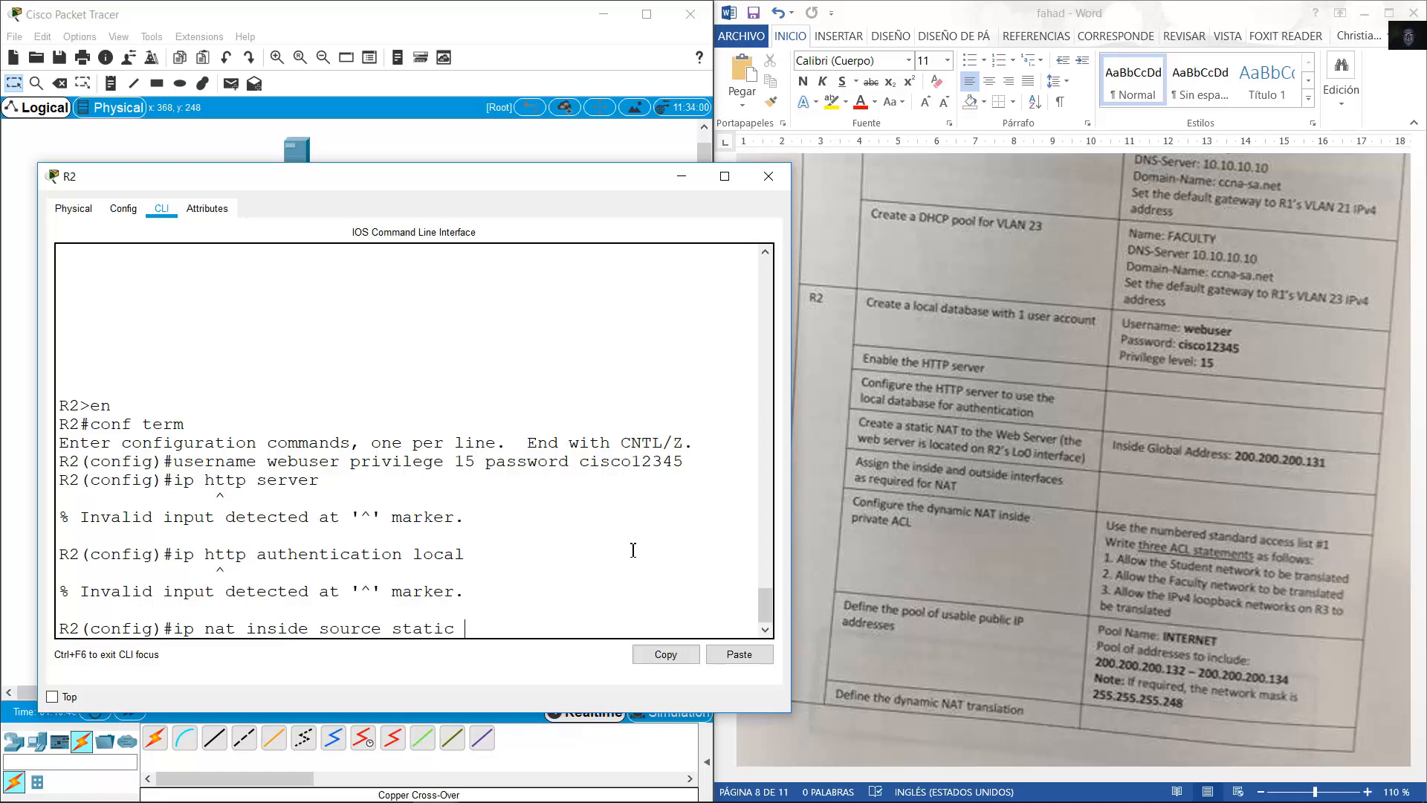
Map inside address 192.168.0.100 statically to global address 200.200.200.131.
left_click(515, 153)
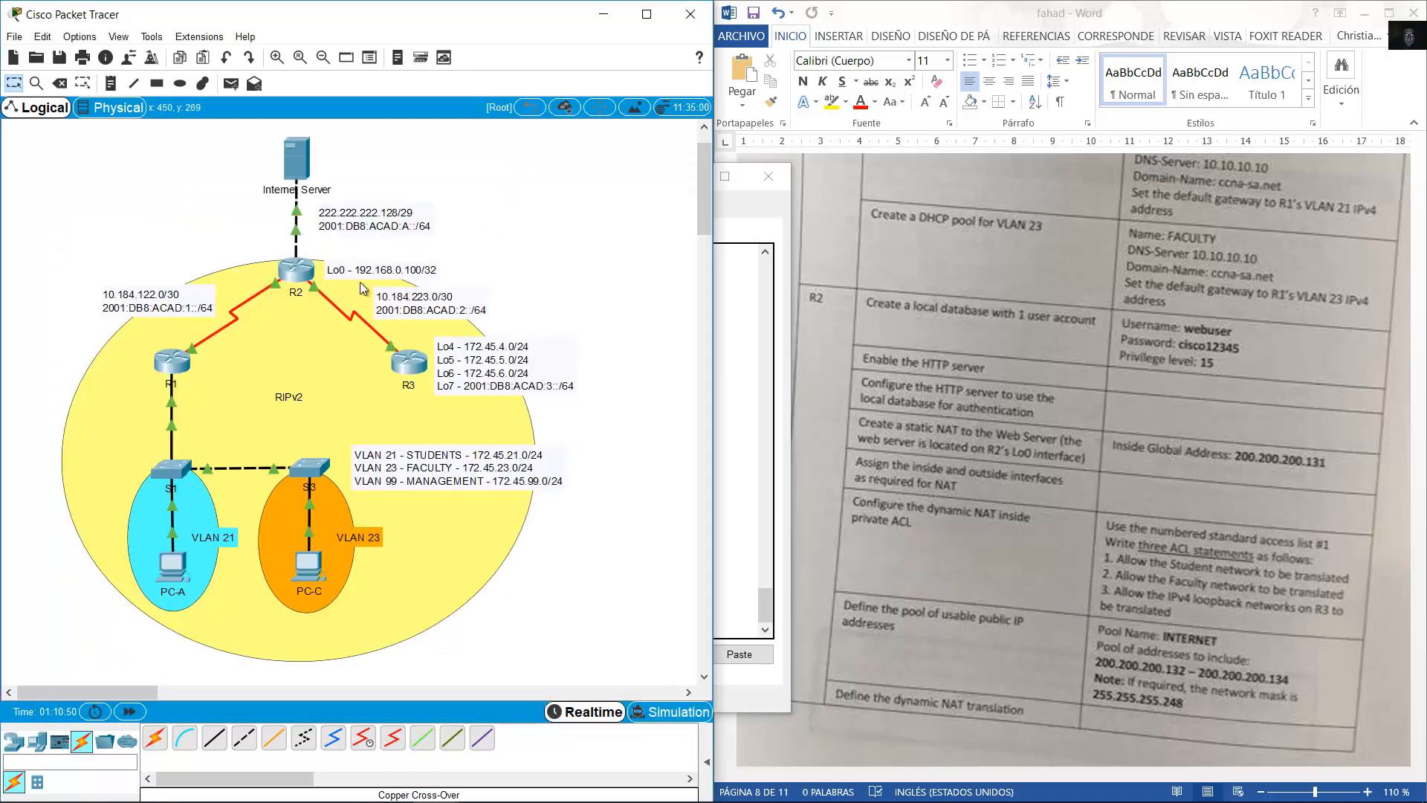
mouse_move(364, 270)
left_mouse_down()
mouse_move(384, 269)
mouse_move(368, 268)
left_mouse_up()
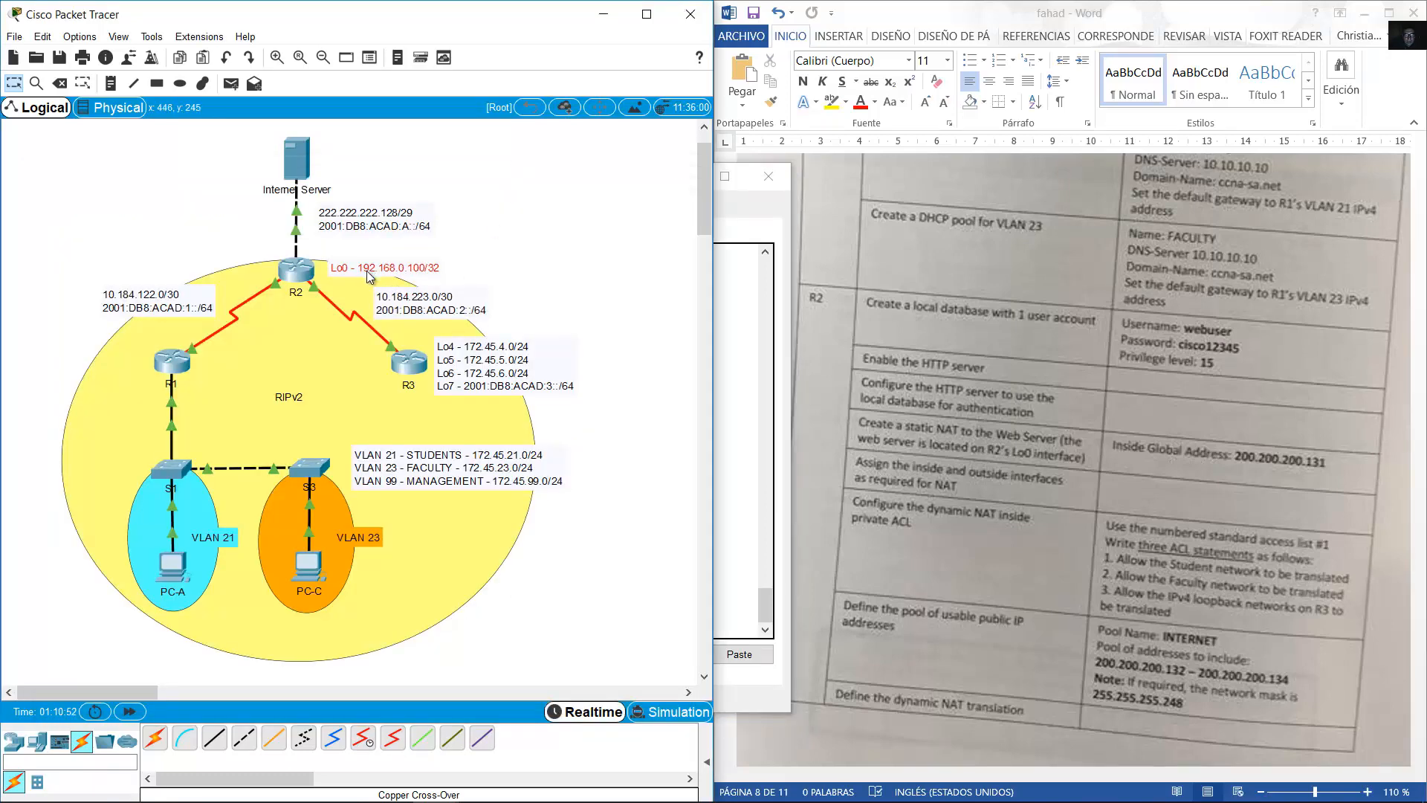
left_click(304, 273)
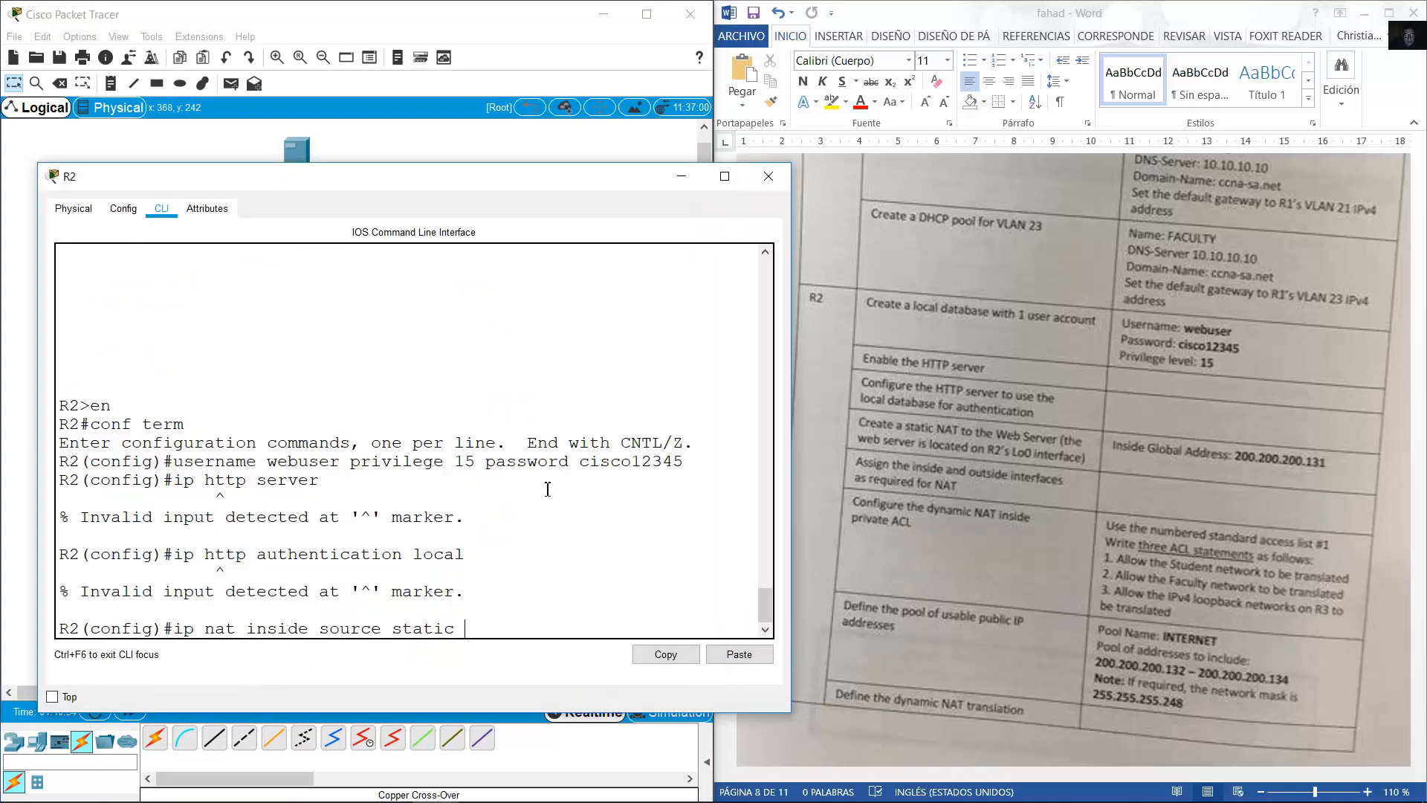
type("192.168.0.100 200.200.200")
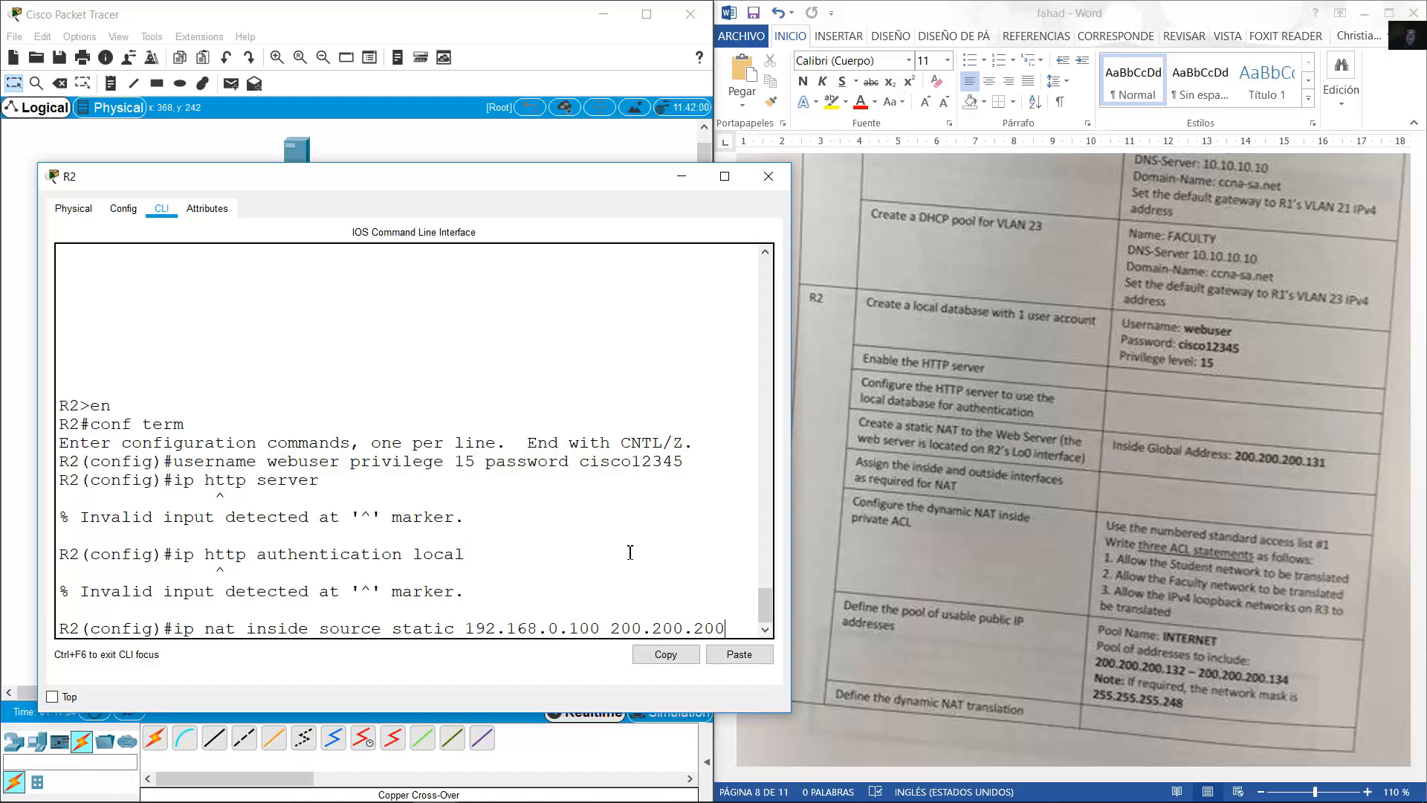
left_click_drag(790, 516, 960, 518)
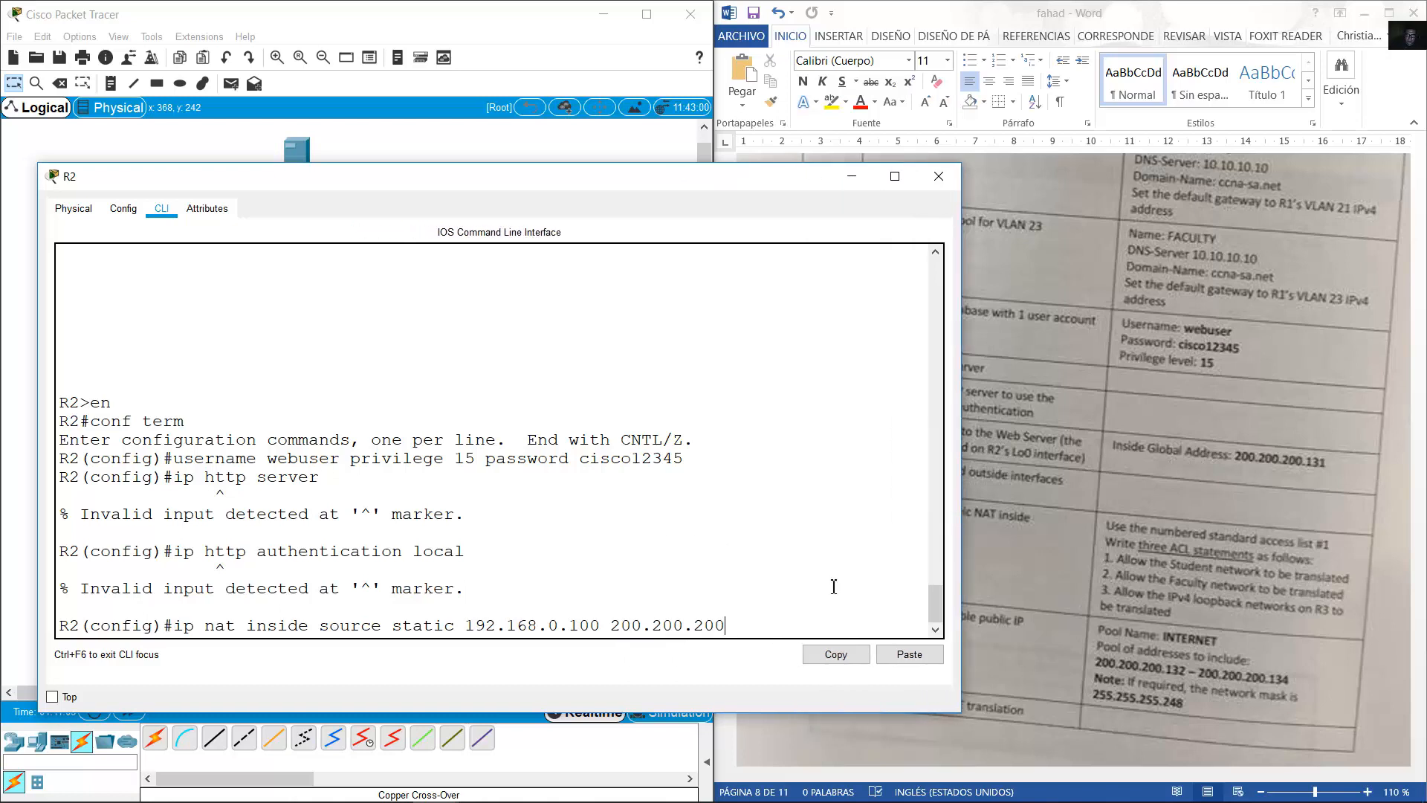
type(".131")
key("Return")
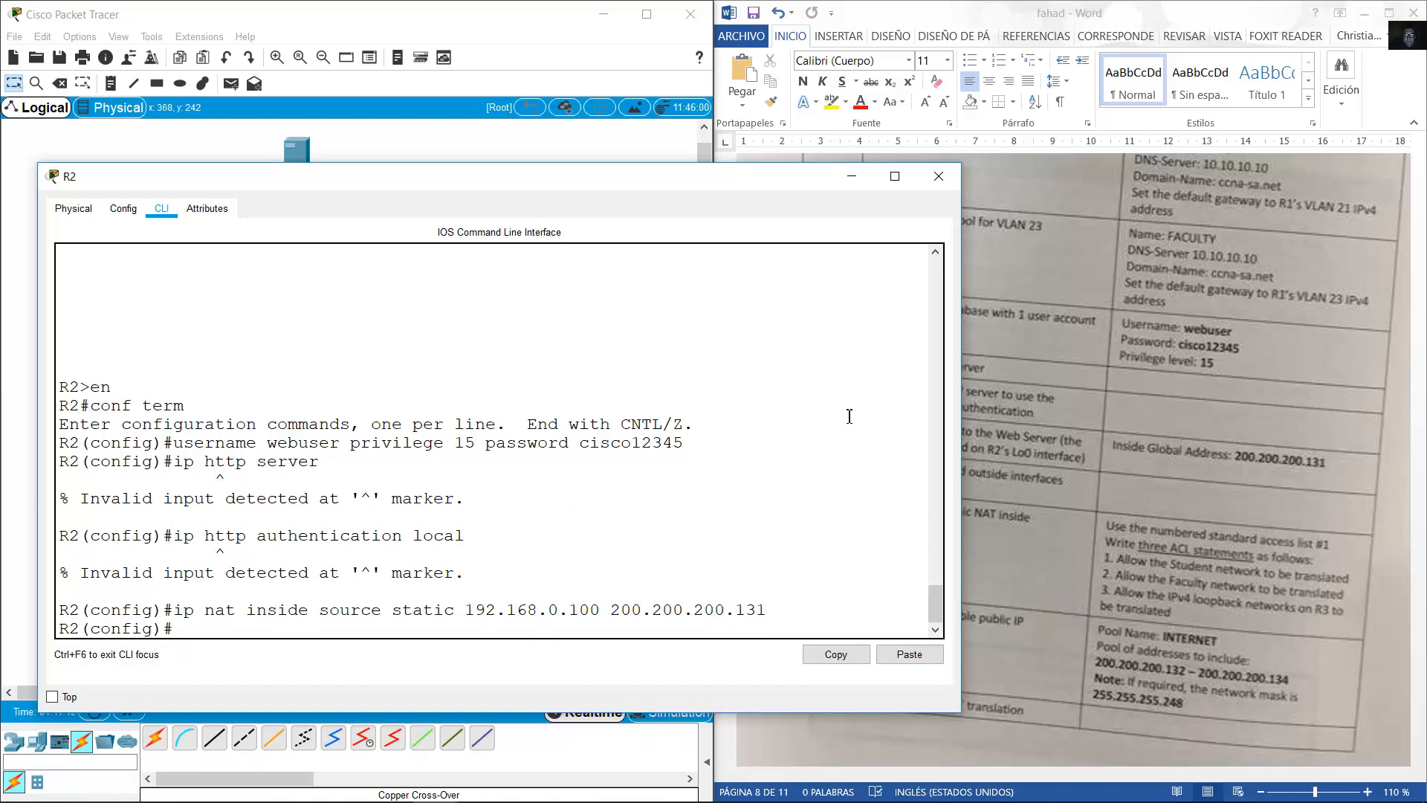
left_click(1100, 399)
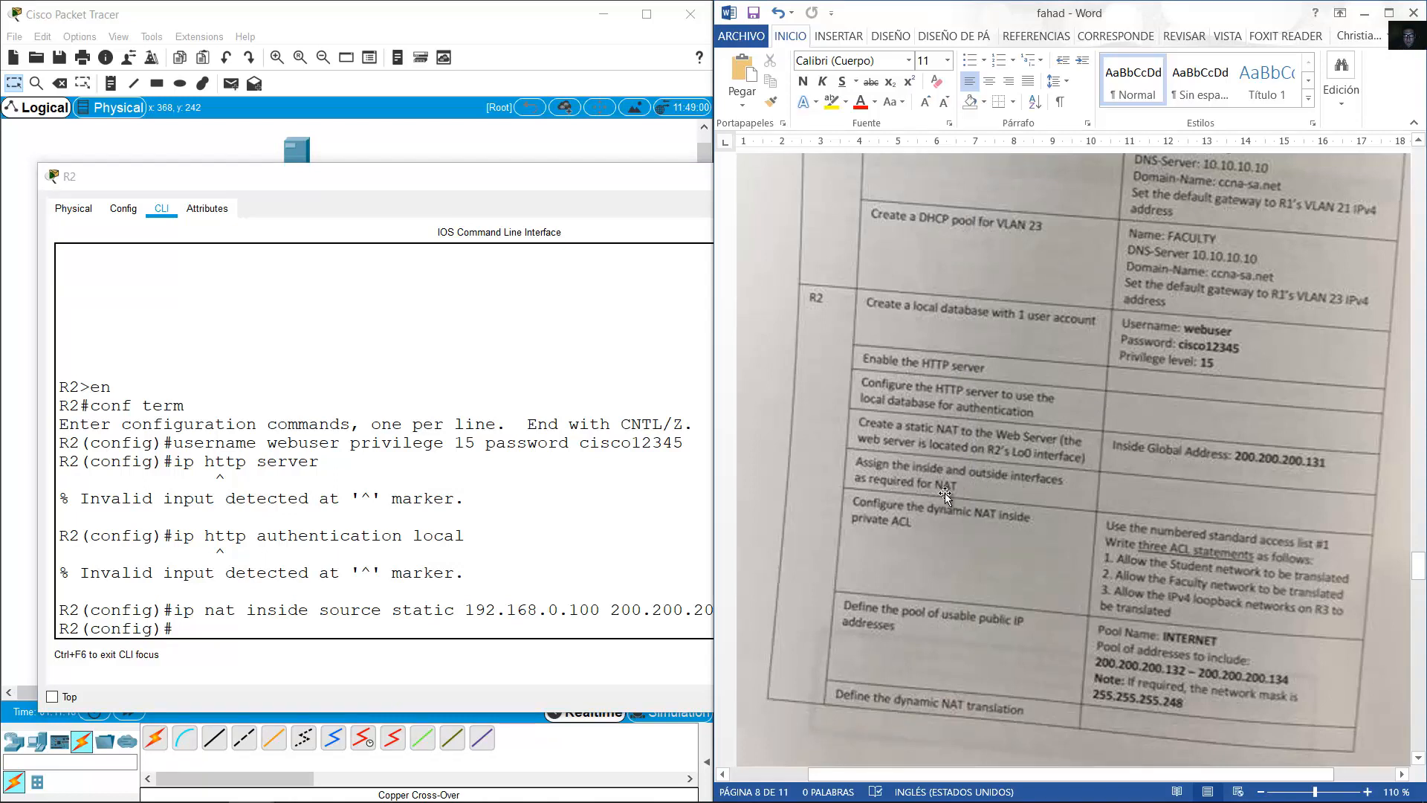
Make R2's Gig0/0 the NAT outside interface.
left_click(399, 537)
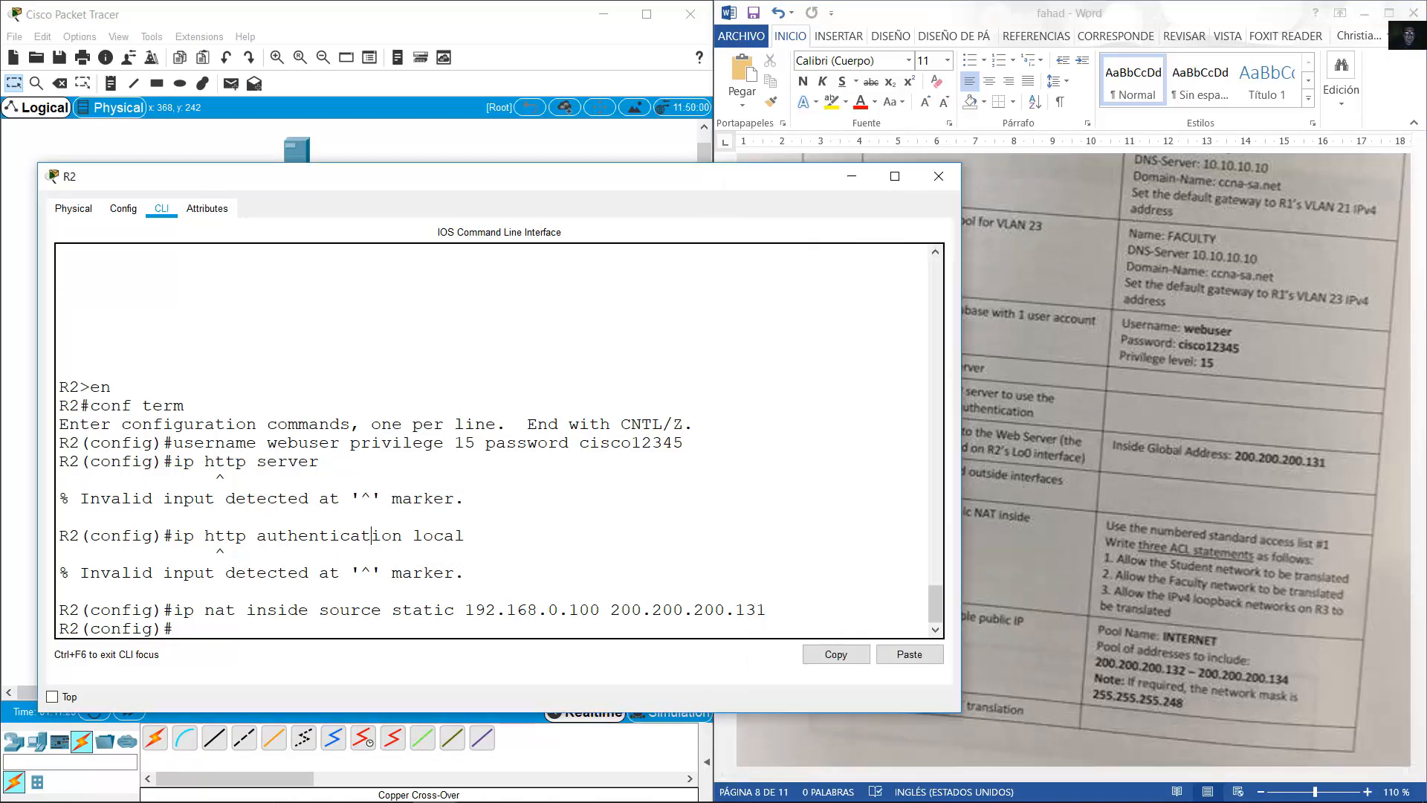
left_click(257, 12)
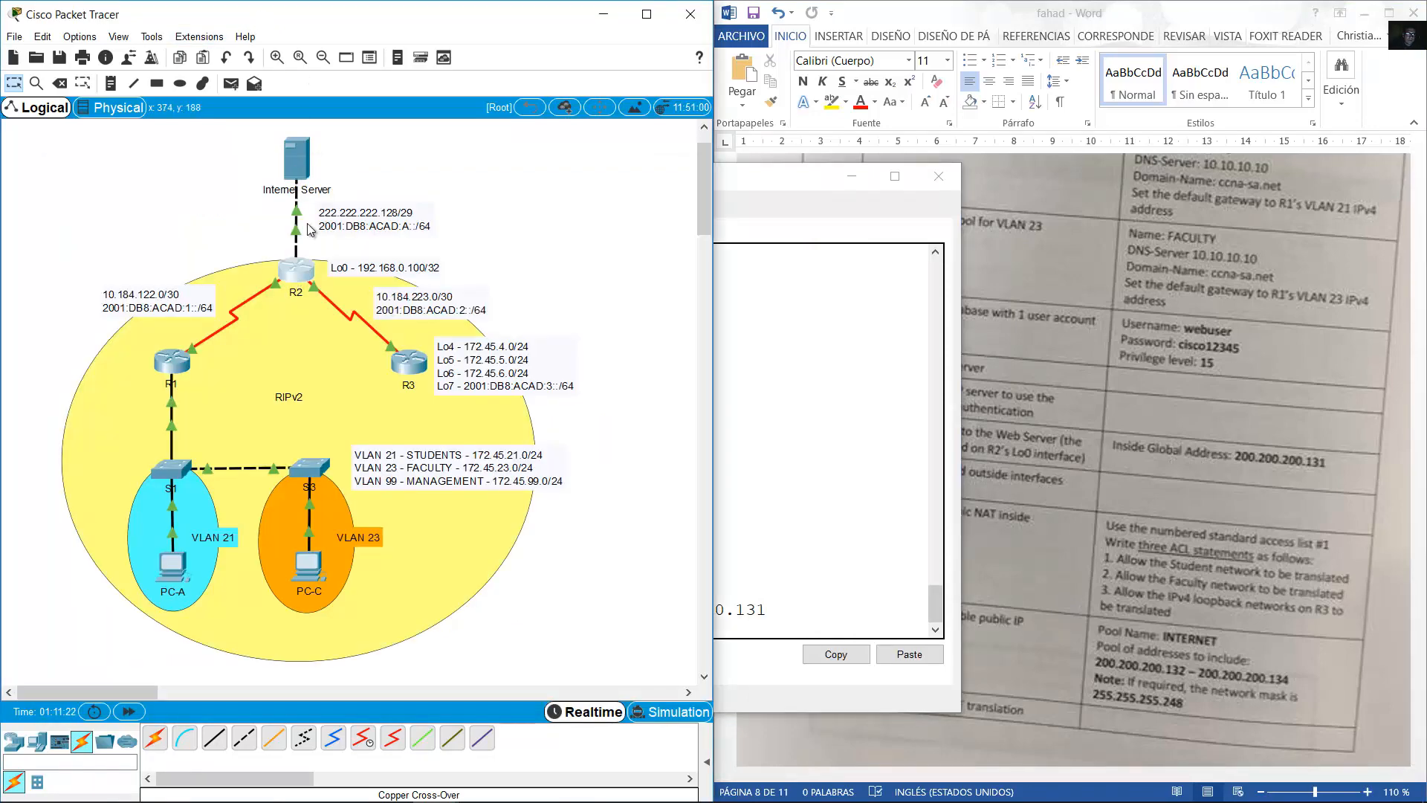
mouse_move(296, 233)
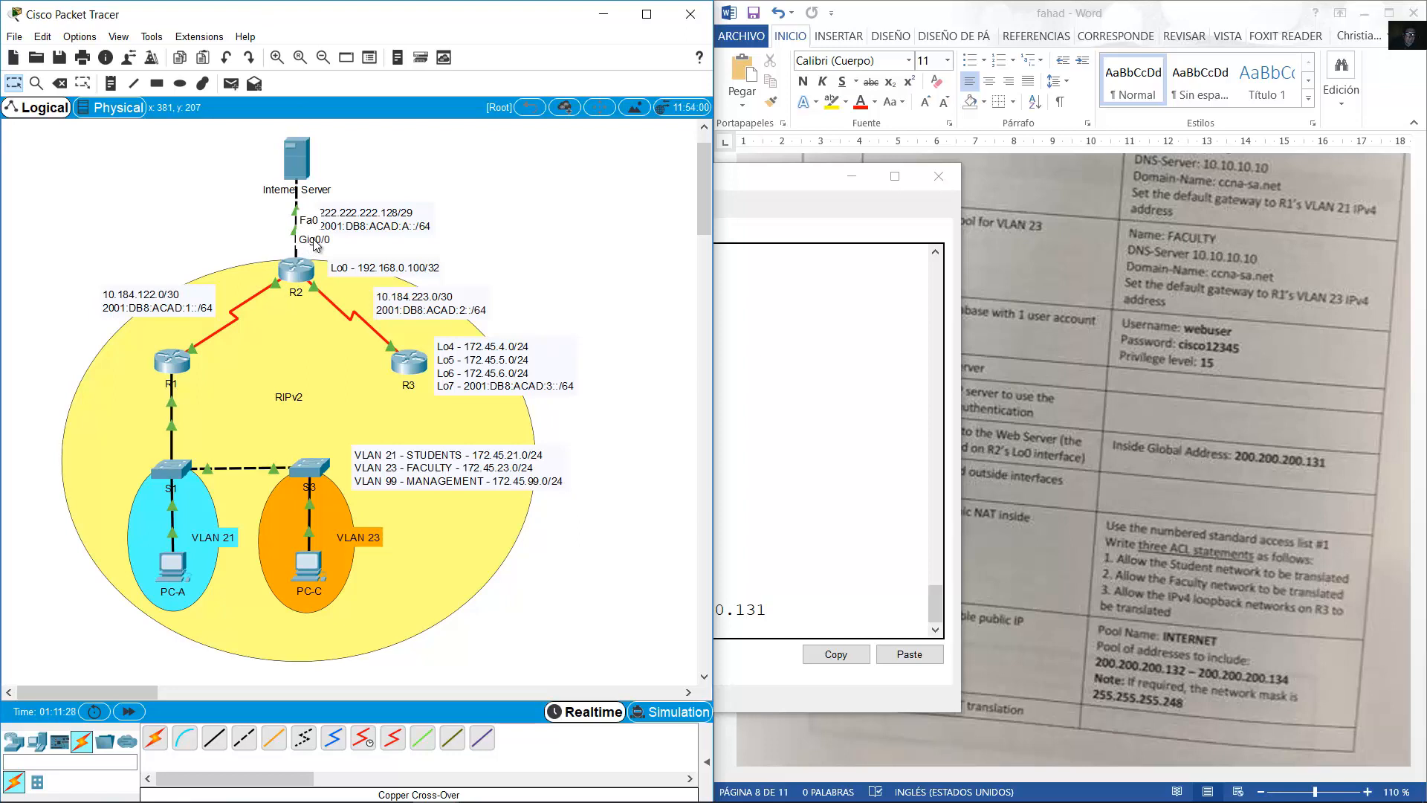
left_click(340, 272)
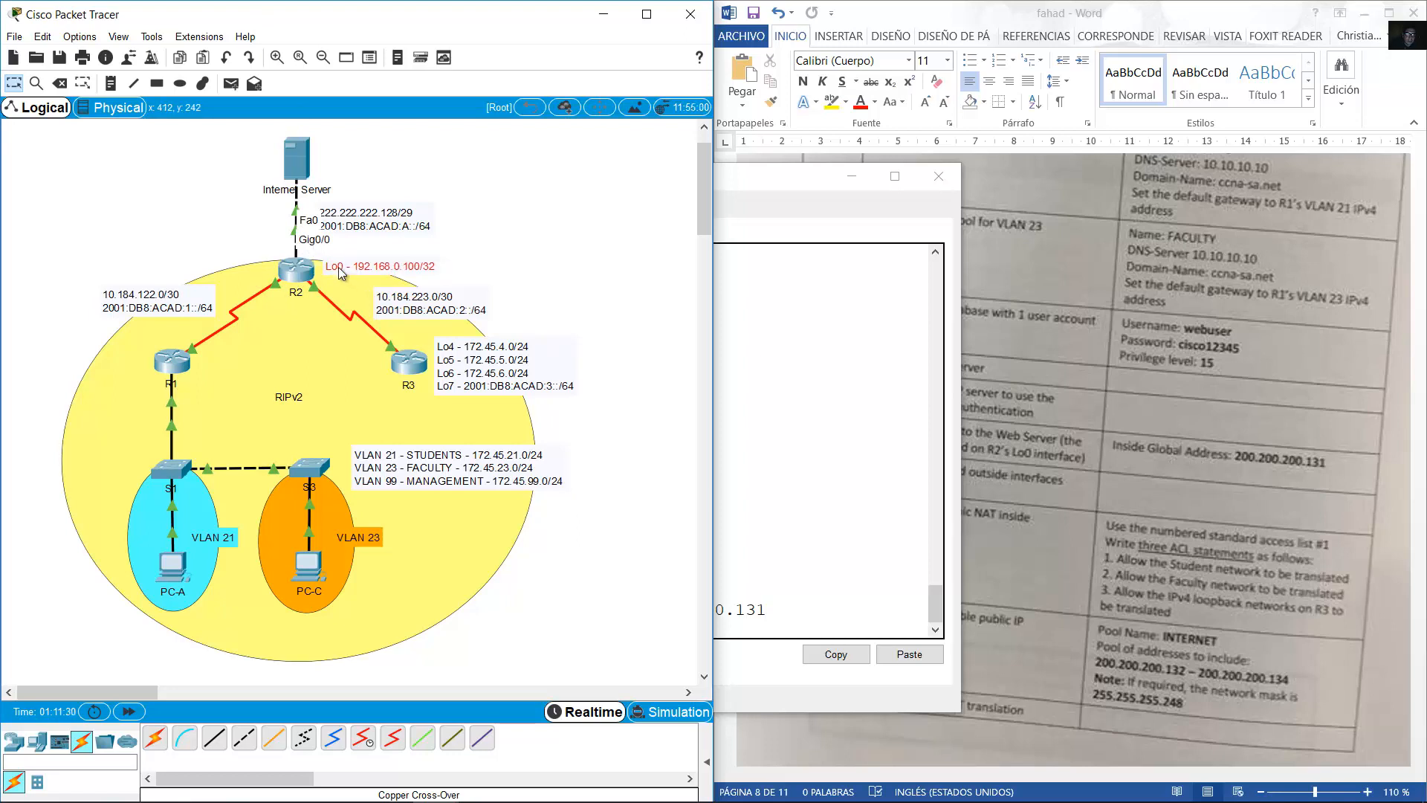
left_click(305, 271)
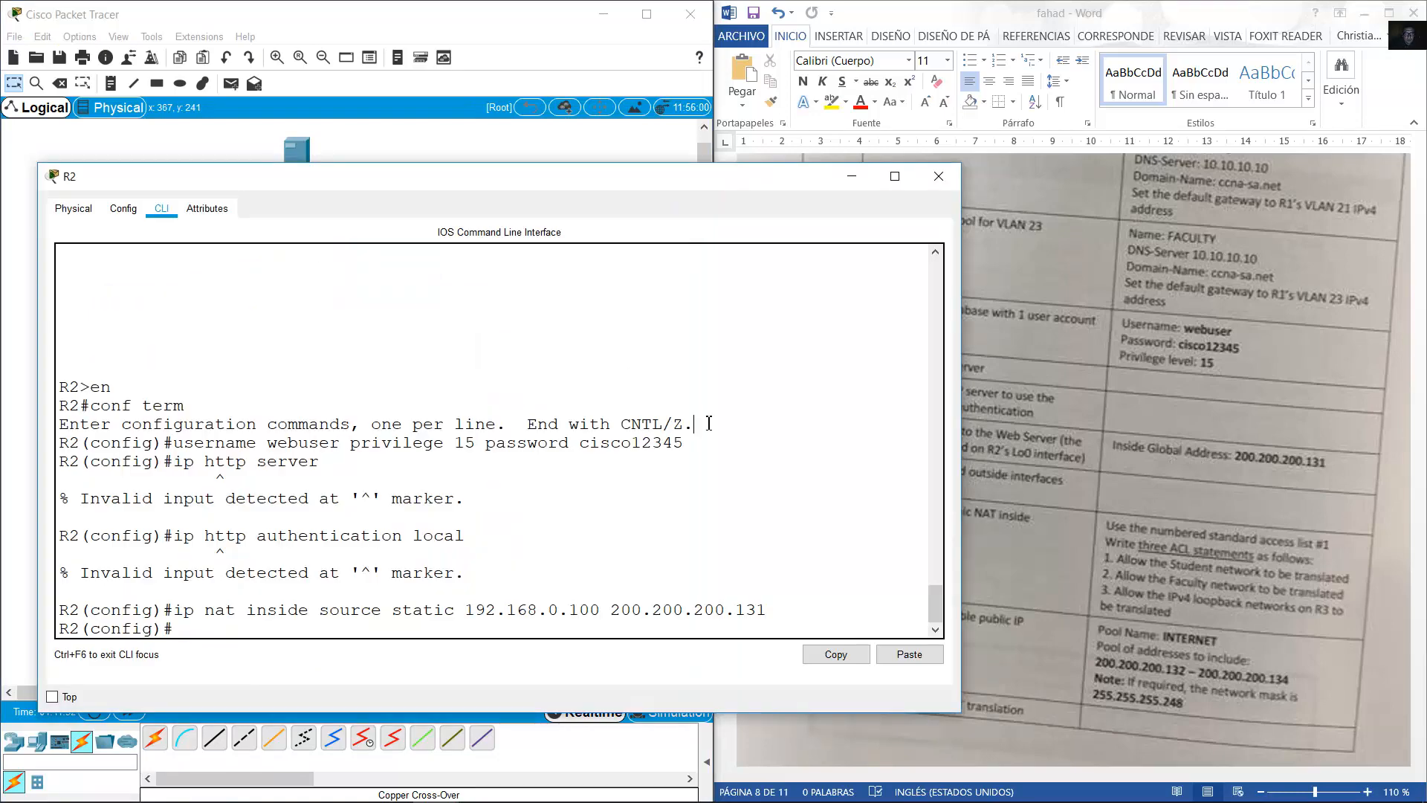
type("int g0/0")
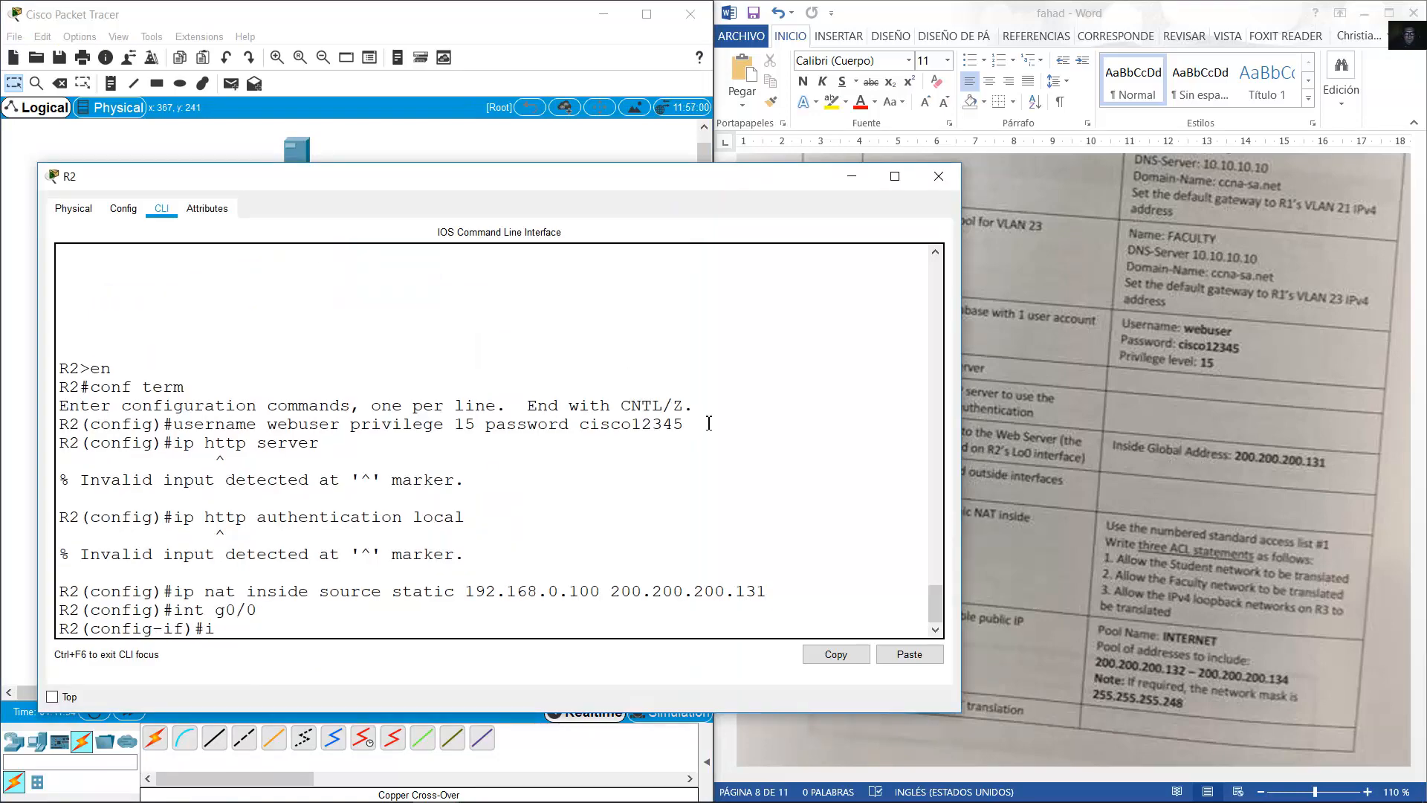
type("p nat outside")
key("Return")
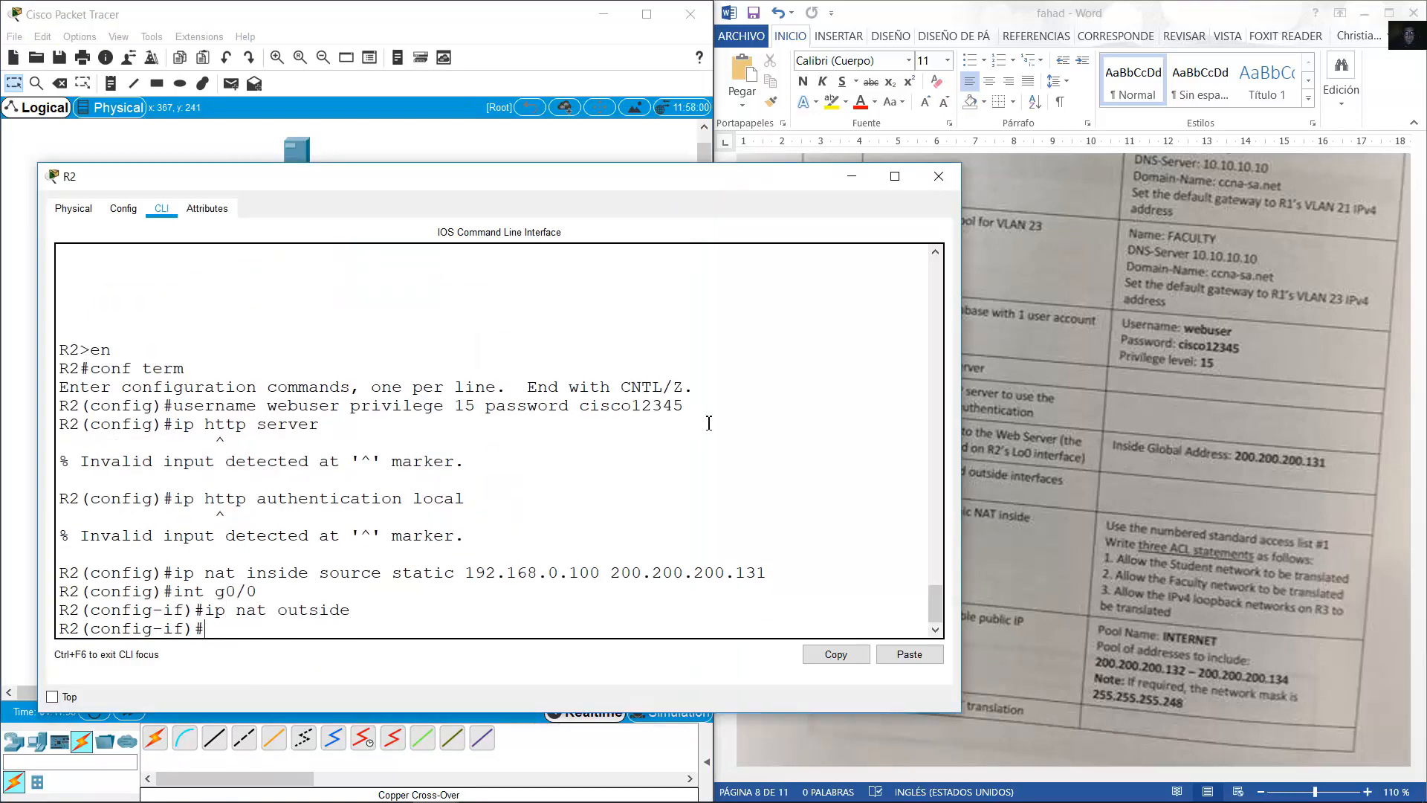
Make R2's Loopback 0 the NAT inside interface.
key("Up")
key("Up")
key("Delete")
key("Delete")
key("BackSpace")
key("BackSpace")
type("lo 0")
key("Return")
key("Up")
key("Up")
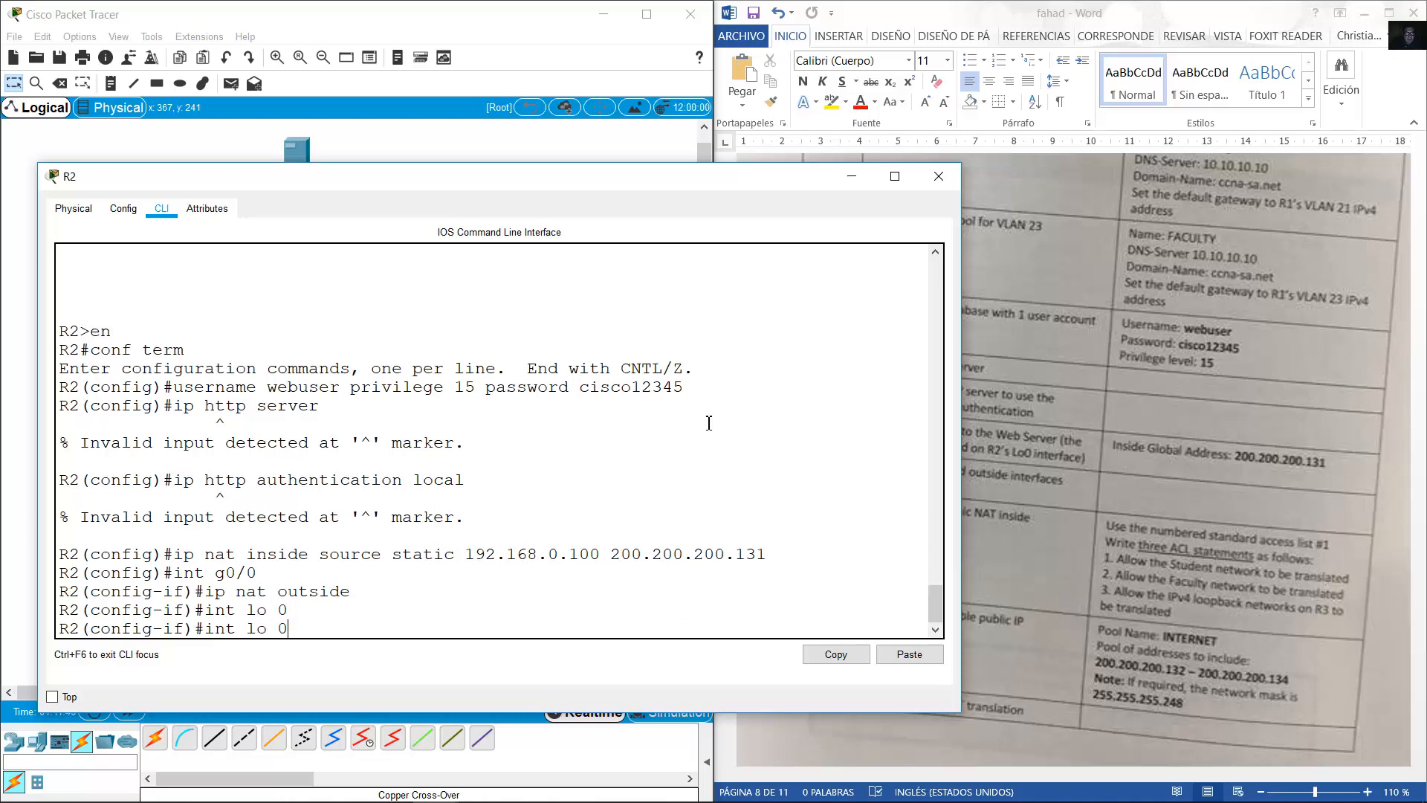
key("BackSpace")
key("BackSpace")
key("BackSpace")
type("in")
key("Return")
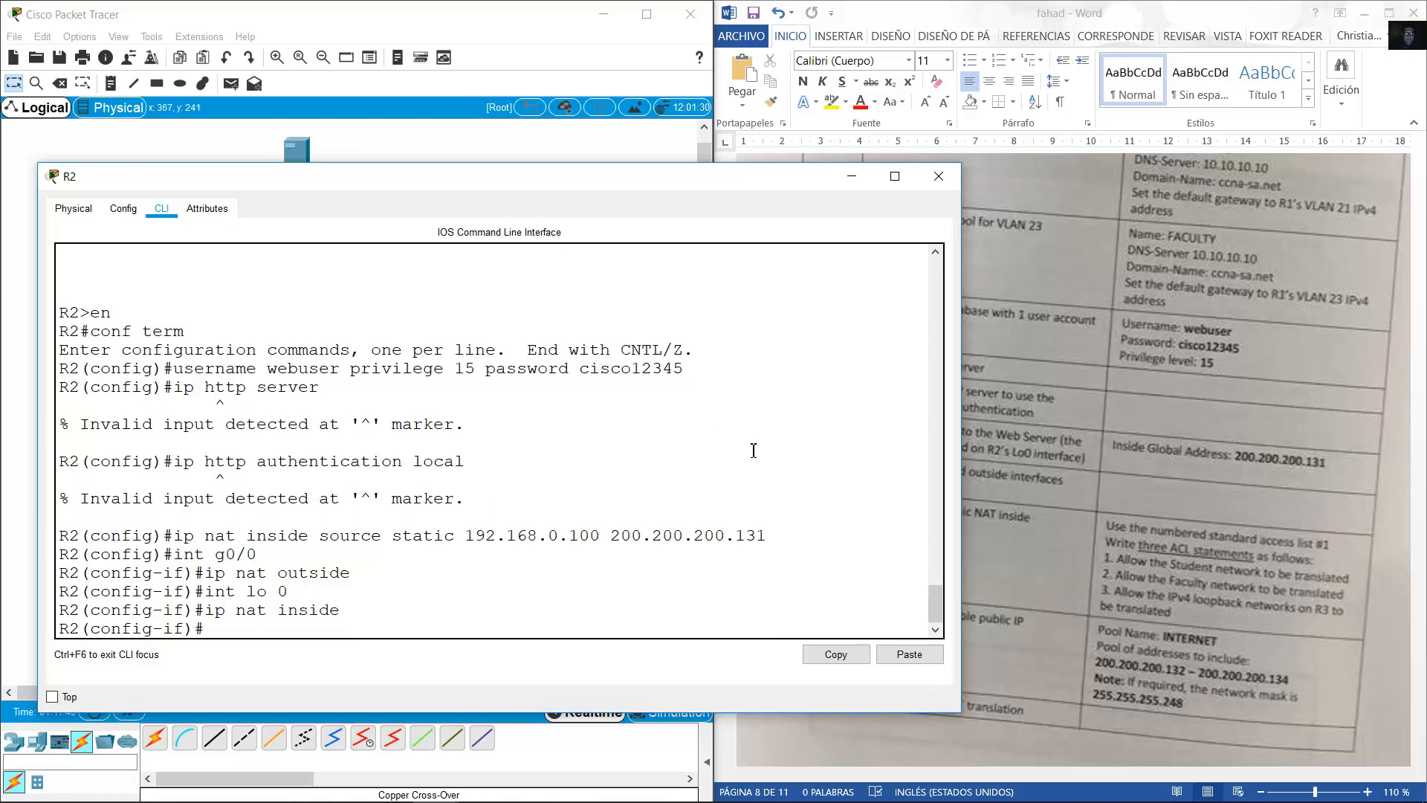
Check the lab task sheet and exit interface configuration mode.
left_click(859, 3)
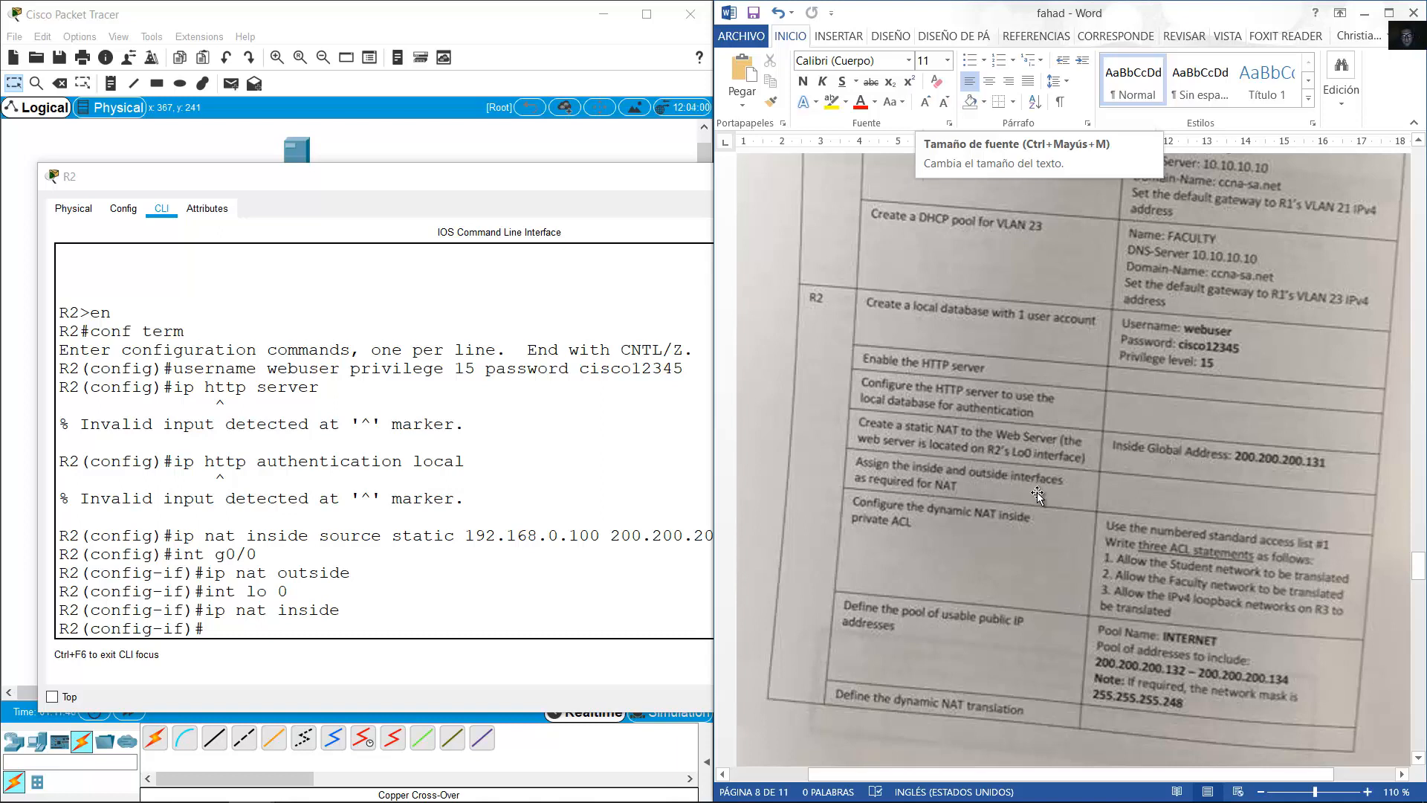
scroll(1036, 492, "down", 2)
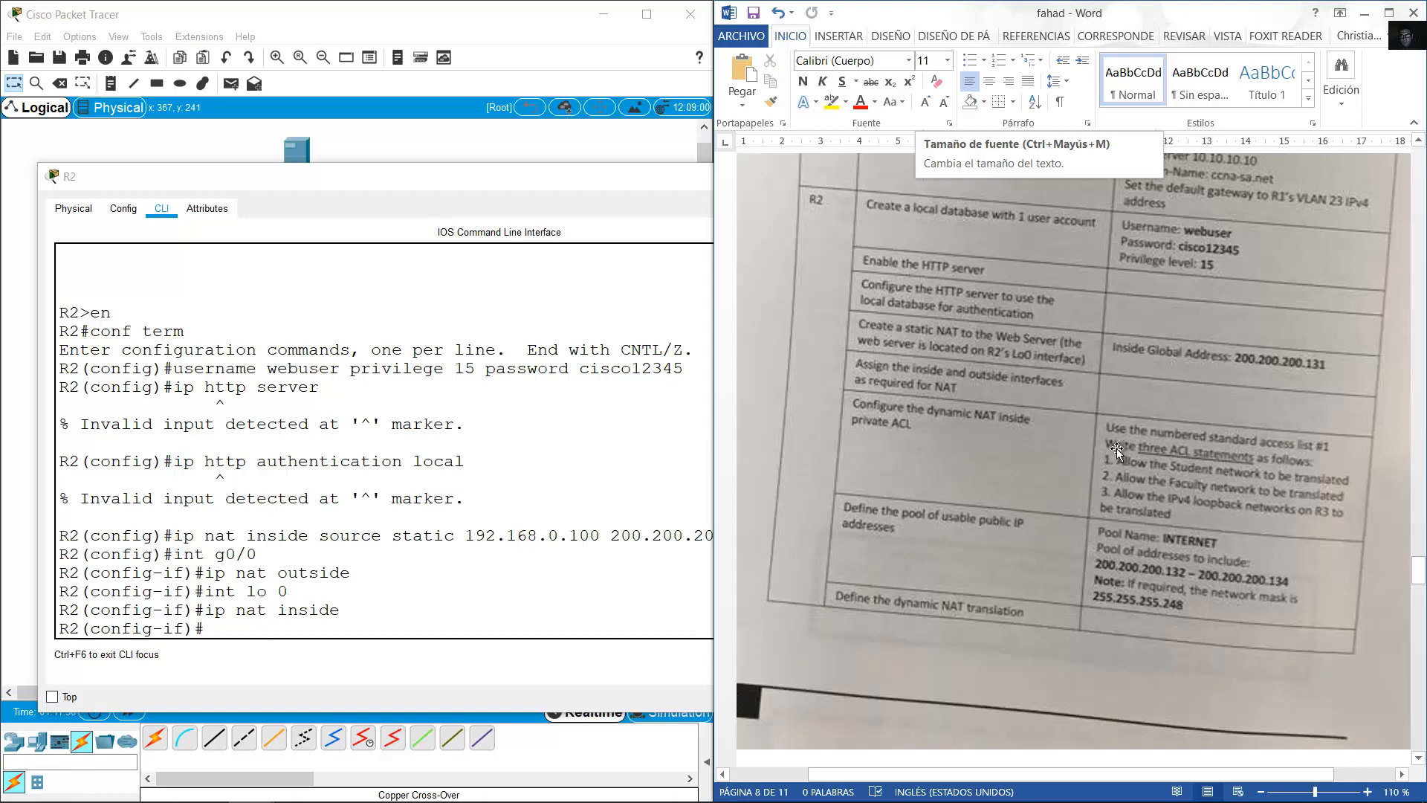
left_click(589, 490)
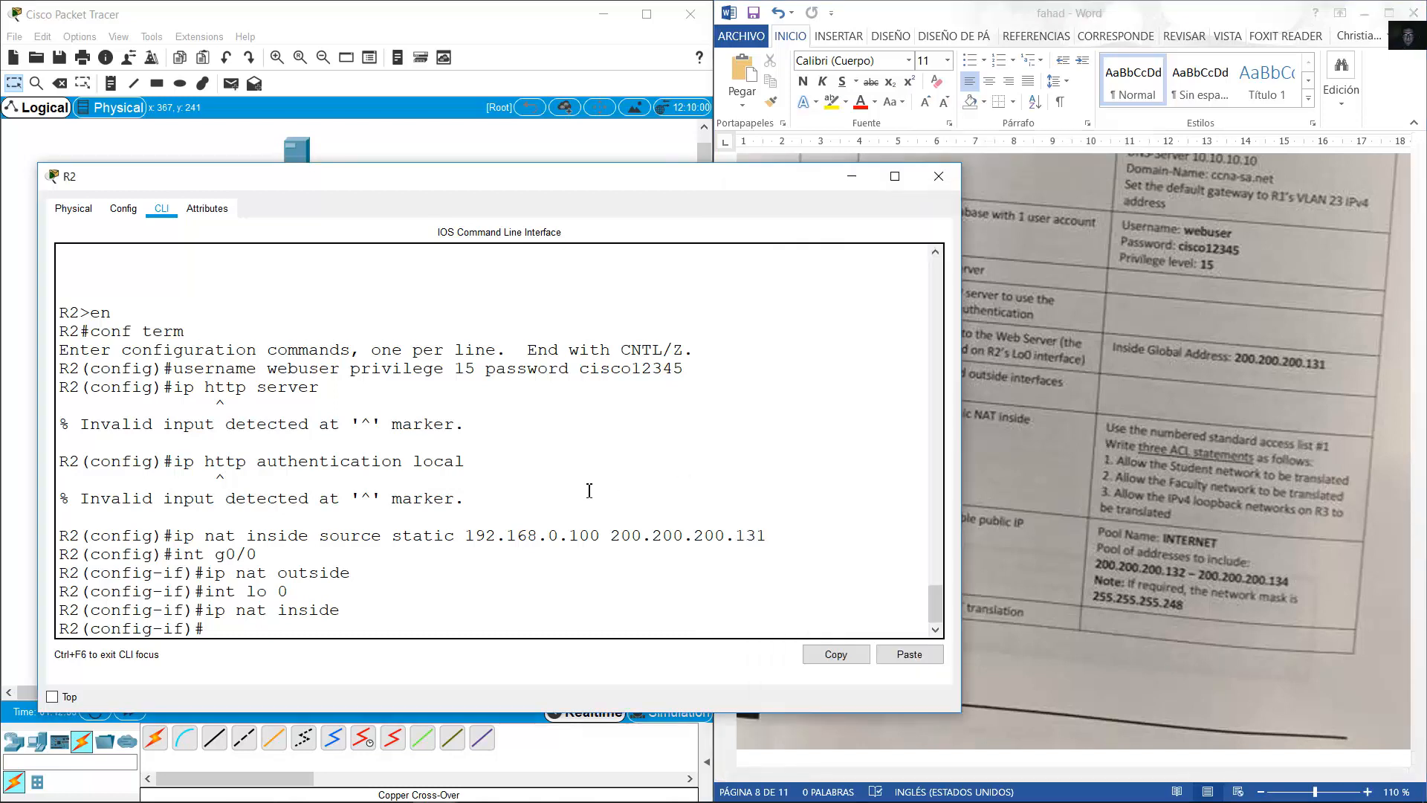
type("exit")
key("Return")
Start an access-list command and look up the VLAN 21 and VLAN 23 networks.
type("ip ")
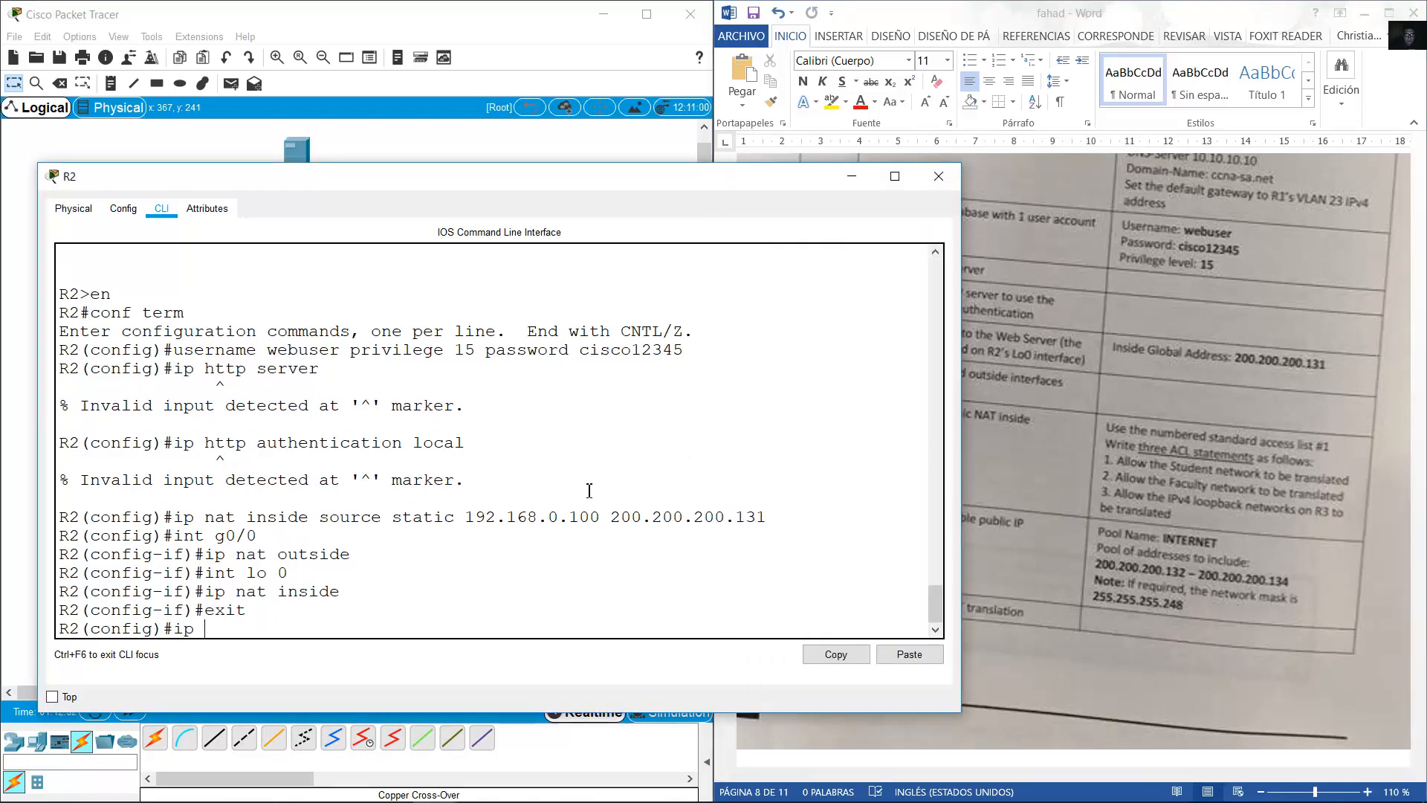
type("nat")
key("BackSpace")
key("BackSpace")
key("BackSpace")
type("a")
key("BackSpace")
key("BackSpace")
key("BackSpace")
key("BackSpace")
type("access-list")
left_click(1166, 451)
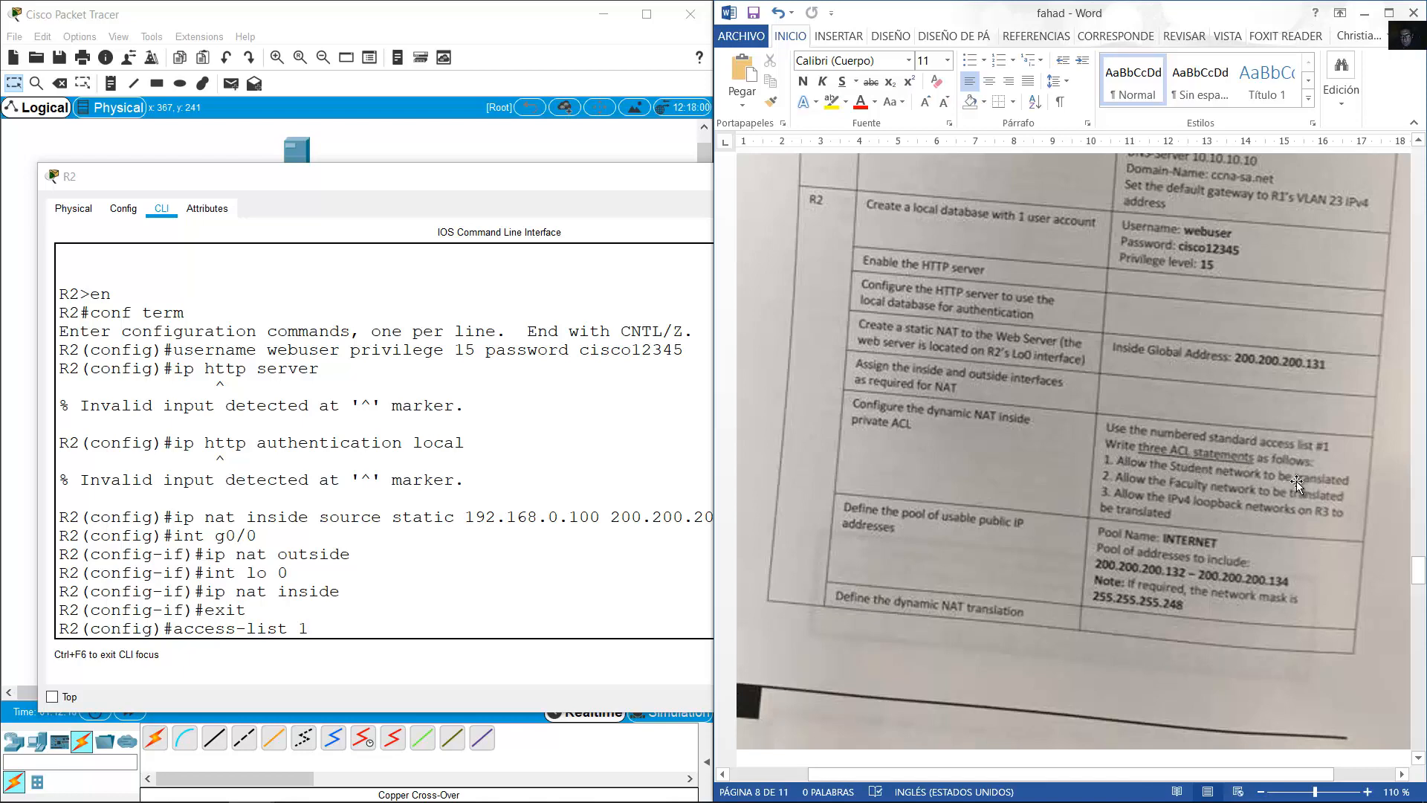
left_click(414, 10)
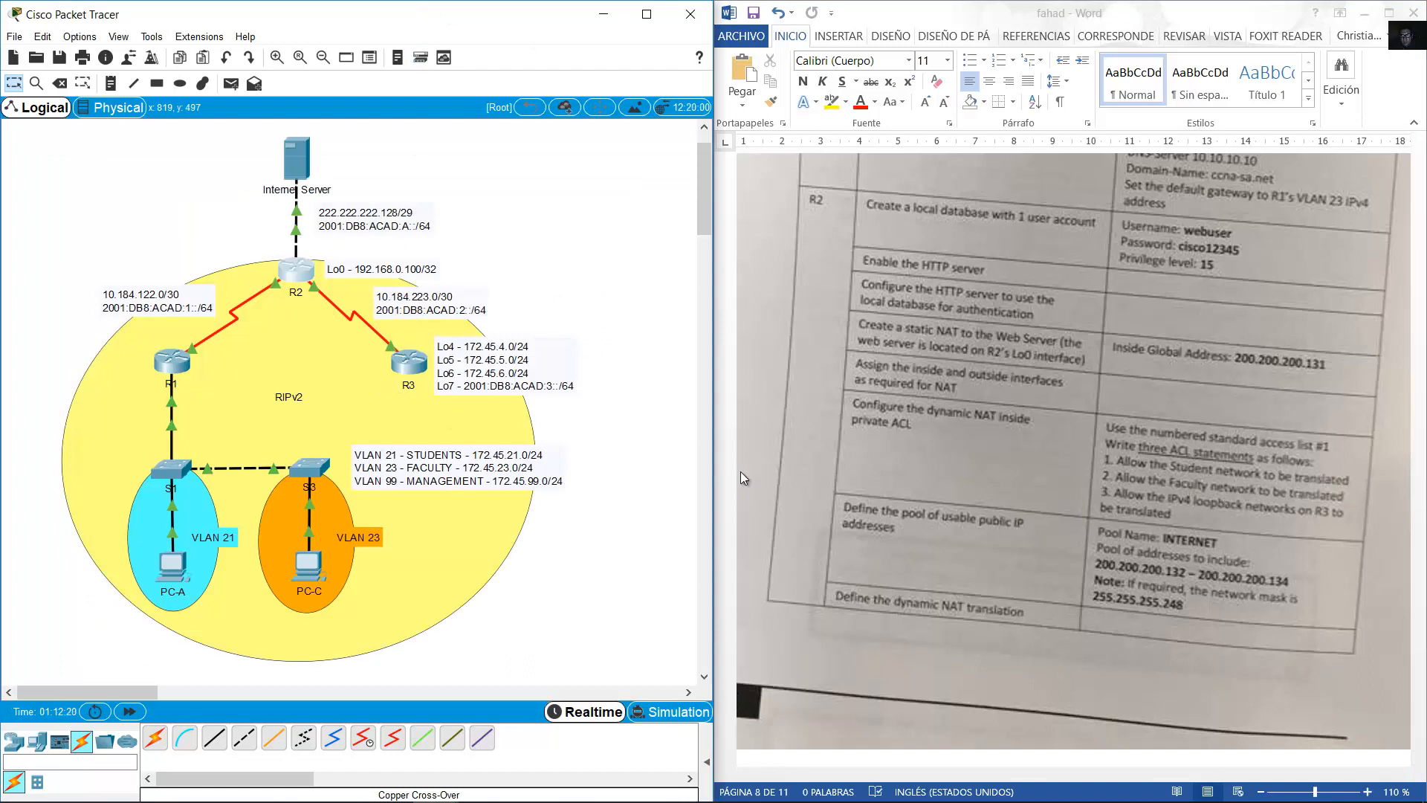
double_click(431, 468)
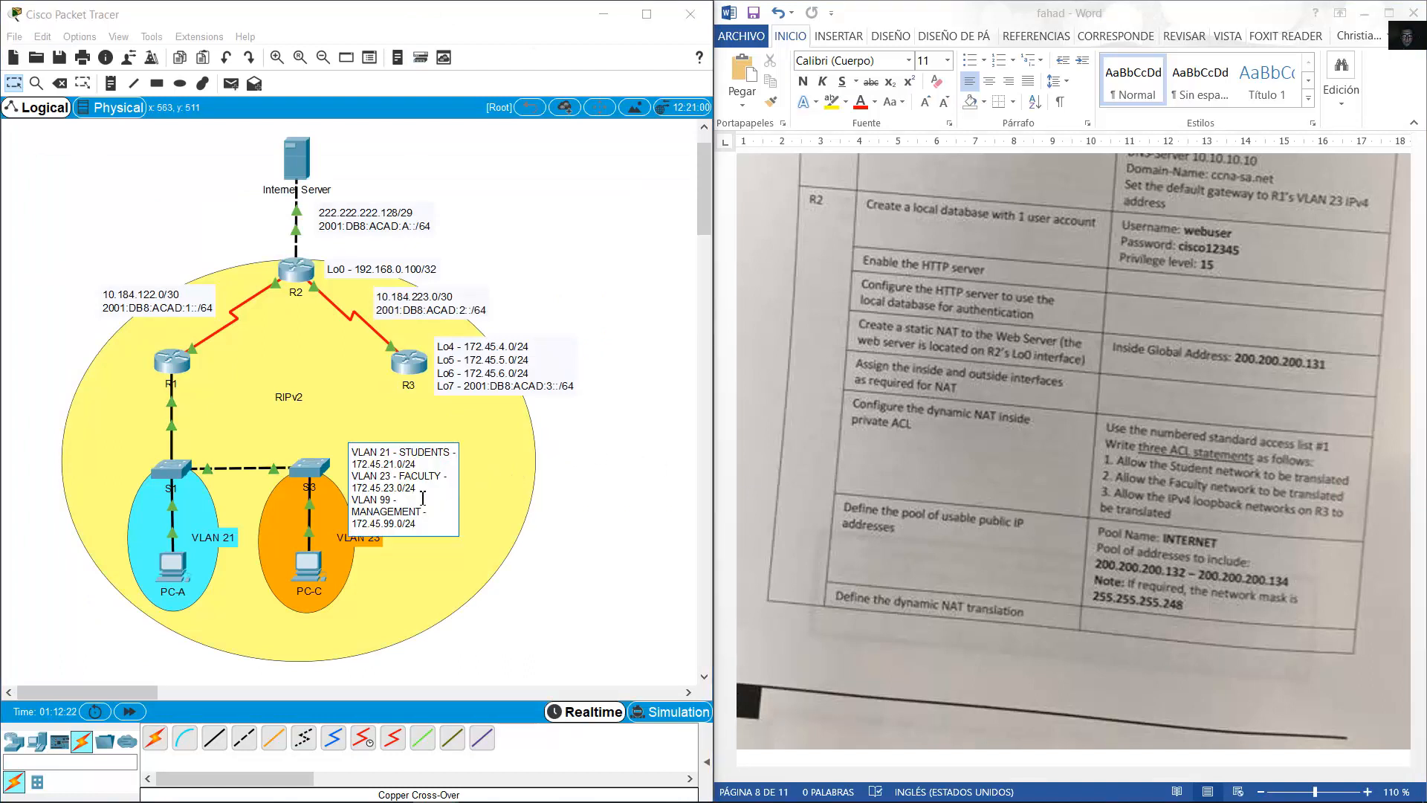
left_click_drag(416, 488, 350, 446)
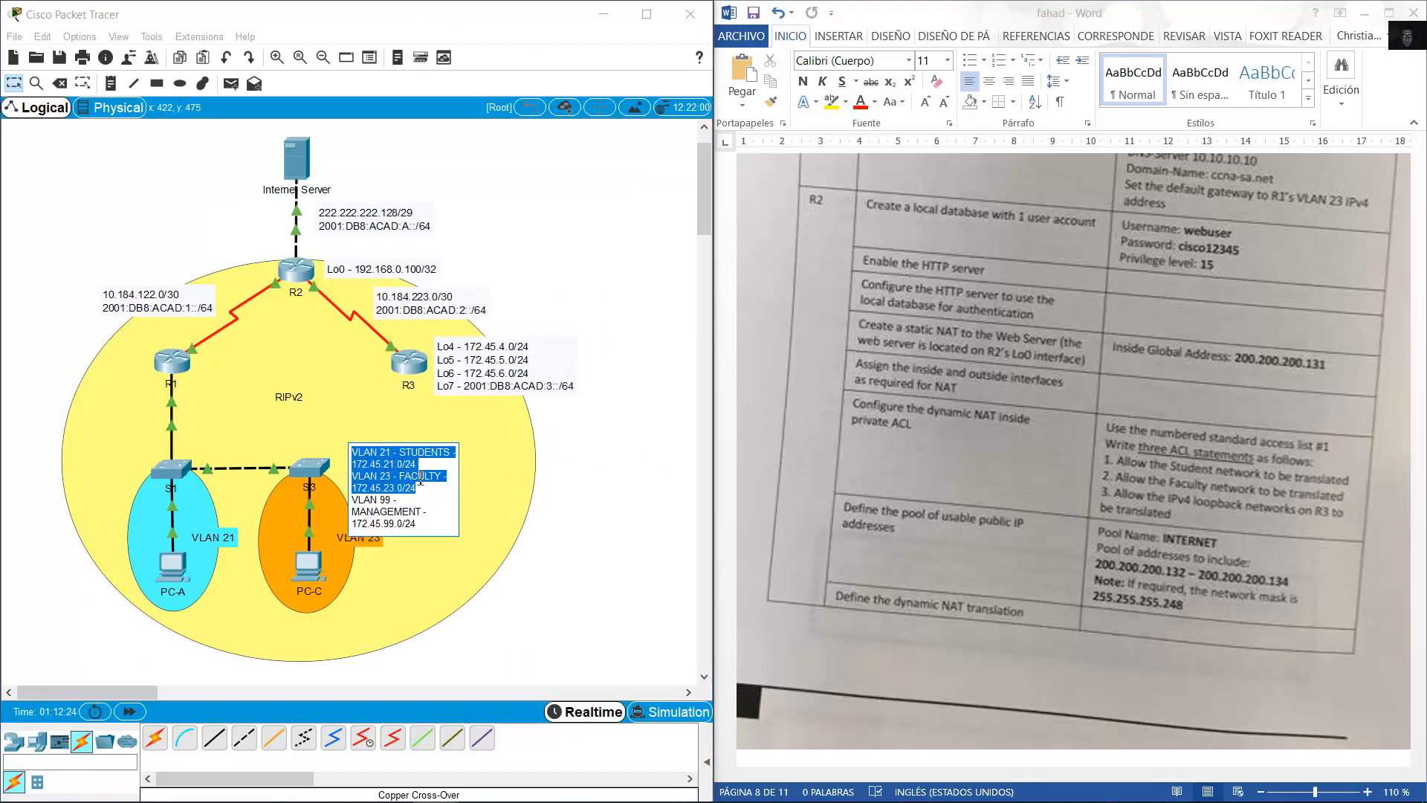
Permit 172.45.21.0 and 172.45.23.0 with wildcard 0.0.0.255 in access list 1.
left_click(297, 272)
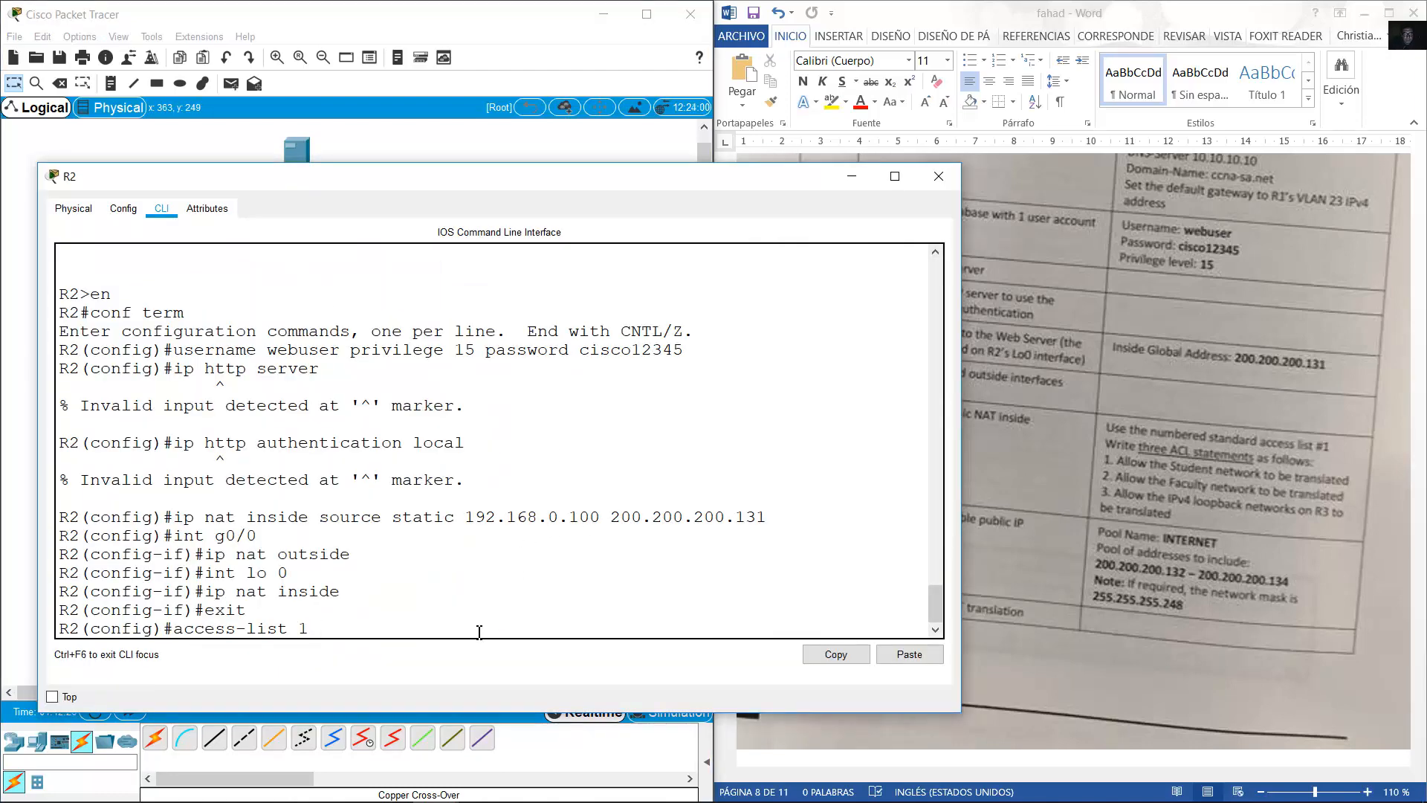
type("permit 172.")
mouse_move(549, 171)
left_mouse_down()
mouse_move(523, 605)
mouse_move(574, 263)
mouse_move(568, 182)
left_mouse_up()
type("45.21.")
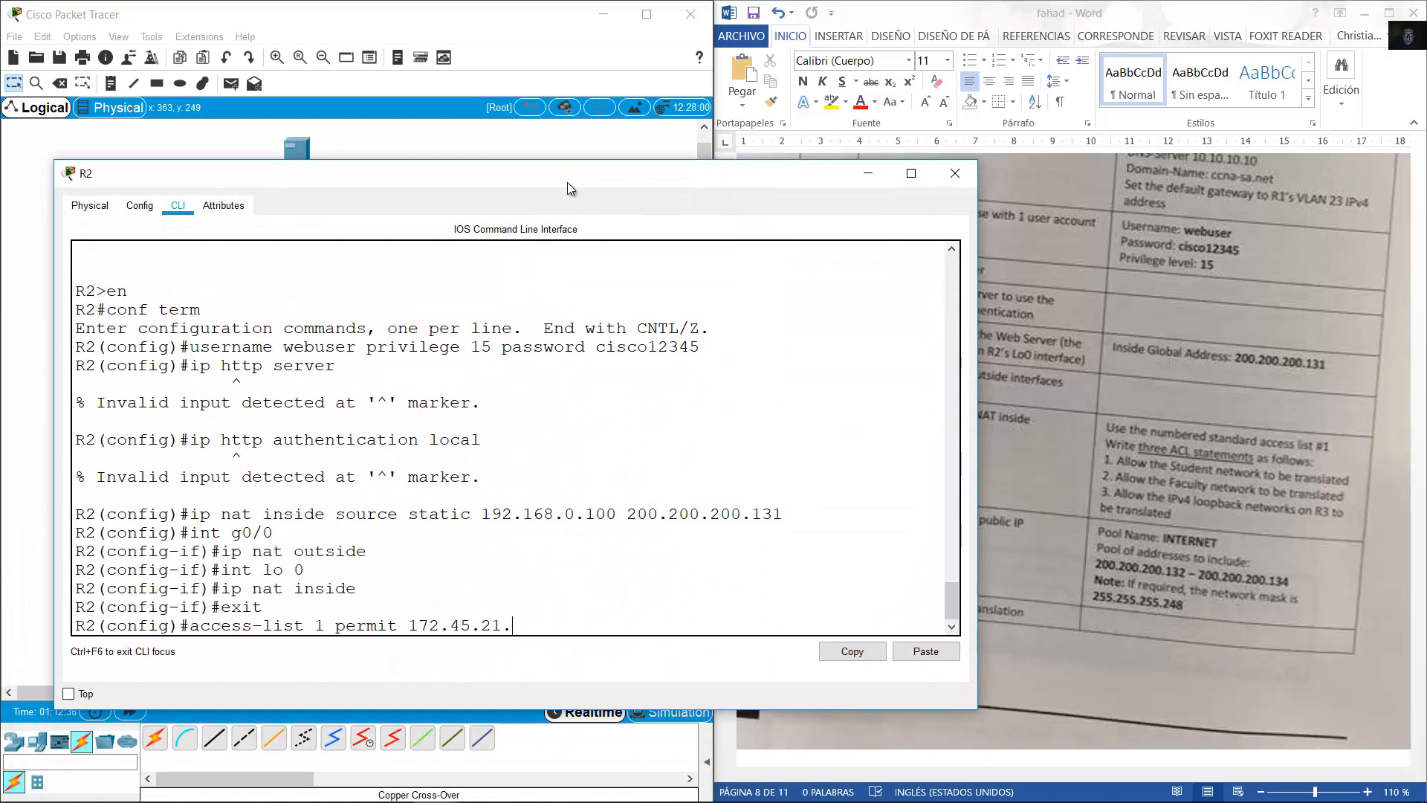
type("0 0.0.0.255")
key("Return")
key("Up")
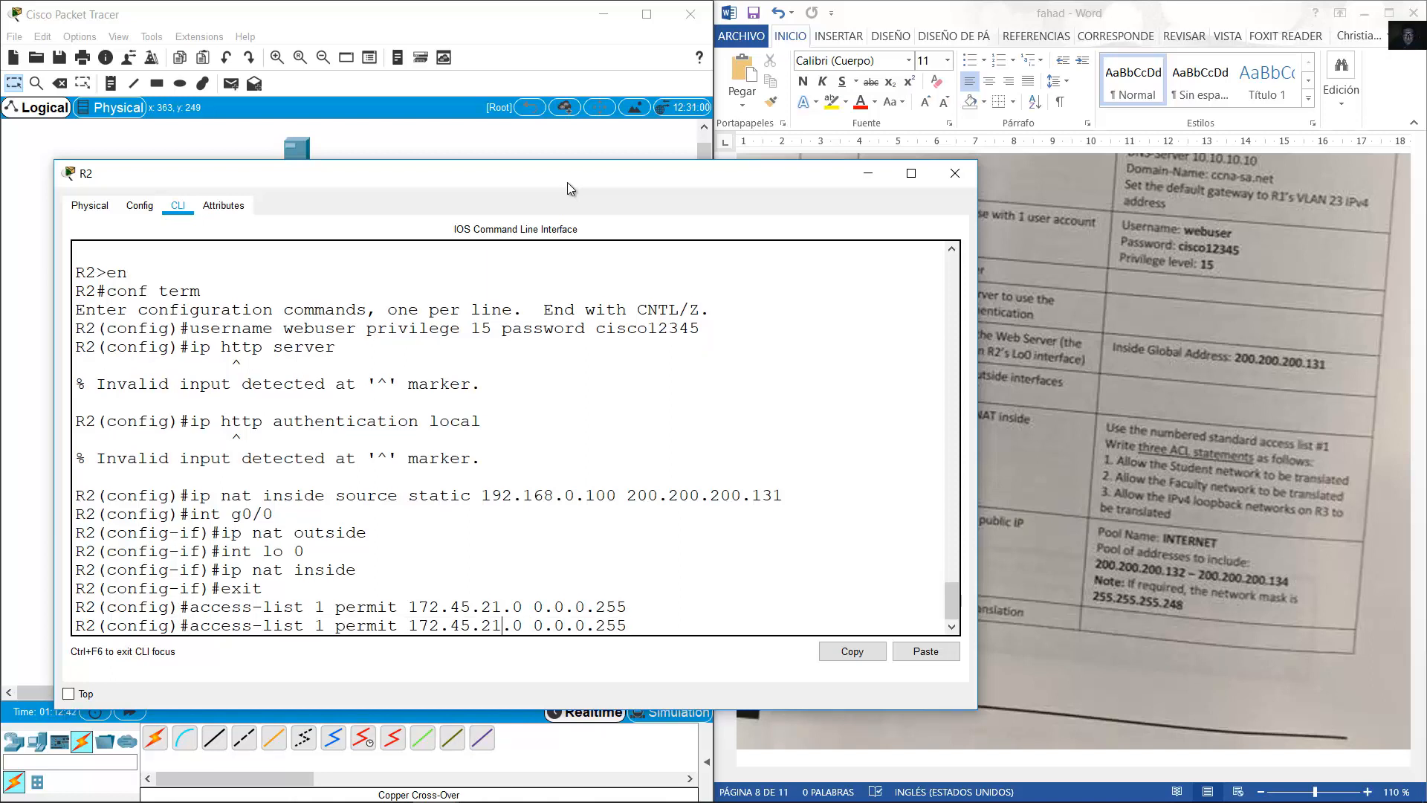
key("BackSpace")
type("3")
key("Return")
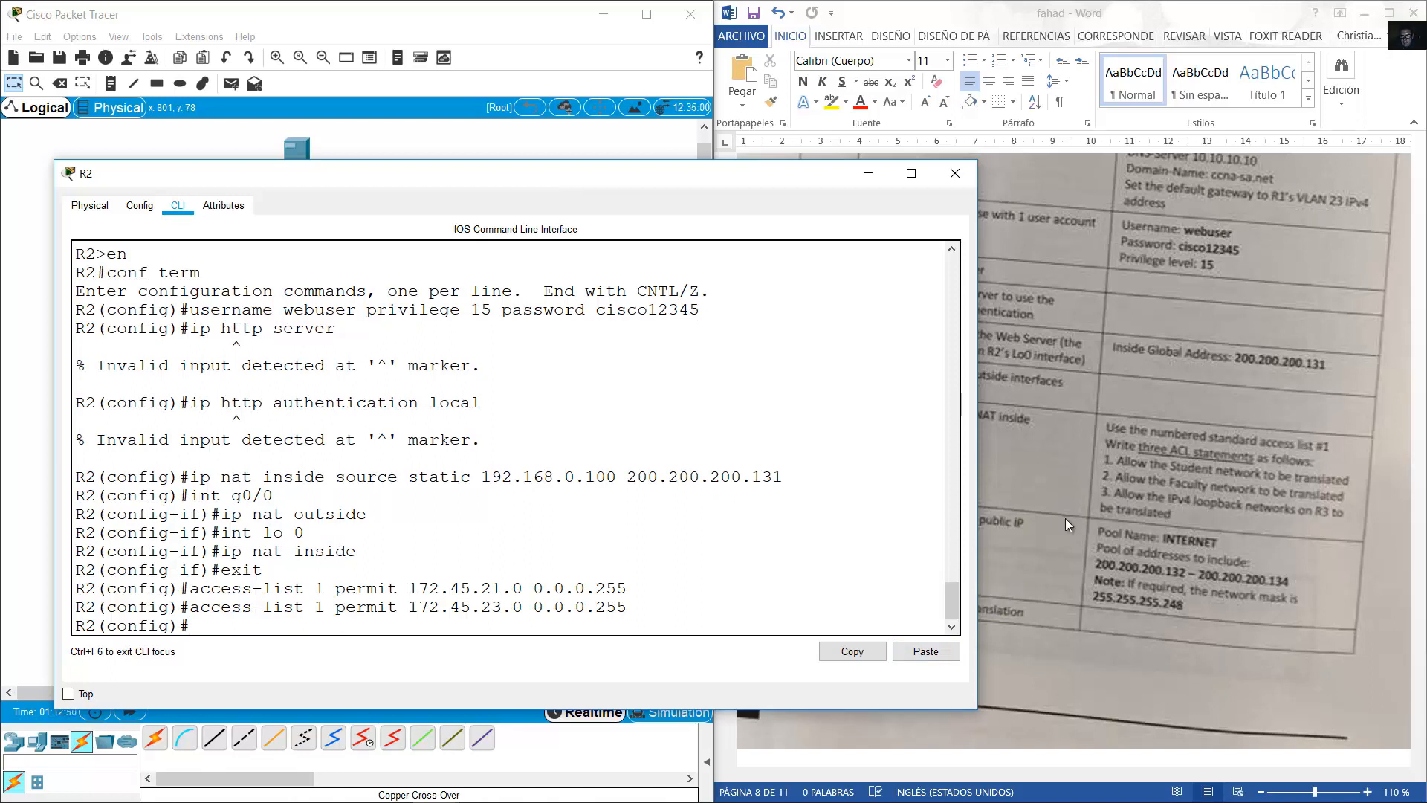
left_click(480, 27)
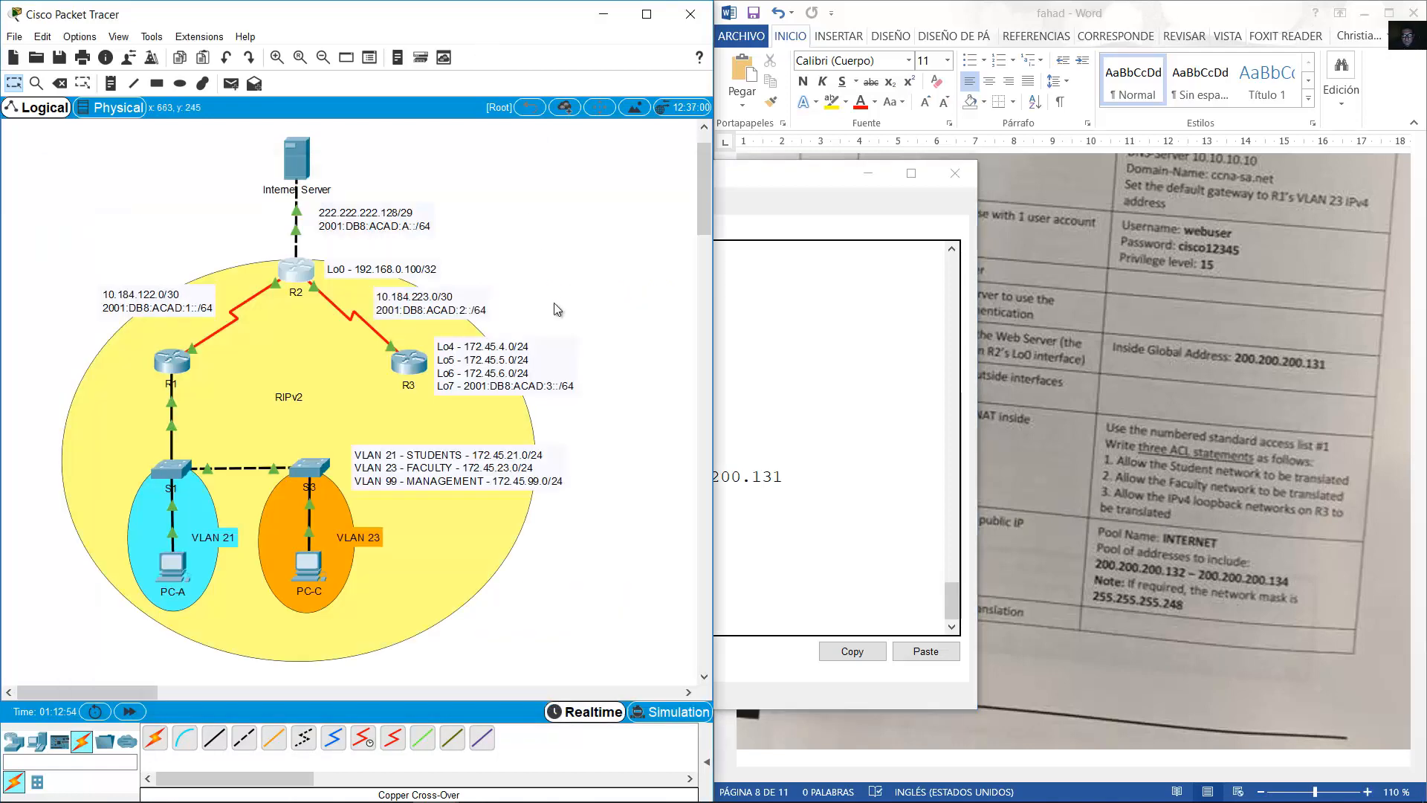
Look up R3's Lo4 to Lo6 loopback addresses in its topology note.
double_click(505, 371)
left_click_drag(516, 368, 438, 332)
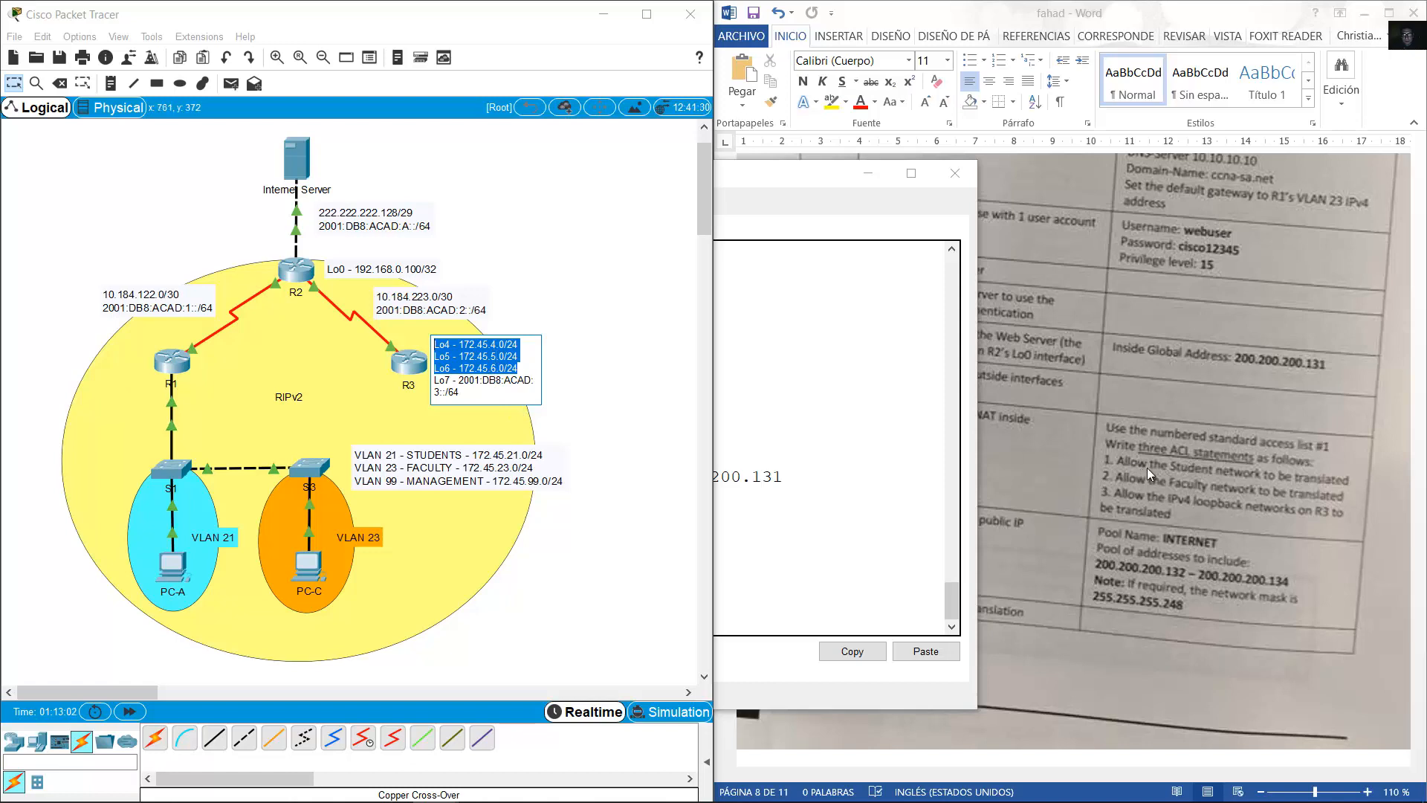
left_click(518, 367)
left_click_drag(518, 367, 422, 338)
left_click(1146, 479)
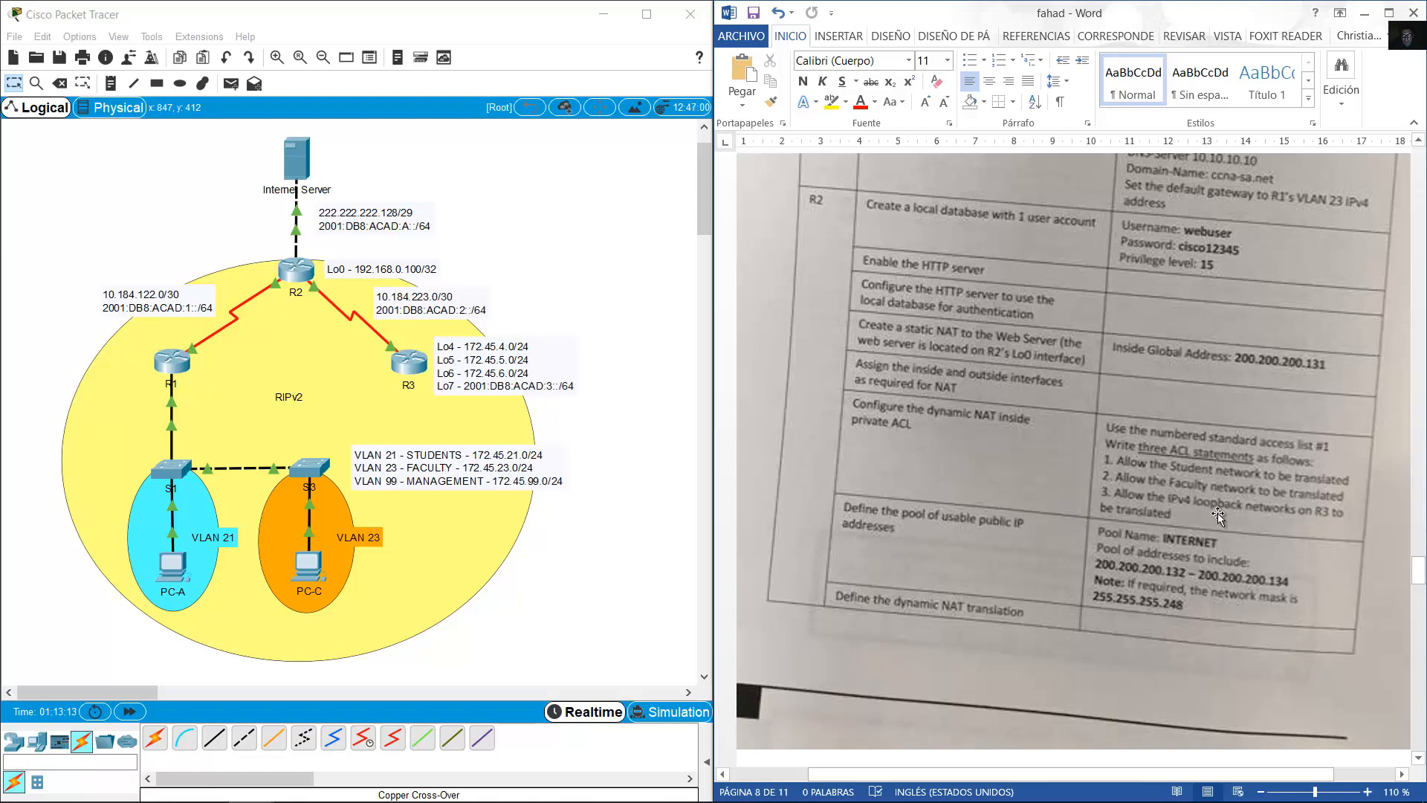
left_click(533, 363)
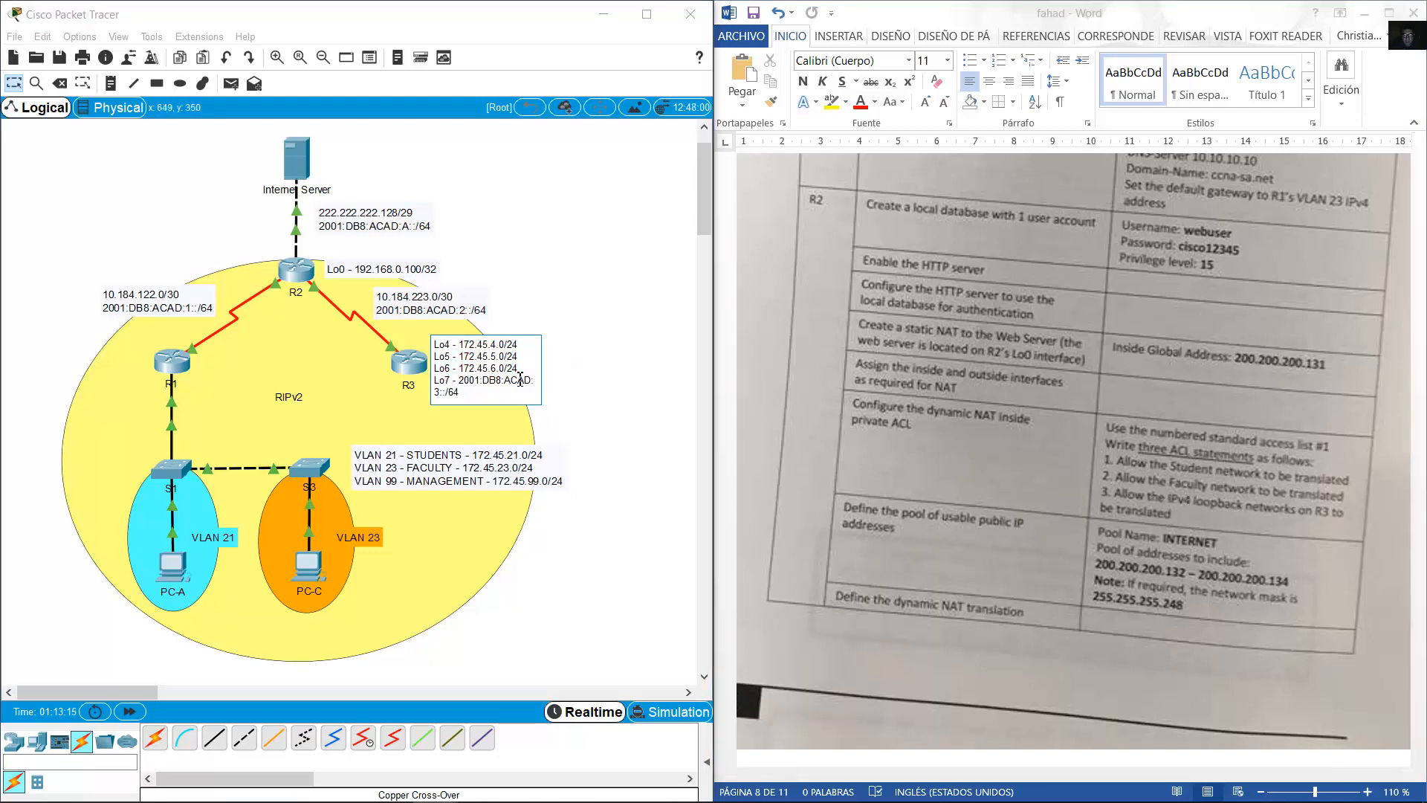
left_click_drag(522, 371, 440, 339)
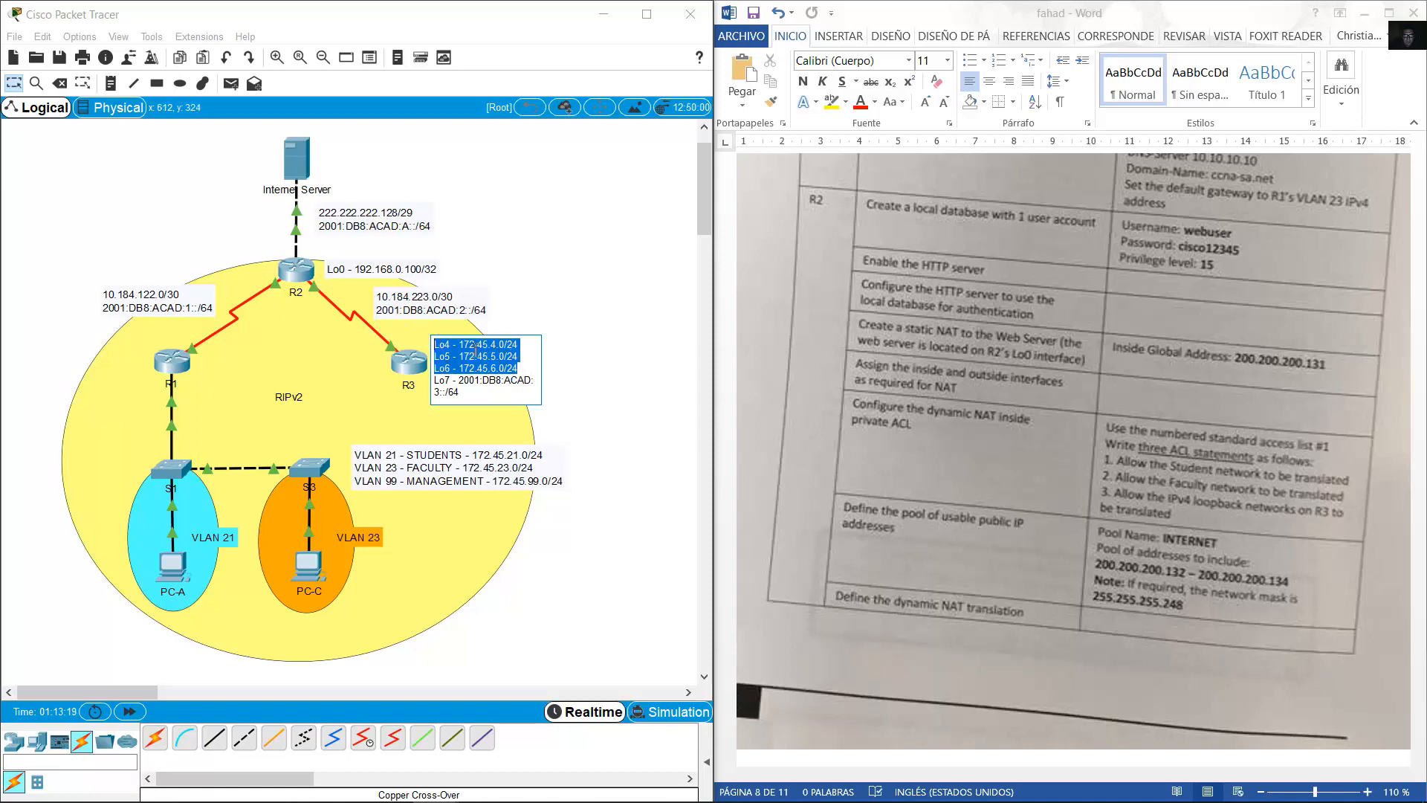
left_click(408, 369)
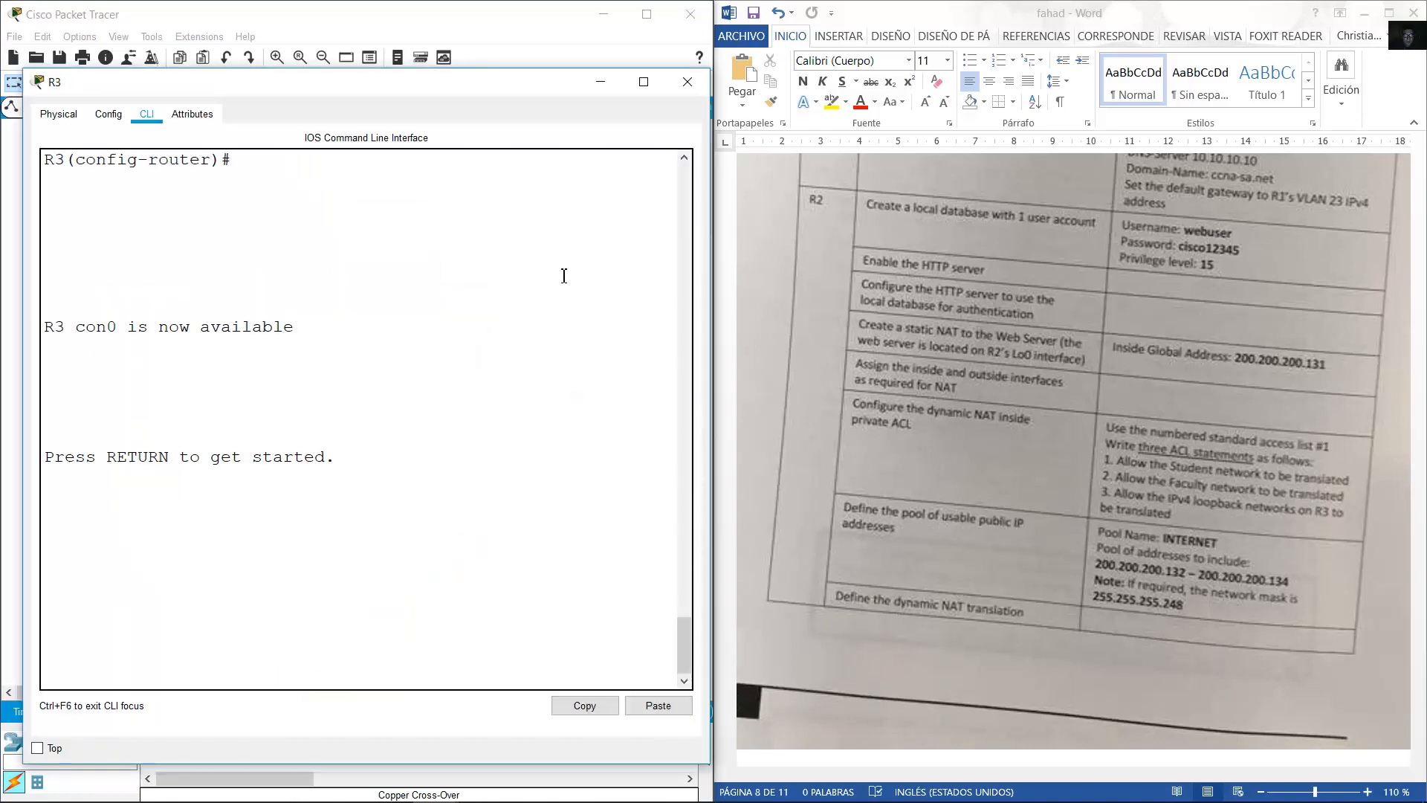
left_click(601, 81)
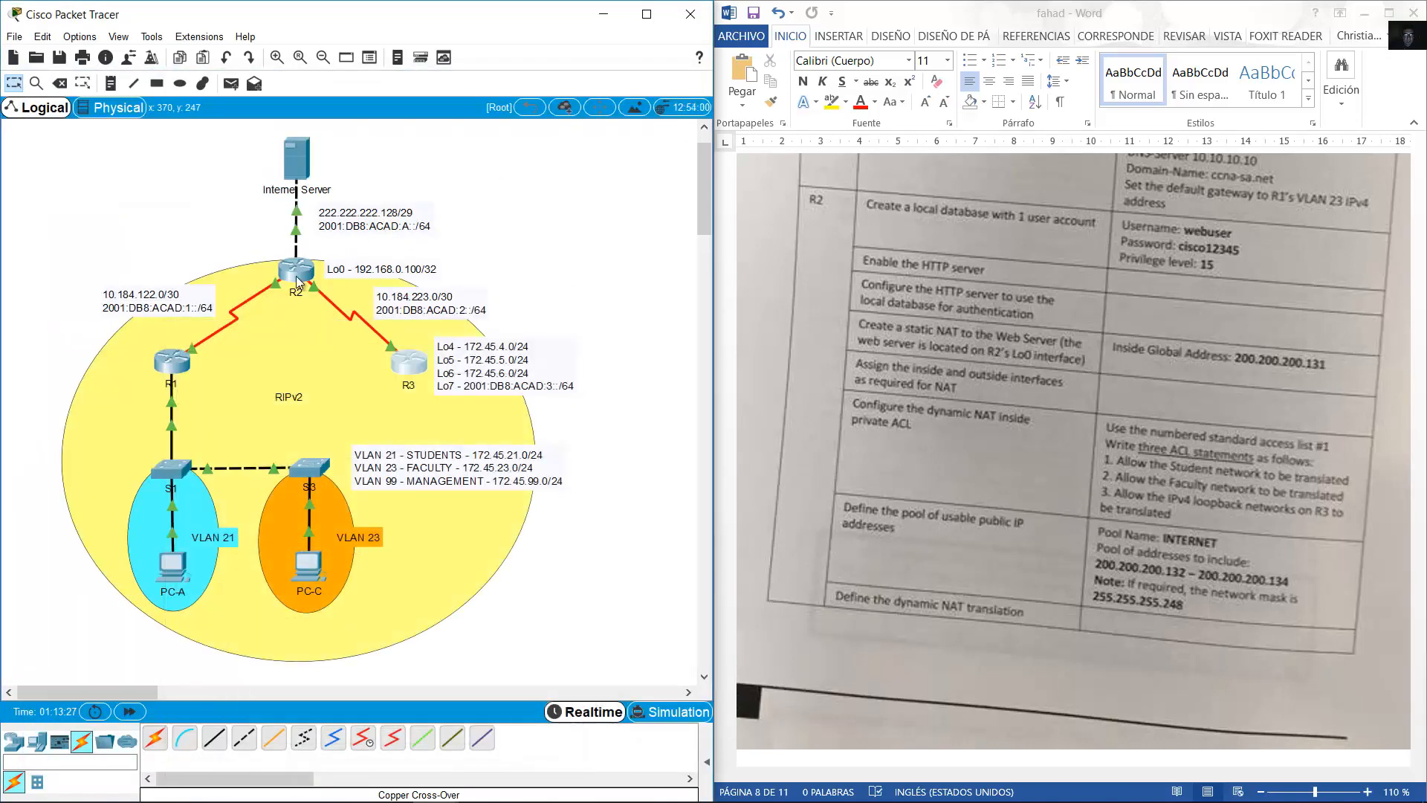
Edit a recalled line into access-list 1 permit 172.45.4.0 0.0.0. and recheck R3's note.
left_click(299, 277)
key("Up")
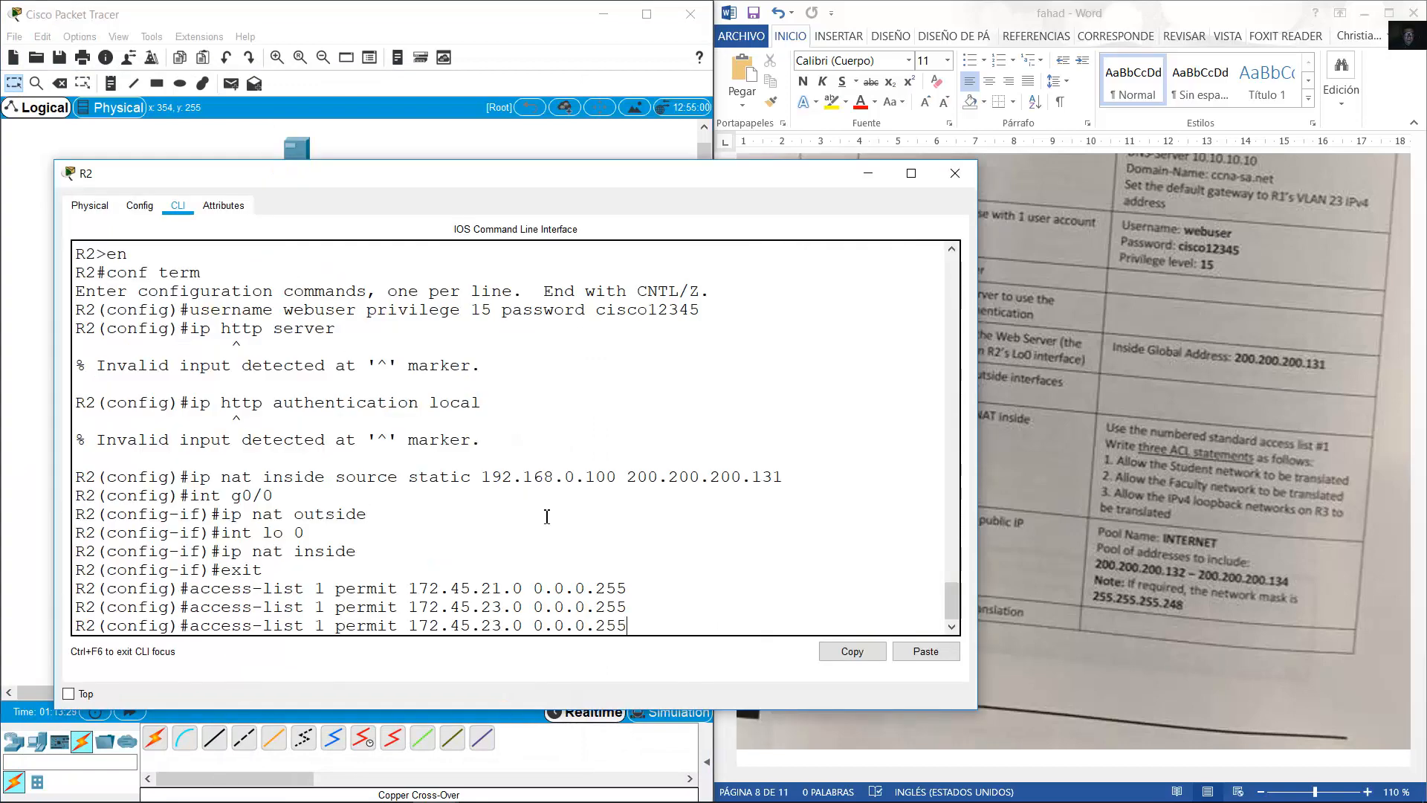
key("BackSpace")
key("BackSpace")
key("BackSpace")
key("BackSpace")
key("BackSpace")
key("BackSpace")
key("BackSpace")
key("BackSpace")
key("BackSpace")
key("BackSpace")
key("BackSpace")
key("BackSpace")
key("BackSpace")
type("4.0 0")
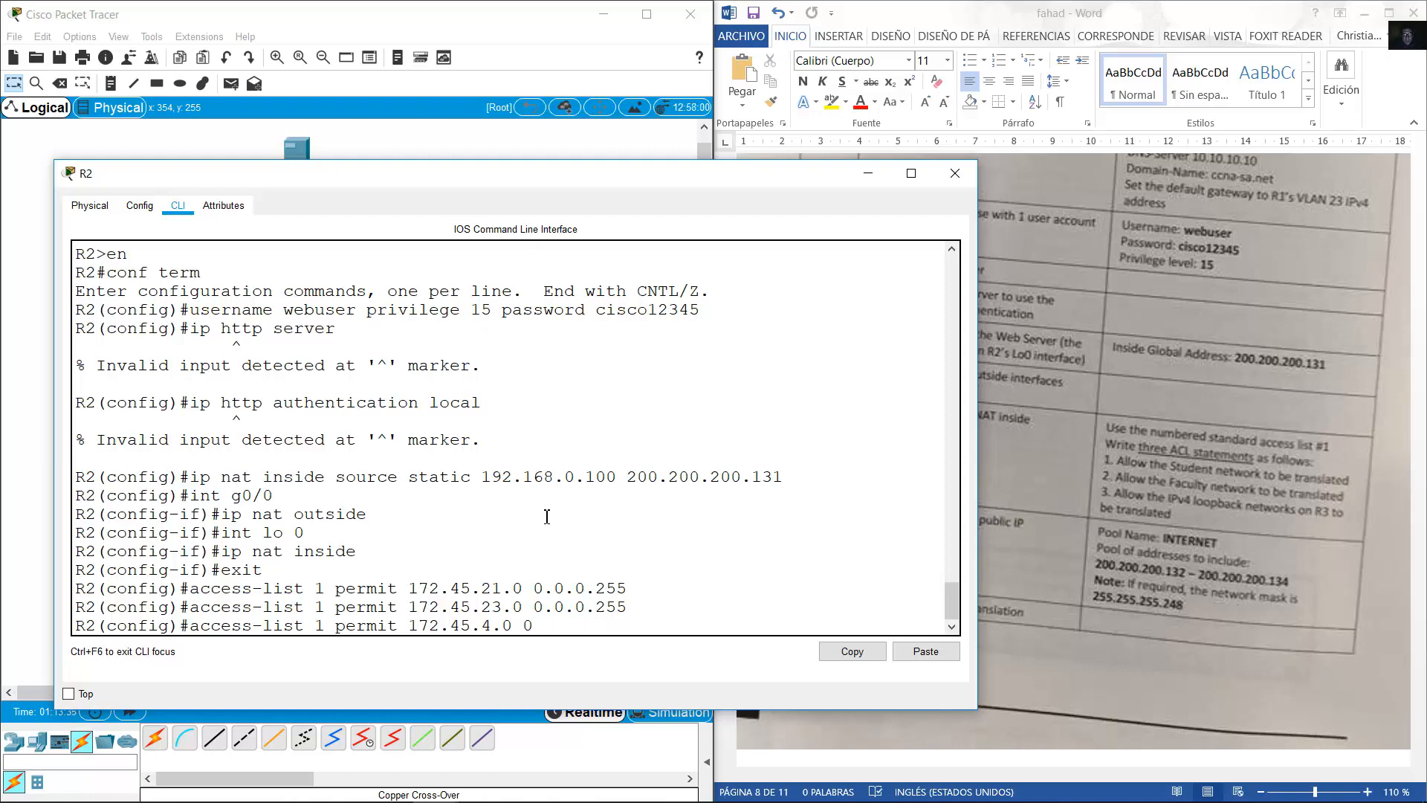
type(".0.0.")
left_click(501, 51)
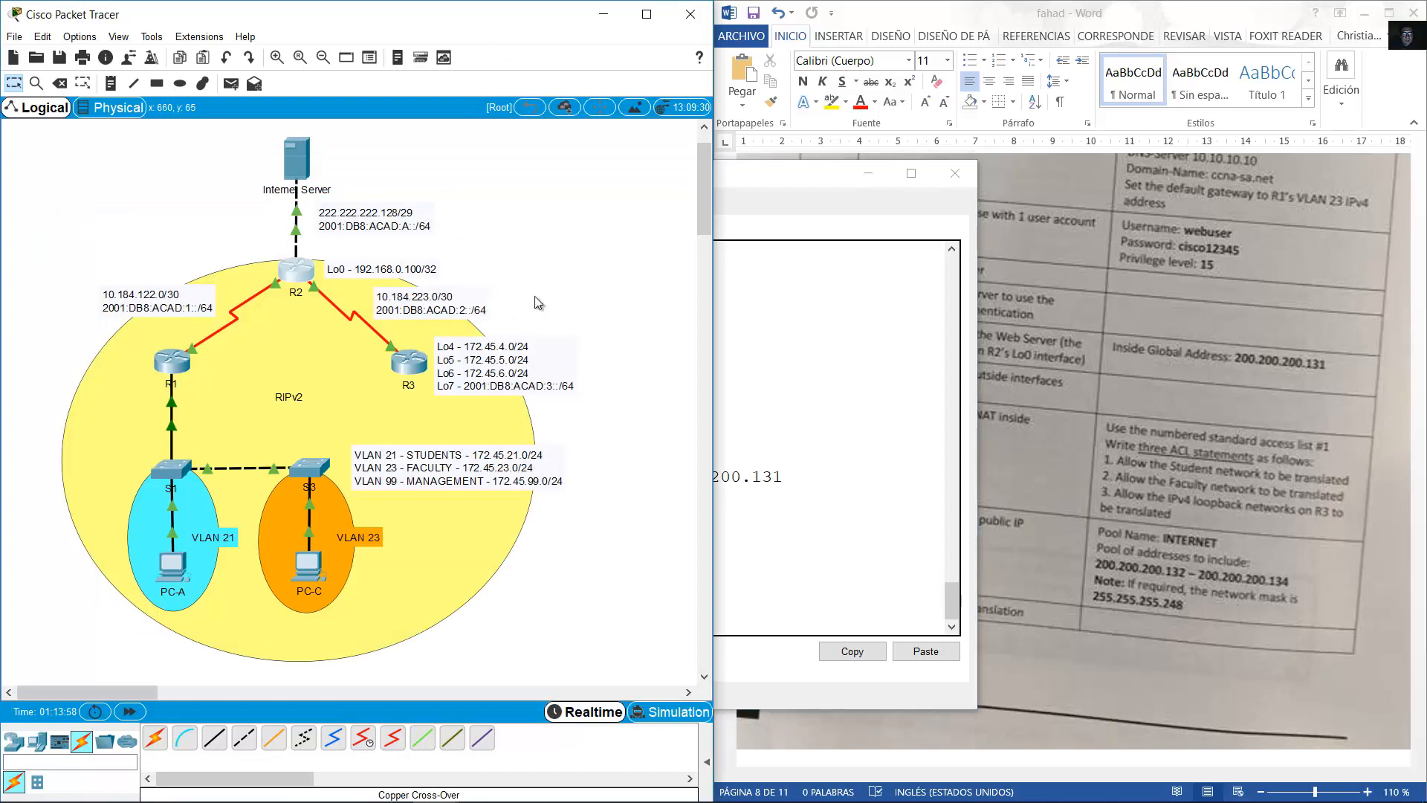
double_click(534, 370)
left_click_drag(524, 369, 437, 345)
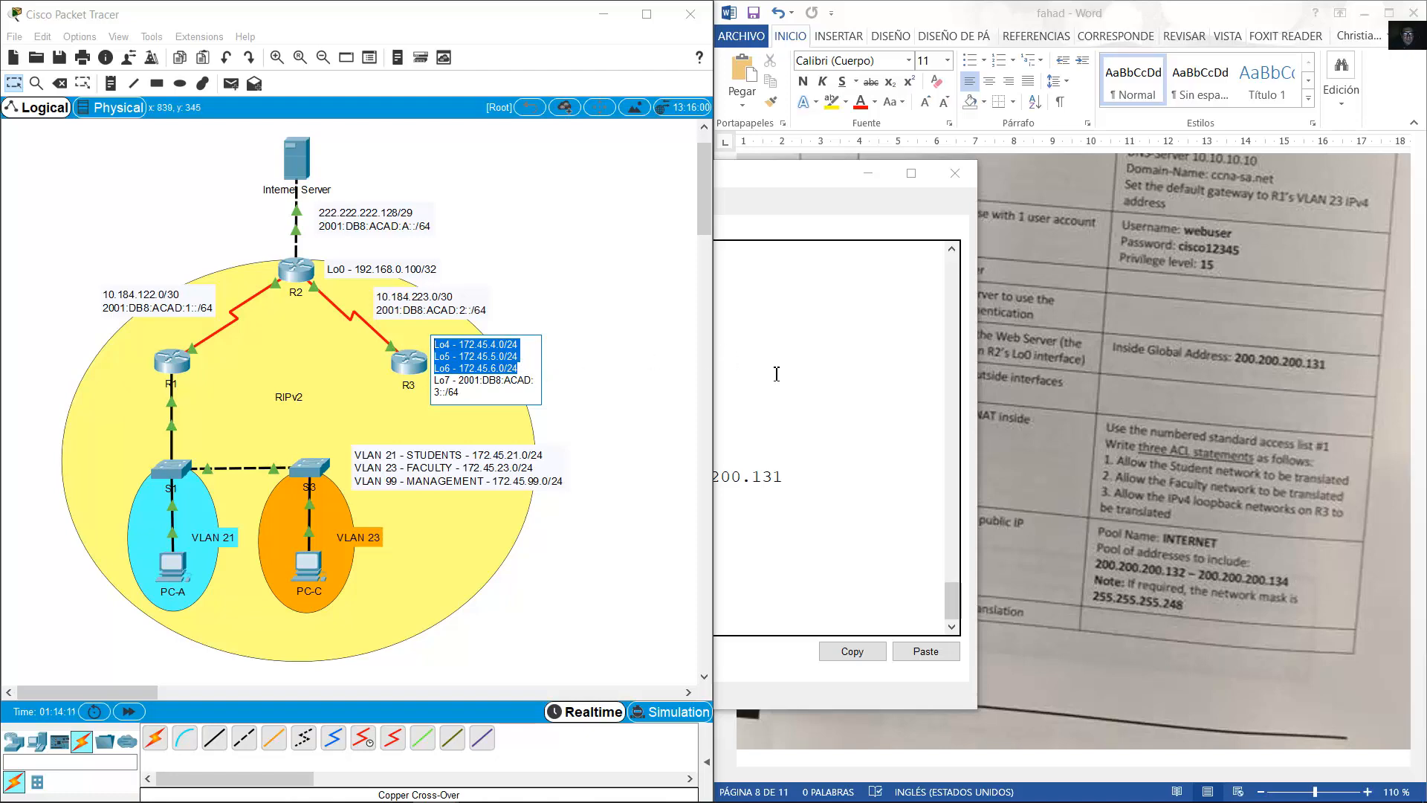
left_click(749, 395)
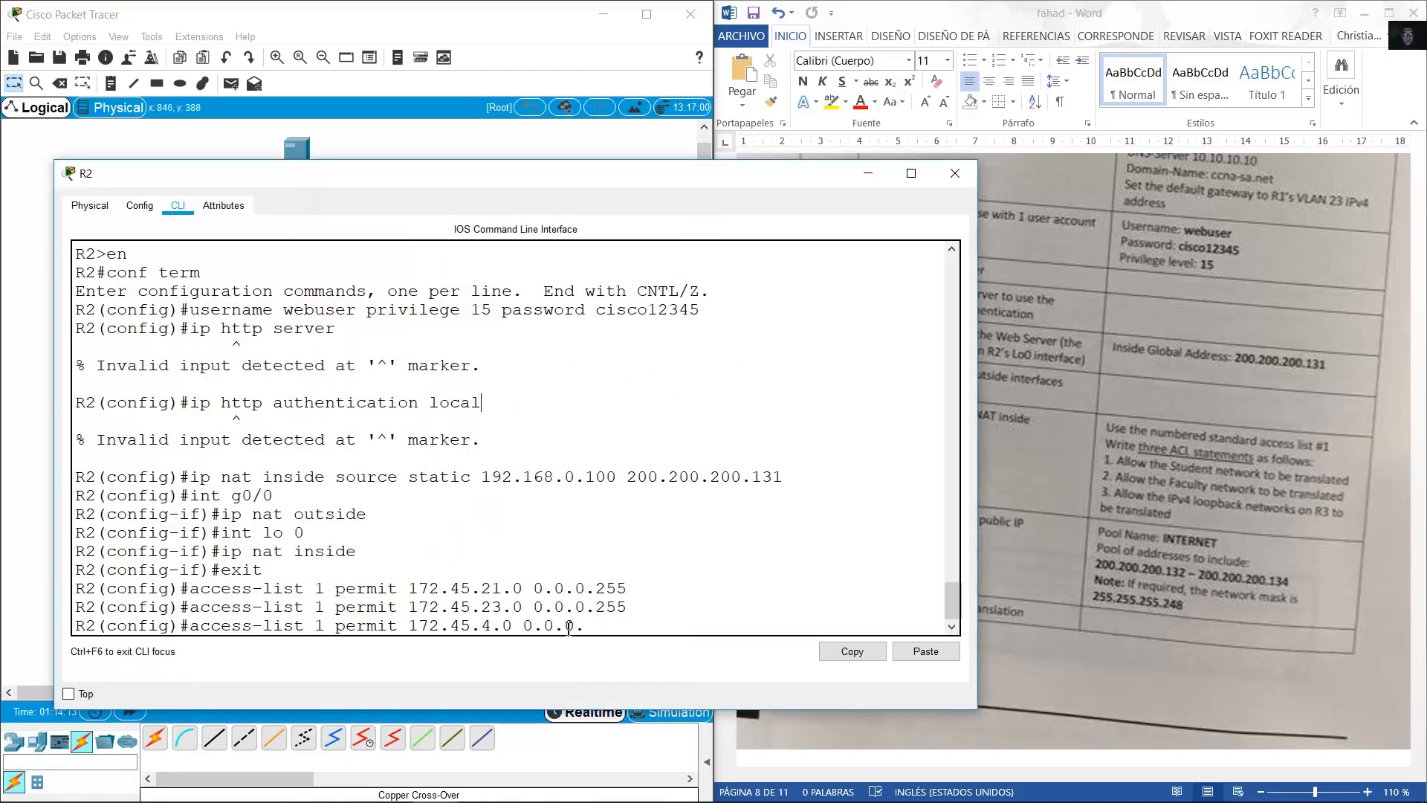
Correct the wildcard and submit 'access-list 1 permit 172.45.4.0 0.0.3.255' on R2.
left_click_drag(481, 631, 513, 629)
left_click(643, 626)
key("BackSpace")
type("3.255")
left_click_drag(621, 626, 521, 625)
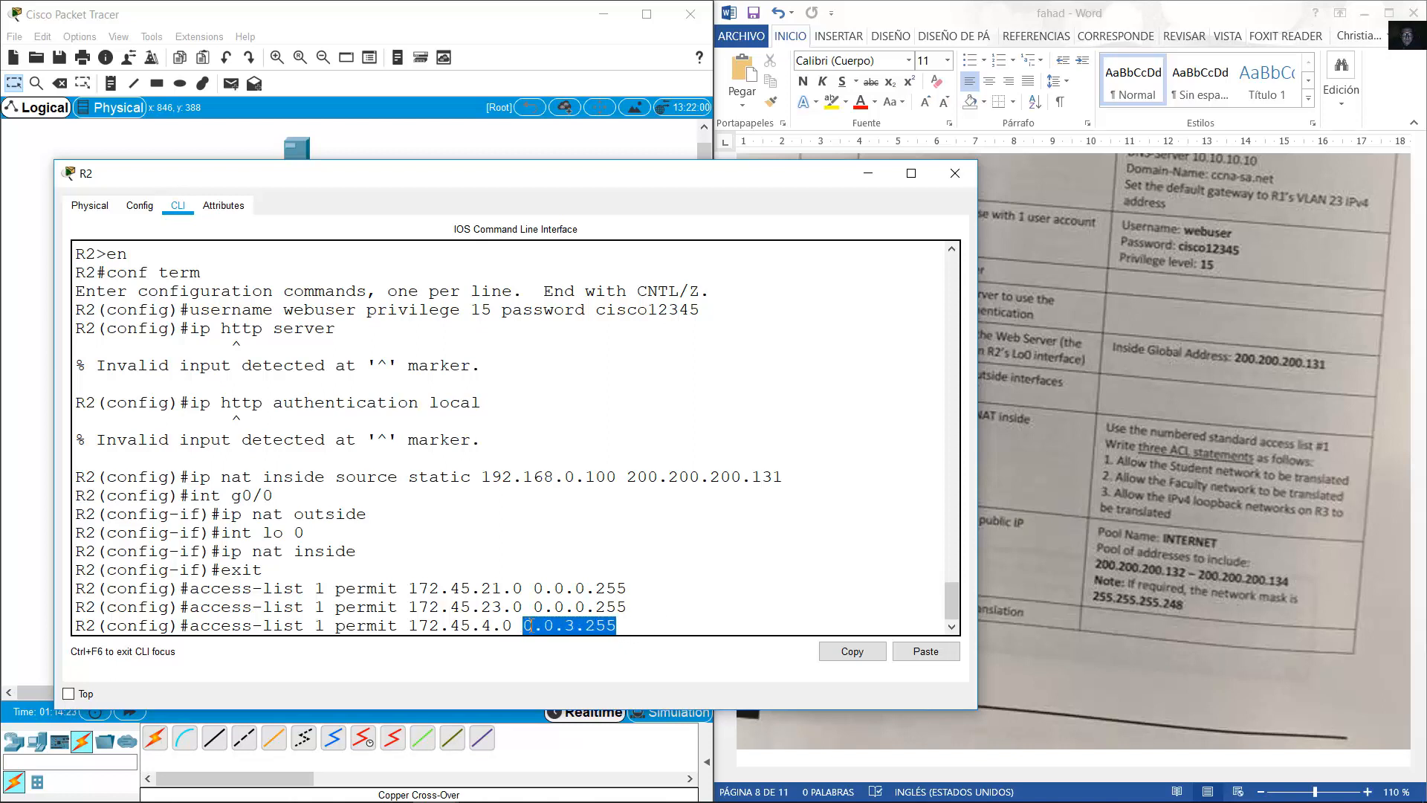
left_click(565, 628)
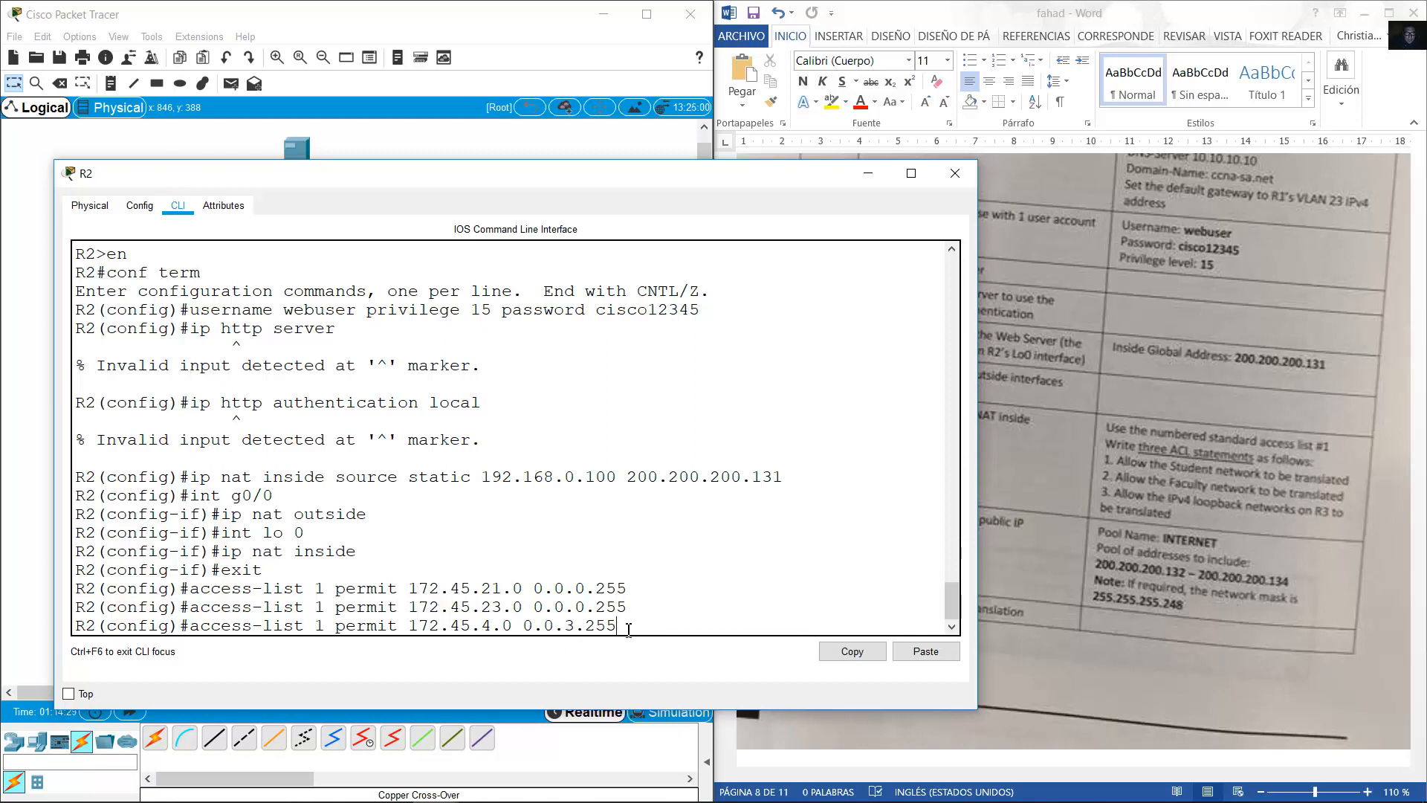
left_click_drag(624, 628, 409, 632)
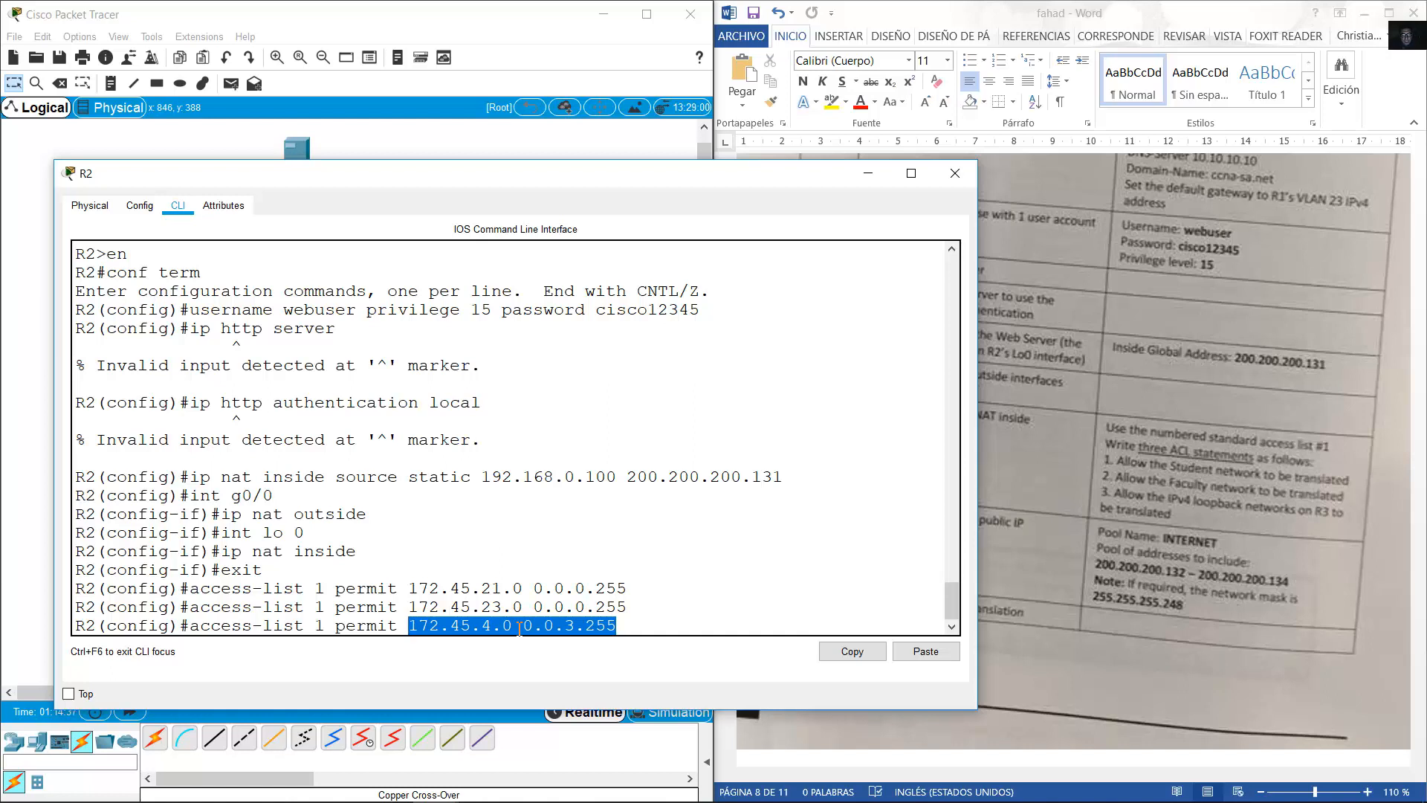
left_click(665, 628)
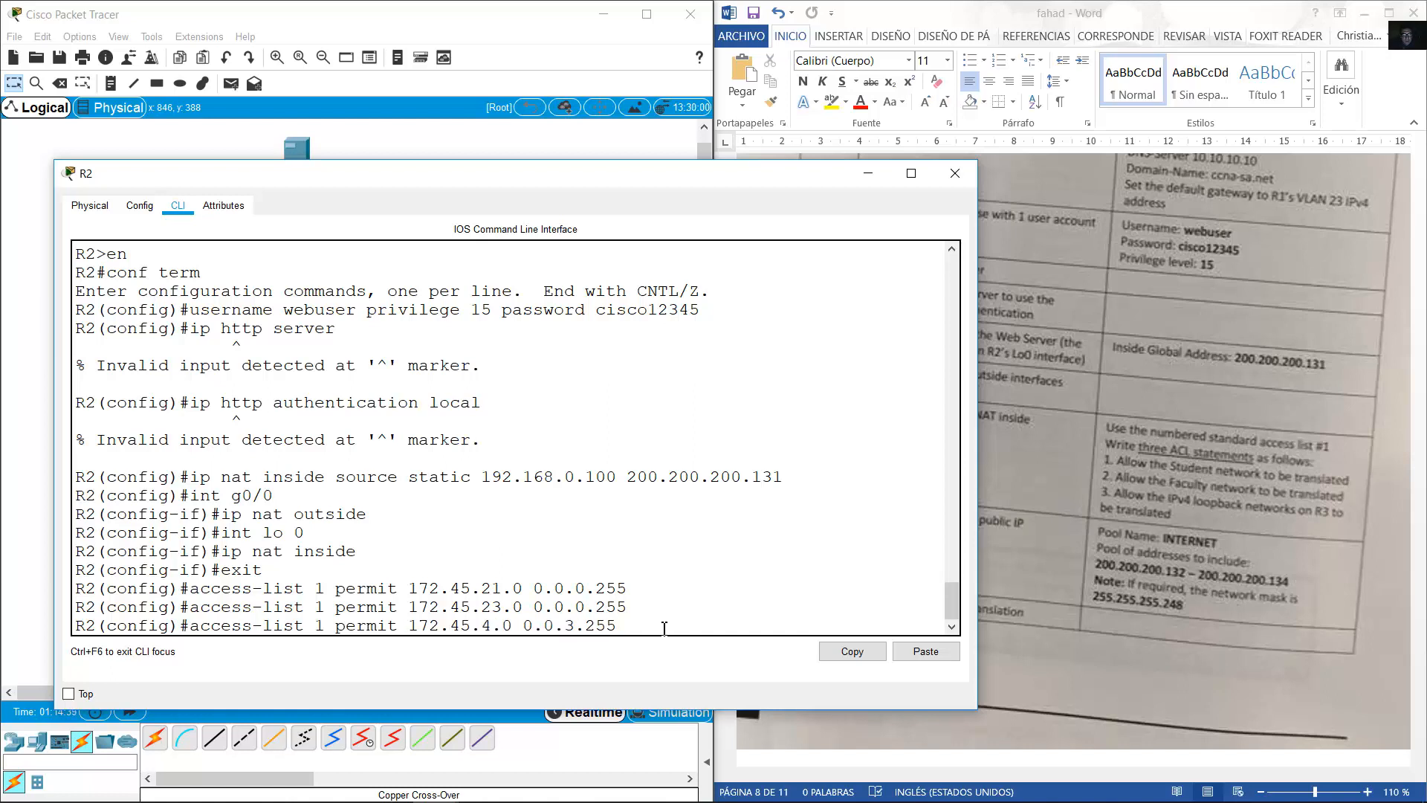
left_click_drag(621, 626, 563, 625)
left_click(640, 626)
left_click_drag(640, 626, 522, 627)
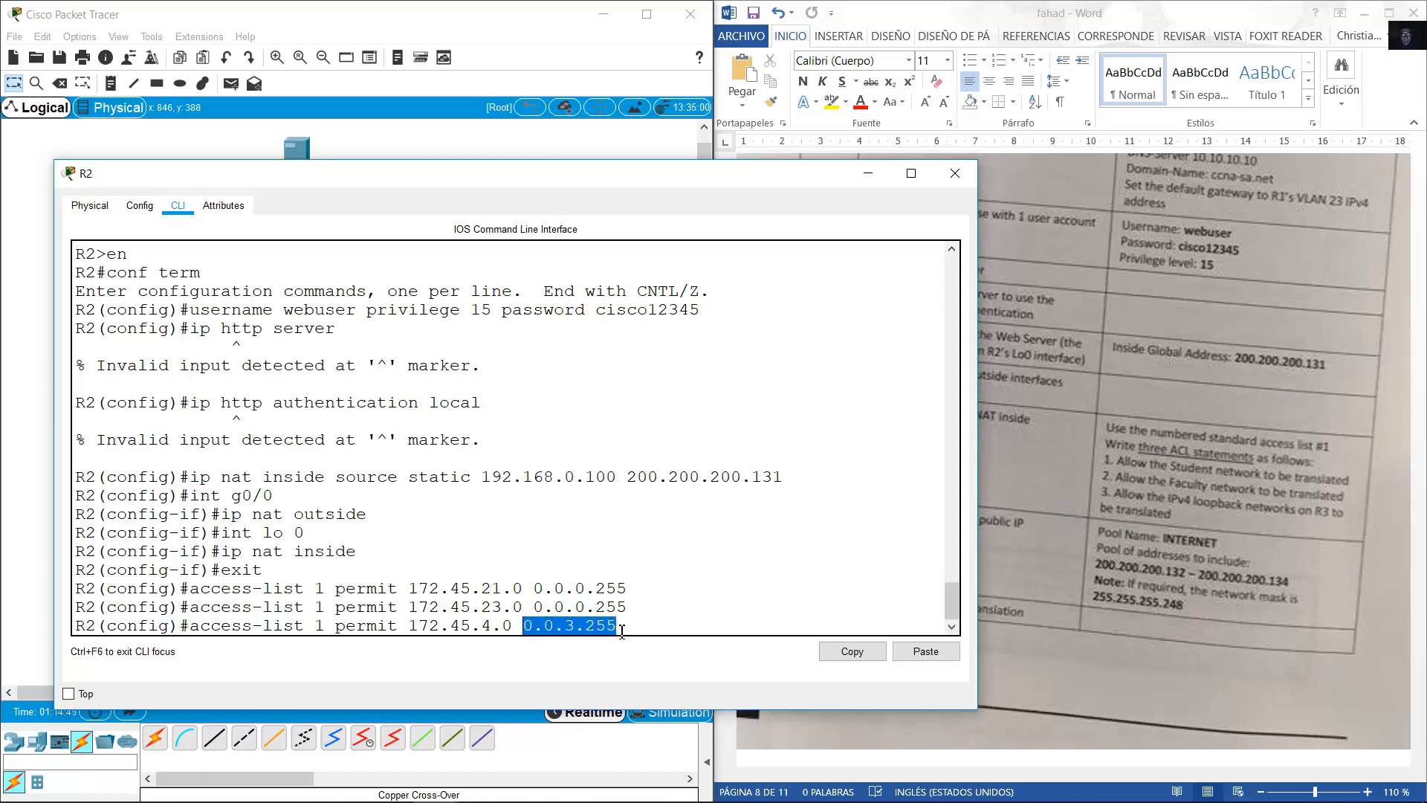
left_click(710, 626)
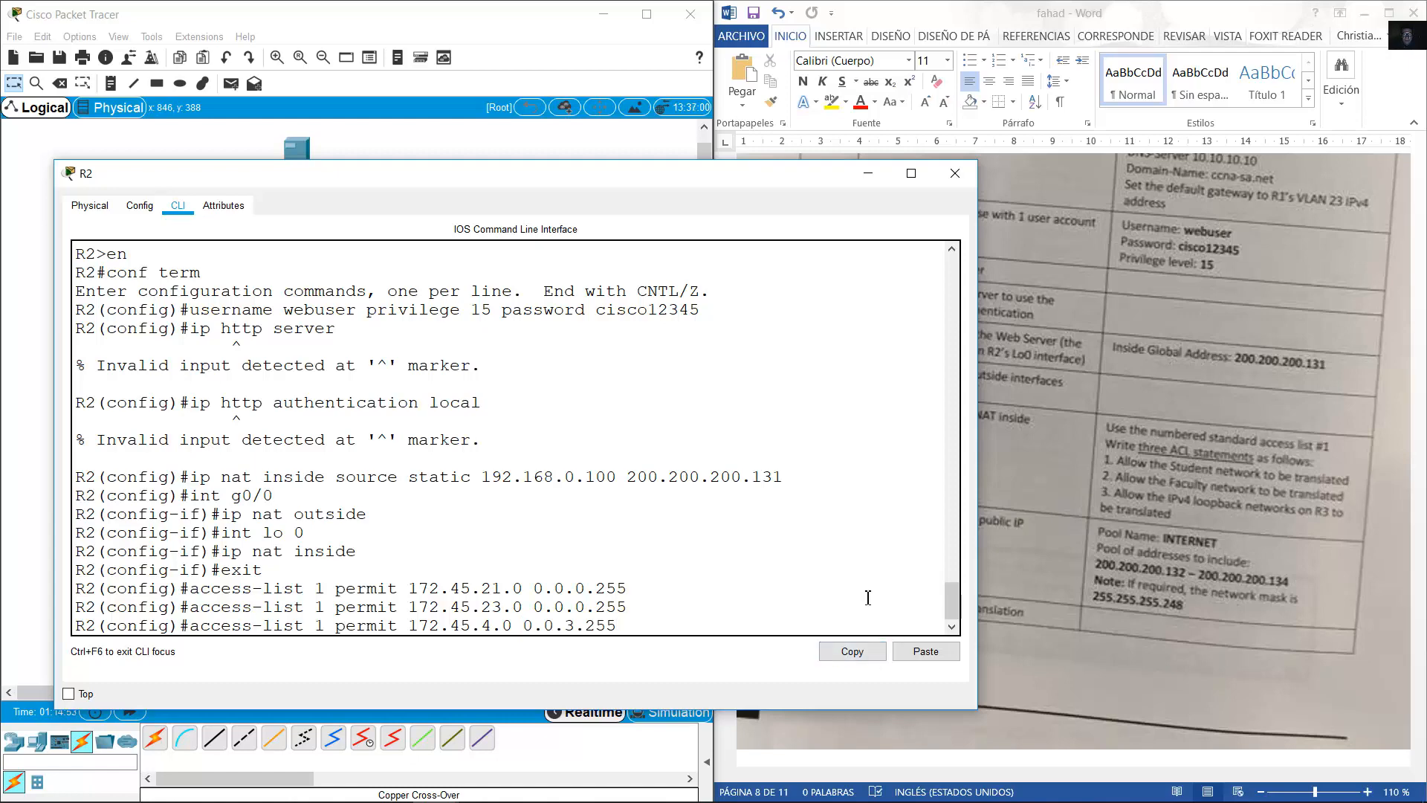
key("Return")
Review the lab worksheet in Word, then return to R2's command line.
scroll(866, 592, "up", 1)
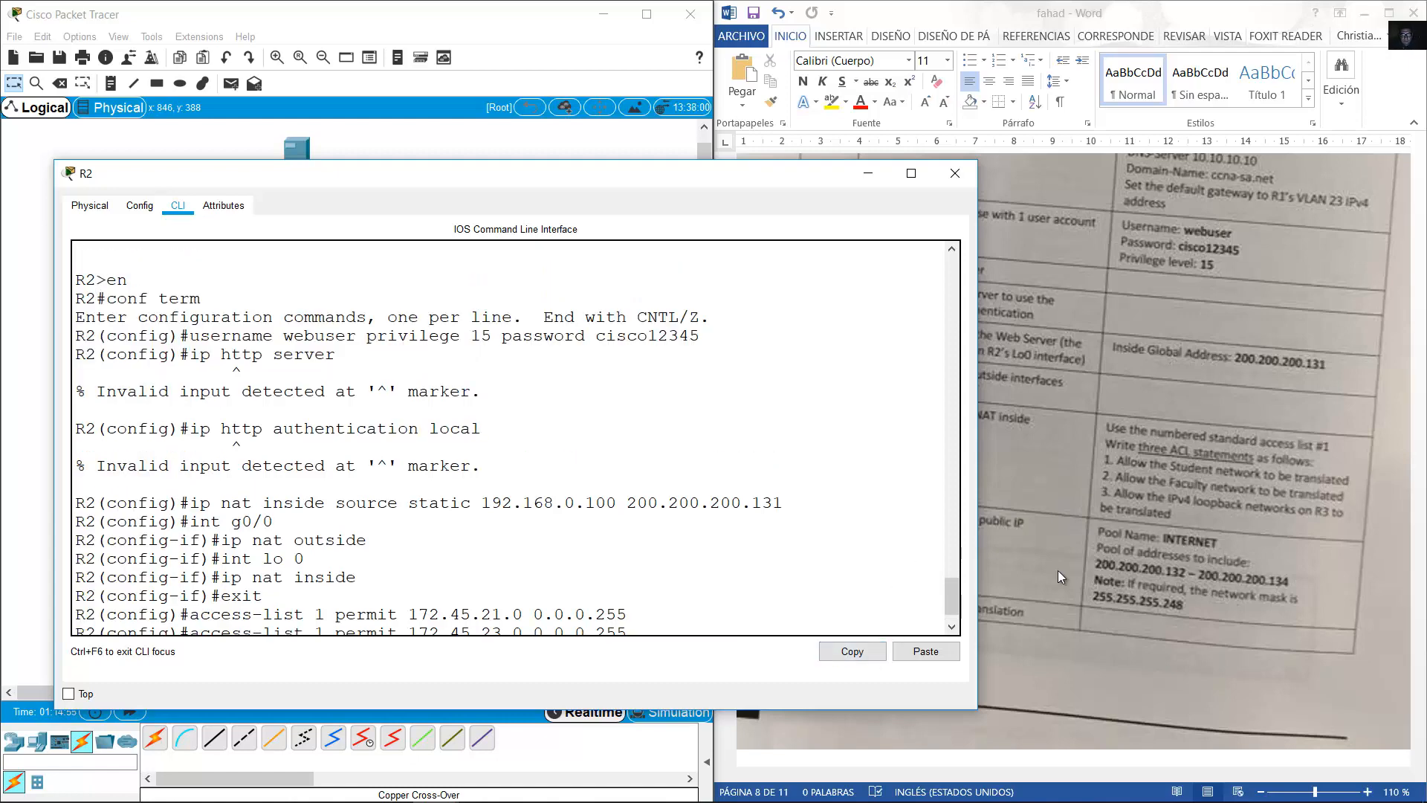
scroll(732, 534, "down", 1)
left_click(1219, 502)
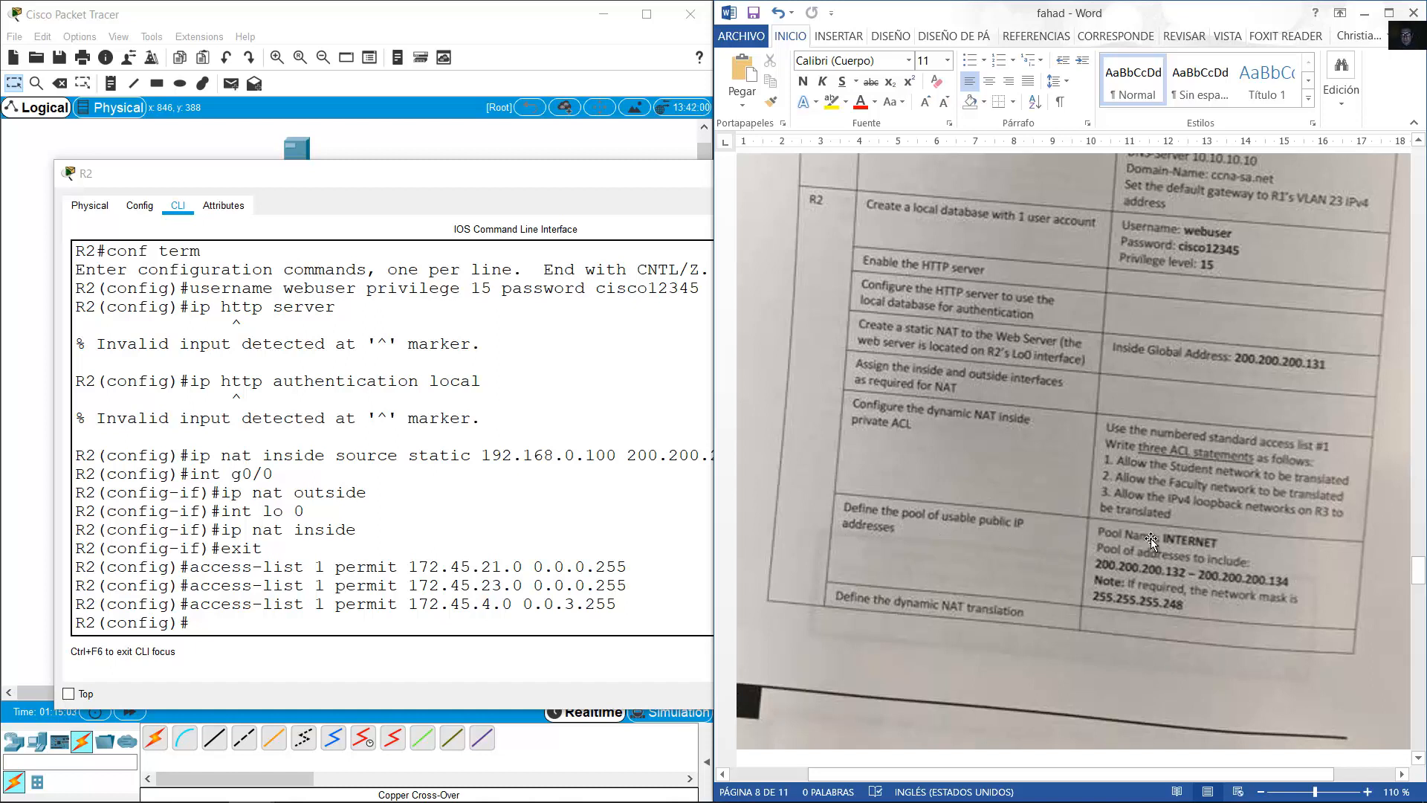
left_click(541, 553)
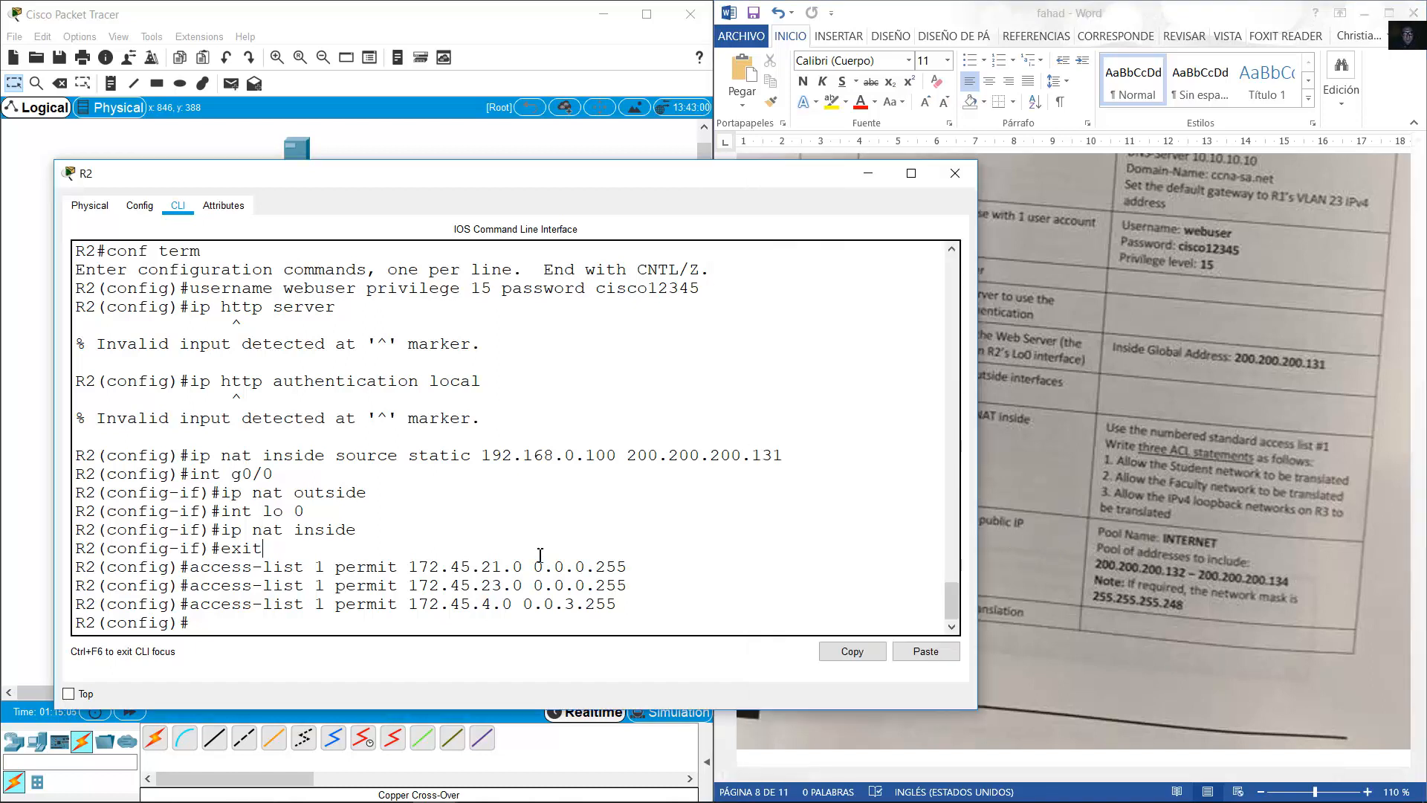
Enter 'ip nat pool INTERNET 200.200.200.132 200.200.200.134 netmask 255.255.255.248' on R2.
type("ip nat pool INTERNET")
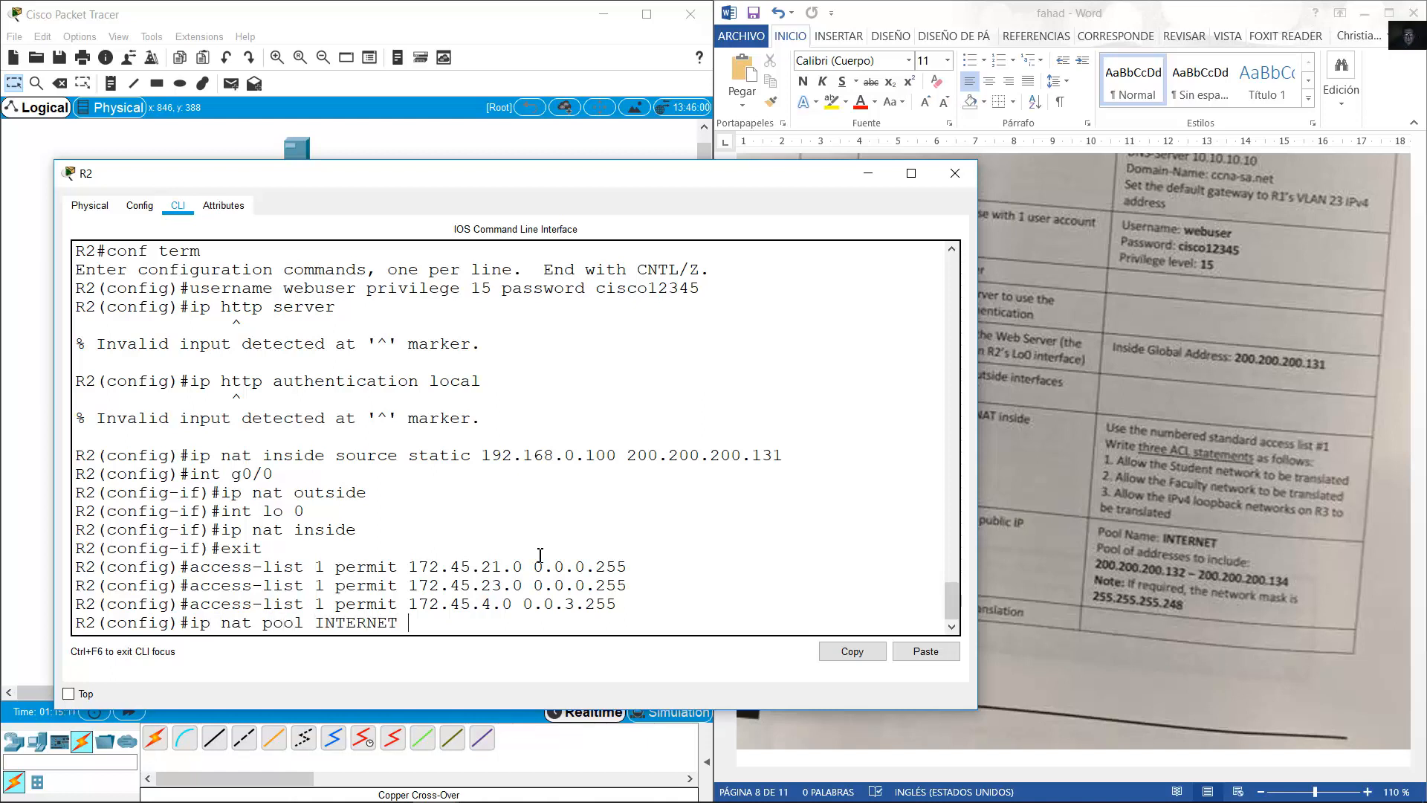
left_click(1153, 555)
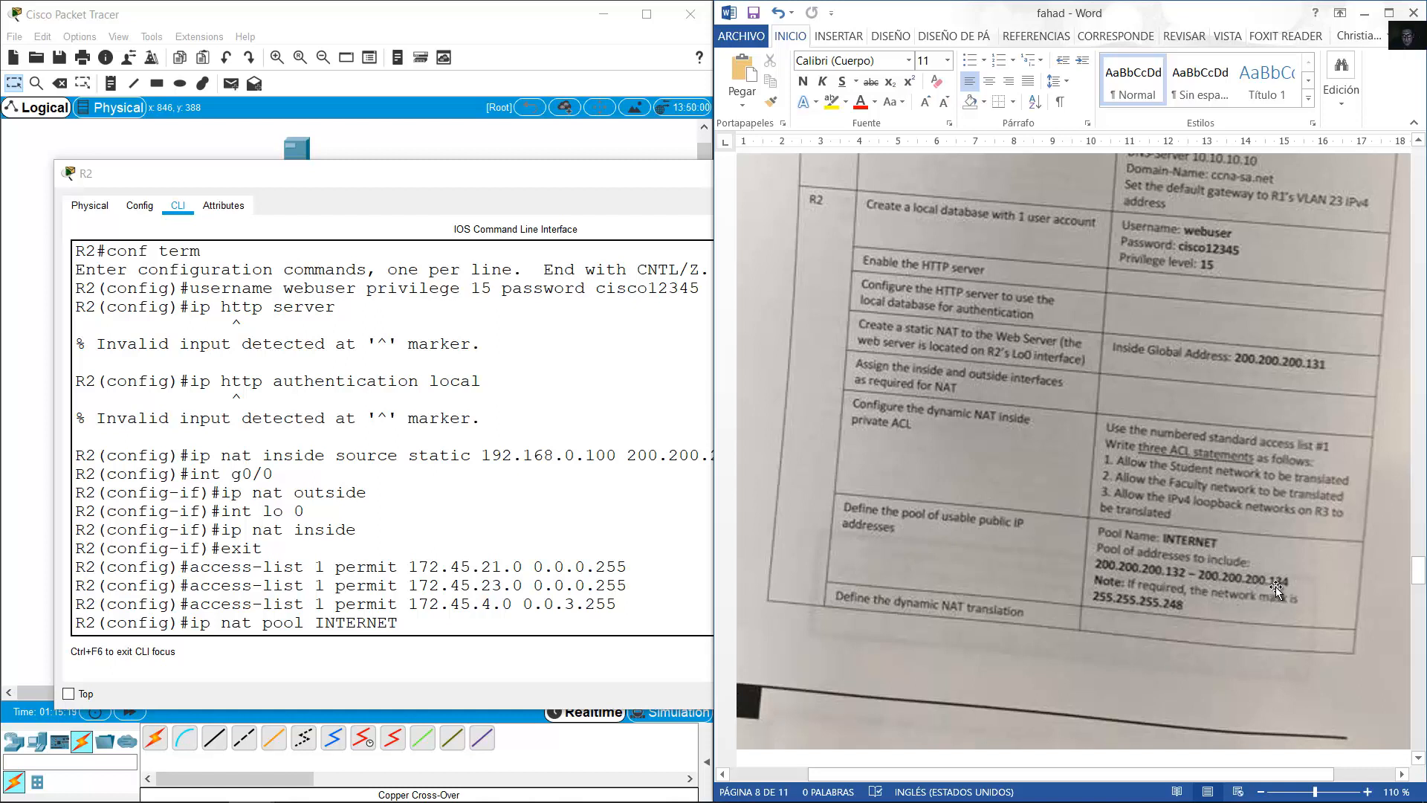
left_click(543, 628)
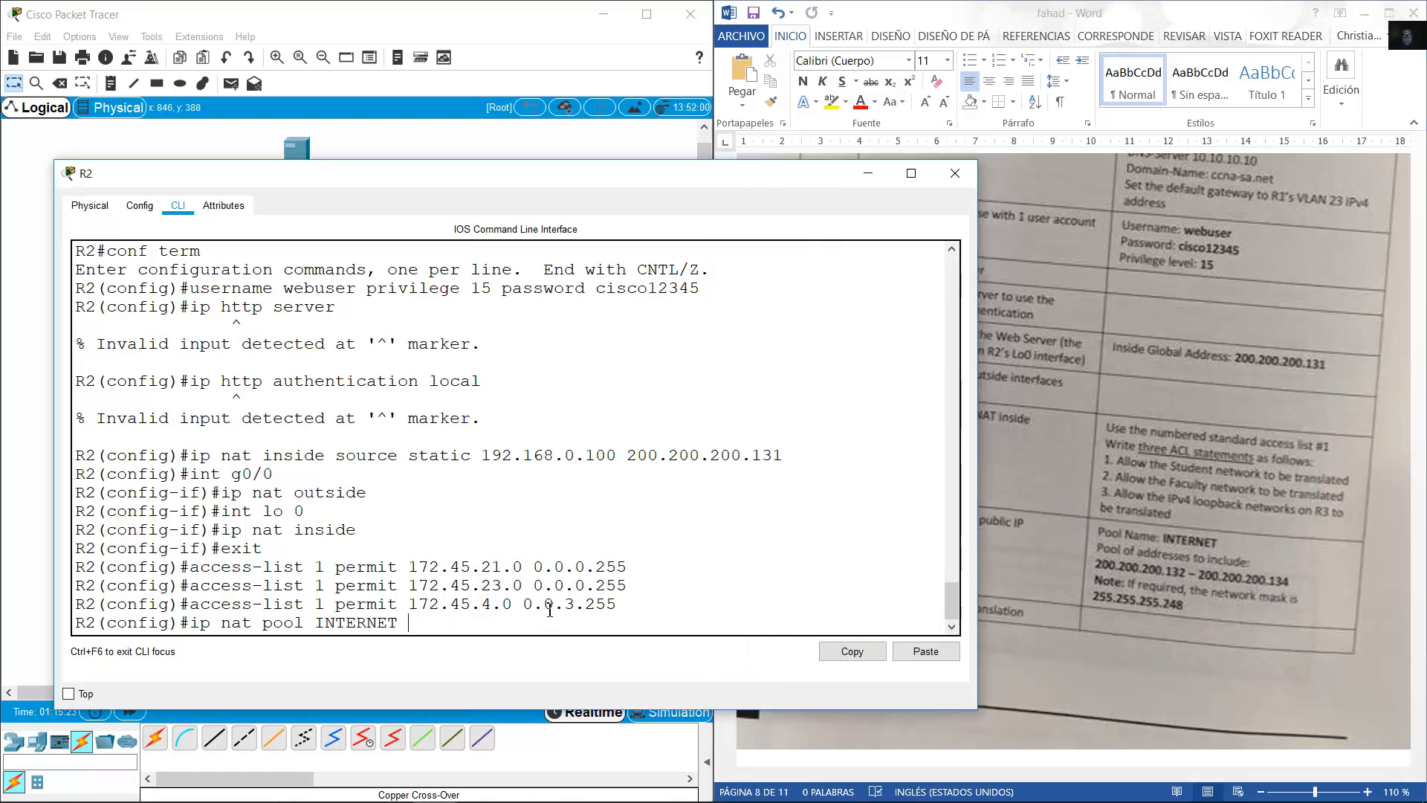
type("200.200.200.132 ")
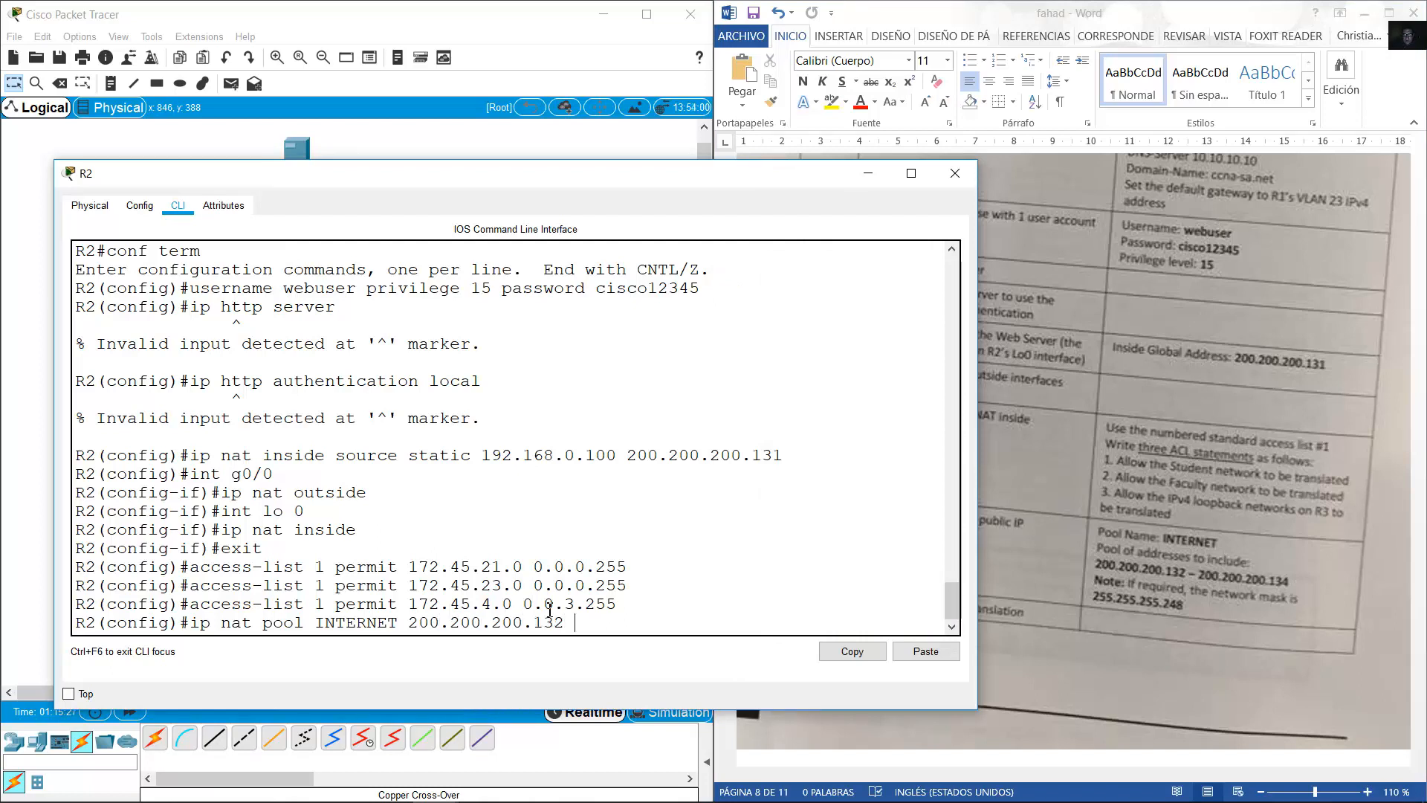
type("200.200.200.")
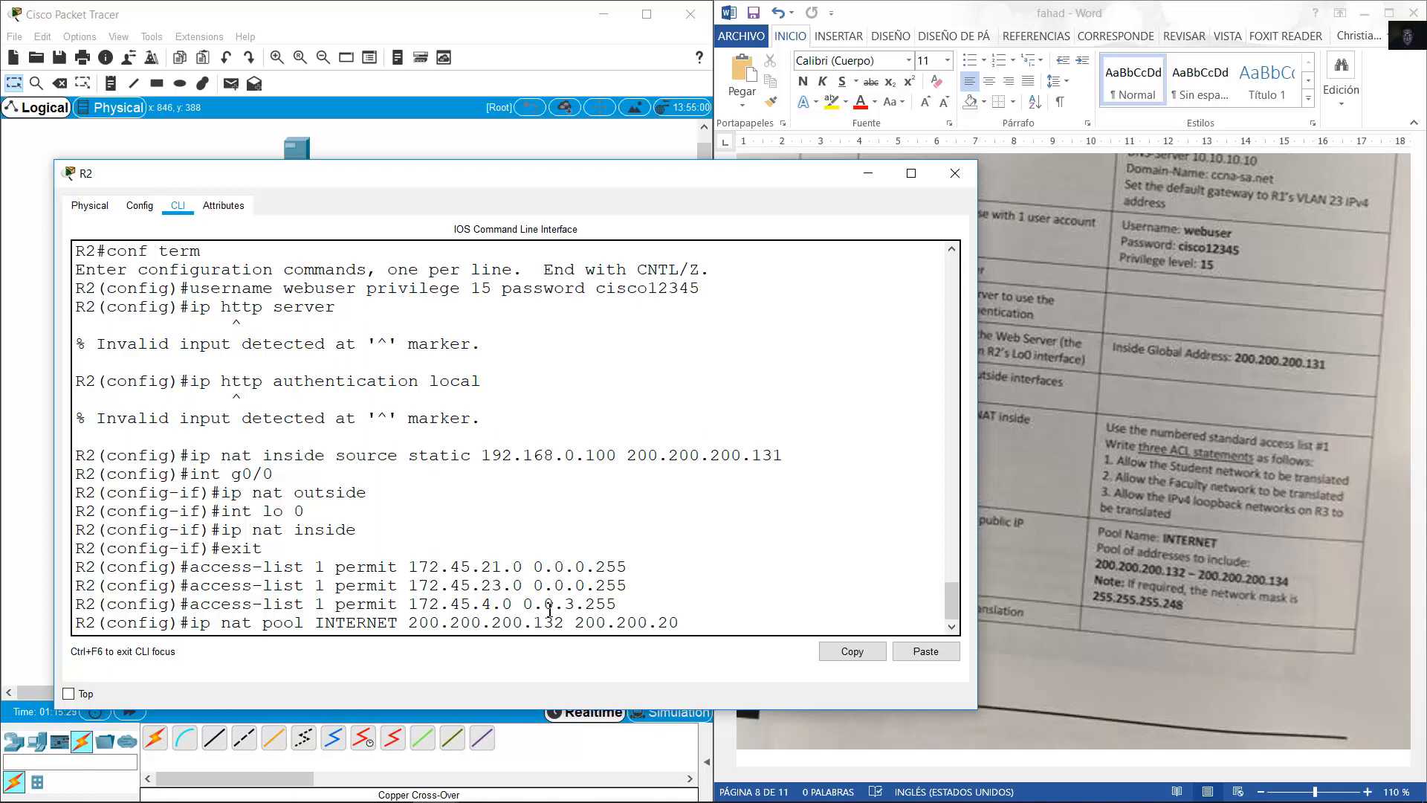
type("134")
type("nema")
key("BackSpace")
key("BackSpace")
type("tmask")
left_click_drag(975, 502, 1096, 517)
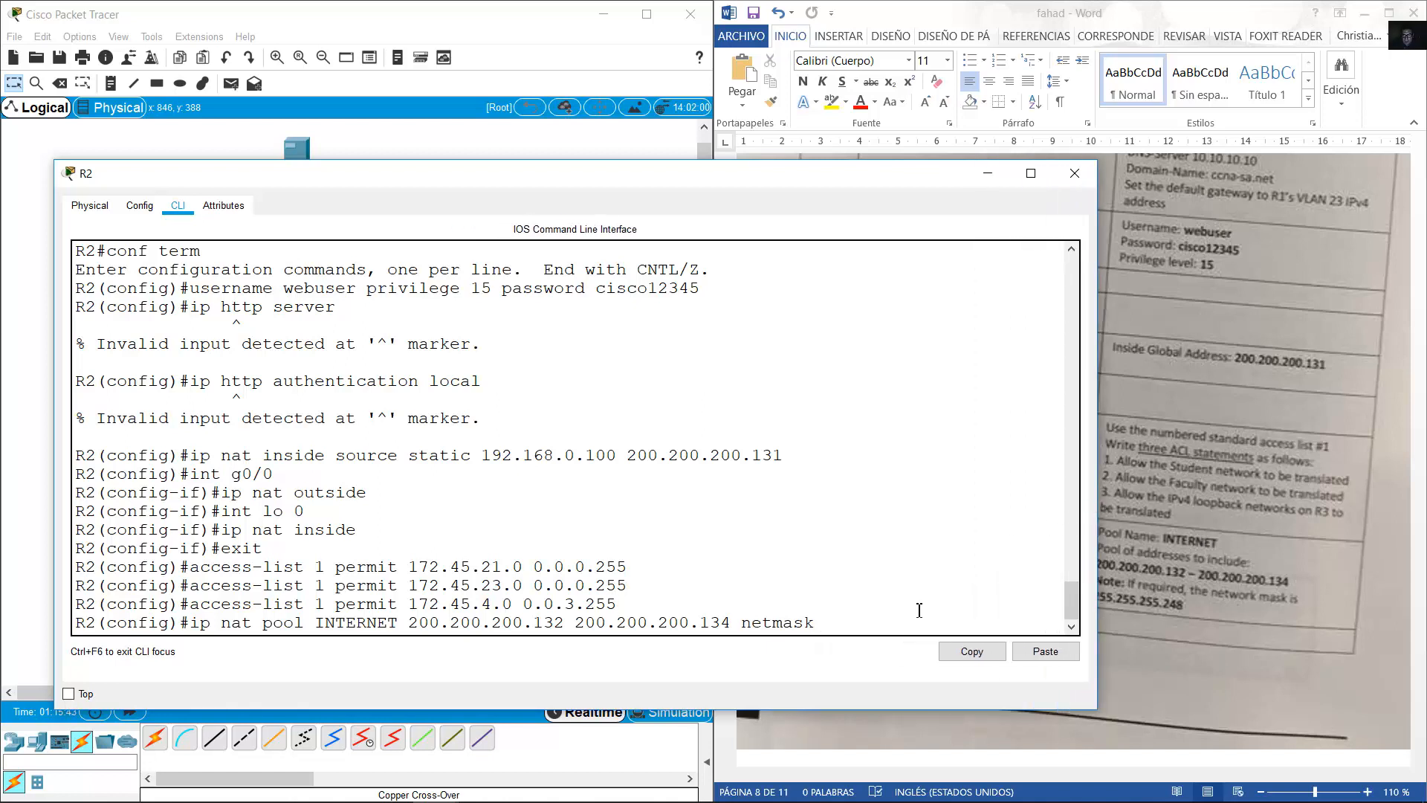
type("255.255.255.248")
key("Return")
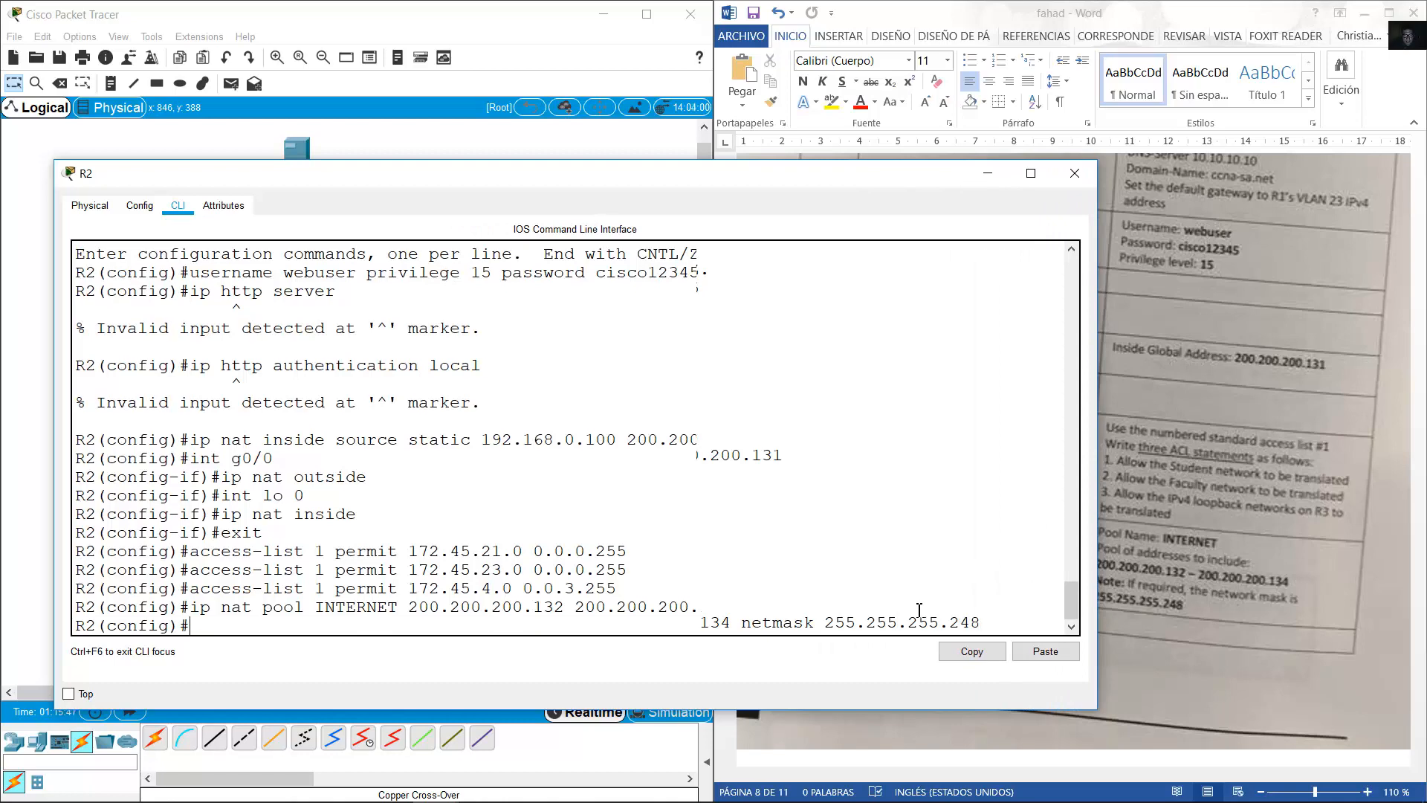
left_click(1178, 577)
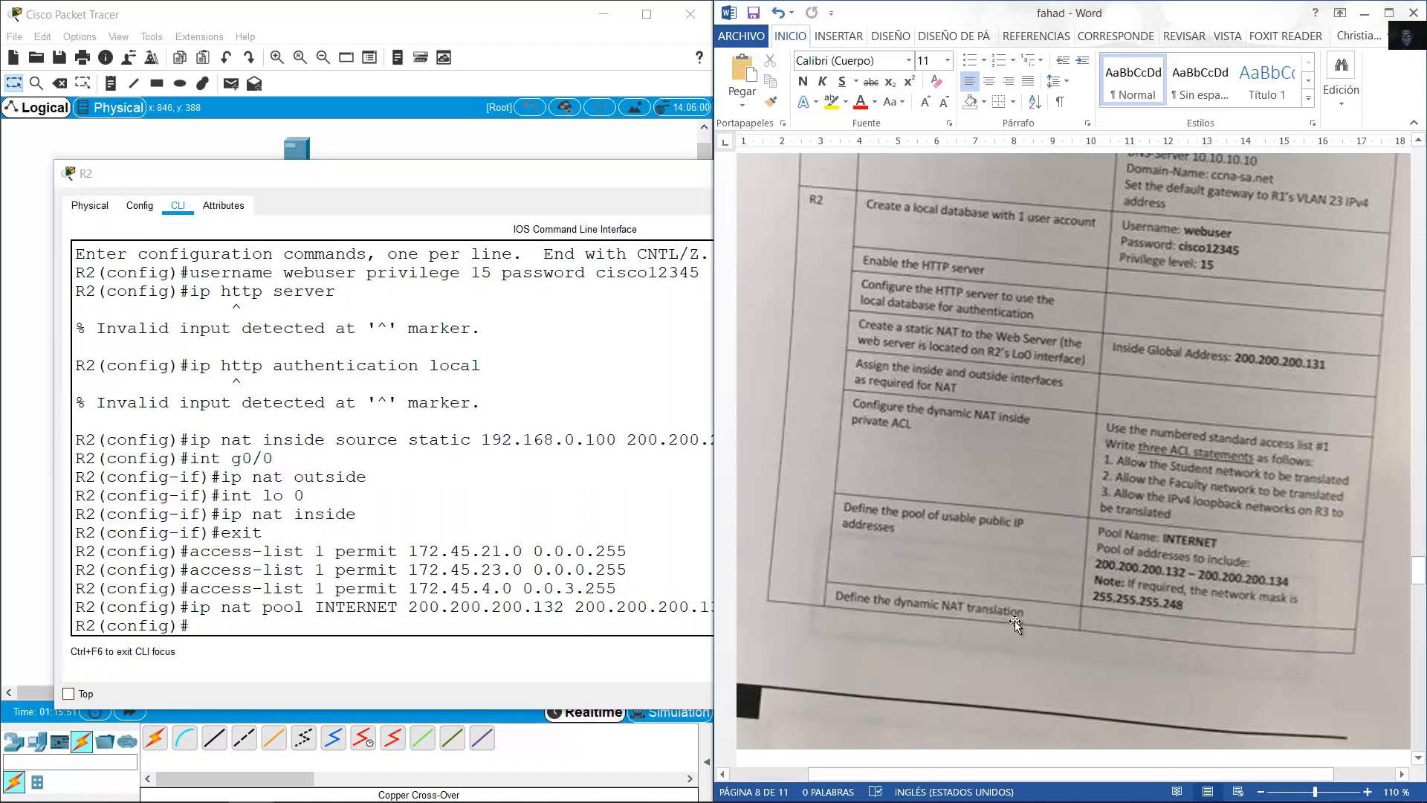
Enter 'ip nat inside source list 1 pool INTERNET' on R2.
left_click(479, 510)
type("ip nat inside soir")
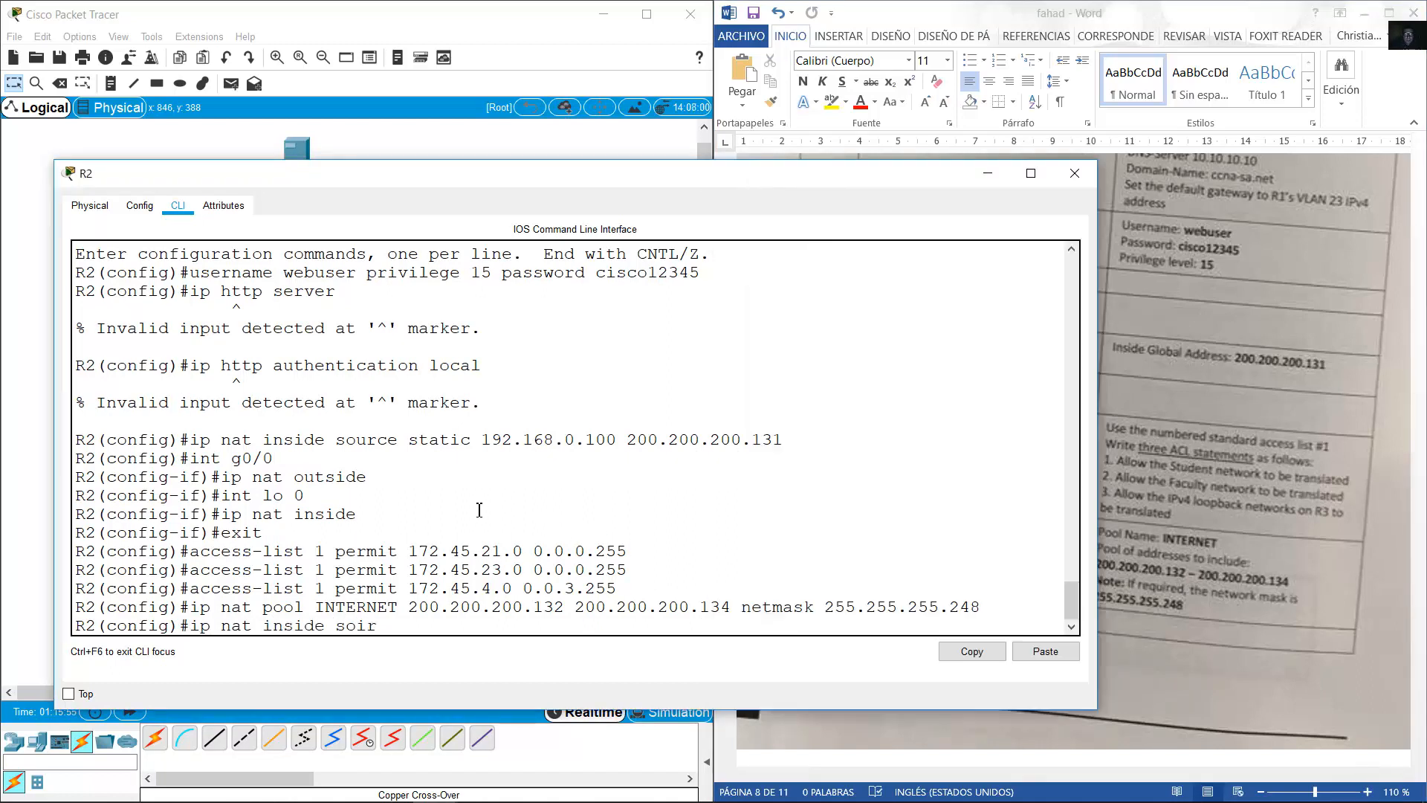
type("c")
key("BackSpace")
key("BackSpace")
type("urce")
type("lis")
left_click_drag(315, 550, 333, 588)
type("t 1 pool INTERNET")
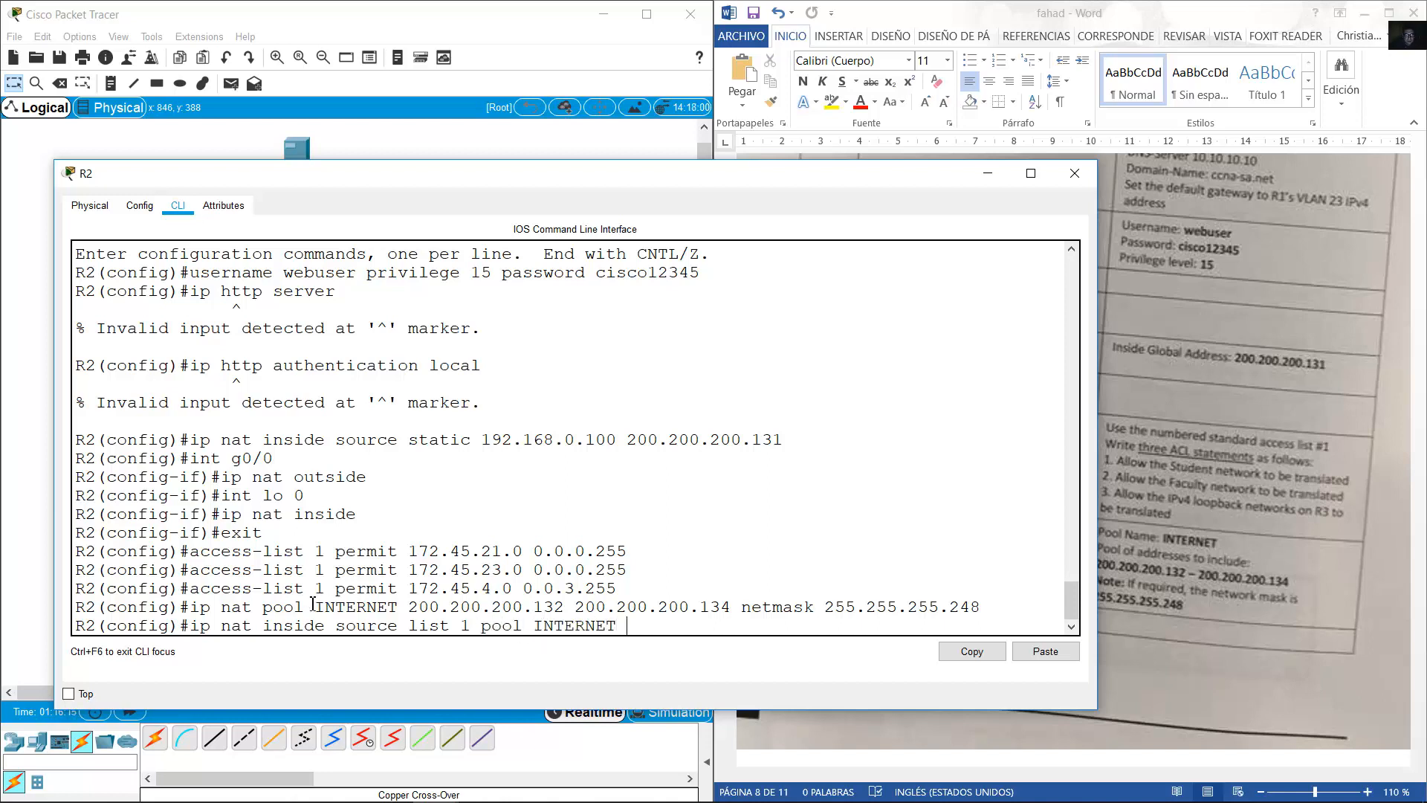
left_click_drag(313, 605, 410, 607)
left_click(654, 630)
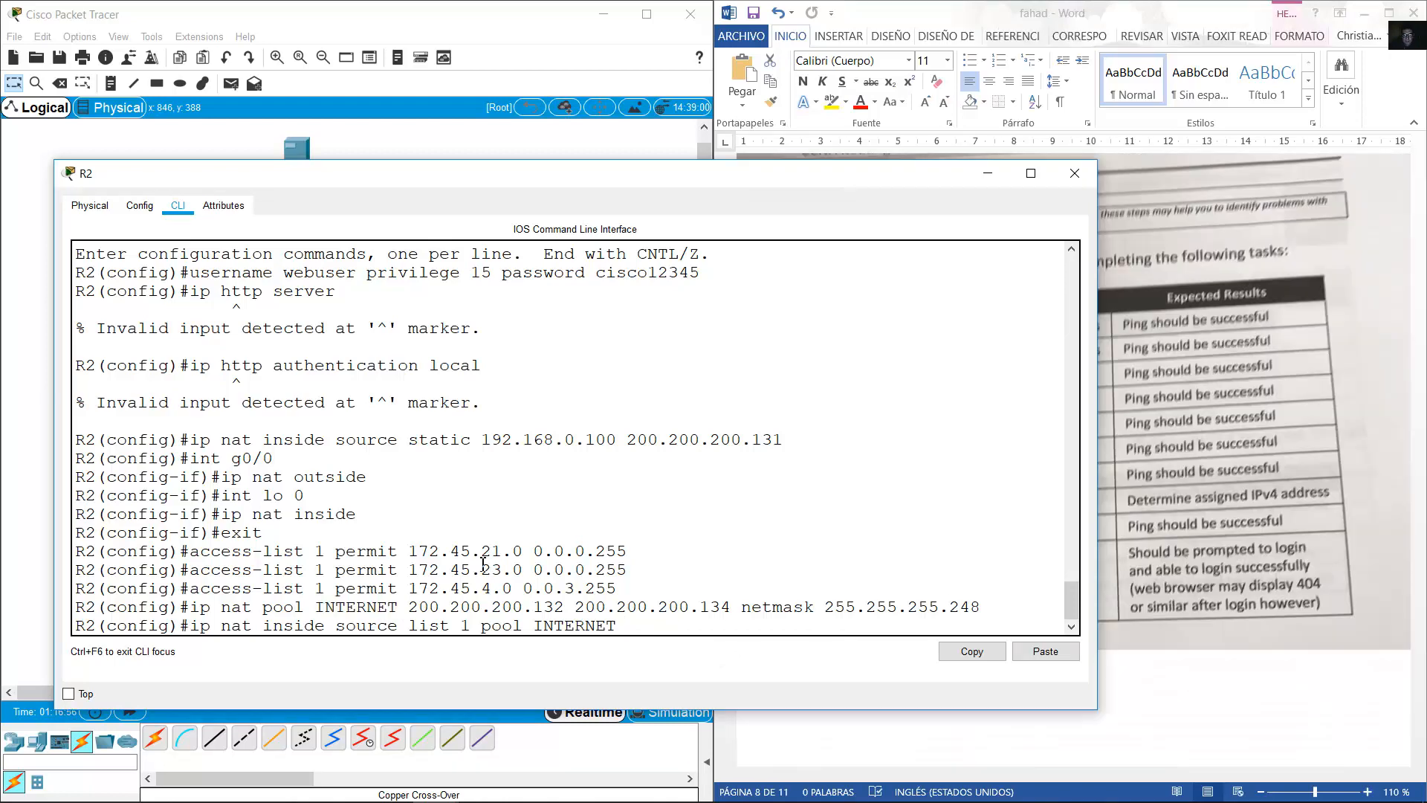
key("Return")
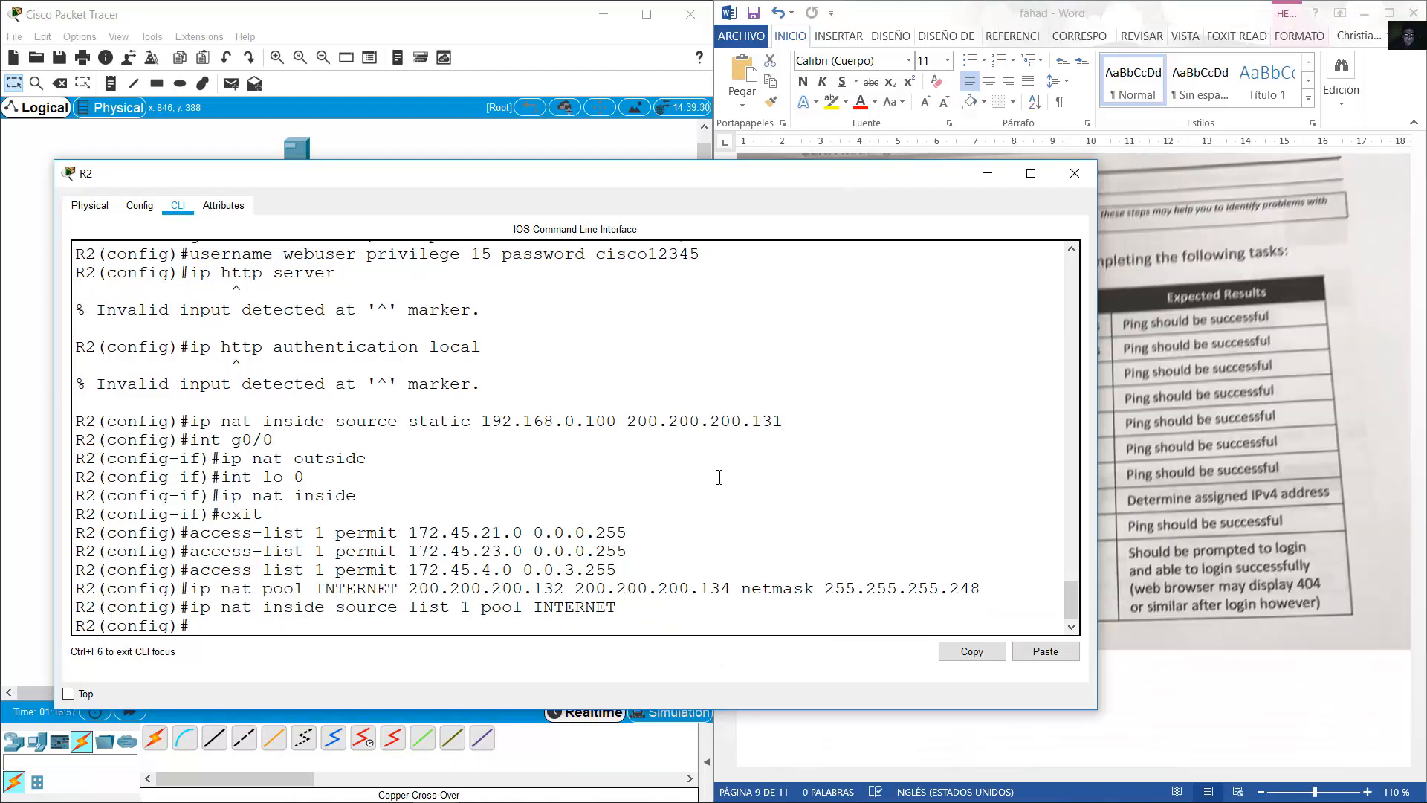
Reopen R2's CLI and mark interface s0/0/0 as NAT inside.
left_click(416, 24)
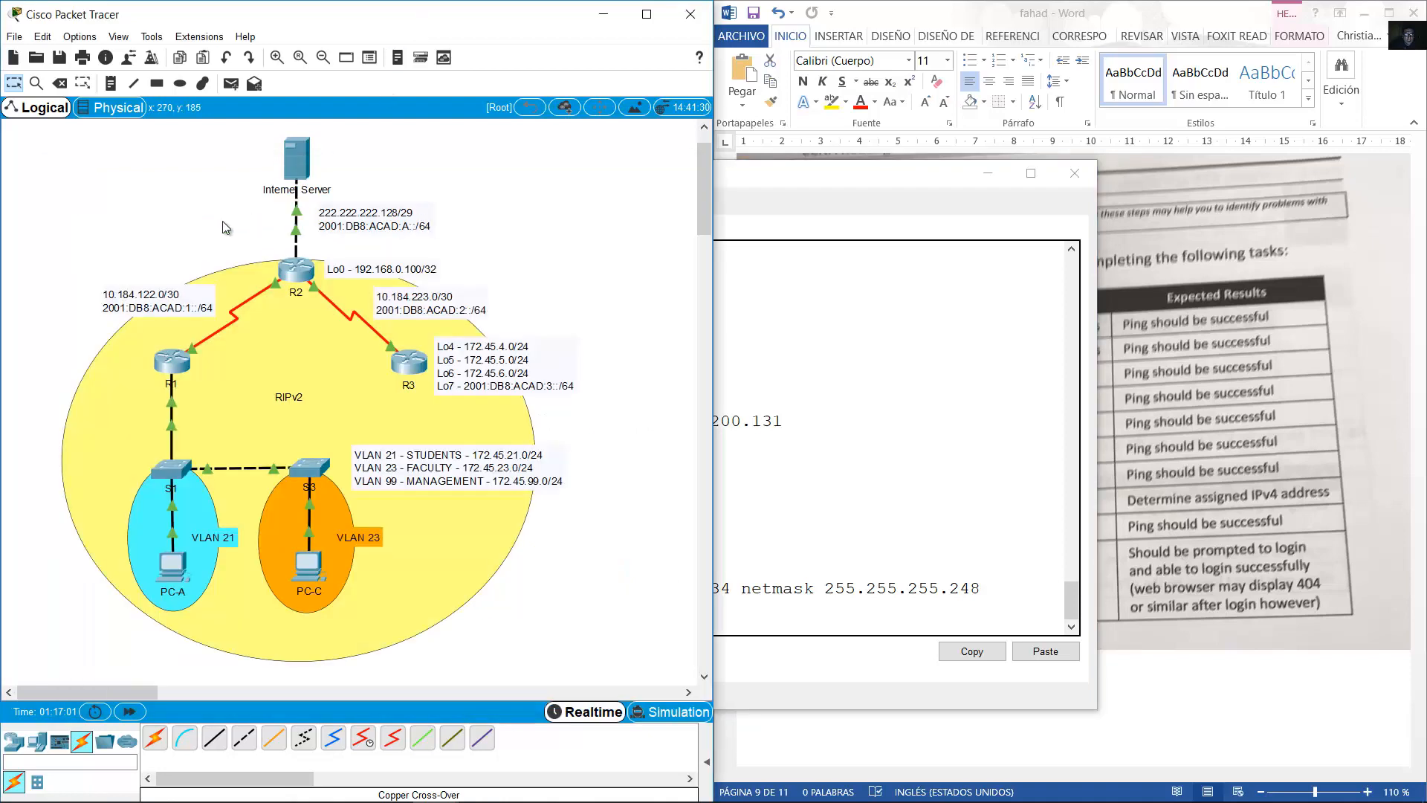
mouse_move(275, 287)
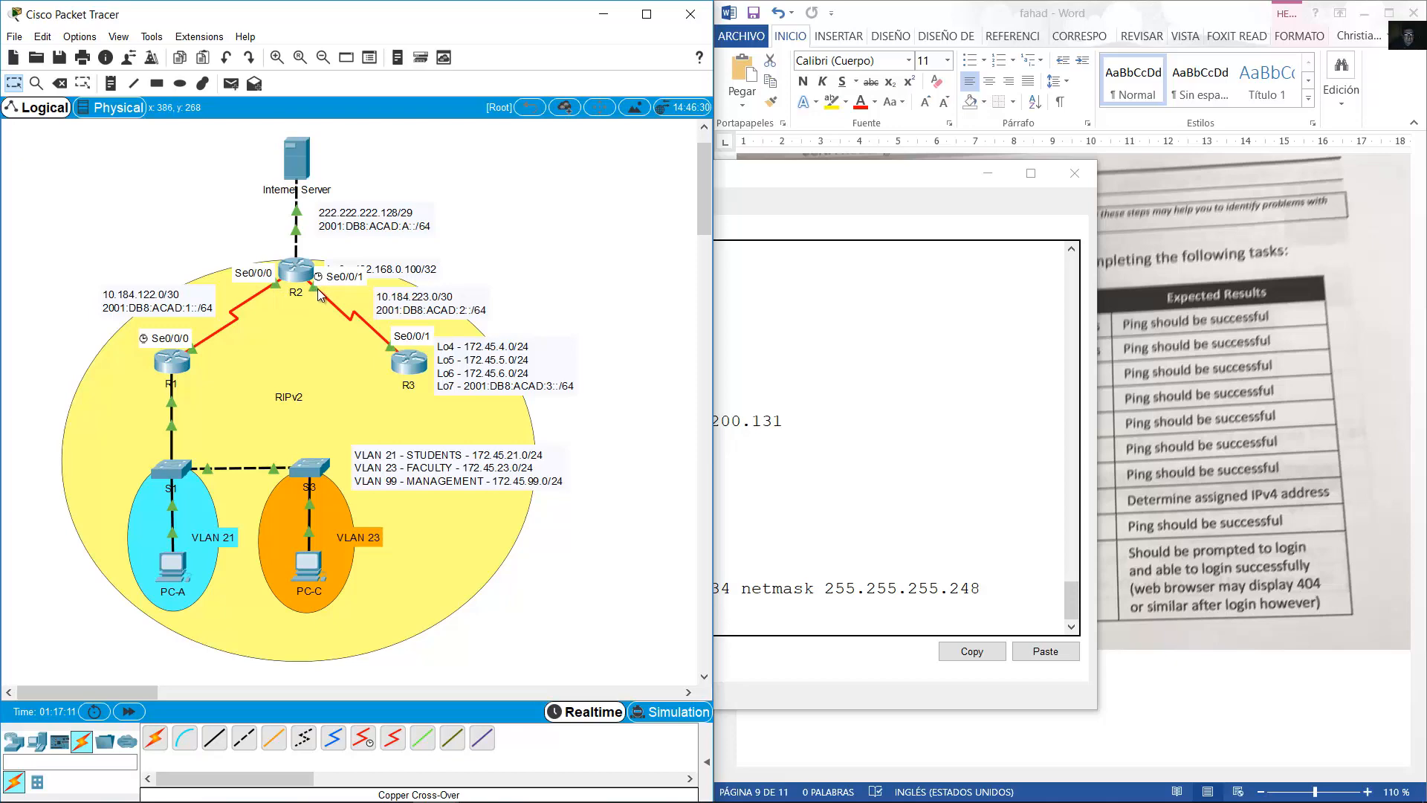
left_click(288, 273)
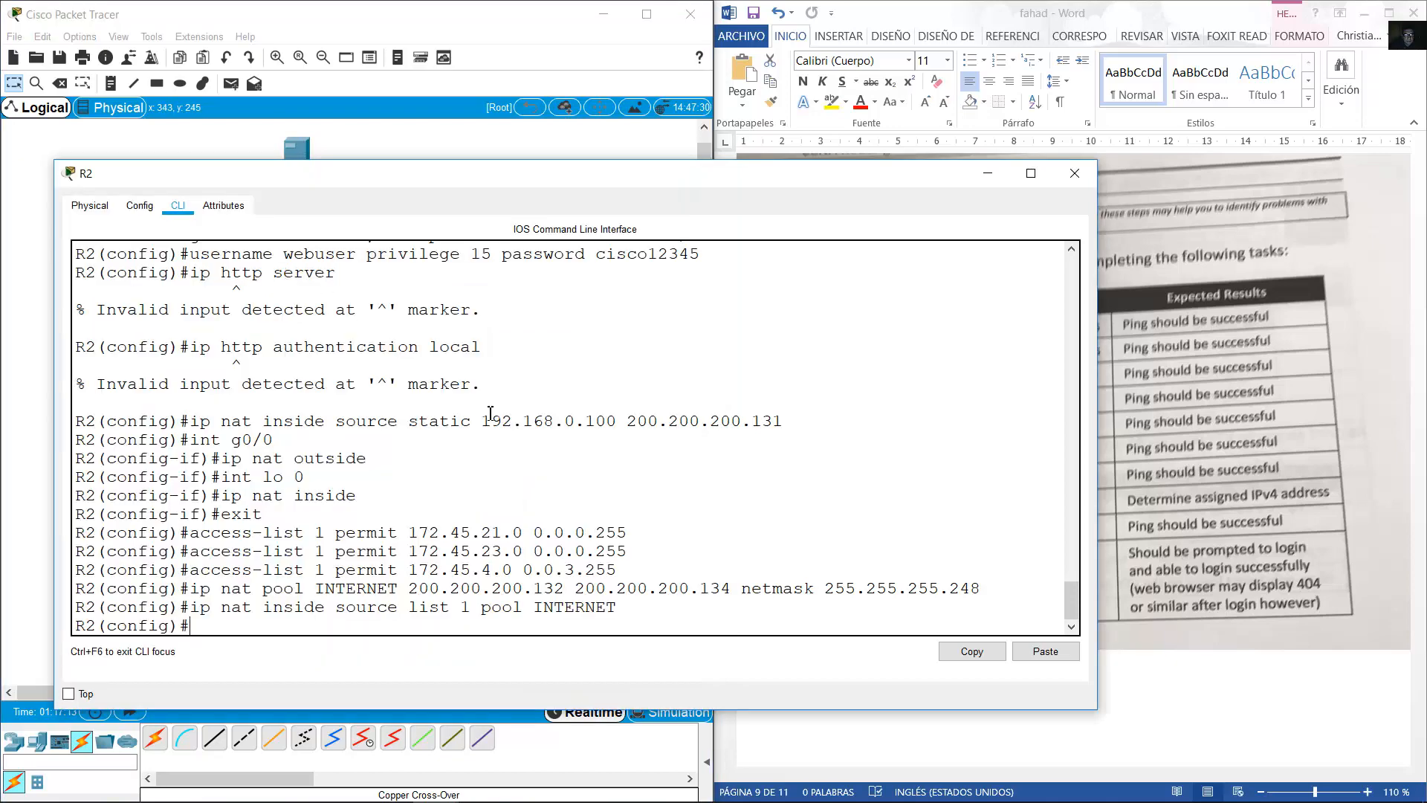
type("int s0/0/0")
key("Return")
type("ip nat inside")
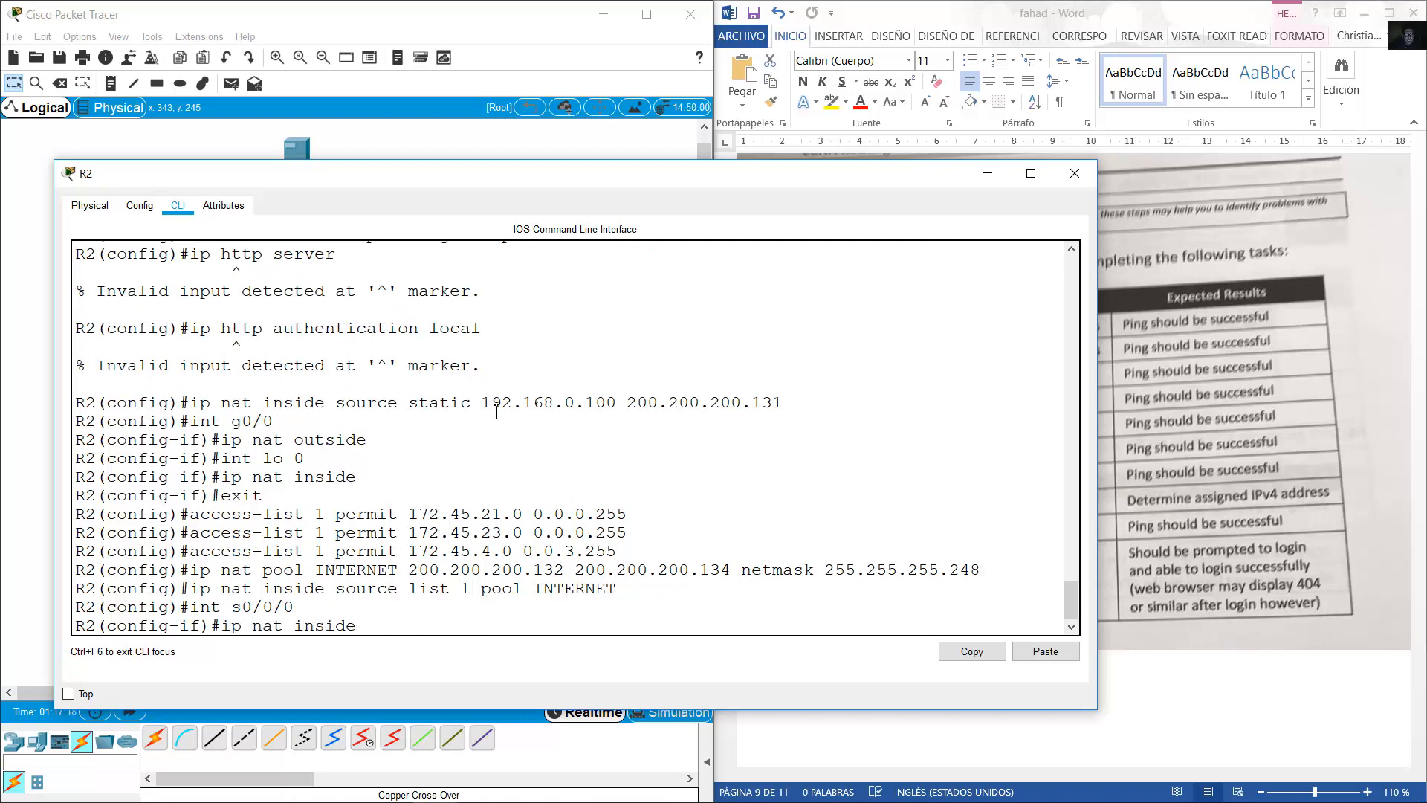
key("Return")
Mark interface s0/0/1 as NAT inside too, then minimize R2's console.
key("Up")
key("Up")
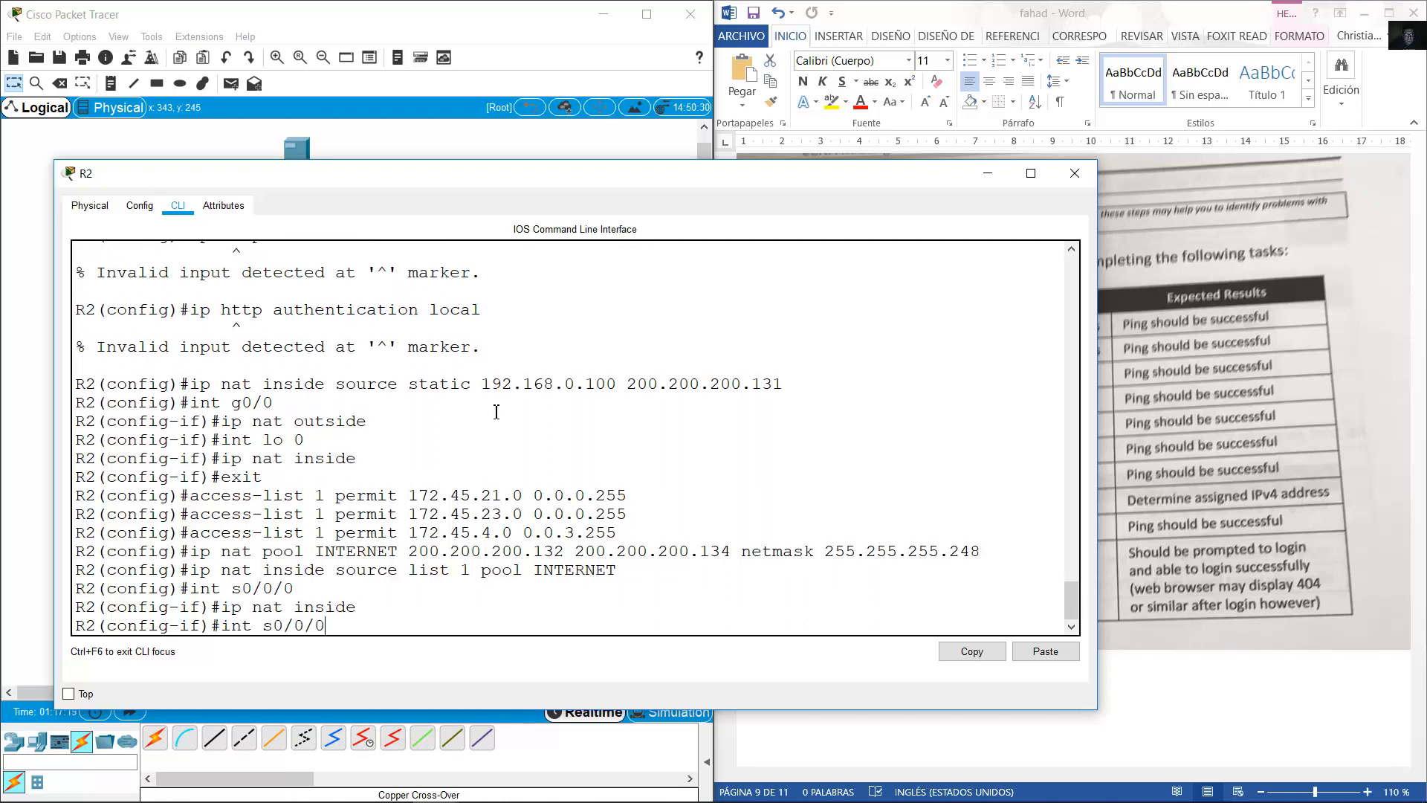
key("BackSpace")
type("1")
key("Return")
key("Up")
key("Up")
key("Return")
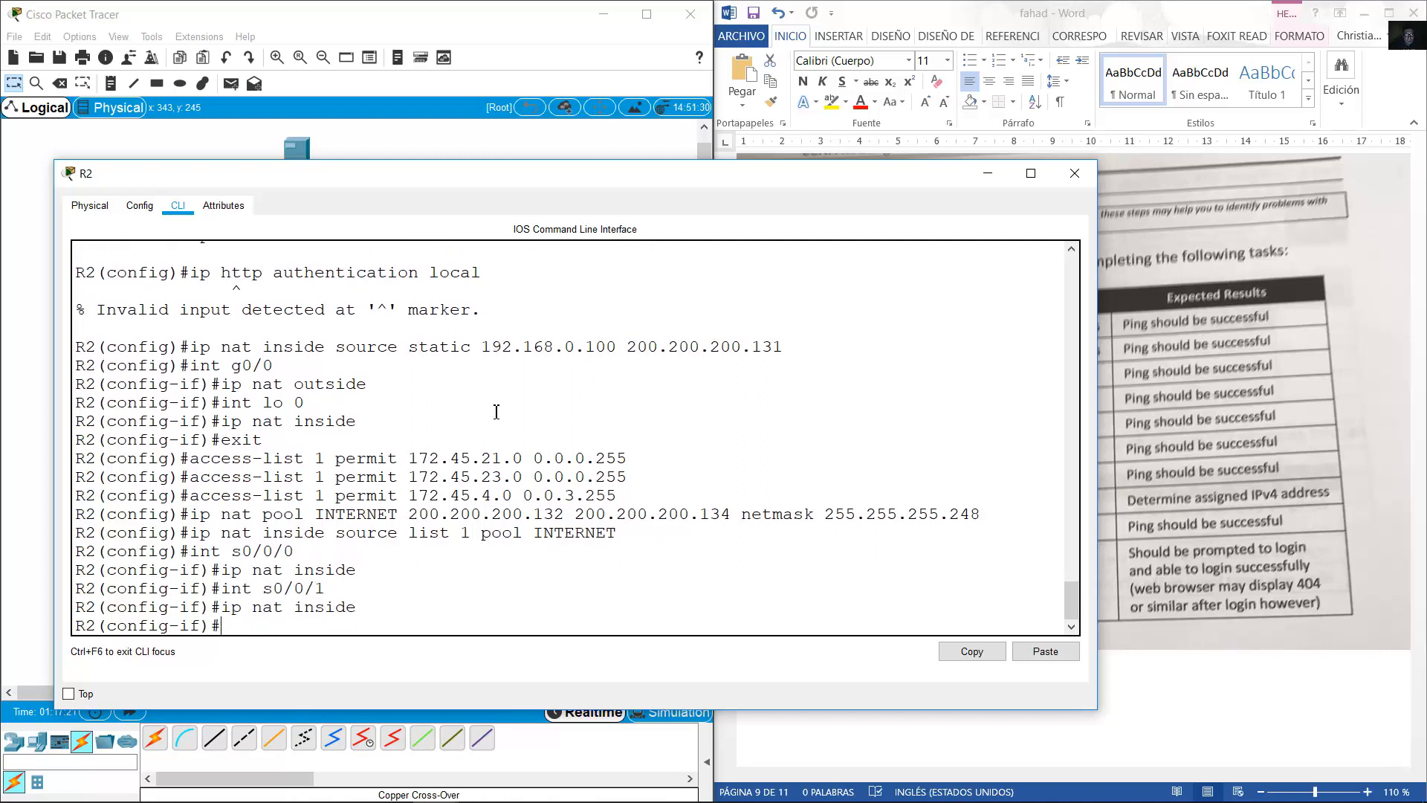
left_click(979, 169)
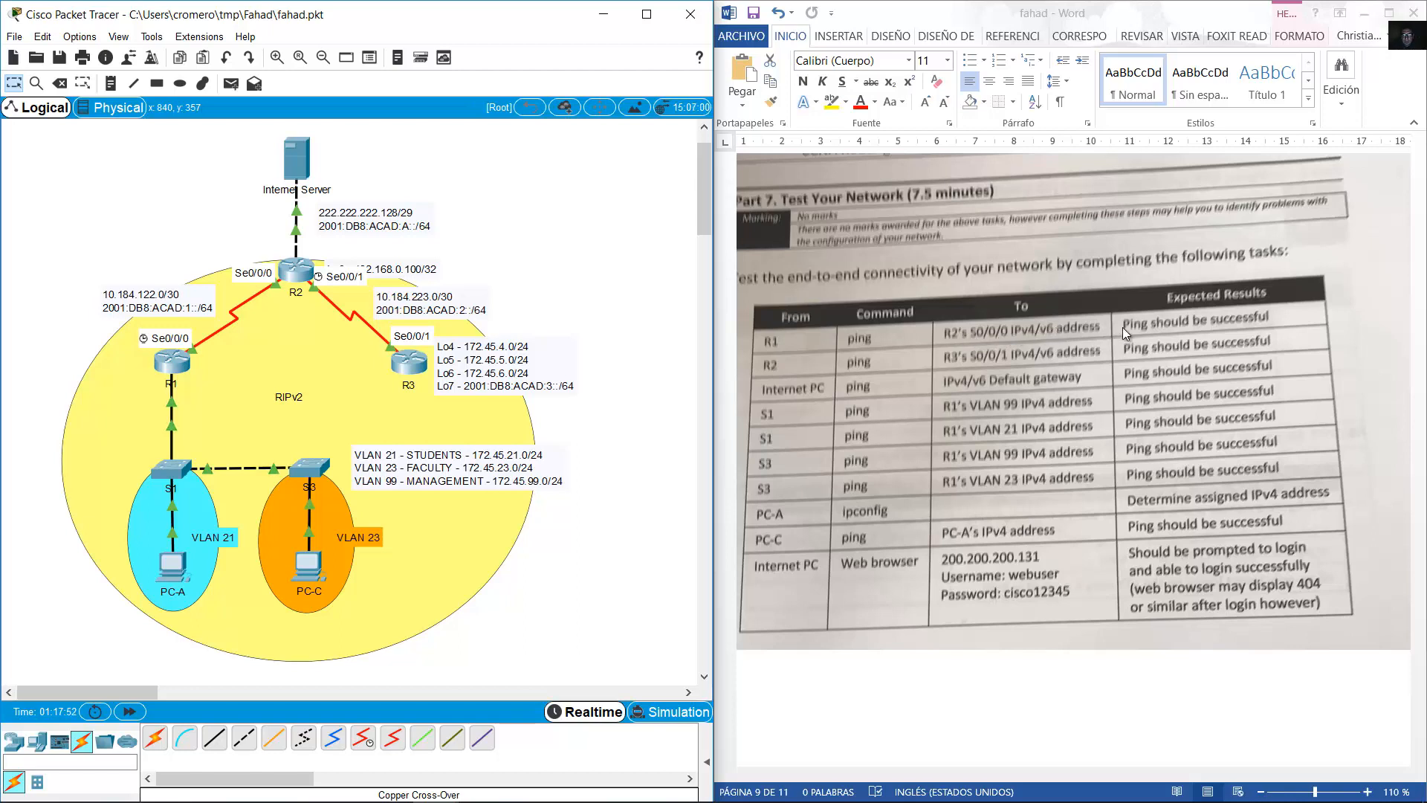
Open R1's CLI, enter privileged mode, and ping 10.184.122.2.
left_click(170, 374)
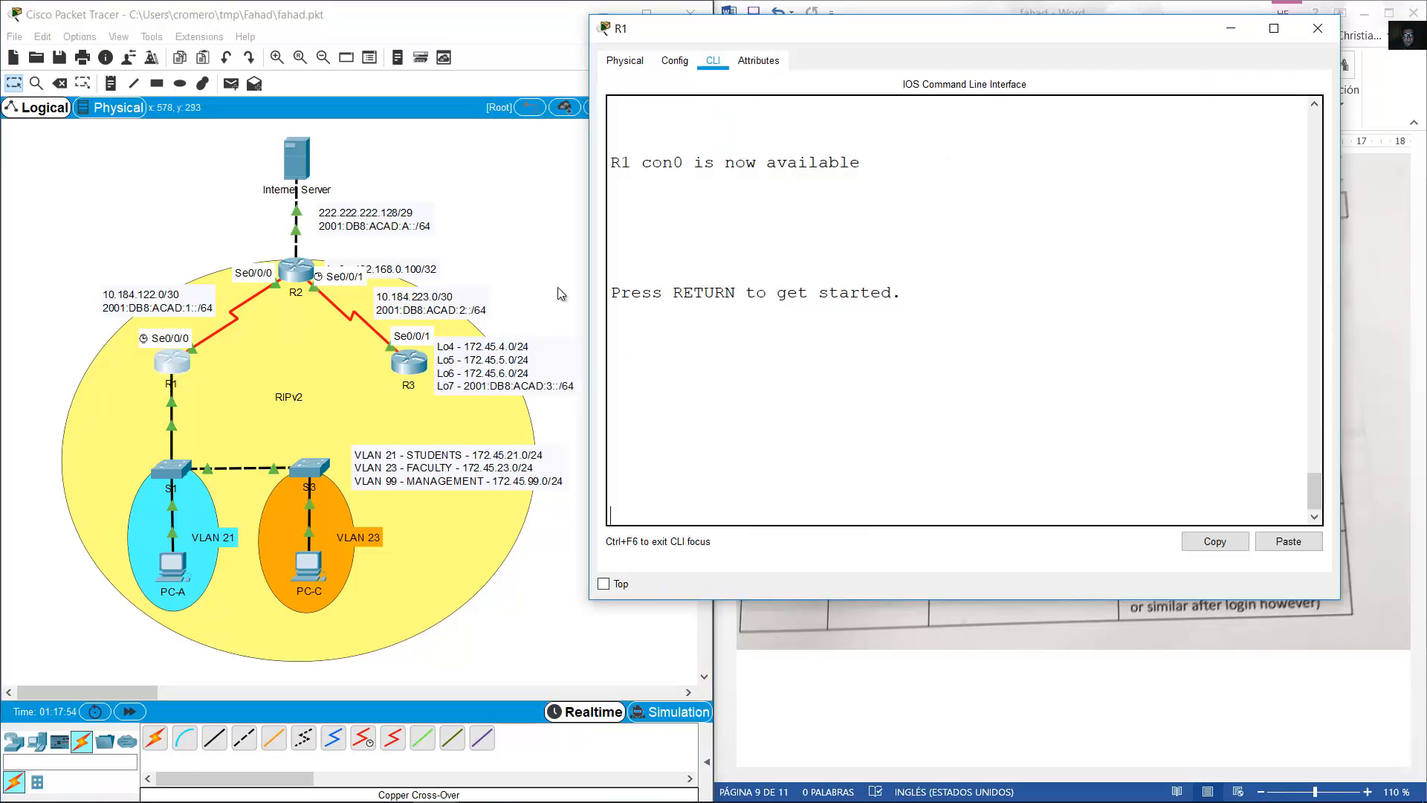
left_click(845, 276)
key("Return")
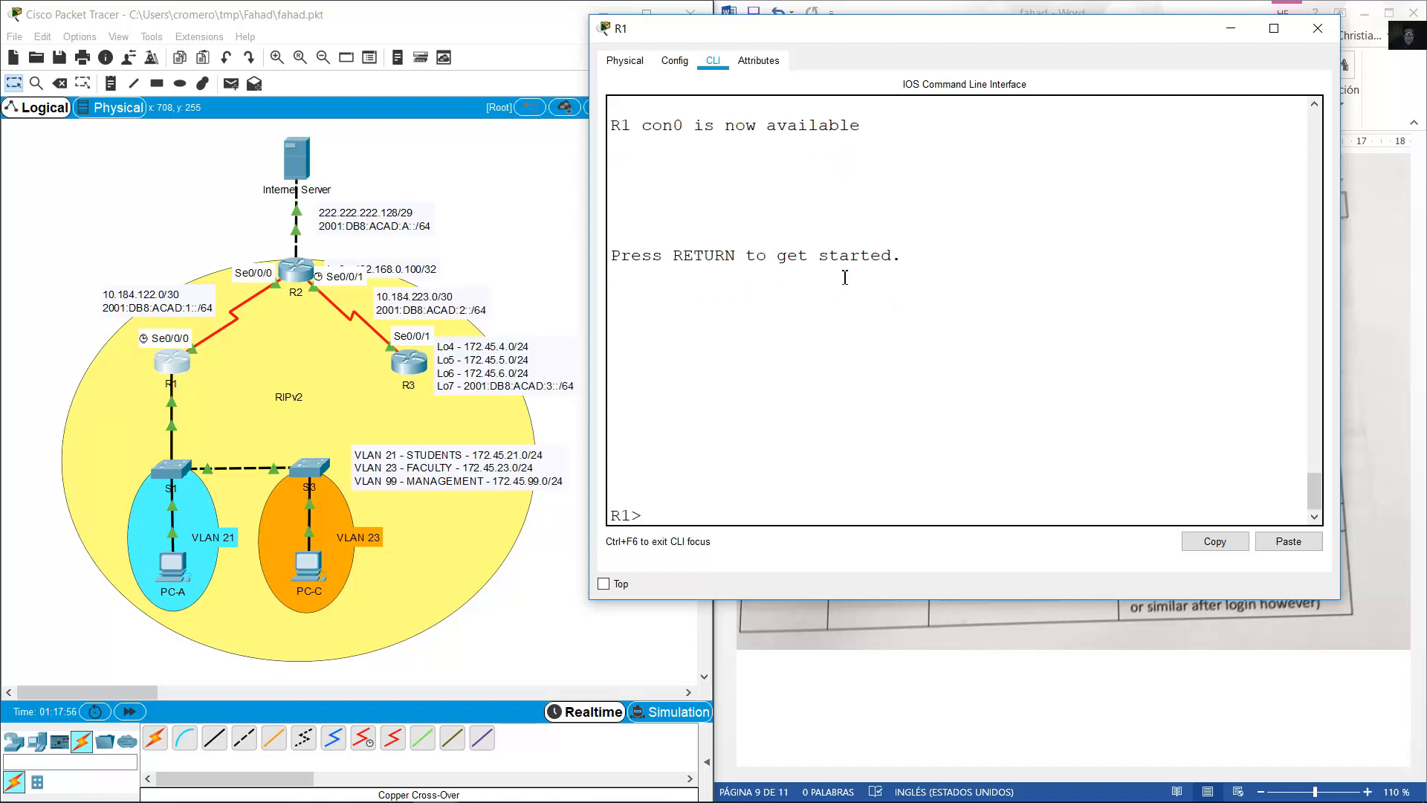
type("en")
key("Return")
type("ping ")
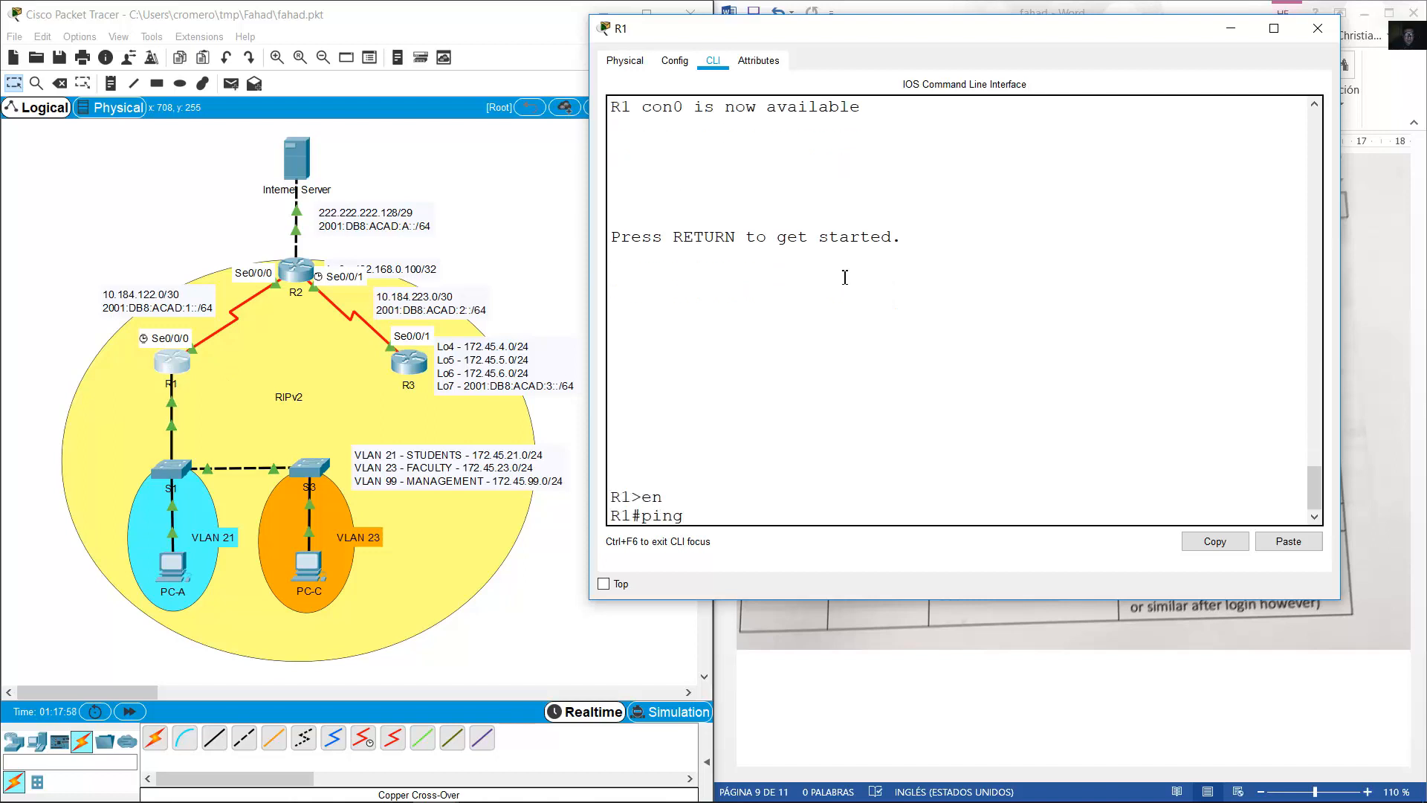
type("10.184.122.2")
key("Return")
Ping 2001:DB8:ACAD:1::2 from R1 and check the test table in Word.
key("Up")
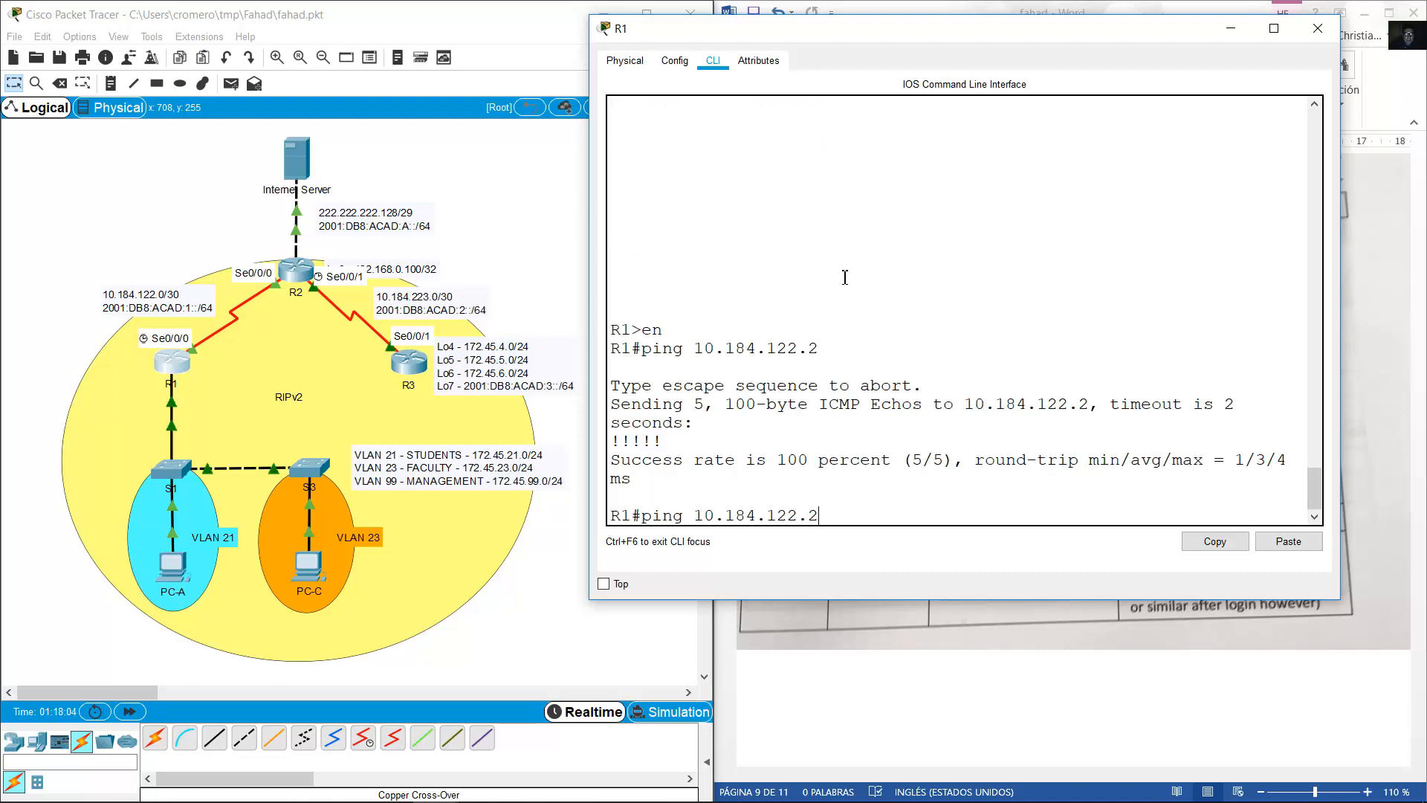
key("BackSpace")
key("BackSpace")
key("BackSpace")
key("BackSpace")
key("BackSpace")
key("BackSpace")
key("BackSpace")
key("BackSpace")
key("BackSpace")
key("BackSpace")
key("BackSpace")
key("BackSpace")
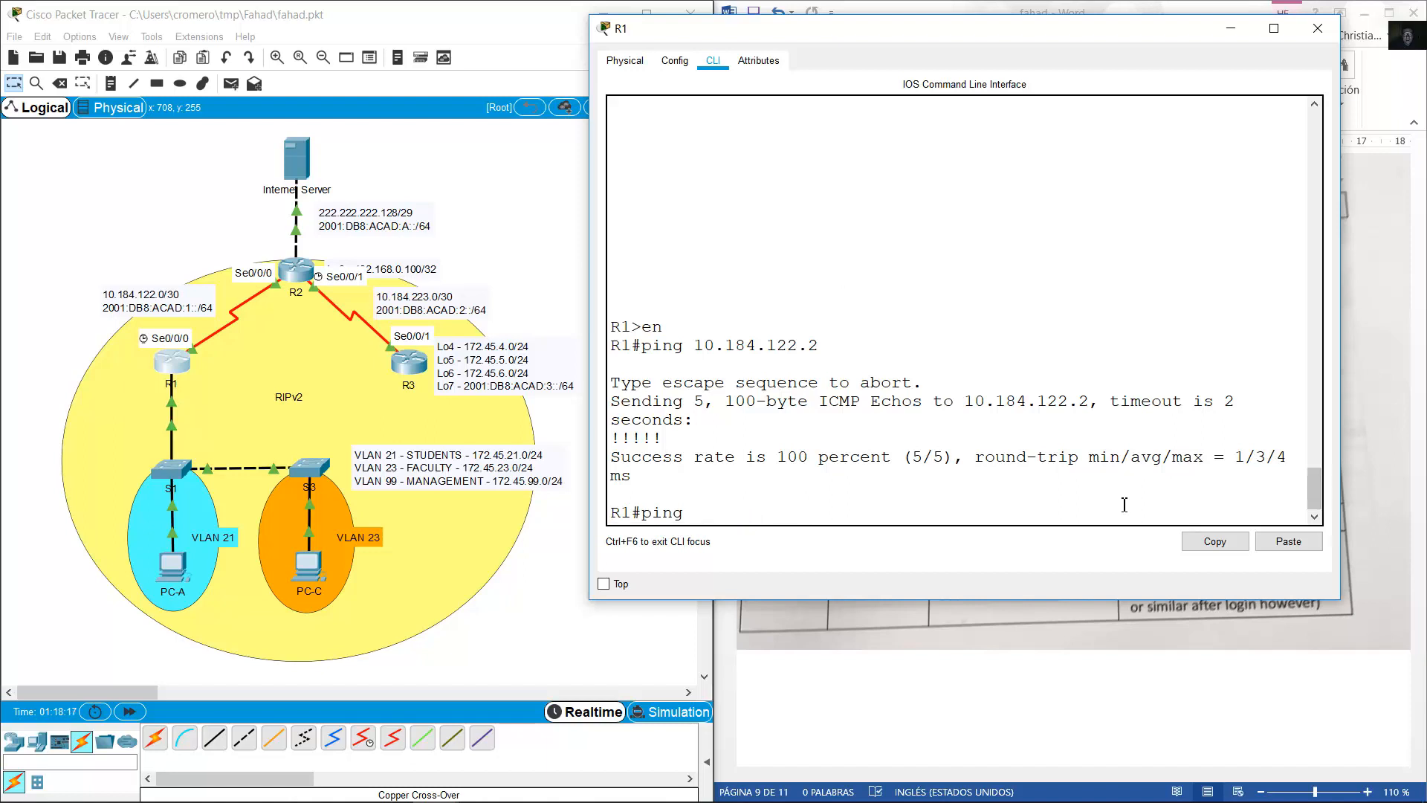
left_click(1291, 542)
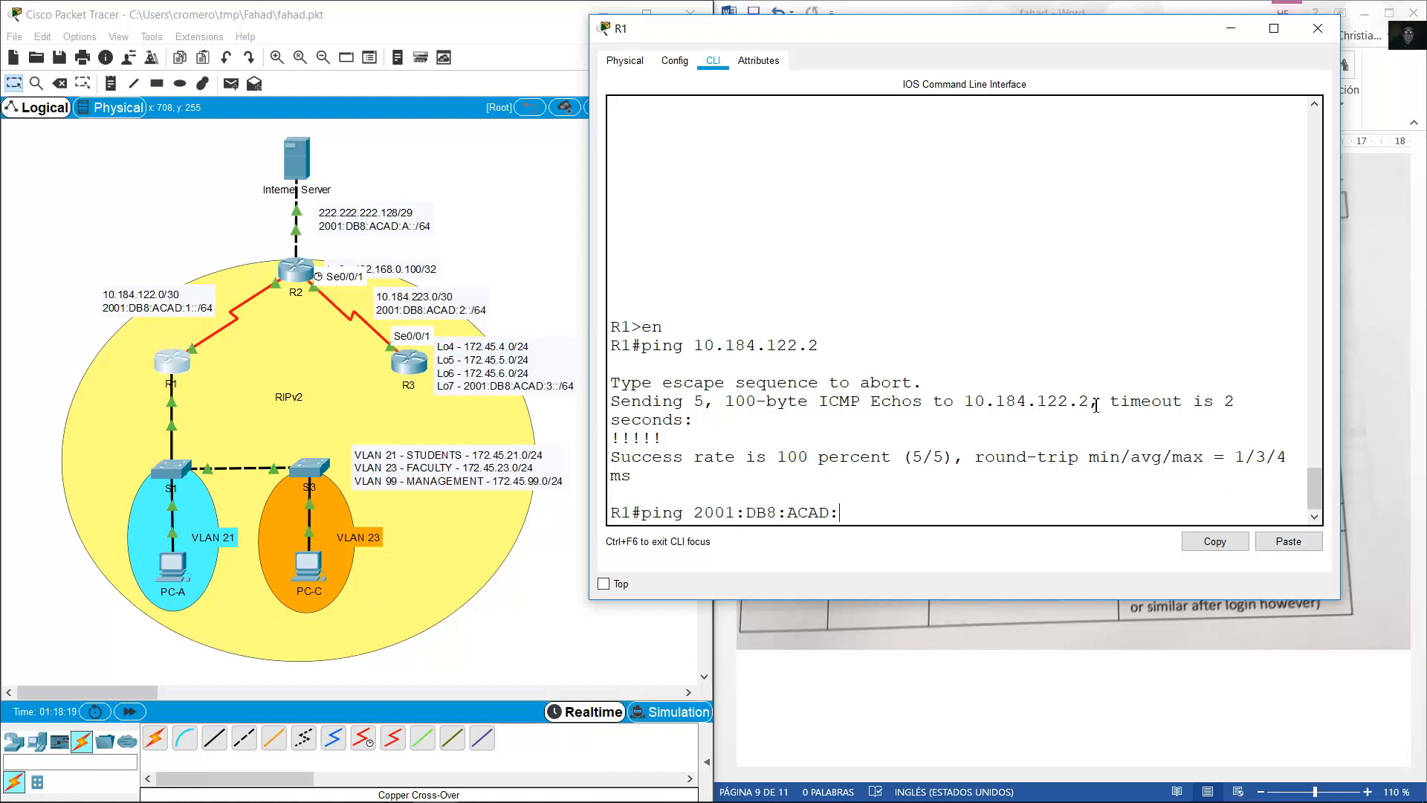
type("1:")
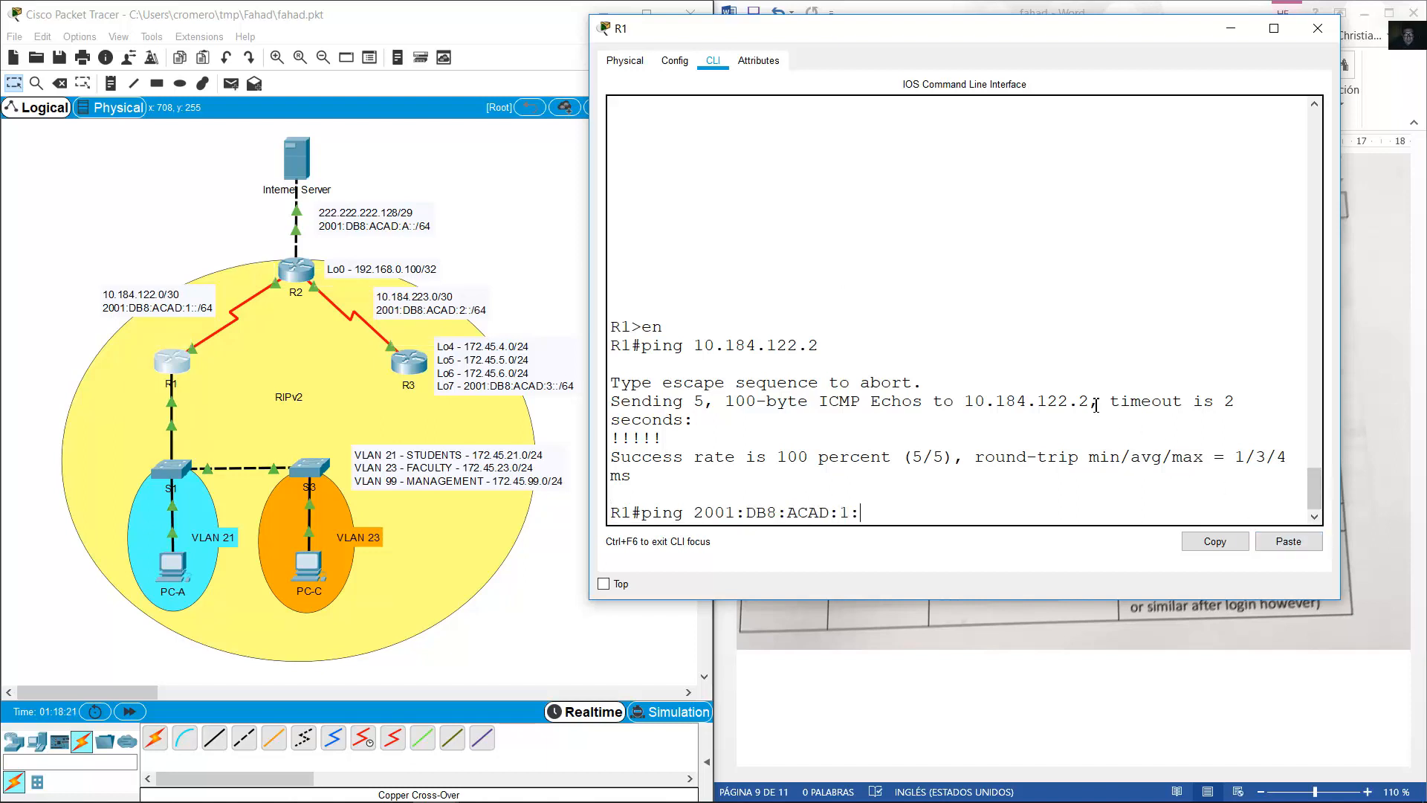
type(":2")
key("Return")
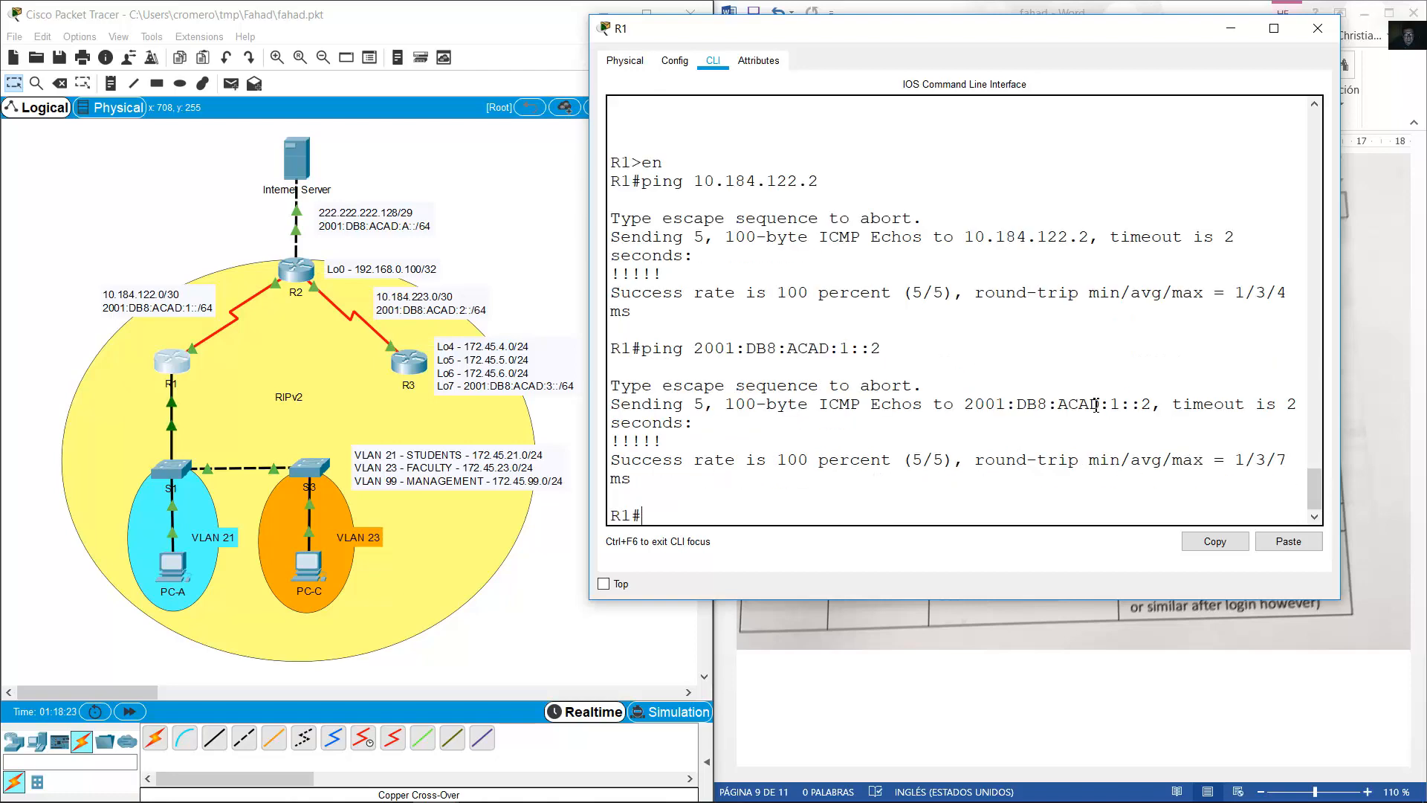
left_click(1086, 4)
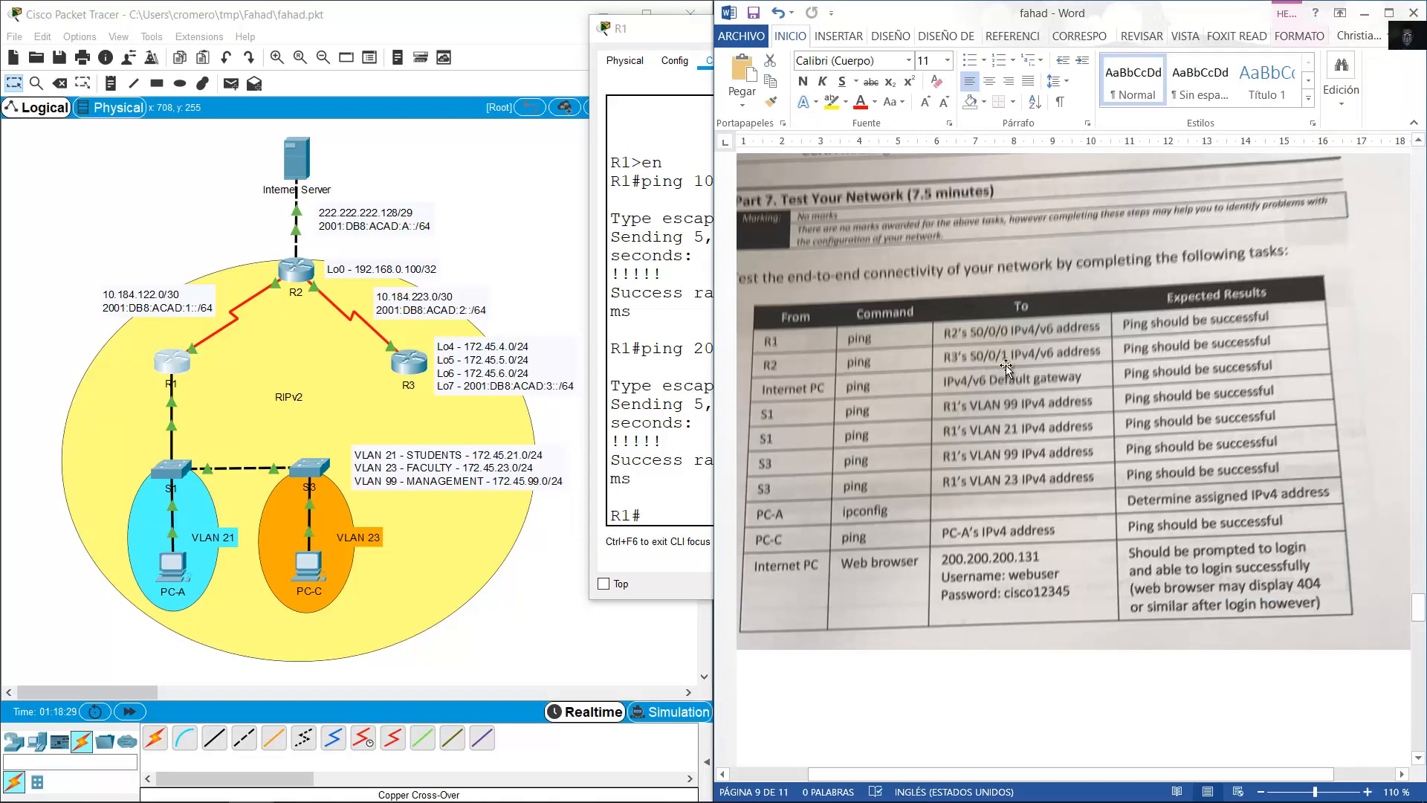
Close R1's console, open R2's CLI, and exit configuration mode with end.
left_click(672, 32)
left_click(1234, 30)
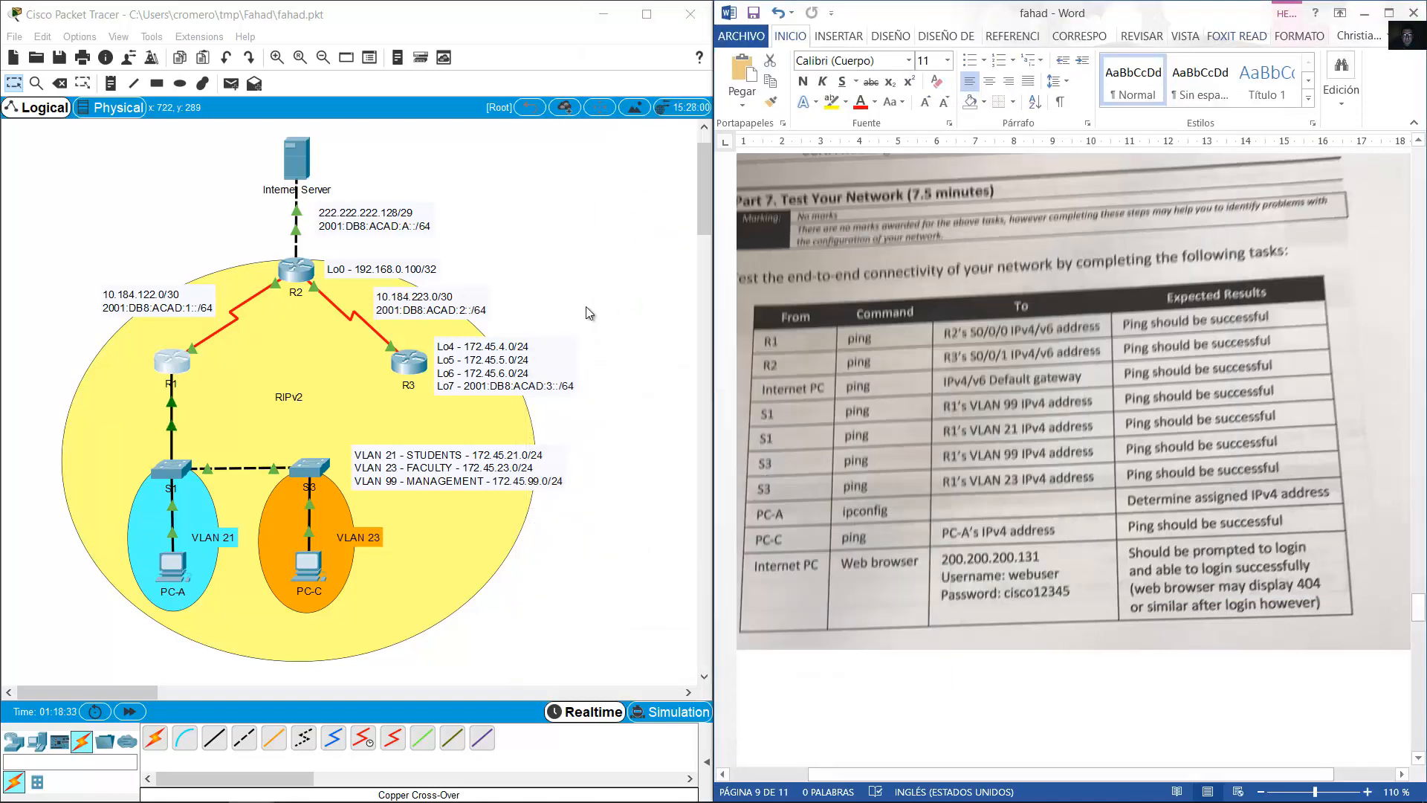
left_click(303, 277)
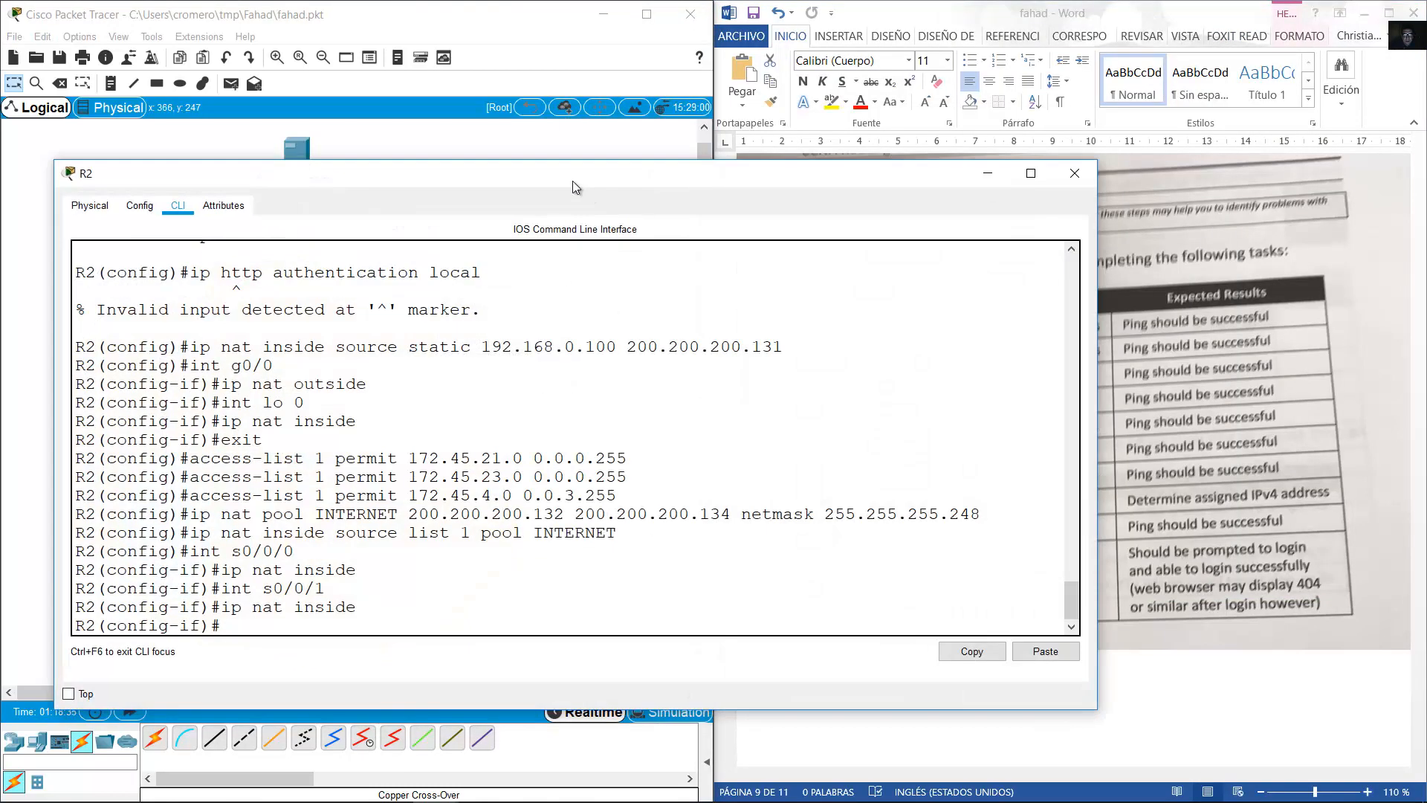
type("end")
key("Return")
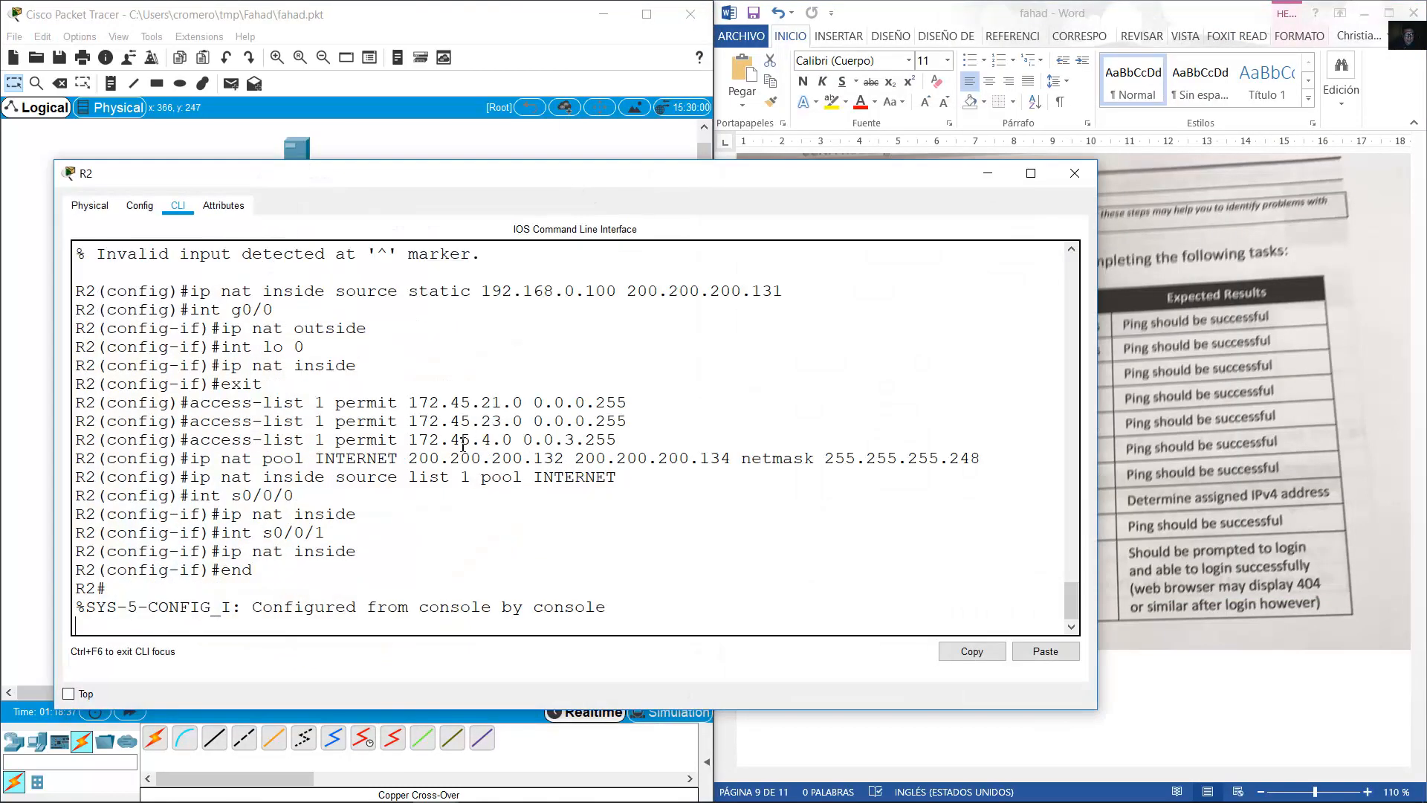
left_click_drag(554, 160, 567, 374)
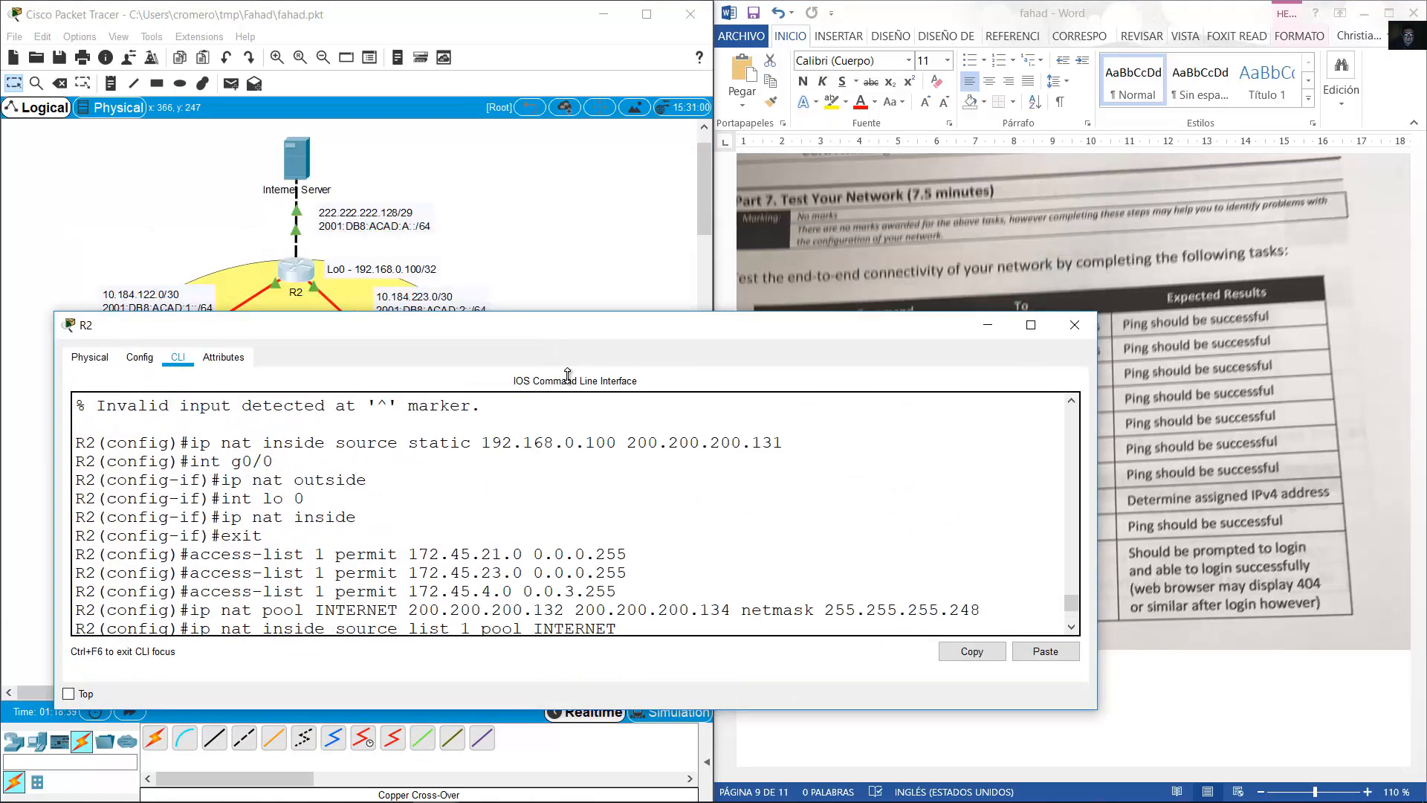
left_click_drag(555, 323, 563, 385)
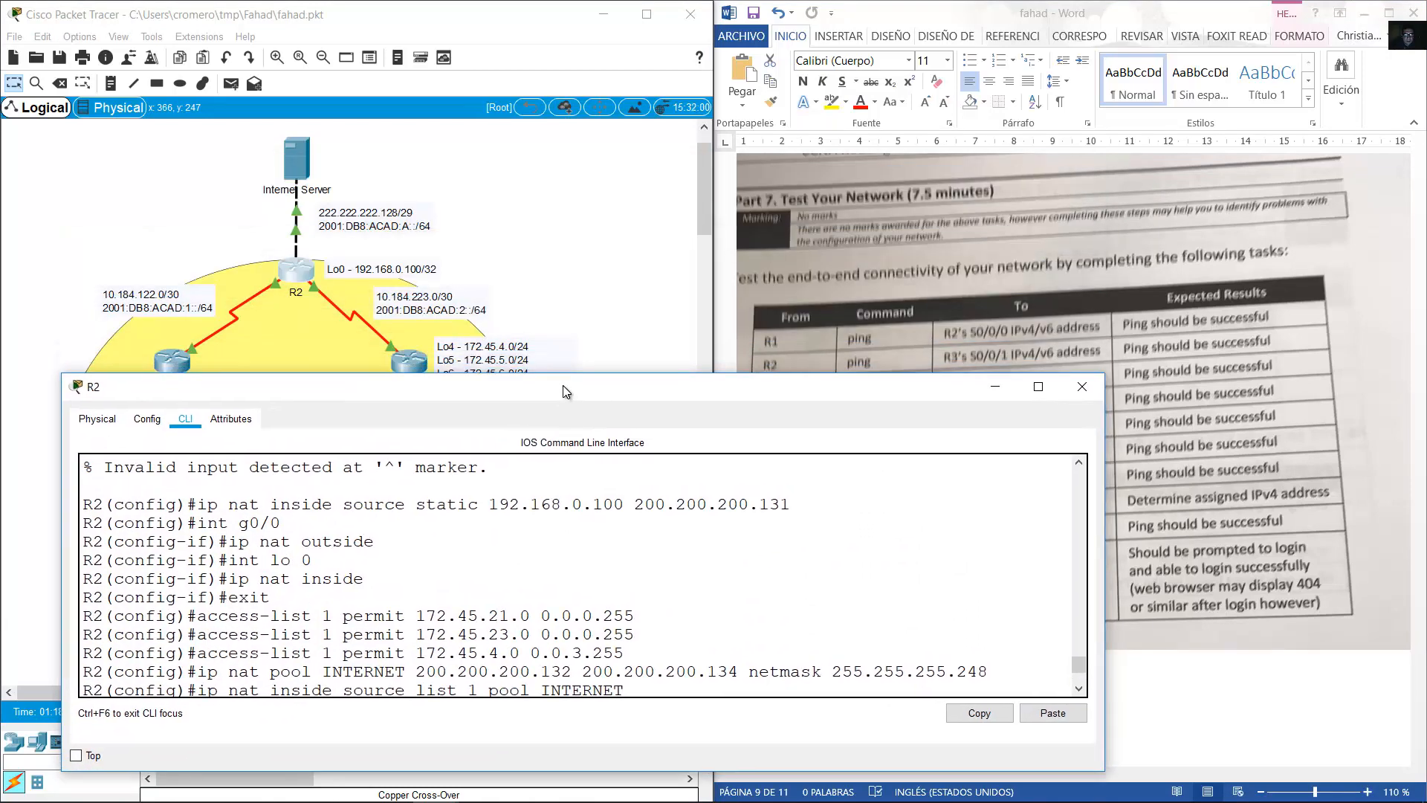
left_click_drag(1103, 511, 774, 500)
left_click_drag(559, 375, 1160, 134)
scroll(892, 483, "down", 5)
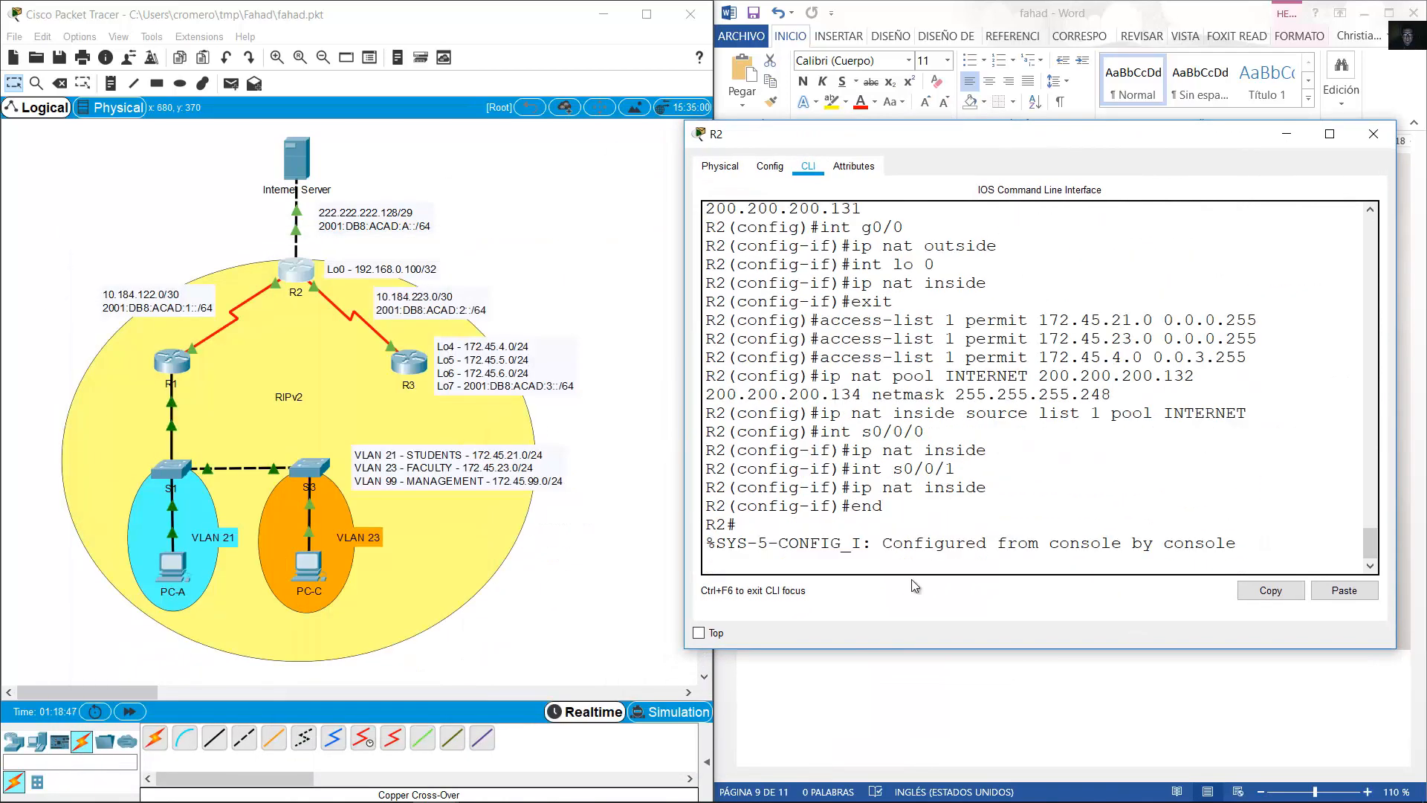
Ping 10.184.223.1 and 2001:DB8:ACAD:2::1 from R2, then return to the test table.
key("Return")
type("p")
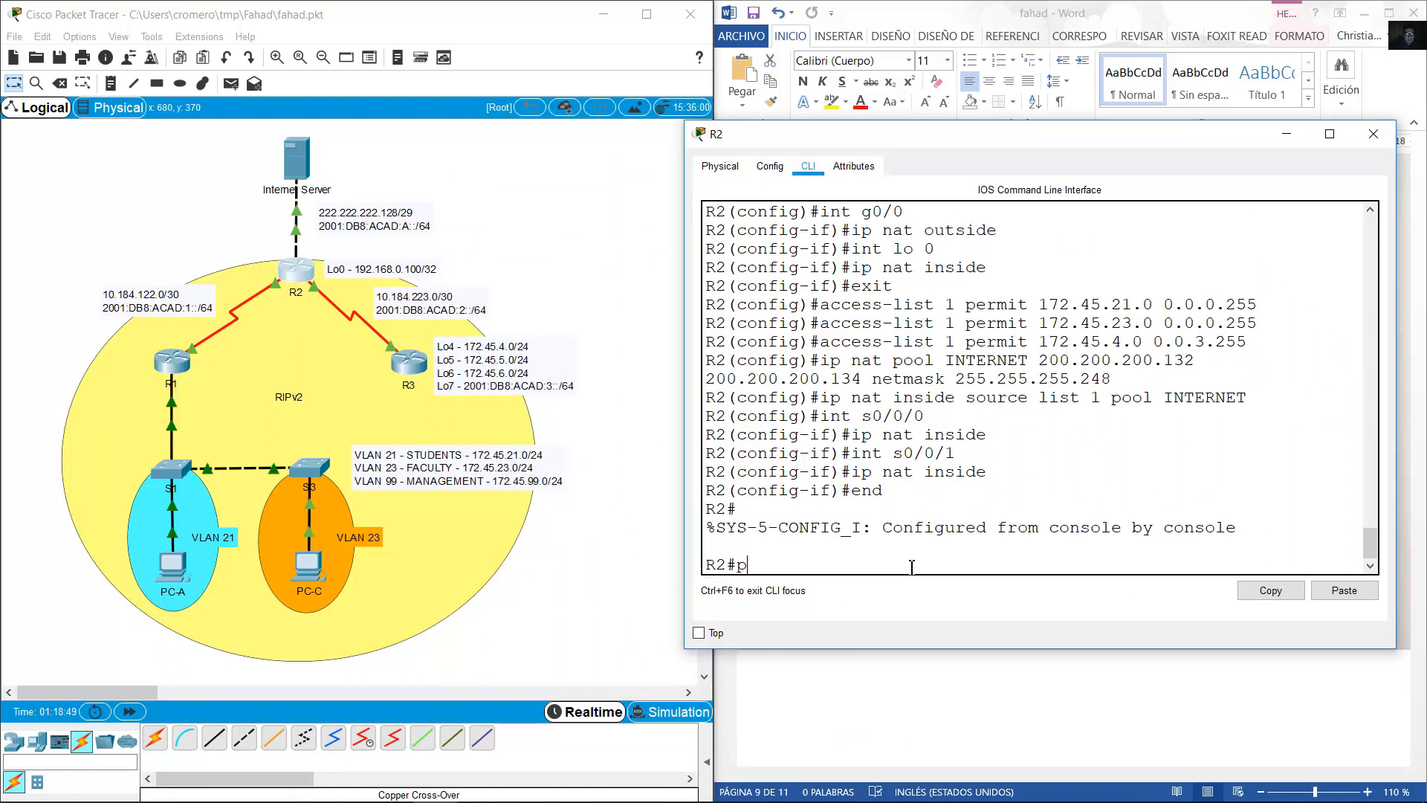
type("ing 10.184.223")
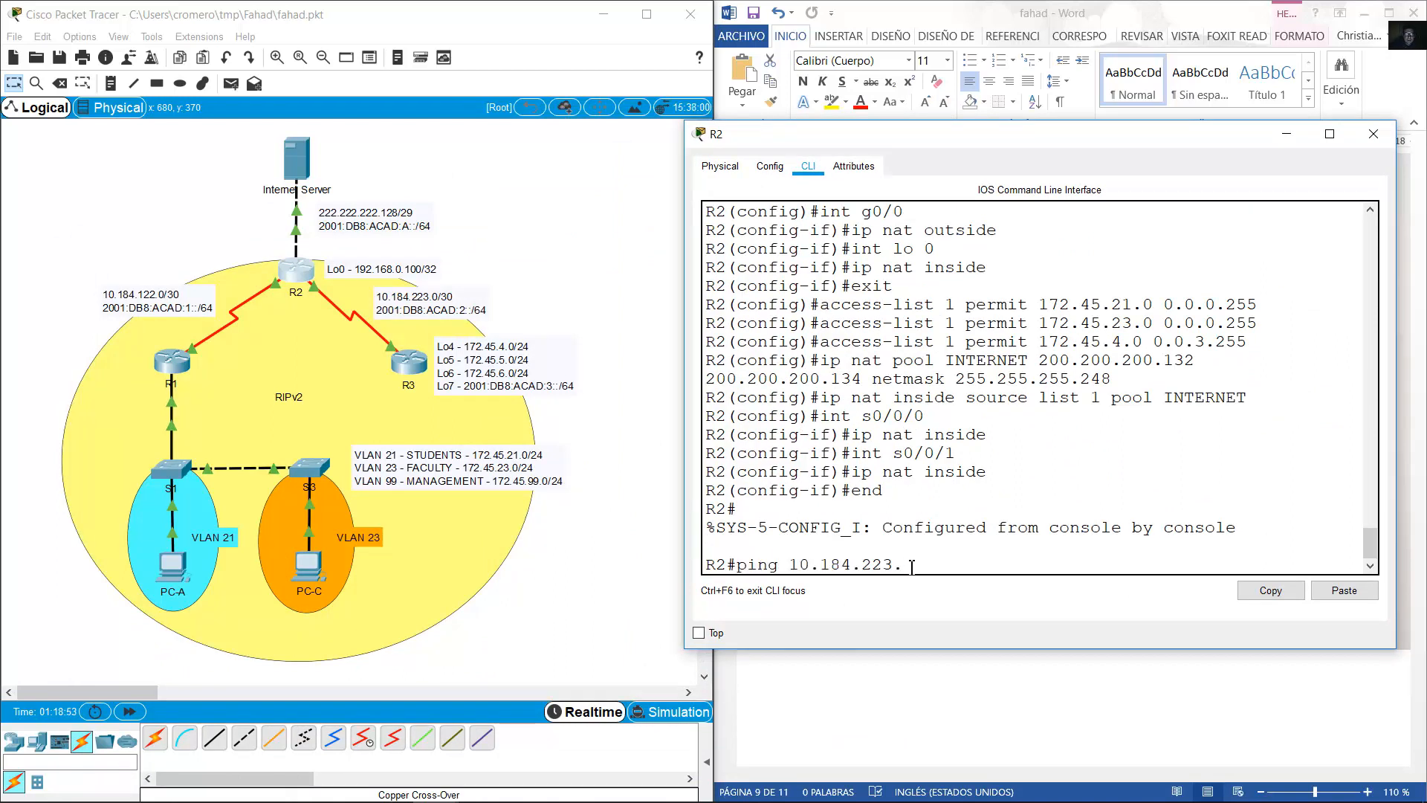
type(".1")
key("Return")
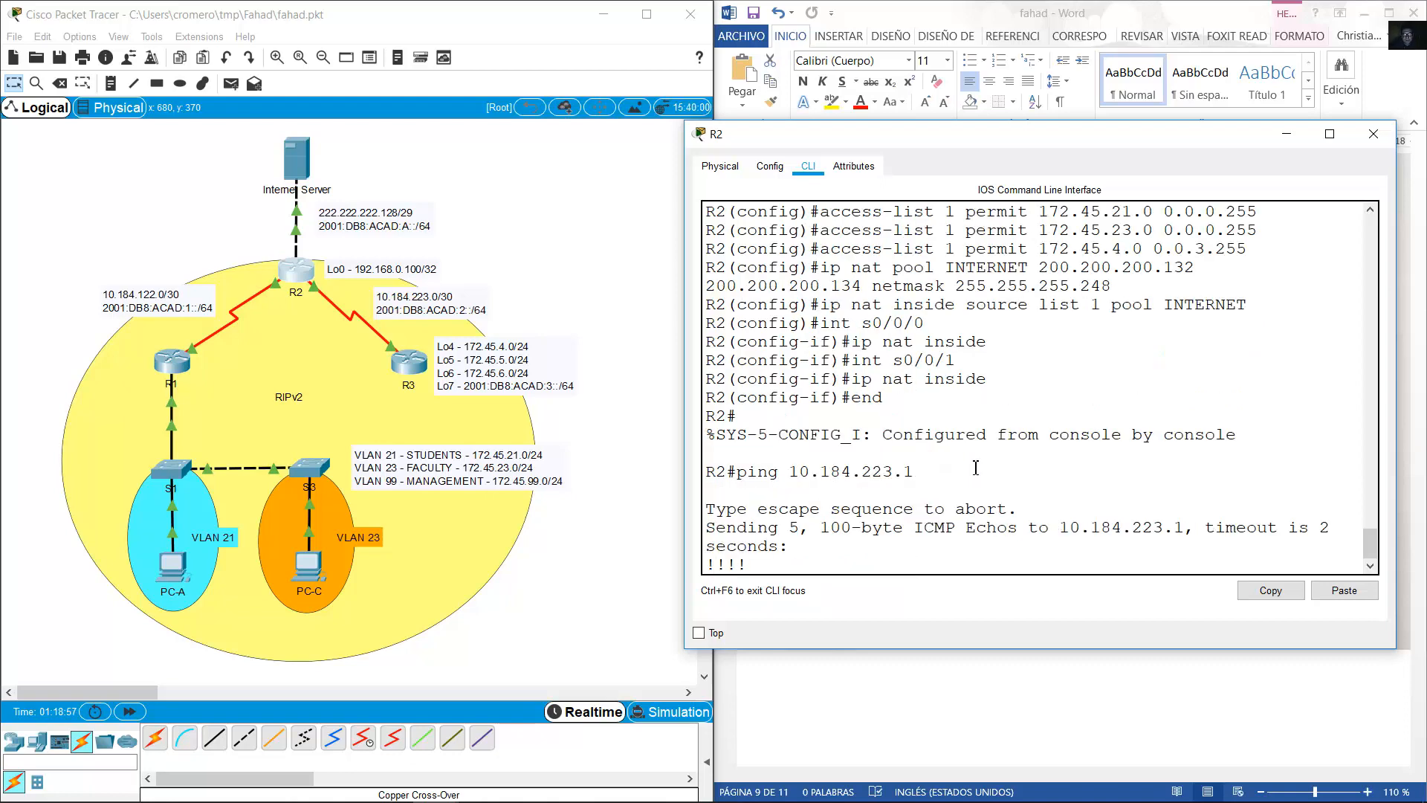
key("Up")
key("BackSpace")
key("BackSpace")
key("BackSpace")
key("BackSpace")
key("BackSpace")
key("BackSpace")
key("BackSpace")
key("BackSpace")
key("BackSpace")
key("BackSpace")
key("BackSpace")
key("BackSpace")
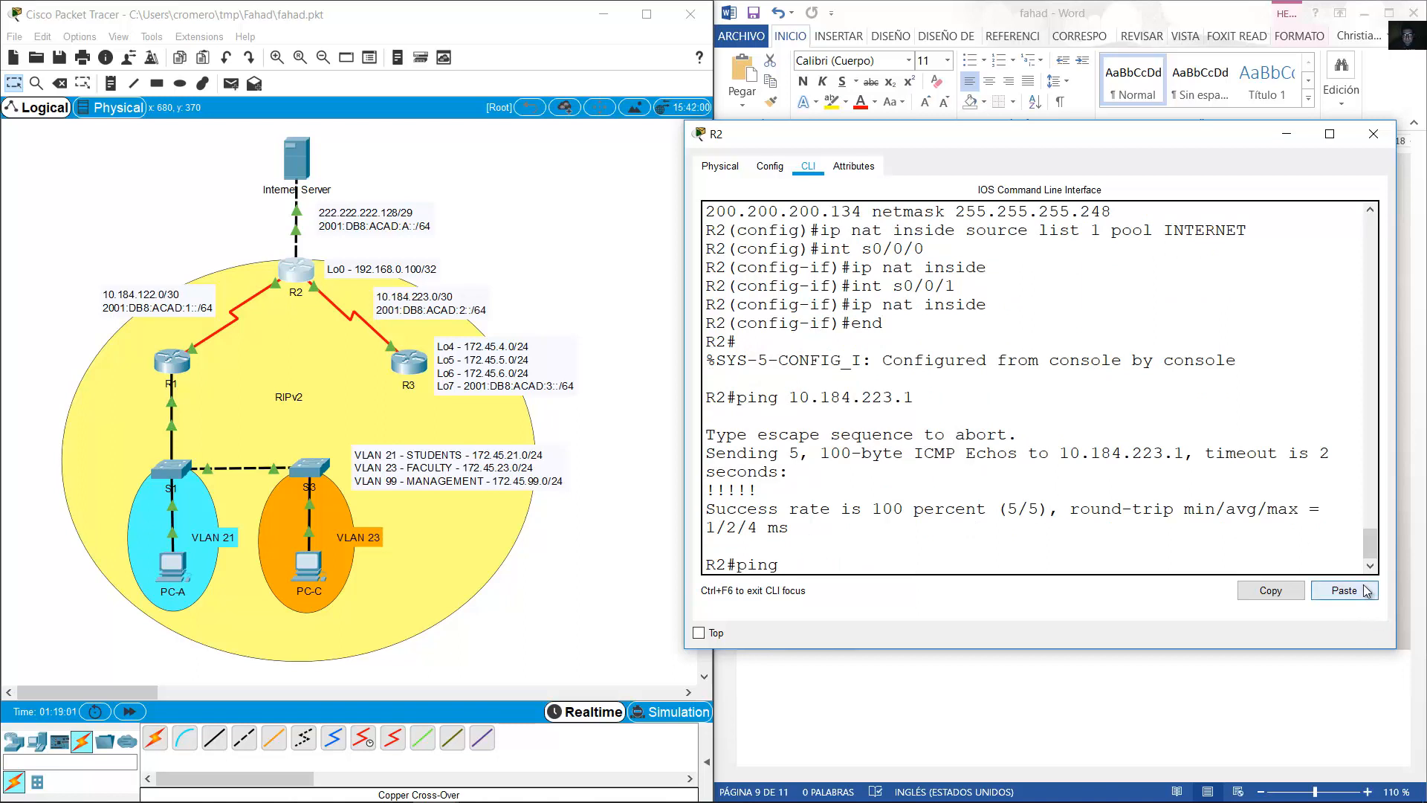
type("2001:DB8:ACAD:")
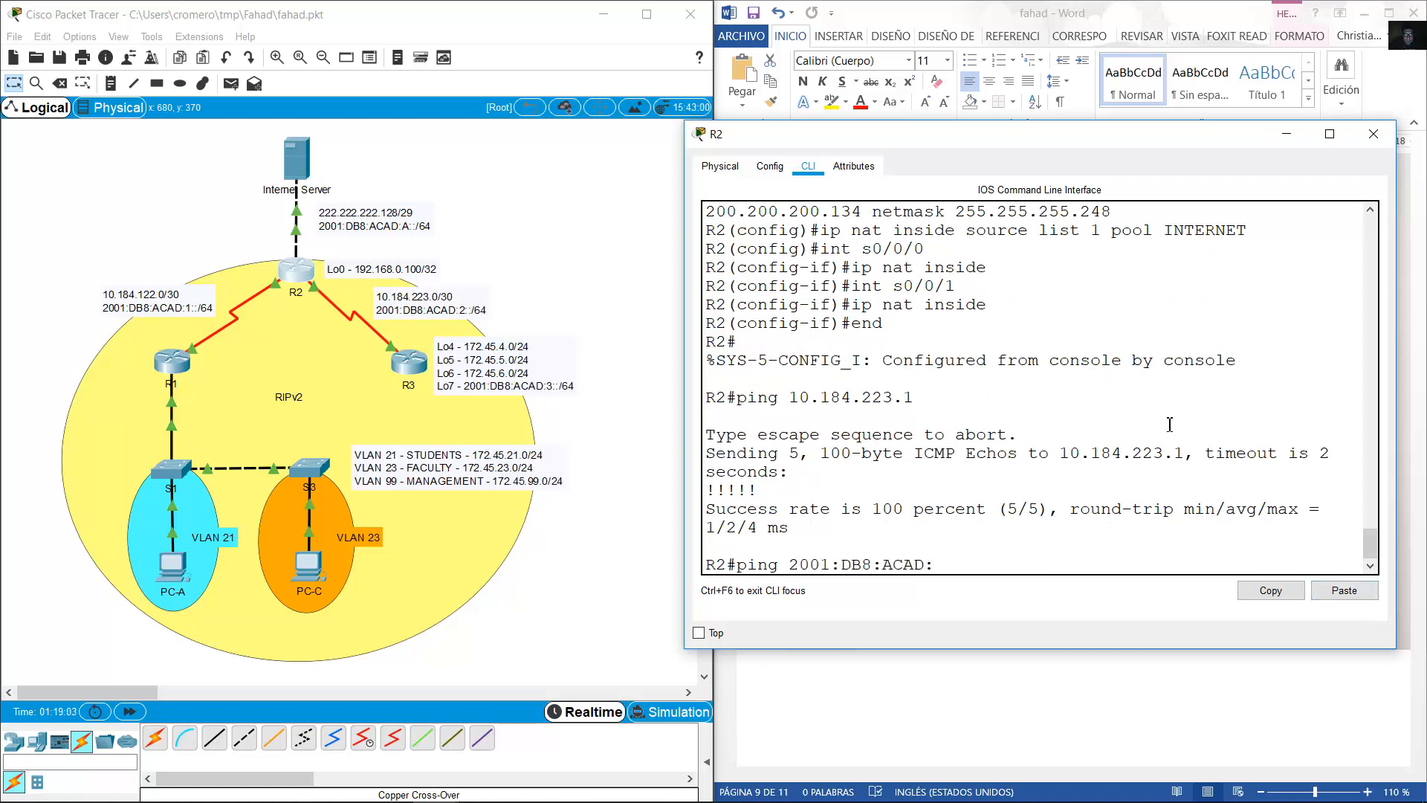
type("2::1")
key("Return")
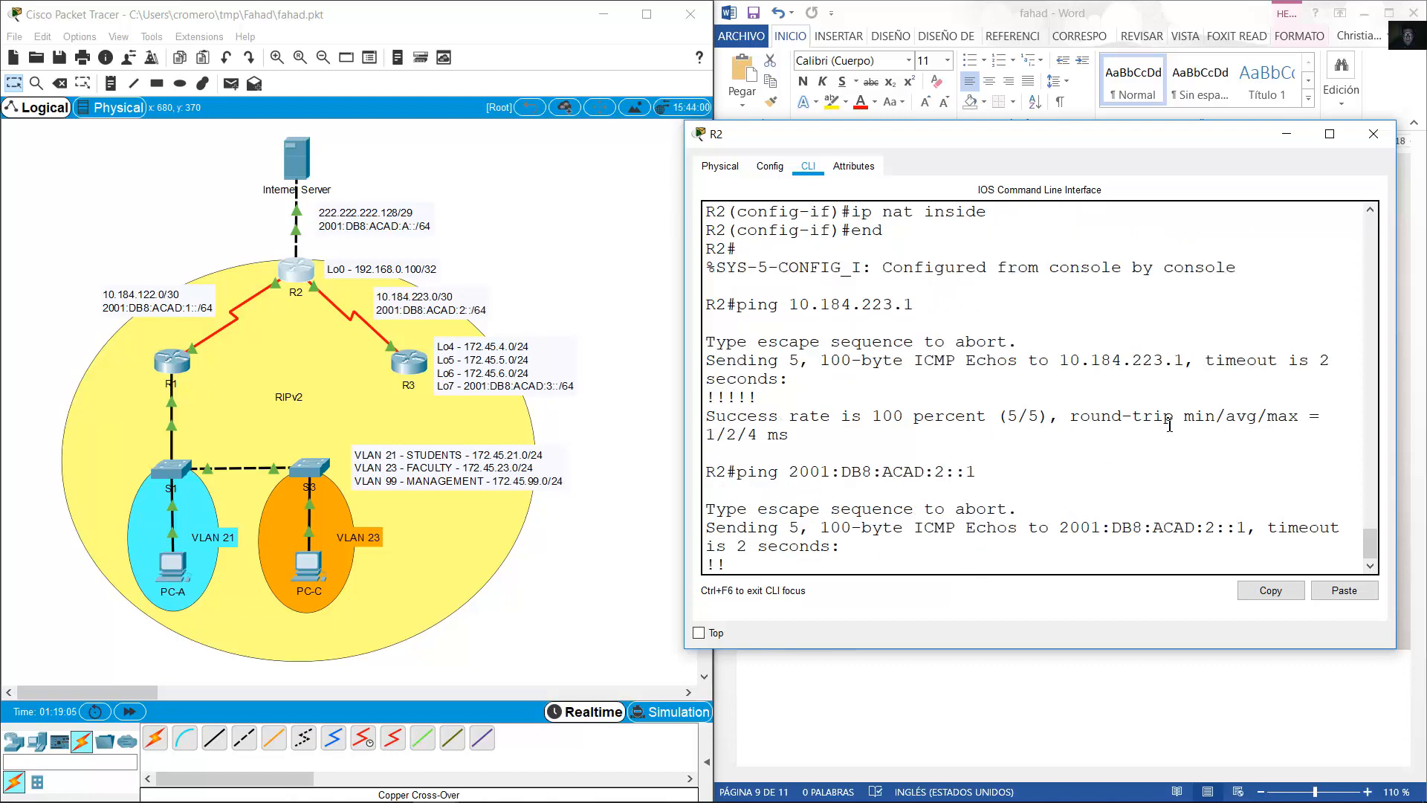
left_click(1100, 21)
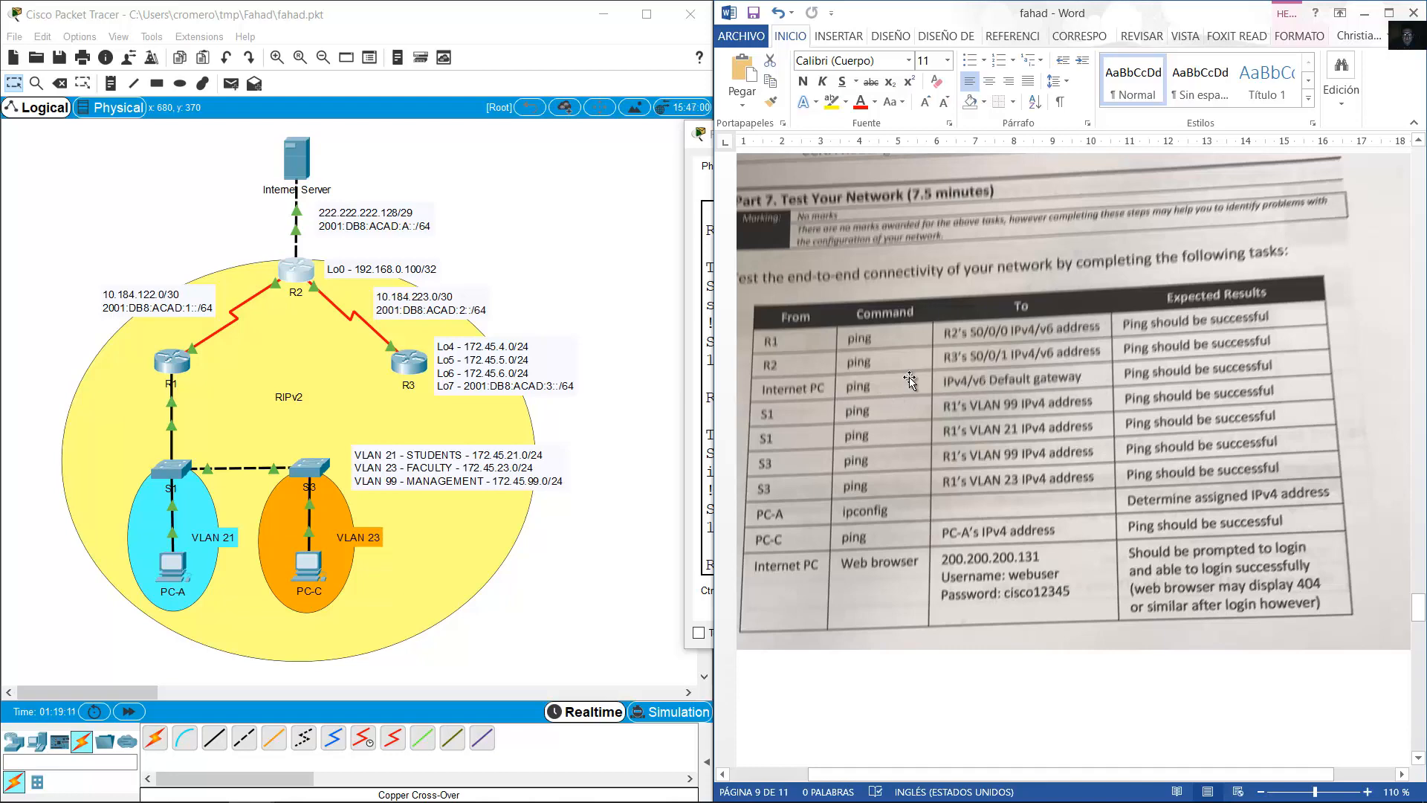
Open the Internet Server's Command Prompt and run ipconfig to read gateway 222.222.222.129.
left_click(301, 163)
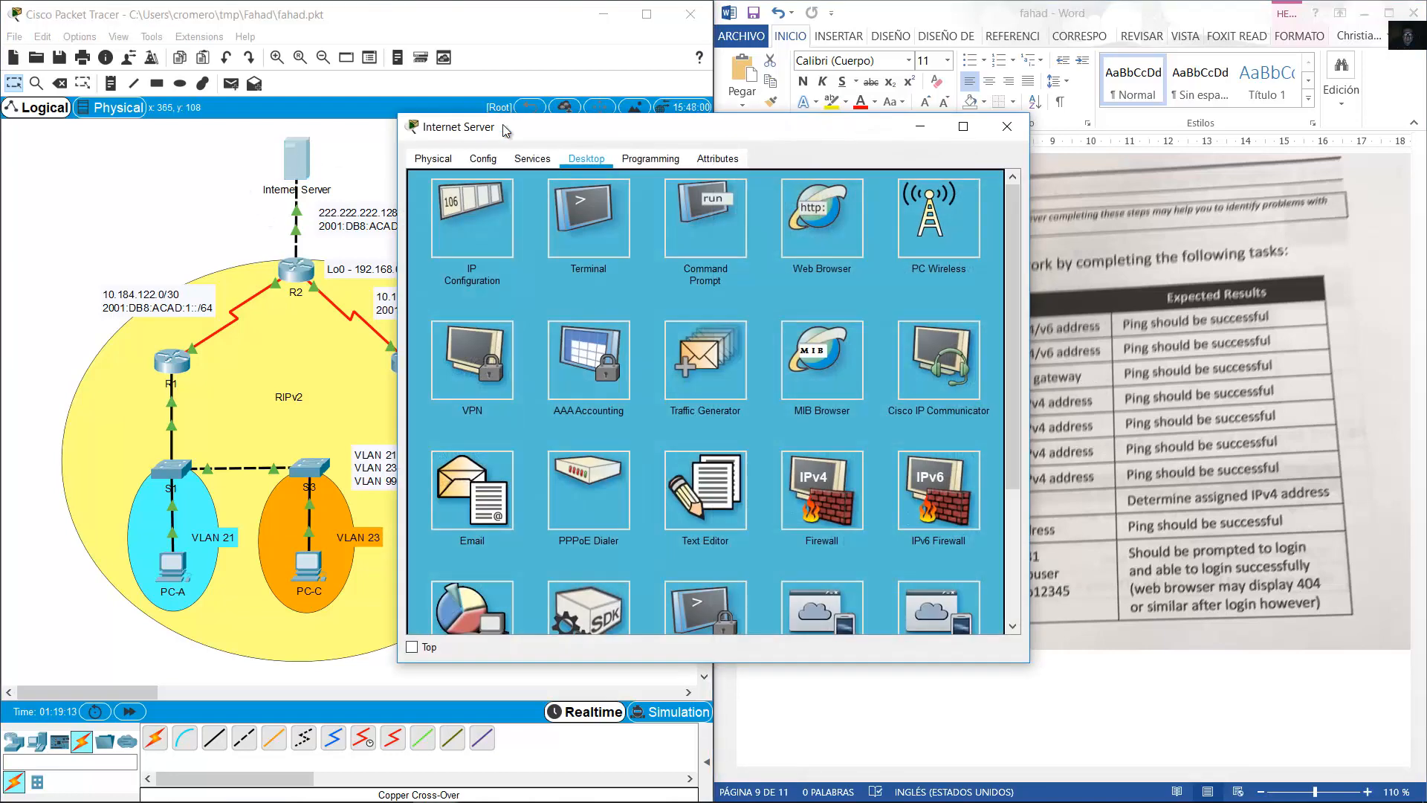
left_click_drag(467, 123, 877, 124)
left_click(1127, 232)
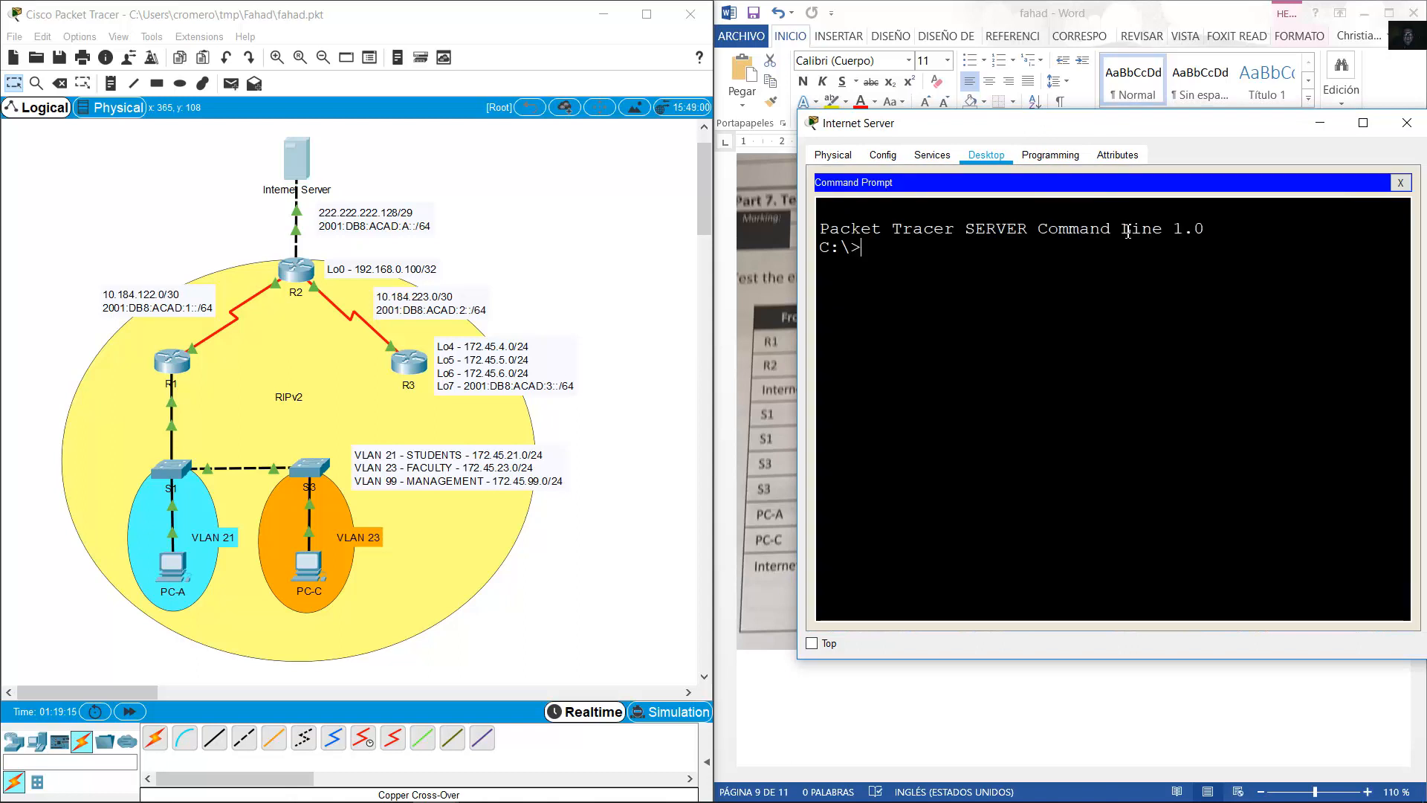
type("ipconfig")
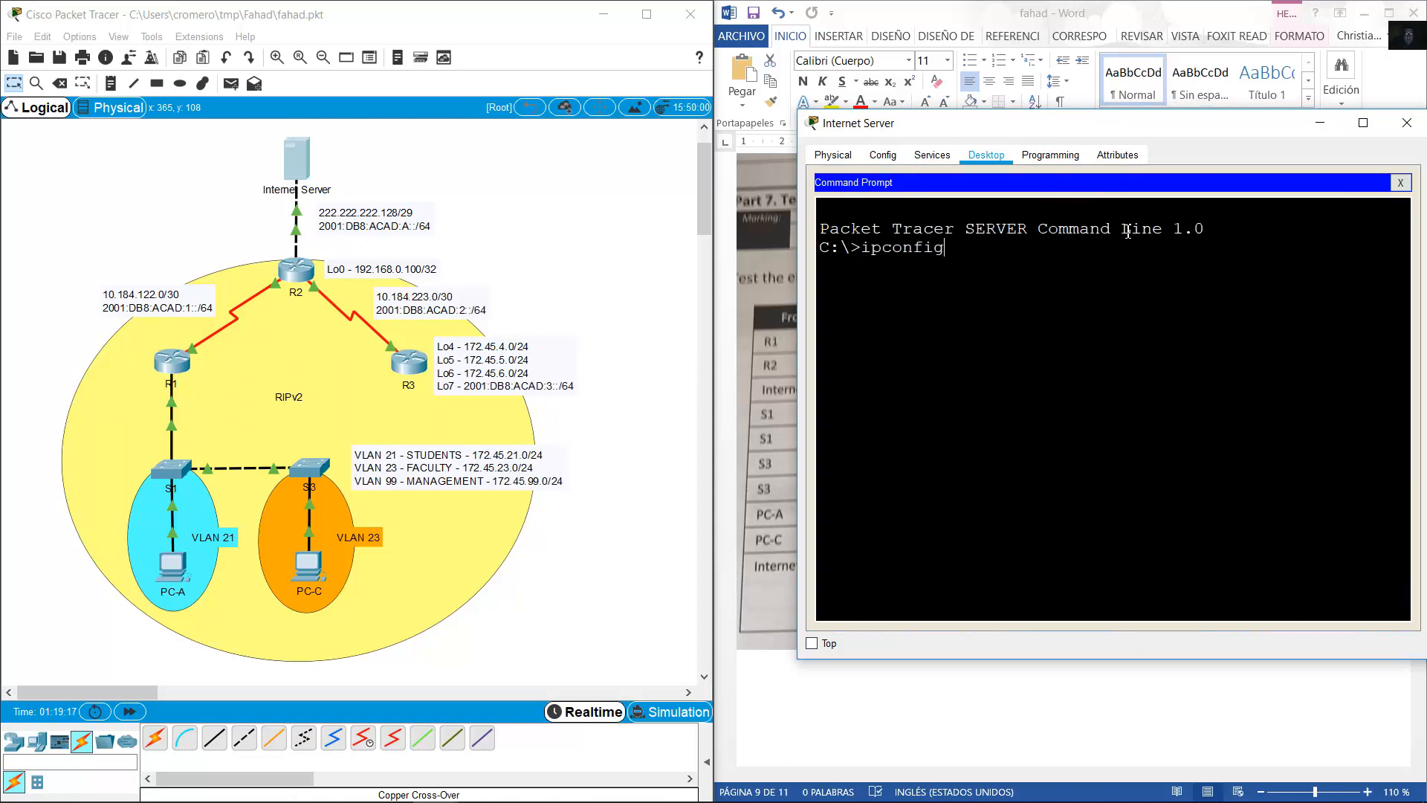
key("Return")
left_click_drag(1204, 396, 1384, 394)
left_click(953, 466)
Ping 222.222.222.129 and 2001:DB8:ACAD:A::1 from the server, then return to the test table.
type("ping")
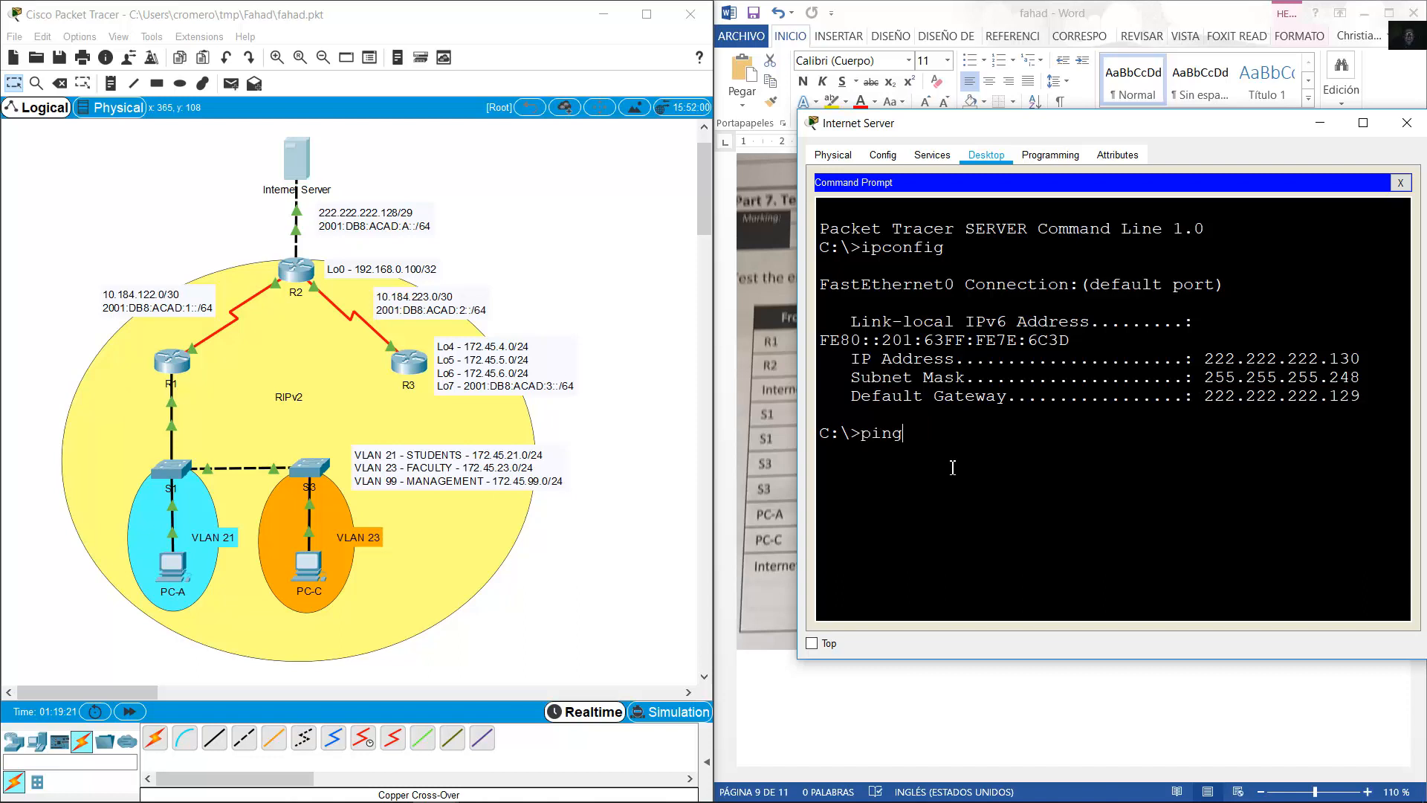
type(" 222.222.222.129")
key("Return")
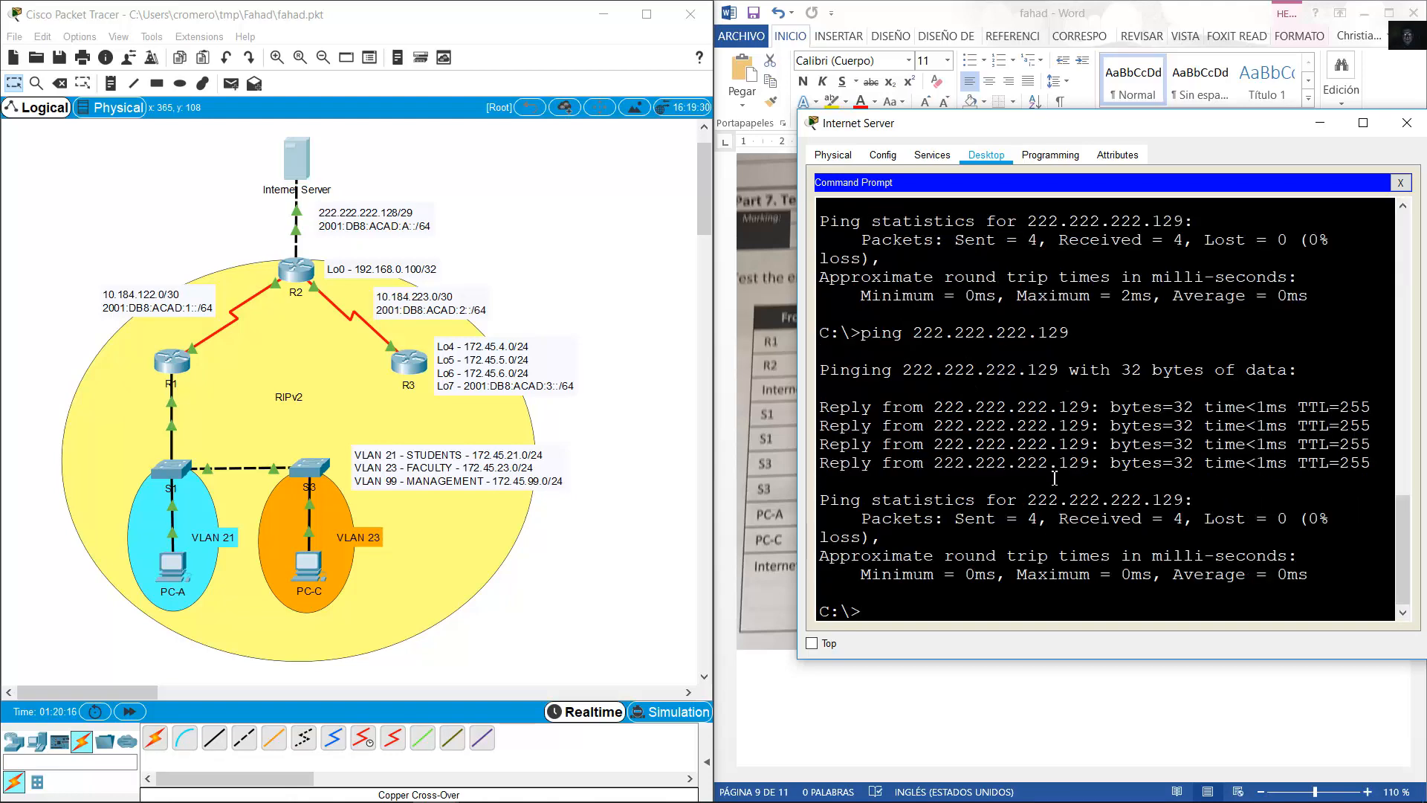
left_click(1055, 478)
type("ping")
right_click(1003, 585)
left_click(1041, 614)
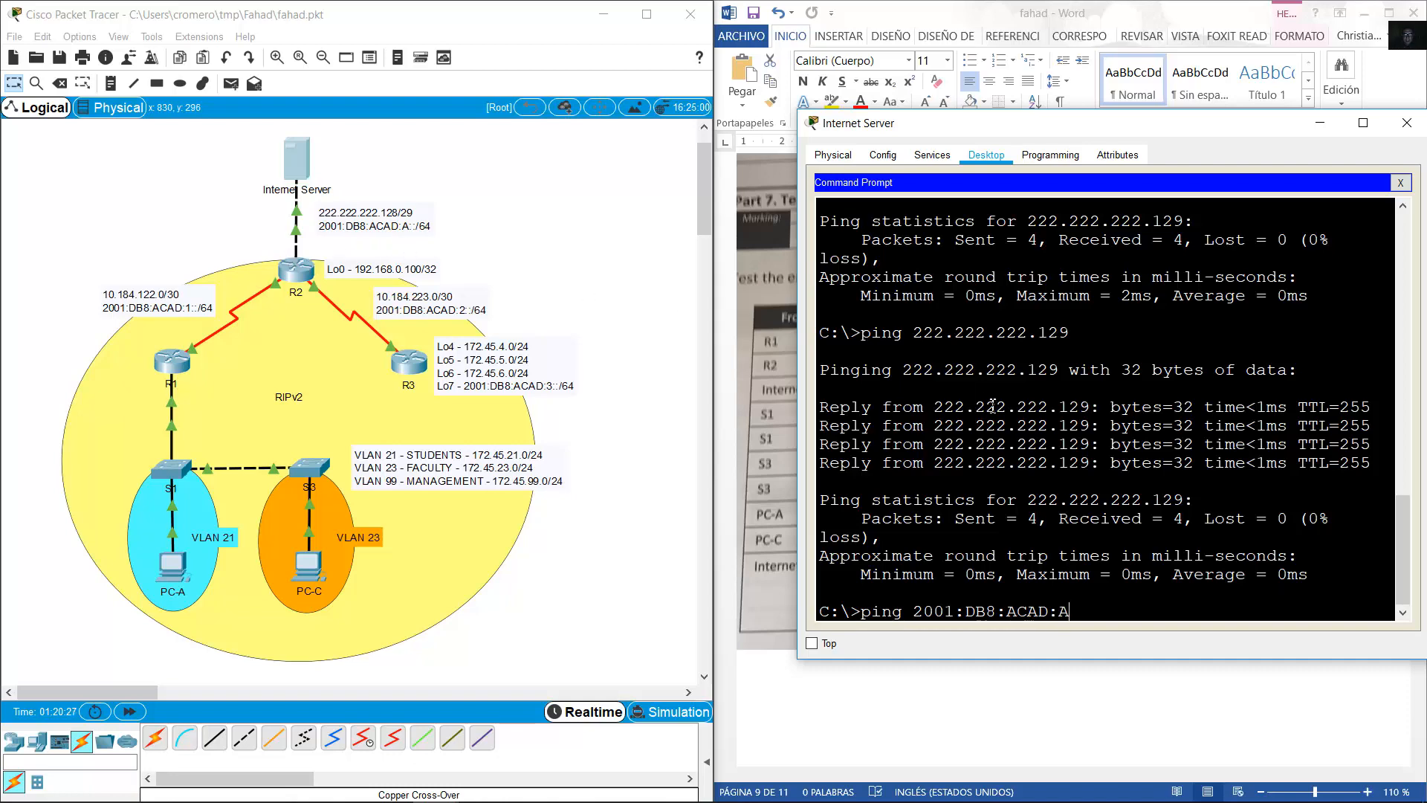
type("::1")
key("Return")
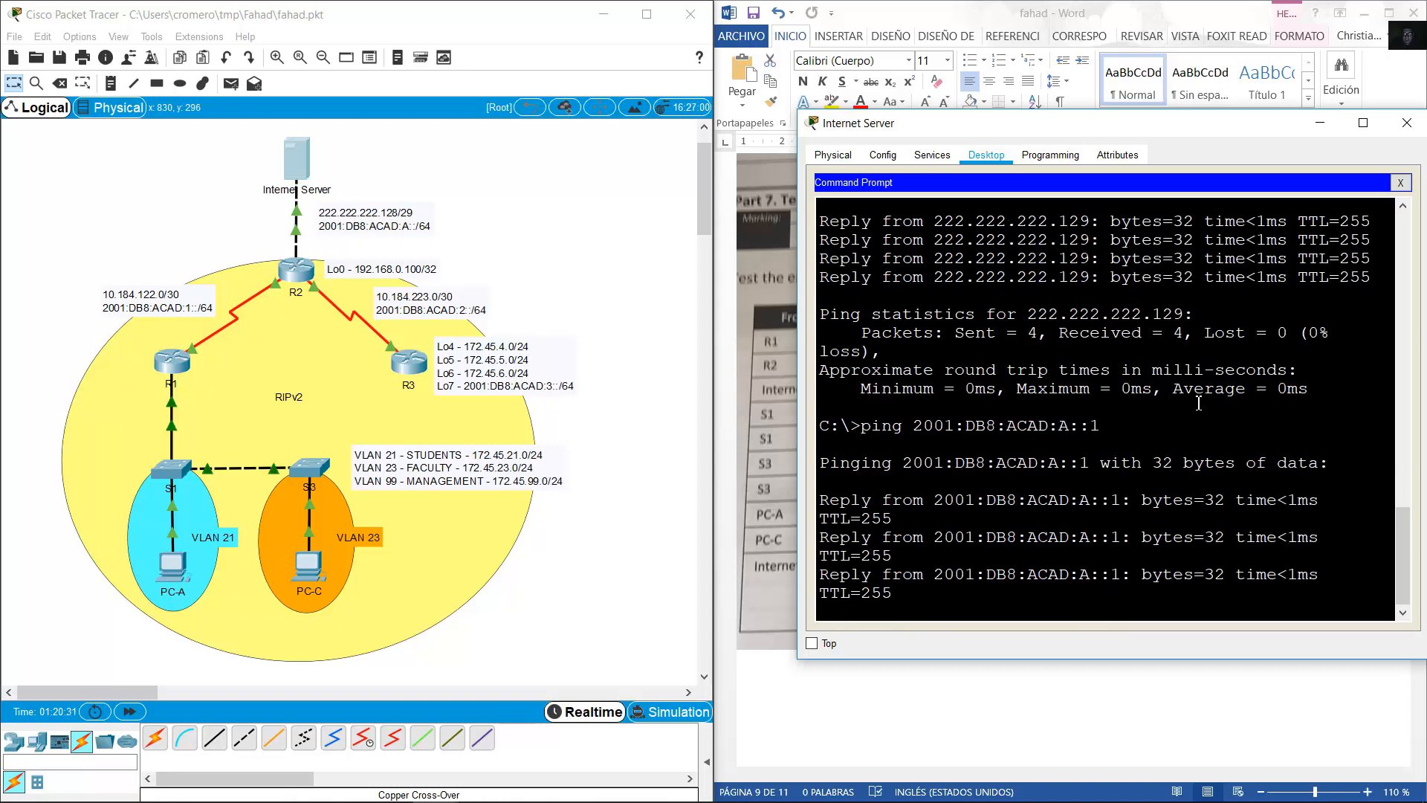
left_click(1095, 6)
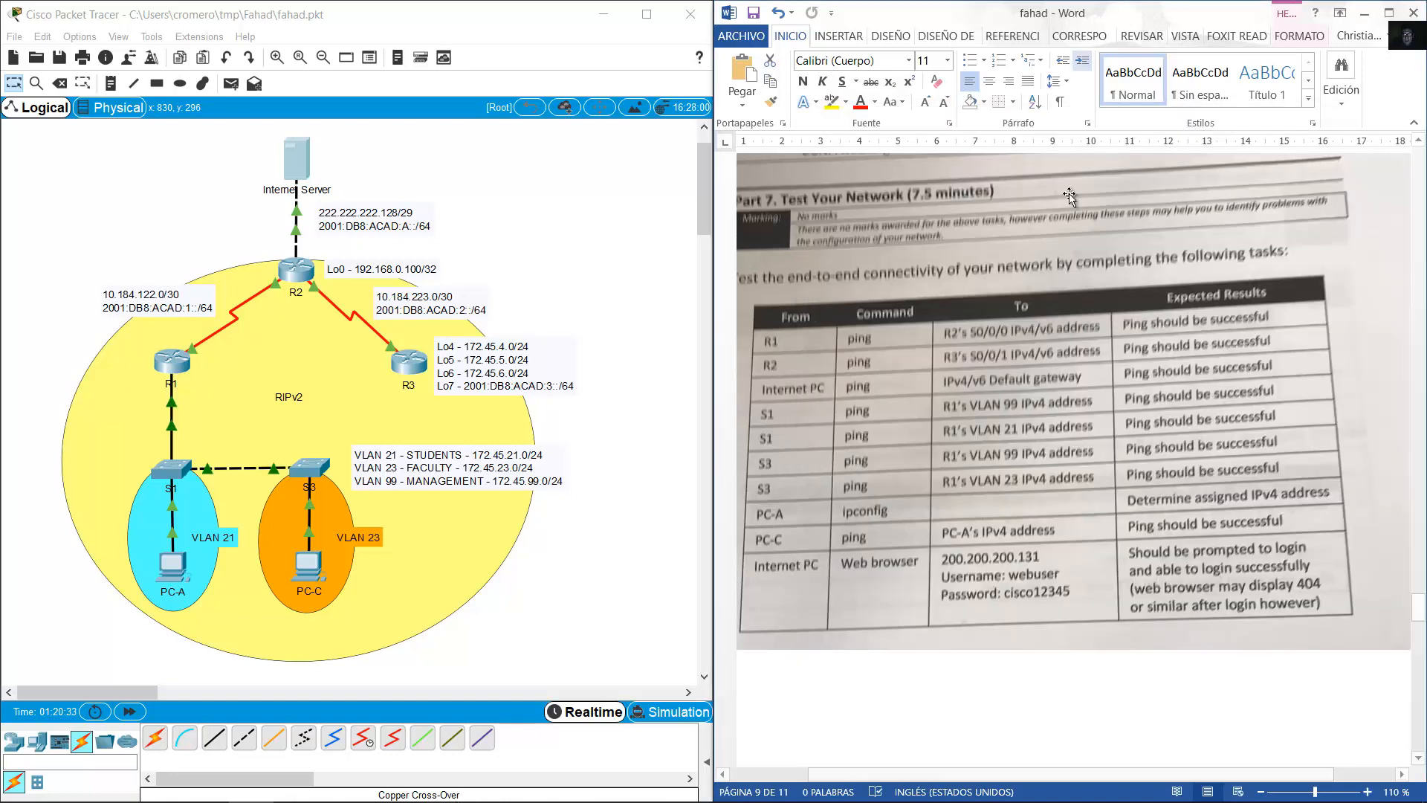
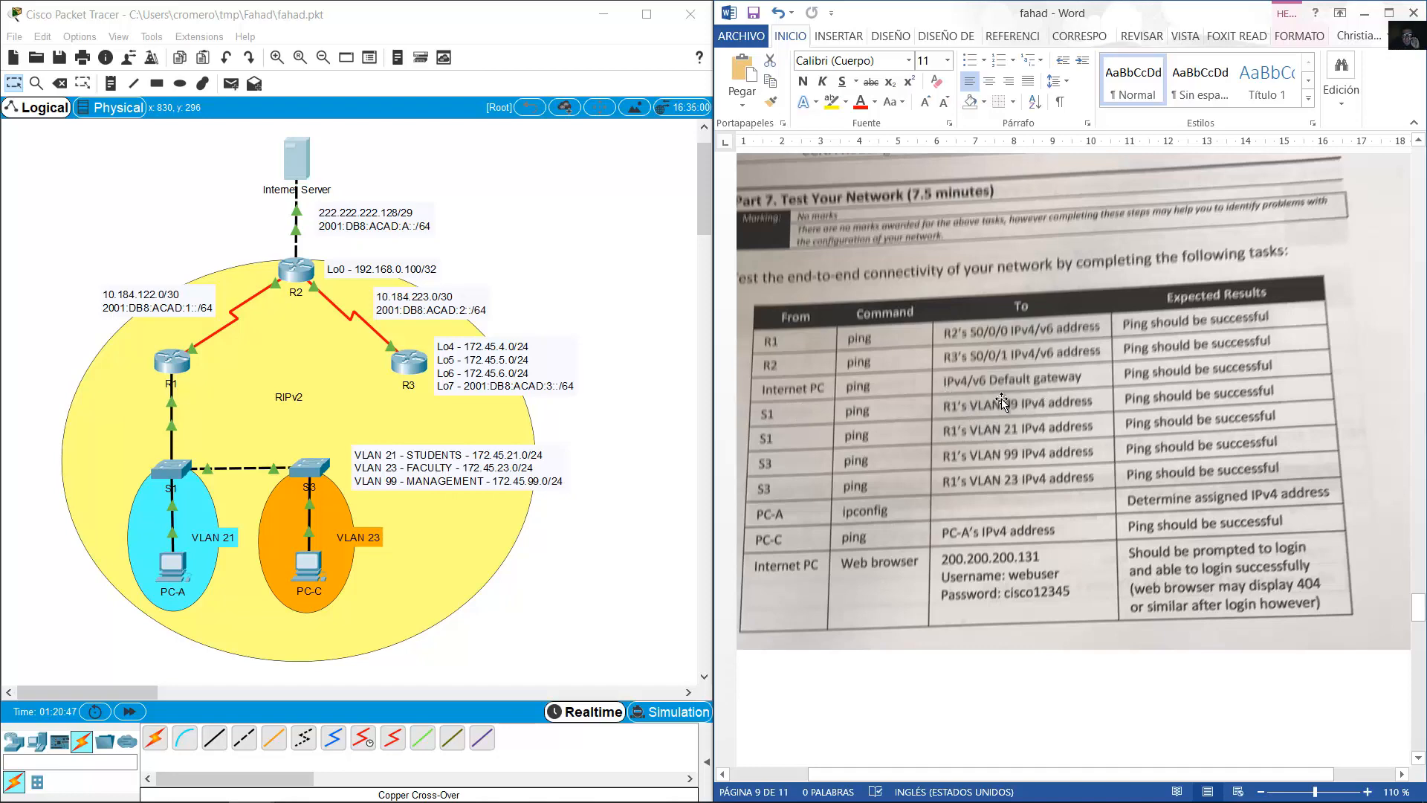
Enter privileged mode on S1 with en and ping 172.45.99.1 twice.
left_click(177, 461)
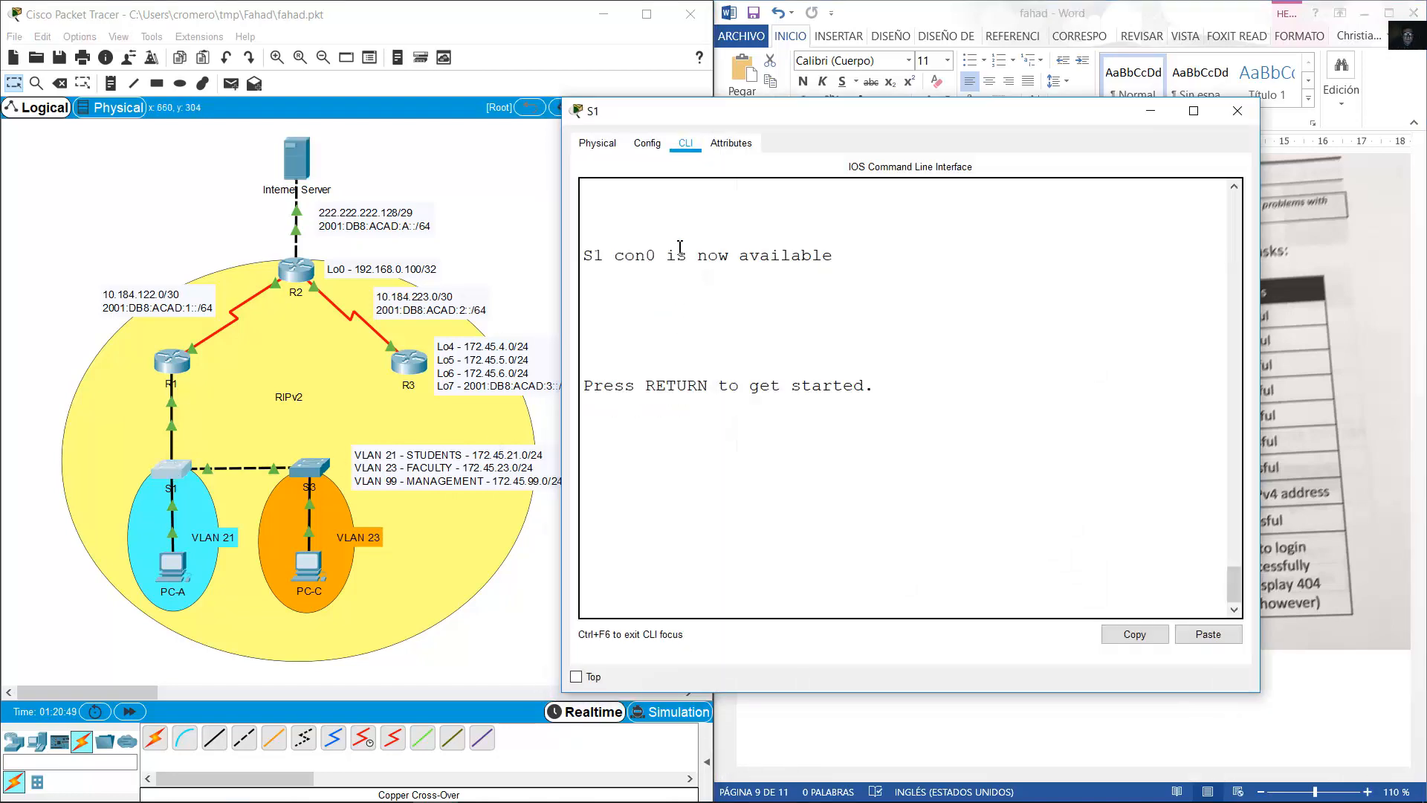
key("Return")
type("en")
key("Return")
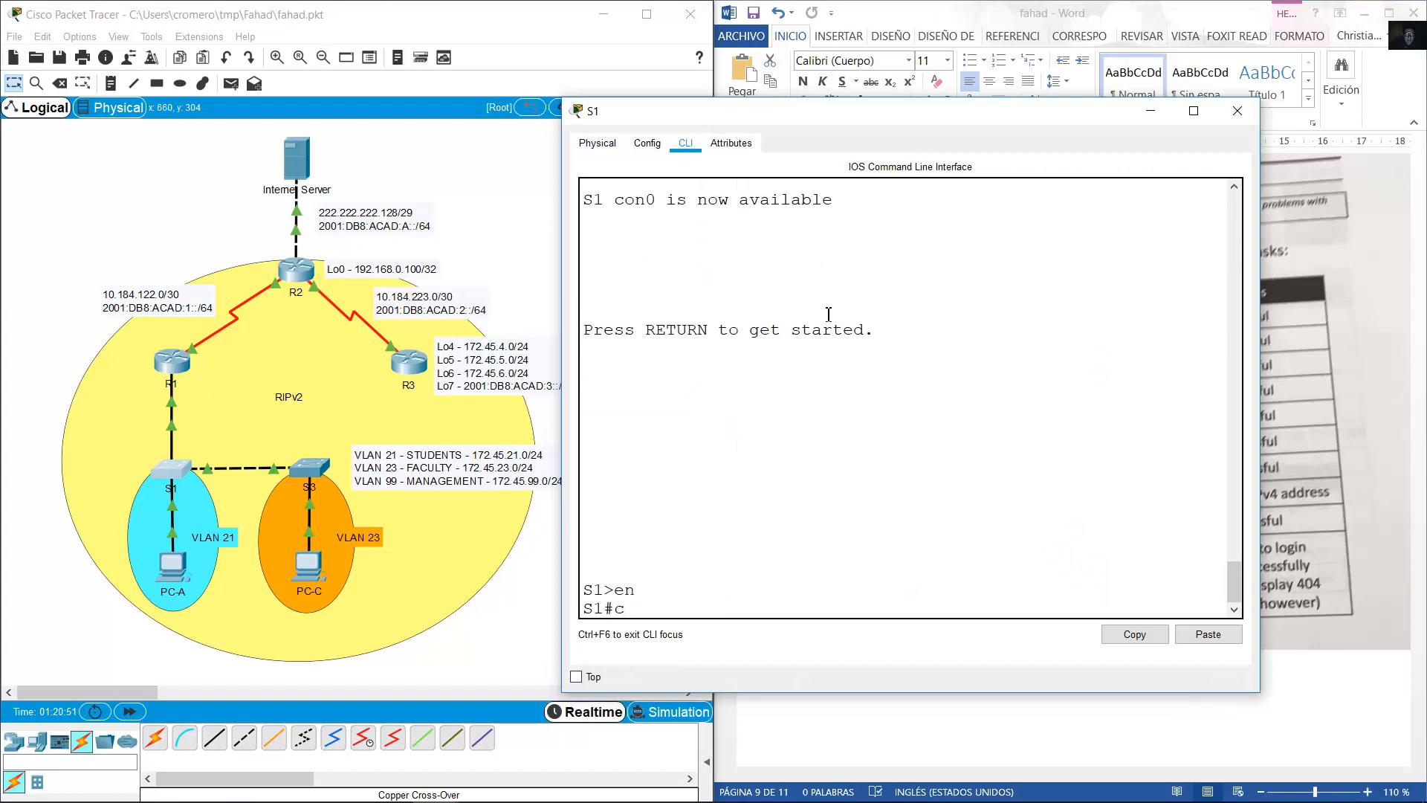
type("ping 172.45.99.1")
key("Return")
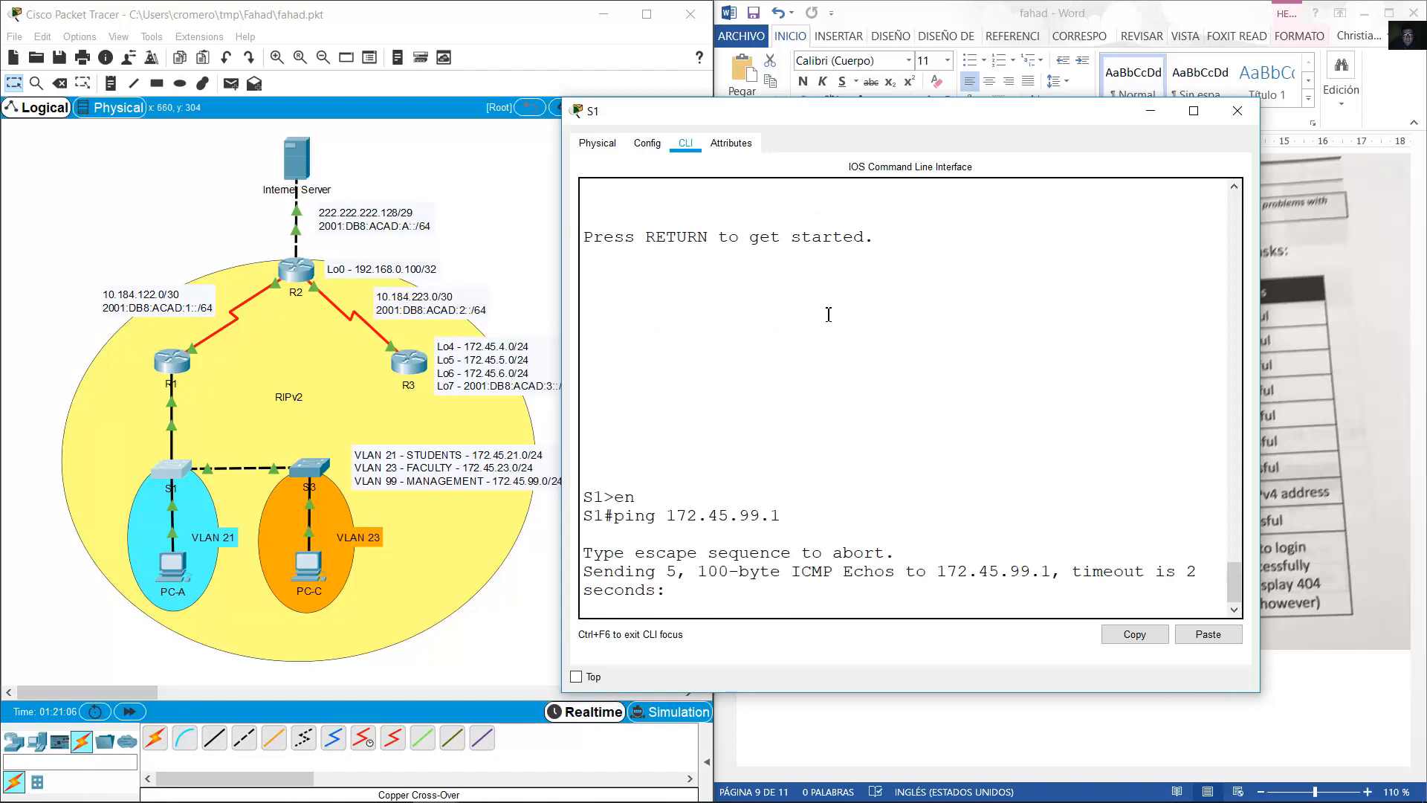
key("Up")
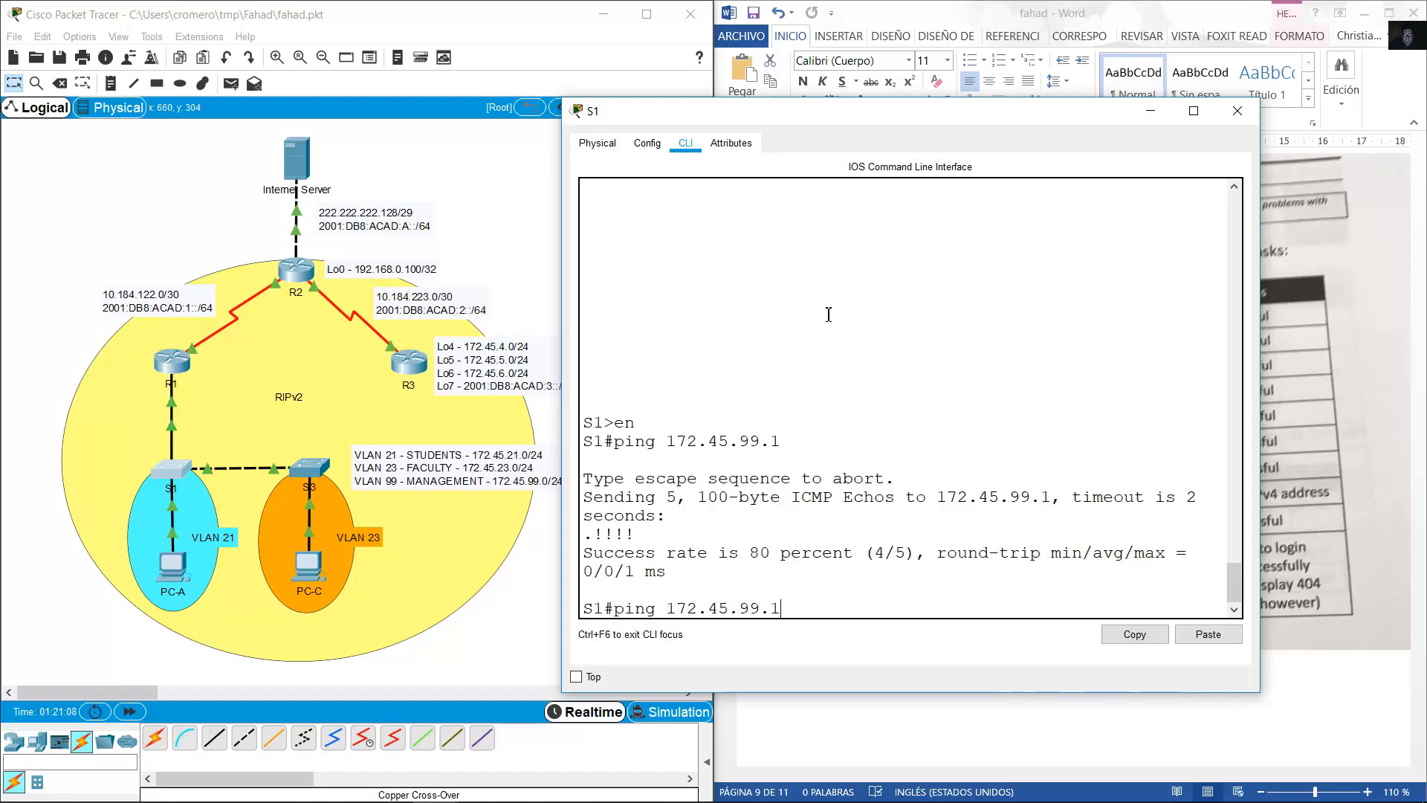
key("Return")
left_click(1099, 4)
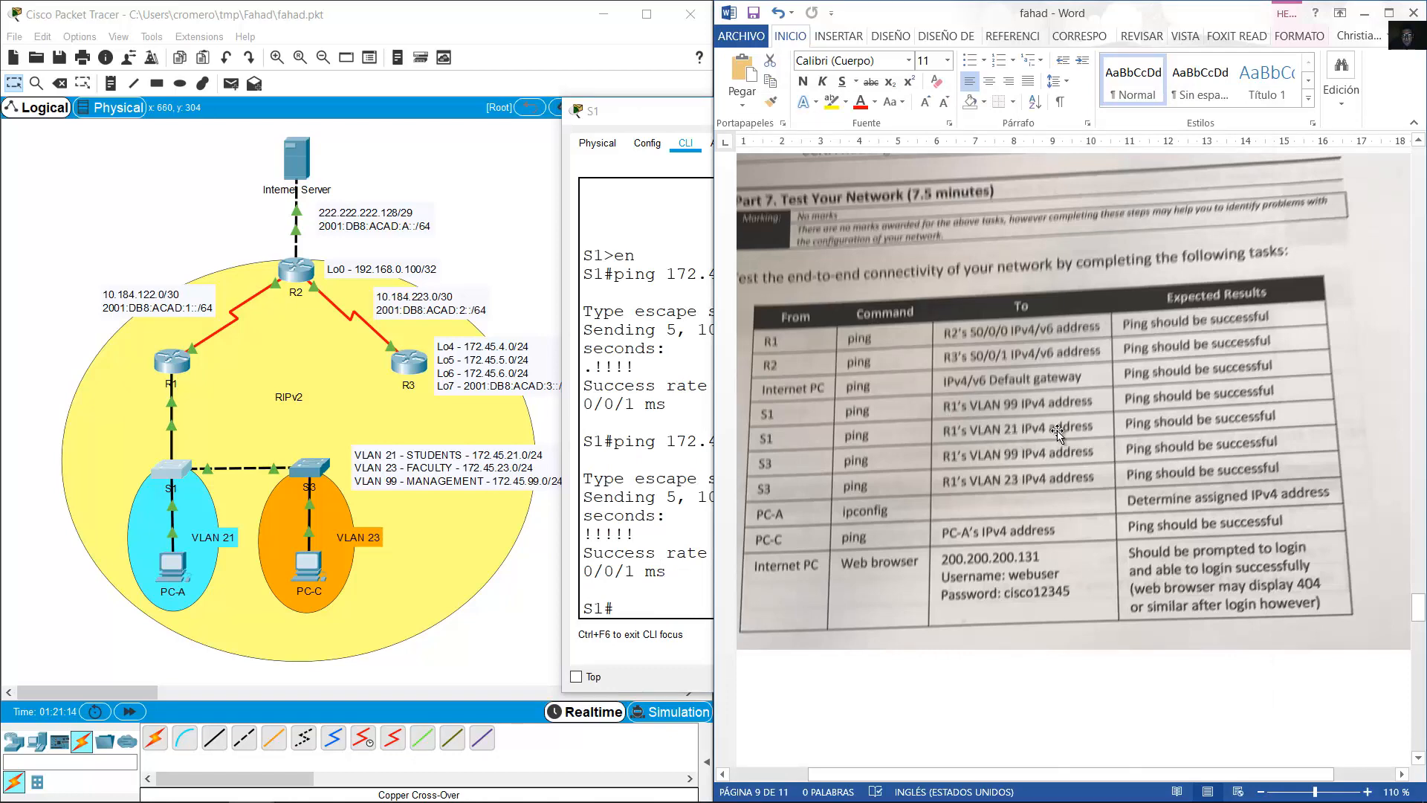
Edit the recalled ping to reach 172.45.21.1 from S1 and check the task table.
left_click(692, 502)
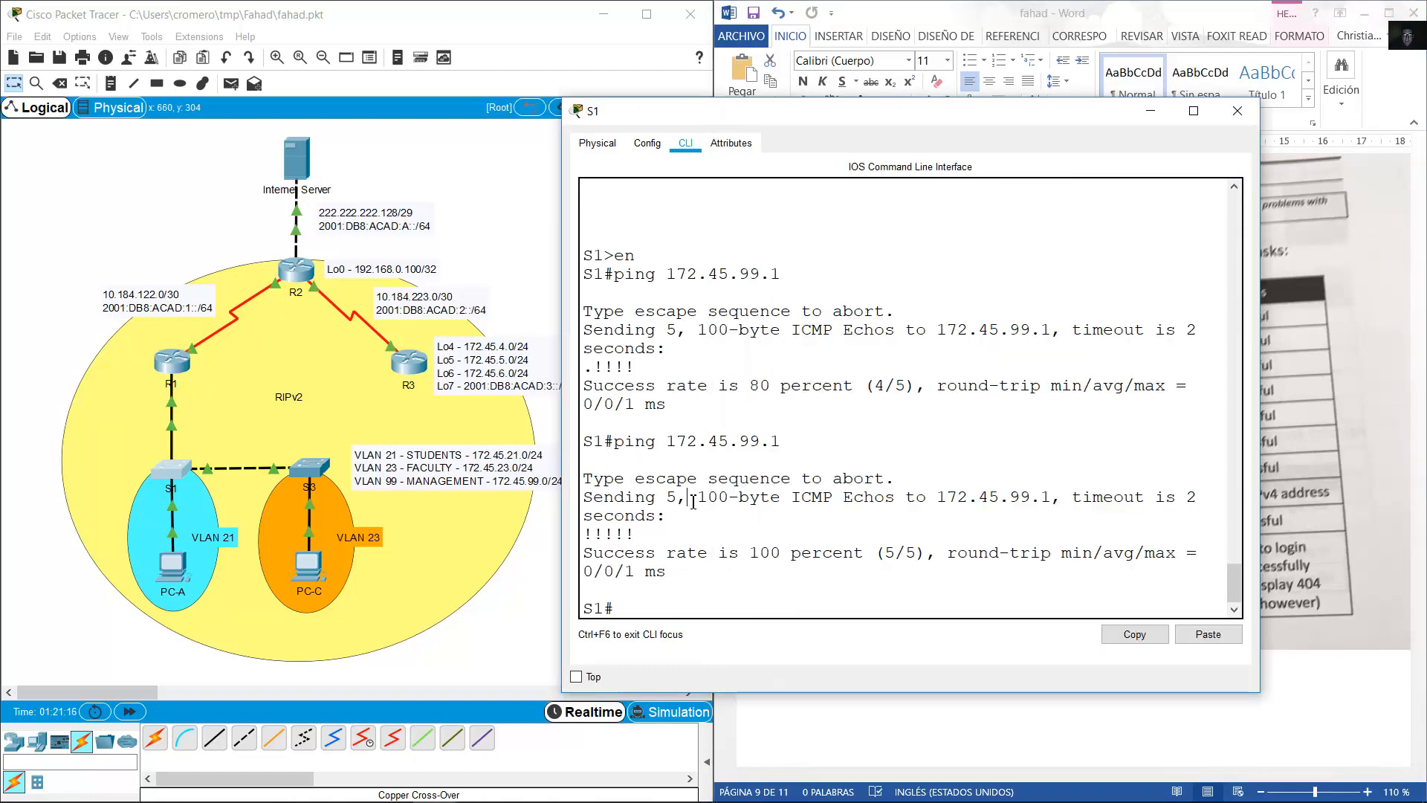
key("Up")
key("Left")
key("BackSpace")
key("BackSpace")
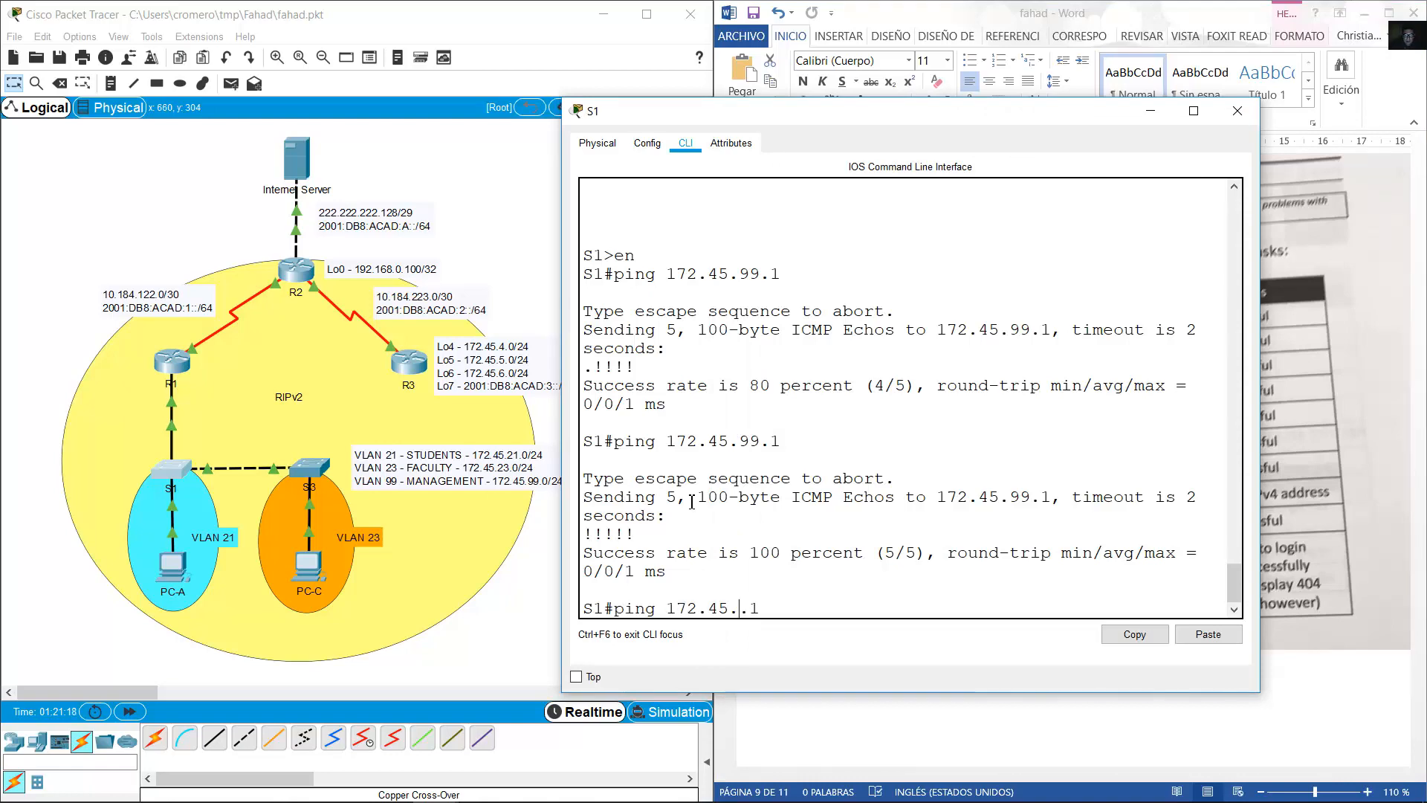
key("Return")
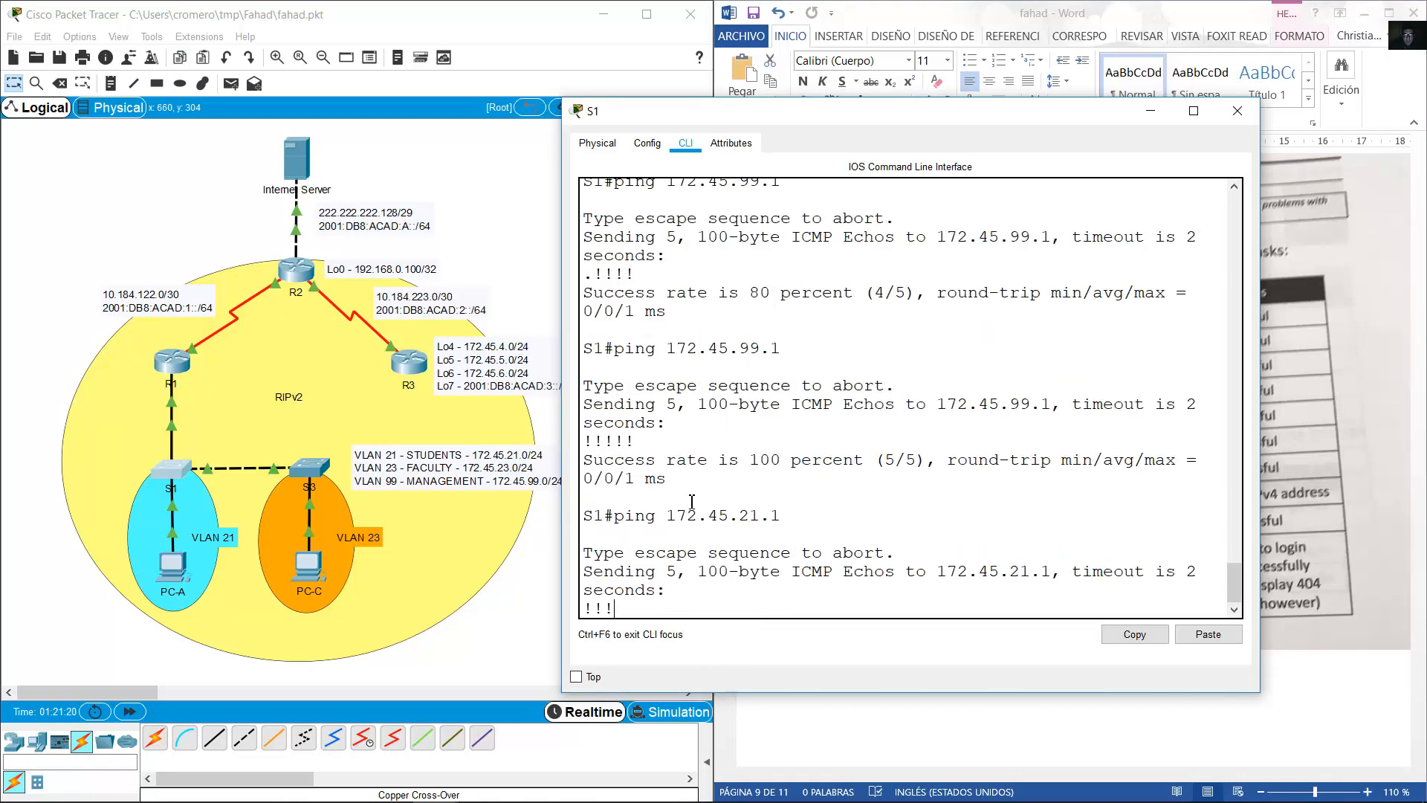
left_click(1103, 455)
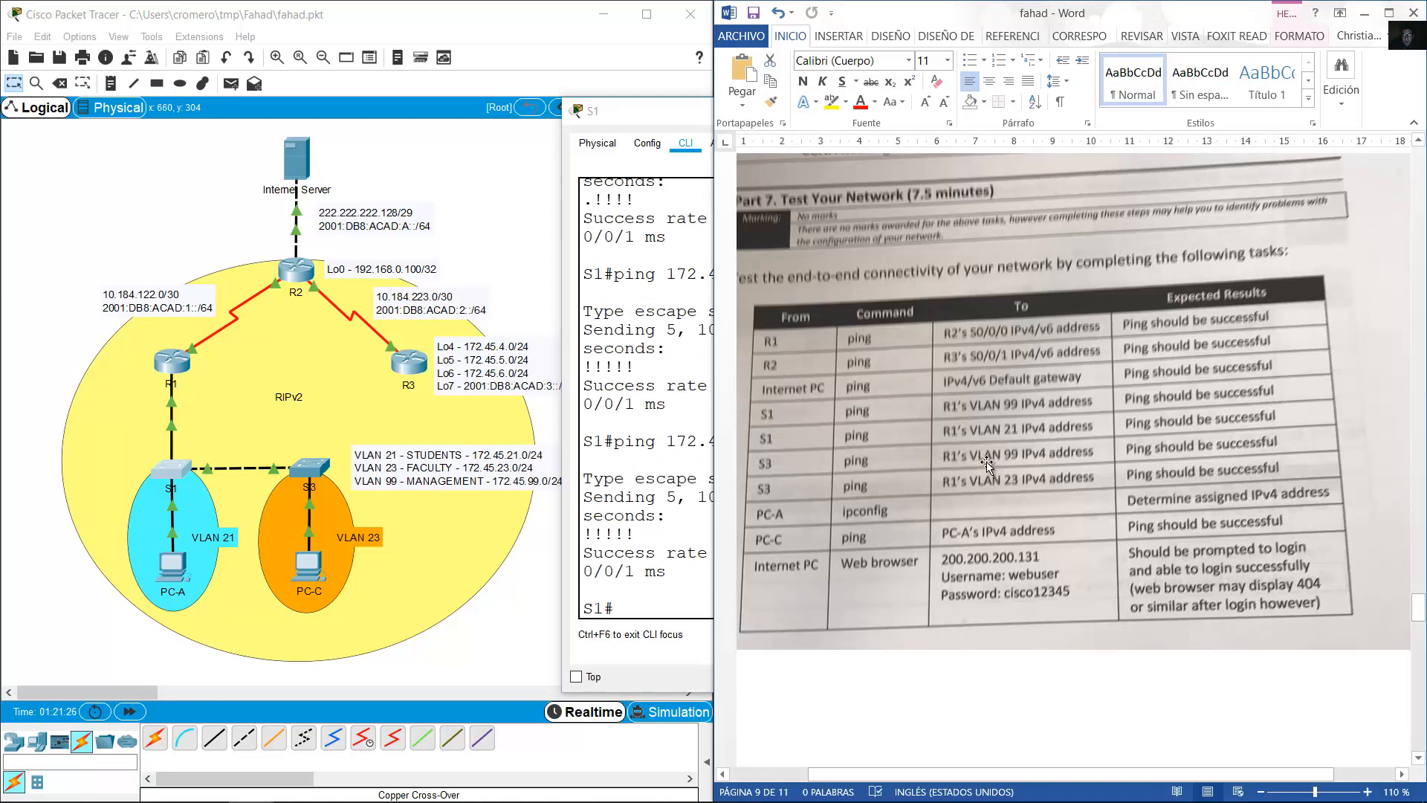
Open switch S3's command line and enter privileged mode with en.
left_click(312, 466)
key("Return")
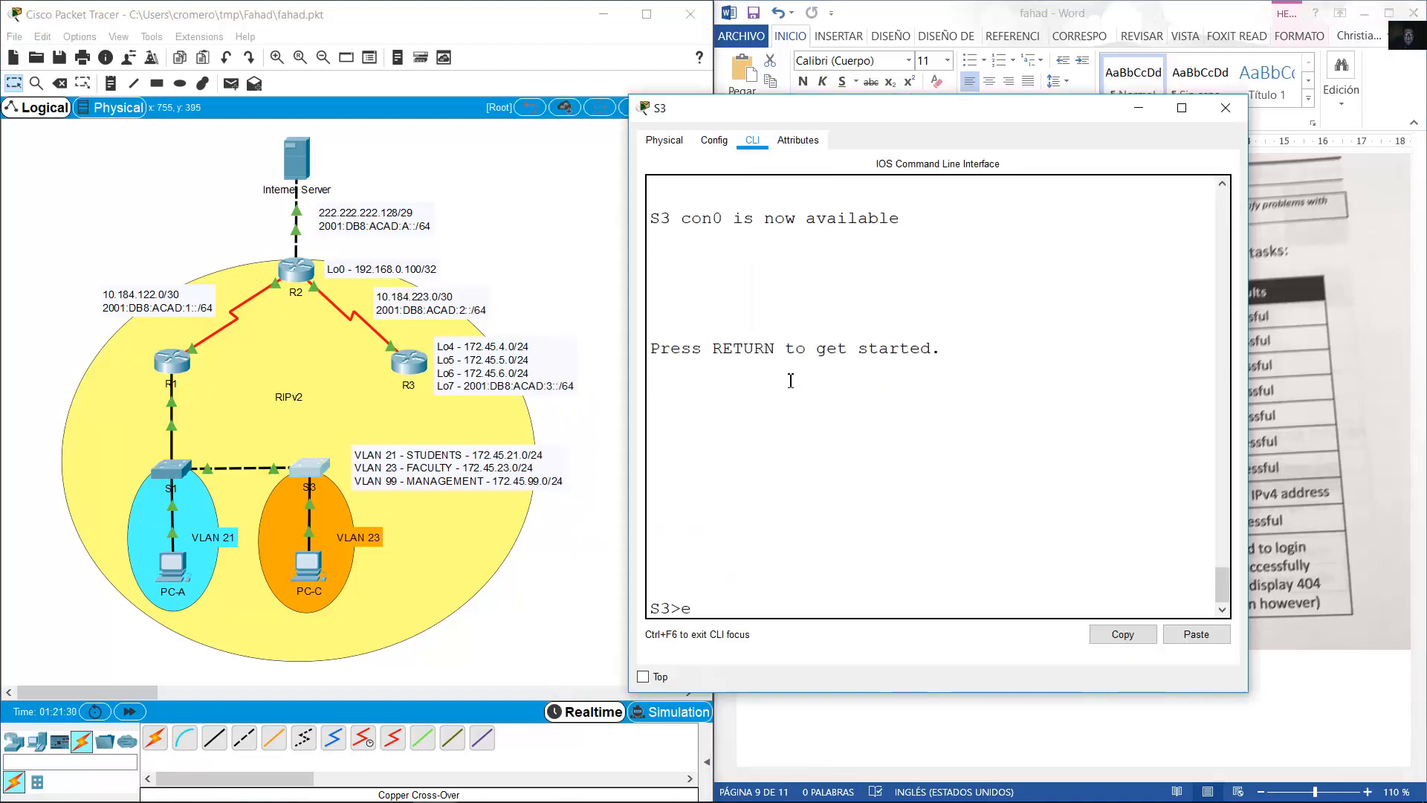
type("en")
key("Return")
Ping 172.45.99.1 twice from S3, checking the task table.
type("ping 1")
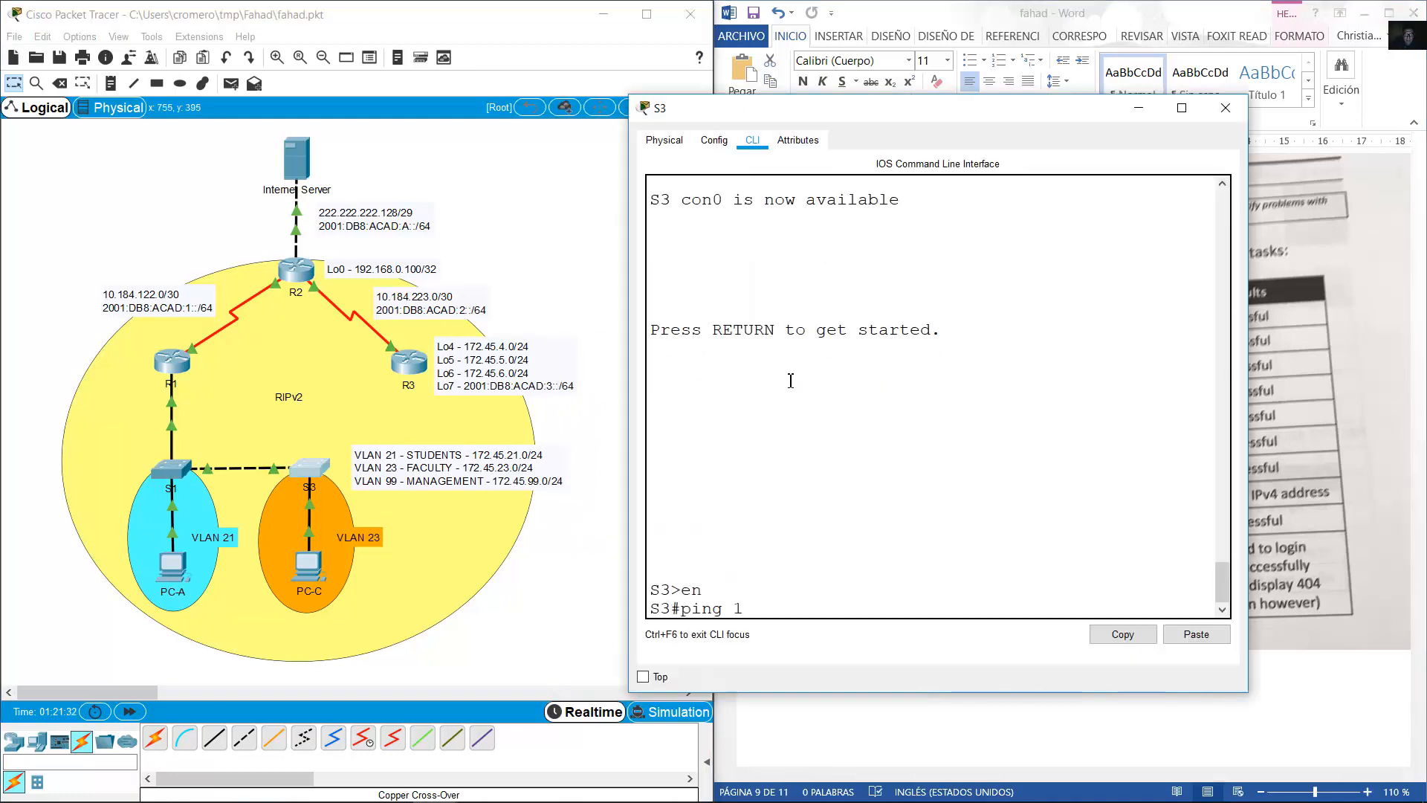
type("72.45.")
left_click(1086, 16)
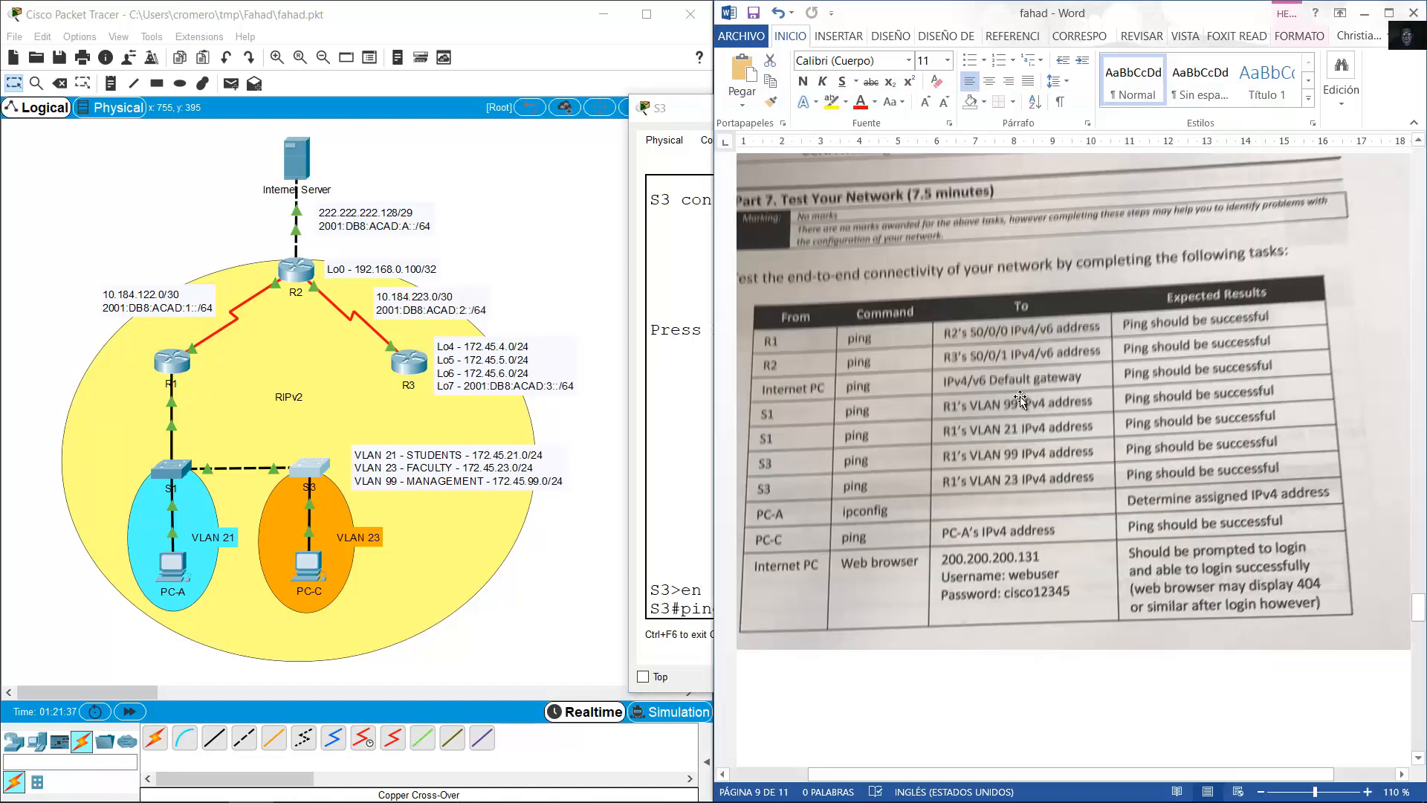
left_click(687, 597)
type("99")
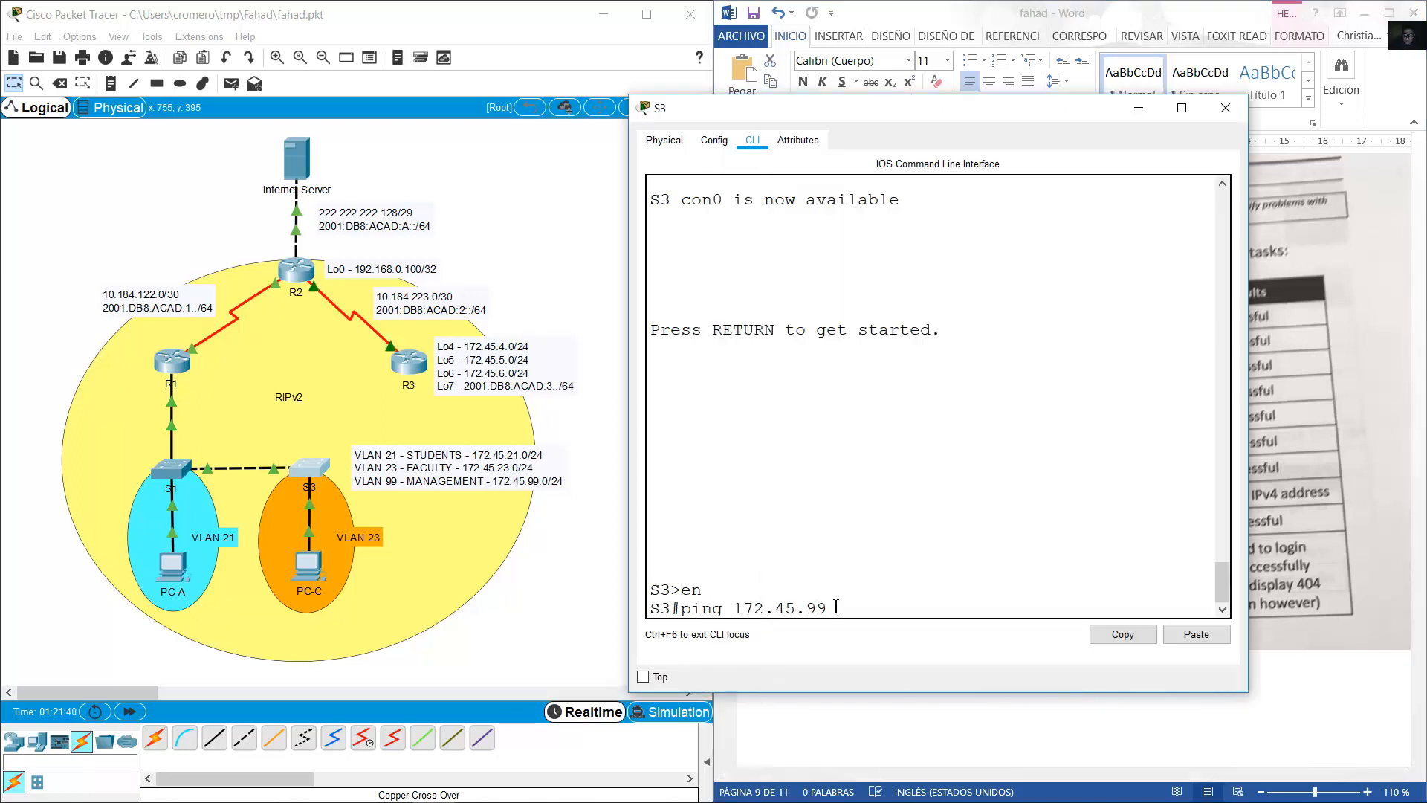
type(".1")
key("Return")
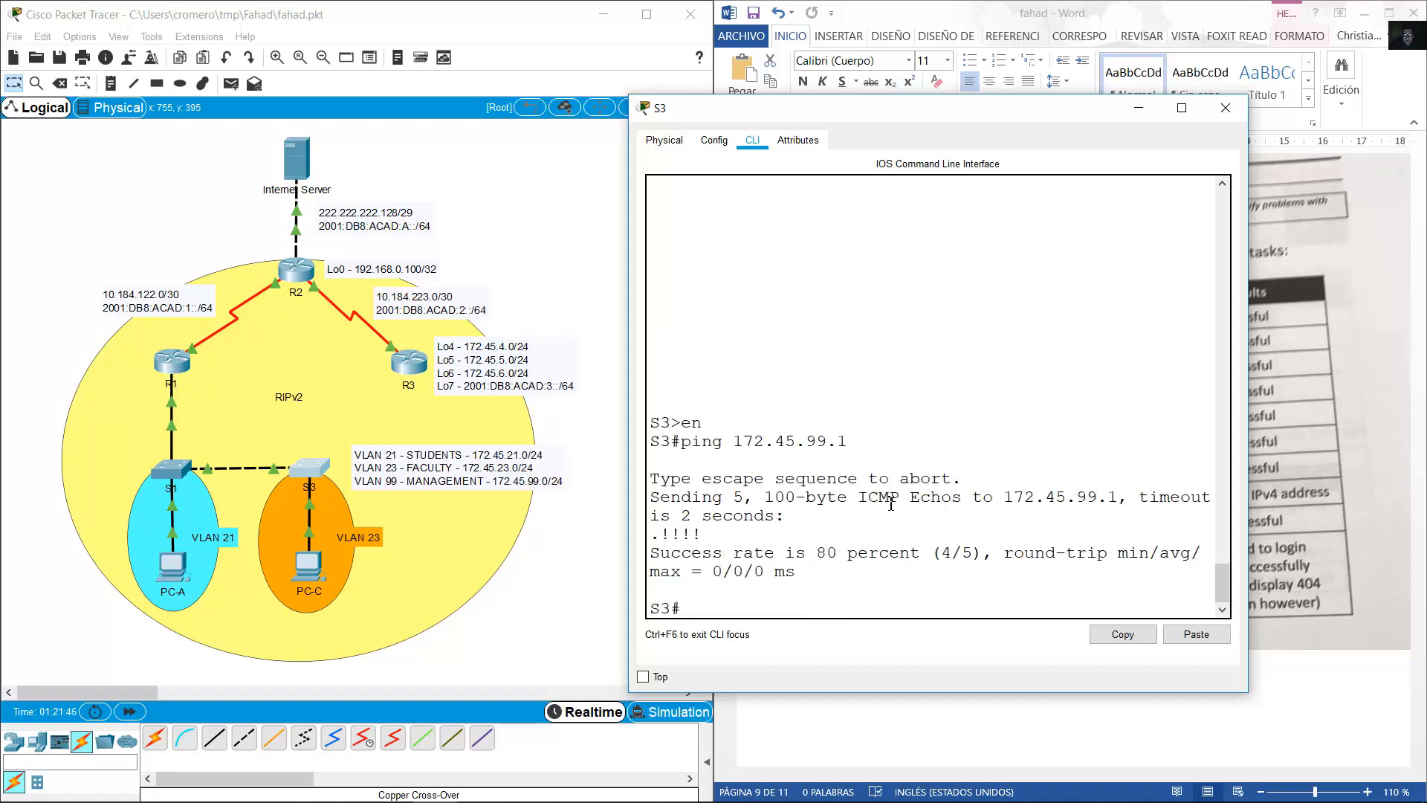
key("Up")
key("Return")
left_click(1131, 32)
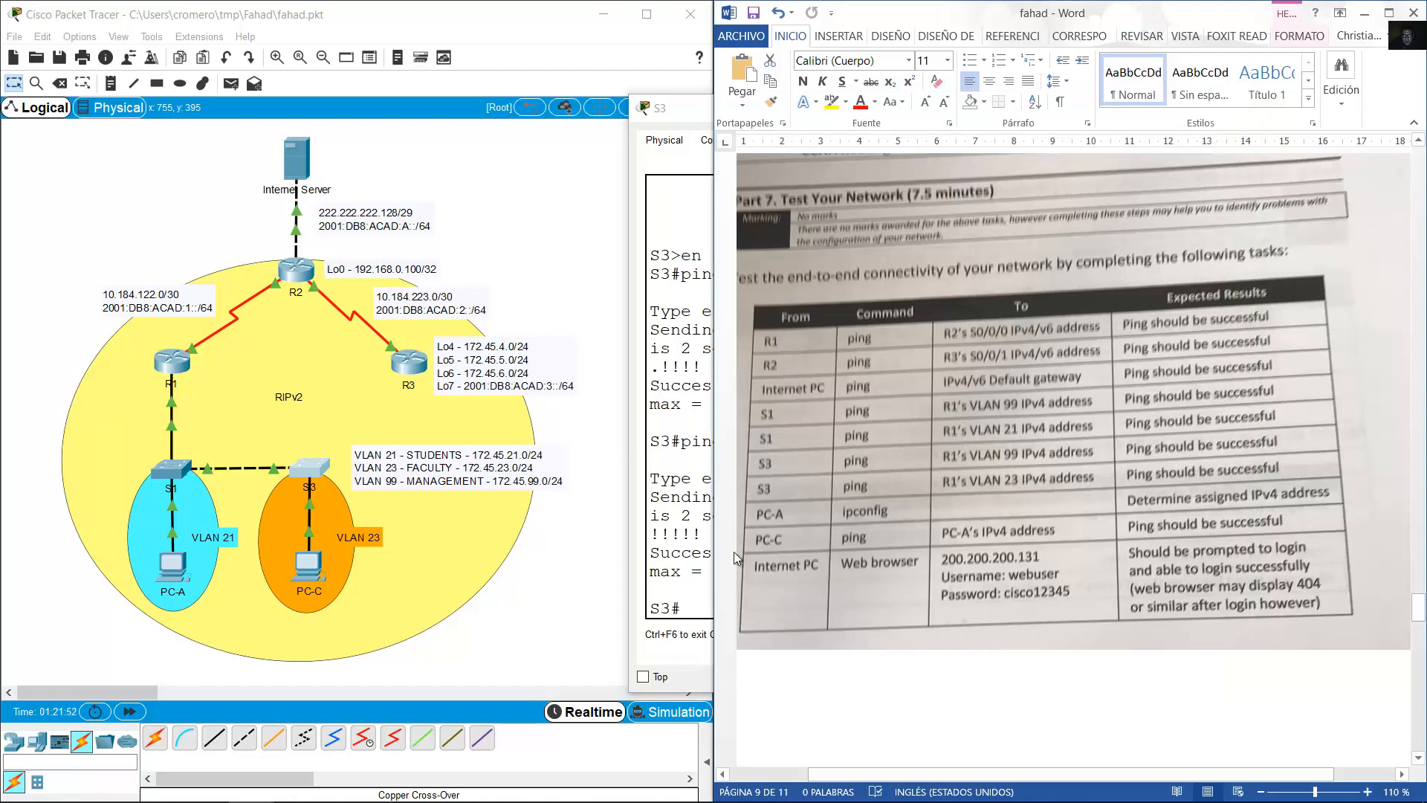
Edit the recalled ping to reach 172.45.23.1 from S3 and compare with the table.
left_click(673, 563)
key("Up")
key("Left")
key("Left")
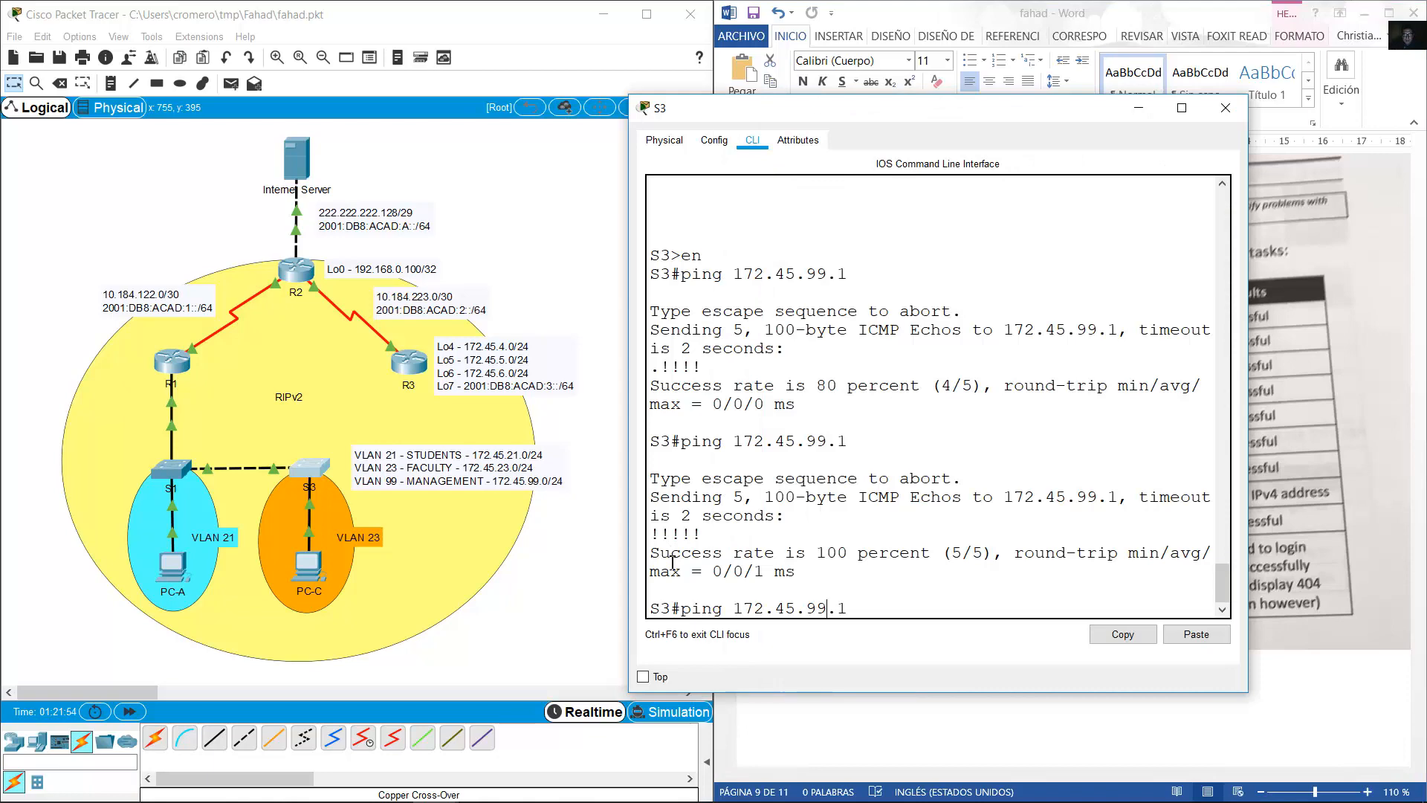
type("23")
key("Return")
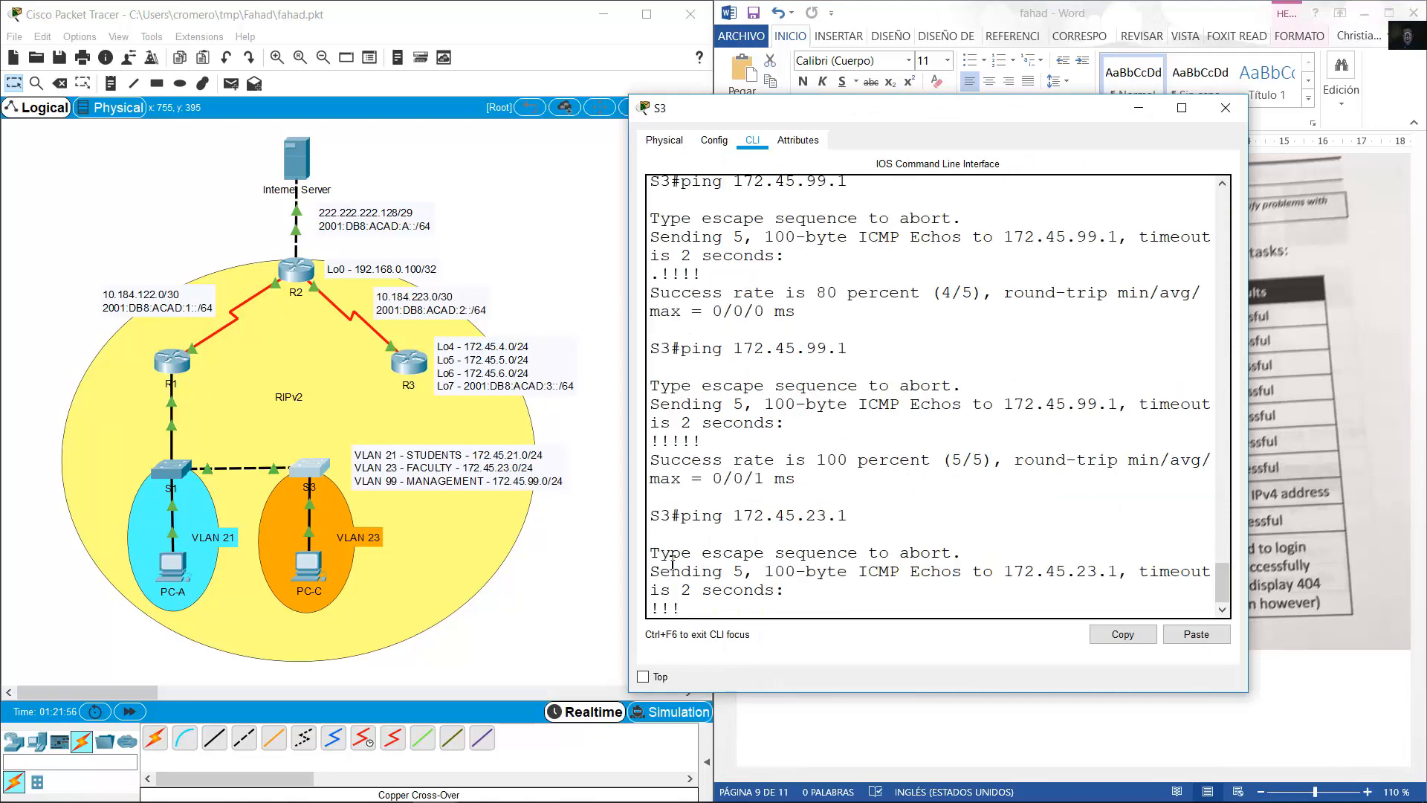
left_click(1043, 18)
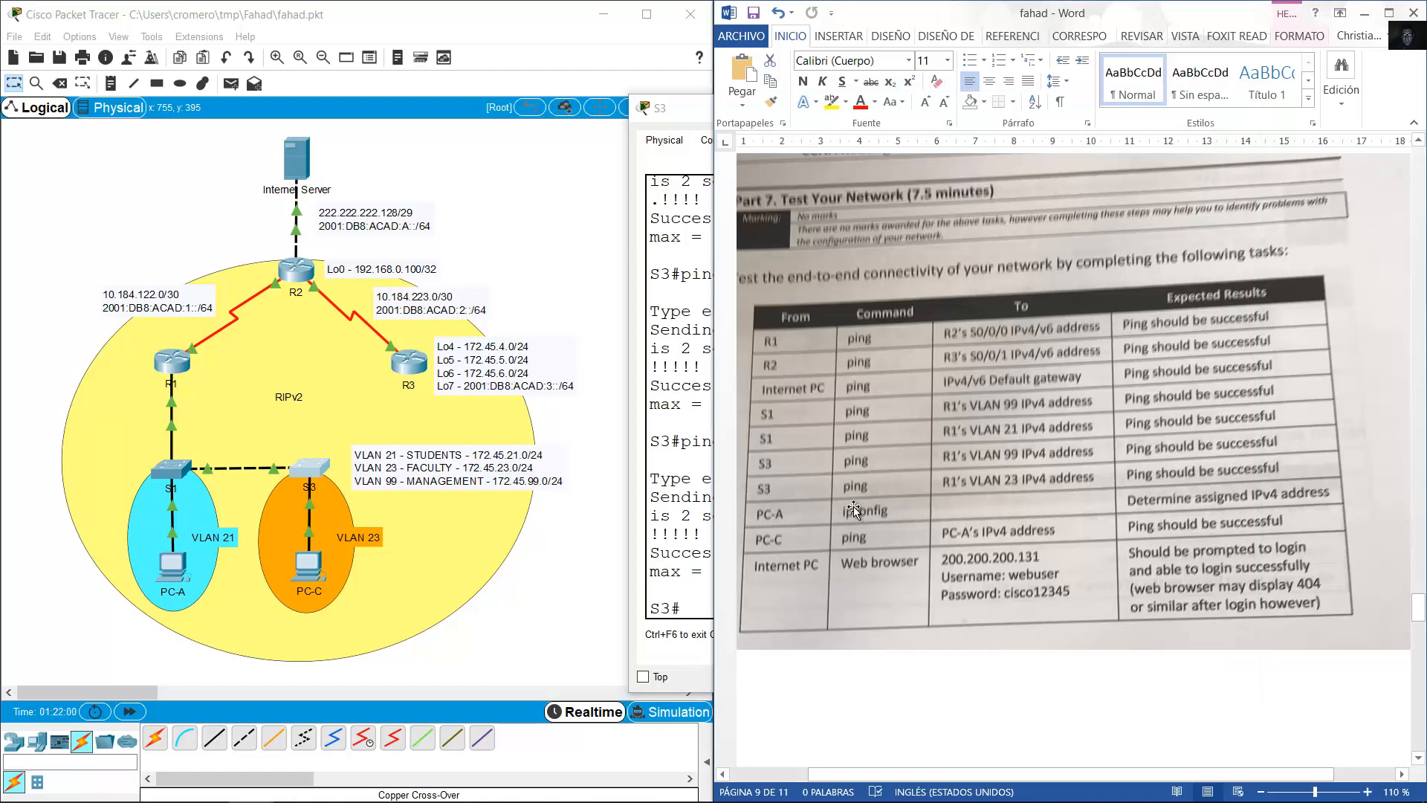
Switch PC-A's IP configuration to DHCP.
left_click(173, 566)
left_click_drag(611, 132, 778, 99)
left_click(699, 126)
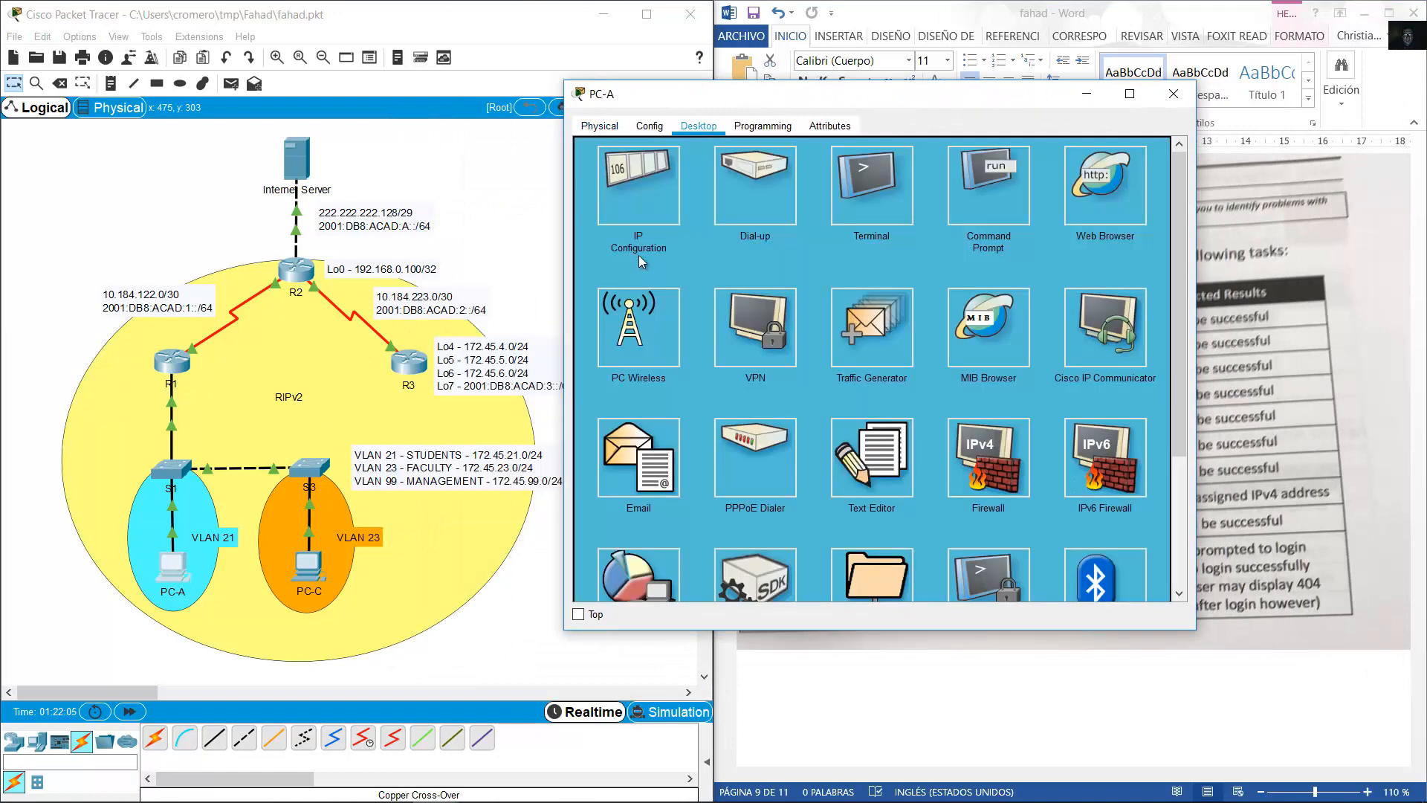
left_click(632, 188)
left_click(594, 213)
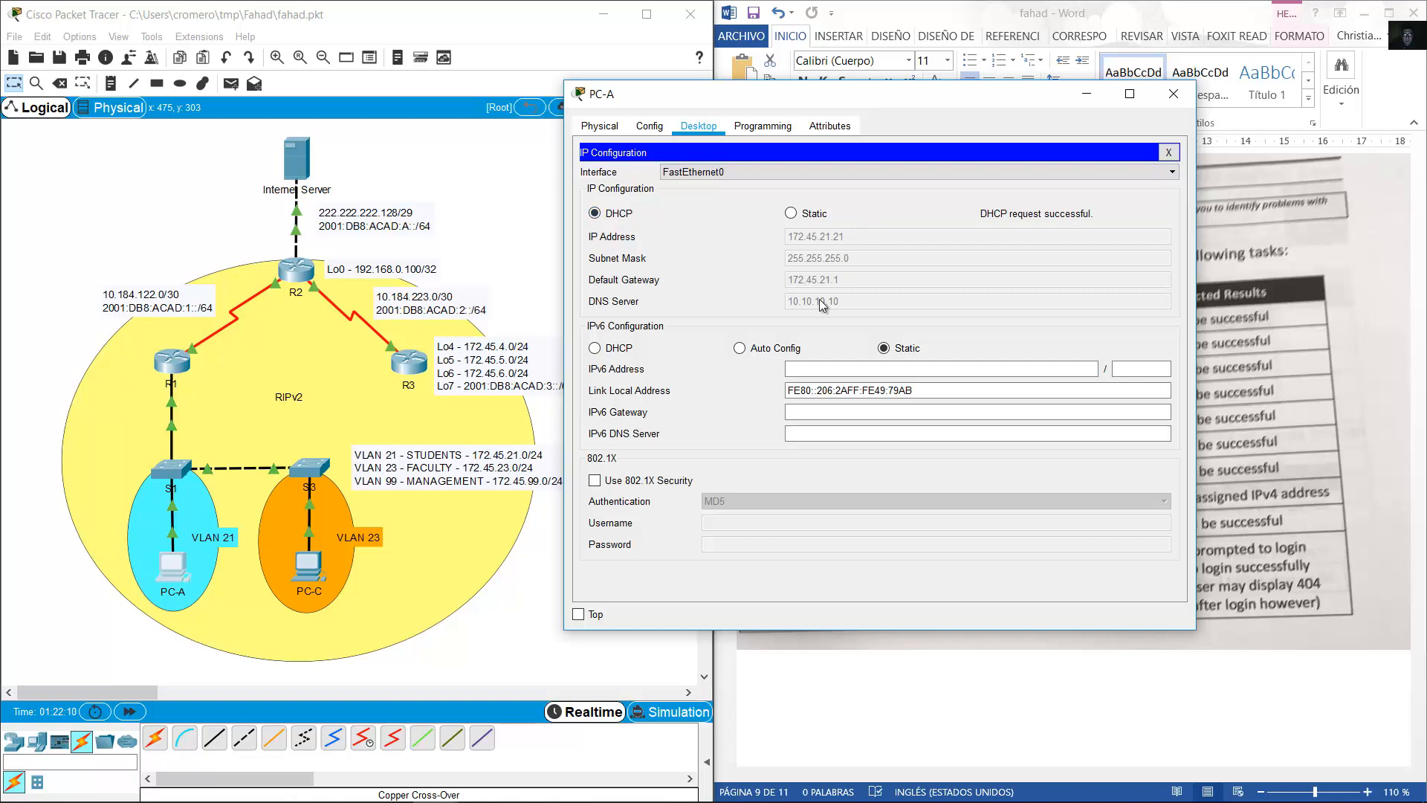
left_click(1168, 152)
Run ipconfig on PC-A to confirm 172.45.21.21, mask 255.255.255.0, gateway 172.45.21.1.
left_click(898, 165)
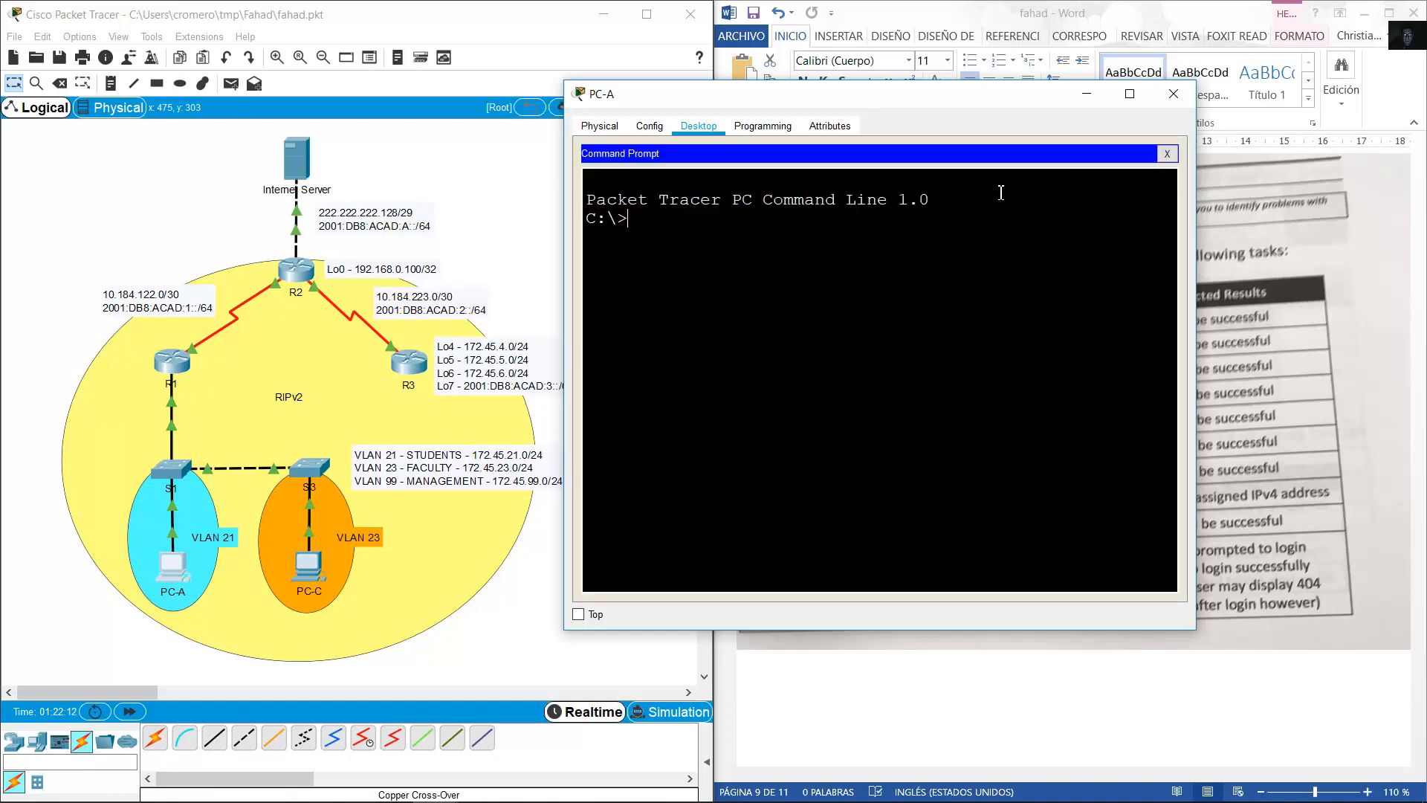
type("ipconfig")
key("Return")
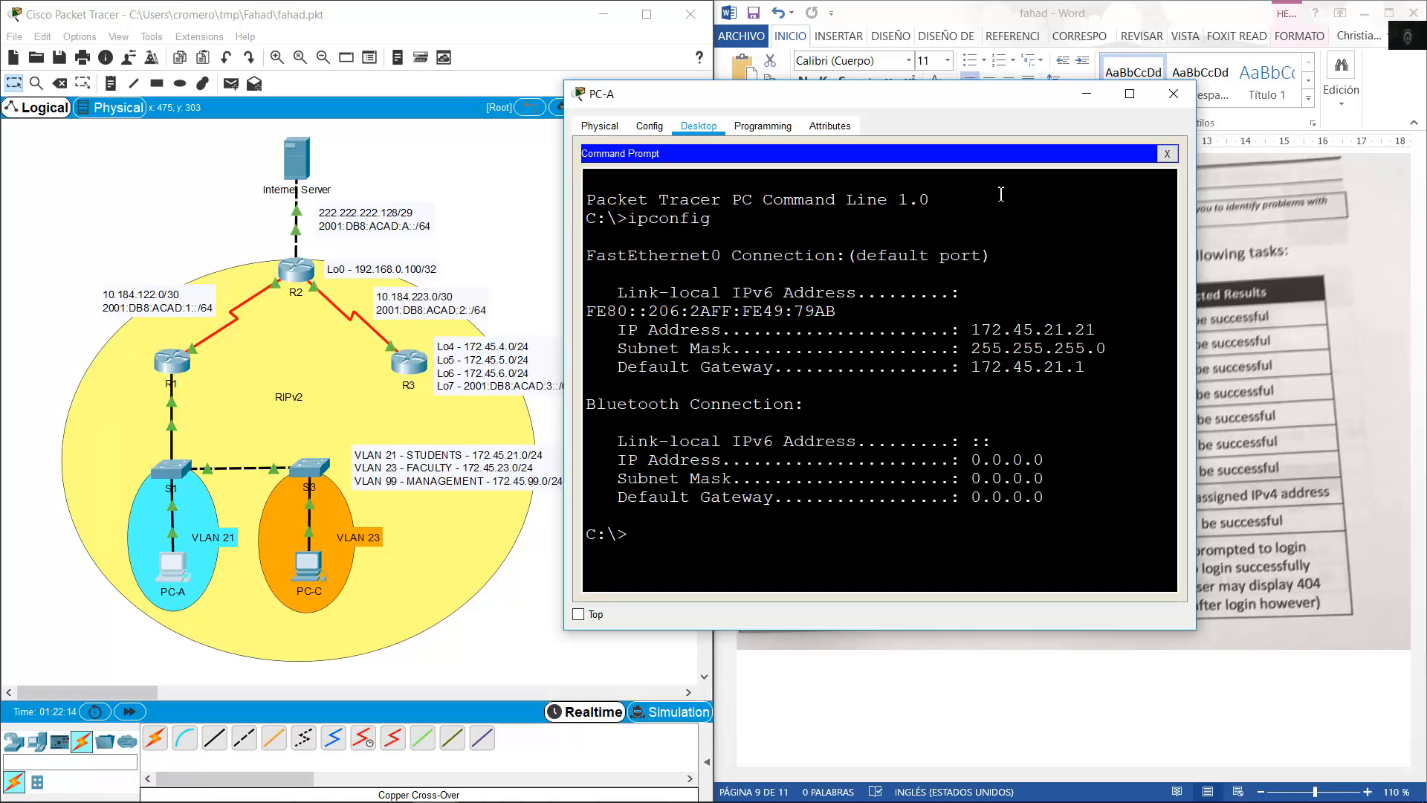
left_click_drag(992, 314, 1241, 401)
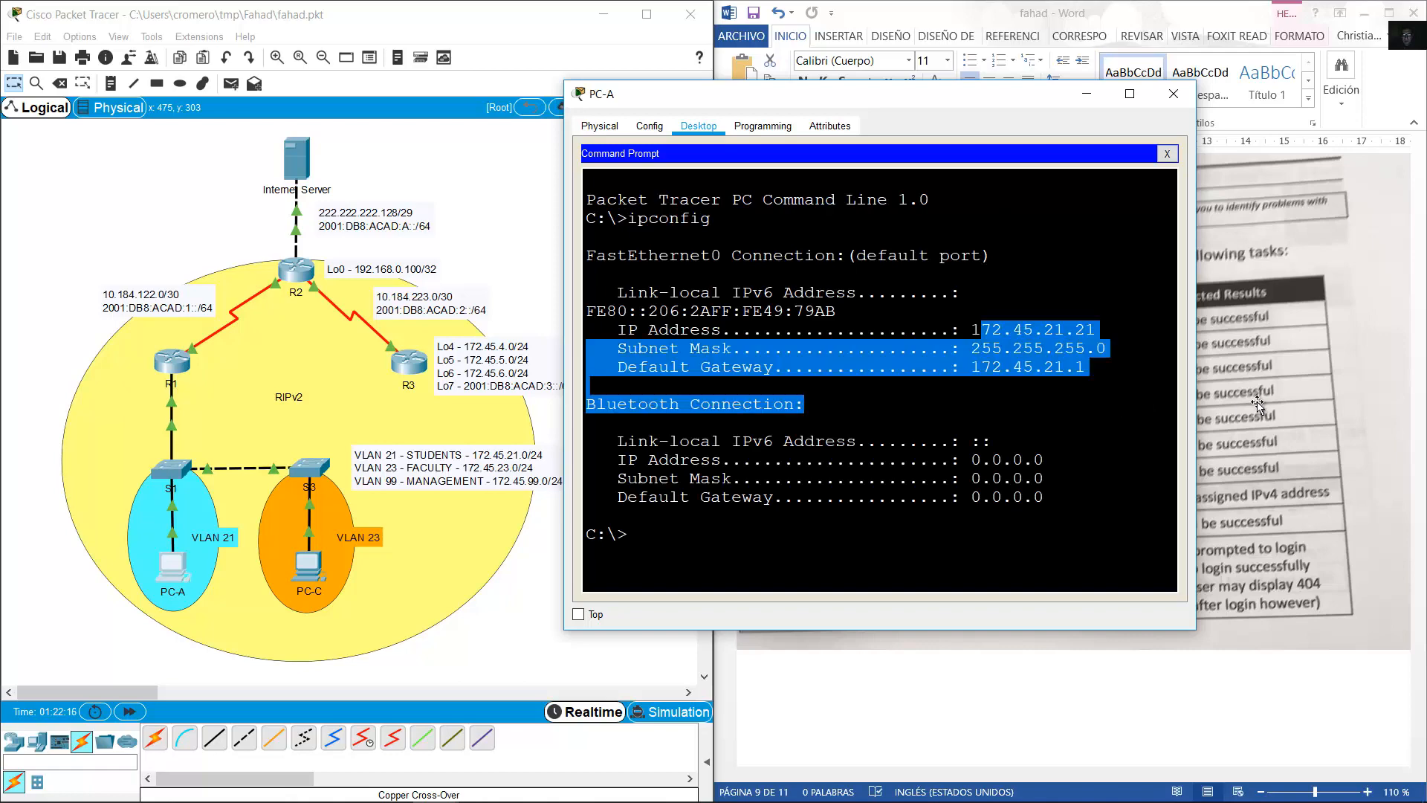
left_click(954, 493)
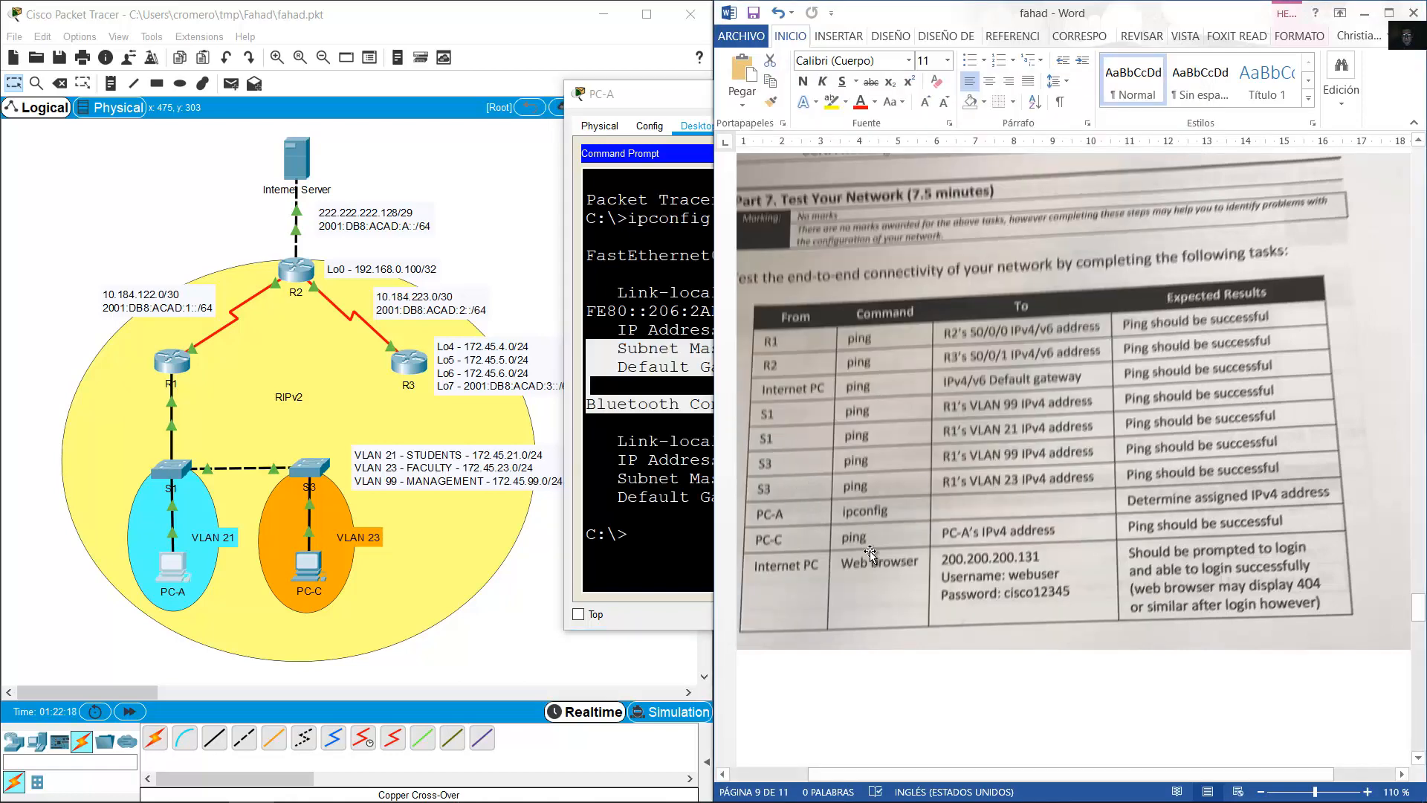
left_click(308, 566)
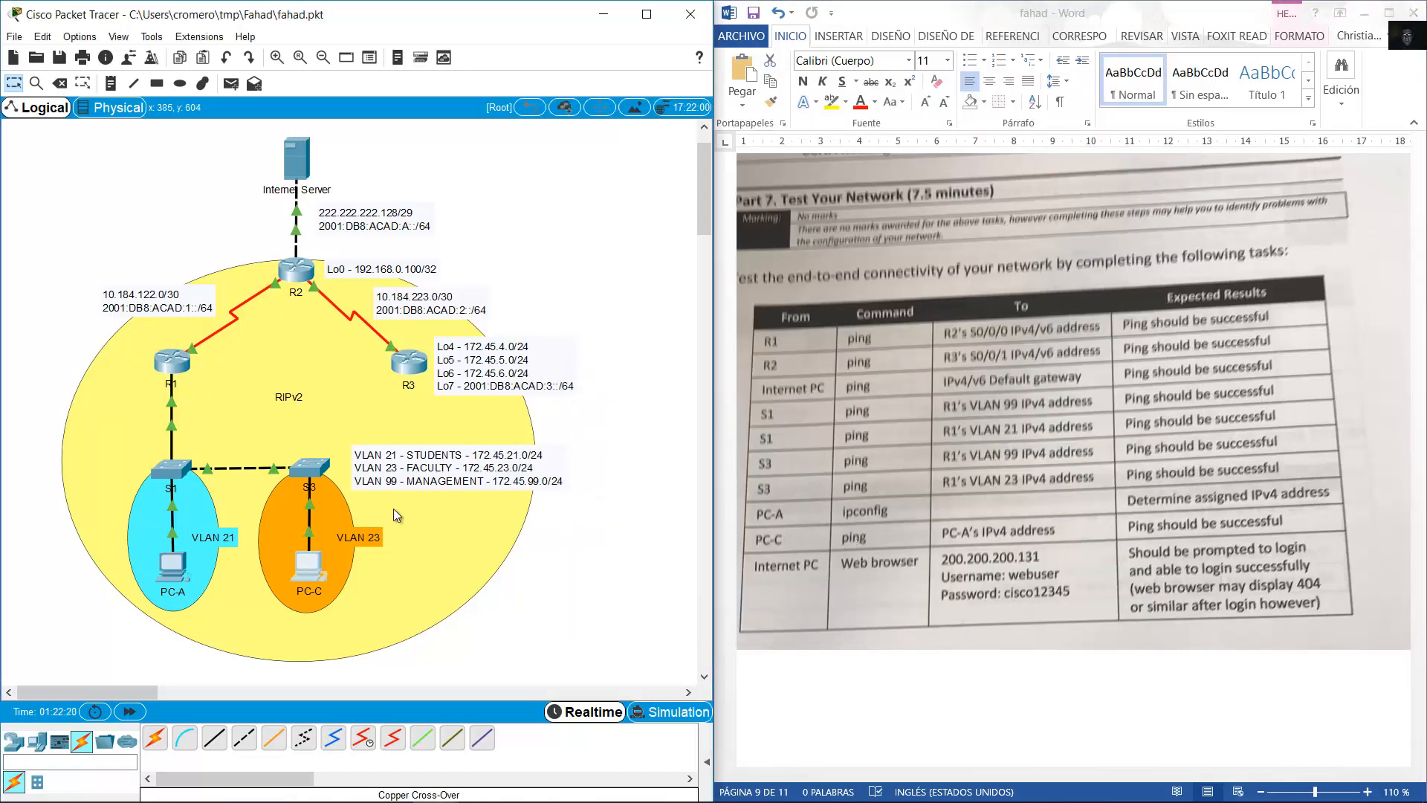
Set PC-C's IP configuration to obtain its address by DHCP.
left_click(532, 159)
left_click(485, 224)
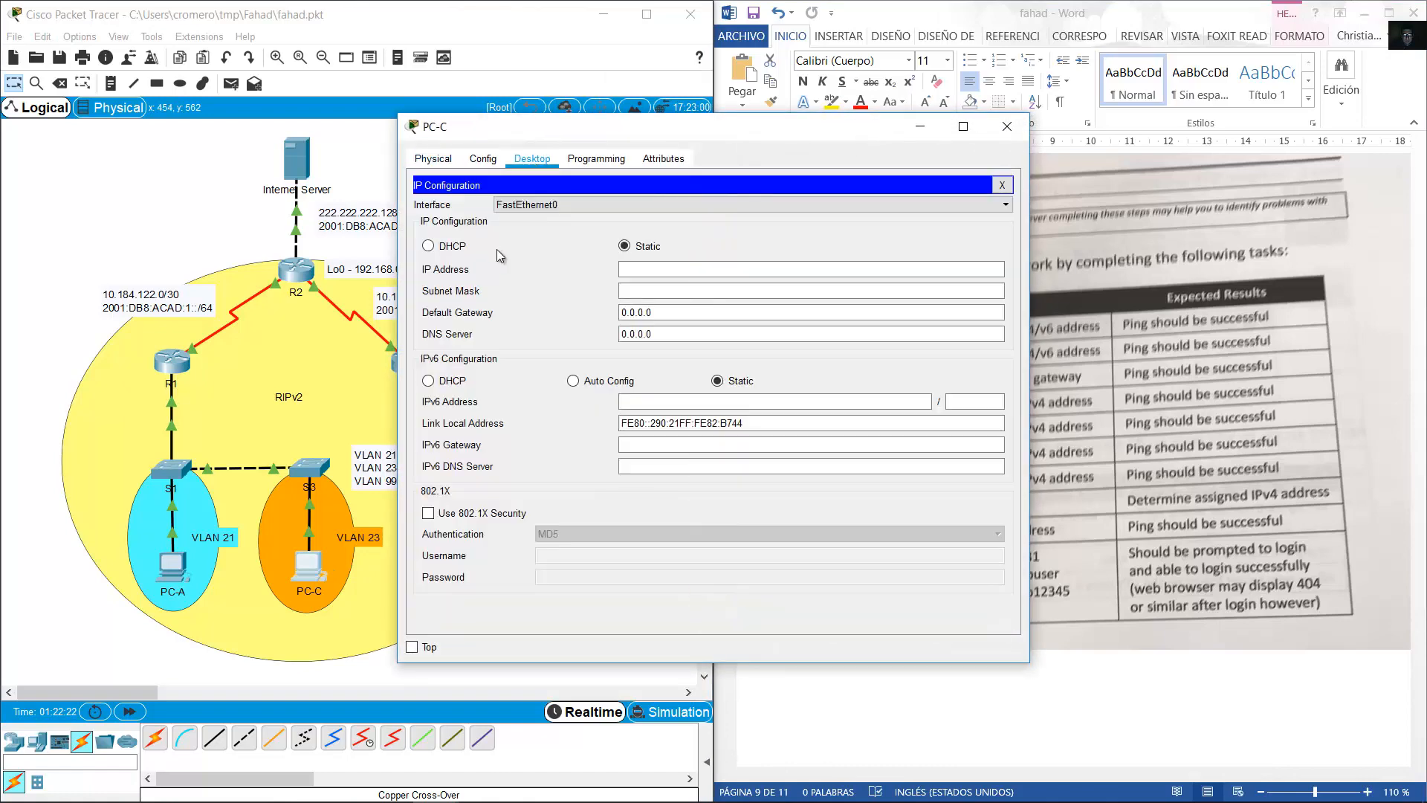
left_click(453, 252)
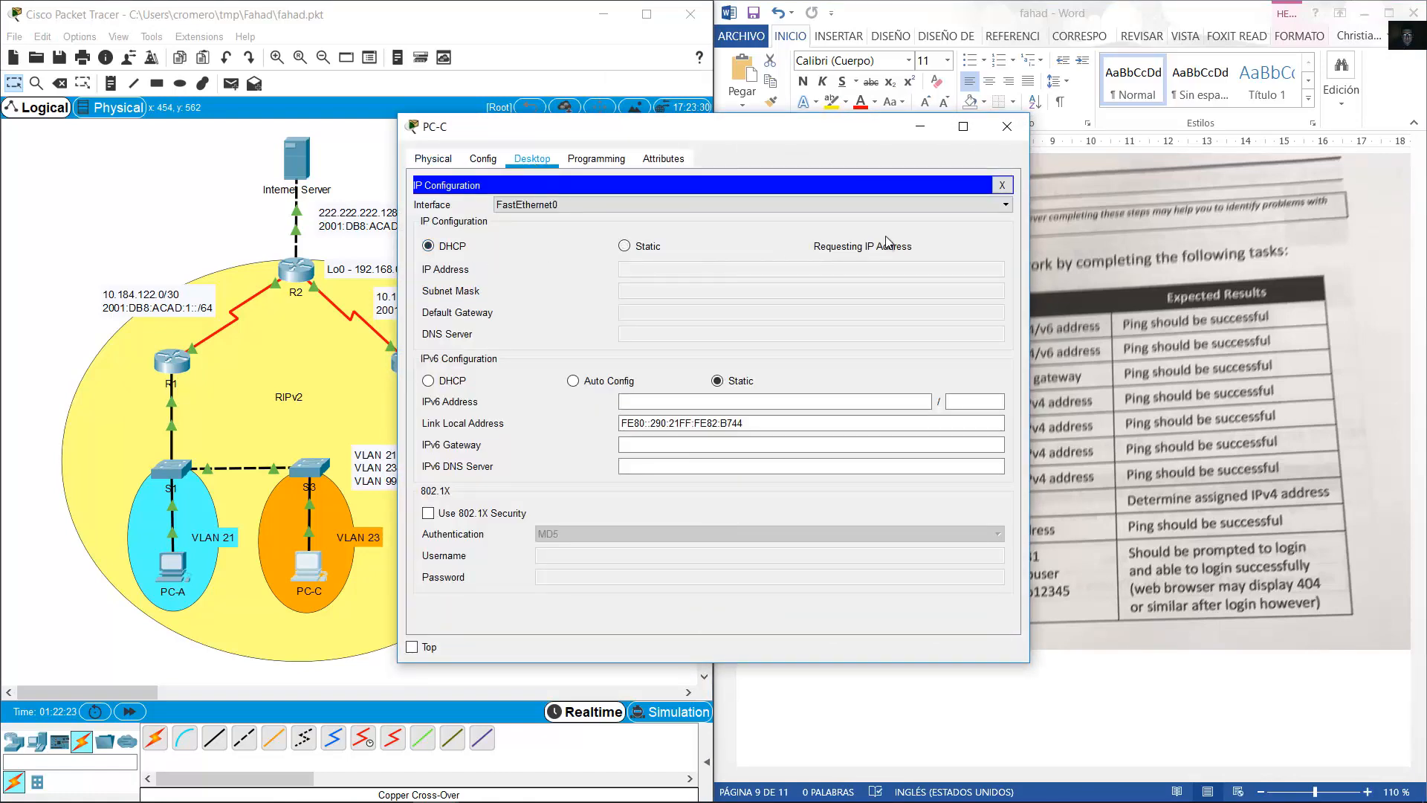
left_click(1009, 127)
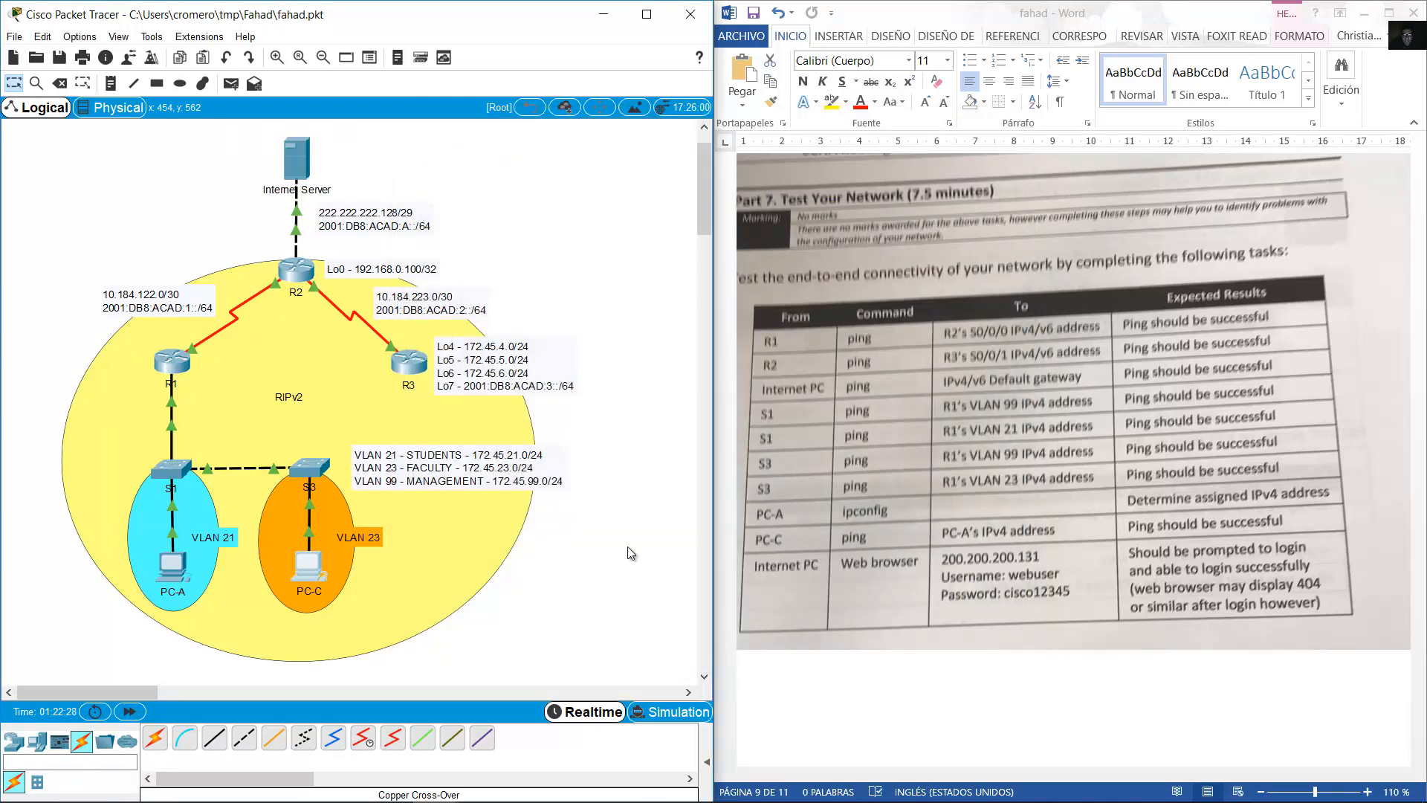
Start a ping in PC-C's command prompt and confirm PC-A's assigned address in its IP Configuration.
left_click(318, 563)
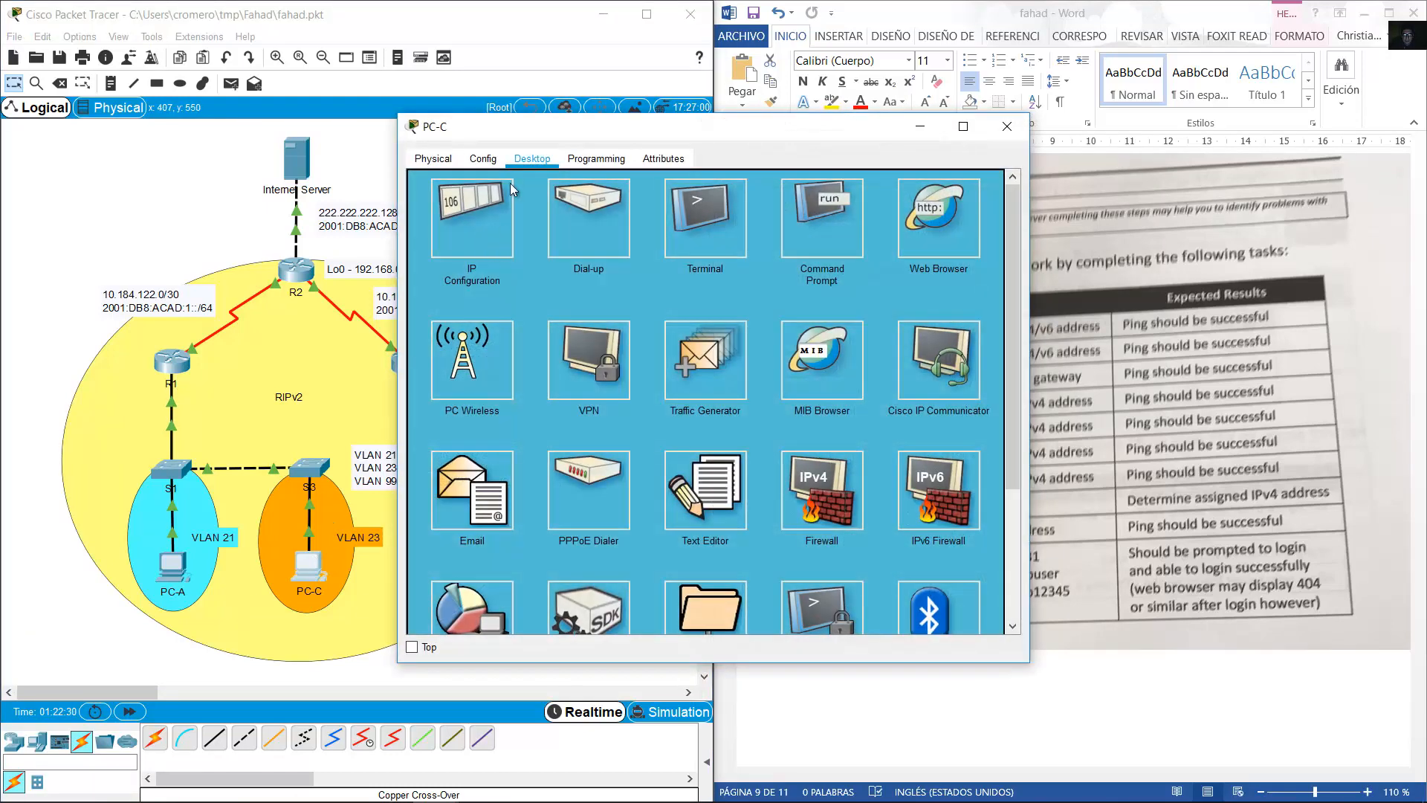
left_click_drag(545, 132, 828, 125)
left_click(1075, 221)
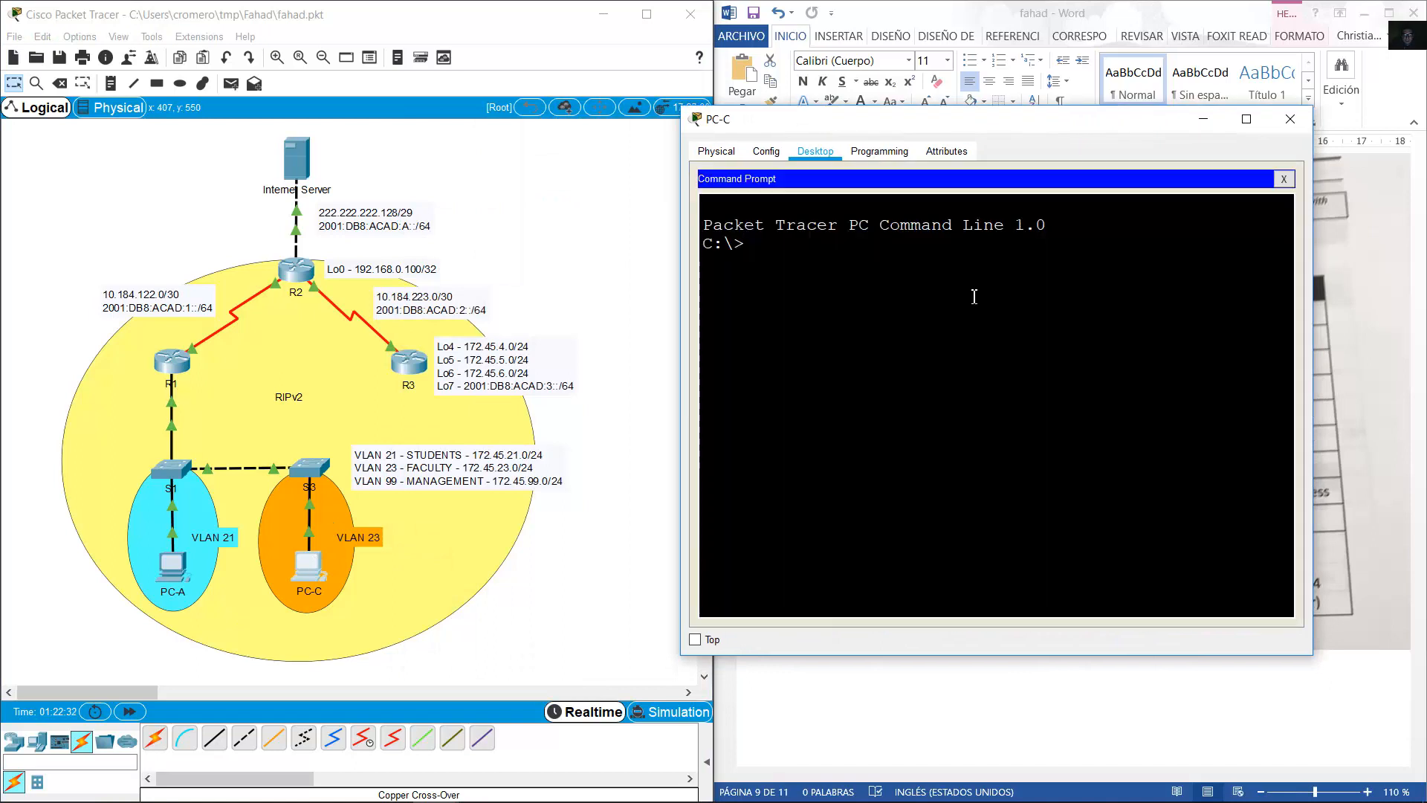
type("ping 172.45.21.")
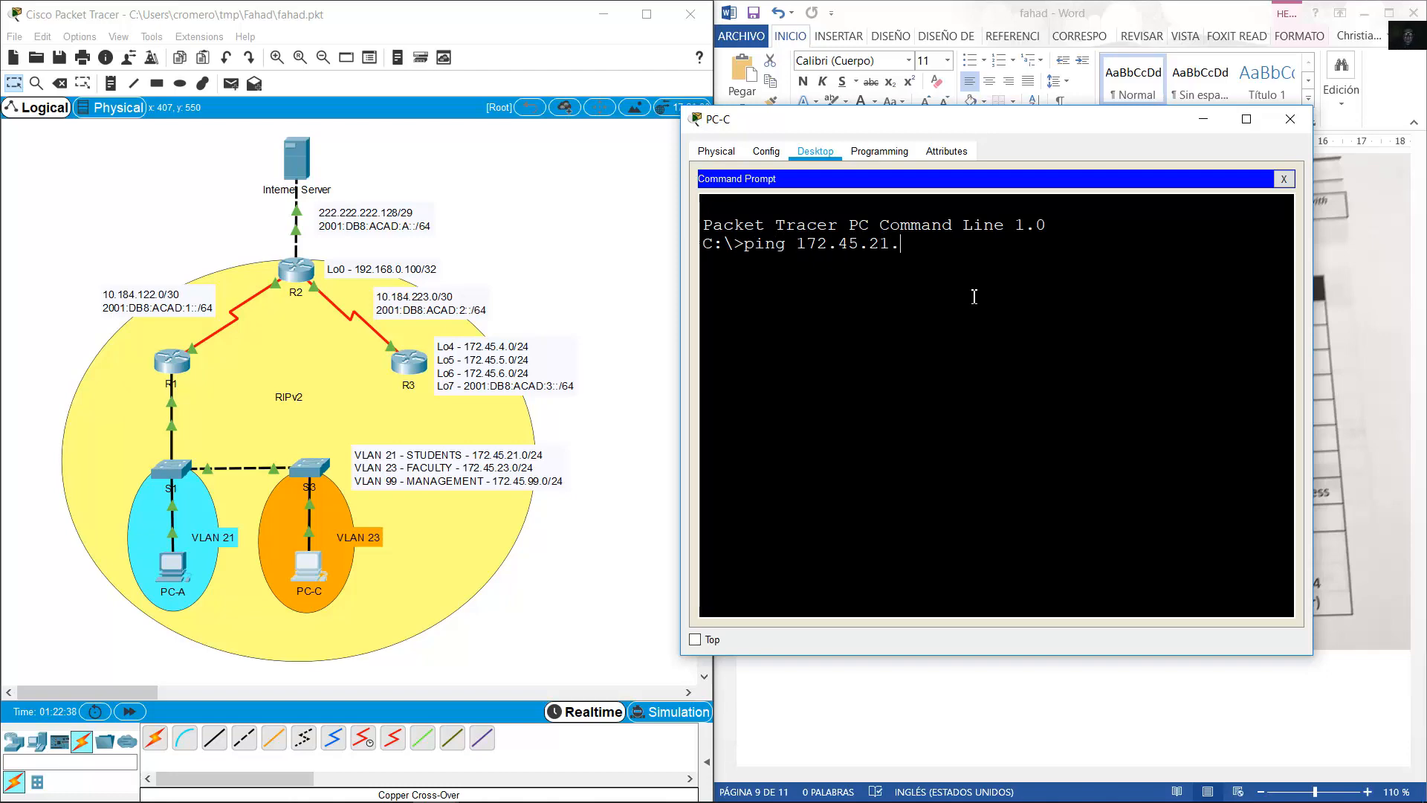
left_click(156, 570)
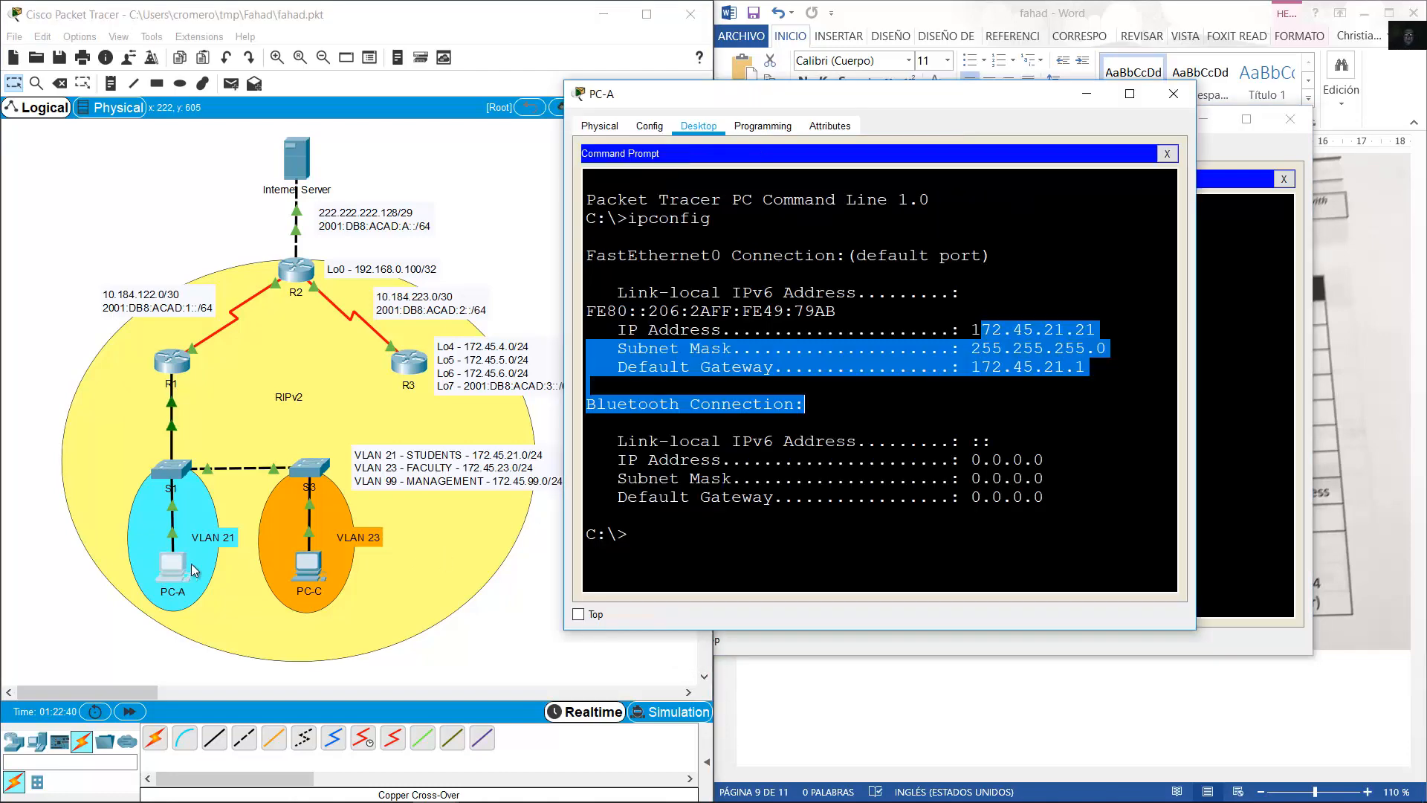
left_click(1168, 154)
left_click(652, 214)
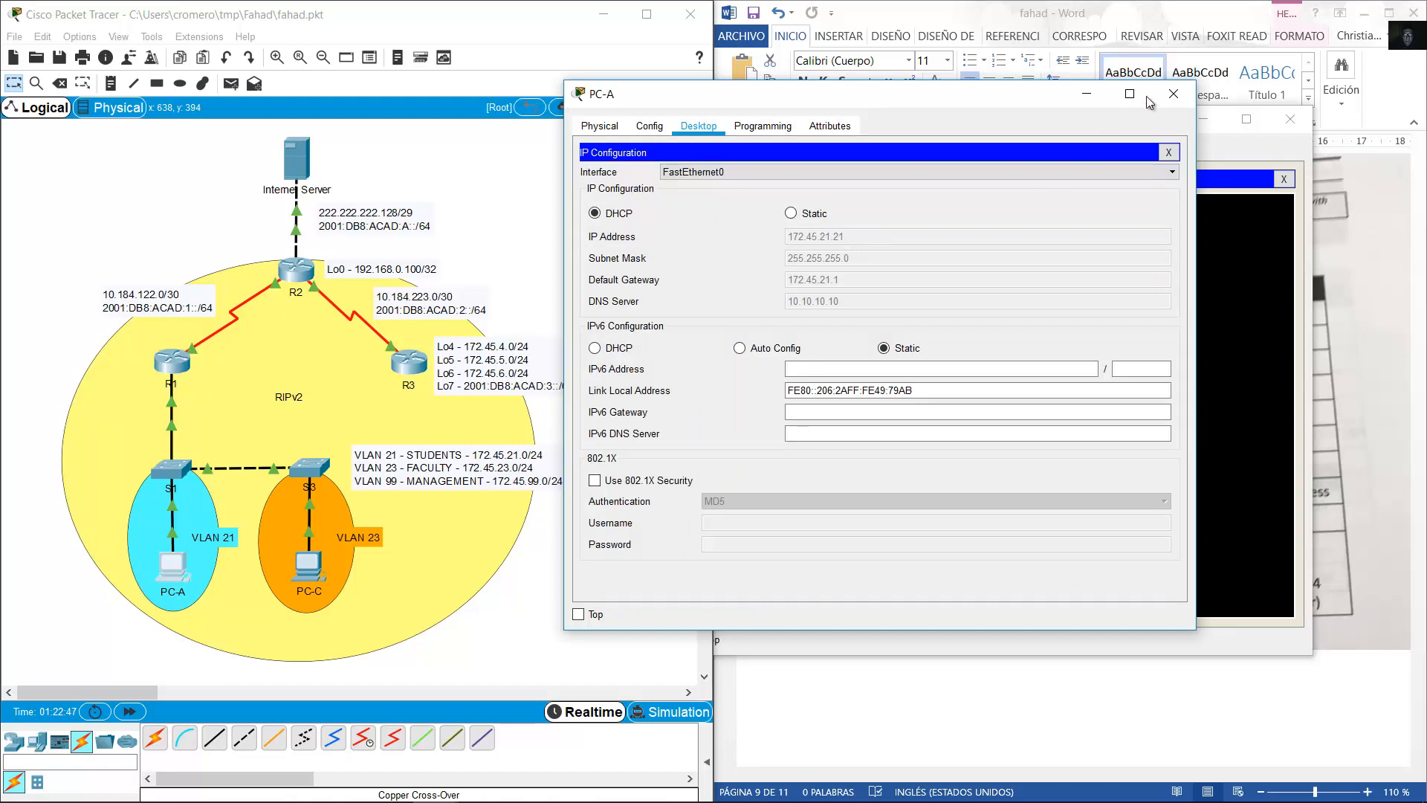
left_click(1173, 94)
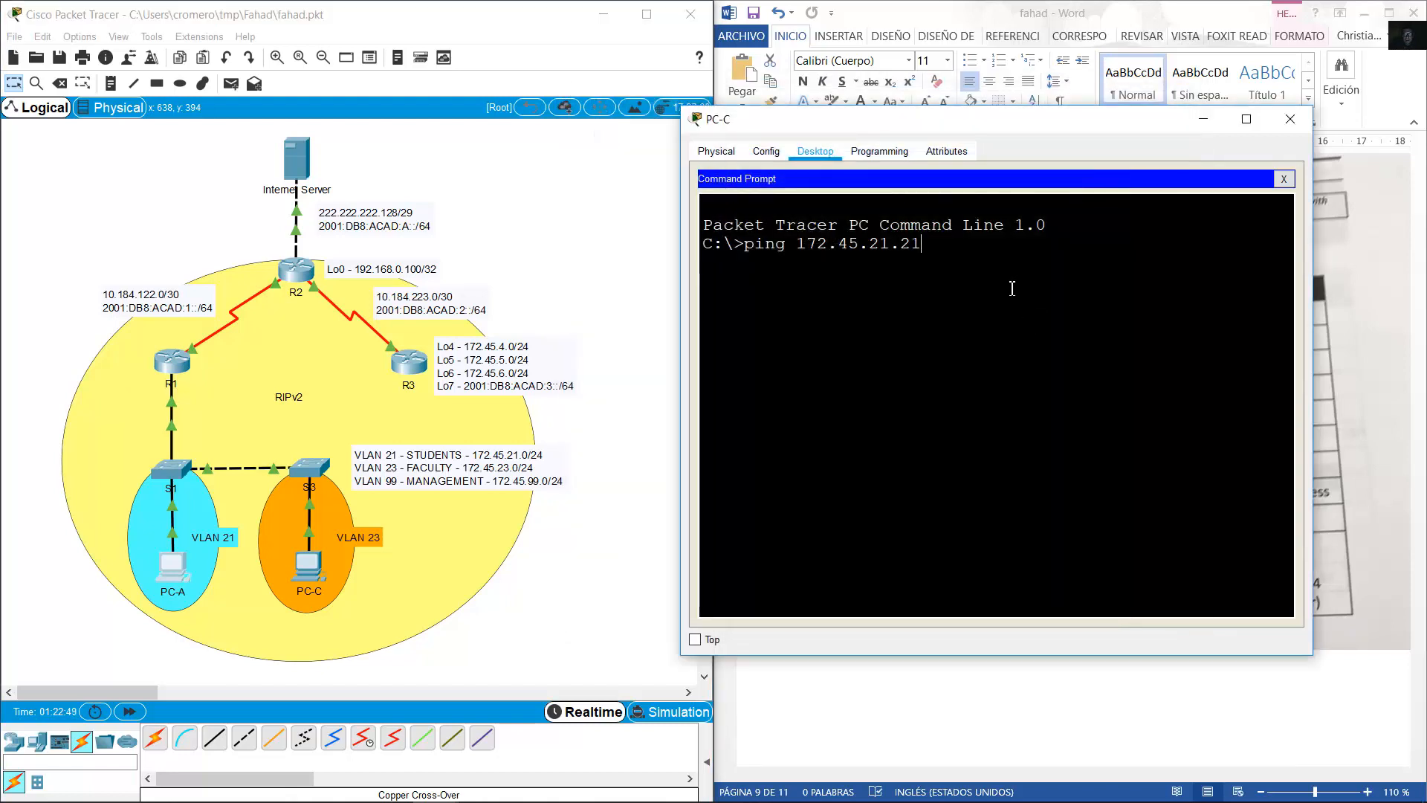
Ping 172.45.21.21 twice from PC-C, getting 4 of 4 replies on the second run.
type("21")
key("Return")
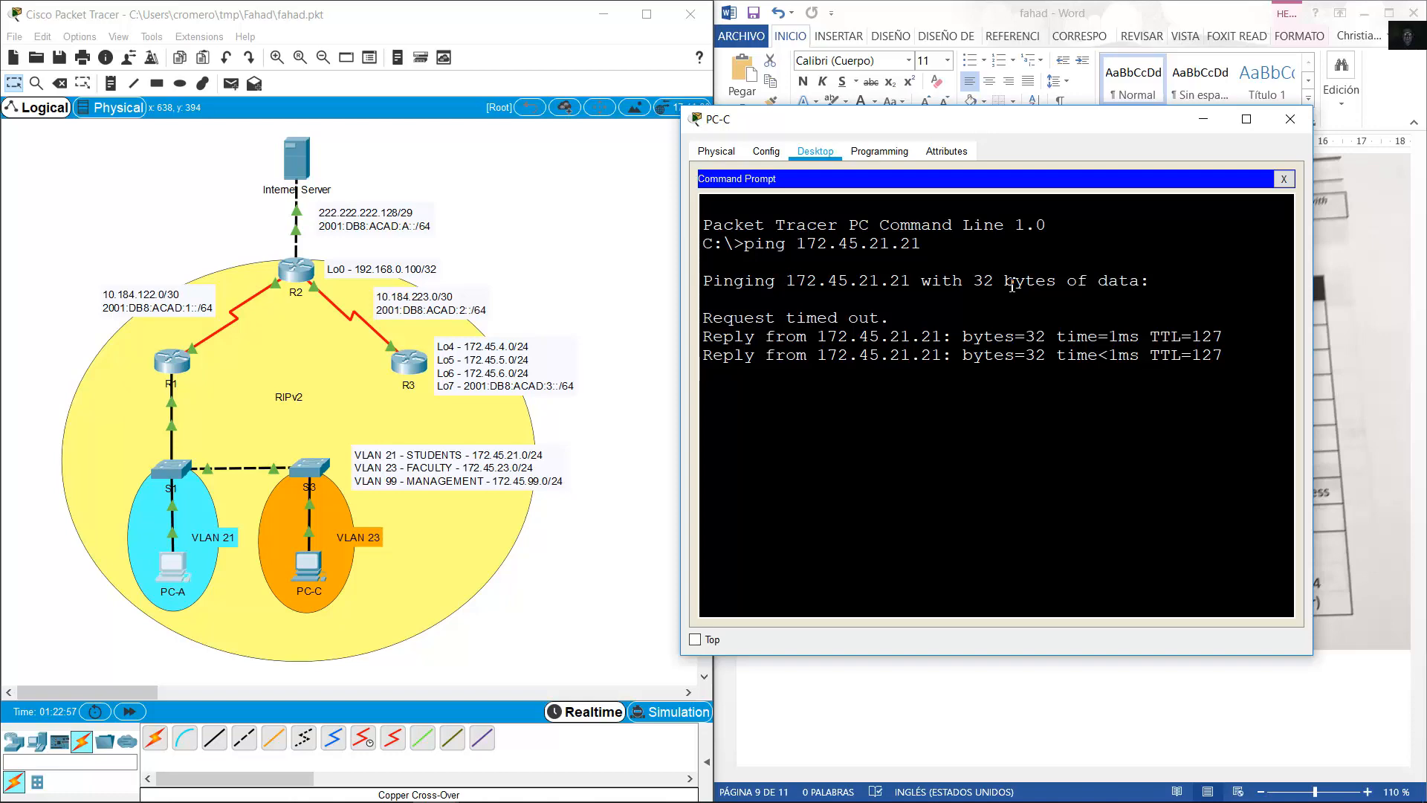
key("Up")
key("Return")
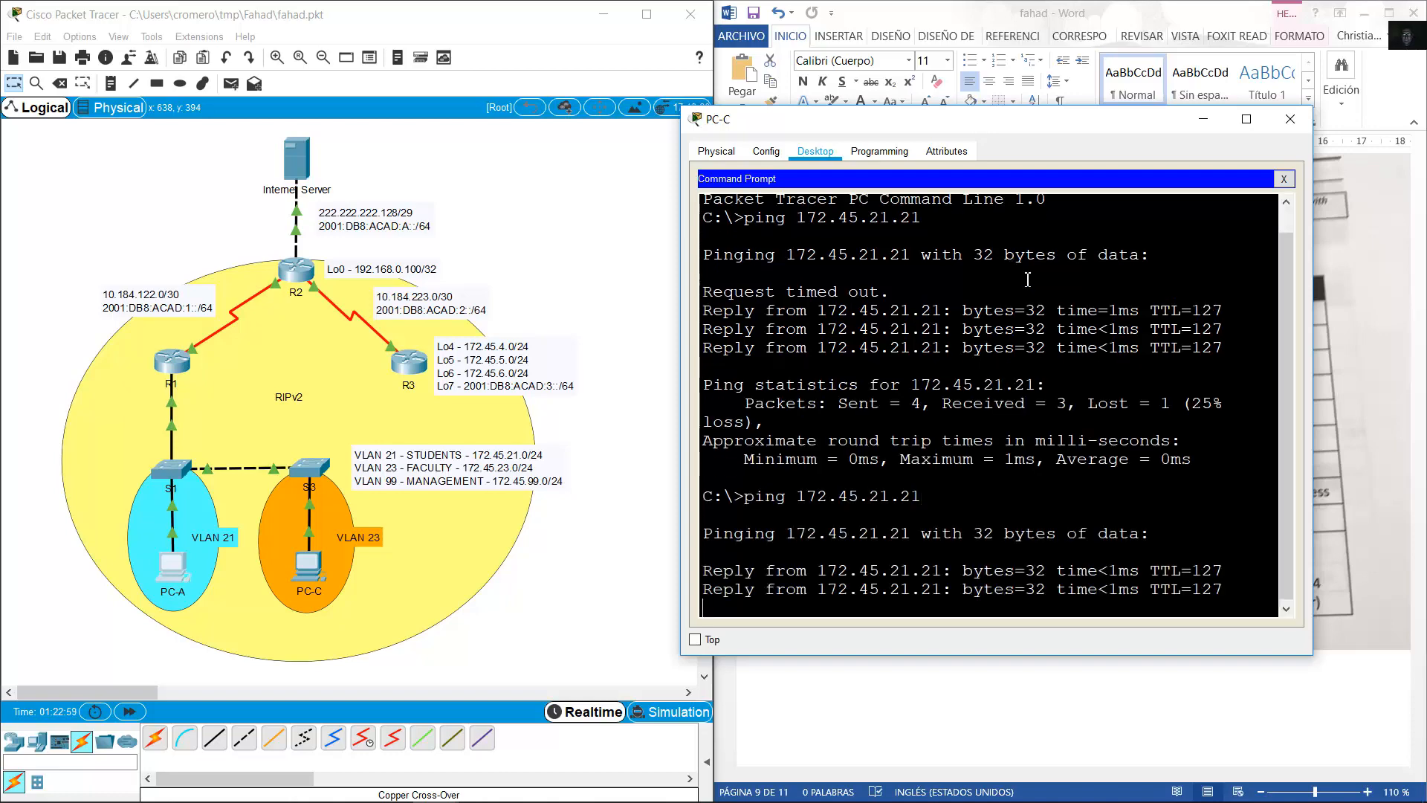
left_click(1029, 19)
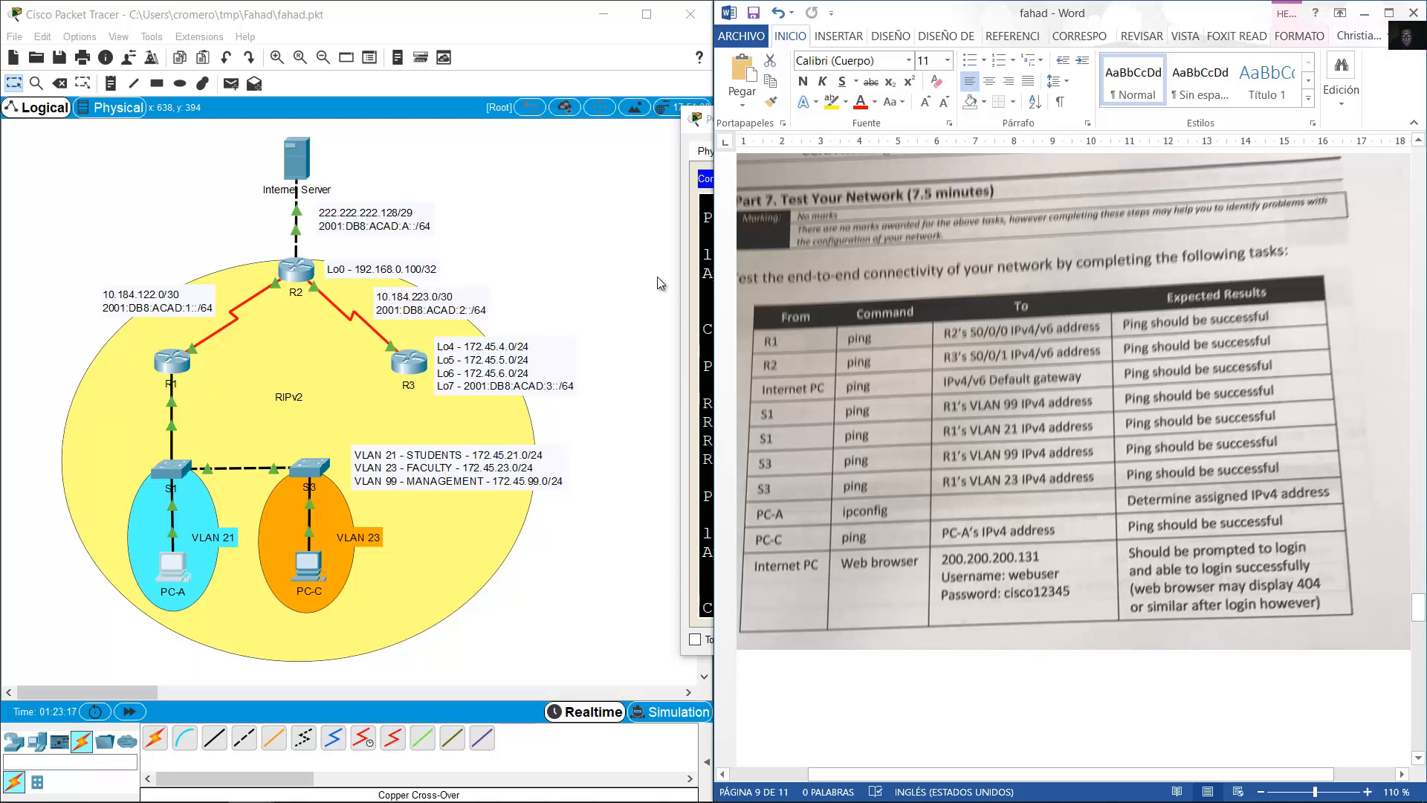
Browse to 200.200.200.131 from the Internet Server, which returns Server Reset Connection.
left_click(296, 177)
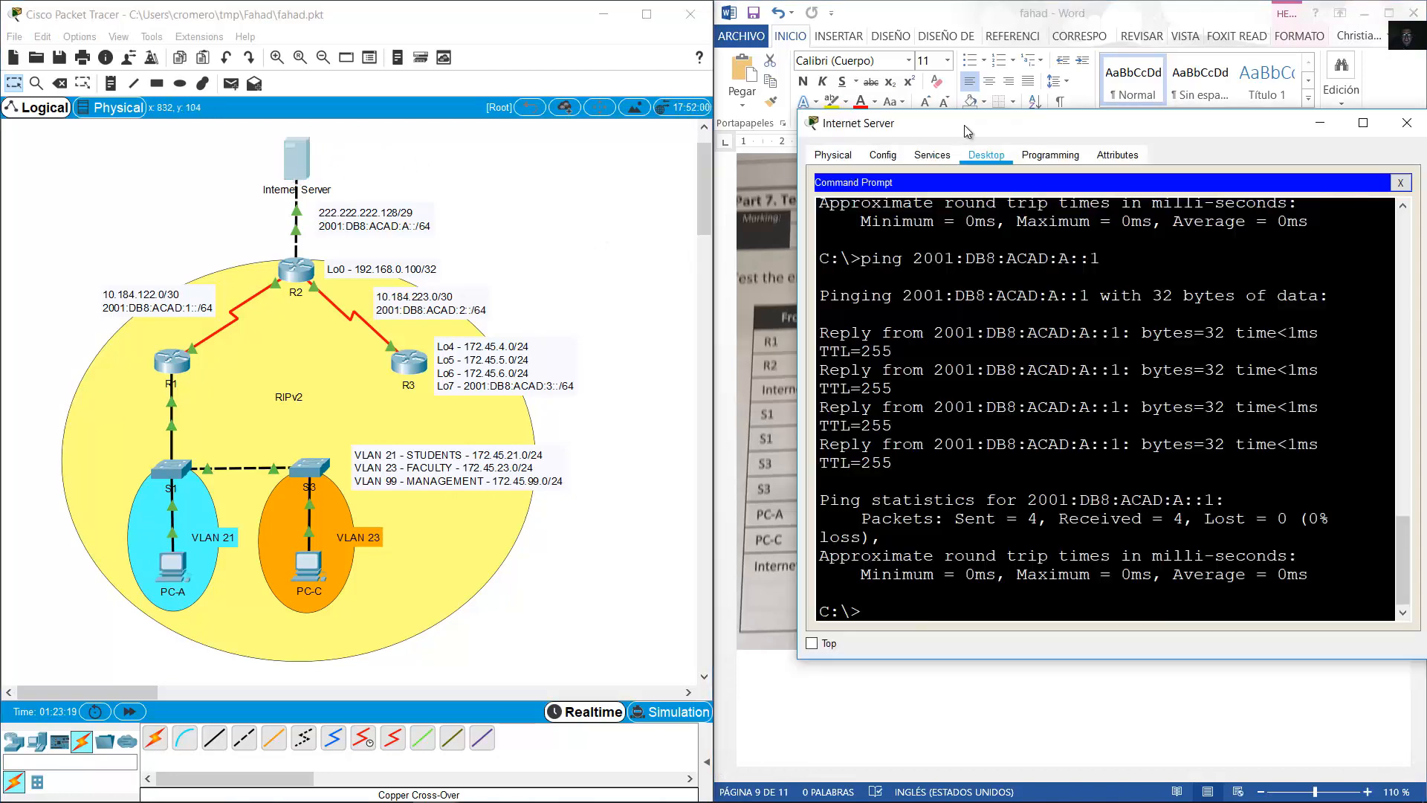
left_click_drag(864, 95, 177, 96)
left_click(628, 145)
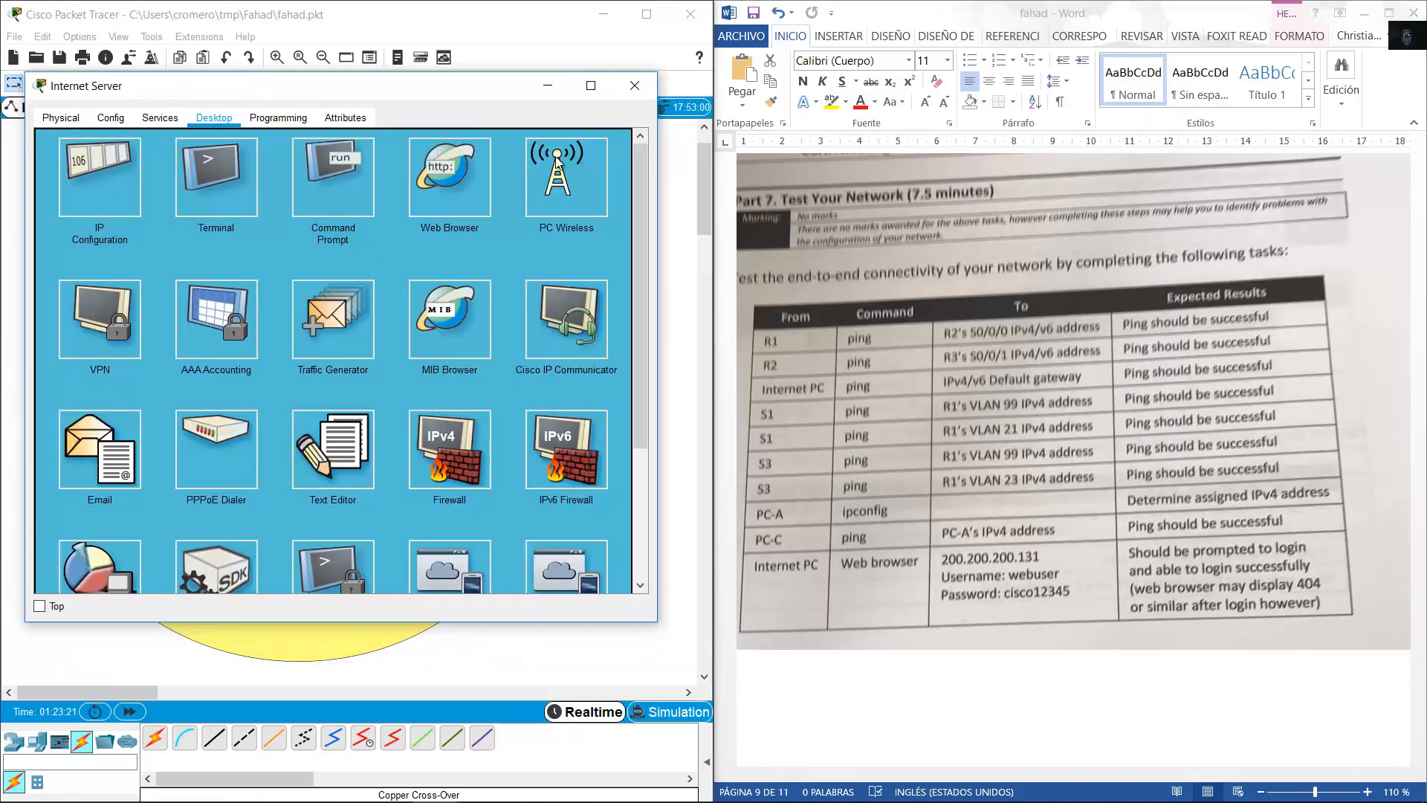
left_click(402, 228)
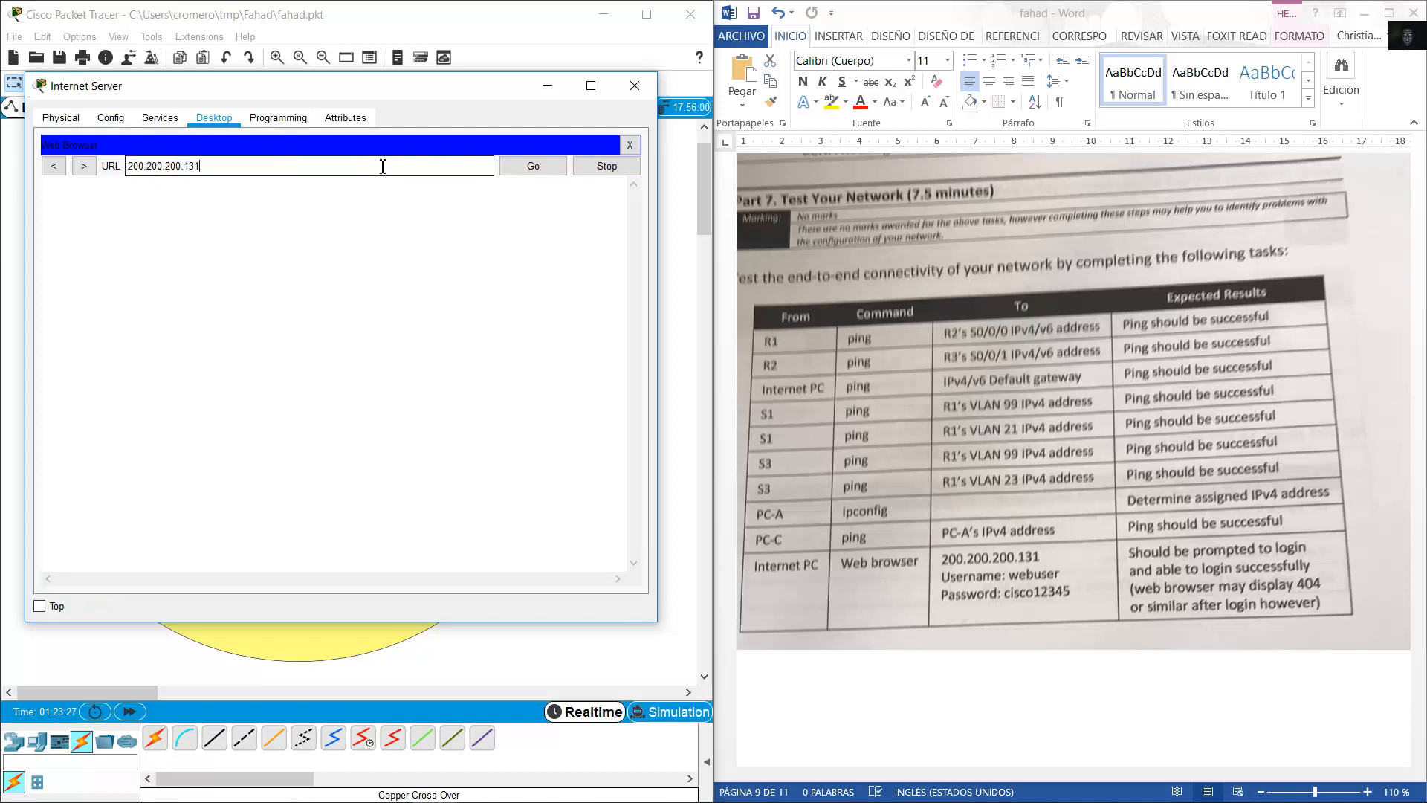
key("Return")
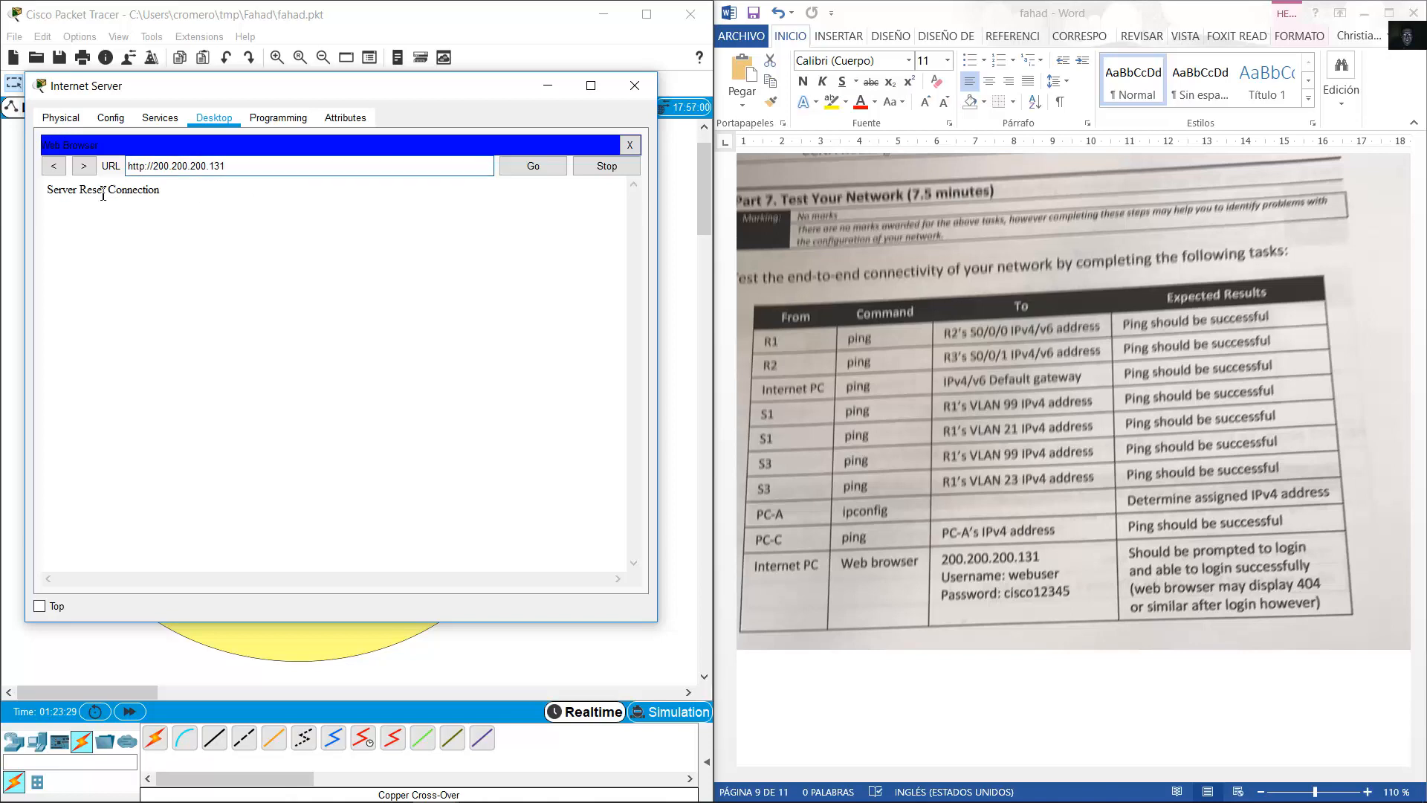
left_click_drag(55, 195, 205, 193)
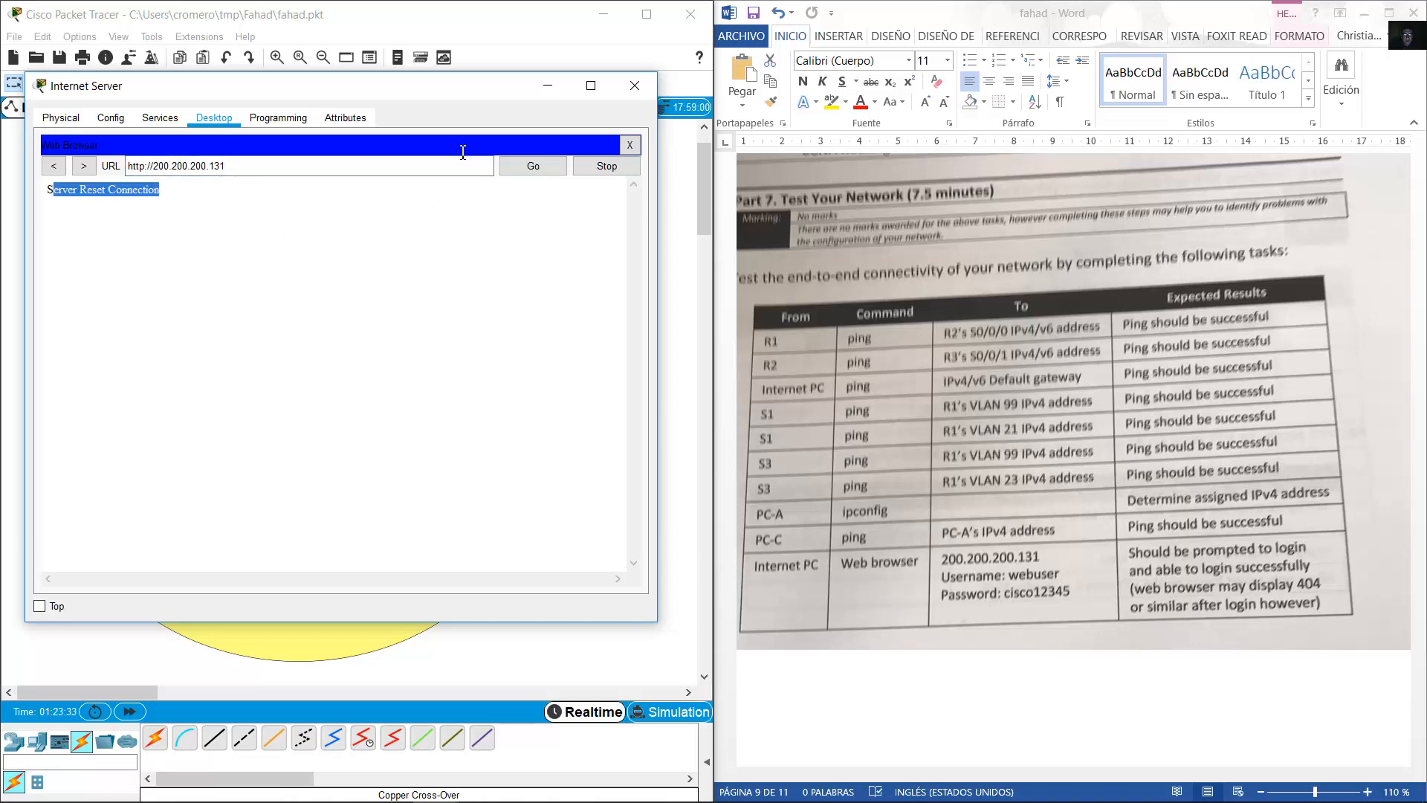
Review the ip http server and authentication lines in R2's configuration.
left_click_drag(444, 92, 1070, 47)
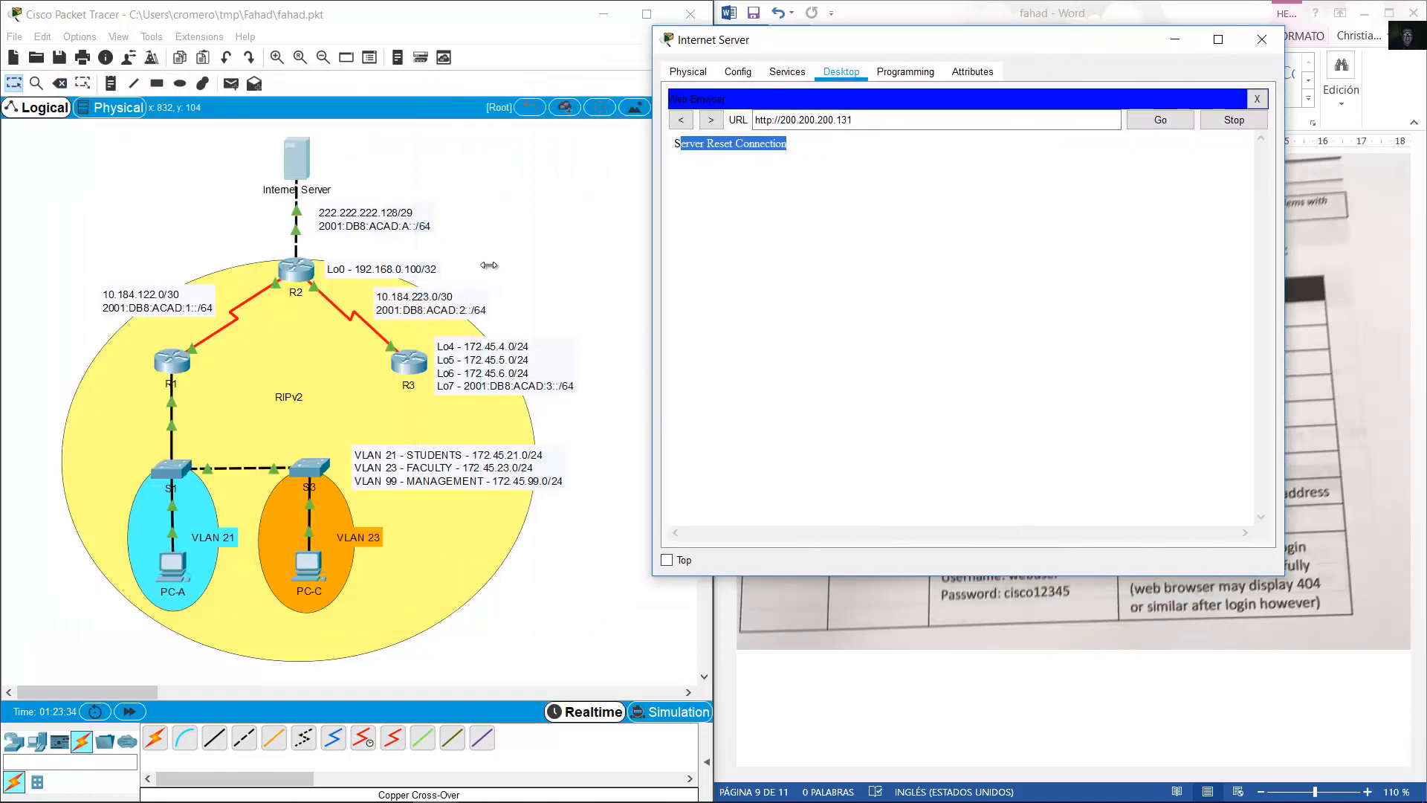
left_click(302, 268)
scroll(1167, 453, "up", 10)
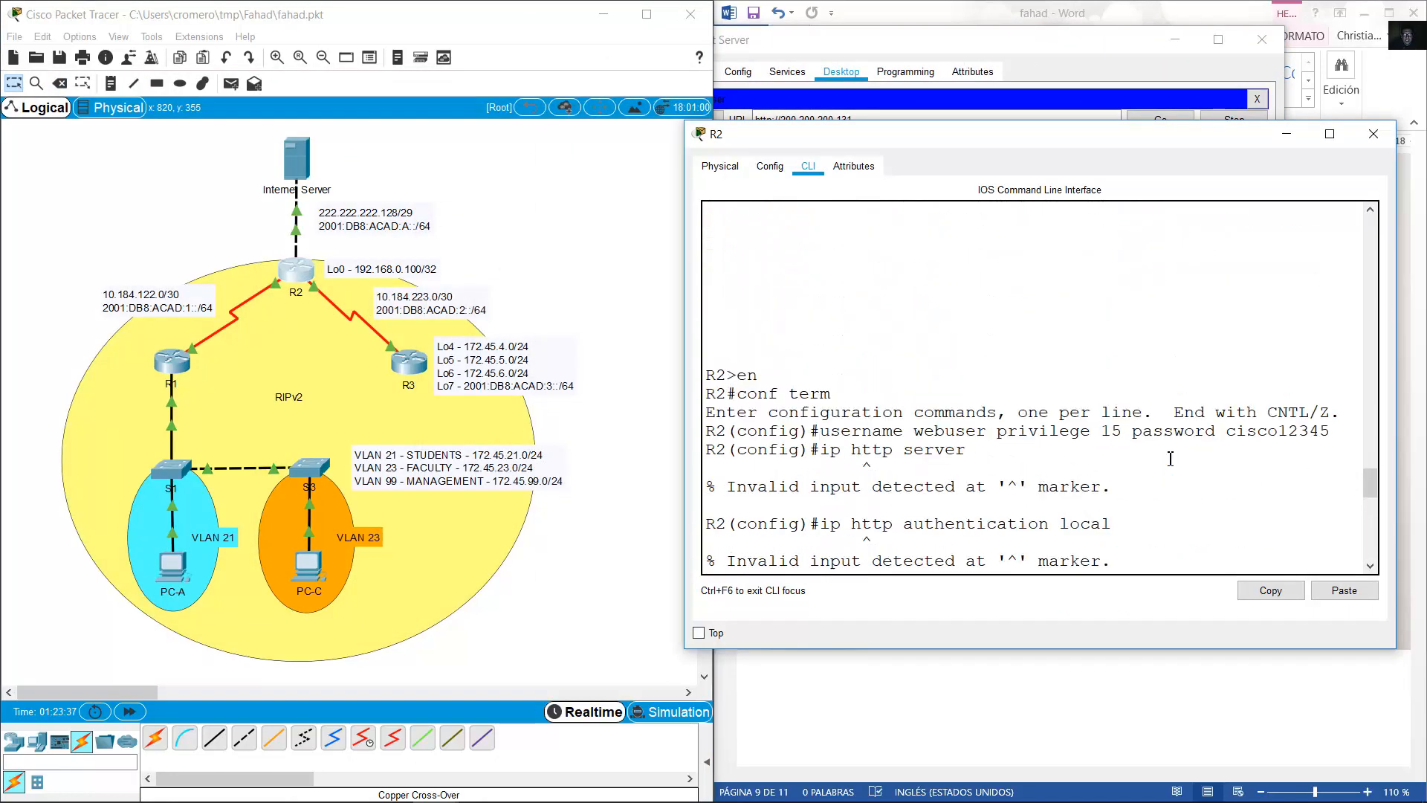
left_click_drag(819, 313, 1140, 399)
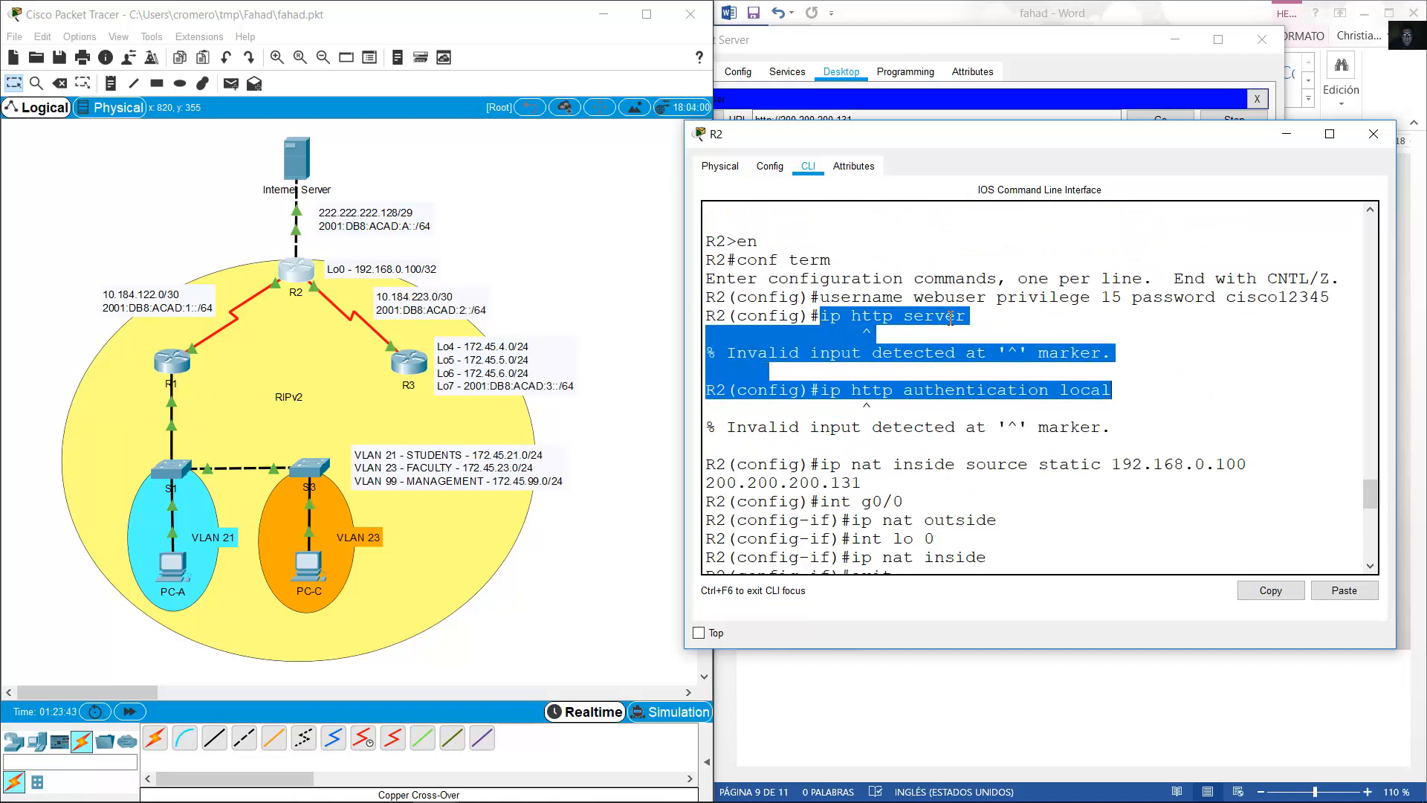
left_click(926, 349)
left_click_drag(821, 318, 1130, 391)
left_click(1286, 134)
triple_click(896, 124)
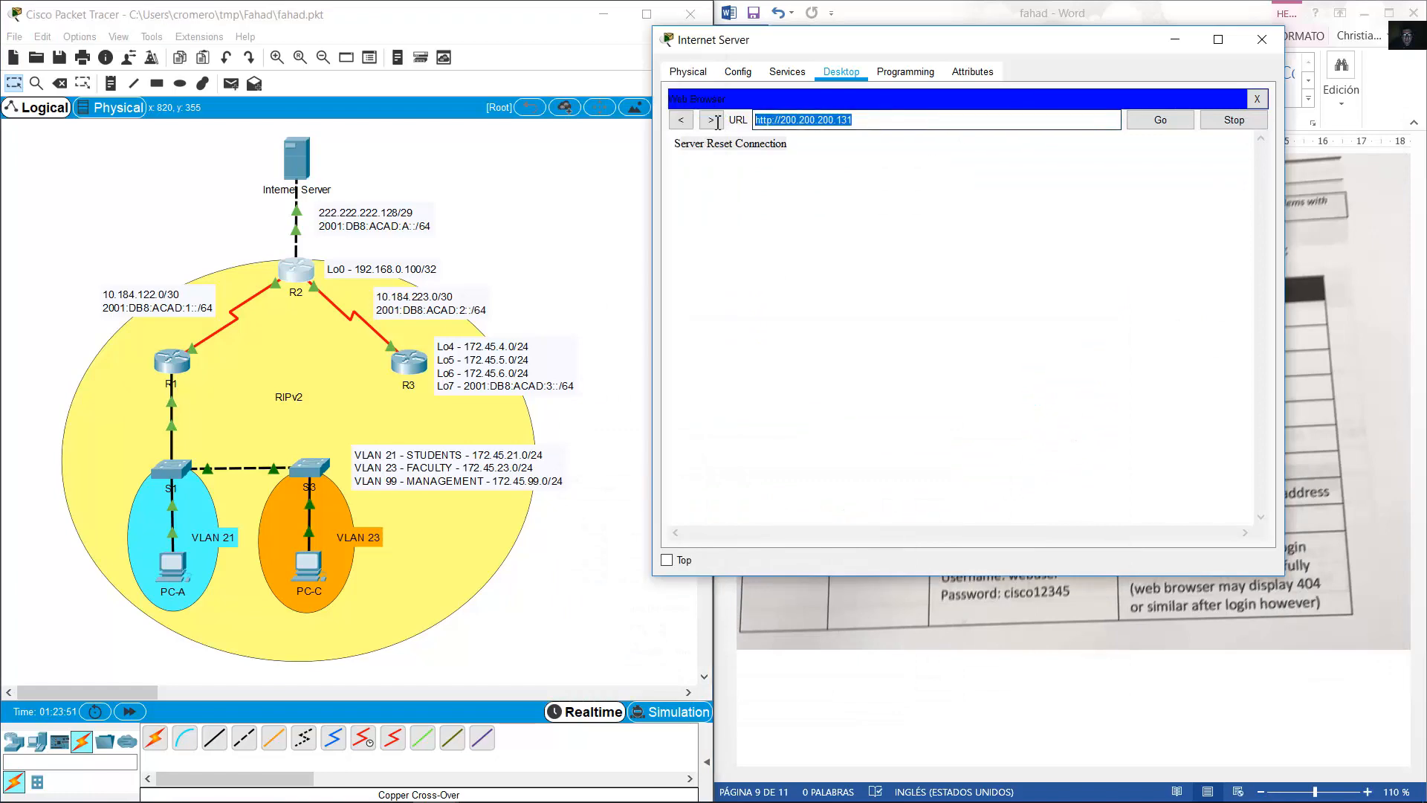
left_click_drag(921, 47, 355, 102)
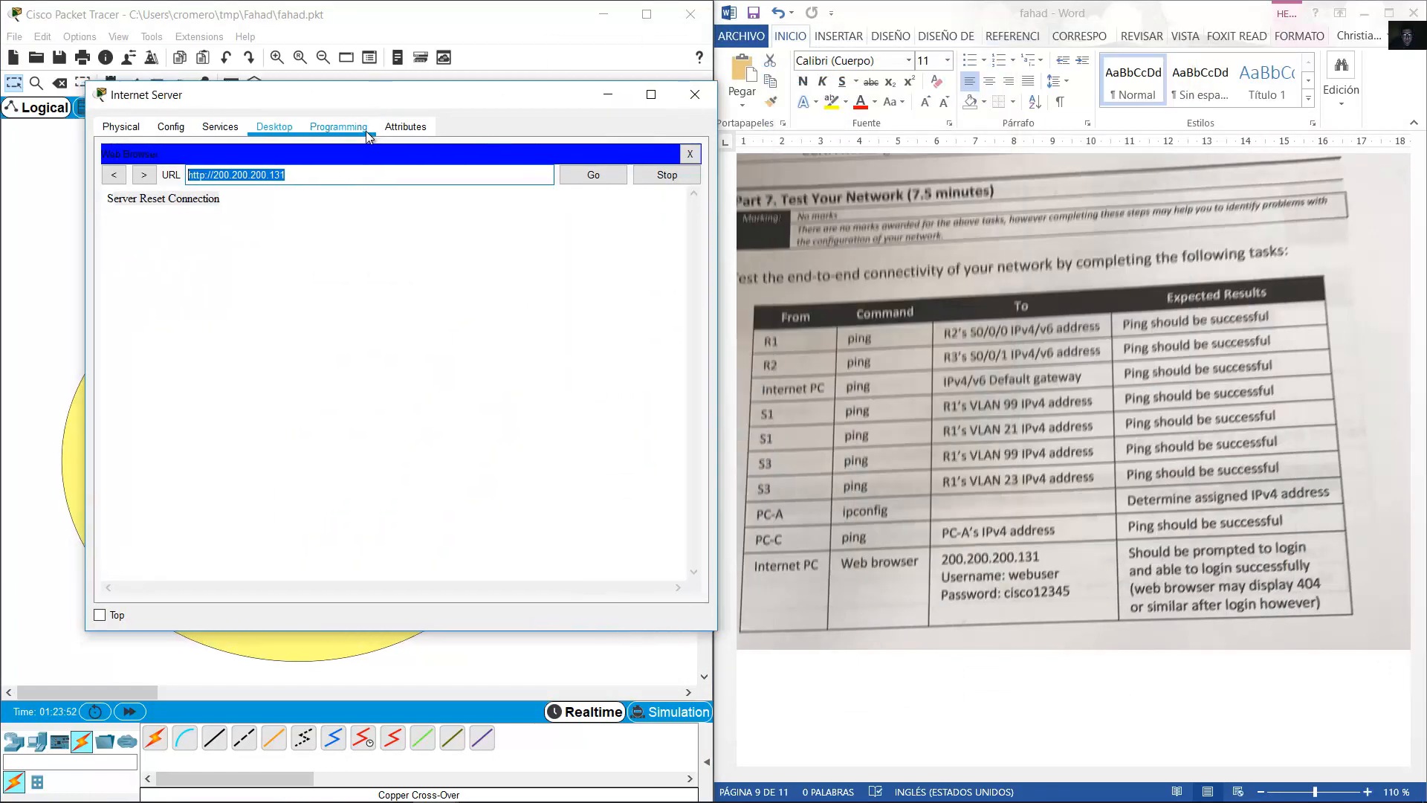
Check R2's static NAT entry for 200.200.200.131 while preparing the server's command prompt.
left_click(689, 154)
left_click(444, 198)
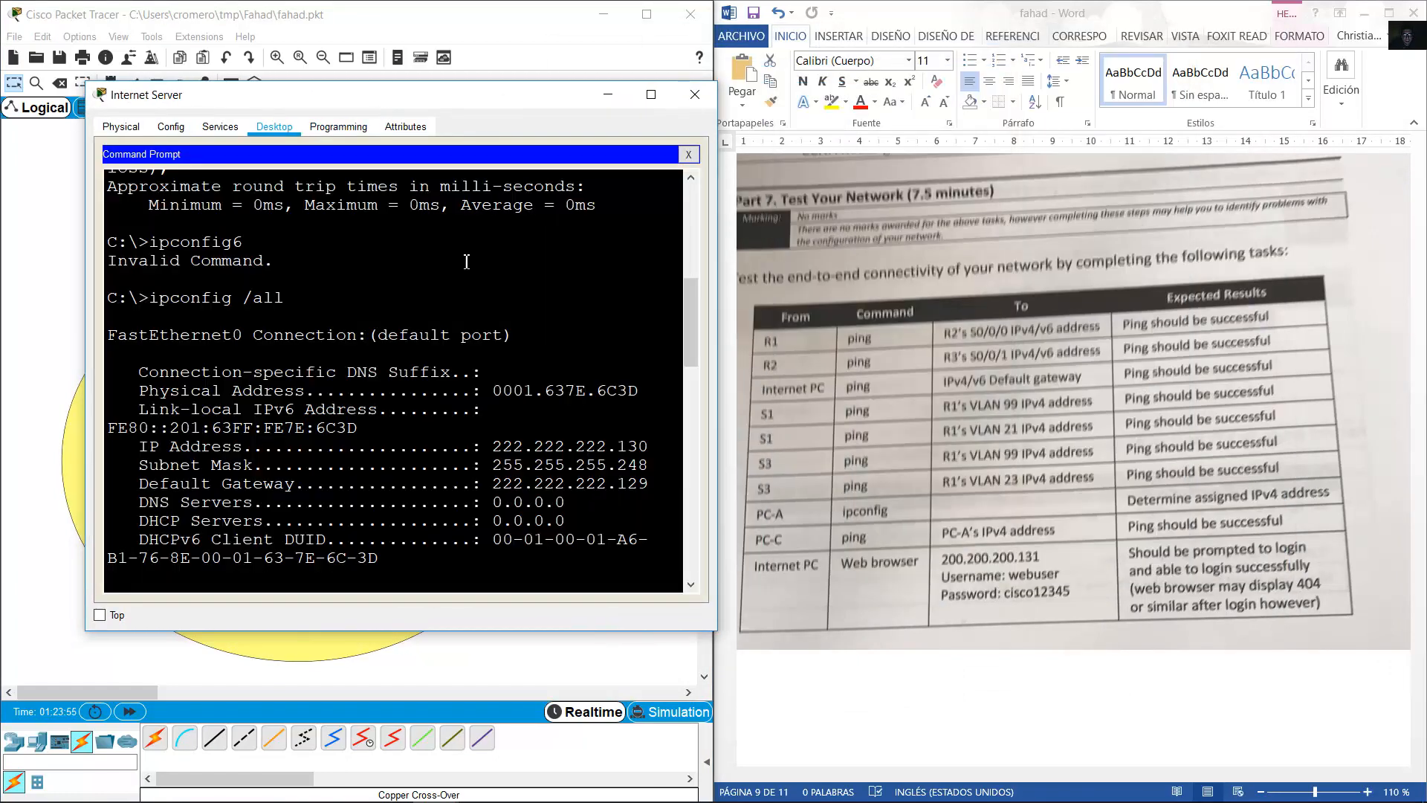
key("Return")
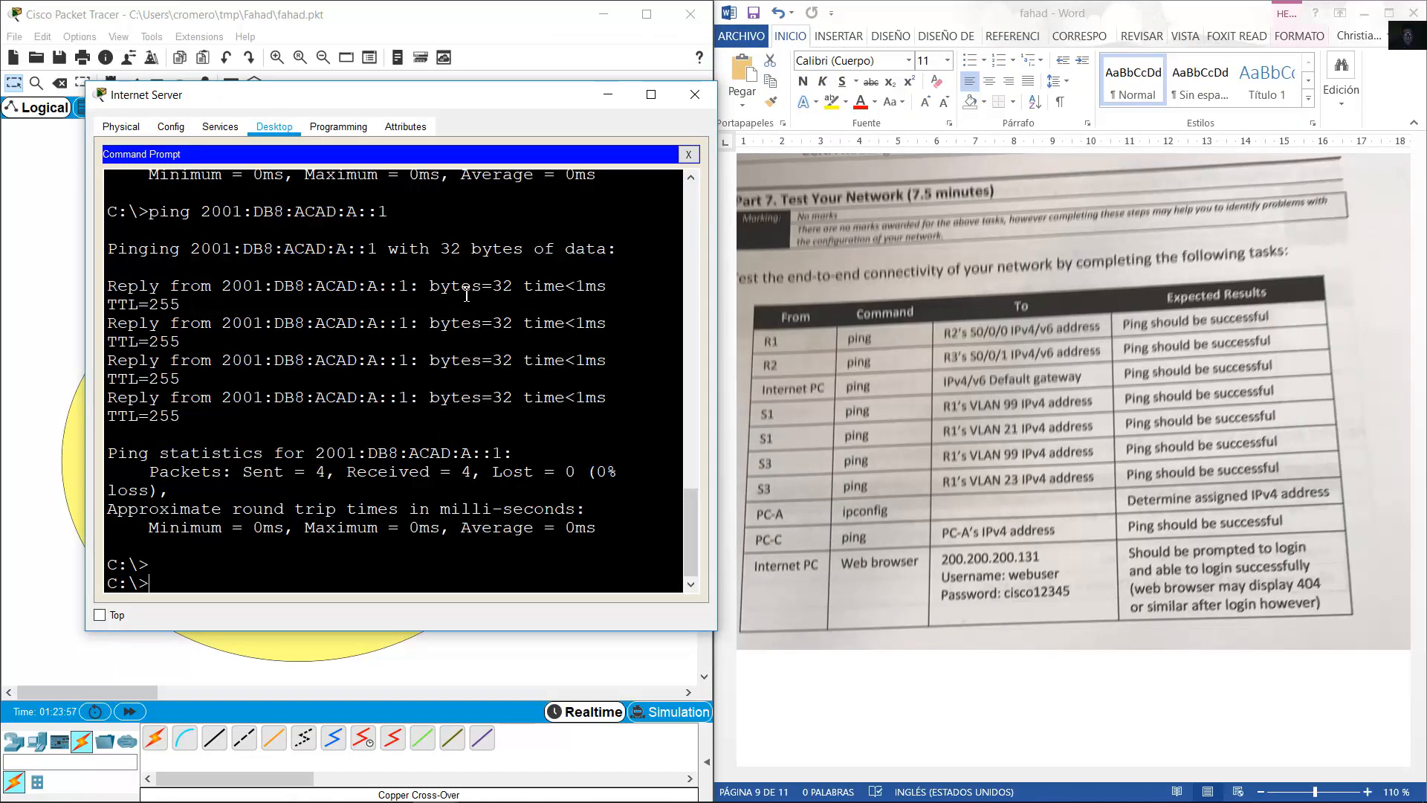
type("ping")
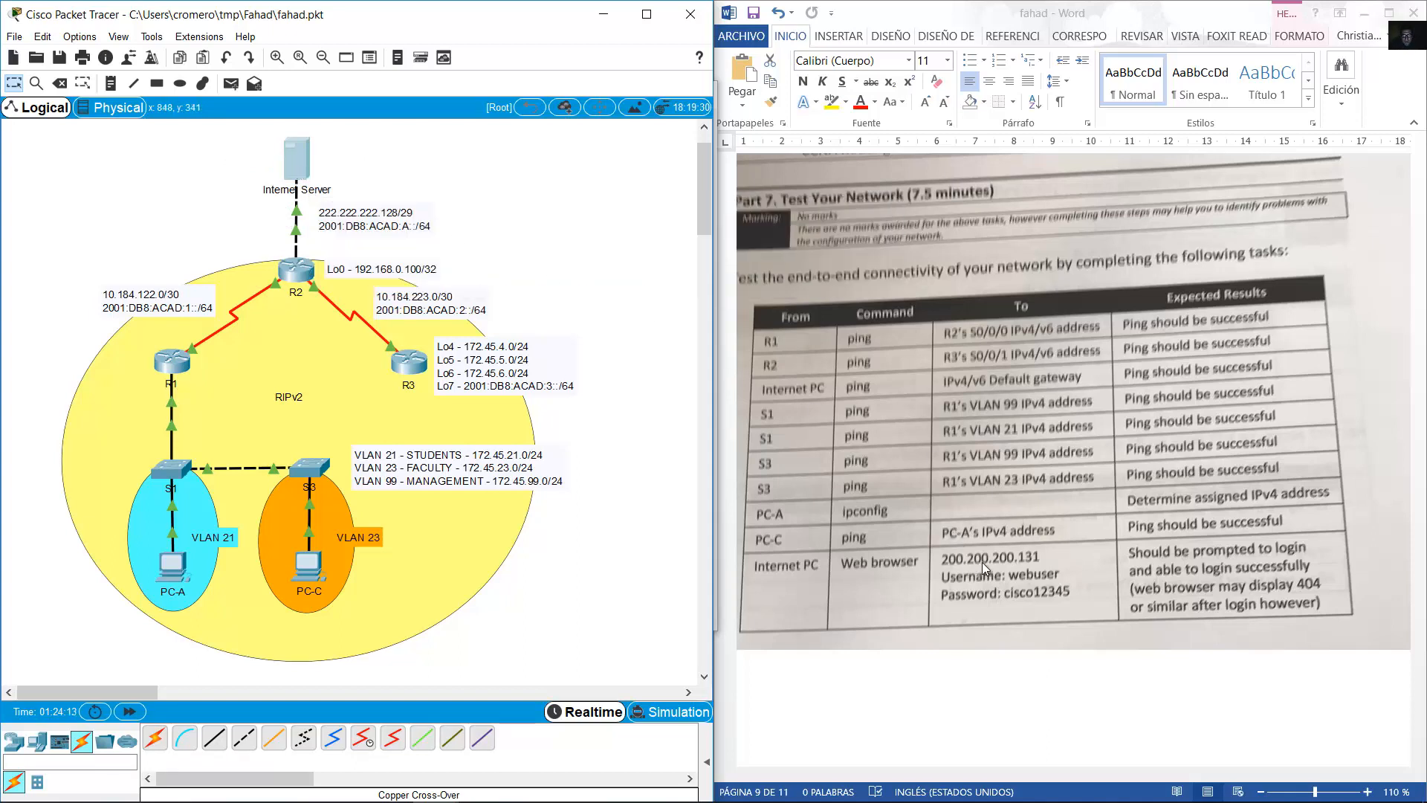
left_click(297, 270)
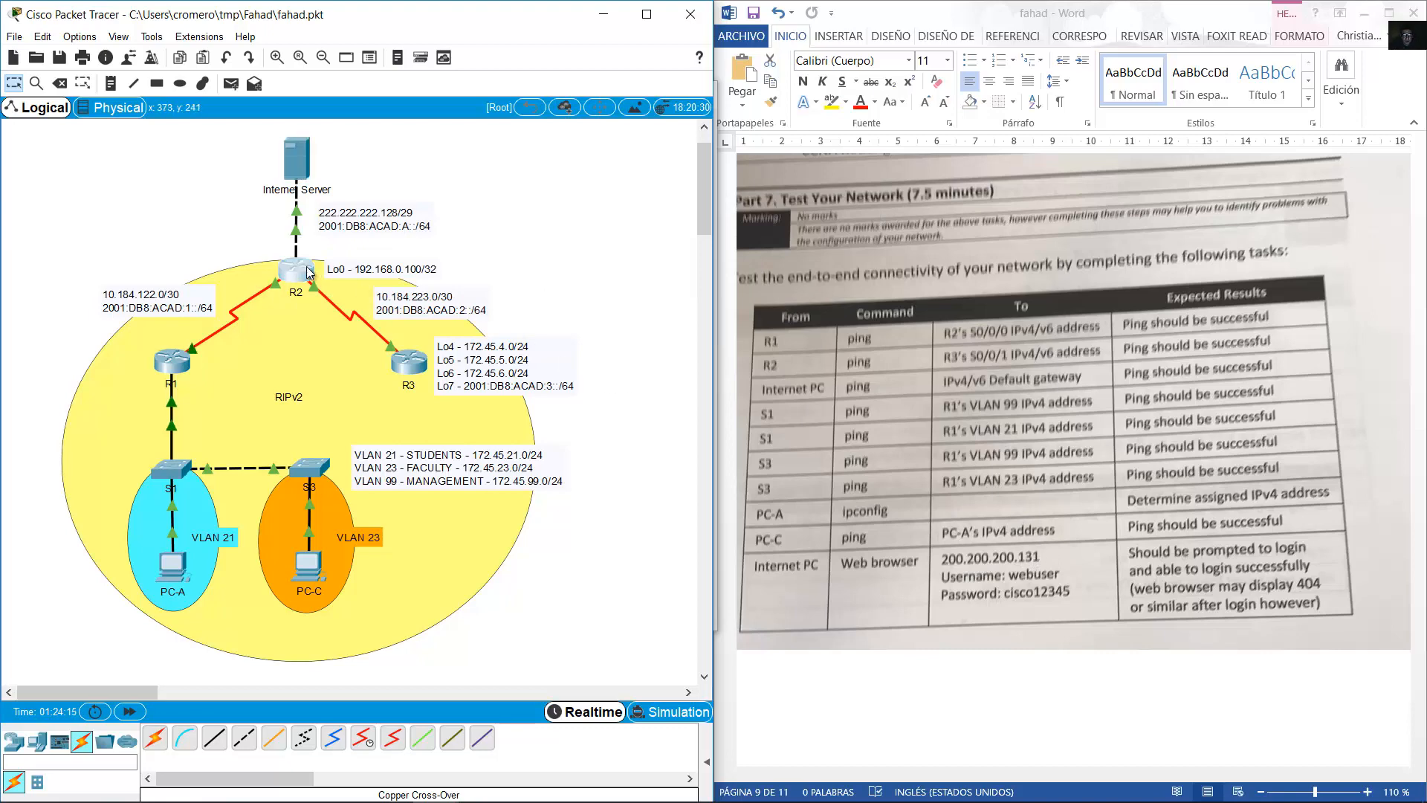
left_click(973, 491)
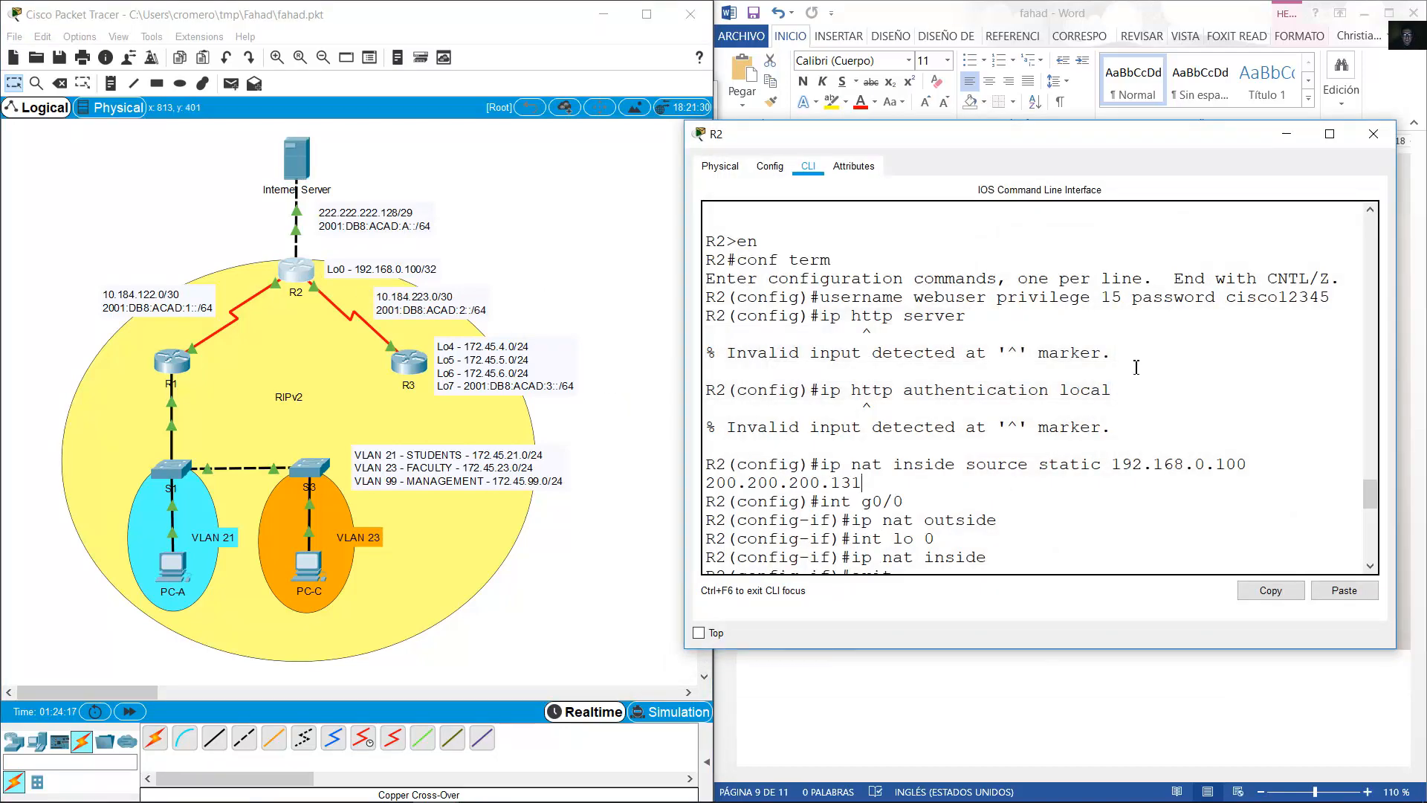
left_click(1373, 134)
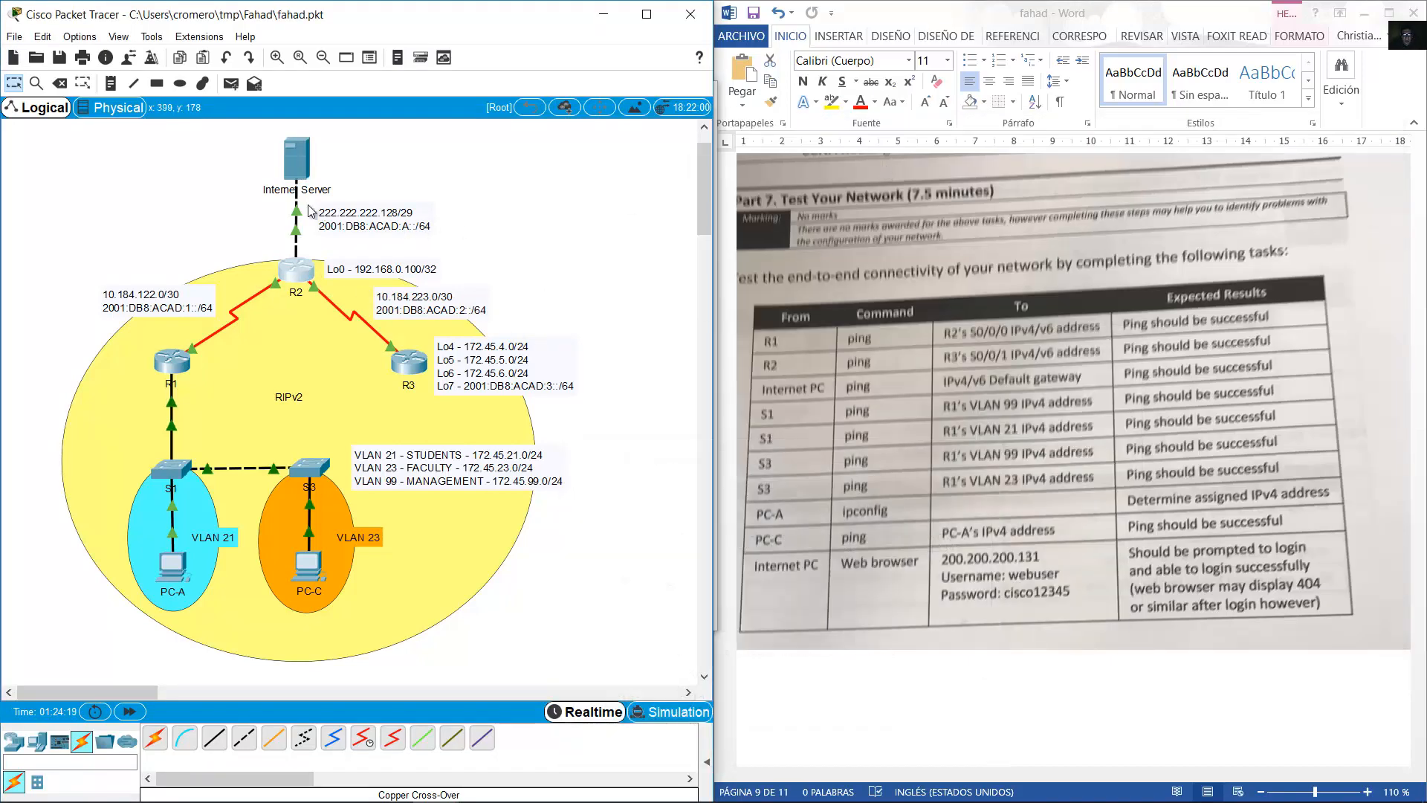
Ping 200.200.200.131 from the Internet Server, getting 4 of 4 replies, then edit the Lo0 note.
left_click(290, 169)
type("ping 200.")
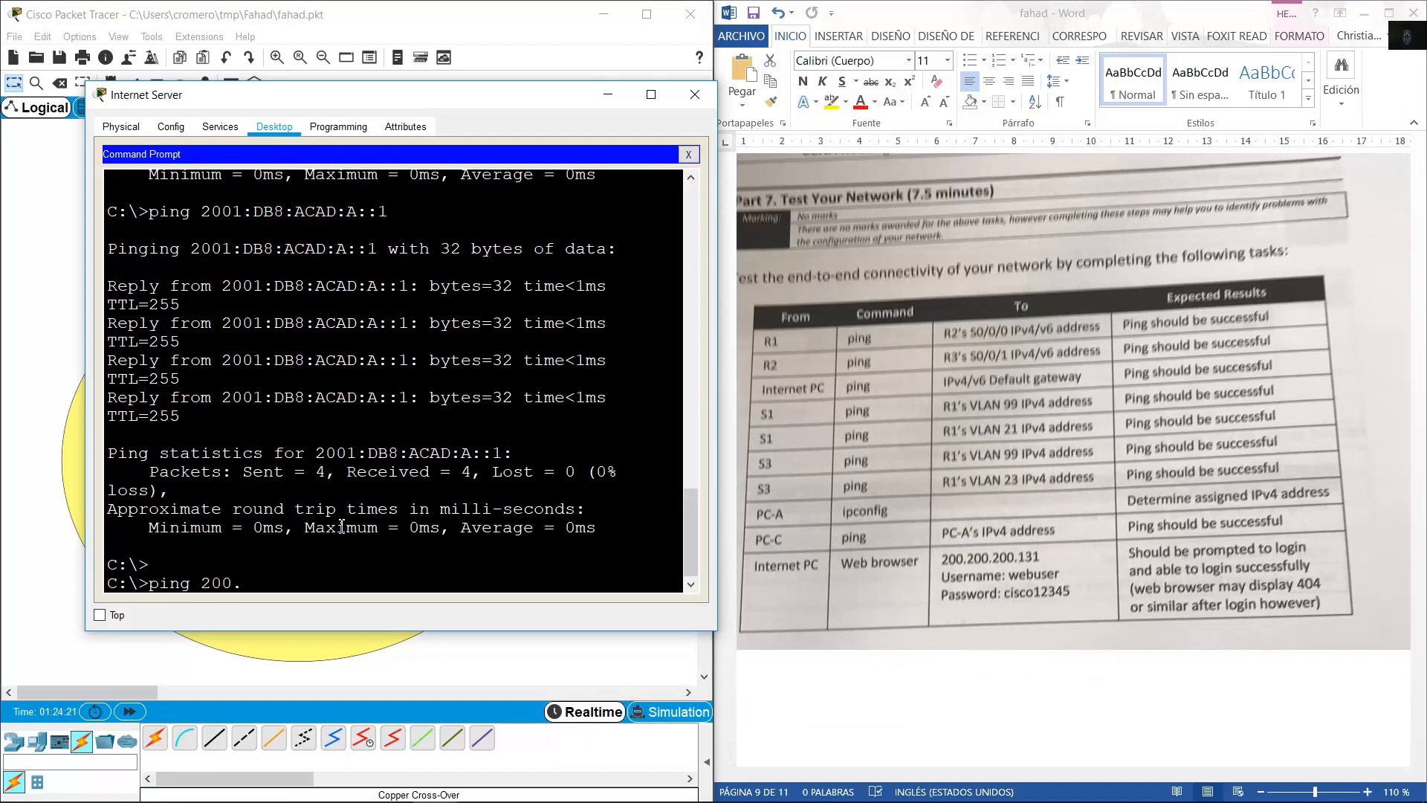
type("200.200.131")
key("Return")
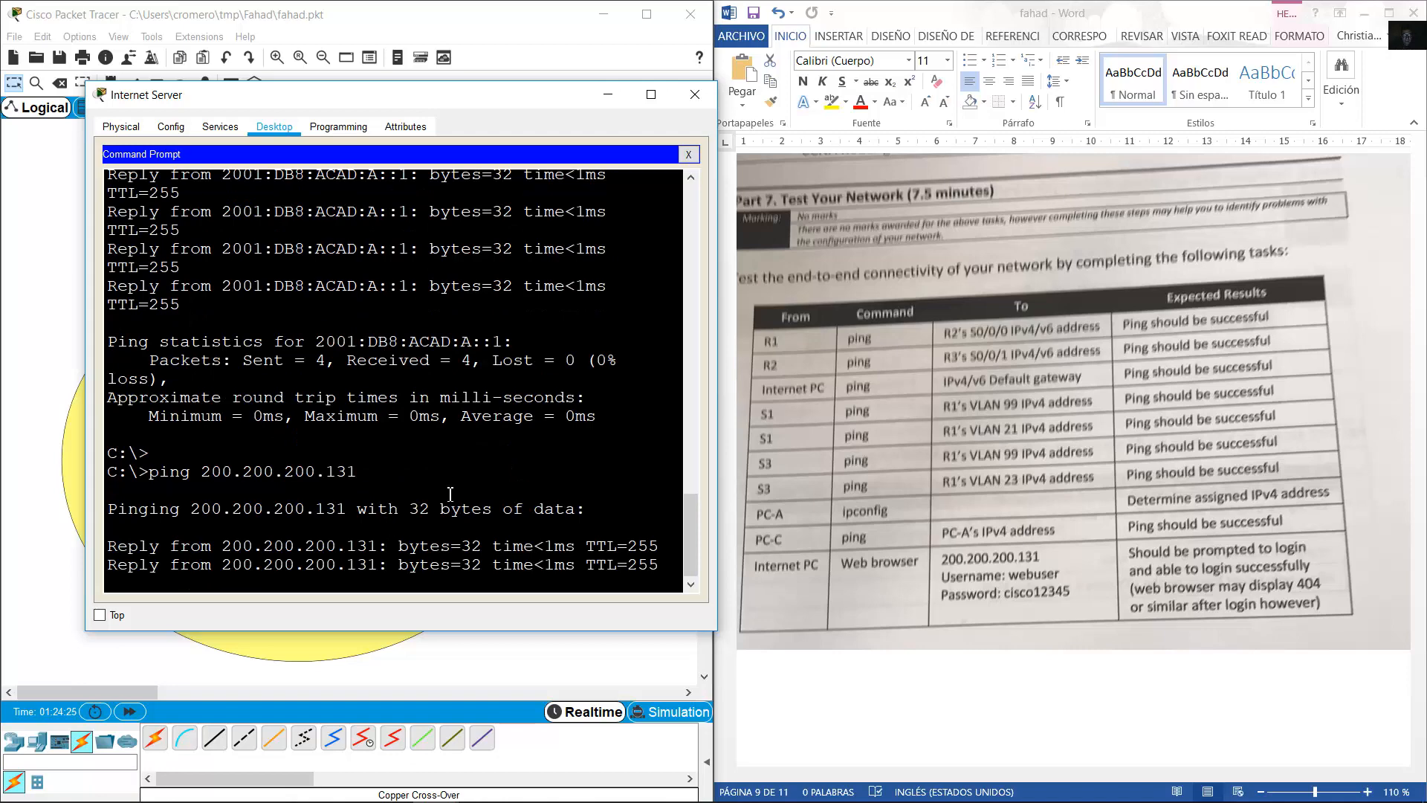
left_click(491, 20)
left_click(424, 268)
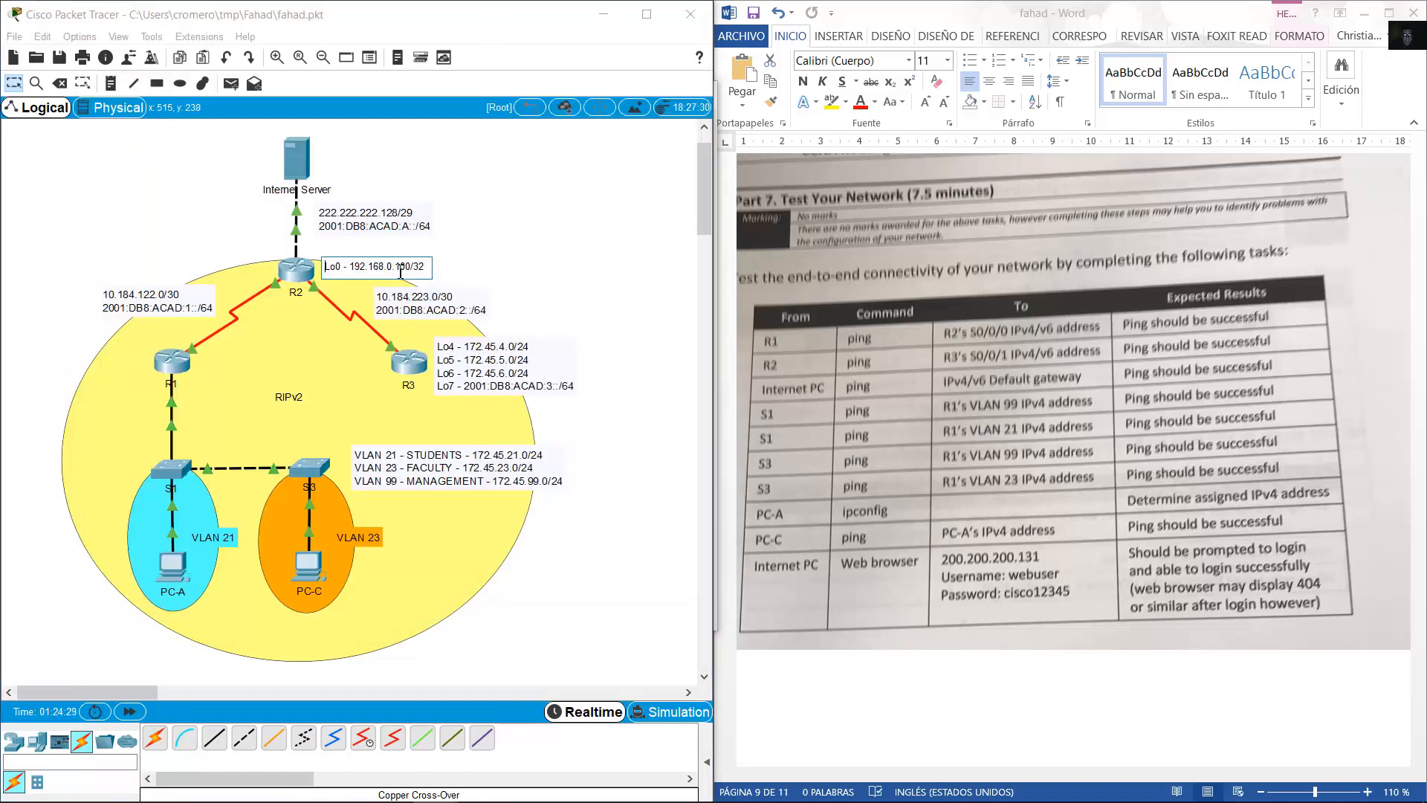
Finish the Lo0 note, scroll Word to Part 8 NTP and Access Control, and open R2's CLI.
key("Escape")
left_click_drag(378, 266, 383, 270)
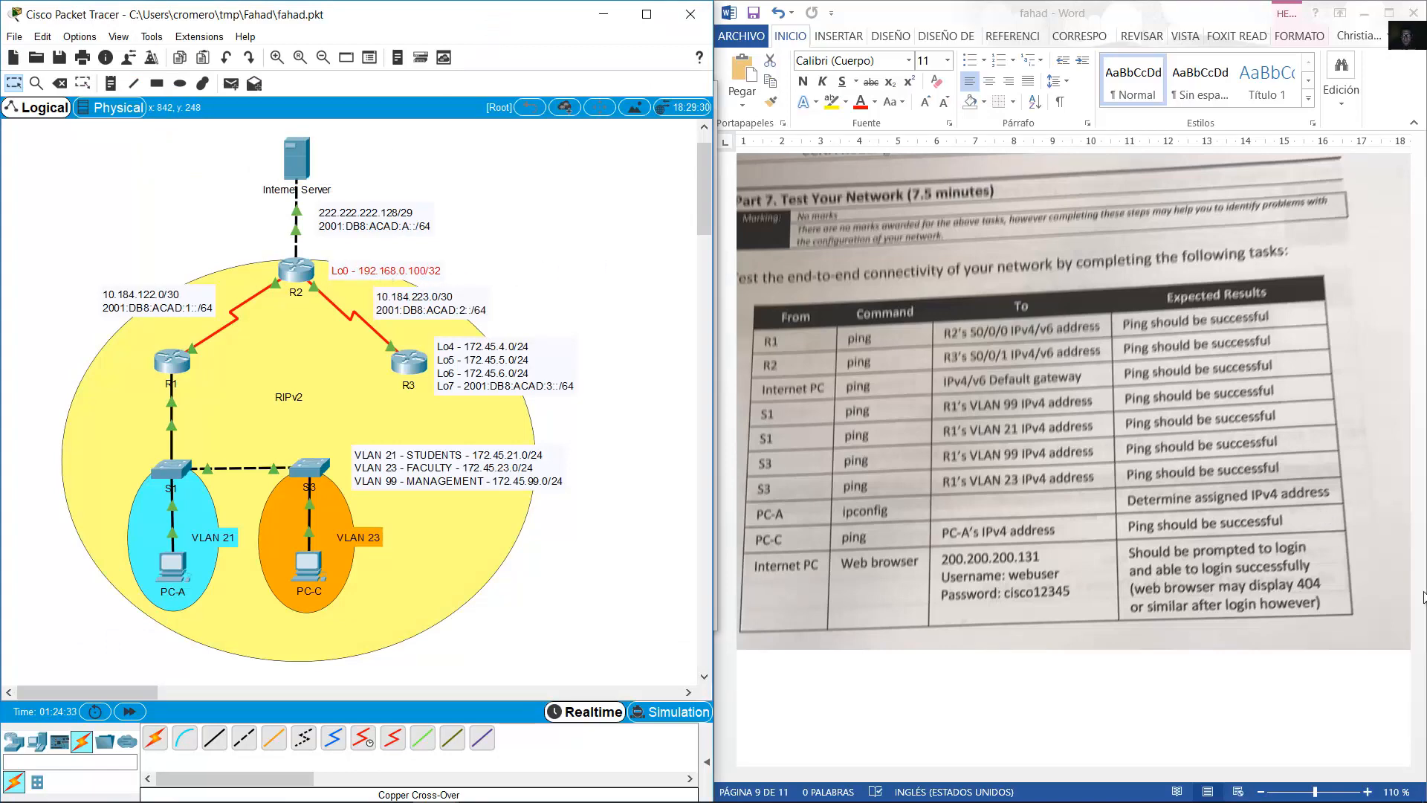
left_click(1110, 573)
scroll(1110, 572, "down", 10)
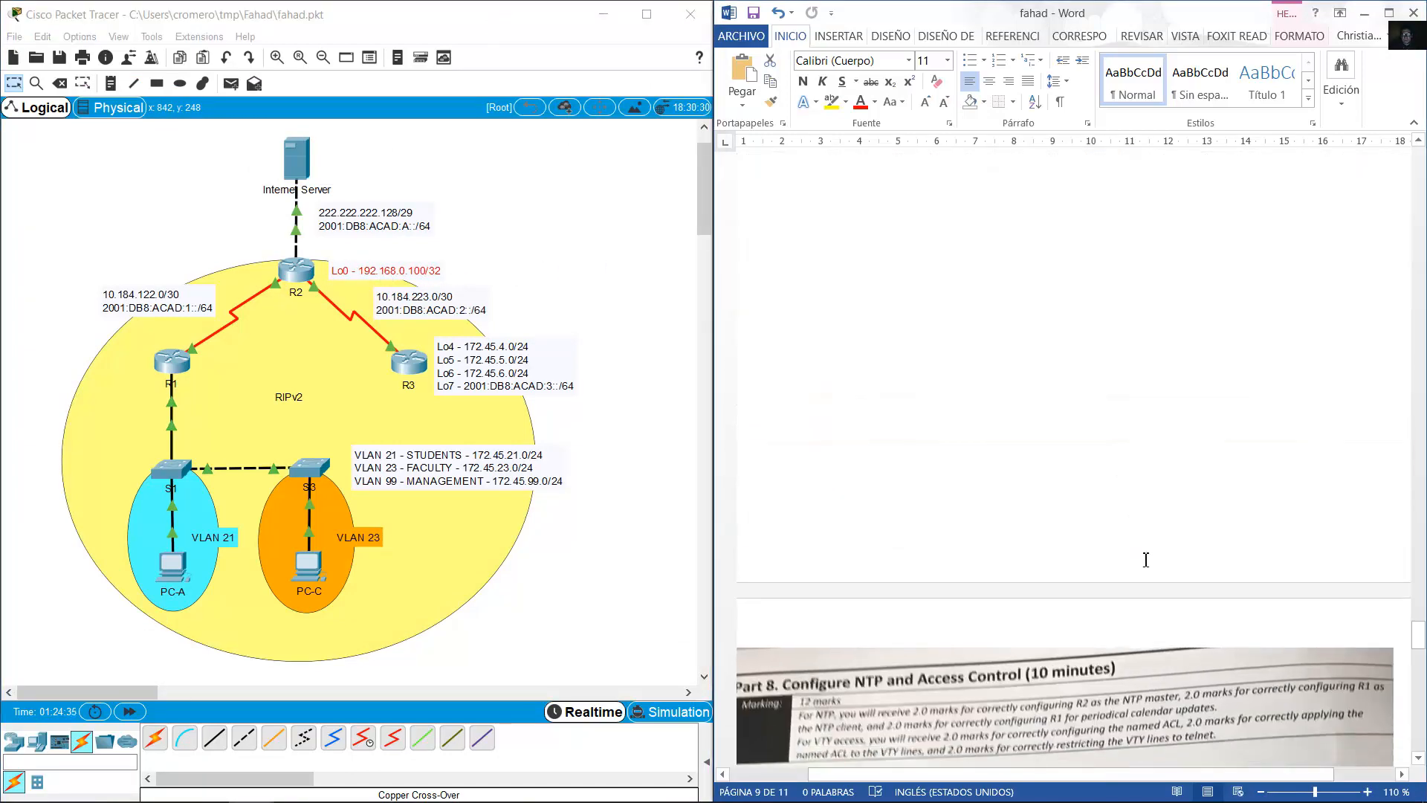
scroll(1145, 544, "down", 4)
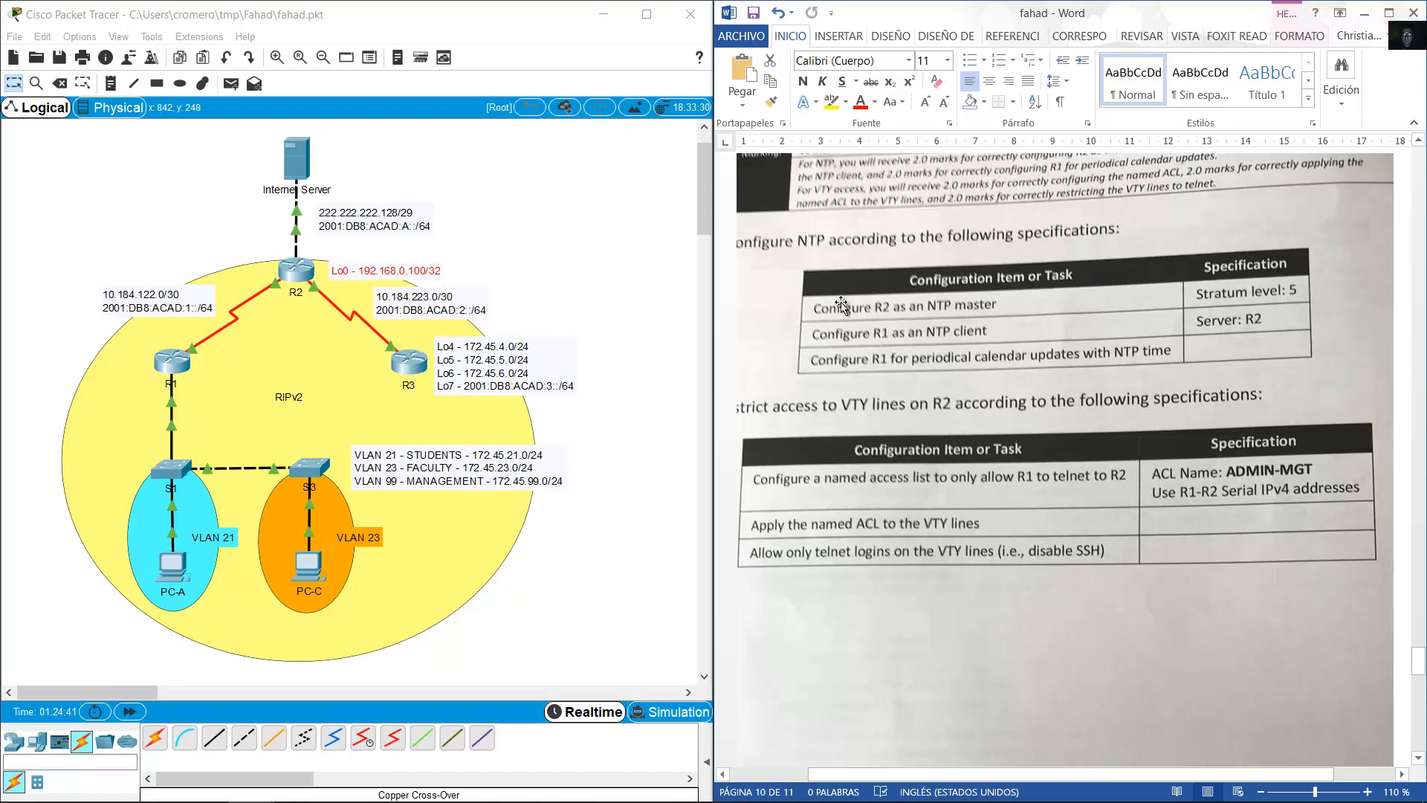
left_click(303, 281)
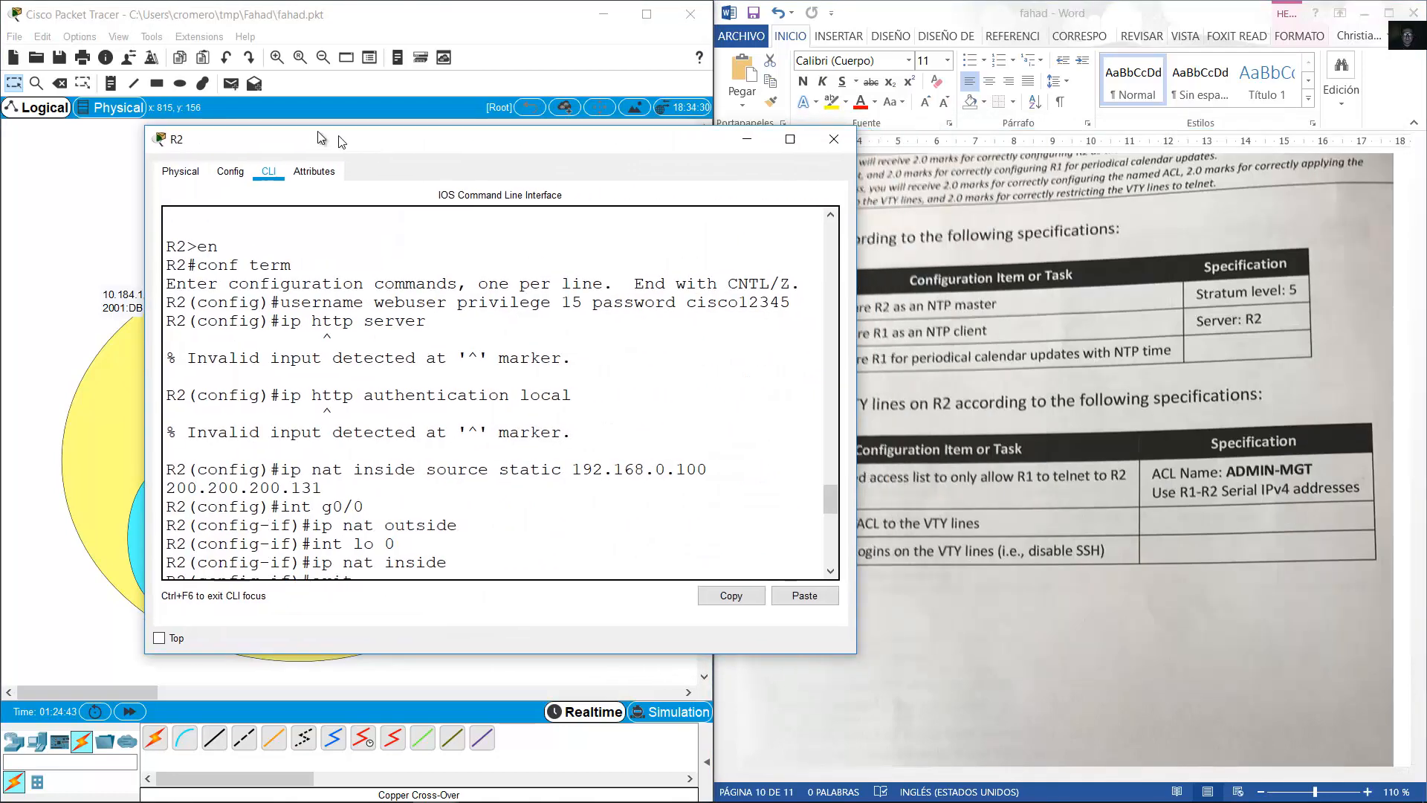
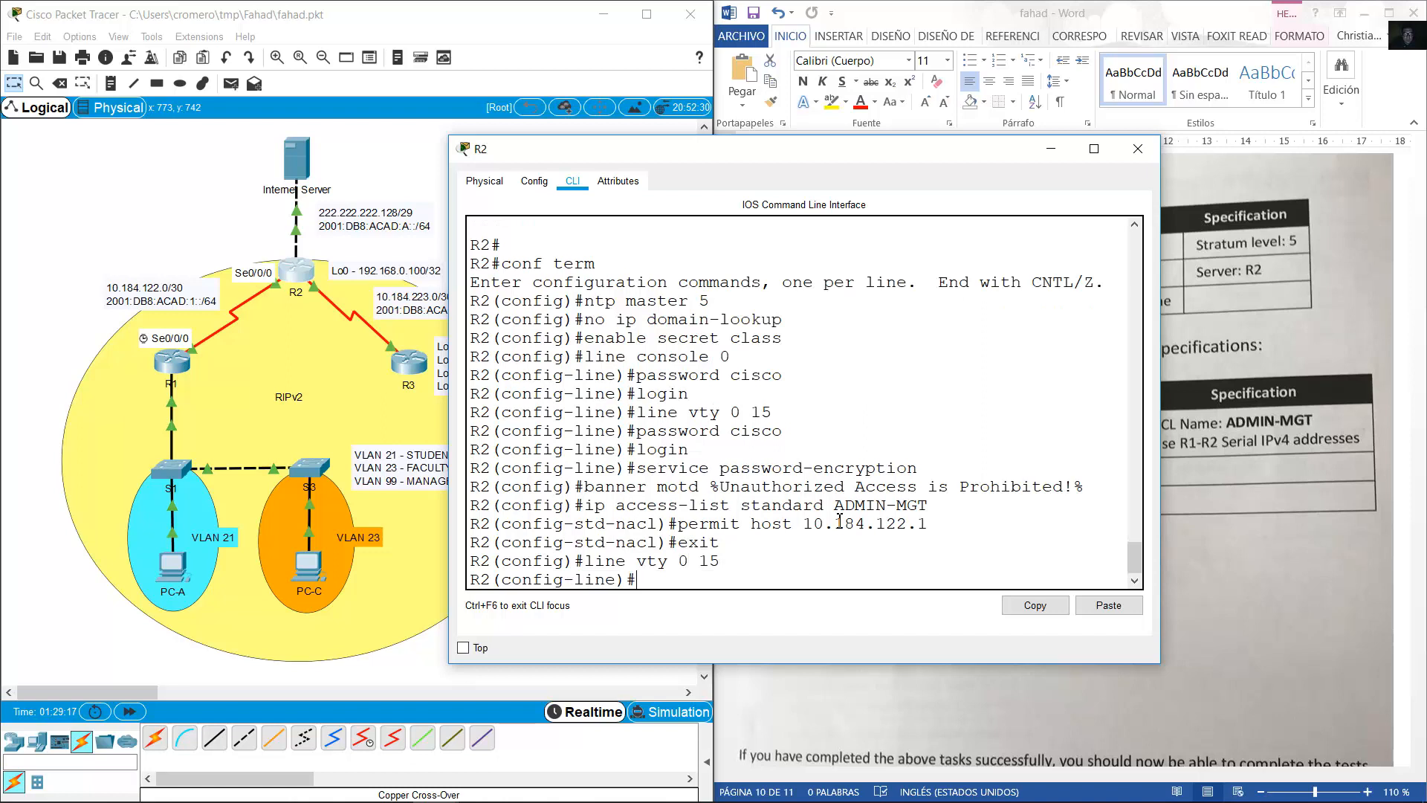
Apply access list ADMIN-MGT inbound on R2's VTY lines with 'access-class ADMIN-MGT in'.
type("access-class")
left_click_drag(835, 504, 929, 505)
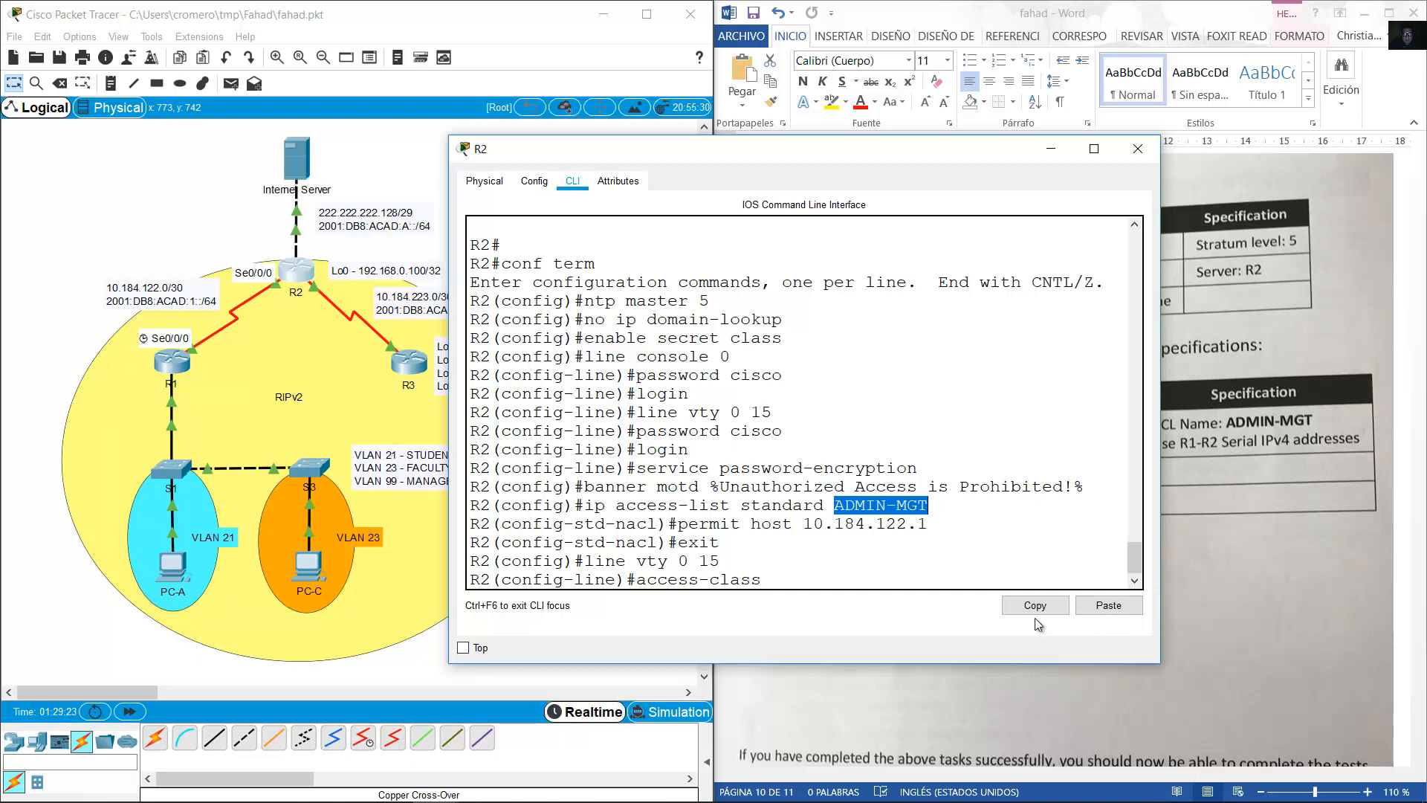
left_click(1043, 606)
left_click(1108, 605)
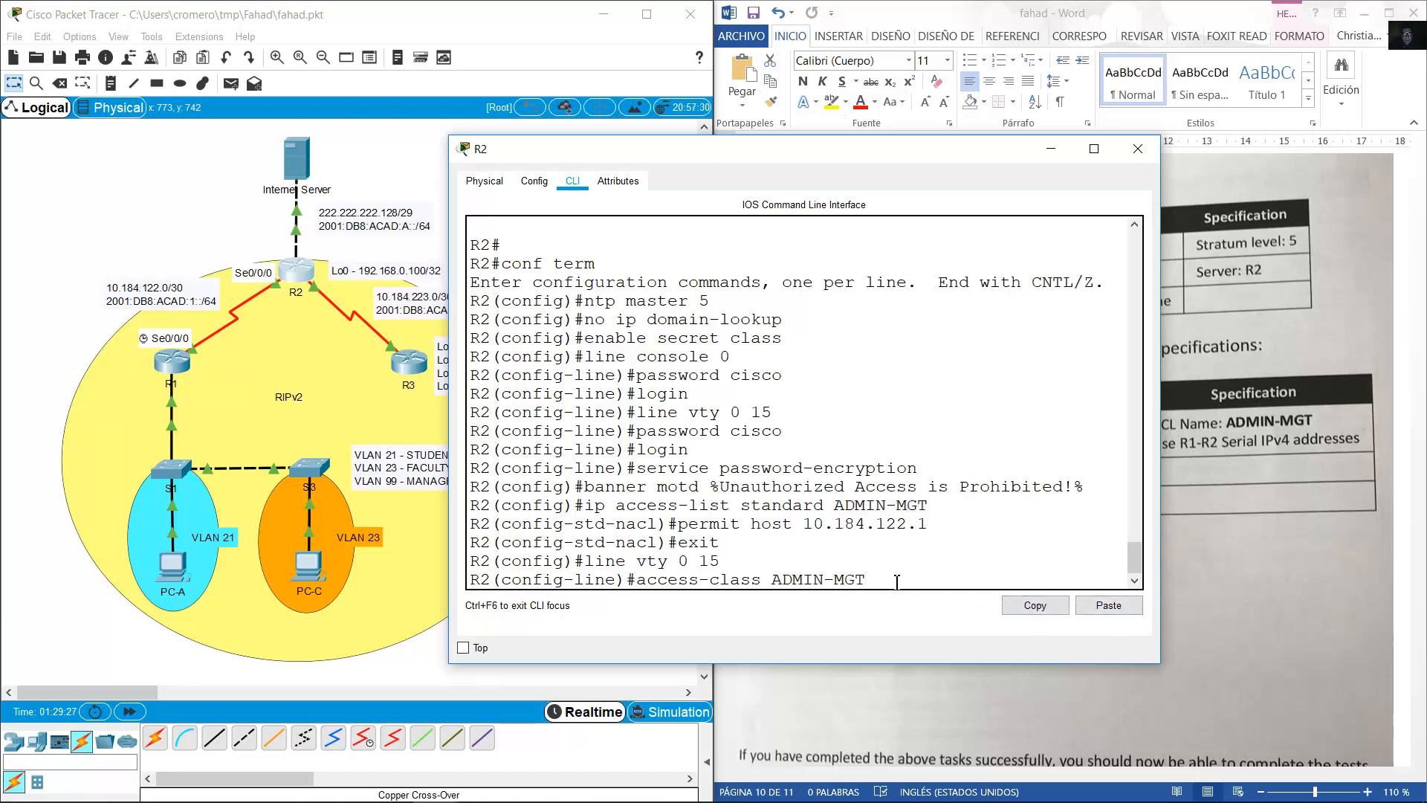
type("in")
key("Return")
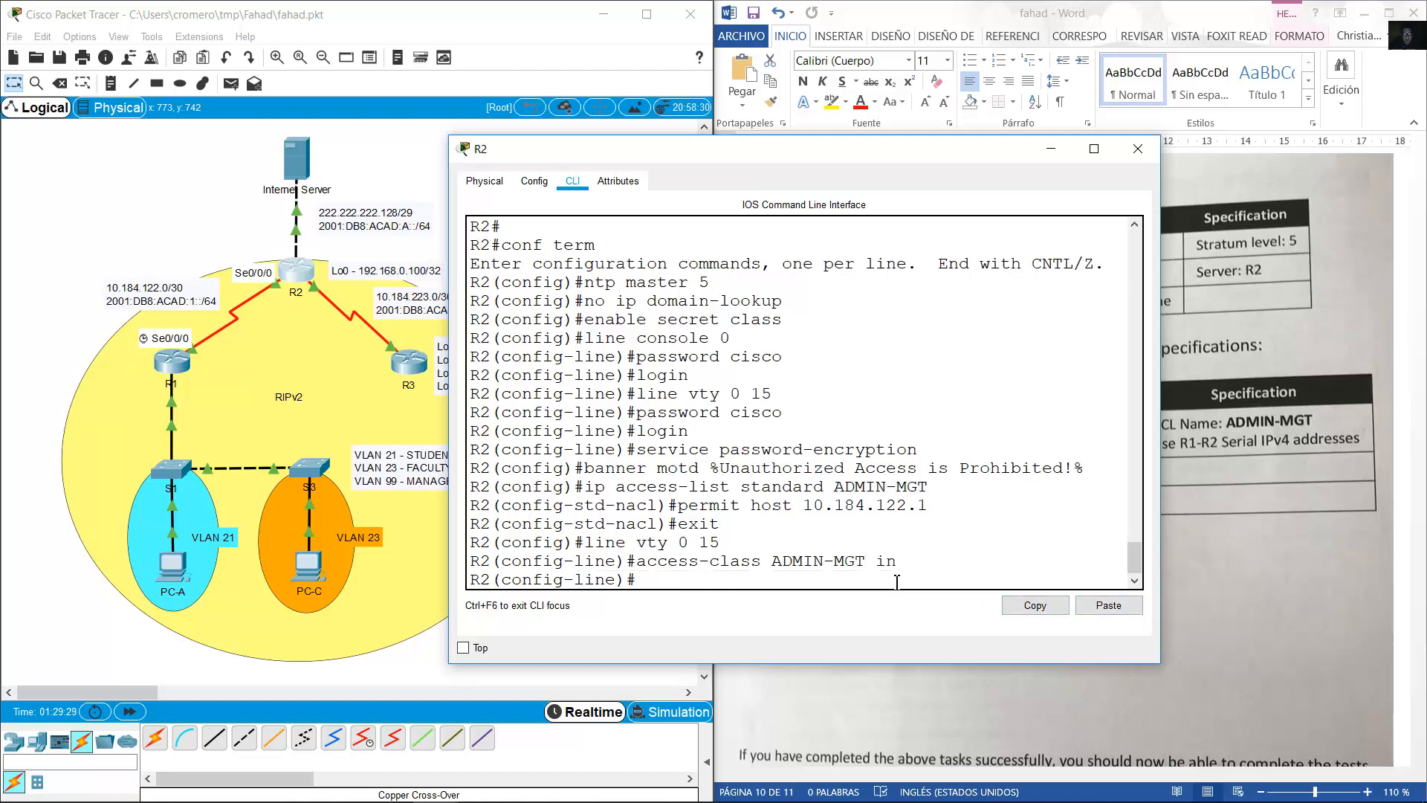
Allow only telnet on R2's VTY lines with 'transport input telnet', fixing the misspelling.
left_click(1248, 493)
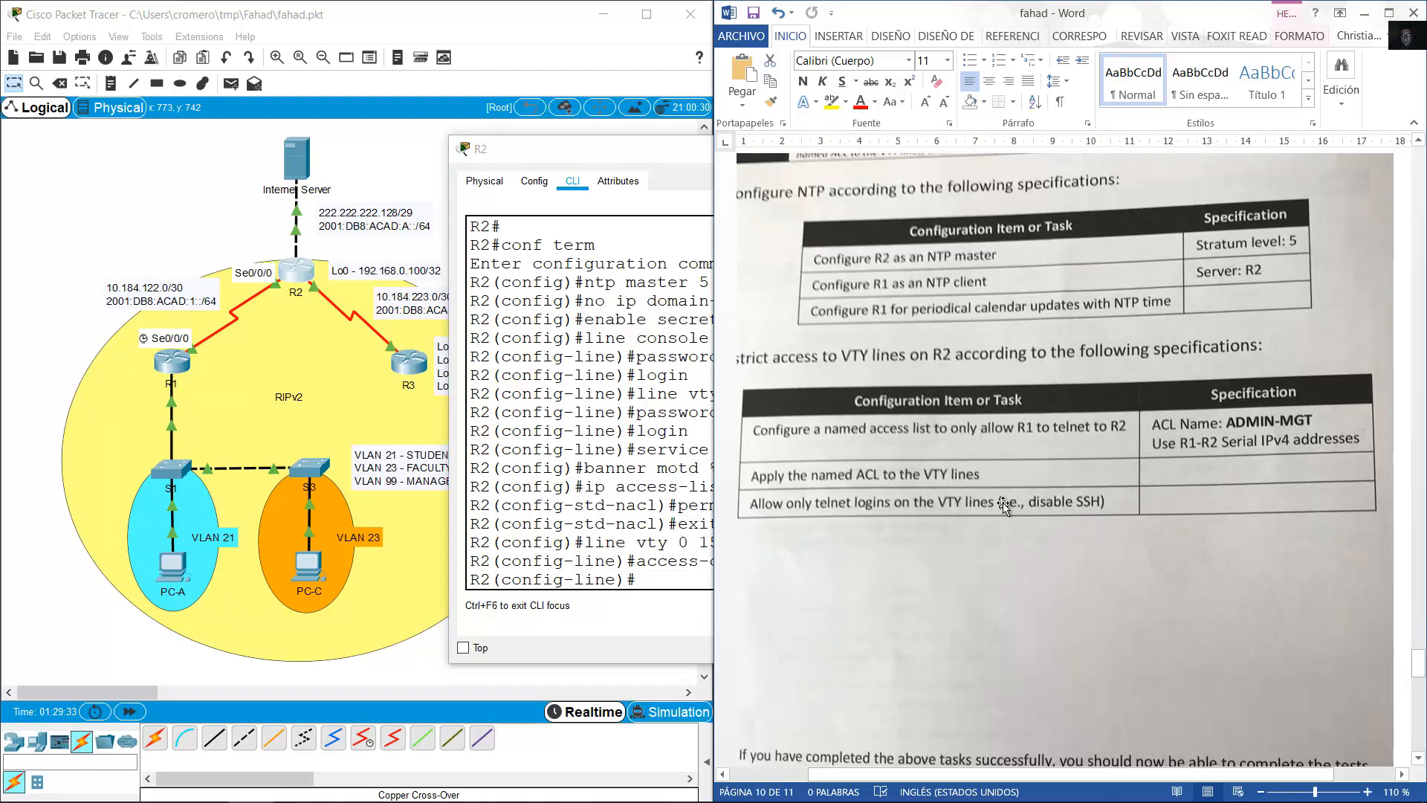
left_click(646, 519)
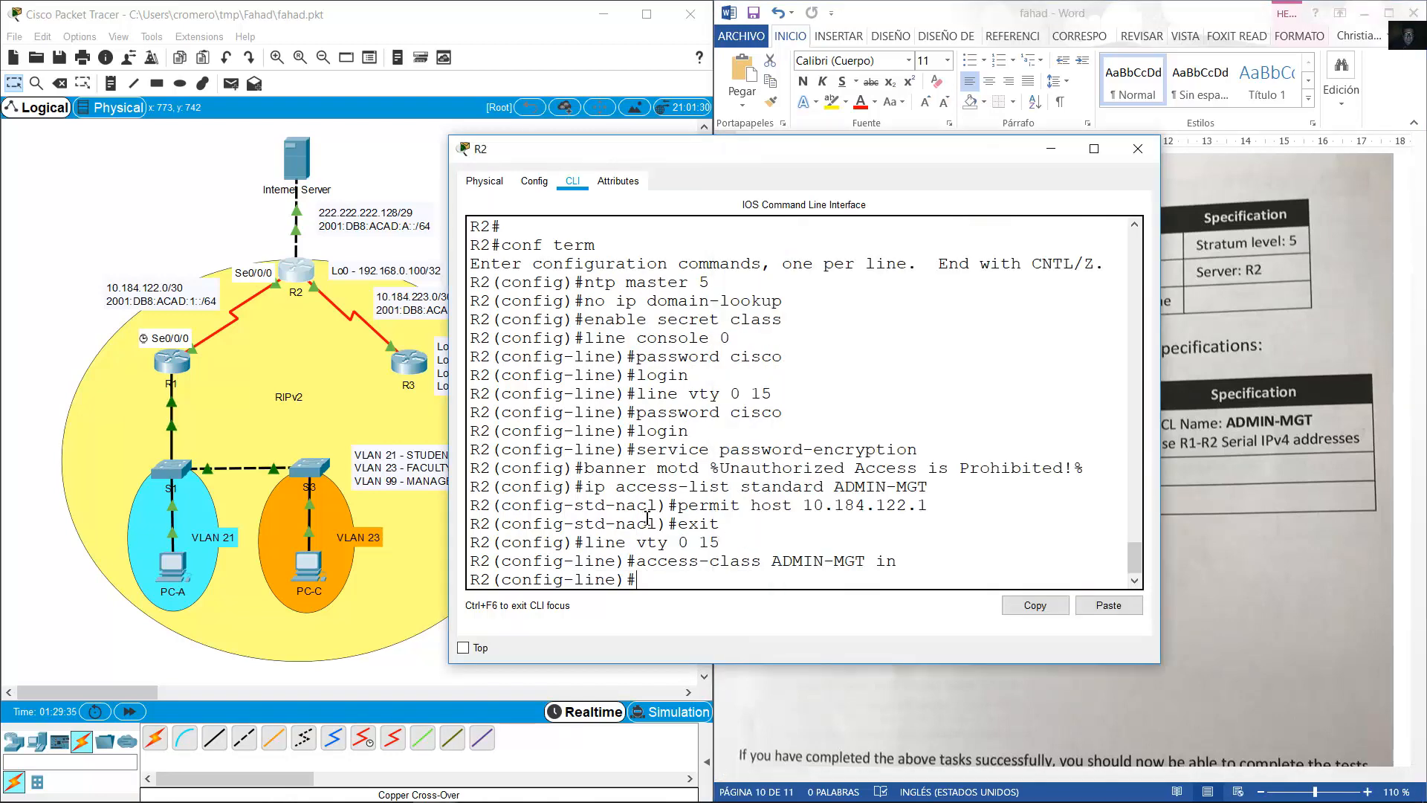
type("trasnport inp")
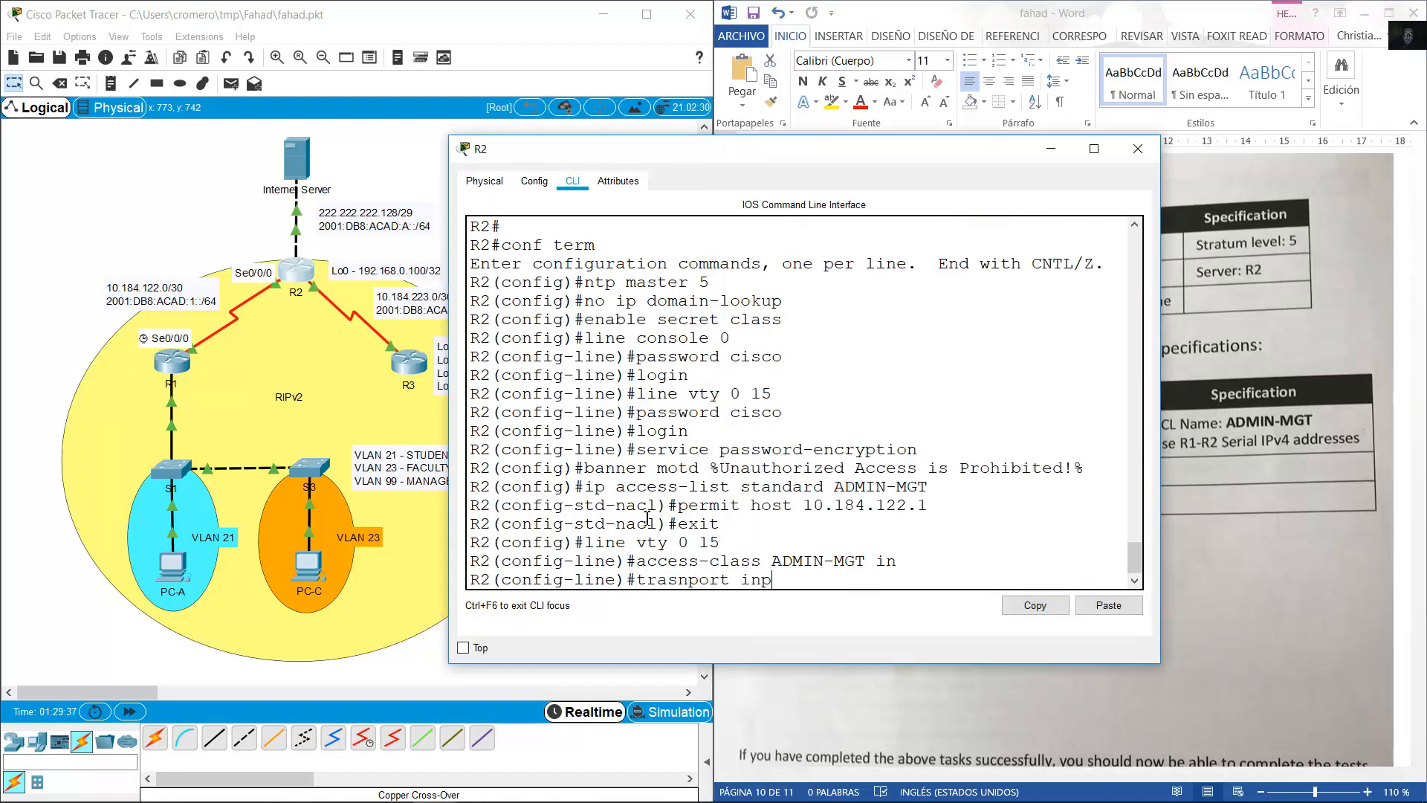
type("ut telnet")
key("Return")
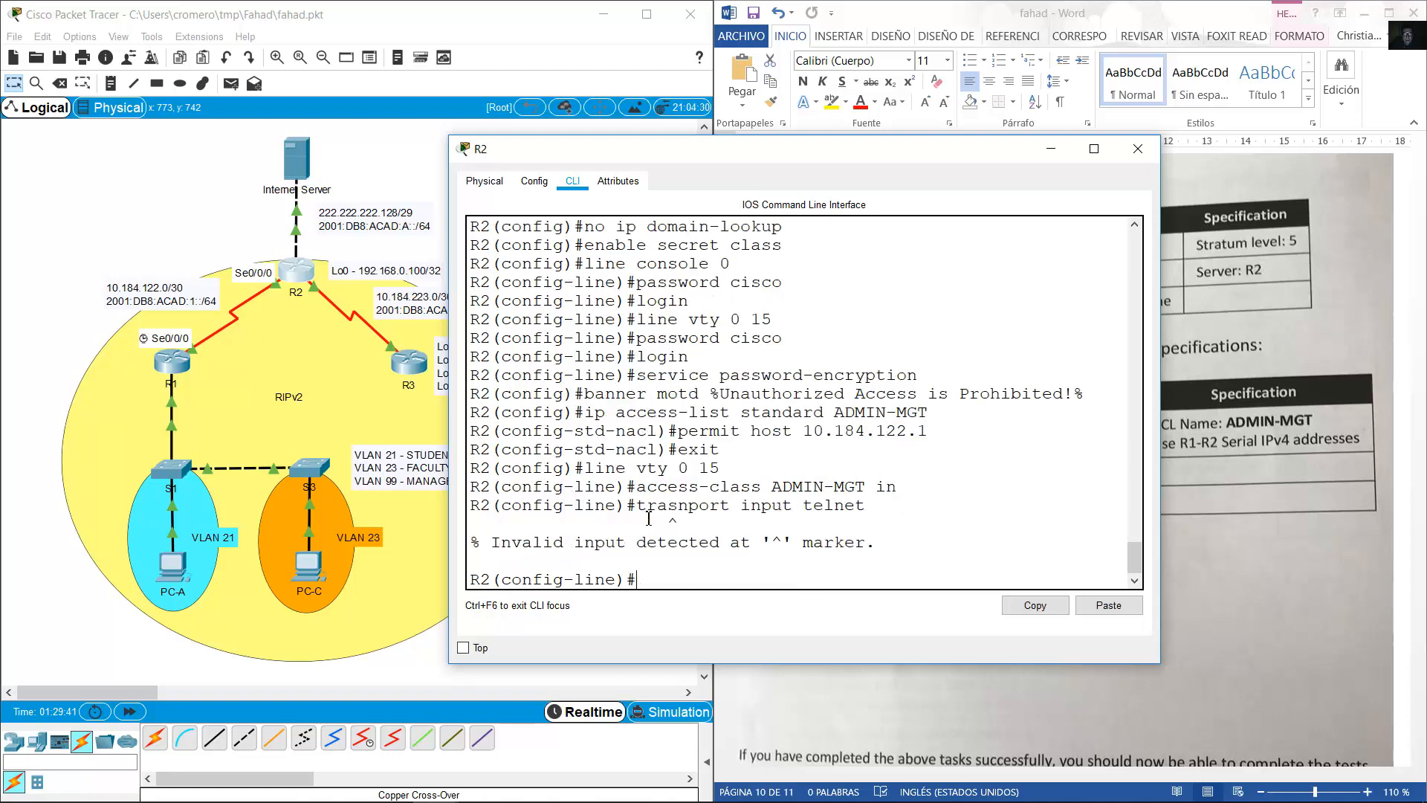
key("Up")
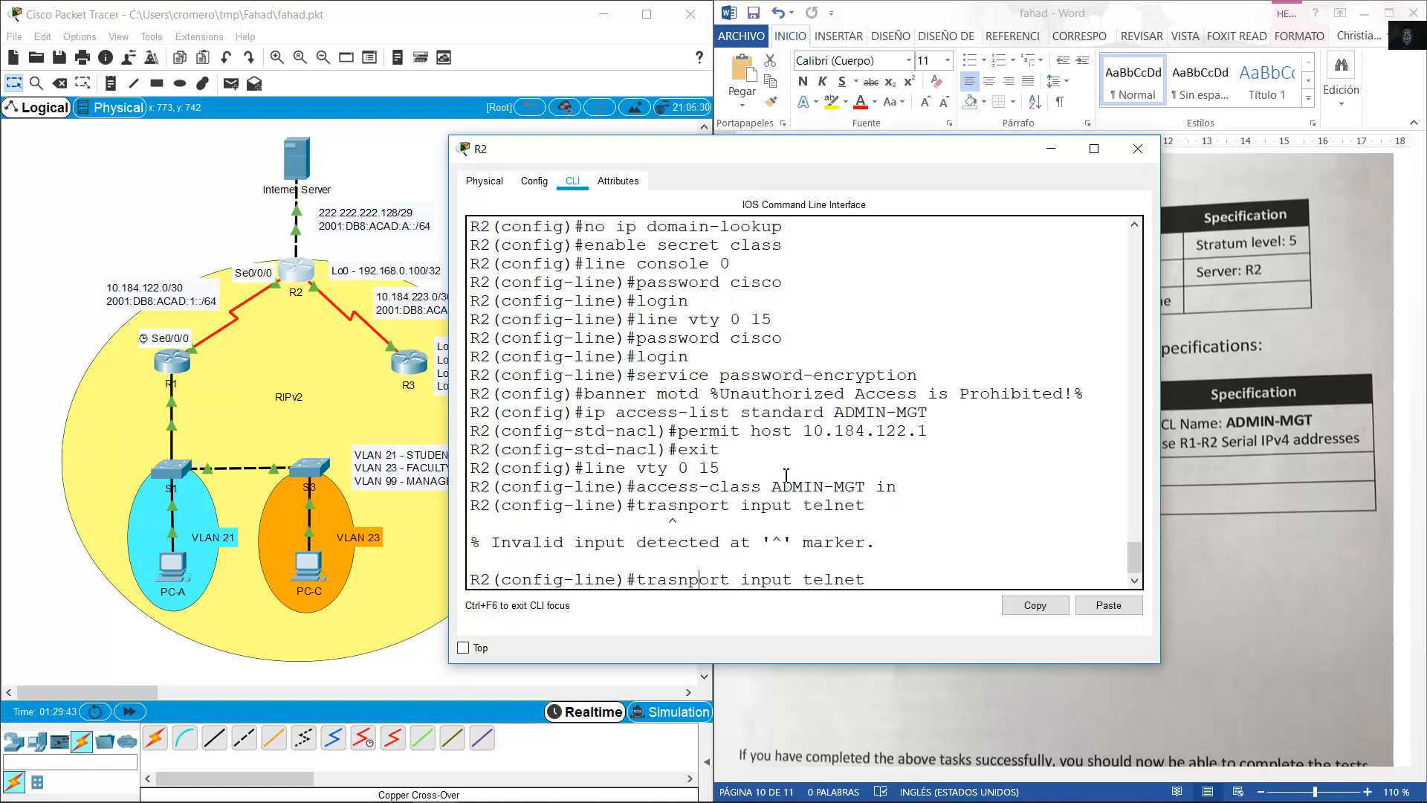
key("BackSpace")
key("Right")
type("s")
key("Return")
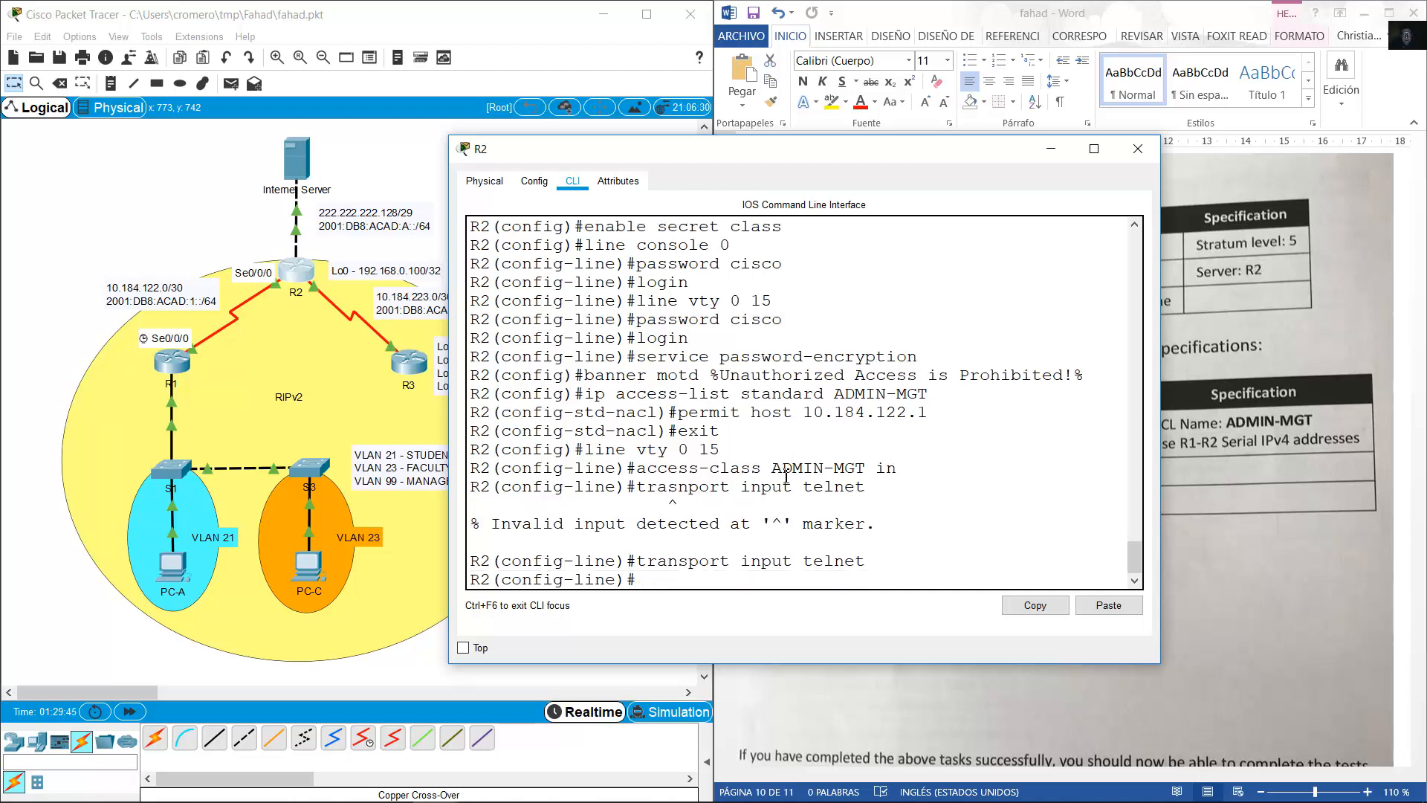
left_click_drag(871, 562, 647, 562)
Hide R2's console, scroll the document to the test table, and open R1's CLI window.
left_click(1067, 153)
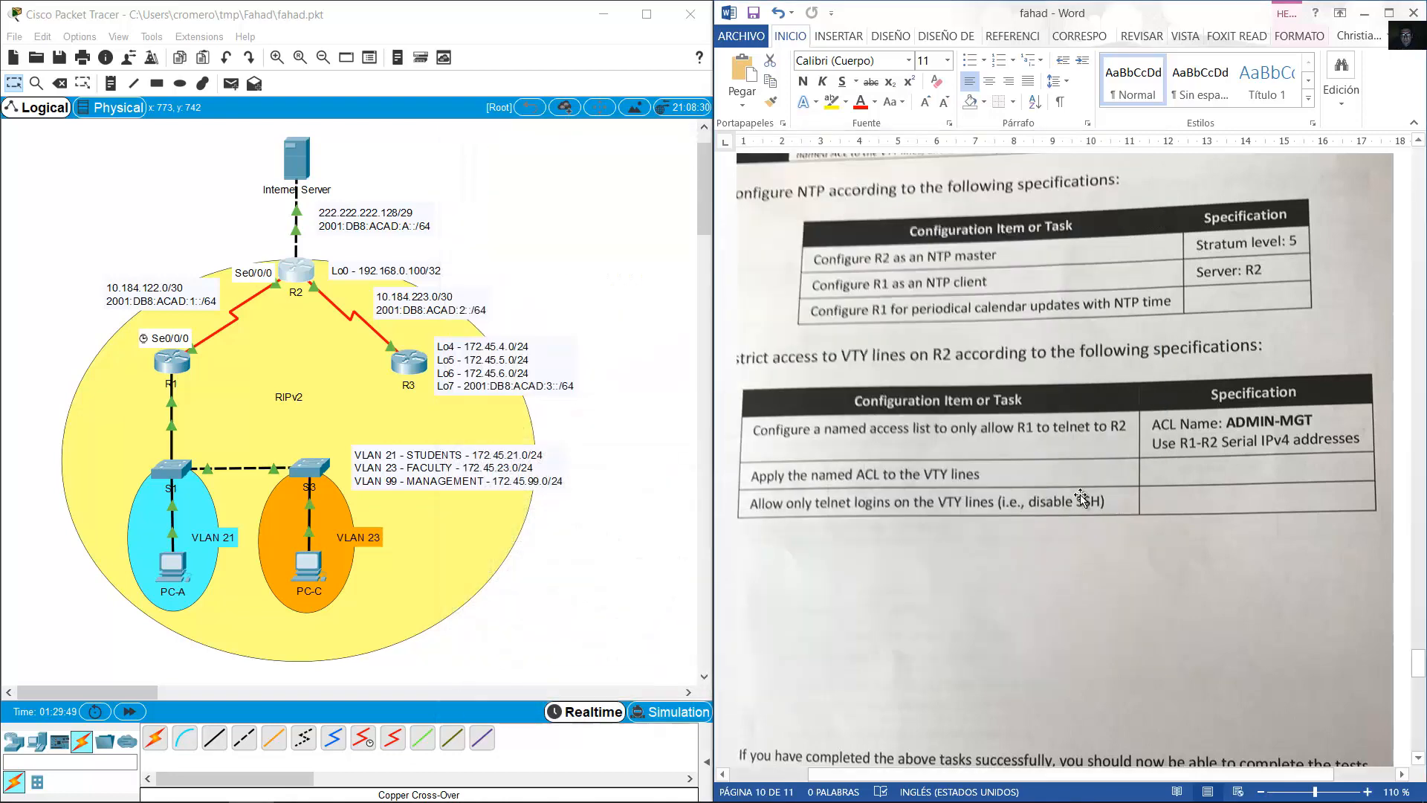
scroll(1098, 457, "down", 8)
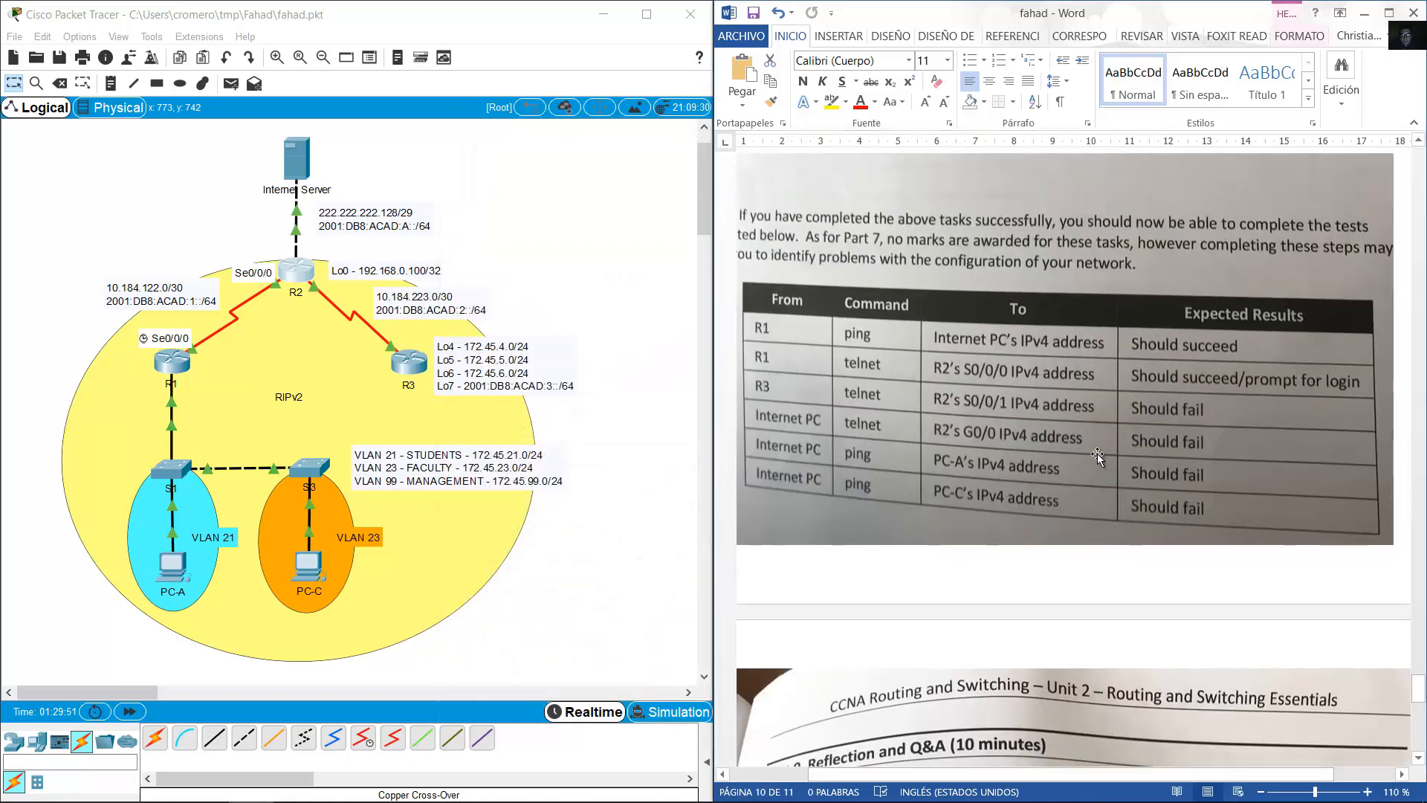
scroll(1098, 457, "down", 1)
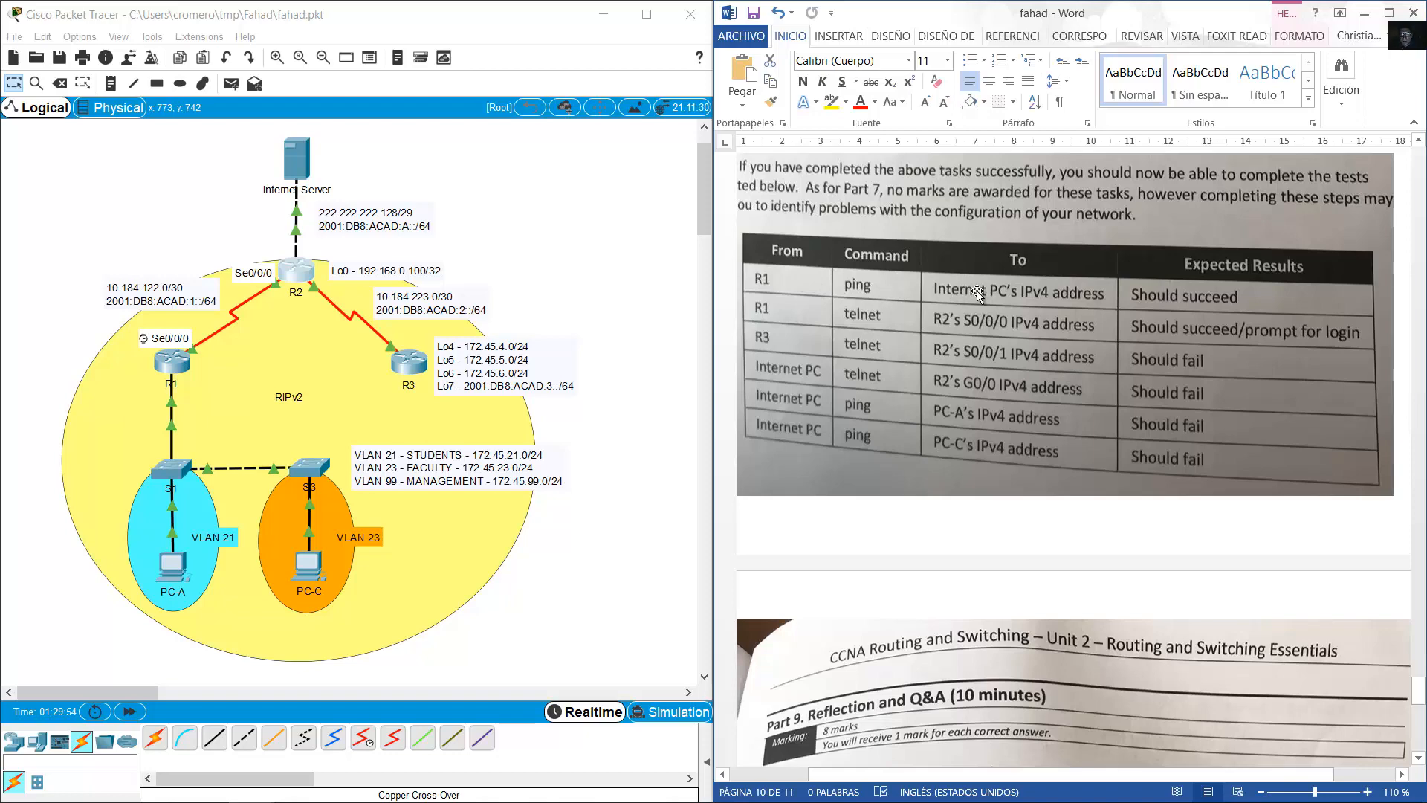
left_click(179, 363)
left_click_drag(641, 62, 378, 118)
Exit R1's configuration mode with 'end', begin a ping command, and locate the server's address.
type("end")
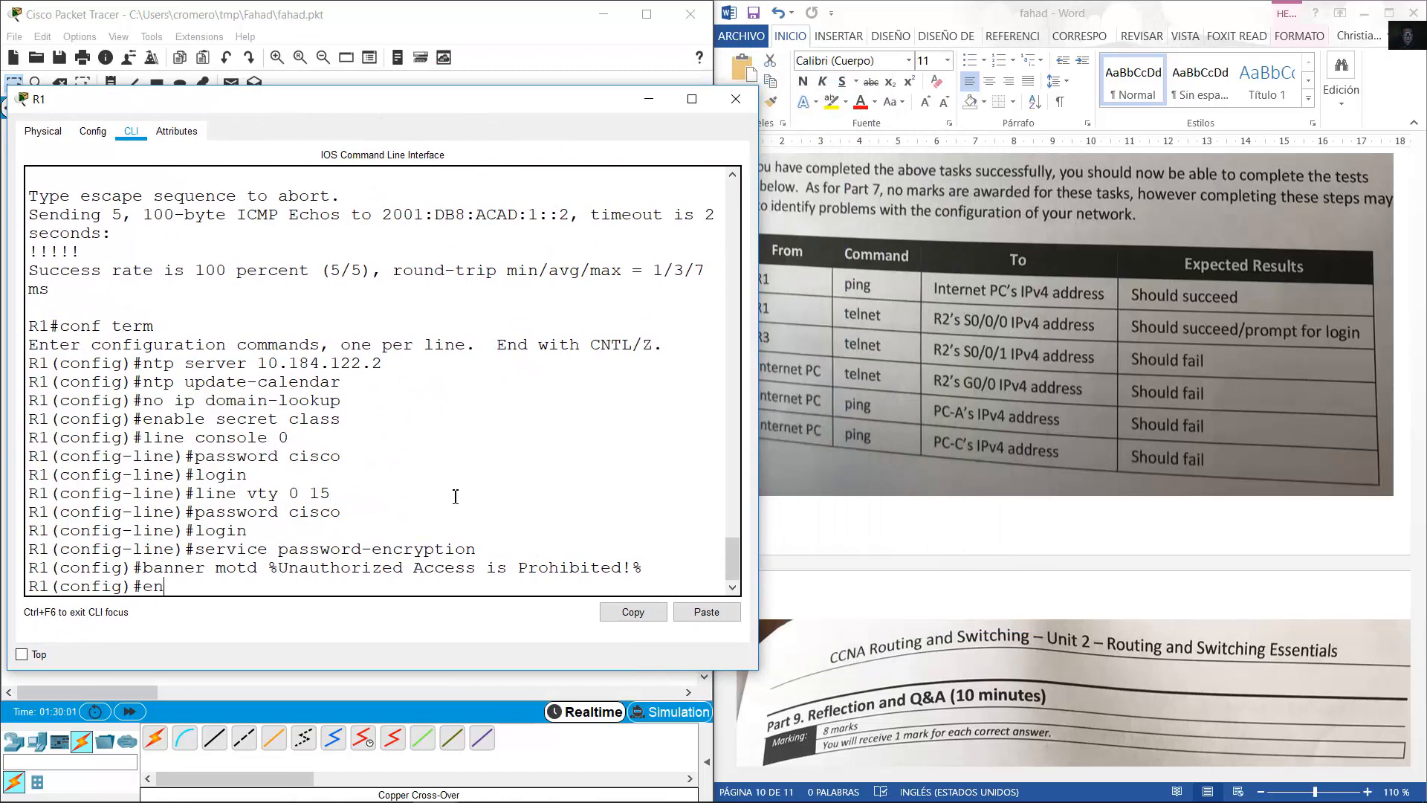
key("Return")
type("p")
key("Return")
type("ping")
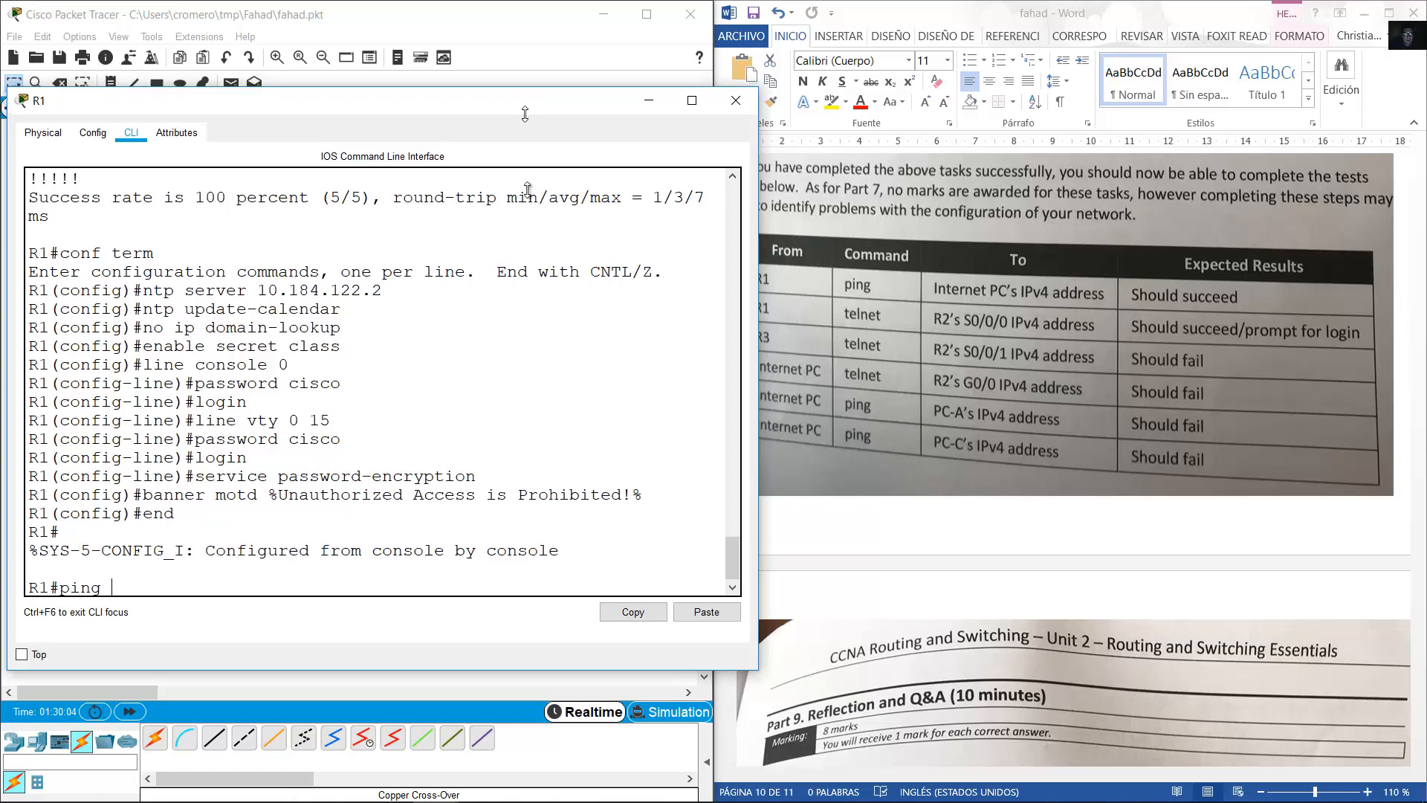
left_click_drag(527, 97, 529, 285)
left_click(414, 213)
left_click_drag(413, 213, 374, 212)
left_click(395, 210)
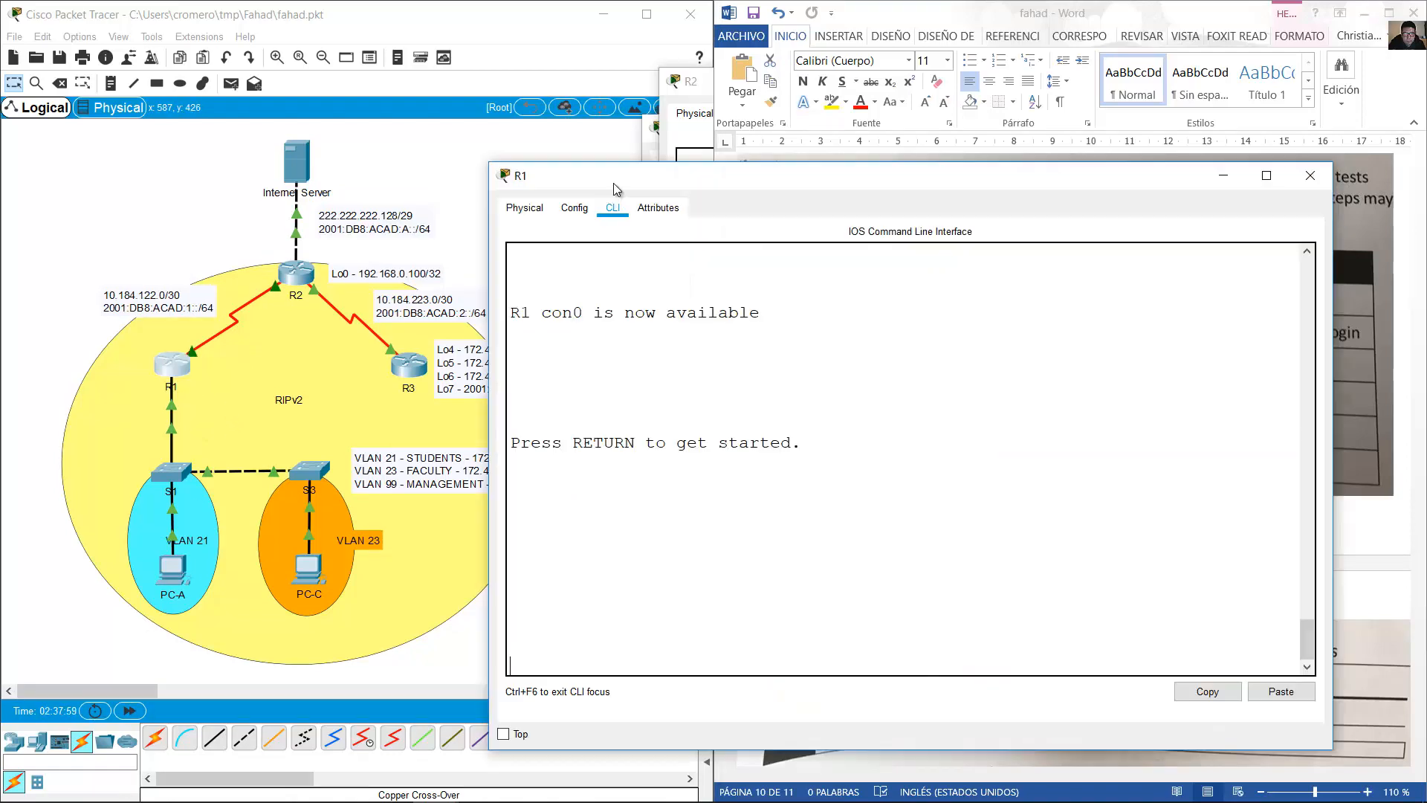
Log in to R1's console in enable mode and copy the Internet Server's address 222.222.222.130.
scroll(657, 290, "up", 4)
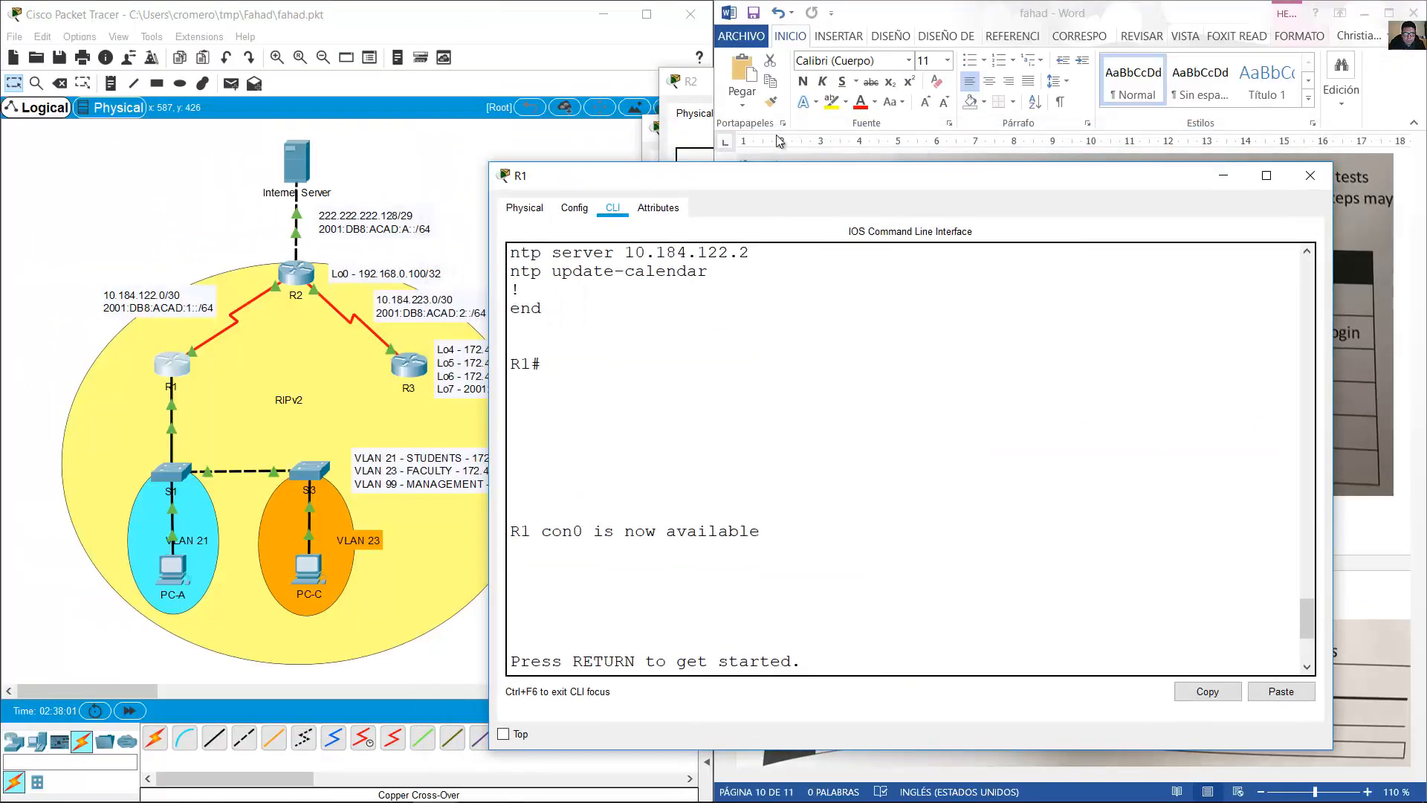
left_click_drag(804, 180, 393, 92)
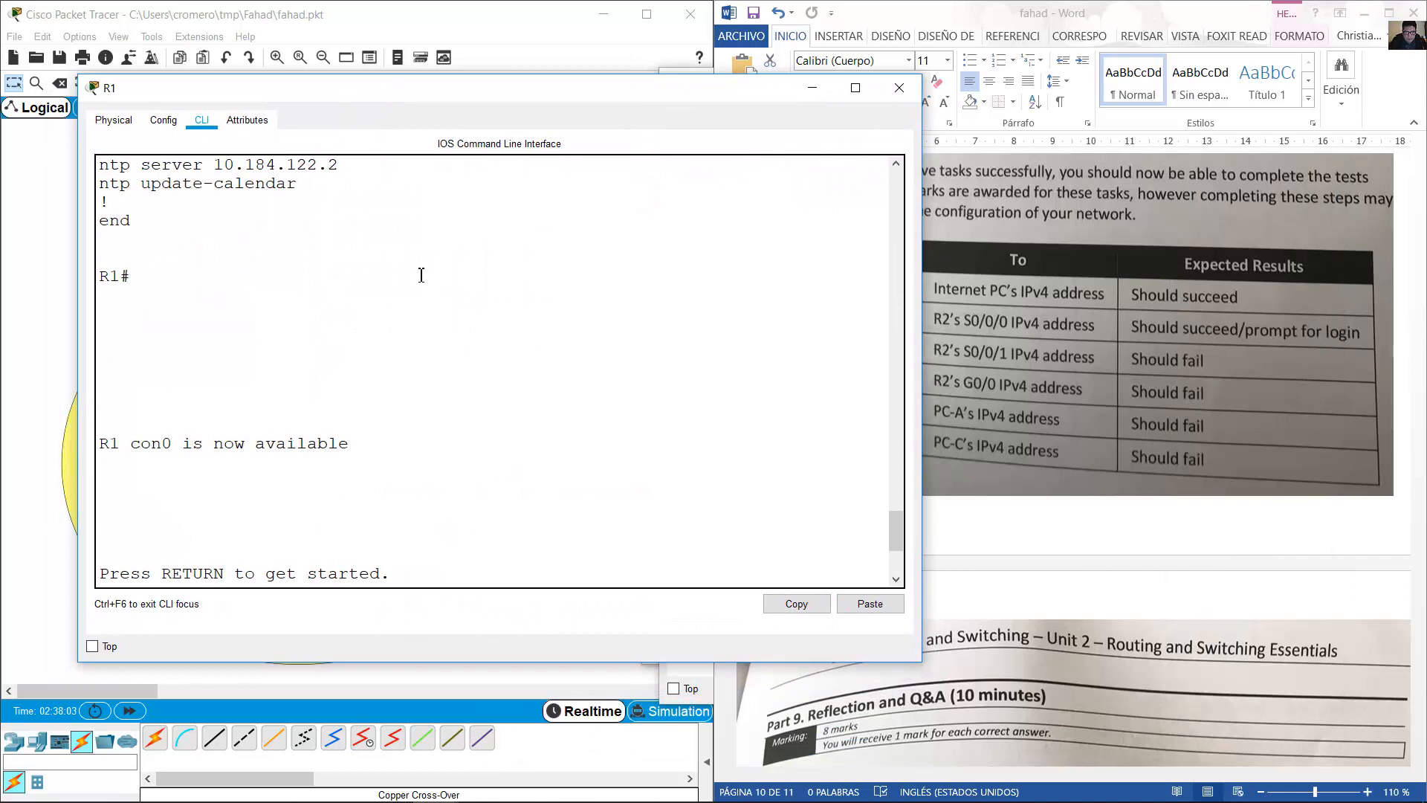
key("Return")
key("Return")
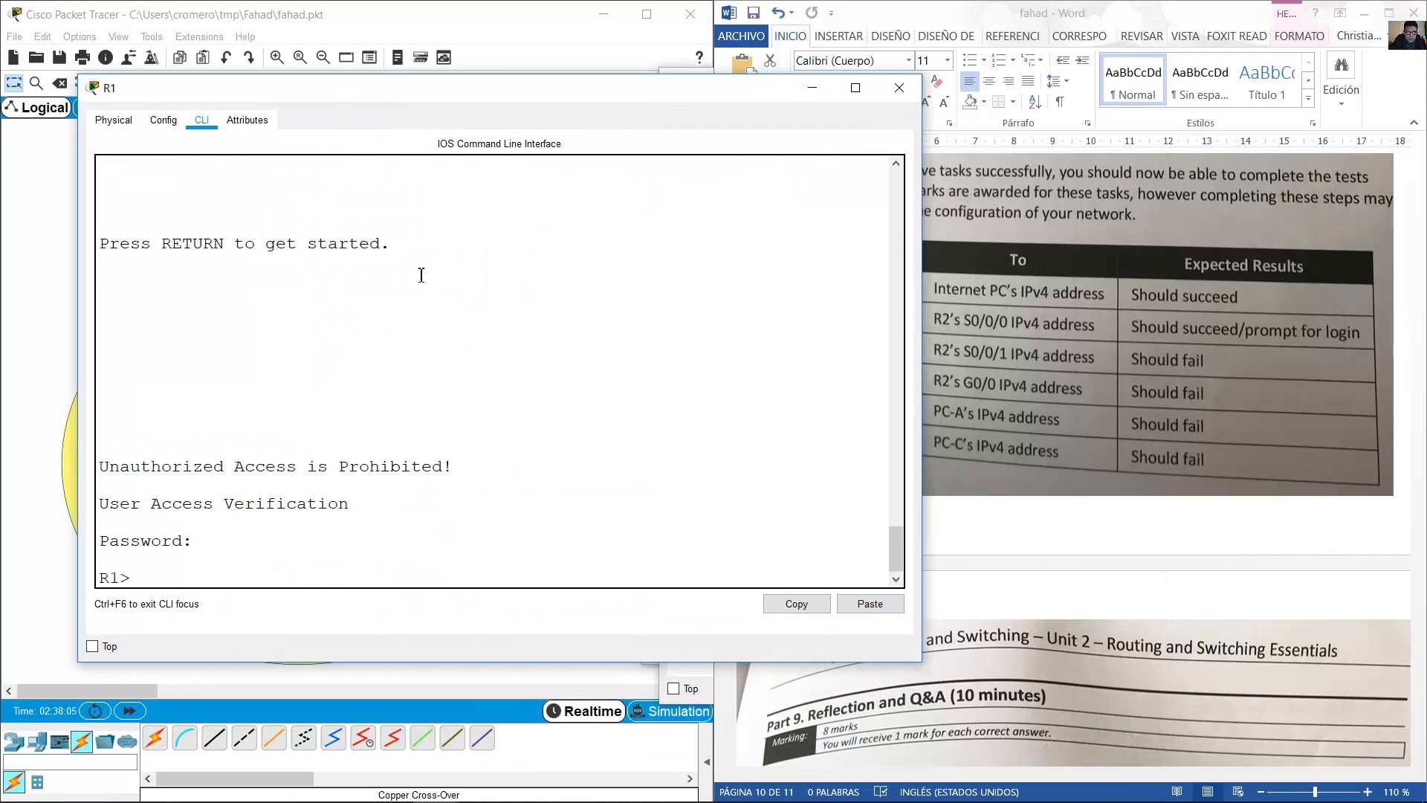
type("en")
key("Return")
key("Return")
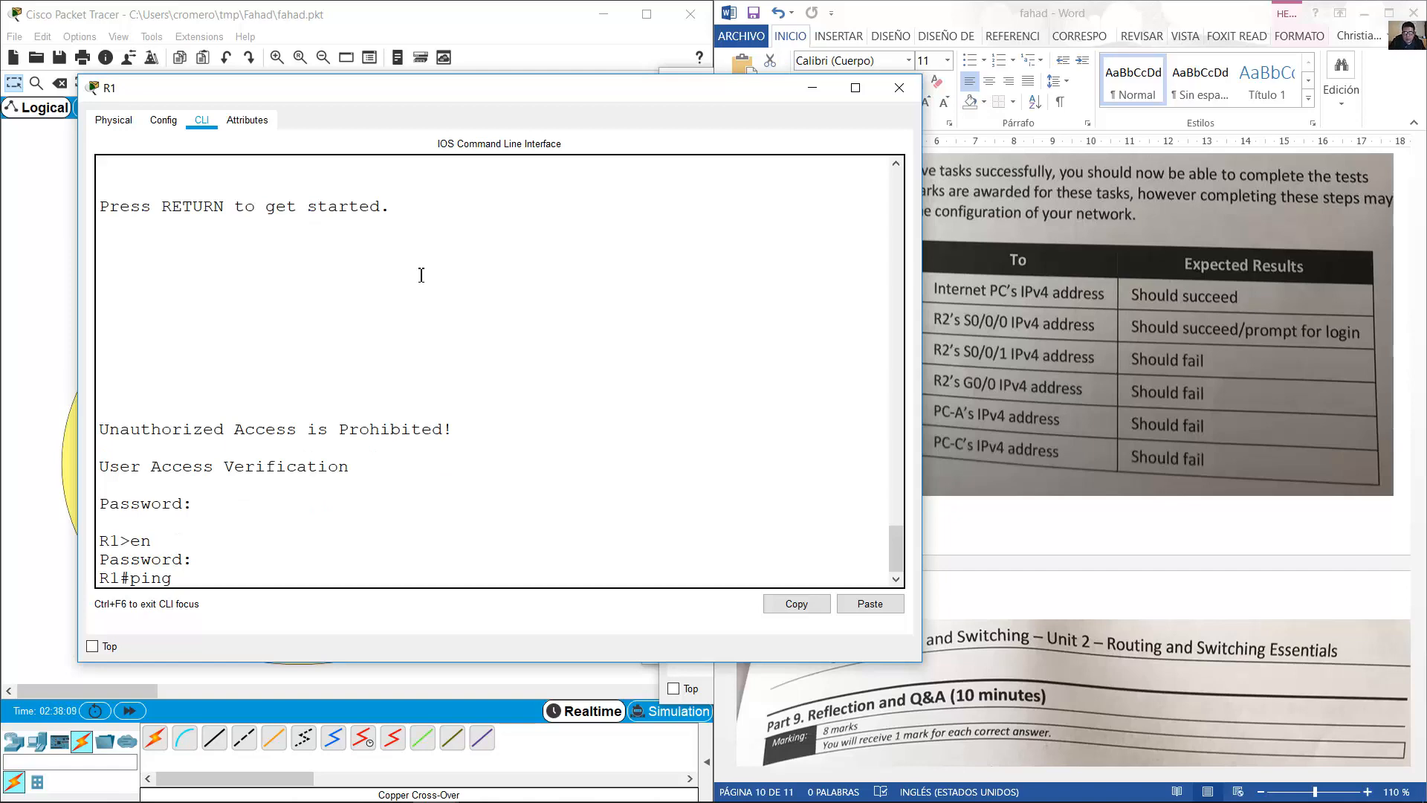
left_click(300, 12)
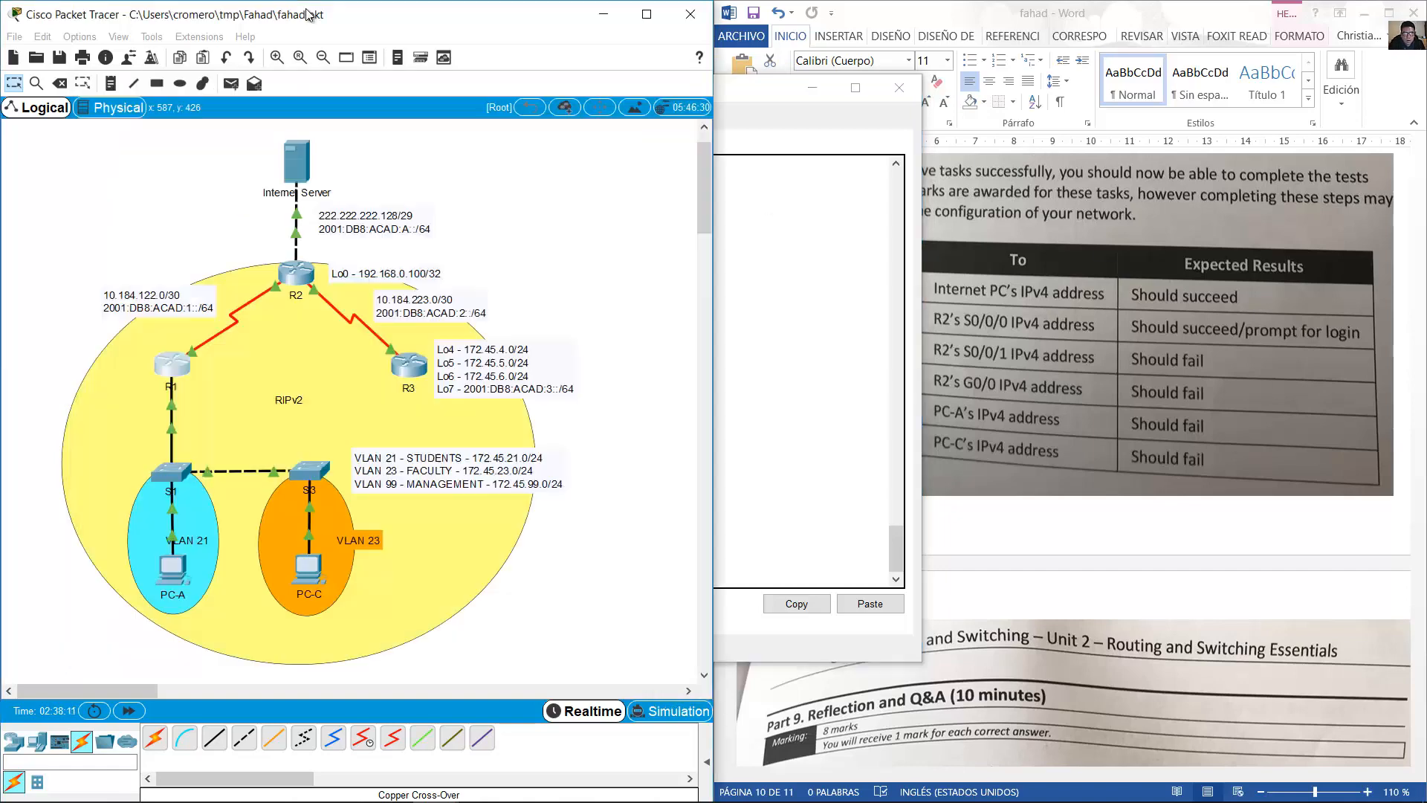
left_click(293, 169)
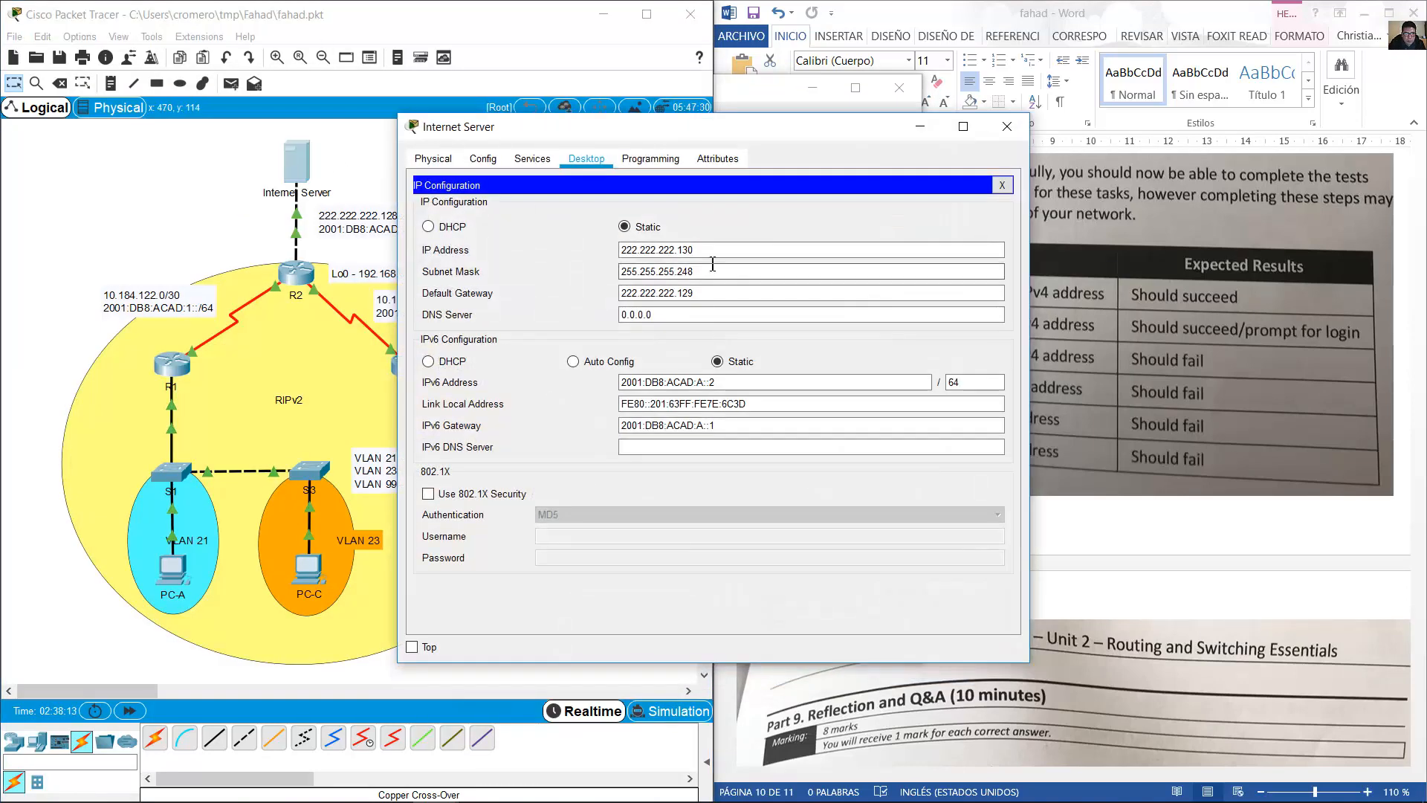
double_click(684, 250)
right_click(684, 250)
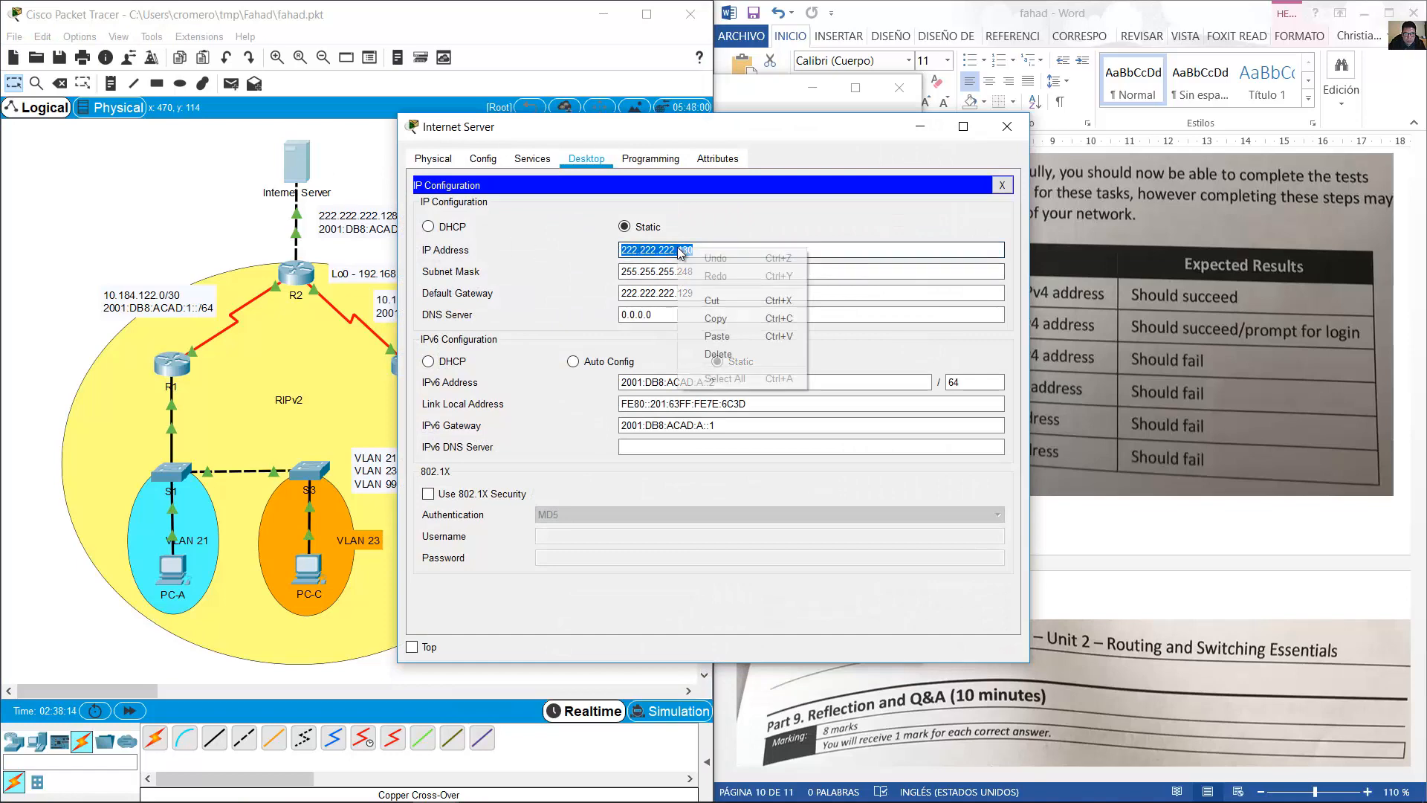
left_click(752, 321)
left_click(1005, 127)
Ping 222.222.222.130 from R1, confirm the successful replies, and put R1's console away.
left_click(767, 191)
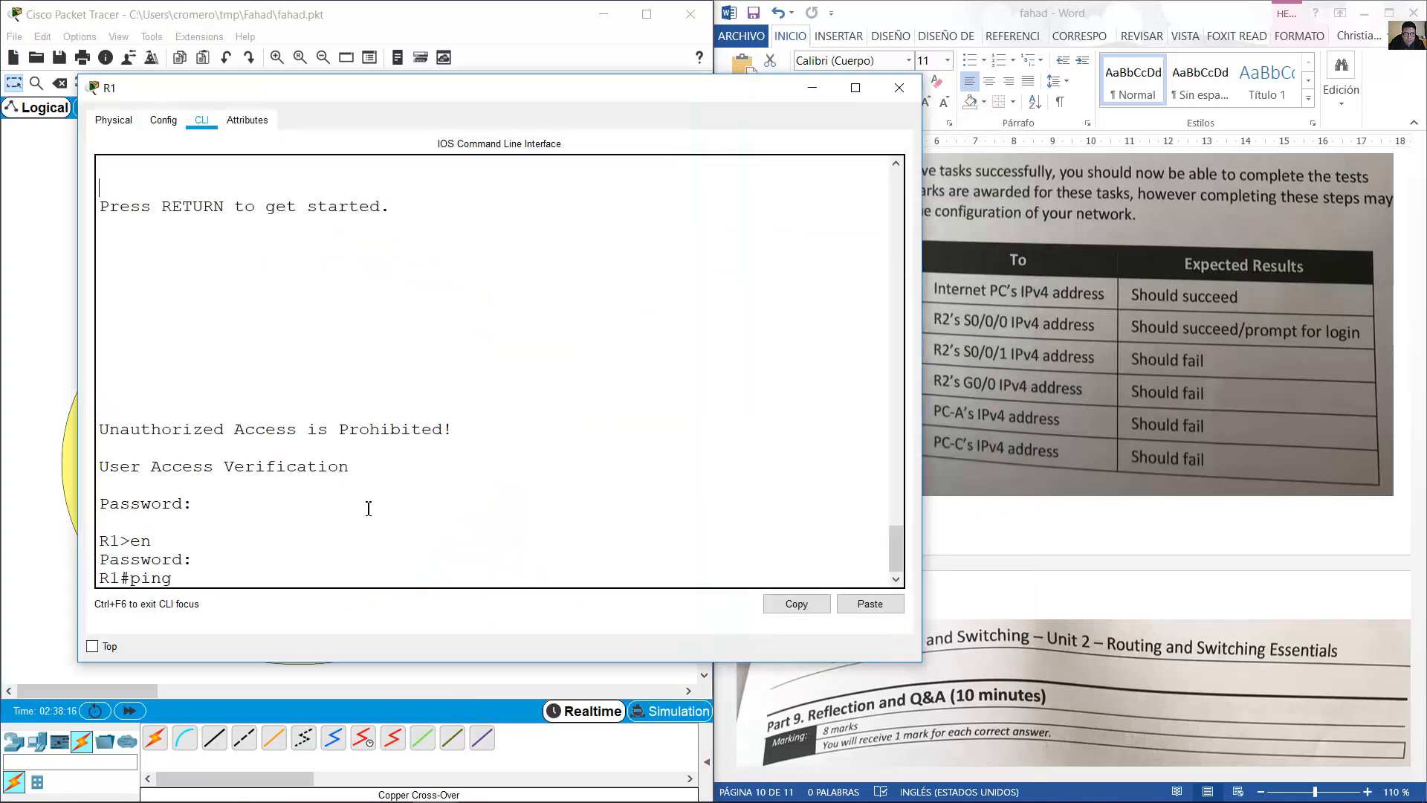
right_click(374, 516)
left_click(404, 535)
key("Return")
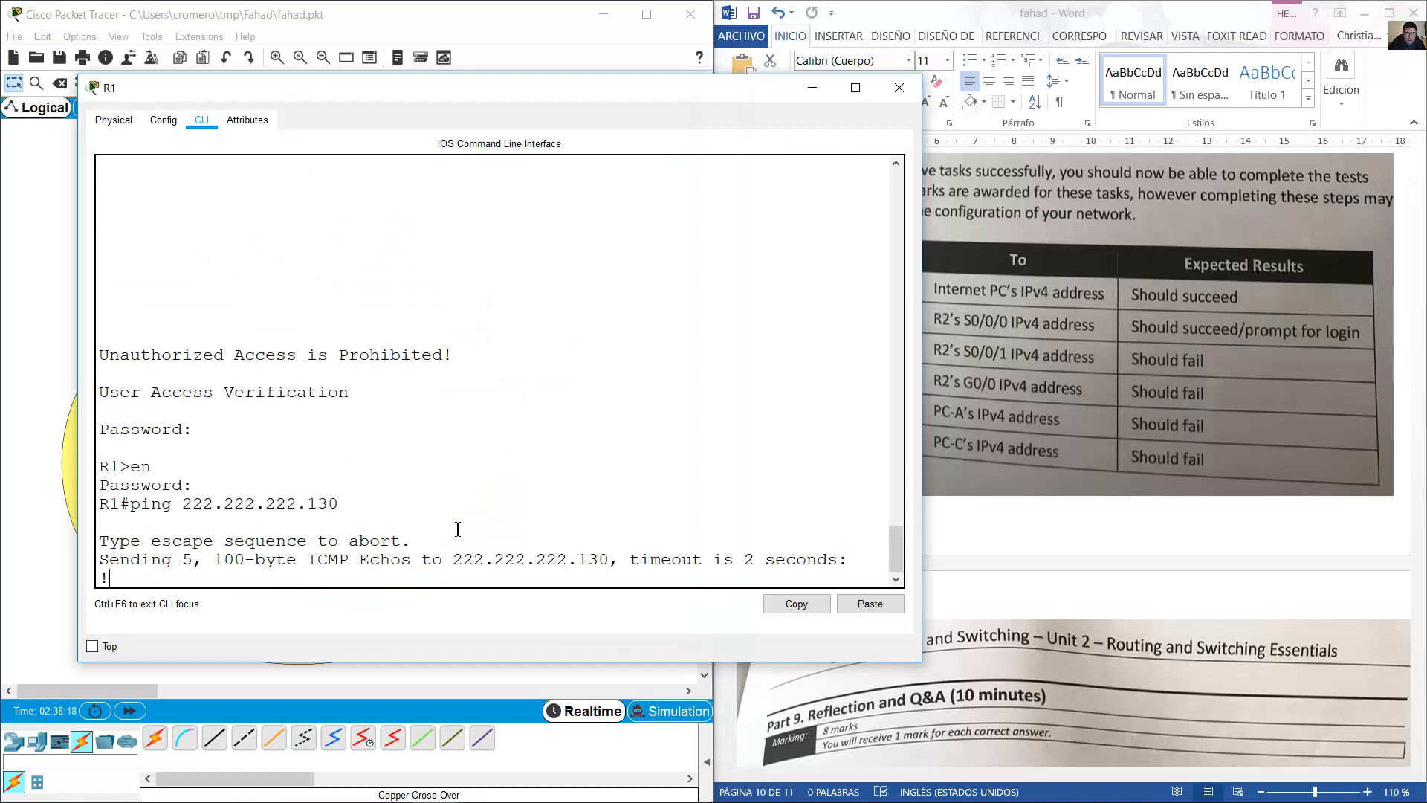
left_click_drag(174, 522, 98, 523)
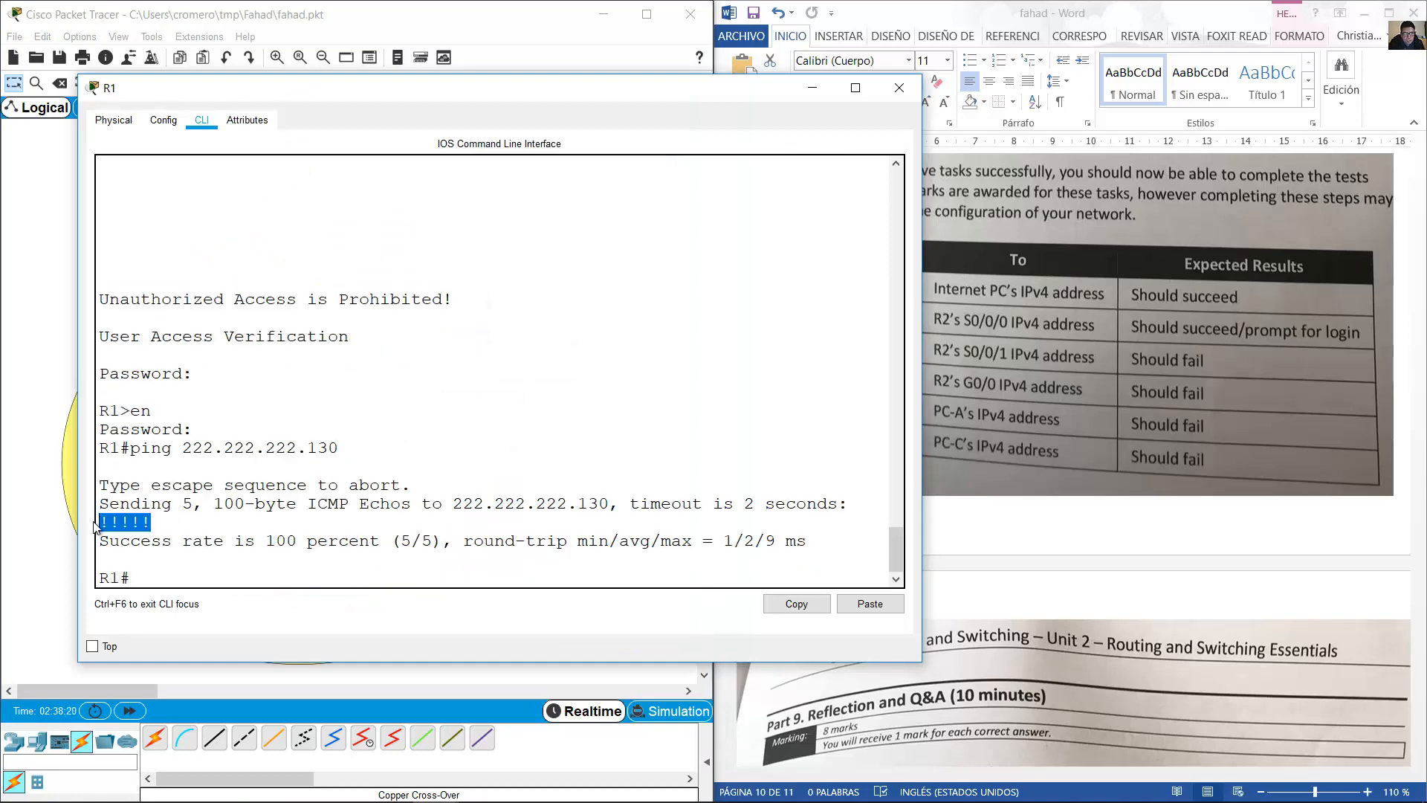
left_click(804, 90)
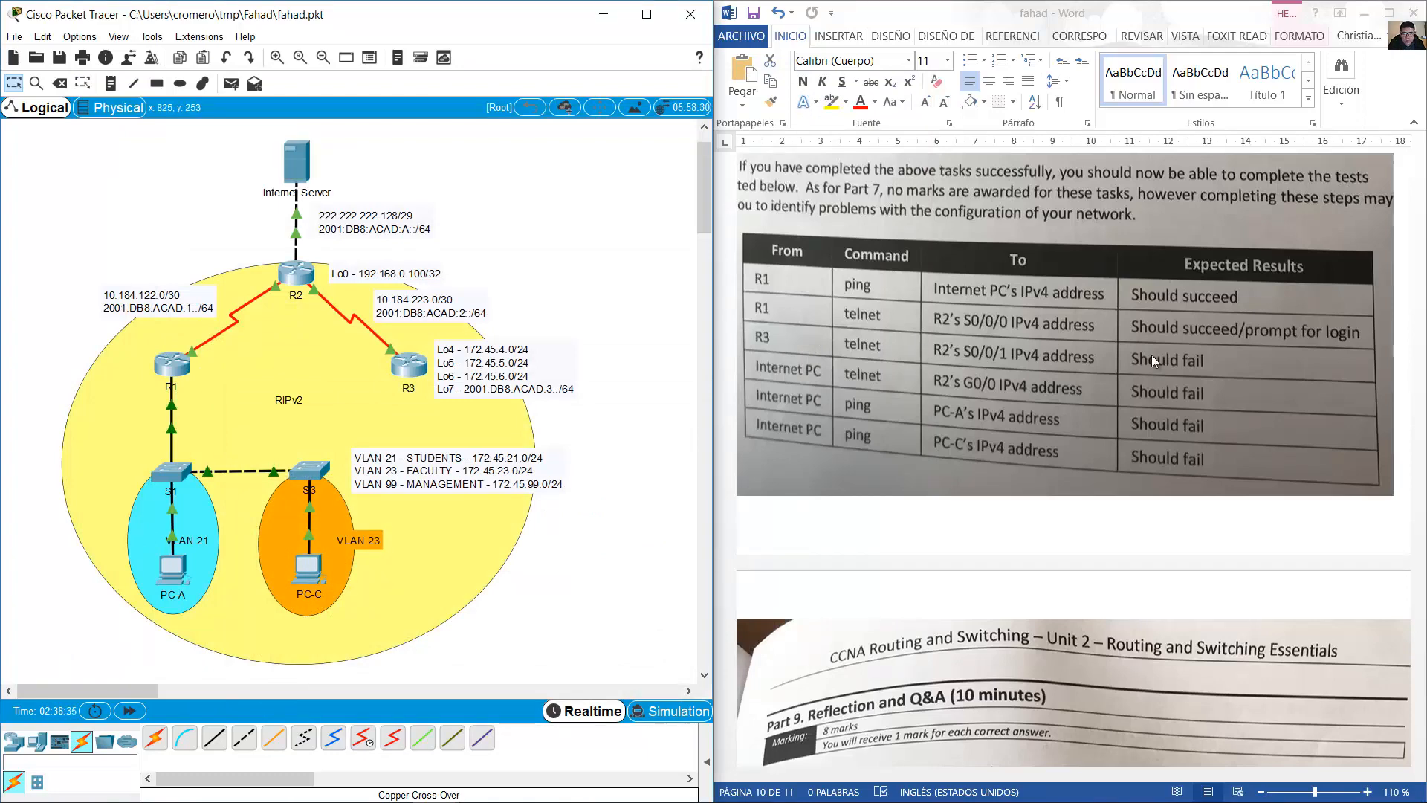
Ping 222.222.222.130 from PC-A's command prompt and confirm the replies.
scroll(1154, 356, "down", 10)
scroll(1153, 355, "up", 8)
scroll(1153, 355, "up", 3)
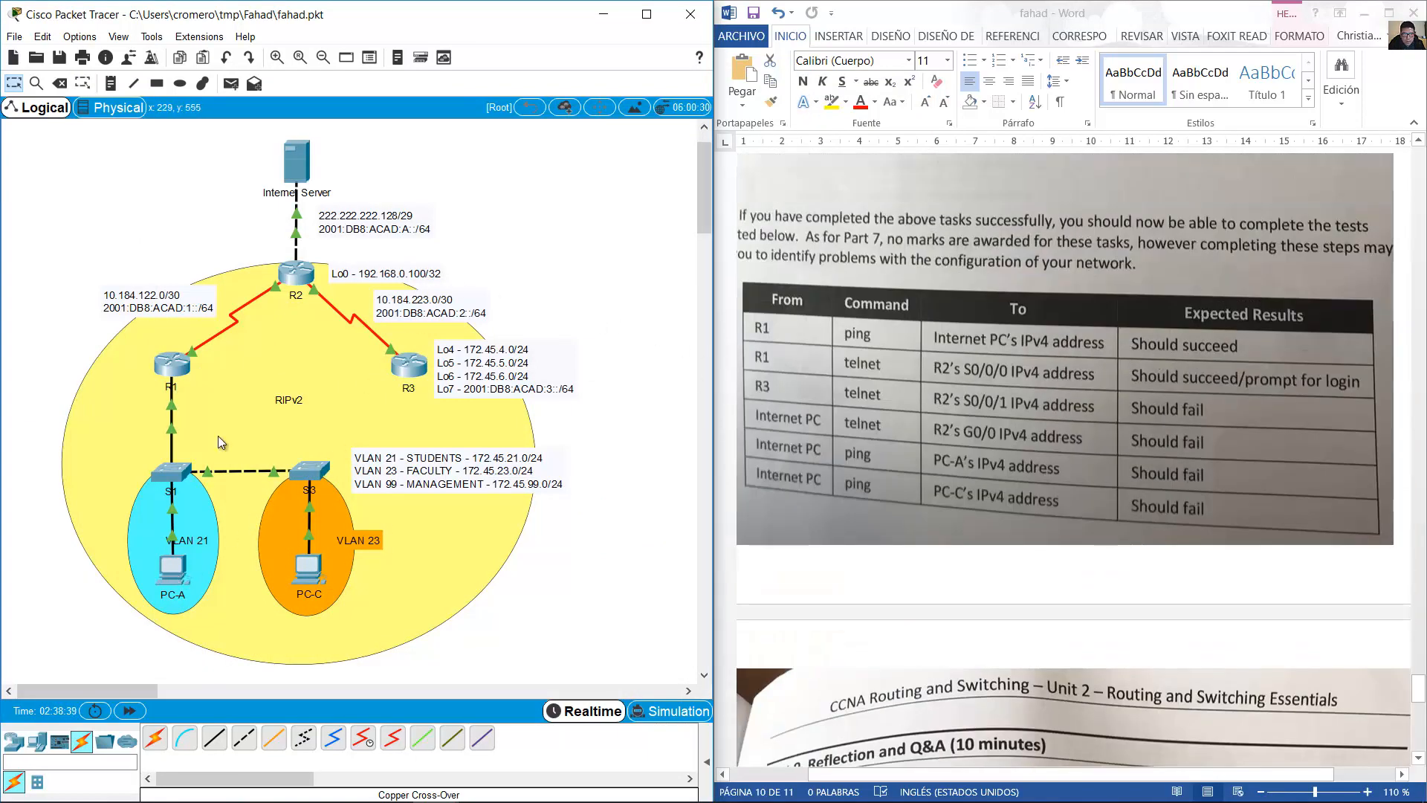
left_click(173, 568)
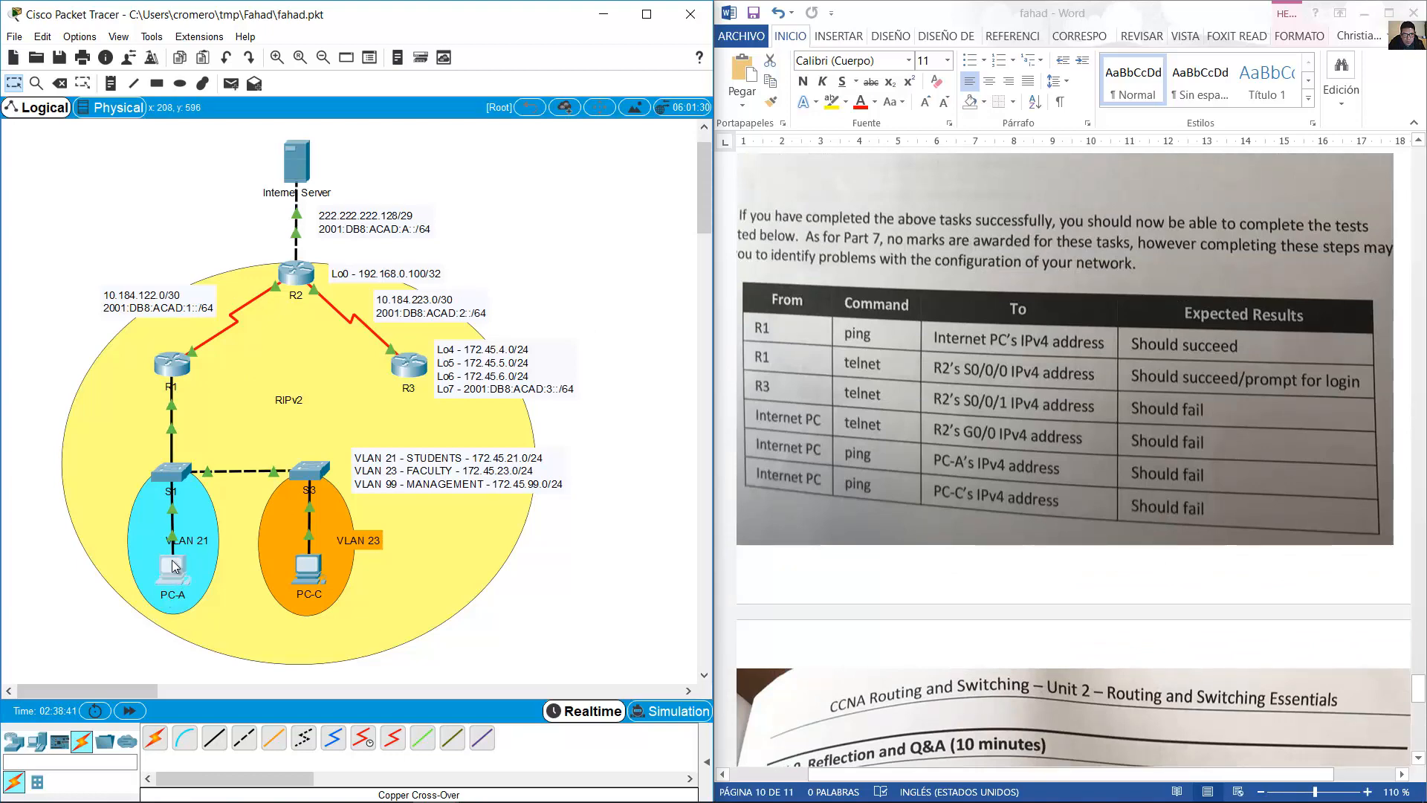
key("Return")
key("Return")
key("Return")
key("Return")
key("Return")
key("Return")
key("Return")
key("Return")
key("Return")
key("Return")
key("Return")
key("Return")
key("Return")
key("Return")
key("Return")
key("Return")
key("Return")
key("Return")
key("Return")
key("Return")
type("ping")
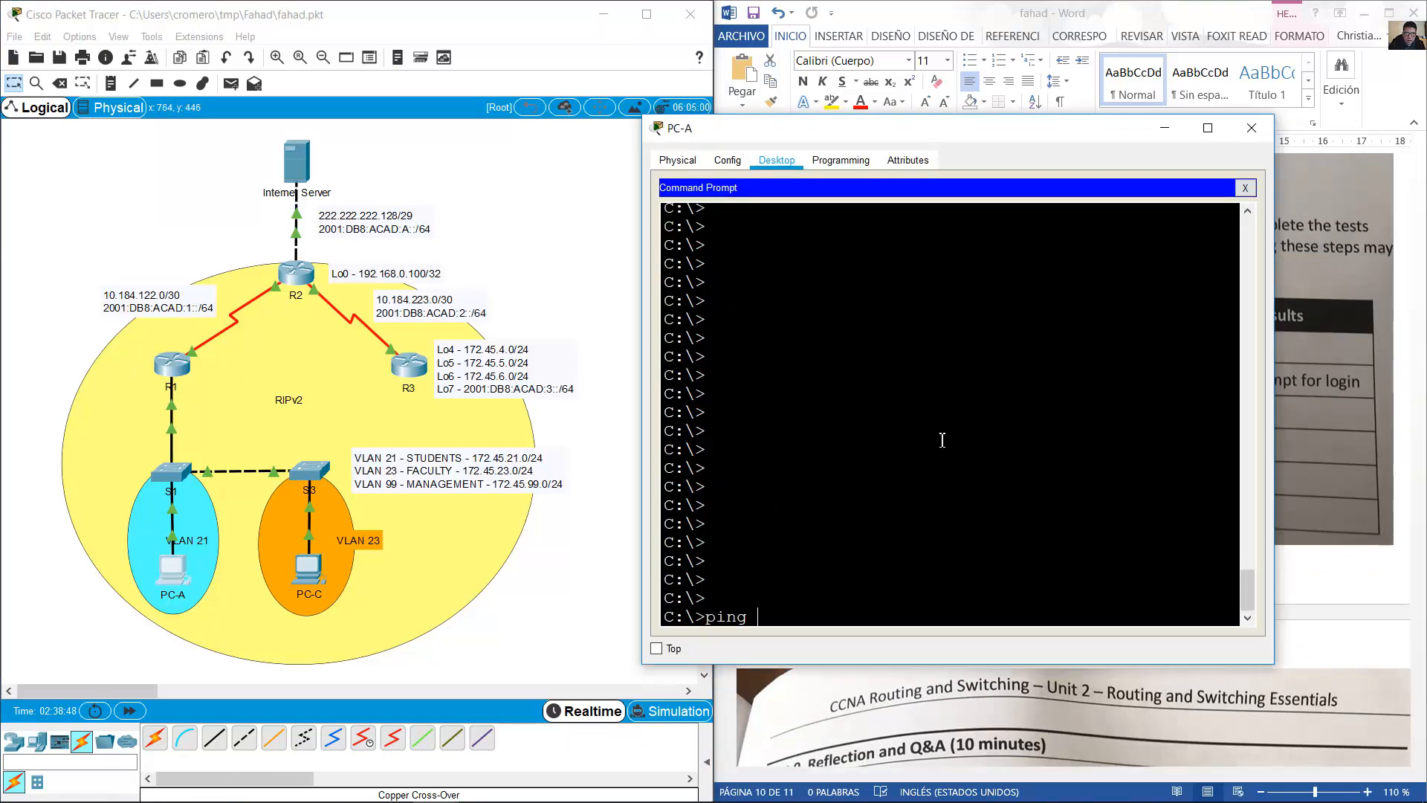
right_click(941, 442)
left_click(978, 467)
key("Return")
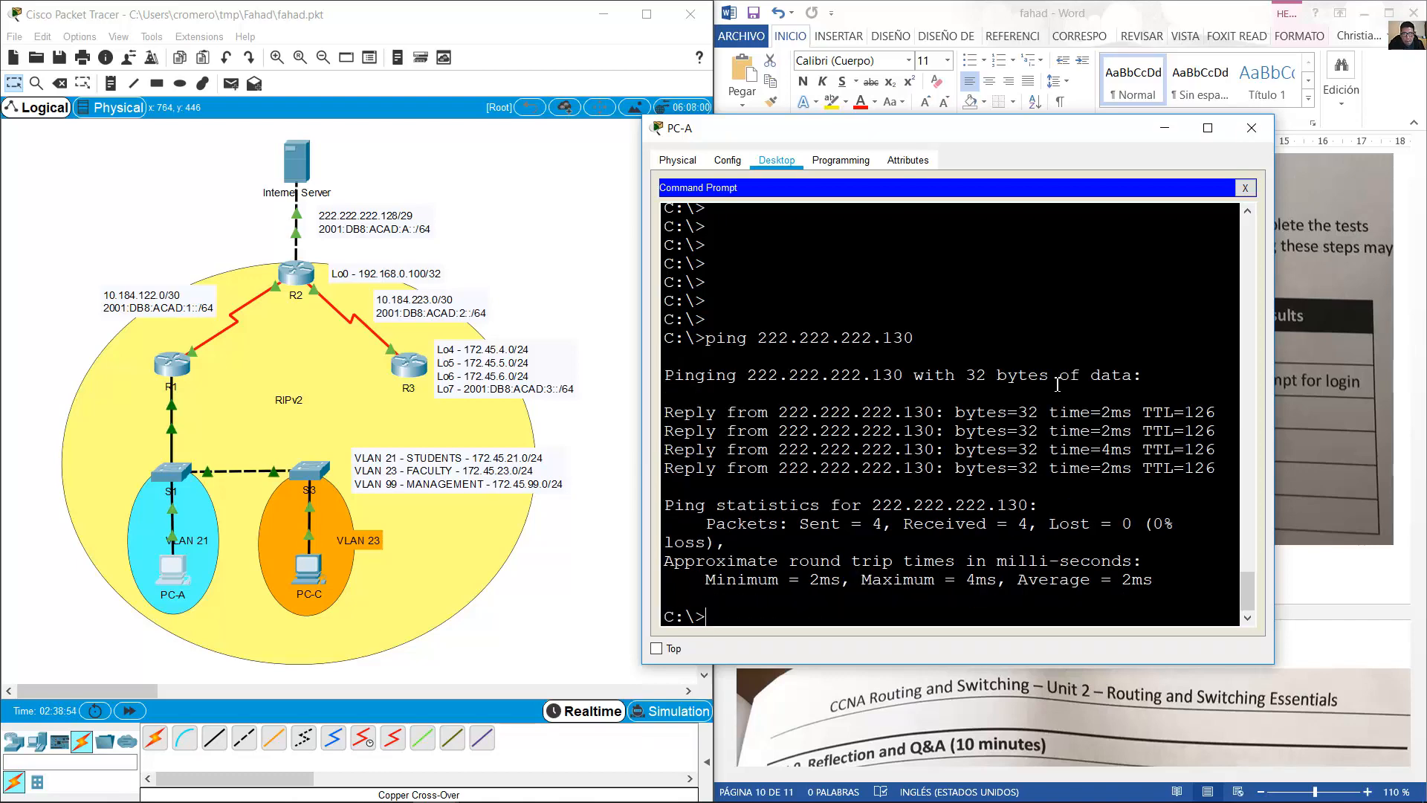
left_click(1164, 128)
Ping 222.222.222.130 from PC-C, then reopen R1's command line.
left_click(310, 571)
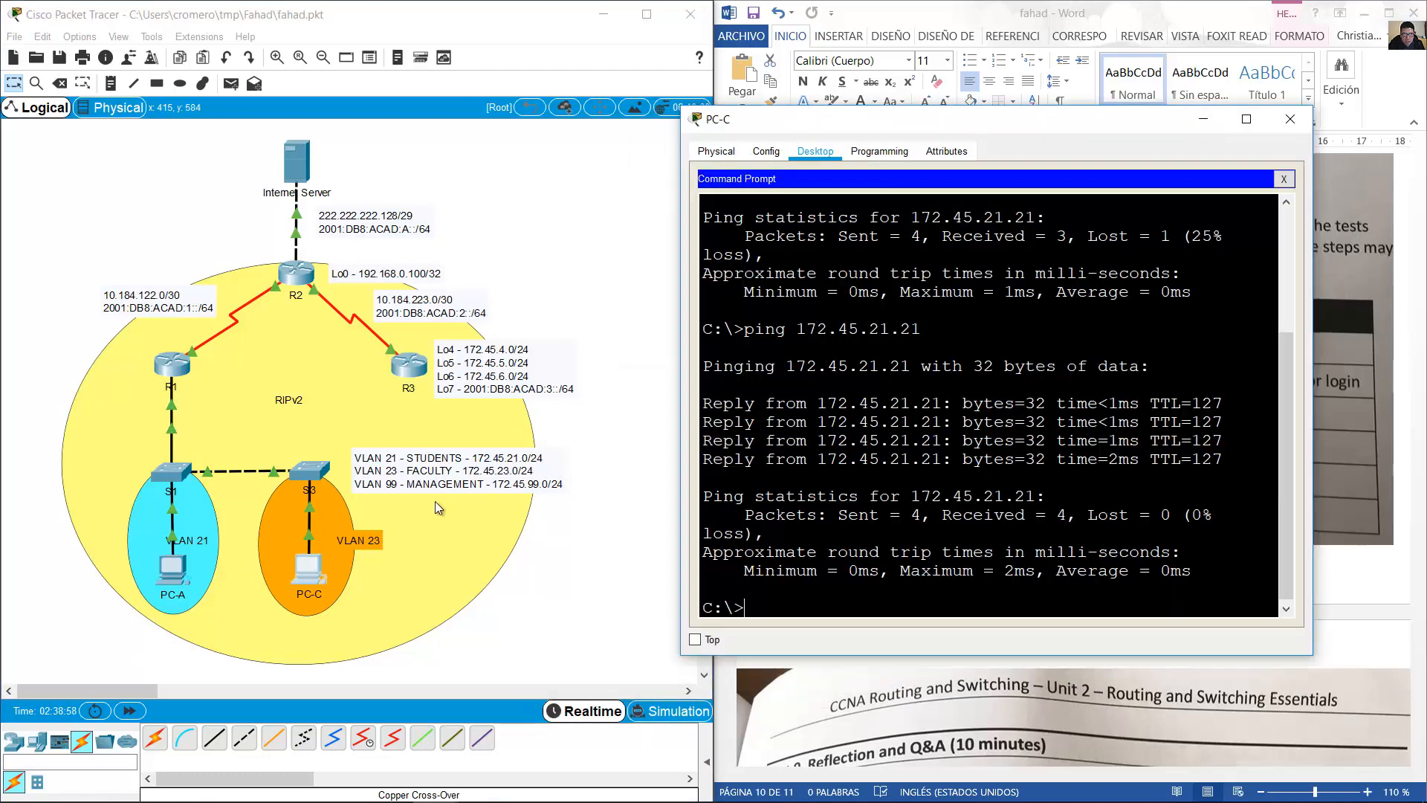
type("ping")
right_click(1063, 394)
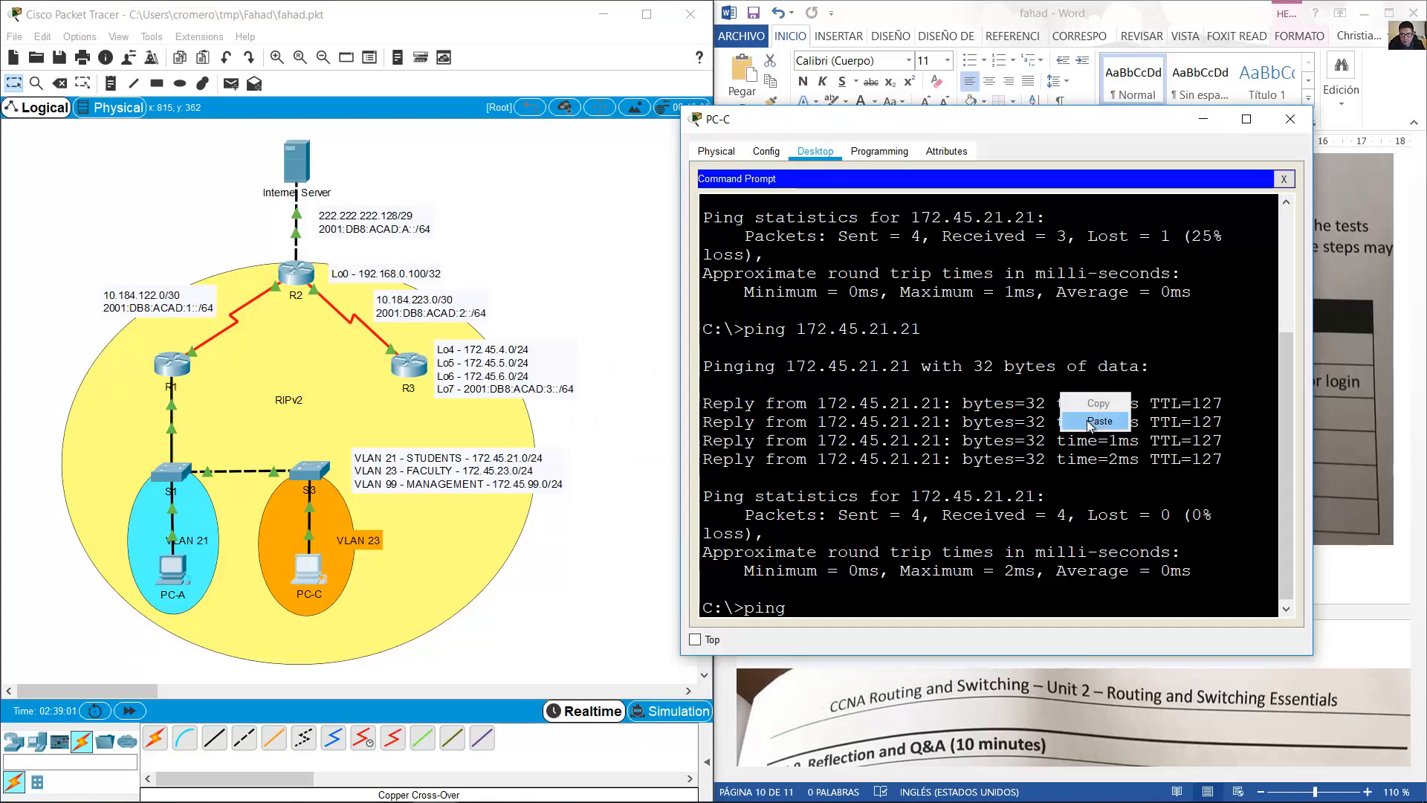
left_click(1090, 422)
key("Return")
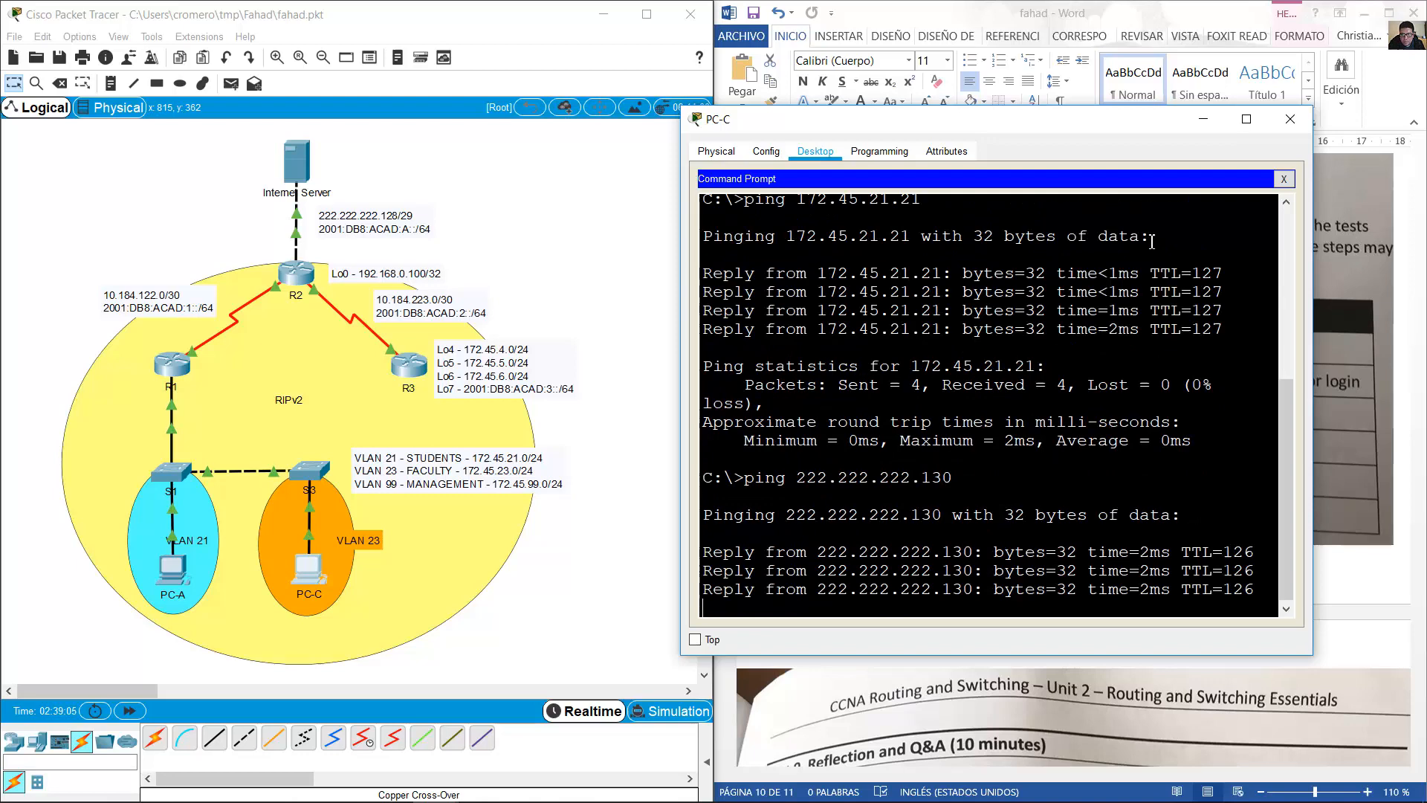
left_click(1193, 122)
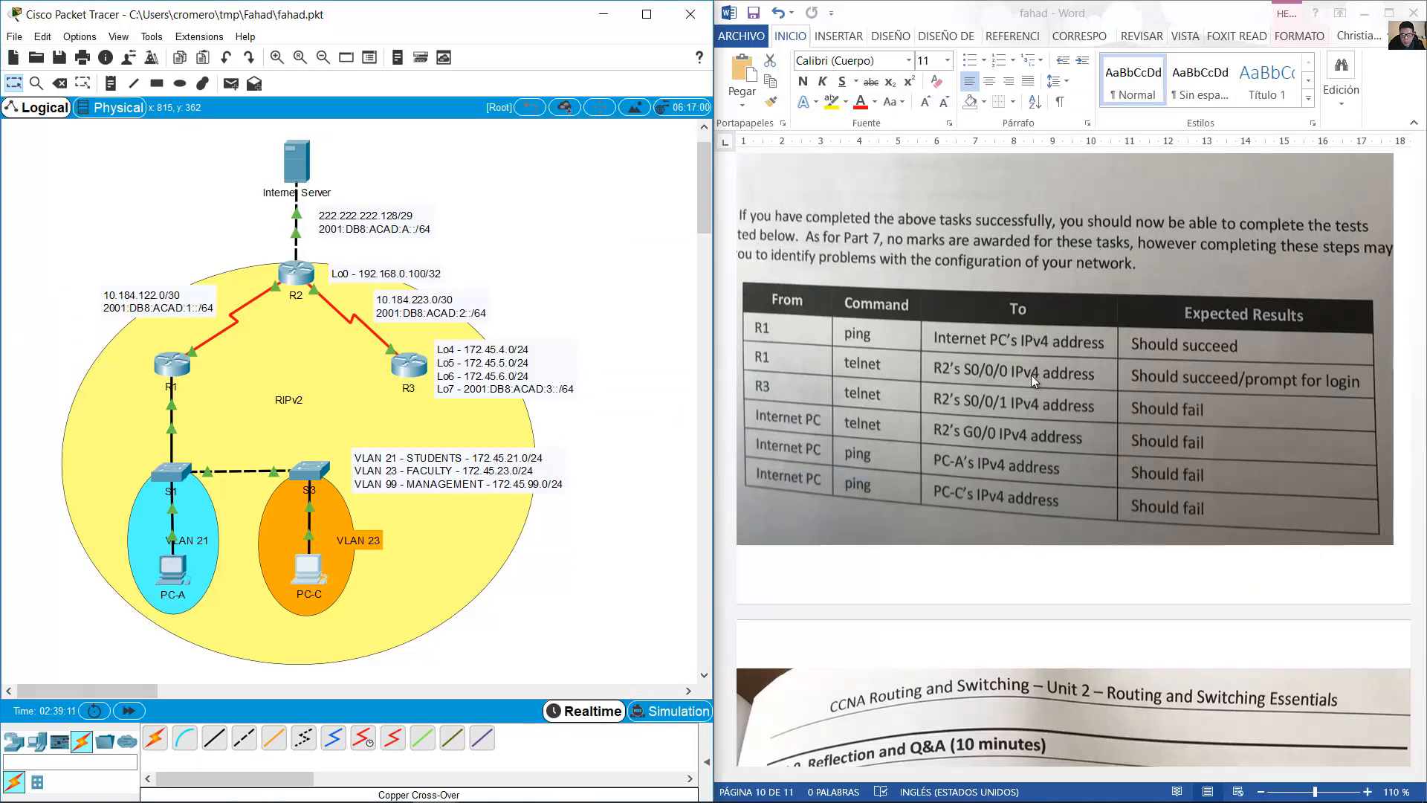
left_click(171, 364)
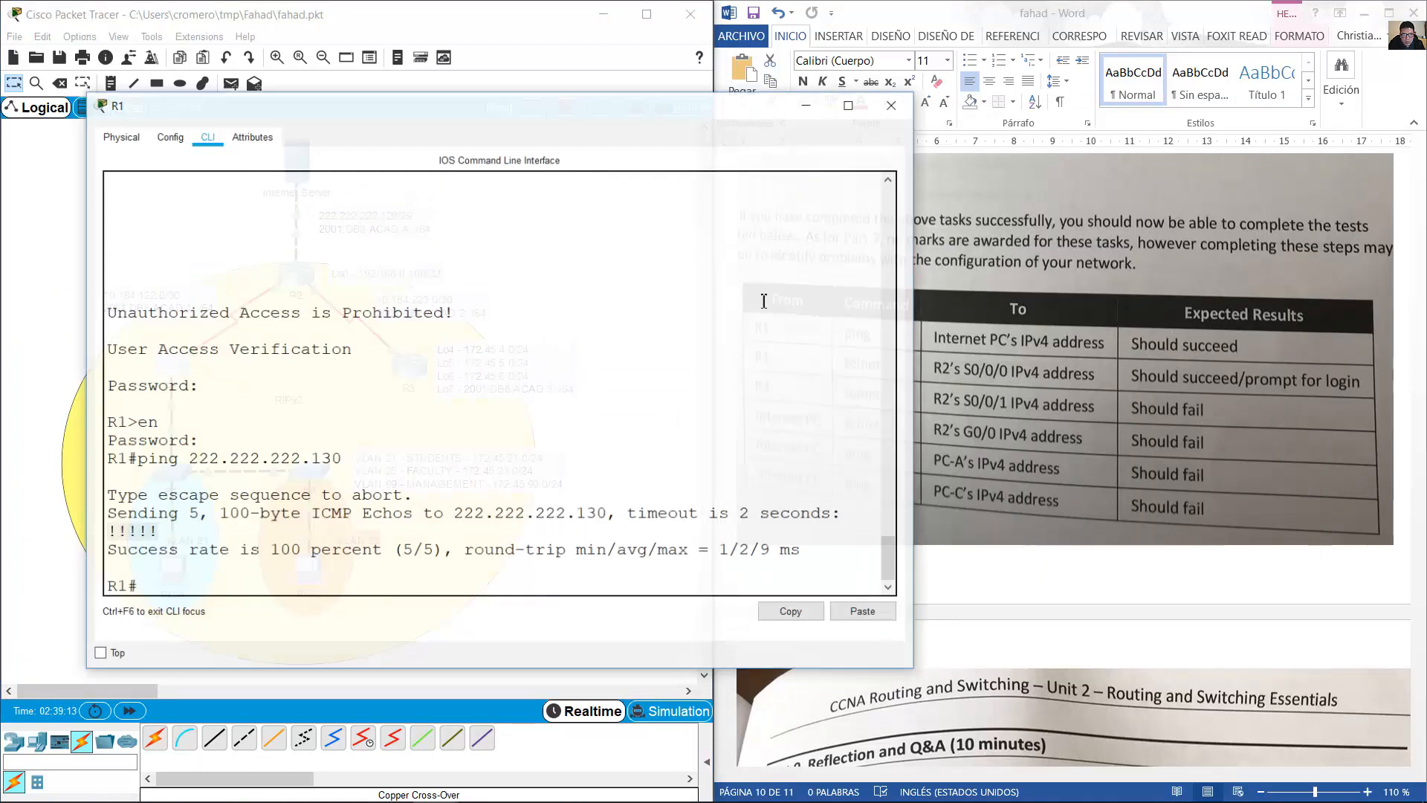
left_click_drag(667, 104, 1064, 82)
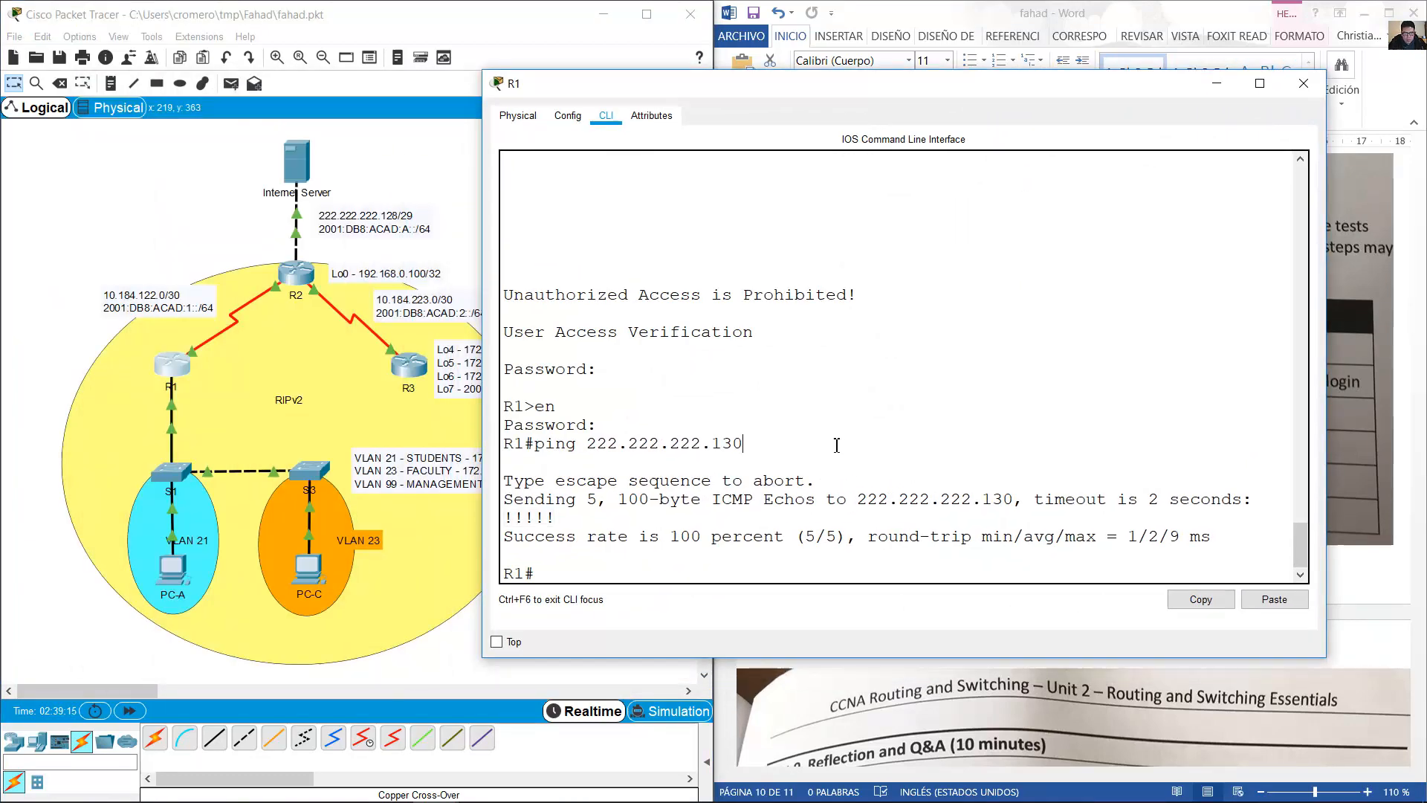
Telnet from R1 to R2 at 10.184.122.2, logging in with the VTY and enable passwords.
type("telnet 10")
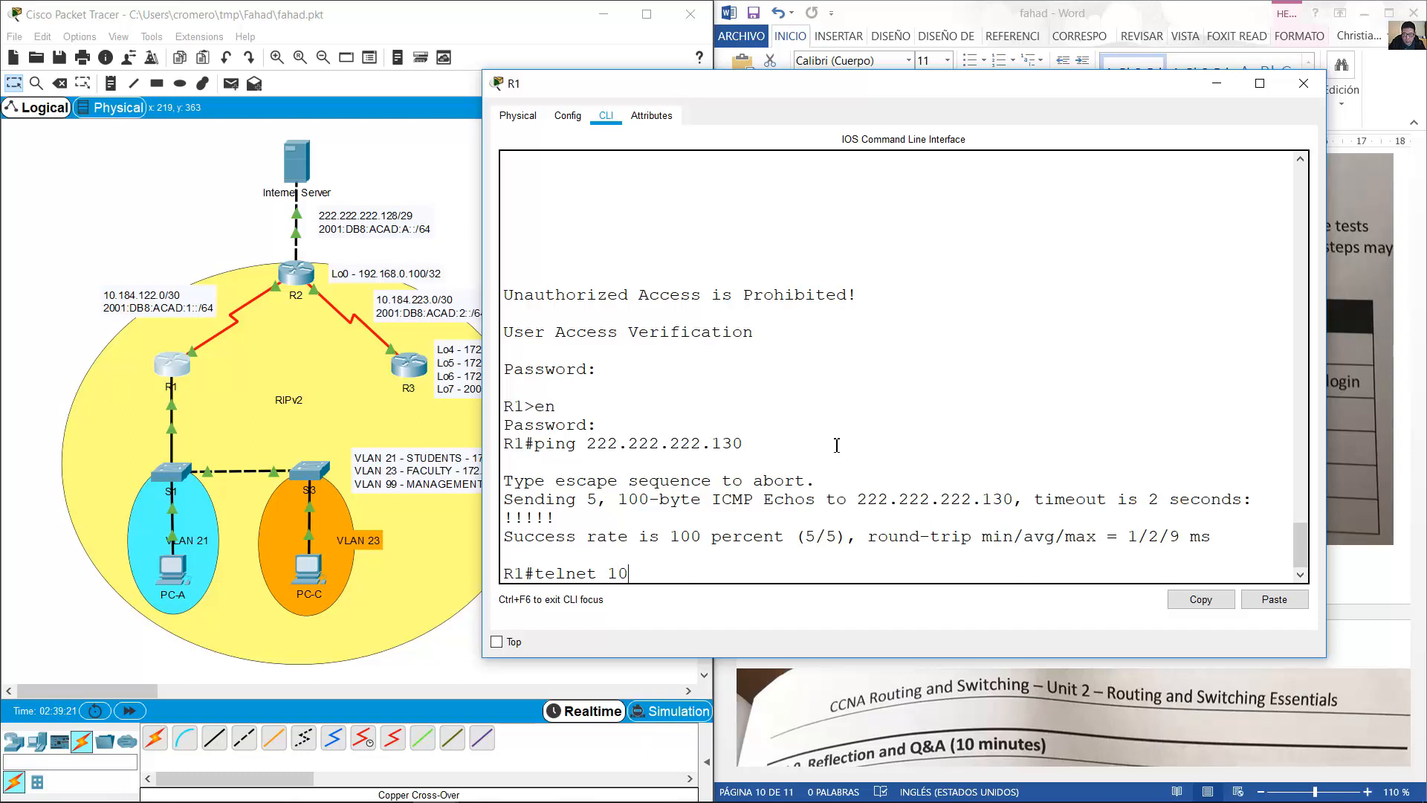
type(".184.122.")
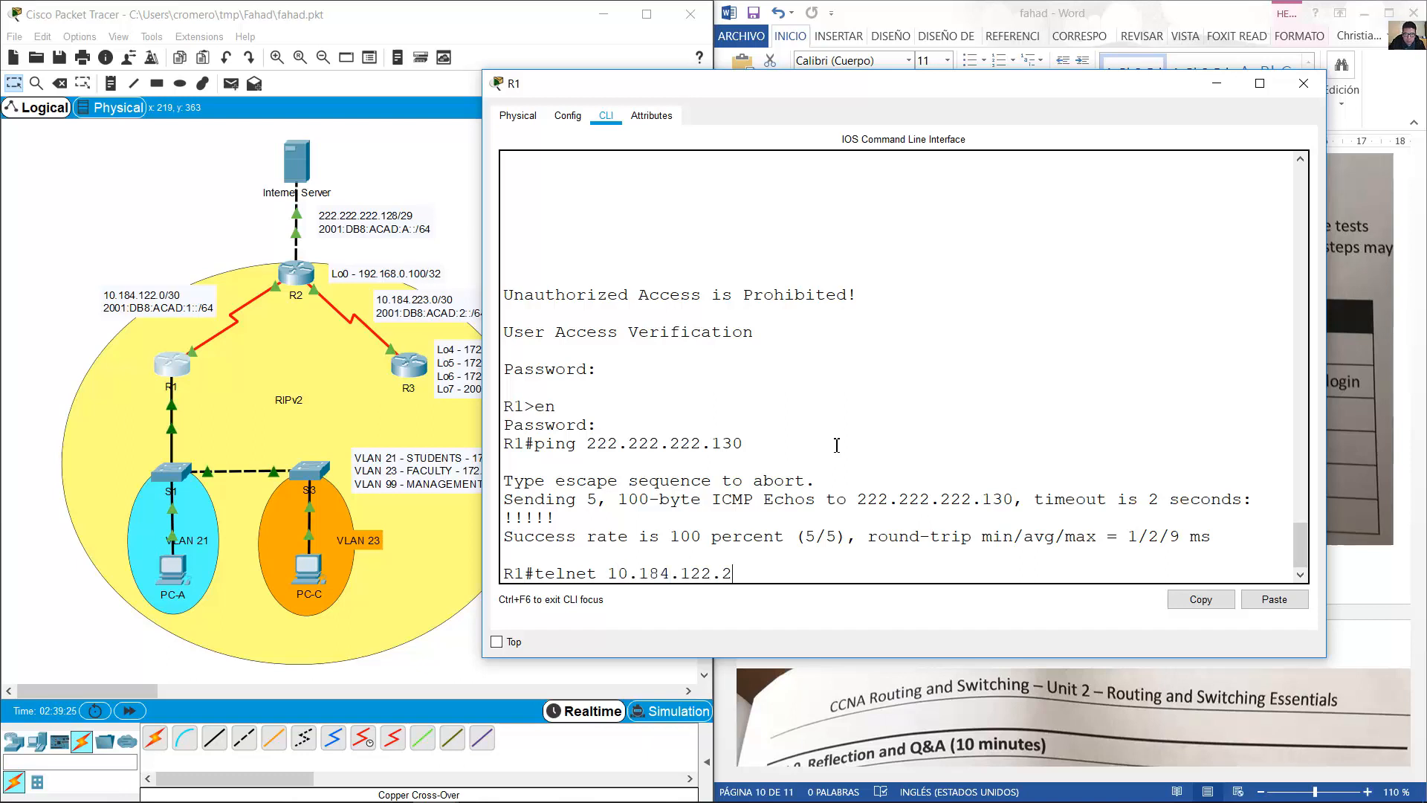
type("2")
key("Return")
type("cisco")
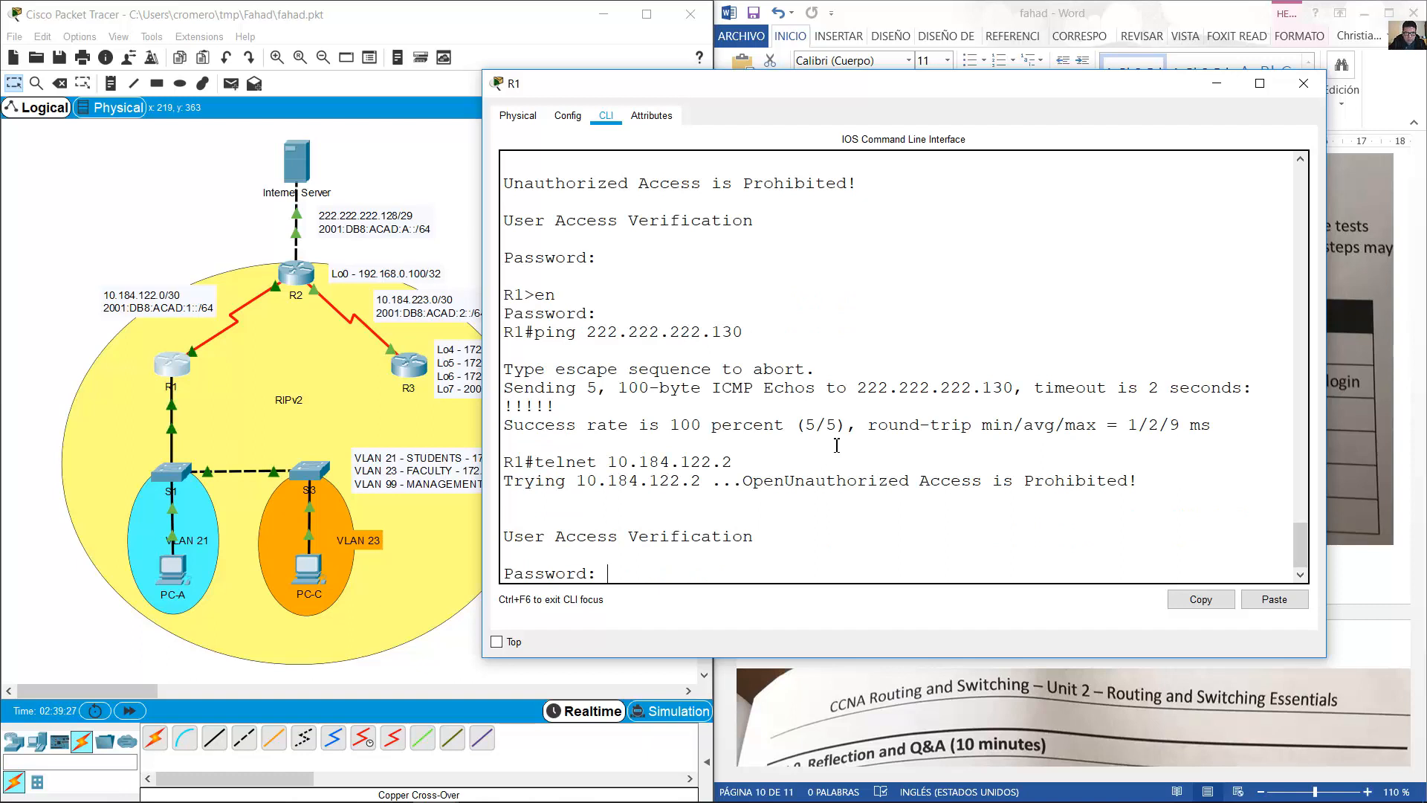
key("Return")
type("en")
key("Return")
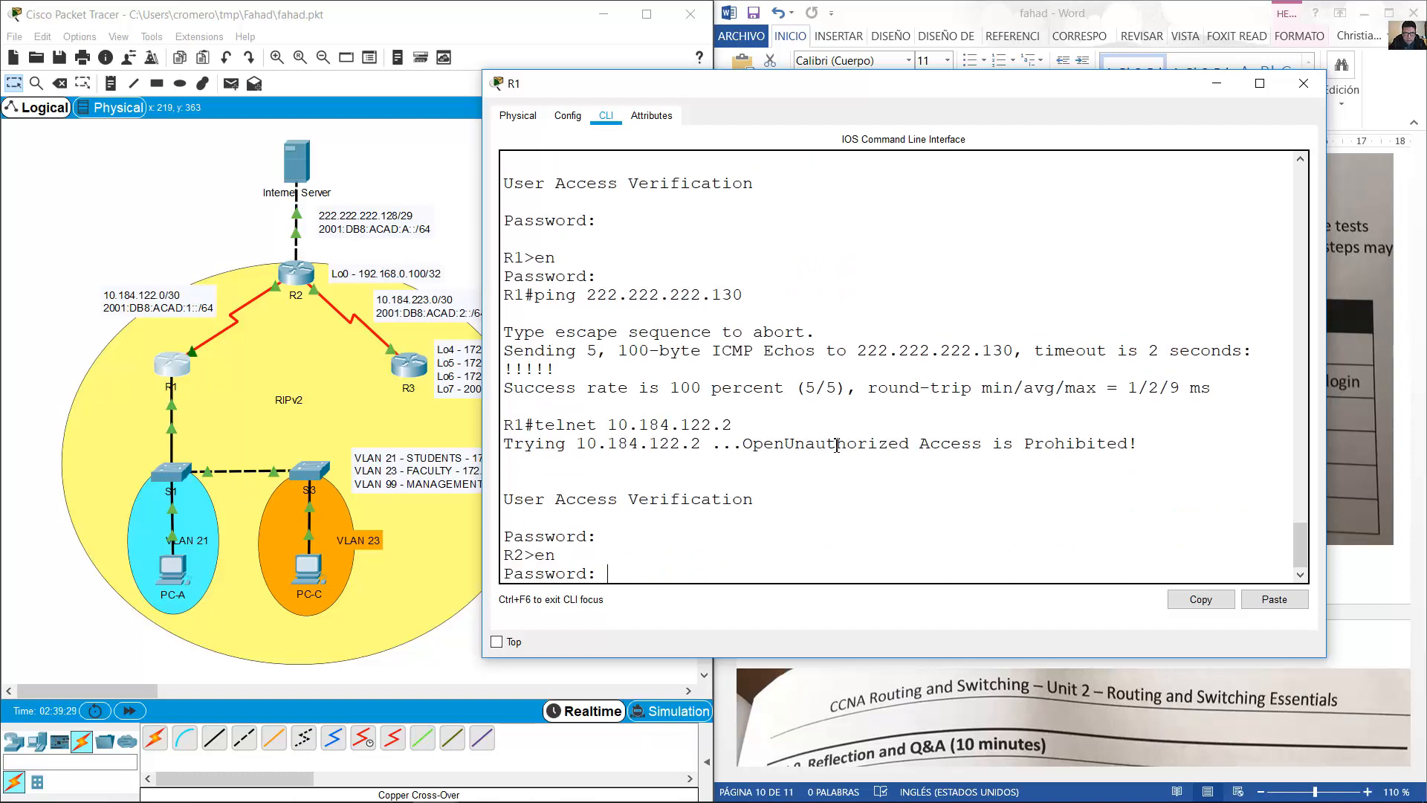
type("class")
key("Return")
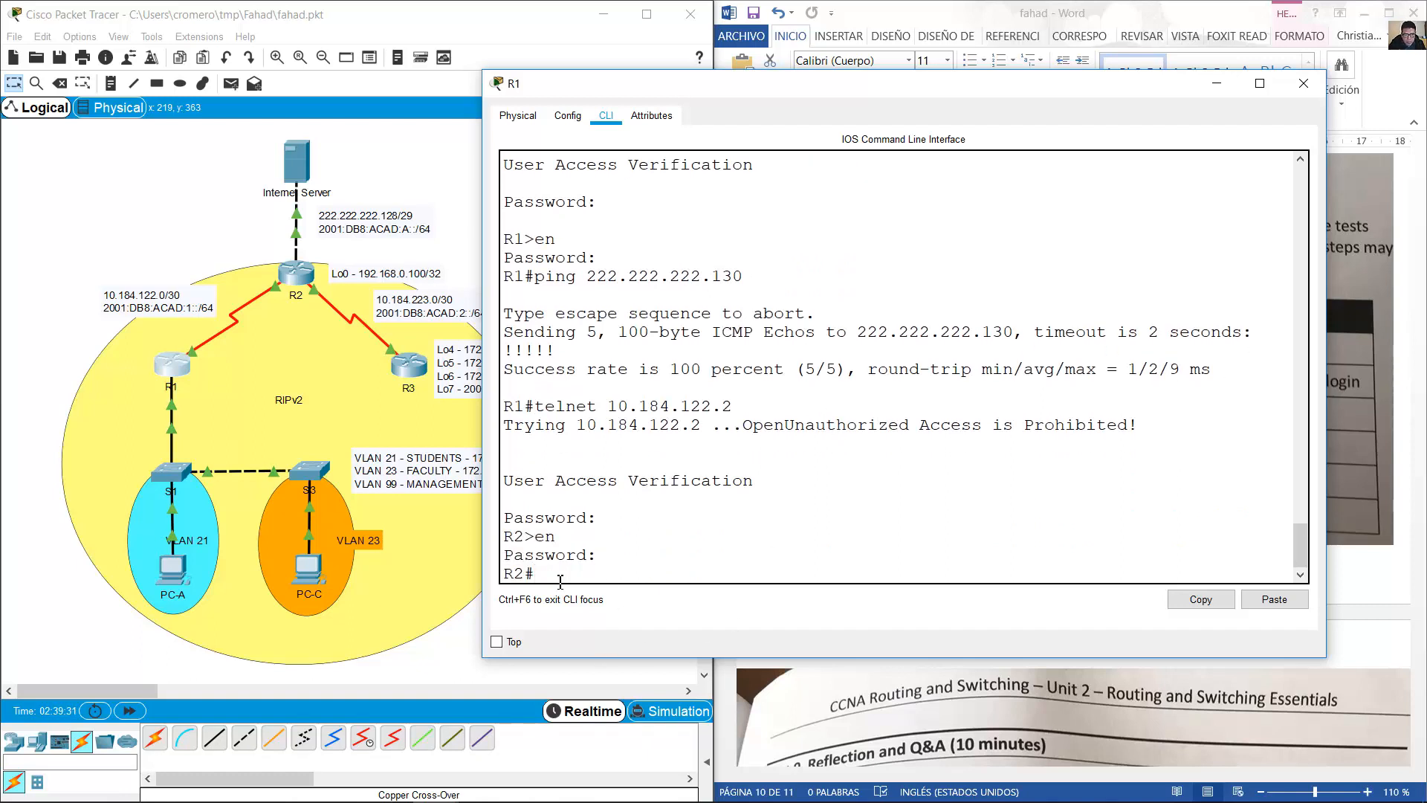
Confirm the R2# prompt, then exit the telnet session back to R1.
left_click_drag(560, 580, 504, 573)
left_click_drag(532, 260, 498, 238)
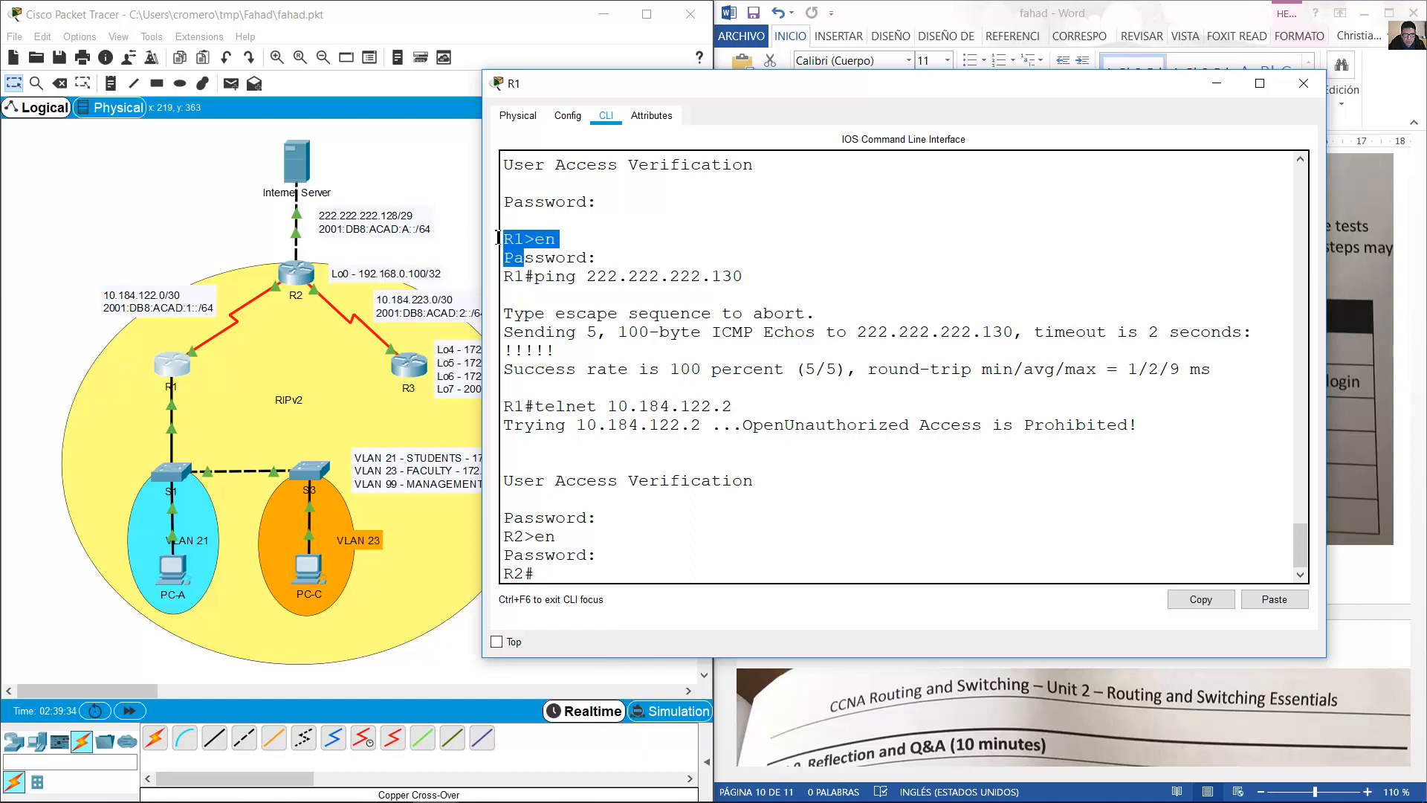
left_click(596, 580)
type("exirt")
key("Return")
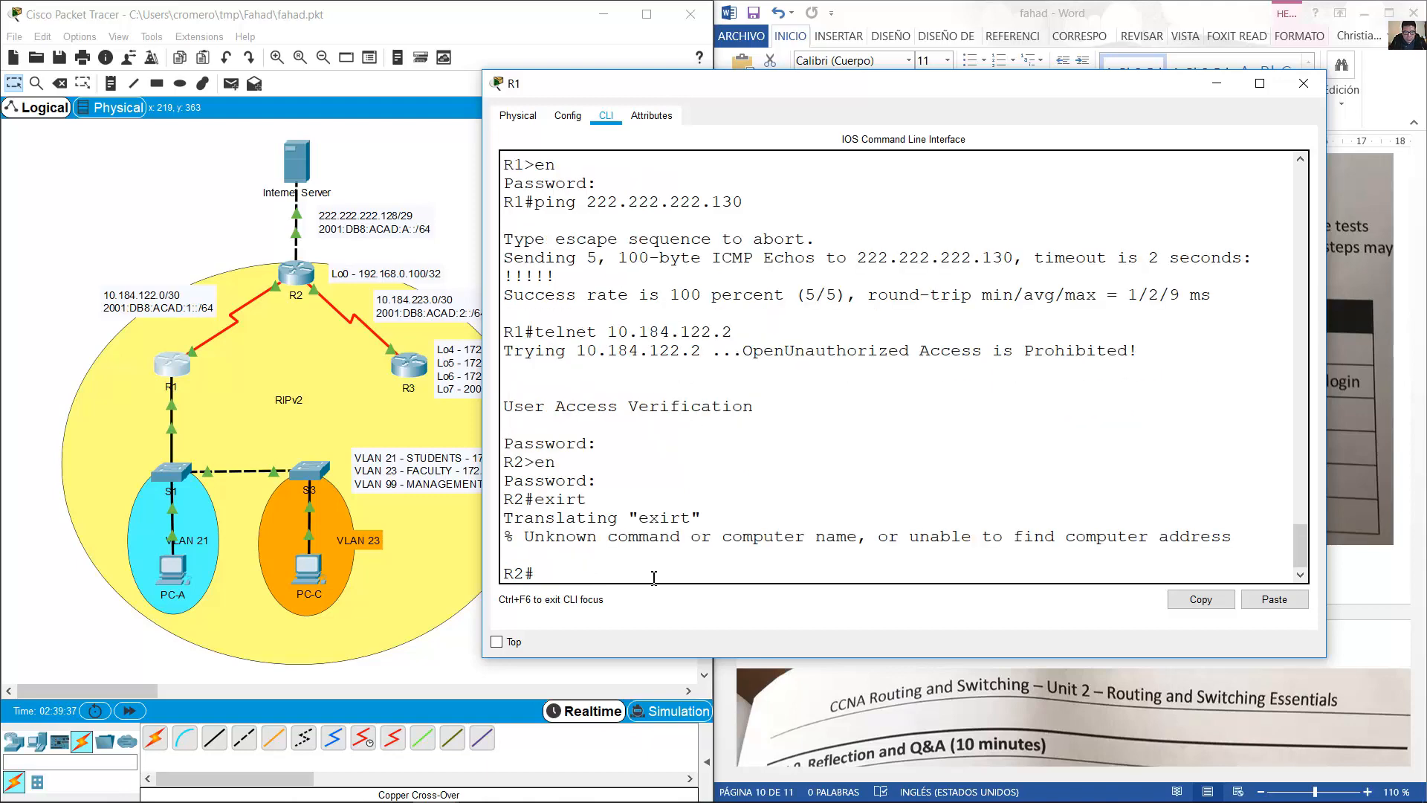
type("exit")
key("Return")
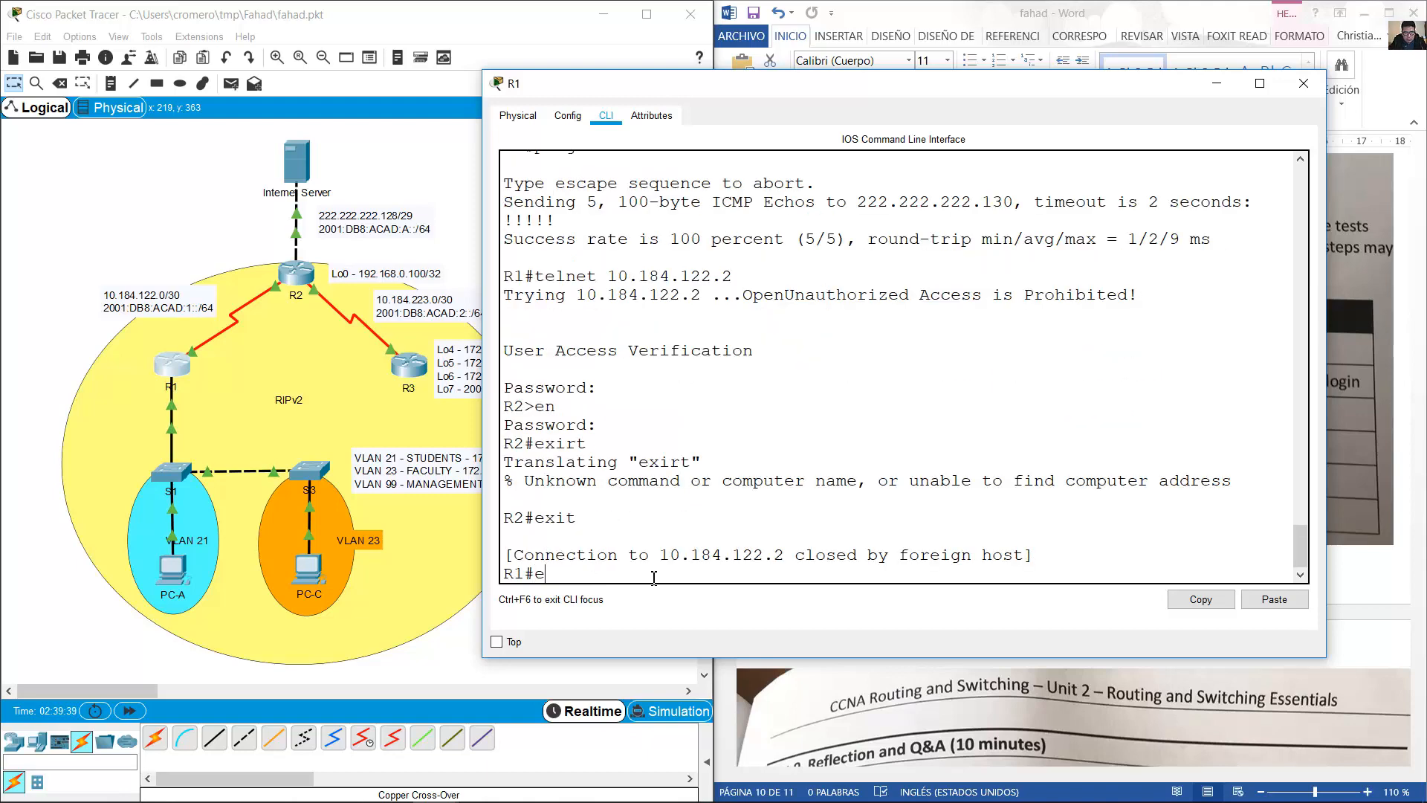
type("e")
key("BackSpace")
Open R3's console and log in to privileged mode with the login and enable passwords.
left_click(1216, 82)
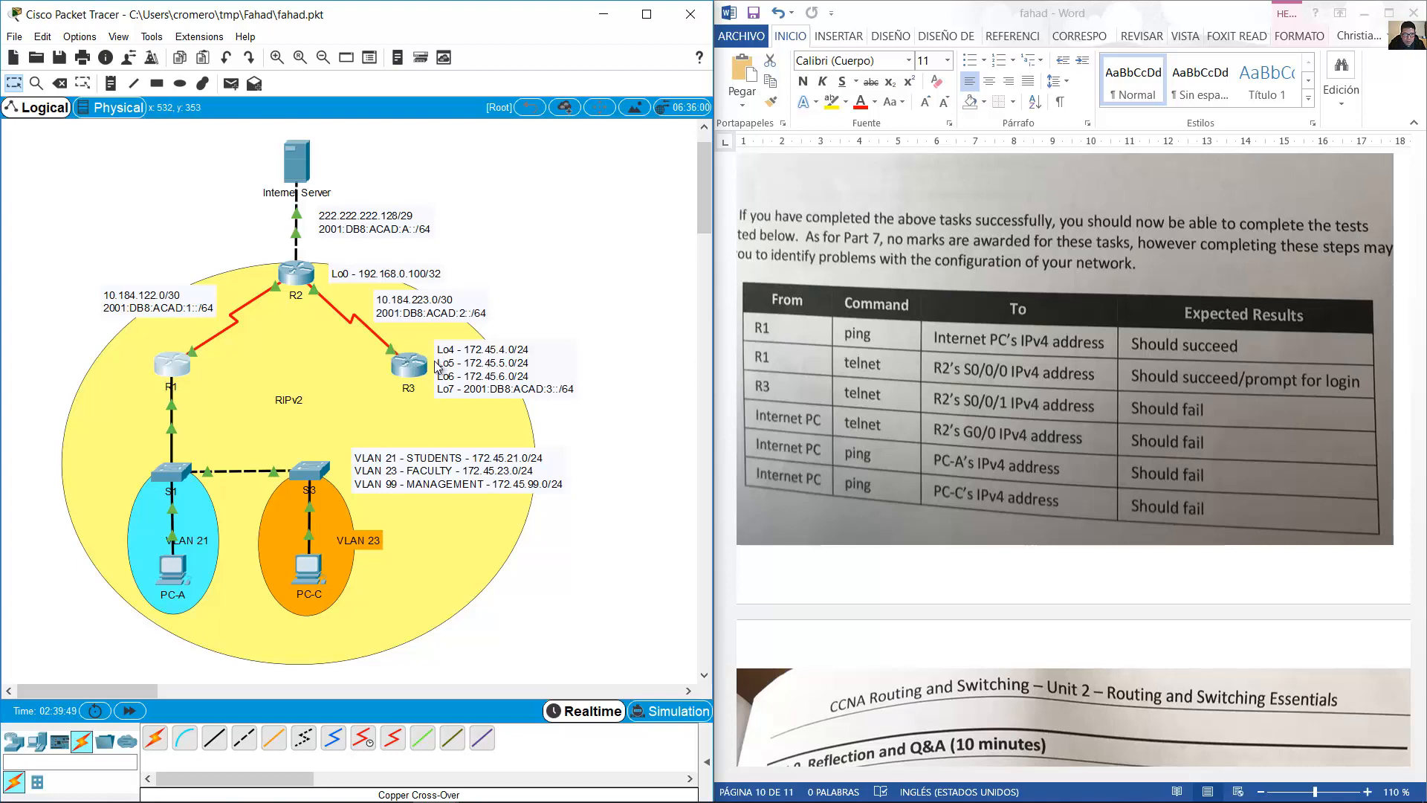
left_click(410, 364)
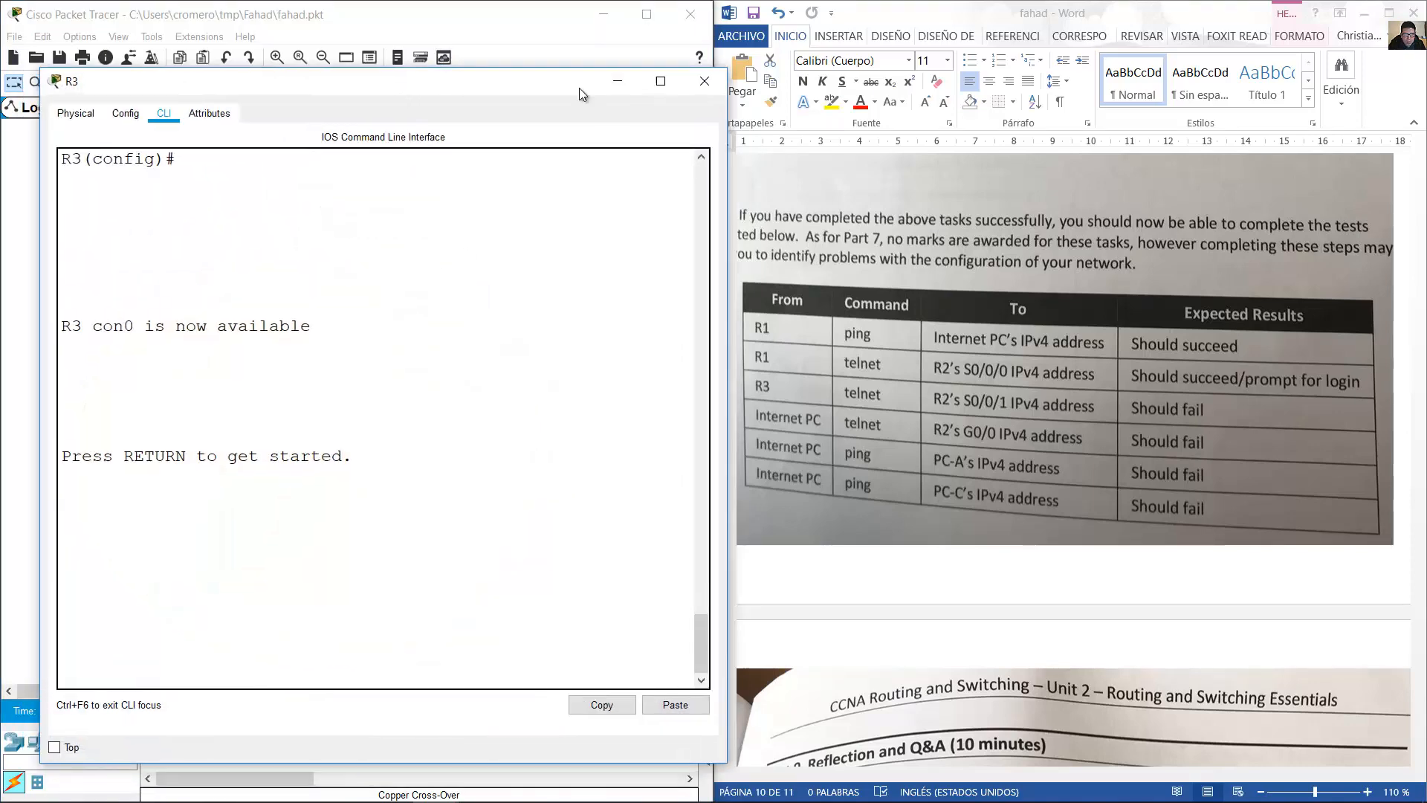
left_click_drag(578, 88, 1127, 62)
key("Return")
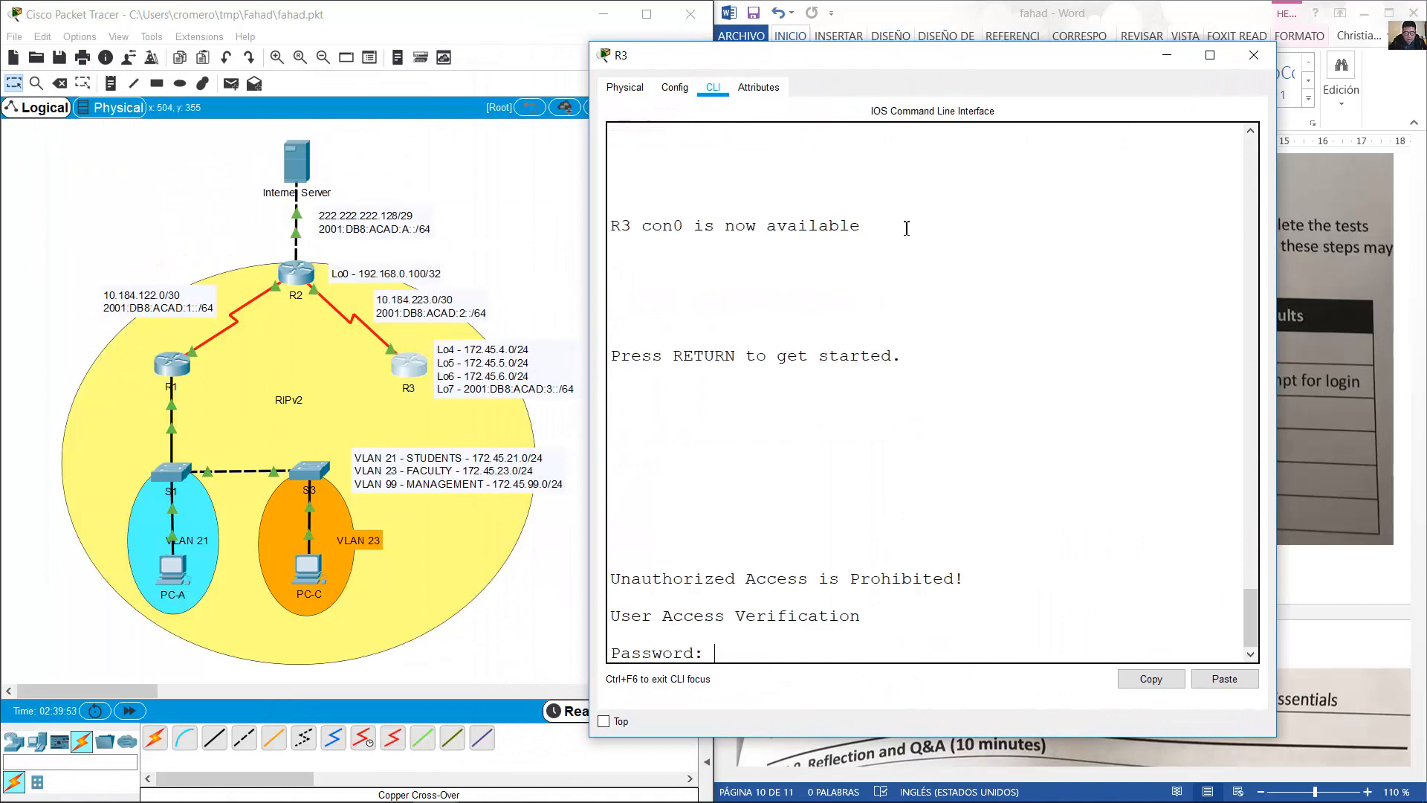
key("Return")
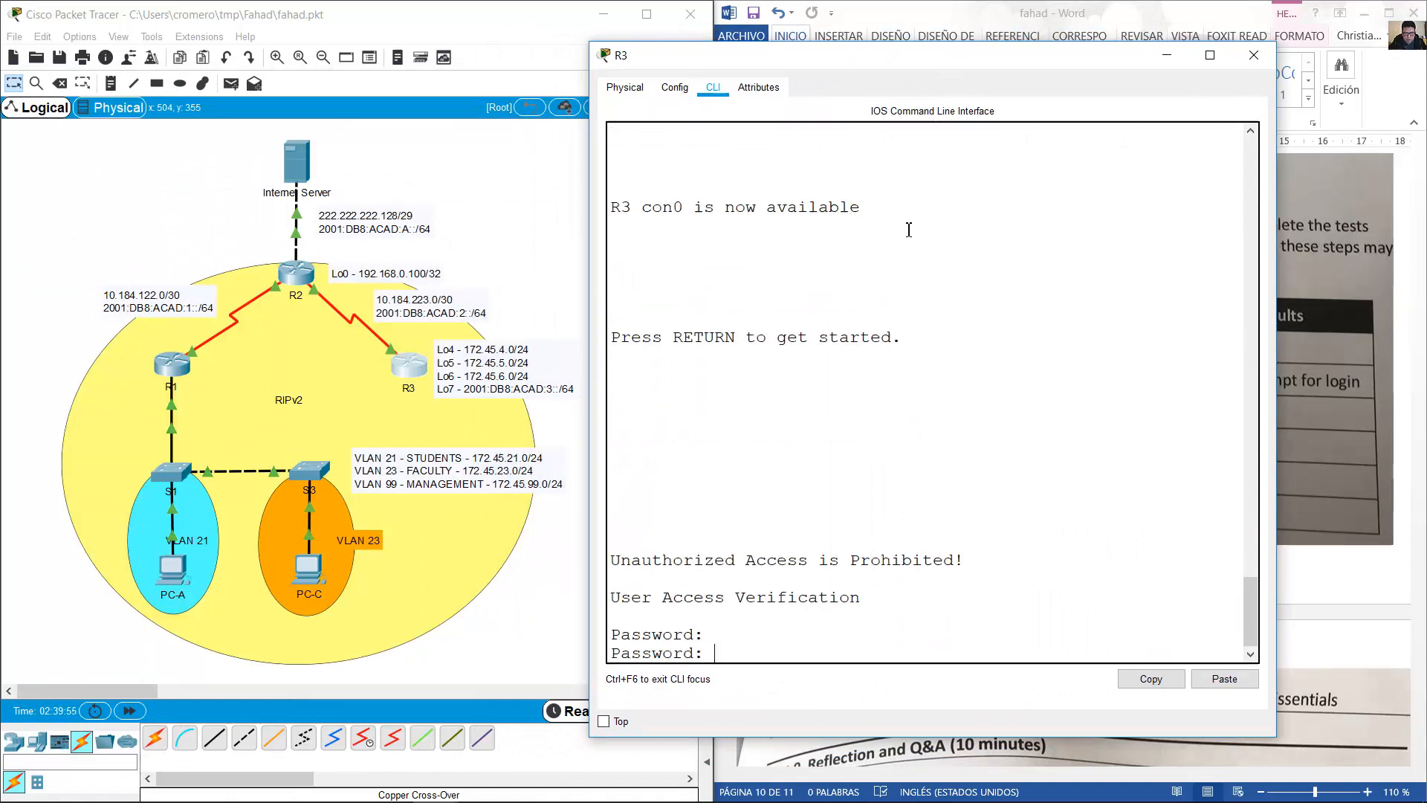
key("Return")
type("en")
key("Return")
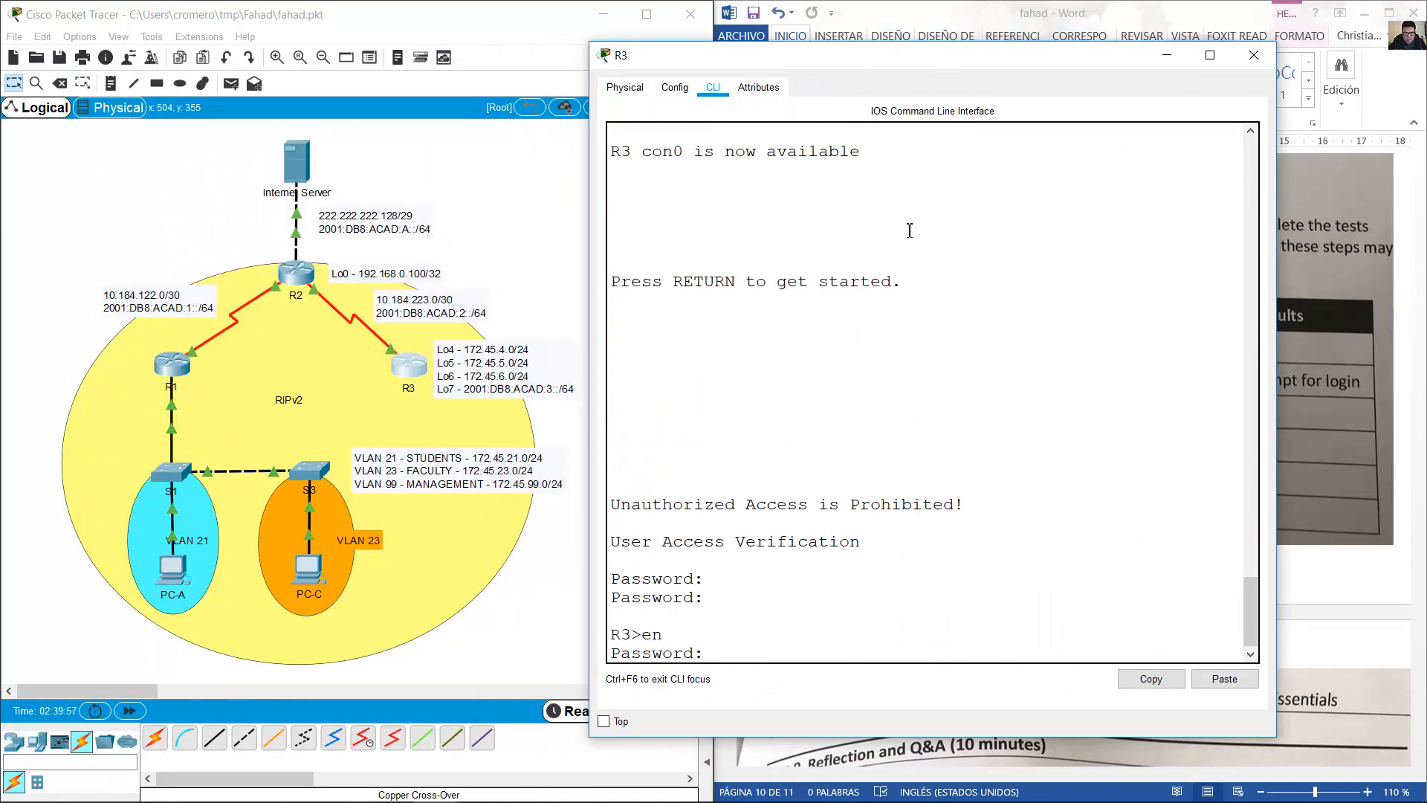
key("Return")
Telnet from R3 to 10.184.223.2, confirm the connection is refused, and view the test table.
type("t")
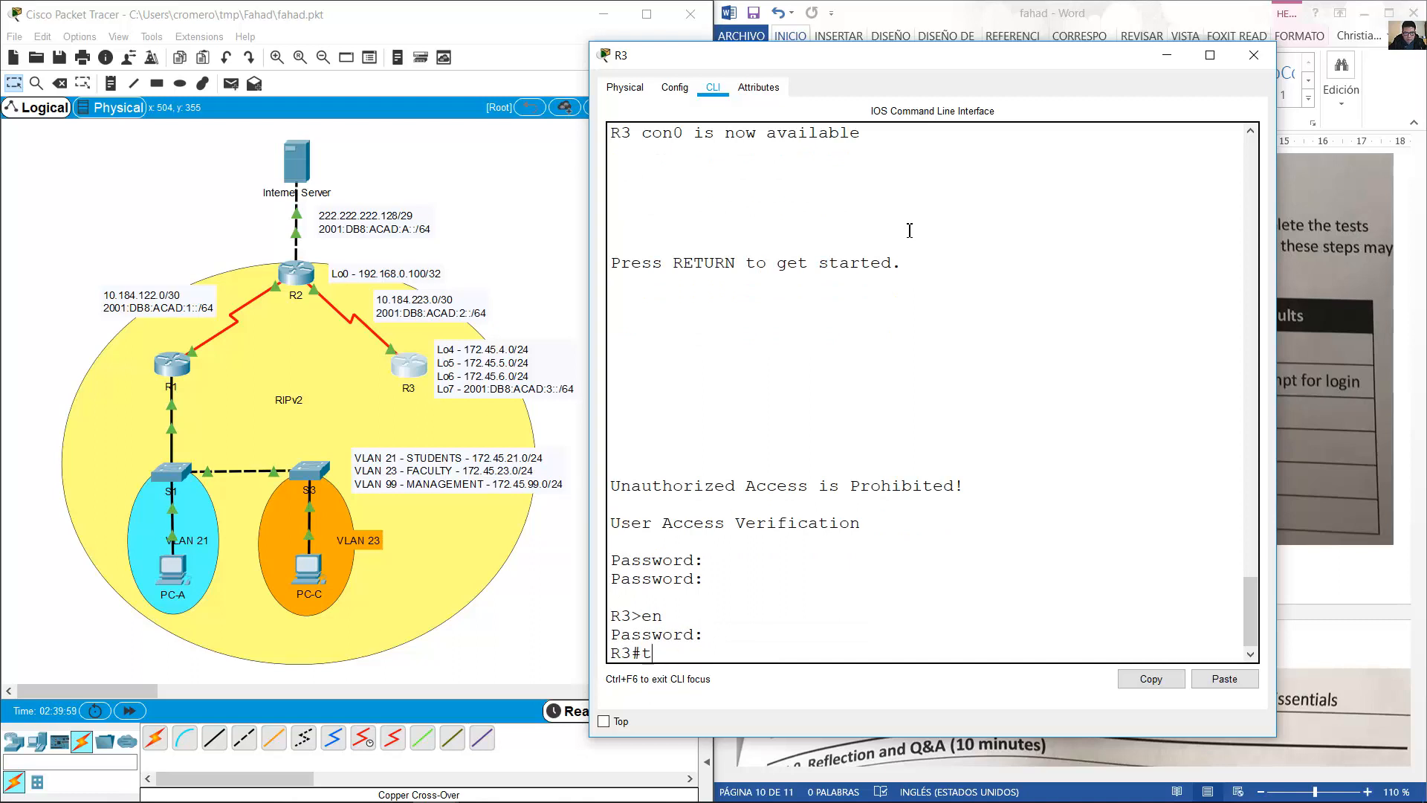
type("elnet 10.184.")
left_click(315, 296)
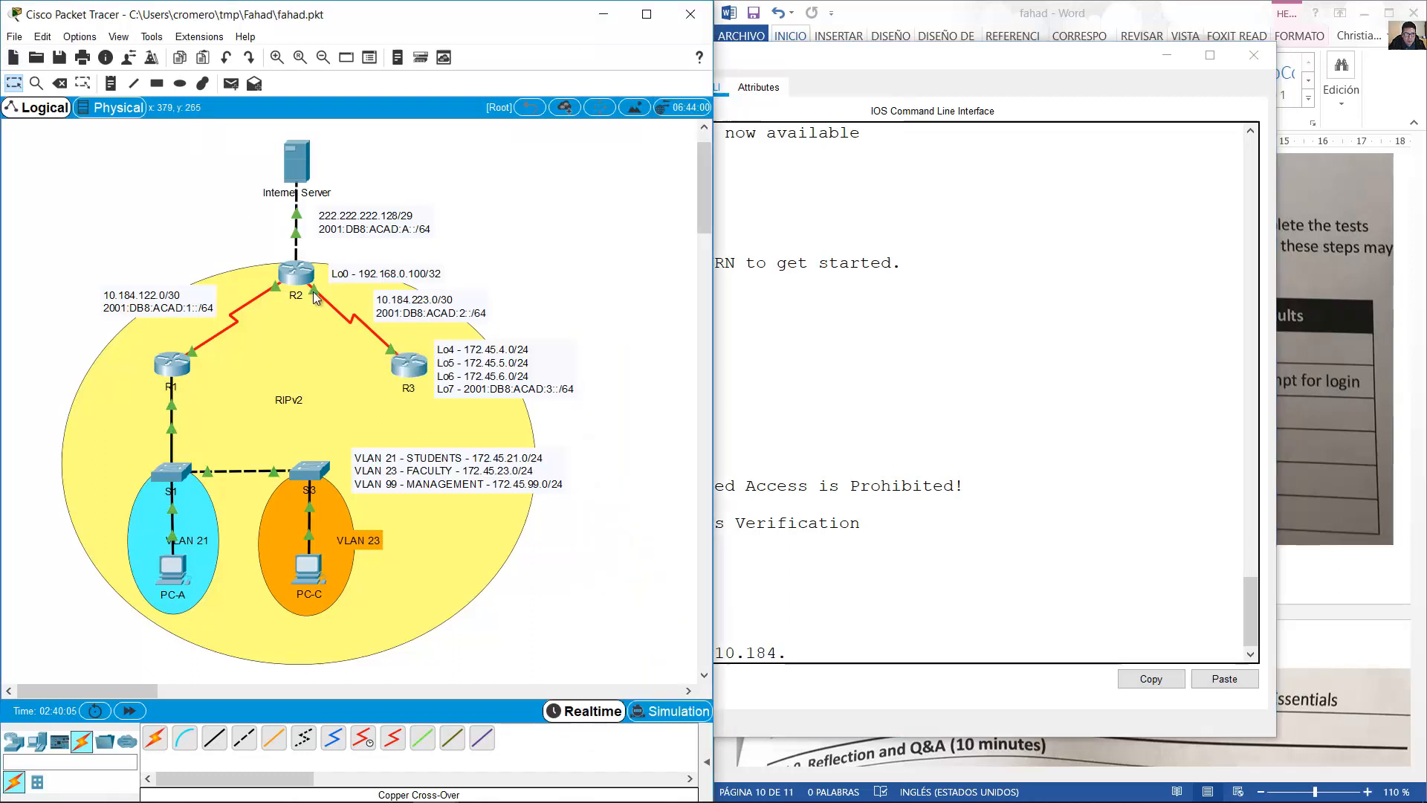
mouse_move(315, 296)
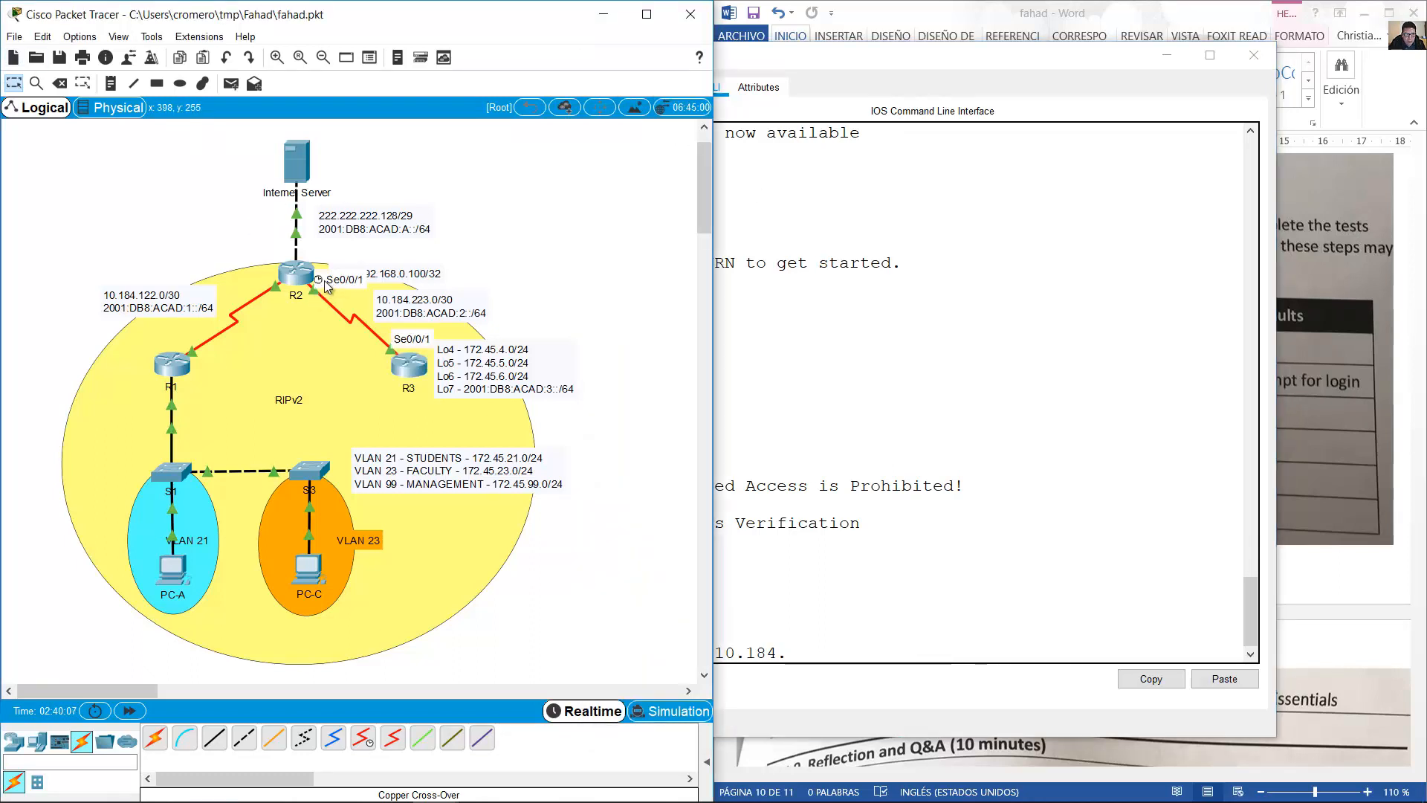
left_click(928, 622)
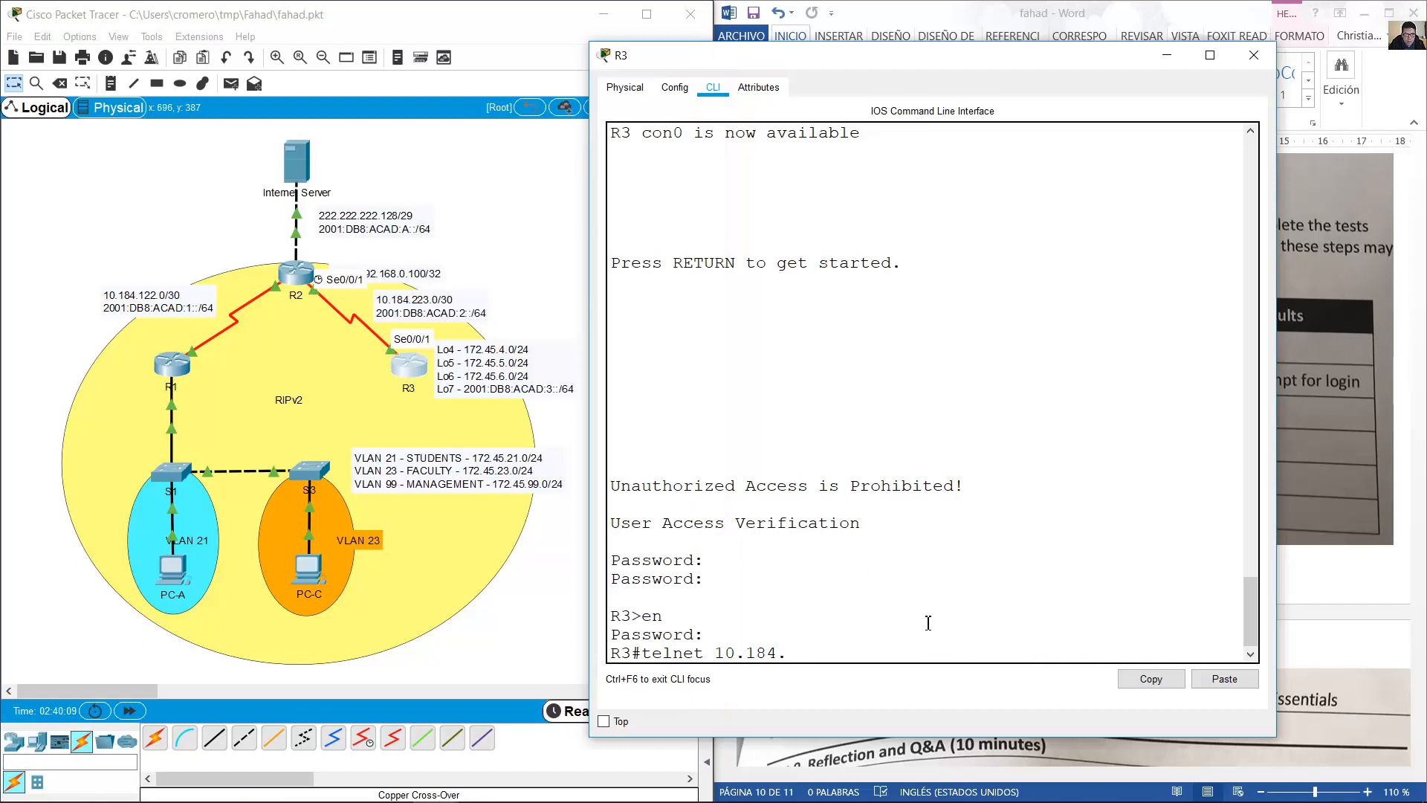
type("223")
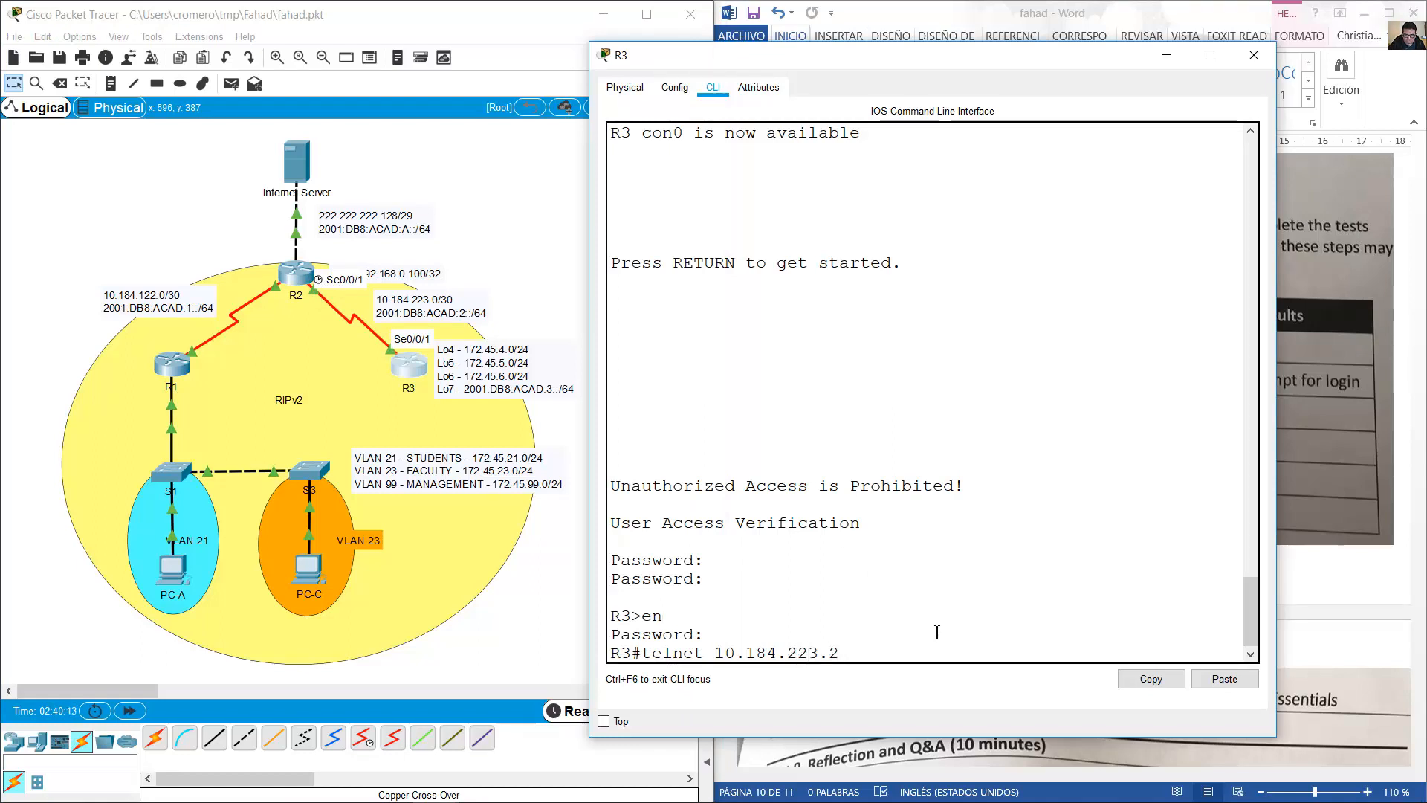
type(".2")
key("Return")
left_click_drag(704, 633, 917, 635)
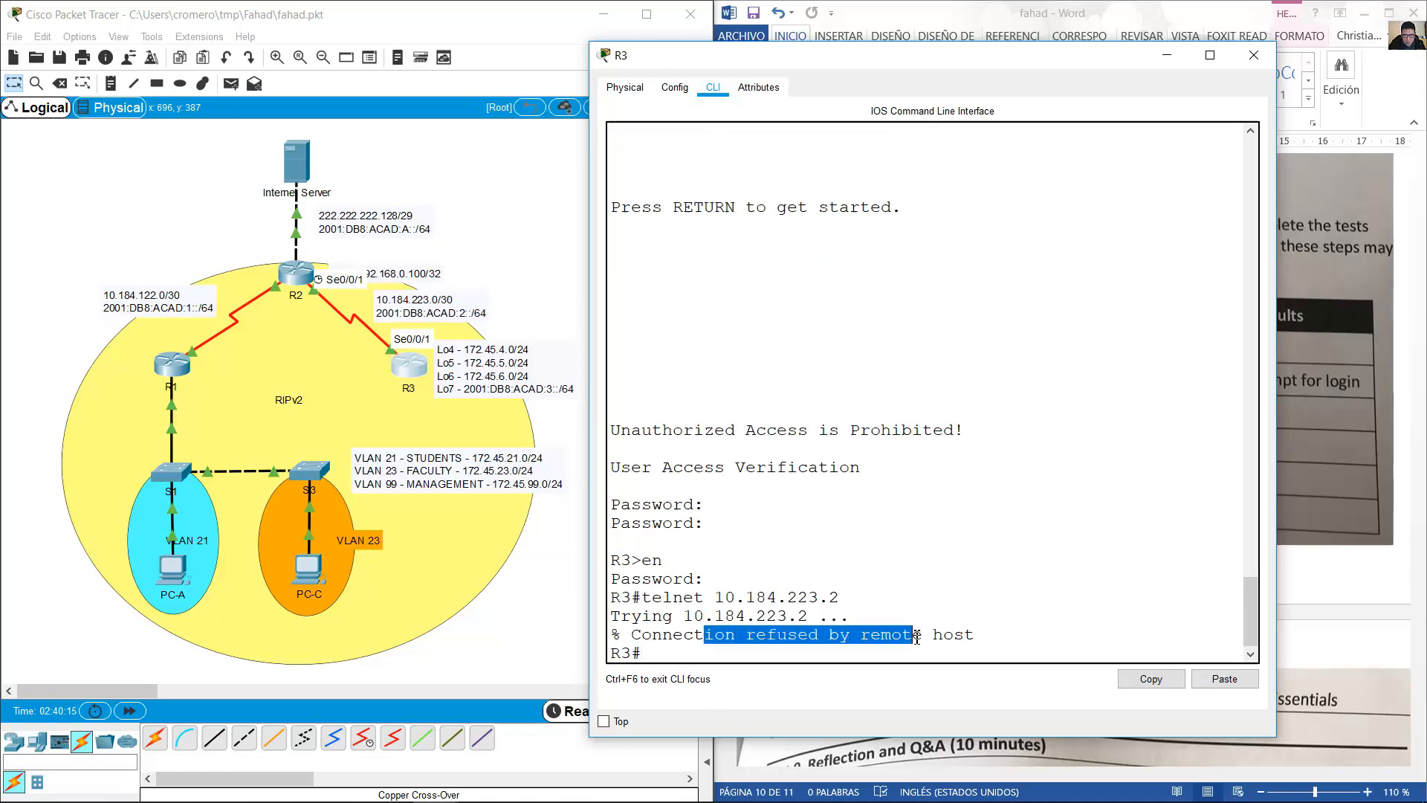
left_click(1130, 5)
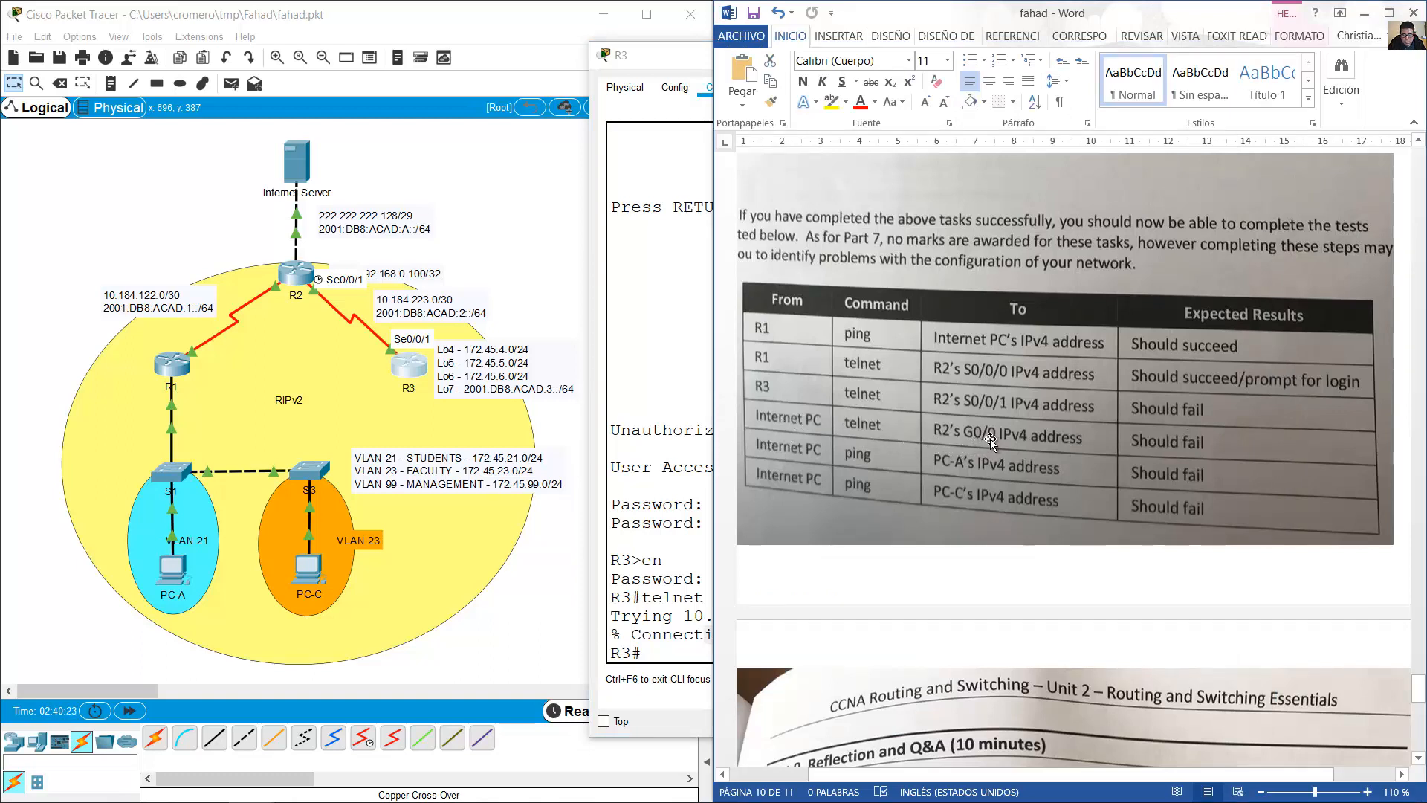
Telnet from the Internet Server to 222.222.222.129 and confirm the connection is refused.
left_click(296, 160)
left_click_drag(657, 135, 966, 115)
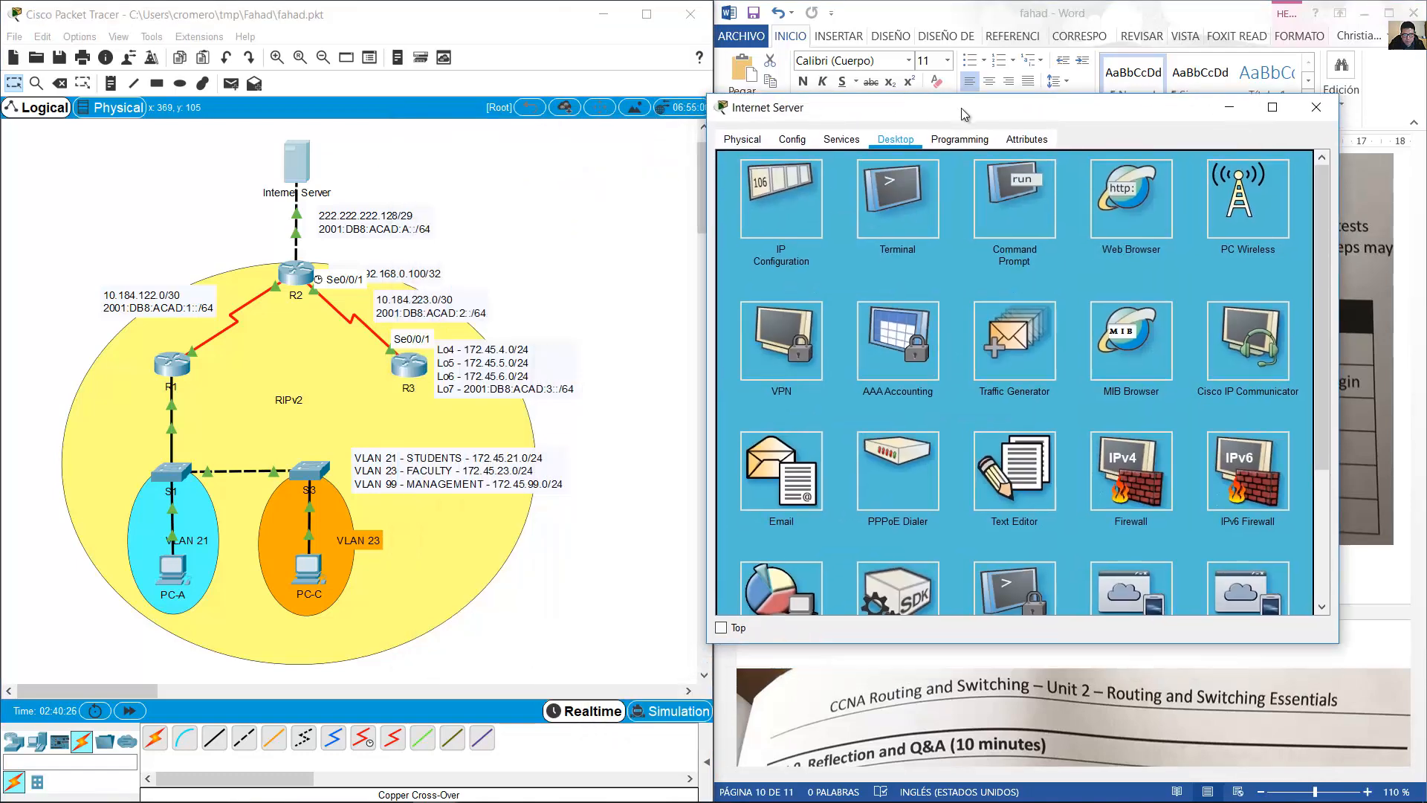
left_click(981, 204)
type("telnet")
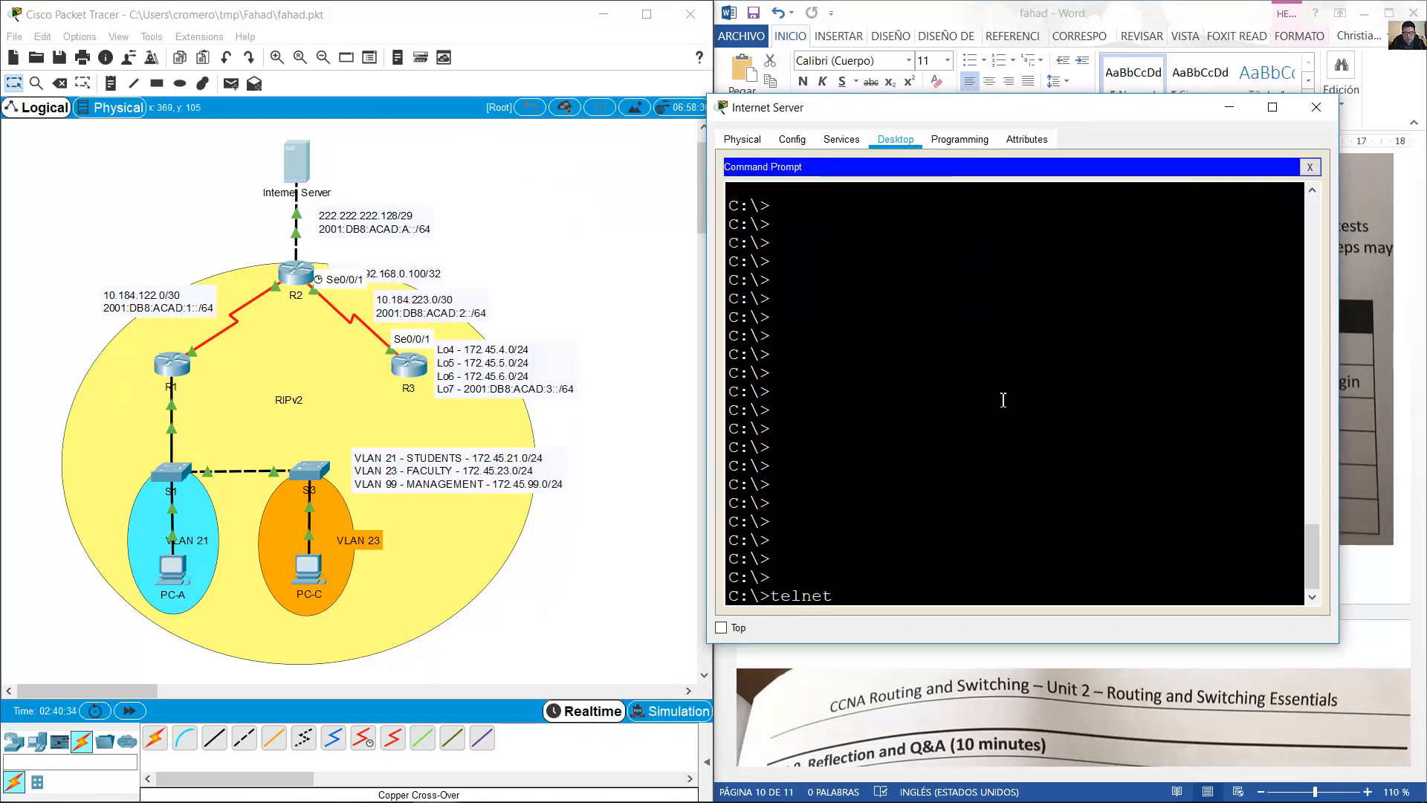
type(" 22.22")
type("222.1")
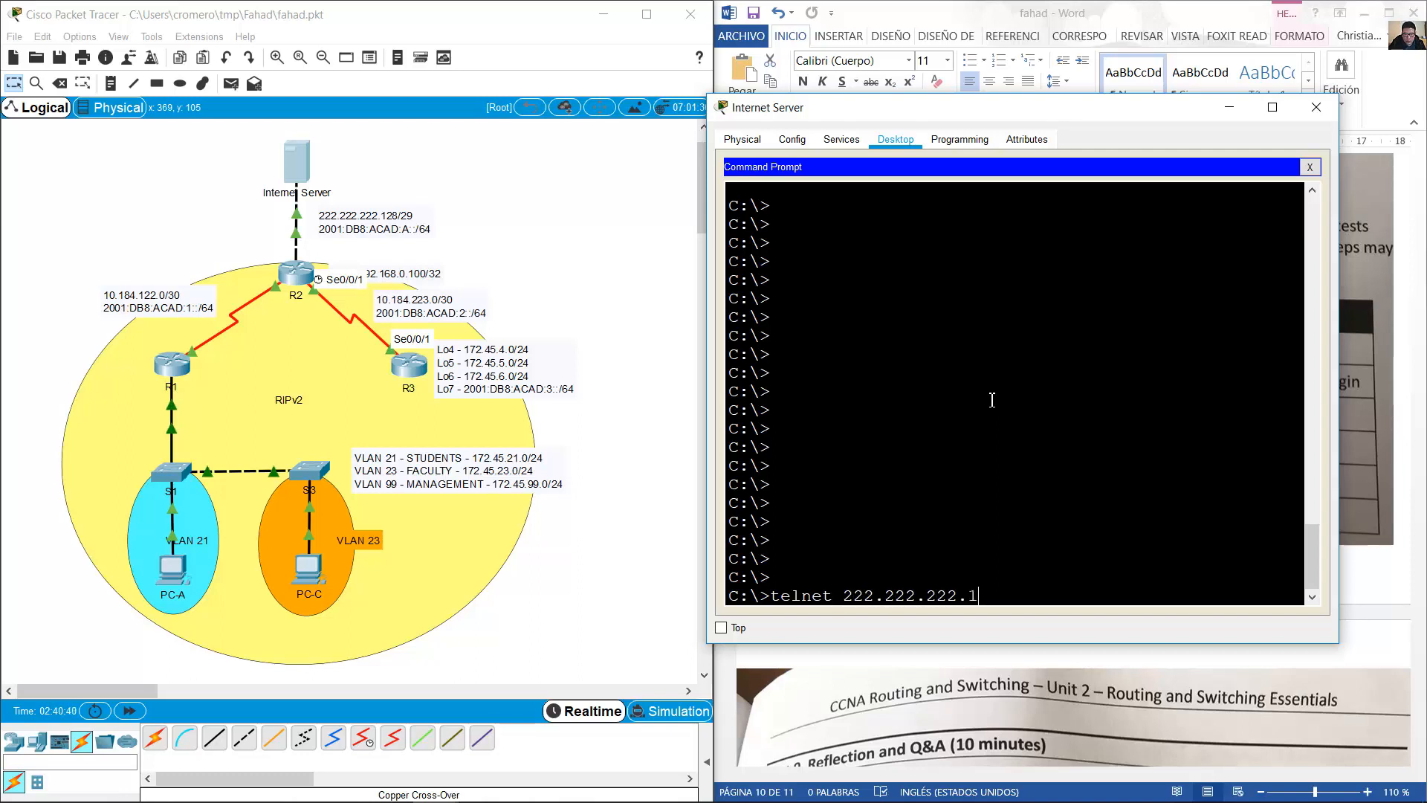
type("29")
left_click(296, 228)
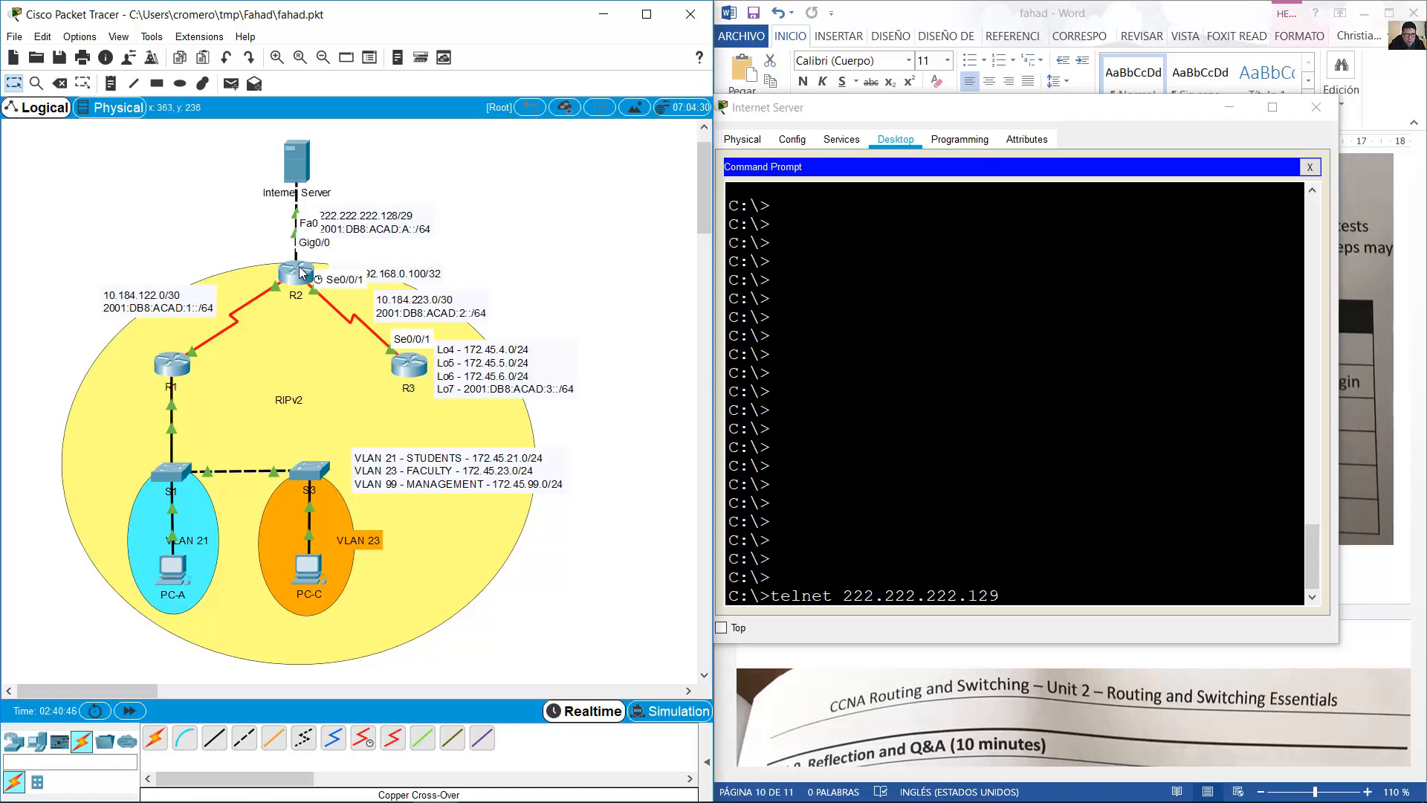
left_click(906, 501)
key("Return")
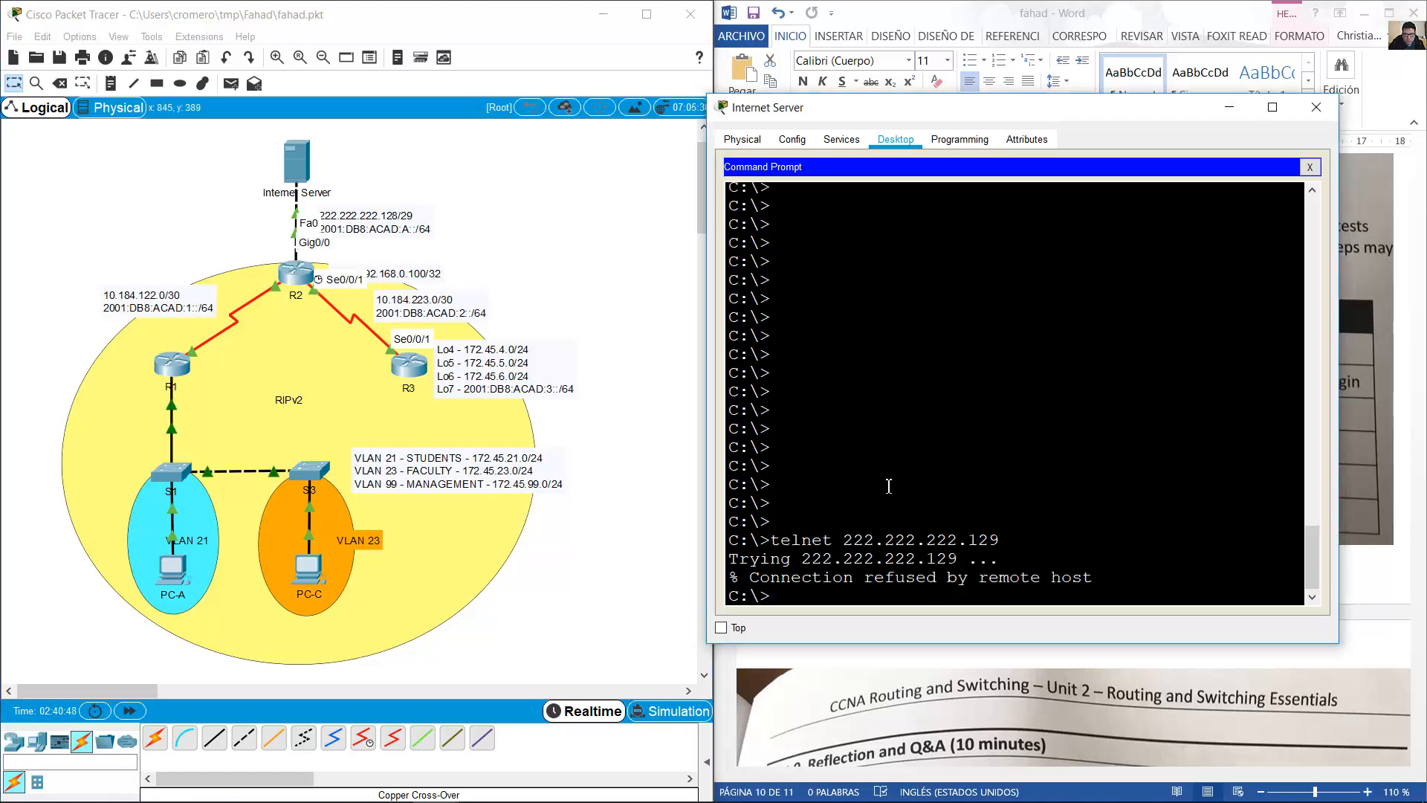
left_click_drag(890, 579, 992, 578)
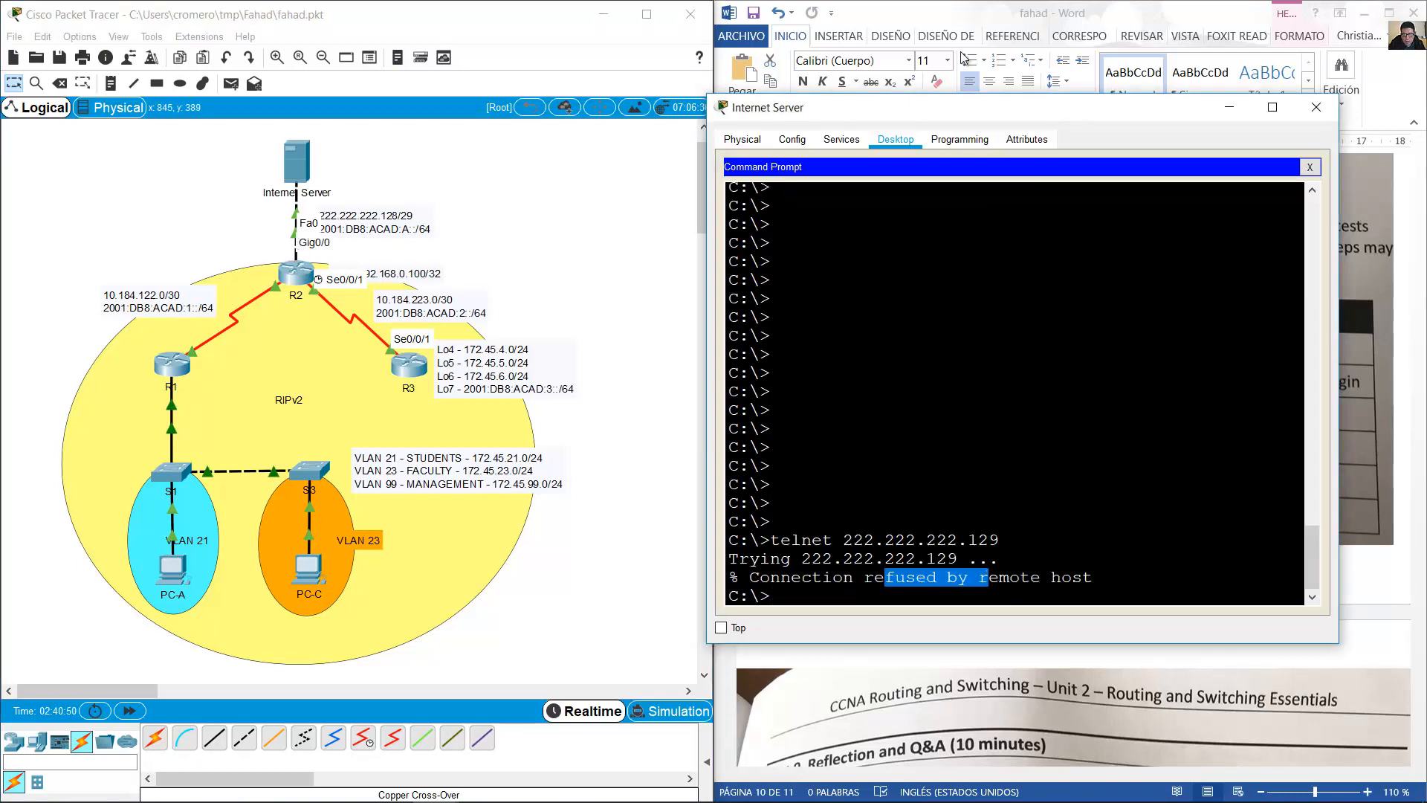
left_click(929, 16)
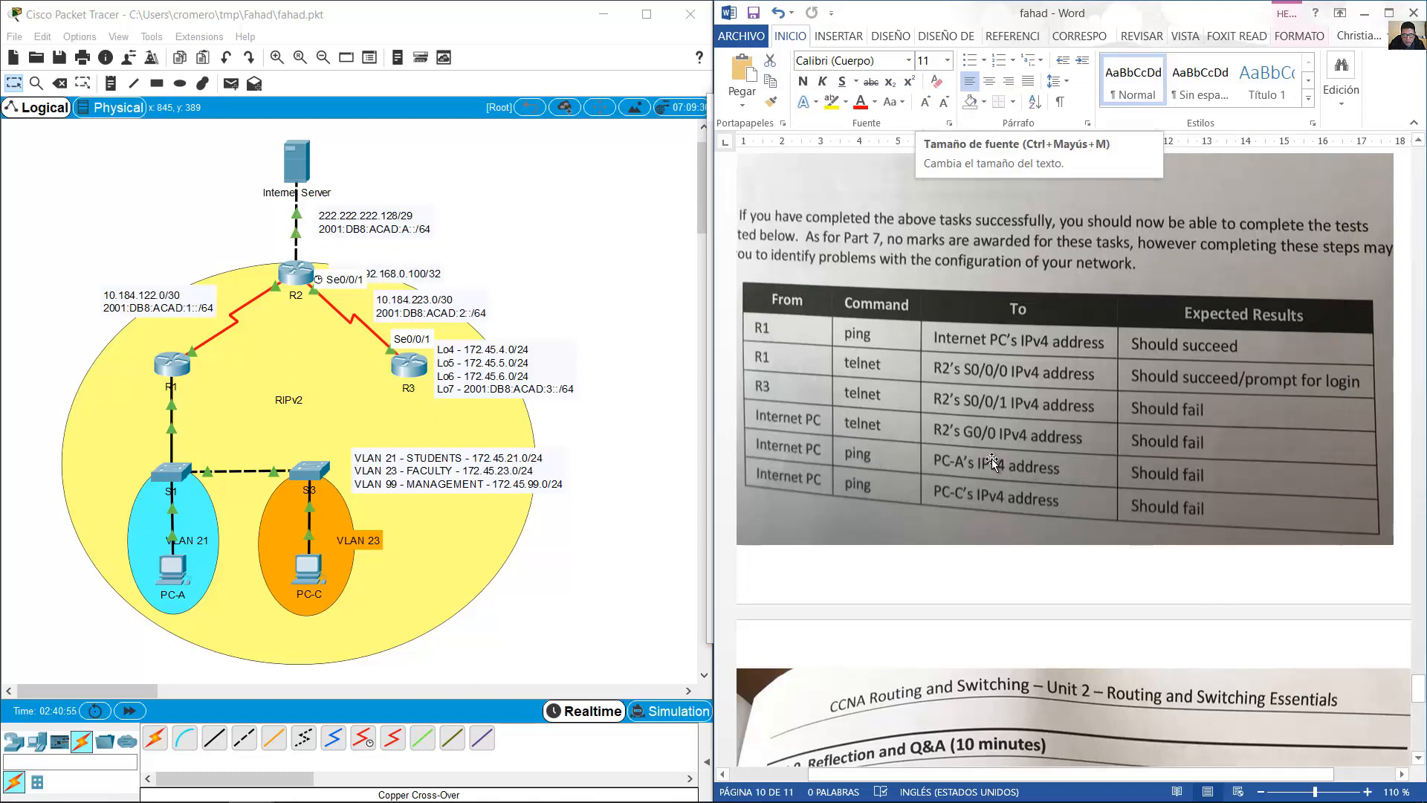
Check PC-A's IP configuration and ping 172.45.21.21 from the Internet Server.
key("alt+Tab")
type("pin")
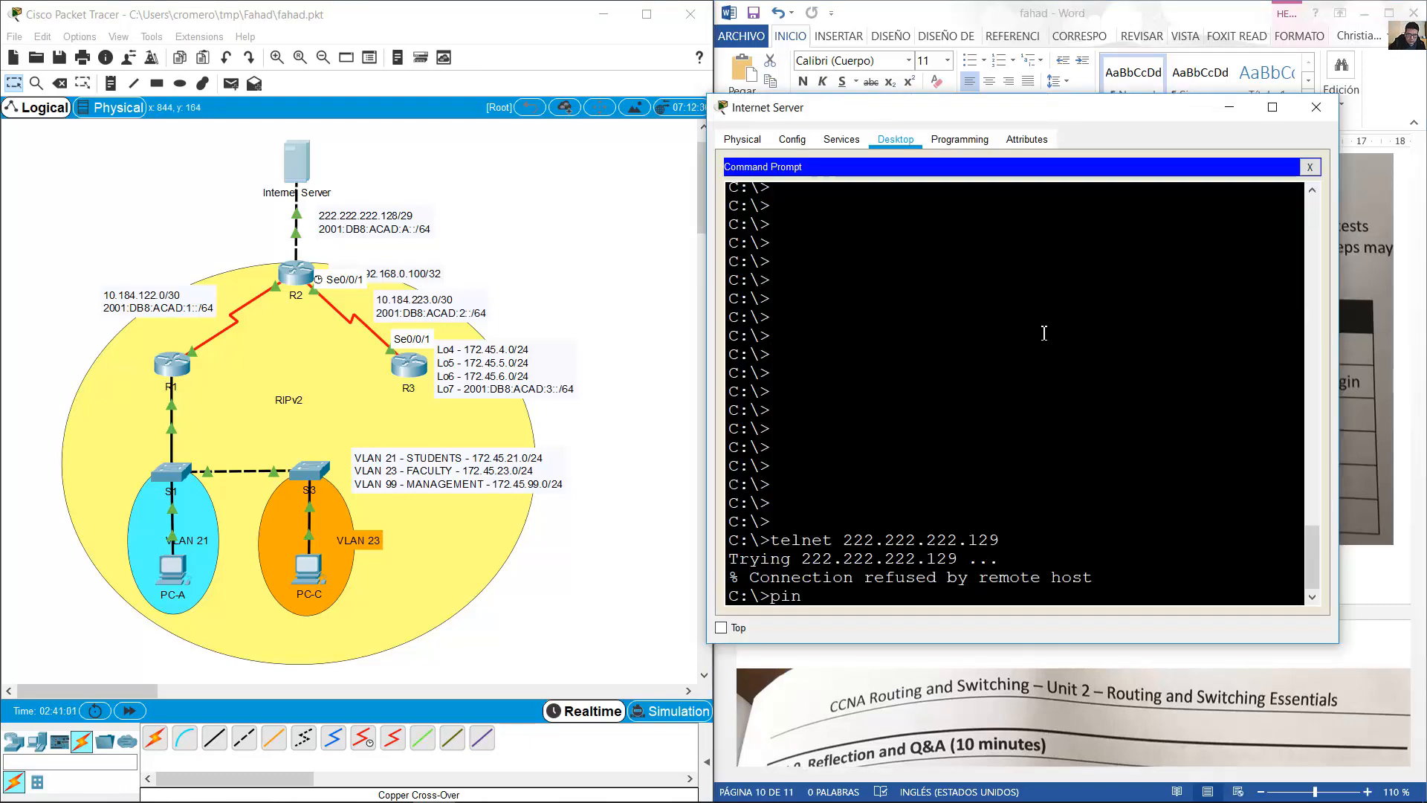
type("g 172.45.21")
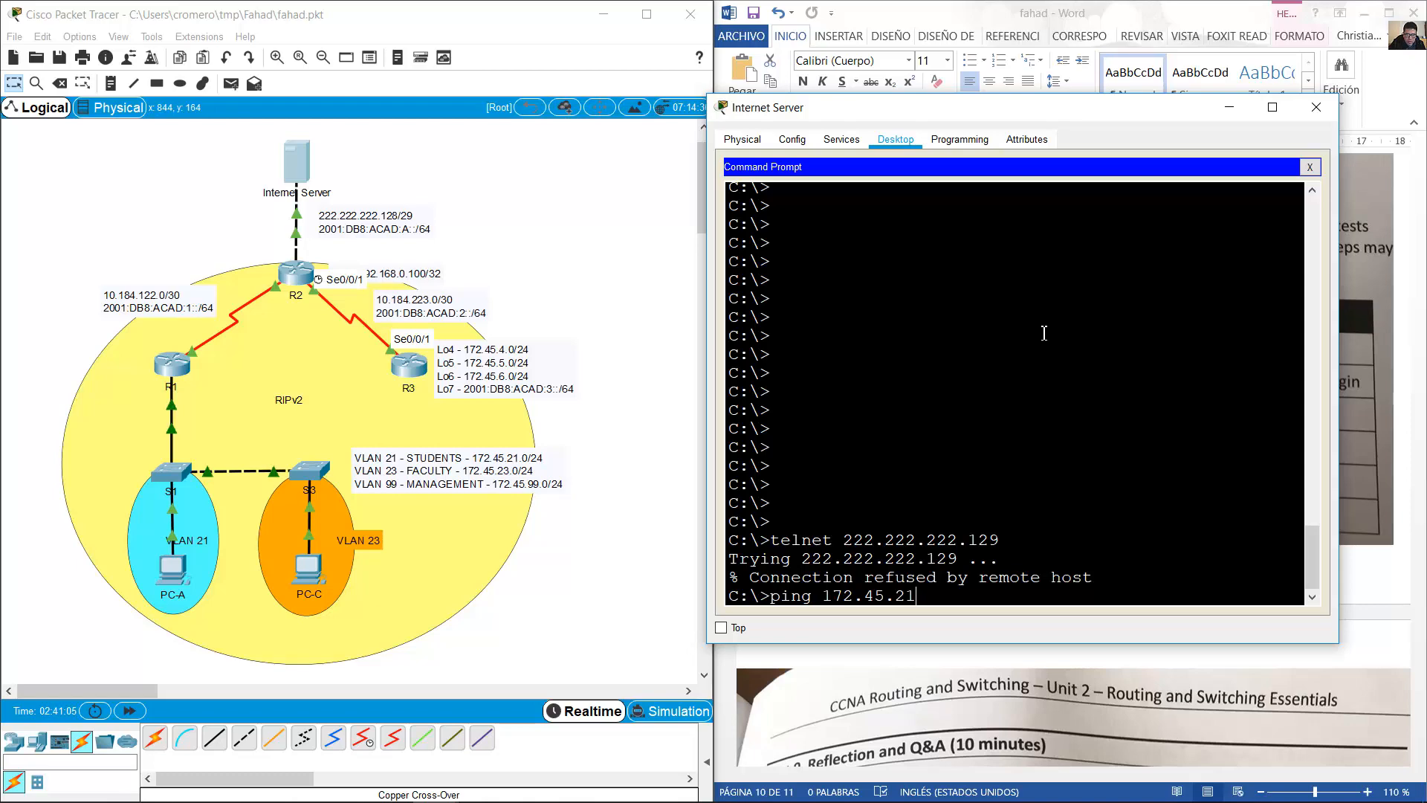
left_click(170, 576)
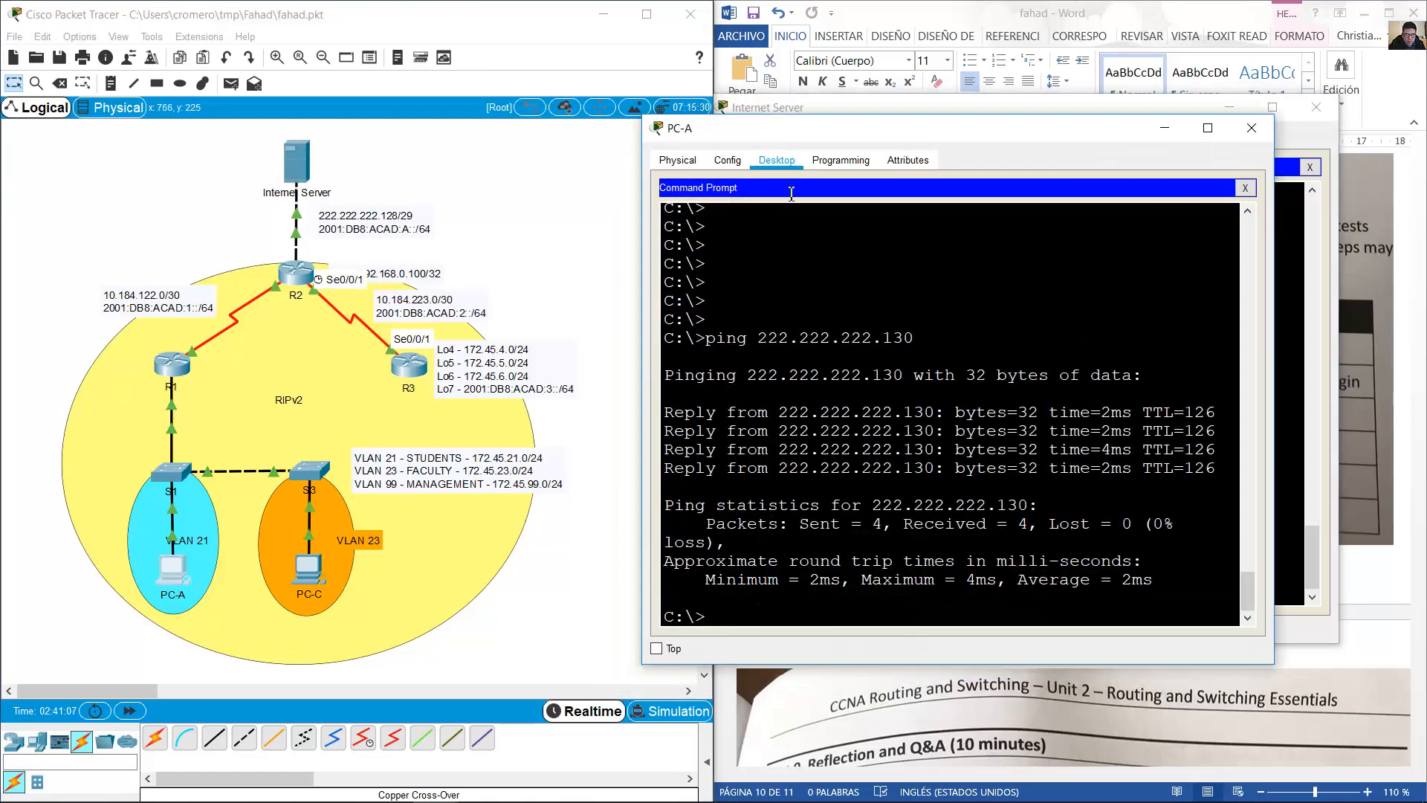
left_click(1244, 187)
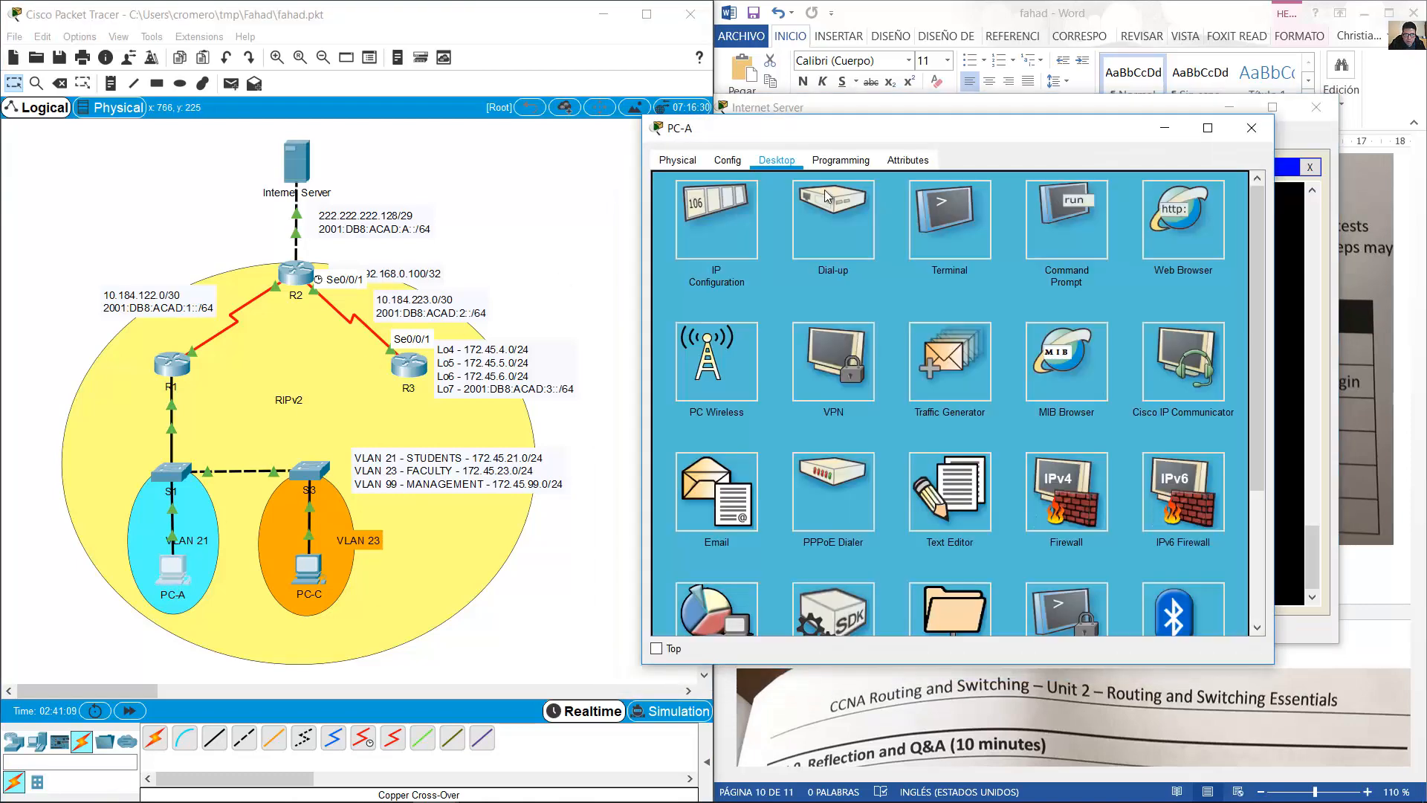
left_click(741, 206)
left_click(1250, 128)
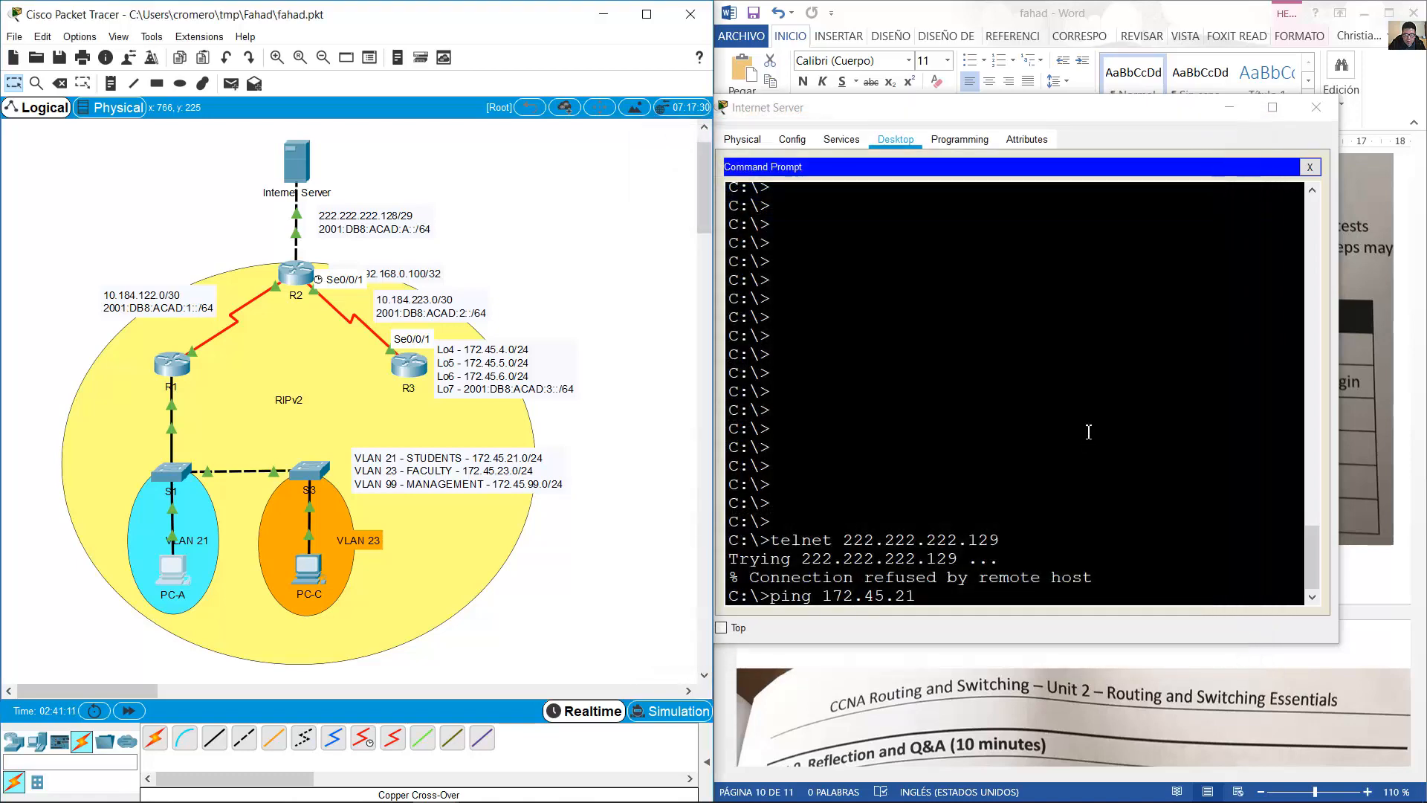
type("21")
key("BackSpace")
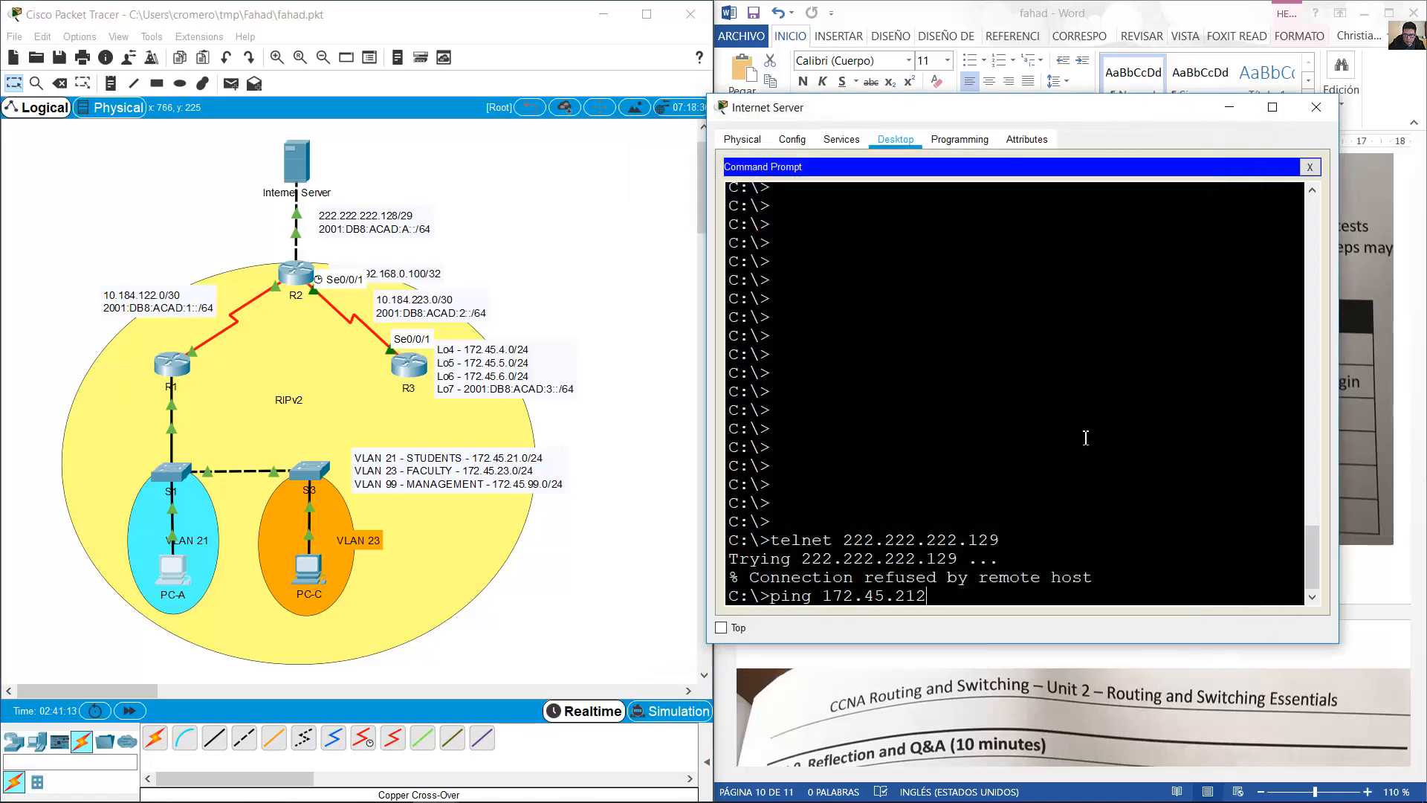
key("BackSpace")
type(".21")
key("Return")
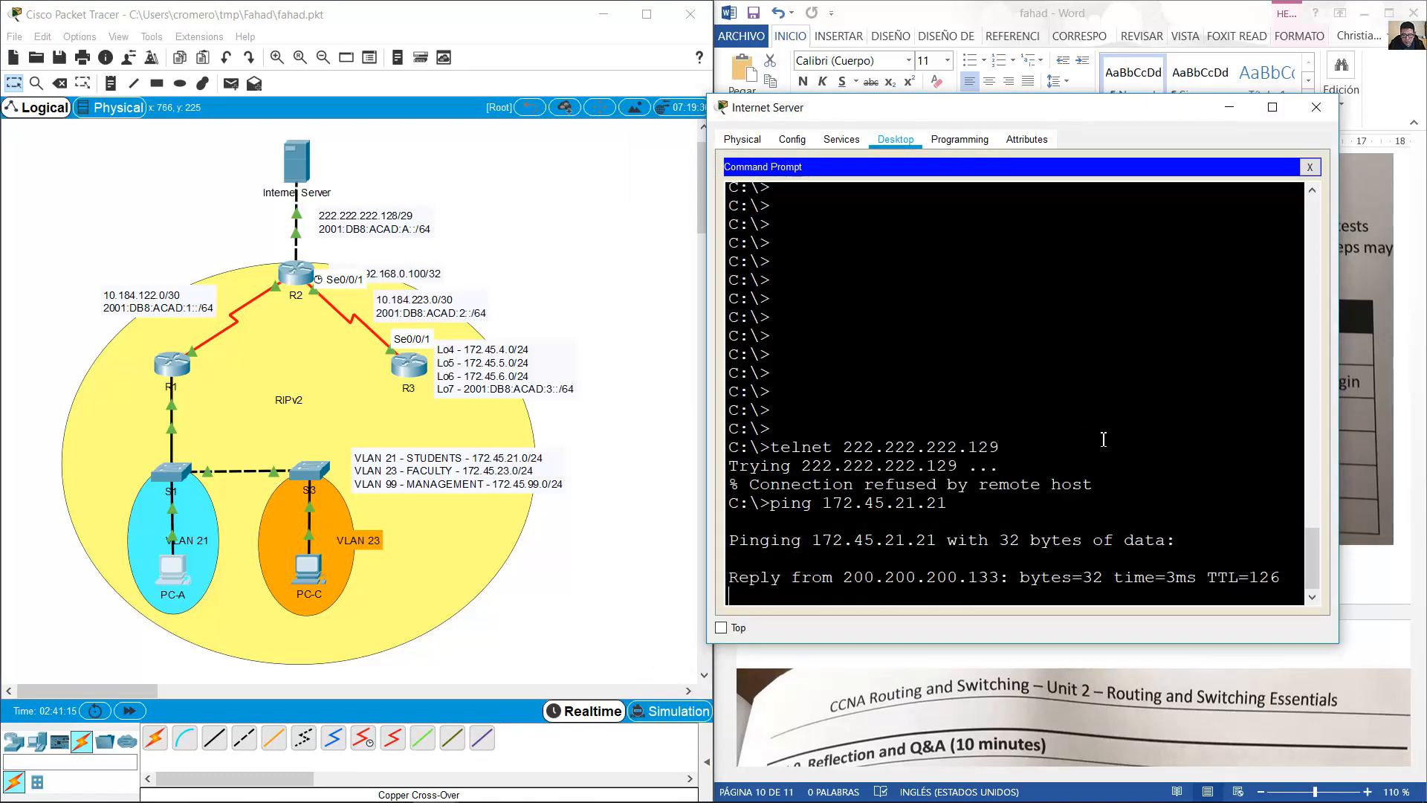
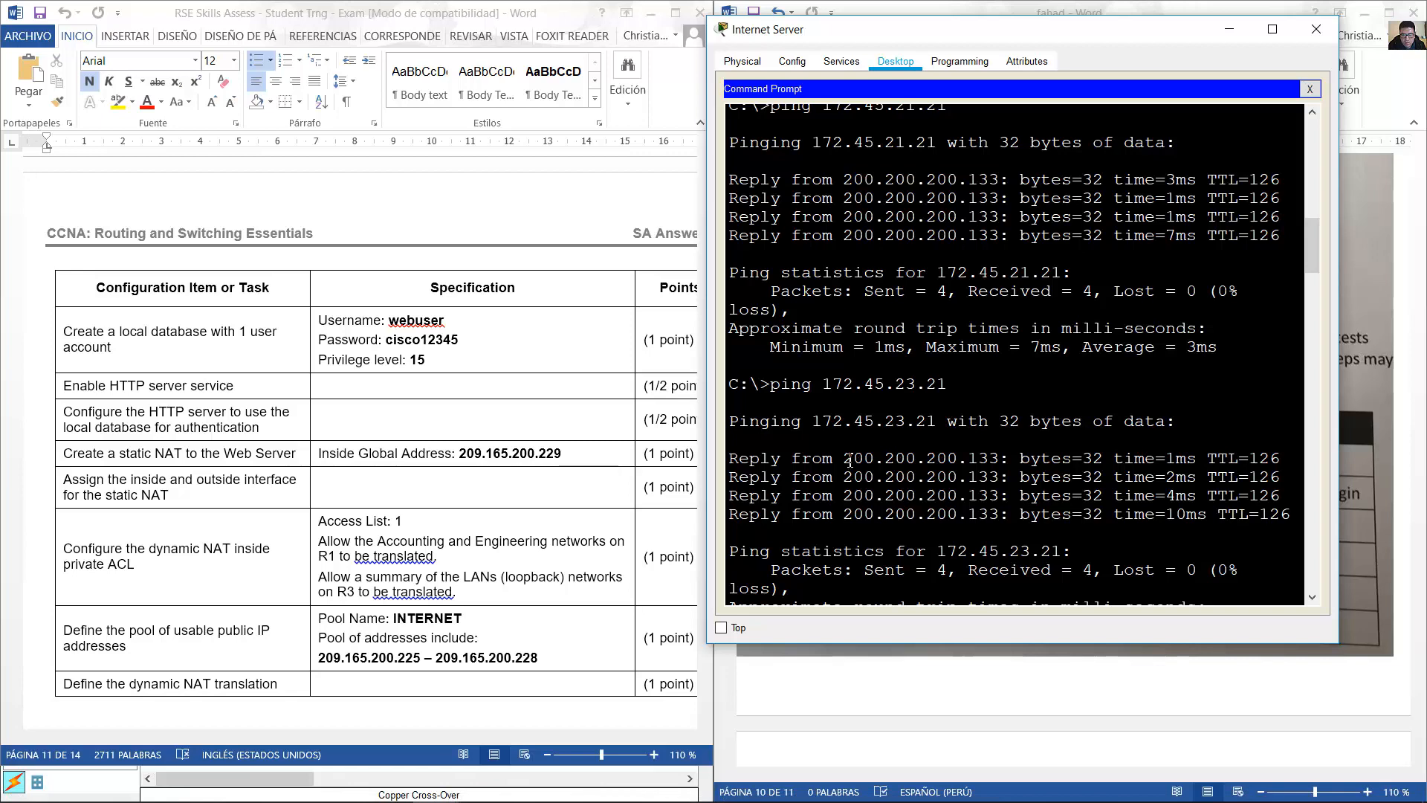
Highlight the 200.200.200.133 reply address in the Internet Server's ping output, then return to the Packet Tracer topology.
left_click_drag(843, 457, 999, 455)
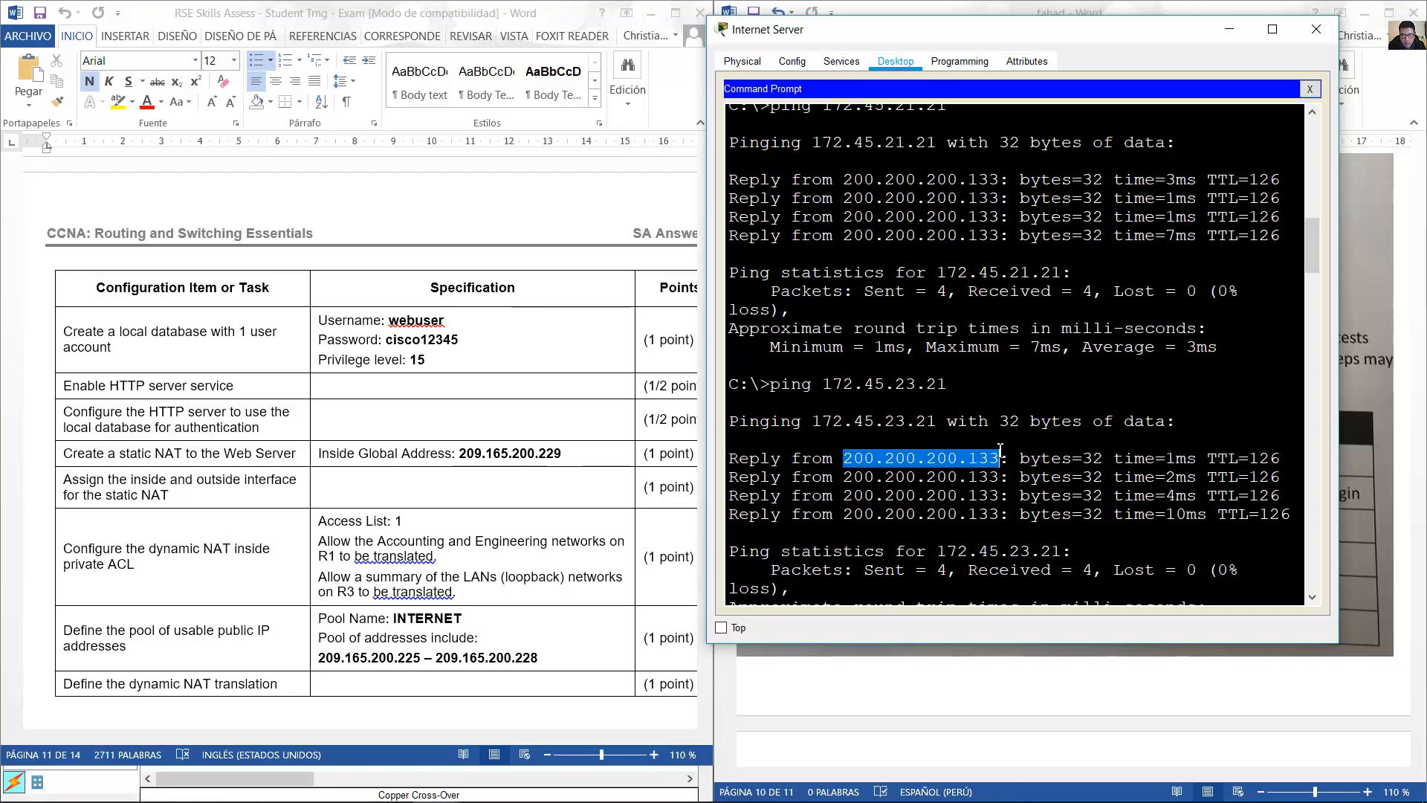
mouse_move(445, 793)
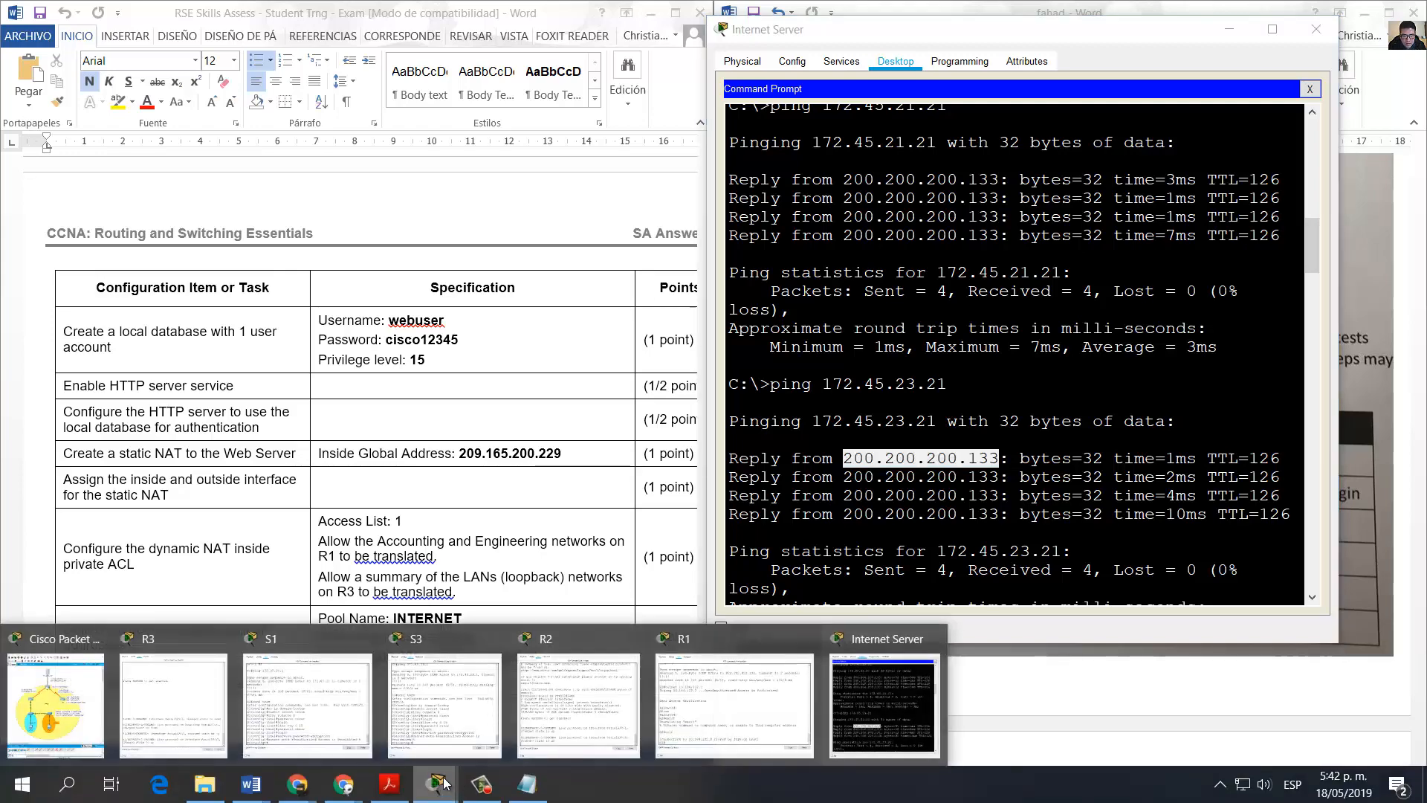
left_click(119, 691)
Log into R2's console, enter privileged mode, and list the running configuration with show run.
left_click(297, 274)
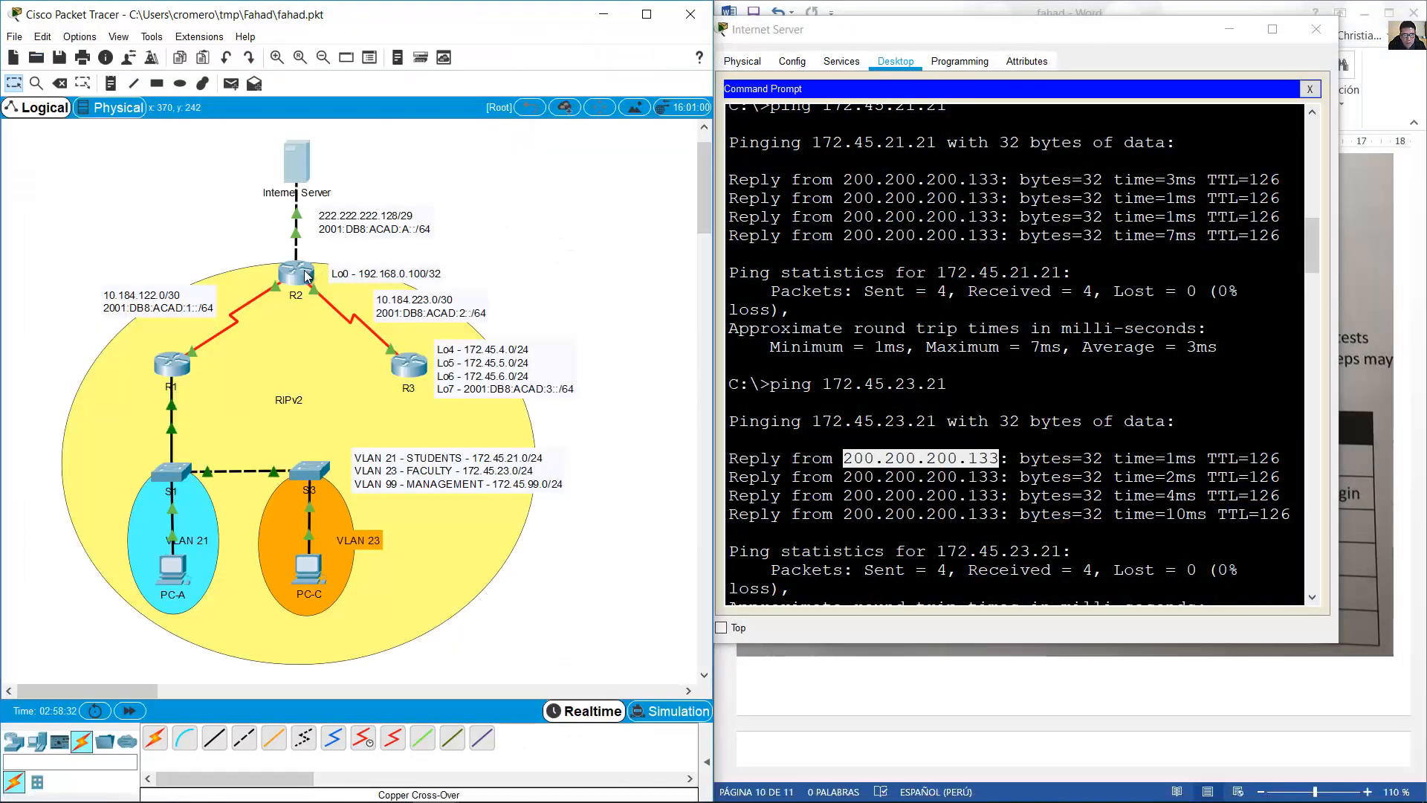
key("Return")
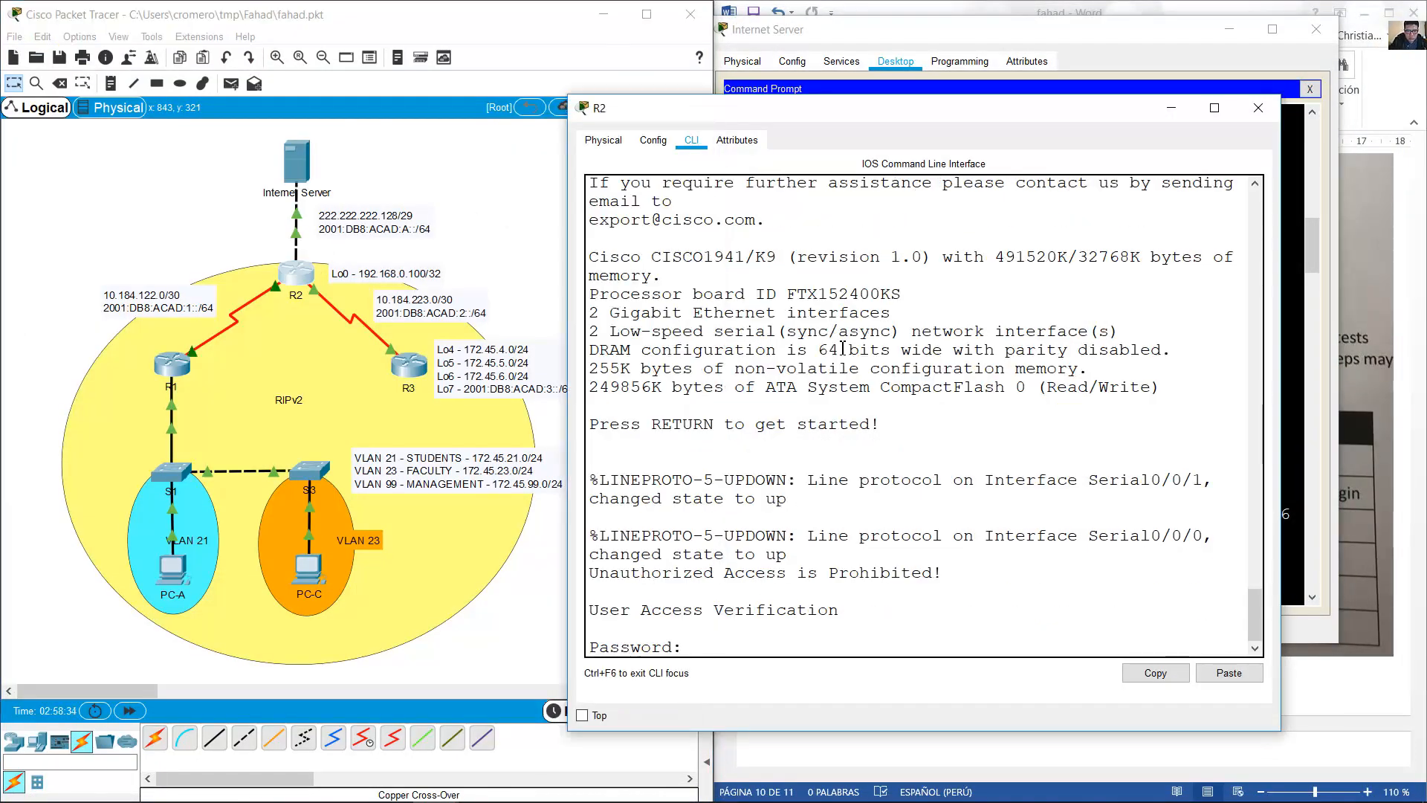
key("Return")
type("en")
key("Return")
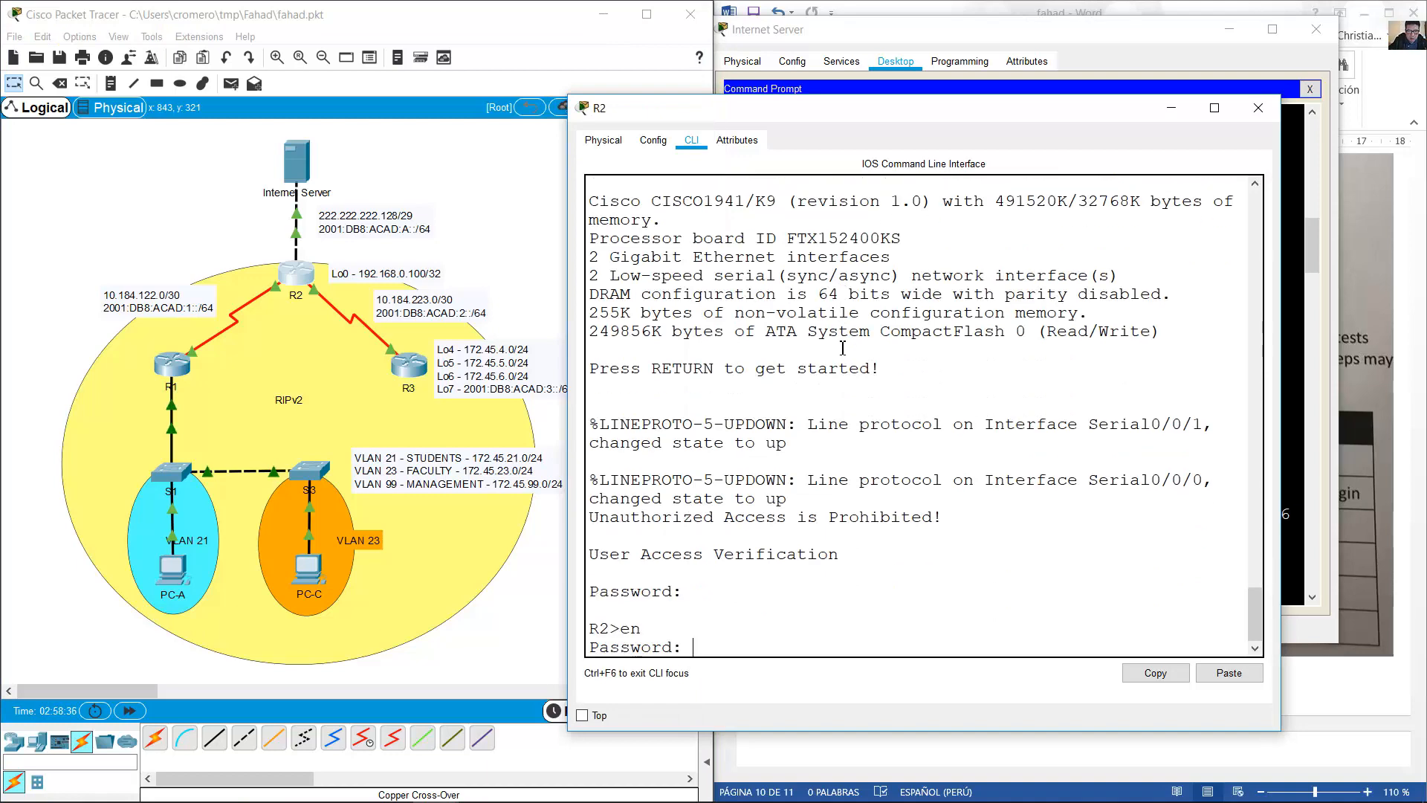
key("Return")
type("shw run")
key("Return")
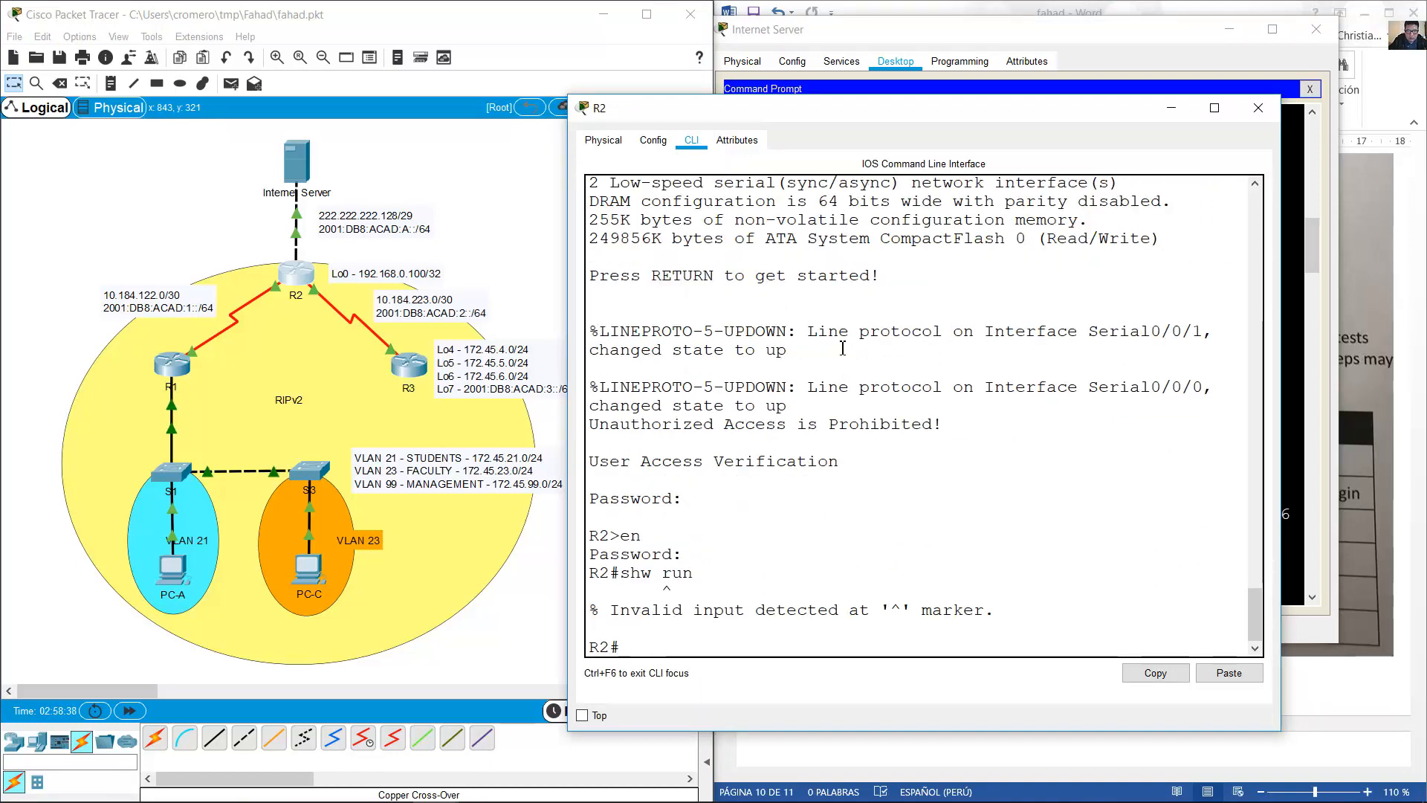
key("Up")
key("Left")
key("Left")
key("Left")
key("Left")
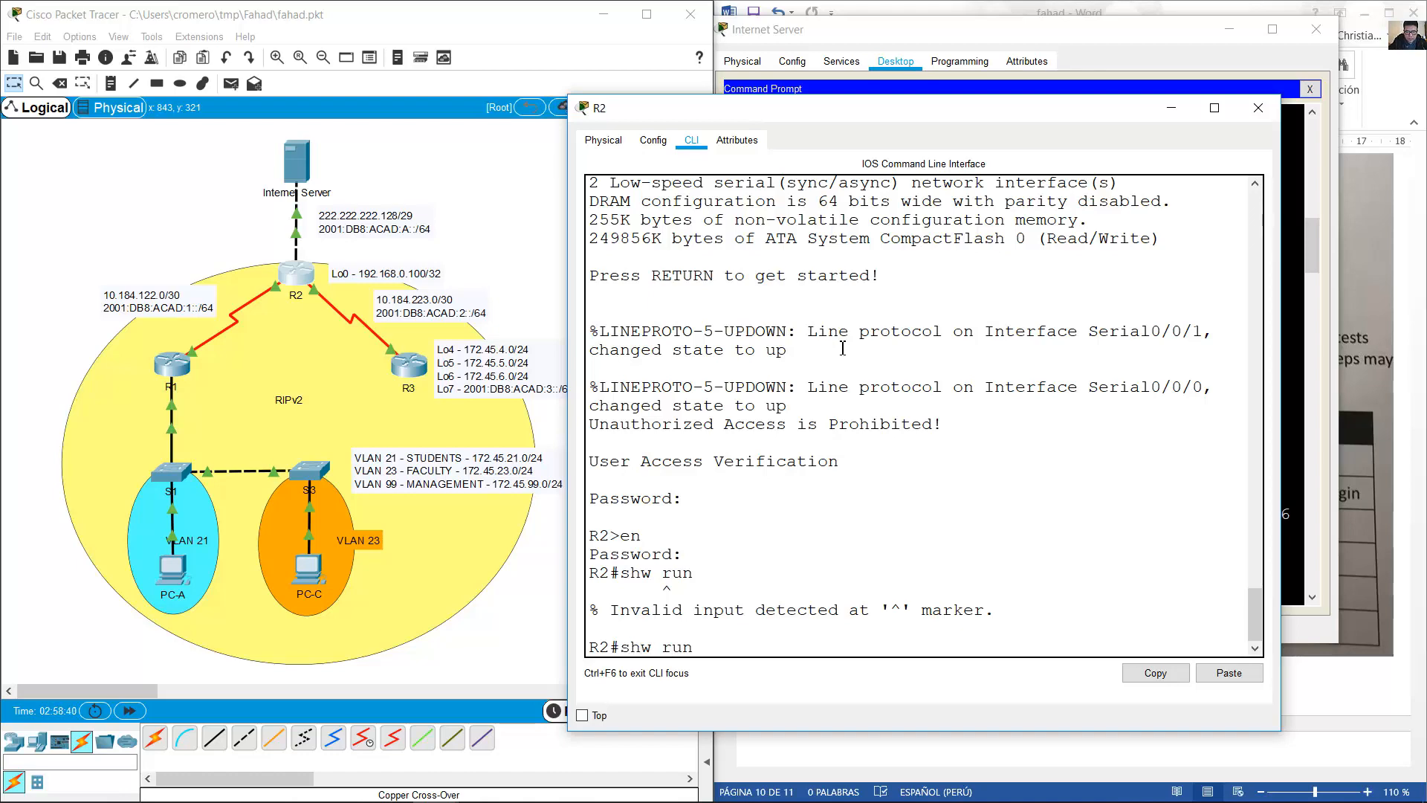
type("o")
key("Return")
key("space")
key("space")
key("space")
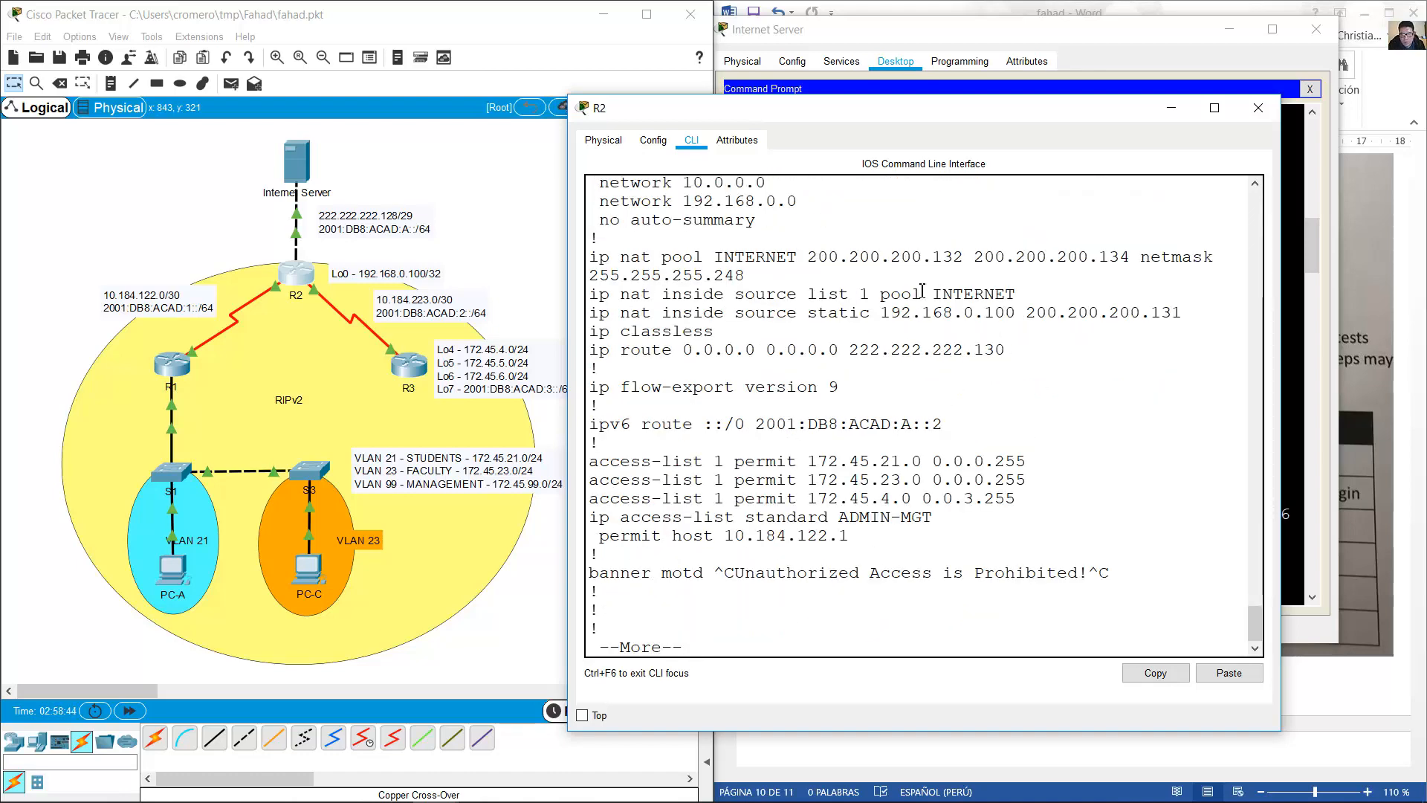
Highlight the NAT pool INTERNET command and its address range in R2's configuration.
left_click_drag(808, 256, 1150, 254)
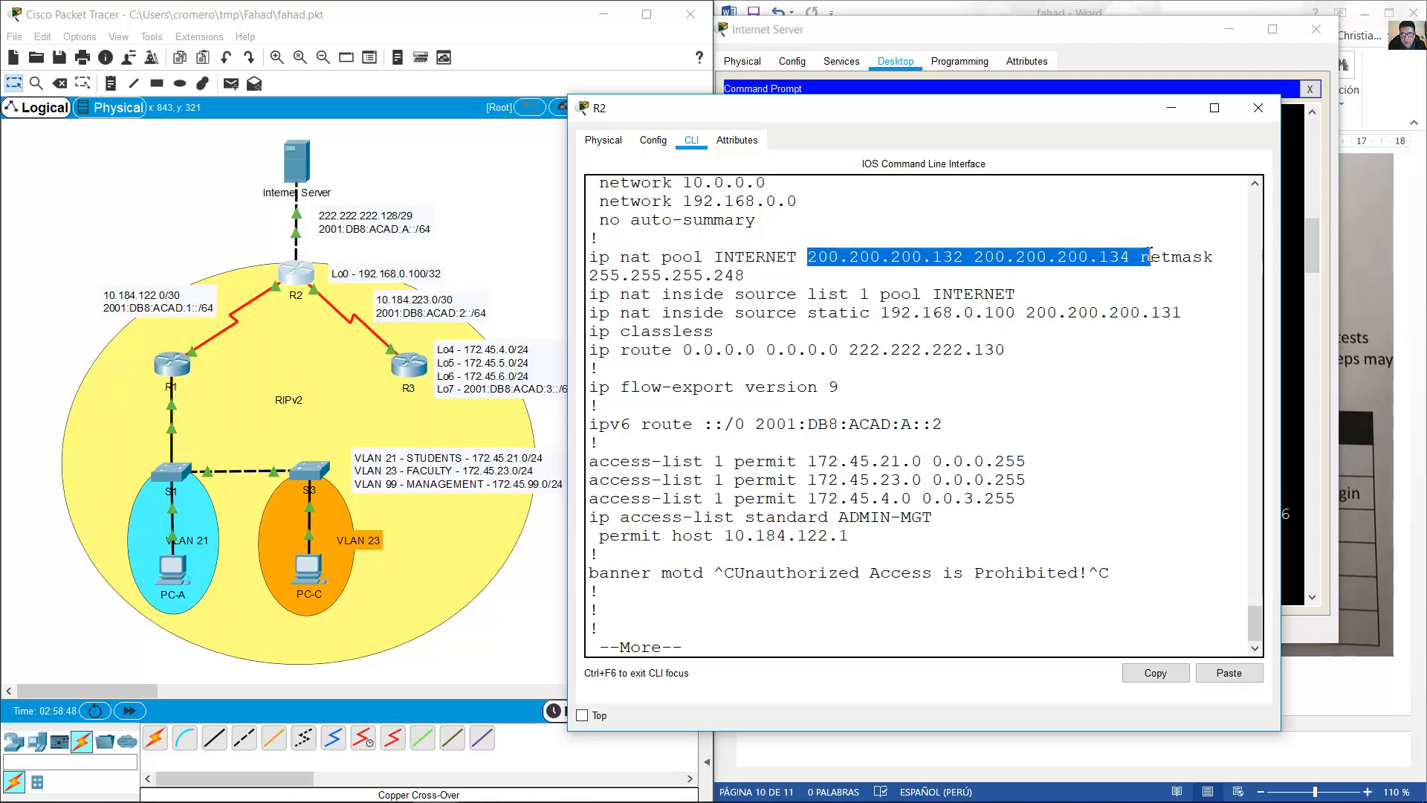
left_click_drag(592, 257, 817, 277)
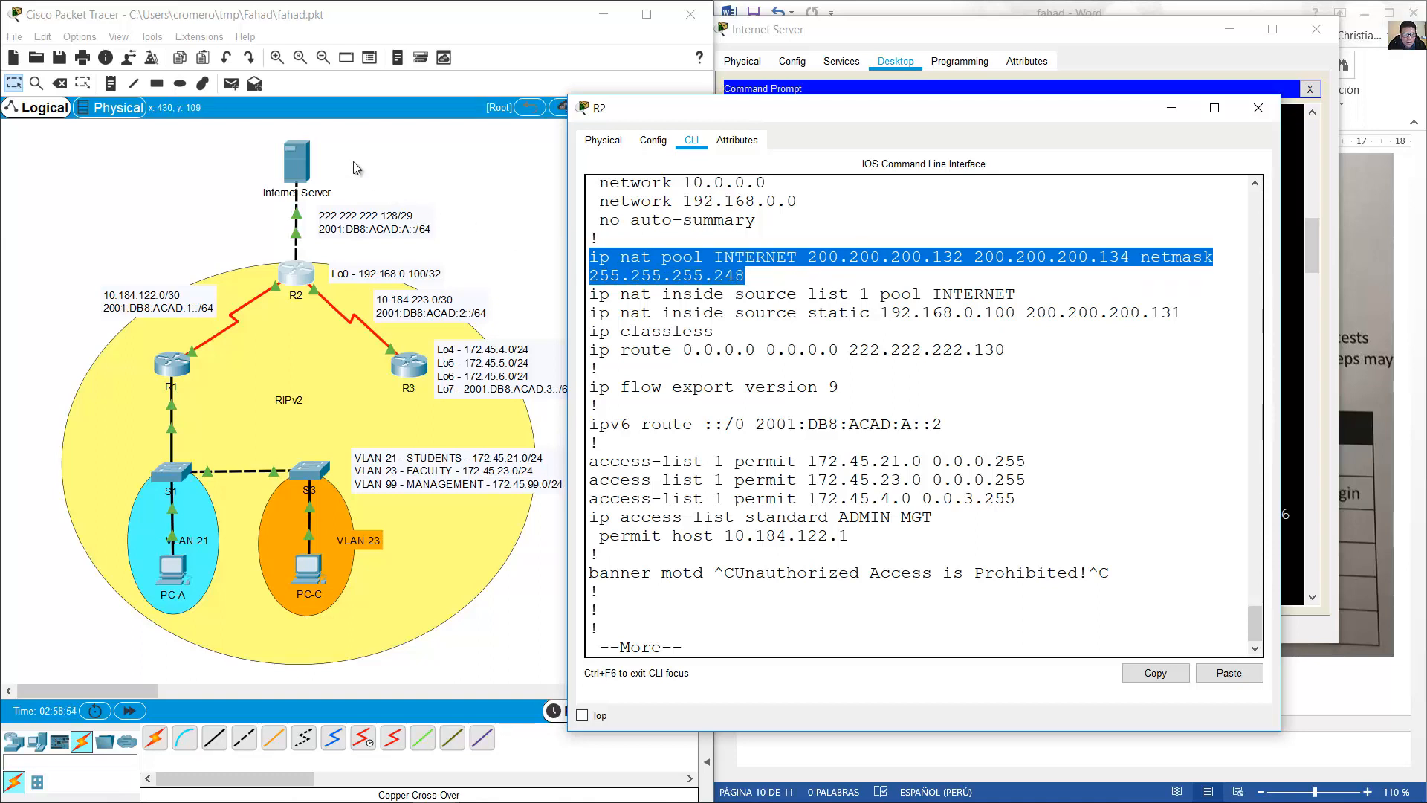
left_click(328, 172)
left_click_drag(388, 142, 262, 185)
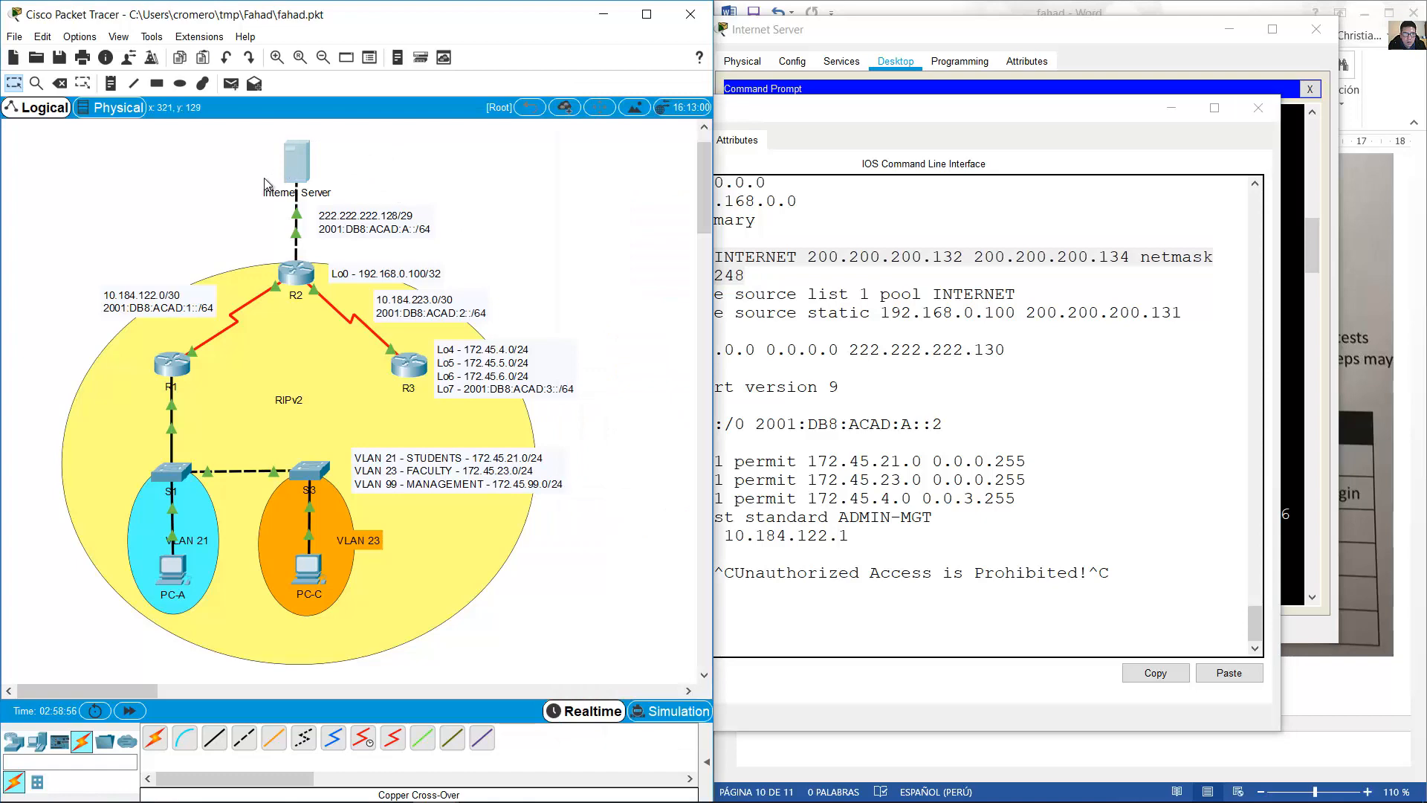
left_click(256, 239)
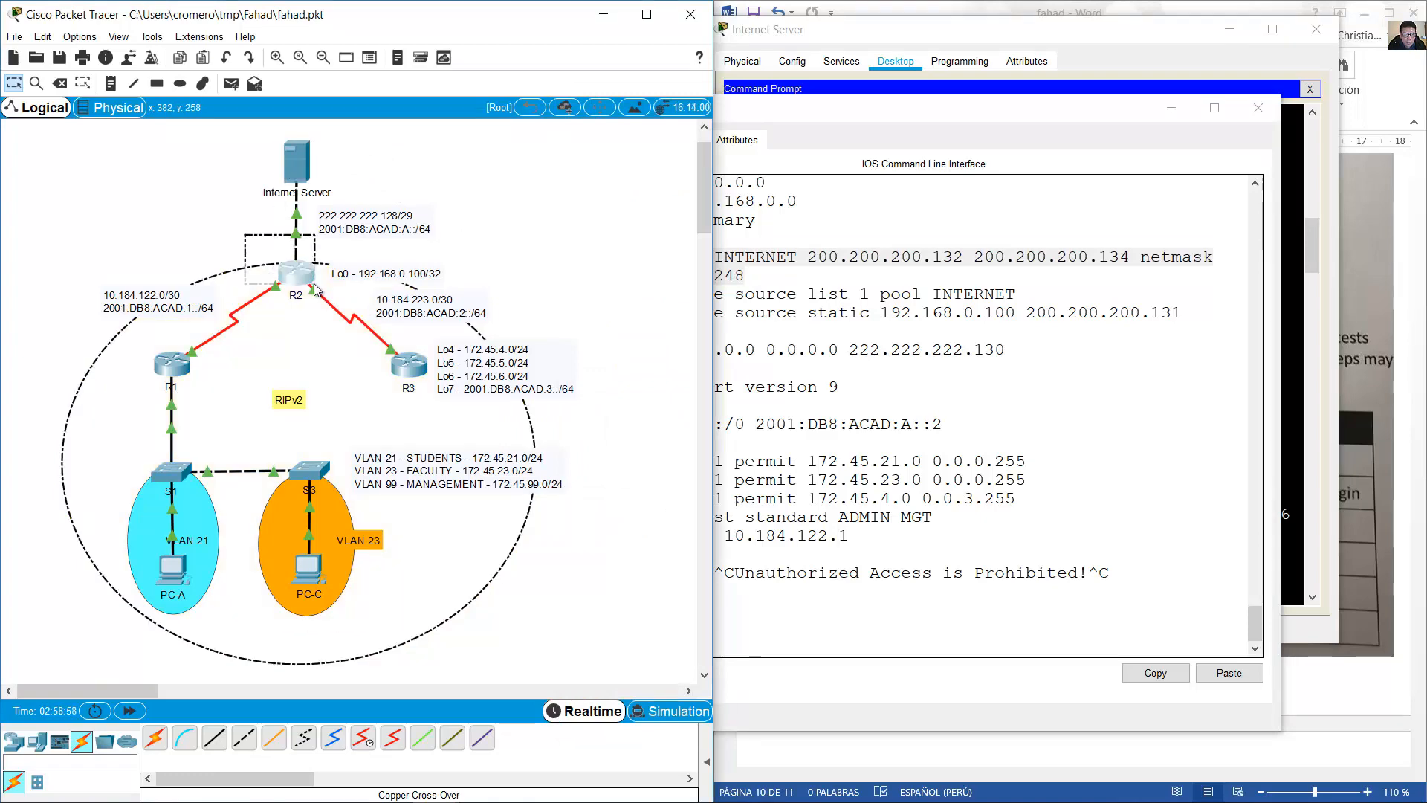
left_click(295, 275)
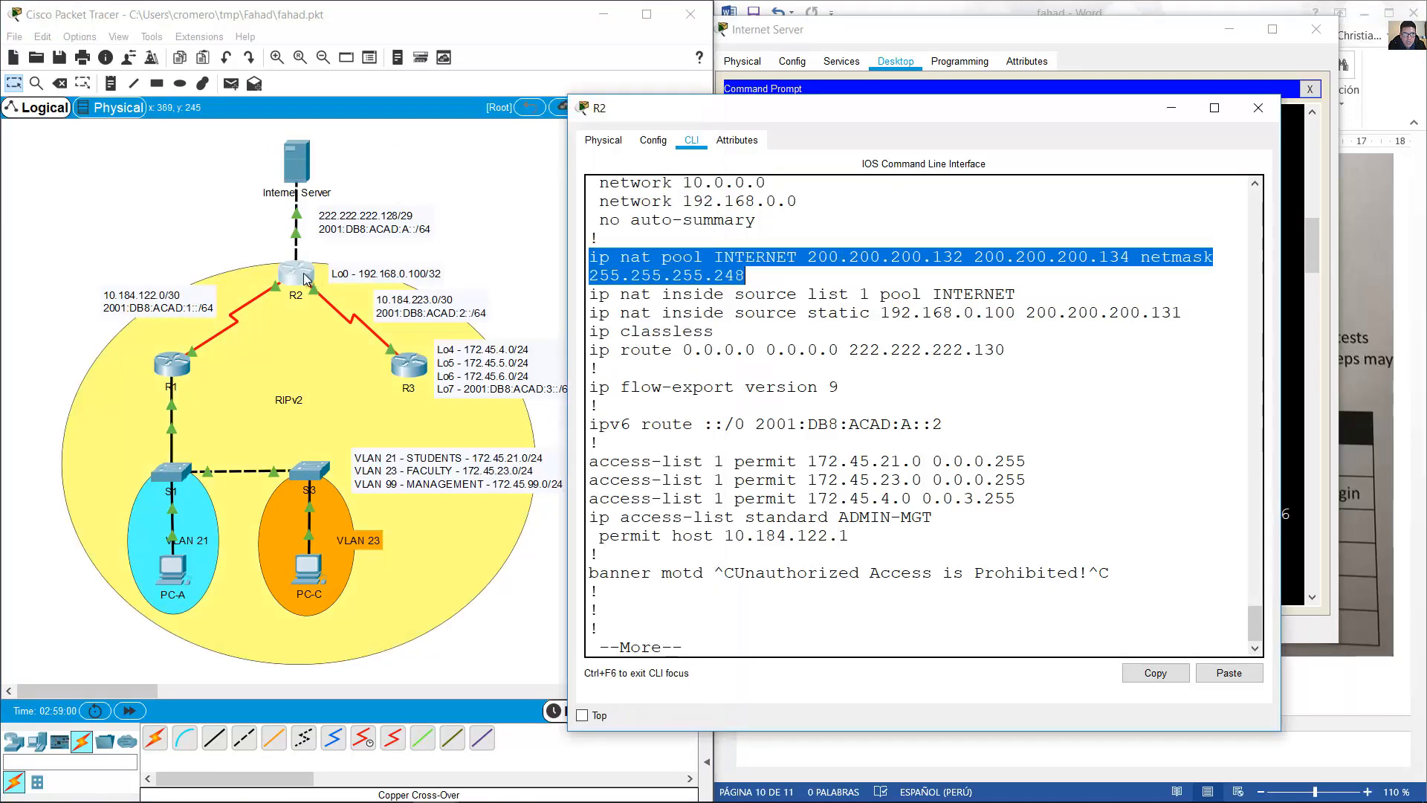
left_click(999, 424)
Re-list R2's running configuration, then display its routing table with show ip route.
key("Return")
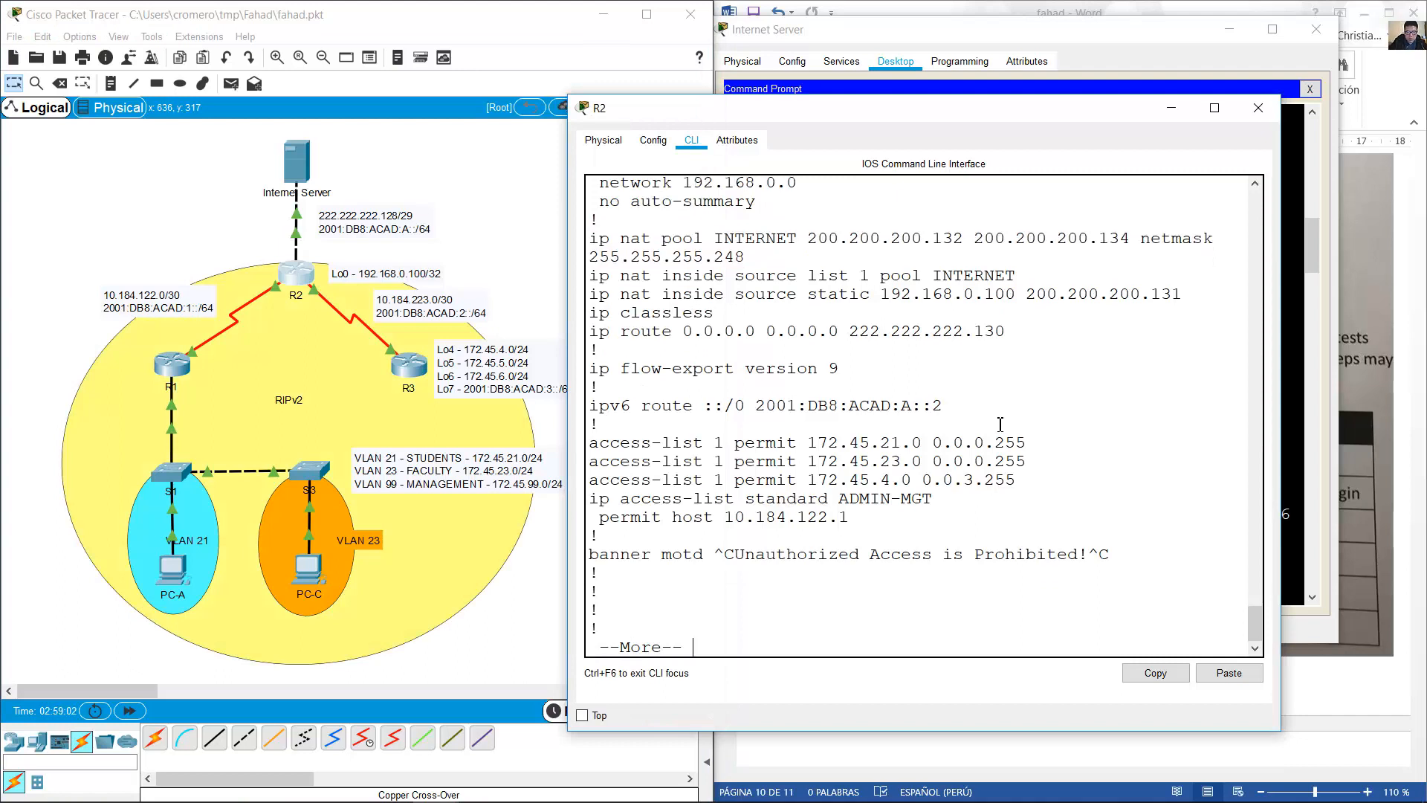
type("qshow run")
key("Return")
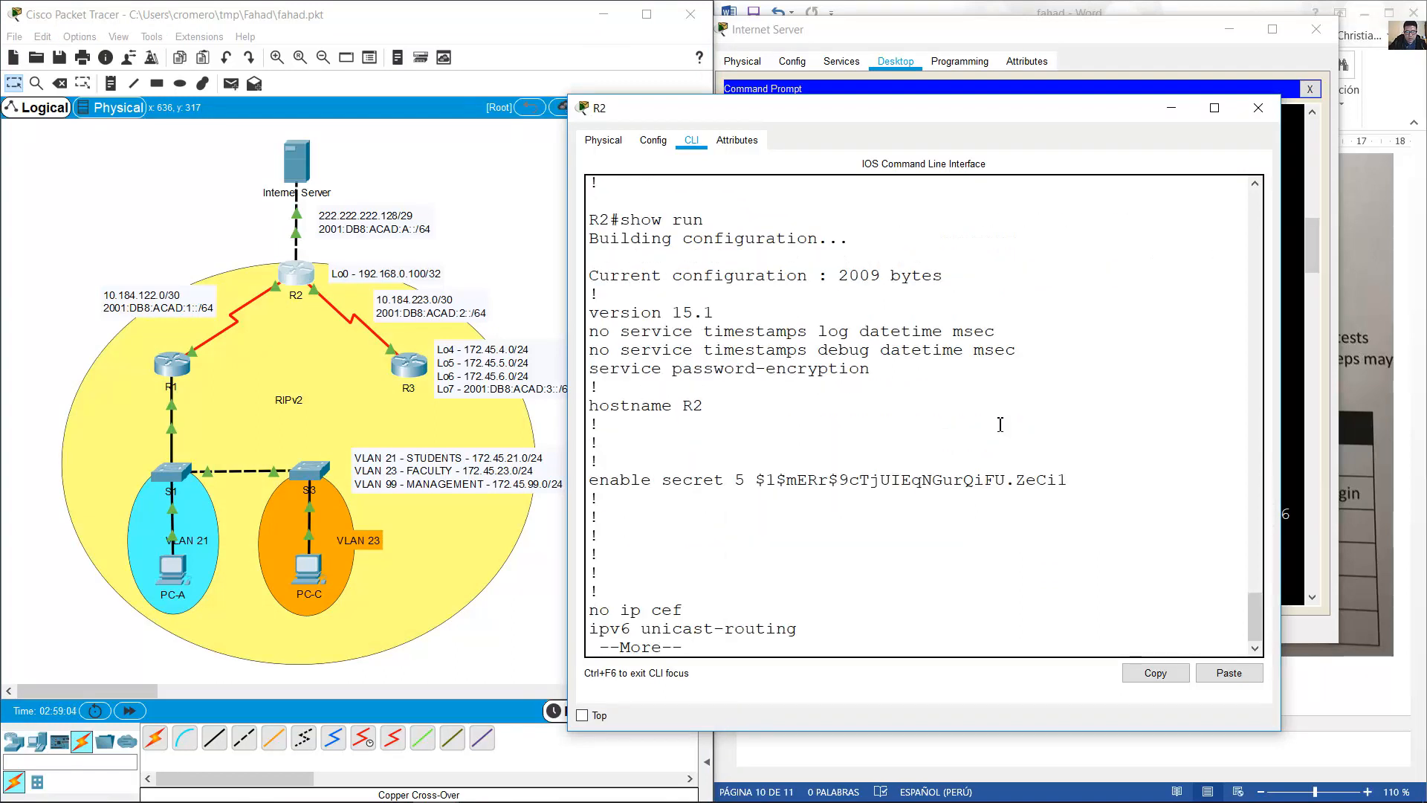
key("space")
type("q")
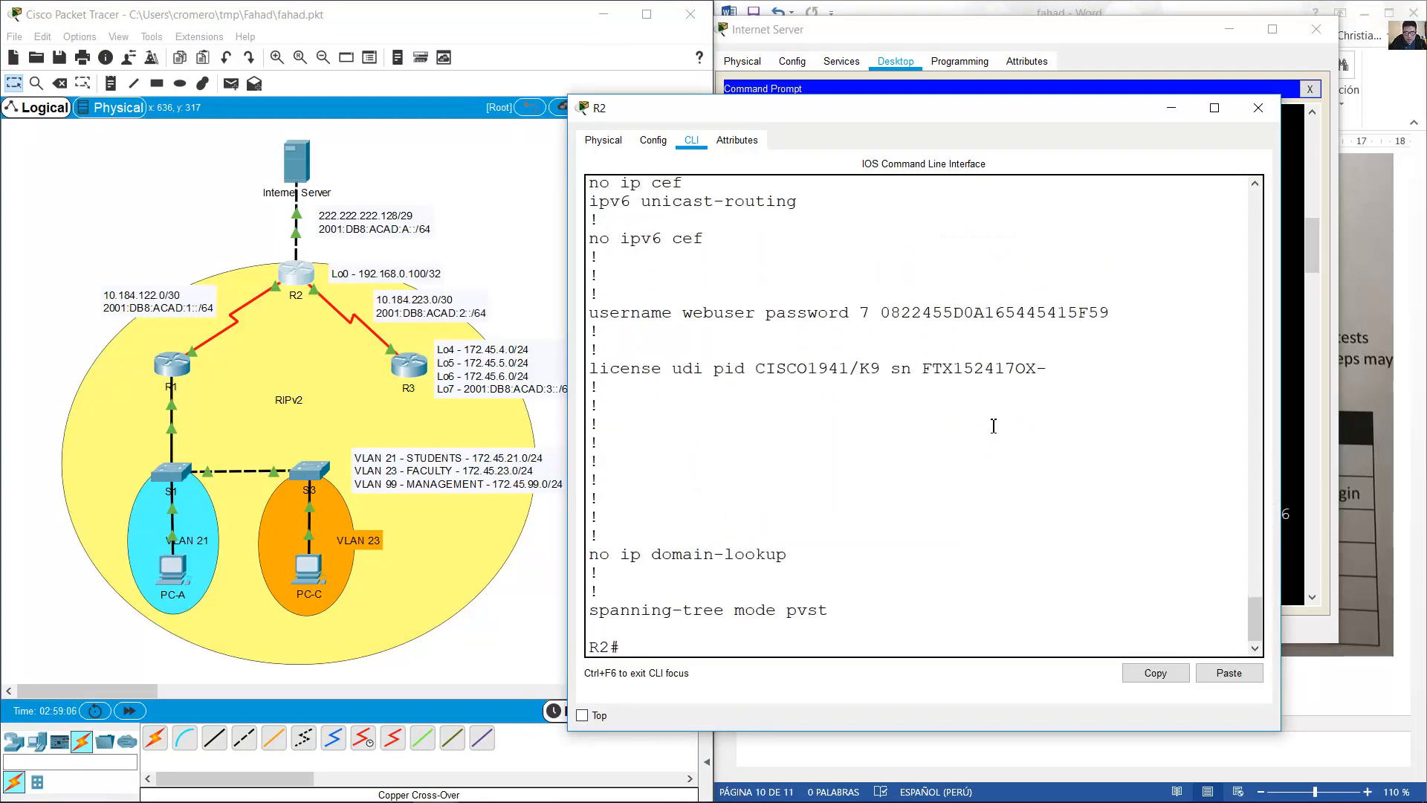
type("show rou")
key("BackSpace")
key("BackSpace")
key("BackSpace")
type("ip ro")
key("Return")
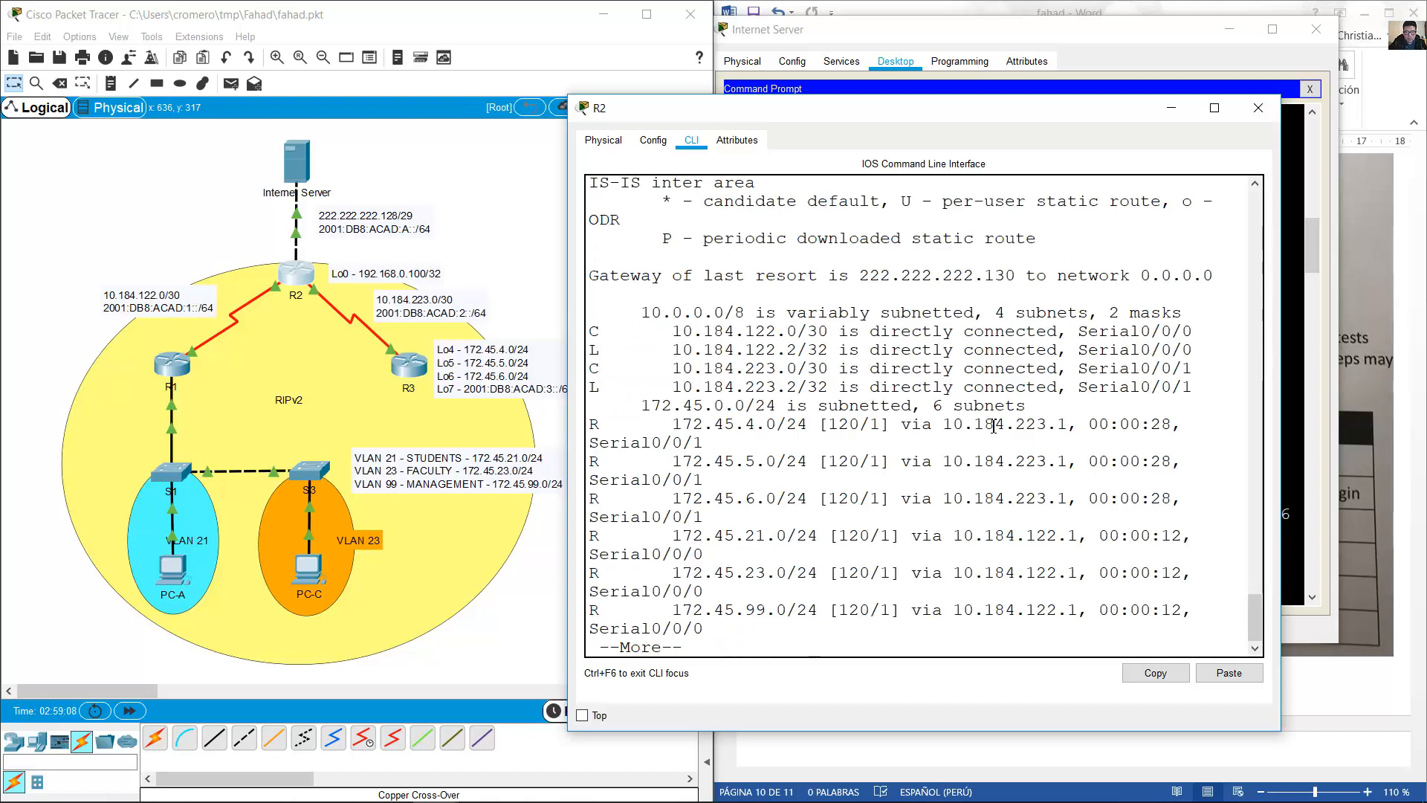
Widen R2's window and highlight the RIP routes 172.45.21.0/24 and 172.45.23.0/24.
left_click_drag(1283, 358, 1424, 358)
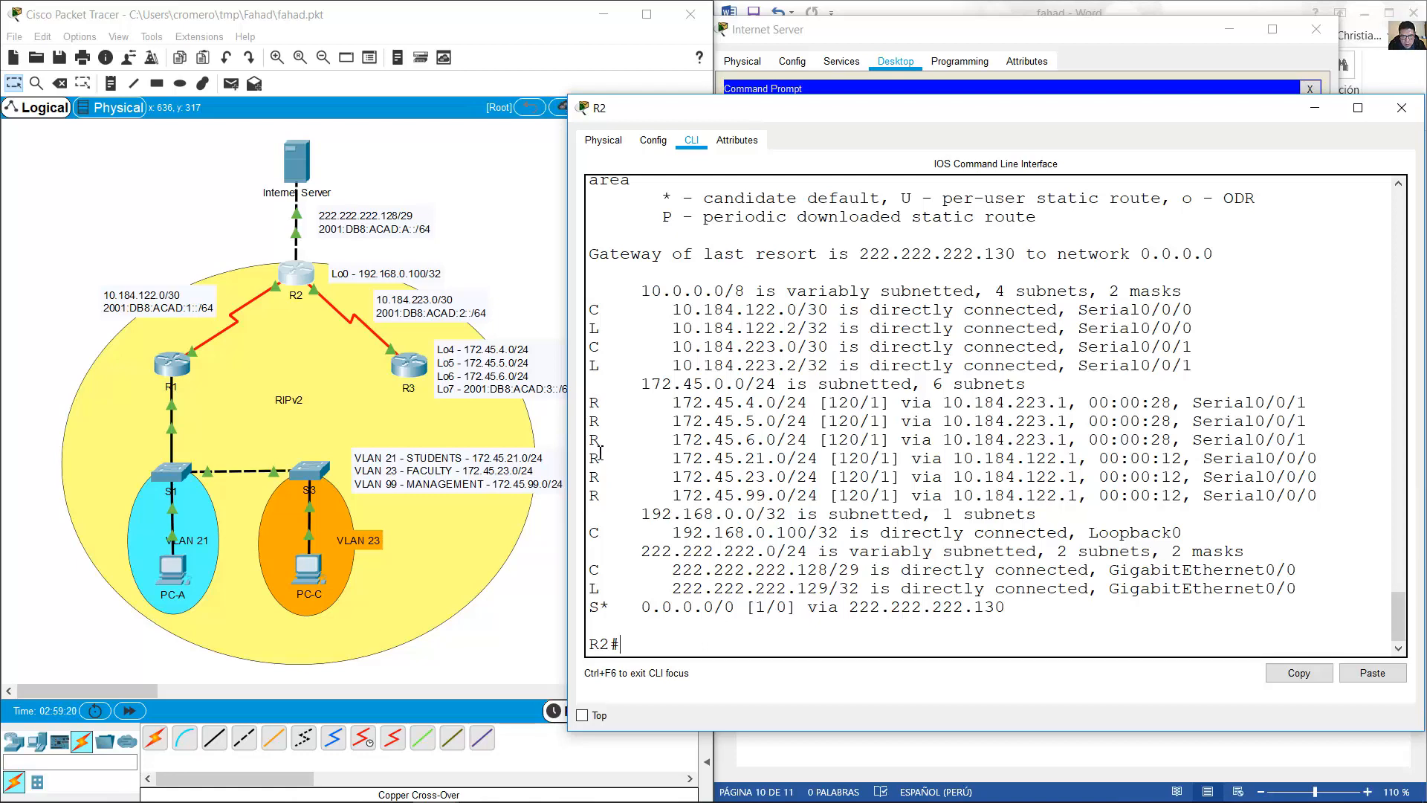
left_click_drag(594, 458, 817, 459)
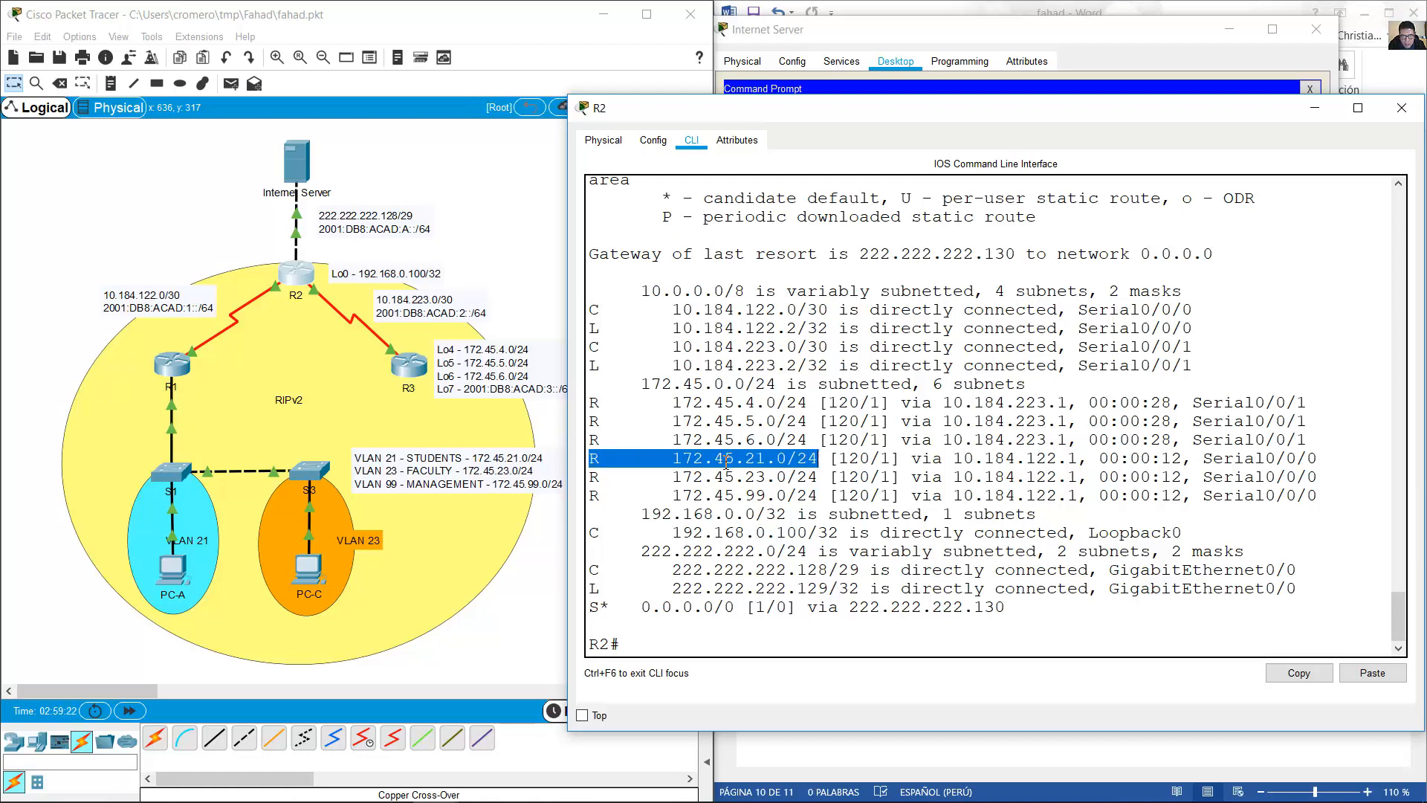
left_click_drag(598, 475, 883, 476)
left_click_drag(595, 457, 849, 477)
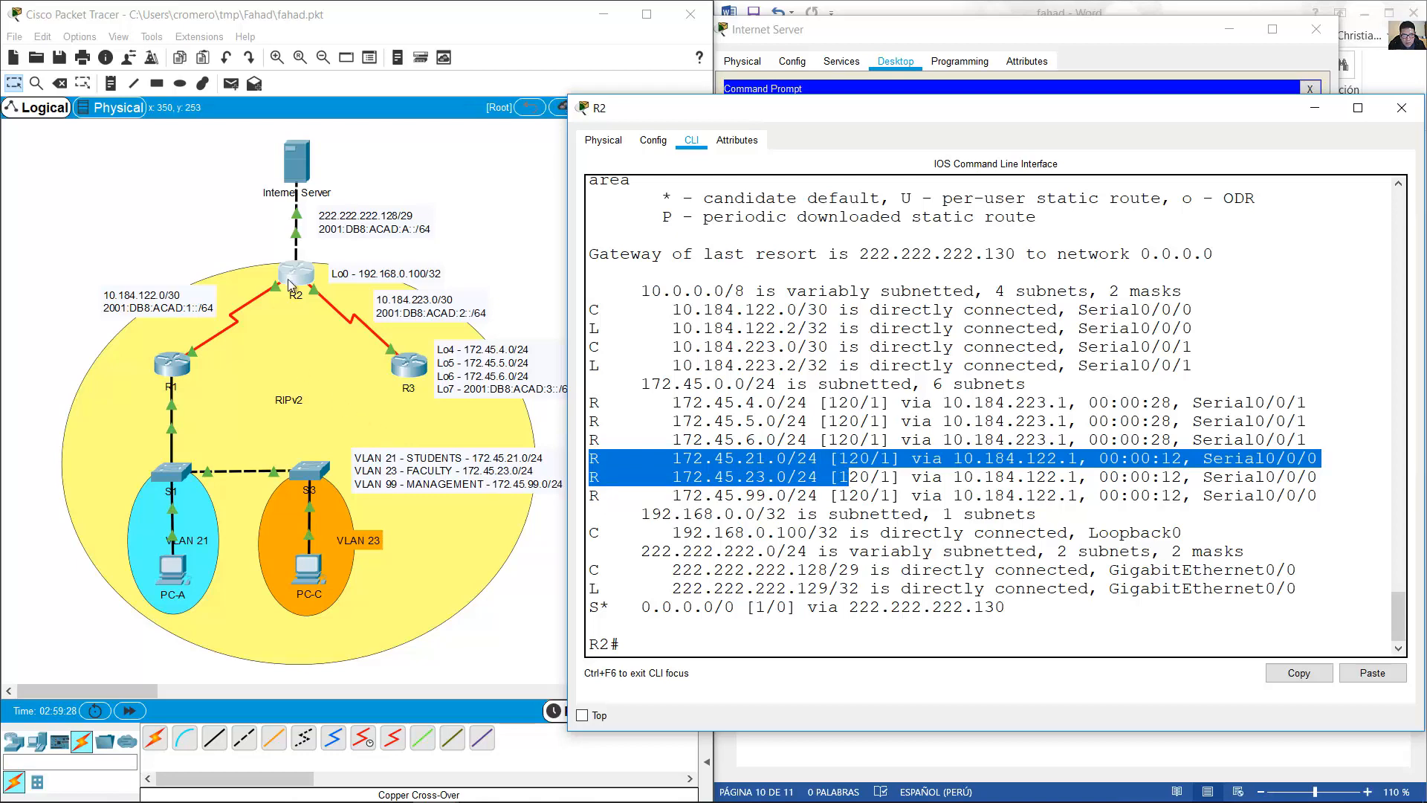
left_click(223, 246)
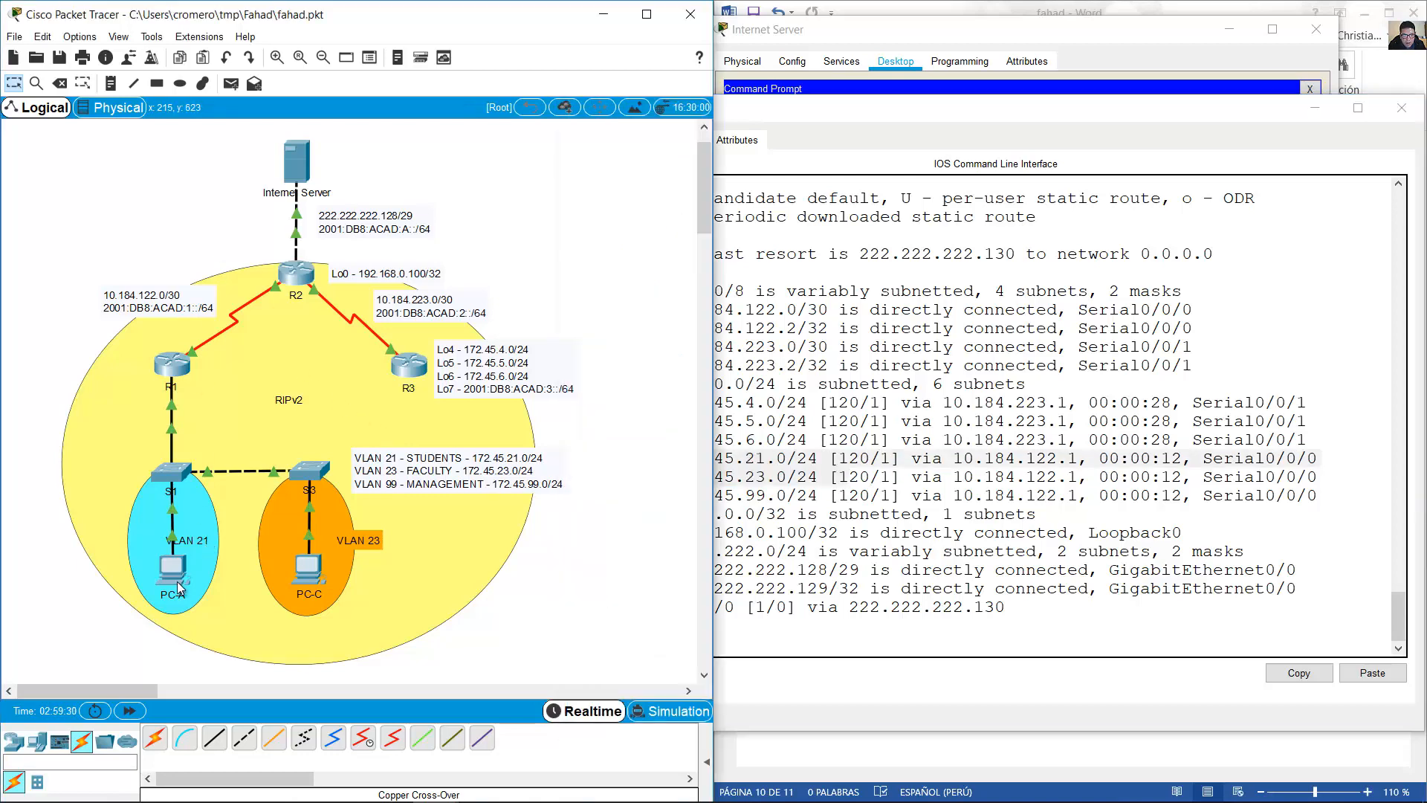
Highlight the 200.200.200.133 reply address in both of the Internet Server's ping results.
left_click(307, 170)
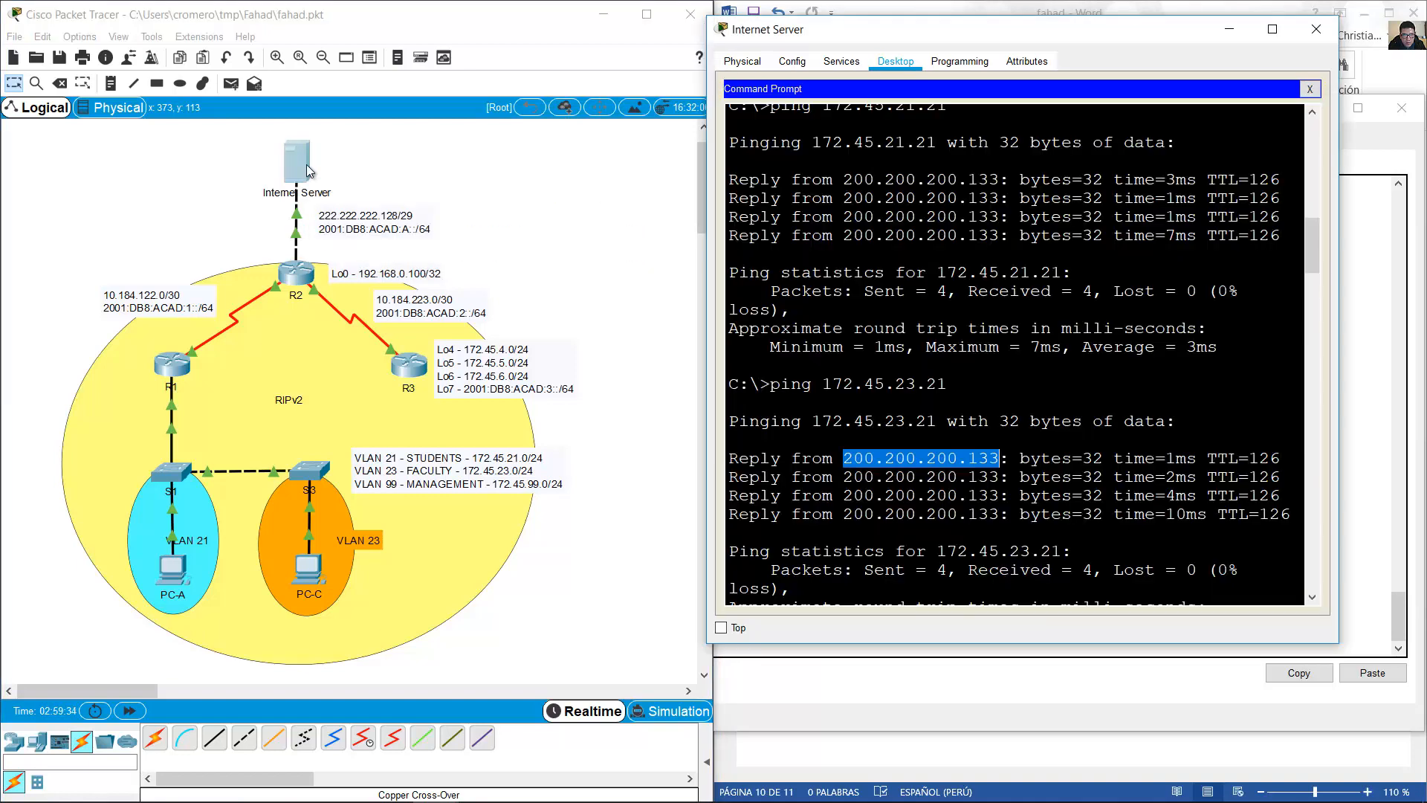
left_click_drag(853, 458, 999, 458)
left_click_drag(853, 179, 1008, 179)
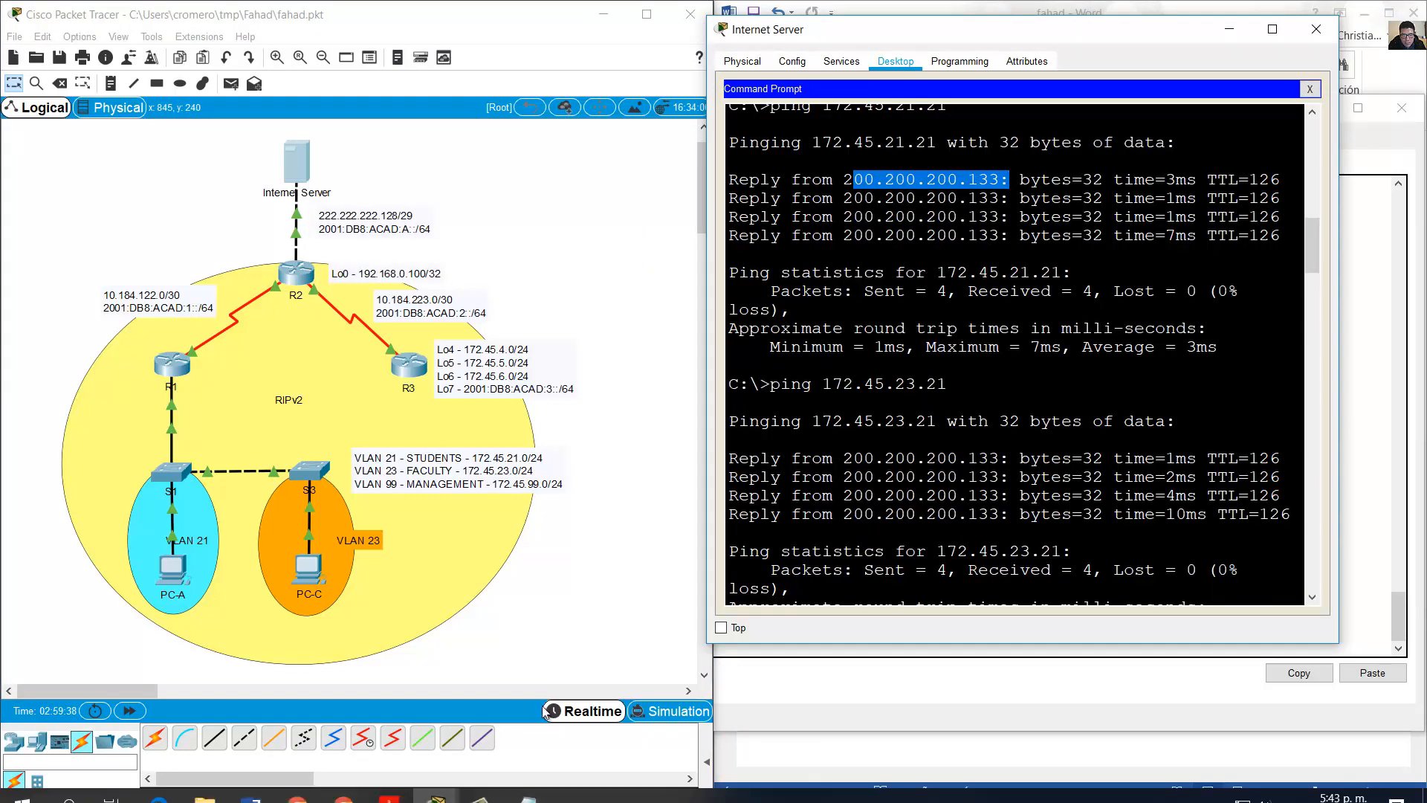
Switch to the Word worksheet and scroll to the Part 9 Reflection and Q&A table.
left_click(250, 783)
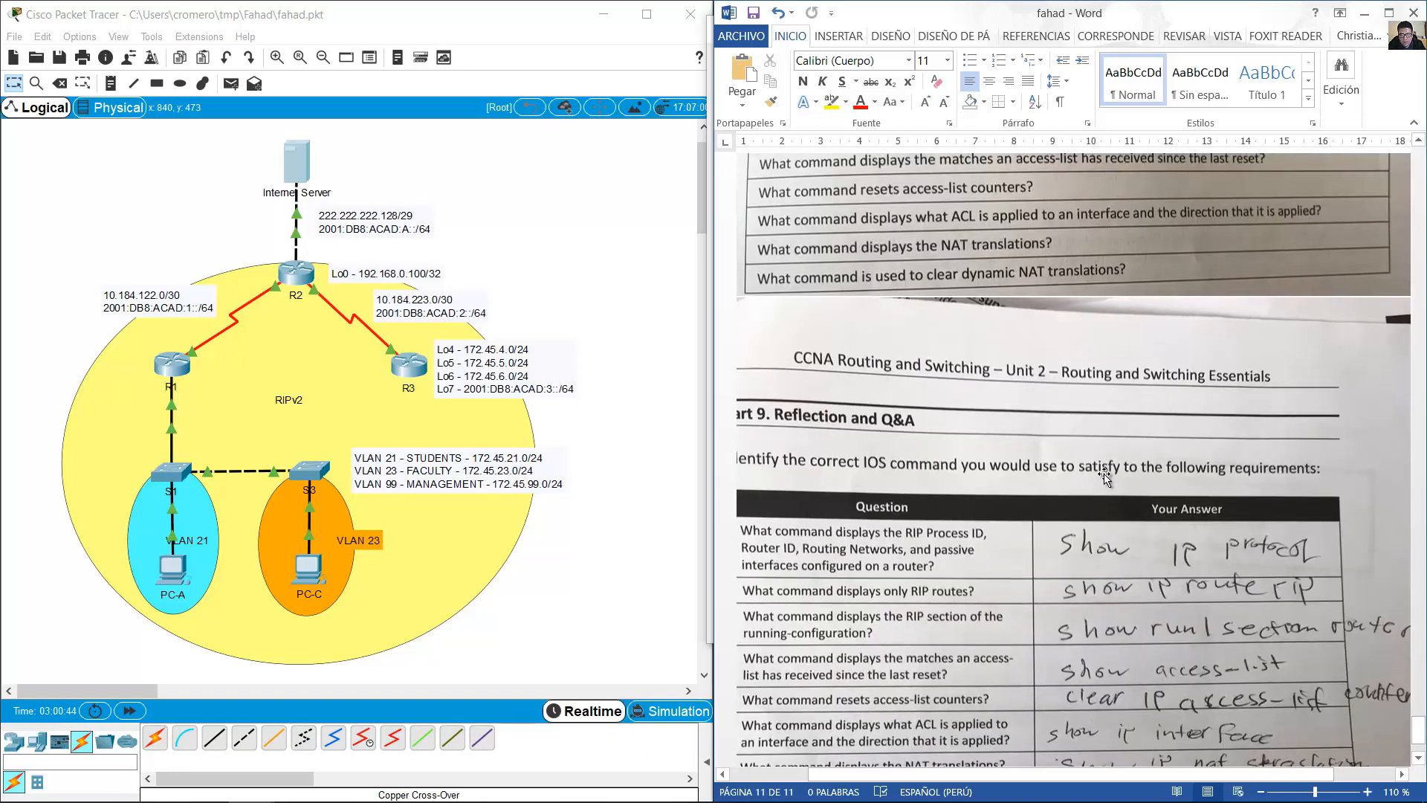
scroll(1105, 476, "up", 2)
scroll(1104, 477, "down", 2)
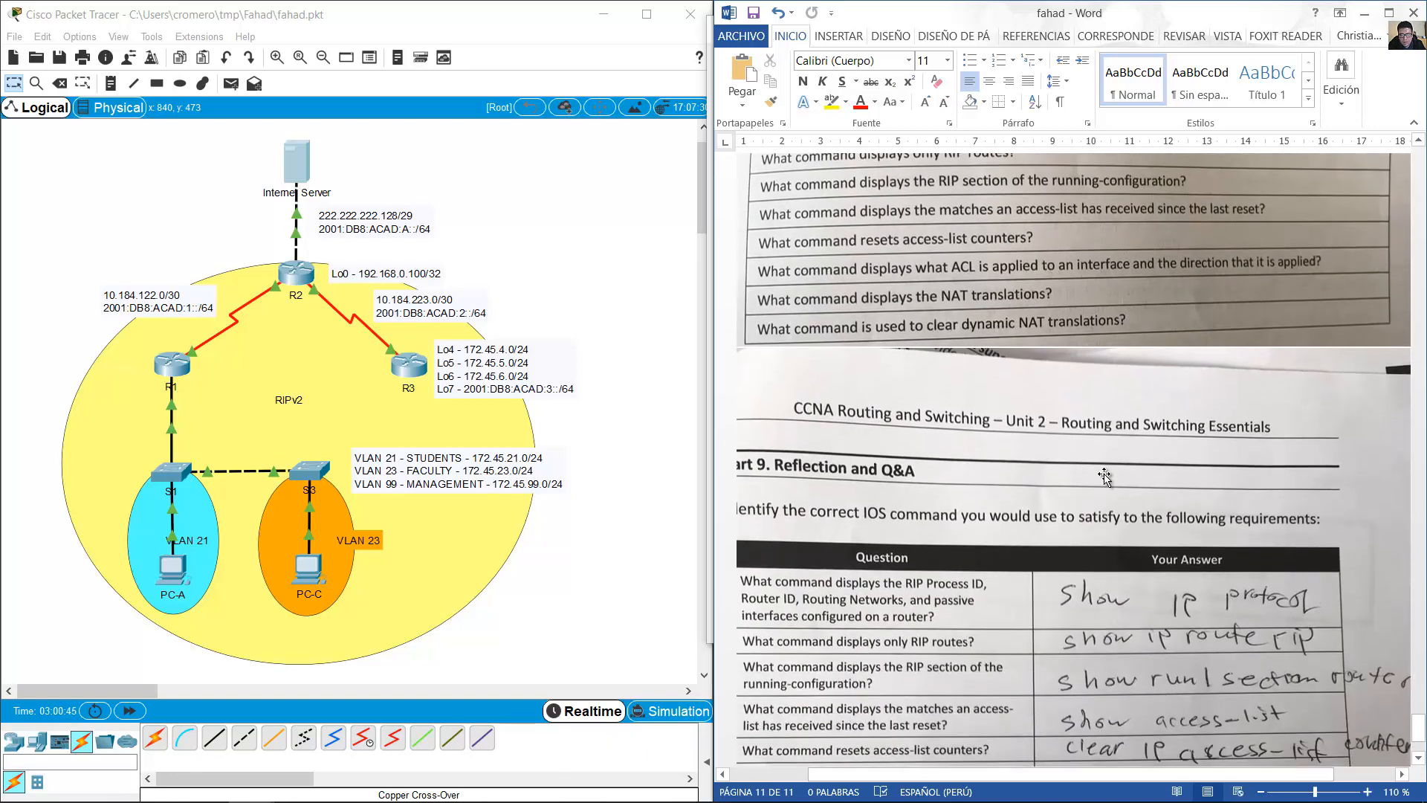
scroll(1104, 476, "down", 3)
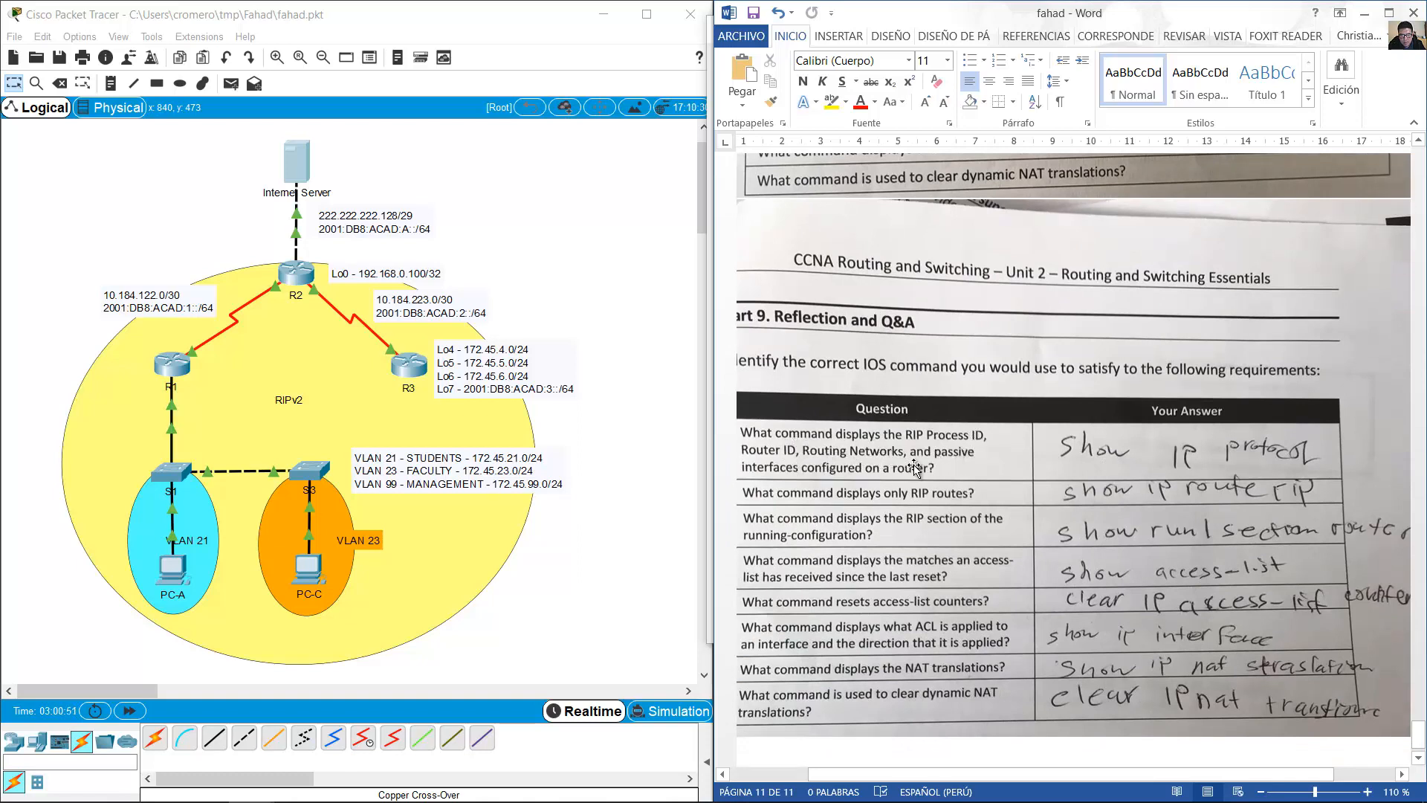
Open R1's console beside the worksheet, log in, and enter privileged mode with the enable password.
left_click(175, 364)
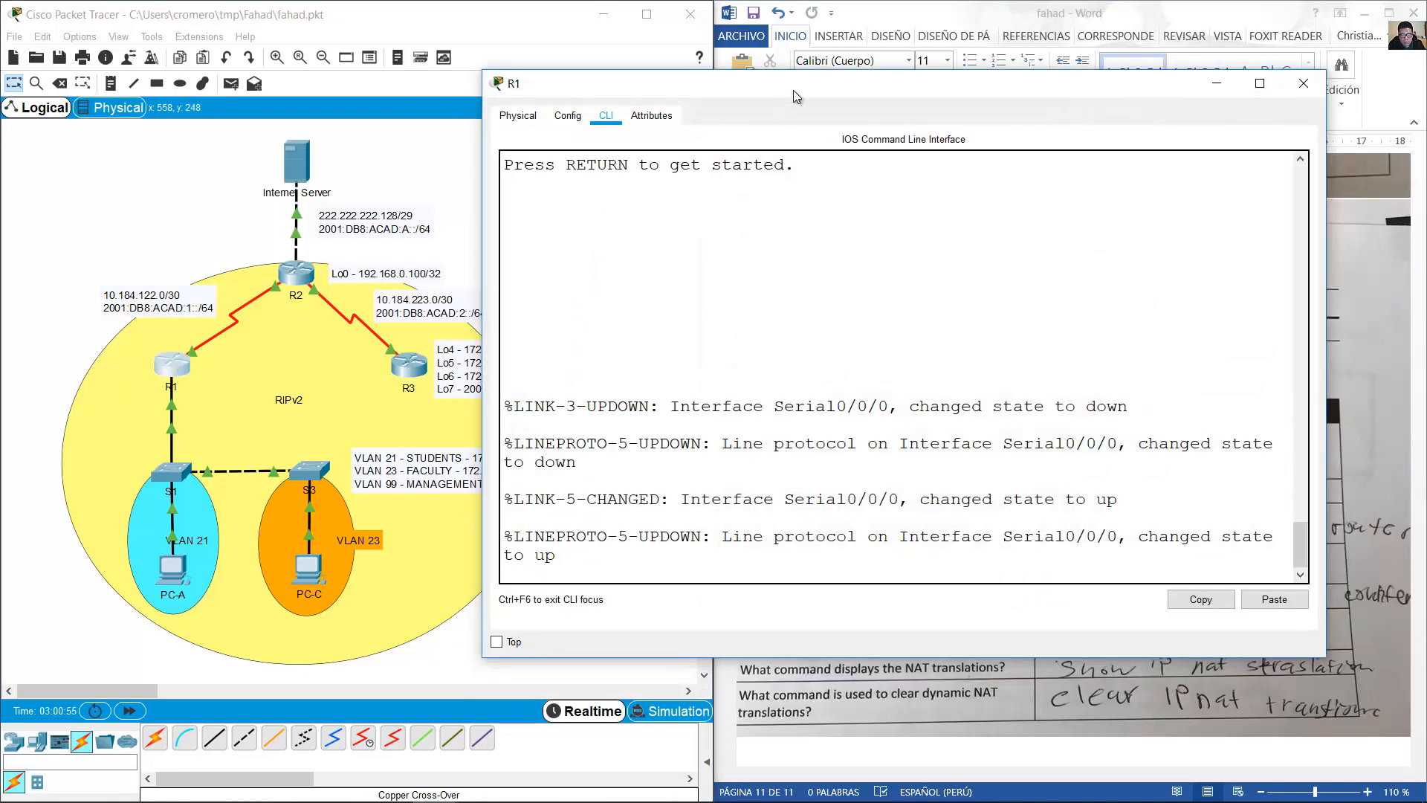
left_click_drag(796, 95, 345, 2)
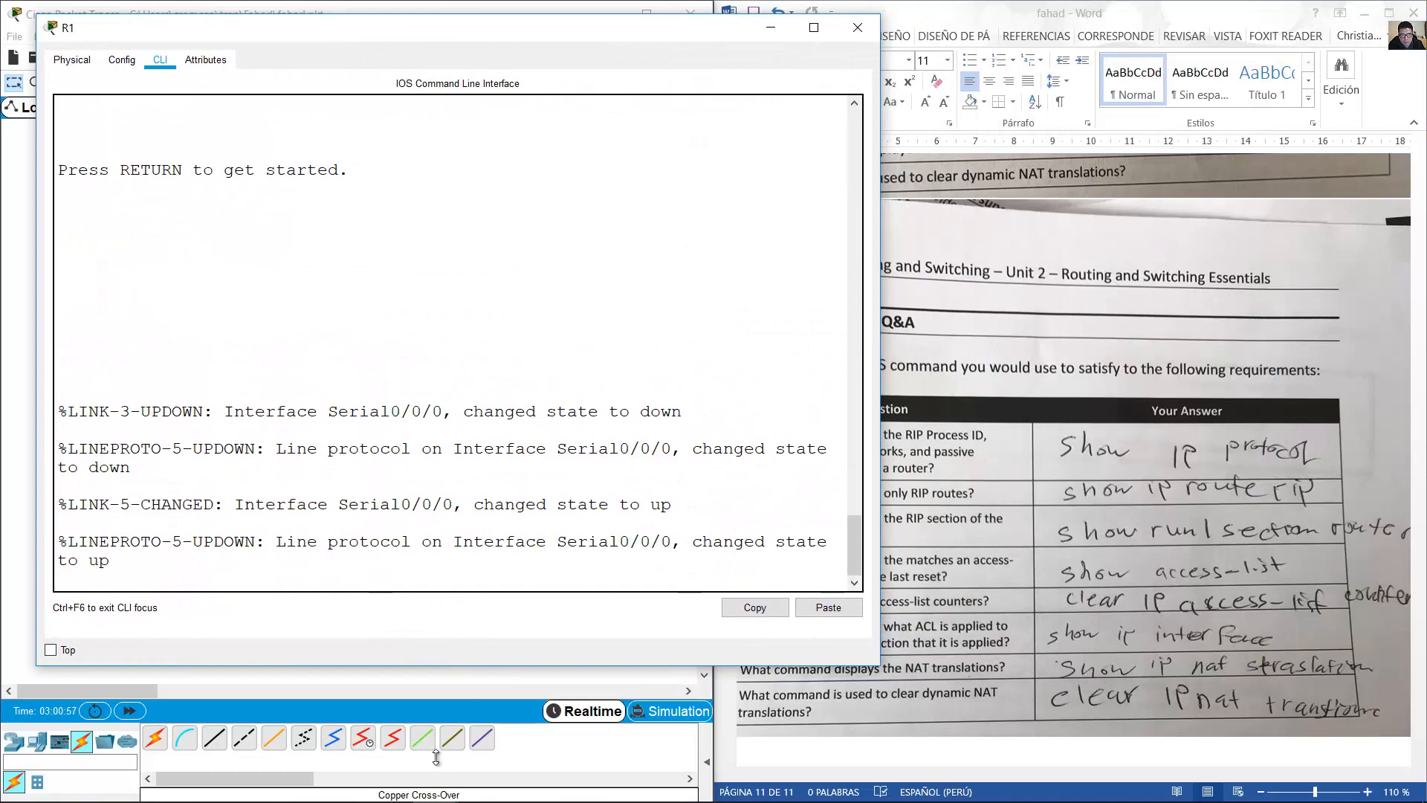
left_click_drag(436, 757, 436, 750)
left_click_drag(880, 468, 646, 477)
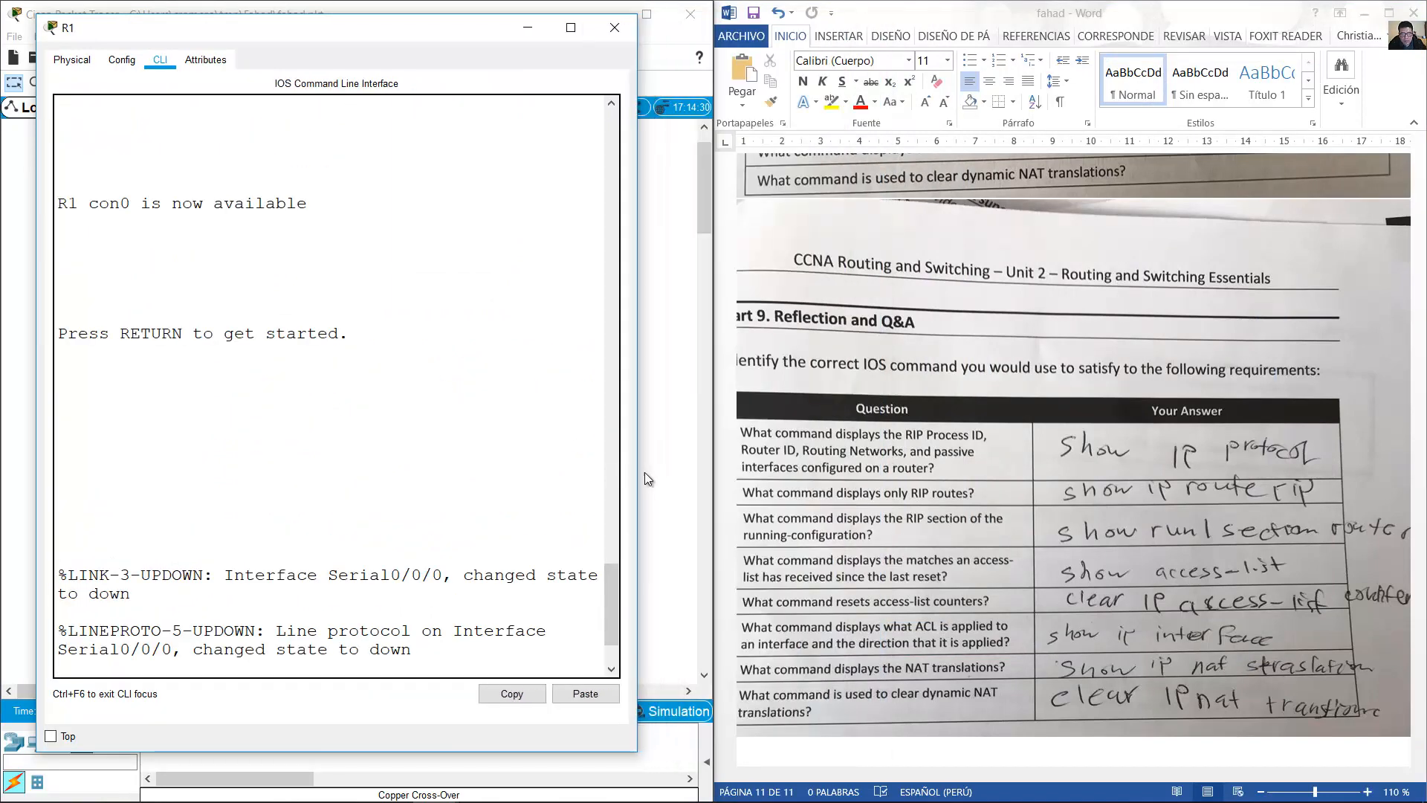
key("Return")
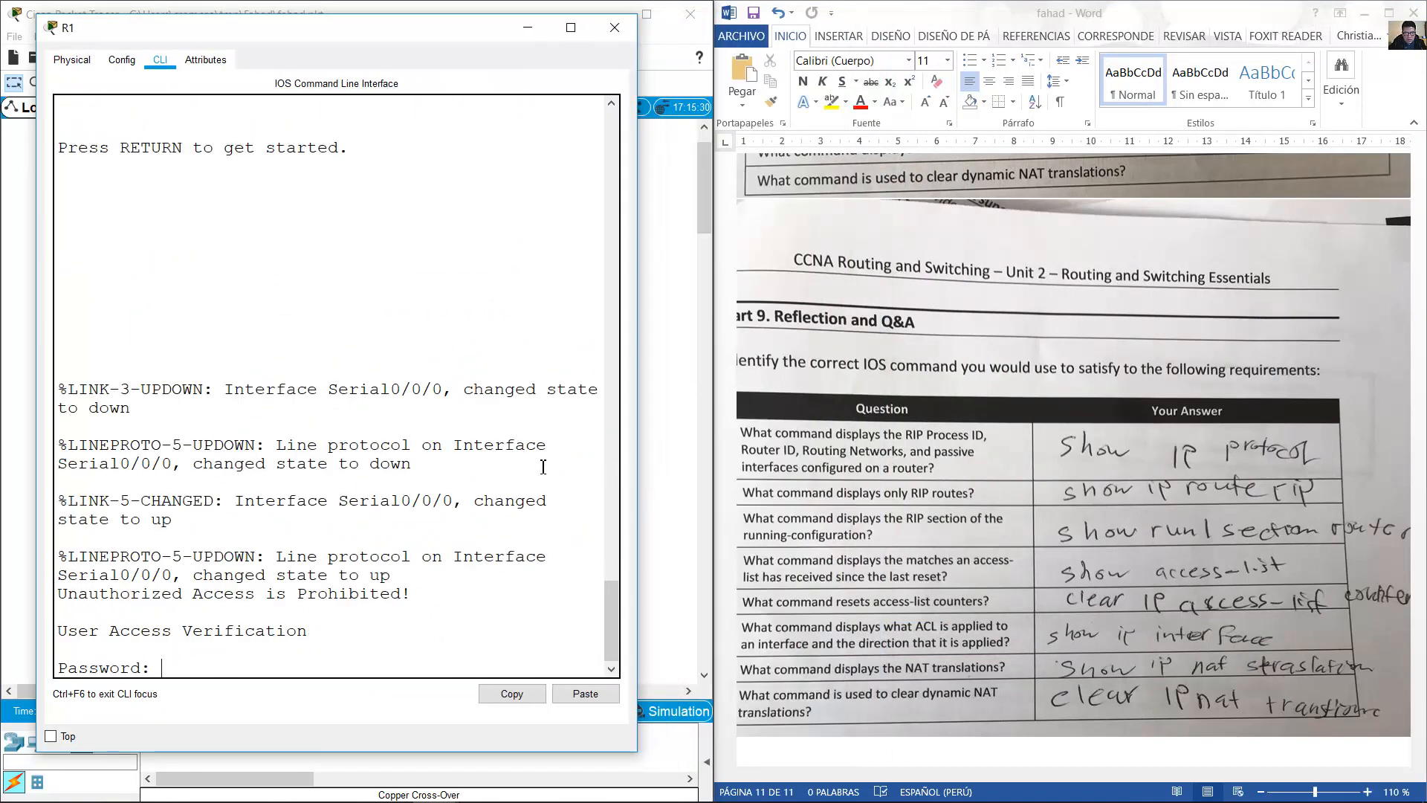
key("Return")
type("en")
key("Return")
type("class")
key("Return")
Run show ip protocols on R1 and highlight RIP, networks 10.0.0.0 and 172.45.0.0, and passive interfaces.
type("show ")
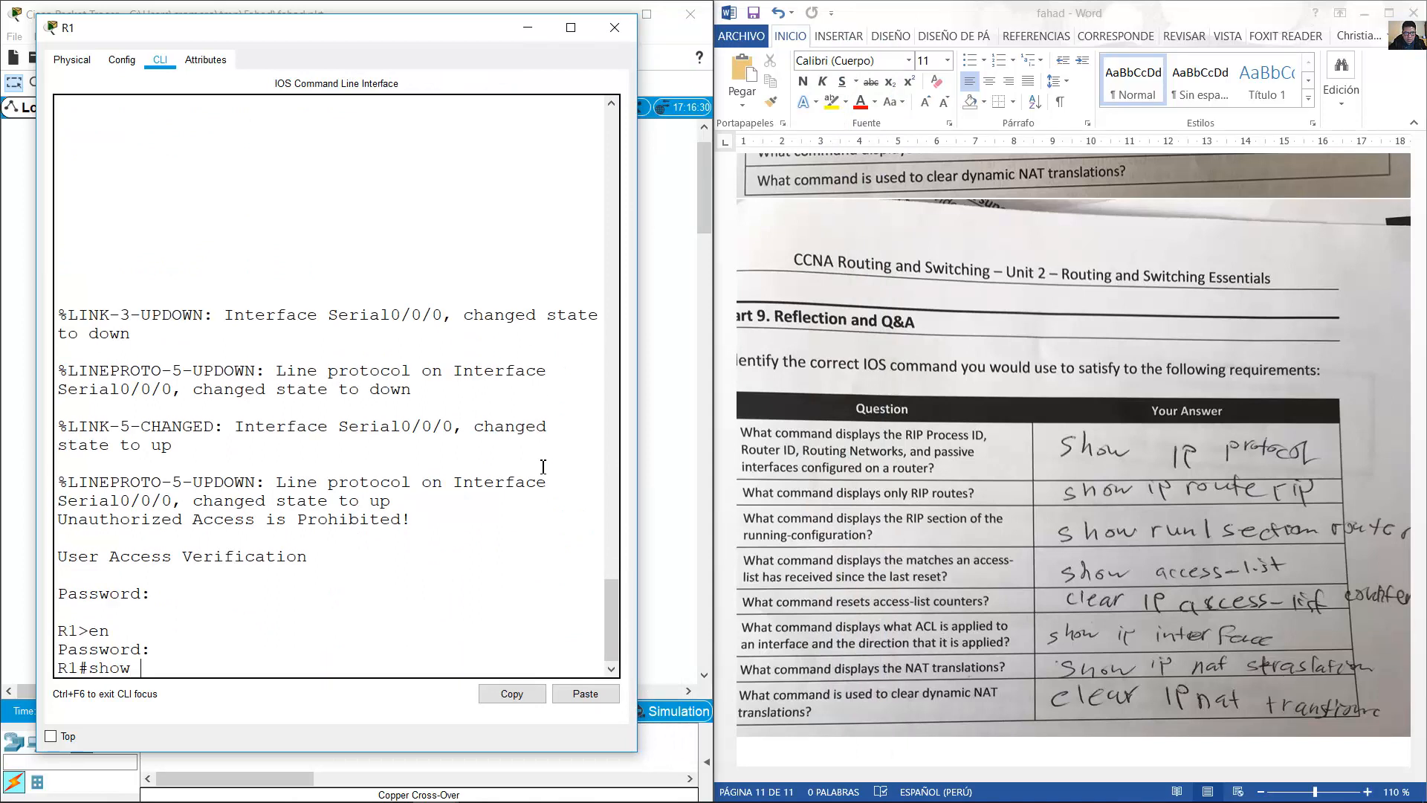
type("ip rp")
type("ptocoo")
type("rotoc")
type("ols")
key("Return")
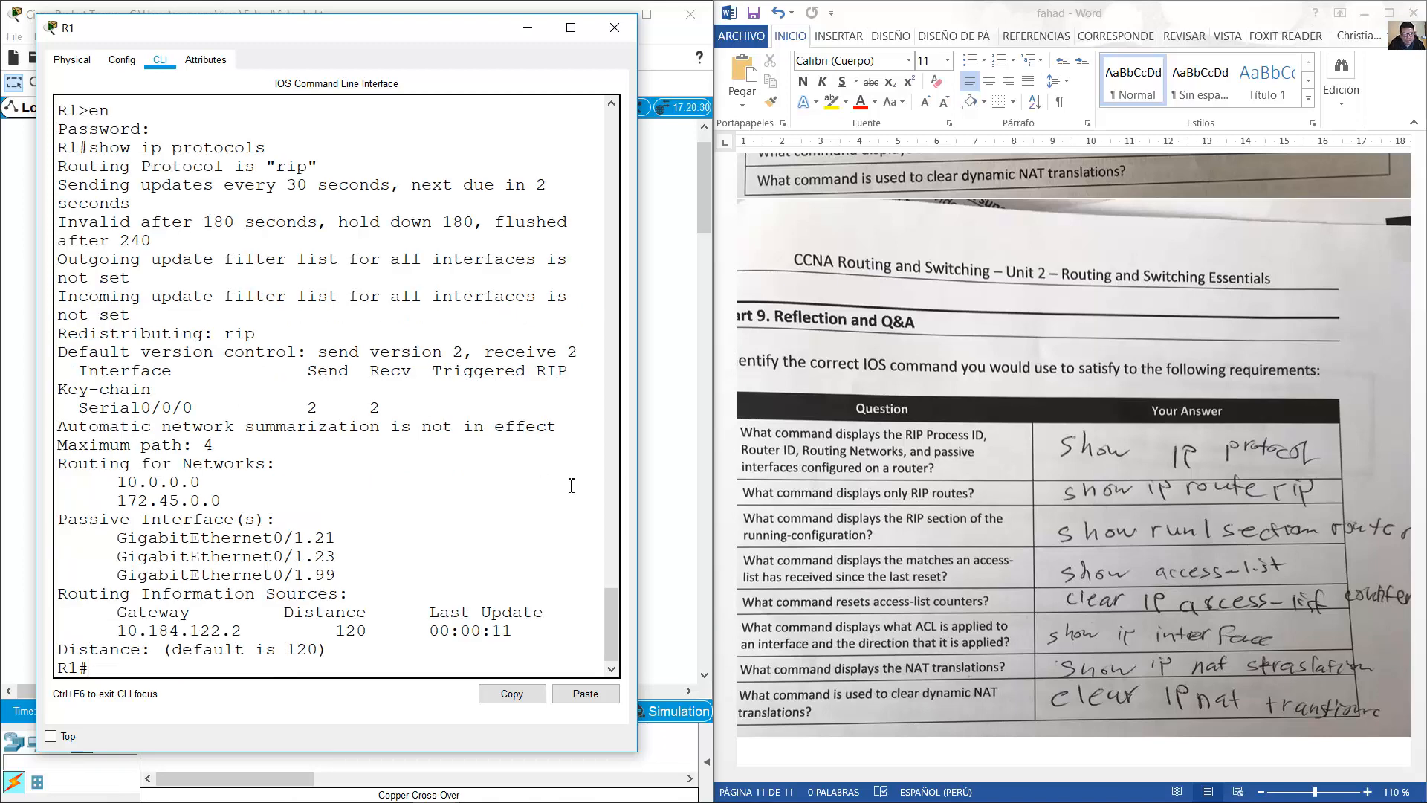
left_click(331, 170)
left_click_drag(68, 171, 318, 171)
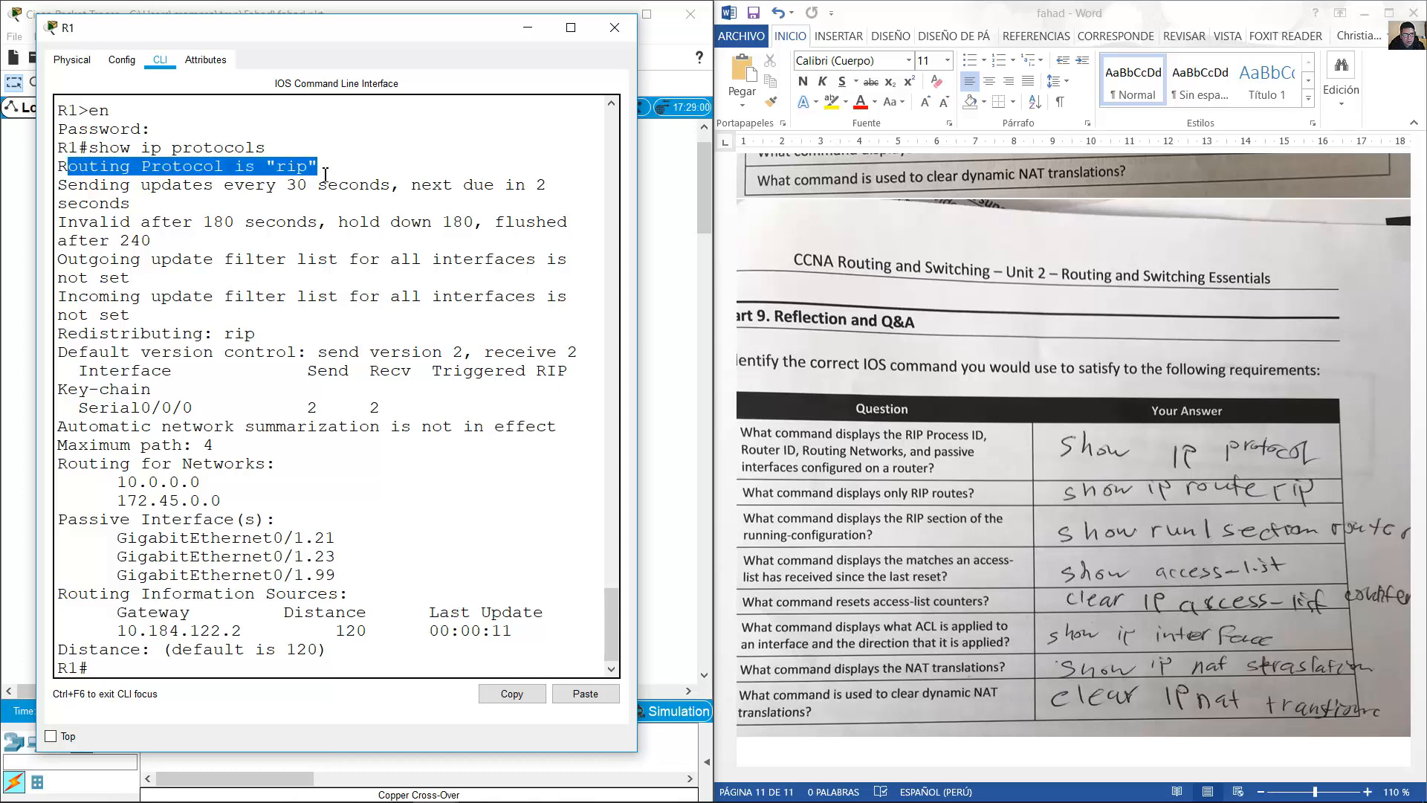
left_click(223, 228)
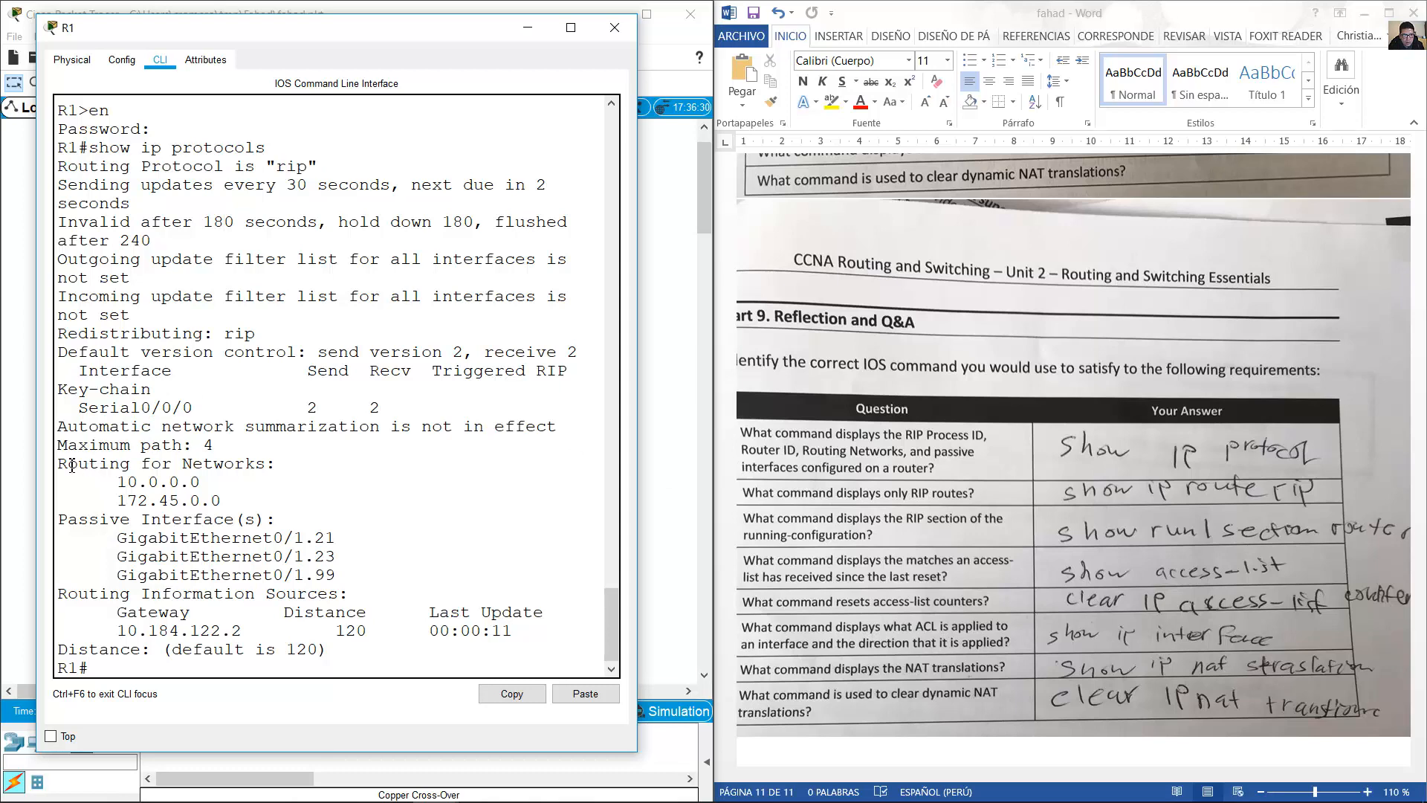
left_click_drag(72, 464, 225, 498)
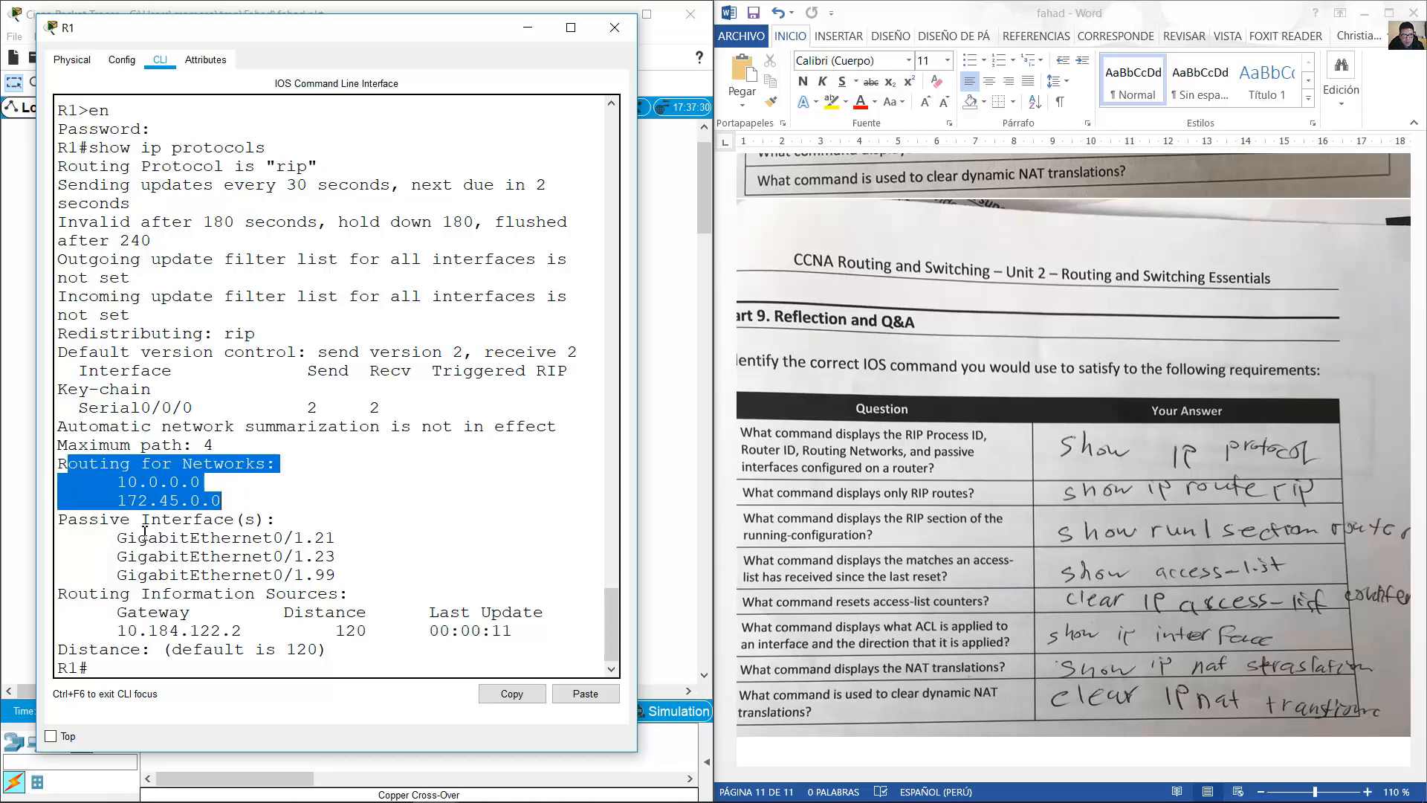
left_click_drag(88, 518, 339, 576)
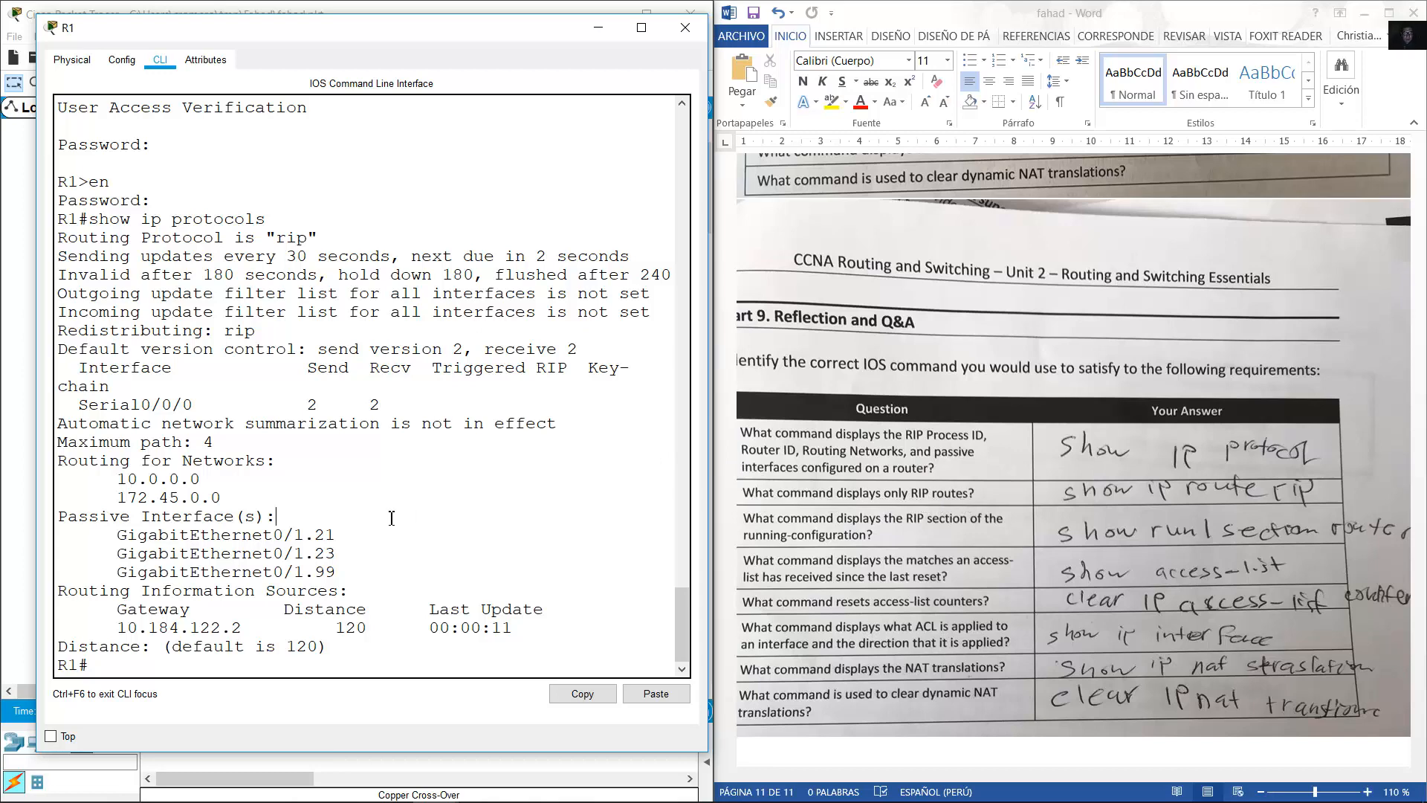
List R1's RIP-learned routes with show ip route rip and highlight them.
type("show ip route rip")
key("Return")
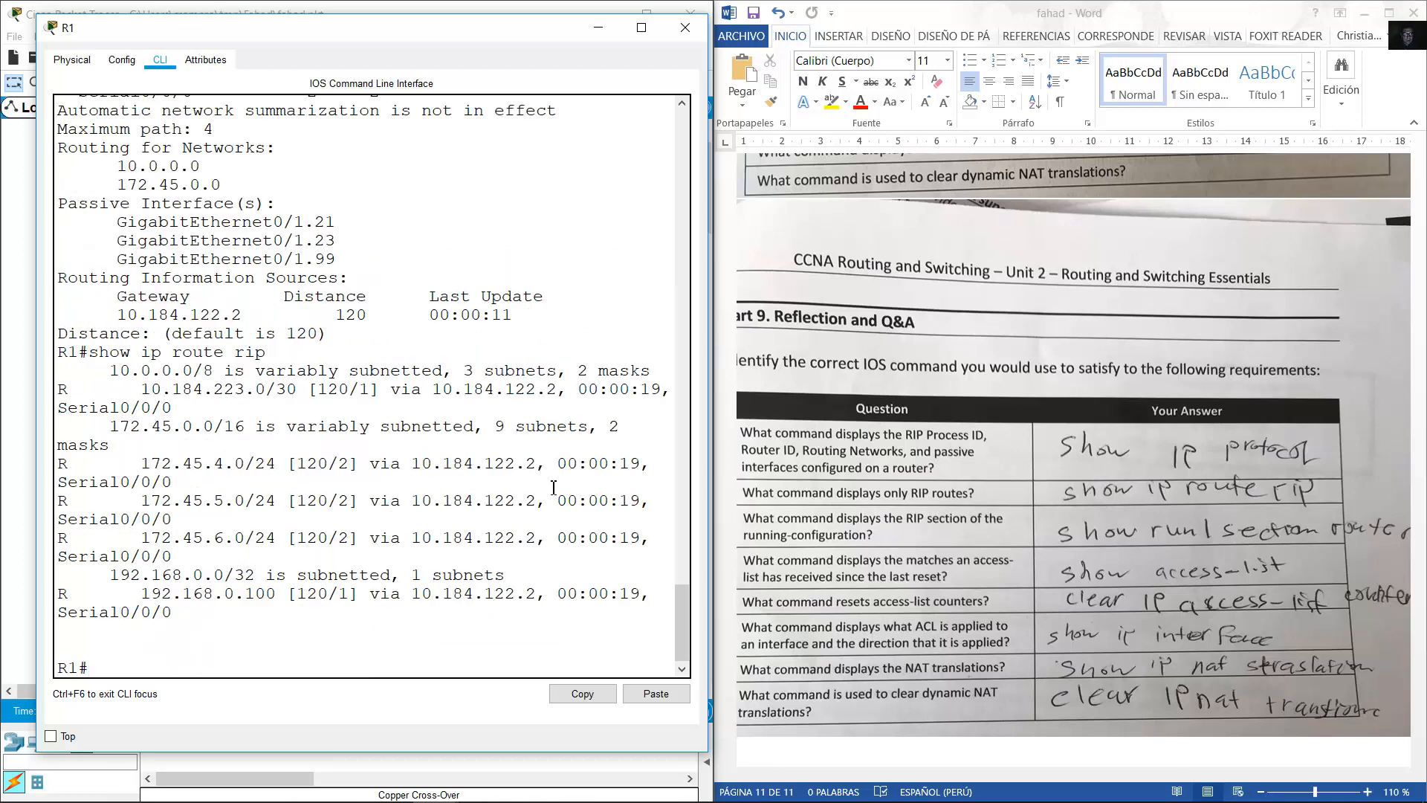
left_click_drag(707, 446, 854, 439)
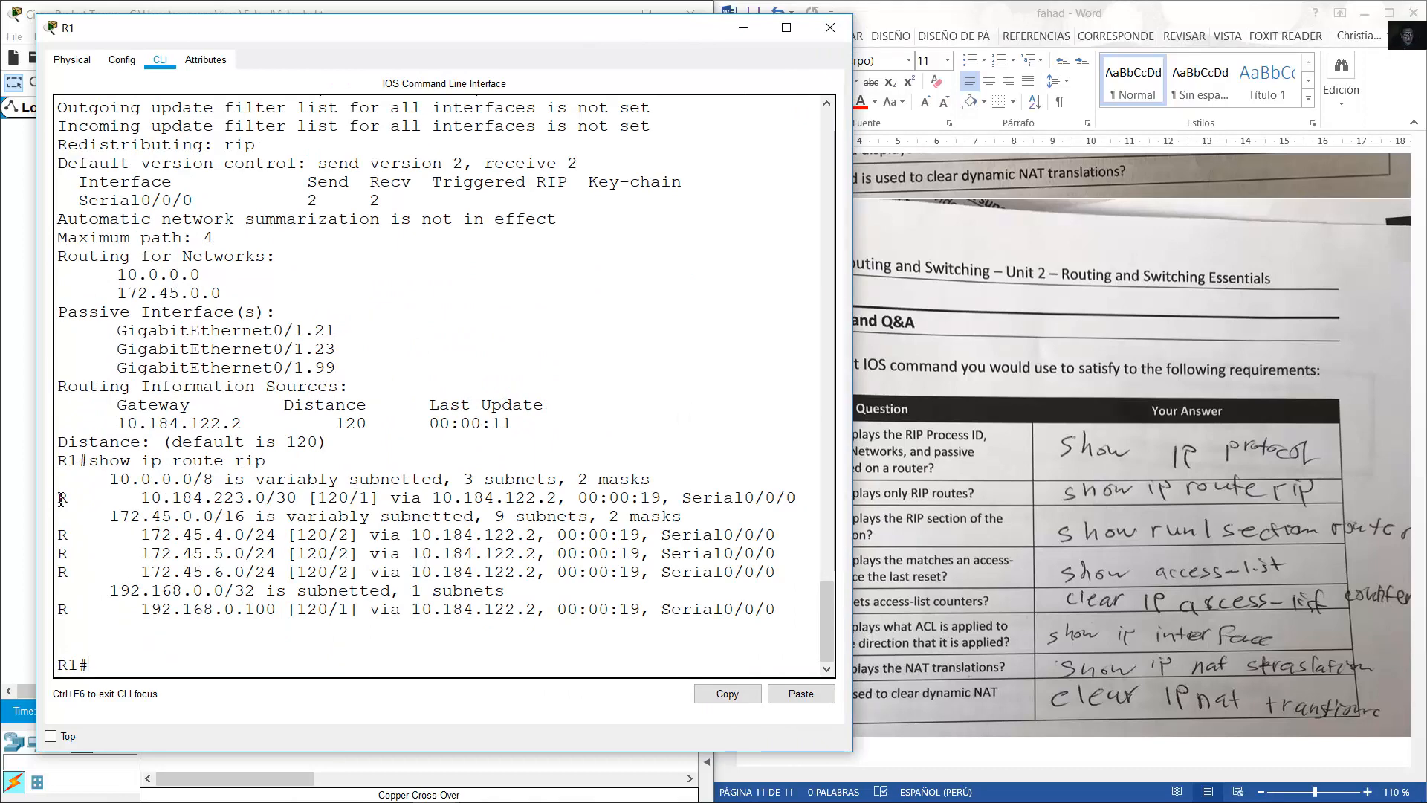
left_click_drag(59, 496, 245, 609)
left_click(1094, 586)
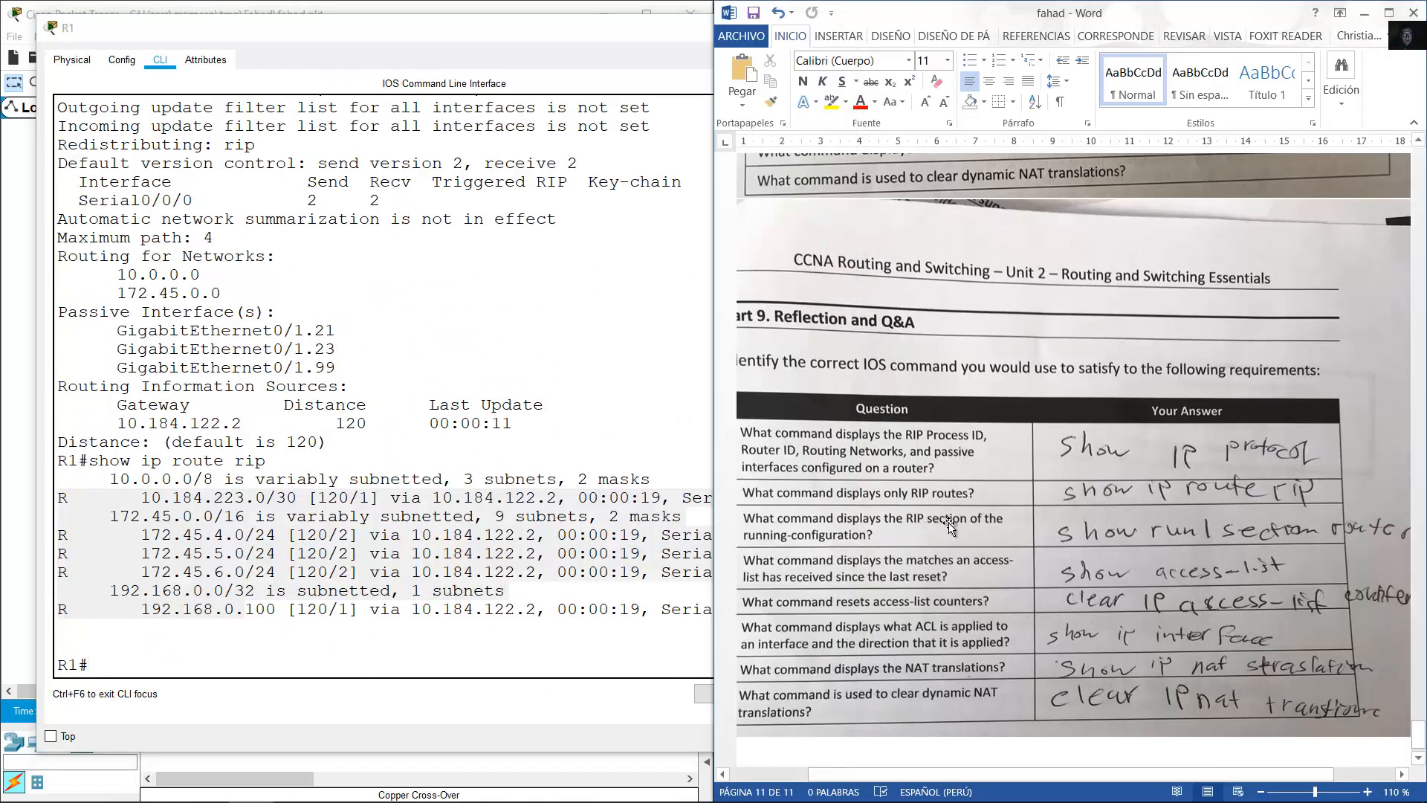
left_click(326, 510)
Try show run | section router rip on R1 and see the pipe rejected as invalid input.
type("show run")
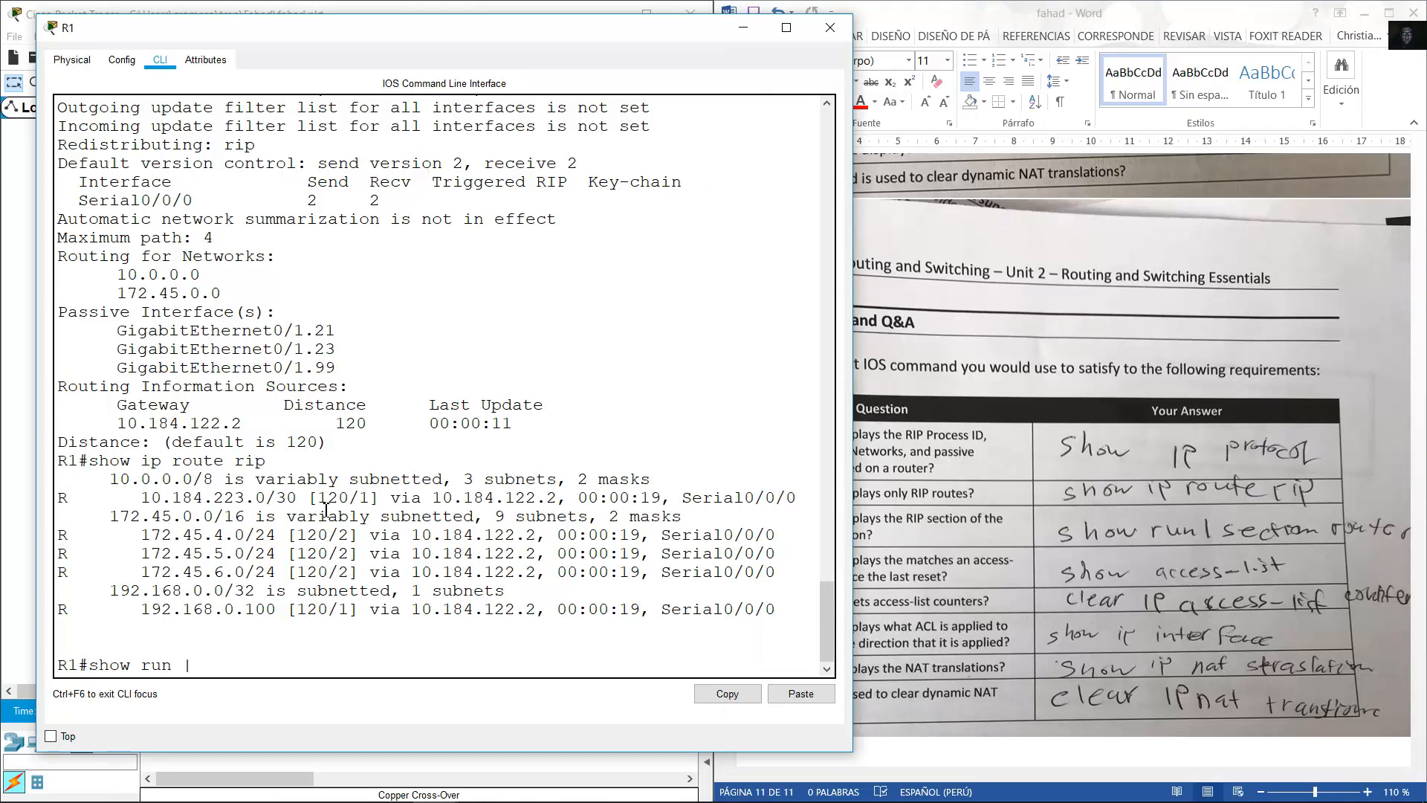
type(" | section router rip")
left_click(1108, 601)
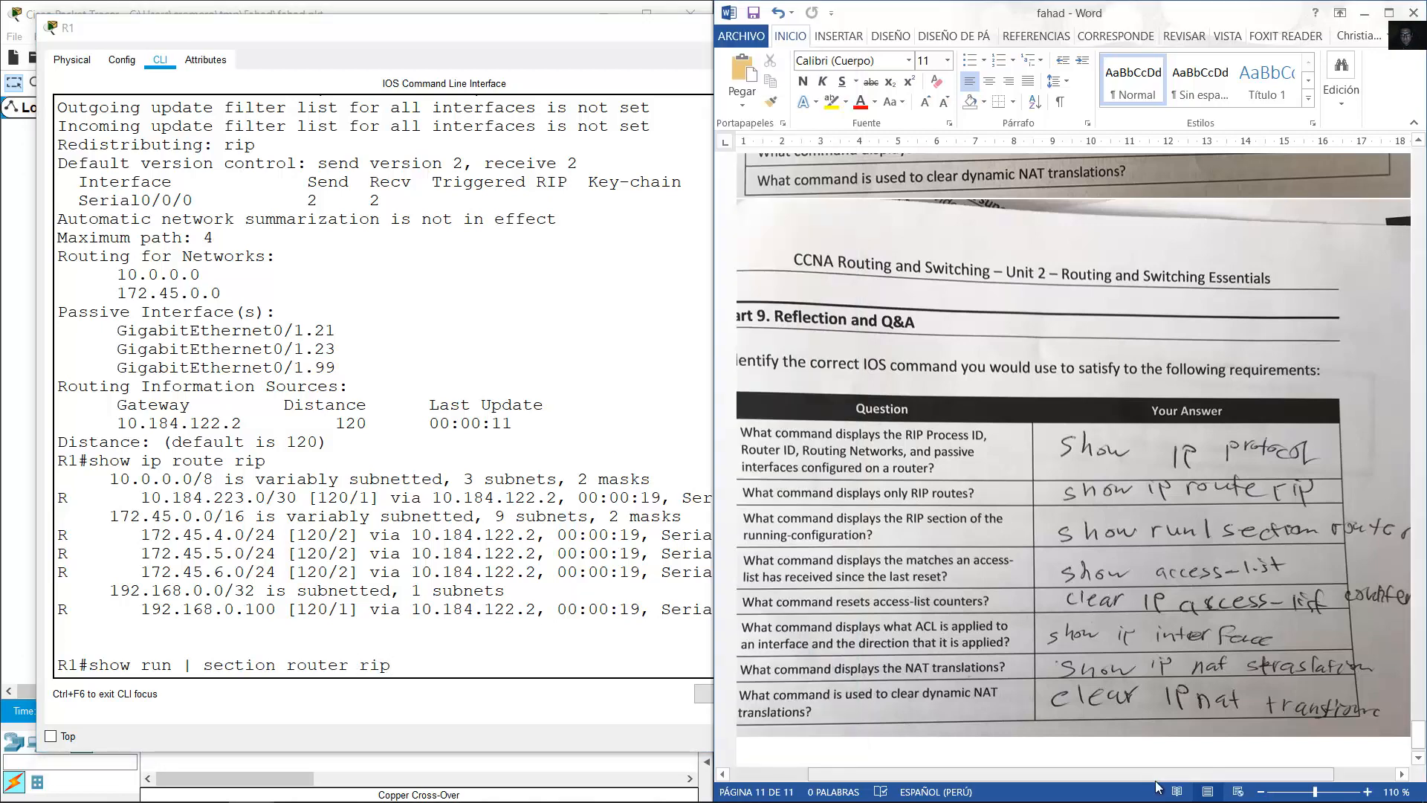
left_click(330, 615)
key("Return")
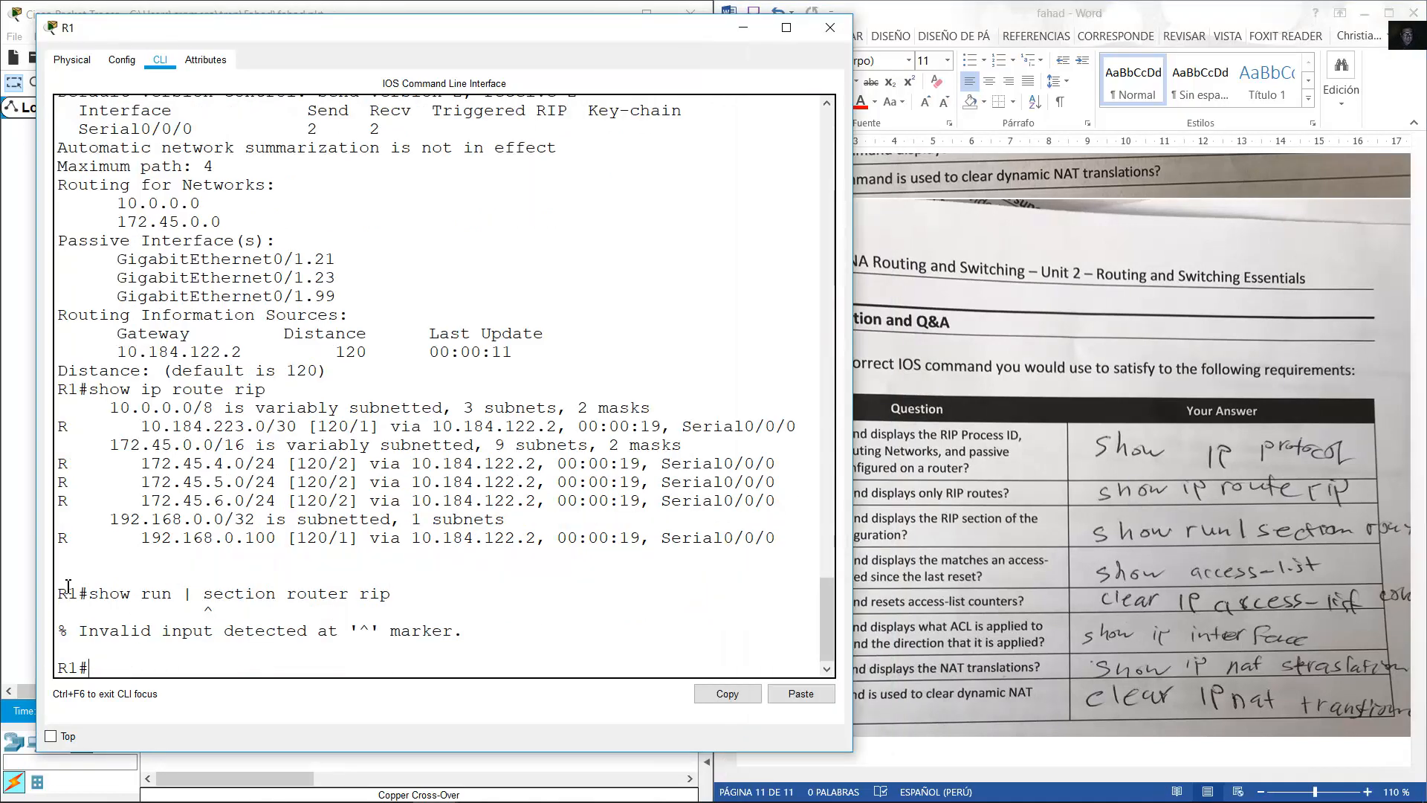
left_click_drag(183, 596, 195, 594)
left_click(253, 663)
List R1's full running configuration and highlight the router rip block.
type("show run")
key("Return")
key("space")
key("space")
key("space")
key("space")
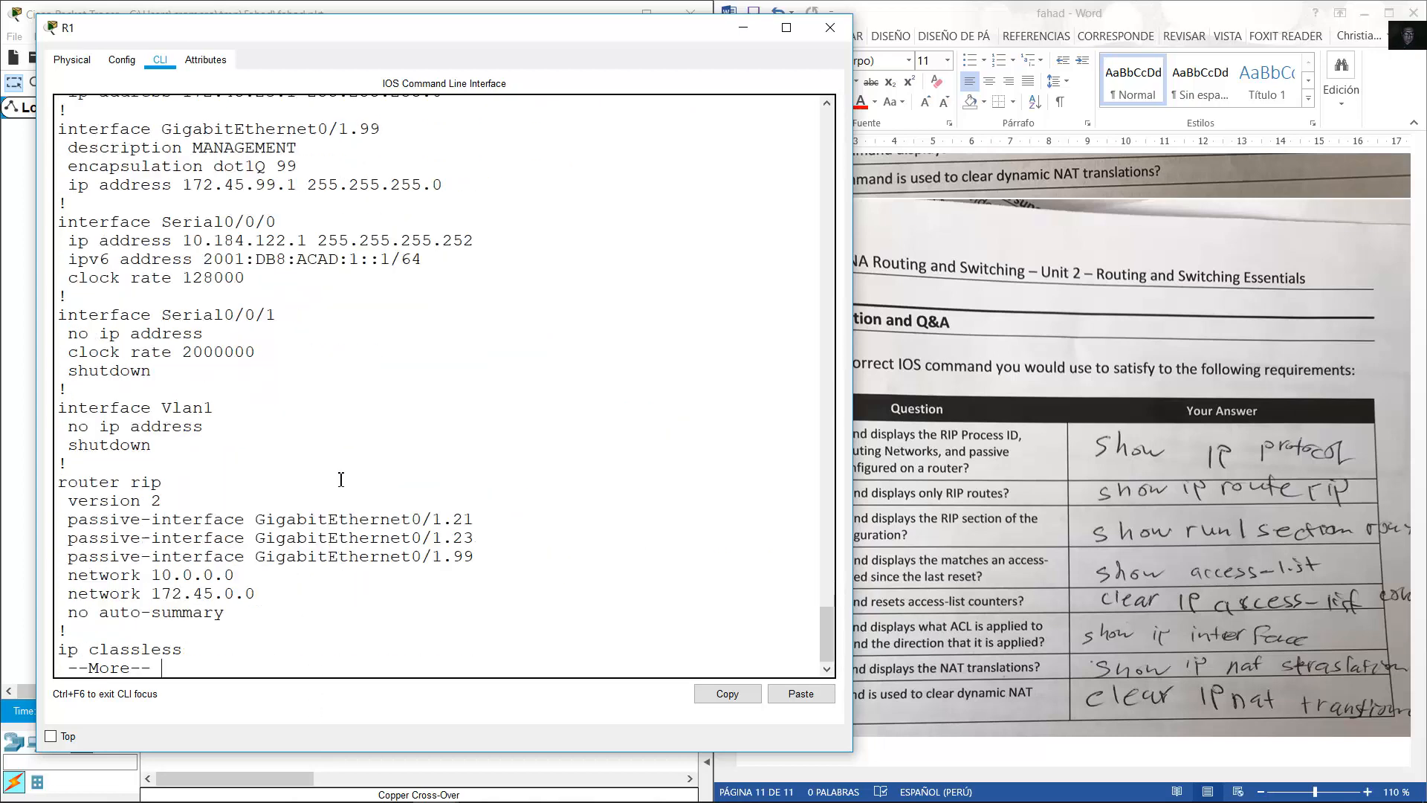
scroll(131, 236, "up", 2)
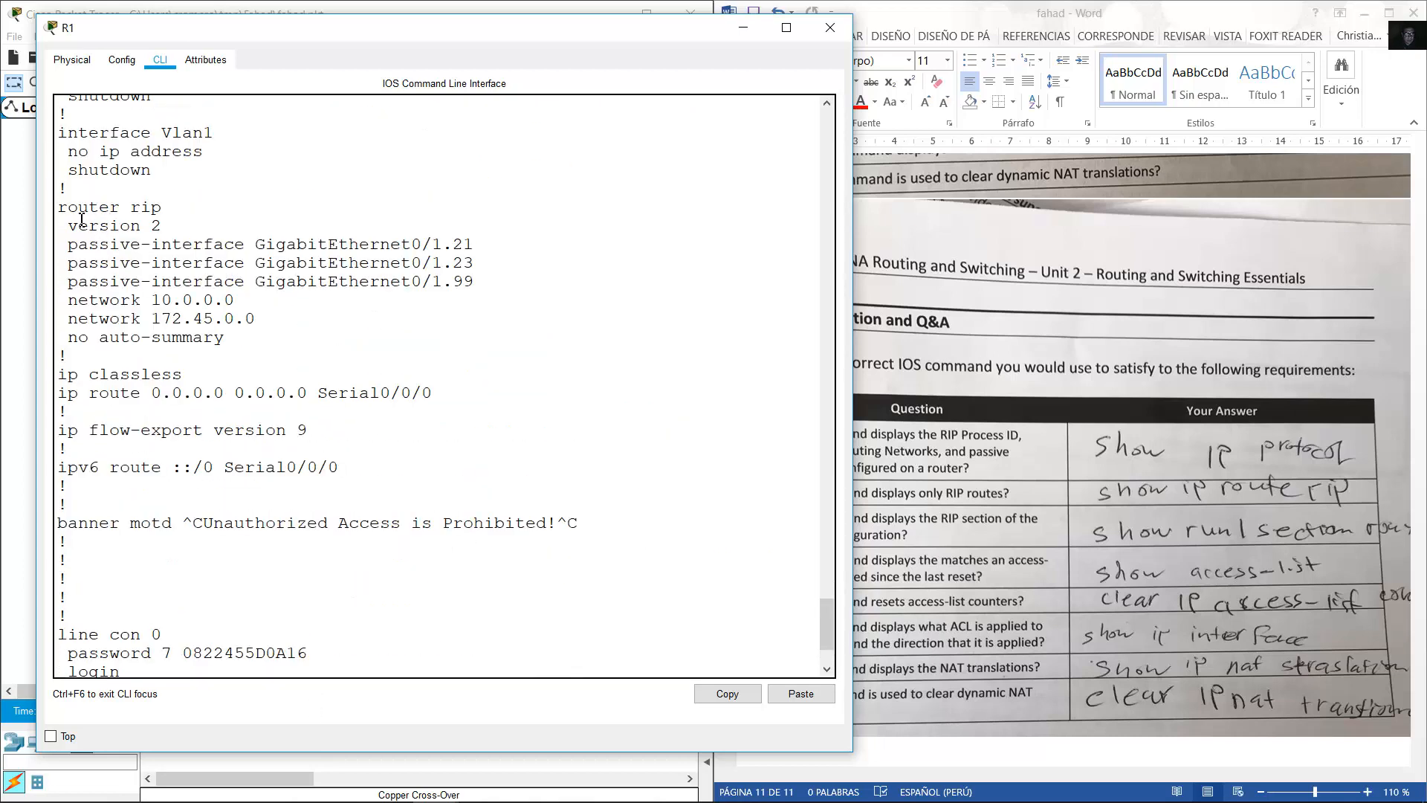
left_click_drag(57, 212, 225, 338)
Compare the output against the worksheet question and close R1's console.
left_click(1004, 601)
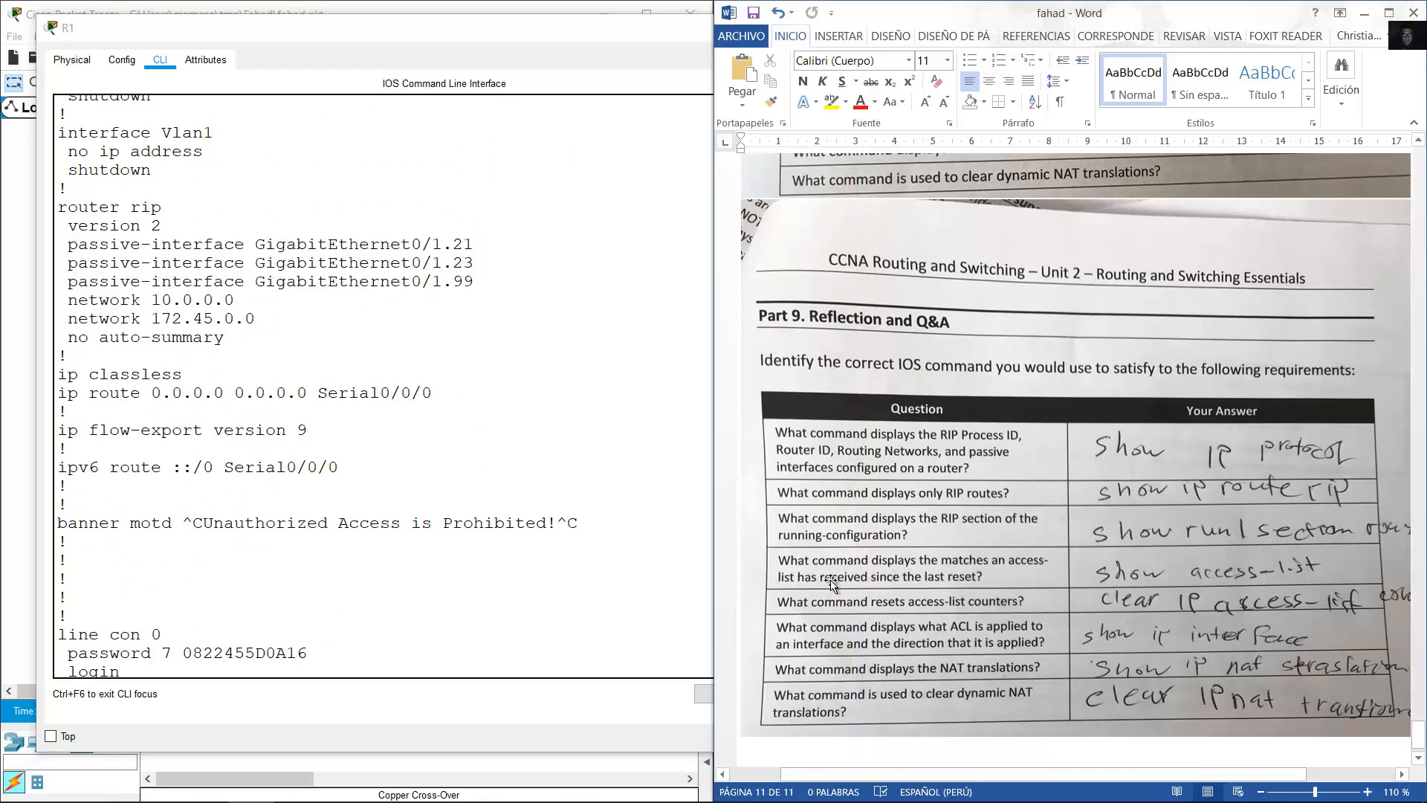
left_click(602, 594)
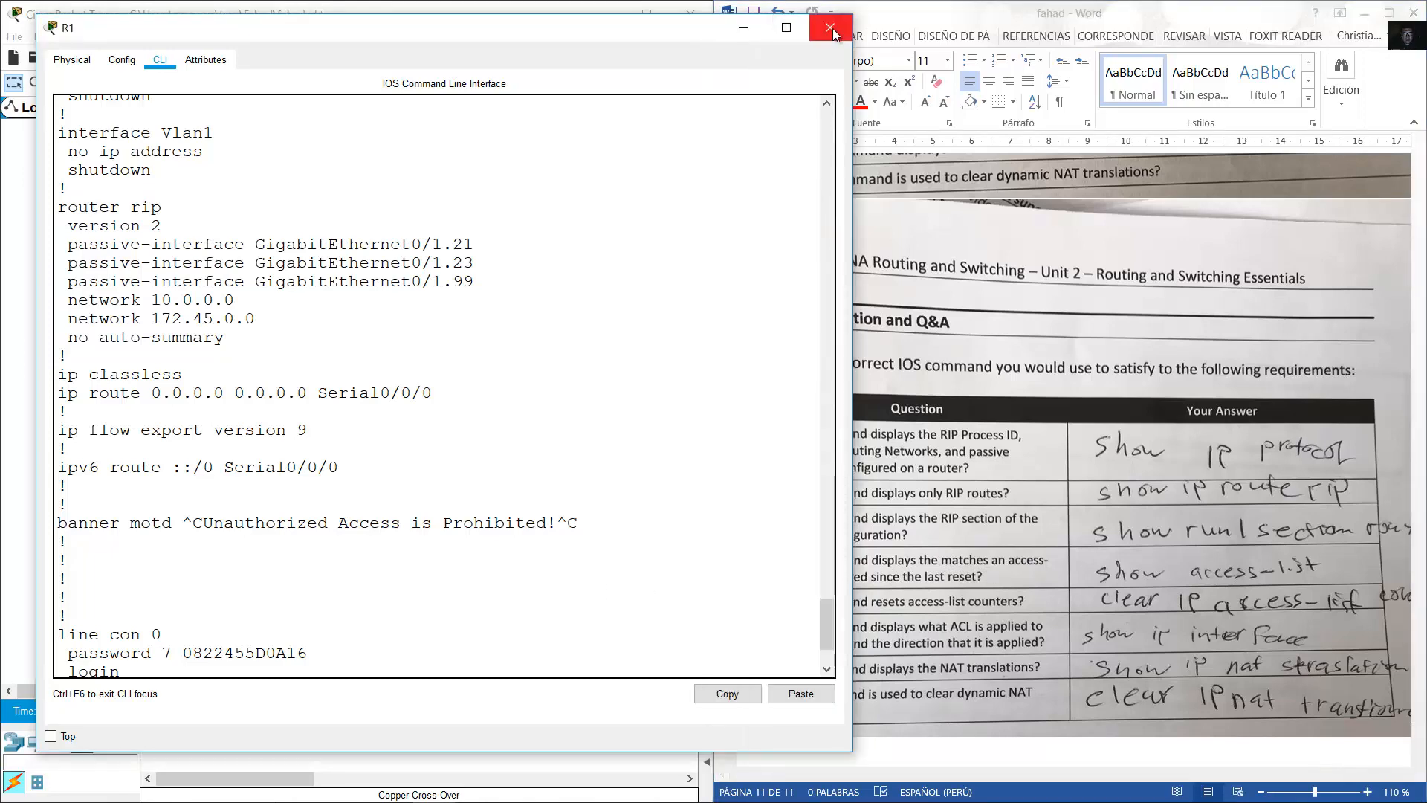
left_click(960, 591)
left_click(608, 592)
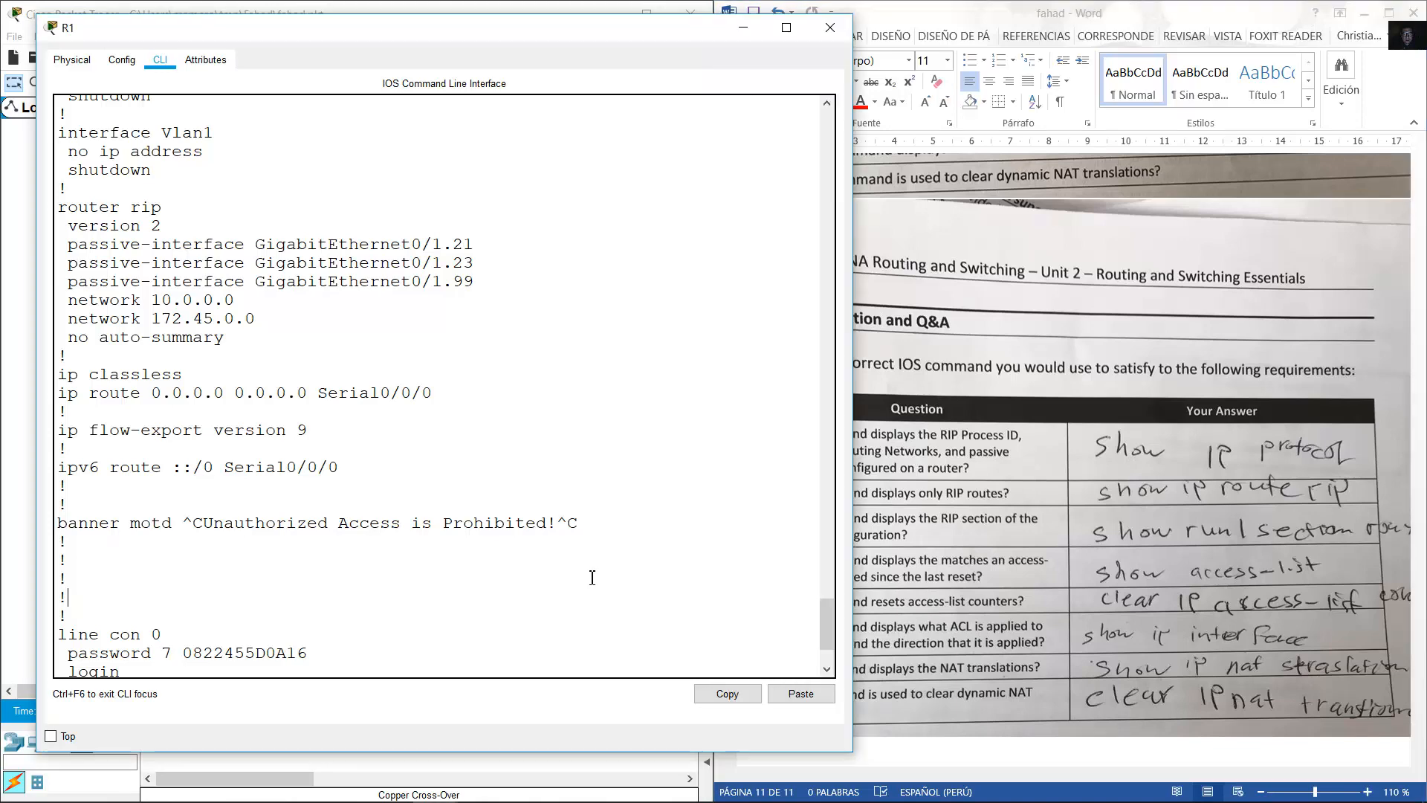
left_click(835, 32)
Open R2's console, move it to the left side and make it taller.
left_click(296, 281)
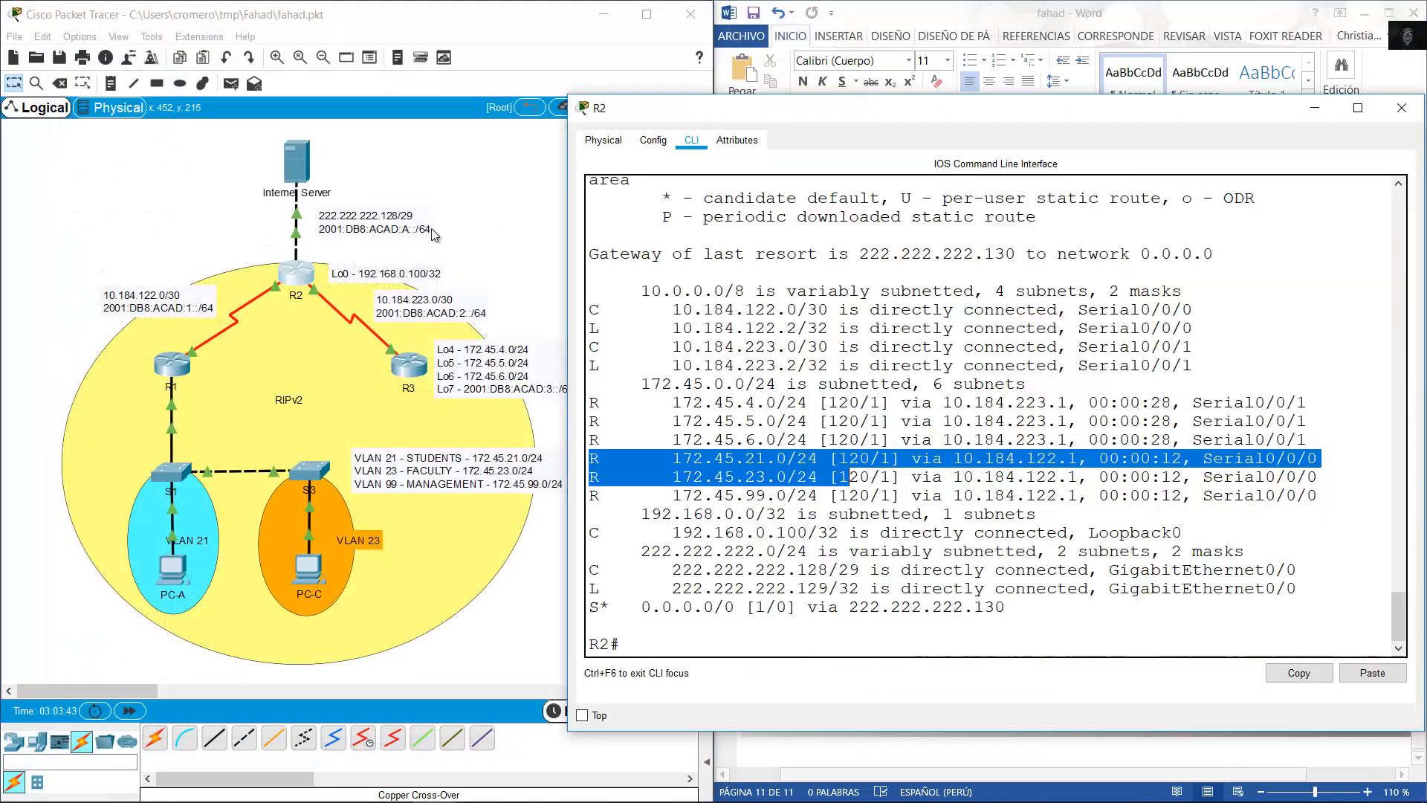
left_click_drag(755, 113, 226, 64)
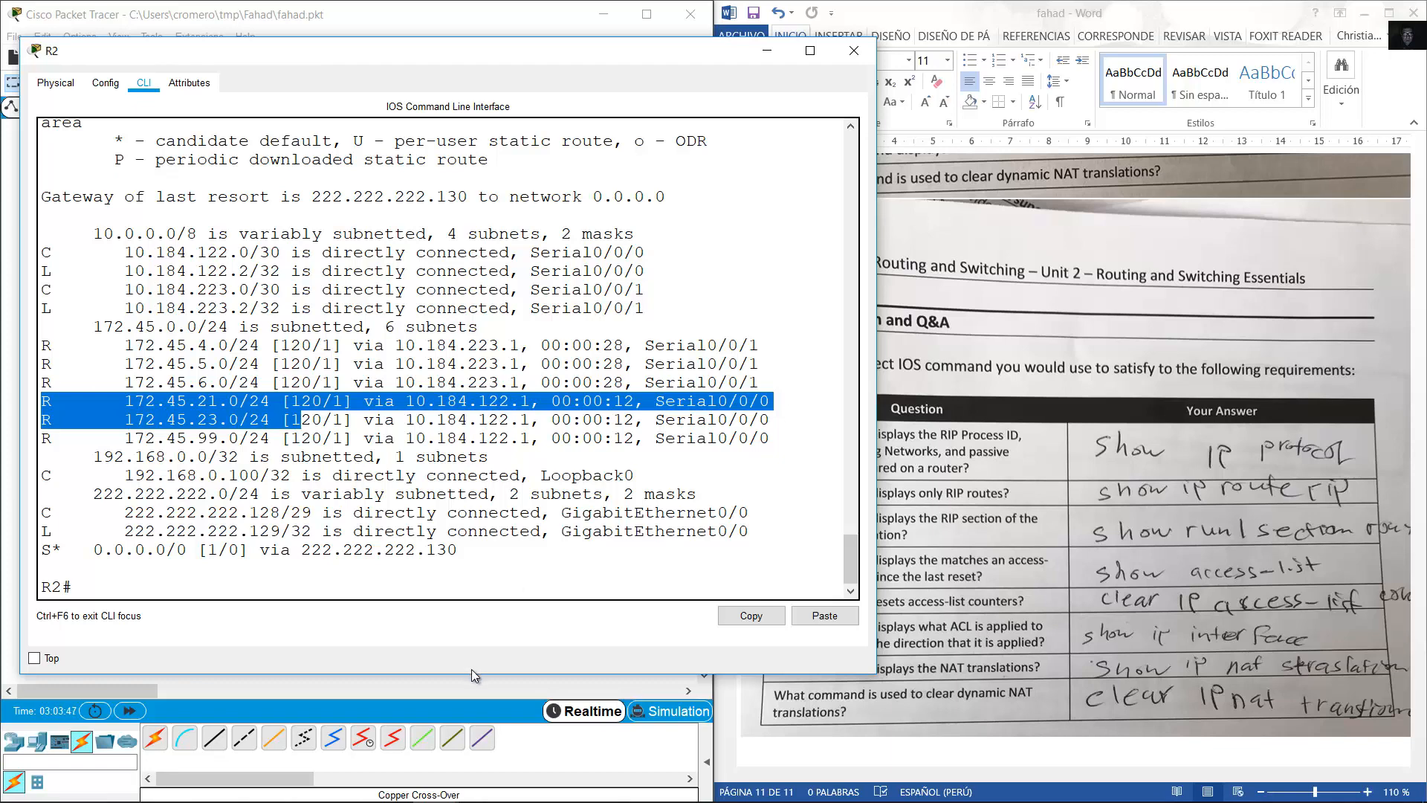
left_click_drag(471, 673, 482, 771)
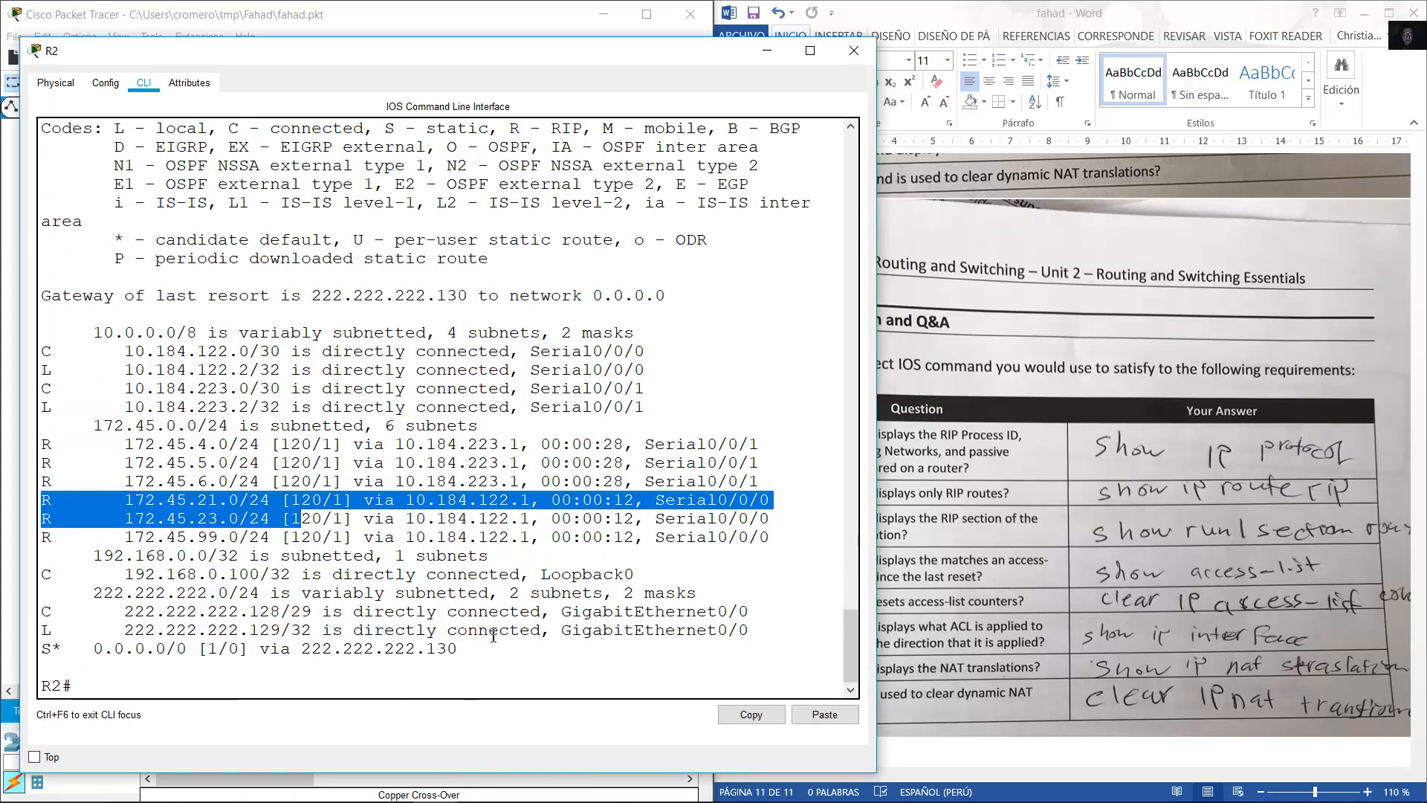
left_click(467, 671)
Run show access-list on R2 and highlight list 1's first entry with 8 matches.
type("sho")
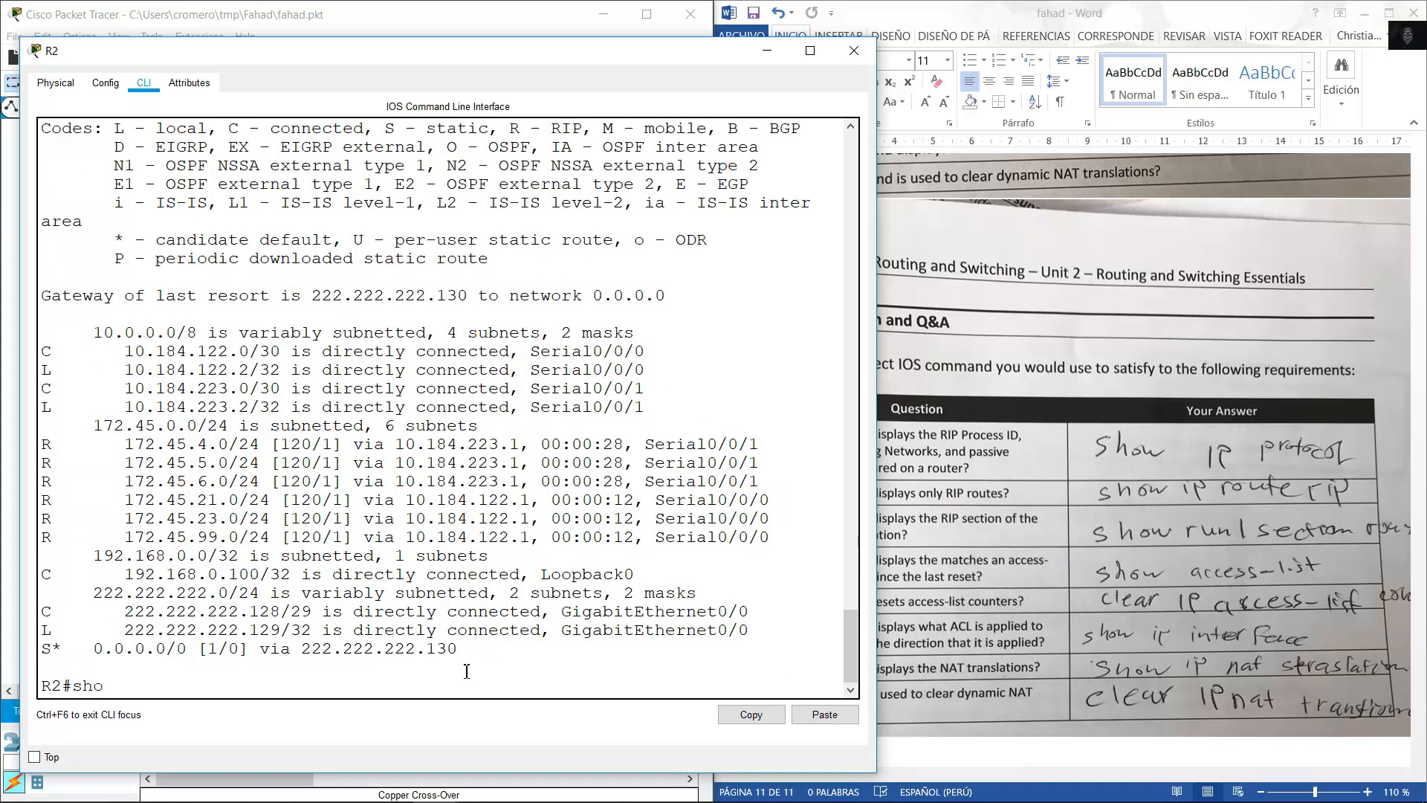
key("BackSpace")
key("BackSpace")
type("w access-list")
key("Return")
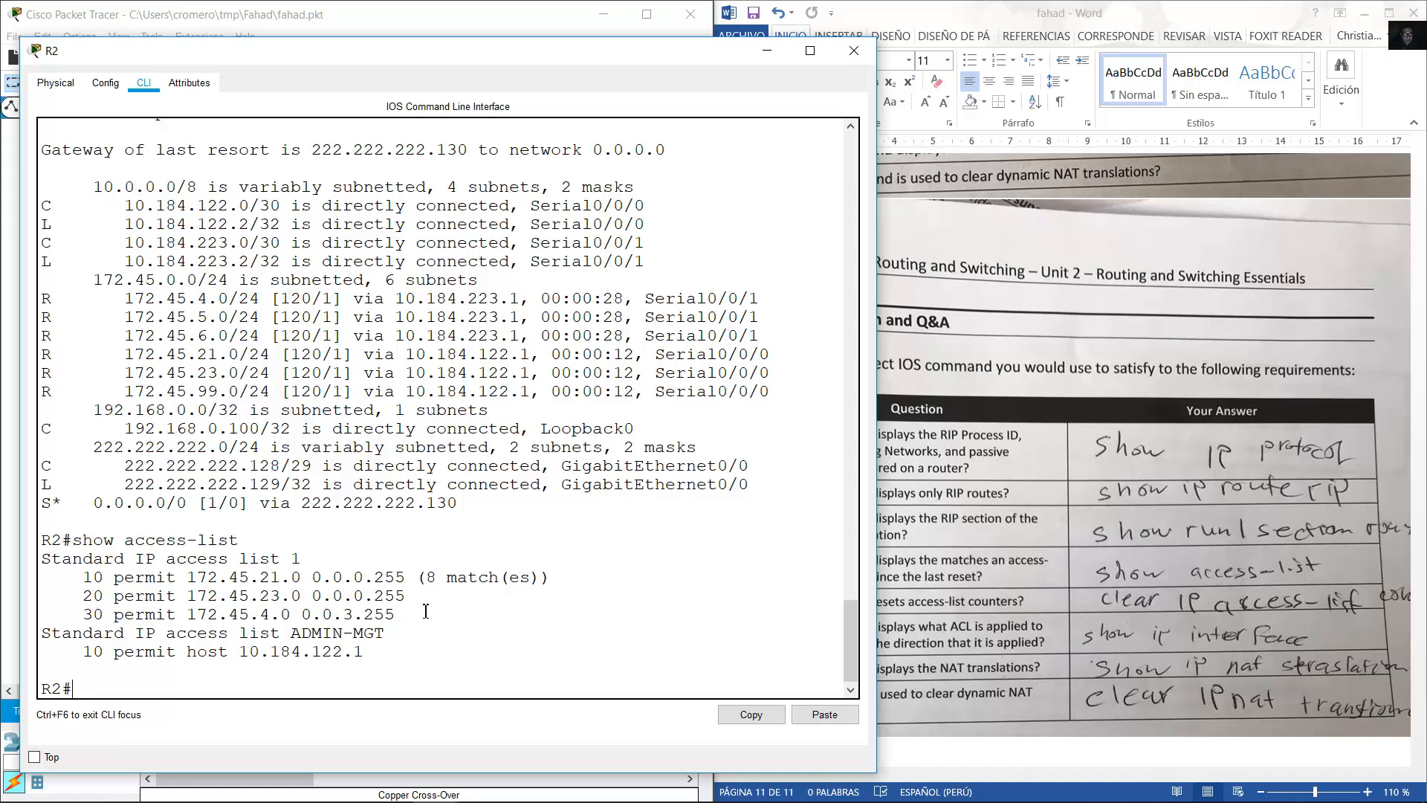
left_click_drag(426, 578, 551, 578)
left_click(489, 592)
left_click_drag(97, 577, 426, 582)
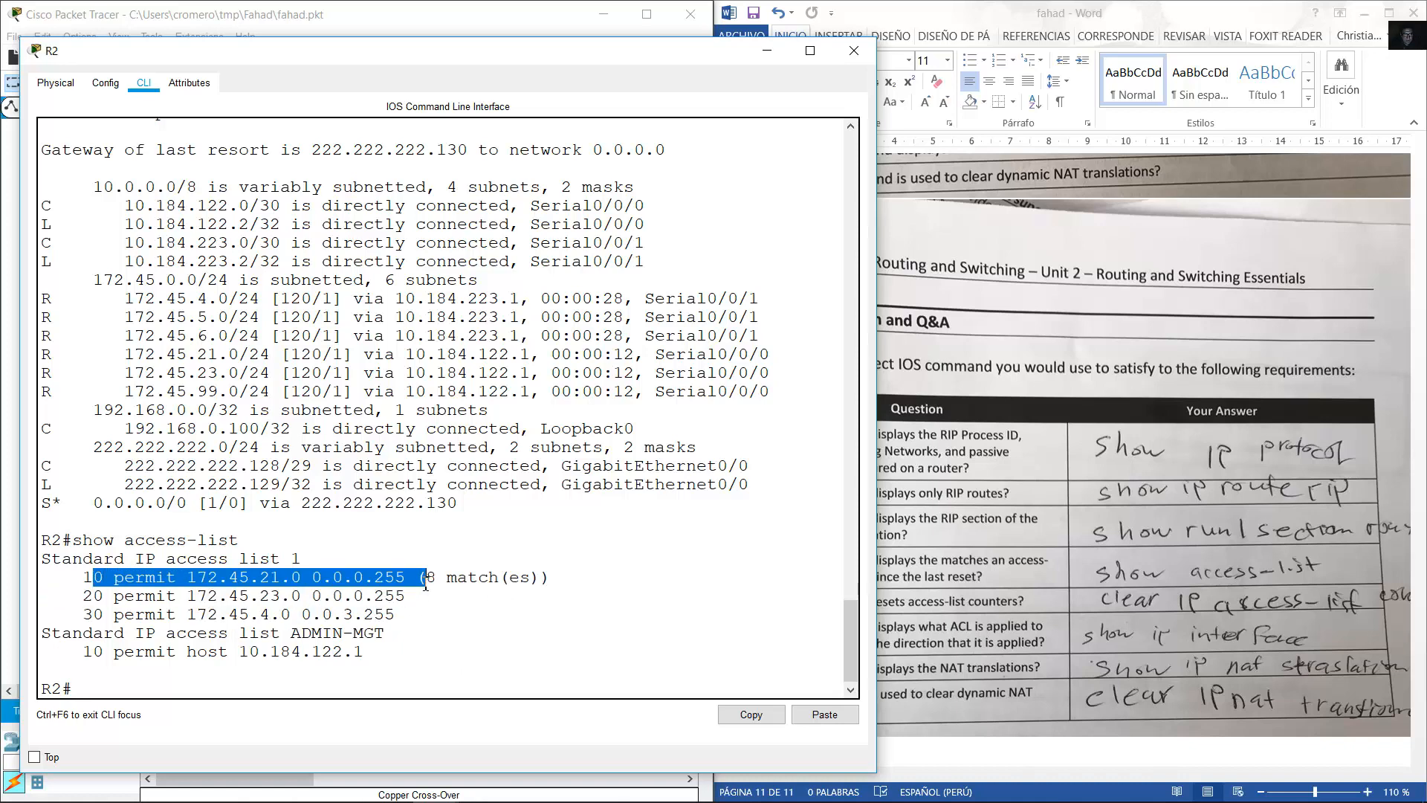
left_click(419, 659)
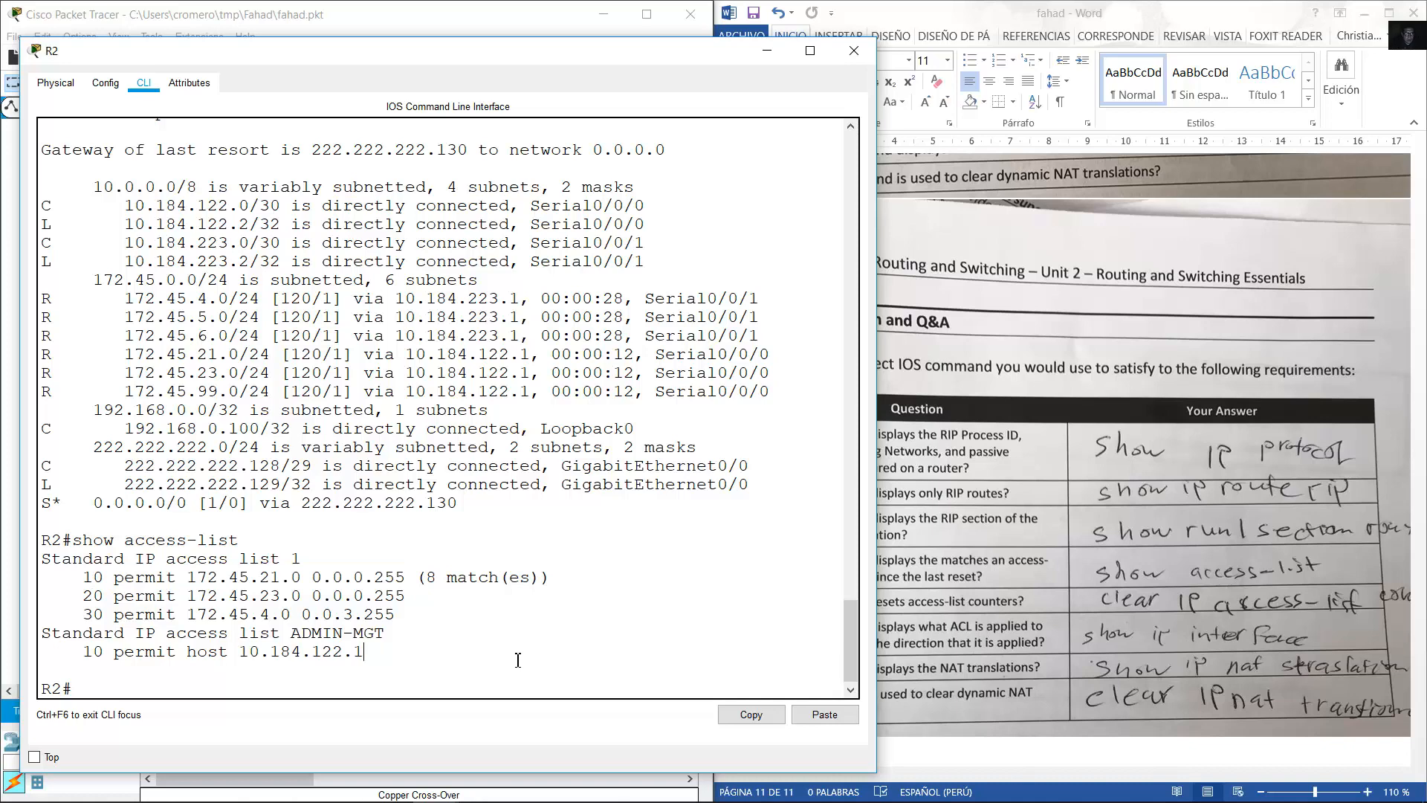
Run show ip access-list, highlight the access-list output, and check the Word worksheet.
key("Up")
key("Left")
key("Left")
key("Left")
key("Left")
key("Left")
key("Left")
key("Left")
key("Left")
key("Left")
key("Left")
key("Left")
type("ip")
key("Return")
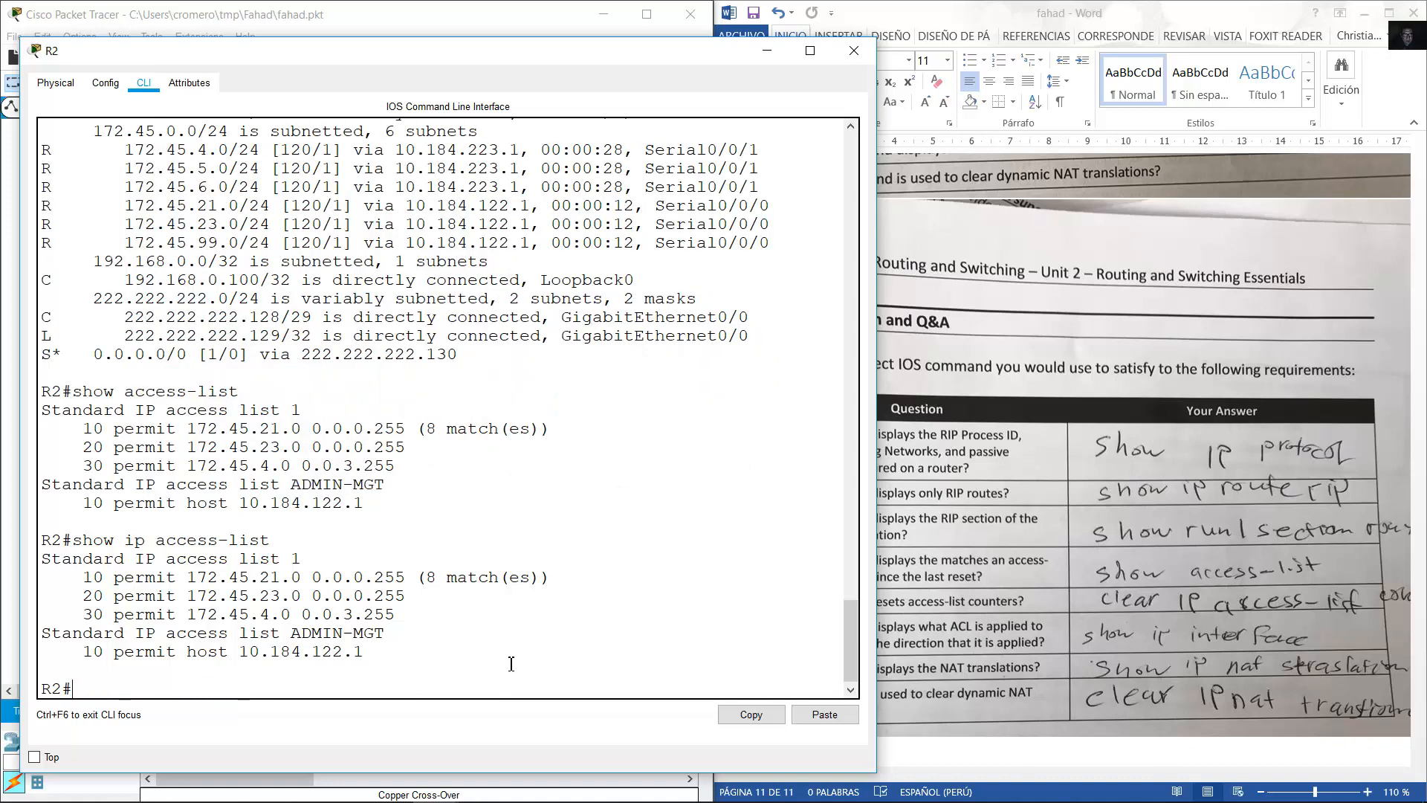
left_click_drag(518, 660, 157, 541)
left_click(994, 576)
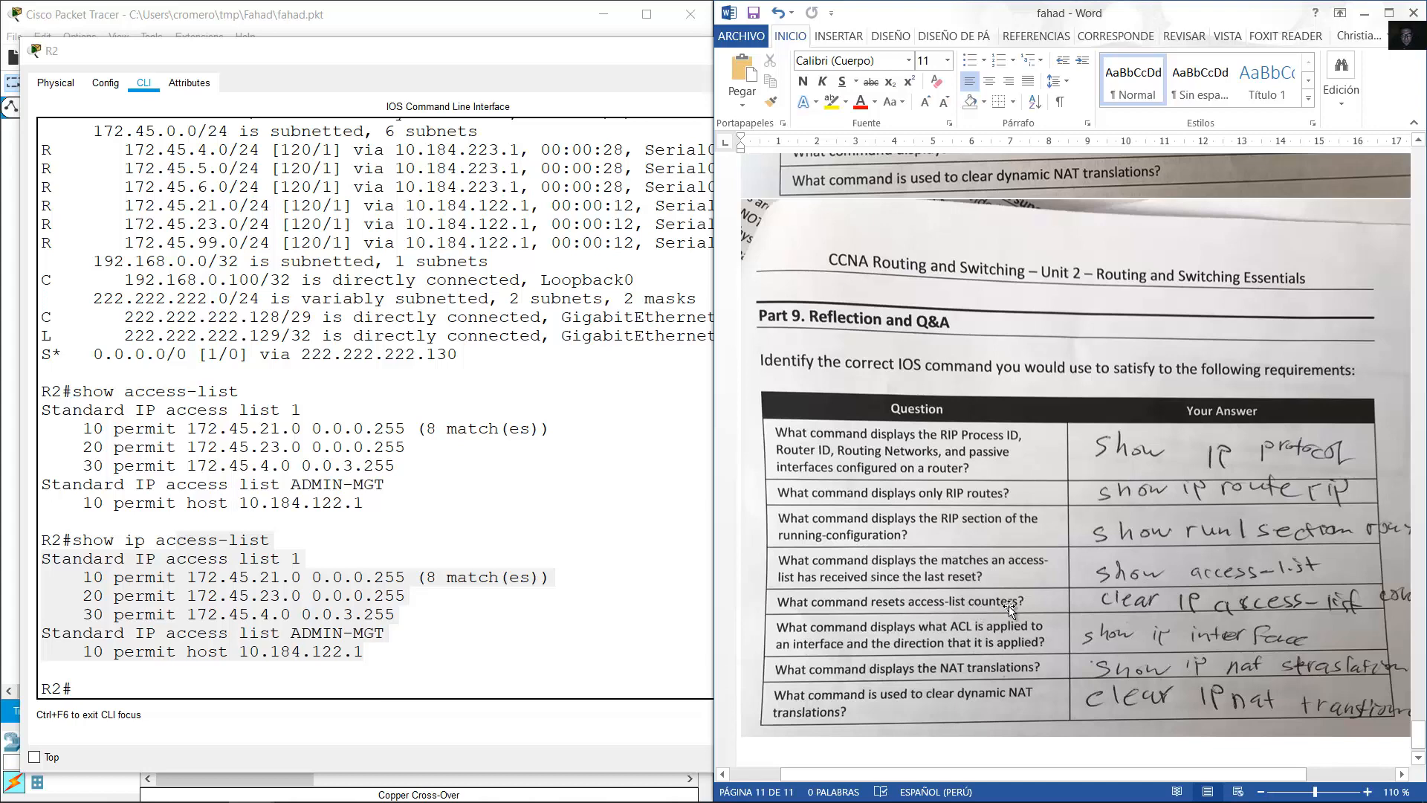
Try clear ip access-list and clear ip access-list counters on R2; both are rejected.
left_click(481, 634)
type("cle")
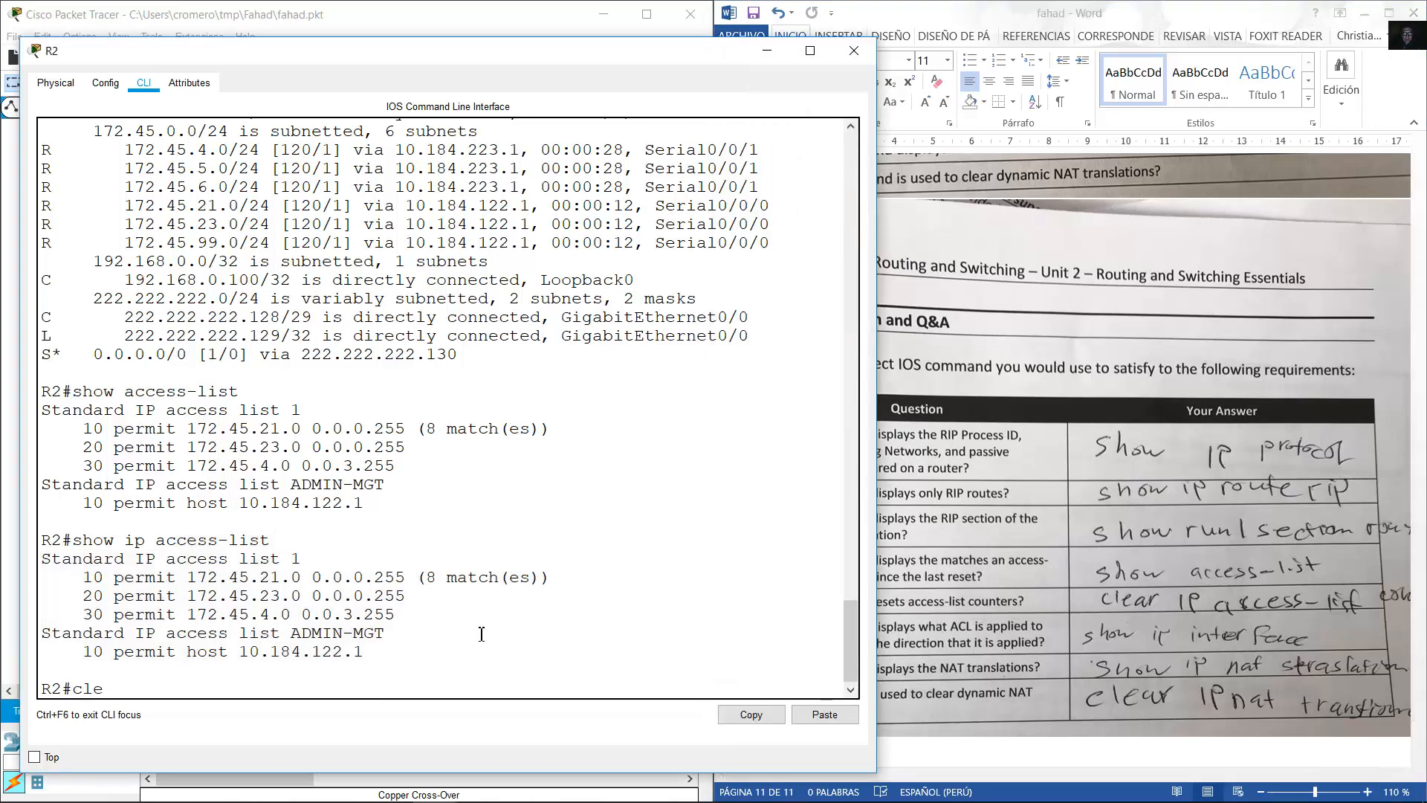
type("ar ip access-list")
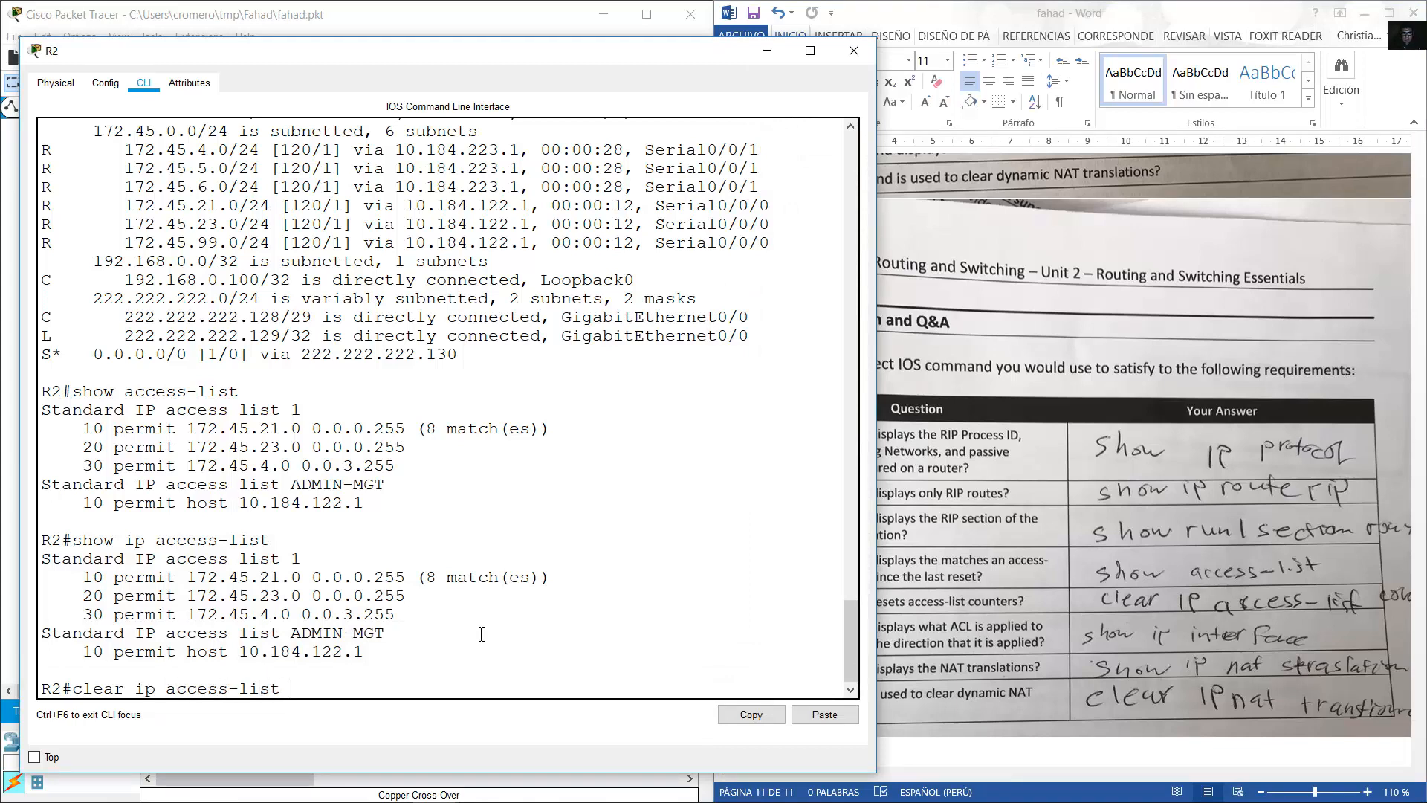
key("Return")
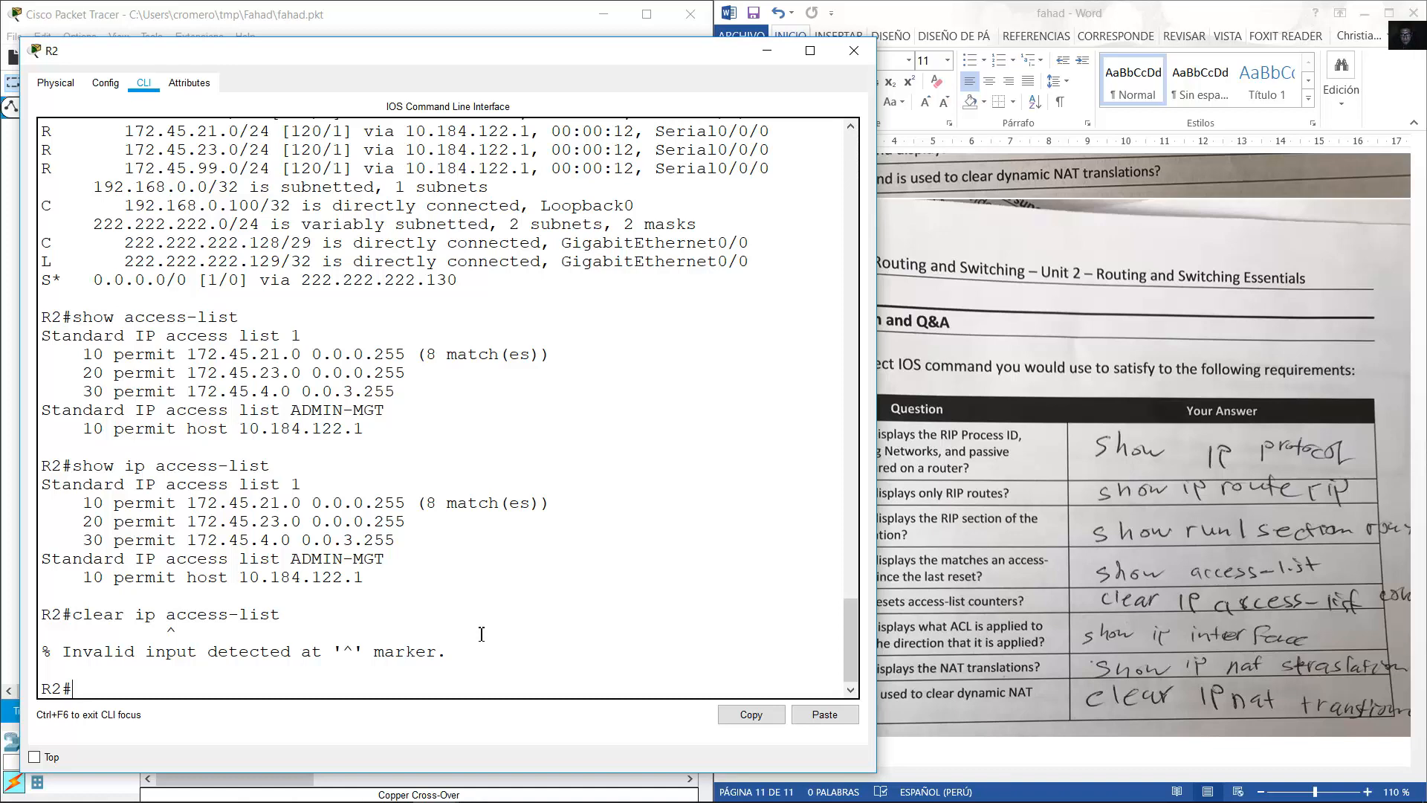
key("Up")
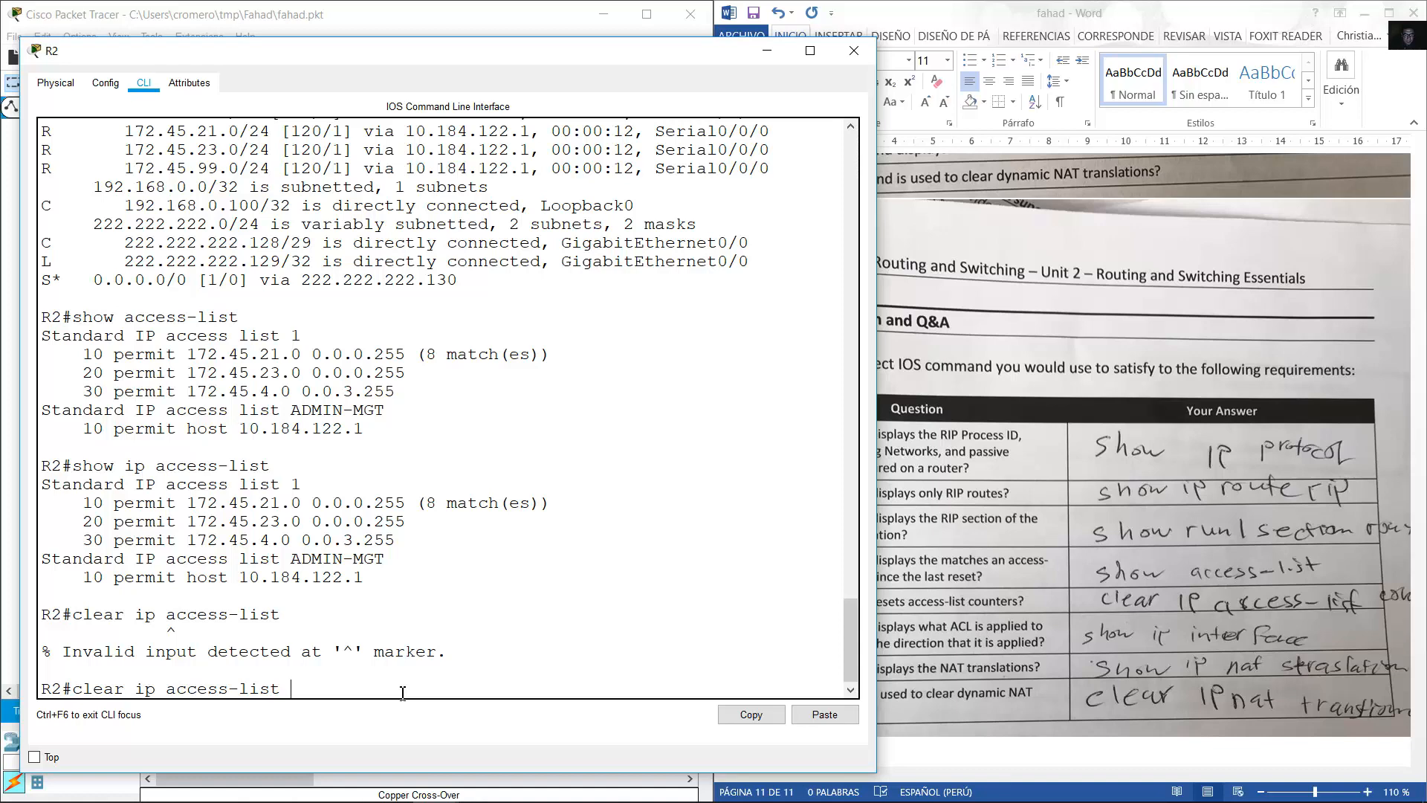
type("countre")
type("ers")
key("Return")
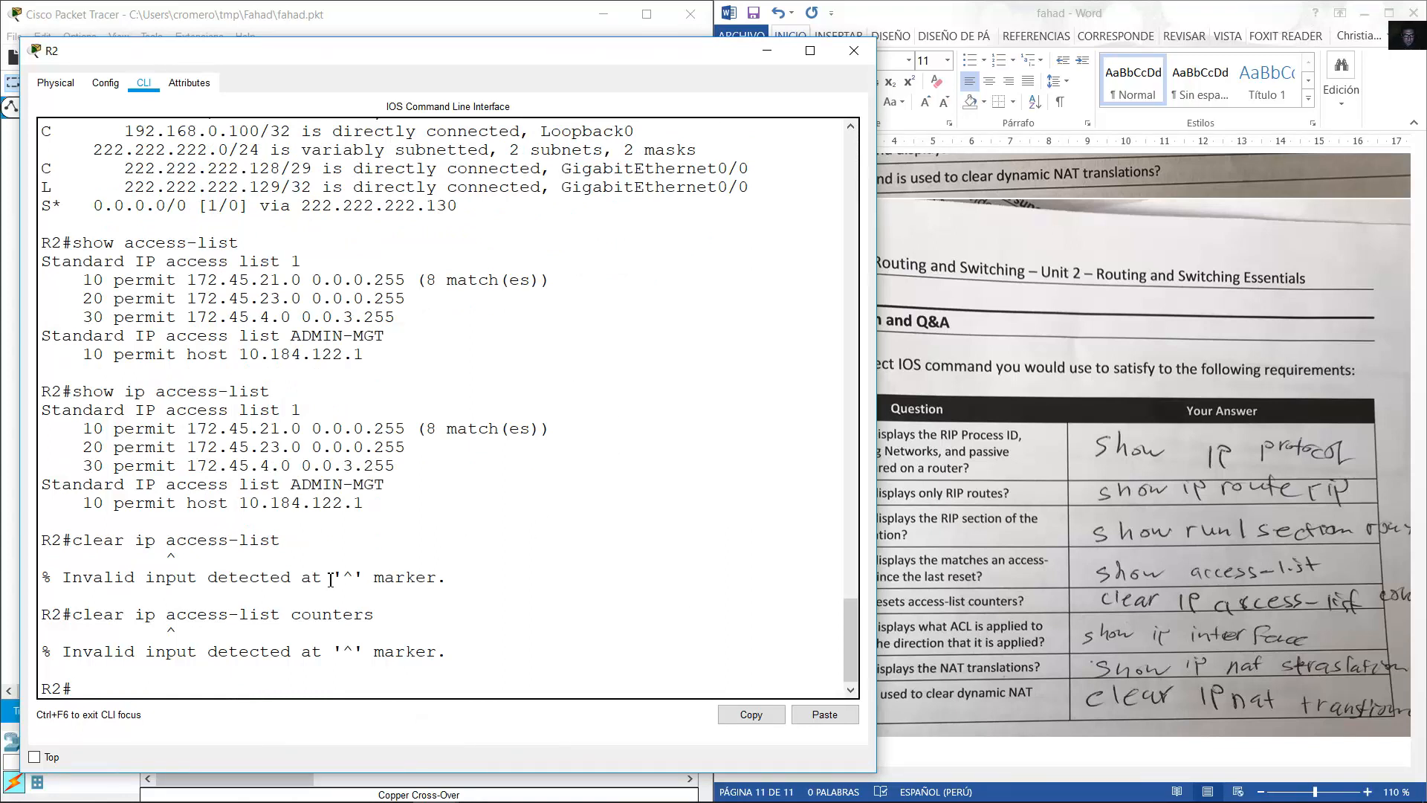
left_click_drag(73, 616, 376, 624)
key("ctrl+c")
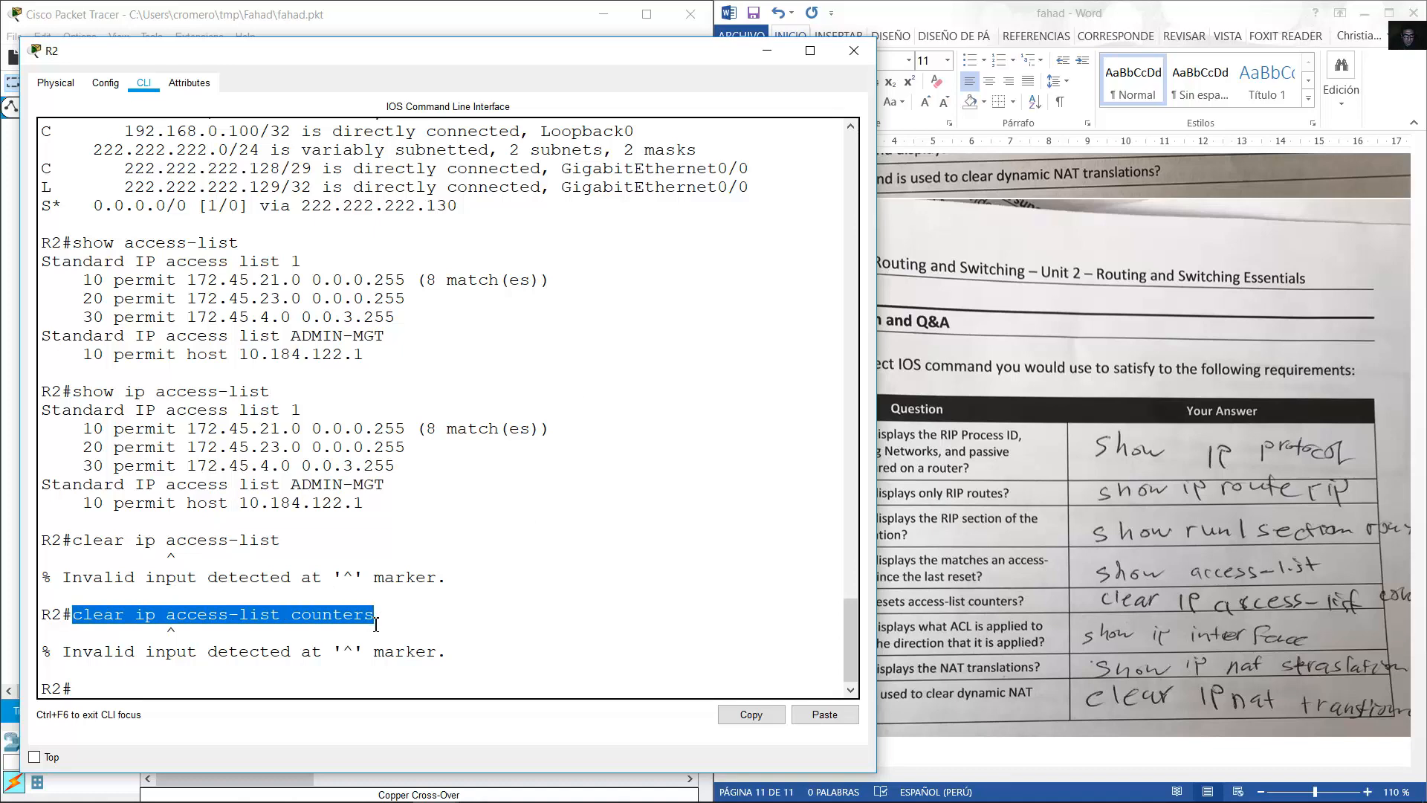
left_click(278, 687)
Use ? help to list the clear command options and find access-list.
key("ctrl+v")
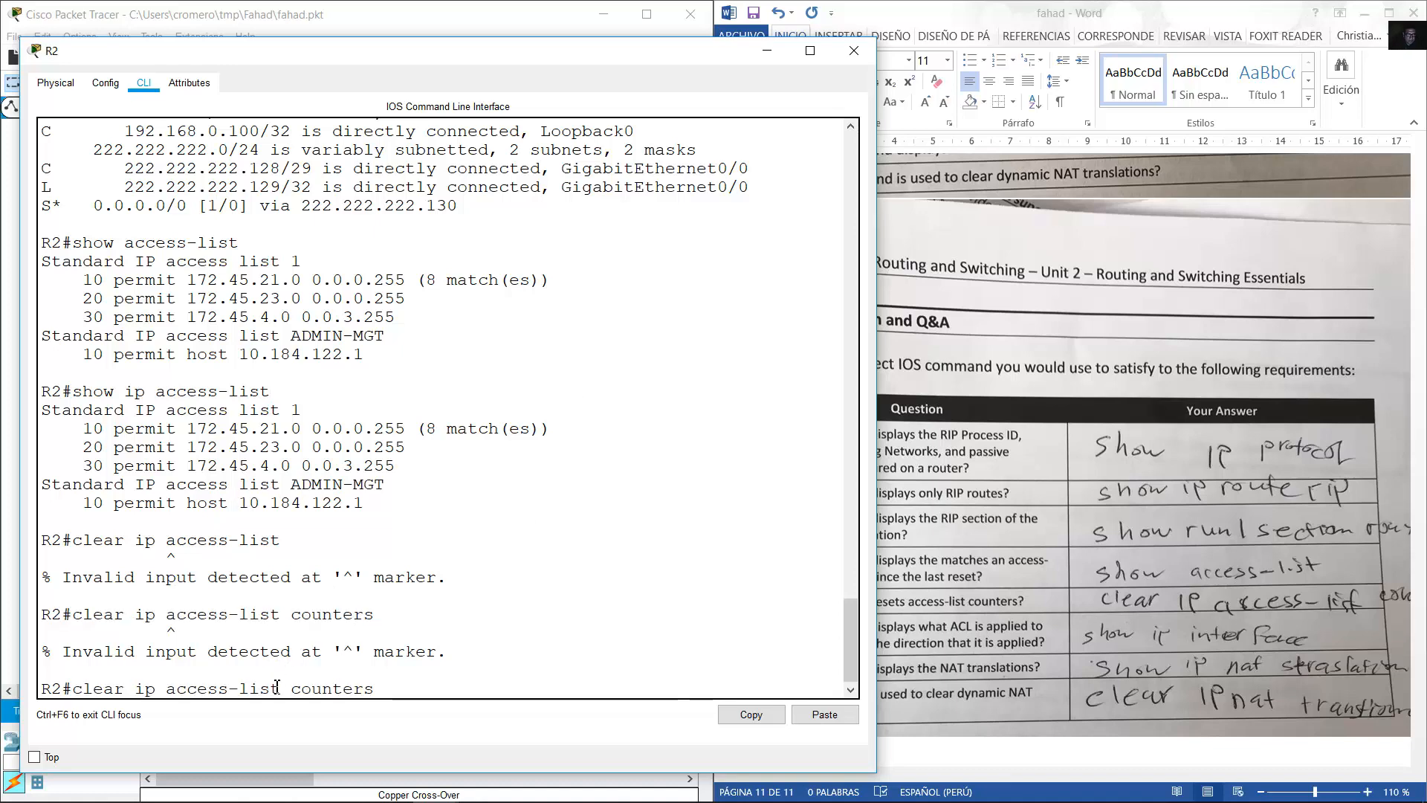
key("BackSpace")
key("BackSpace")
key("BackSpace")
key("BackSpace")
key("BackSpace")
key("BackSpace")
key("BackSpace")
key("BackSpace")
key("BackSpace")
key("BackSpace")
key("BackSpace")
key("BackSpace")
key("BackSpace")
key("BackSpace")
key("BackSpace")
key("BackSpace")
key("BackSpace")
key("BackSpace")
key("BackSpace")
key("BackSpace")
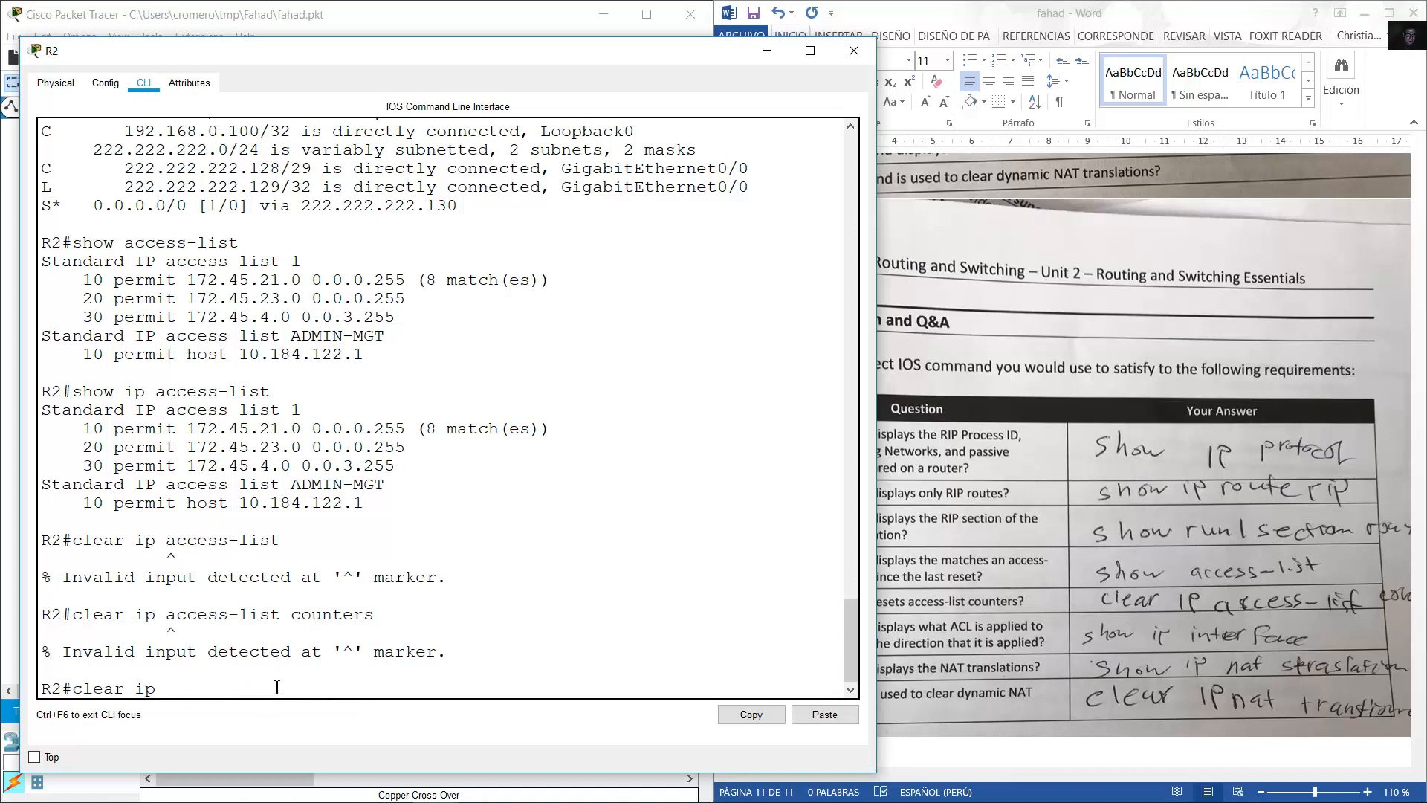
type("?")
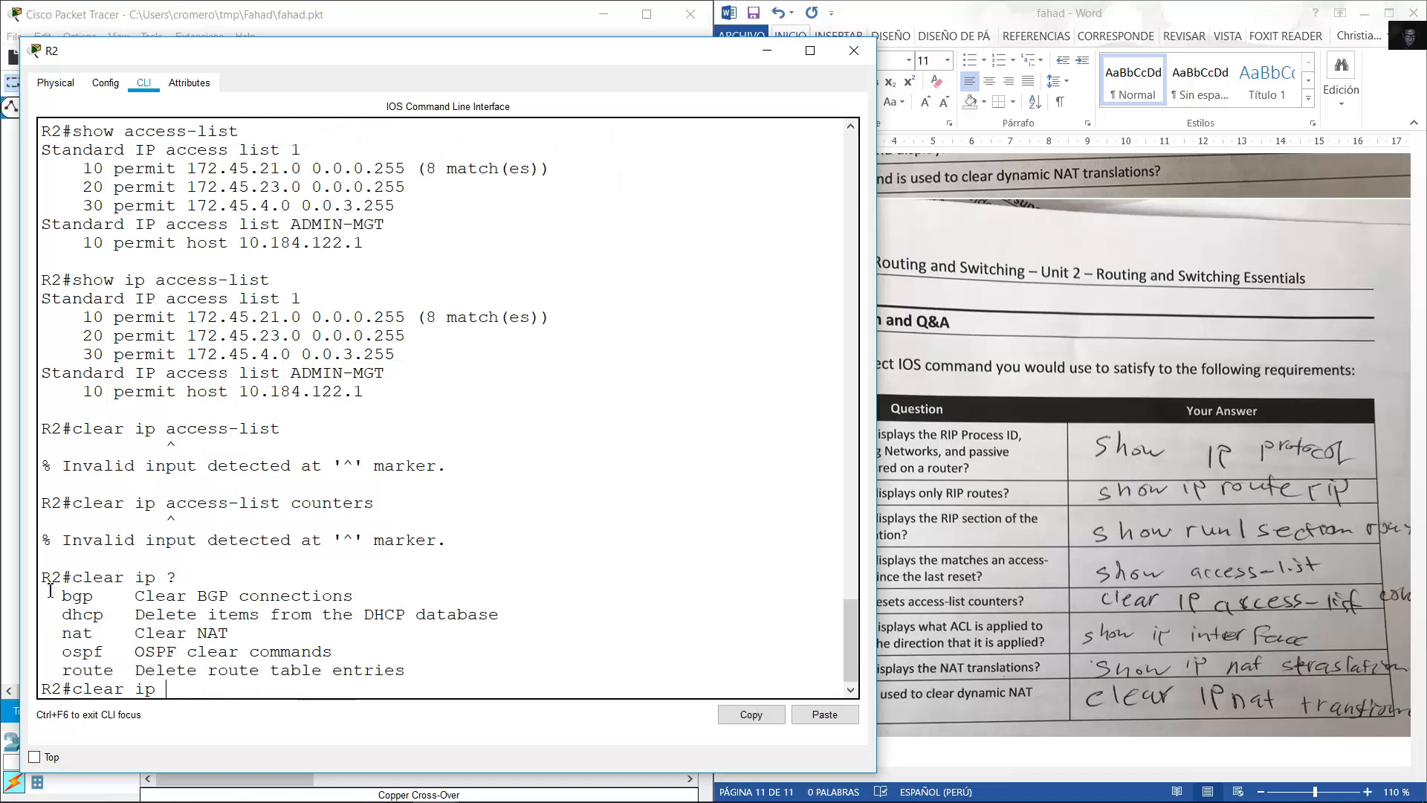
left_click_drag(62, 594, 182, 649)
left_click(312, 633)
type("?")
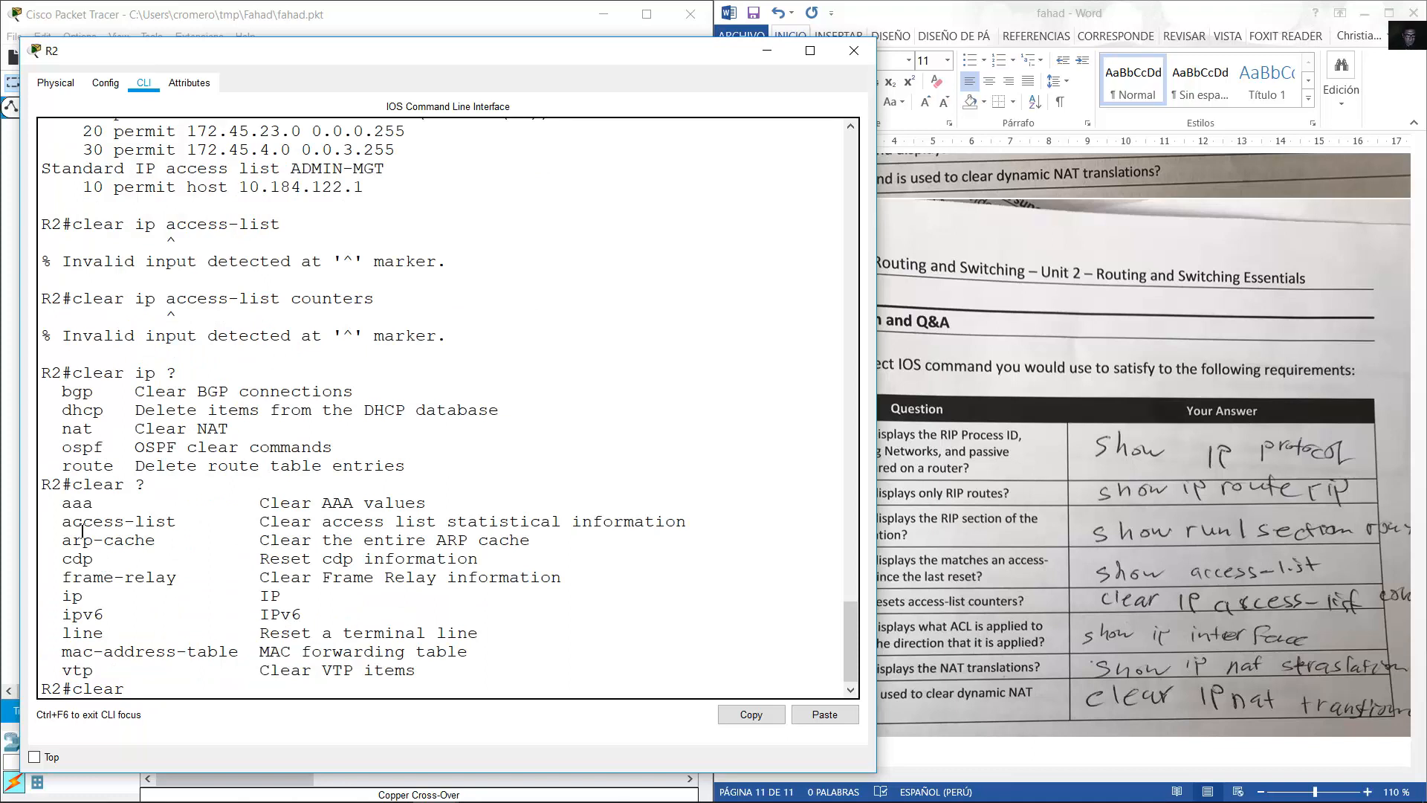
left_click_drag(63, 521, 178, 523)
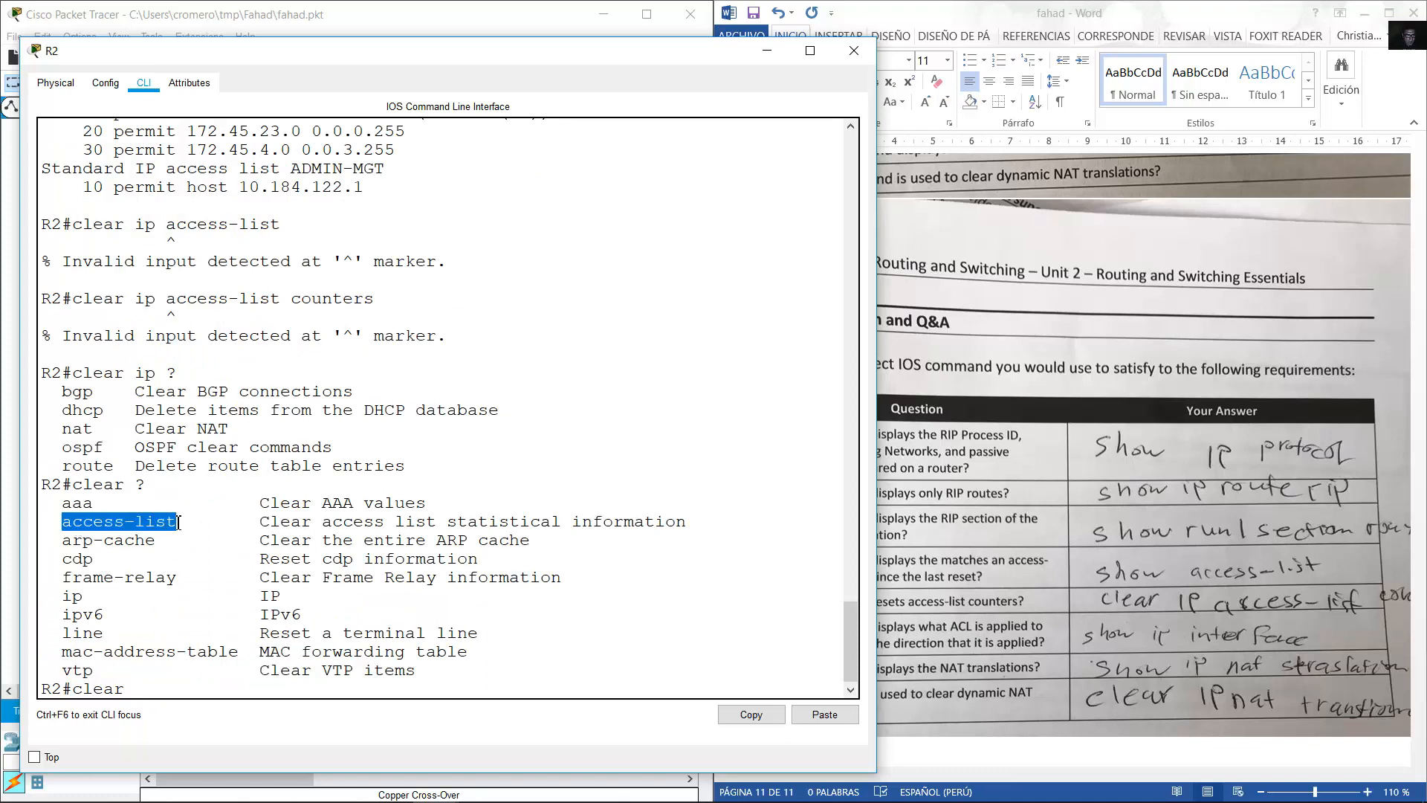
left_click(284, 608)
Reset R2's access-list match counters with clear access-list counters.
type("acce")
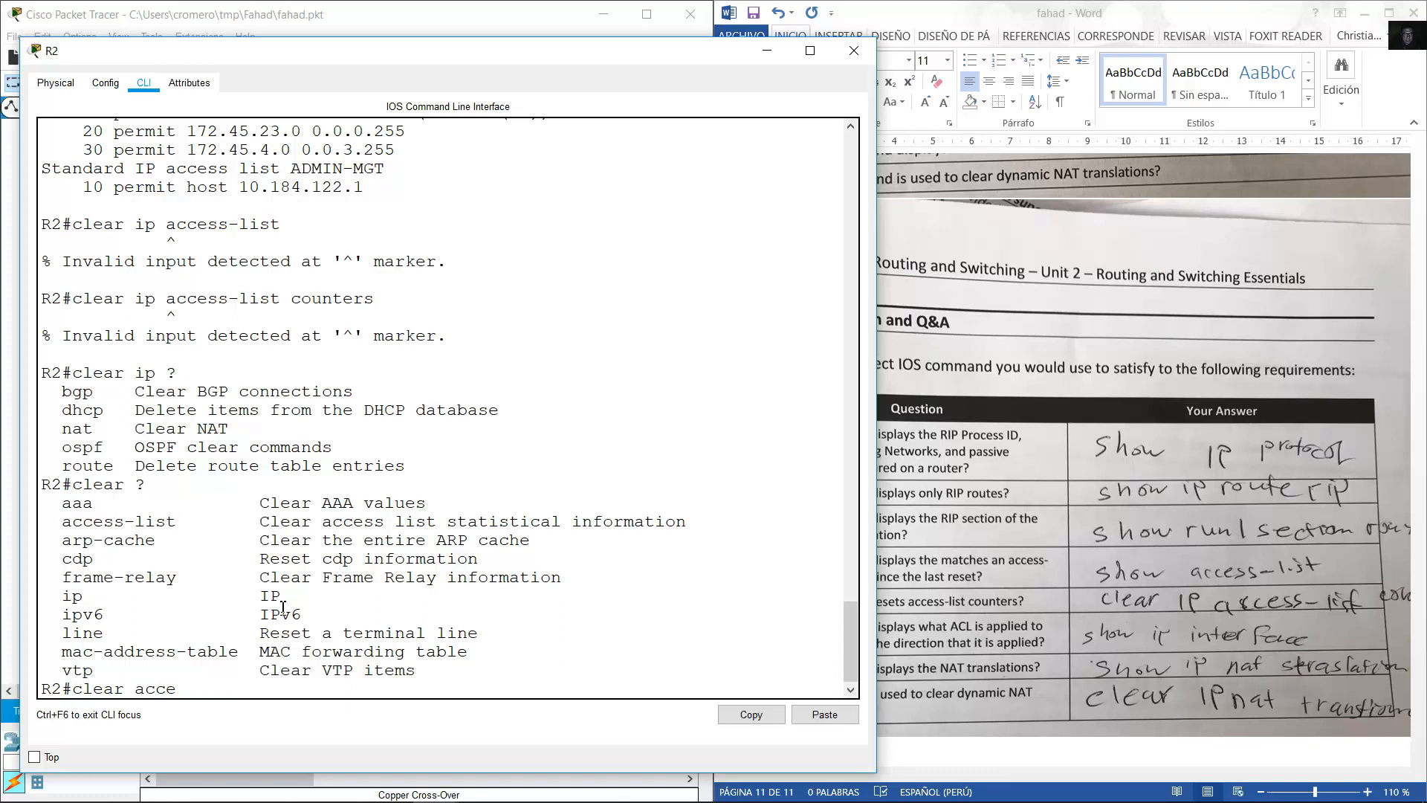
type("ss-list counters")
key("Return")
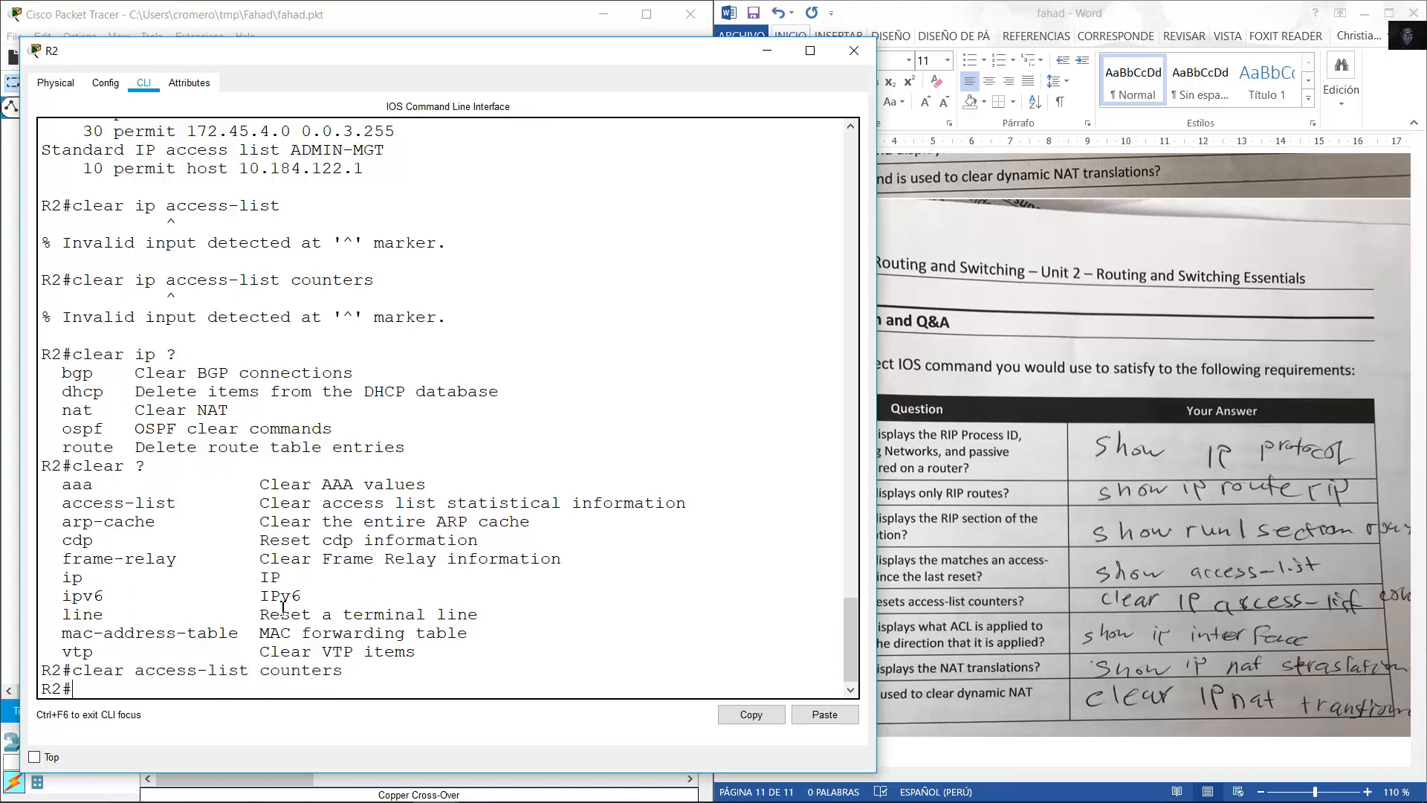
left_click_drag(83, 671, 358, 673)
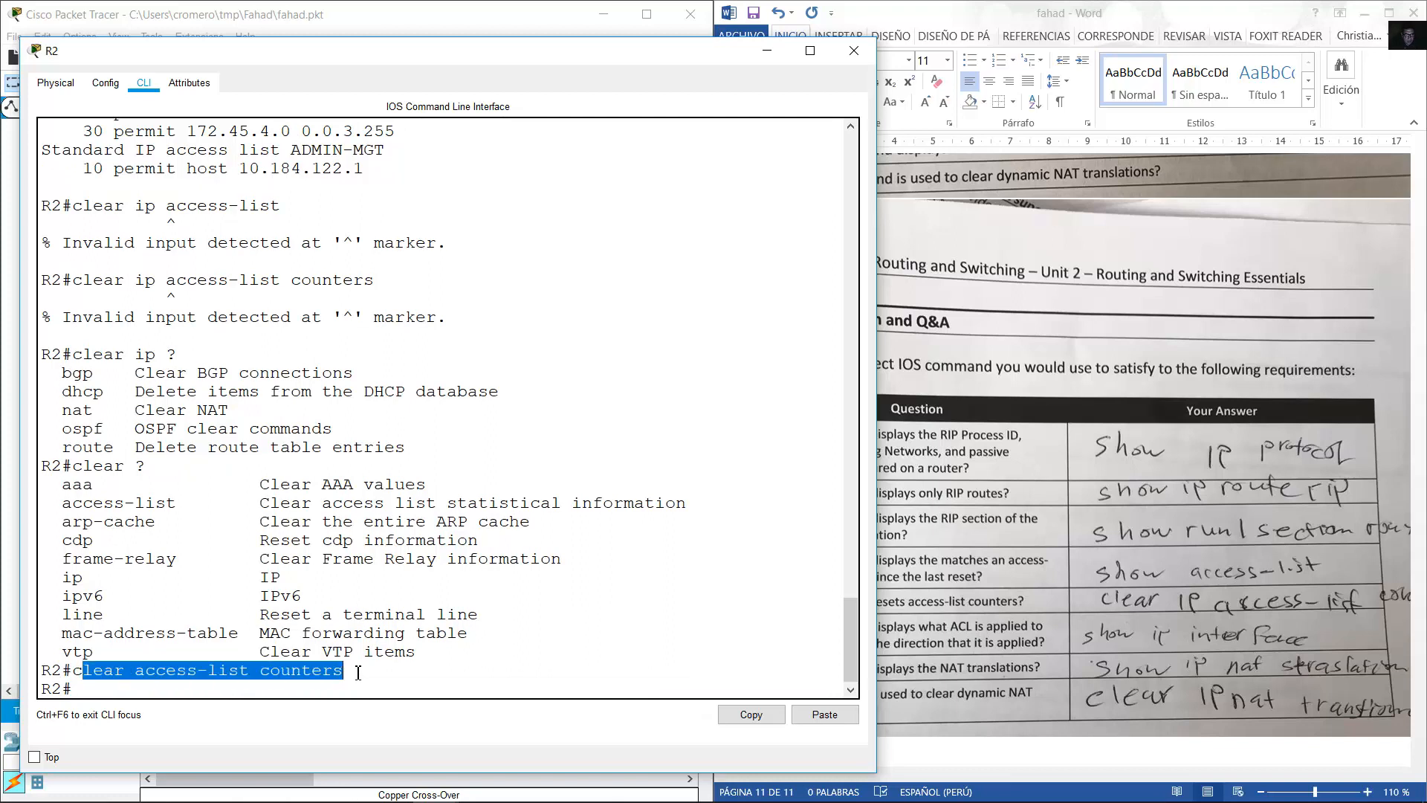
left_click(361, 672)
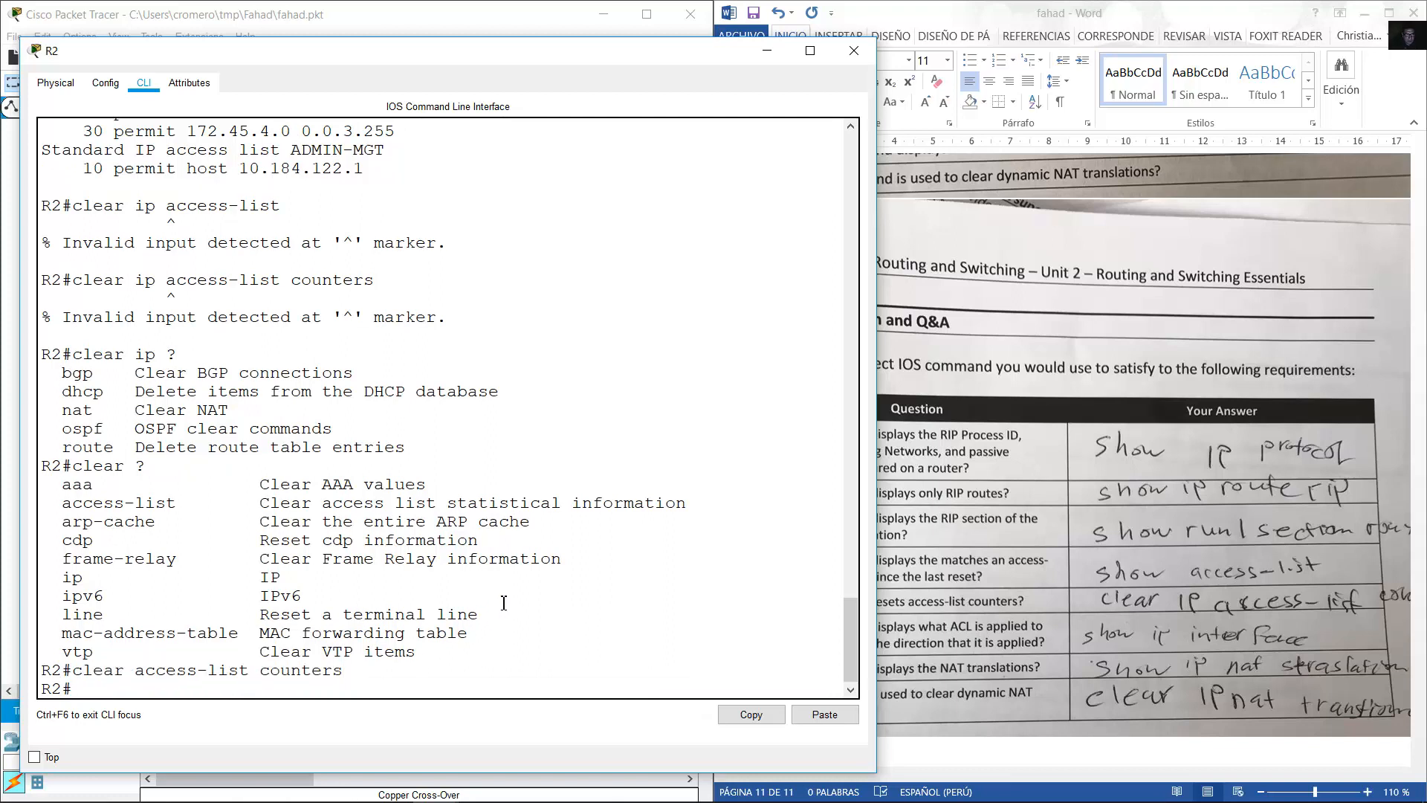
Re-list the access lists to confirm no match counts remain, then begin a show ip interface command.
key("Up")
key("Up")
key("Up")
key("Up")
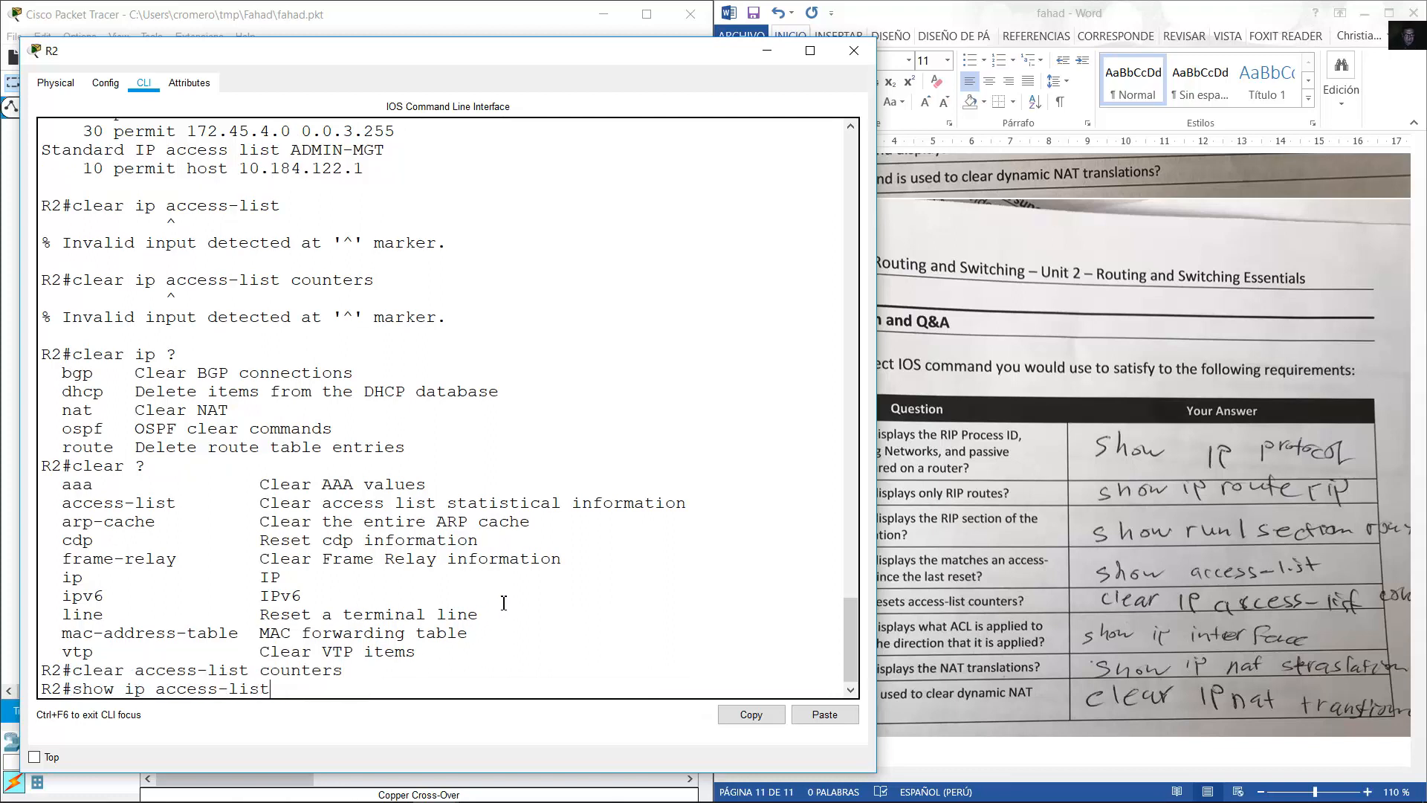
key("Return")
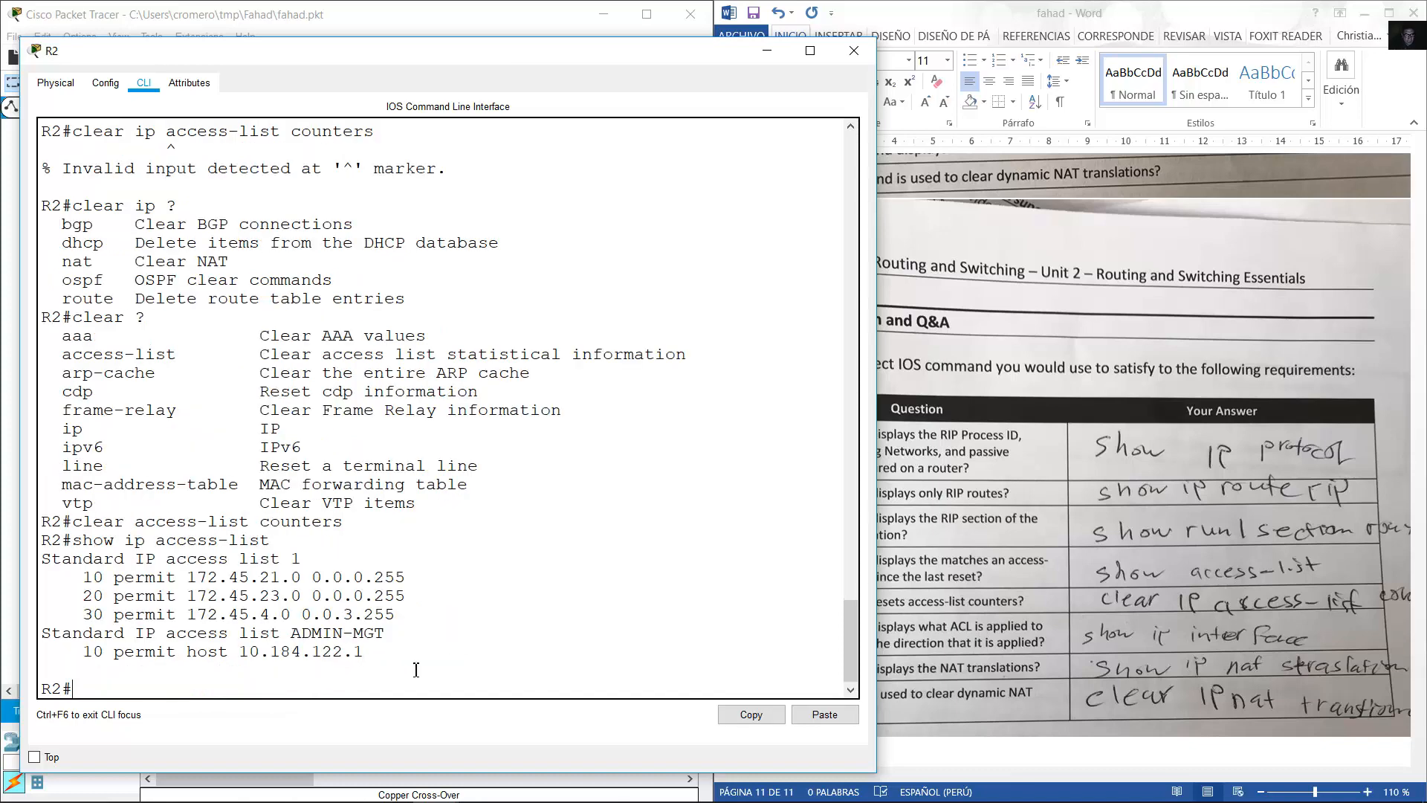
left_click_drag(417, 670, 42, 561)
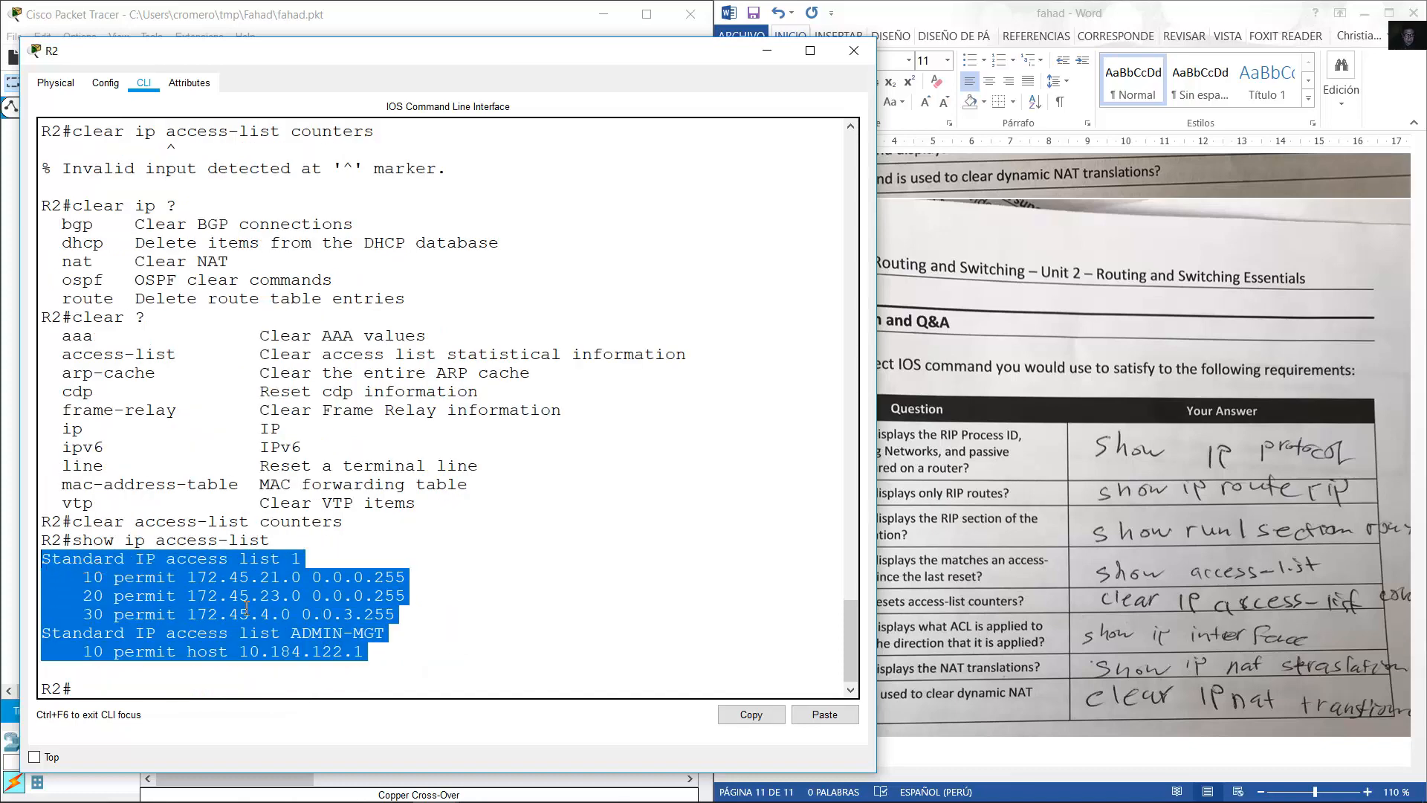
left_click(952, 535)
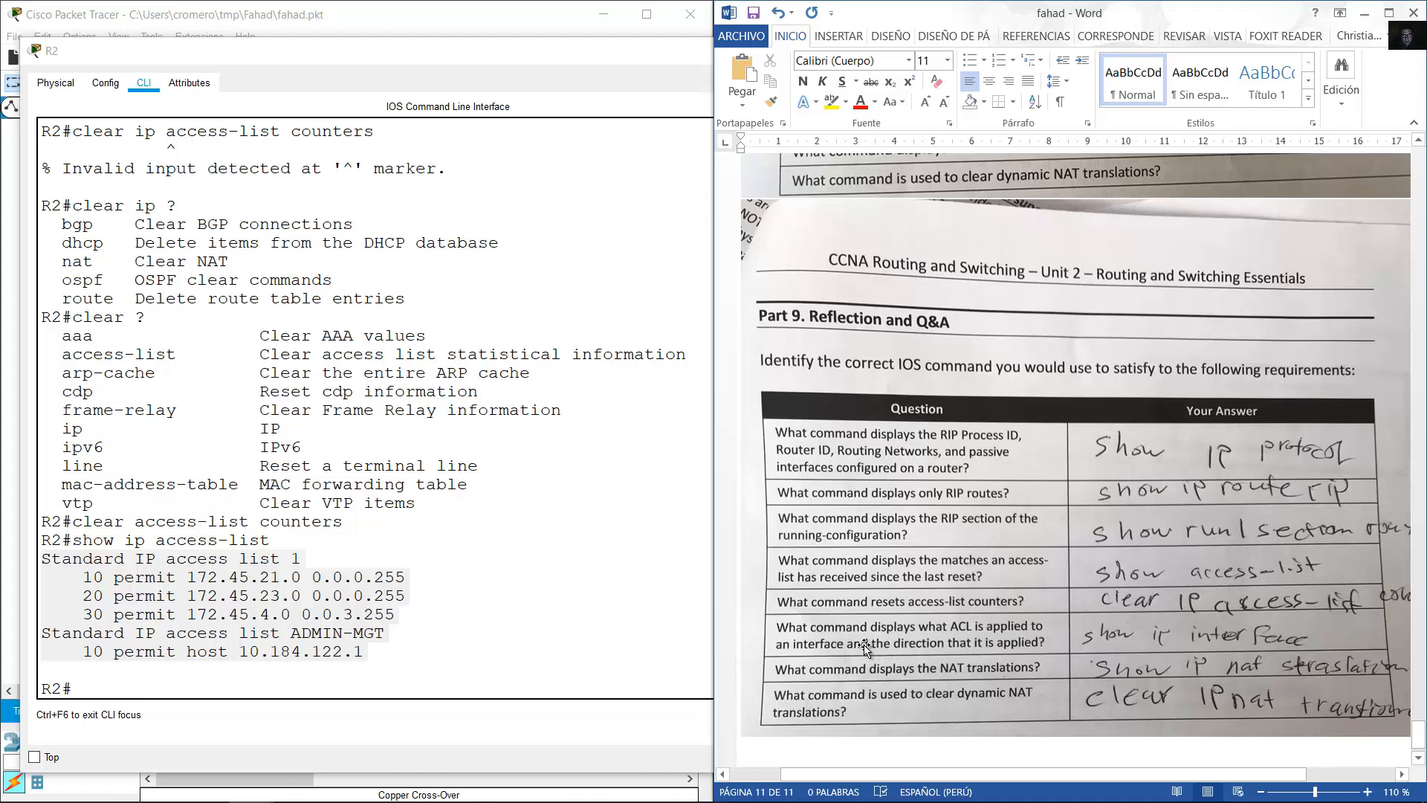
left_click(580, 616)
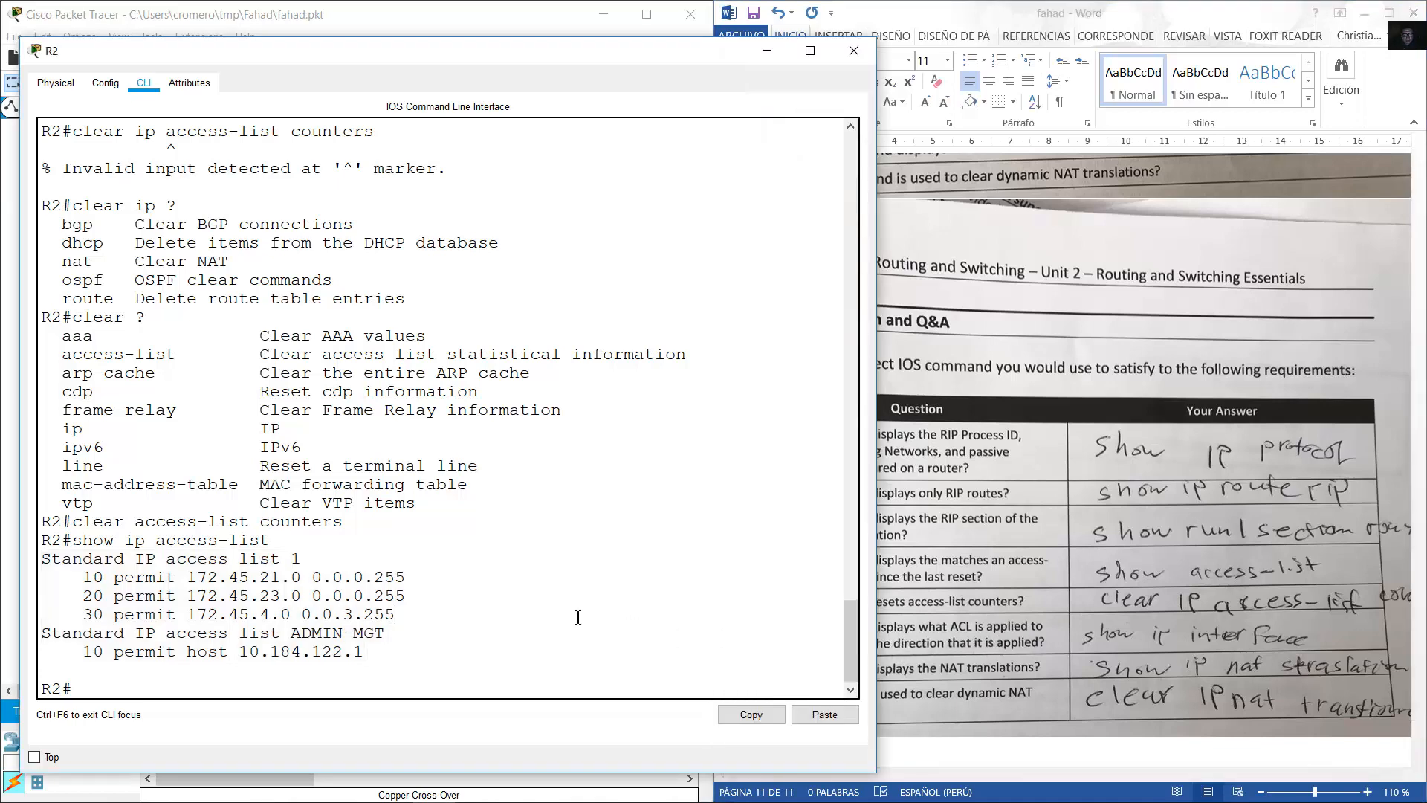
type("show ip interfae")
Correct the typo and run show ip interface on R2, paging through the full output.
key("BackSpace")
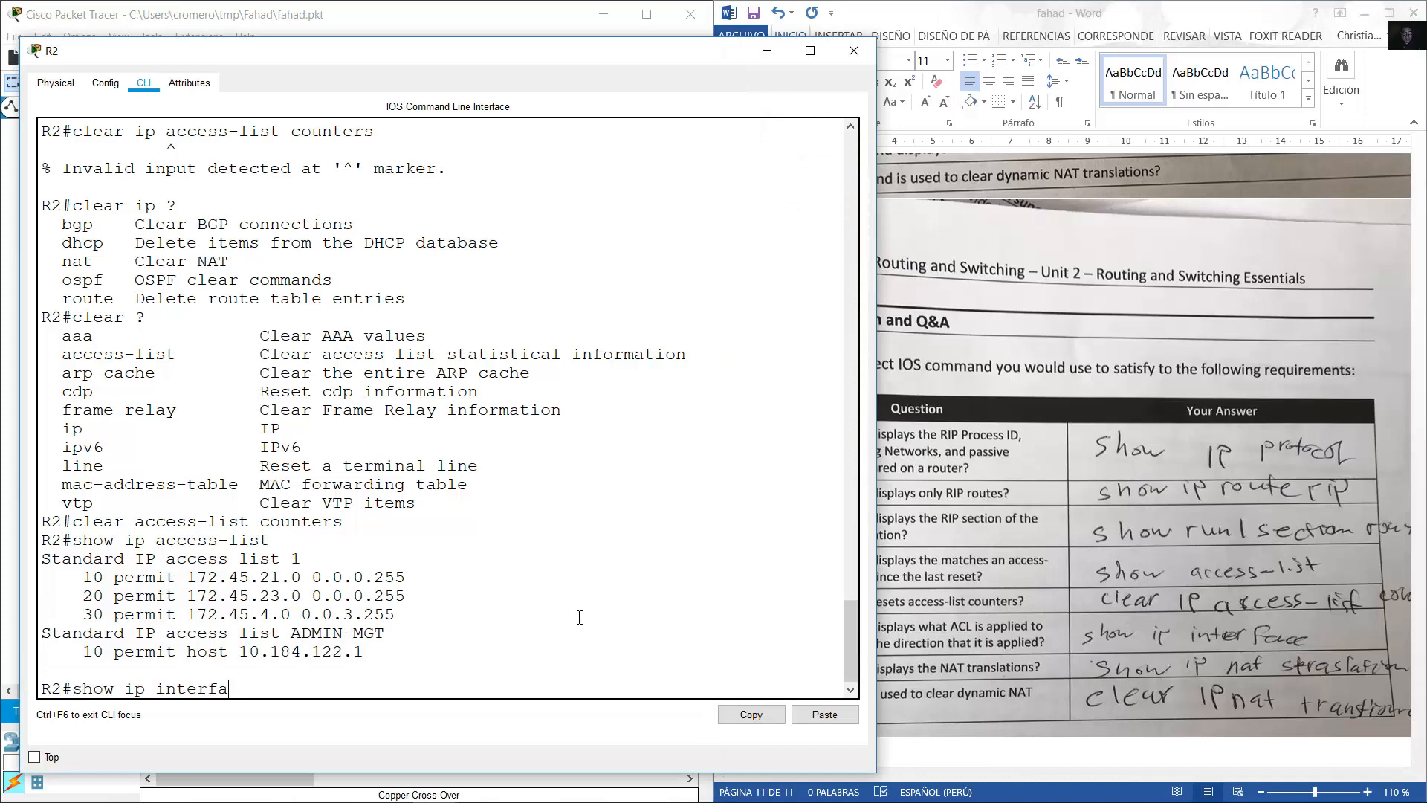
type("ce")
key("Return")
key("space")
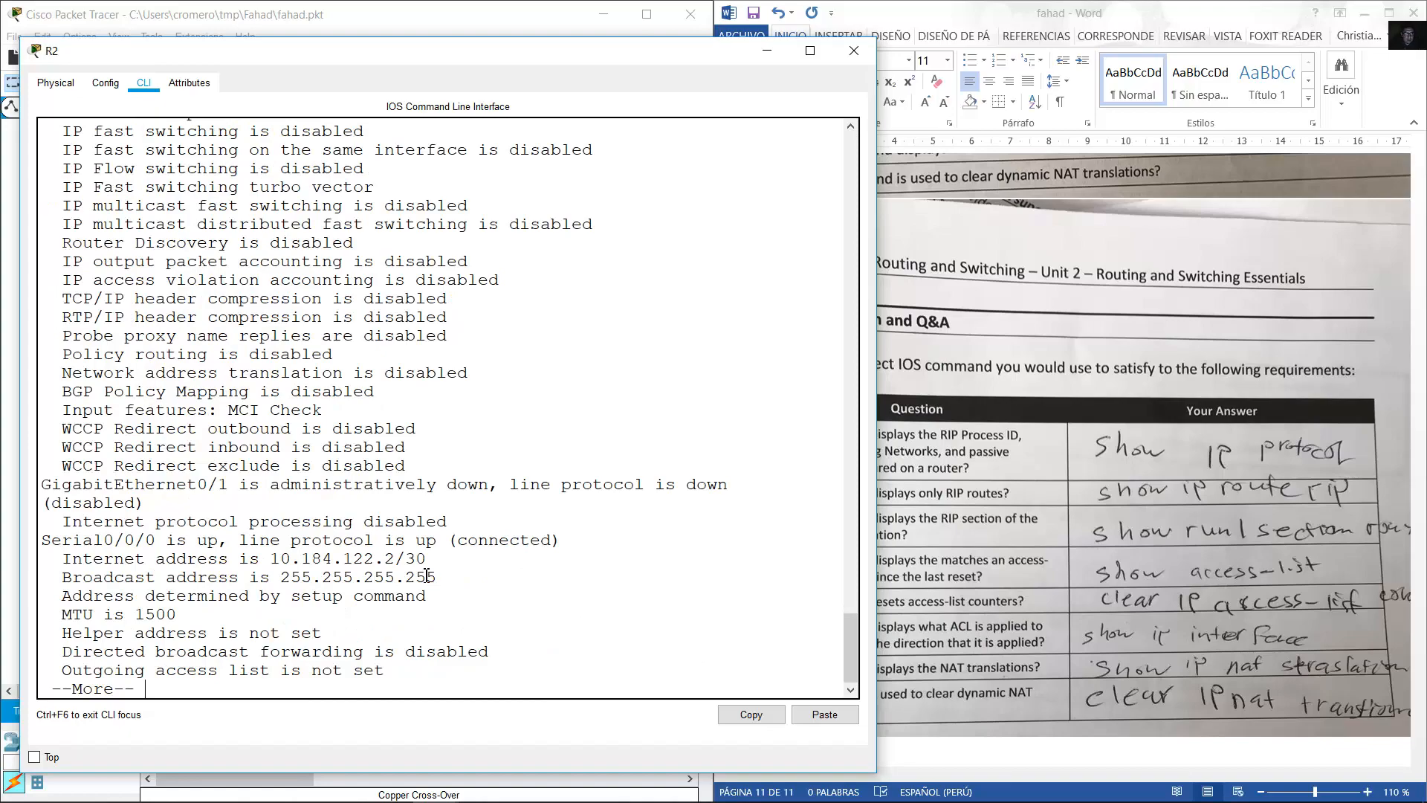
key("space")
key("space")
key("space")
key("space")
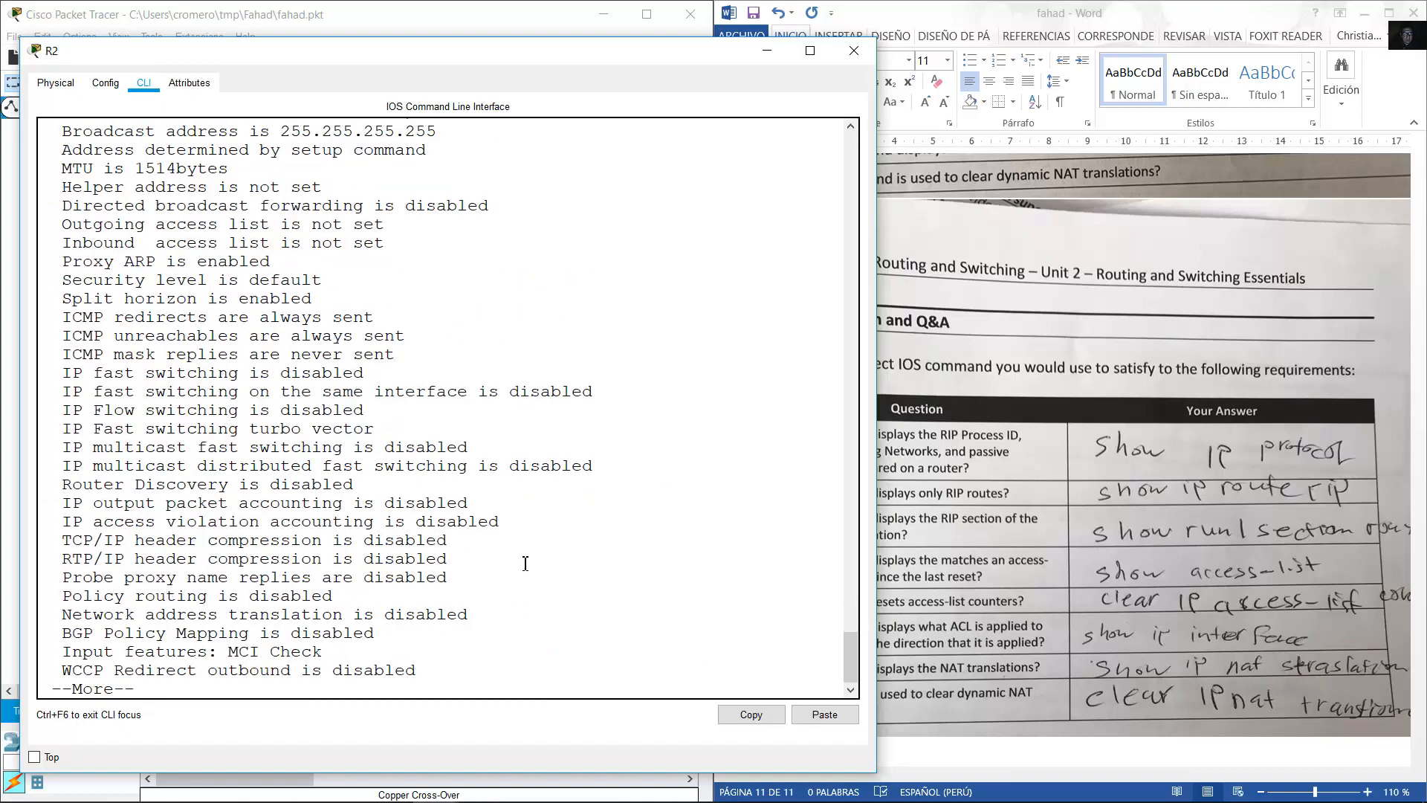
key("space")
Highlight Loopback0's outgoing and inbound access list lines, both not set, then minimize R2's console.
scroll(398, 357, "up", 10)
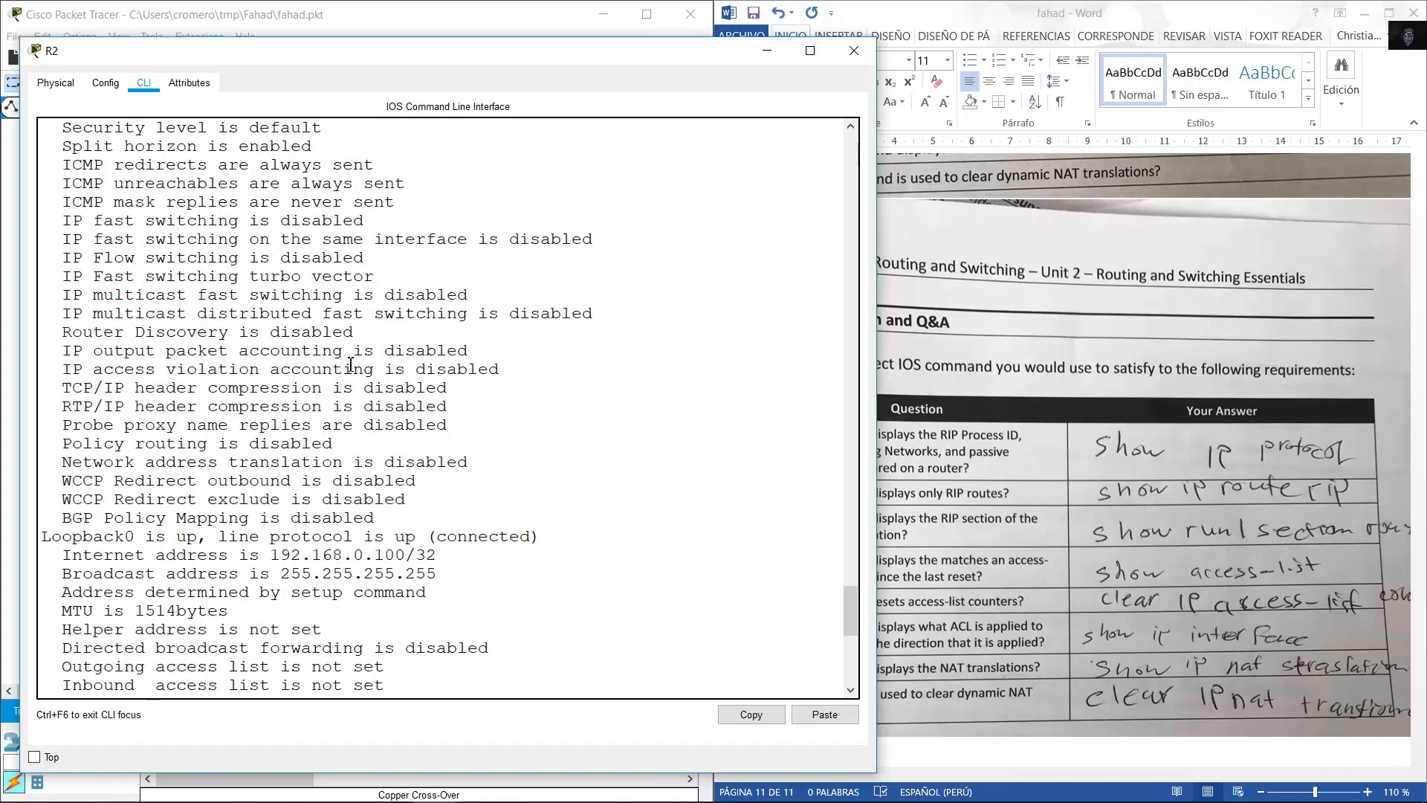
scroll(399, 357, "down", 3)
scroll(398, 357, "up", 3)
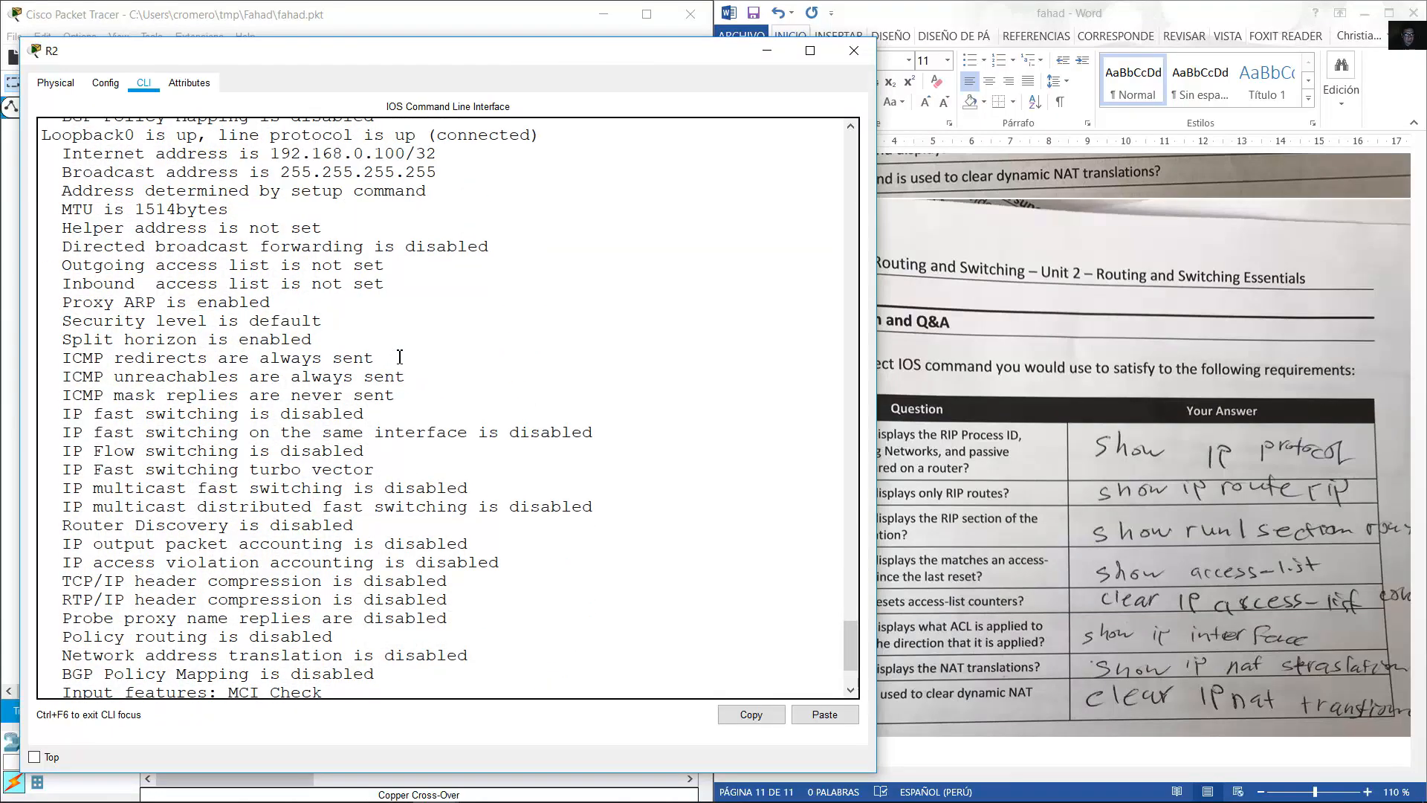
scroll(398, 357, "down", 1)
scroll(89, 309, "up", 9)
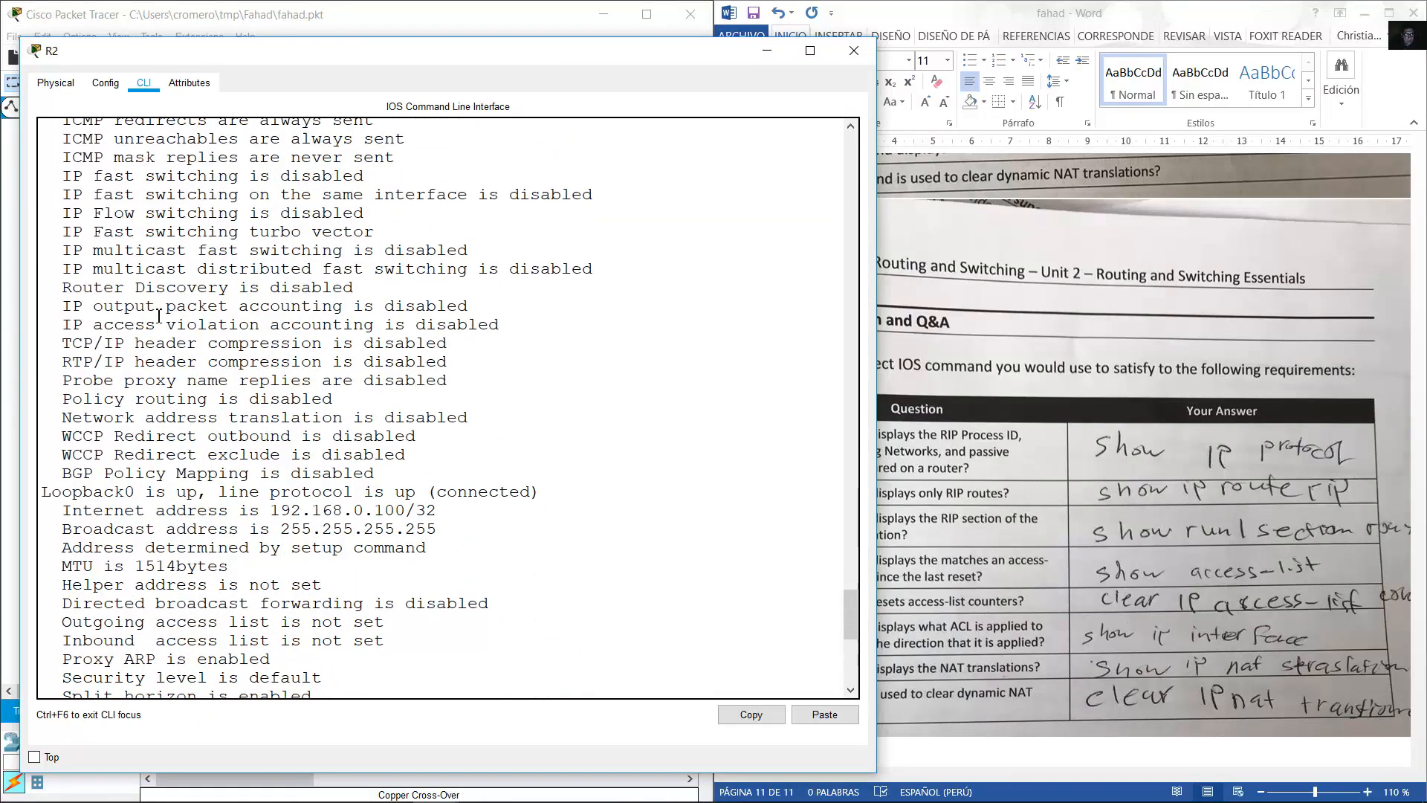
scroll(202, 335, "down", 5)
scroll(202, 335, "down", 2)
left_click_drag(42, 272, 167, 277)
left_click_drag(56, 401, 404, 422)
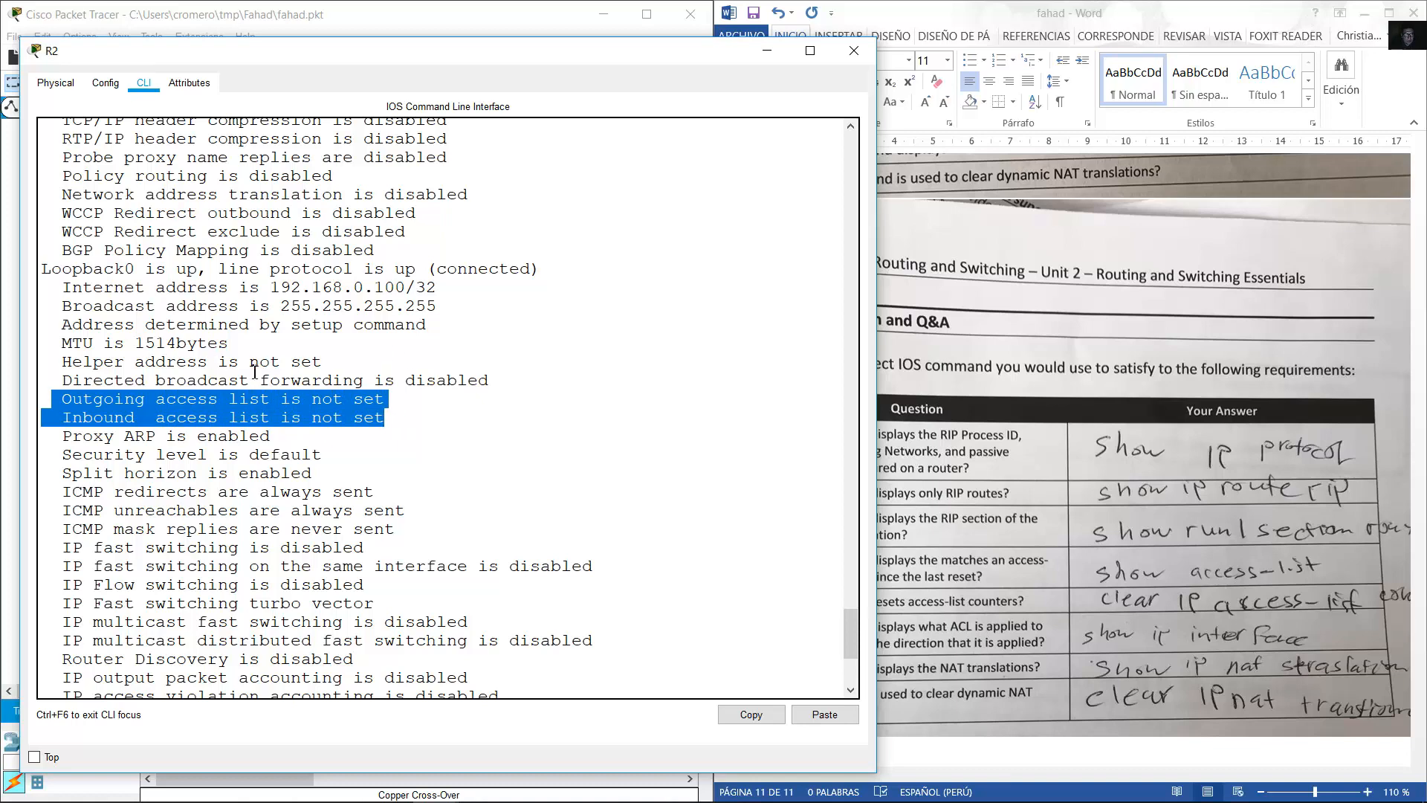
left_click(63, 409)
left_click_drag(67, 421, 395, 421)
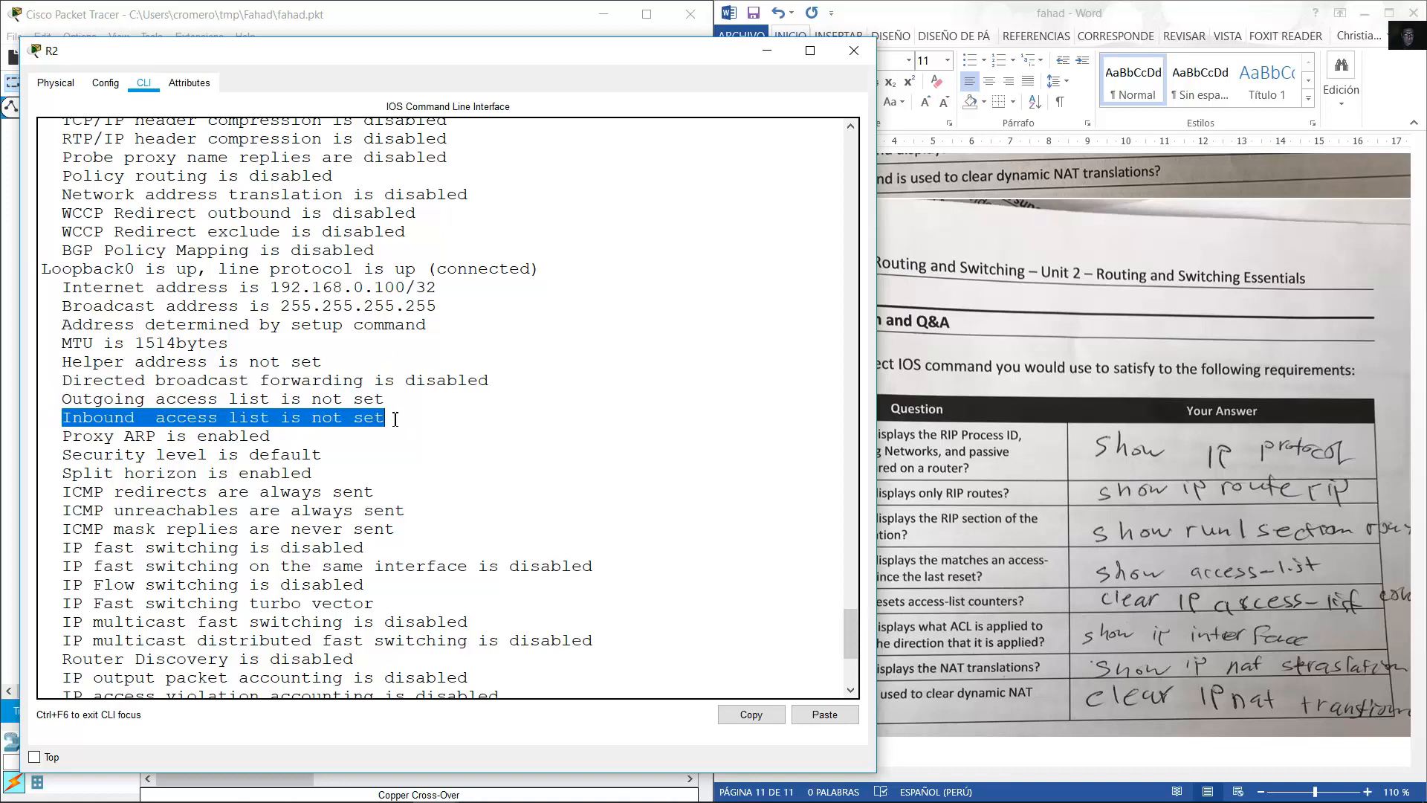
left_click(772, 58)
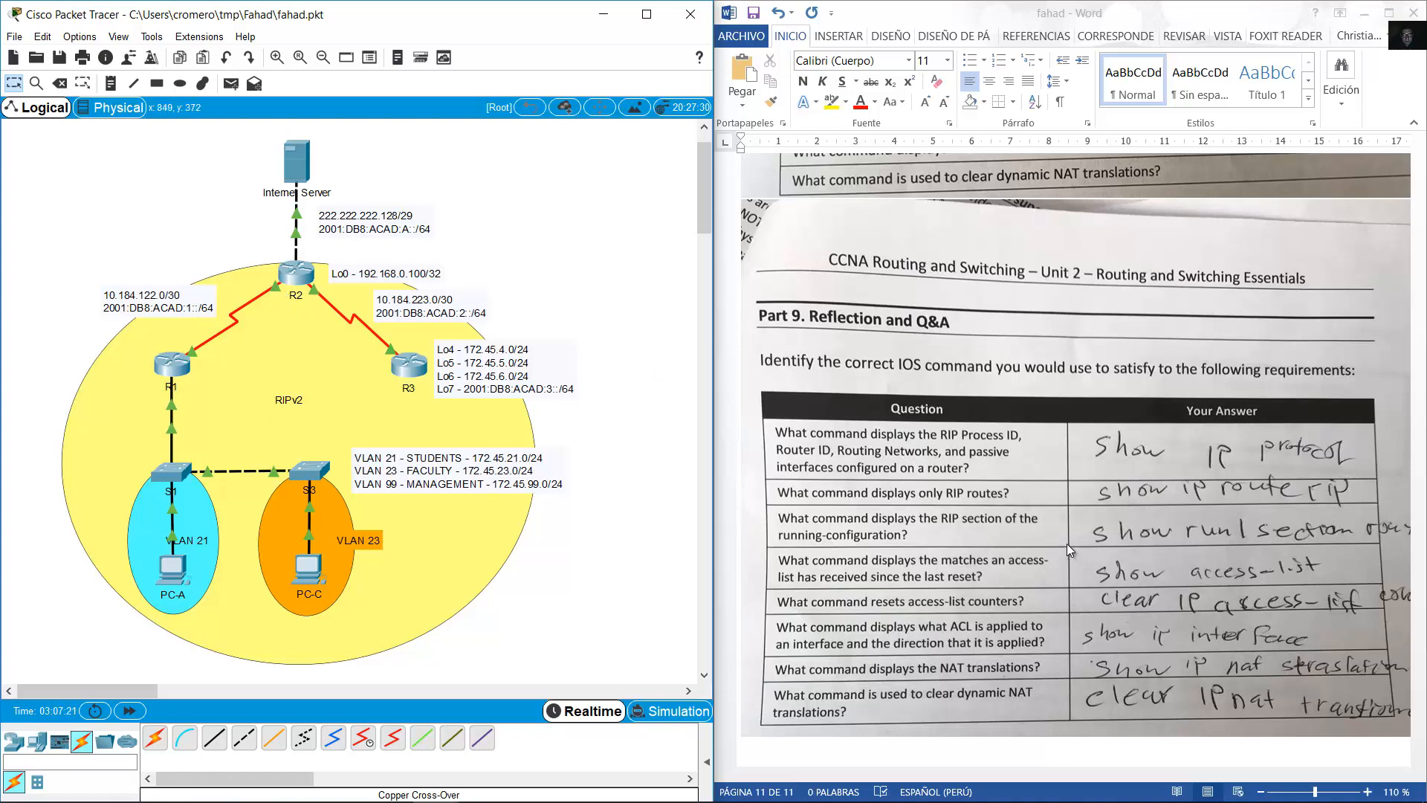
Run show ip nat translations on R2 and highlight the static 192.168.0.100 to 200.200.200.131 entry.
scroll(1067, 542, "down", 1)
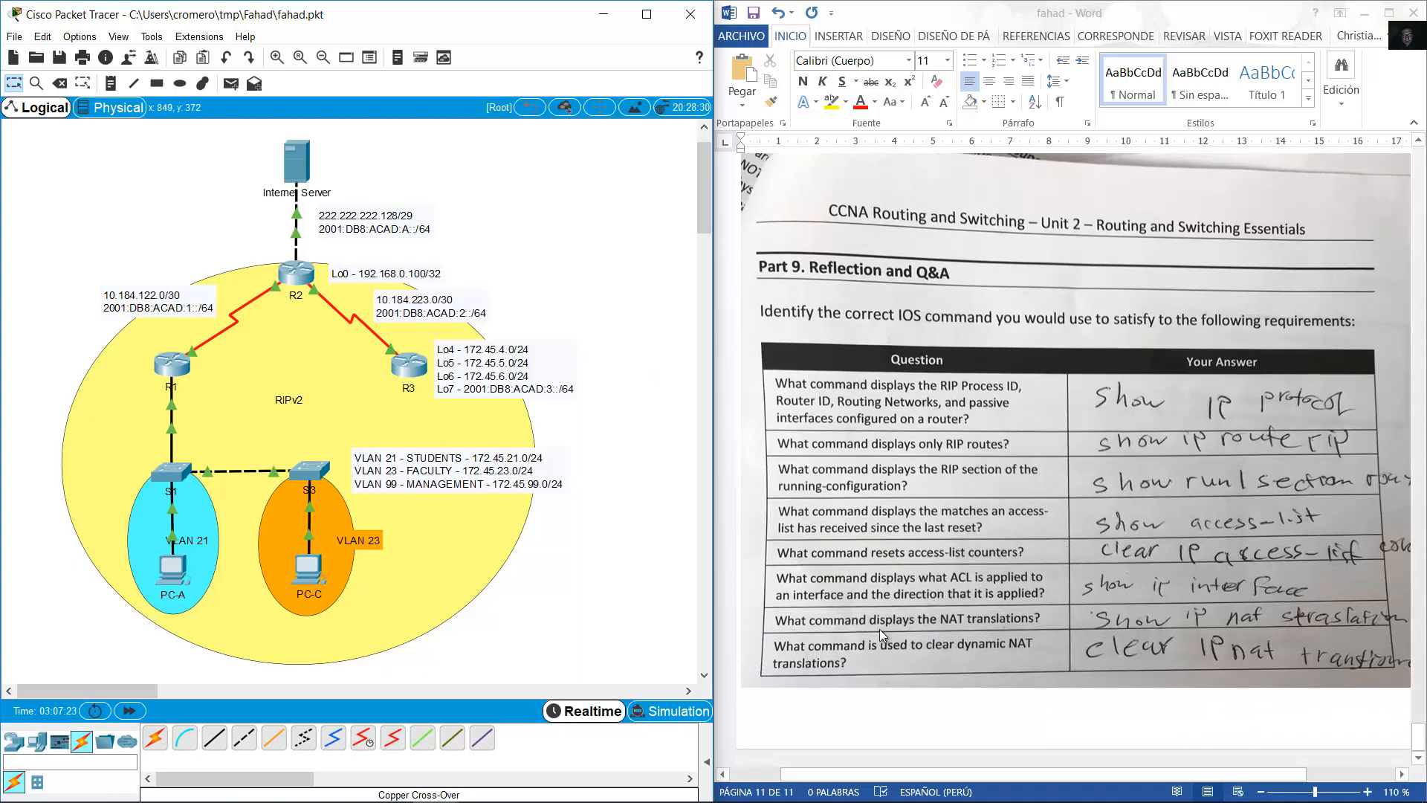
left_click(301, 276)
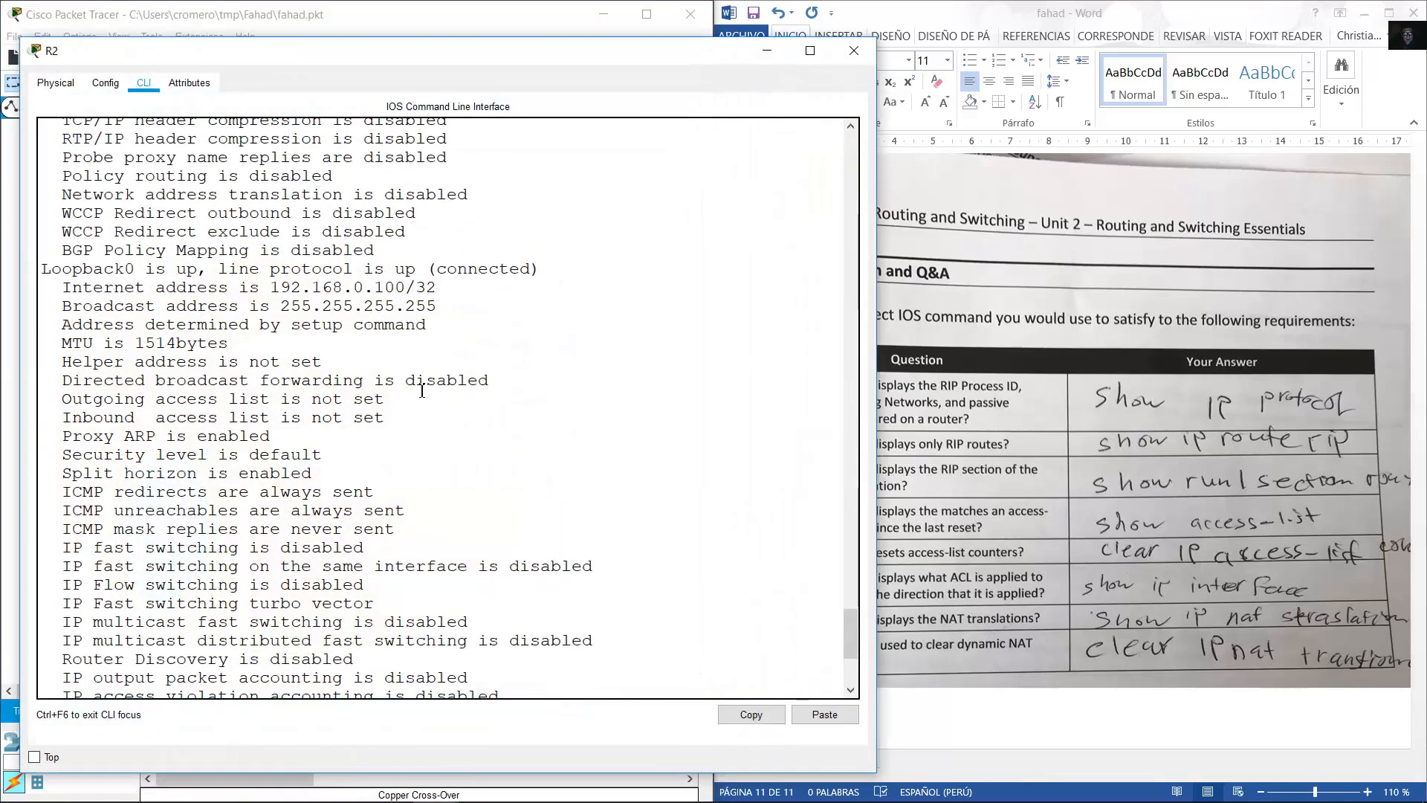
key("BackSpace")
key("BackSpace")
key("BackSpace")
key("BackSpace")
key("BackSpace")
key("BackSpace")
key("BackSpace")
key("BackSpace")
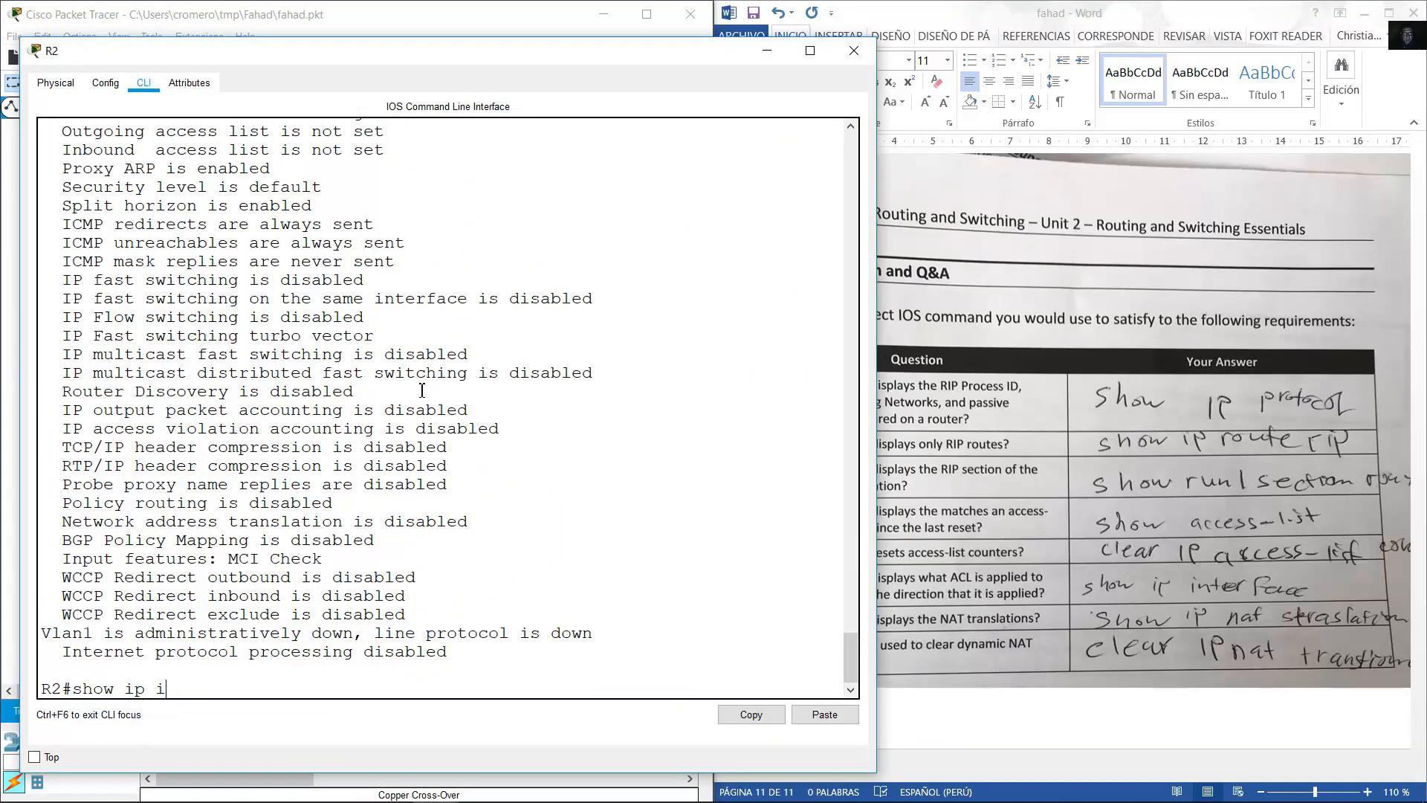
type("nat translatio")
key("BackSpace")
type("ions")
key("Return")
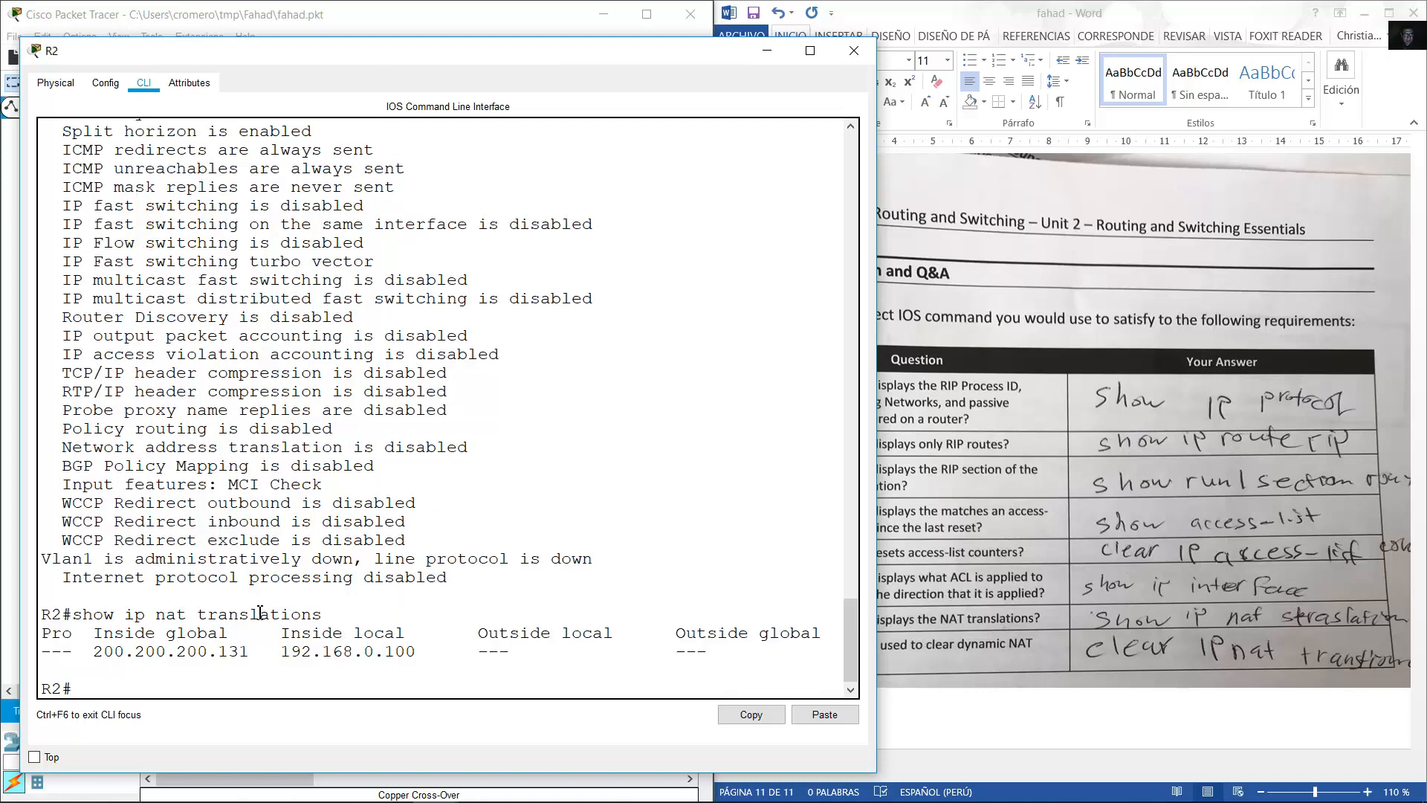
left_click_drag(100, 656, 446, 655)
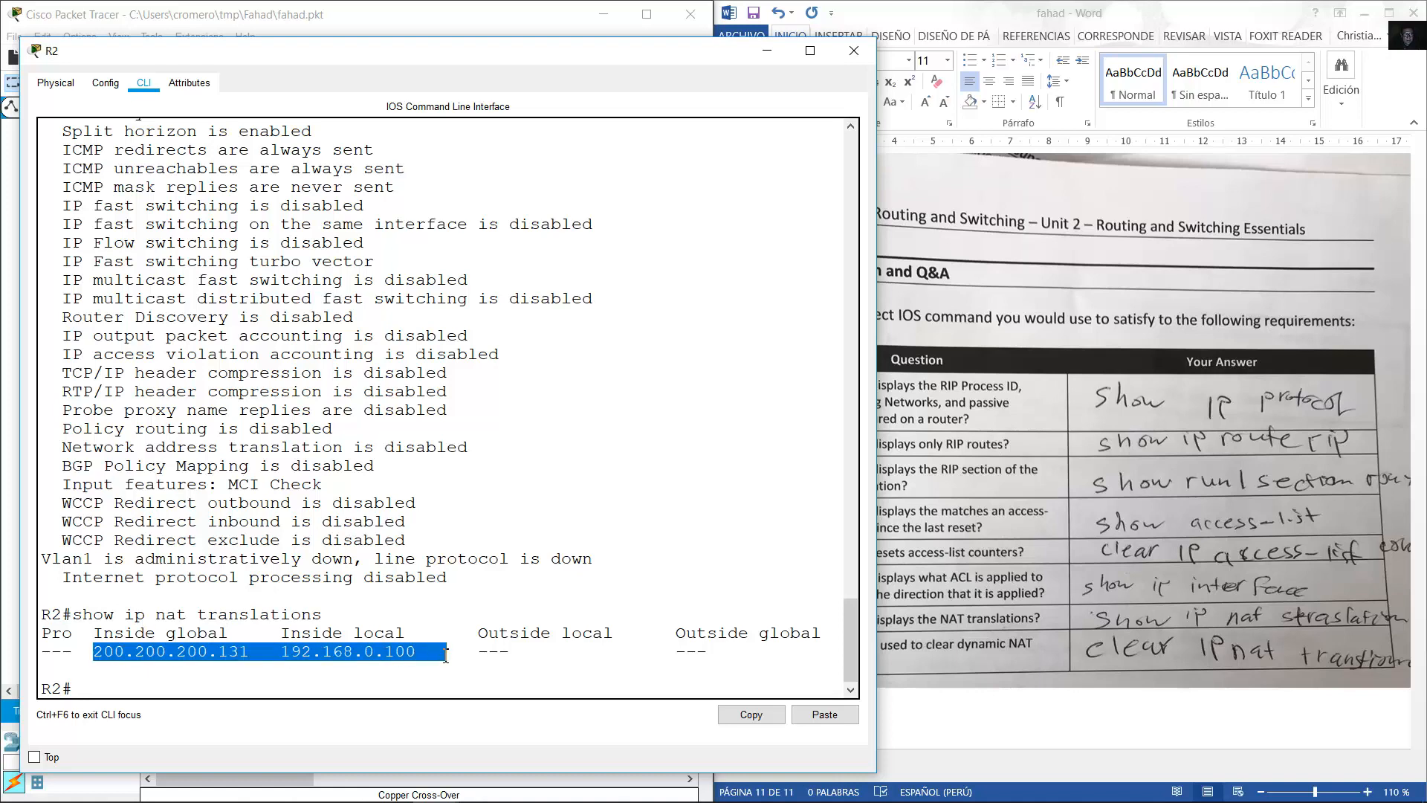
left_click(443, 15)
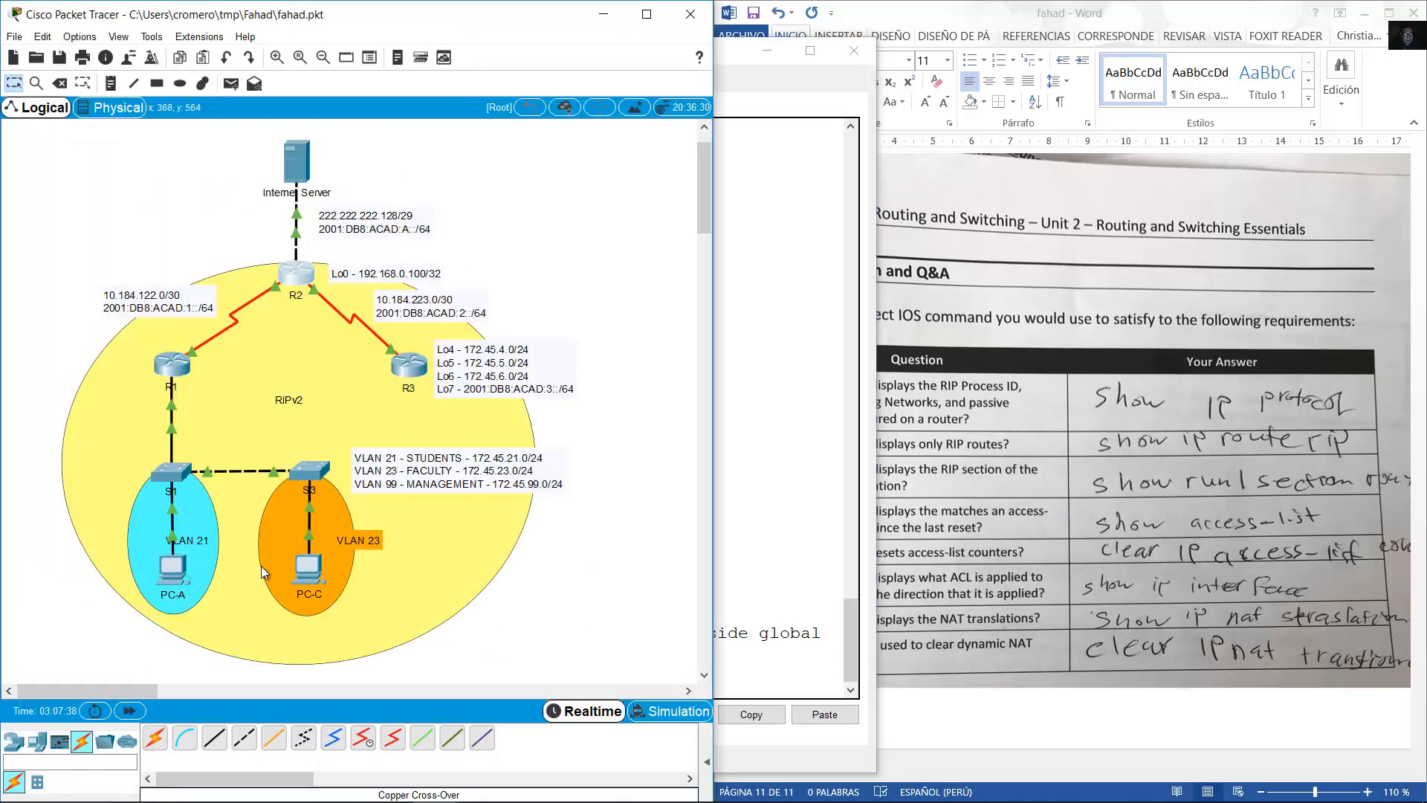
Rerun the ping to 222.222.222.130 from PC-A's Command Prompt.
left_click(179, 581)
left_click(791, 223)
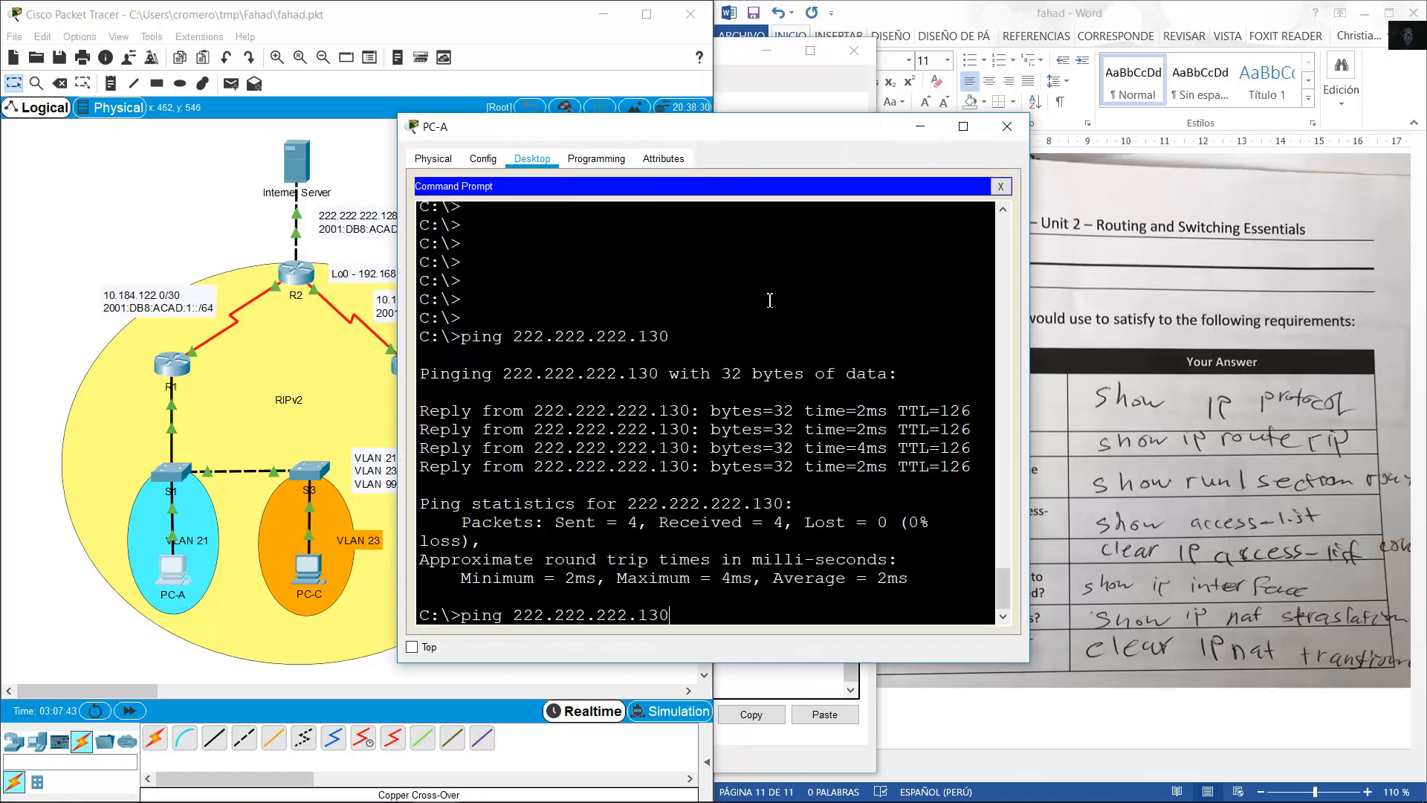
key("Return")
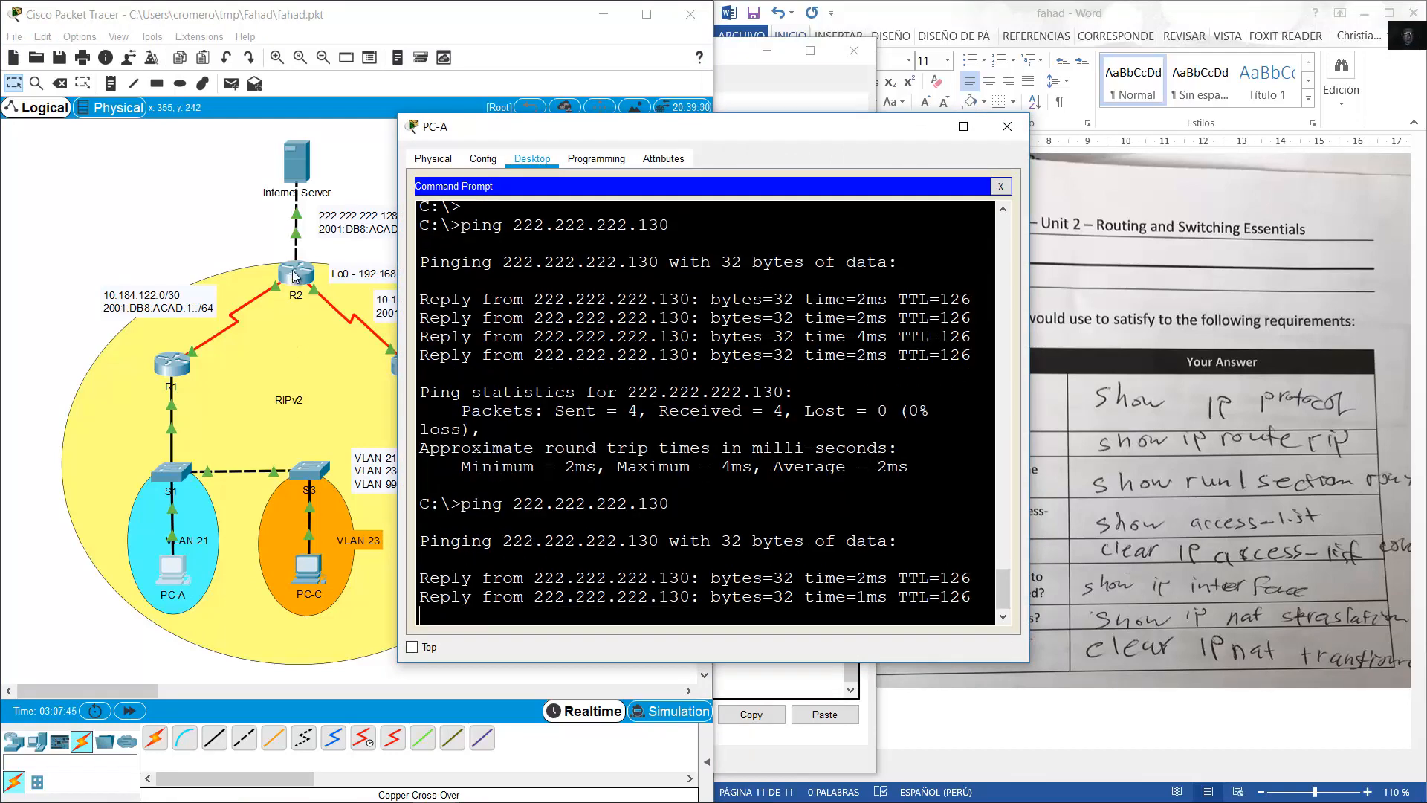
Redisplay R2's NAT table, highlighting four ICMP translations of 172.45.21.21 to 200.200.200.132.
left_click(295, 276)
key("Up")
key("Return")
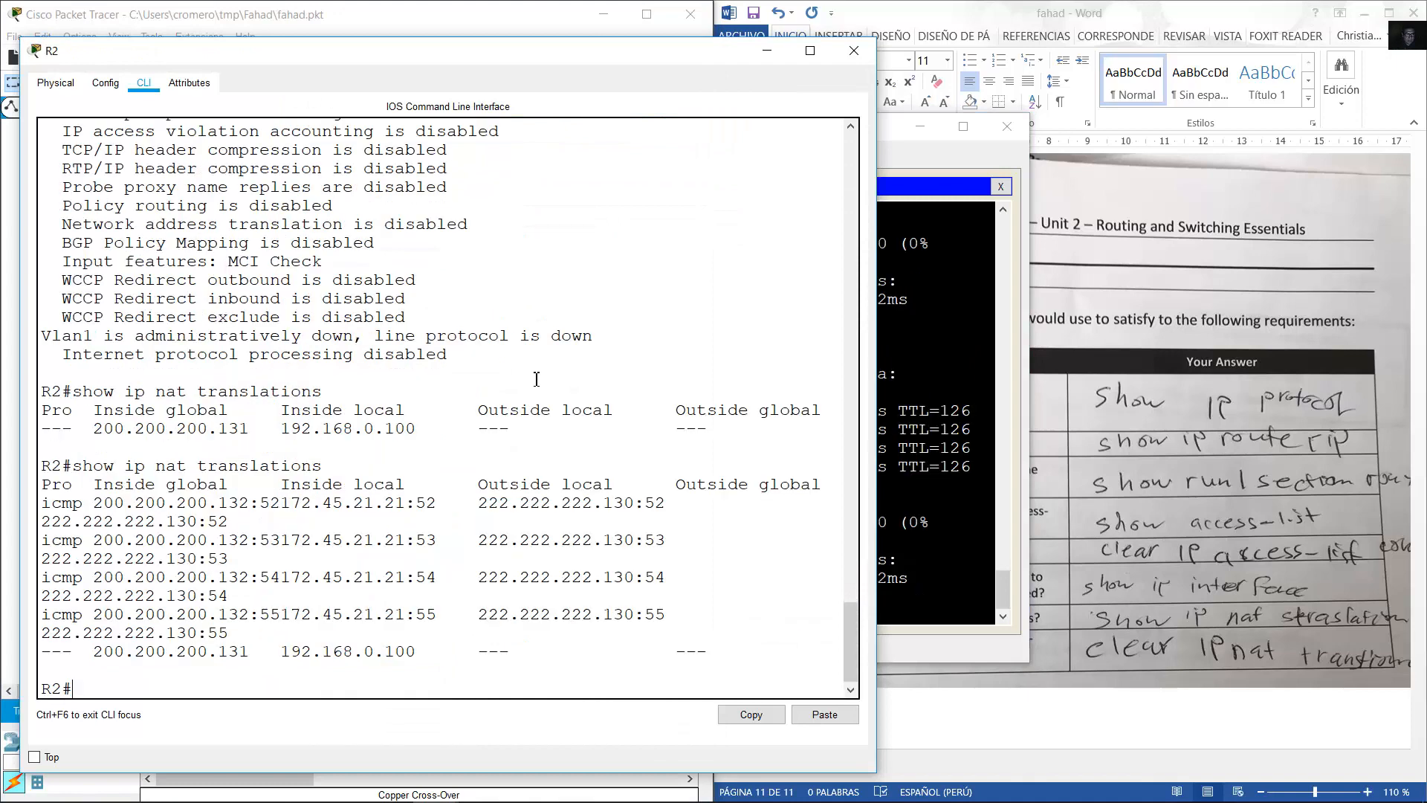
left_click_drag(166, 504, 711, 663)
left_click(1070, 702)
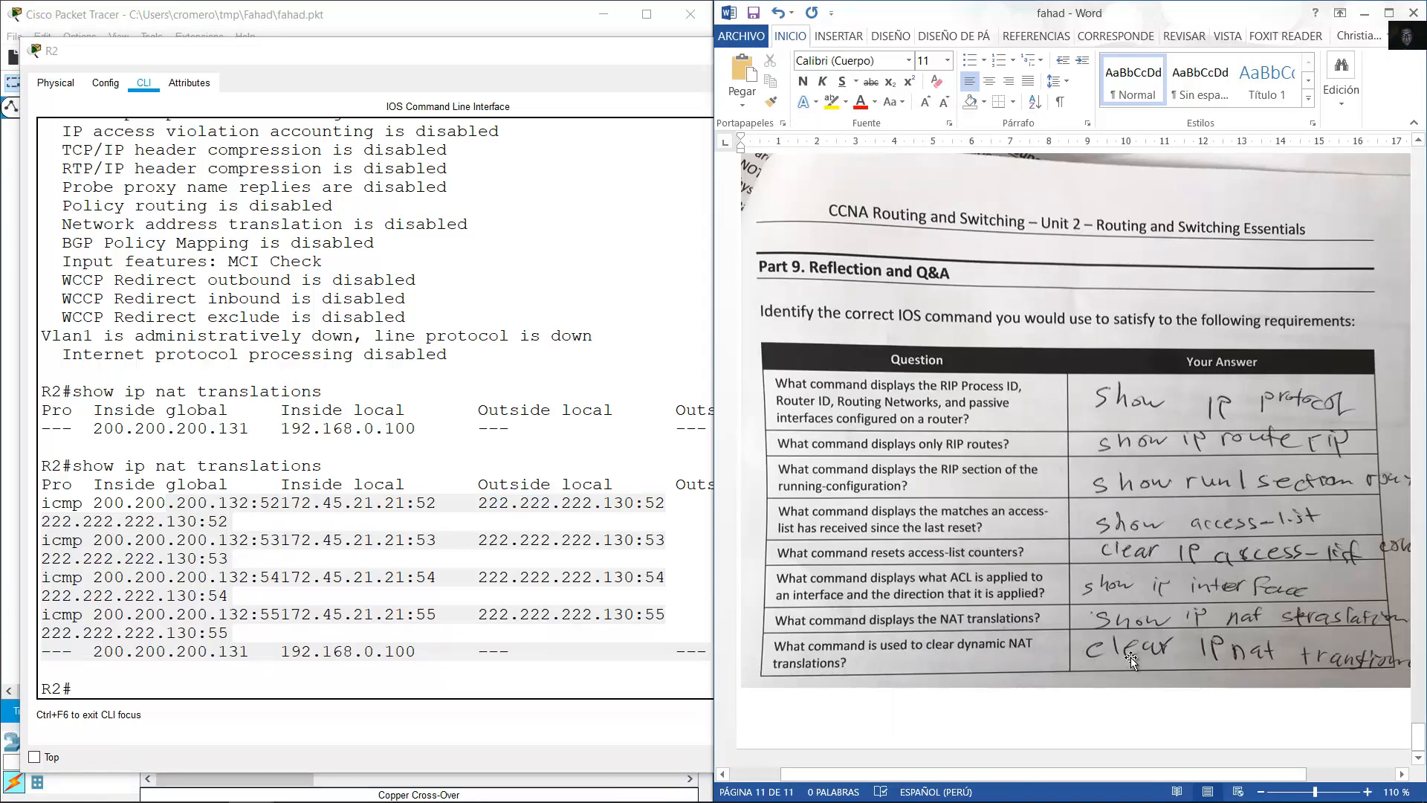
left_click(449, 689)
Clear all dynamic NAT translations on R2 with 'clear ip nat translation *'.
type("c")
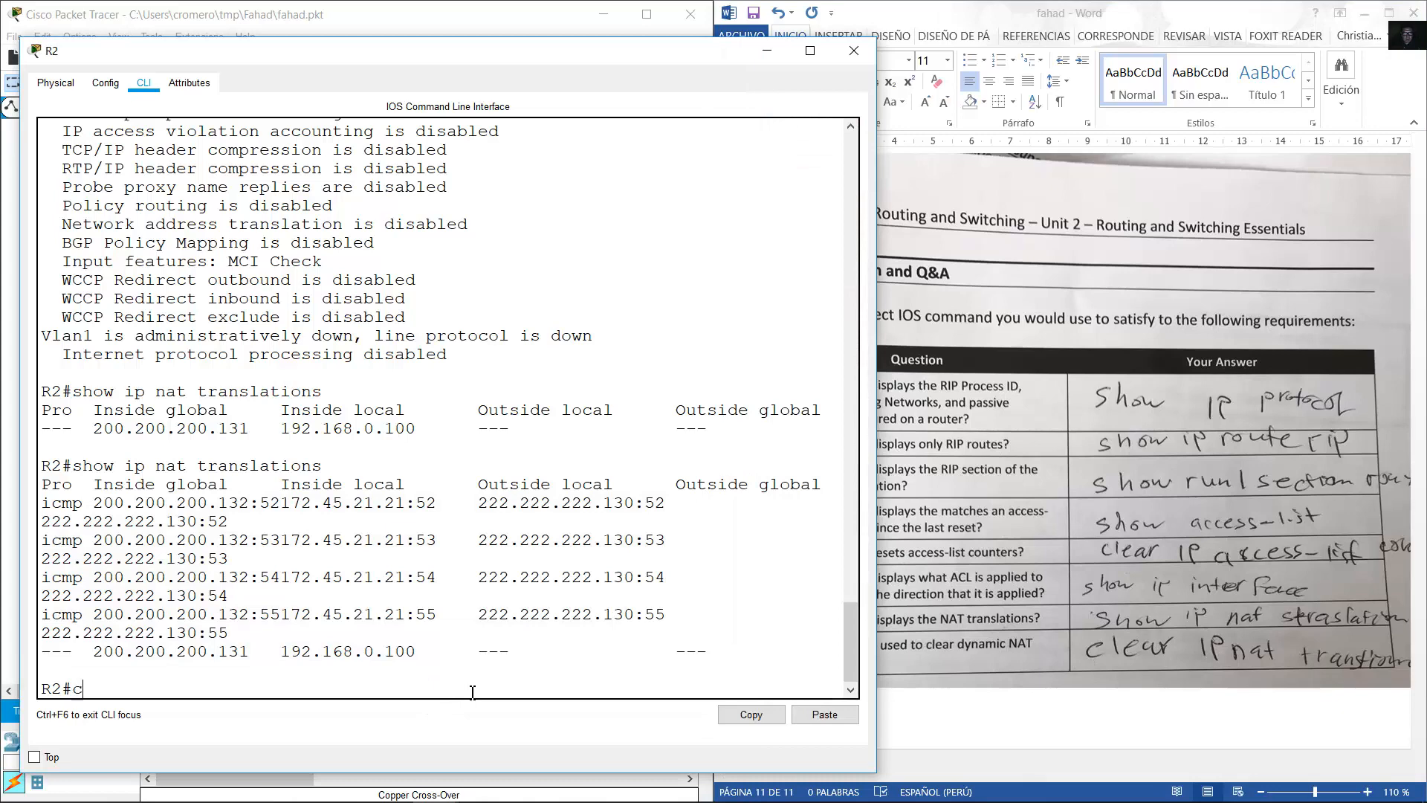
type("lear ip nat translations")
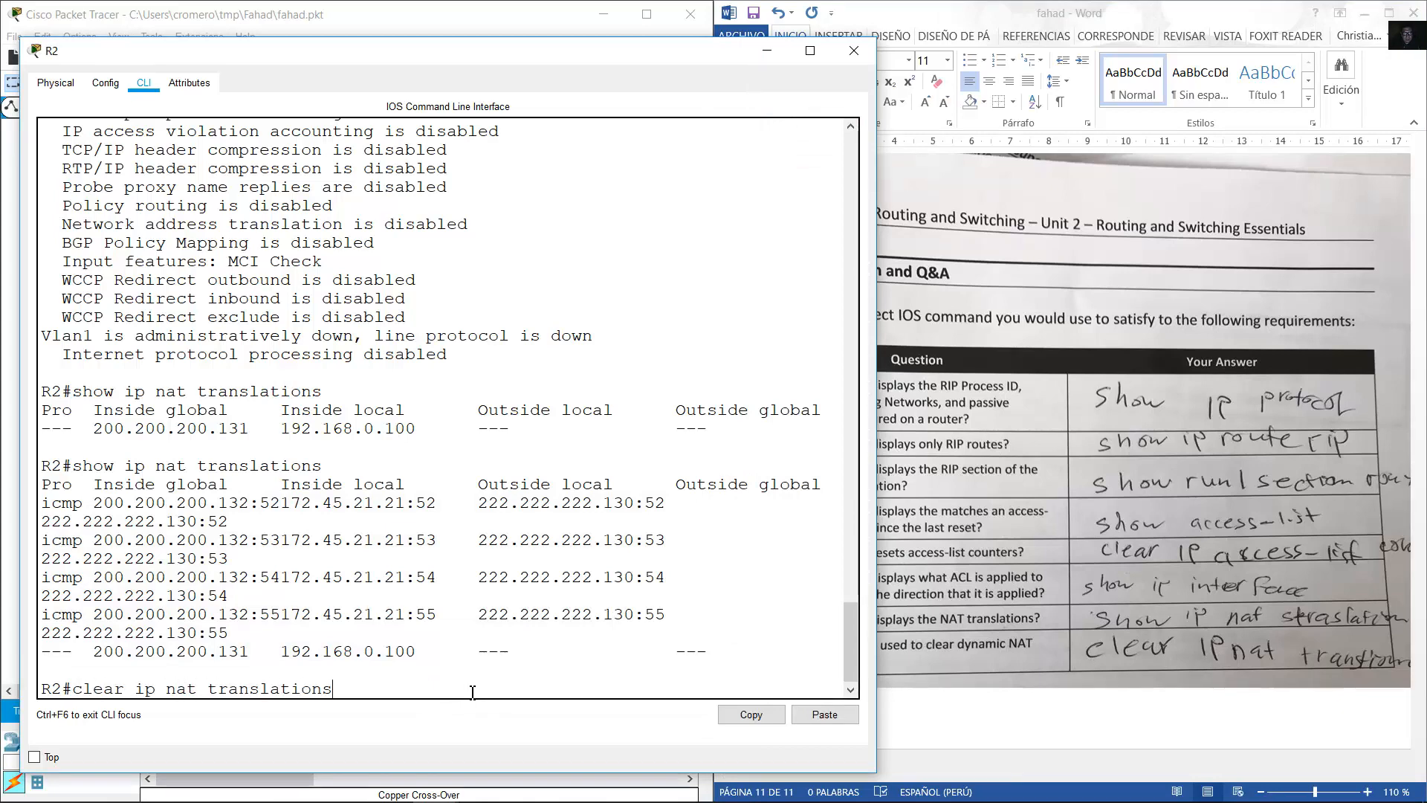
key("Return")
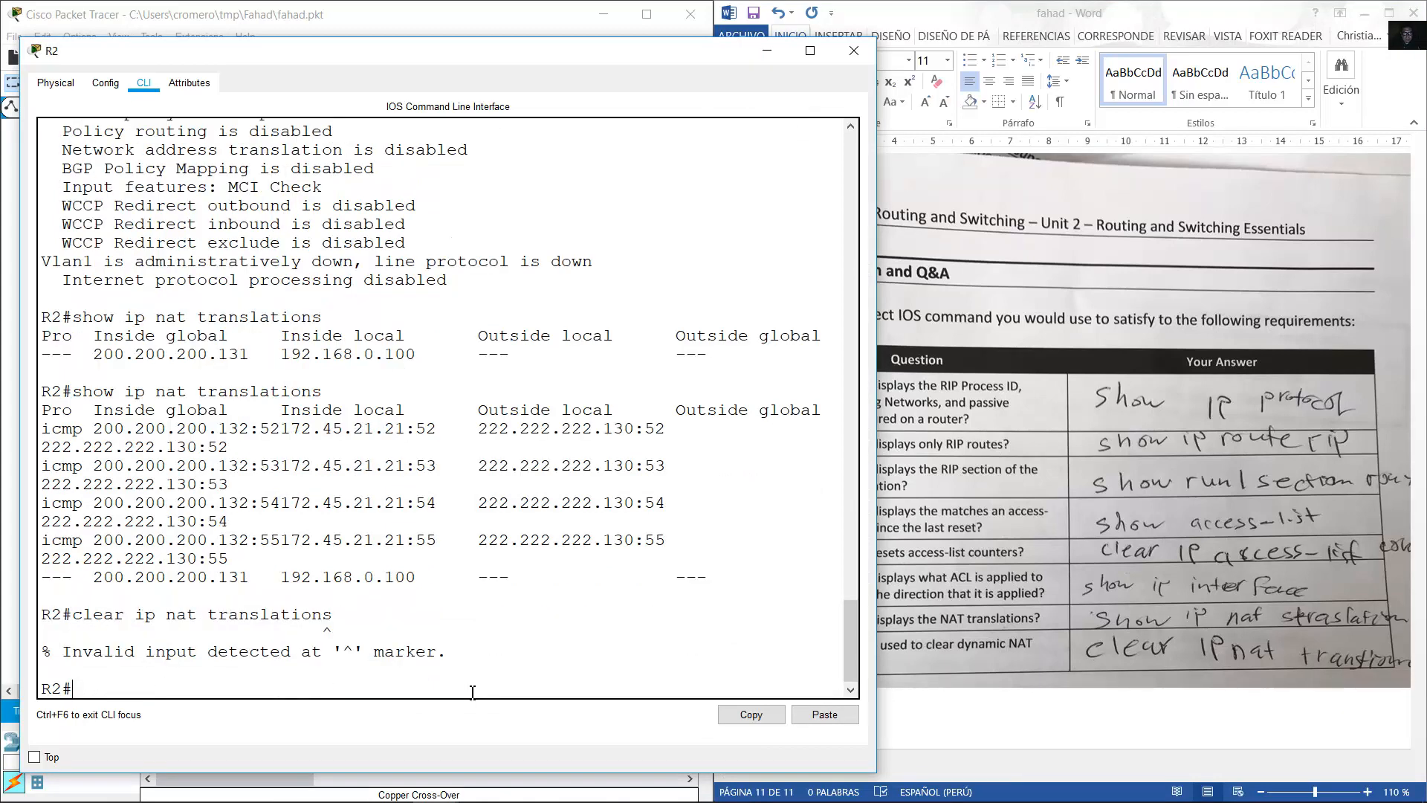
key("Up")
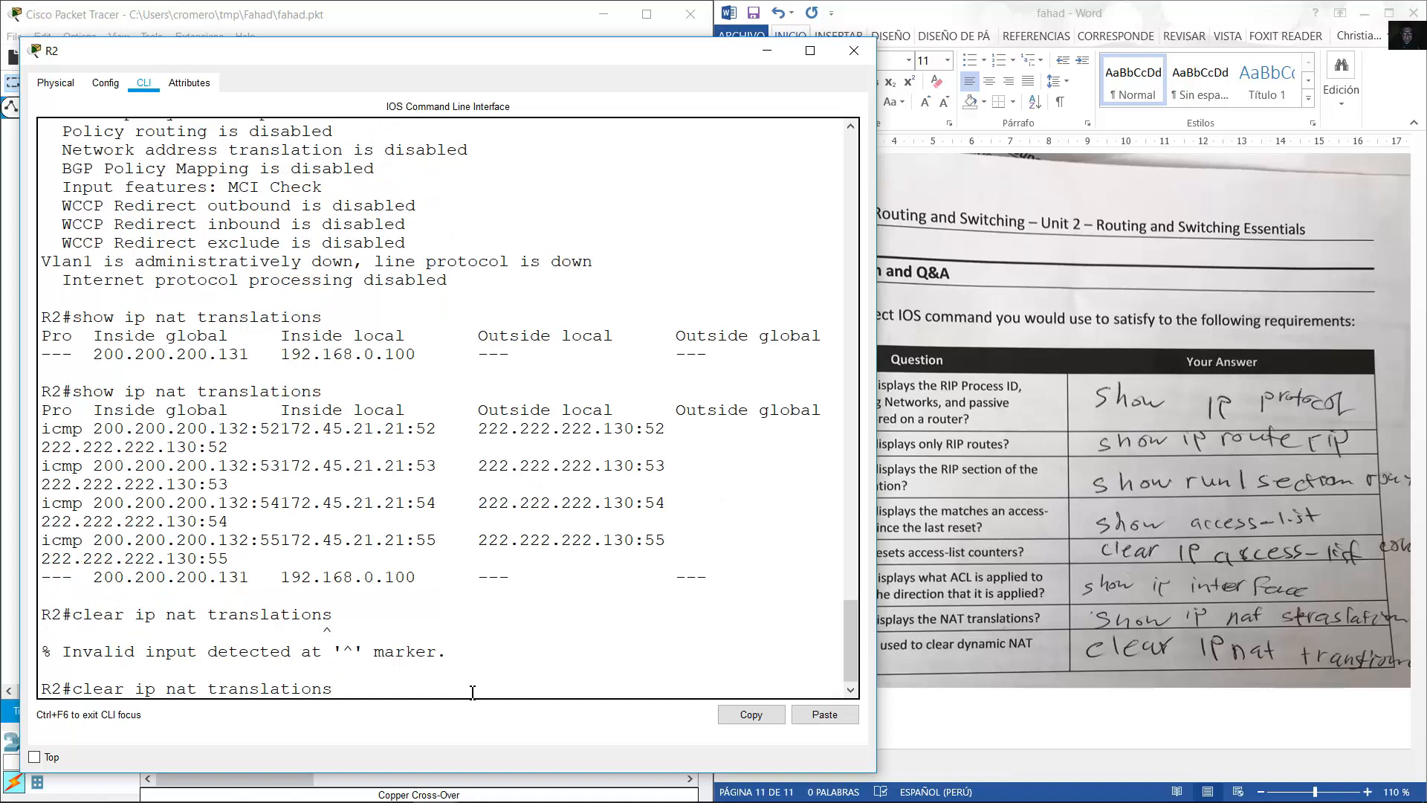
key("Right")
key("Right")
key("BackSpace")
key("Return")
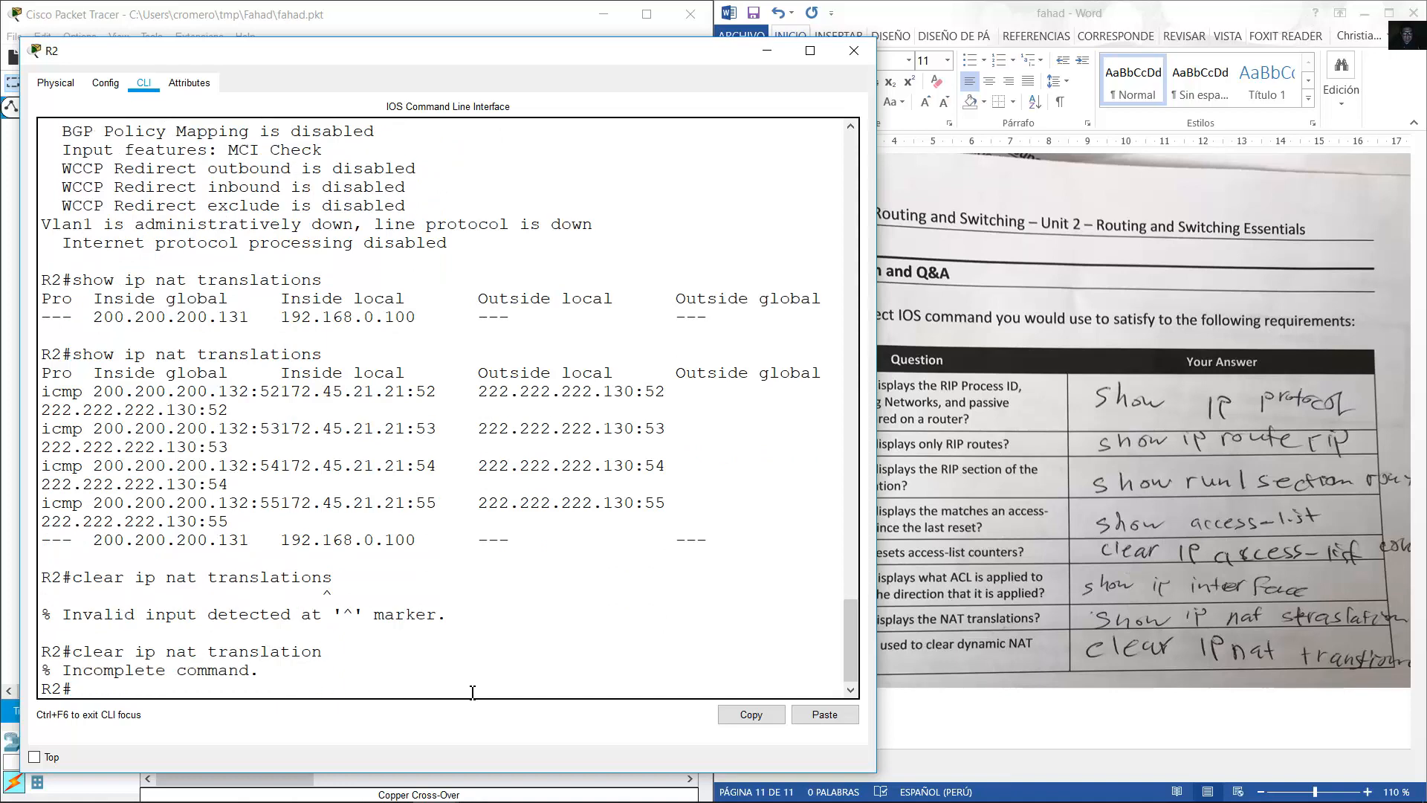
key("Up")
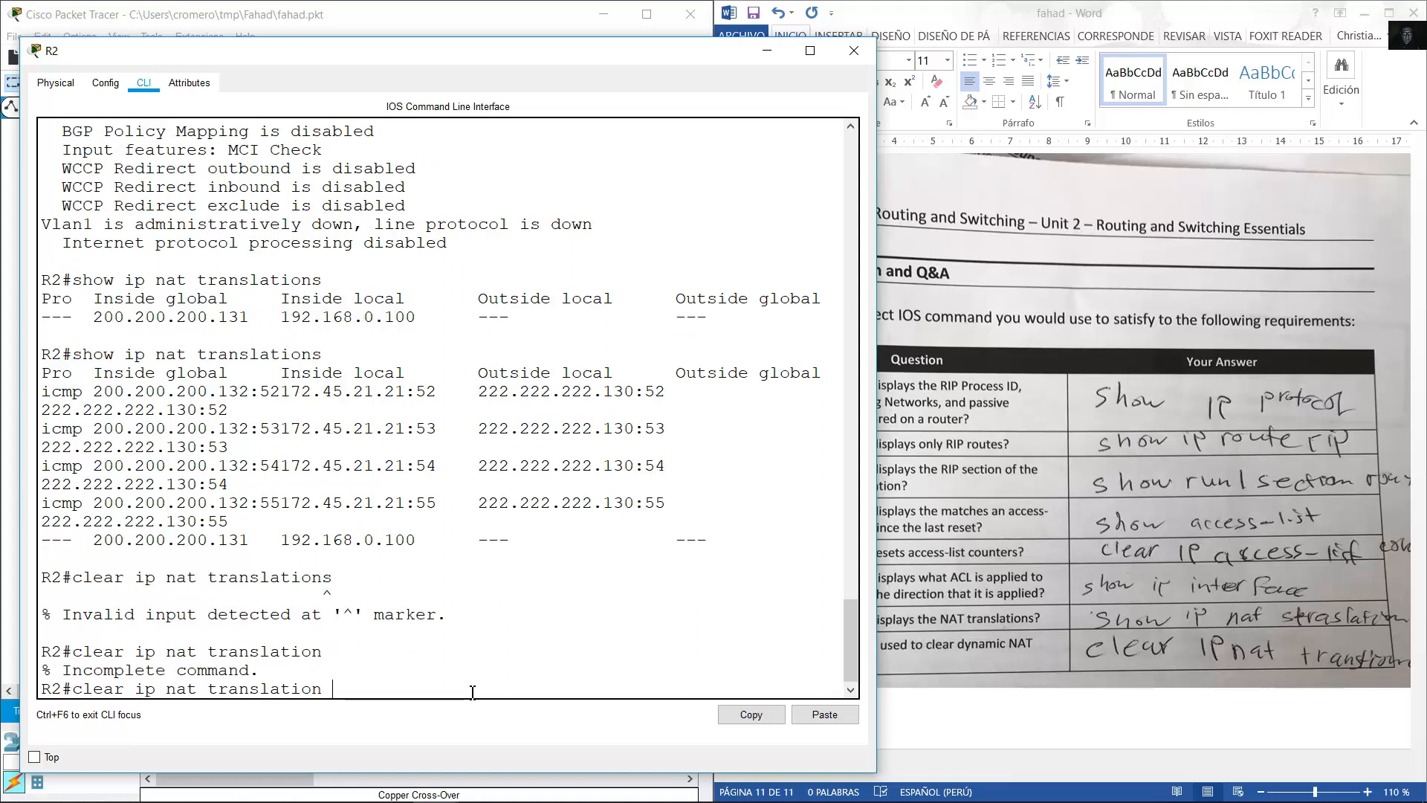
key("Return")
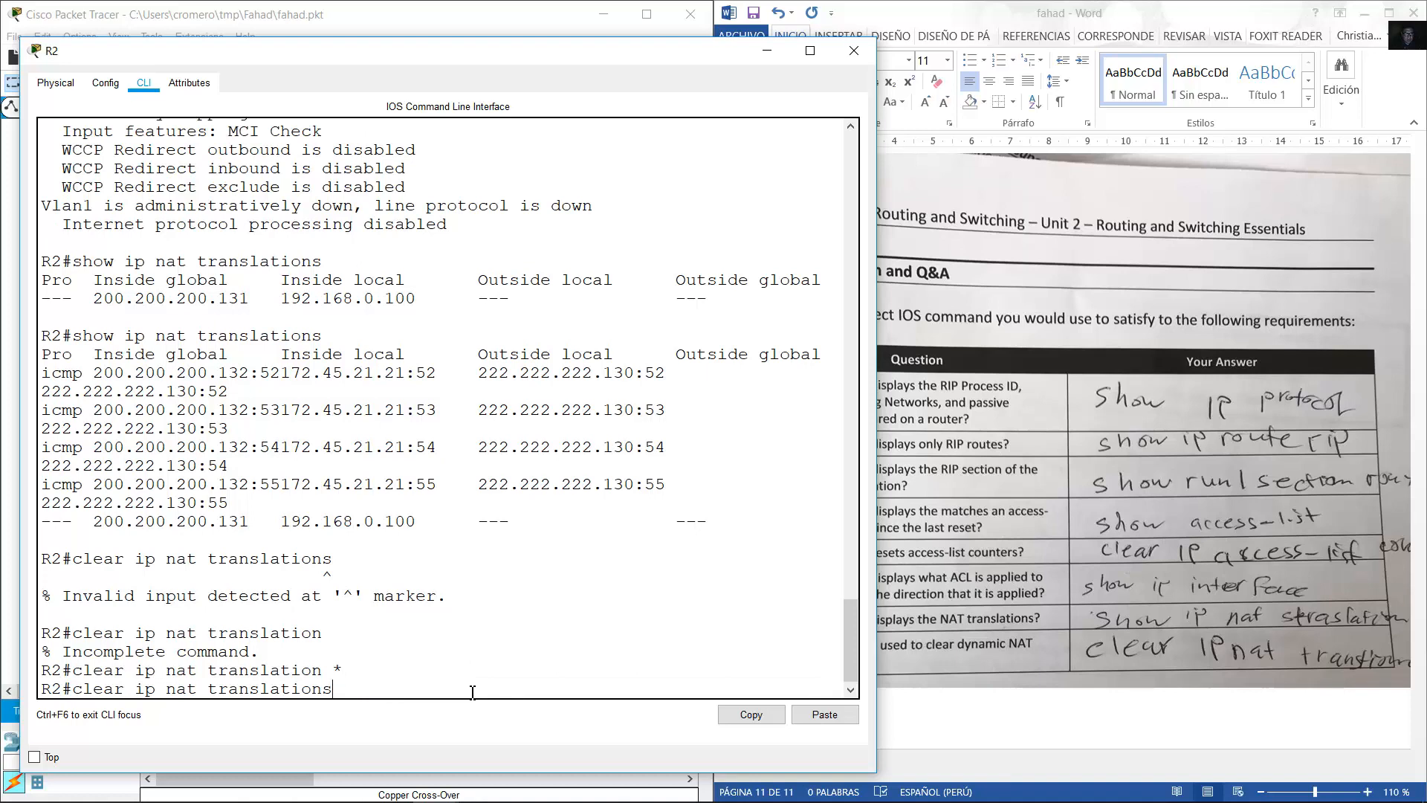
Confirm only the static 200.200.200.131 NAT entry remains, then close R2's window.
key("Up")
key("Return")
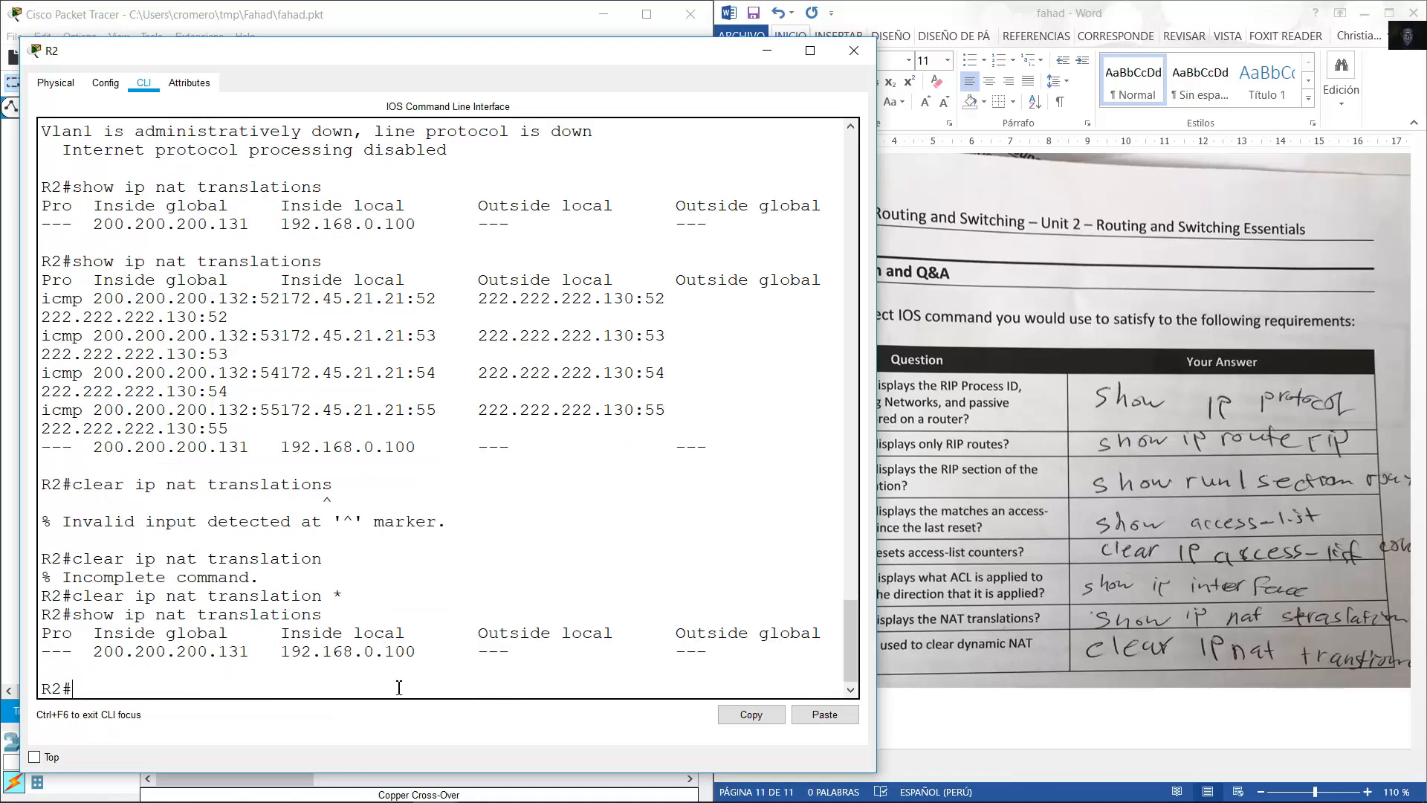
left_click_drag(93, 651, 414, 651)
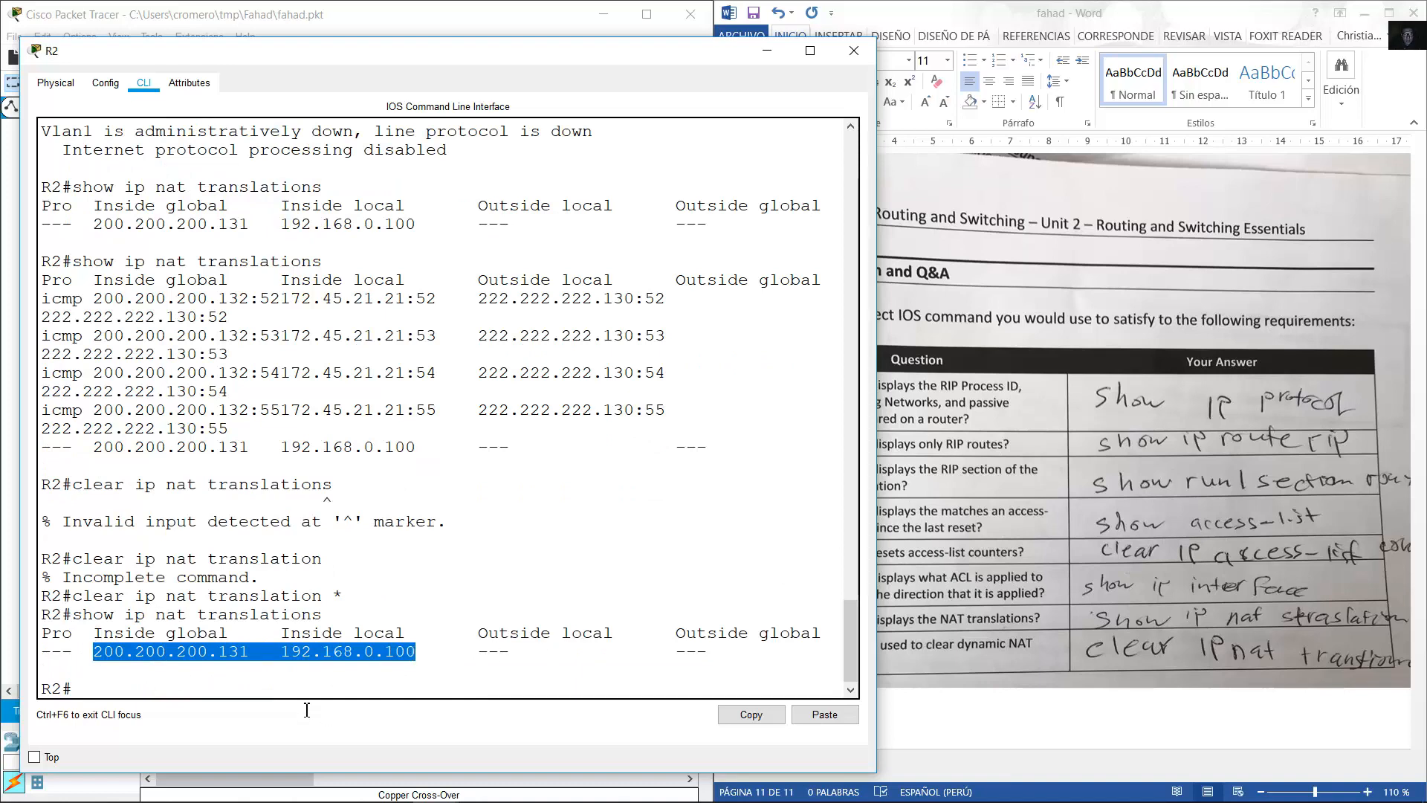
left_click(342, 681)
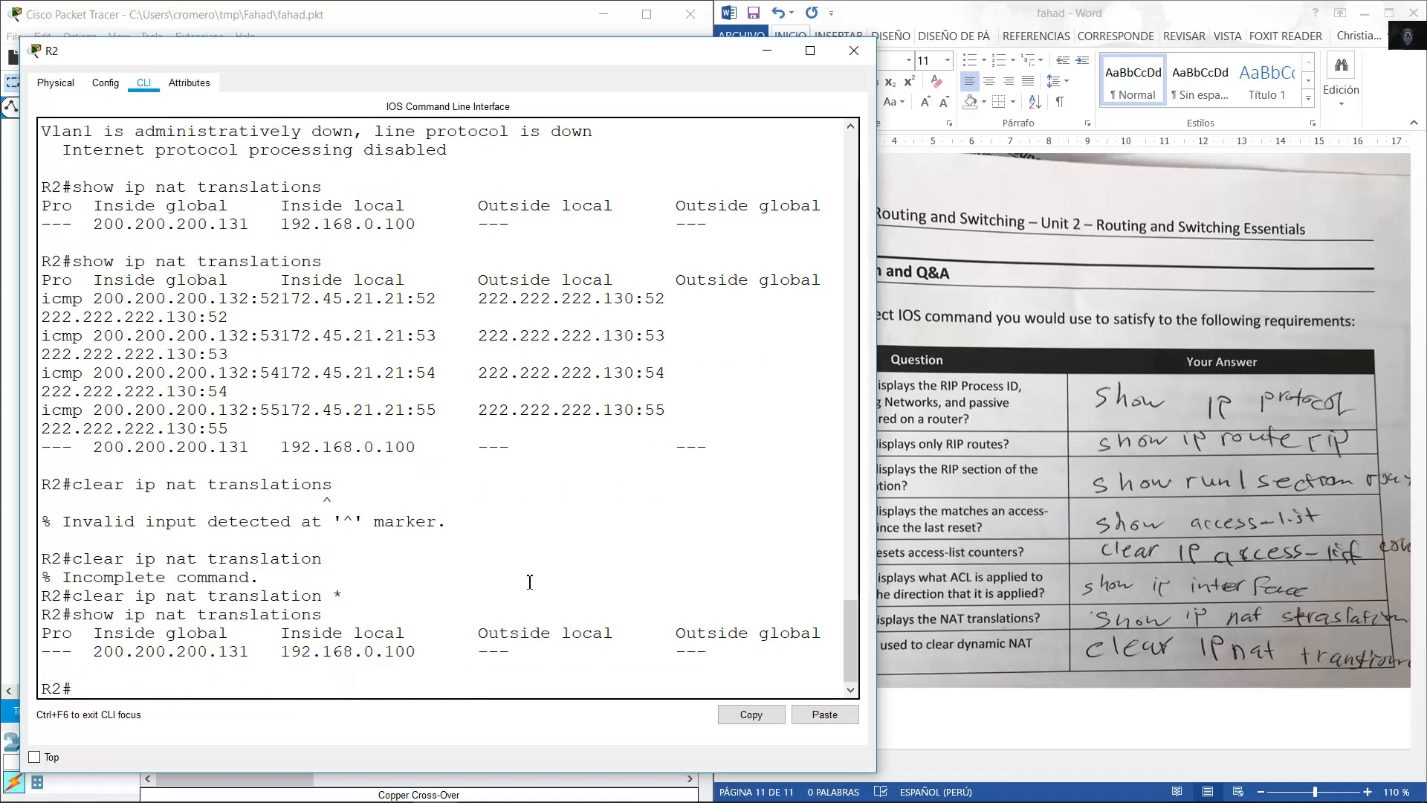
left_click(852, 50)
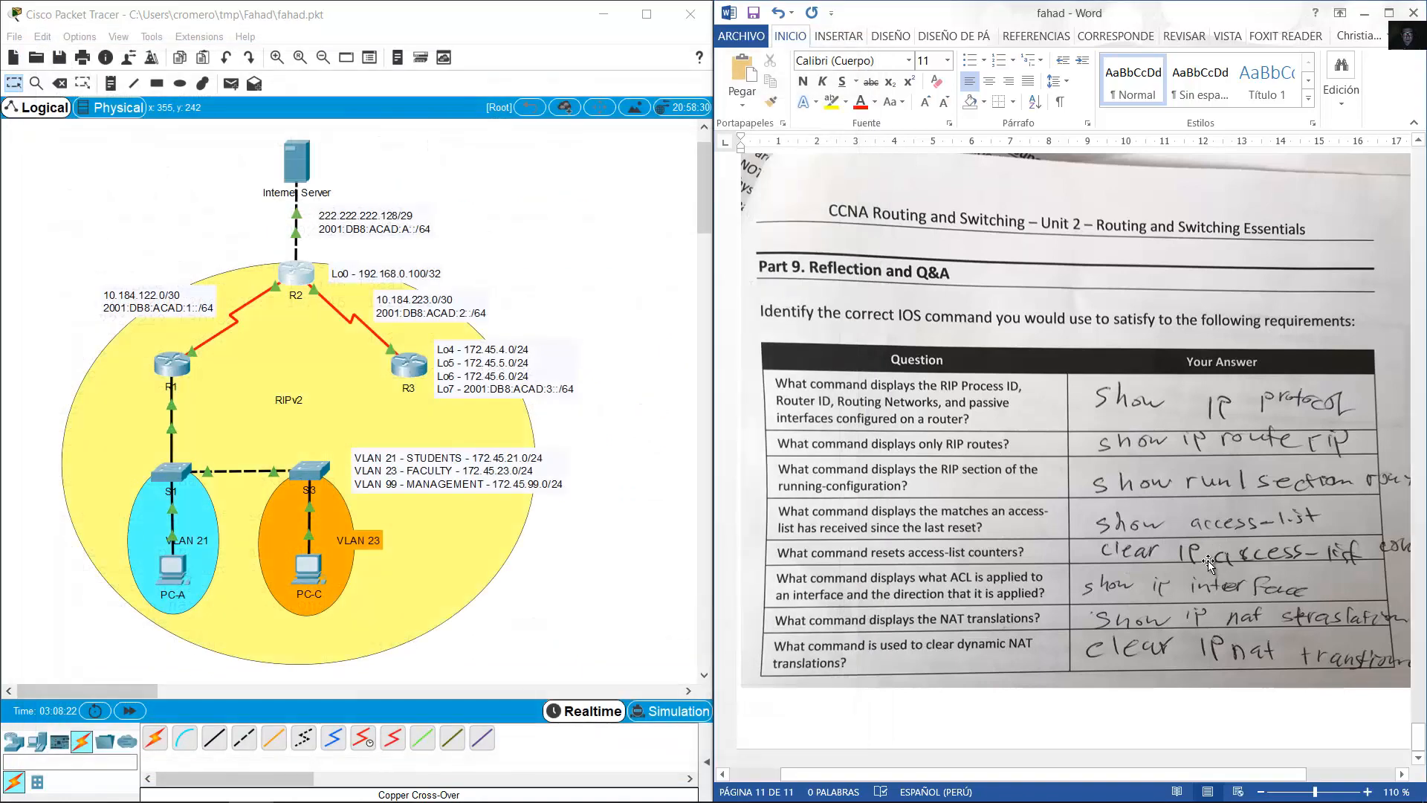